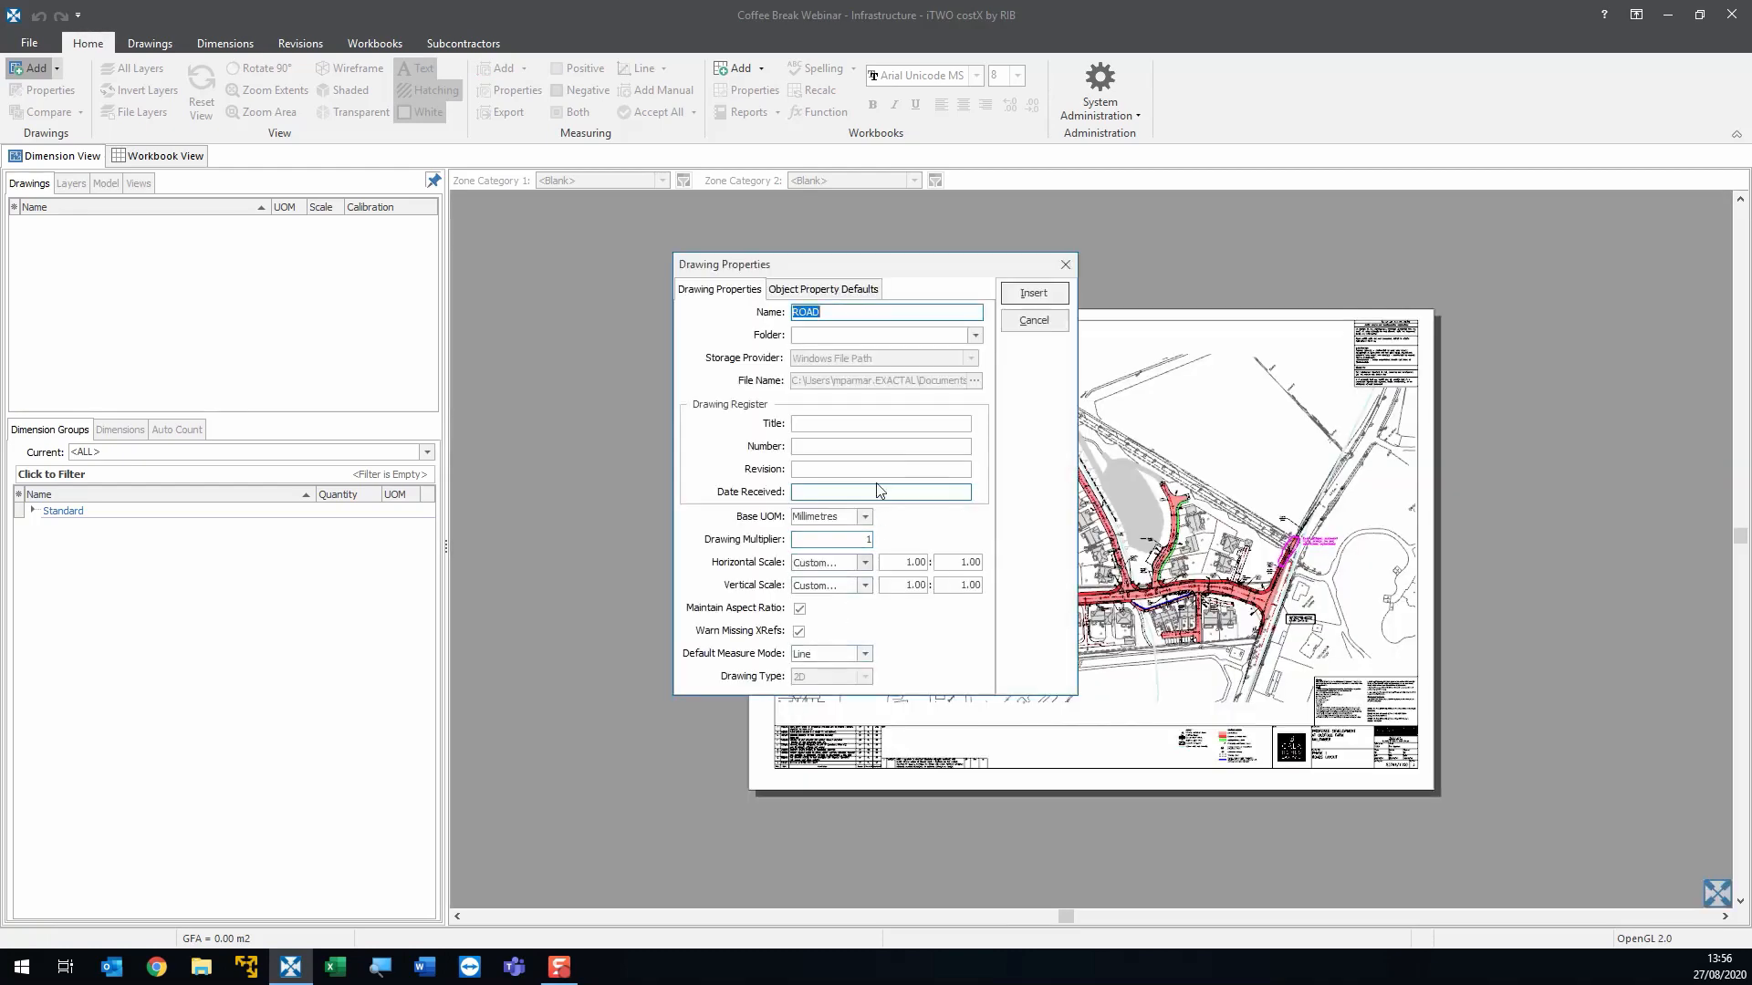
- Insert the road drawing under the name ROADS LAYOUT - PHASE 1 in a folder called ROADS
click(876, 336)
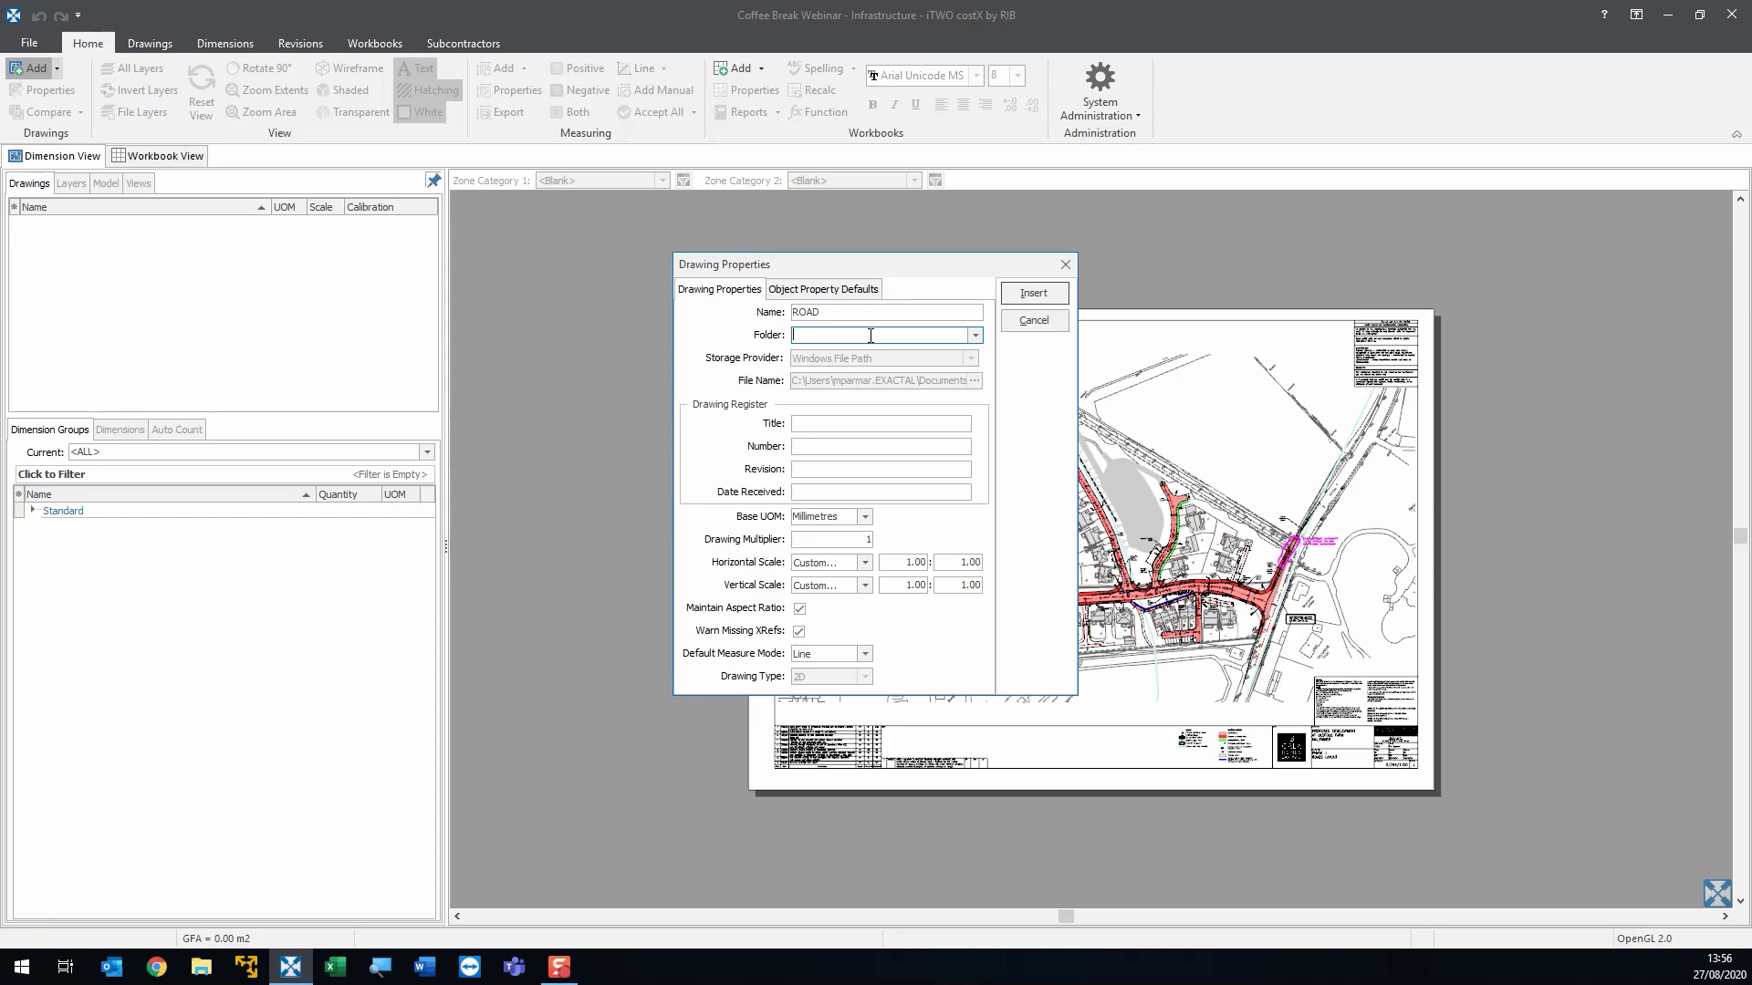
text(ROADS)
click(886, 313)
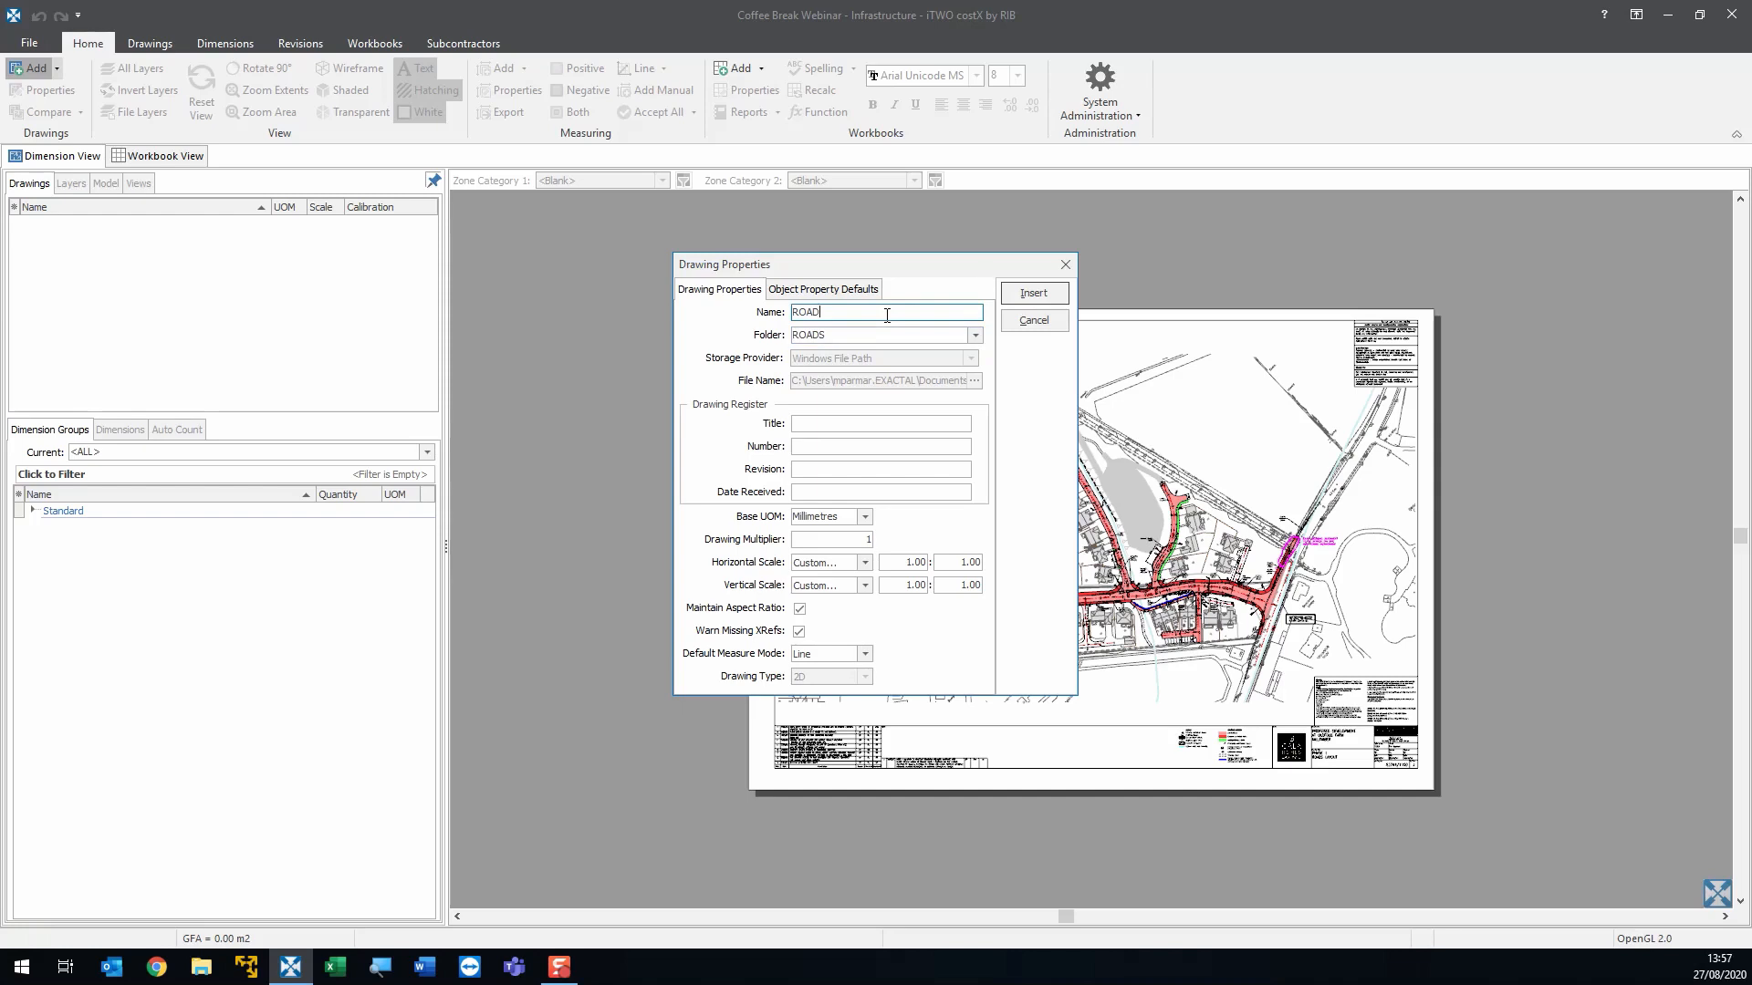
text(S LAYOUT - PHASE 1)
click(1027, 290)
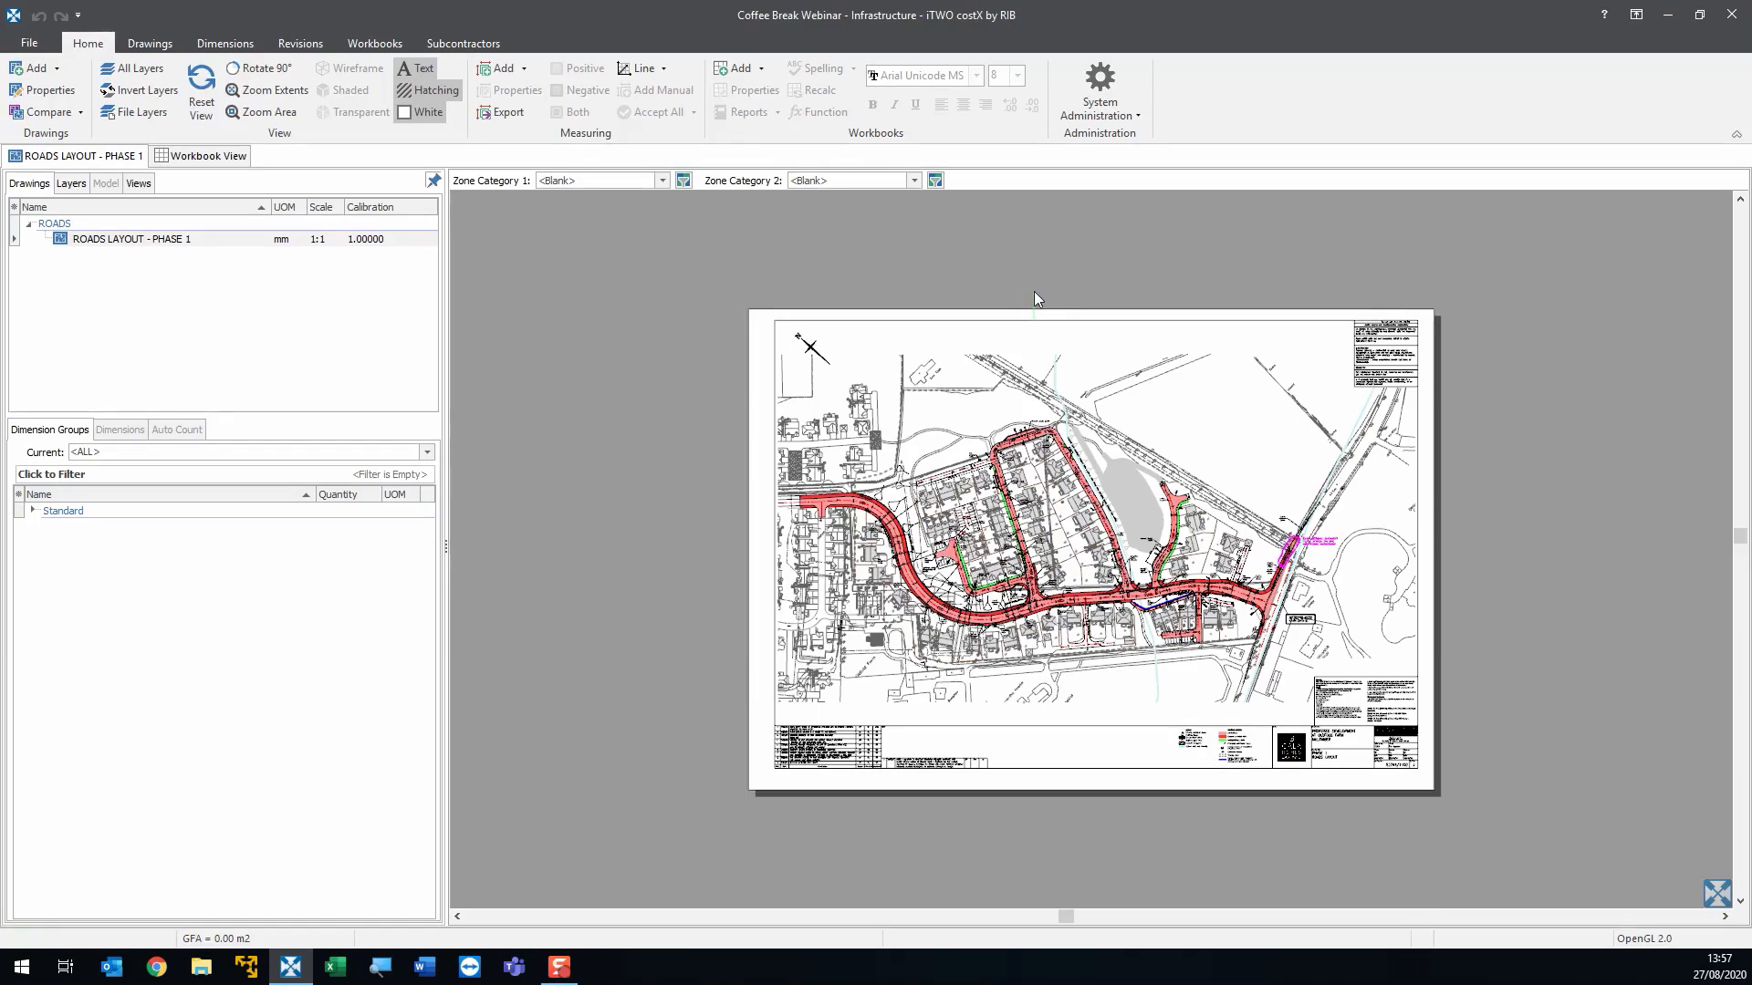
- Examine the road layout drawing, from the curved main road to the junctions and the side roads
scroll(915, 575, up, 5)
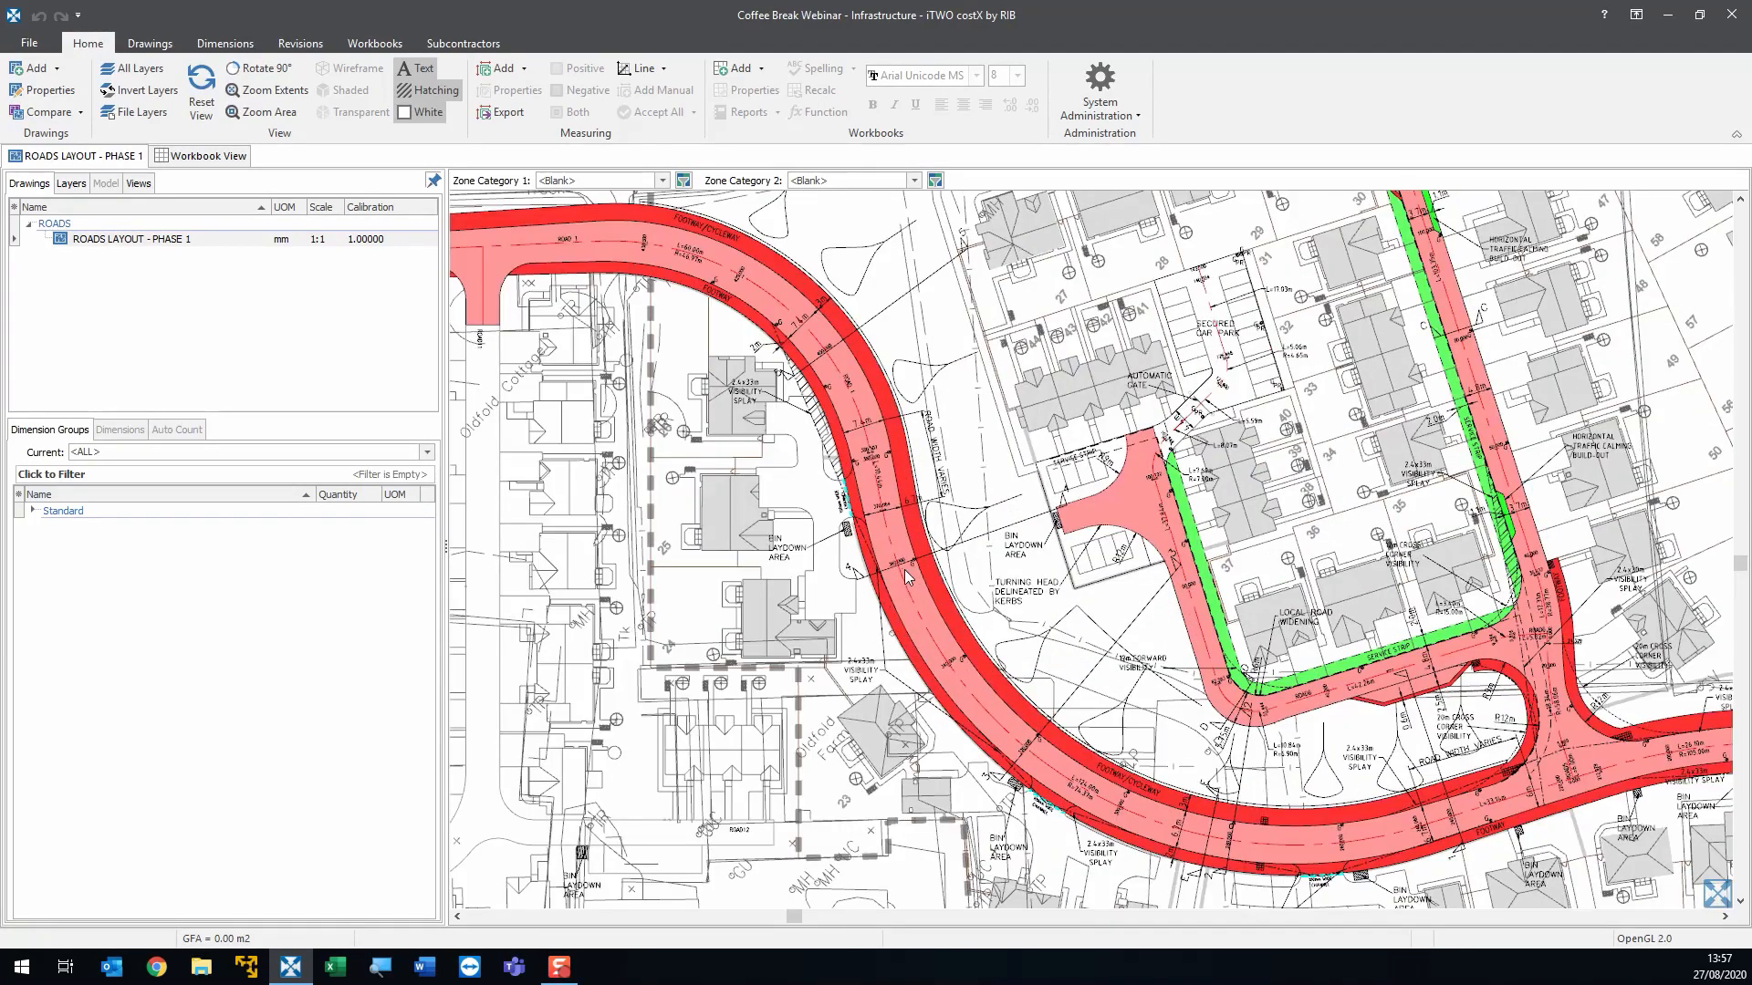
scroll(900, 568, down, 2)
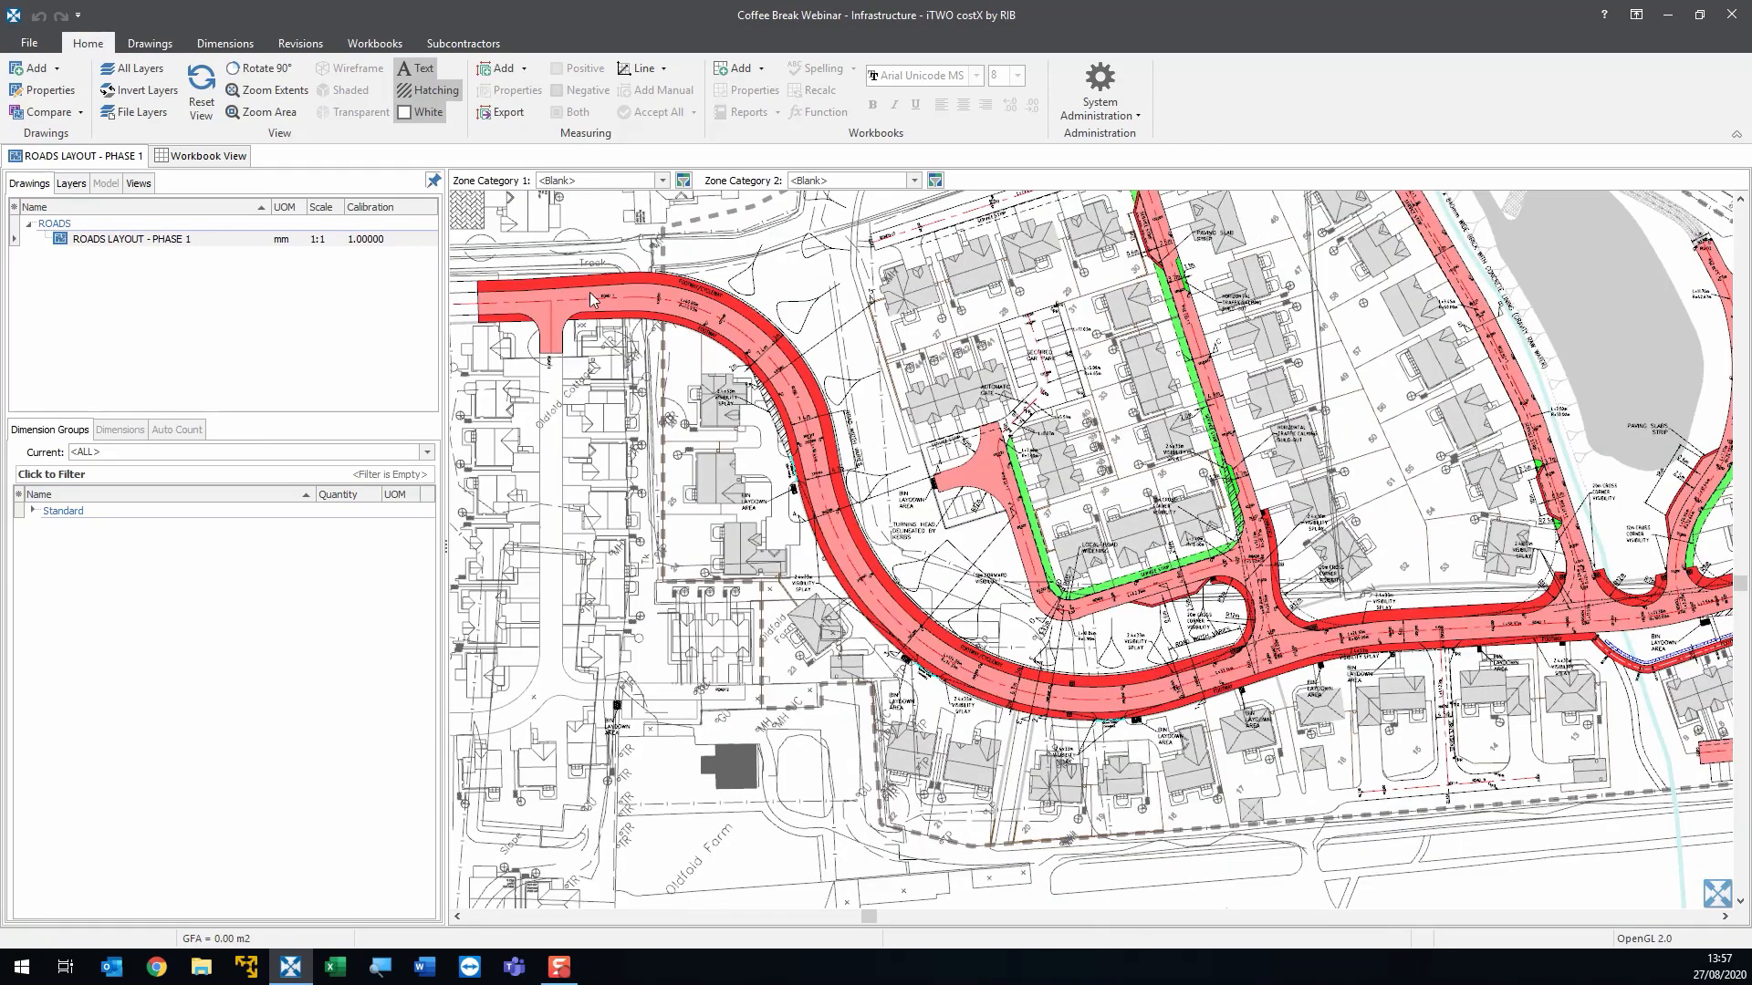
scroll(593, 294, up, 3)
scroll(659, 319, down, 5)
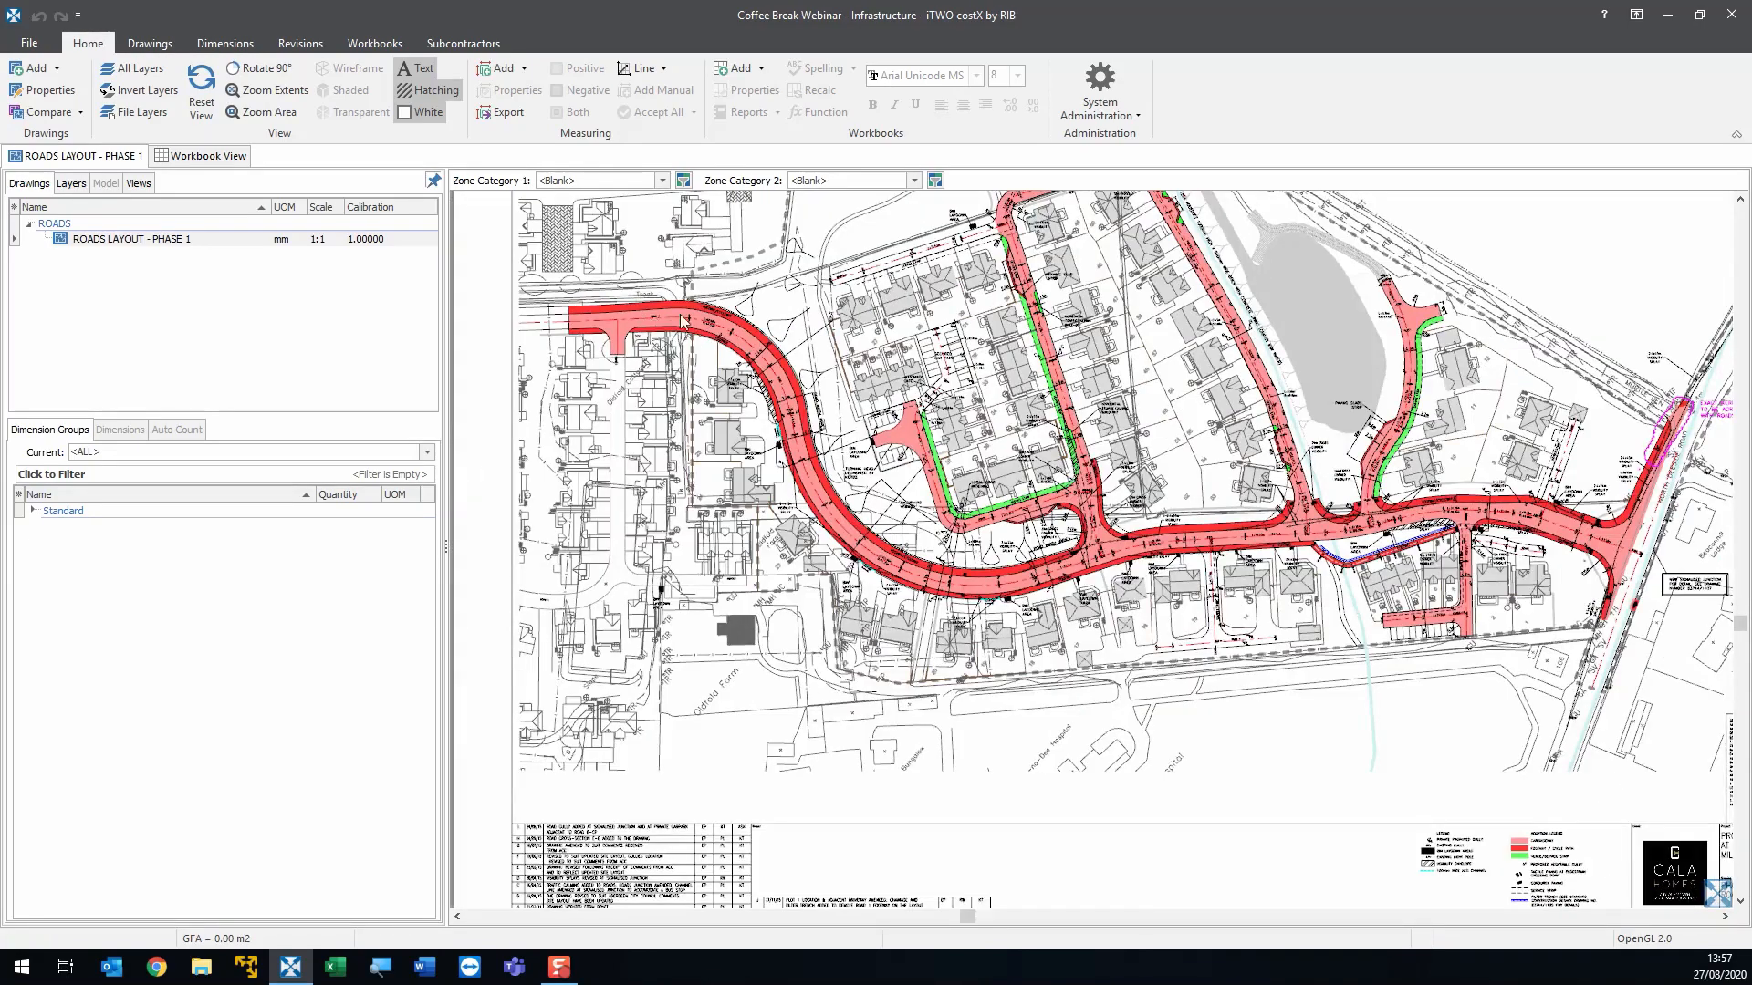
scroll(1120, 549, up, 3)
scroll(1121, 549, up, 2)
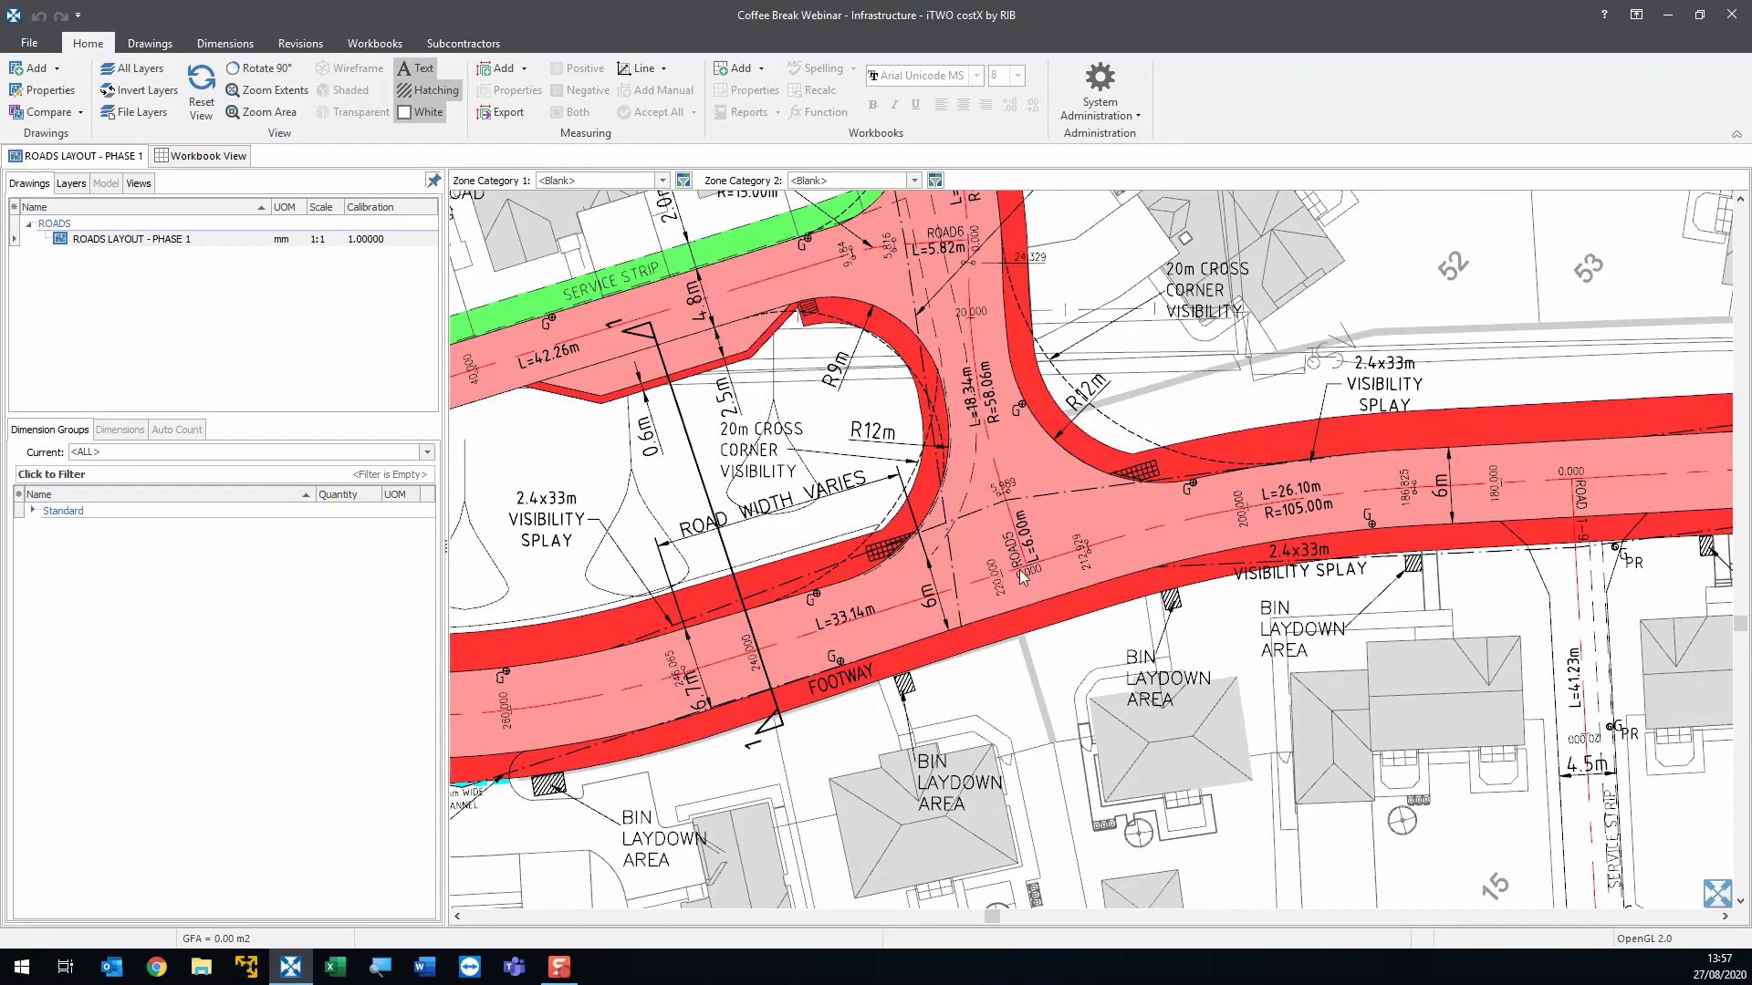
scroll(1020, 573, down, 5)
scroll(676, 415, up, 2)
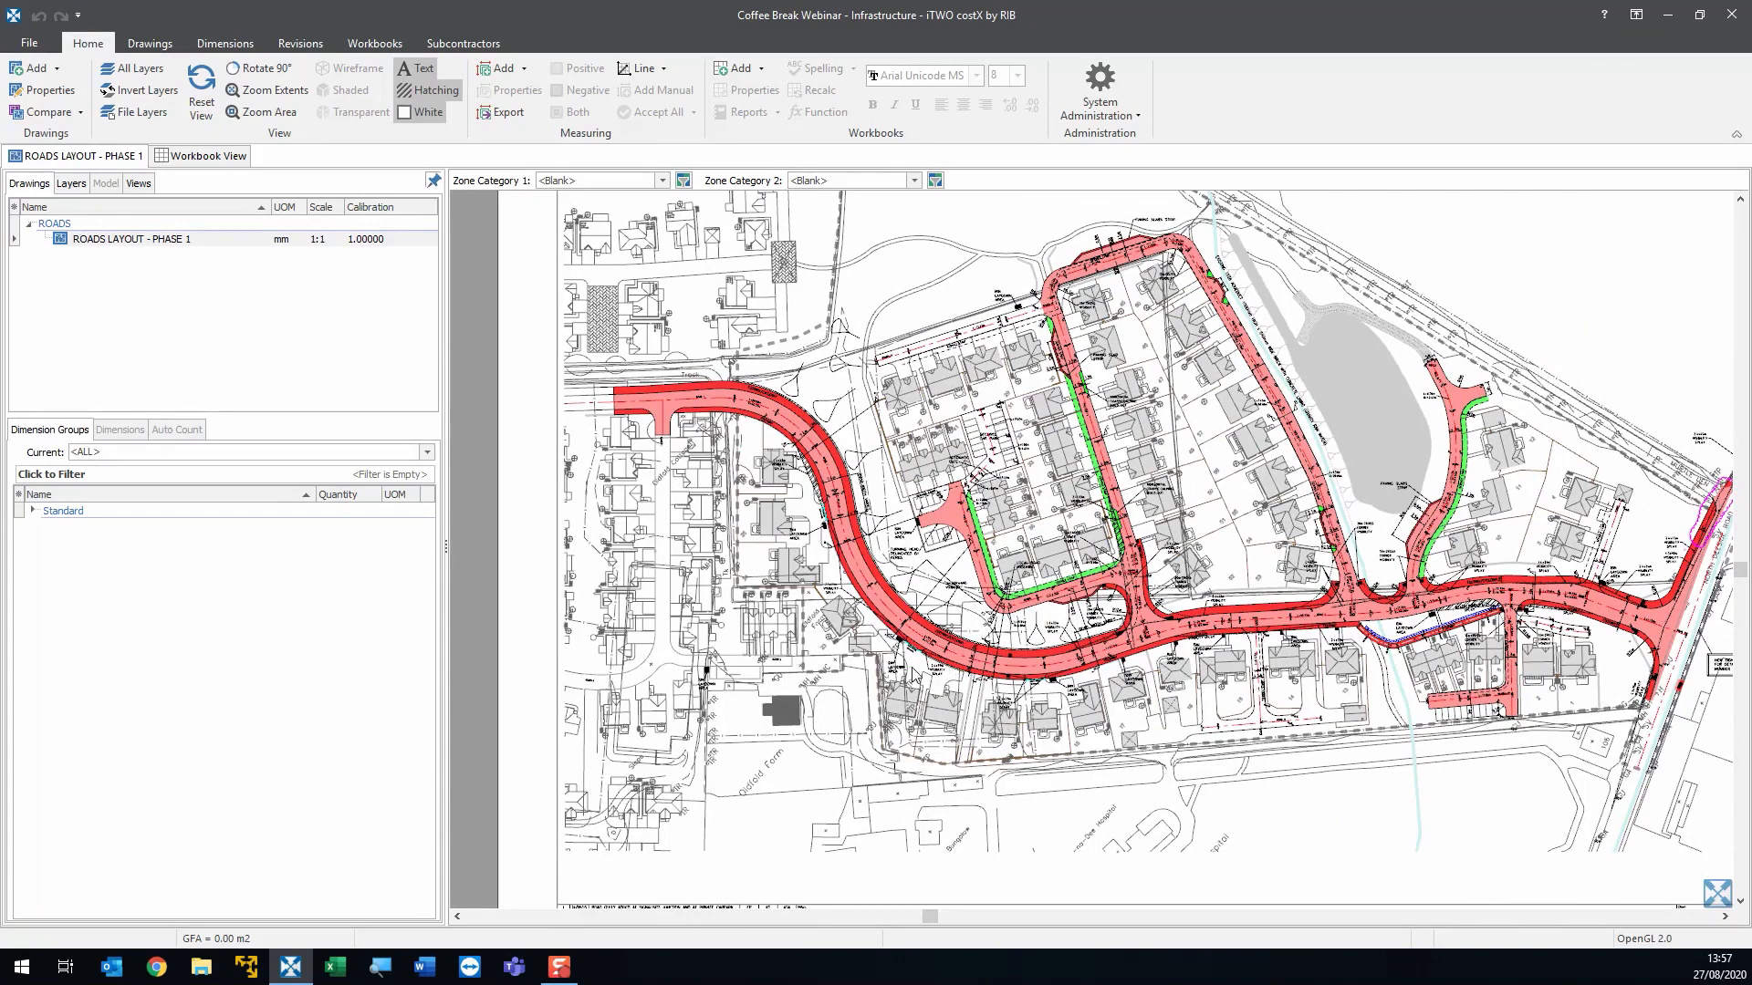
- Add the PAVEMENT DESIGN image file as a second drawing in the ROADS folder
click(347, 342)
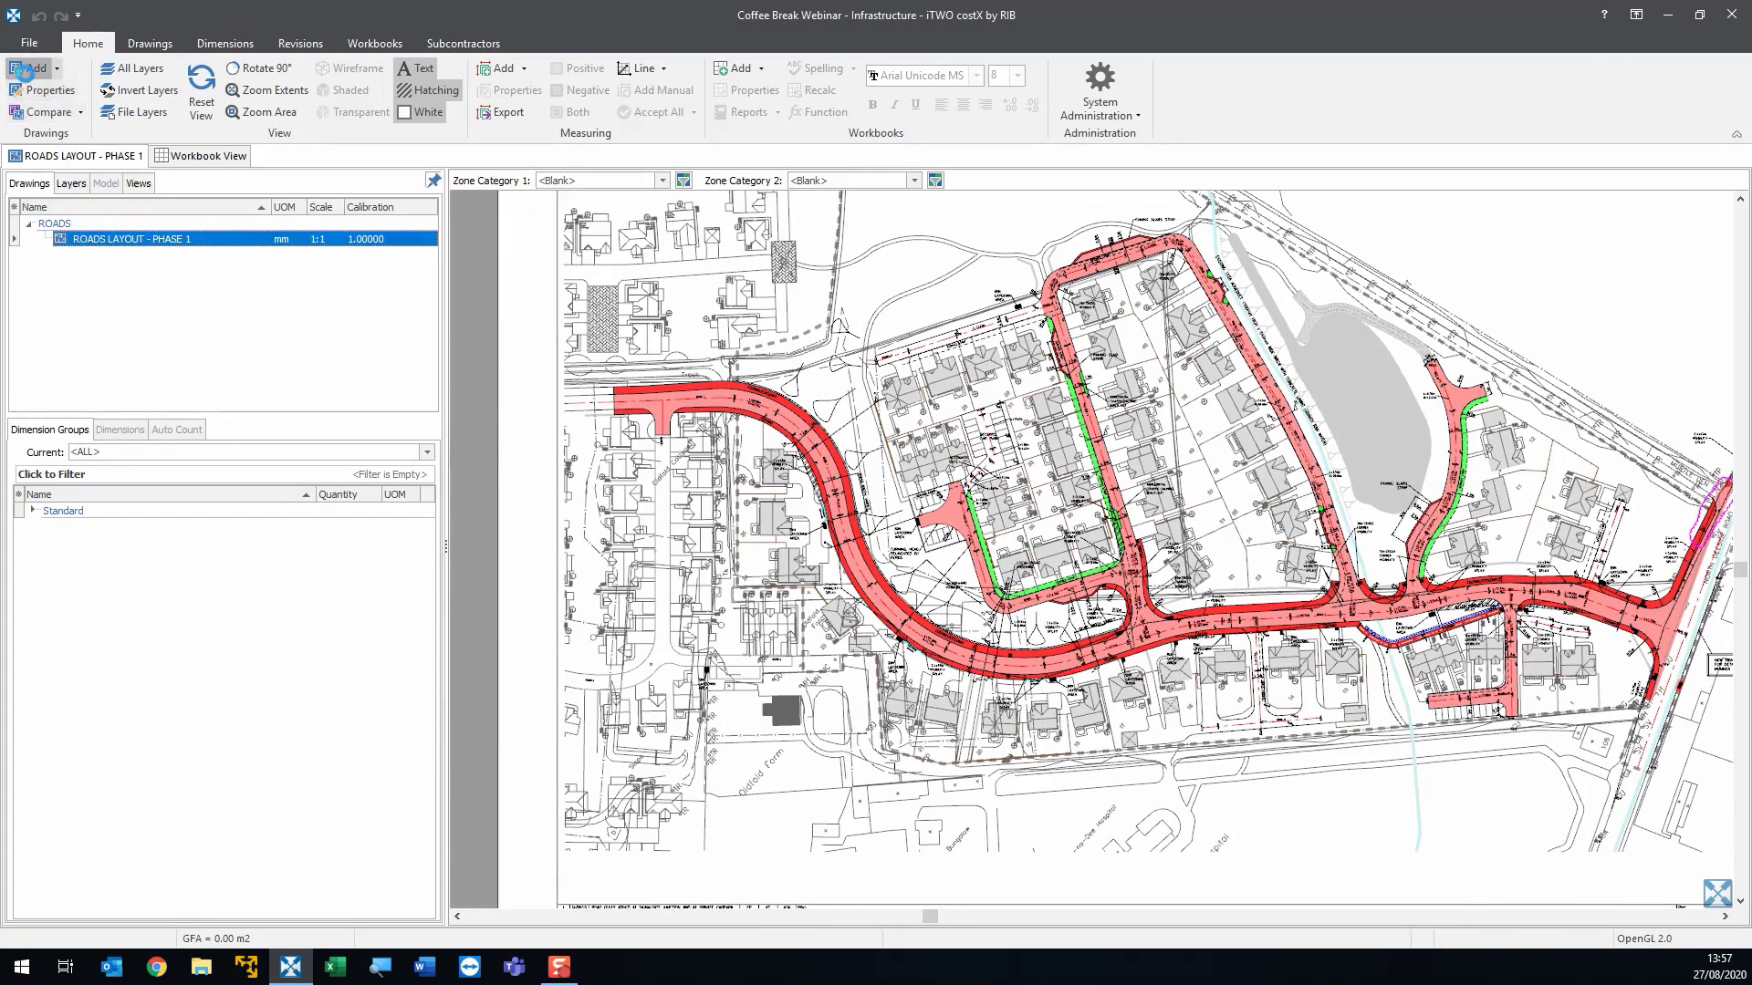
click(27, 80)
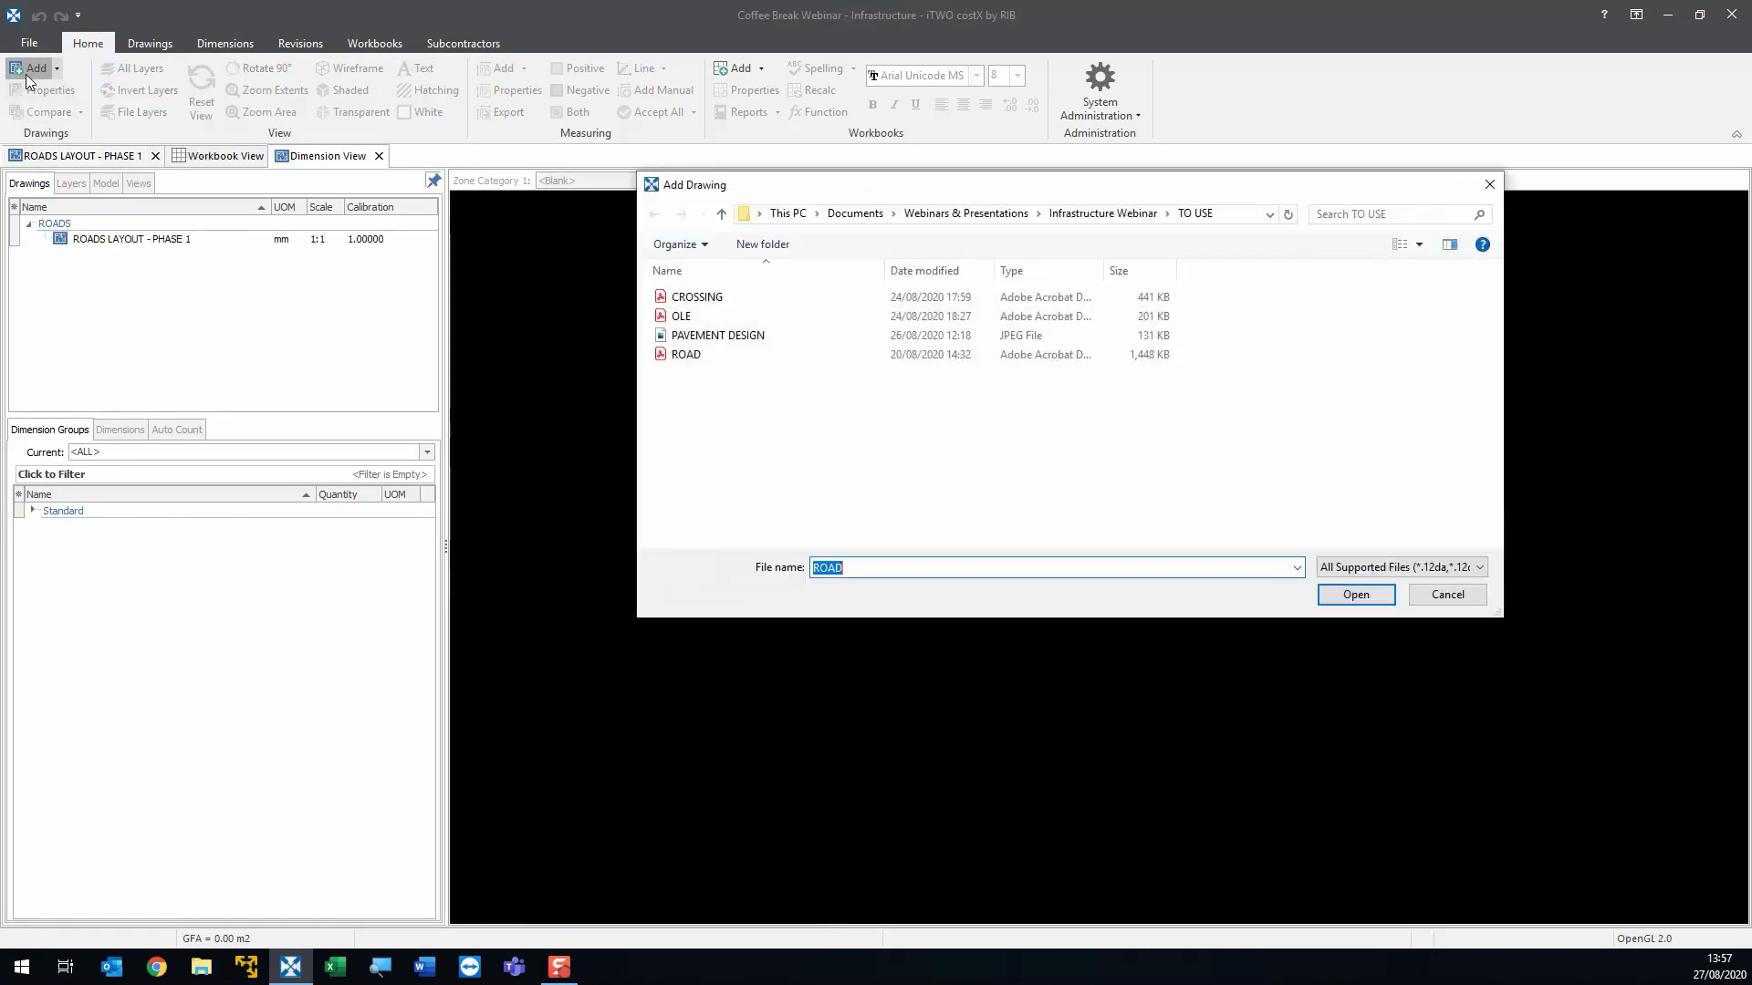
double_click(697, 336)
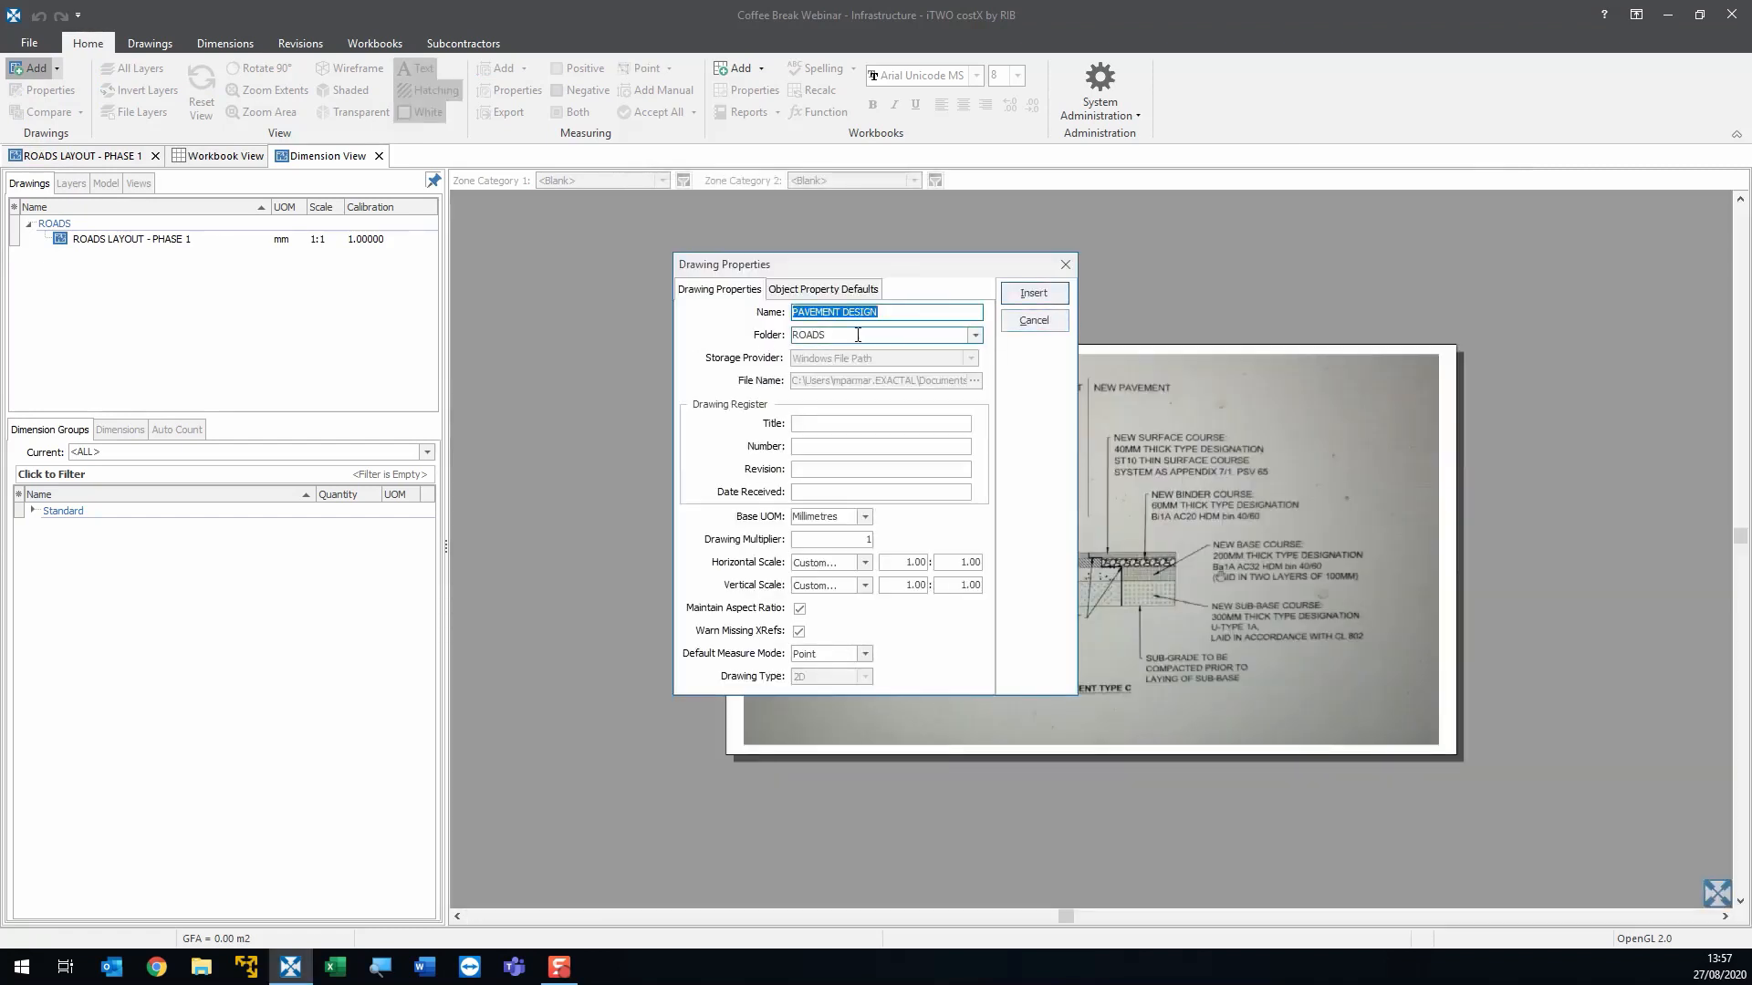
click(1032, 294)
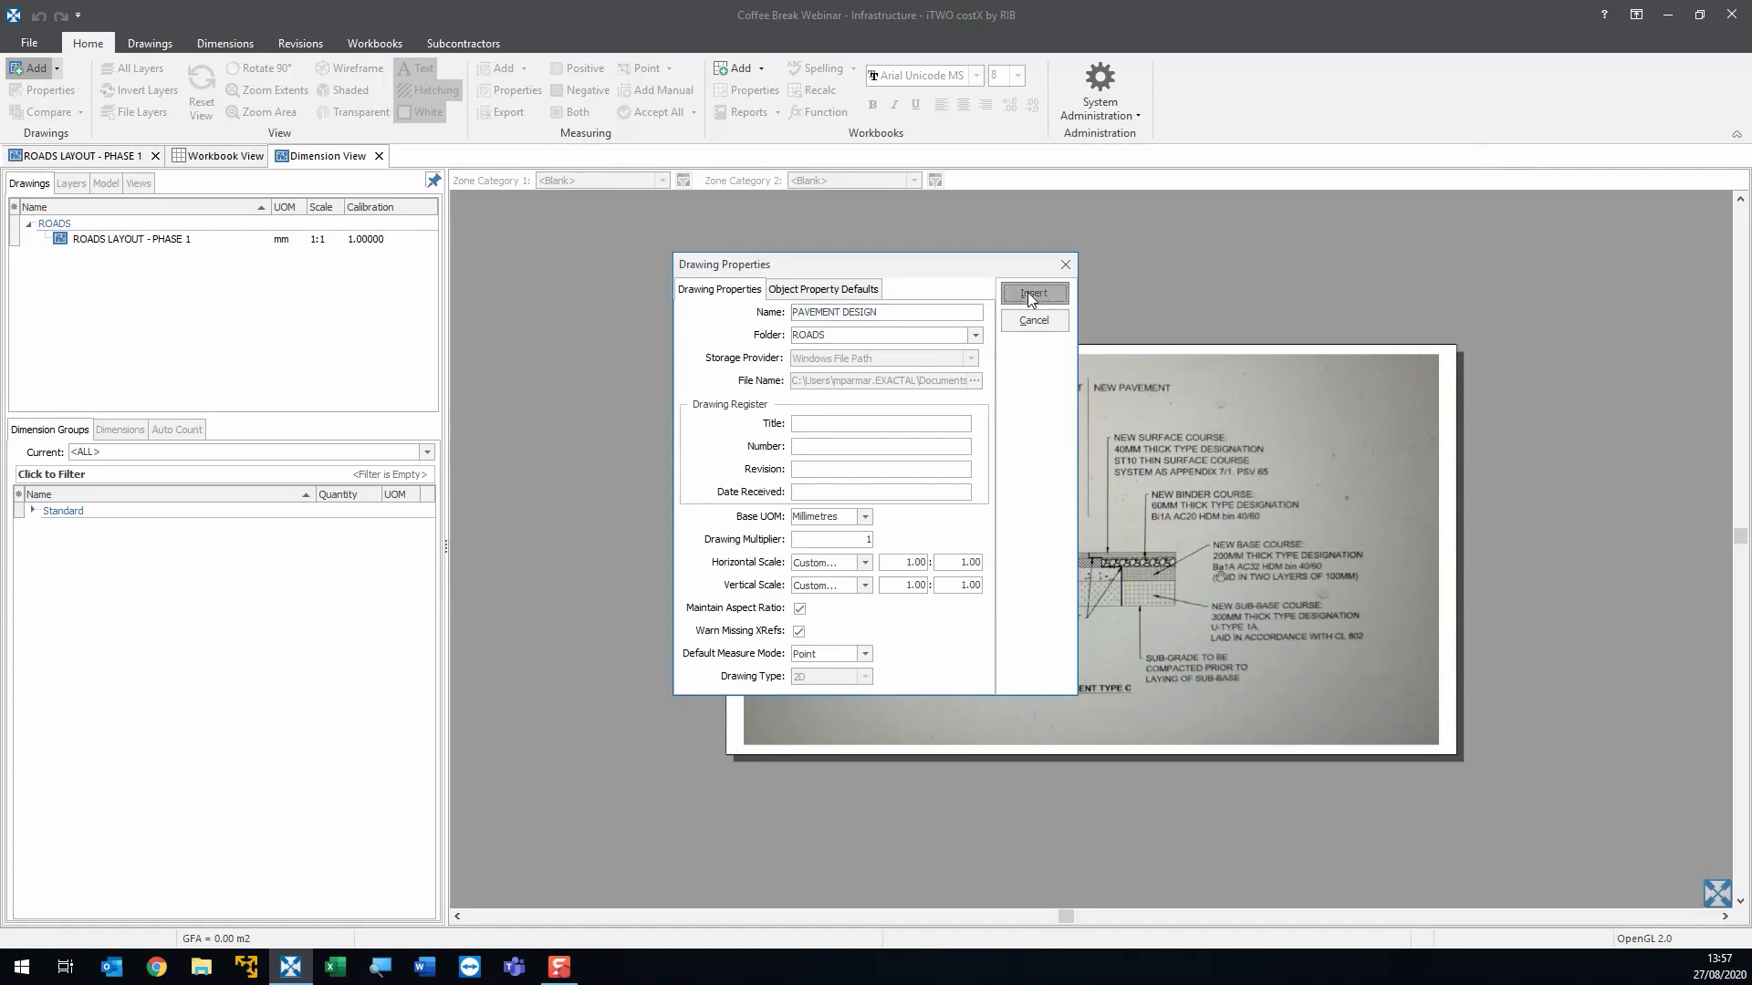
- Examine the new pavement build-up on the pavement design drawing, reading each course's thickness and material designation
scroll(1310, 574, up, 2)
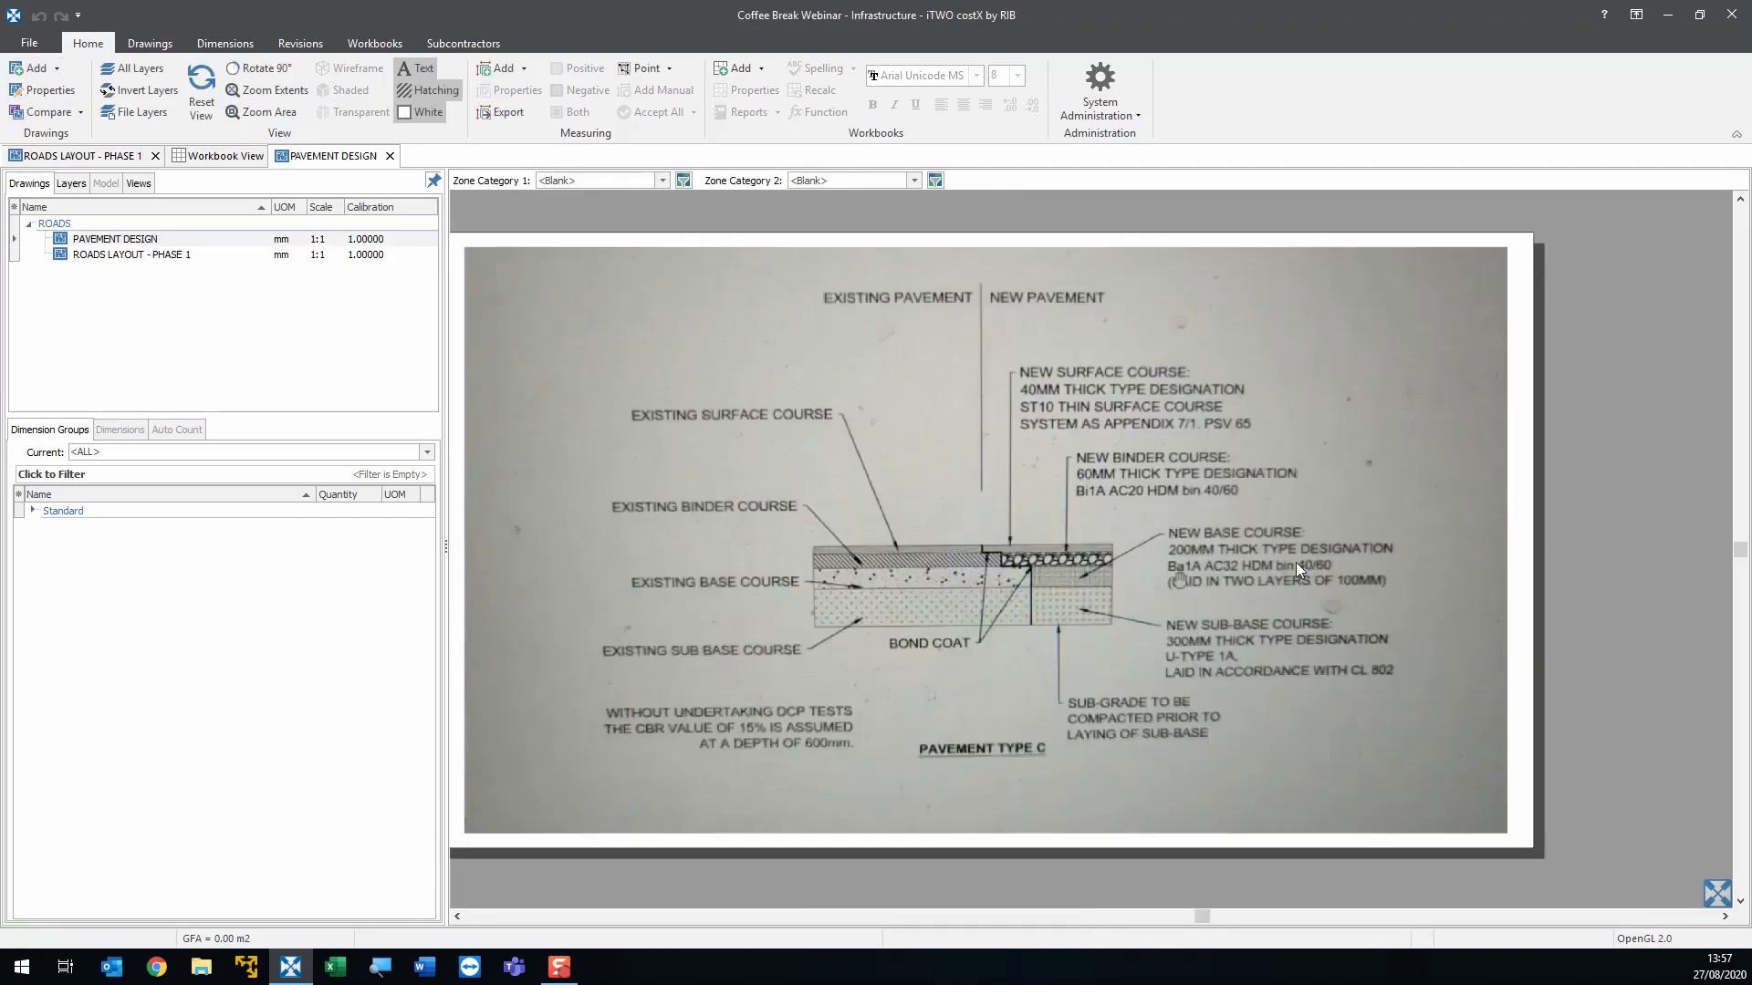
scroll(1077, 356, up, 2)
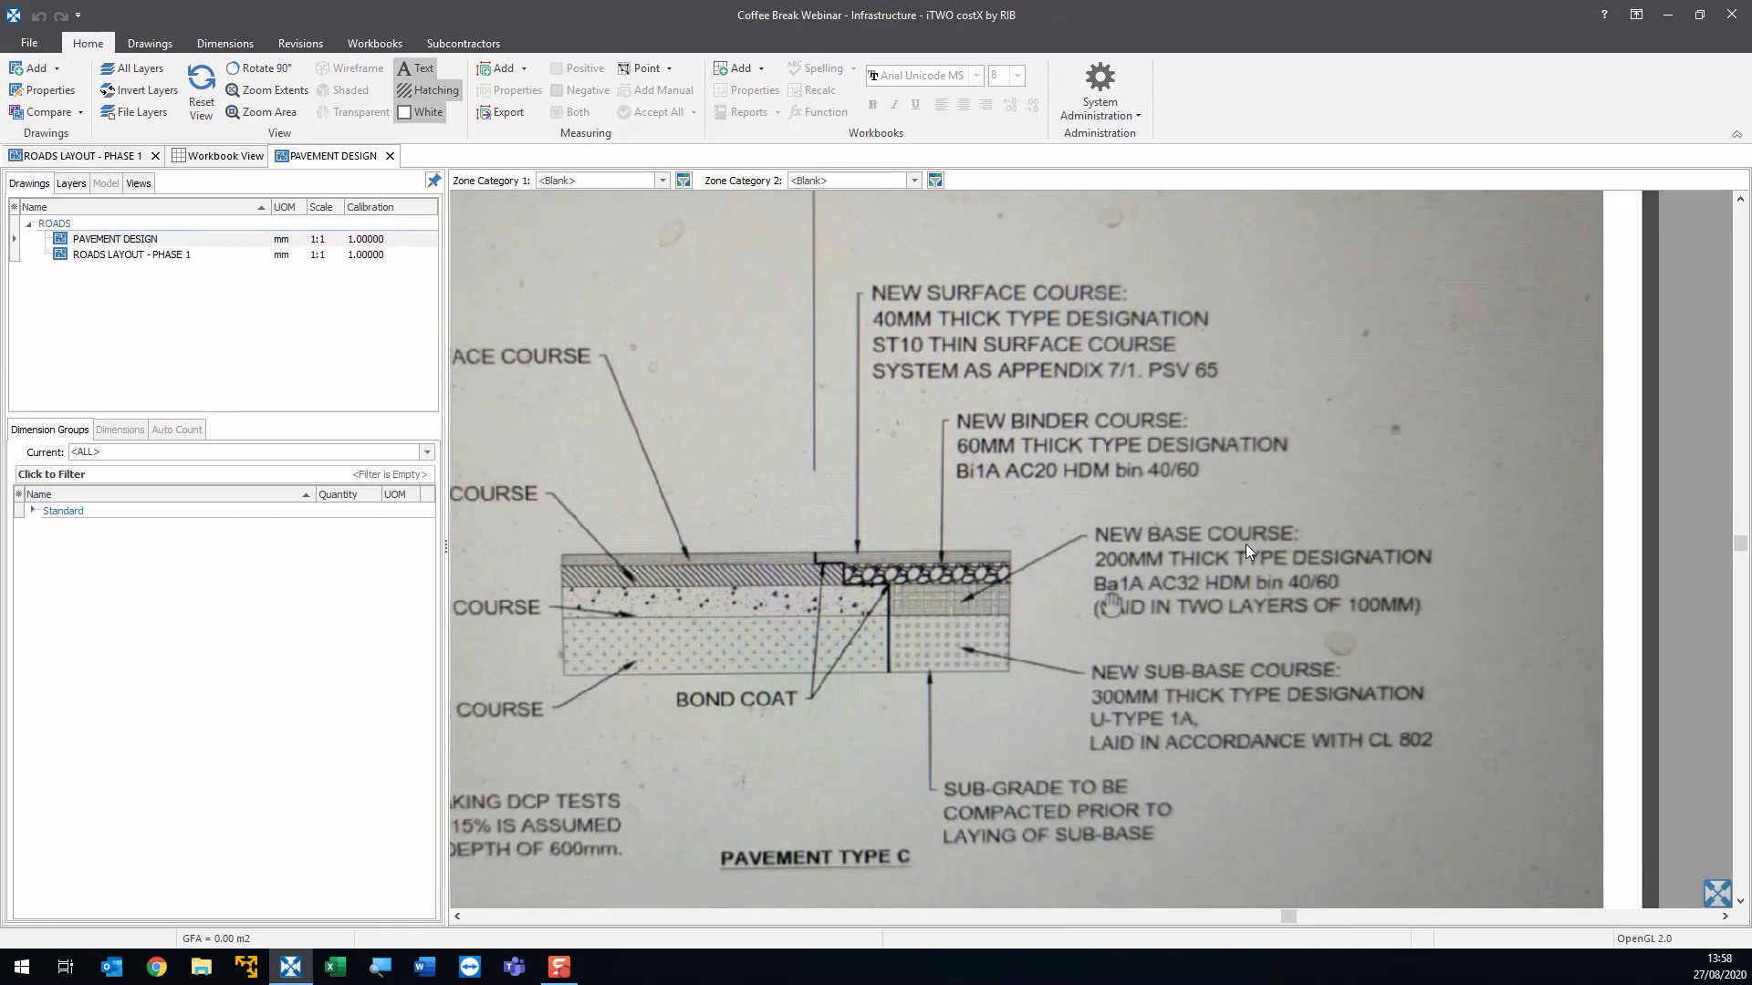
drag(1254, 542, 1260, 484)
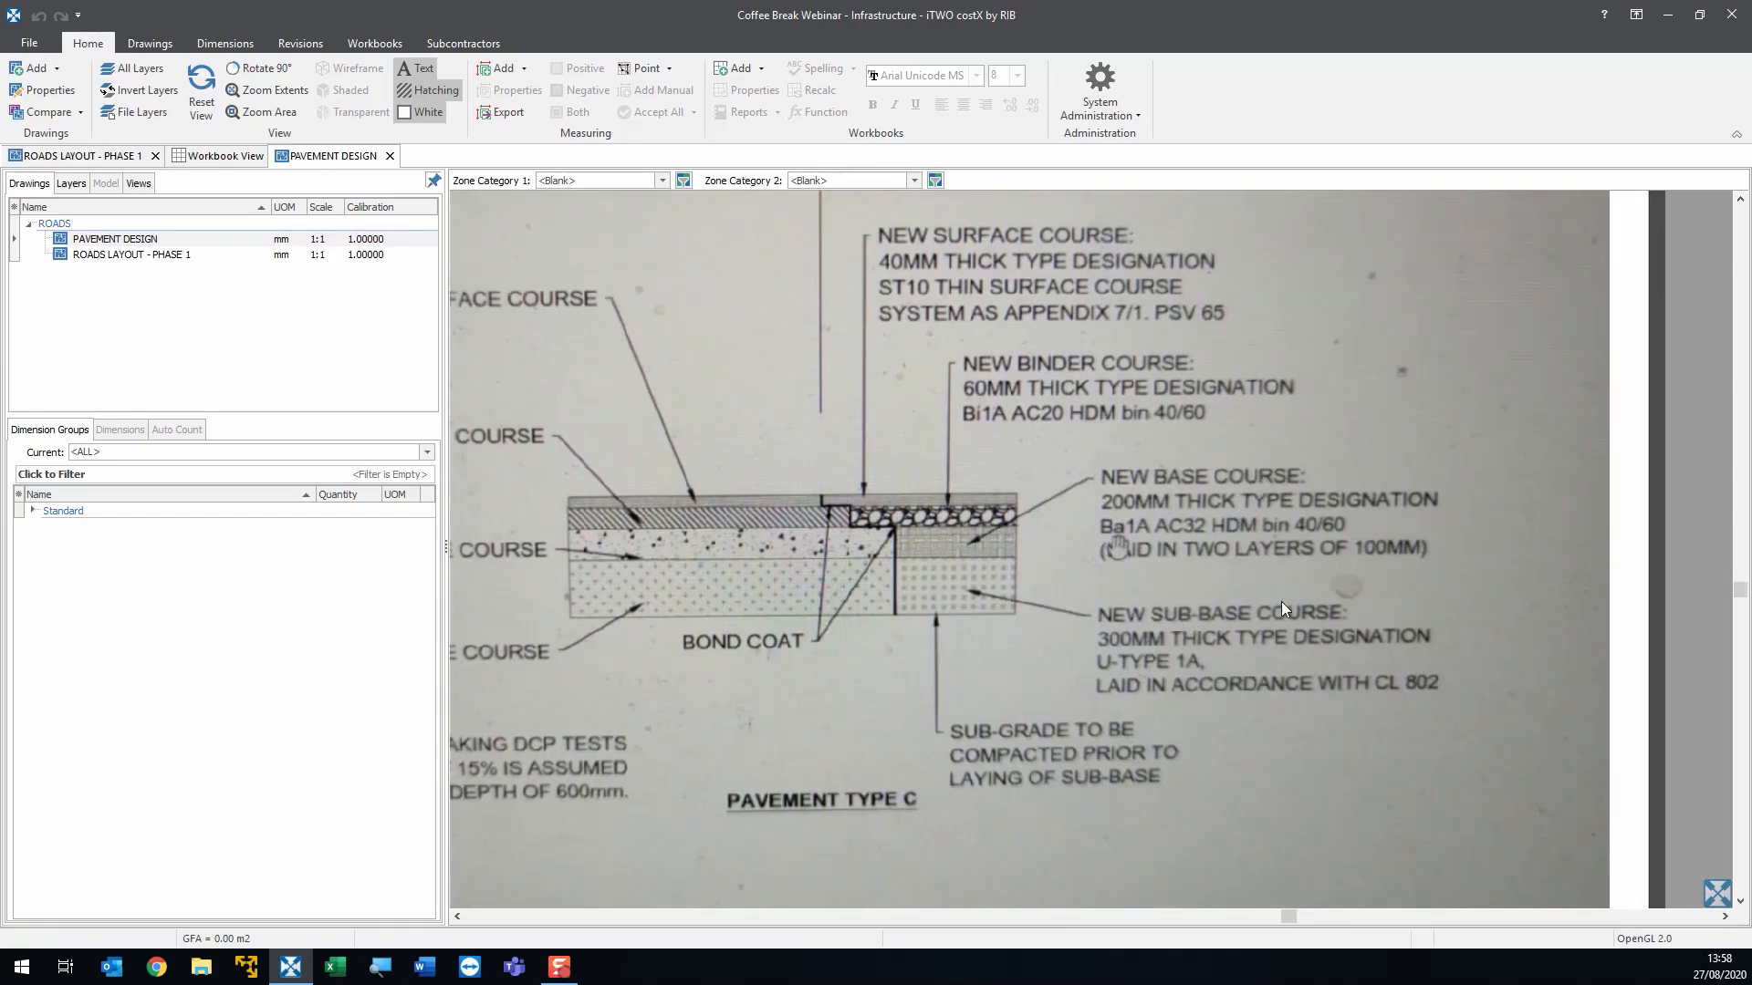
drag(1281, 607, 1273, 621)
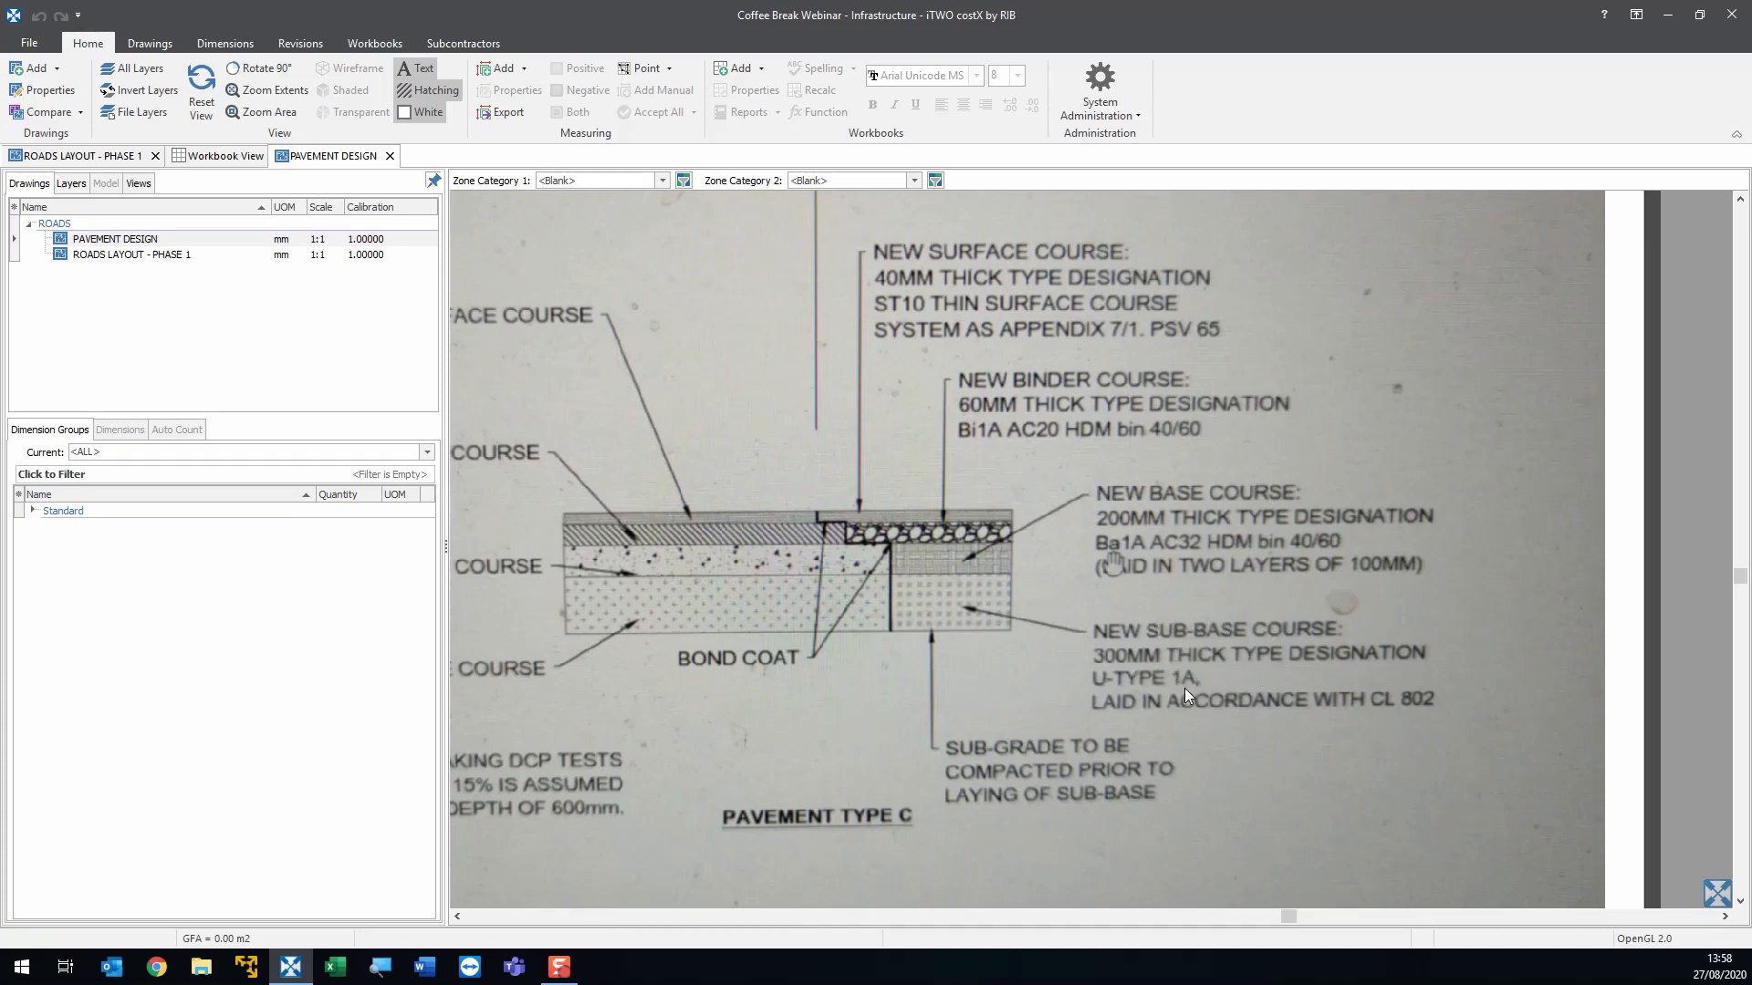
scroll(1184, 688, down, 3)
scroll(1180, 679, down, 2)
scroll(1206, 560, up, 2)
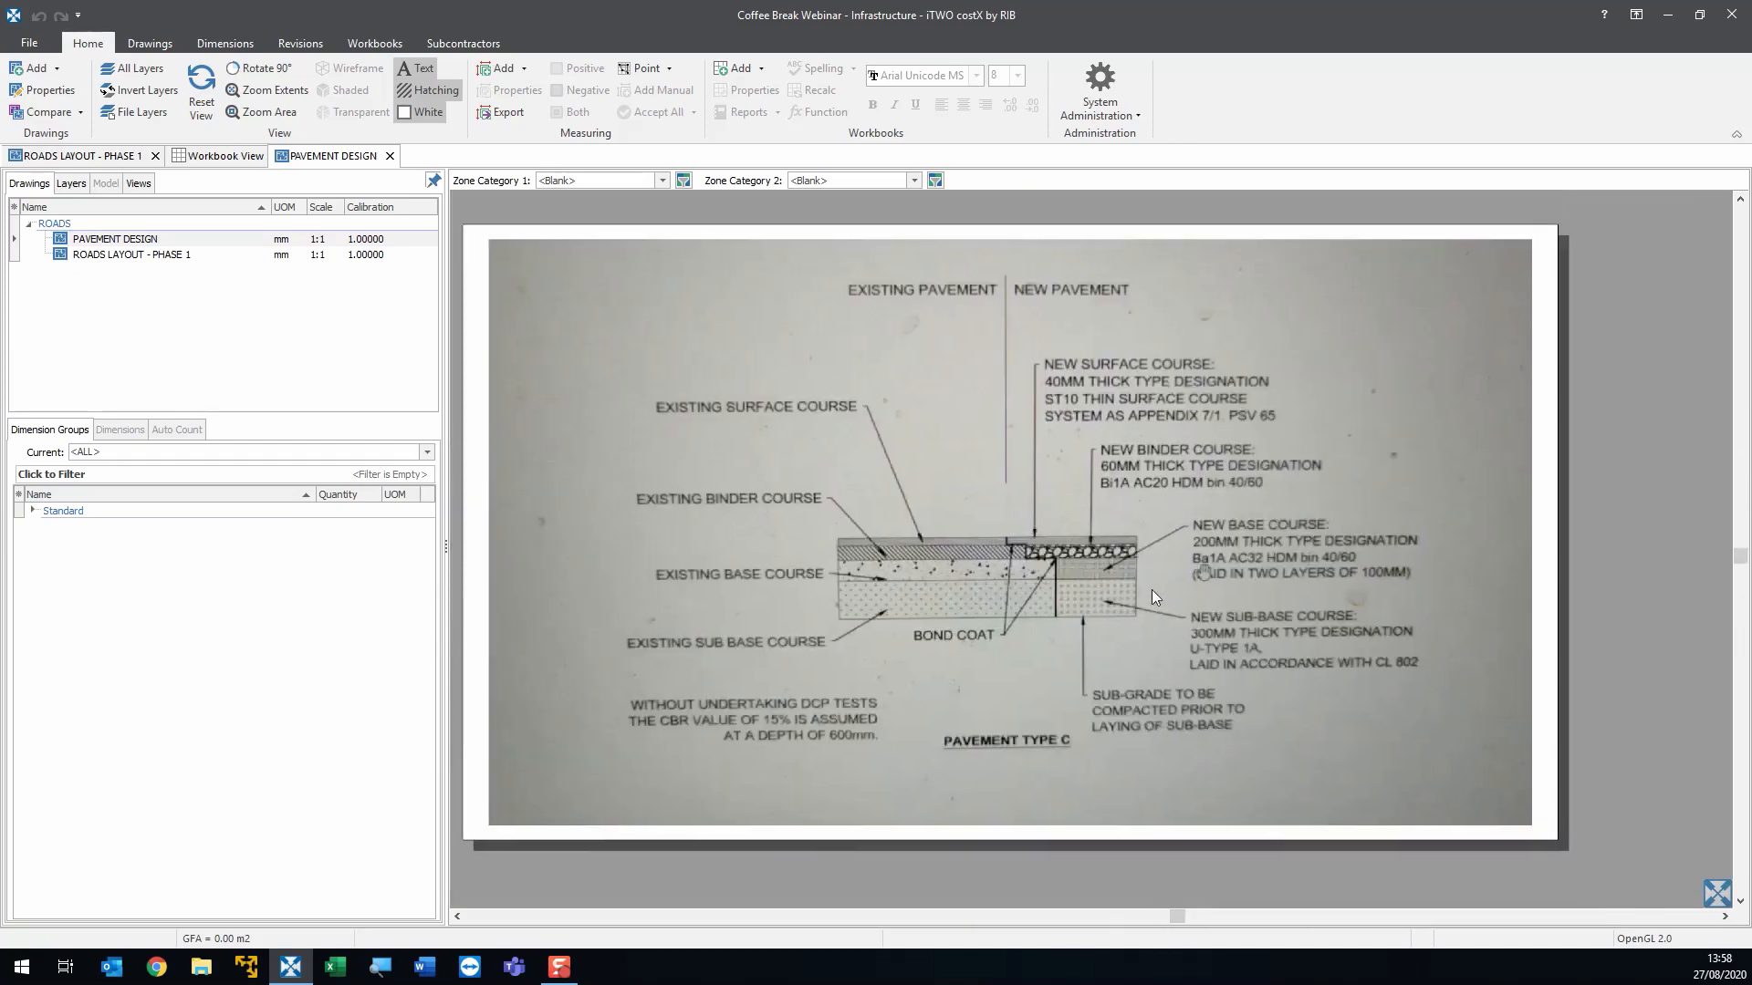
drag(1151, 589, 1175, 593)
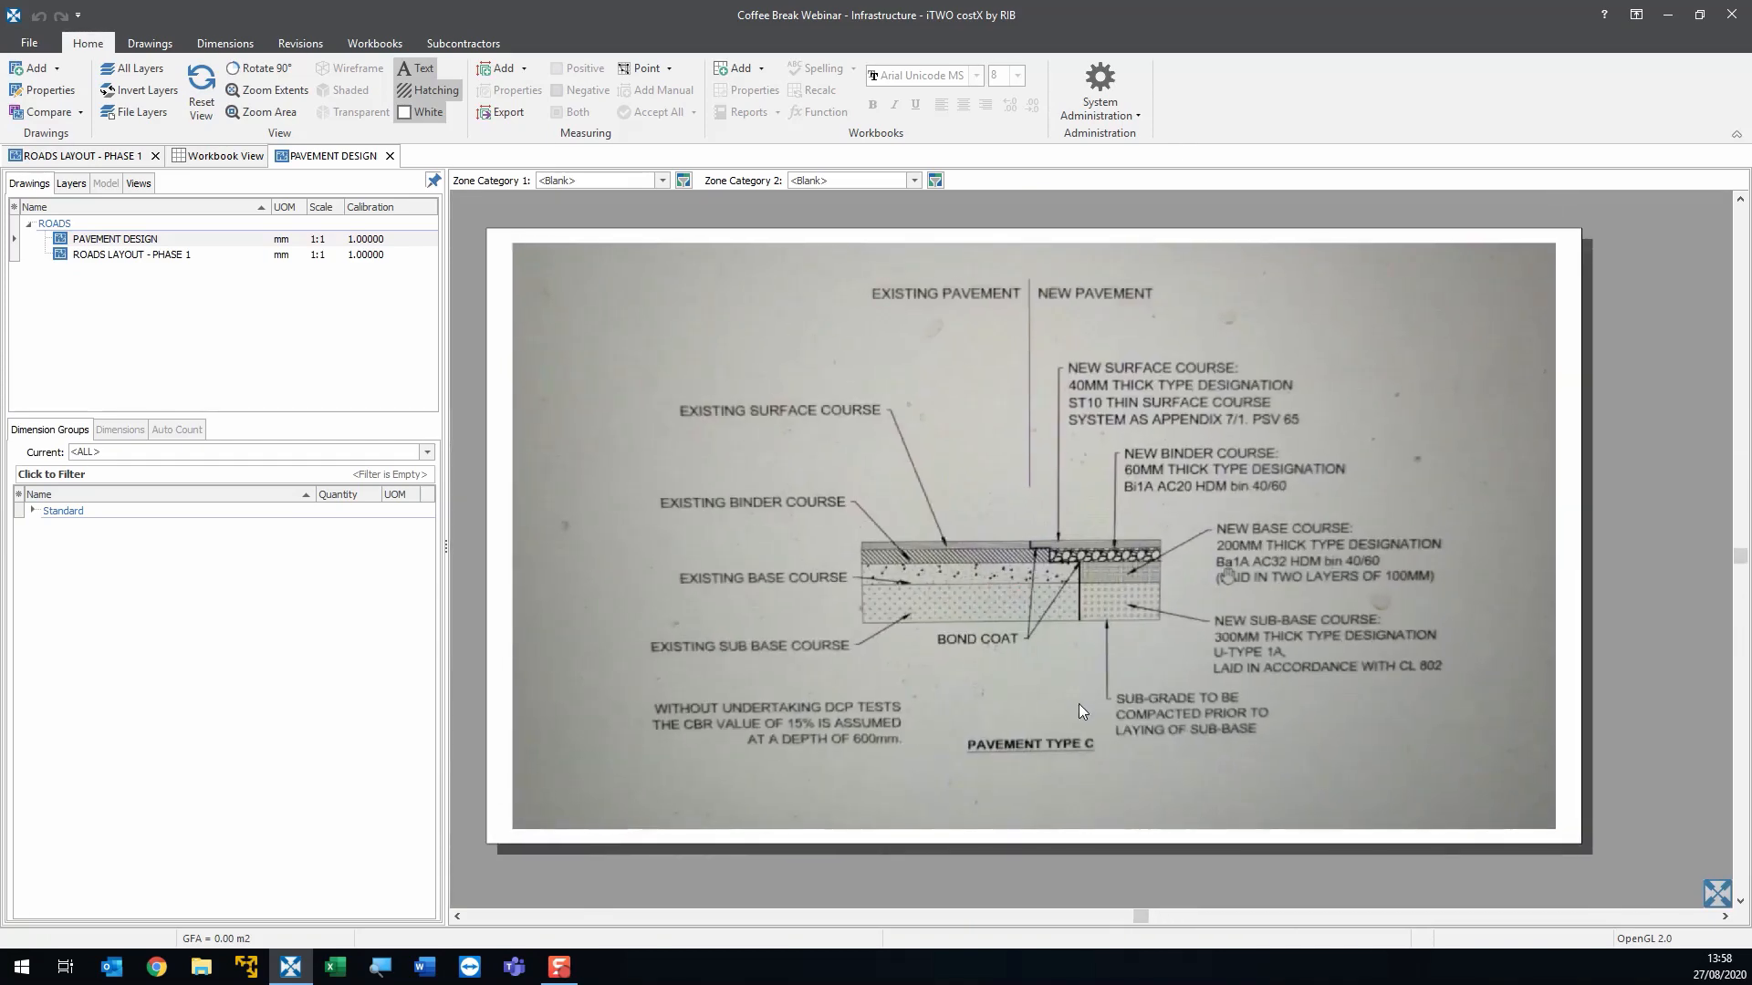
- Start a new dimension group named Road 1 in the folder Roads
click(155, 240)
click(224, 42)
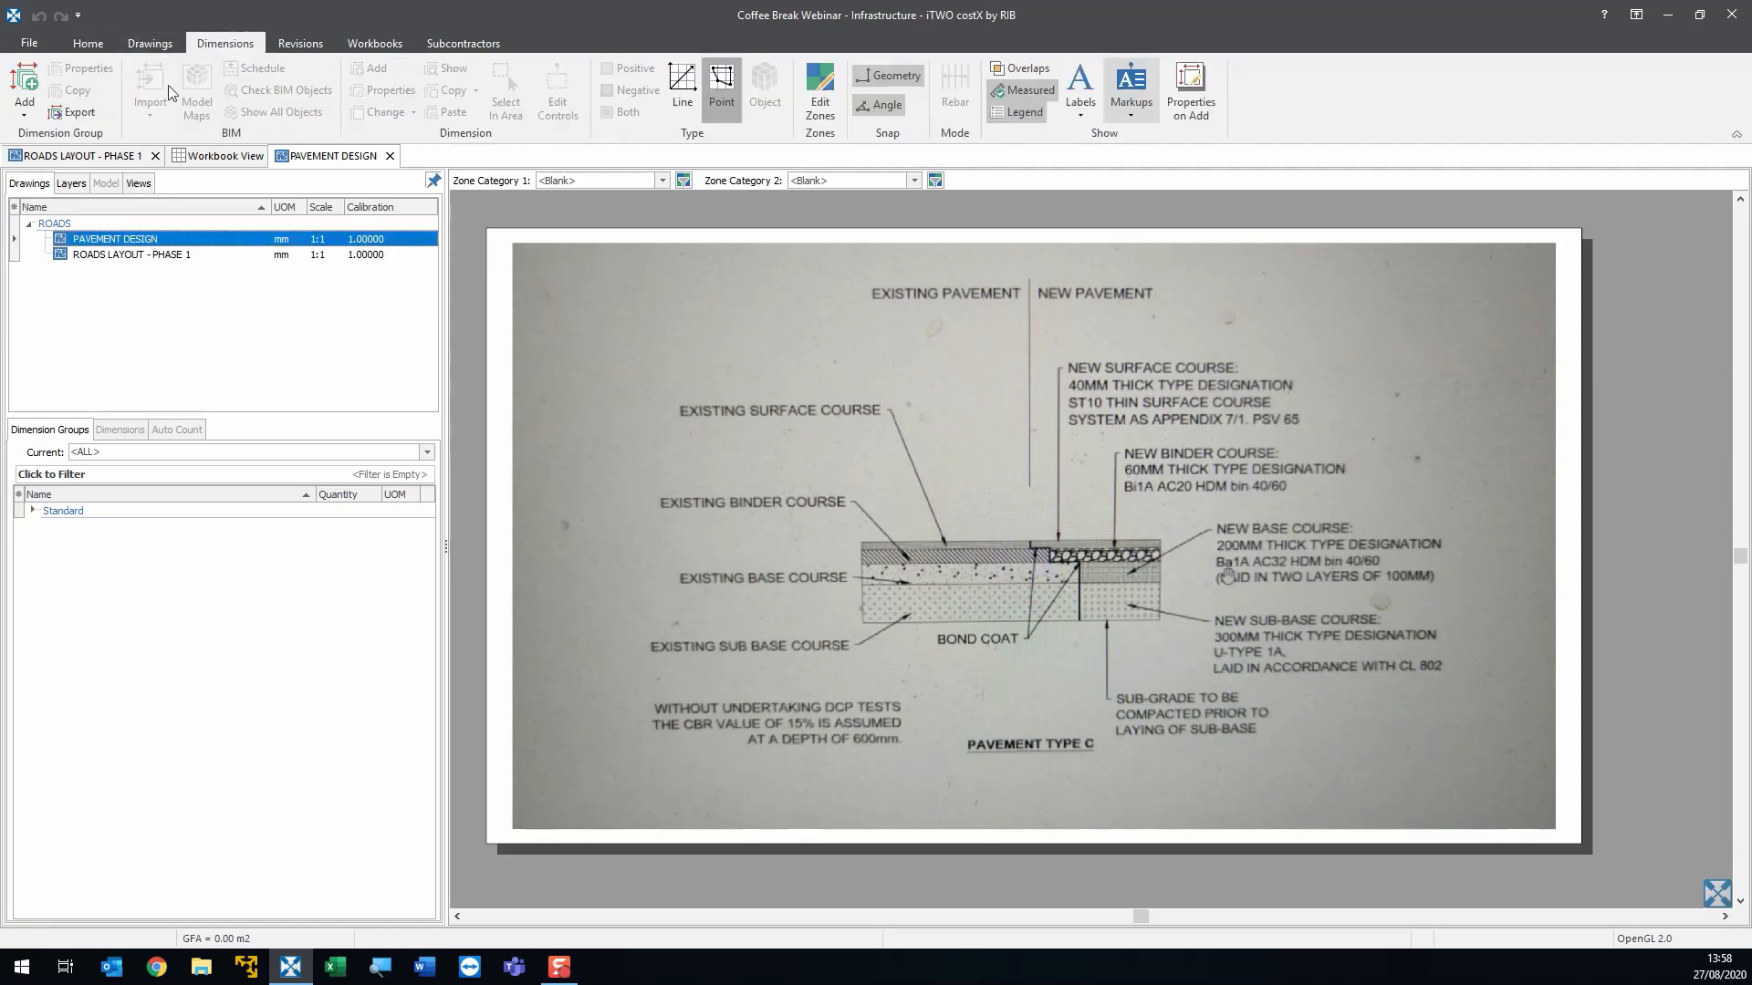
click(26, 80)
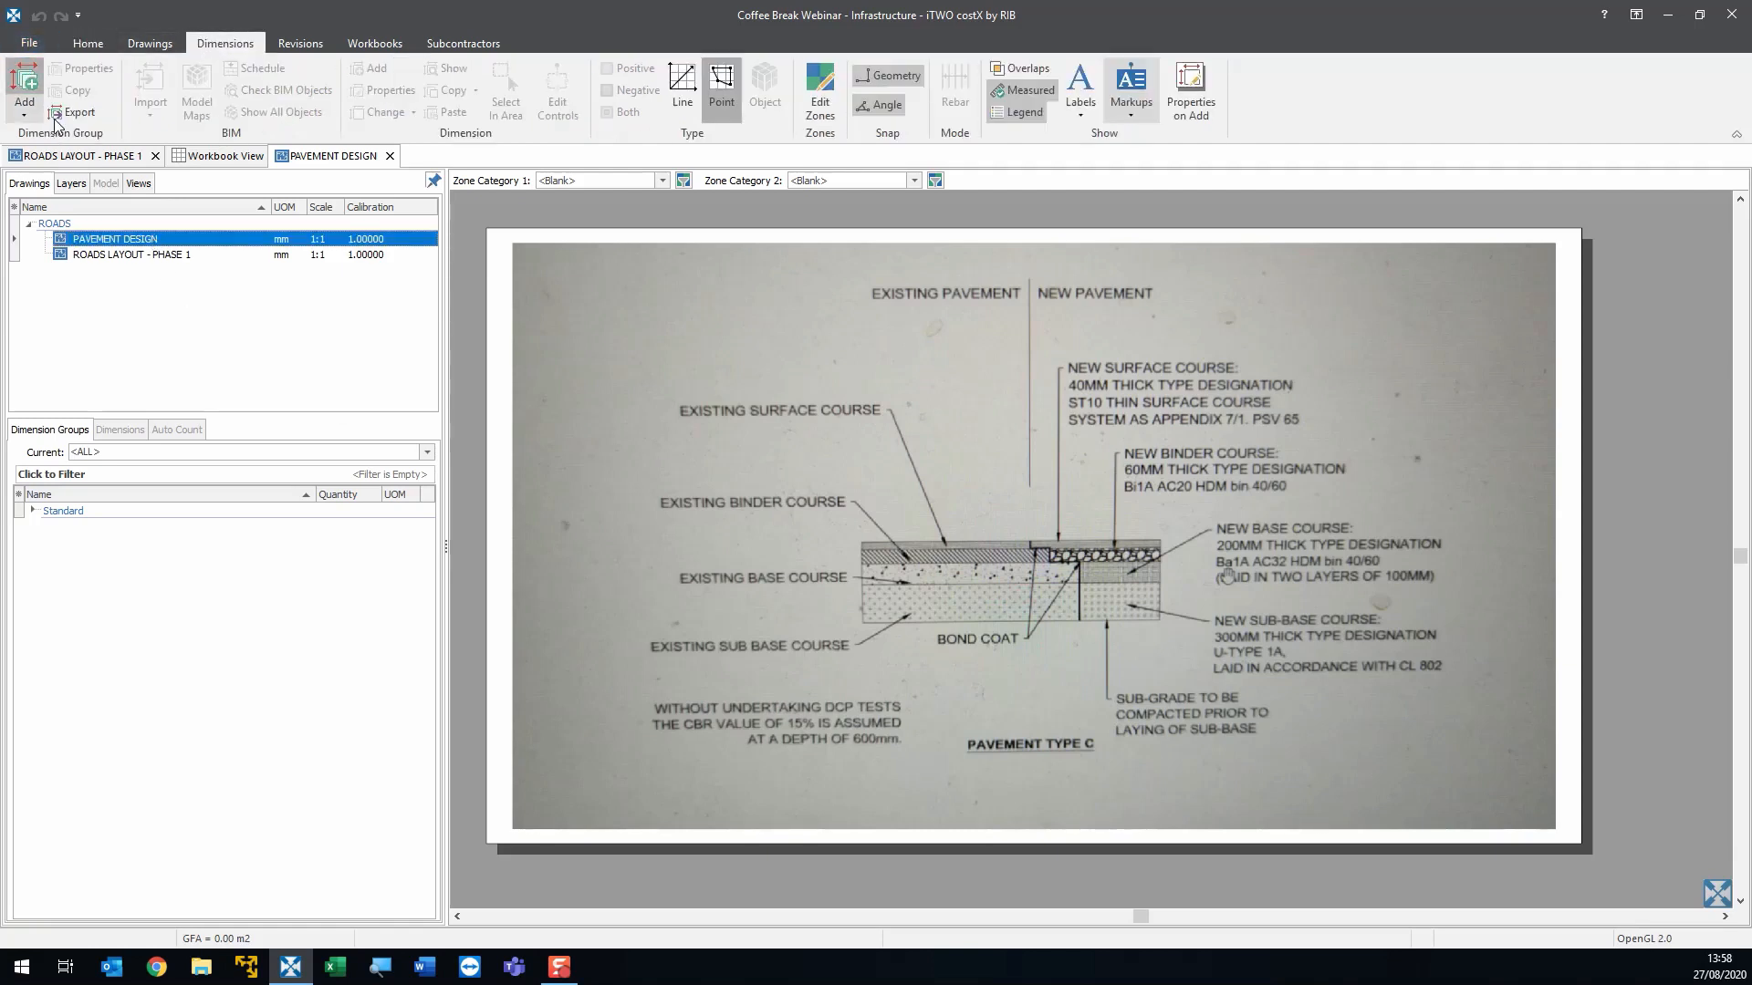
drag(818, 221, 557, 301)
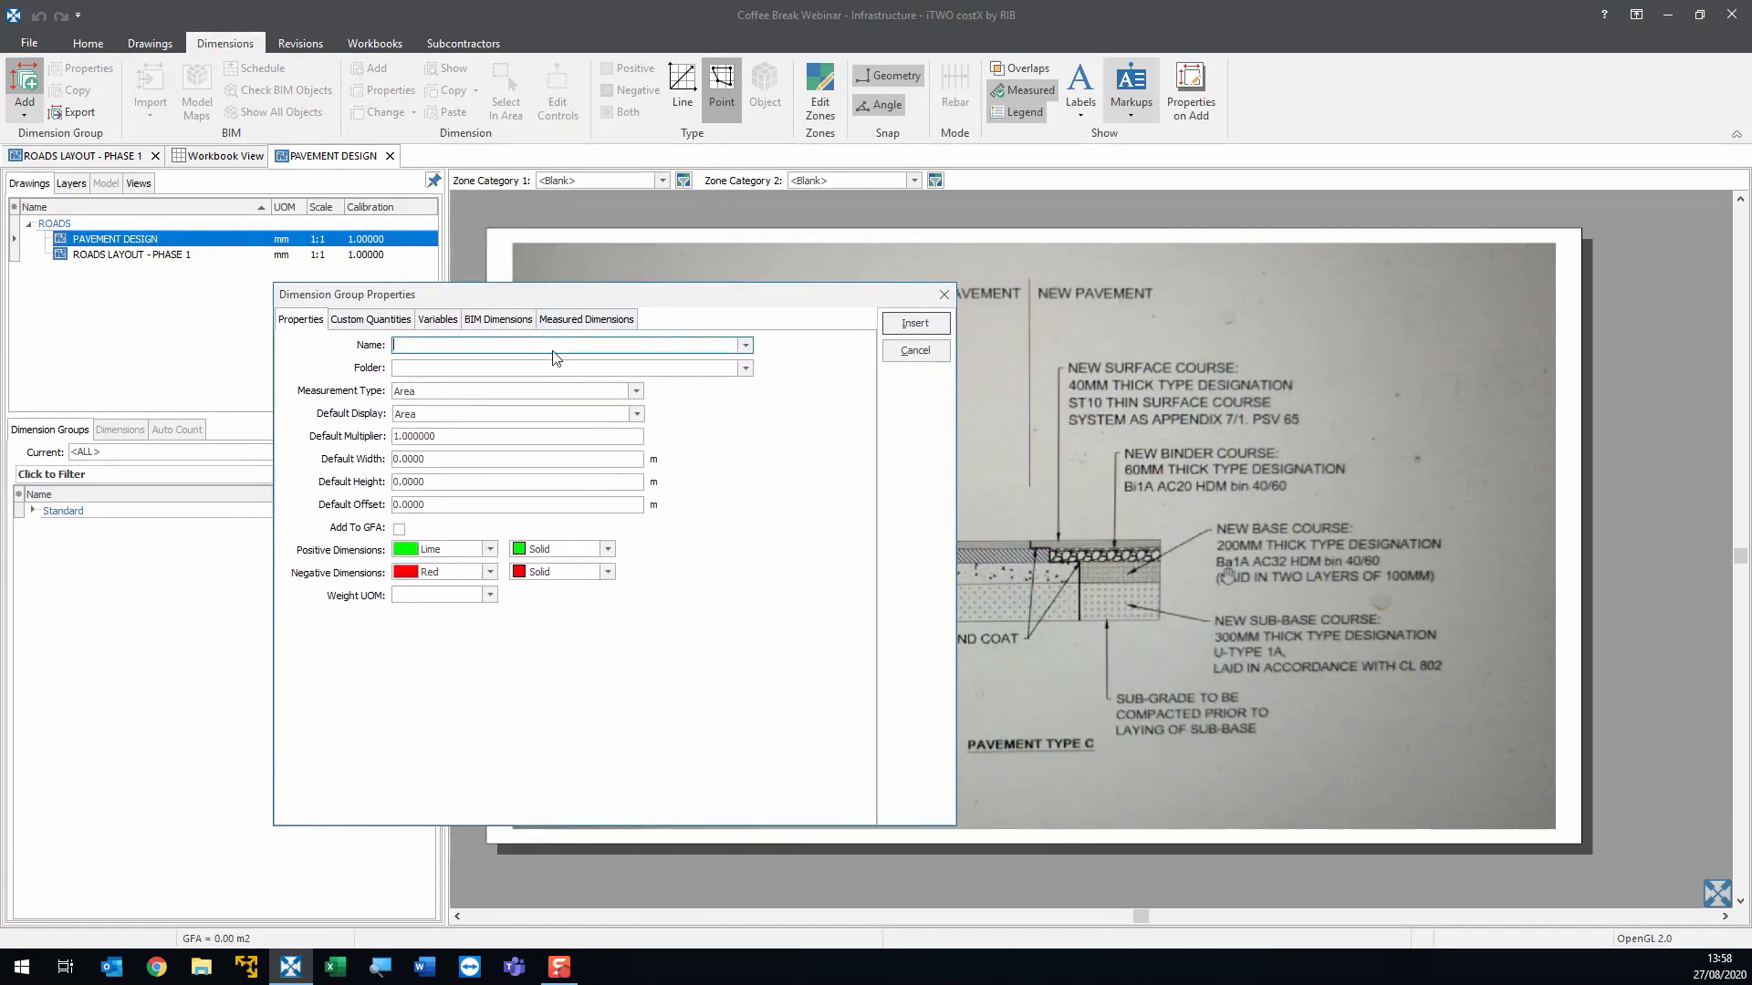
text(Road 1)
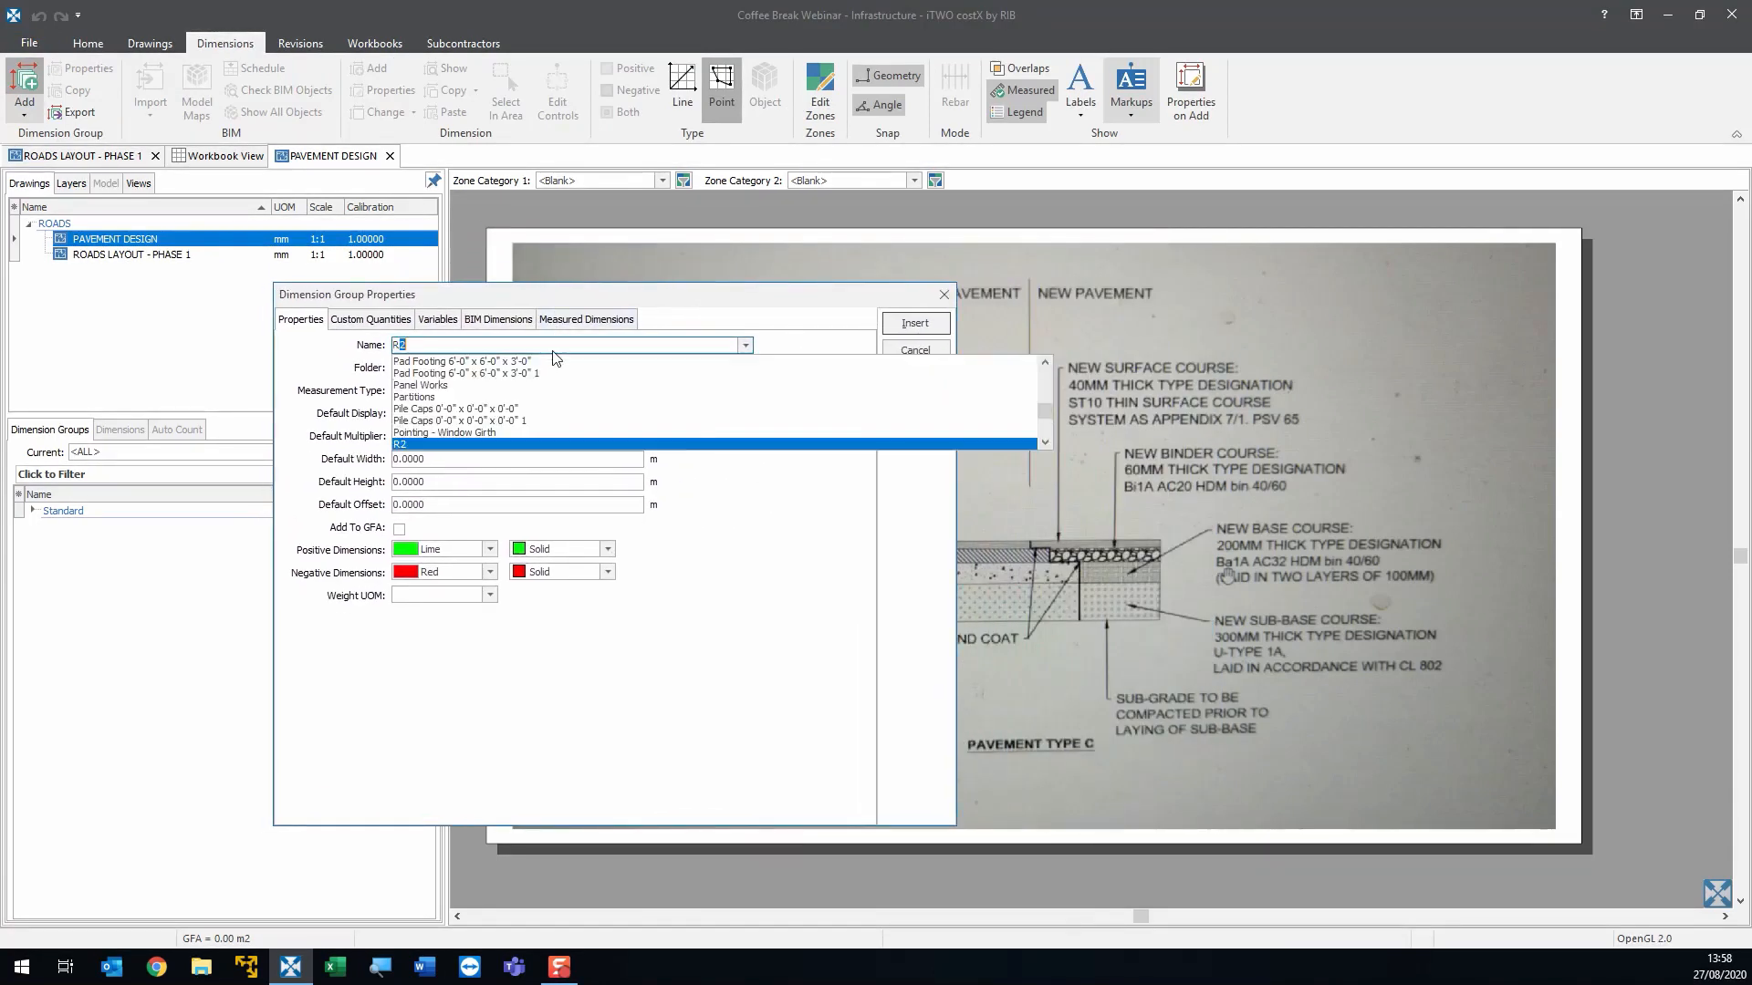
key(Tab)
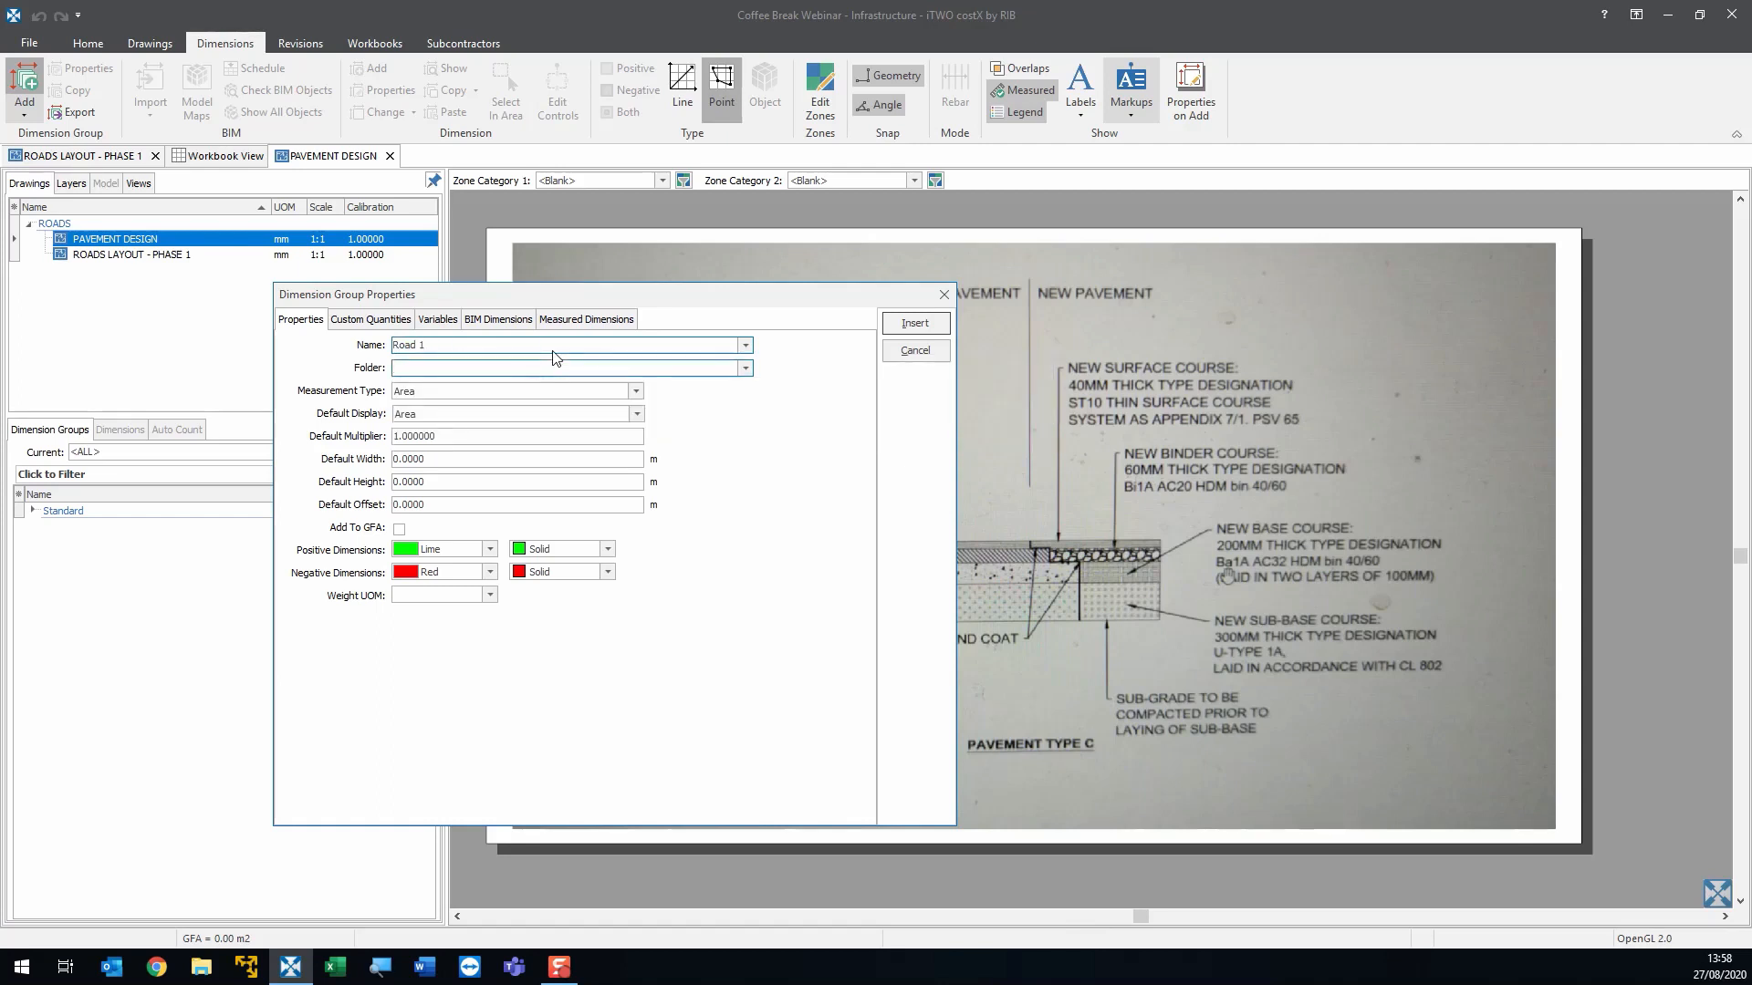
text(Roads)
key(Tab)
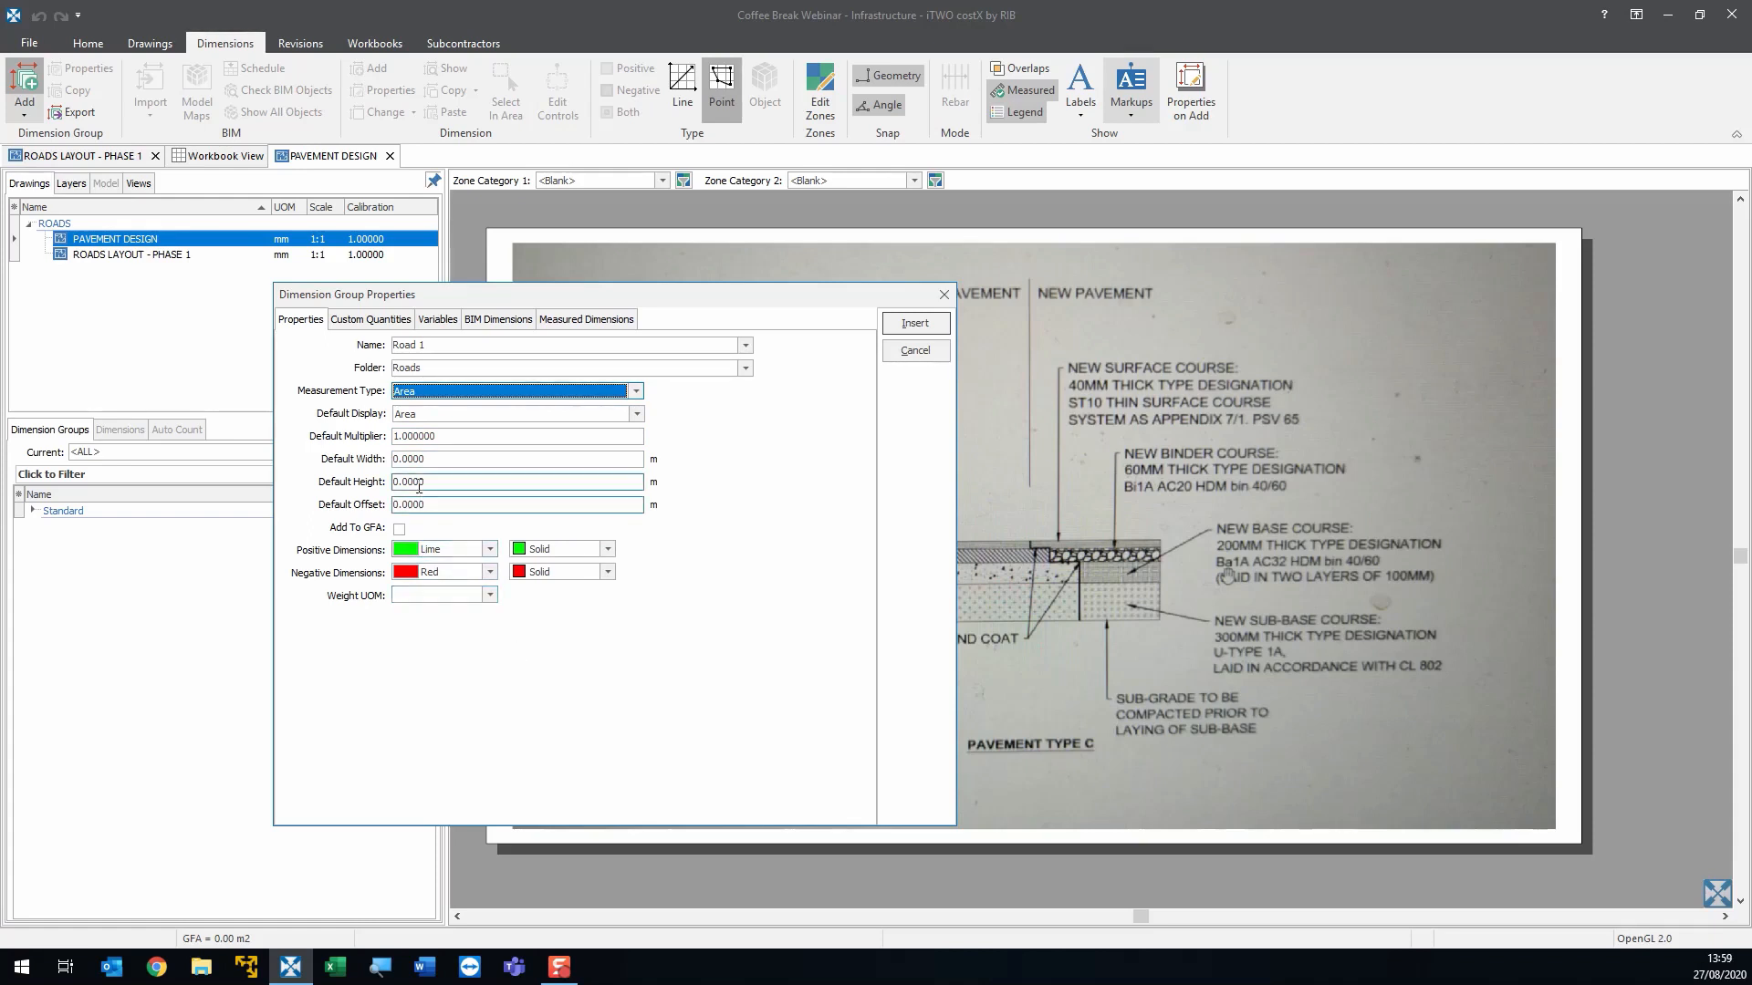
- Add a custom quantity named "Surface Course - 40mm" with unit m2 to the Road 1 dimension group
click(371, 320)
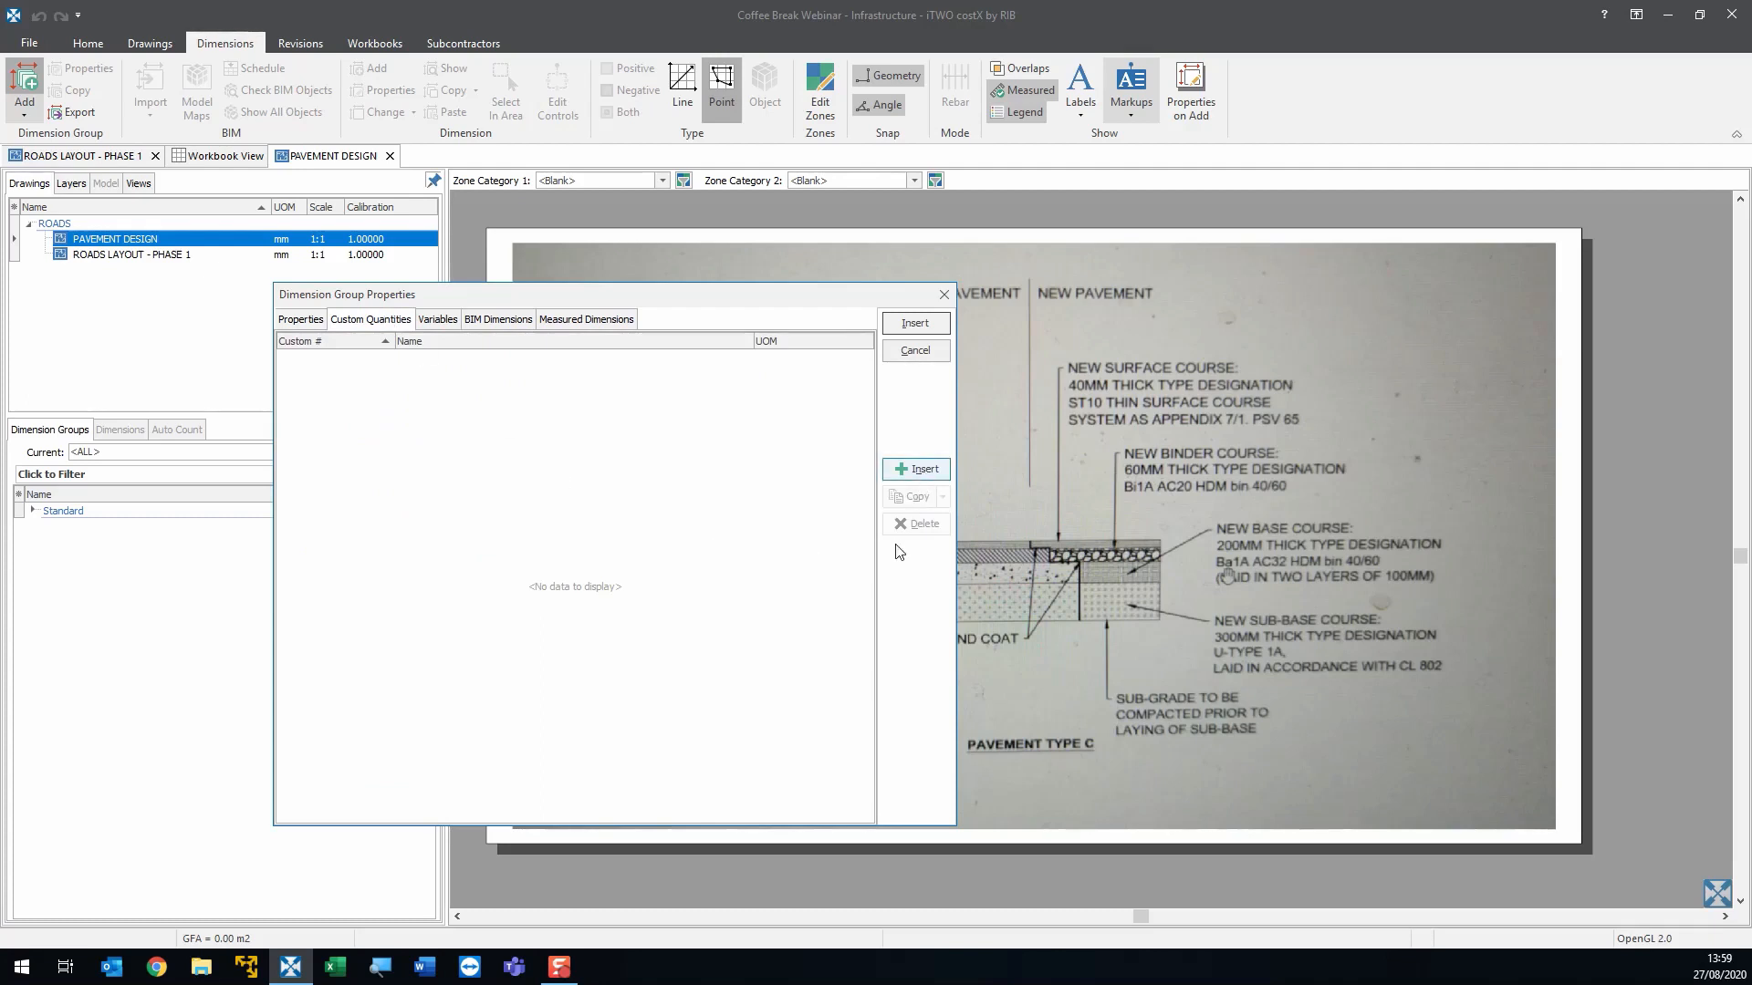
click(910, 470)
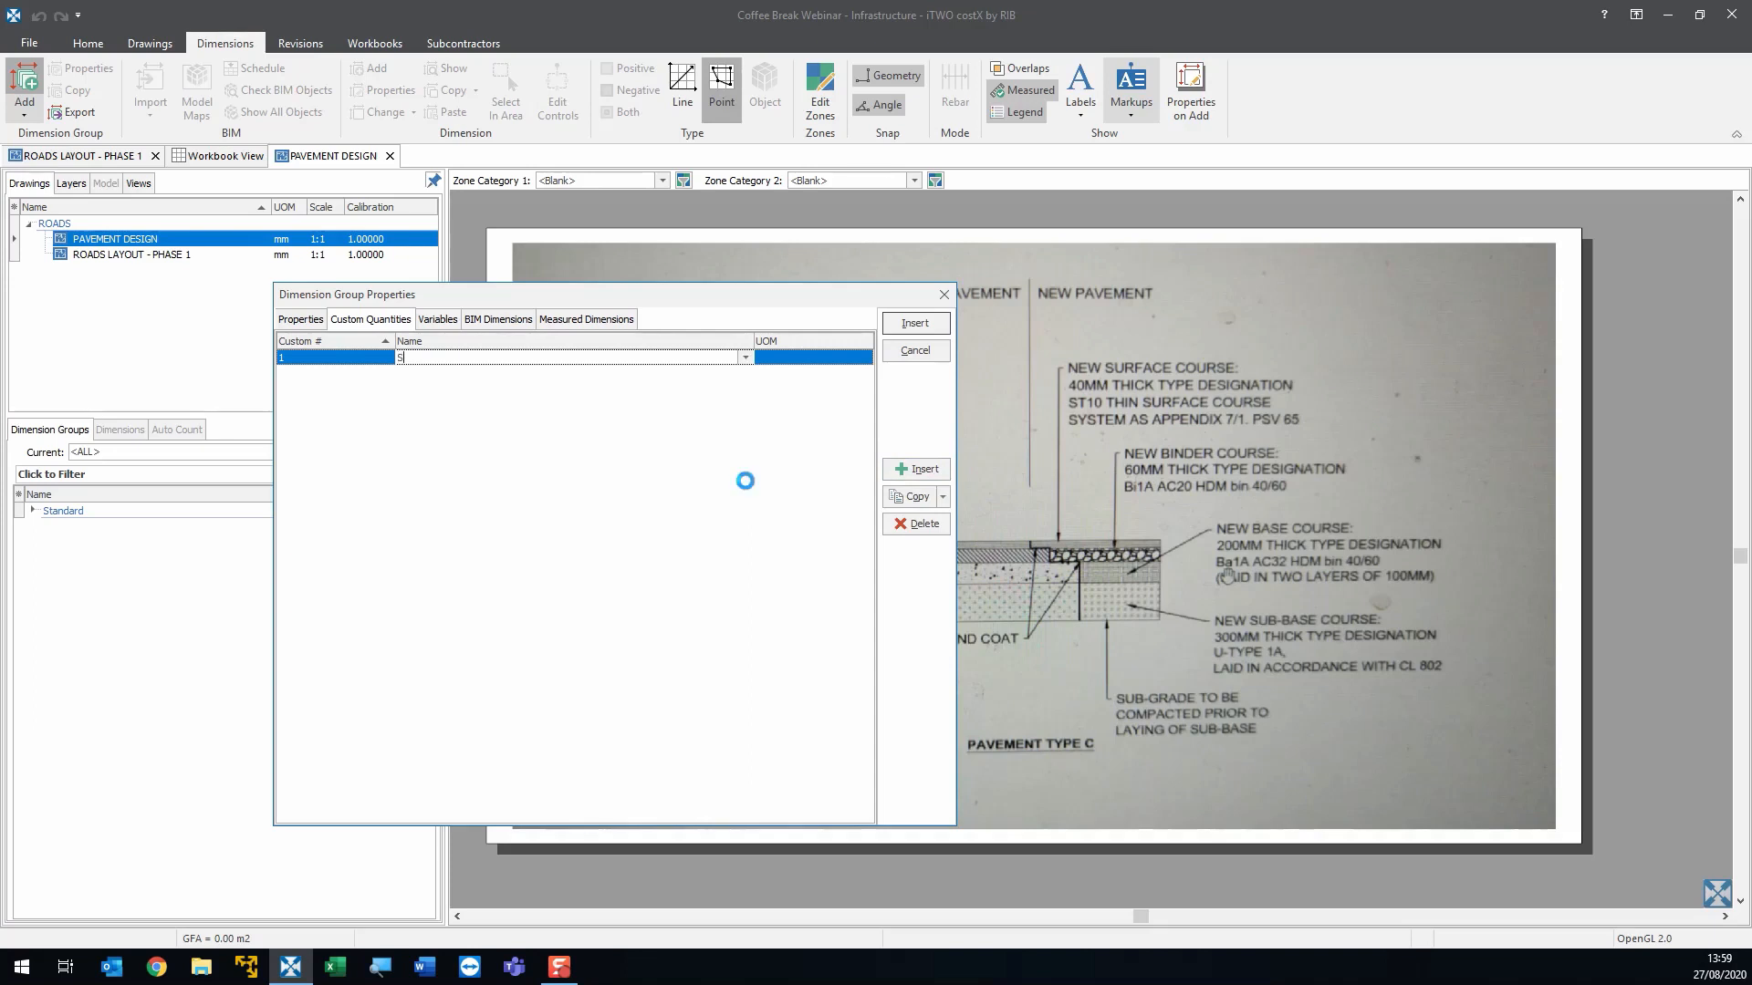
text(Surface Course)
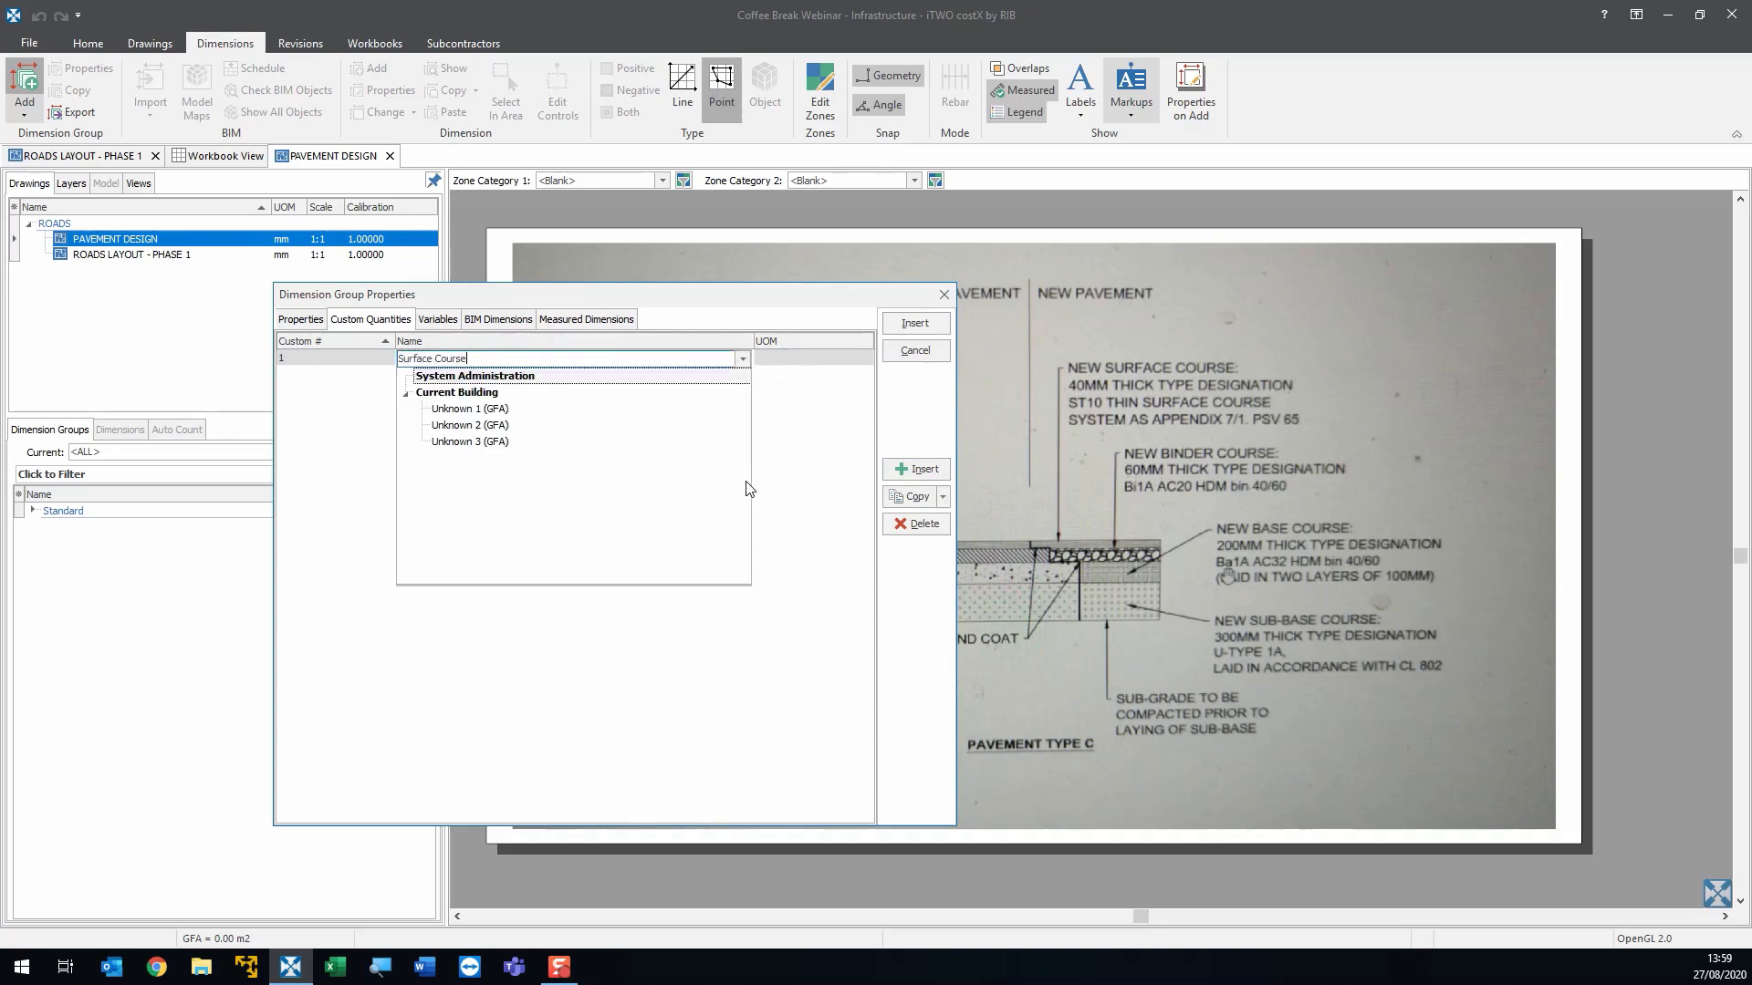
click(821, 358)
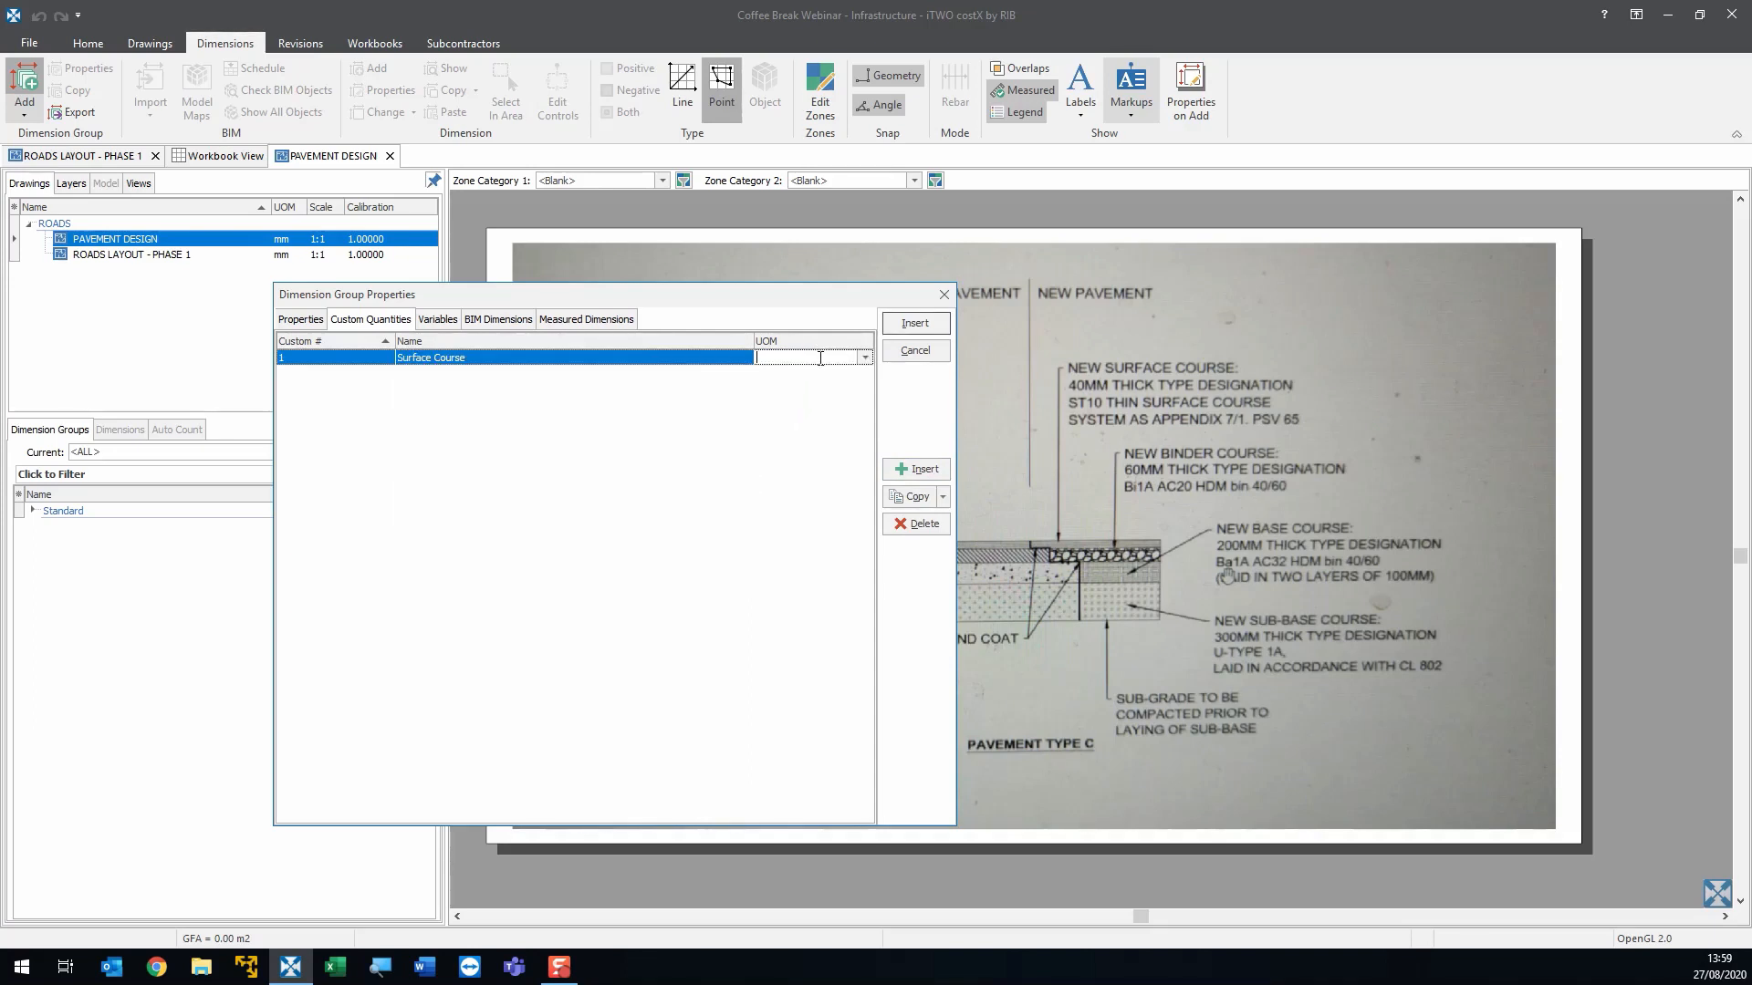
click(864, 358)
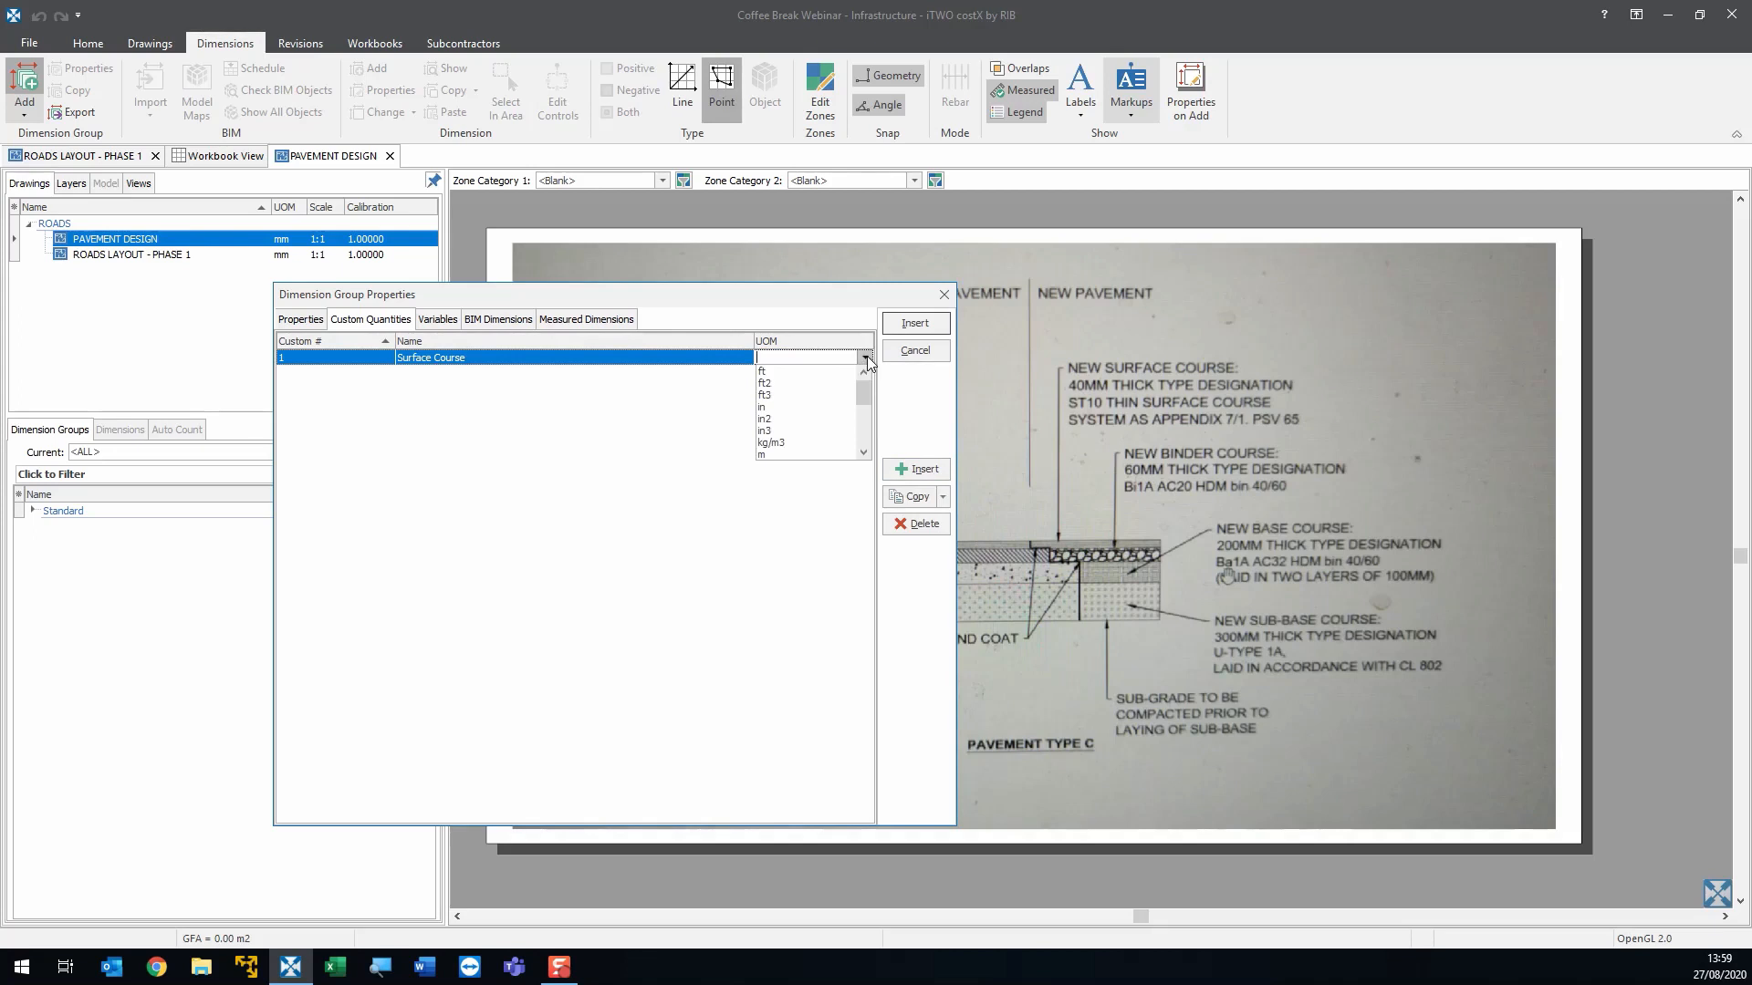
click(863, 452)
click(821, 453)
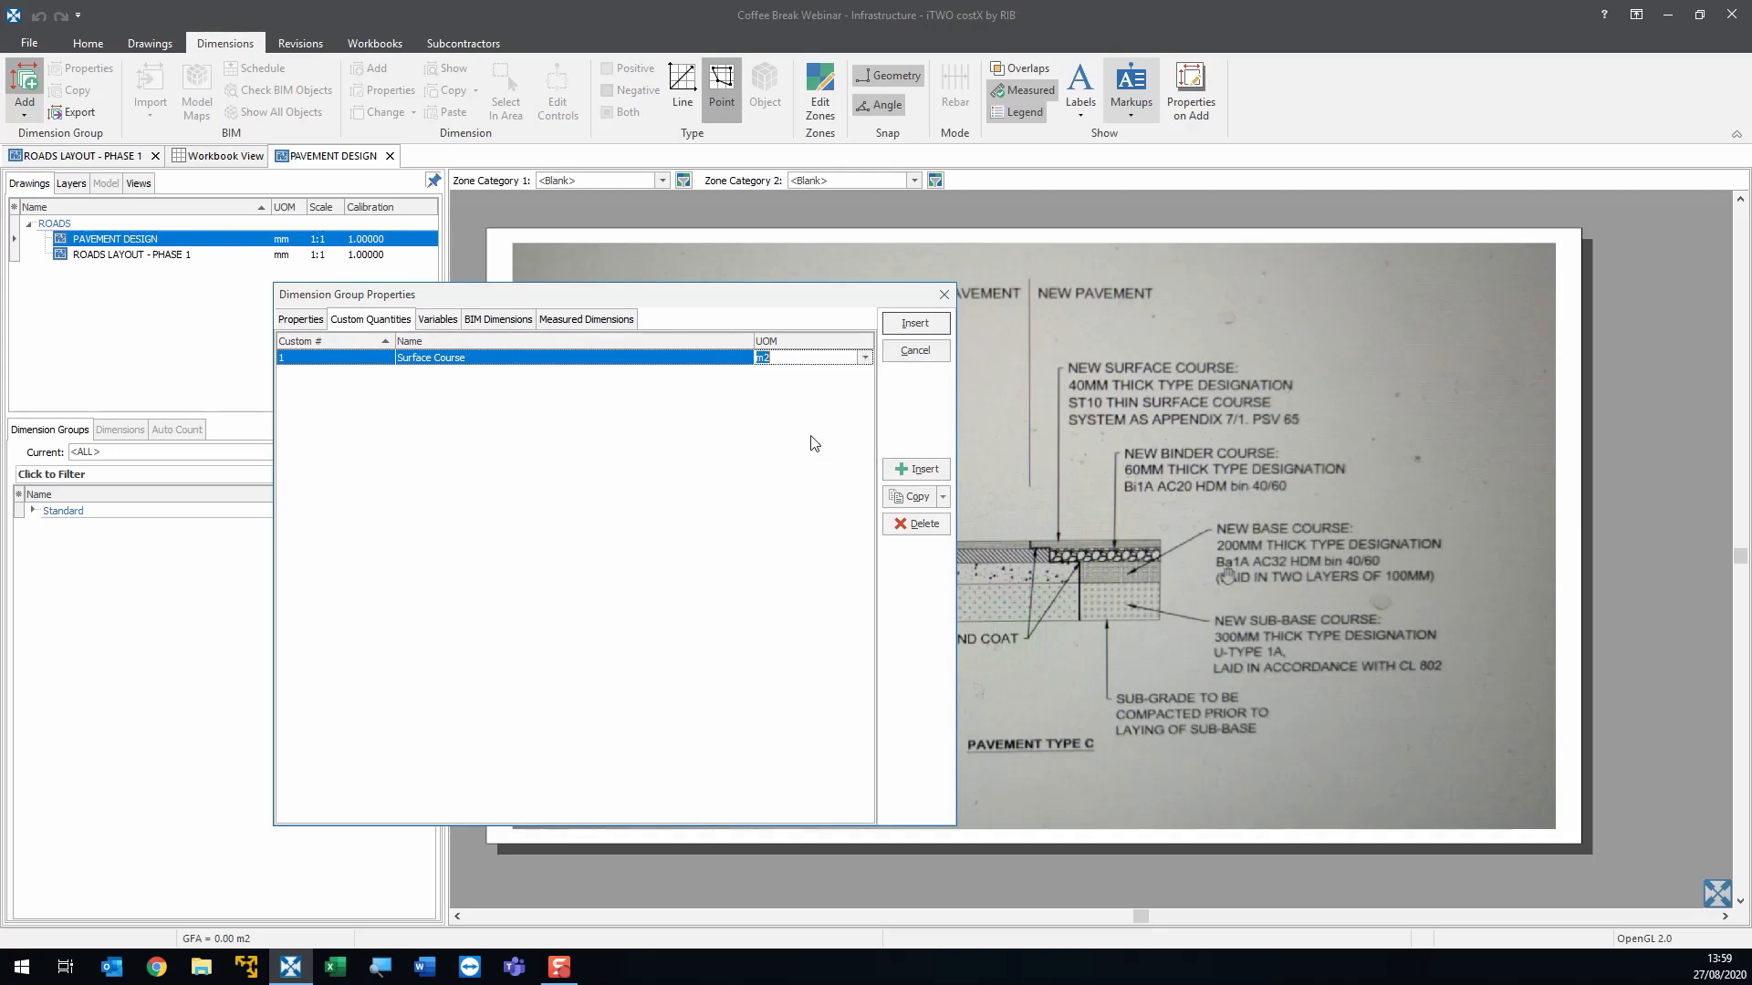
click(578, 361)
click(581, 358)
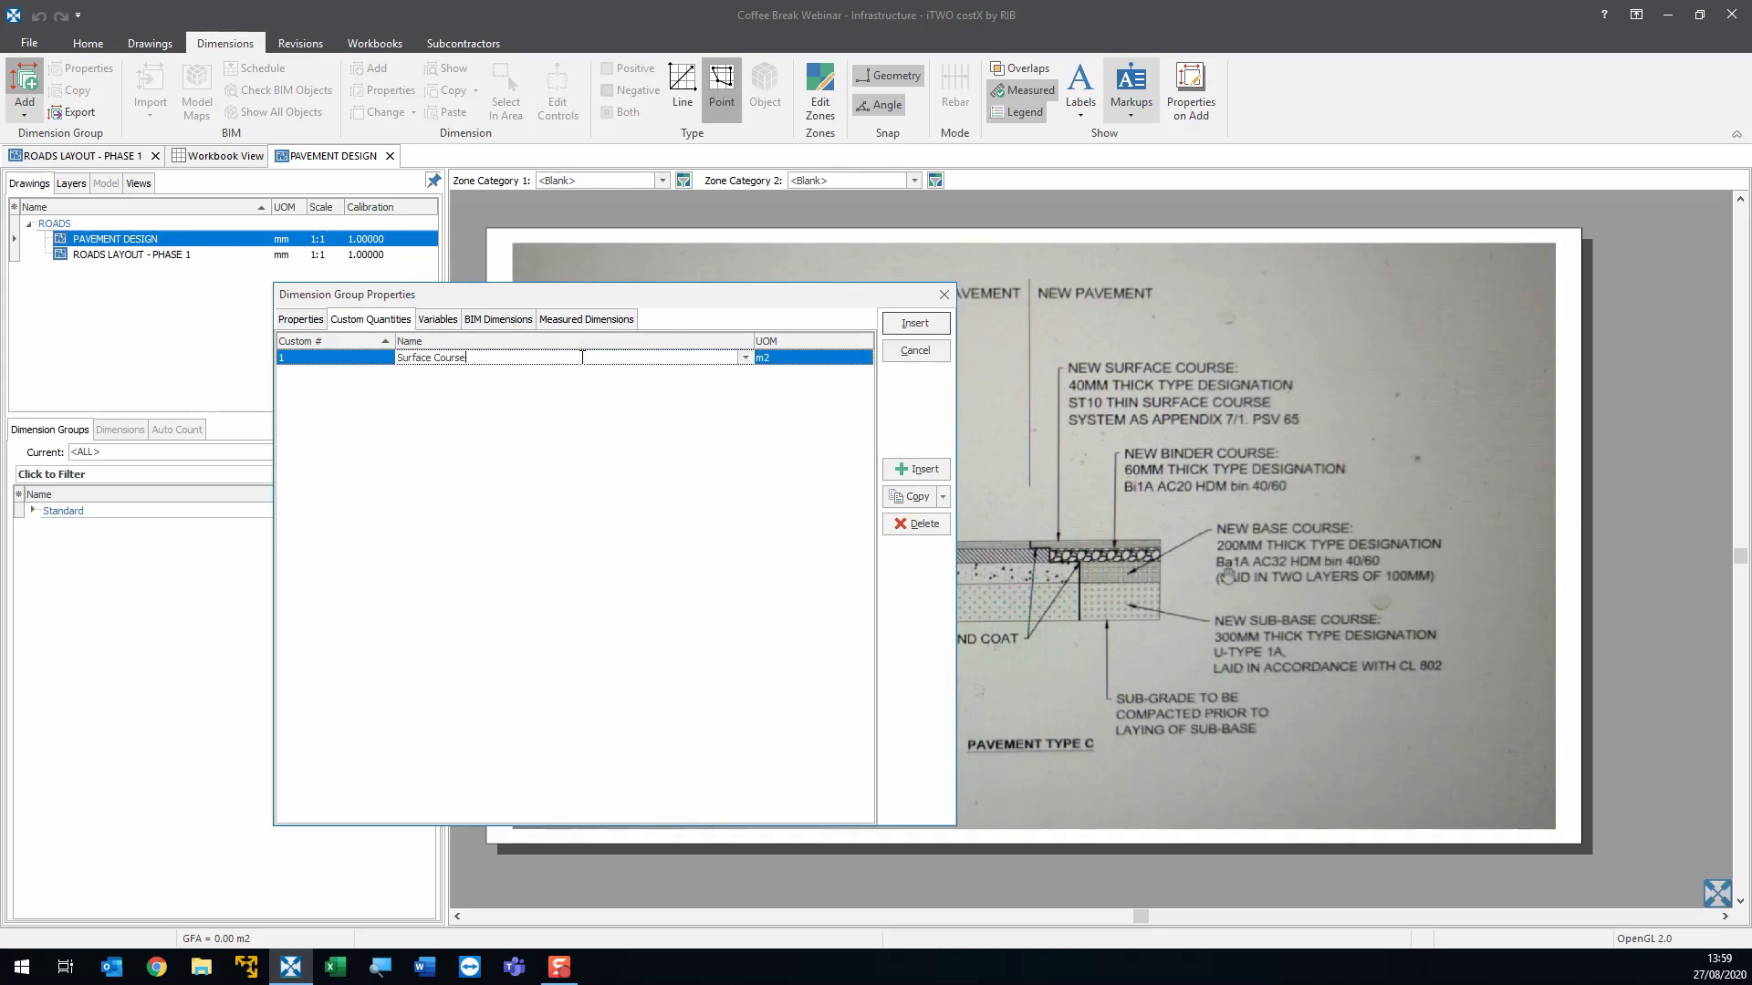
text(- 40mm)
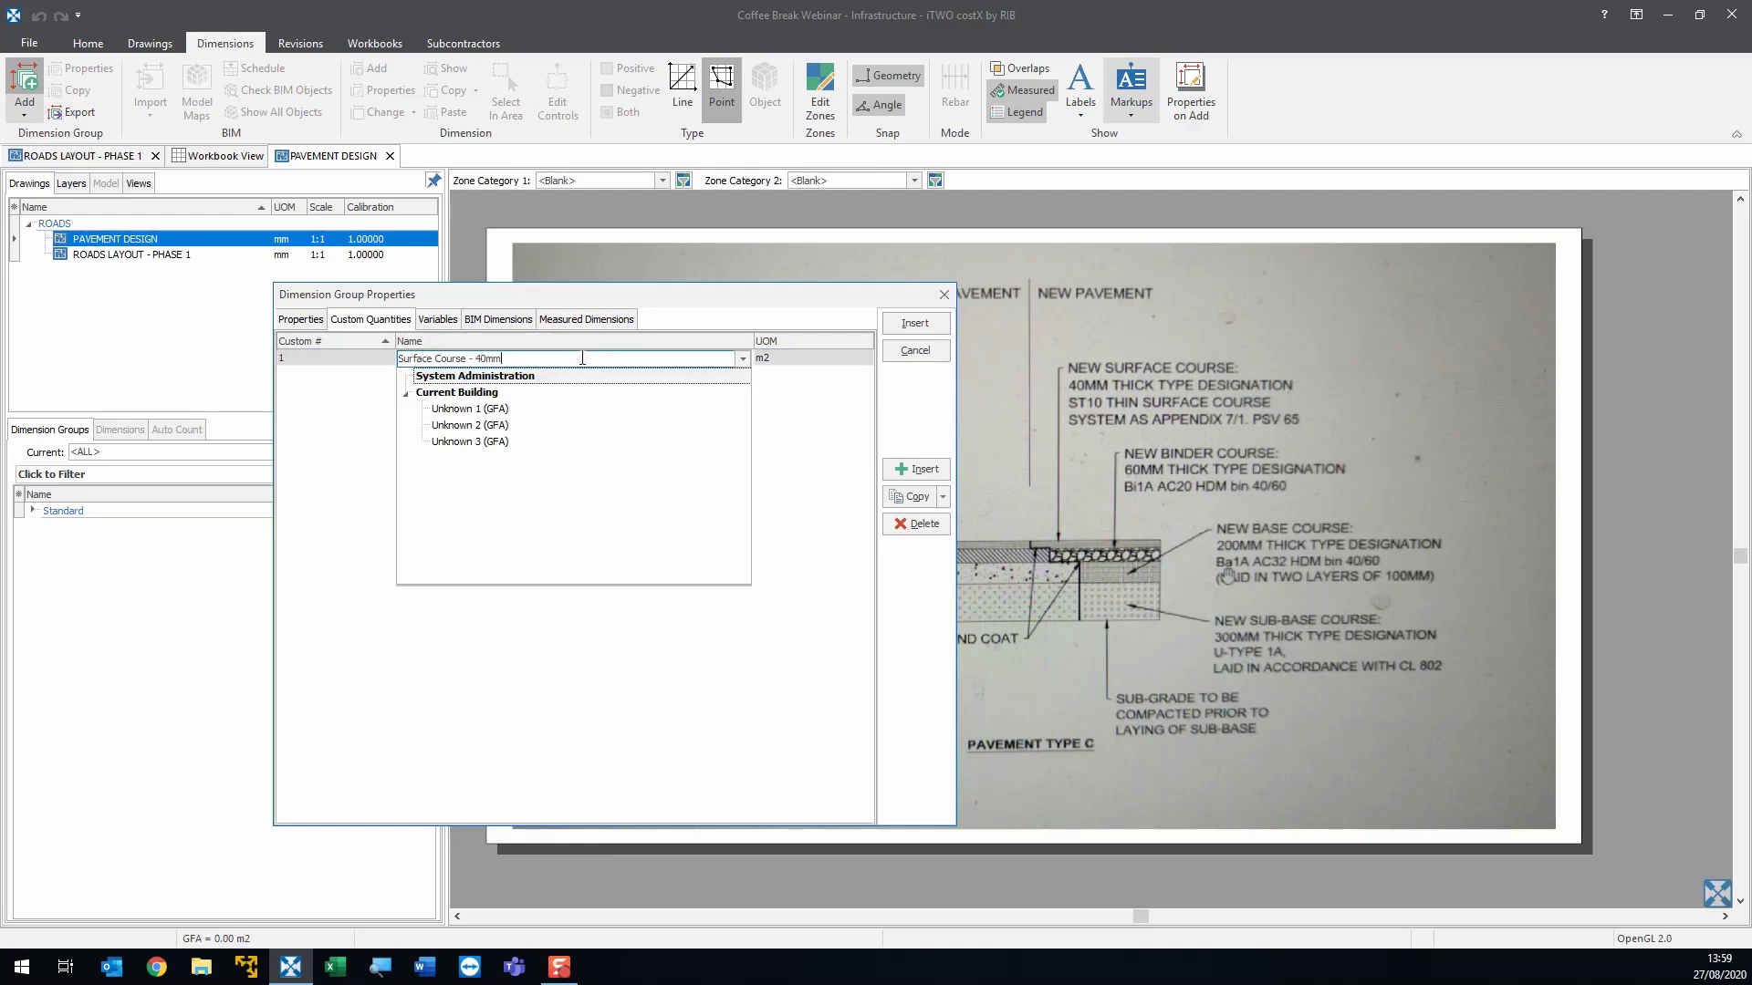
key(Return)
- Add a second custom quantity named "Binder Course - 60mm" with unit m2 to the Road 1 dimension group
click(899, 470)
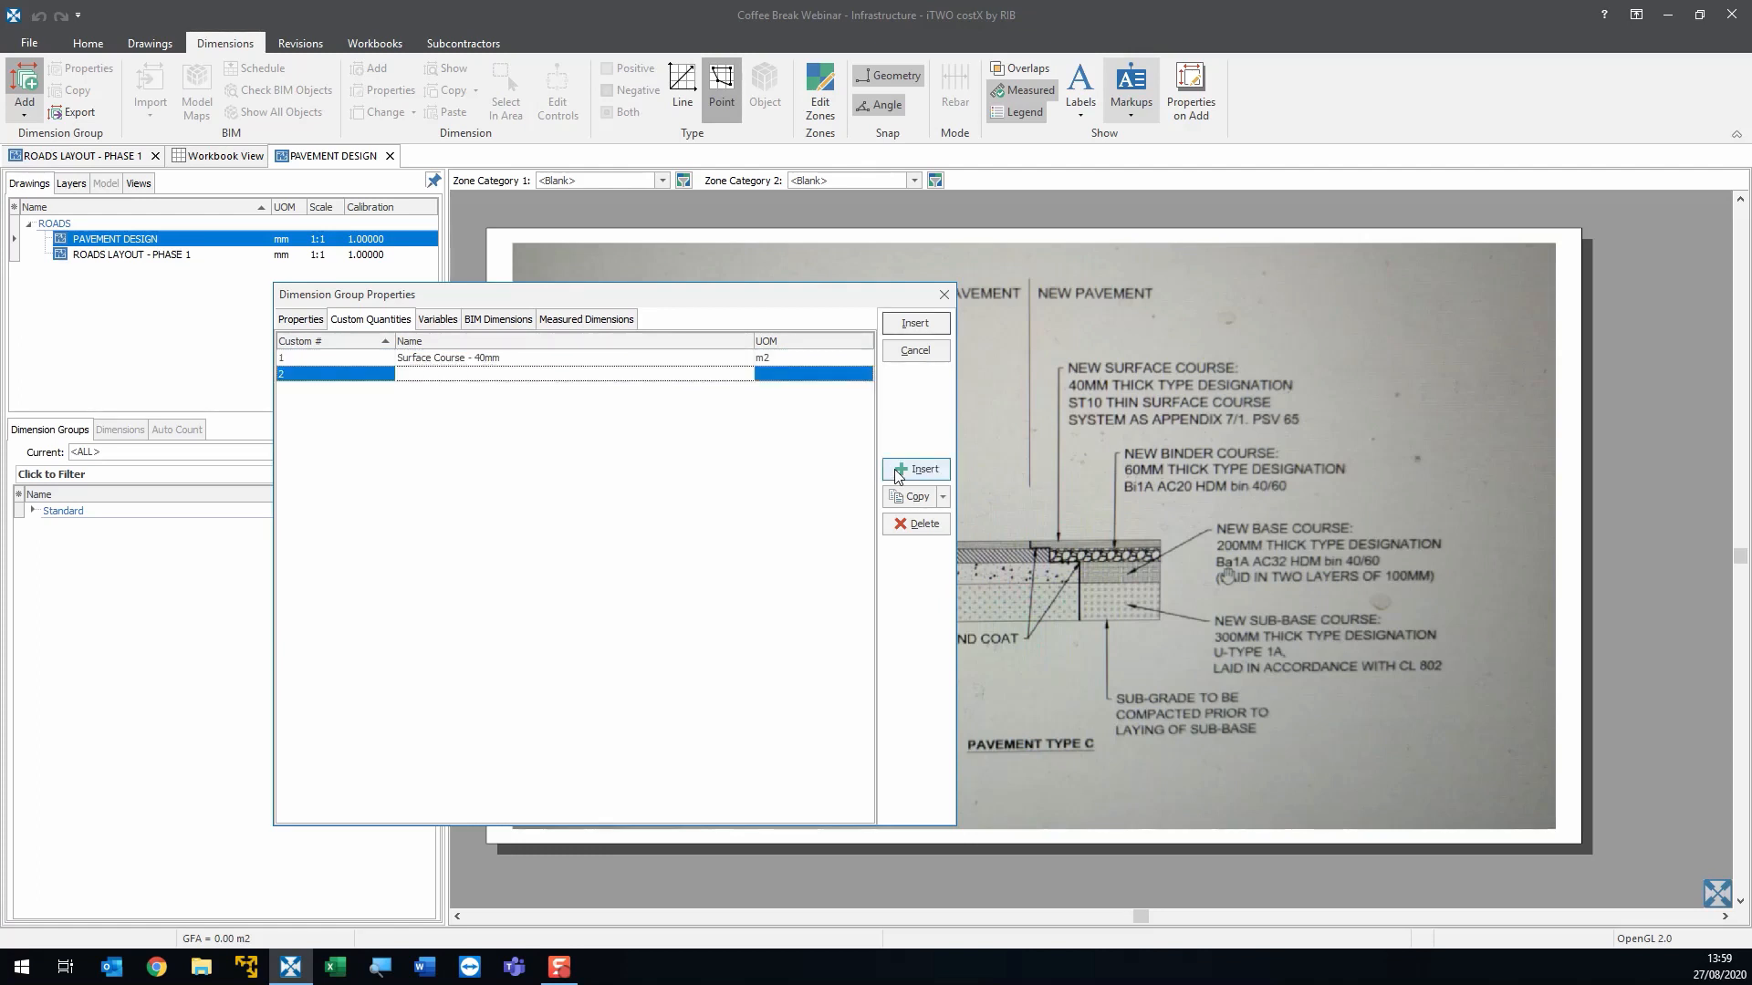
click(453, 374)
text(Binder )
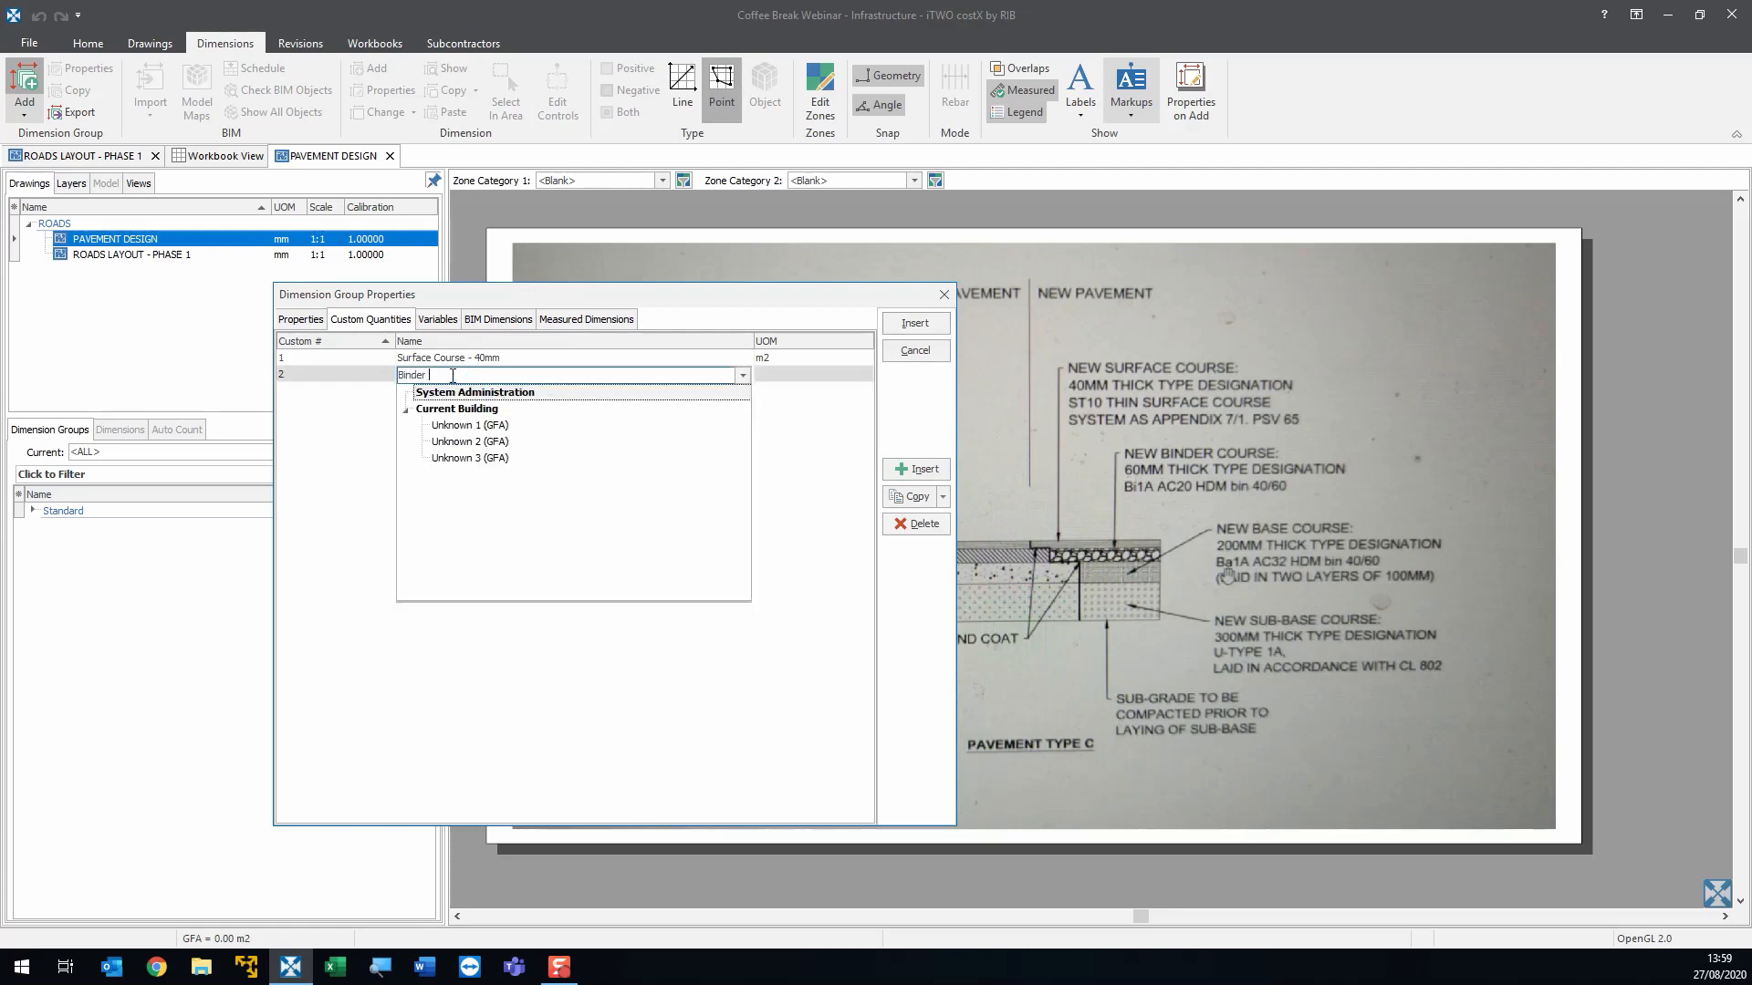
text(Course - 60mm)
click(799, 375)
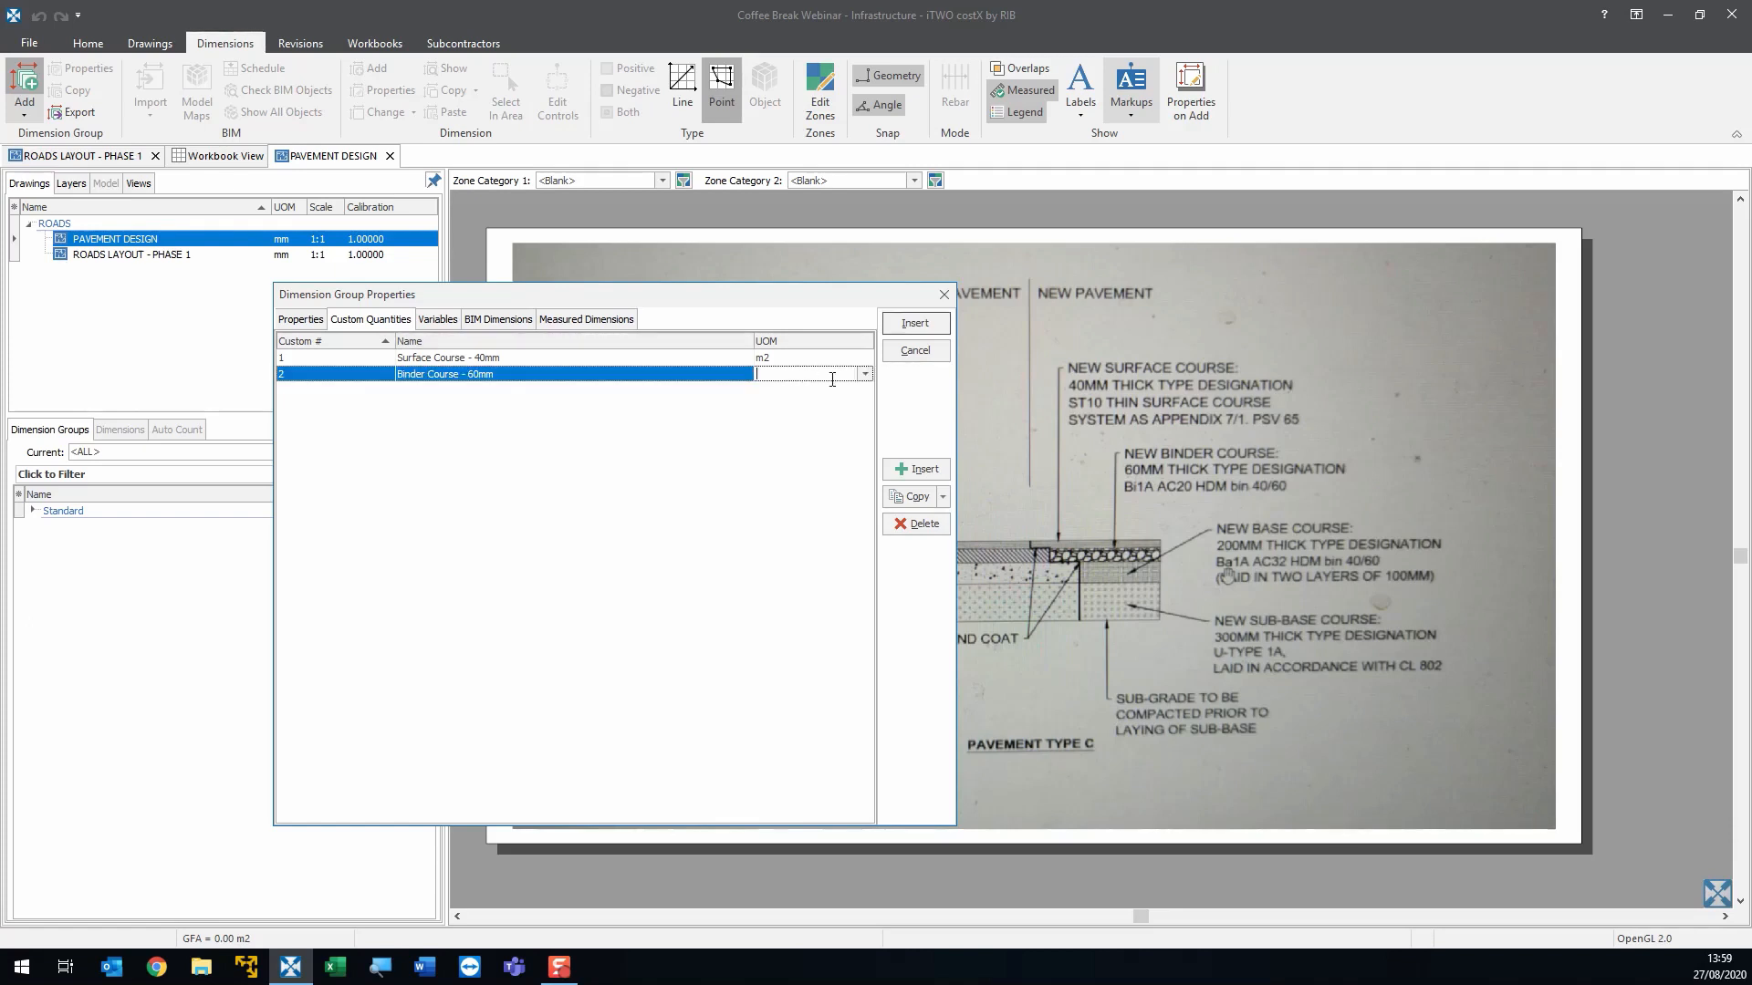
click(799, 374)
scroll(822, 449, down, 1)
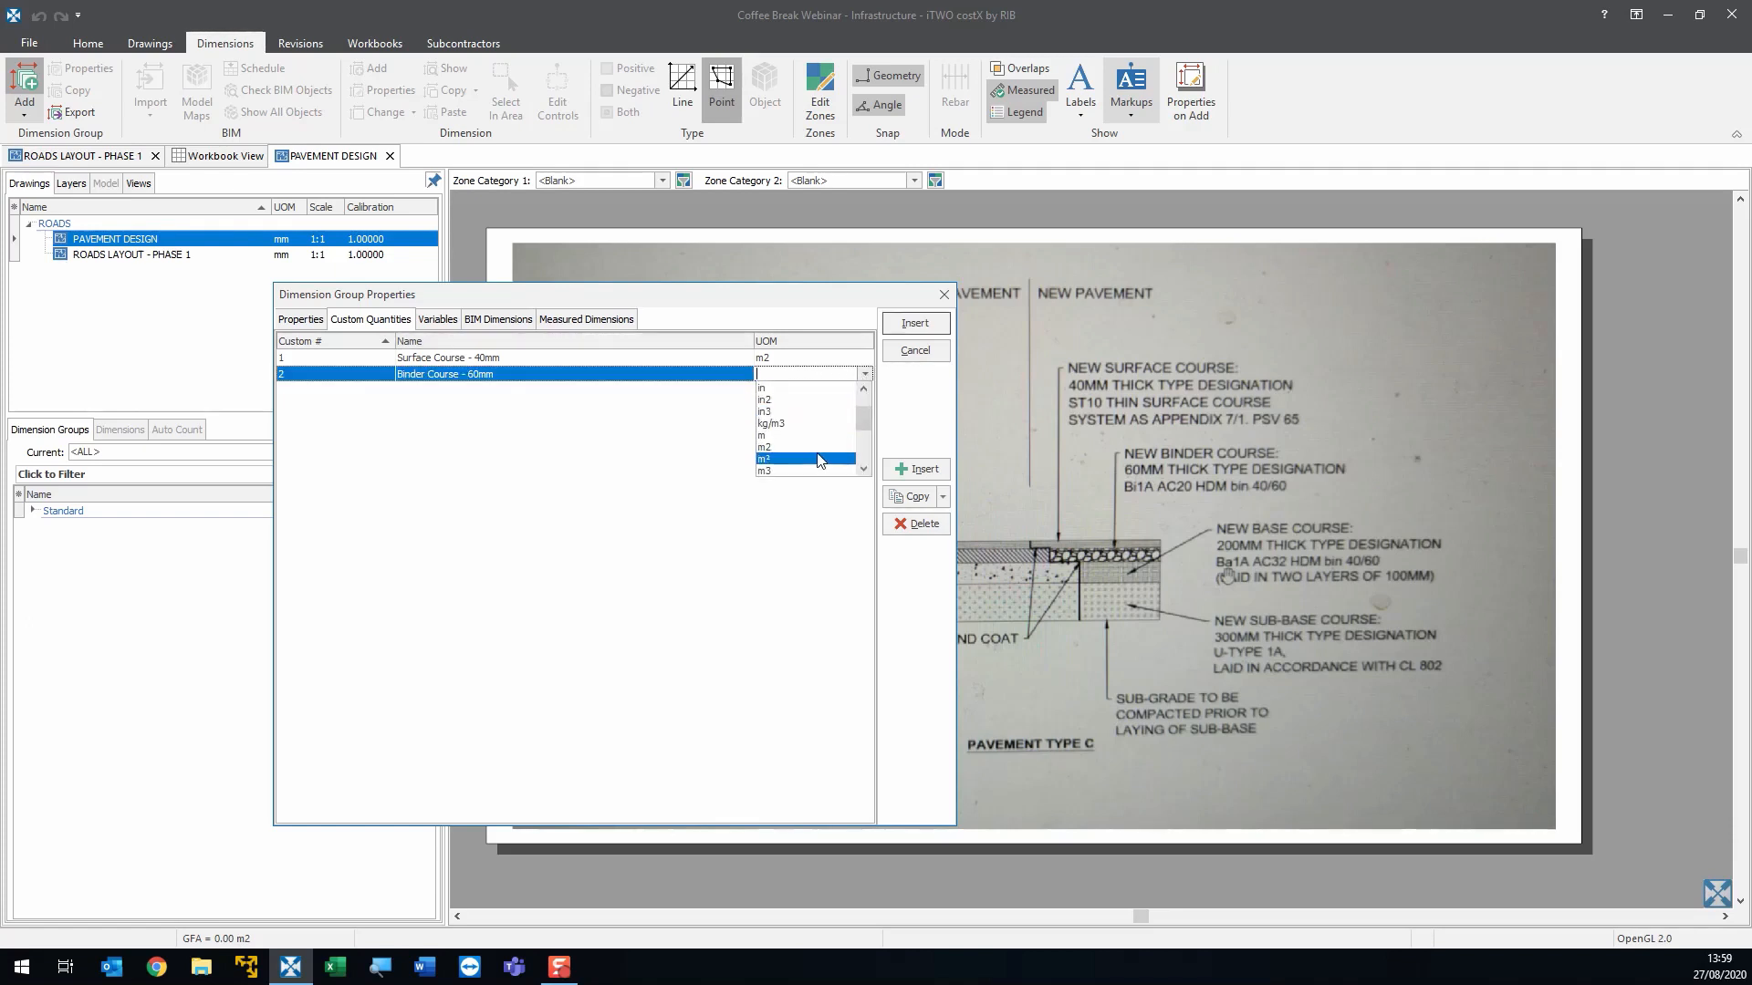
click(812, 446)
- Add a third custom quantity named "Base Course - 200mm" with unit m2
click(909, 467)
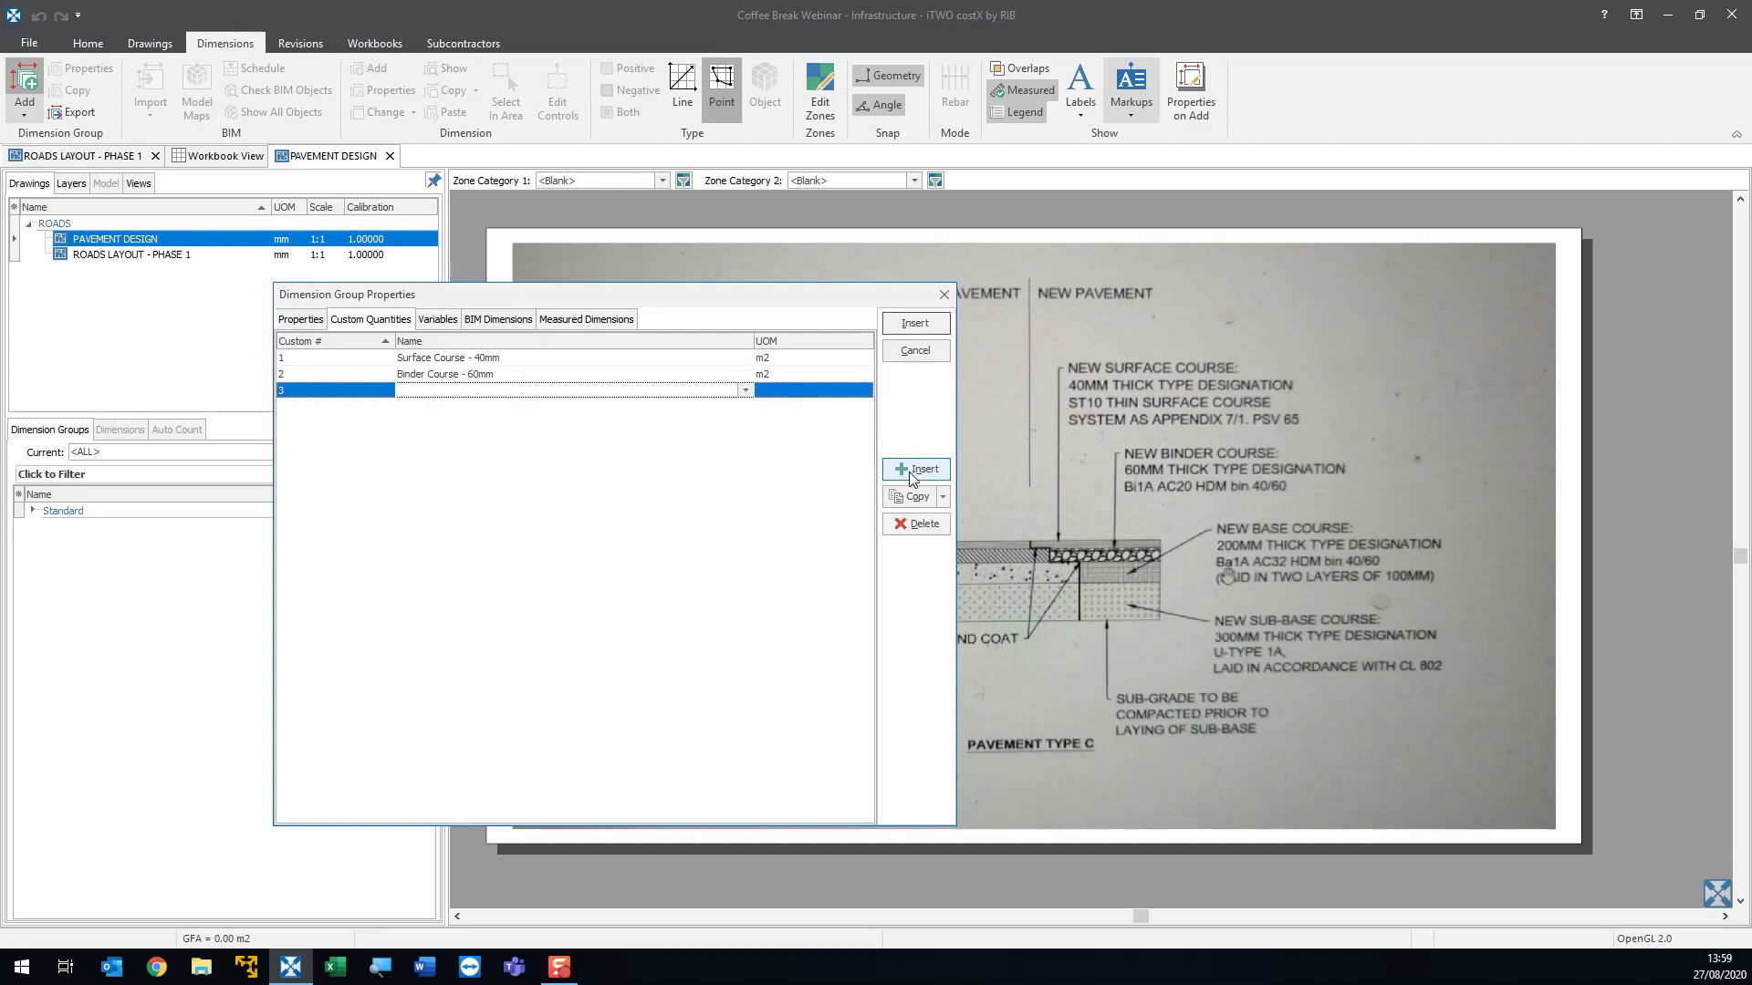
text(Base Course - )
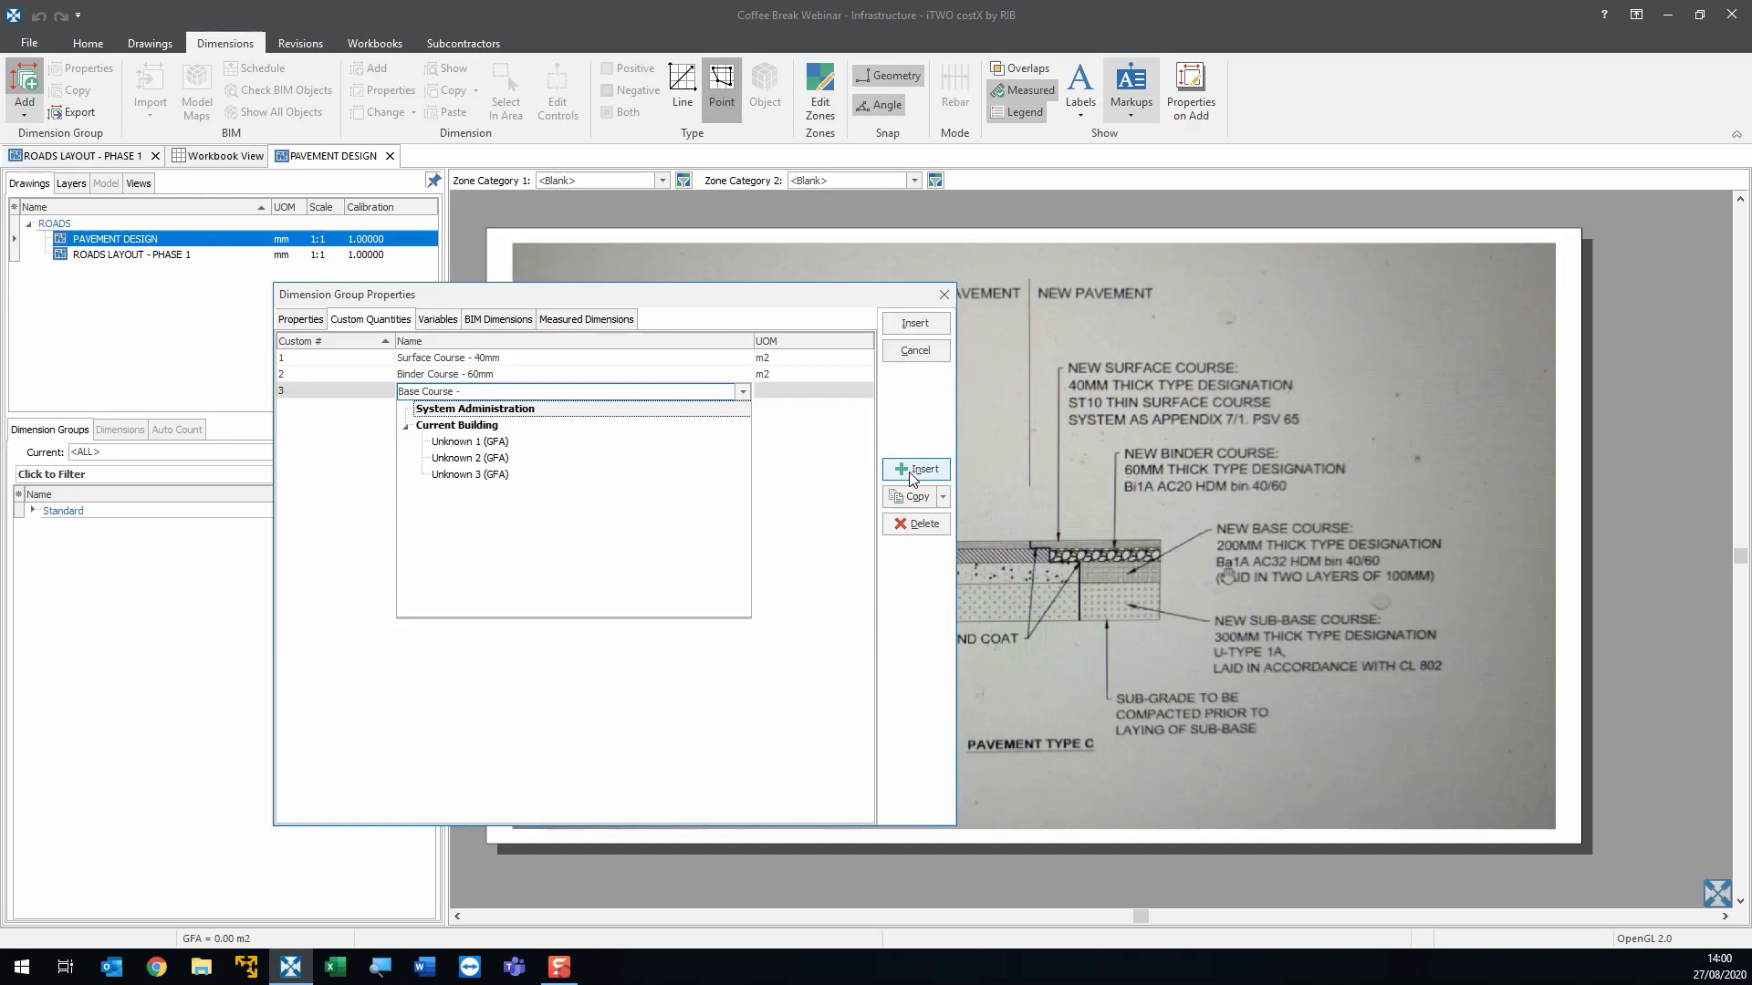
text(200mm)
click(797, 391)
click(865, 390)
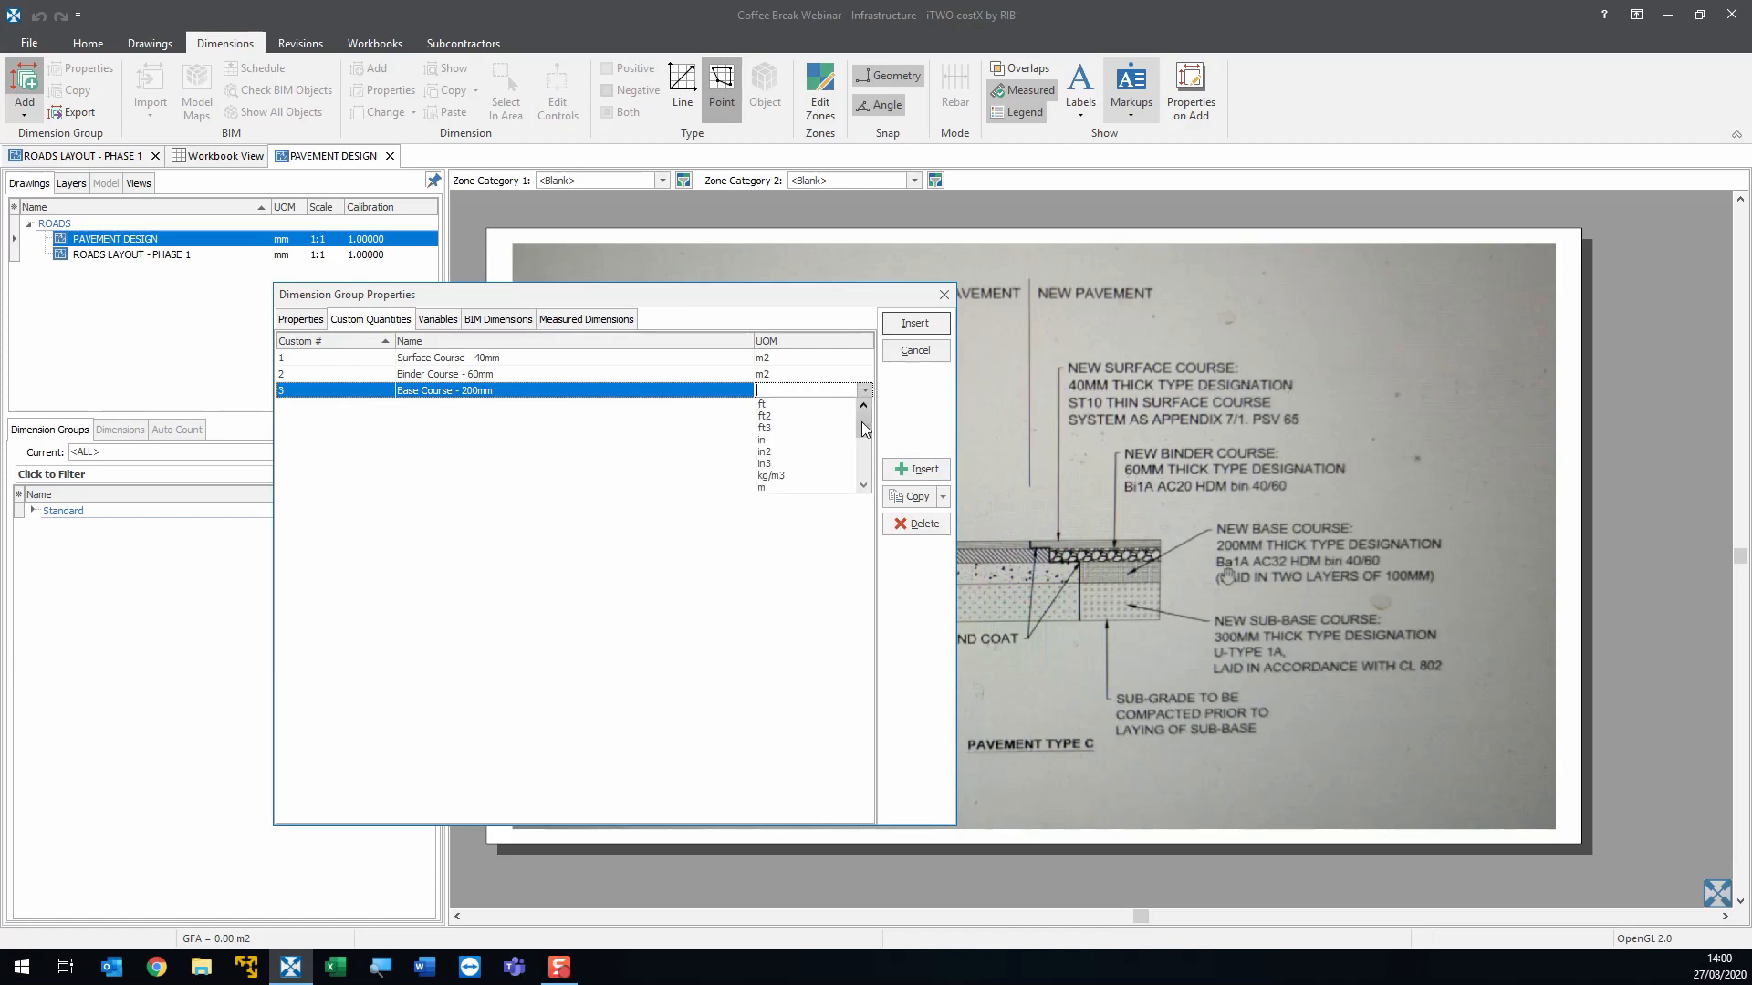
drag(863, 429, 864, 445)
click(837, 464)
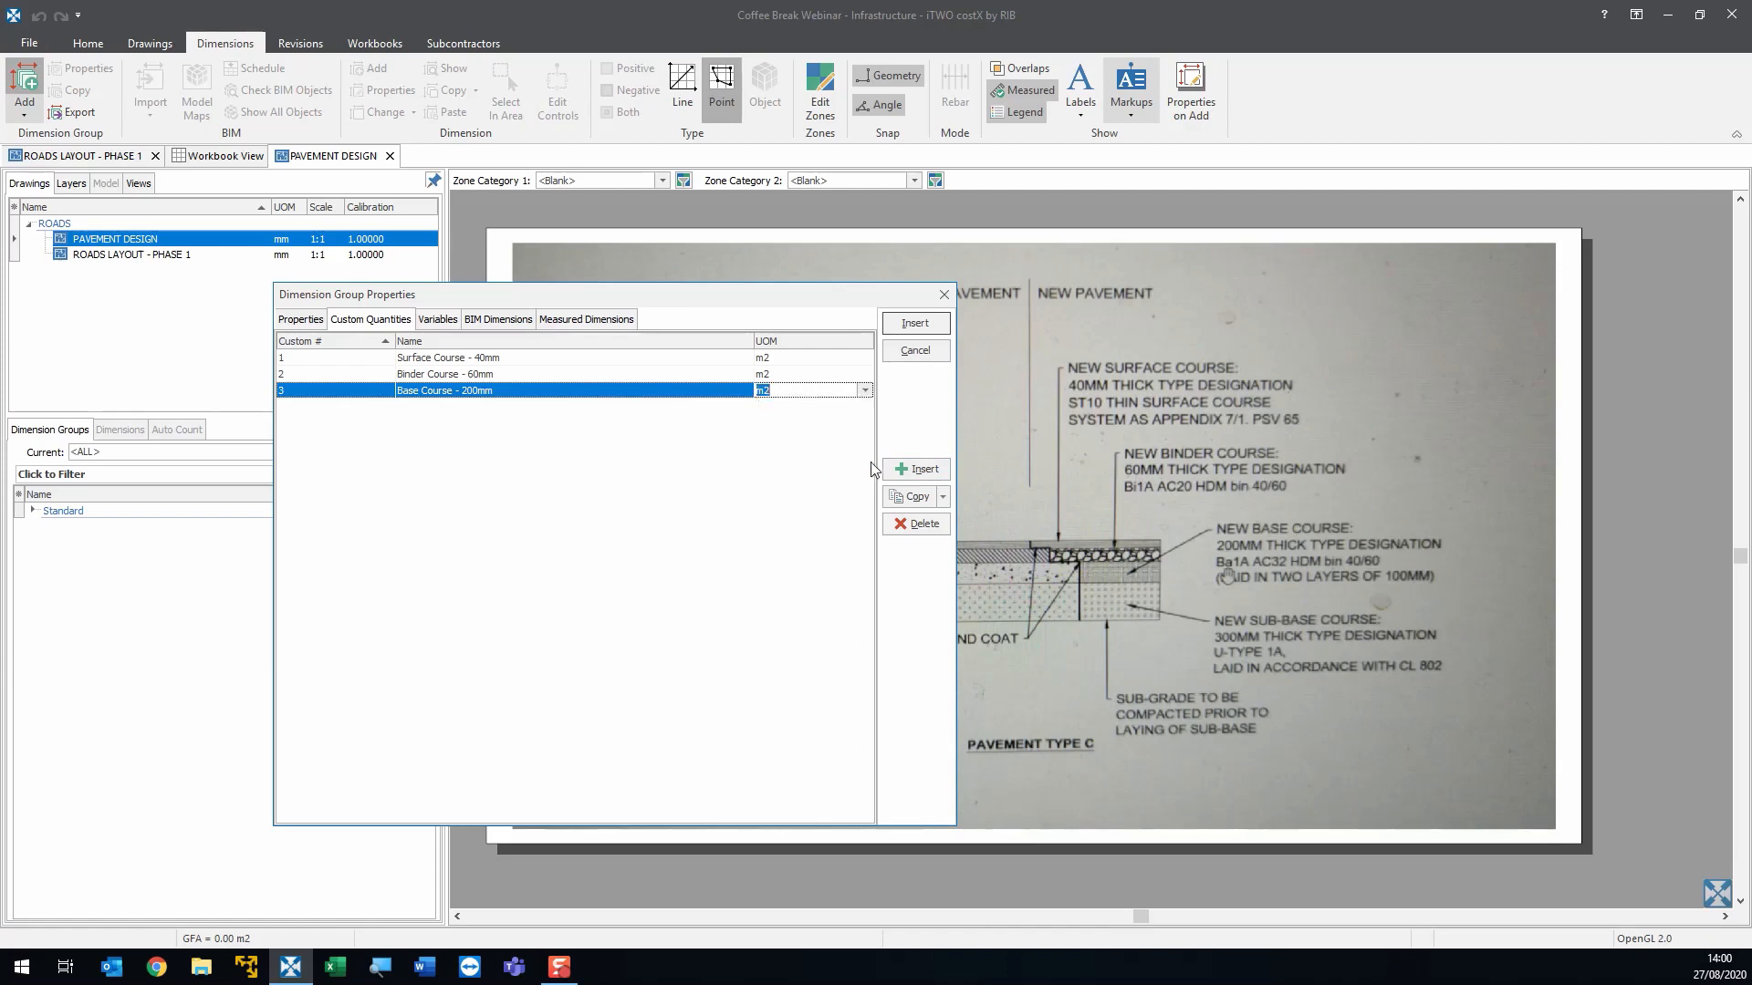
- Add a fourth custom quantity named "Sub-Base Course - 300mm" with unit m3
click(904, 469)
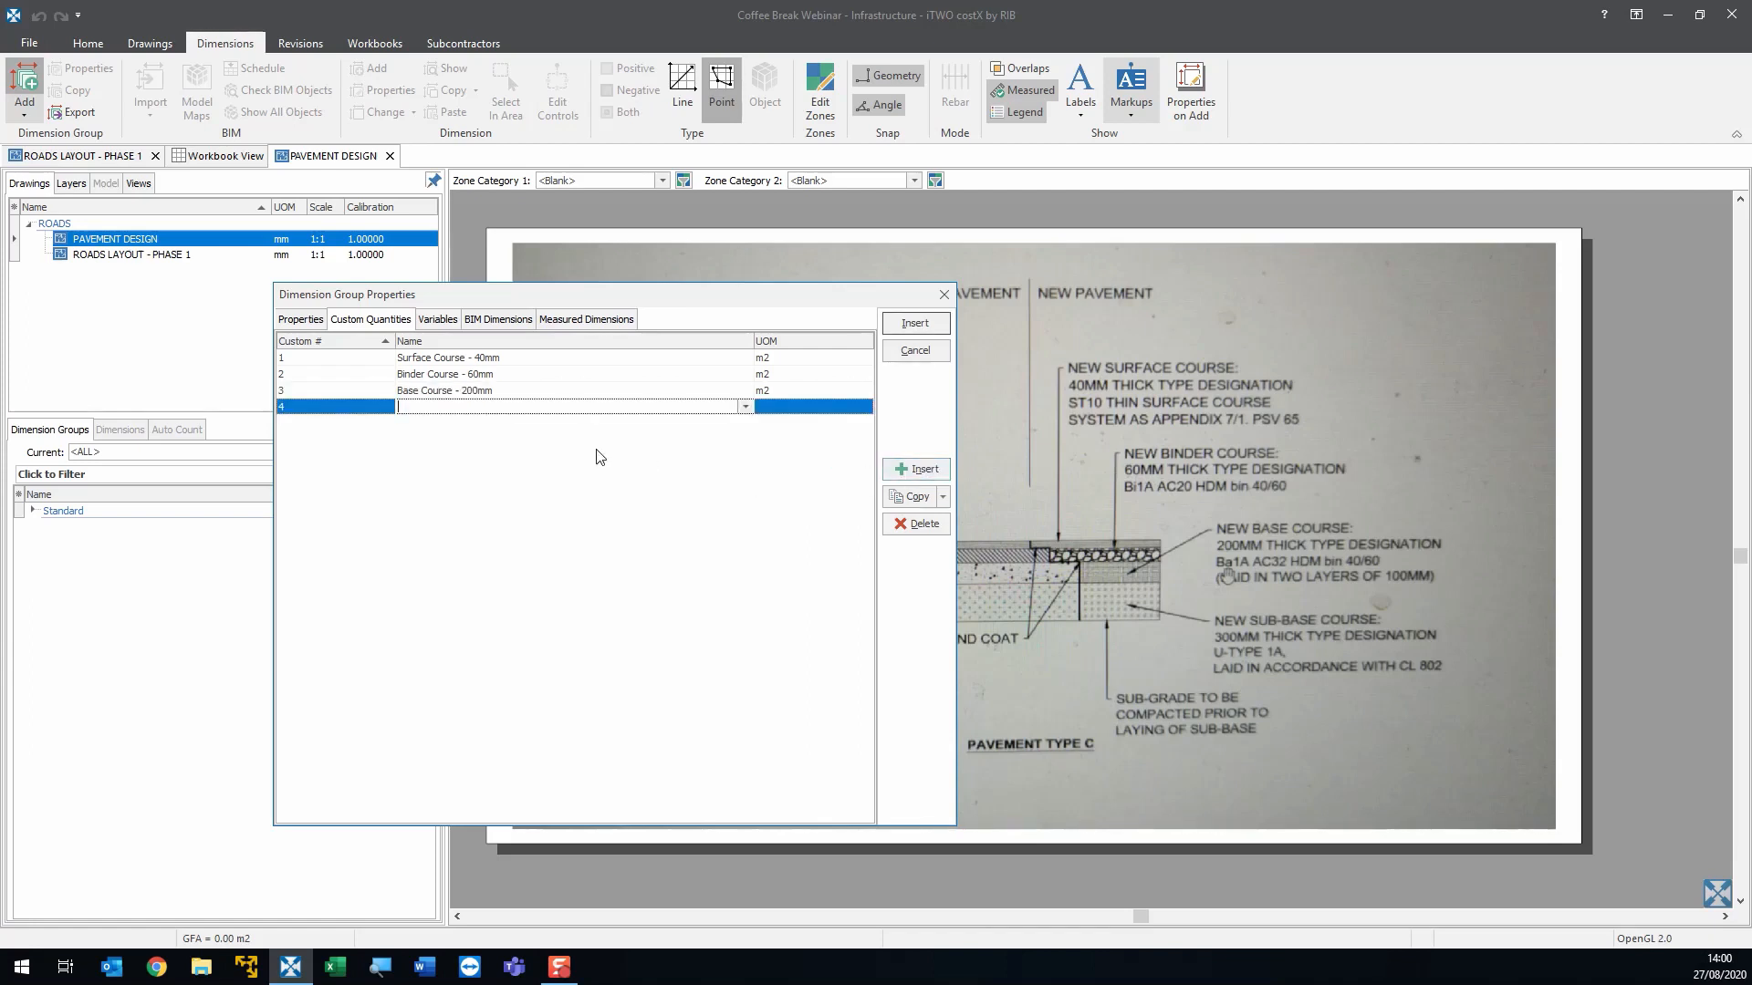
text(Su)
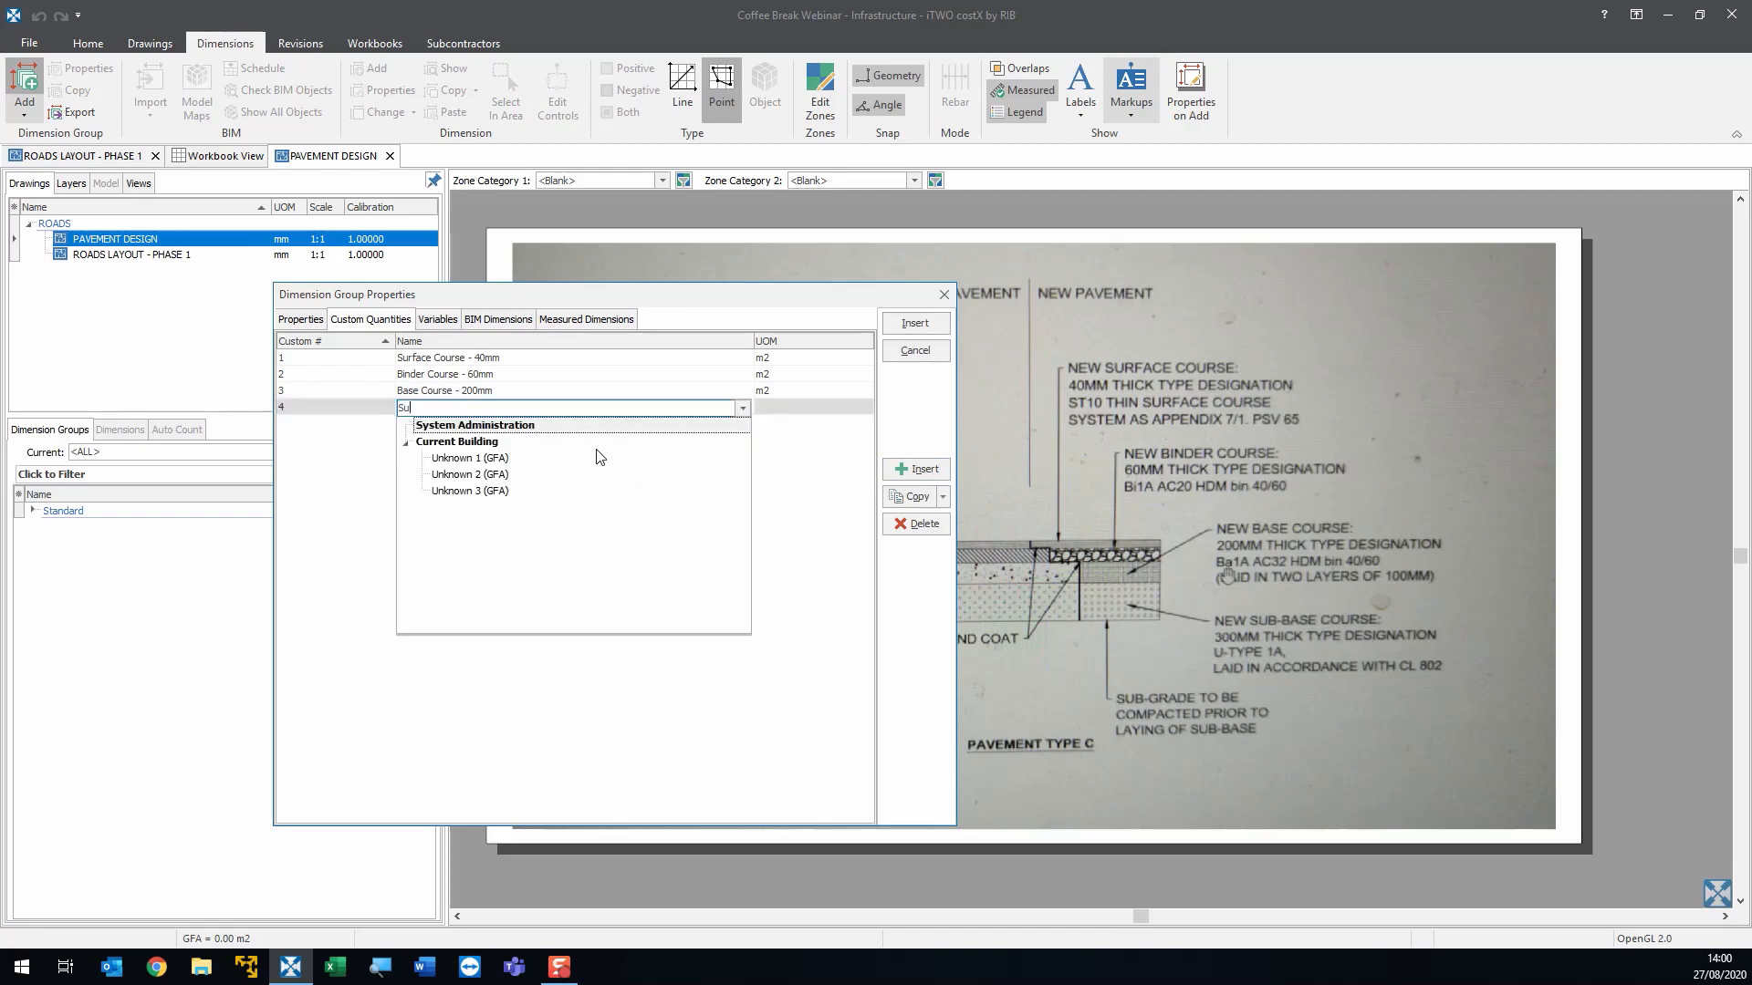
text(b-Base Course - 300mm)
click(794, 408)
click(864, 408)
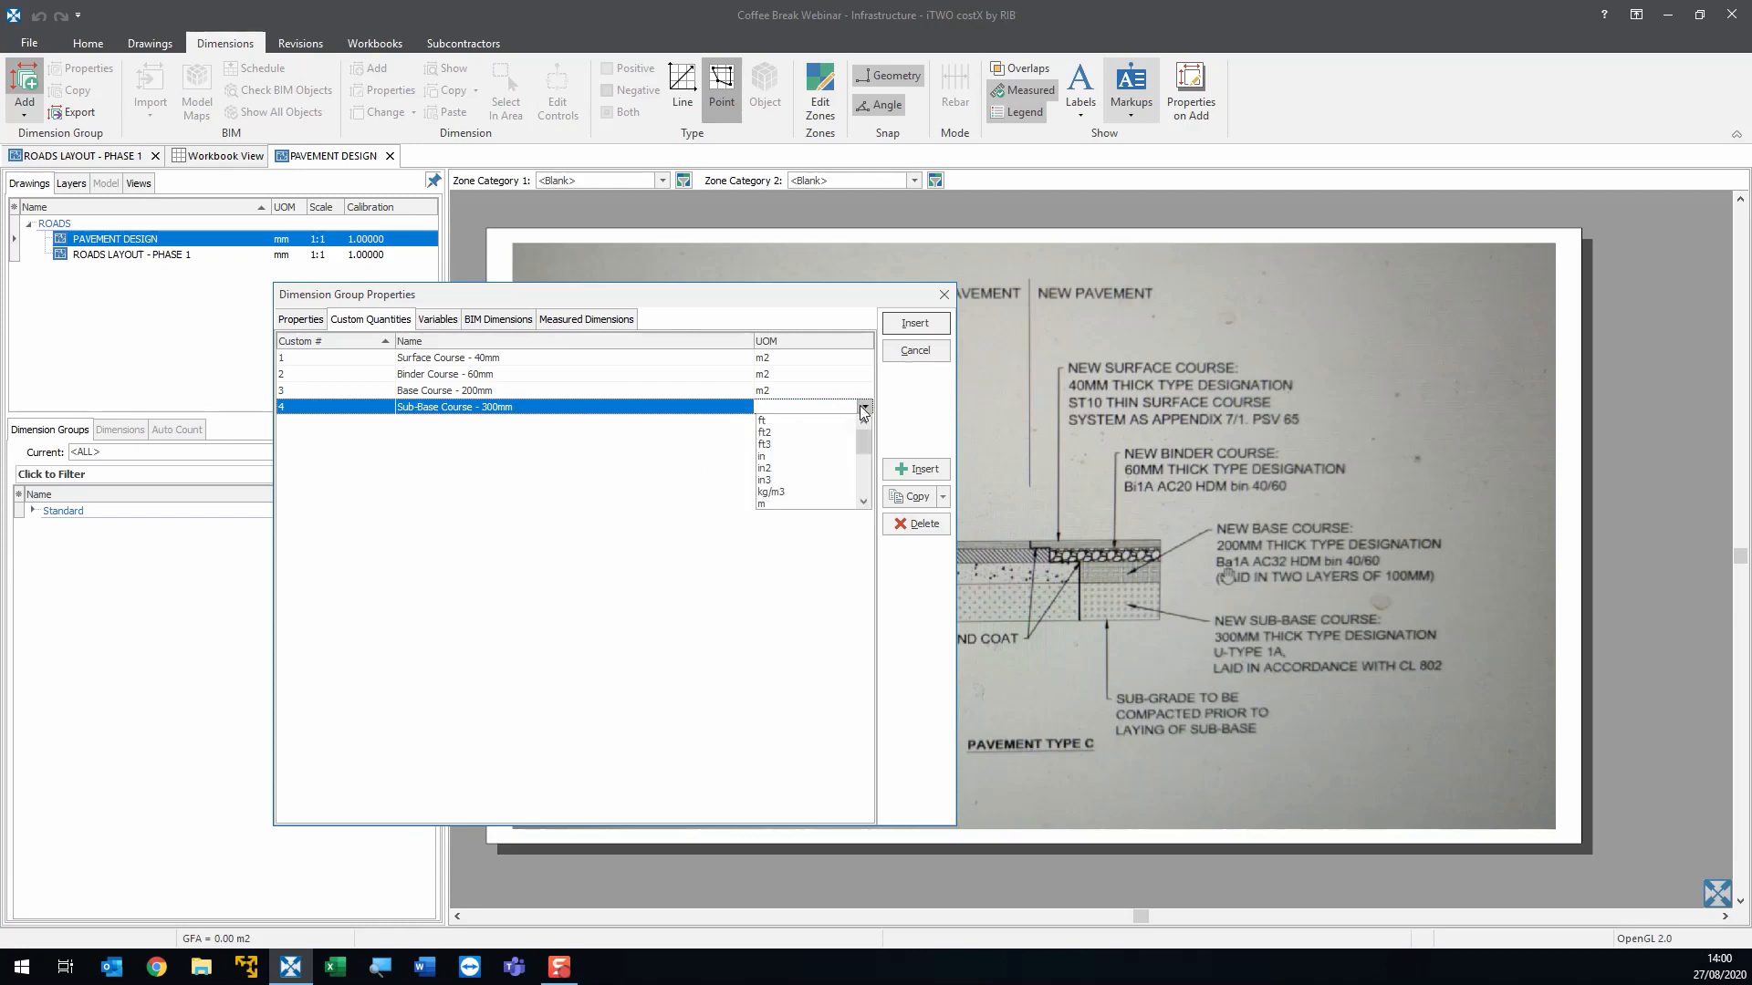
drag(865, 443, 867, 456)
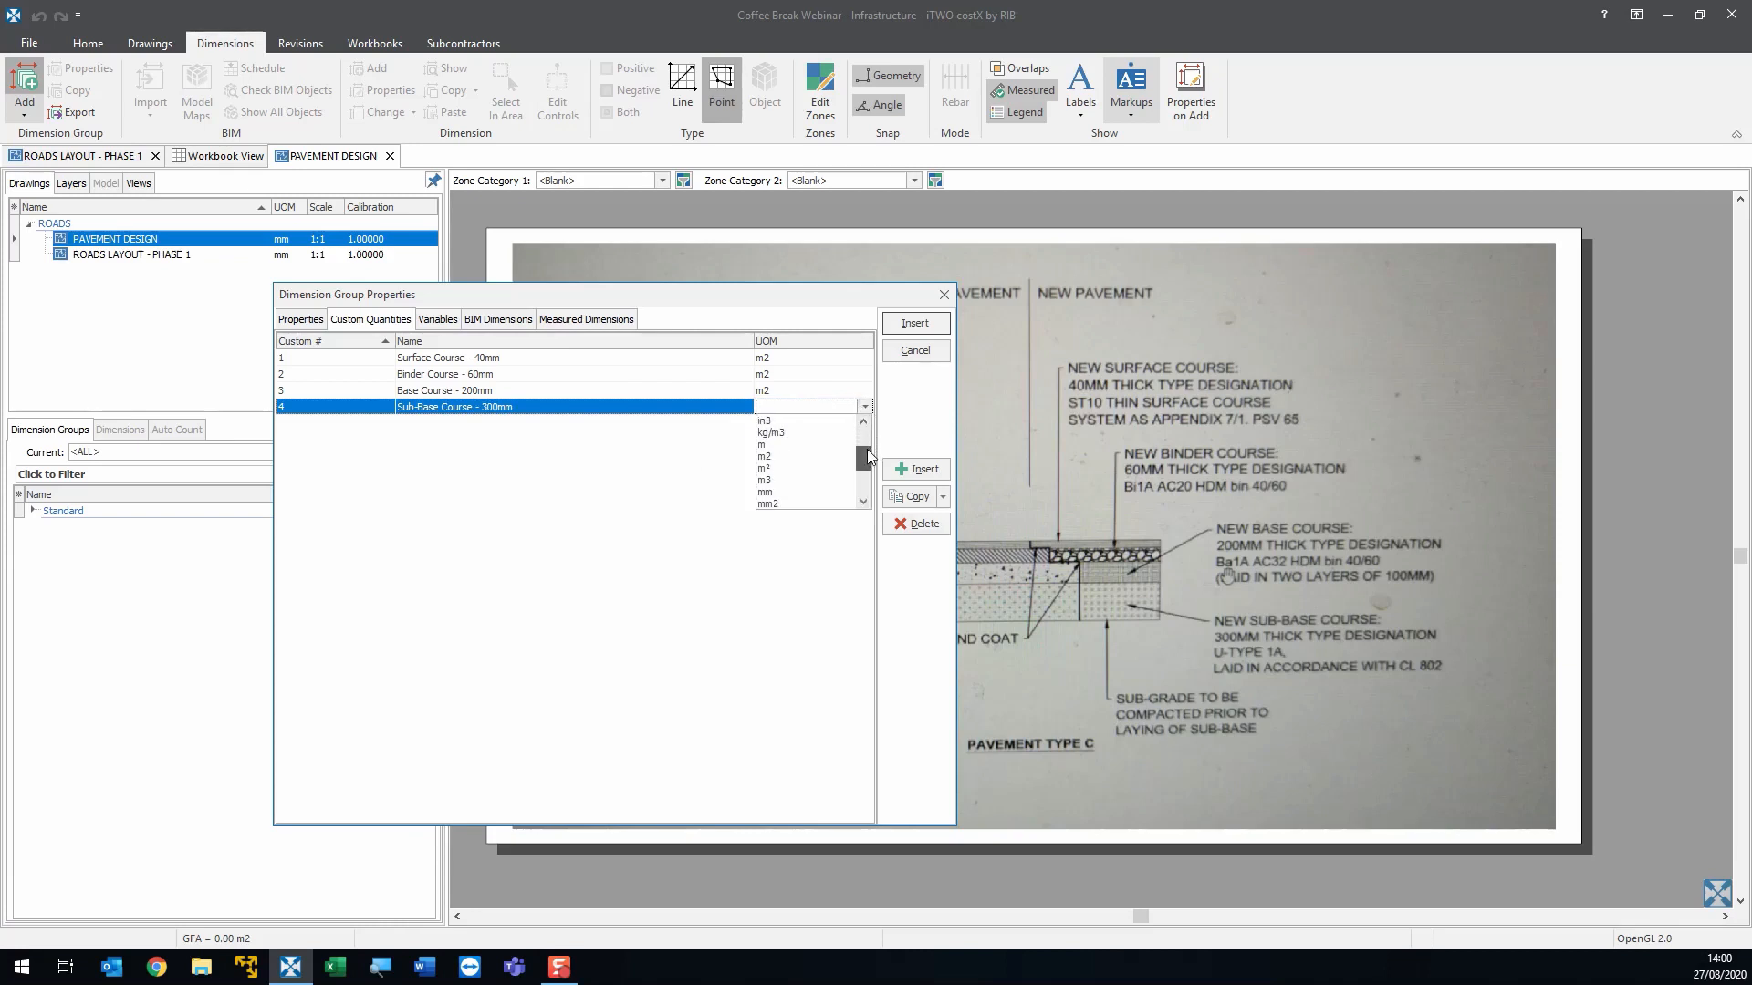
click(814, 481)
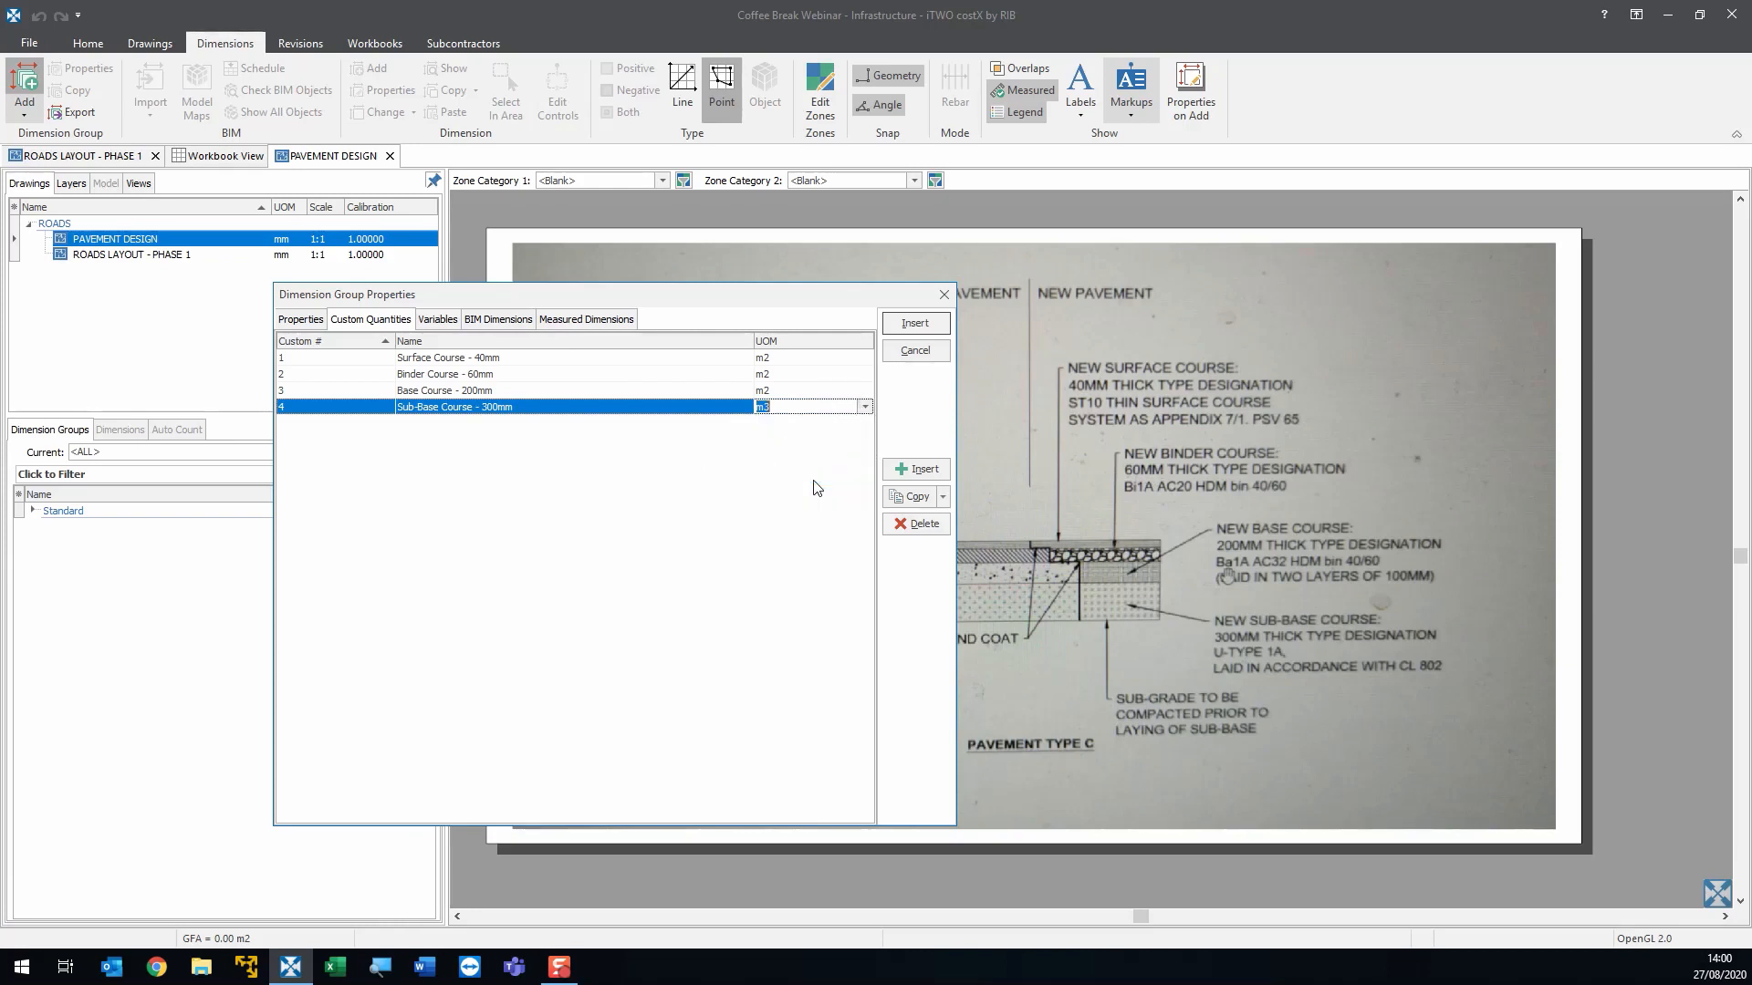
click(686, 491)
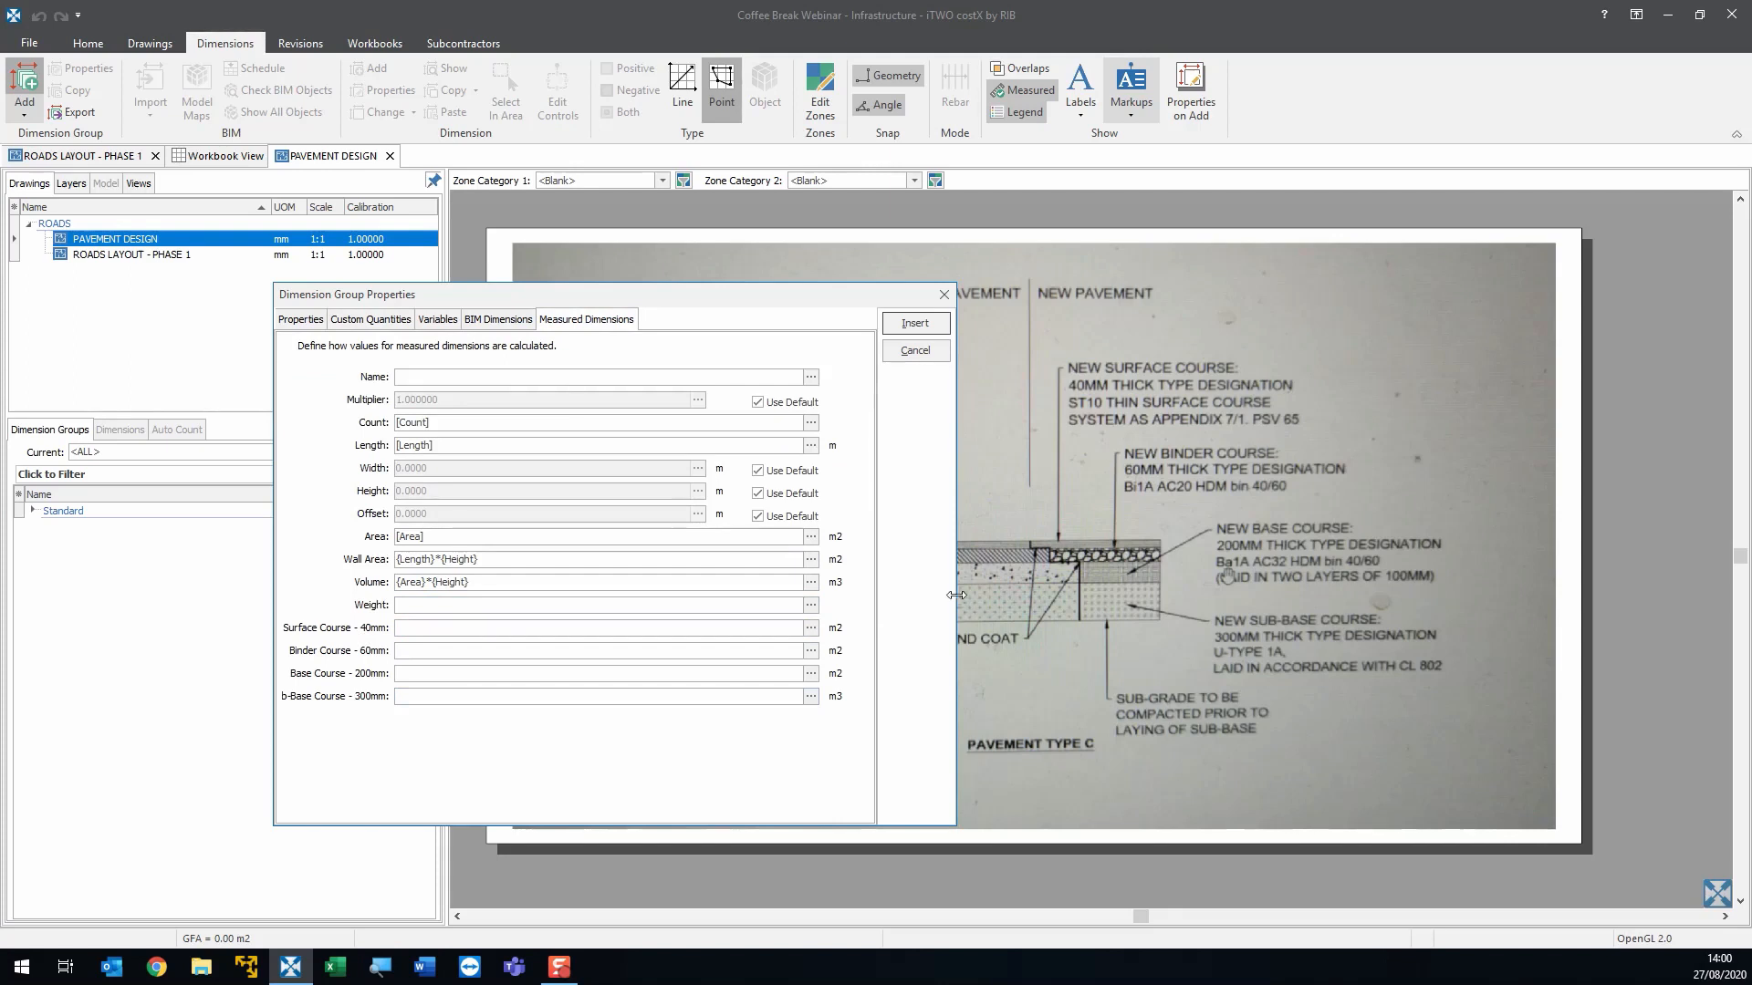
- Copy the {Area} expression into the measured dimension definitions of the surface, binder and base courses
drag(956, 602, 1068, 599)
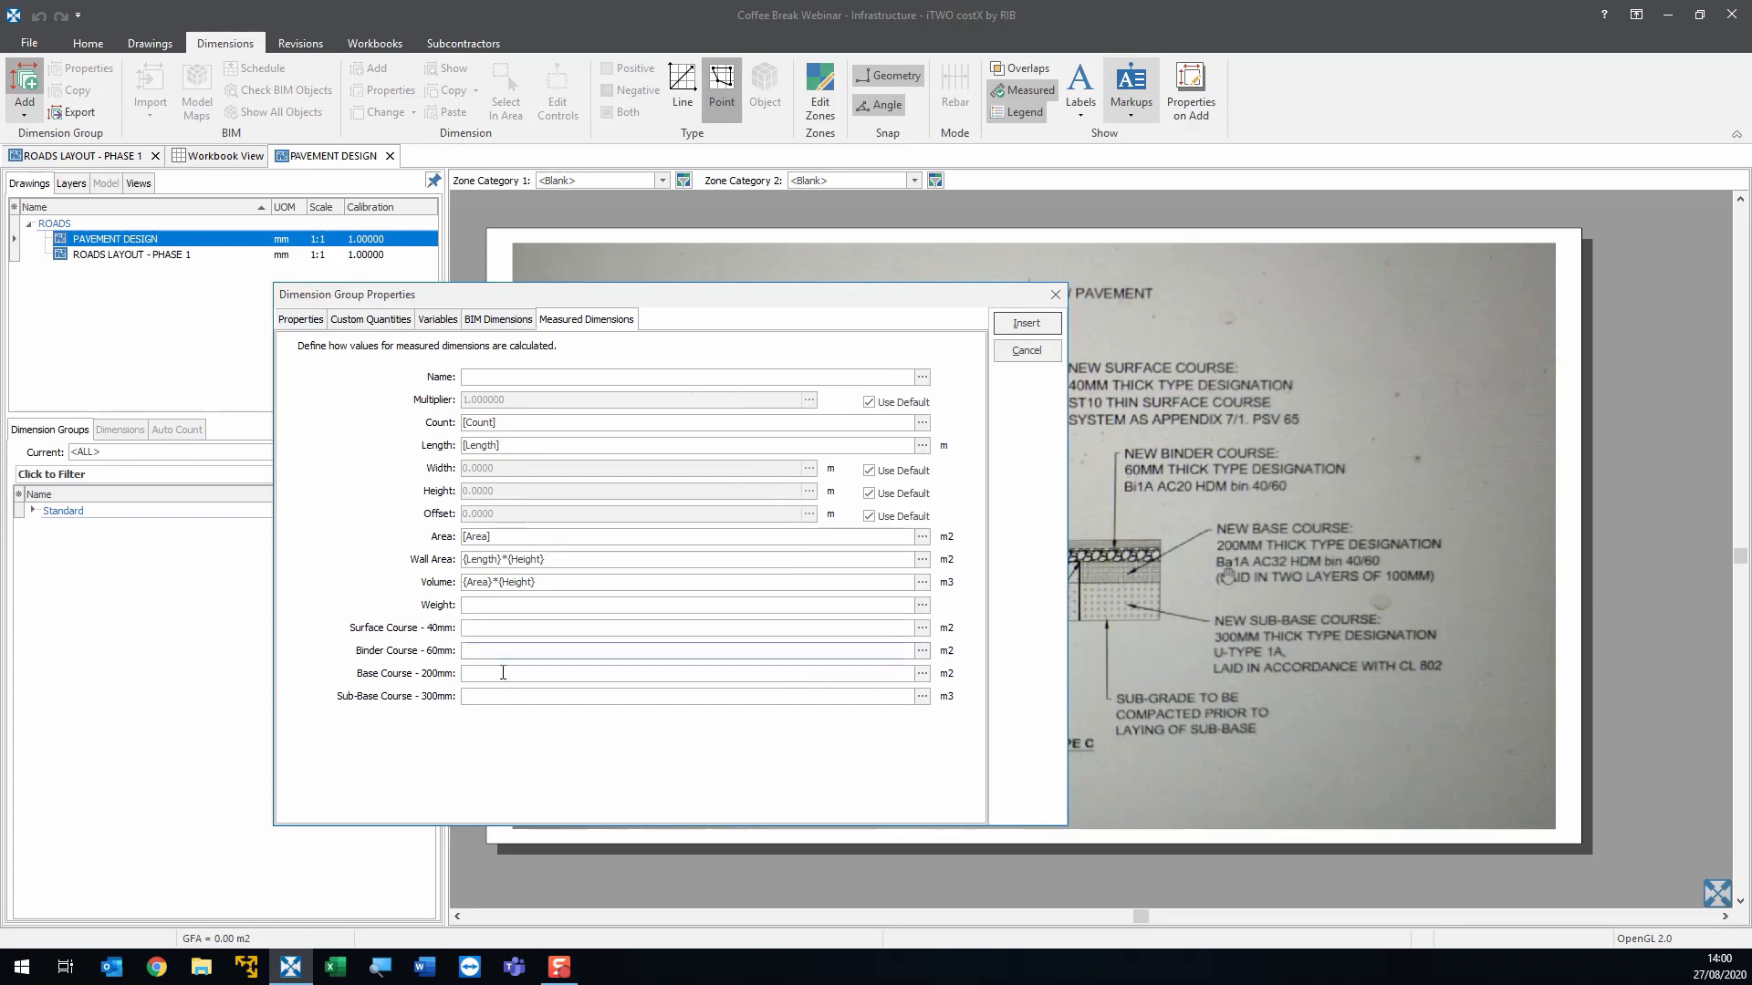
click(497, 627)
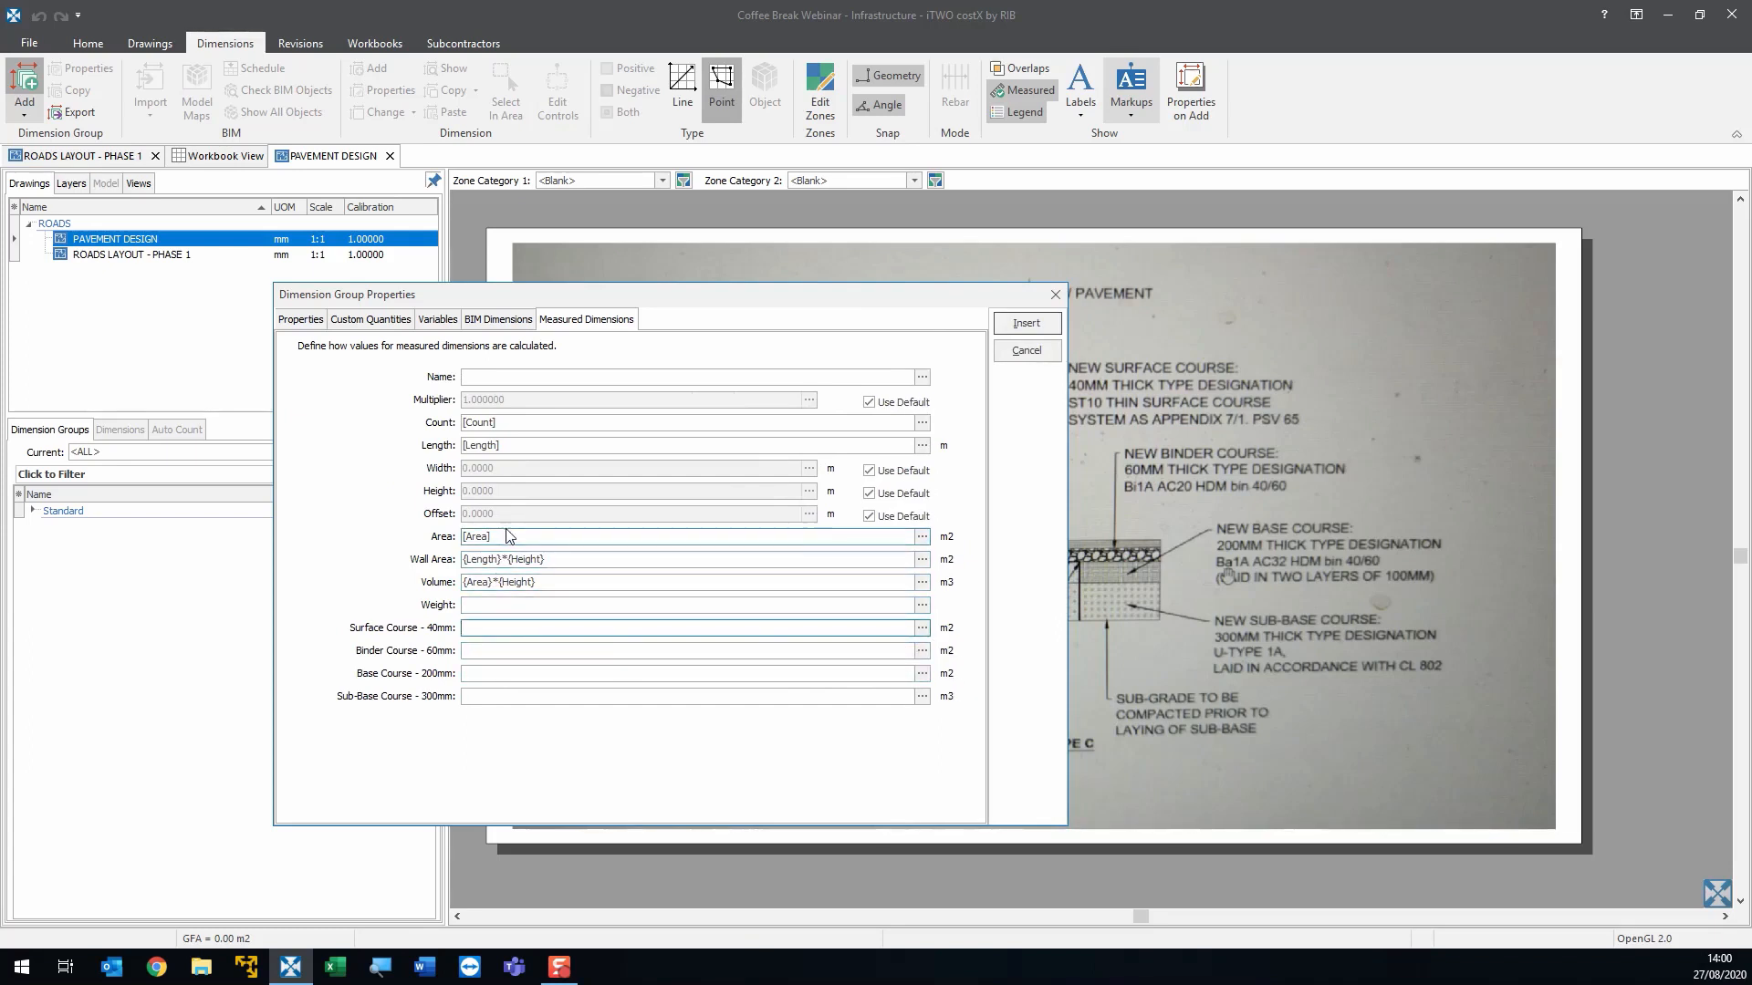
click(470, 537)
right_click(490, 536)
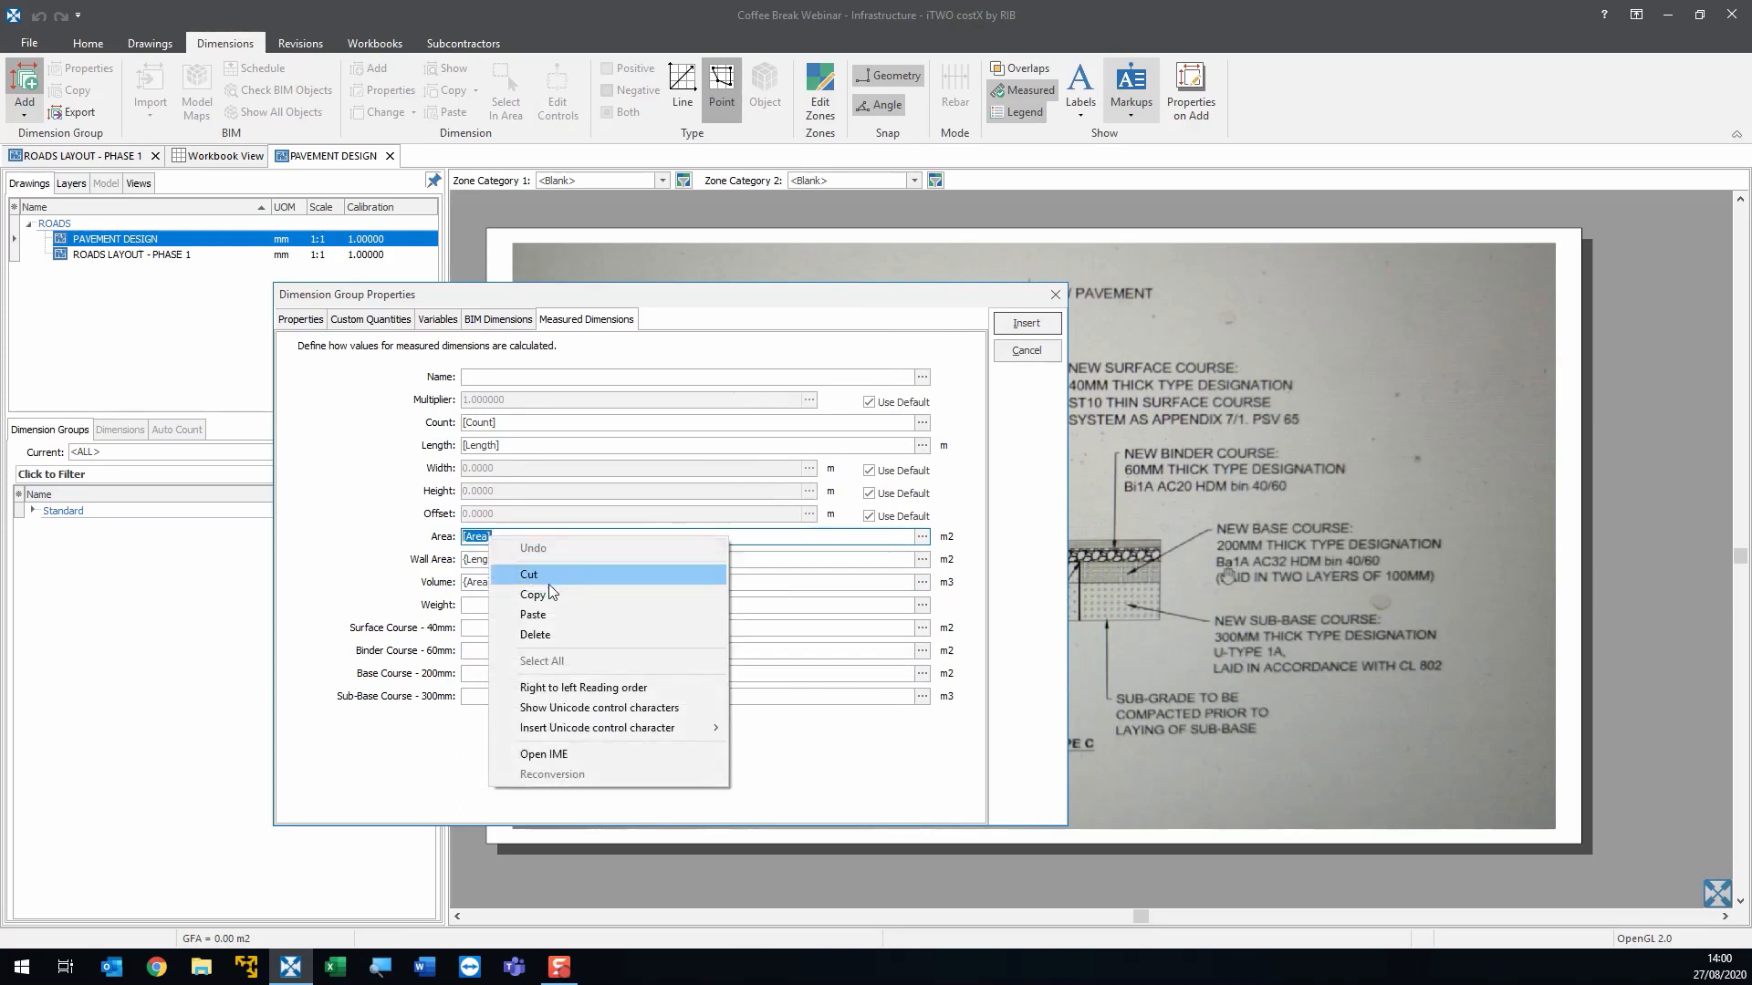
click(516, 592)
right_click(470, 628)
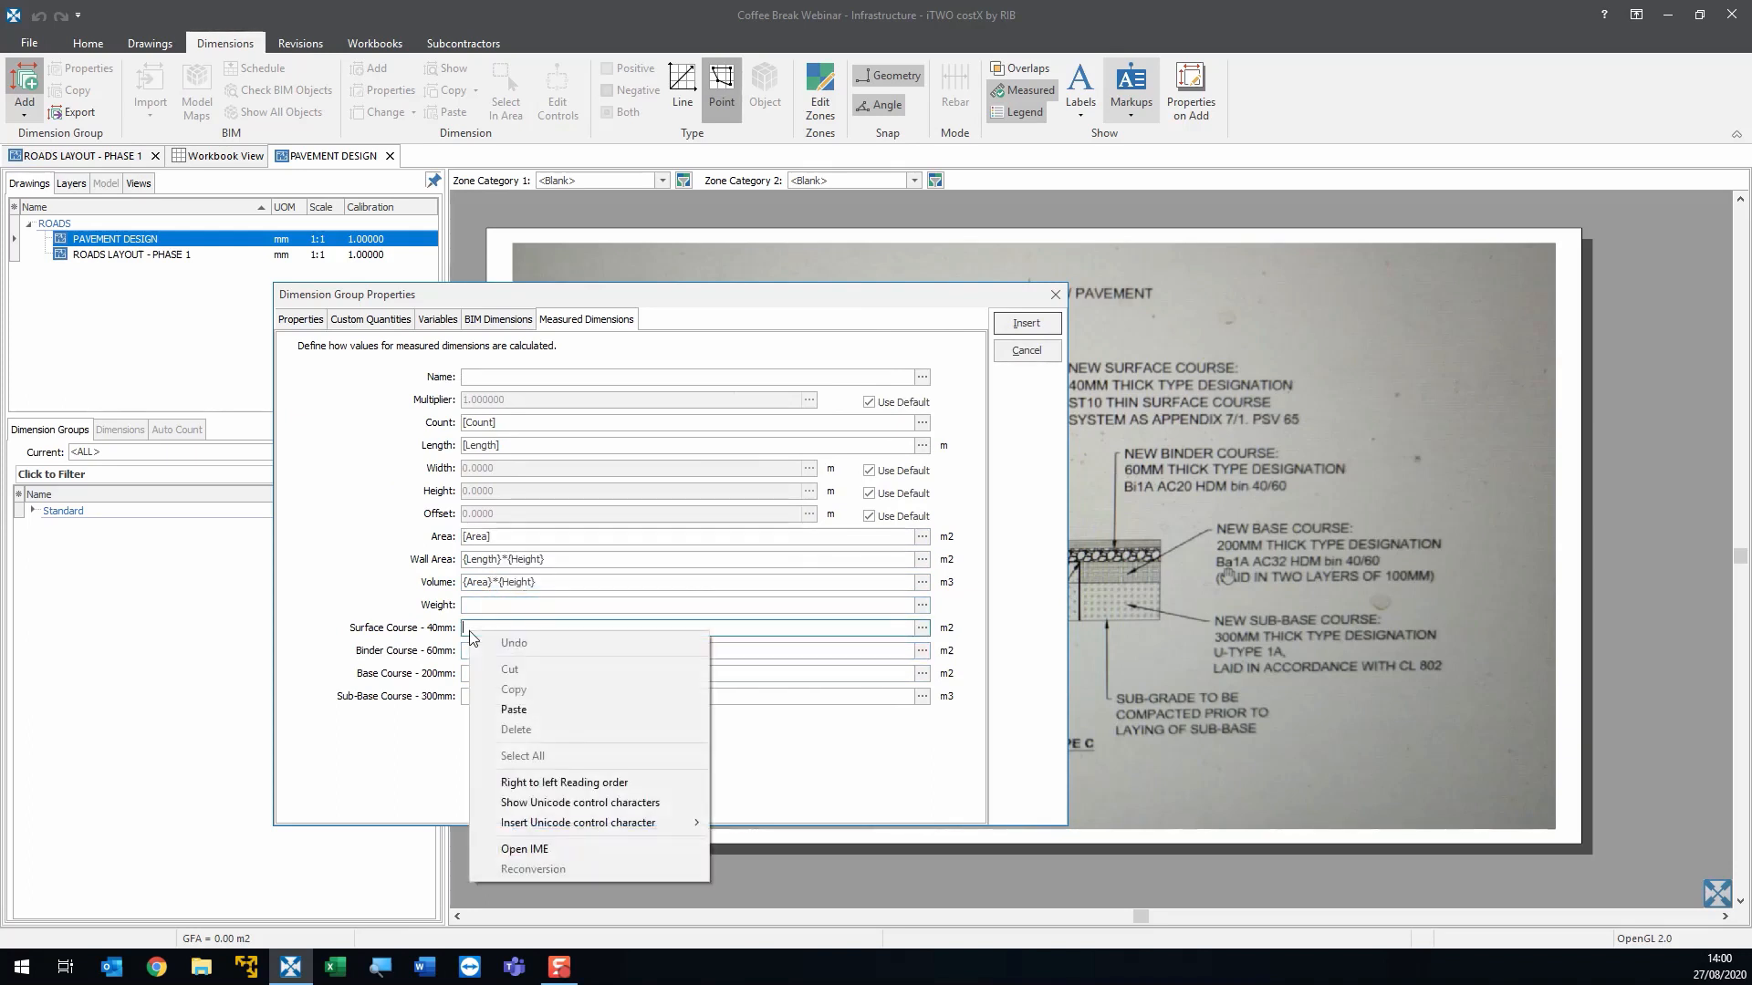
click(511, 704)
right_click(470, 652)
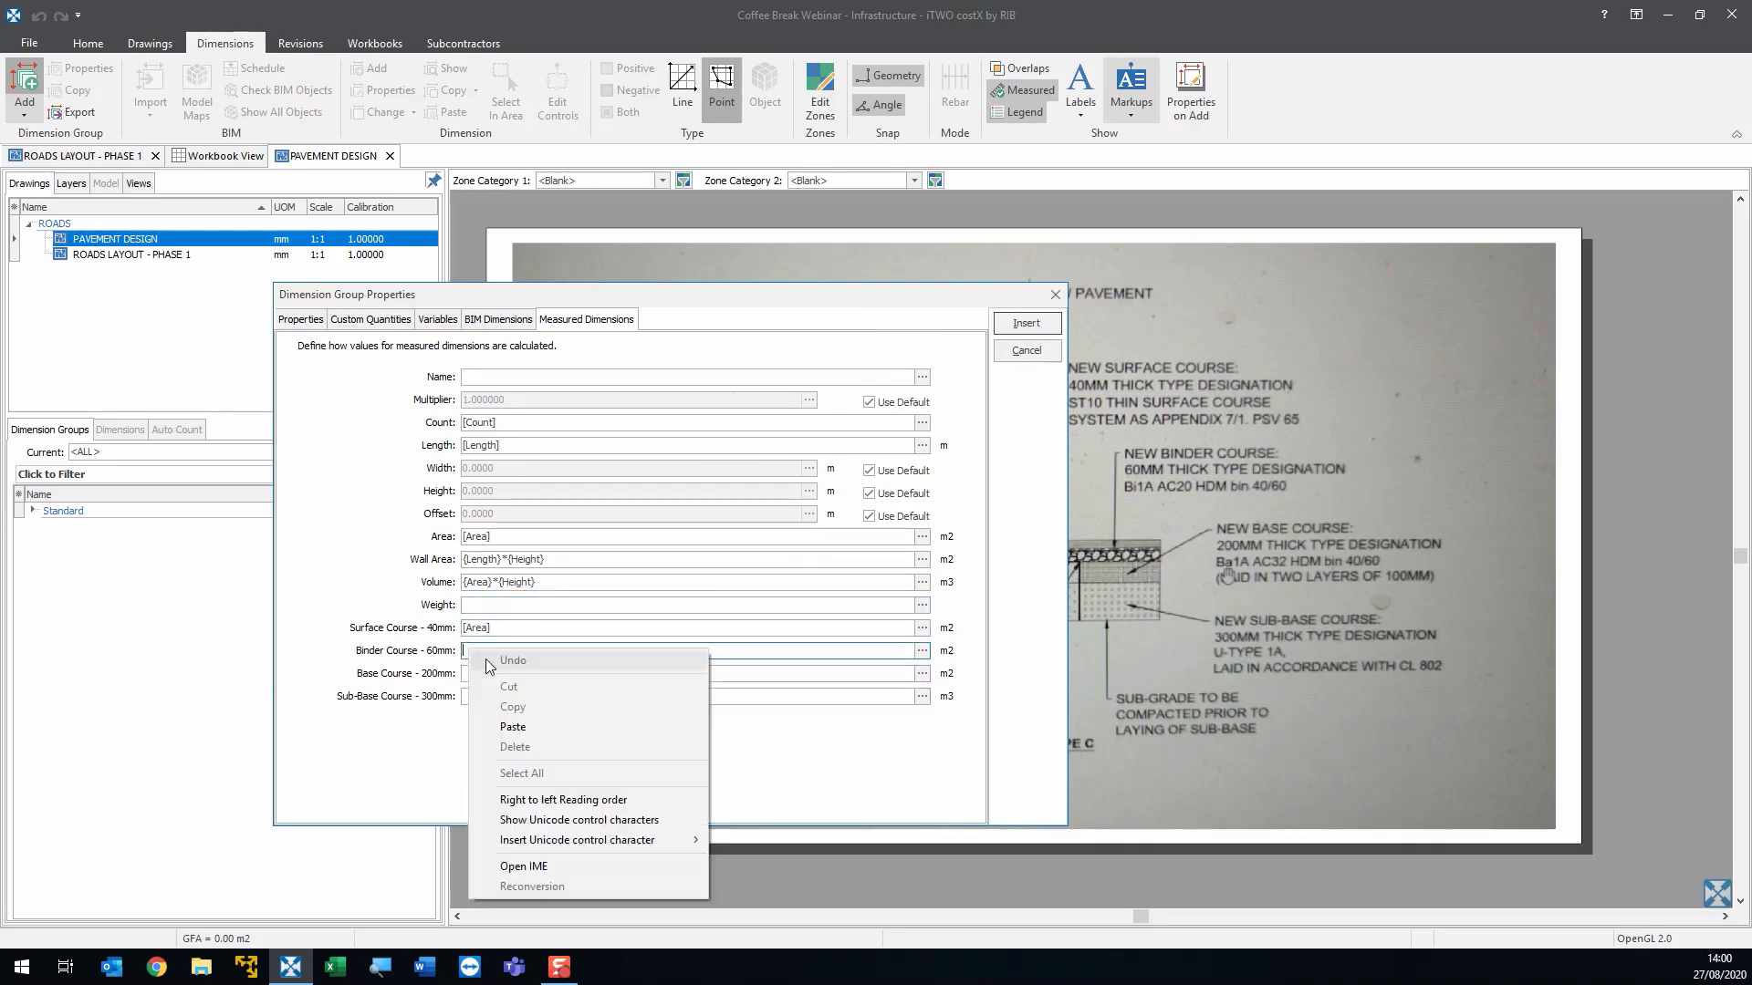
click(527, 727)
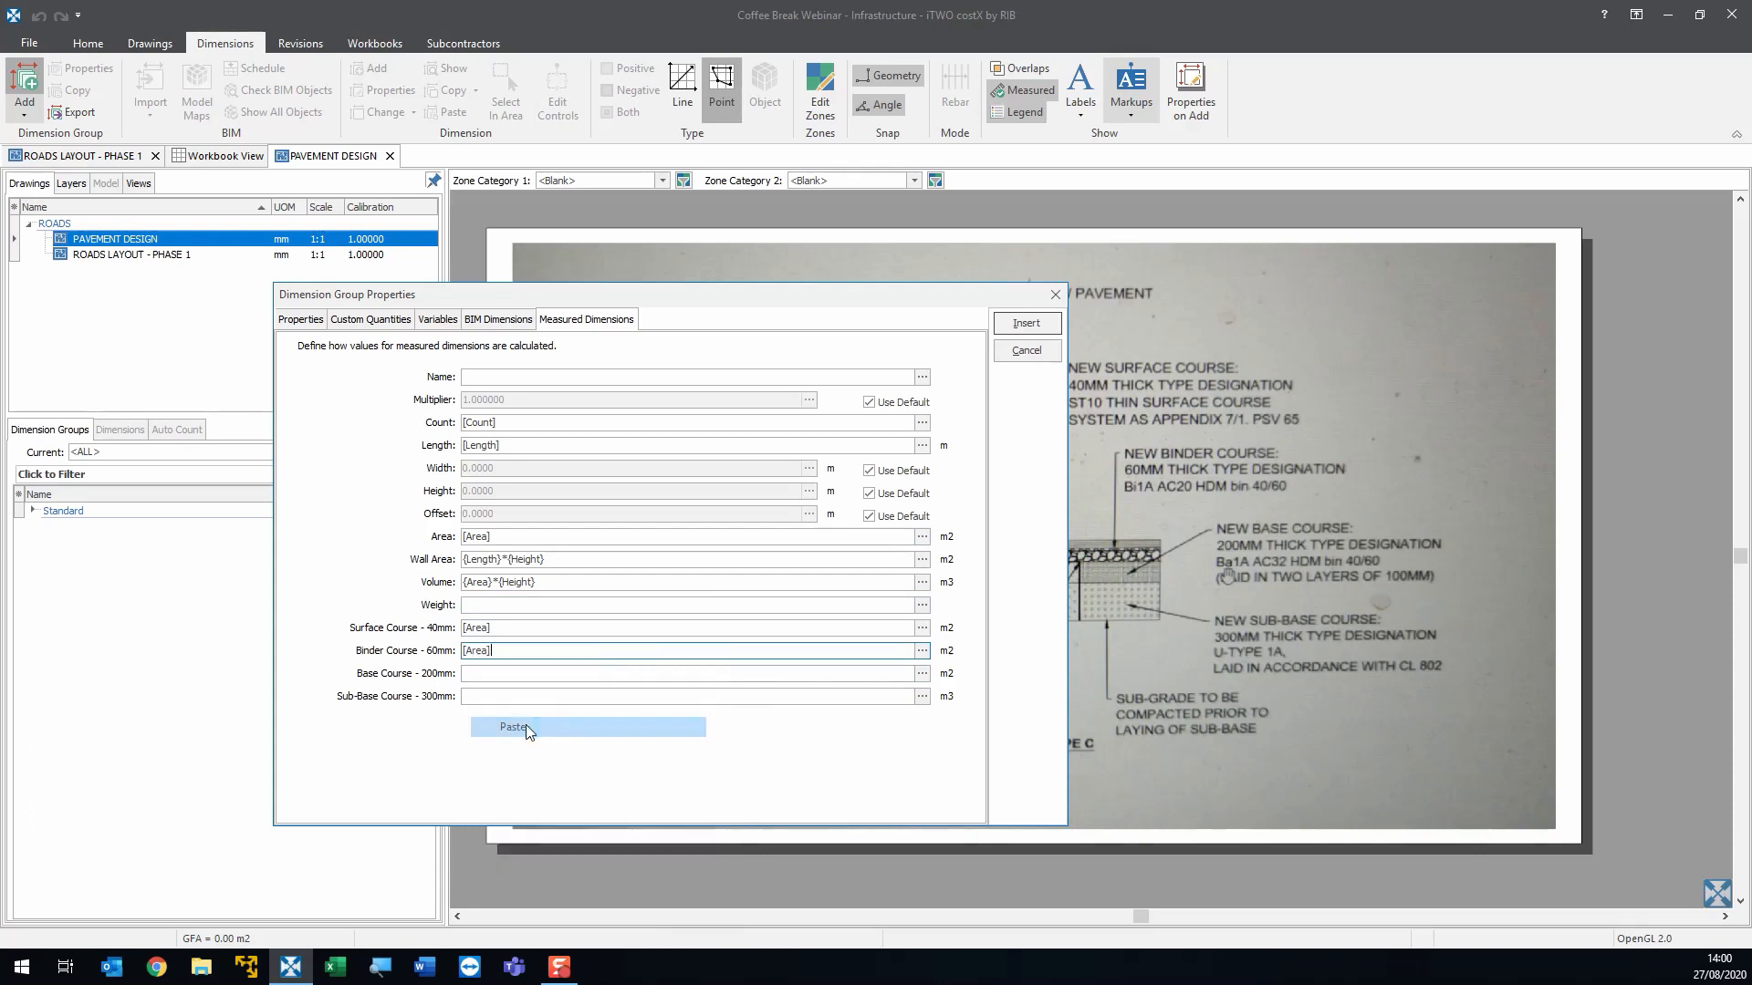
right_click(474, 673)
click(527, 751)
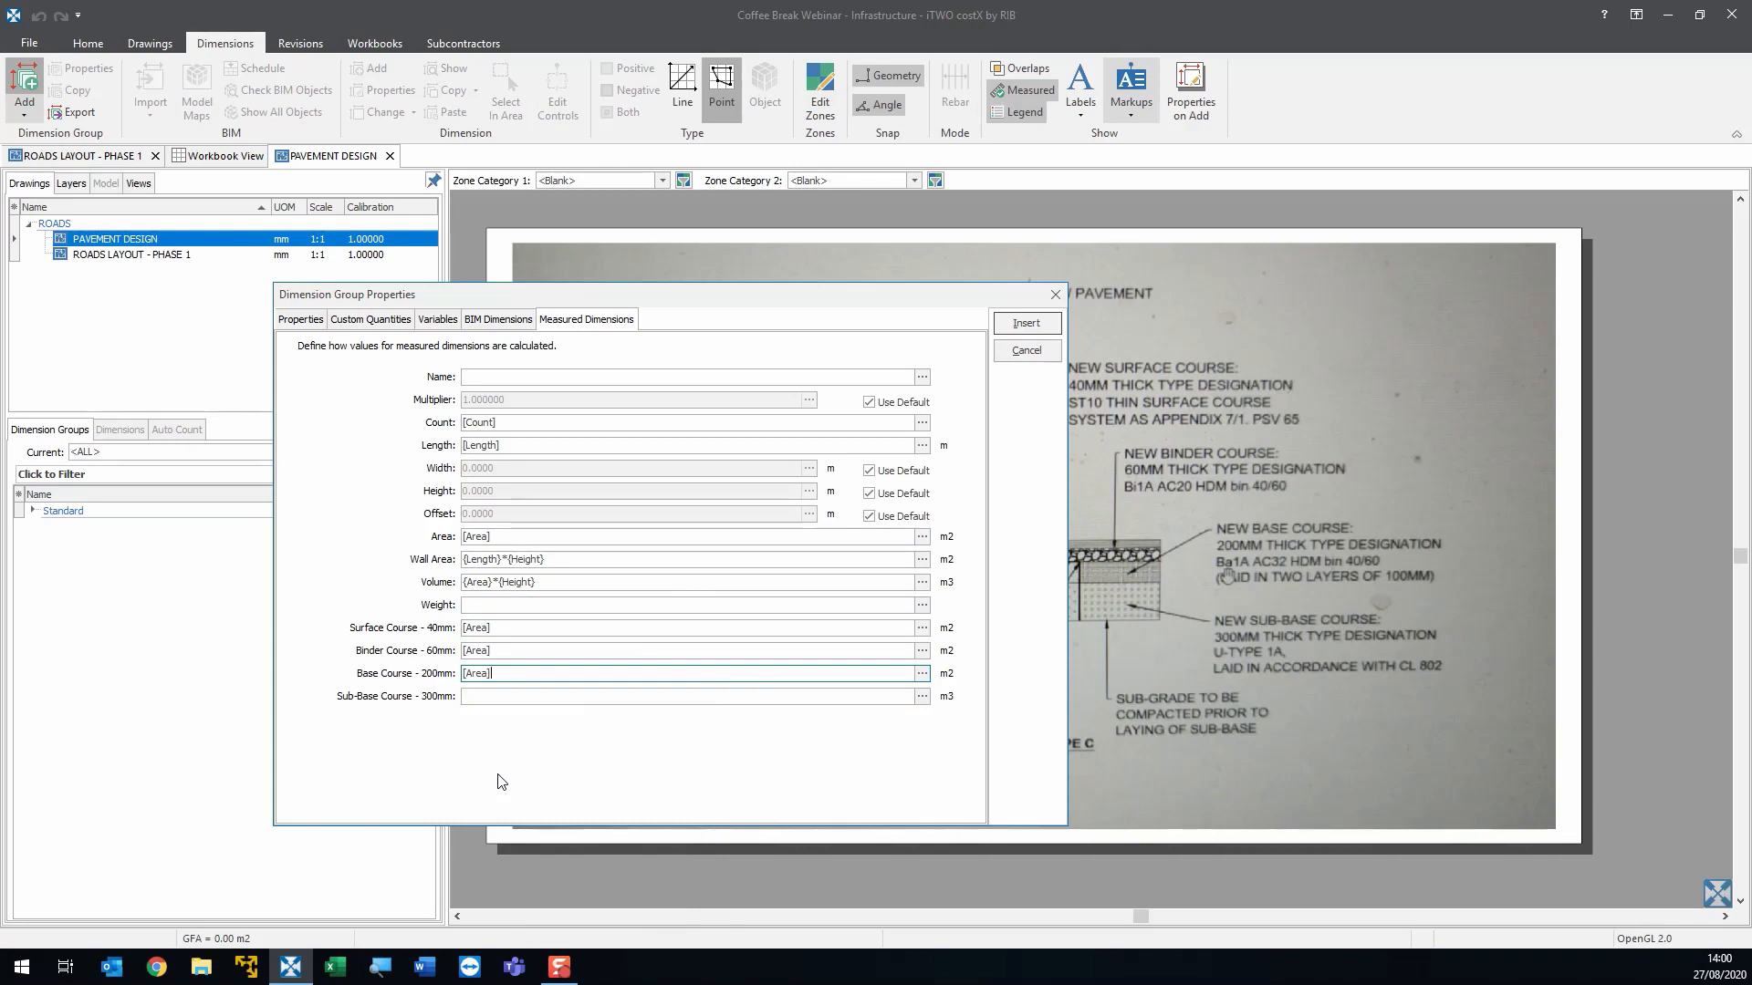
- Define the Sub-Base Course - 300mm measured dimension as {Area}*XVAR("Sub-Base Course"), using the Sub-Base Course variable from the Roads category
click(647, 695)
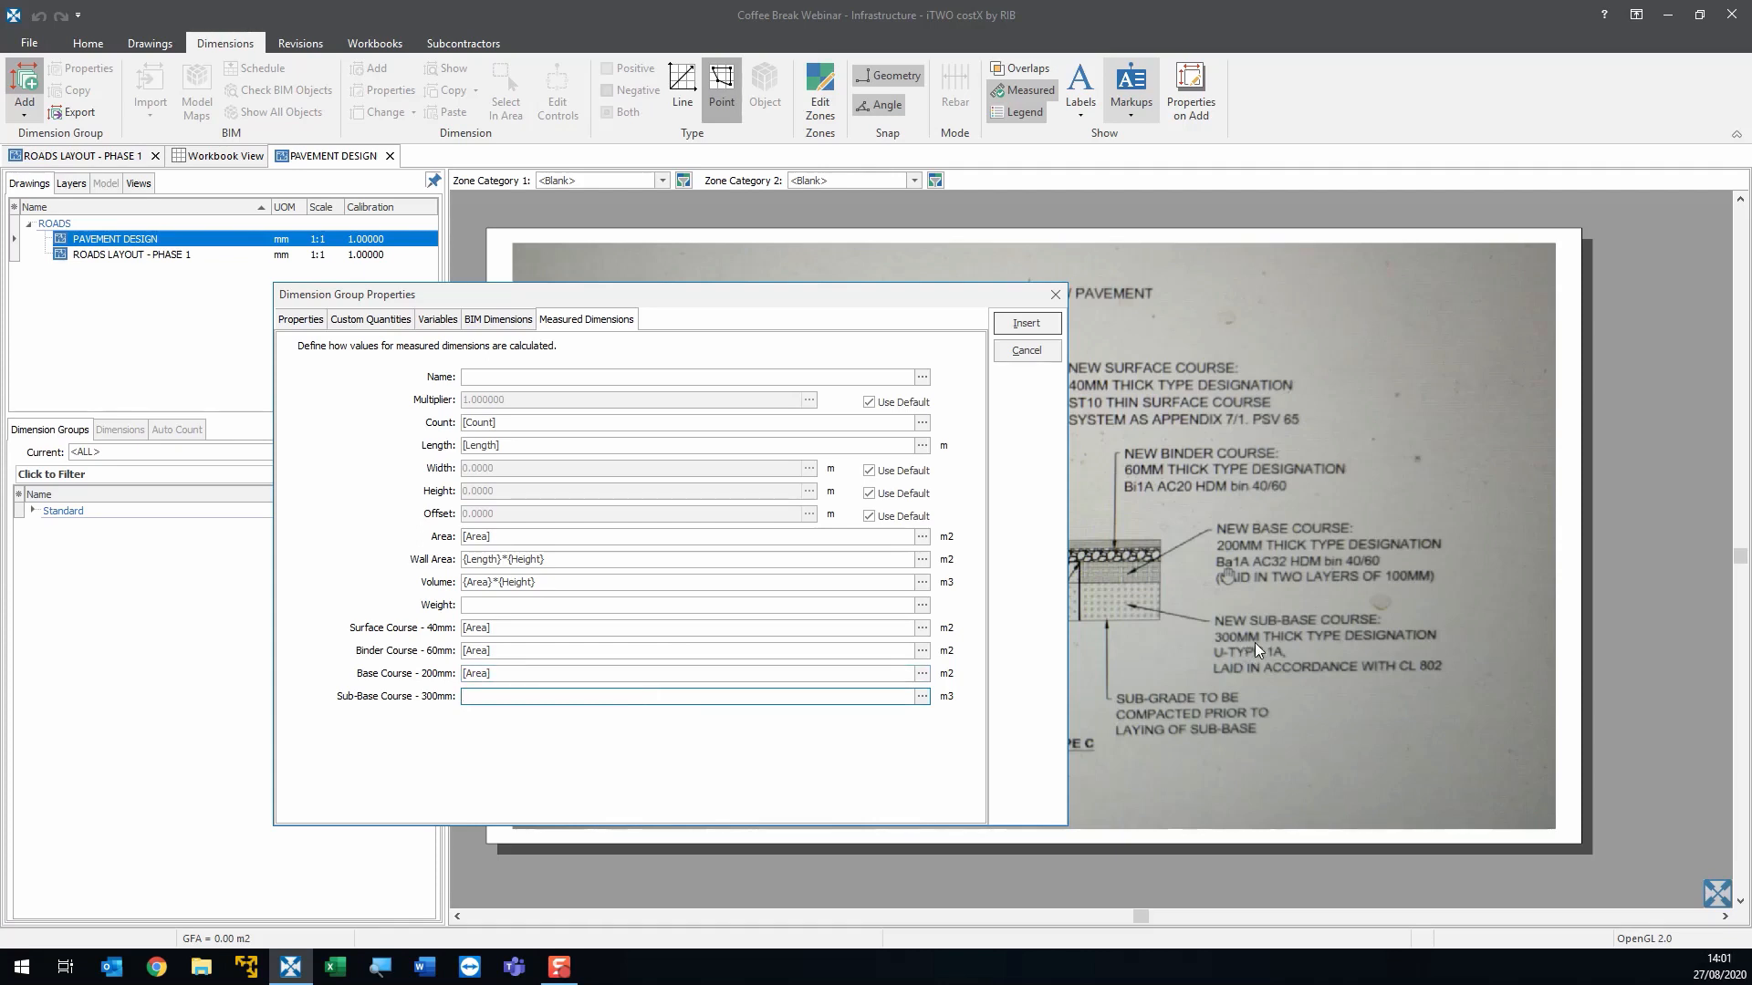
click(922, 697)
click(693, 268)
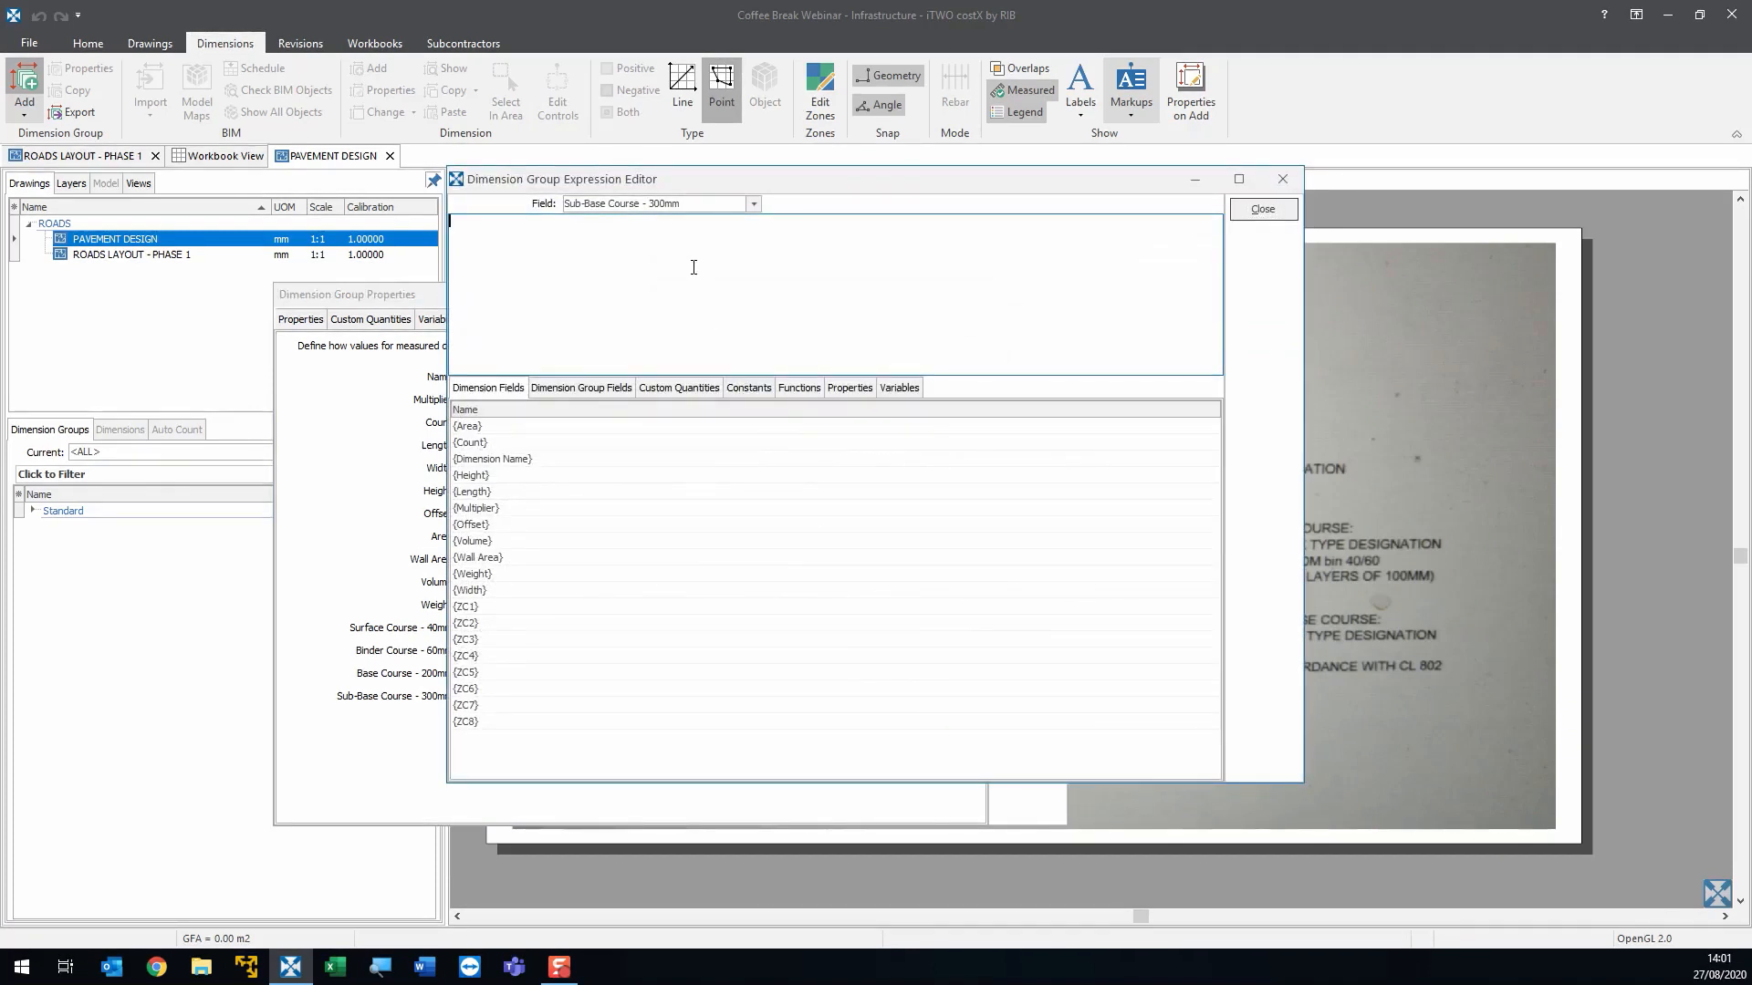
double_click(544, 427)
text(*)
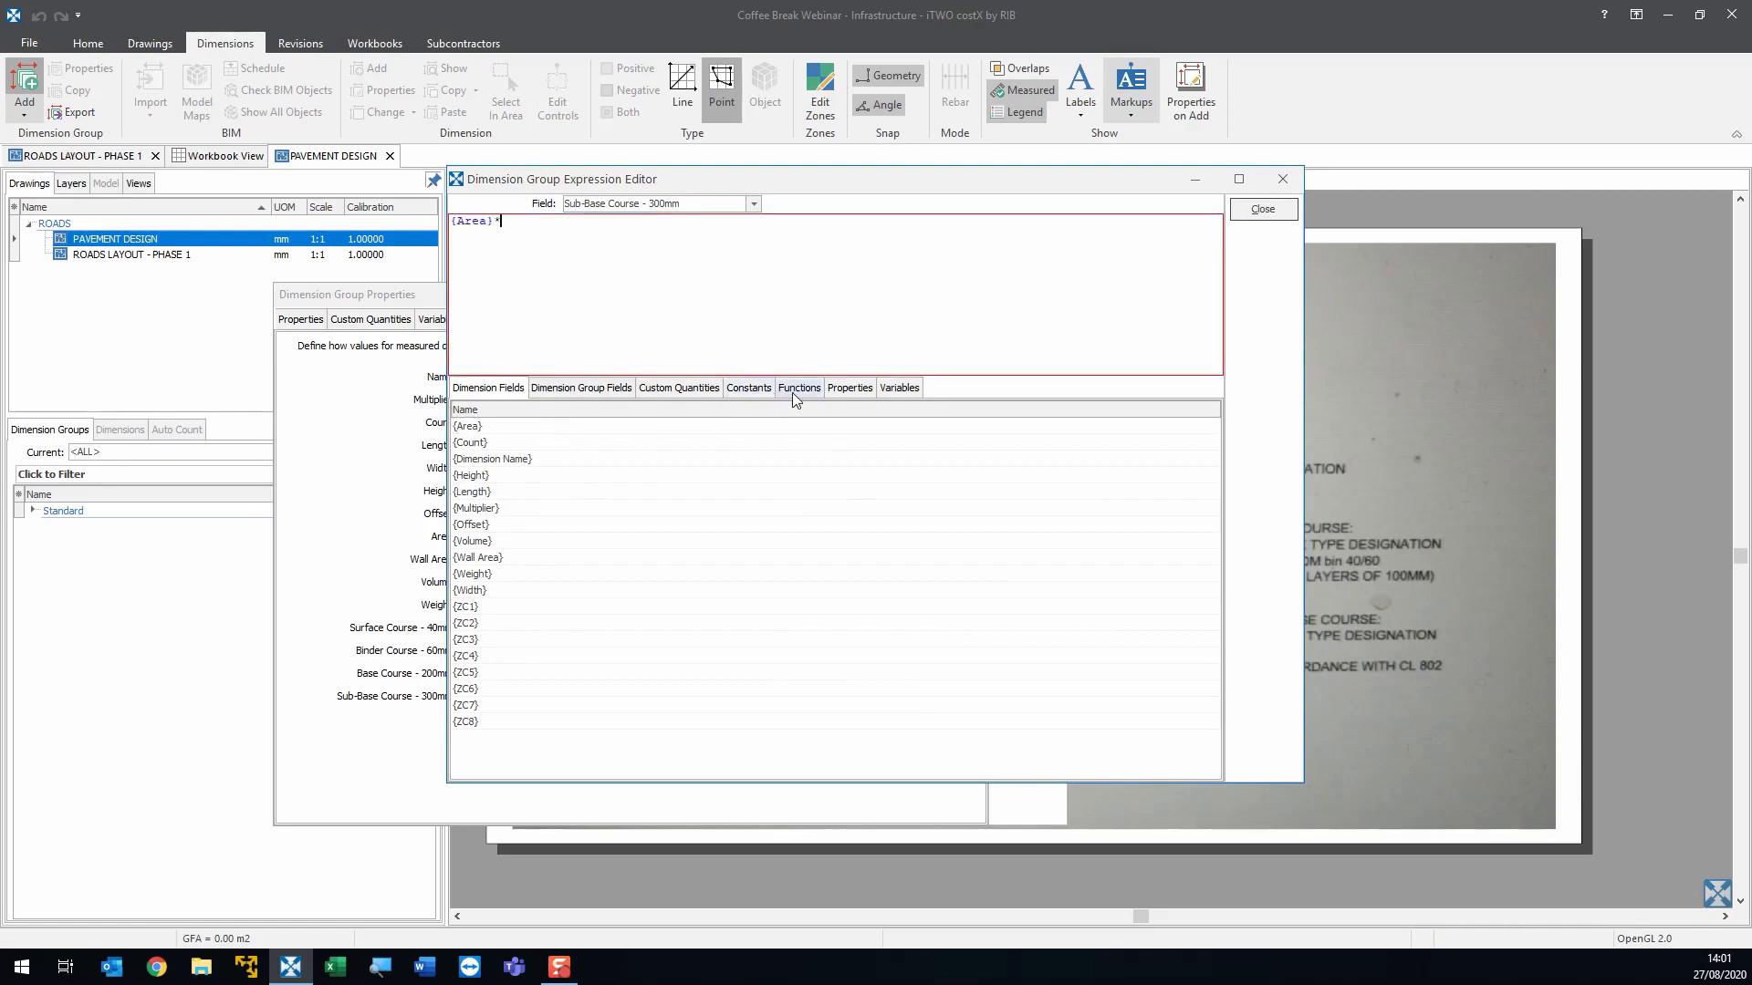
click(897, 392)
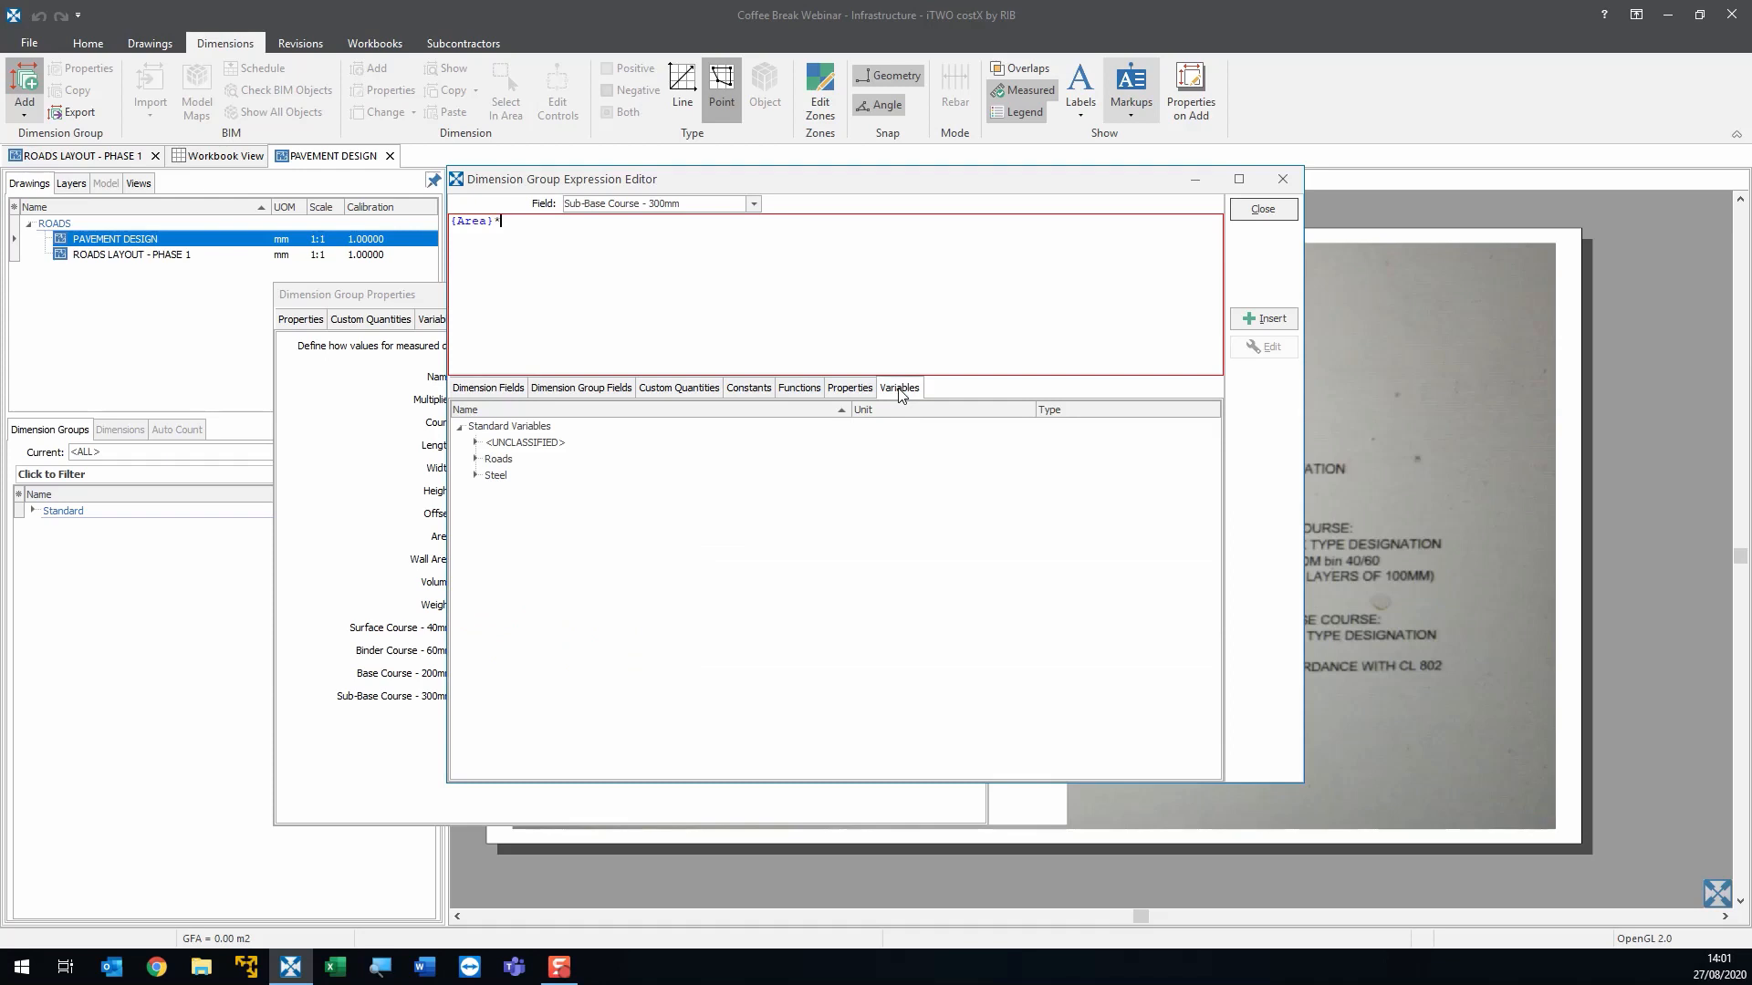
click(476, 460)
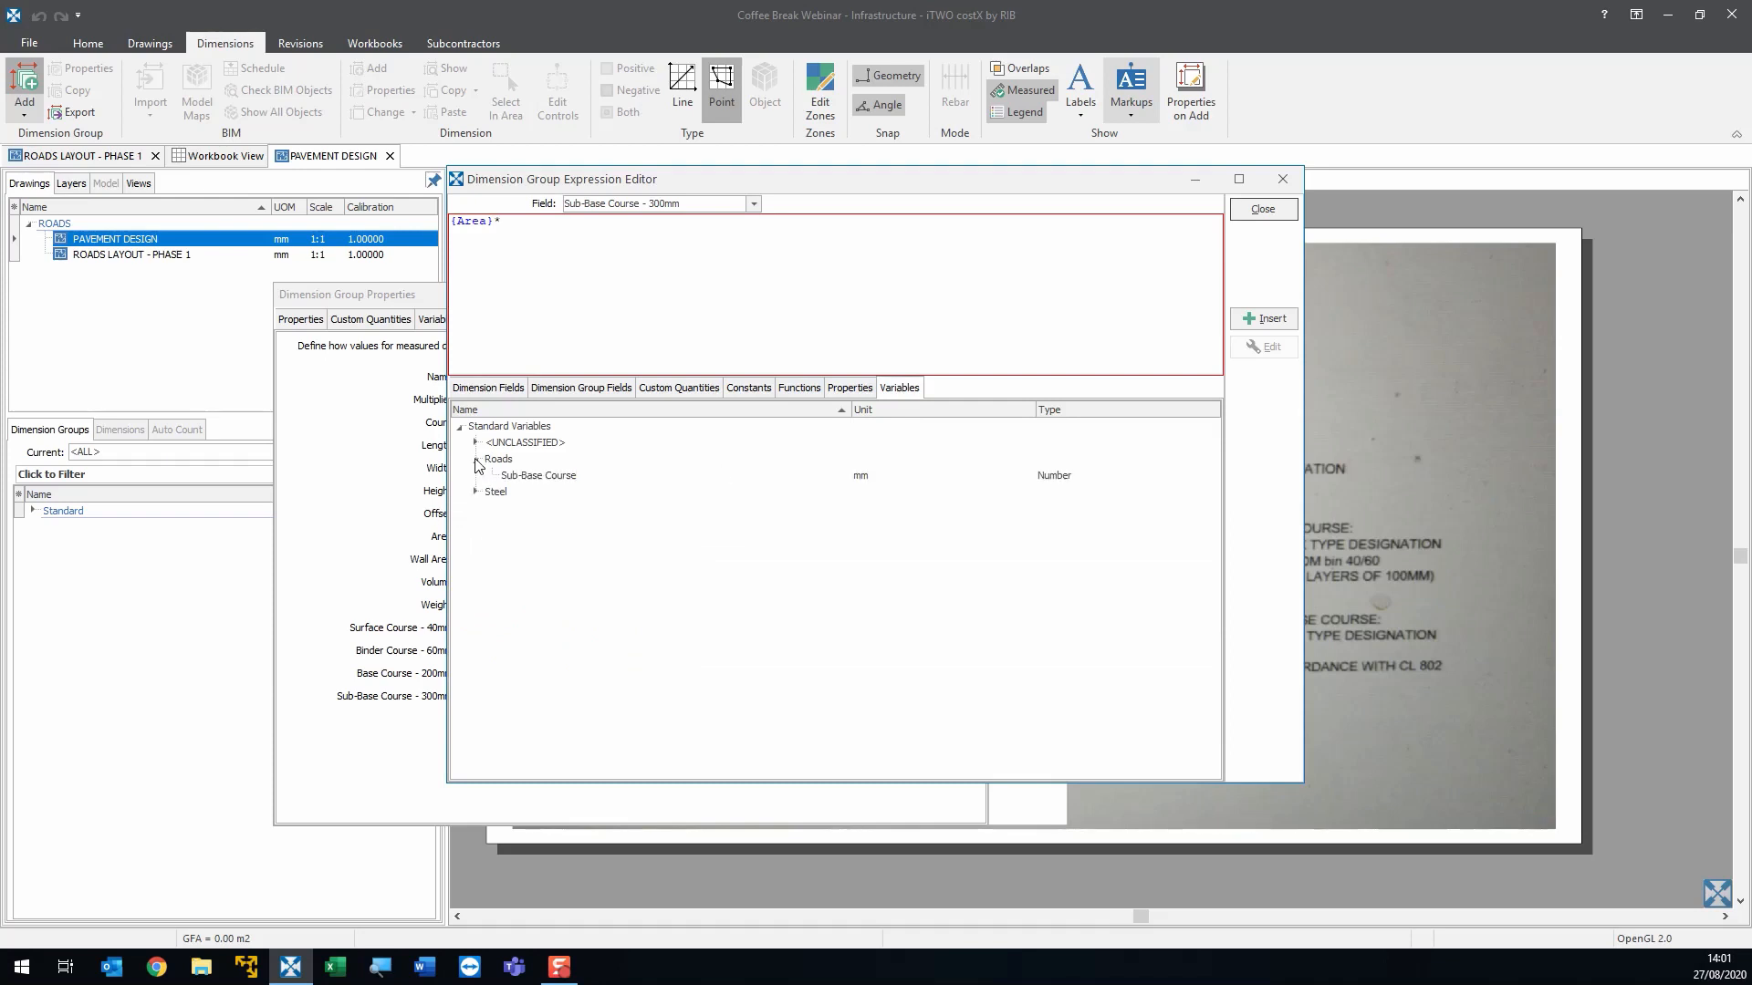
click(536, 476)
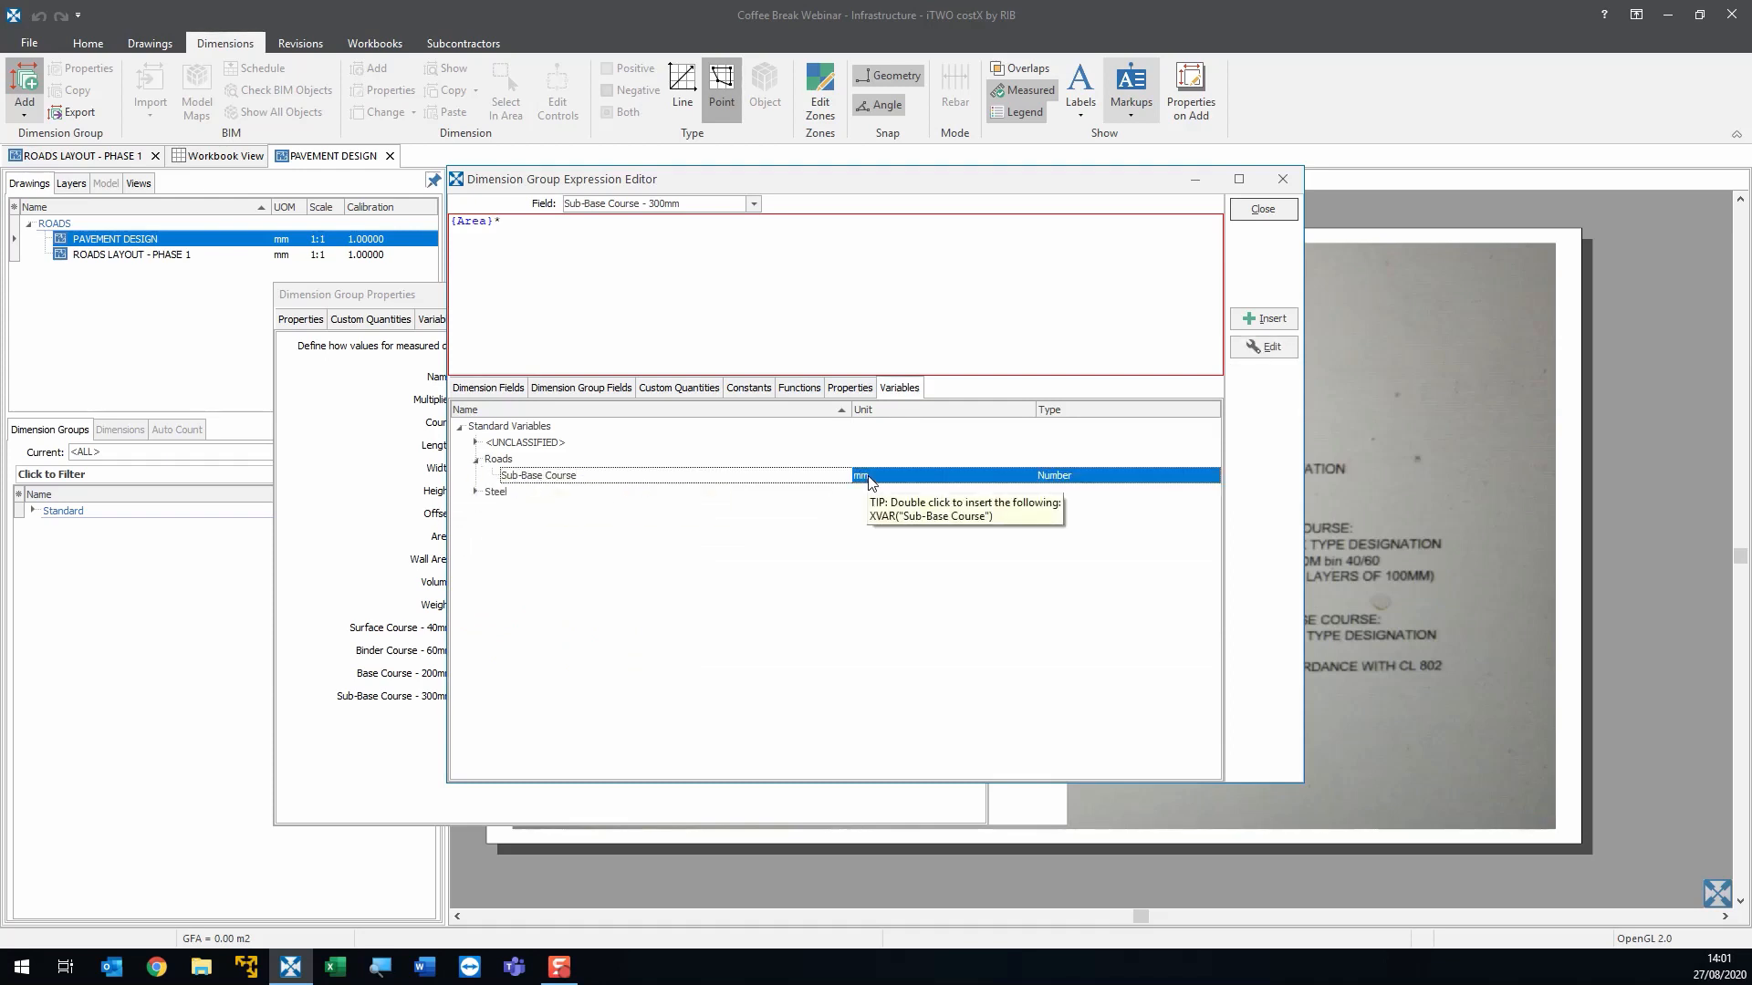
click(751, 282)
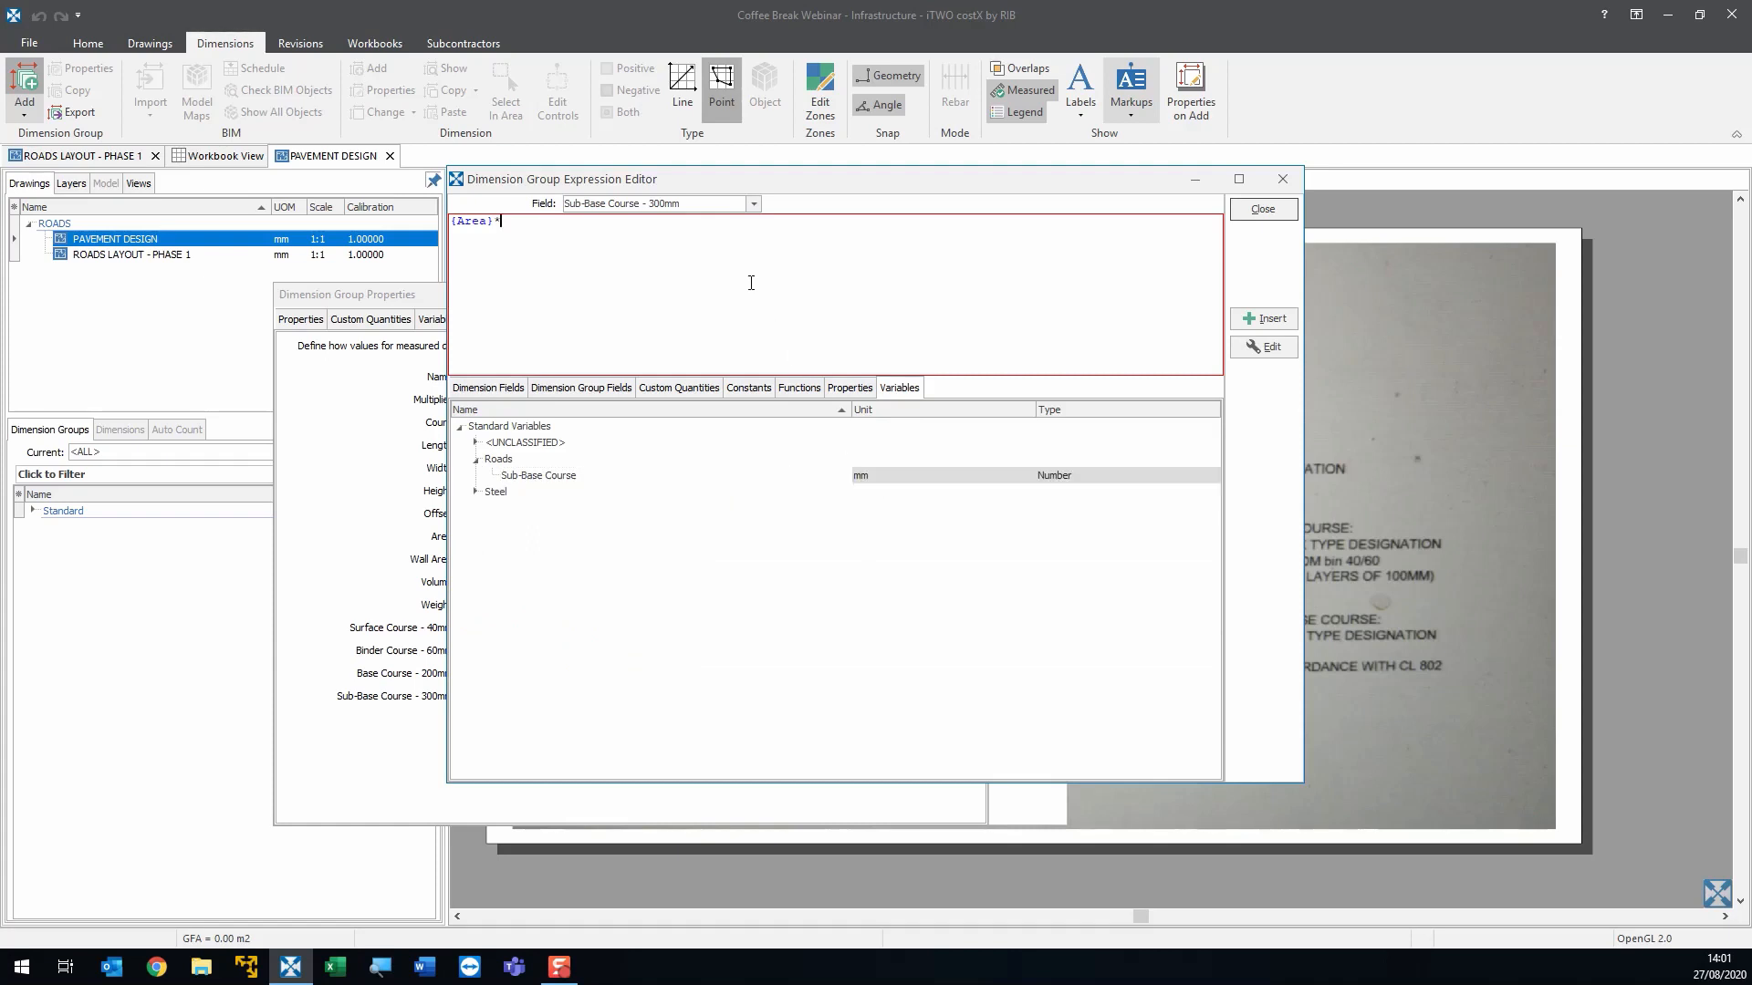
double_click(874, 478)
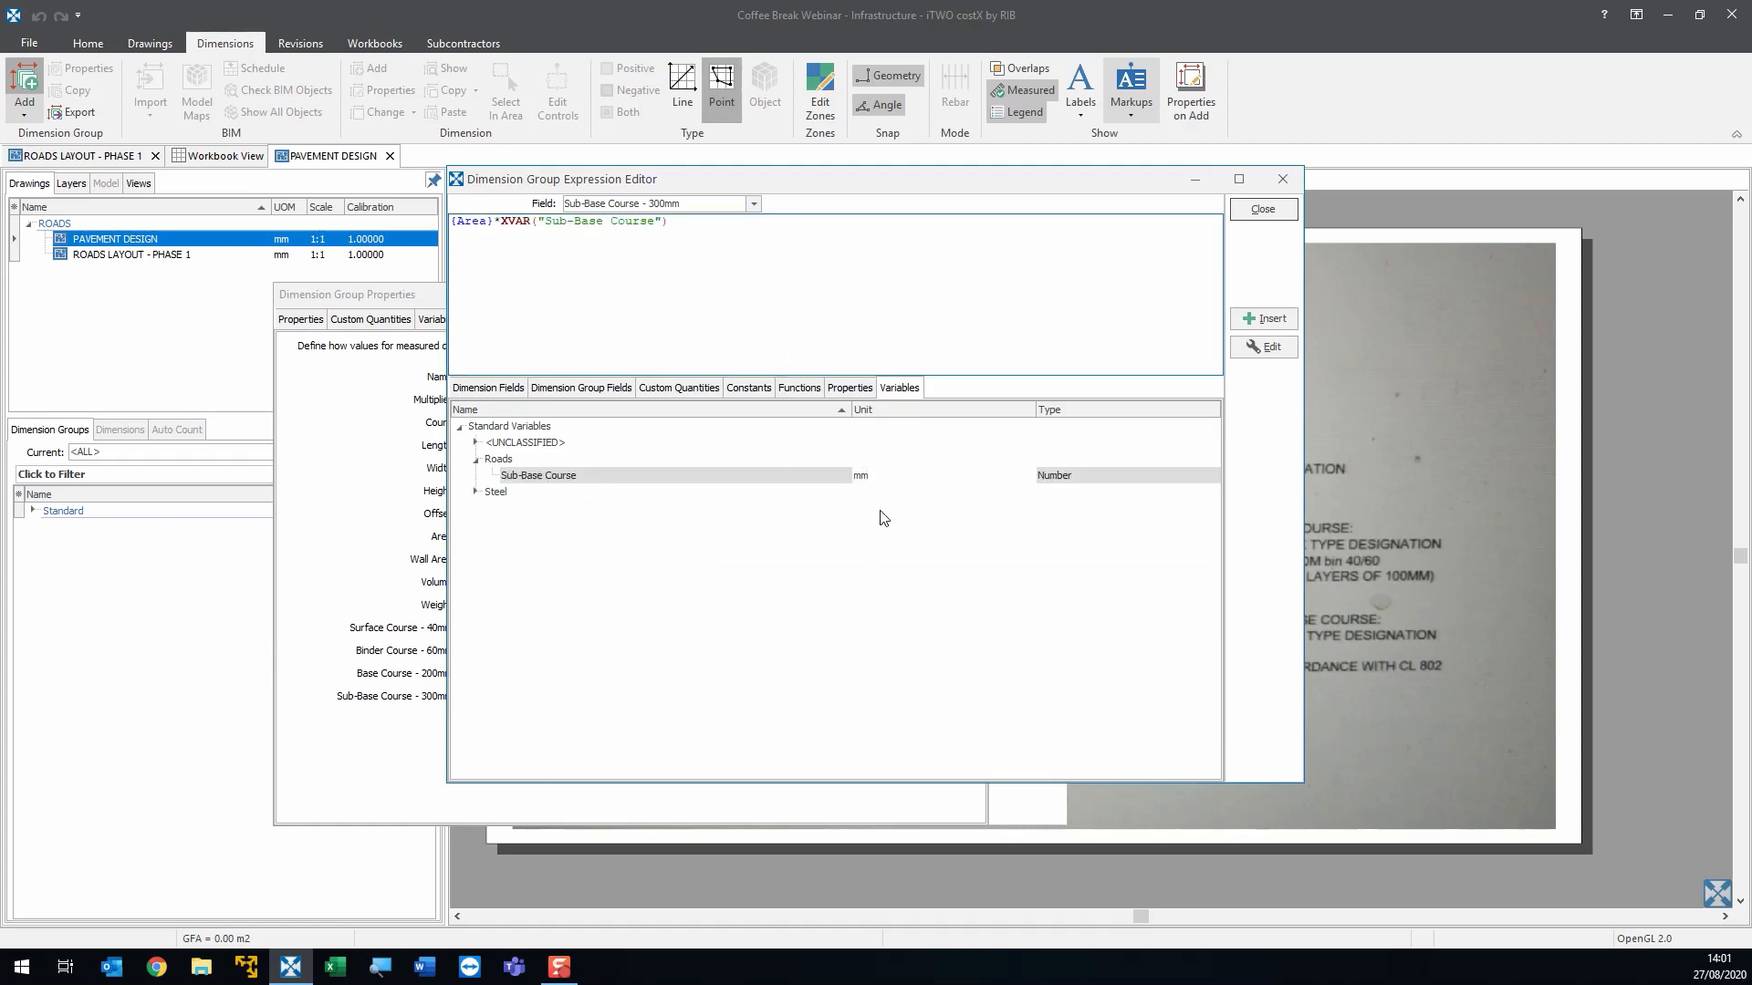
click(1259, 214)
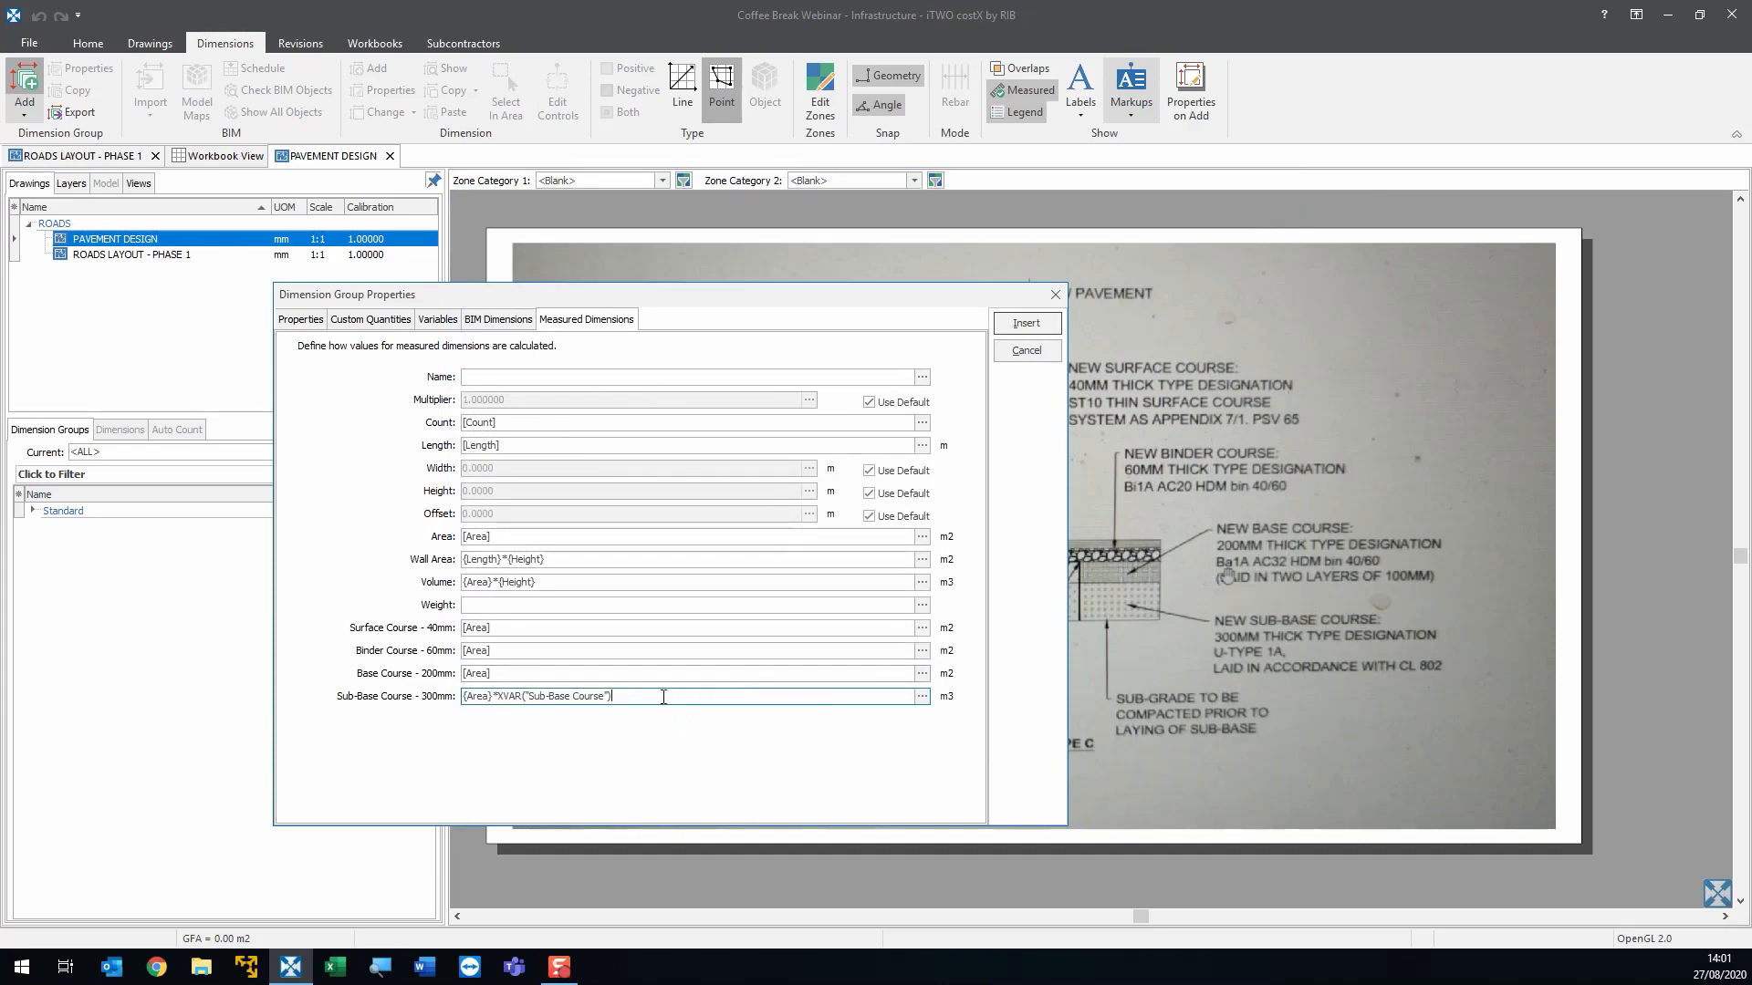
- Set the default value of the Sub-Base Course variable to 300 mm and recheck the sub-base expression in the measured dimension definitions
click(437, 320)
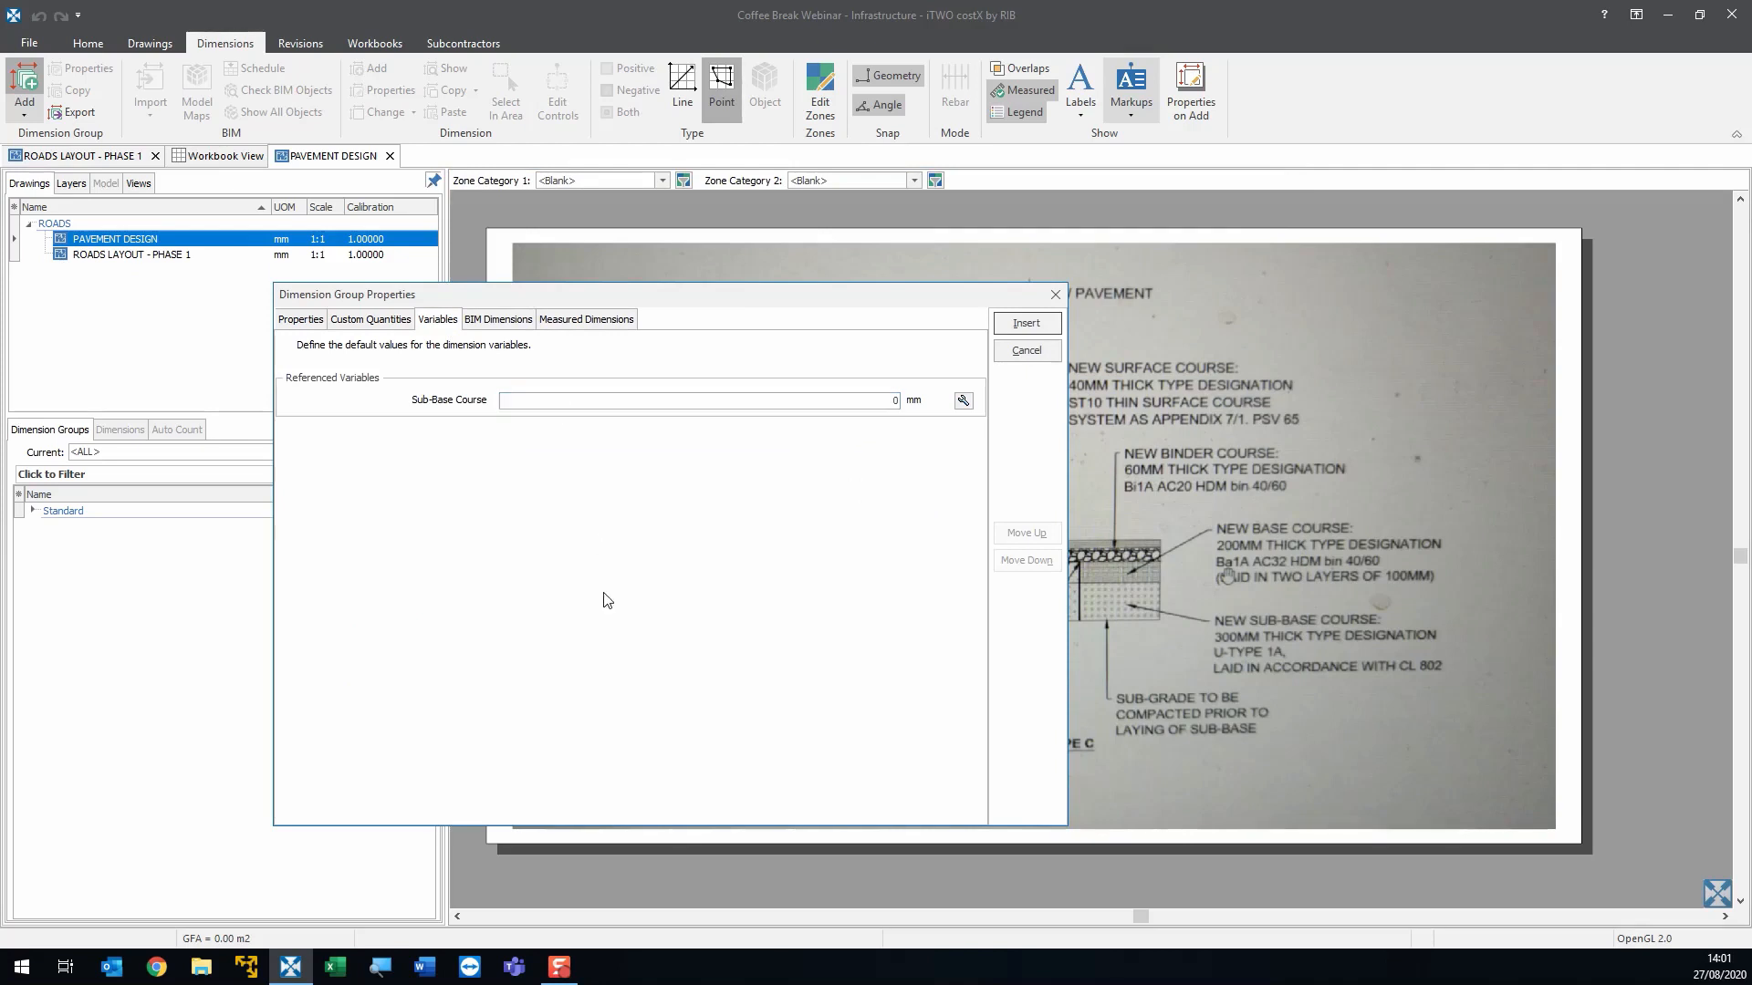
click(862, 400)
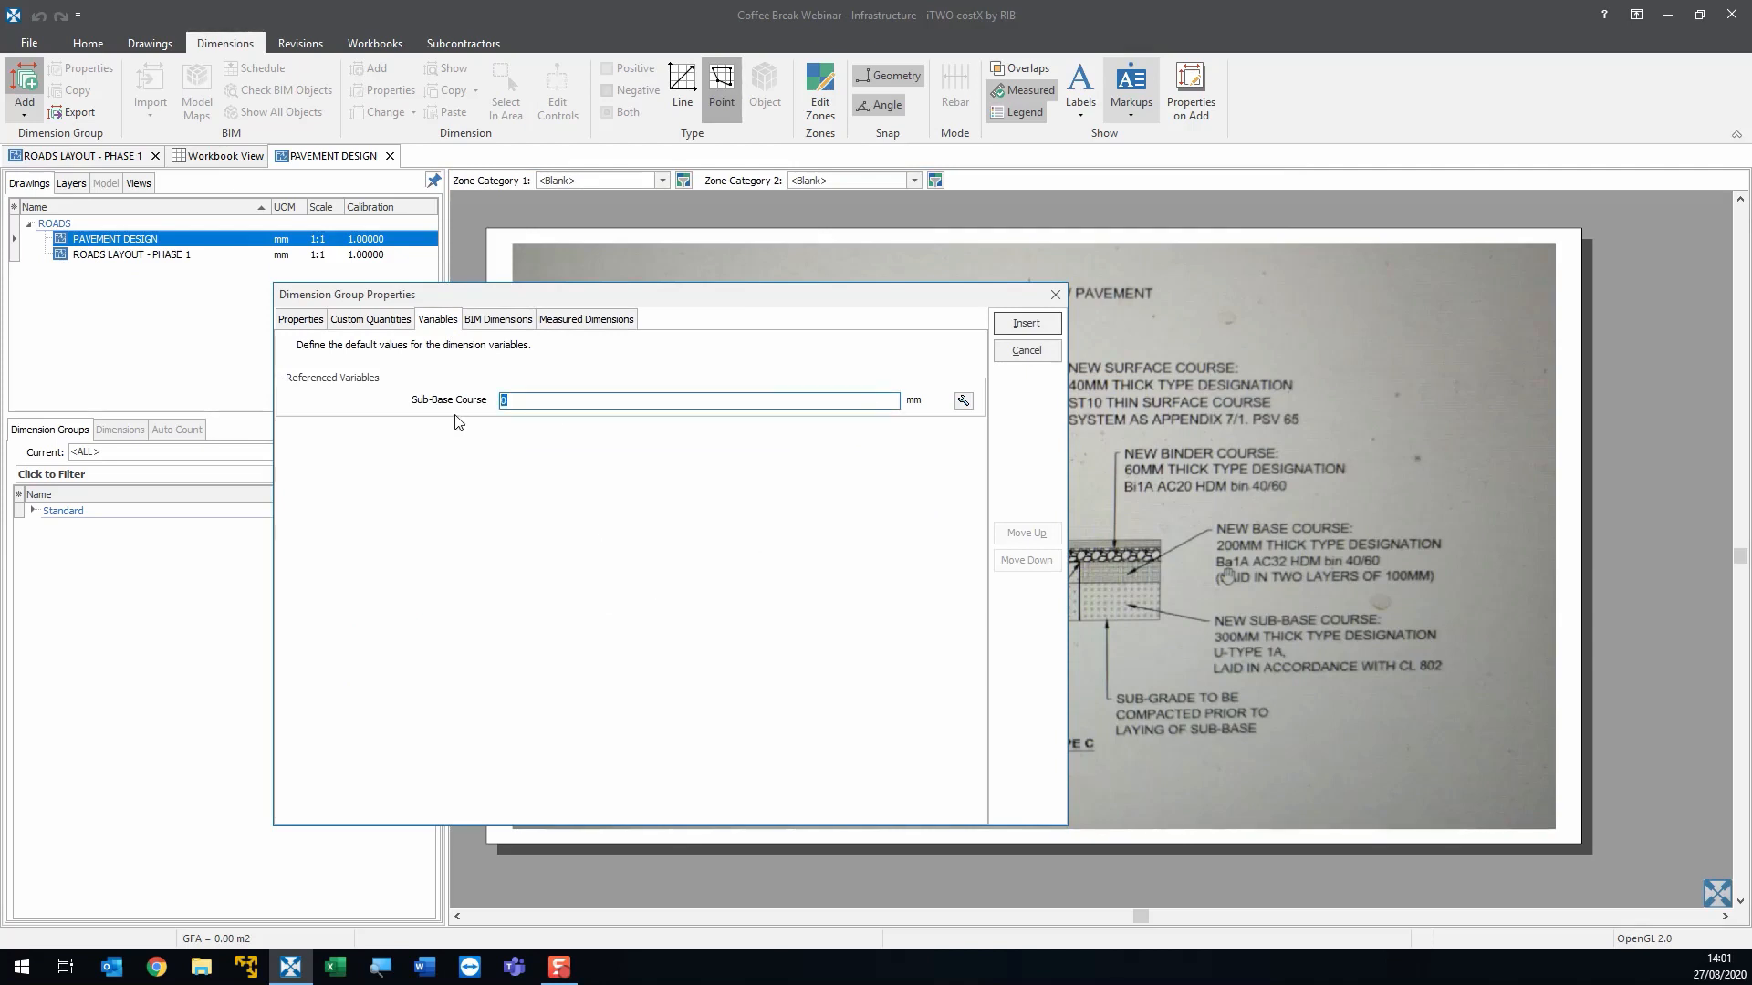
text(300)
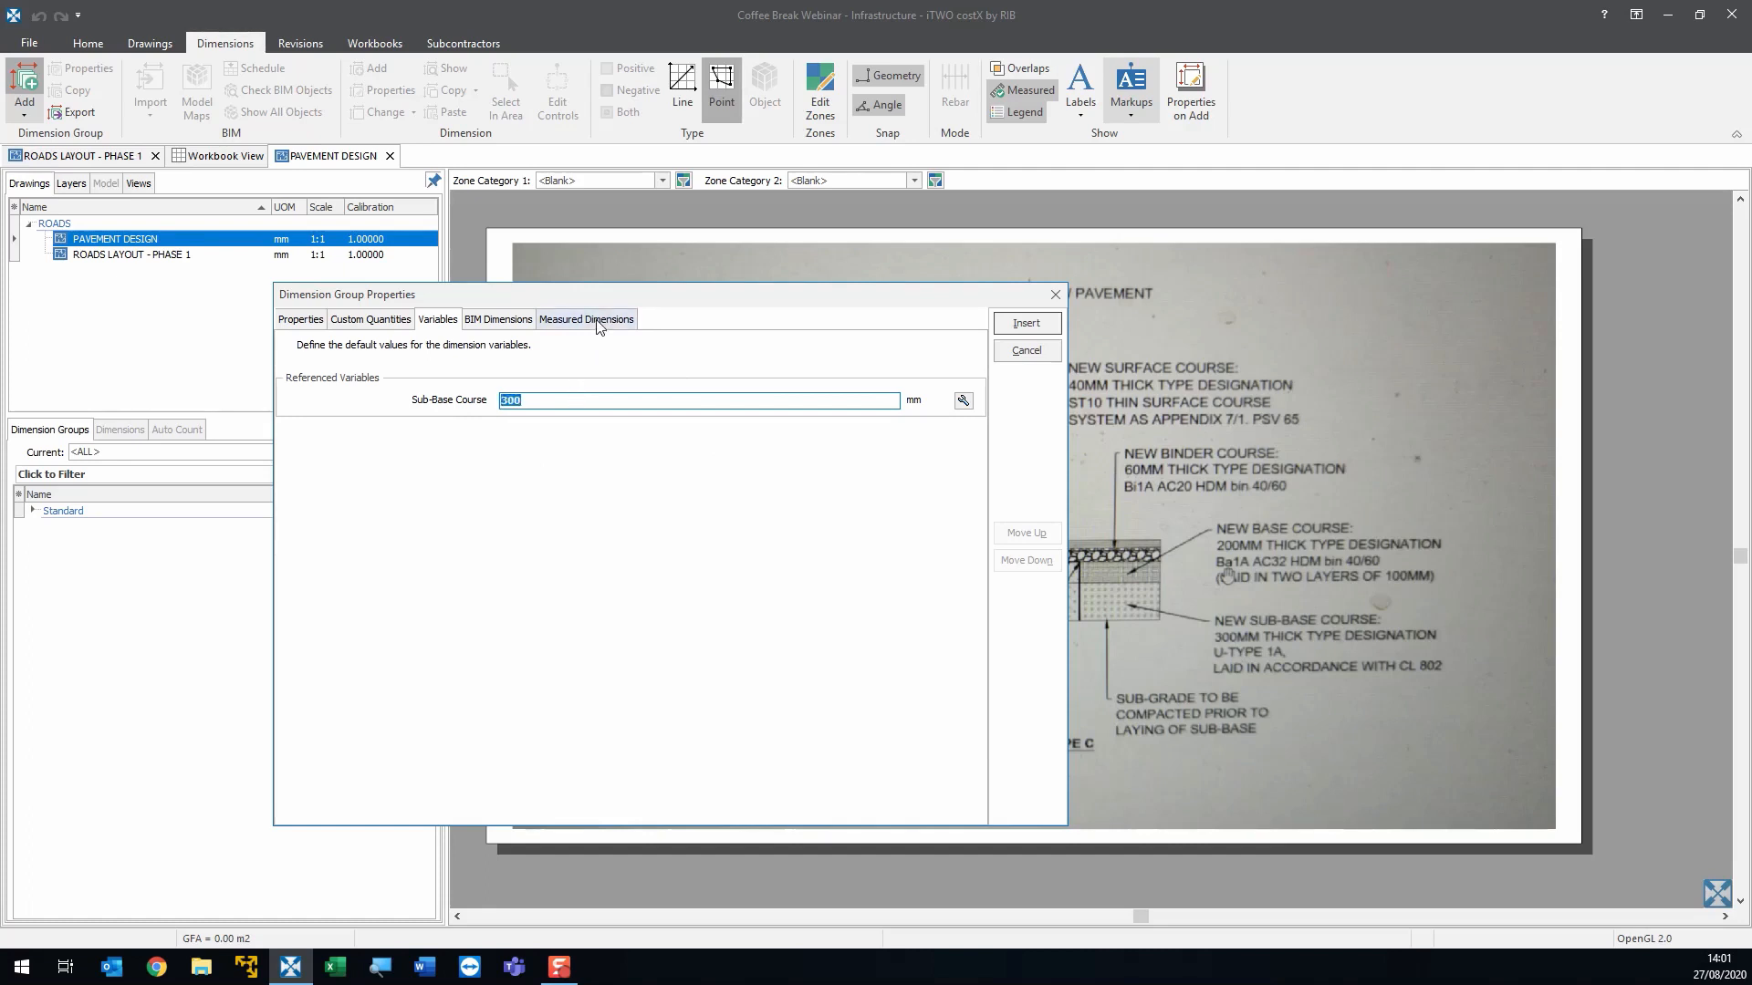
click(598, 322)
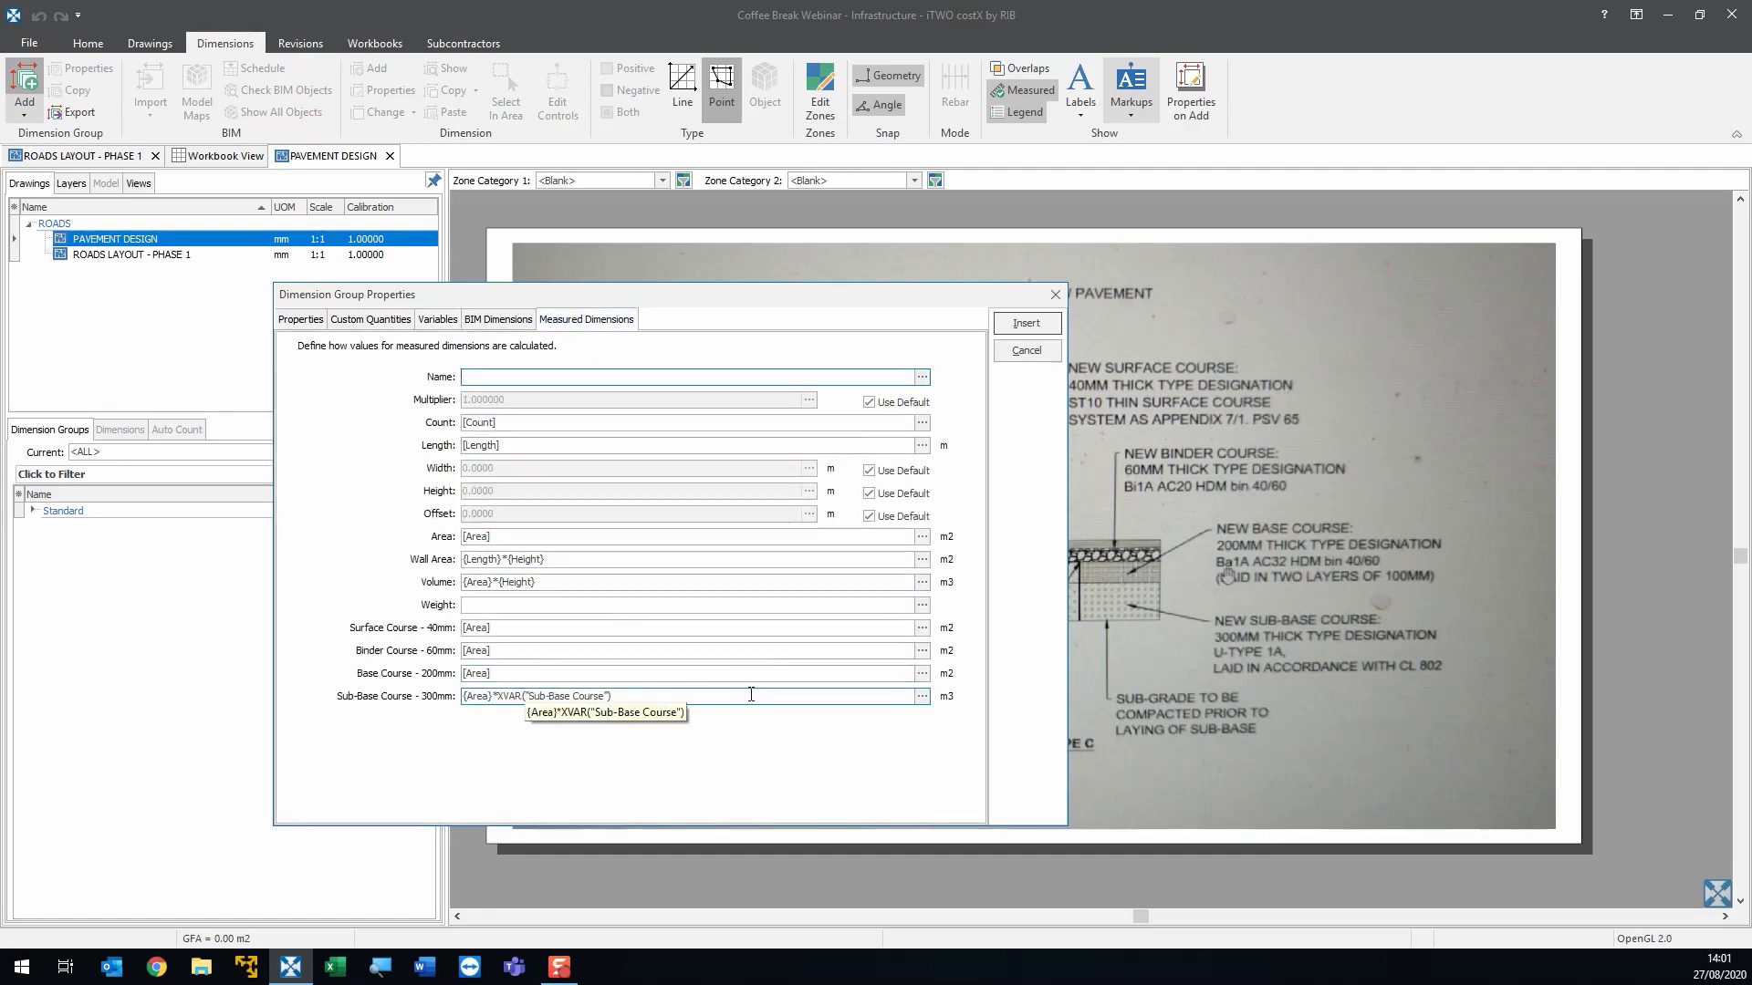
click(725, 697)
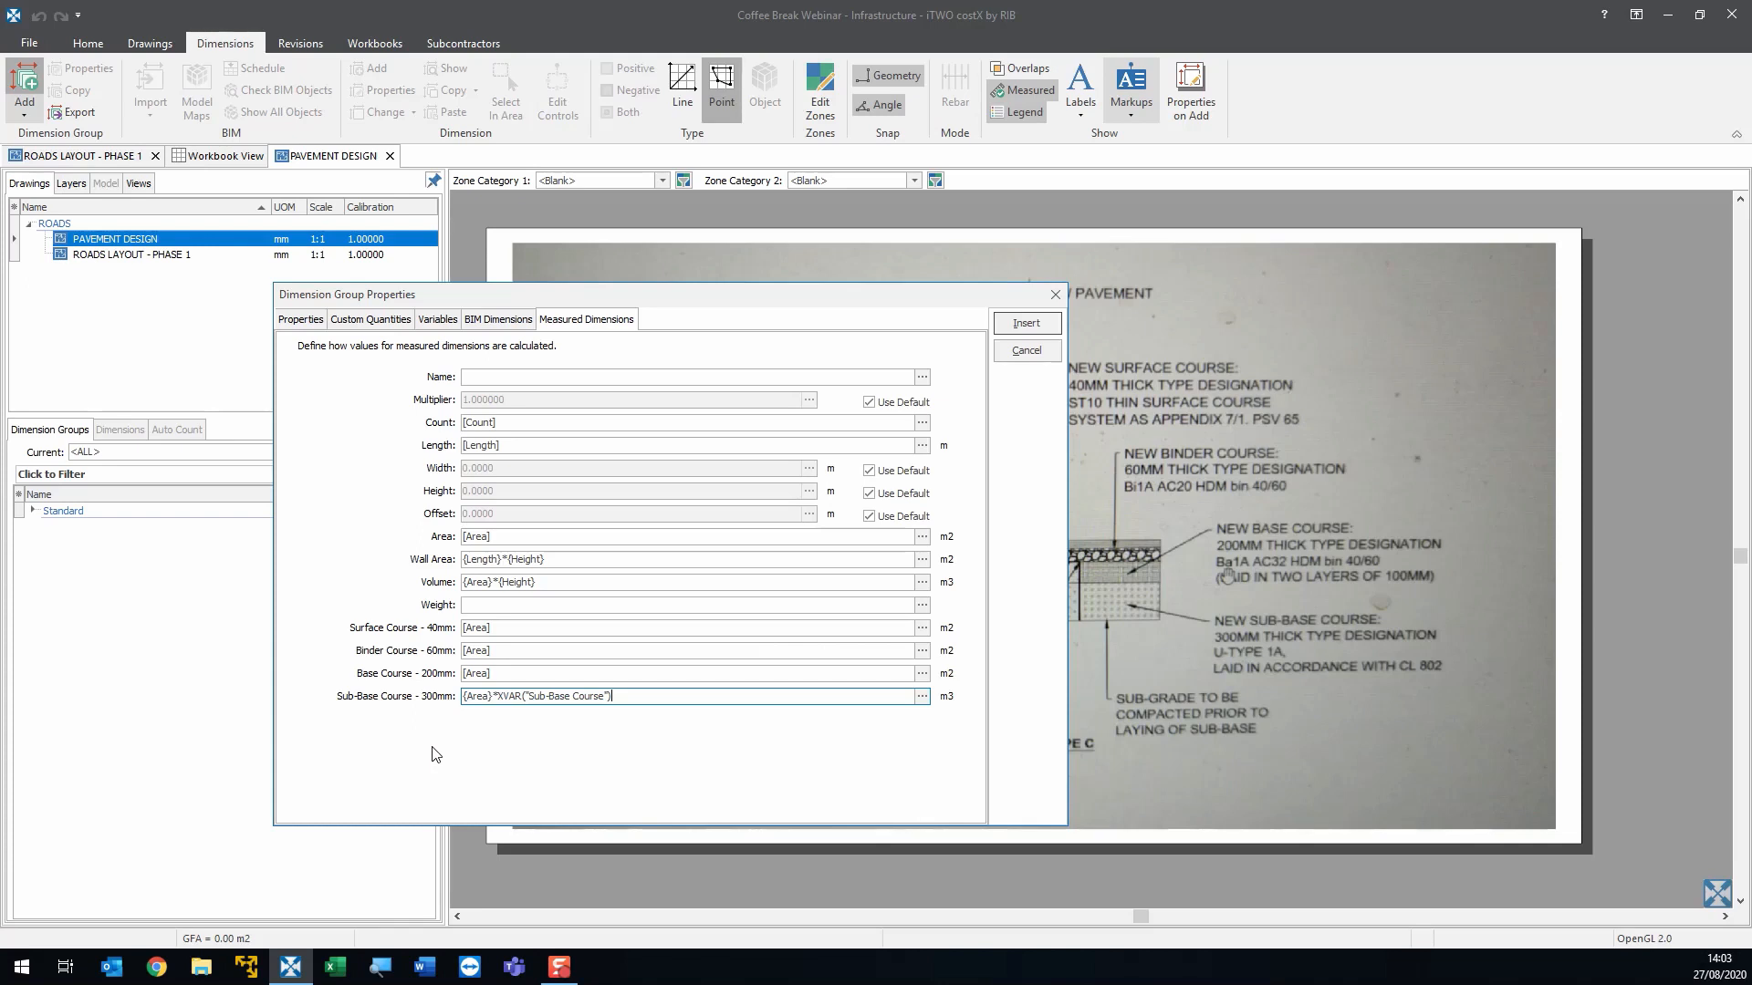
- Insert the Road 1 dimension group, make it current, and open the ROADS LAYOUT - PHASE 1 drawing
click(1040, 330)
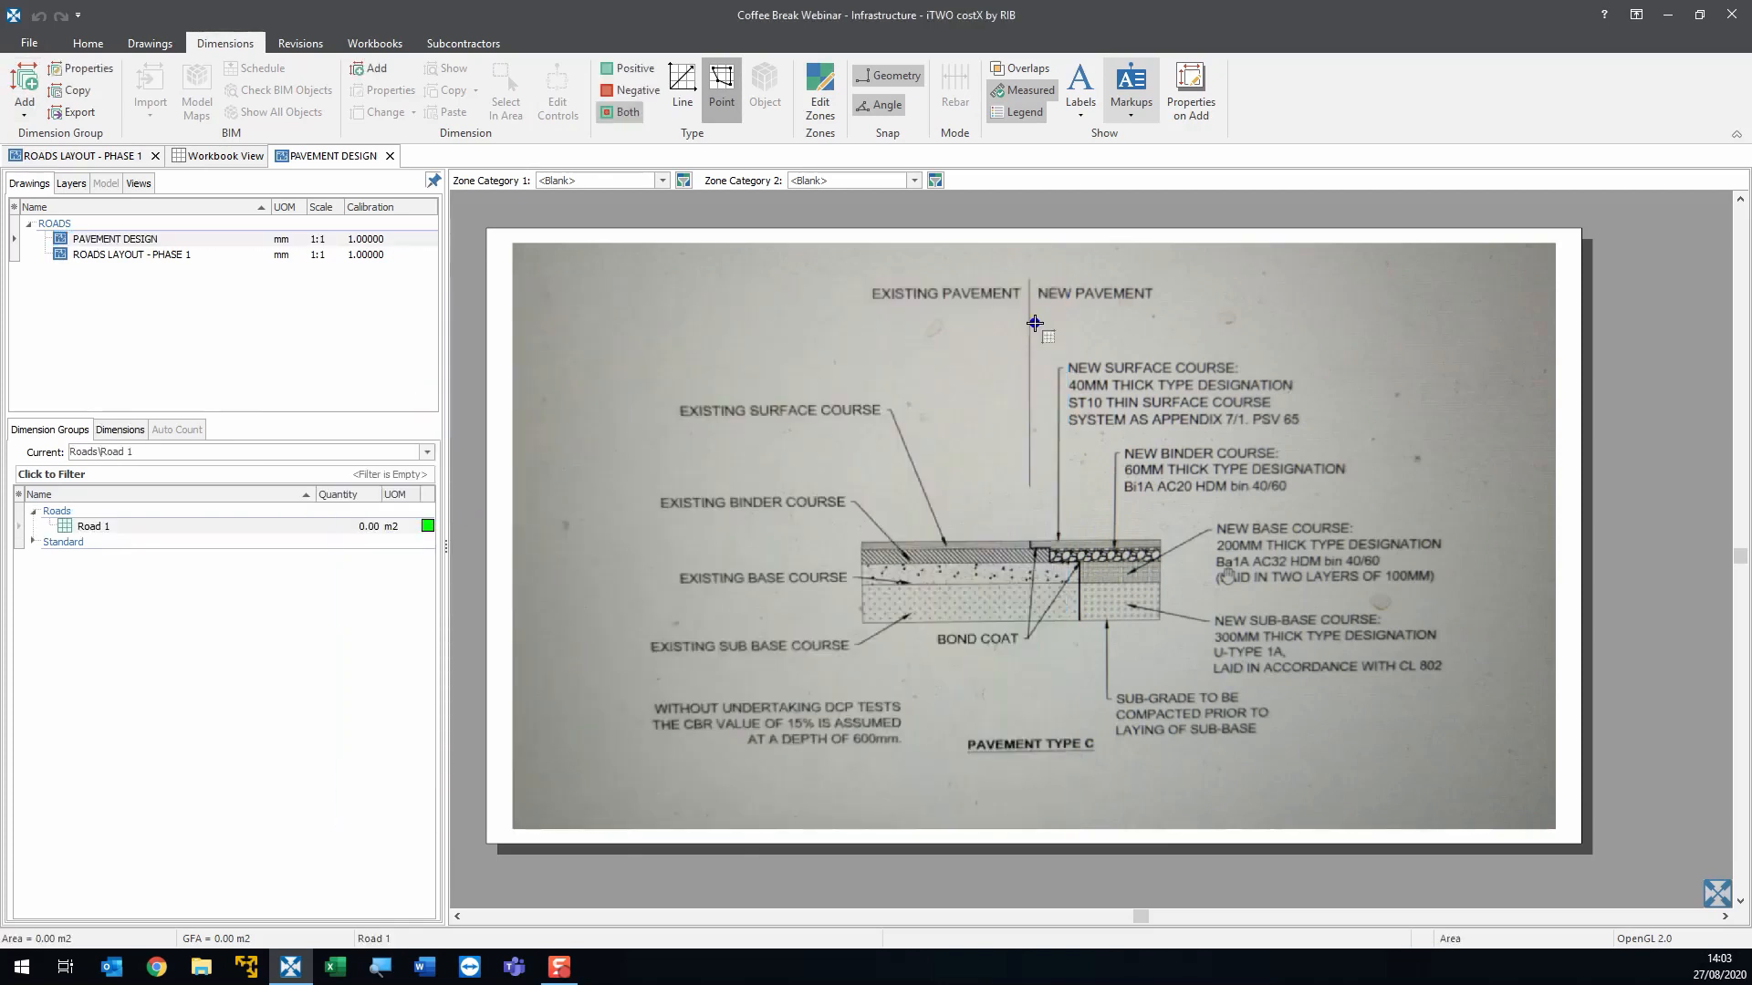
click(172, 528)
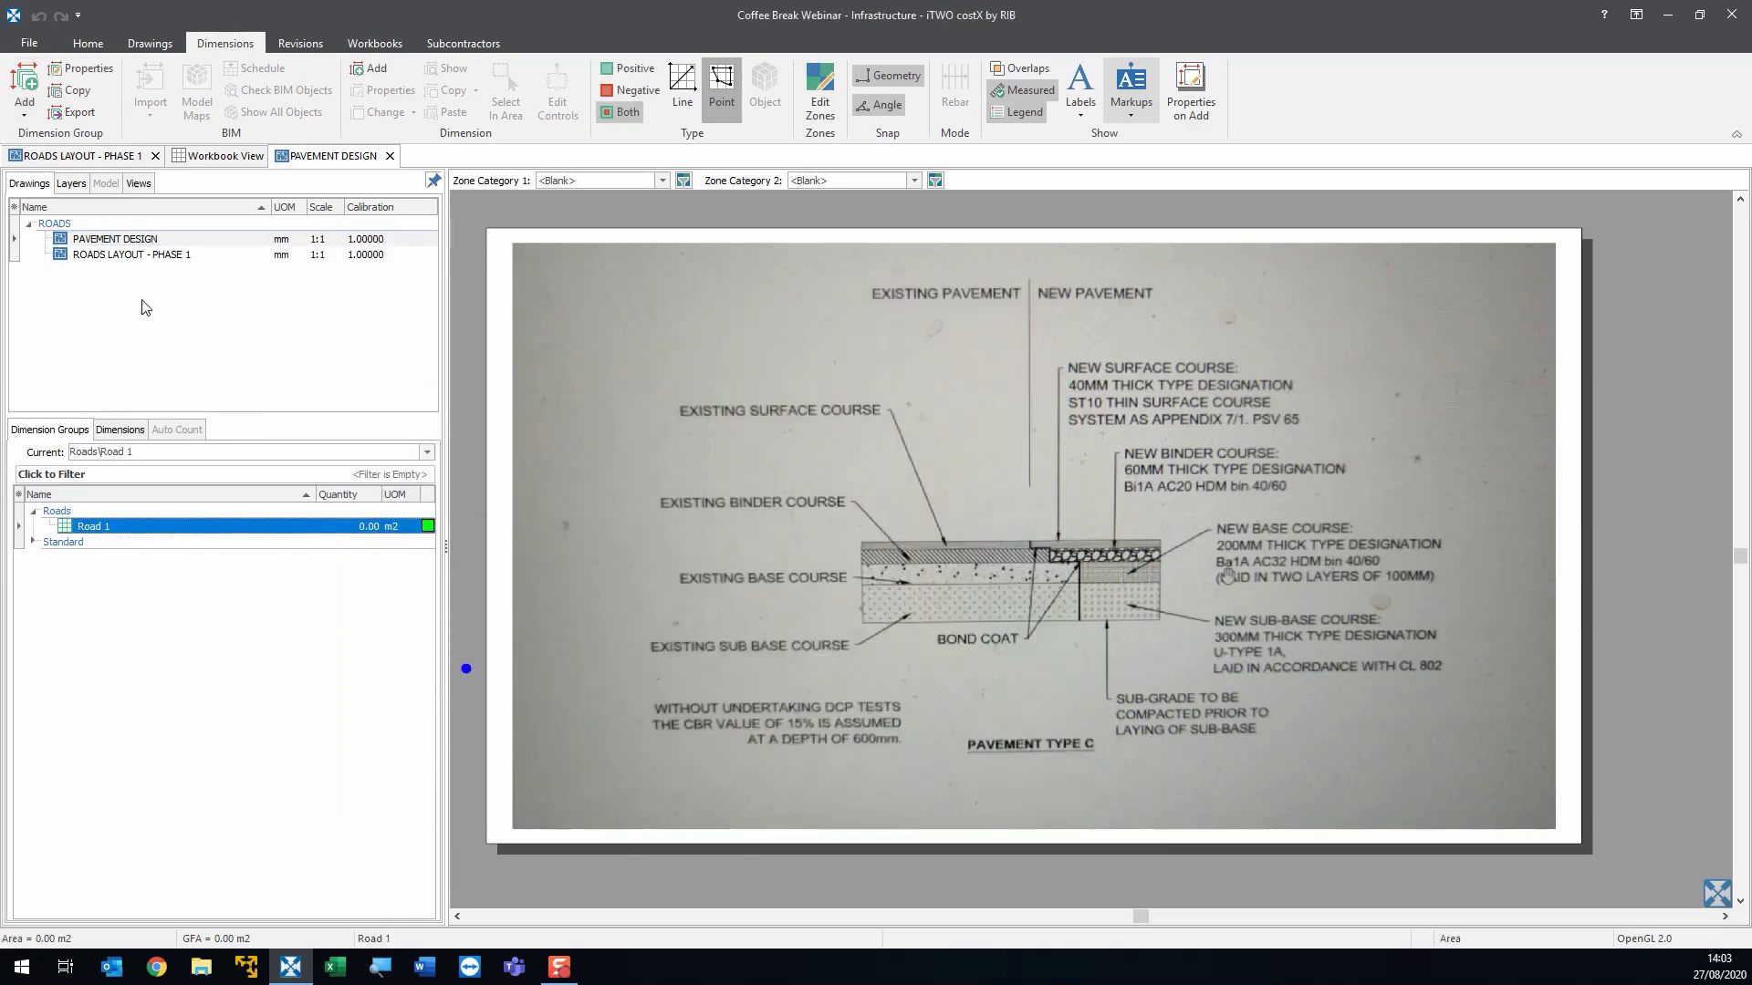
click(132, 256)
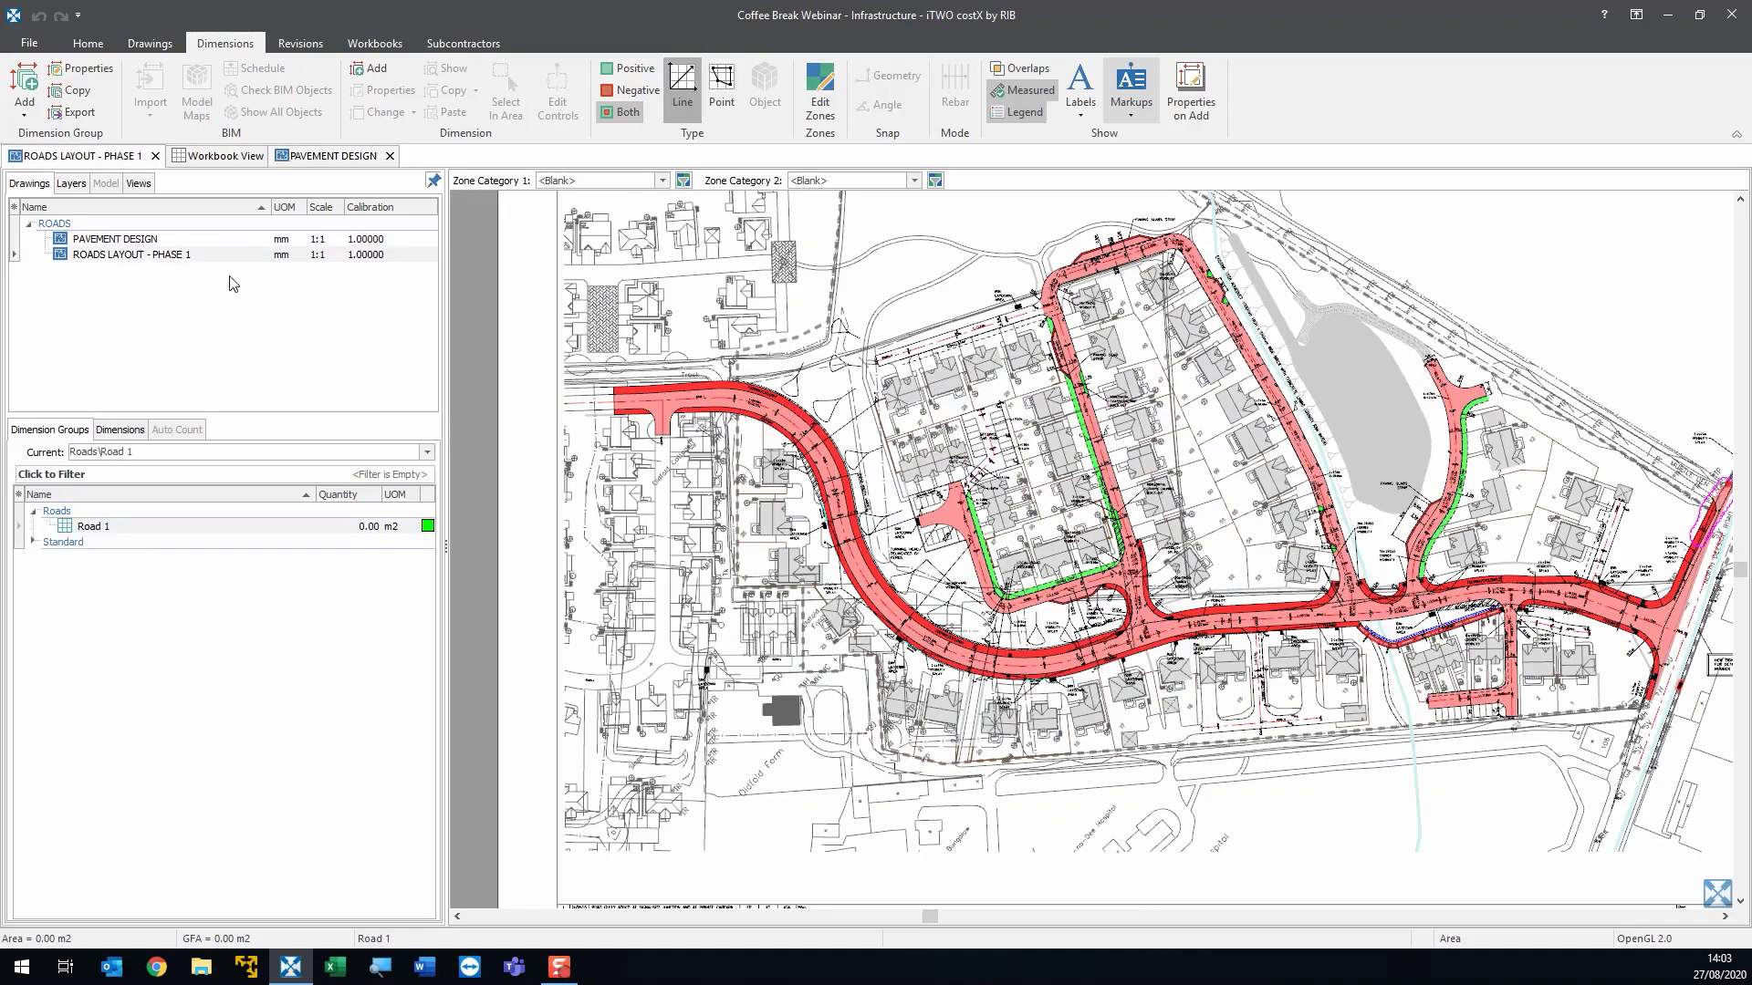
scroll(938, 563, up, 2)
scroll(894, 573, down, 1)
drag(876, 571, 944, 601)
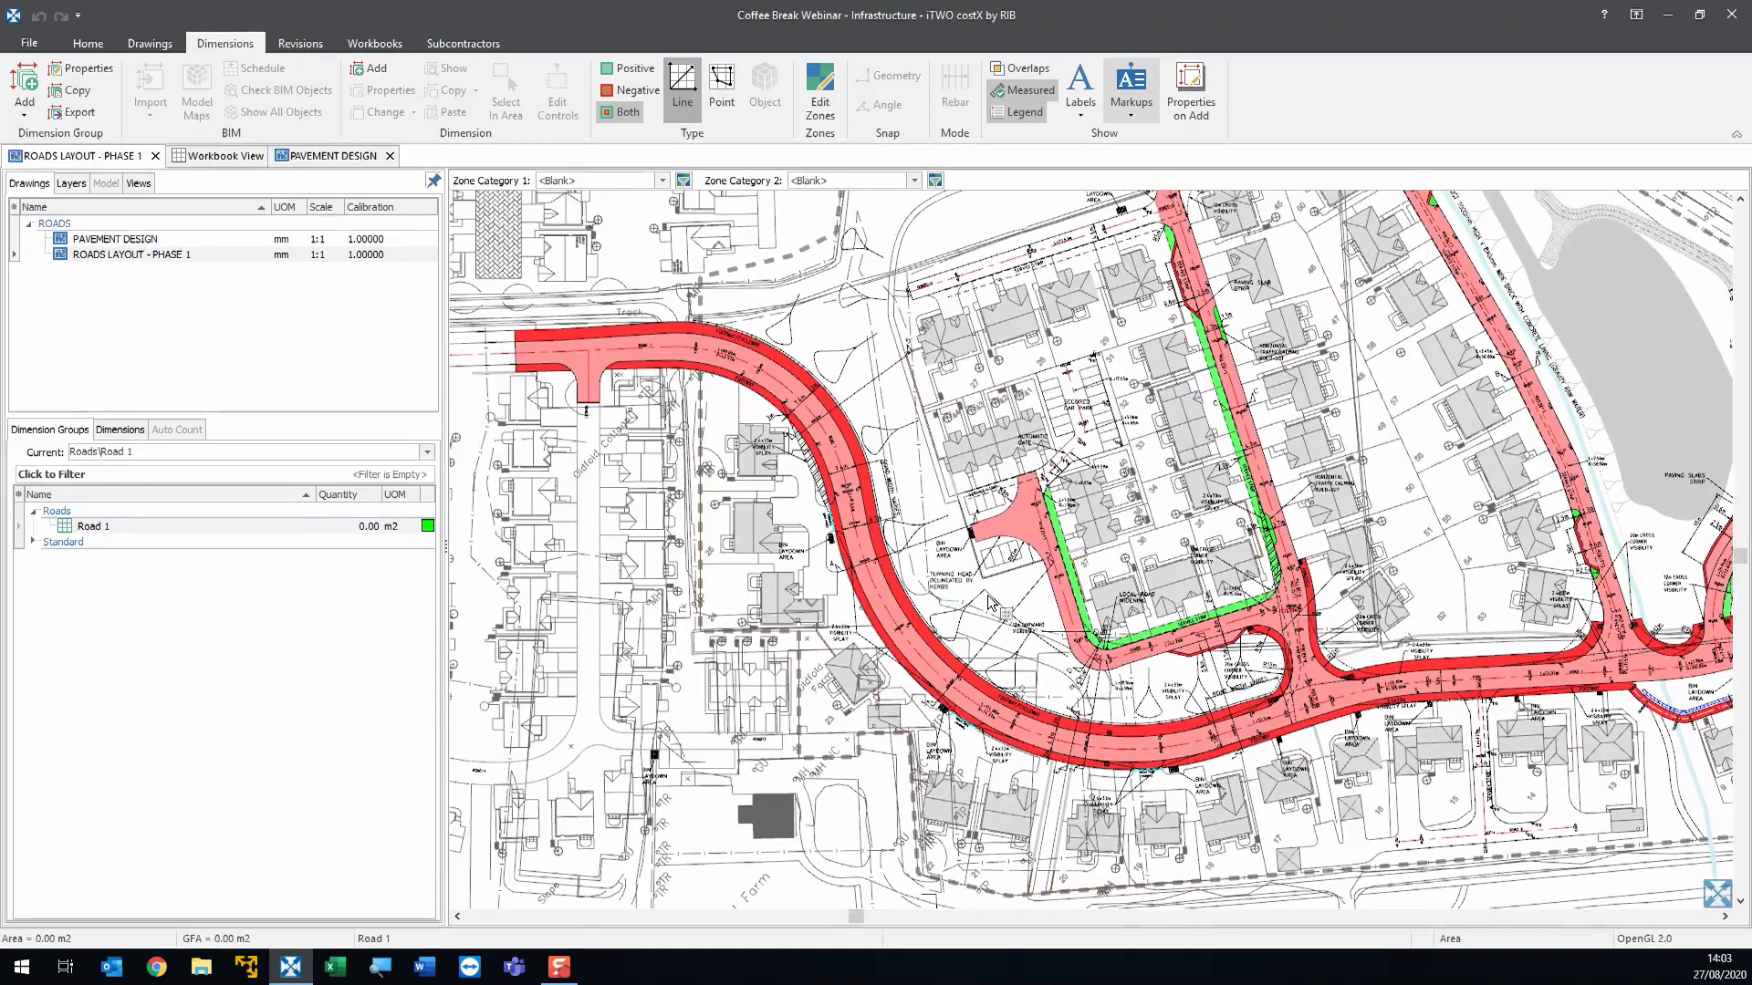
scroll(934, 554, up, 1)
scroll(923, 554, down, 1)
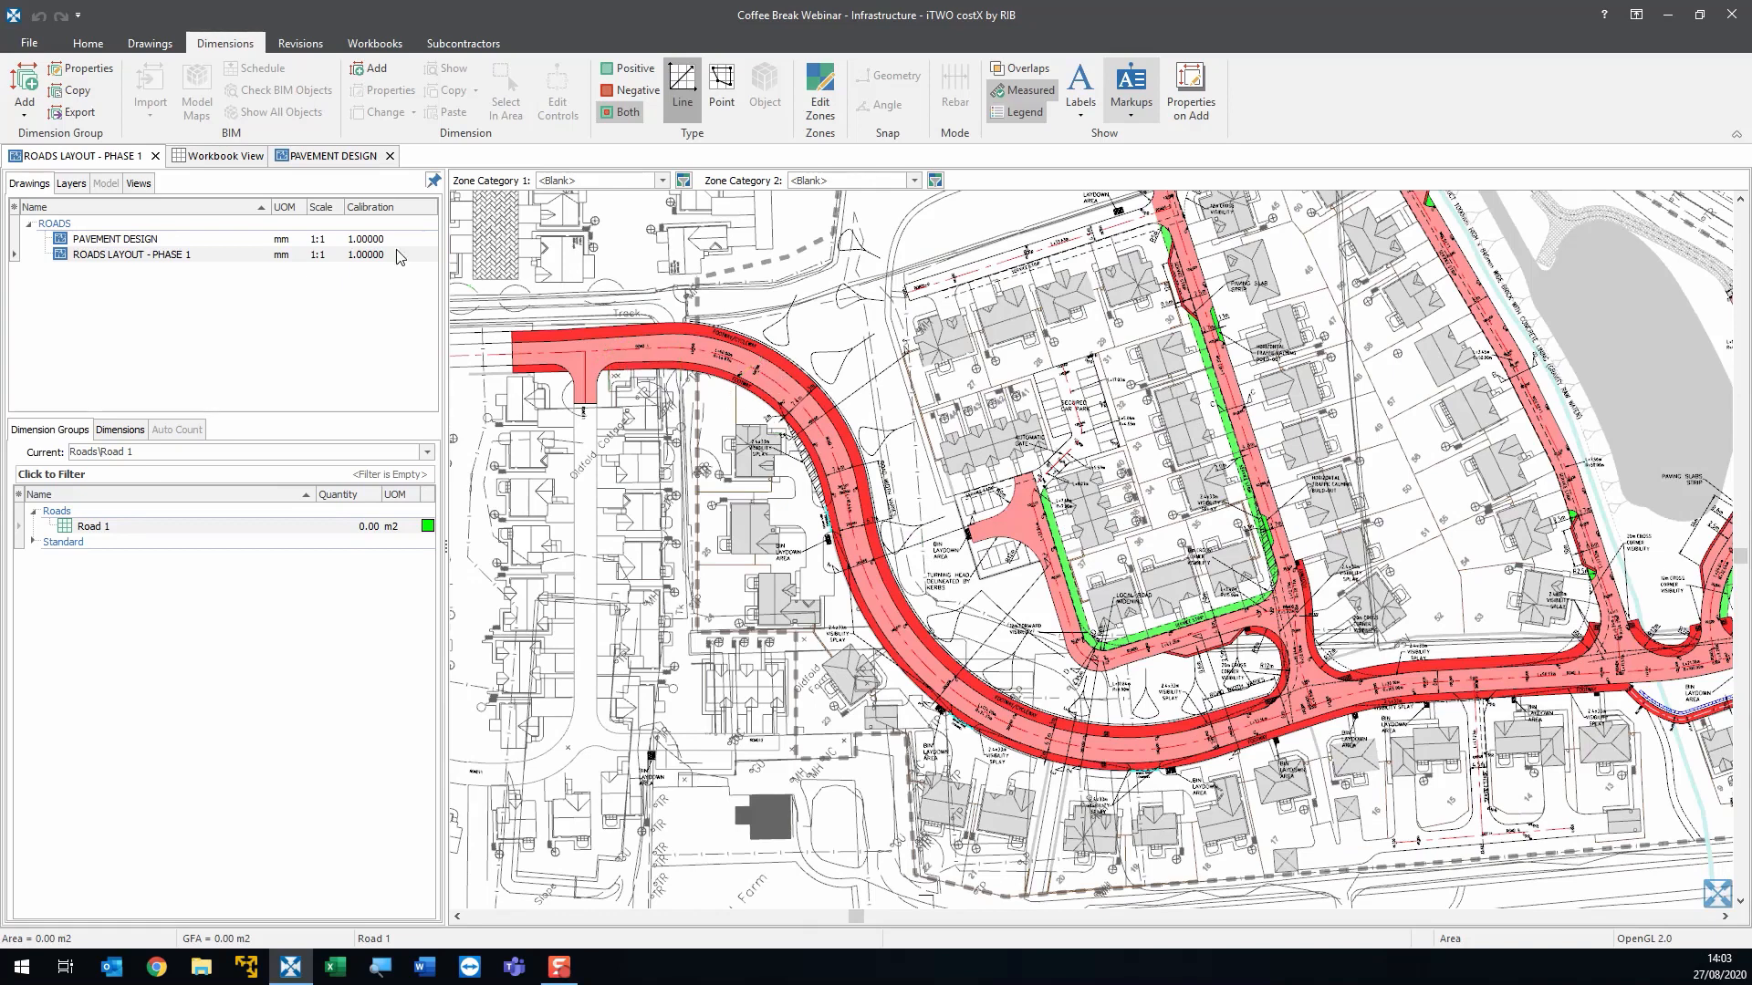
- Hide the ROAD-HATCH, FOOTWAY-HATCH, L096 CWAY_CHAN_PAD and L014 HA_ANN_IPLINES layers by picking their linework around Road 1
click(71, 183)
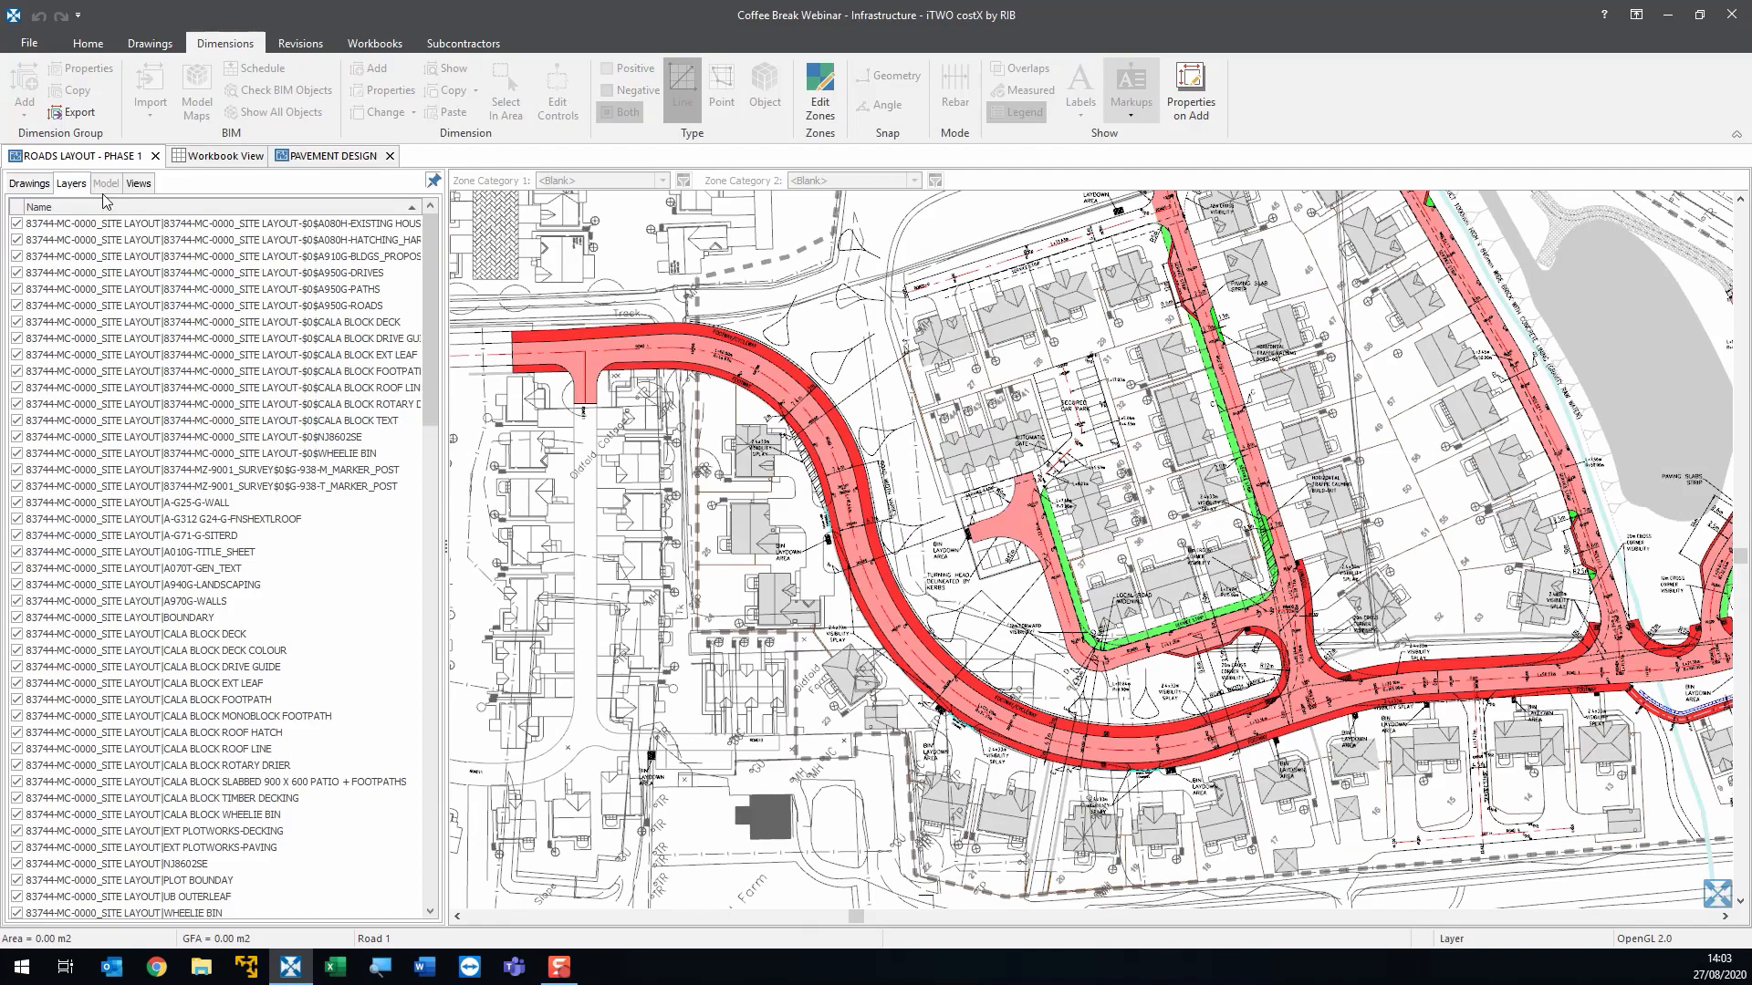
scroll(292, 352, down, 4)
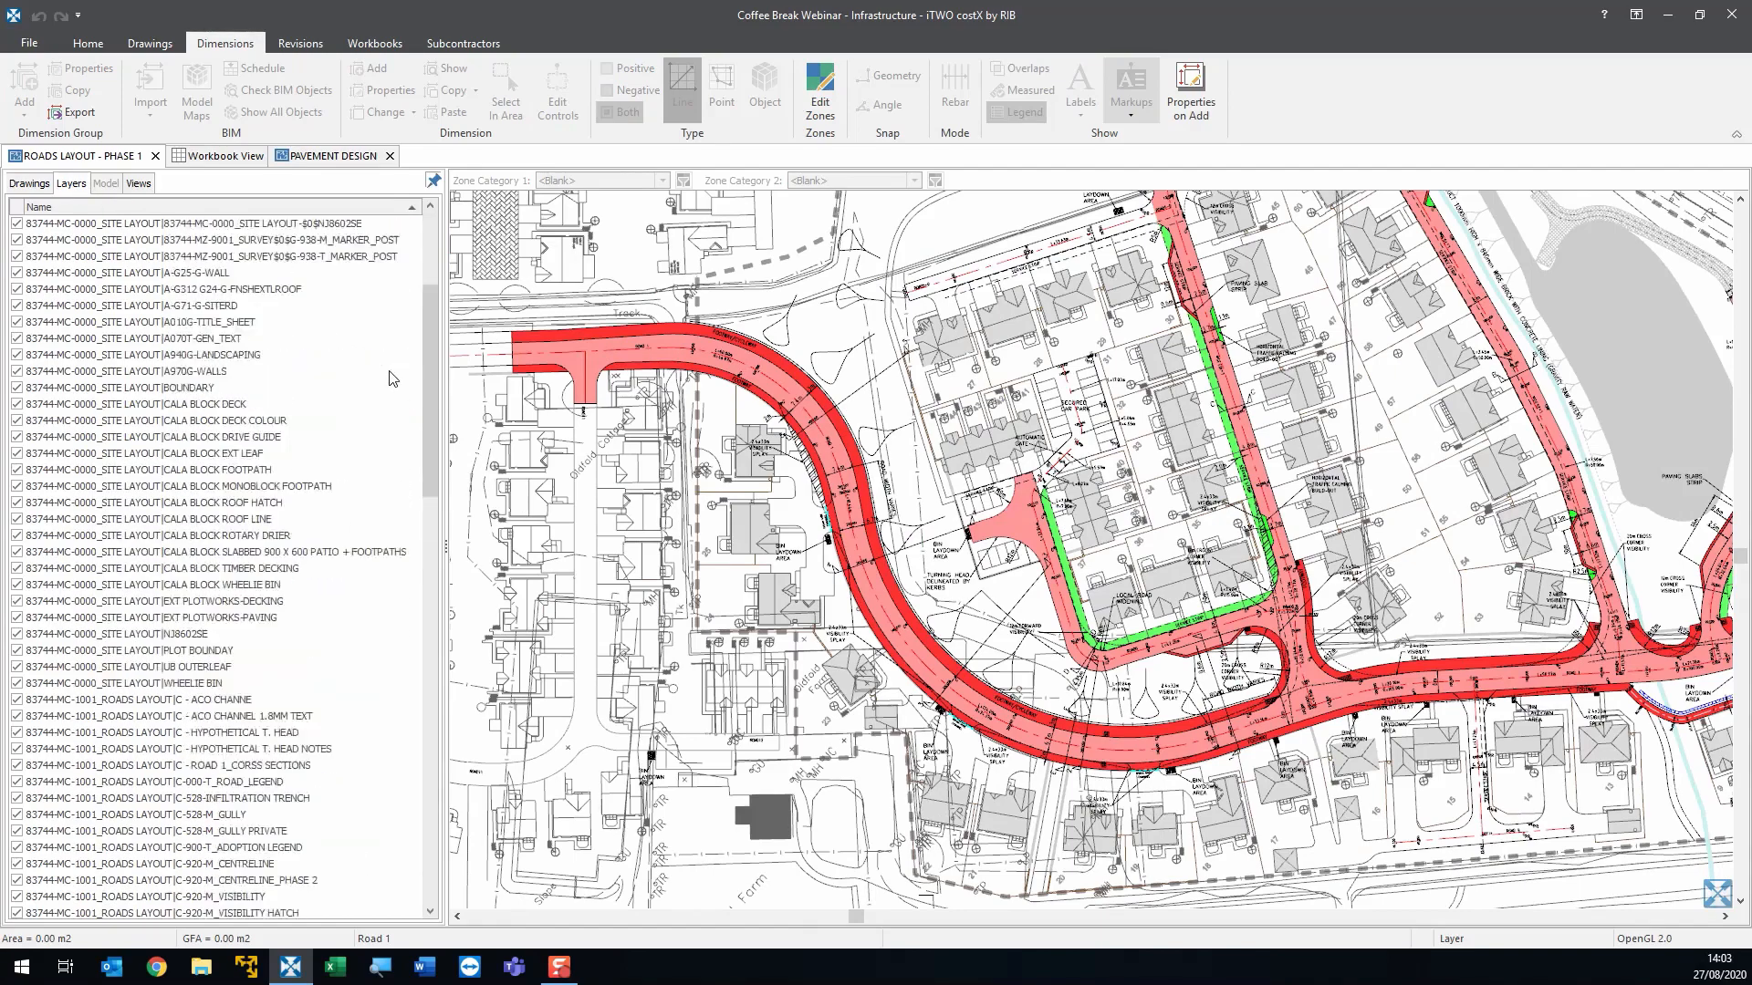
scroll(393, 379, up, 4)
scroll(845, 429, up, 6)
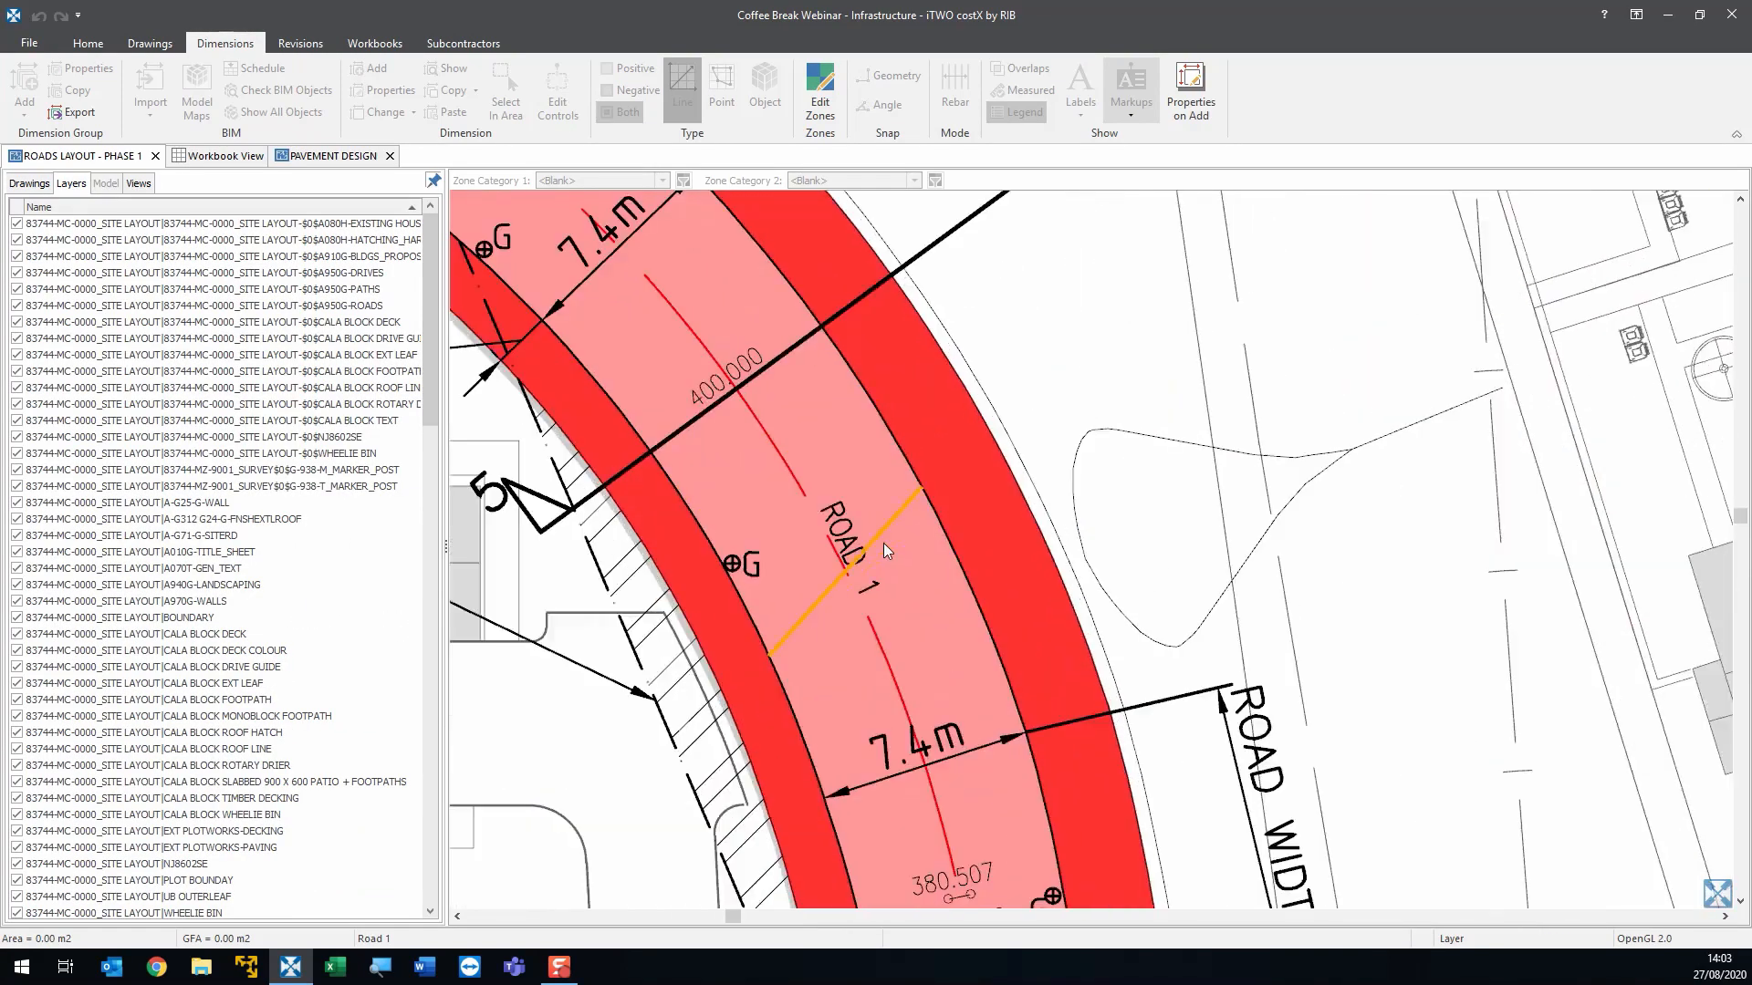
scroll(883, 544, up, 3)
scroll(995, 484, up, 3)
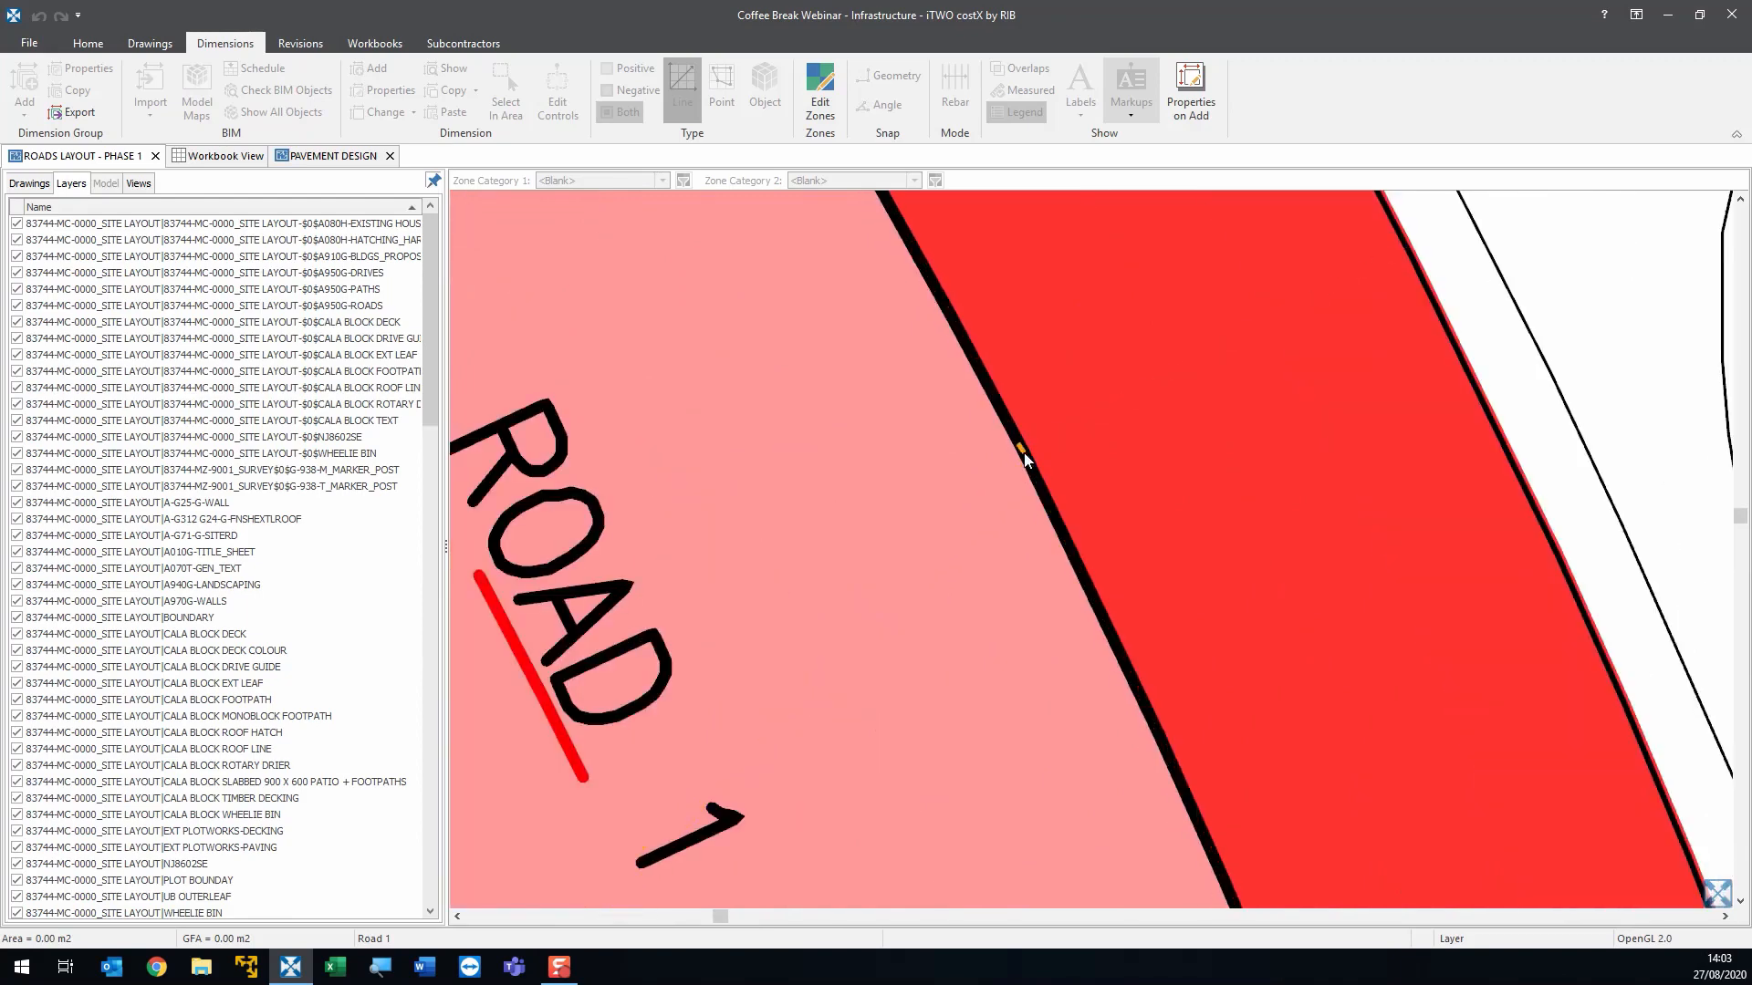
double_click(1028, 462)
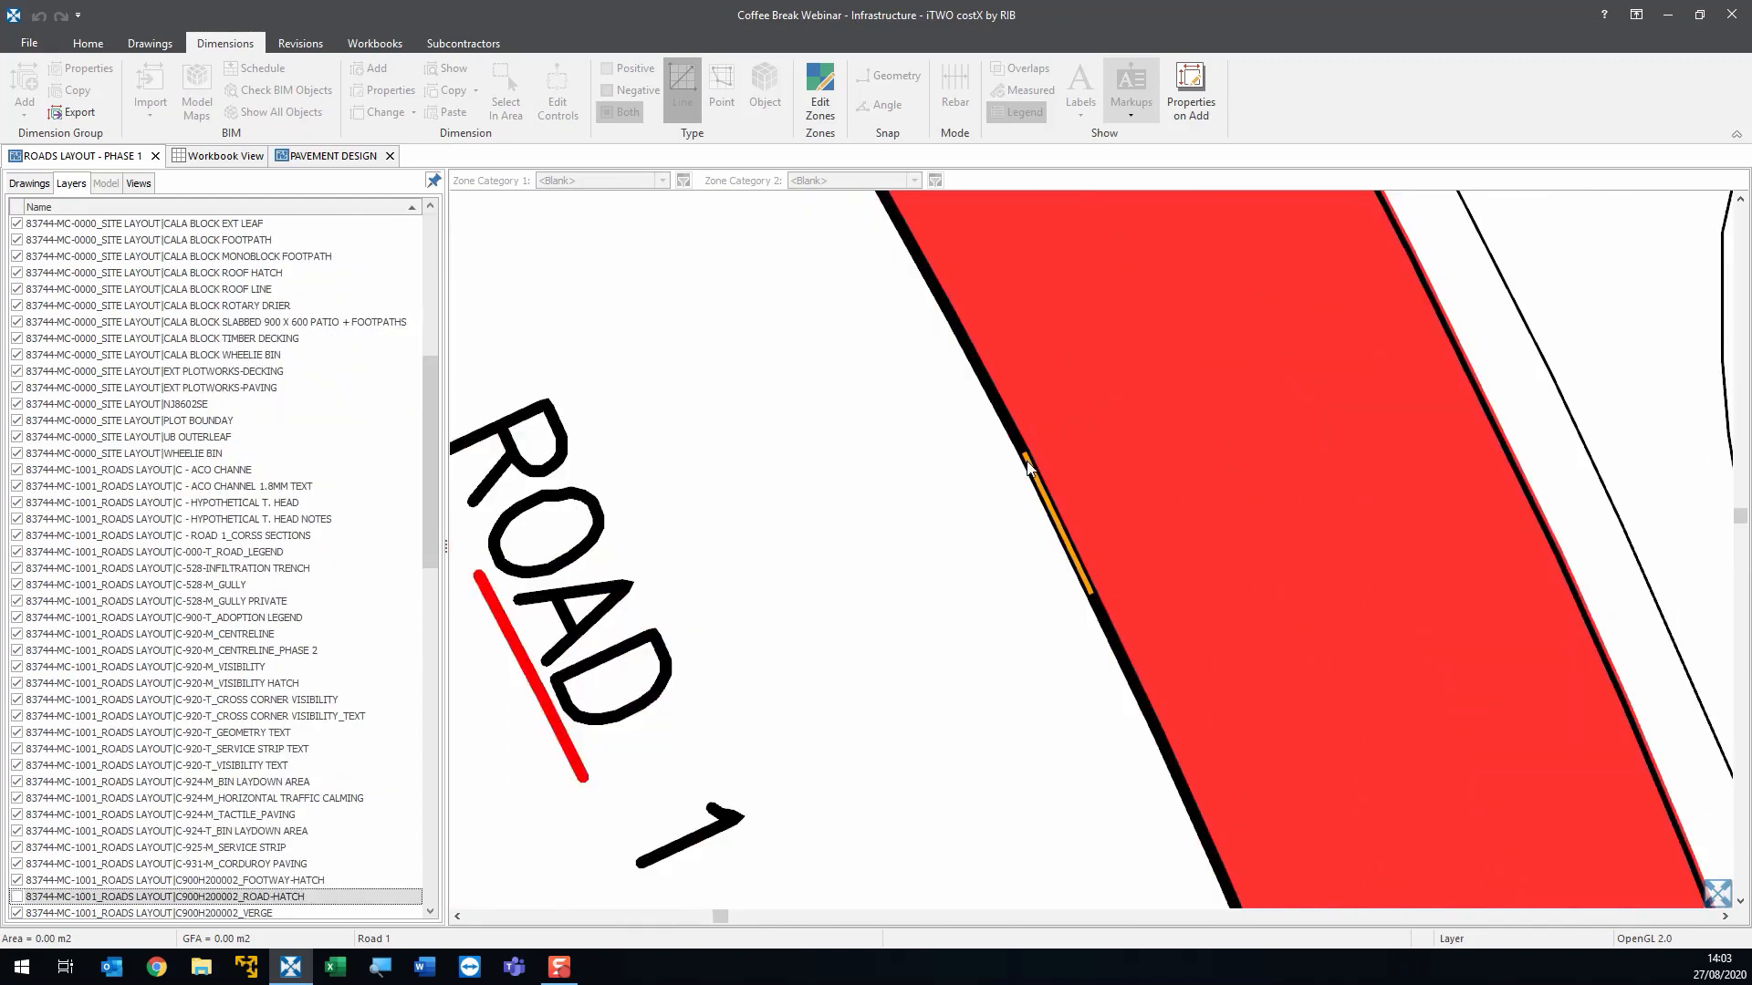
double_click(1028, 465)
double_click(1029, 467)
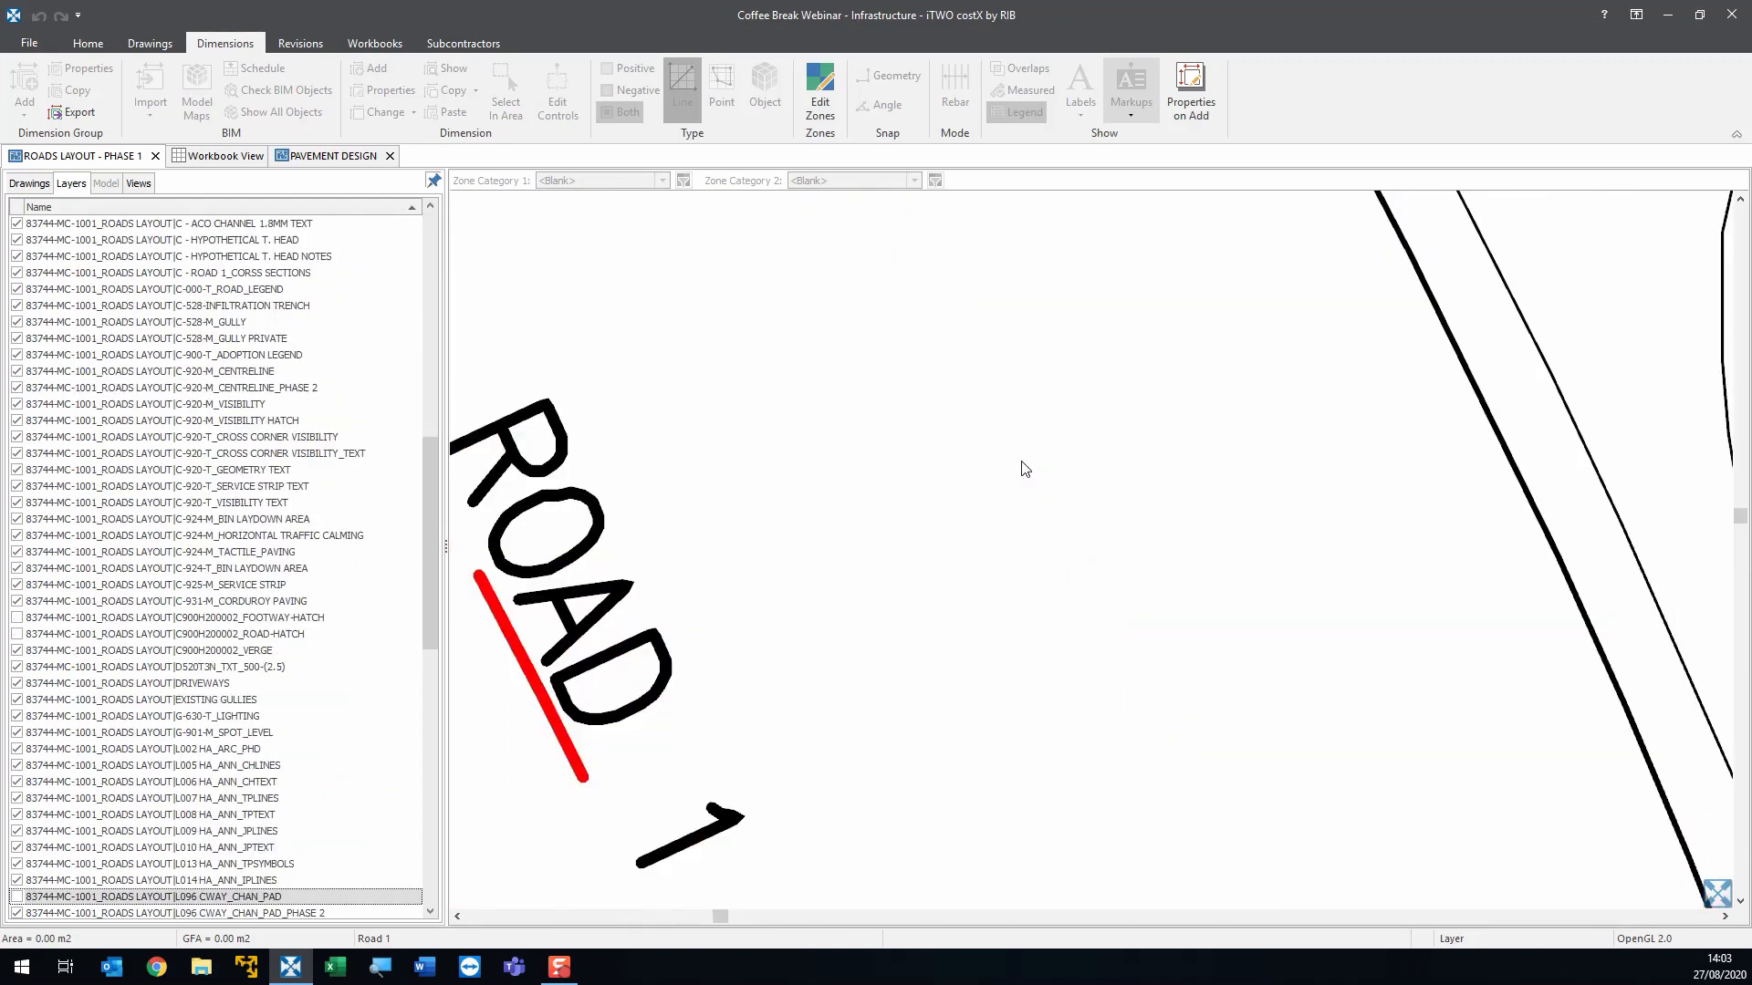
scroll(921, 404, down, 5)
double_click(821, 422)
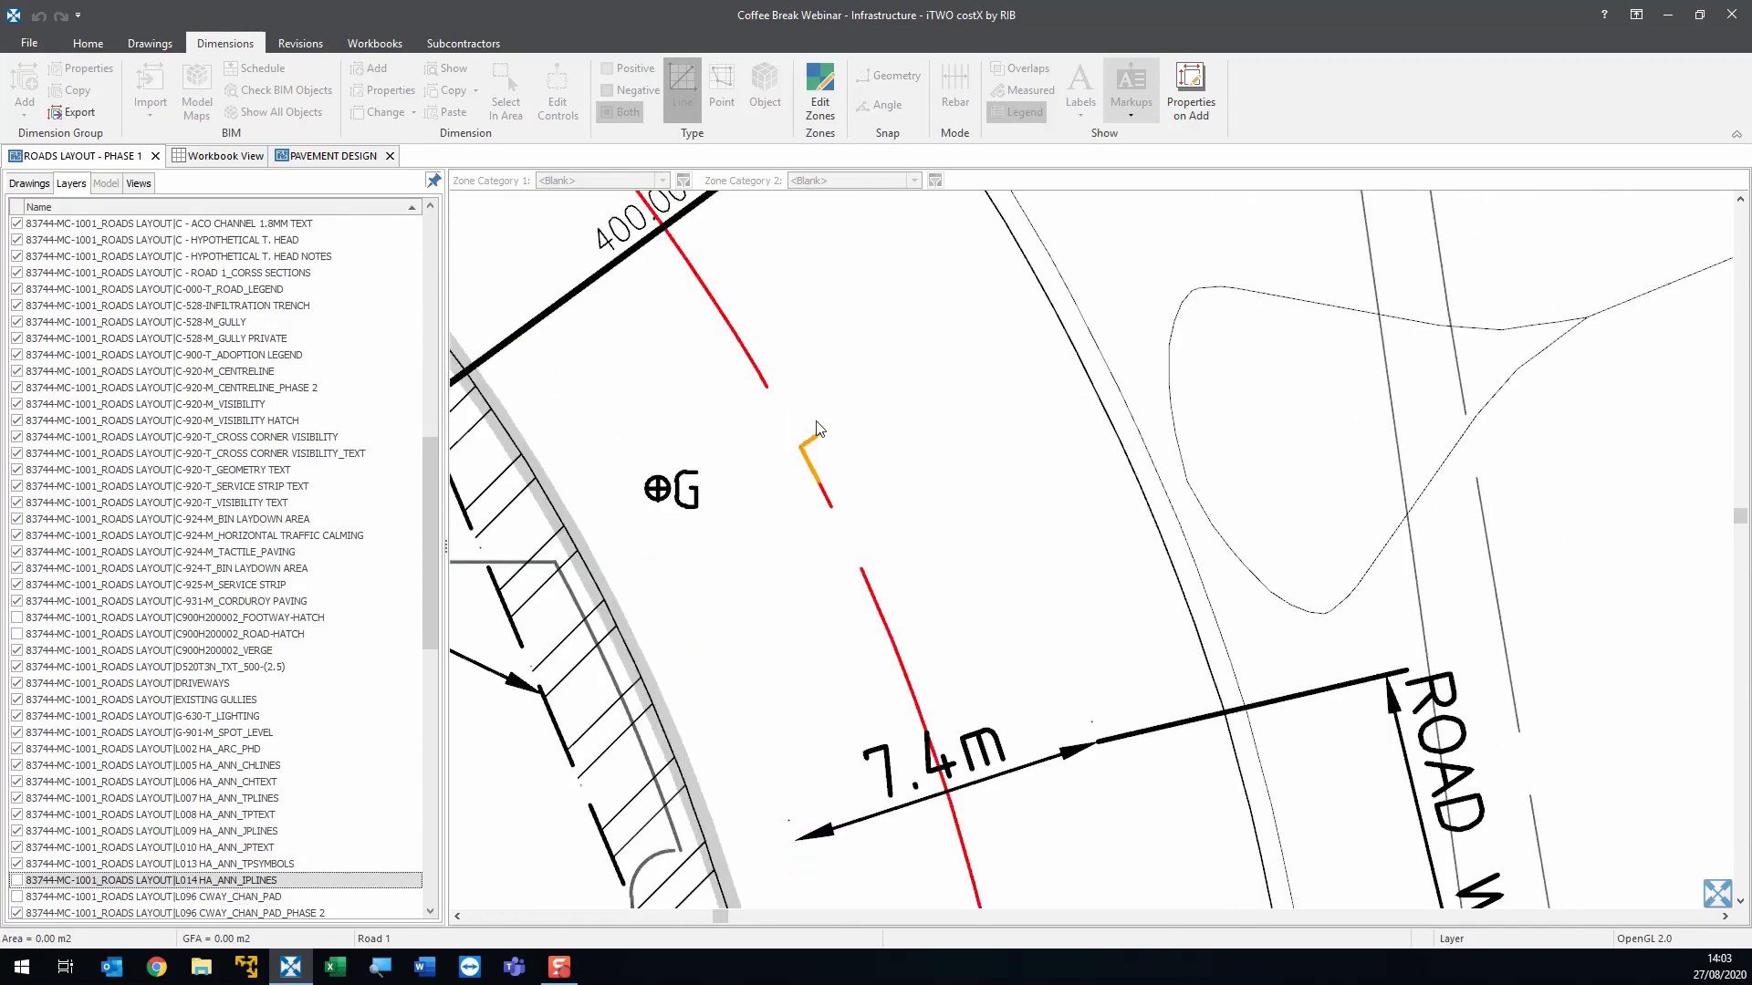
- Invert the layer visibility so only the four hidden road layers are shown
scroll(808, 419, down, 5)
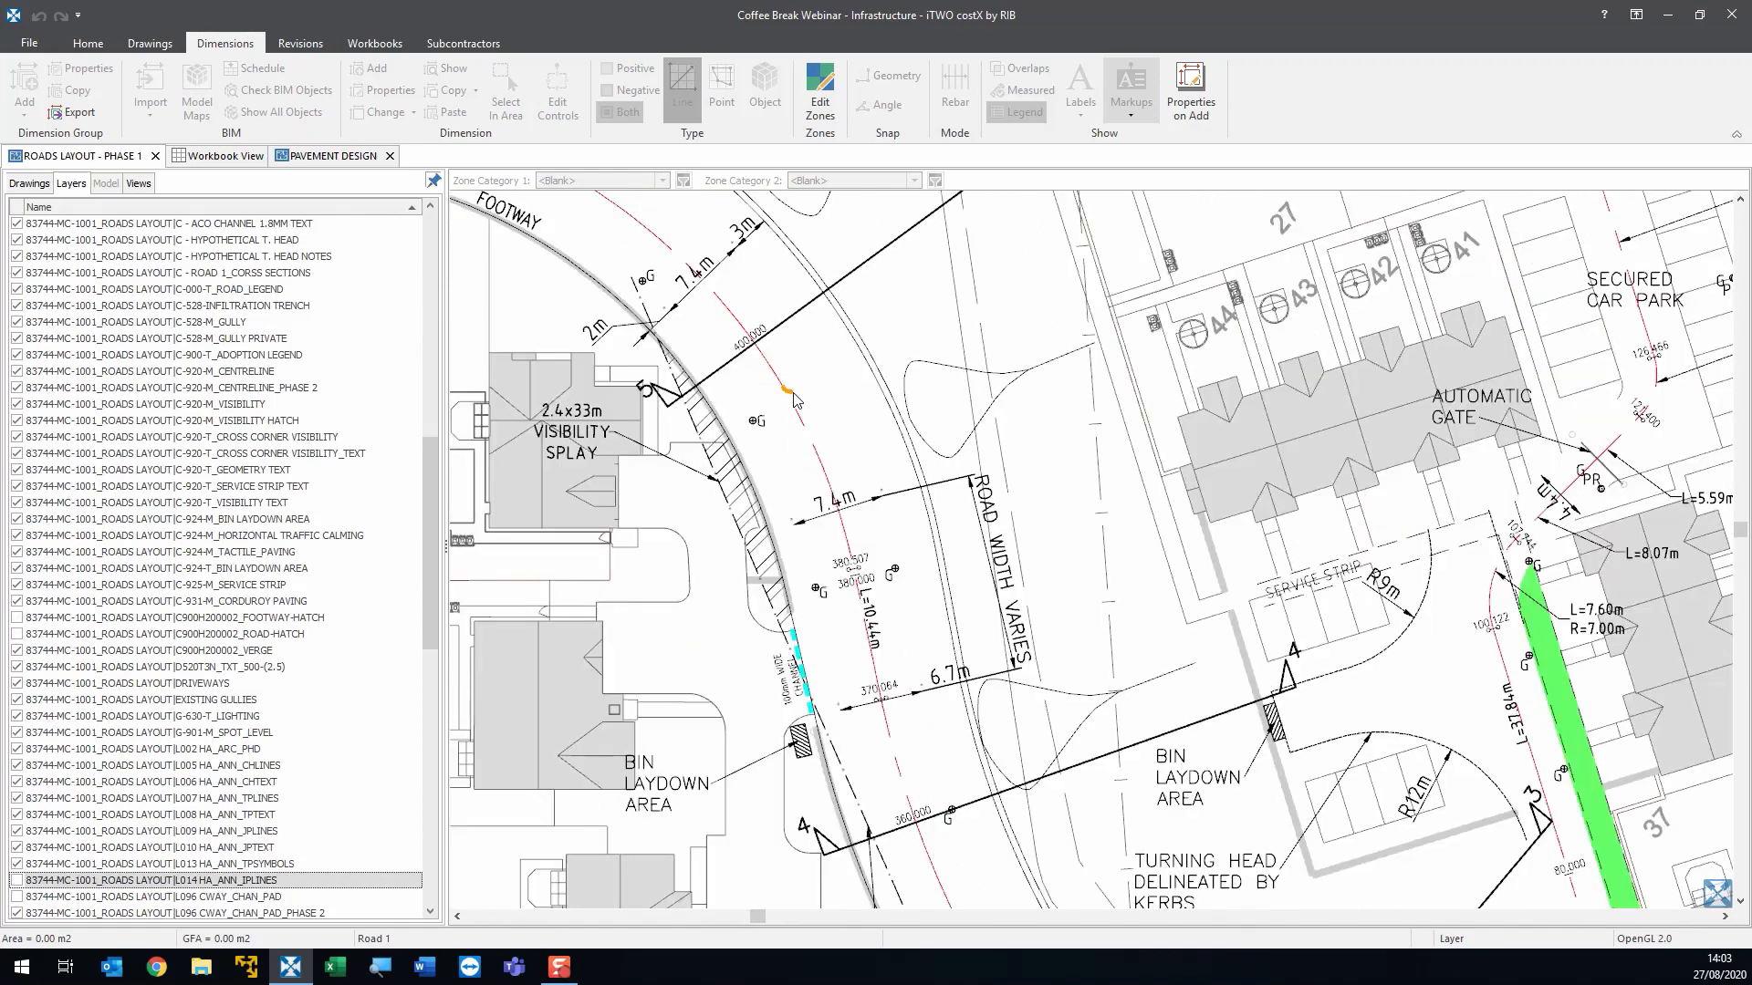
click(149, 43)
click(438, 89)
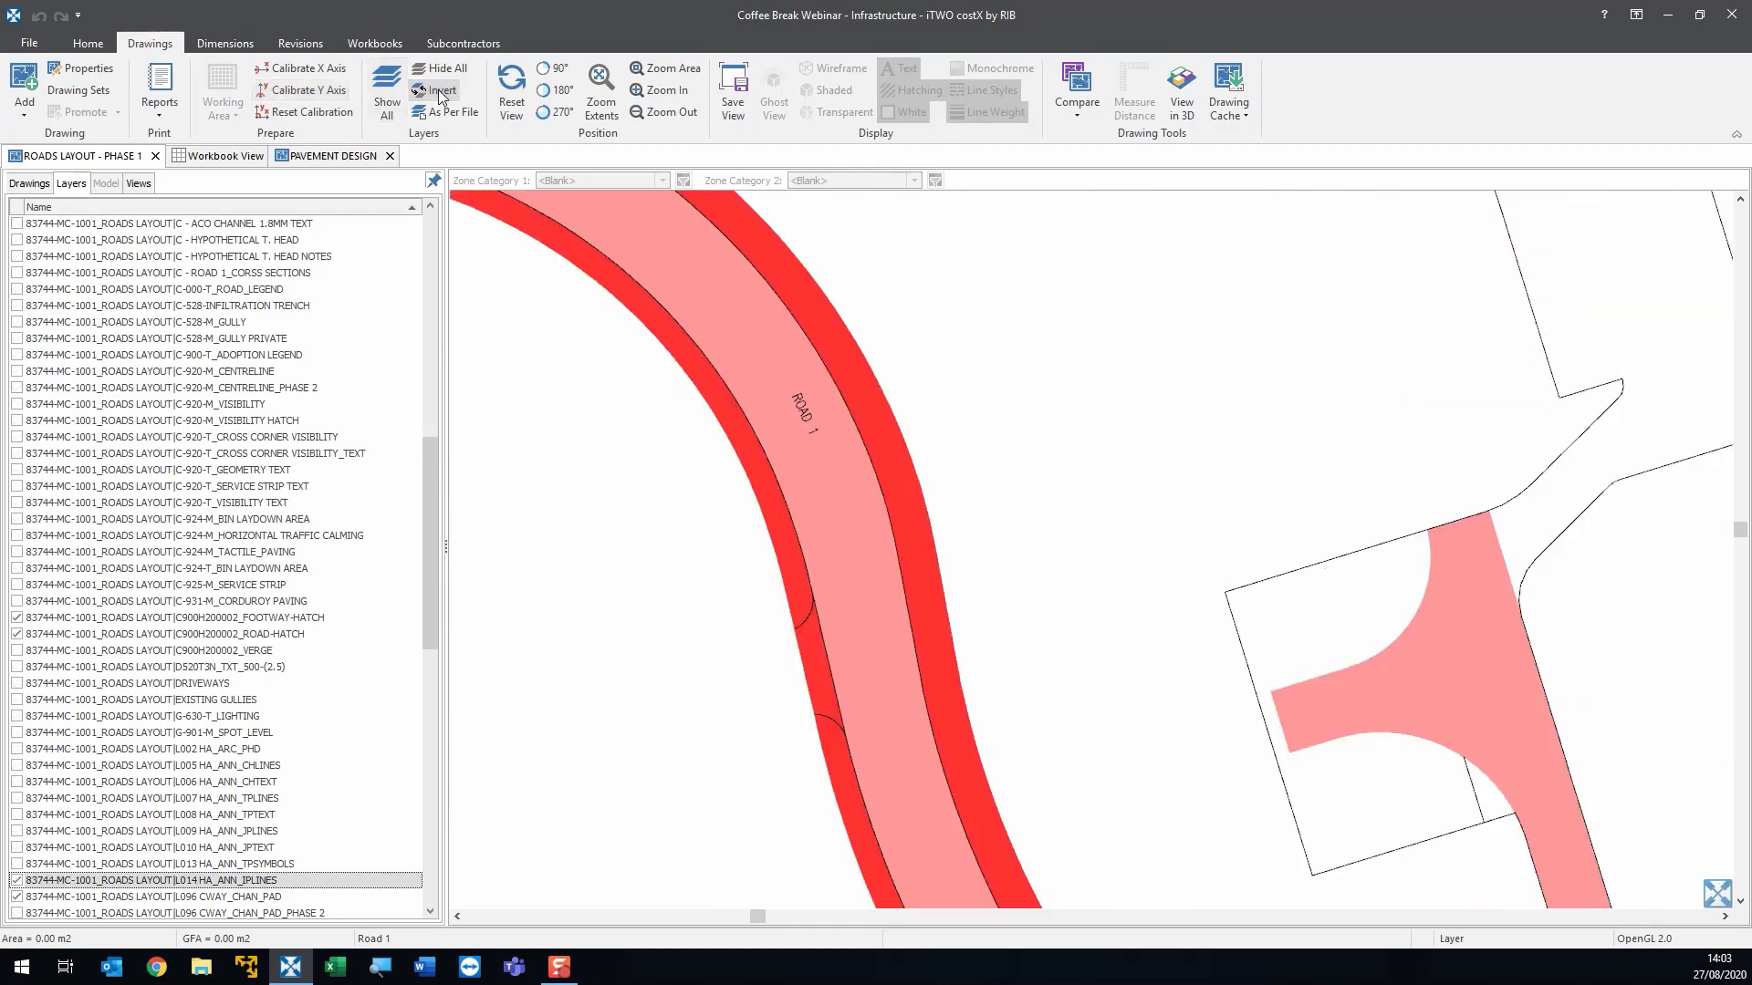
- Hide the ROAD-HATCH and FOOTWAY-HATCH layers, leaving only the road outlines and road names
scroll(825, 480, up, 3)
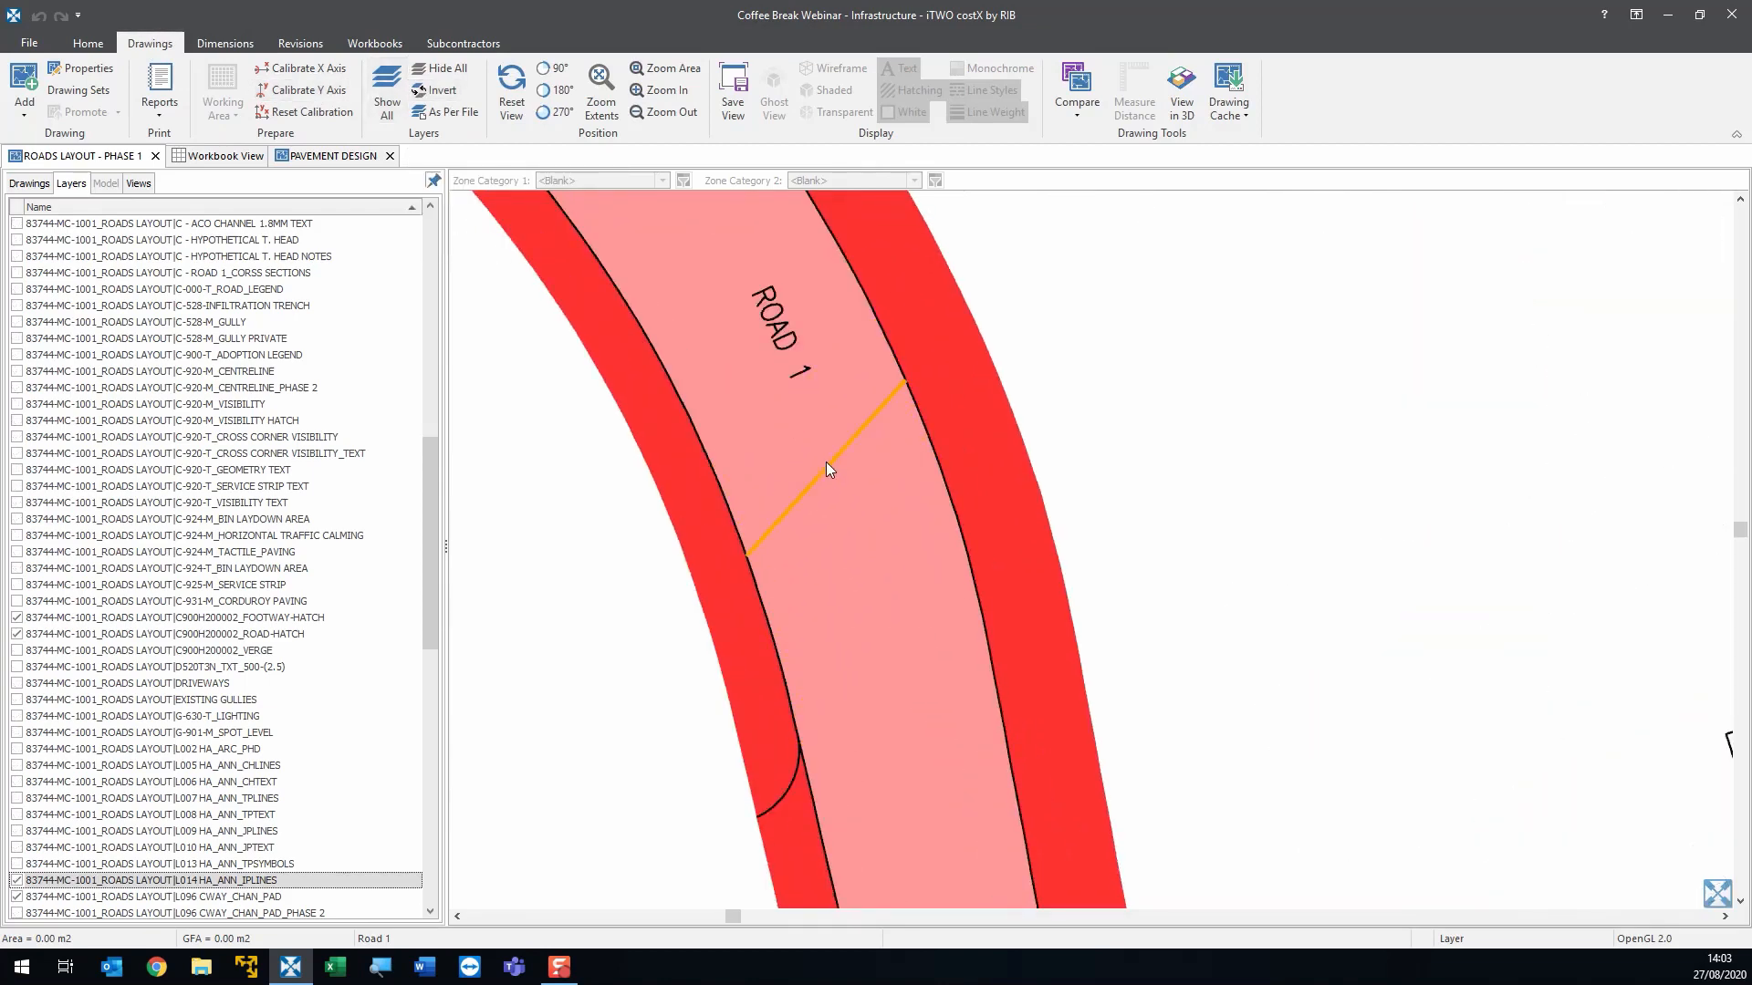
click(824, 458)
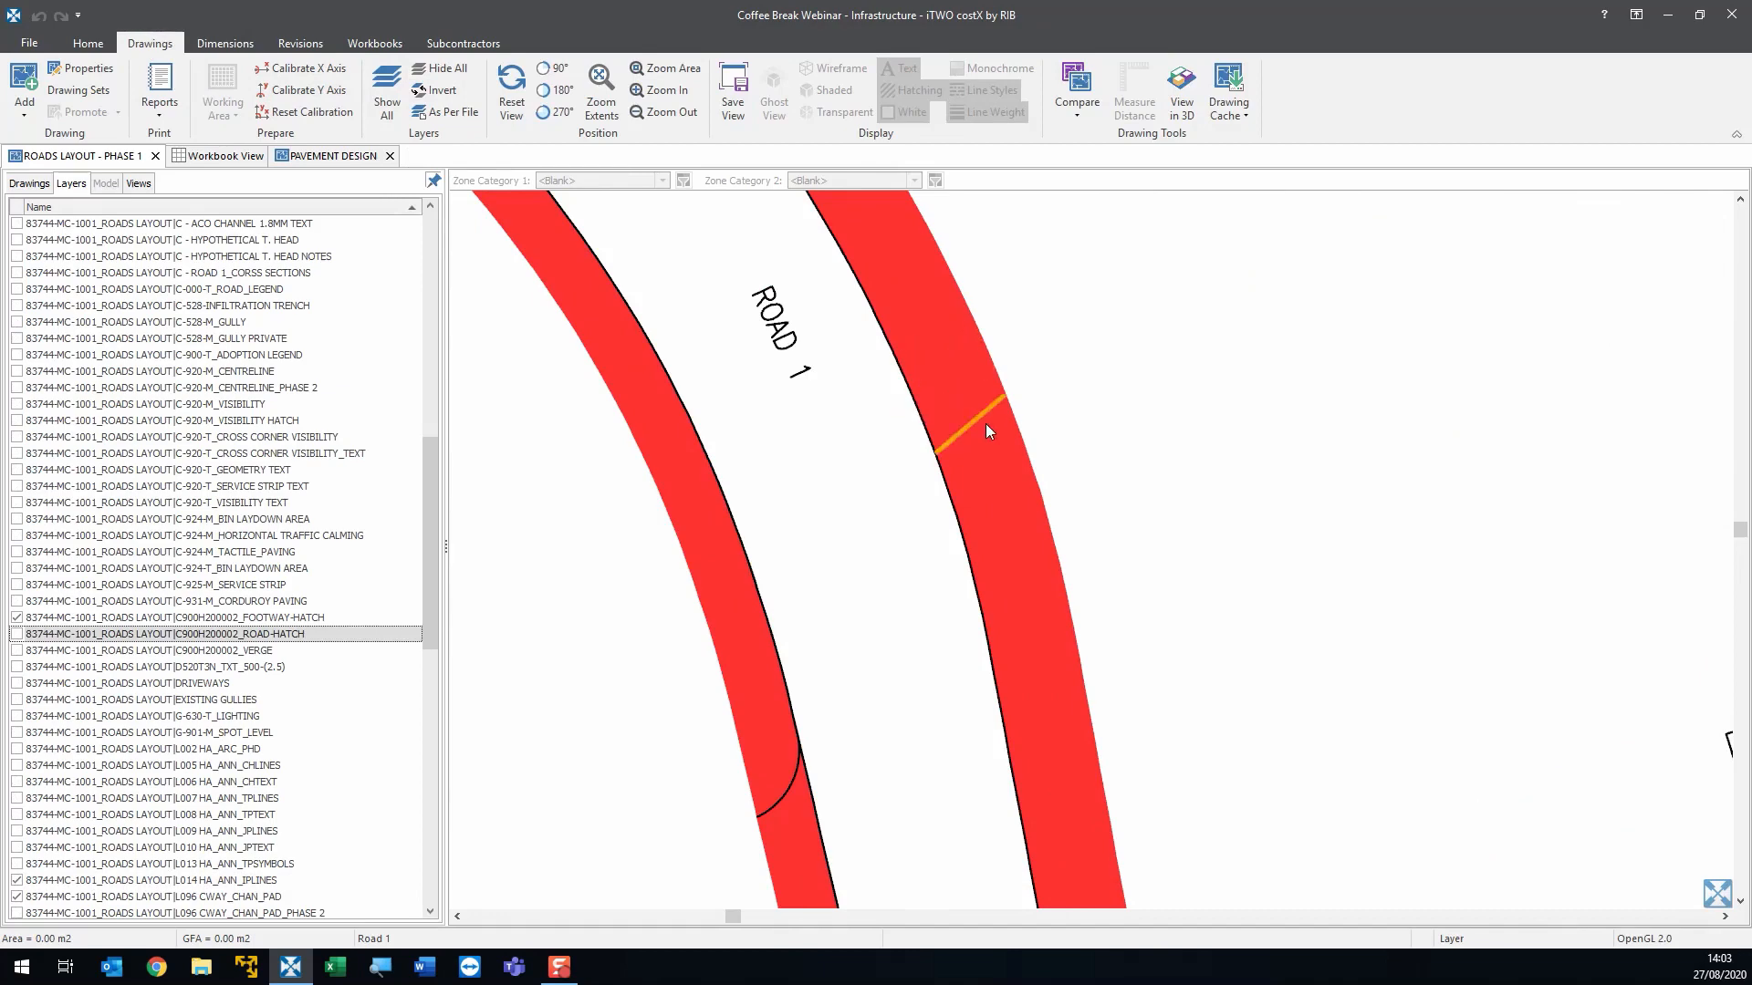
click(939, 305)
scroll(938, 310, down, 5)
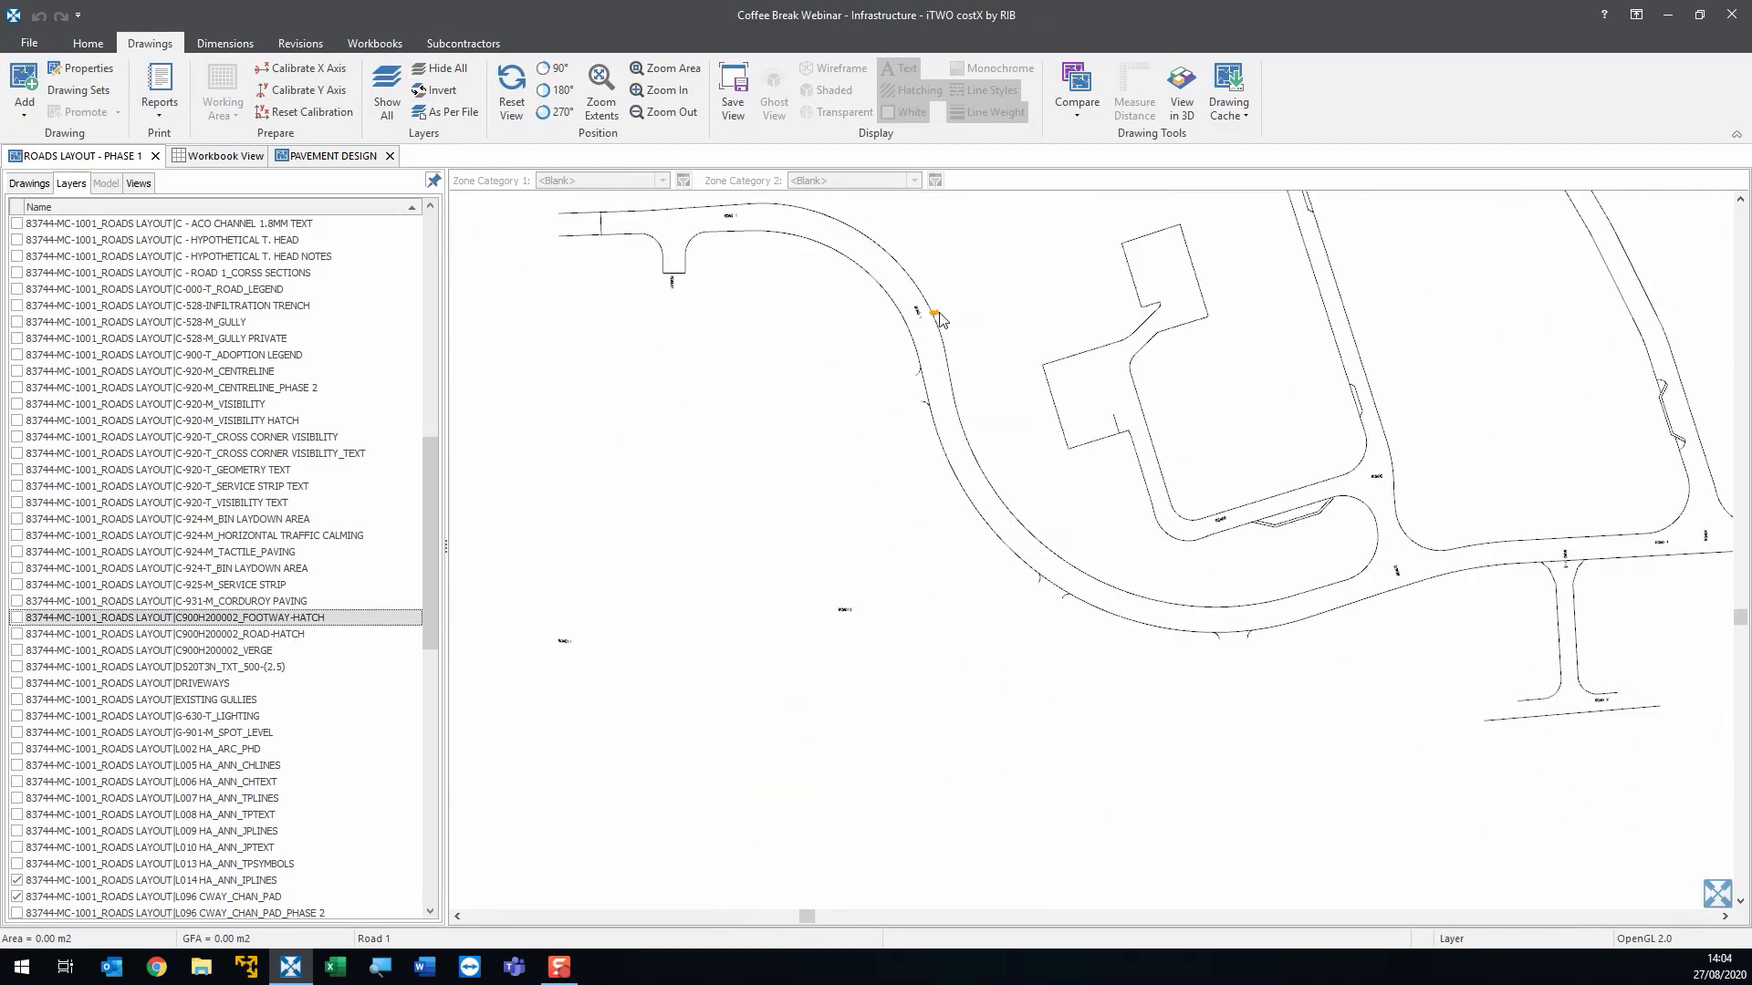
drag(931, 370, 904, 451)
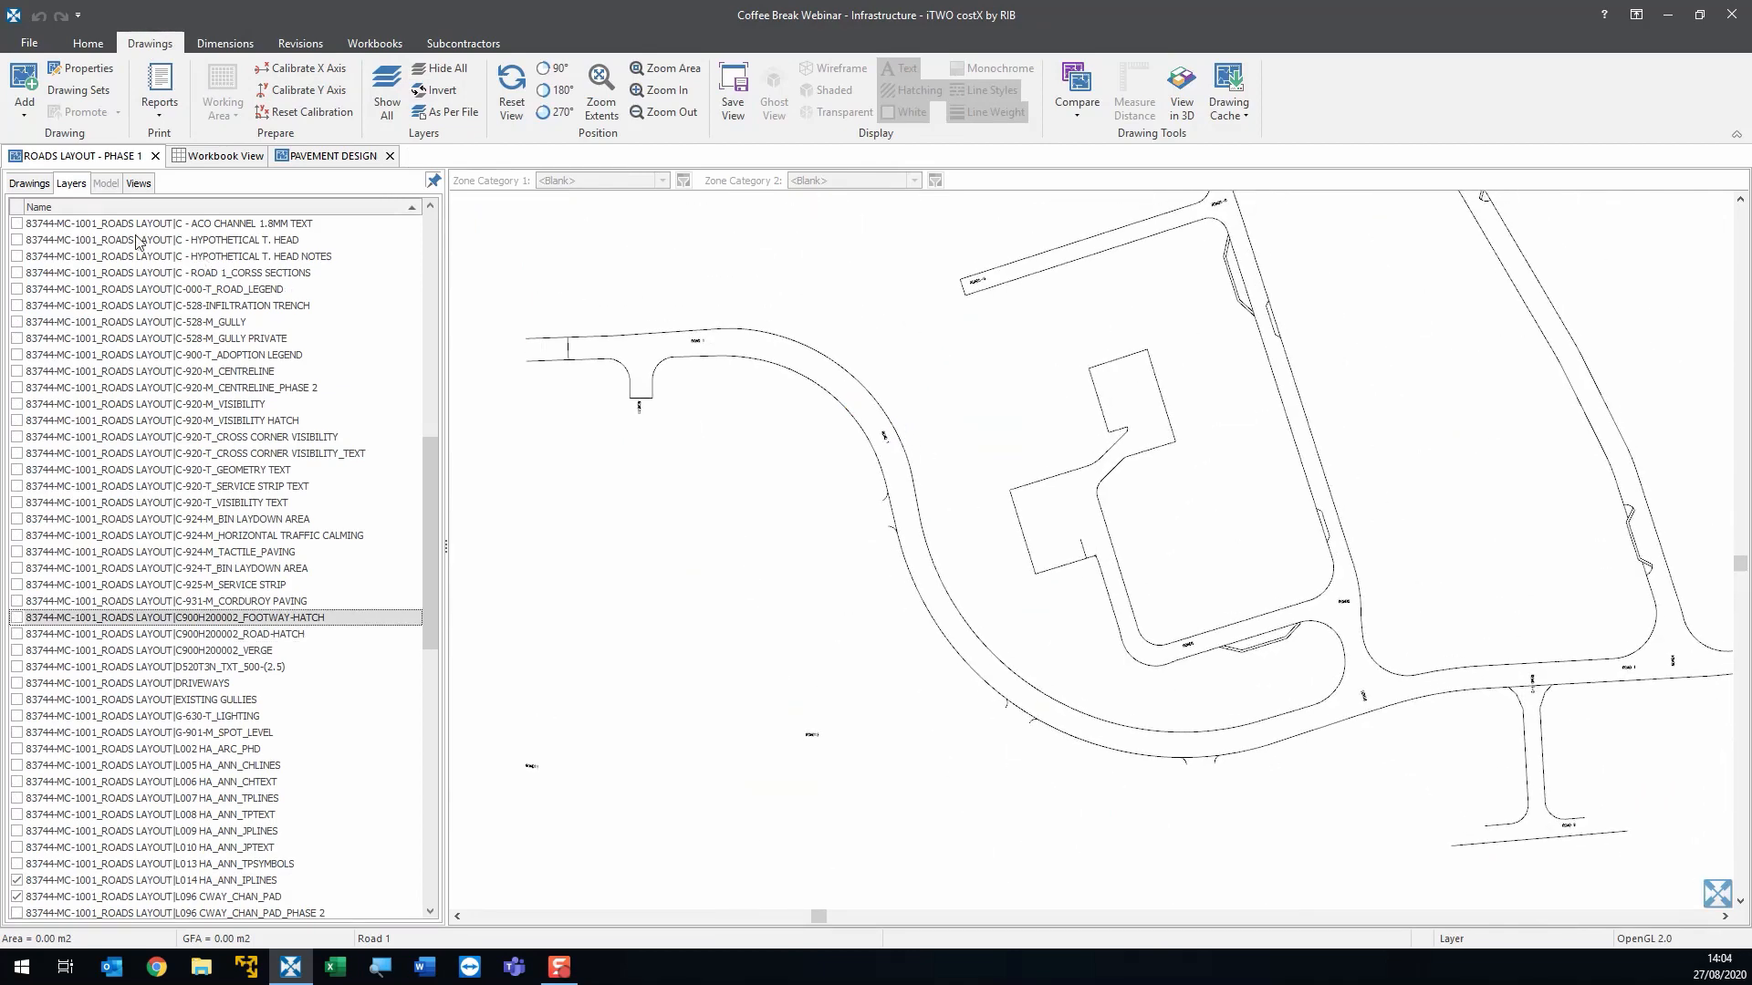
- Start the Road 1 area at the line across the road's west end and trace the north kerb to the first northern side-road junction
click(43, 183)
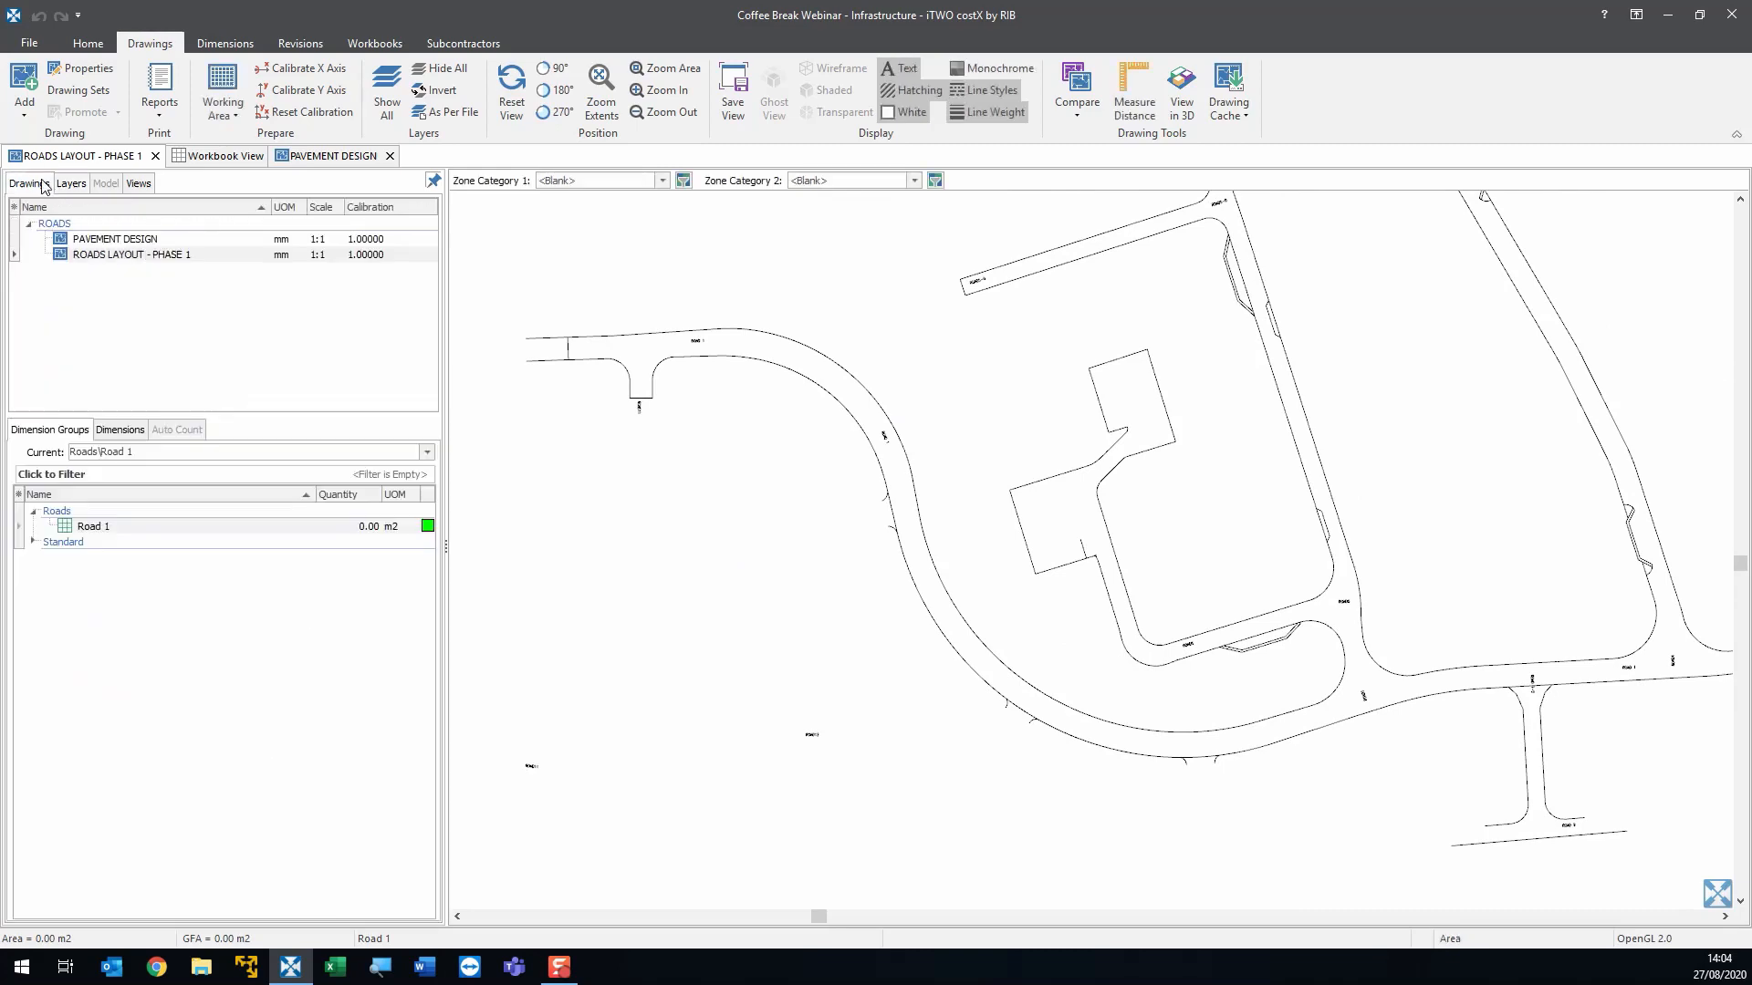
click(97, 527)
scroll(571, 342, up, 5)
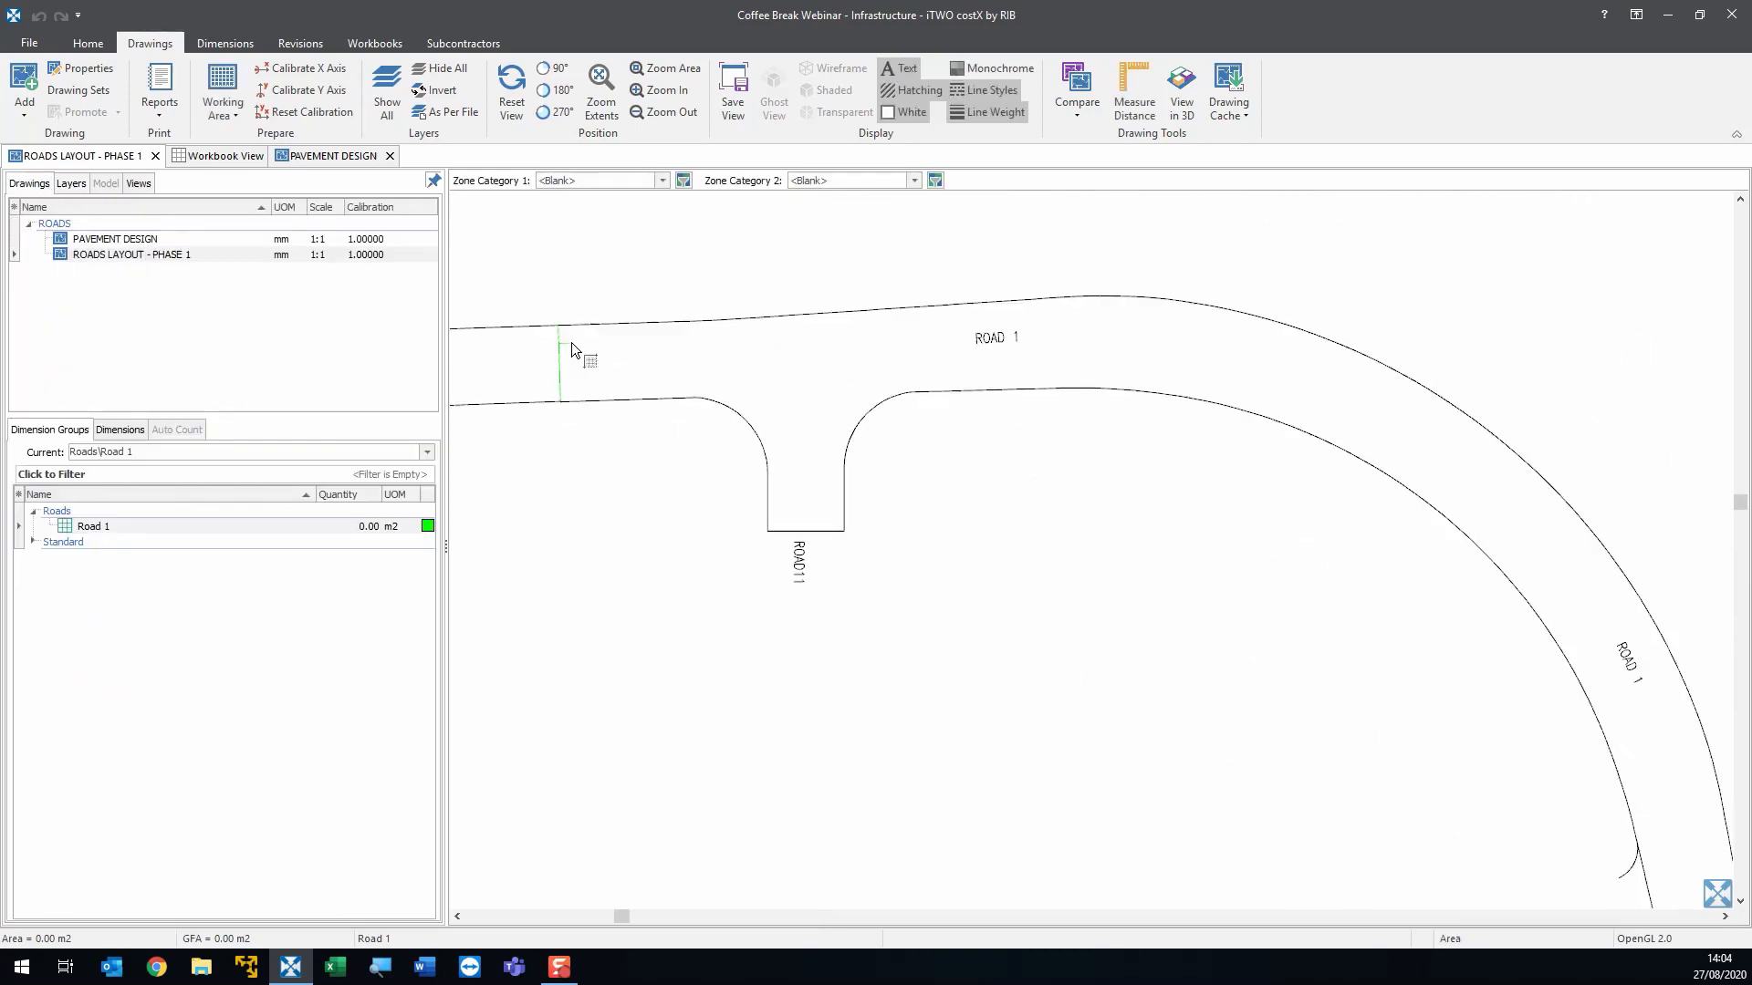
click(567, 348)
scroll(567, 349, down, 4)
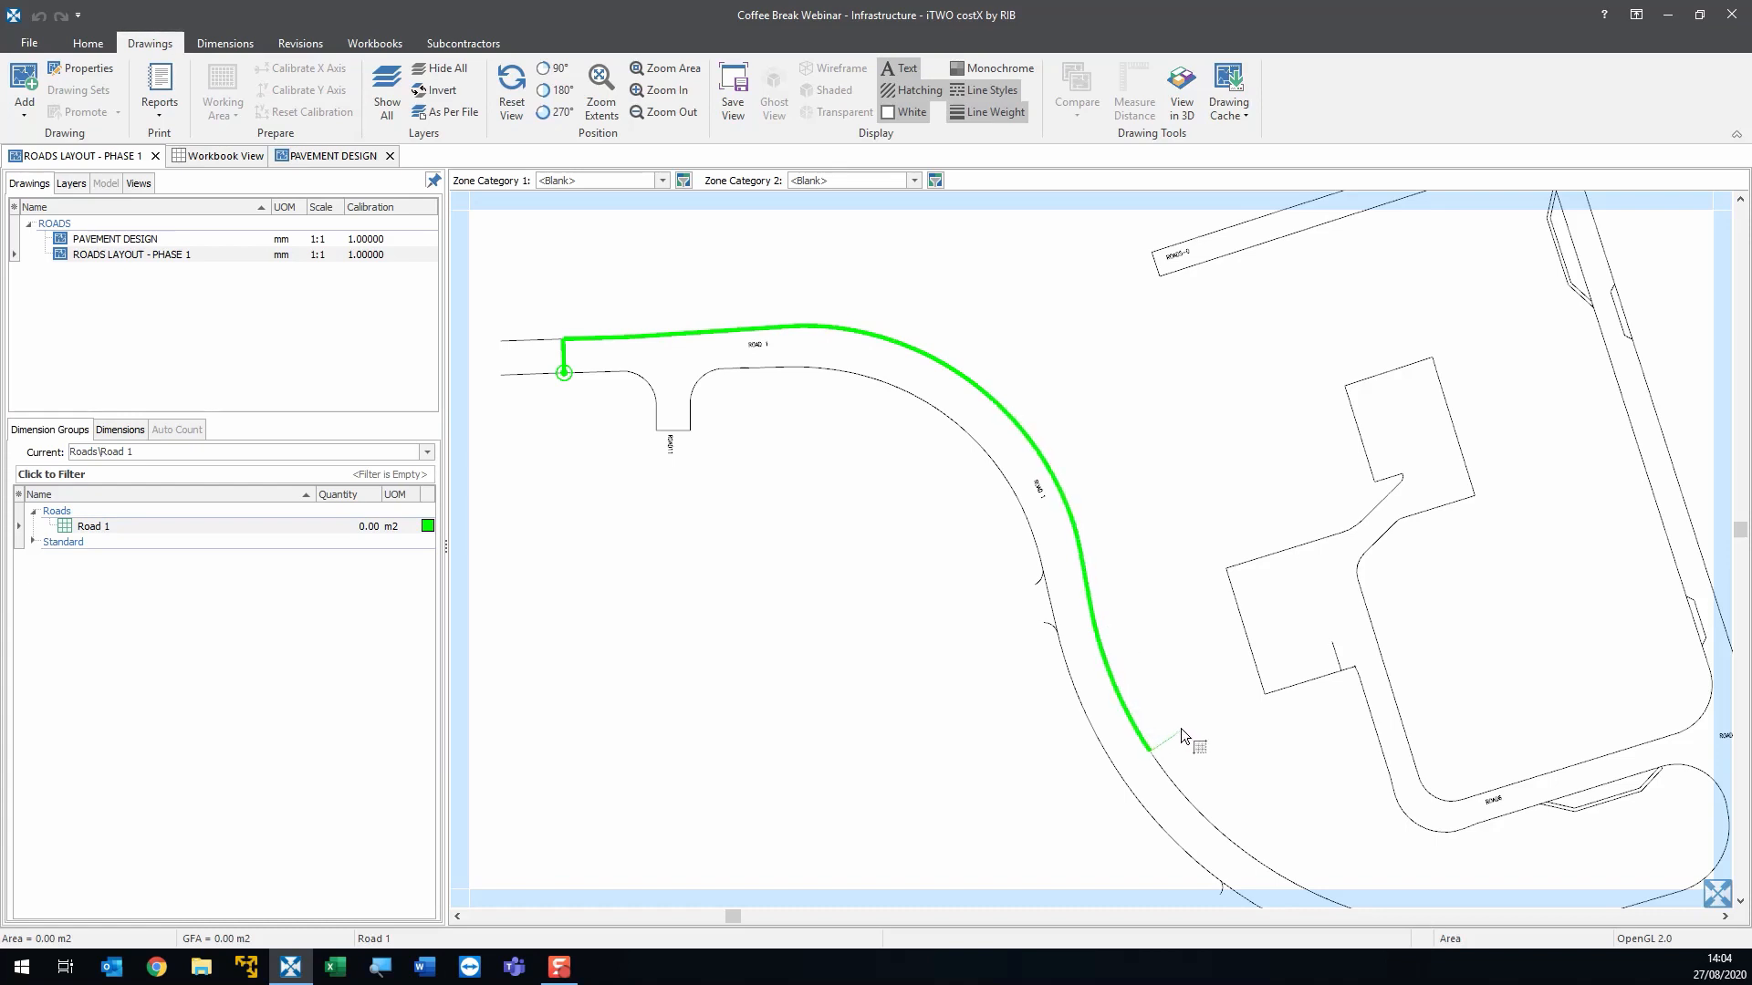
mouse_move(1180, 728)
mouse_down()
mouse_move(1043, 503)
mouse_move(934, 395)
mouse_move(851, 356)
mouse_up()
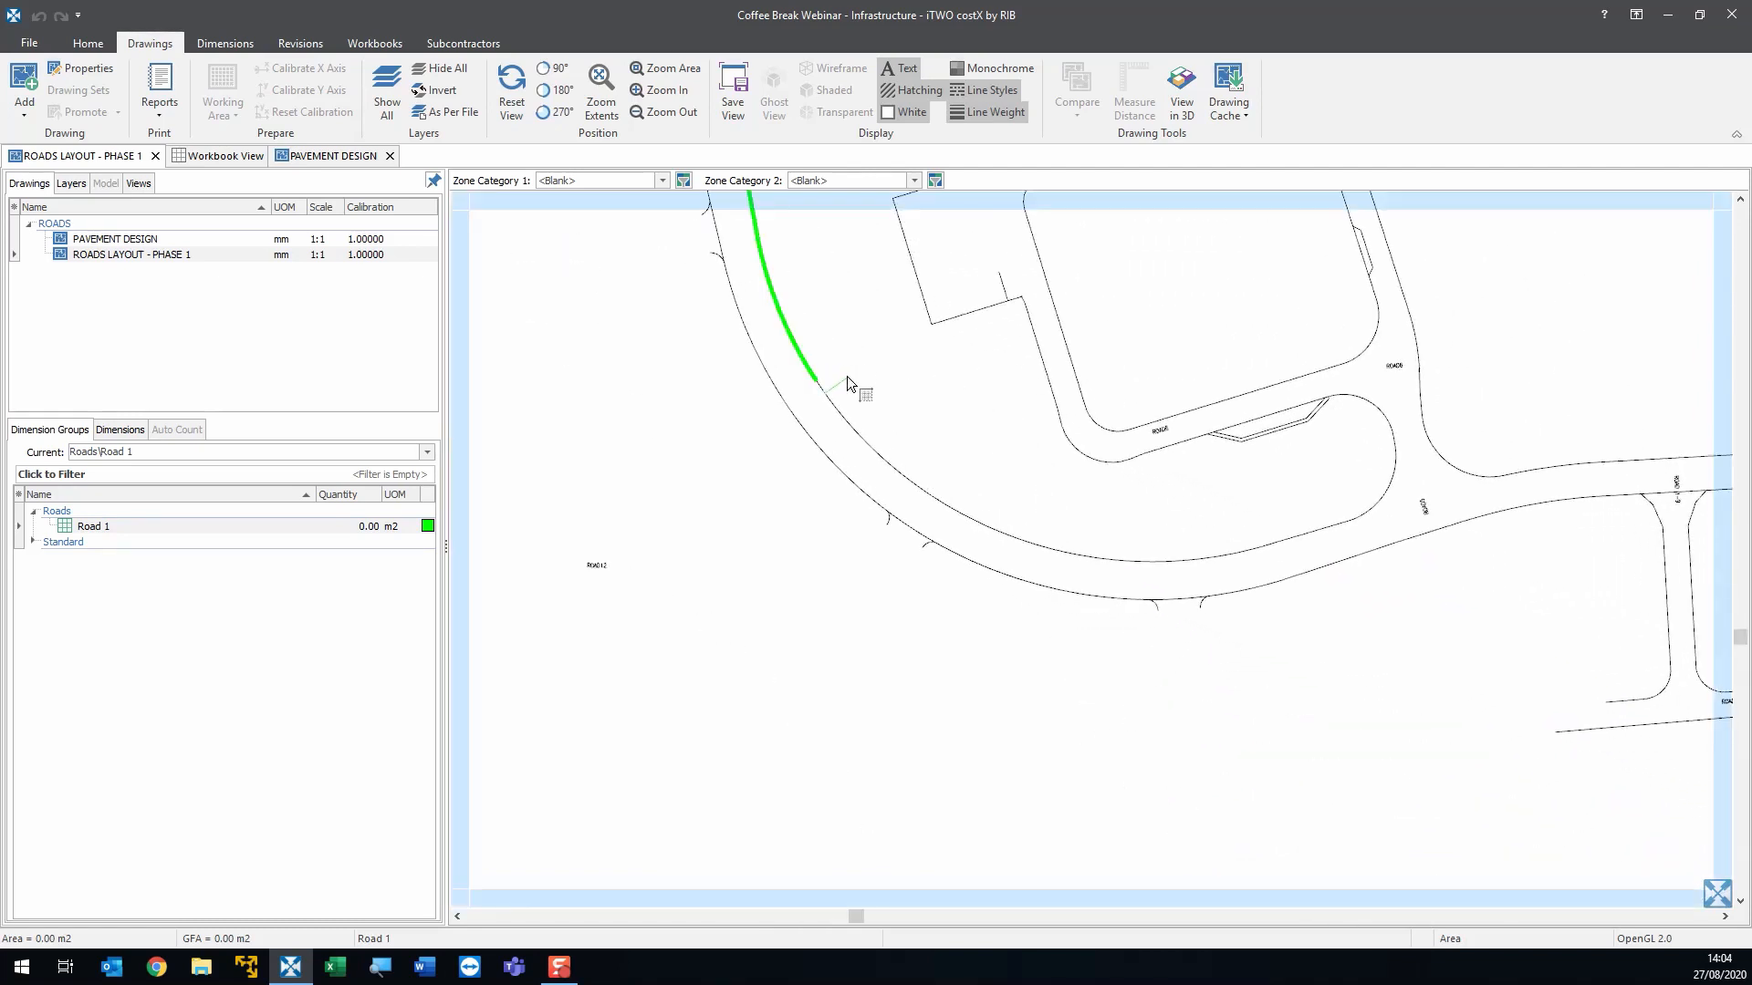
drag(918, 464, 959, 496)
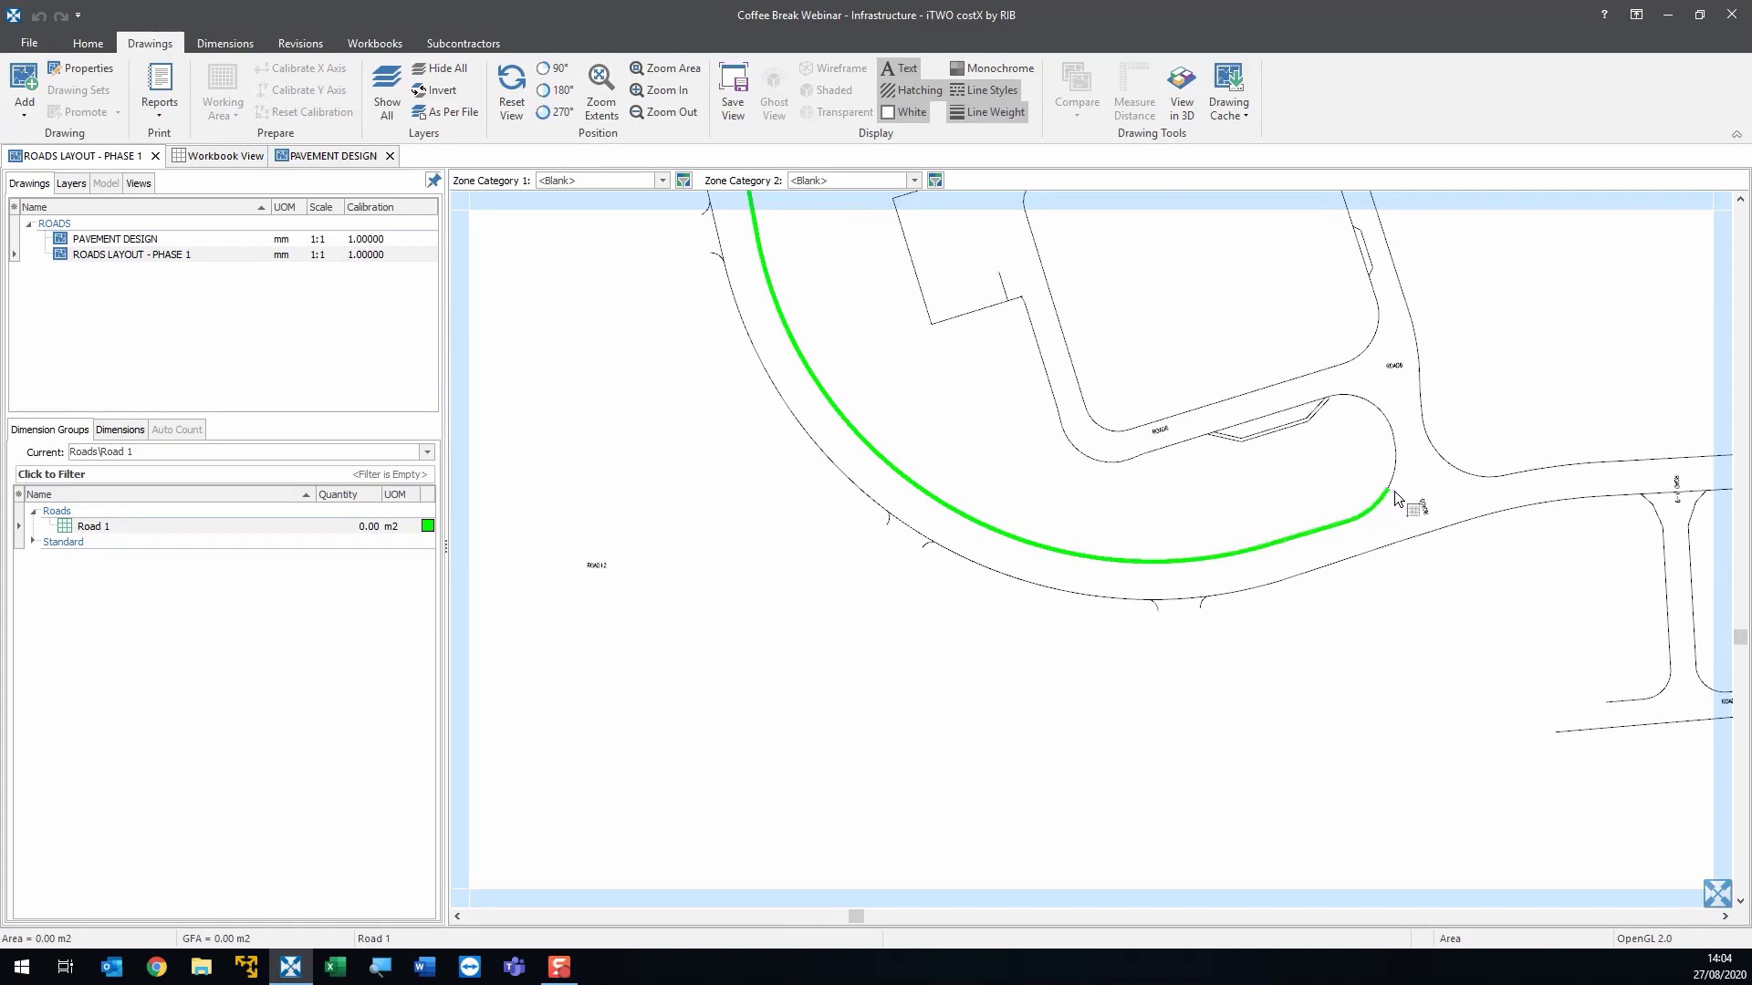
- Extend the area boundary across the side-road junction to a point beyond it and back to the south kerb
drag(1398, 490, 1409, 470)
click(1531, 479)
click(1379, 555)
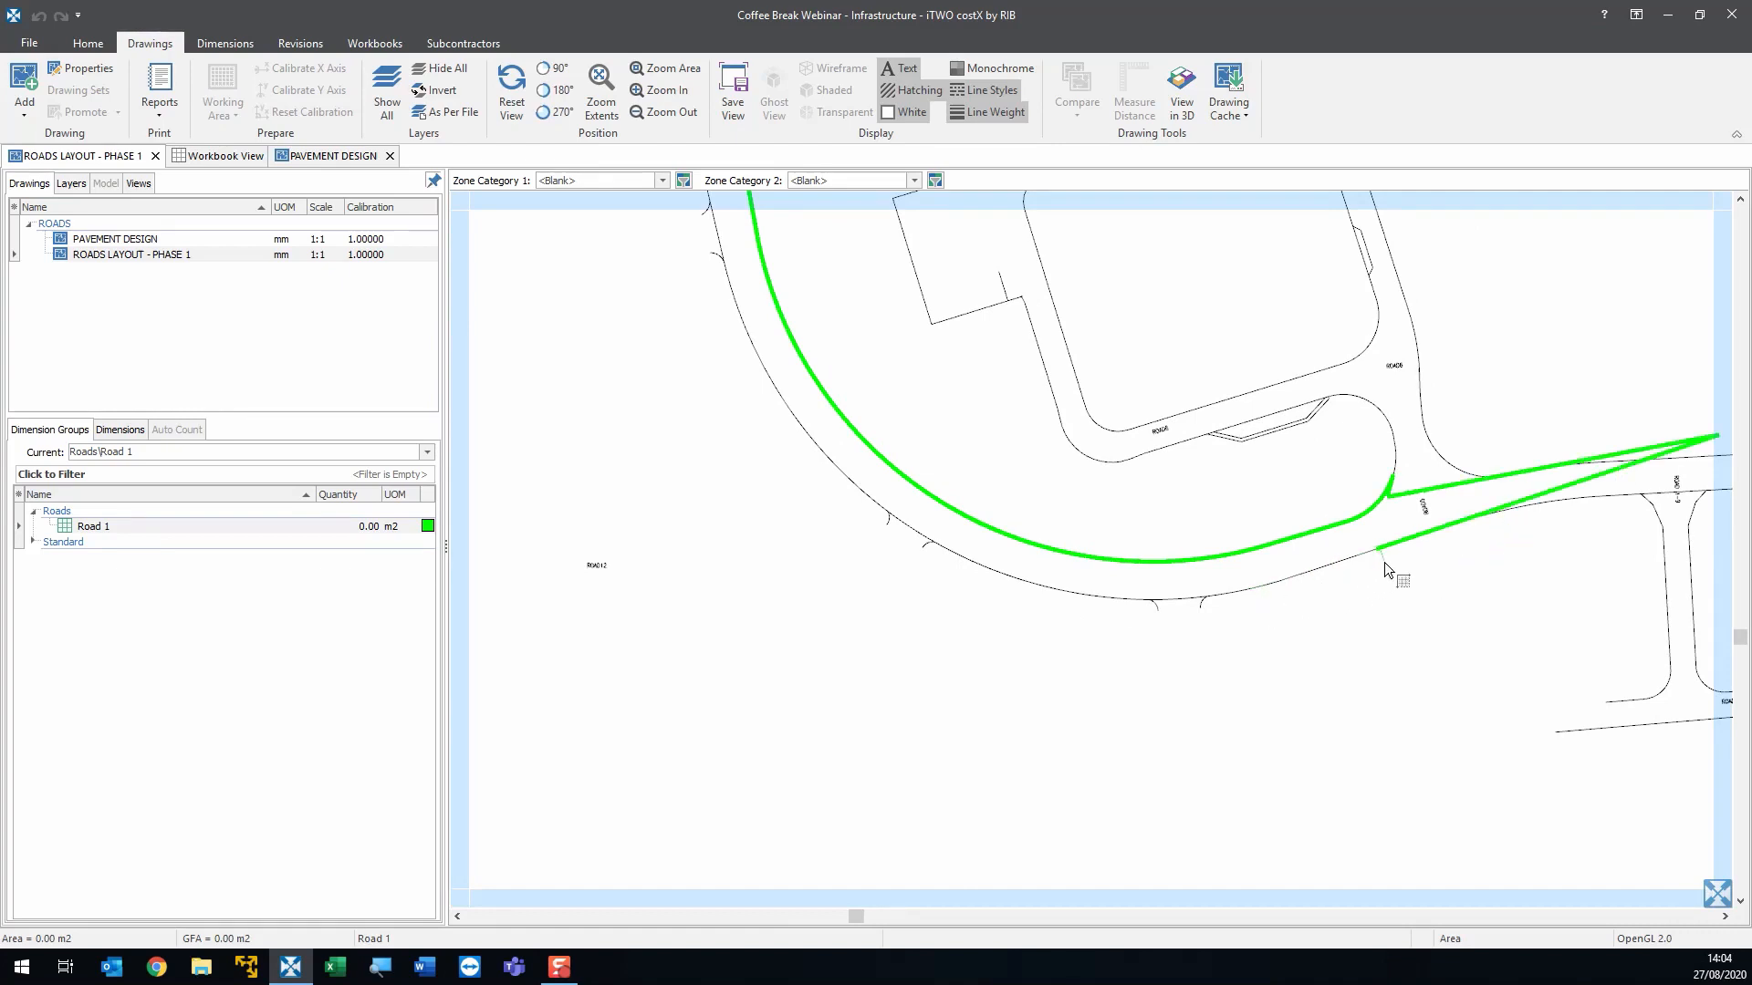
- Trace the south kerb westward around the large bend, removing and redoing the segments that stray at the small side openings
scroll(1359, 568, down, 2)
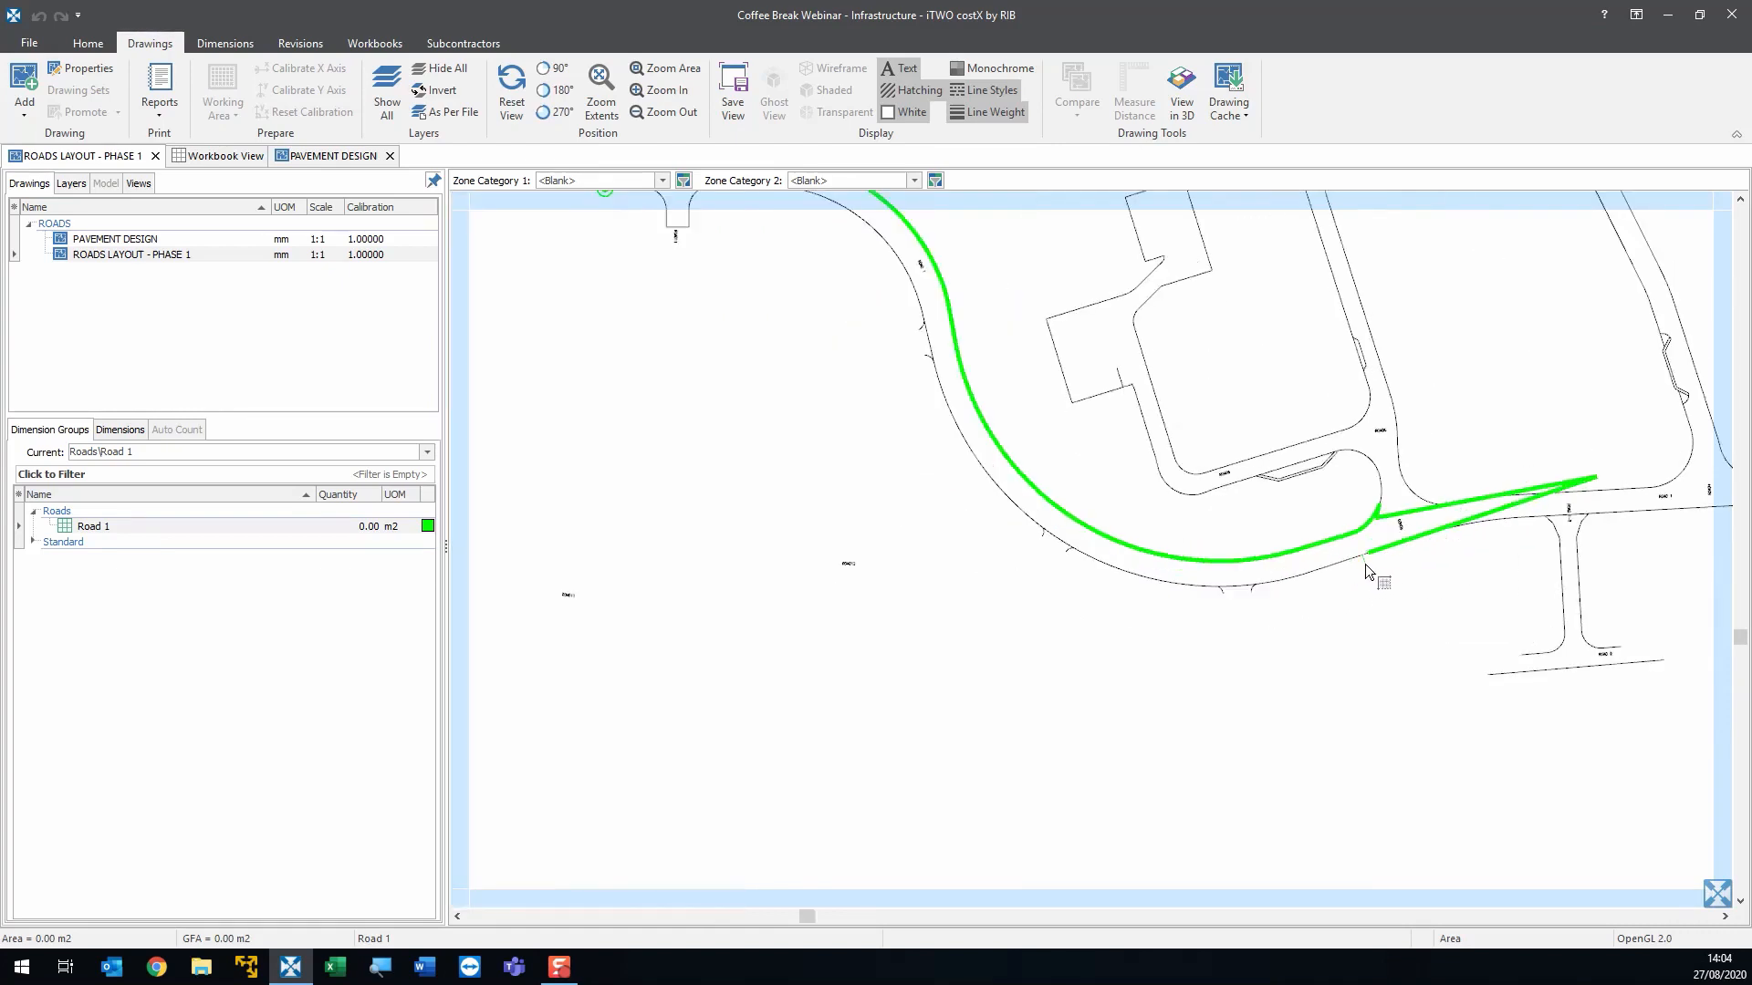
click(1232, 588)
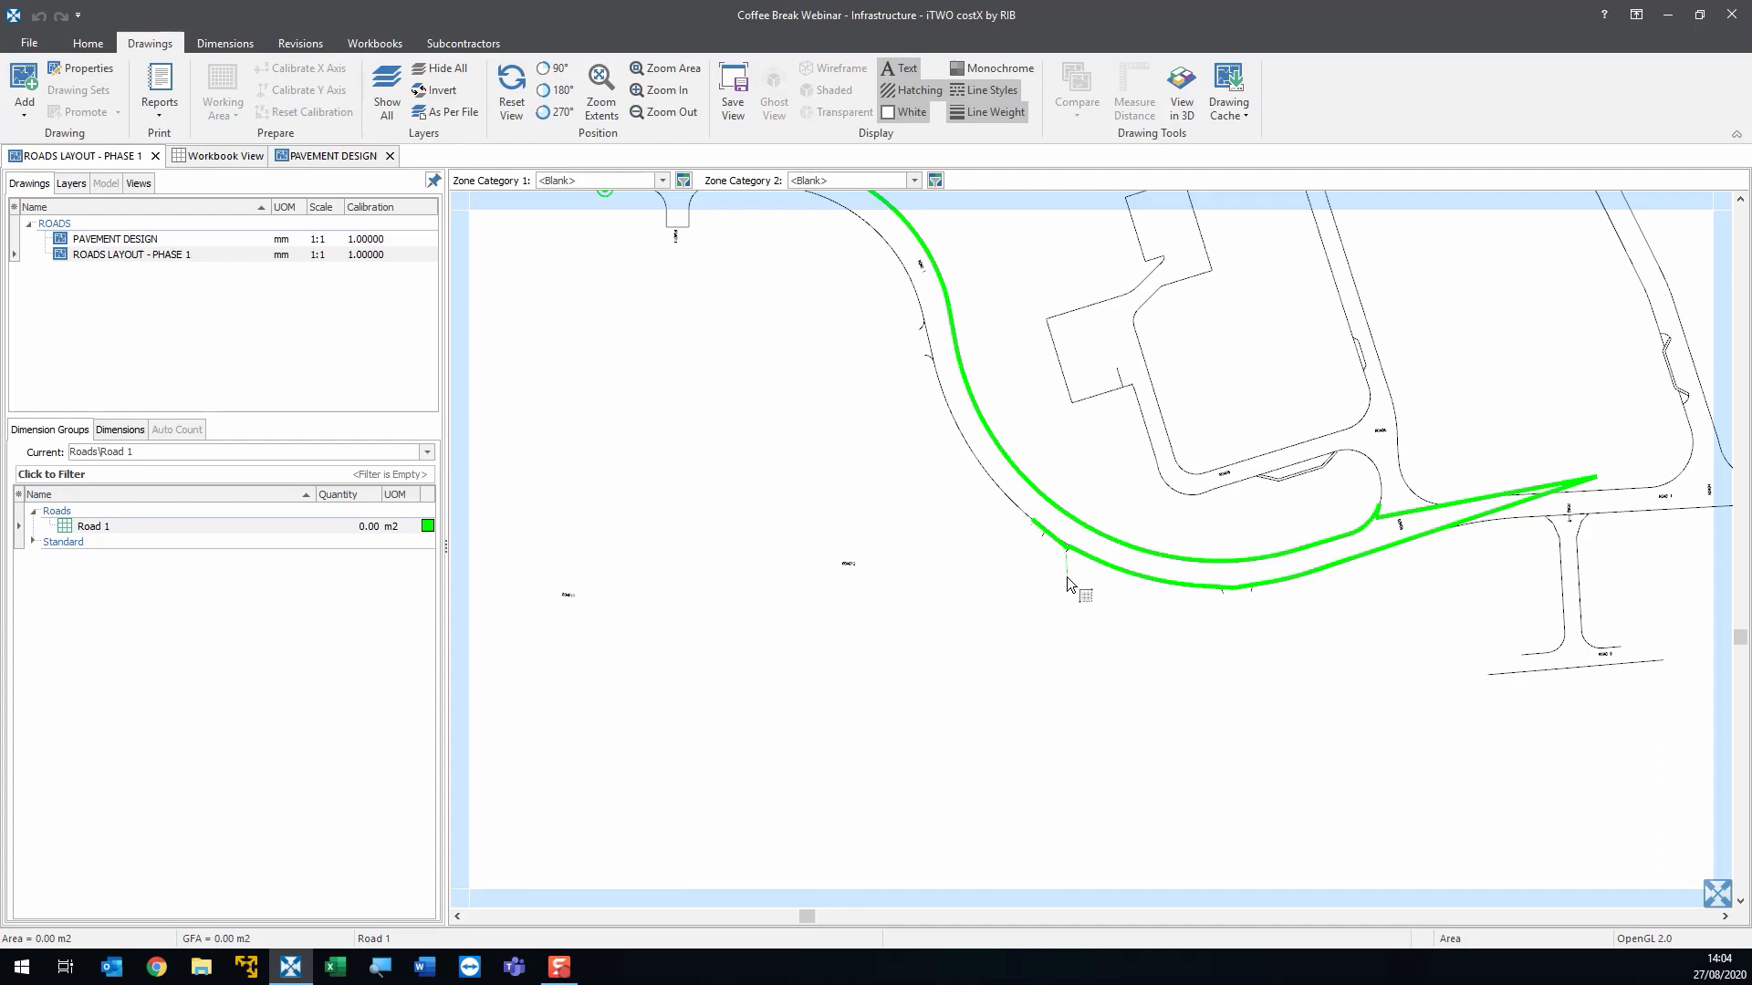
scroll(1068, 577, up, 2)
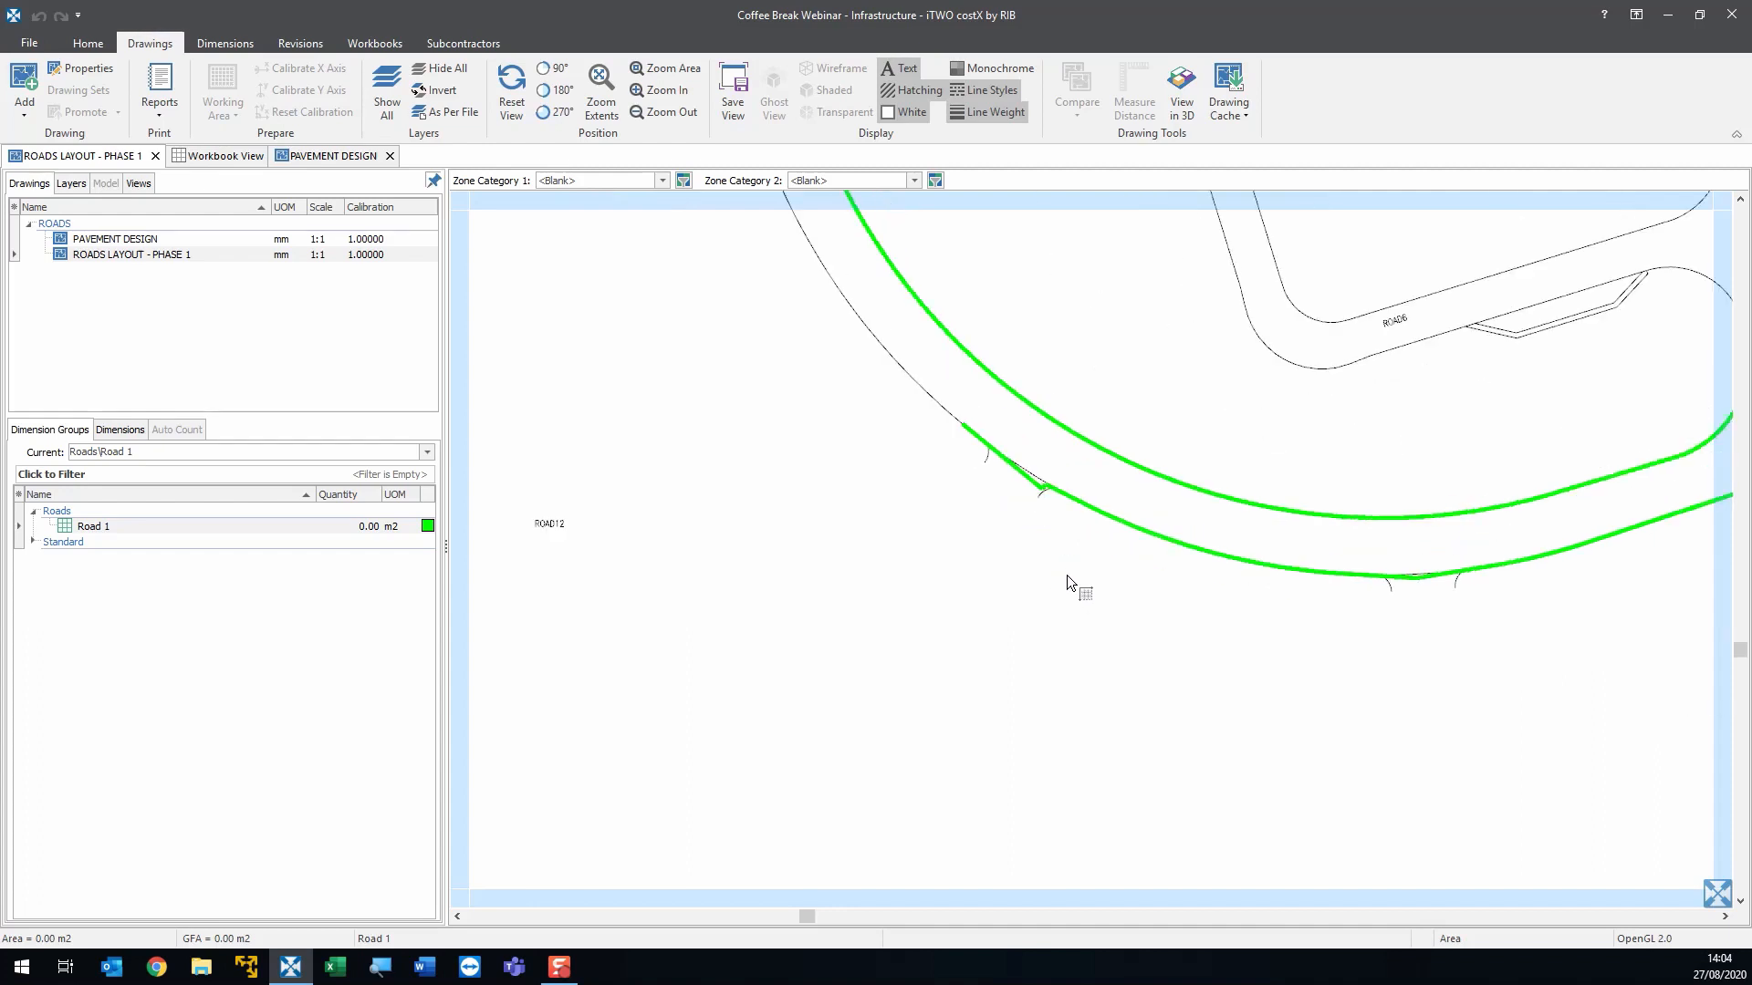
key(BackSpace)
click(961, 438)
scroll(967, 438, down, 2)
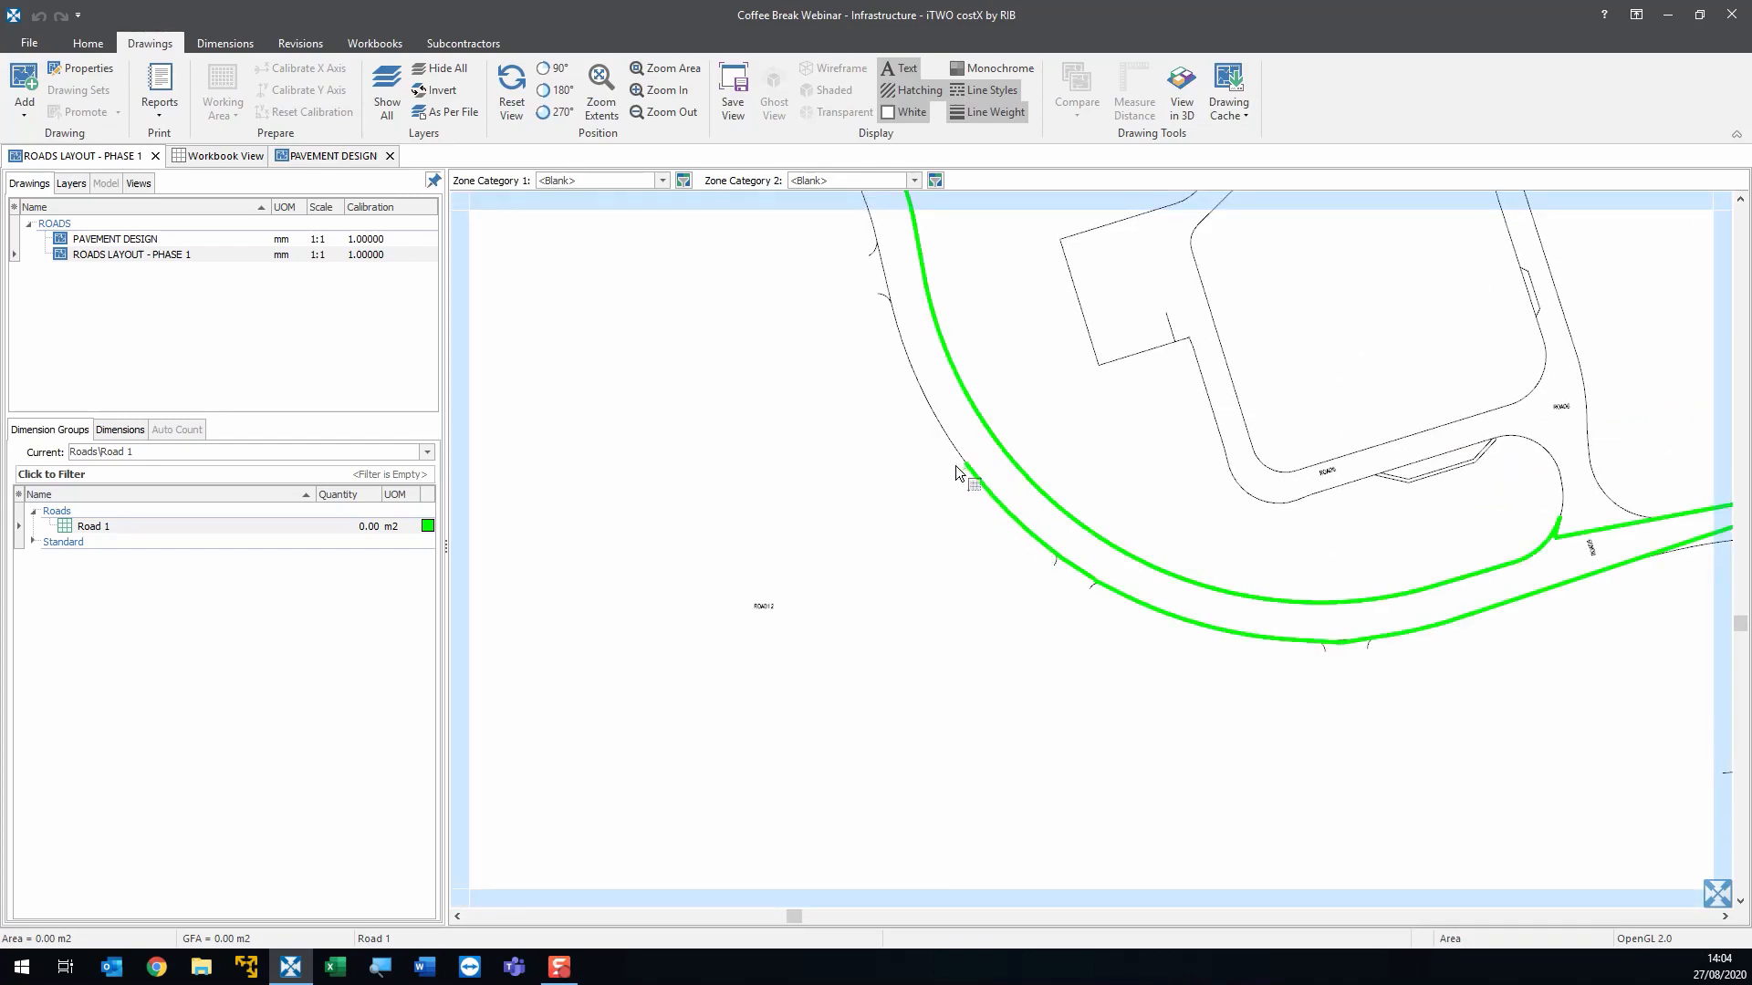
- Trace the rest of the south kerb, go around the ROAD 11 stub, and close the area at its starting point
drag(867, 332, 950, 534)
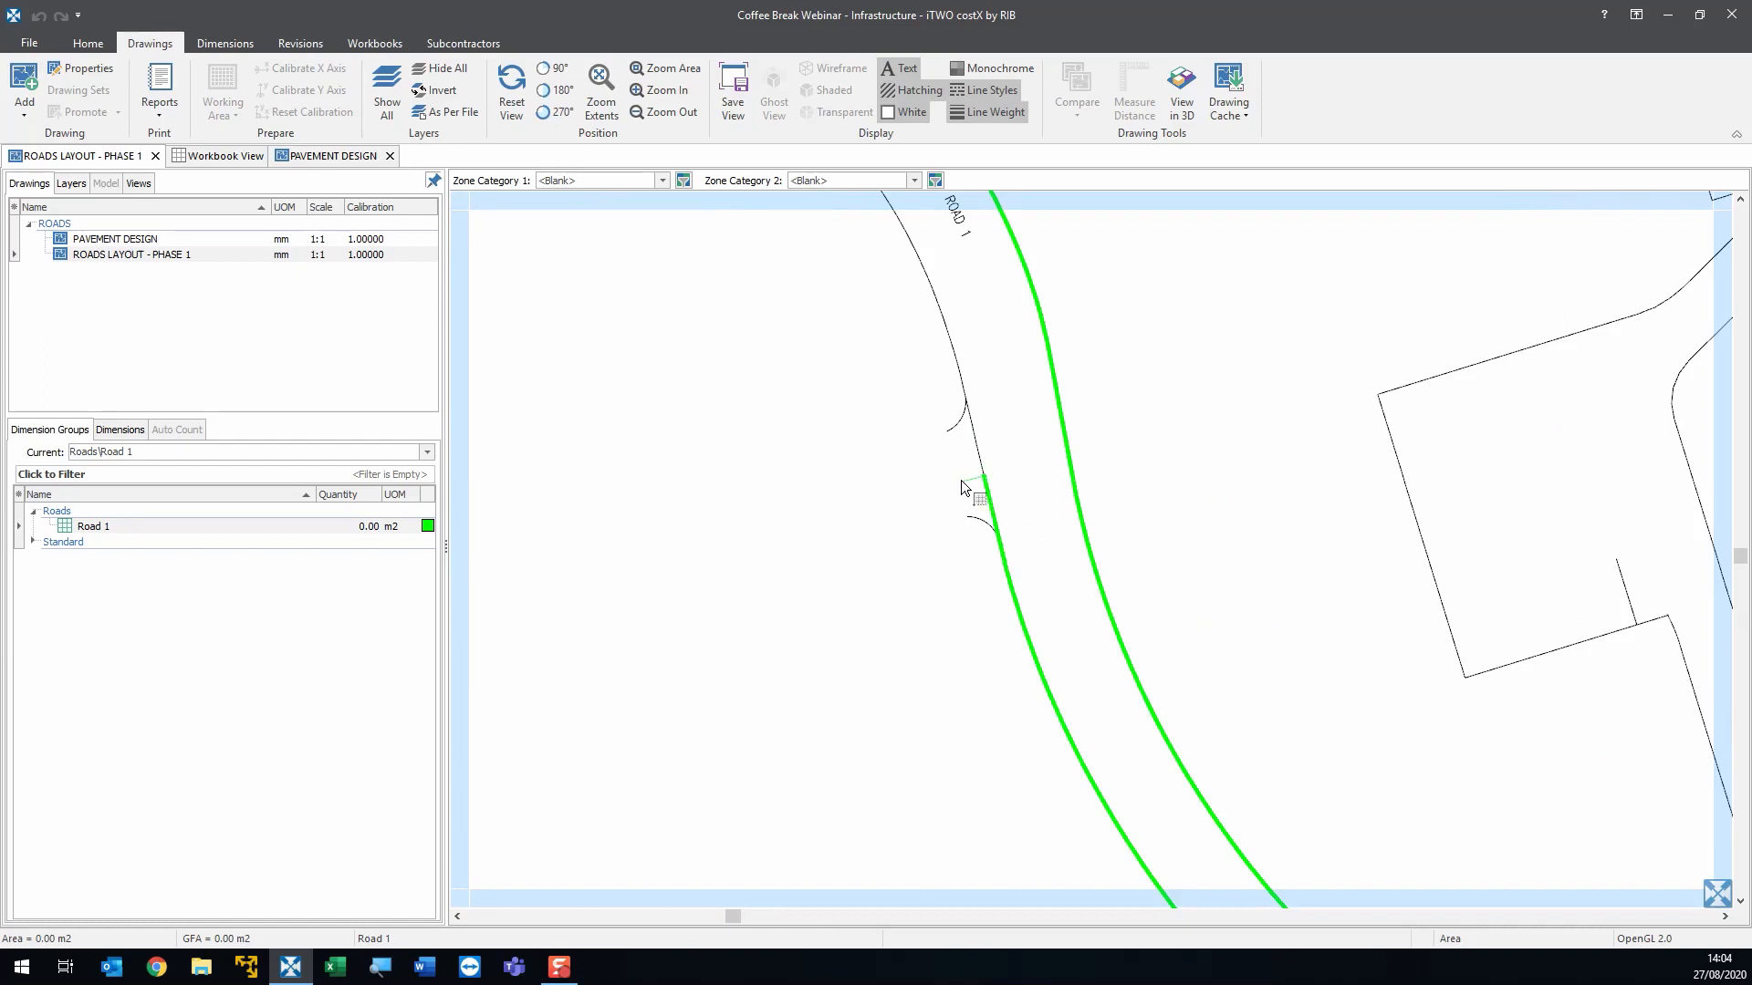
scroll(947, 388, down, 2)
scroll(1003, 484, up, 2)
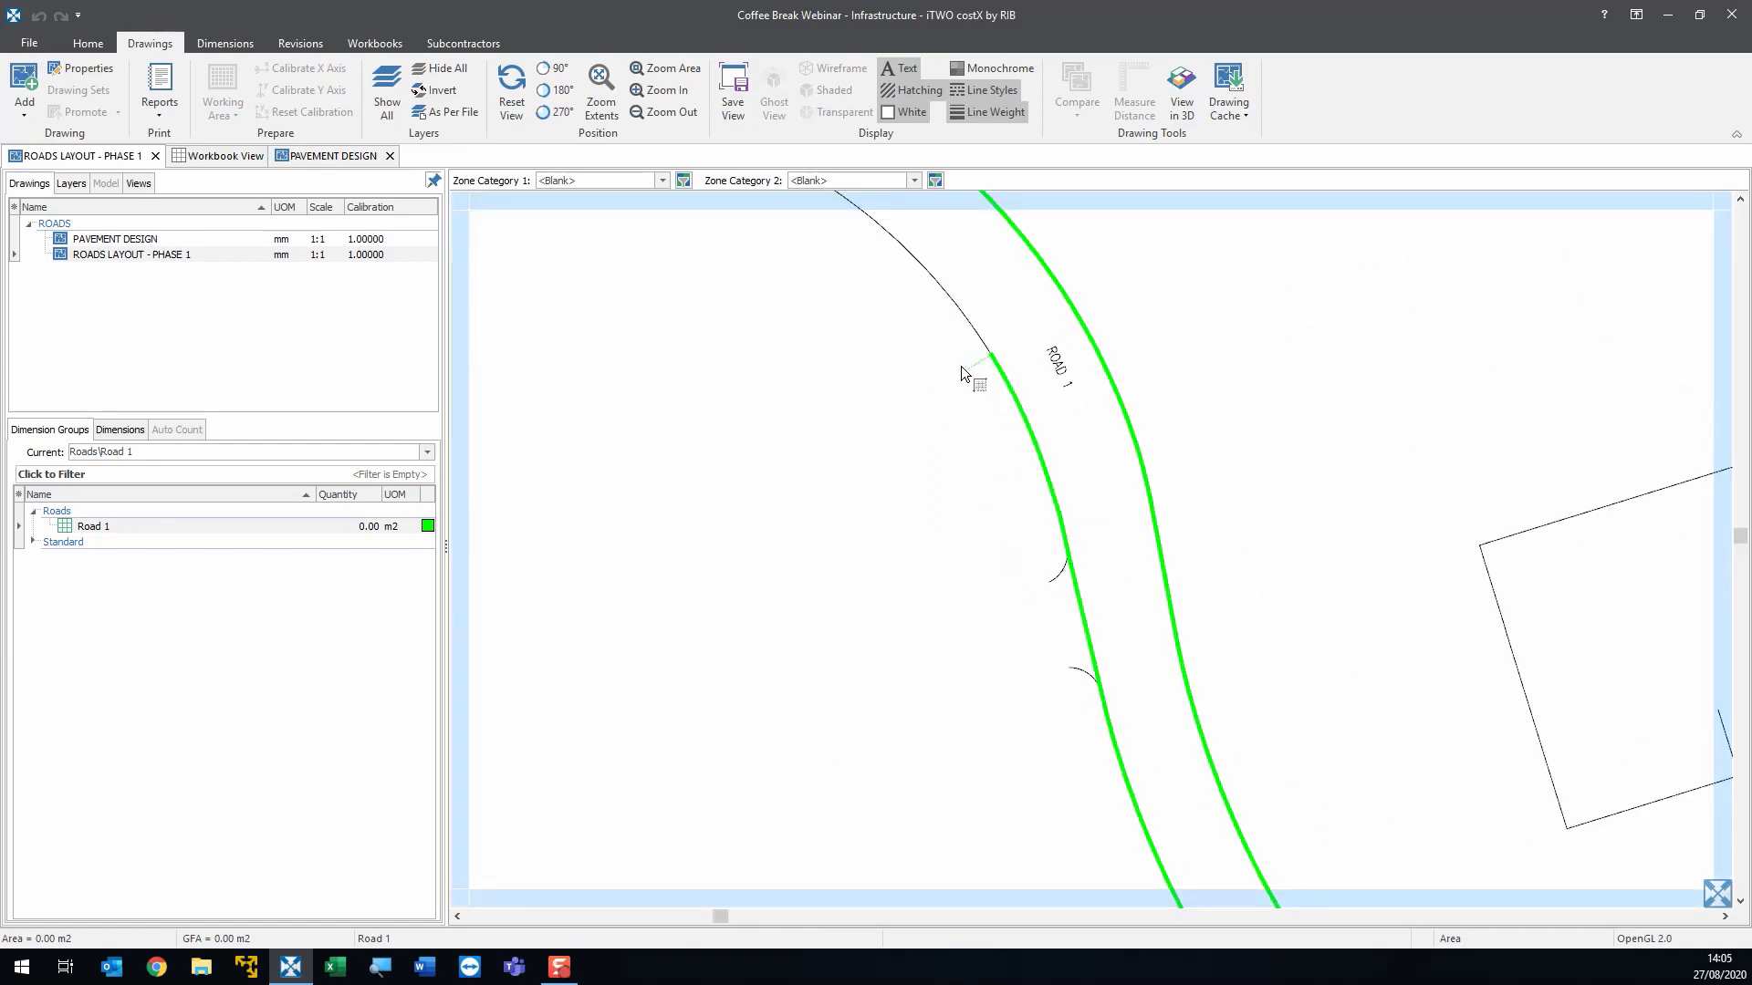
scroll(881, 301, down, 3)
scroll(1136, 555, up, 3)
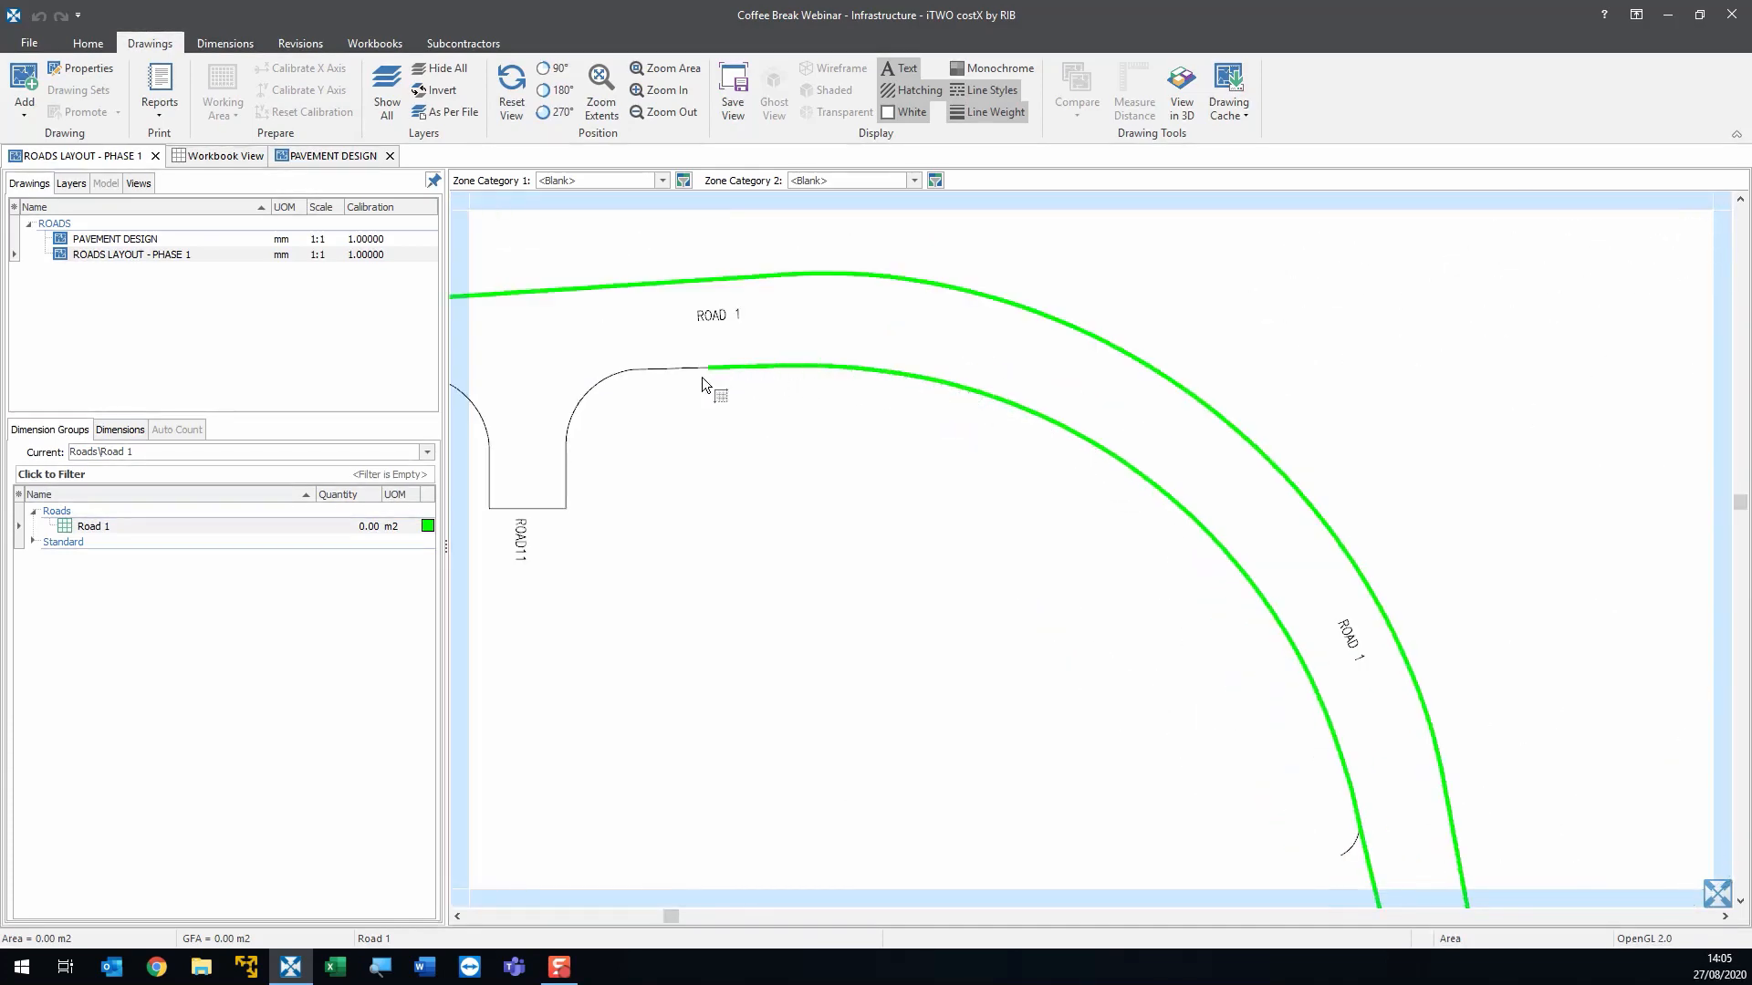
scroll(579, 460, down, 3)
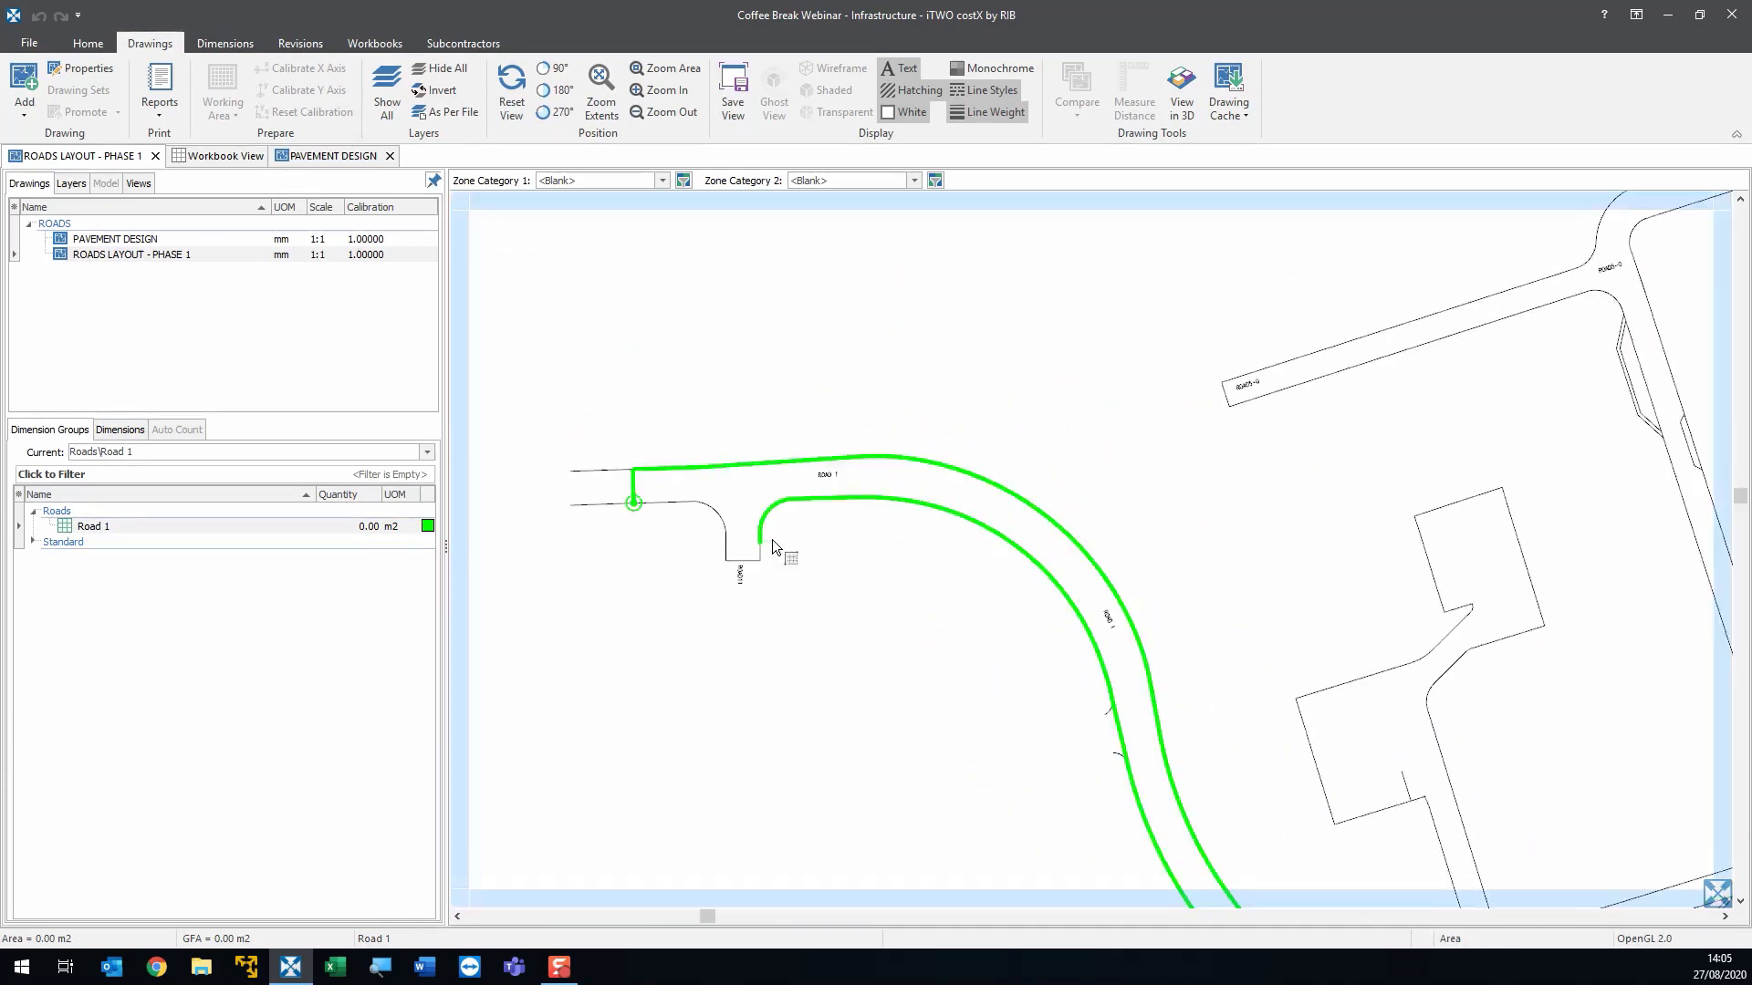
drag(741, 545, 634, 503)
- Uncomplete the Road 1 area at its long south-kerb edge beside the side-road junction to reopen the boundary
scroll(663, 423, down, 3)
scroll(870, 539, up, 2)
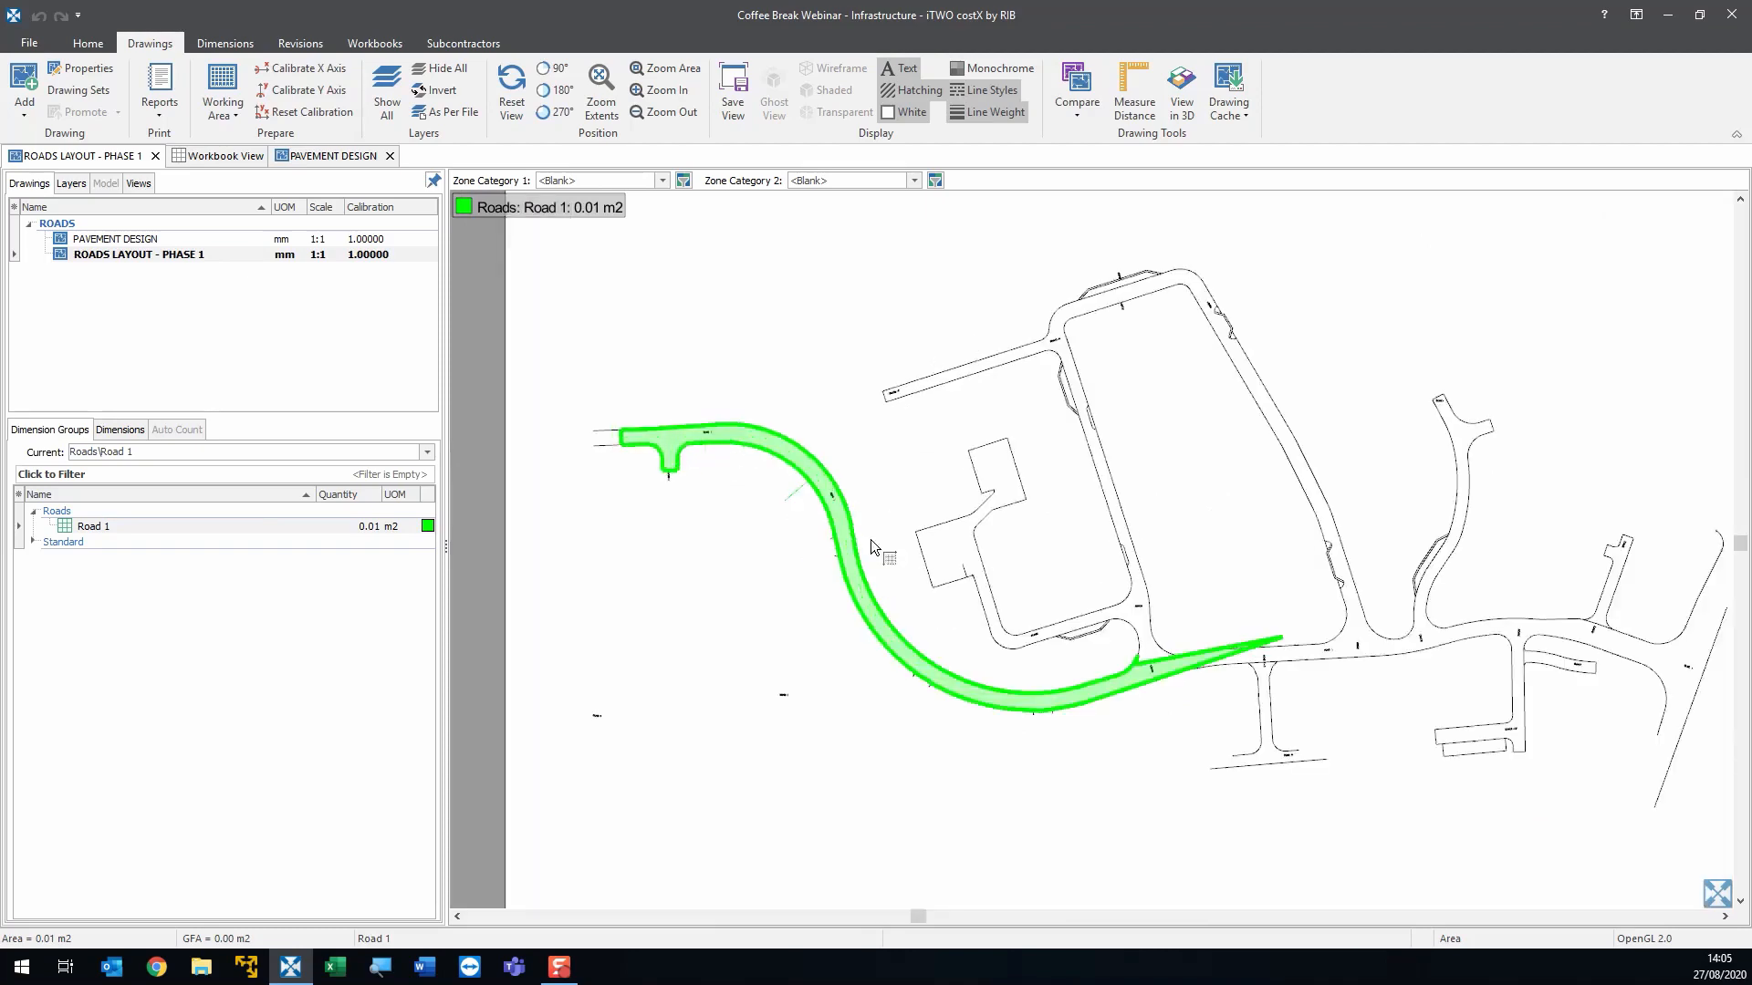
scroll(1295, 684, up, 3)
scroll(1323, 620, up, 2)
right_click(1339, 622)
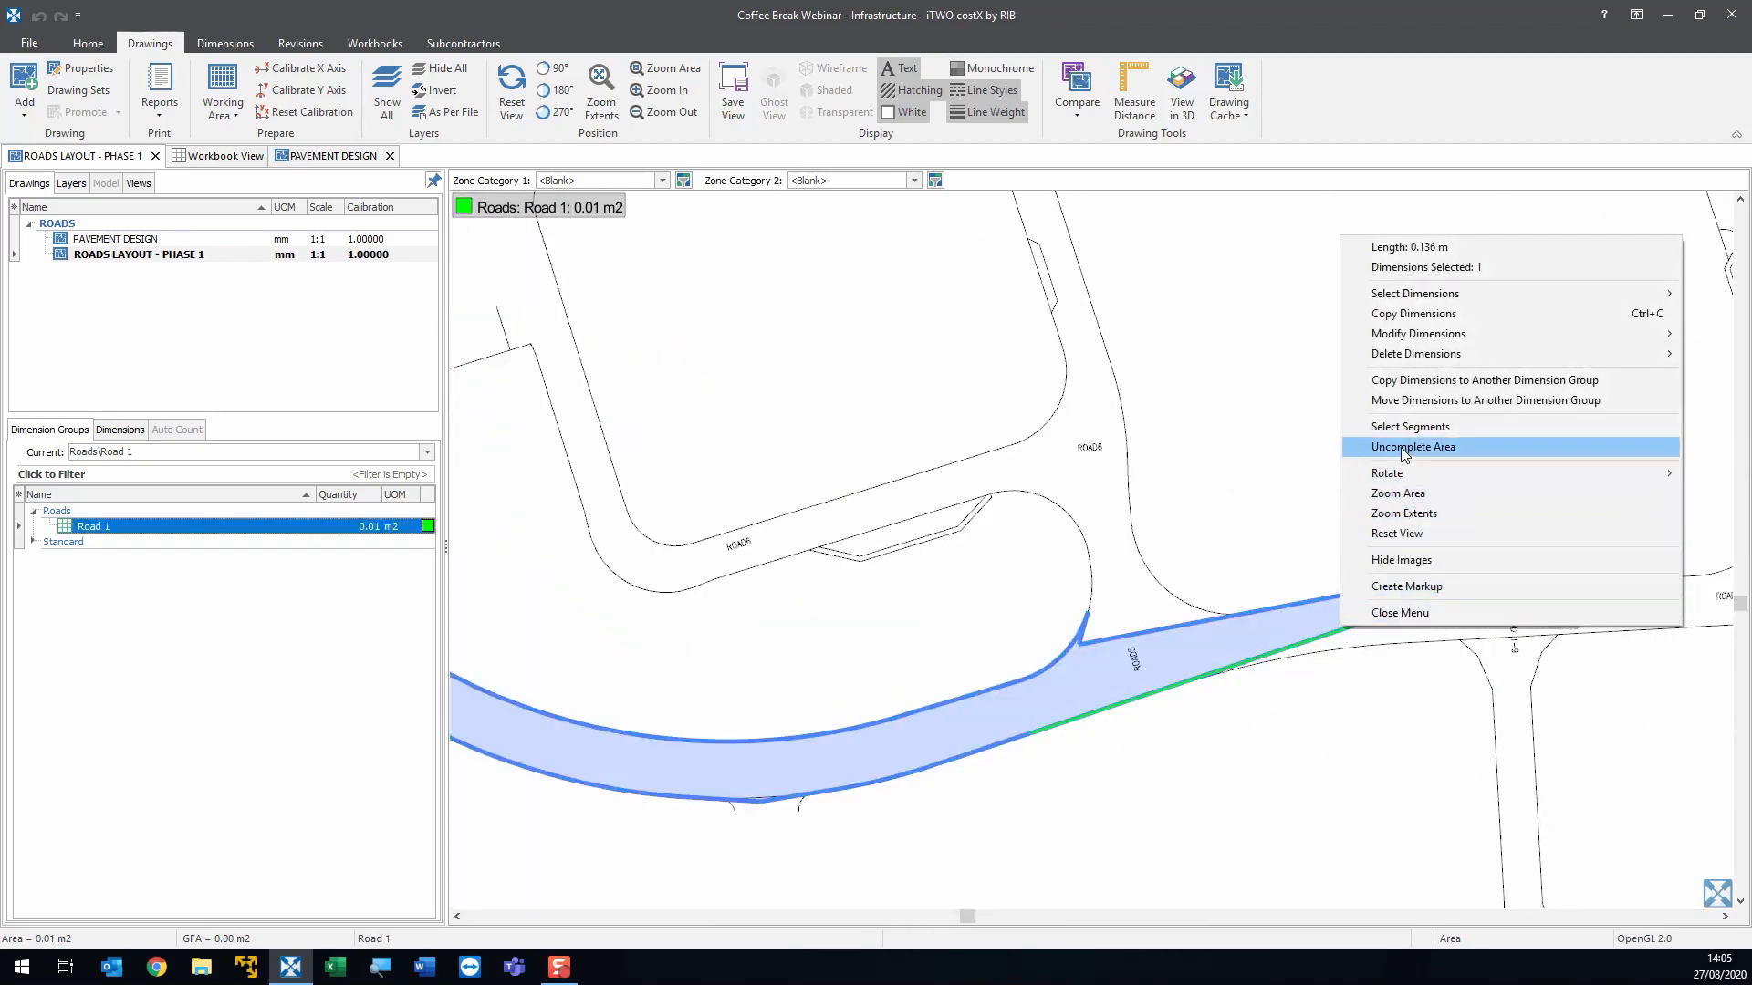
click(1400, 447)
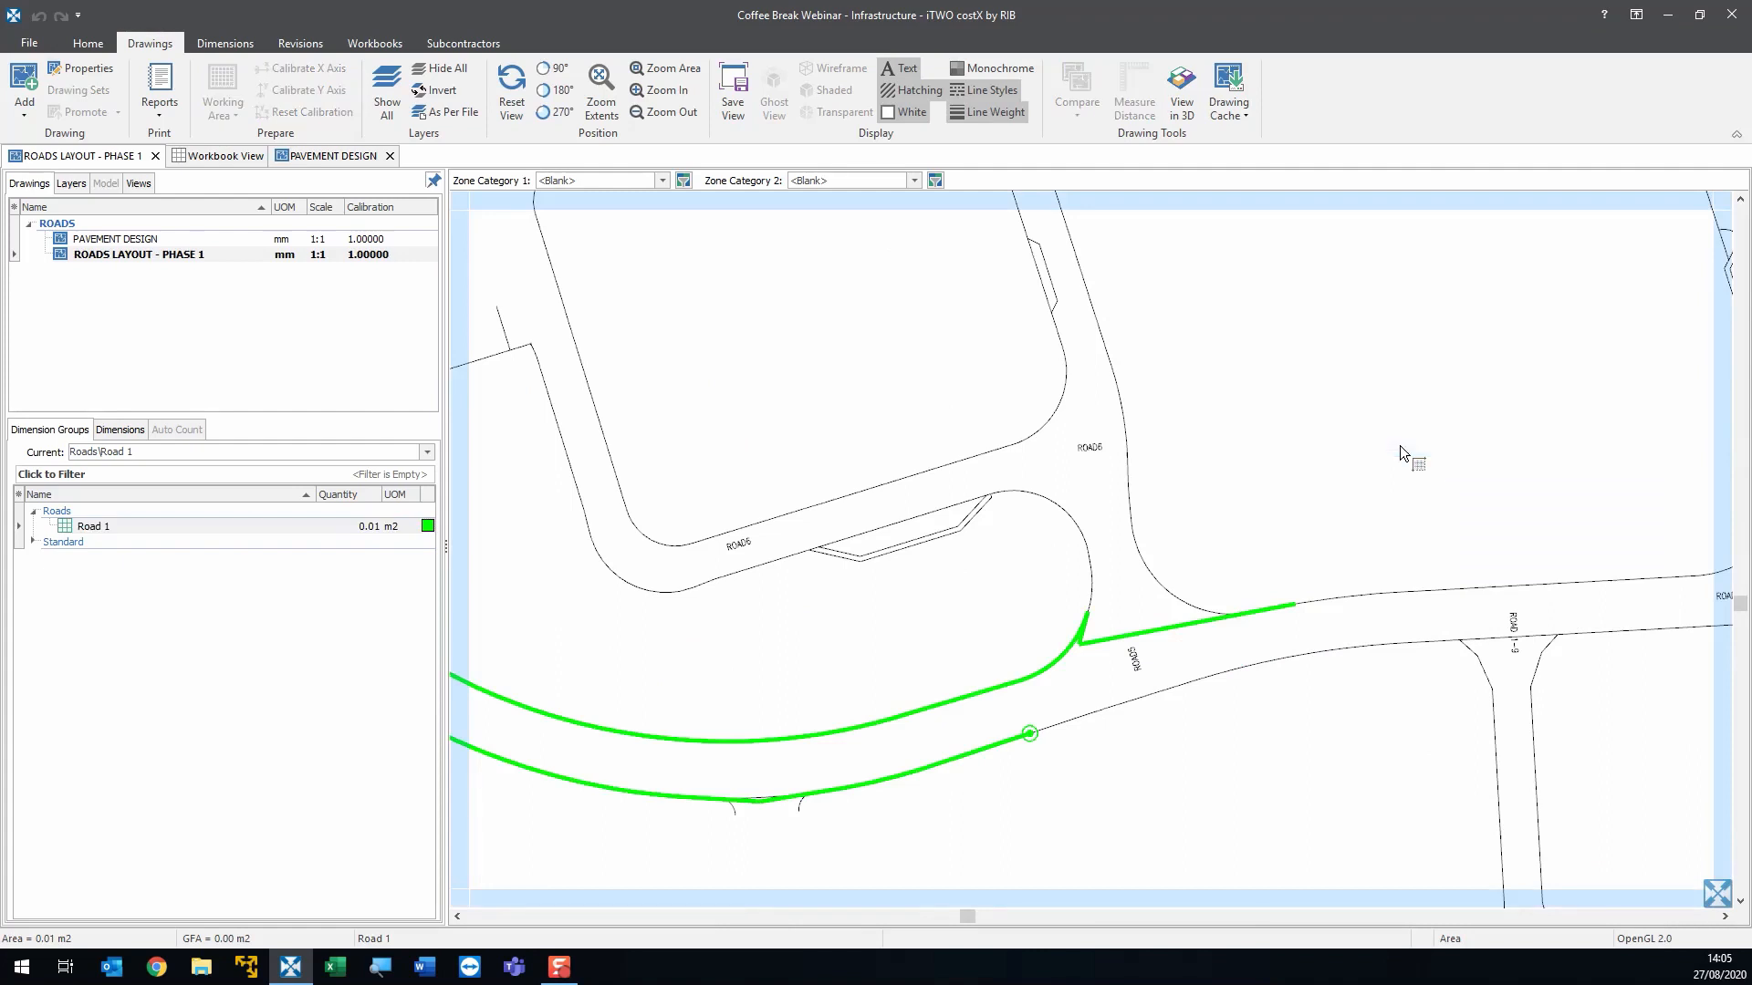
- Remove the boundary segments across the side-road junction and around its kerb bend, back to the start of the bend
key(BackSpace)
key(BackSpace)
scroll(1095, 730, up, 2)
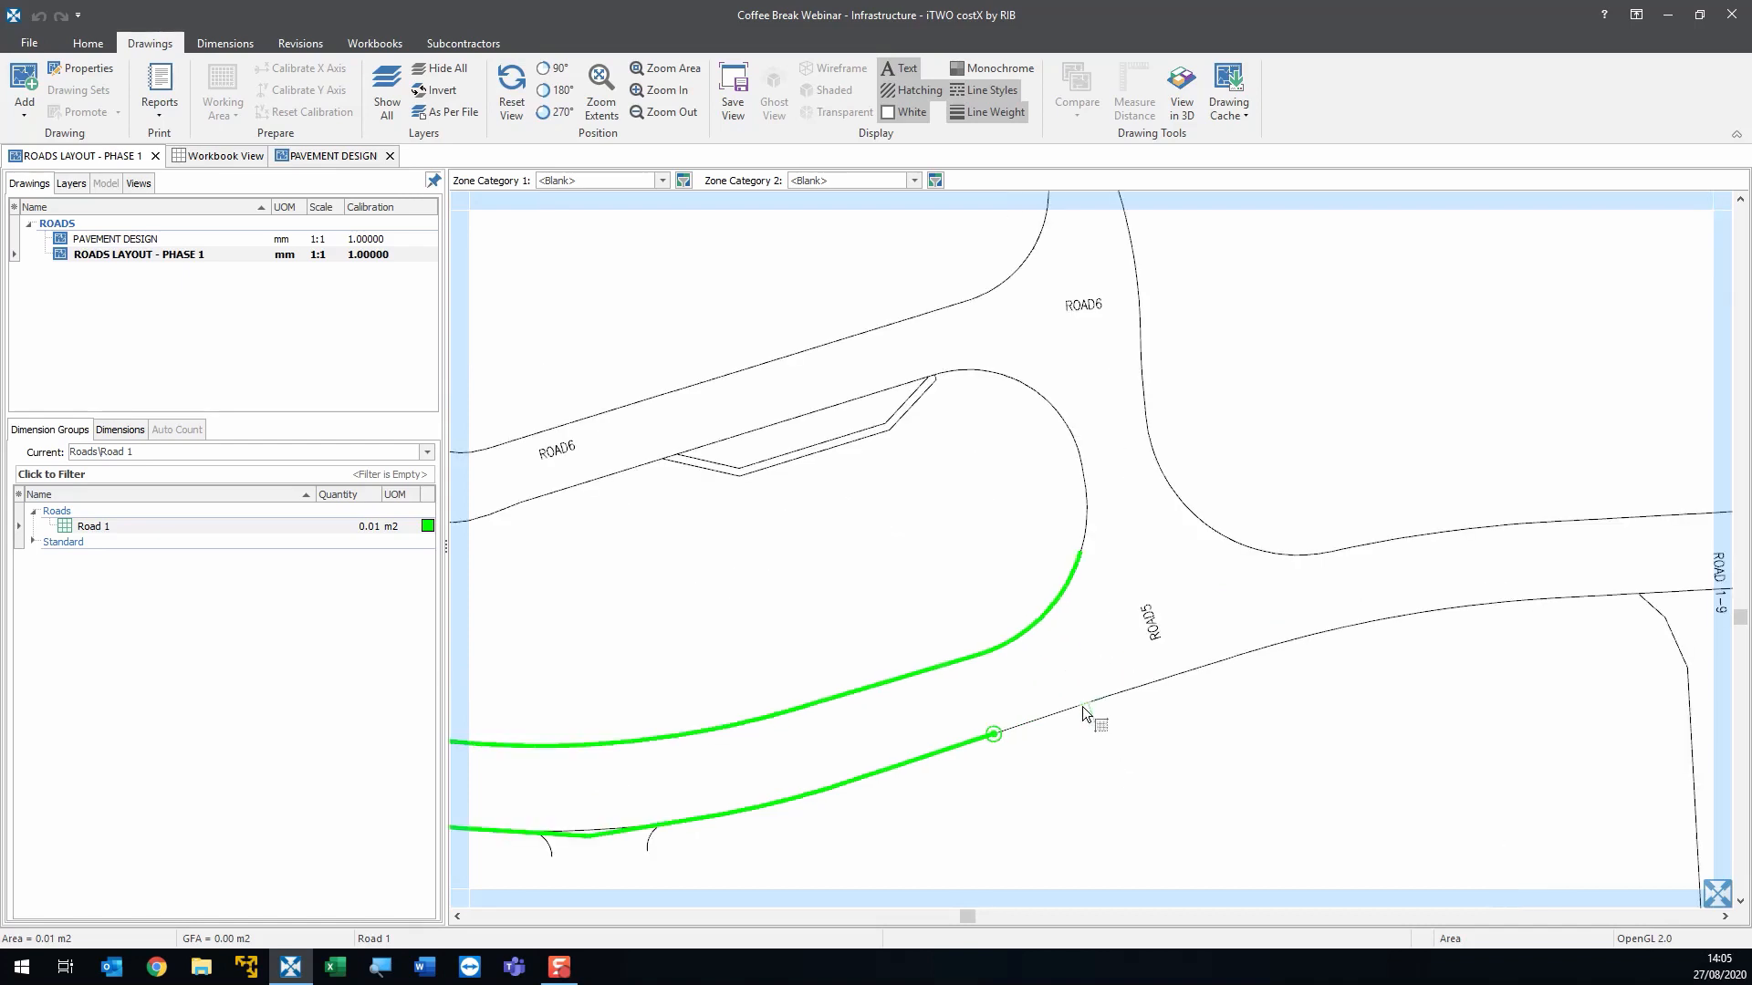
drag(1152, 788, 1087, 688)
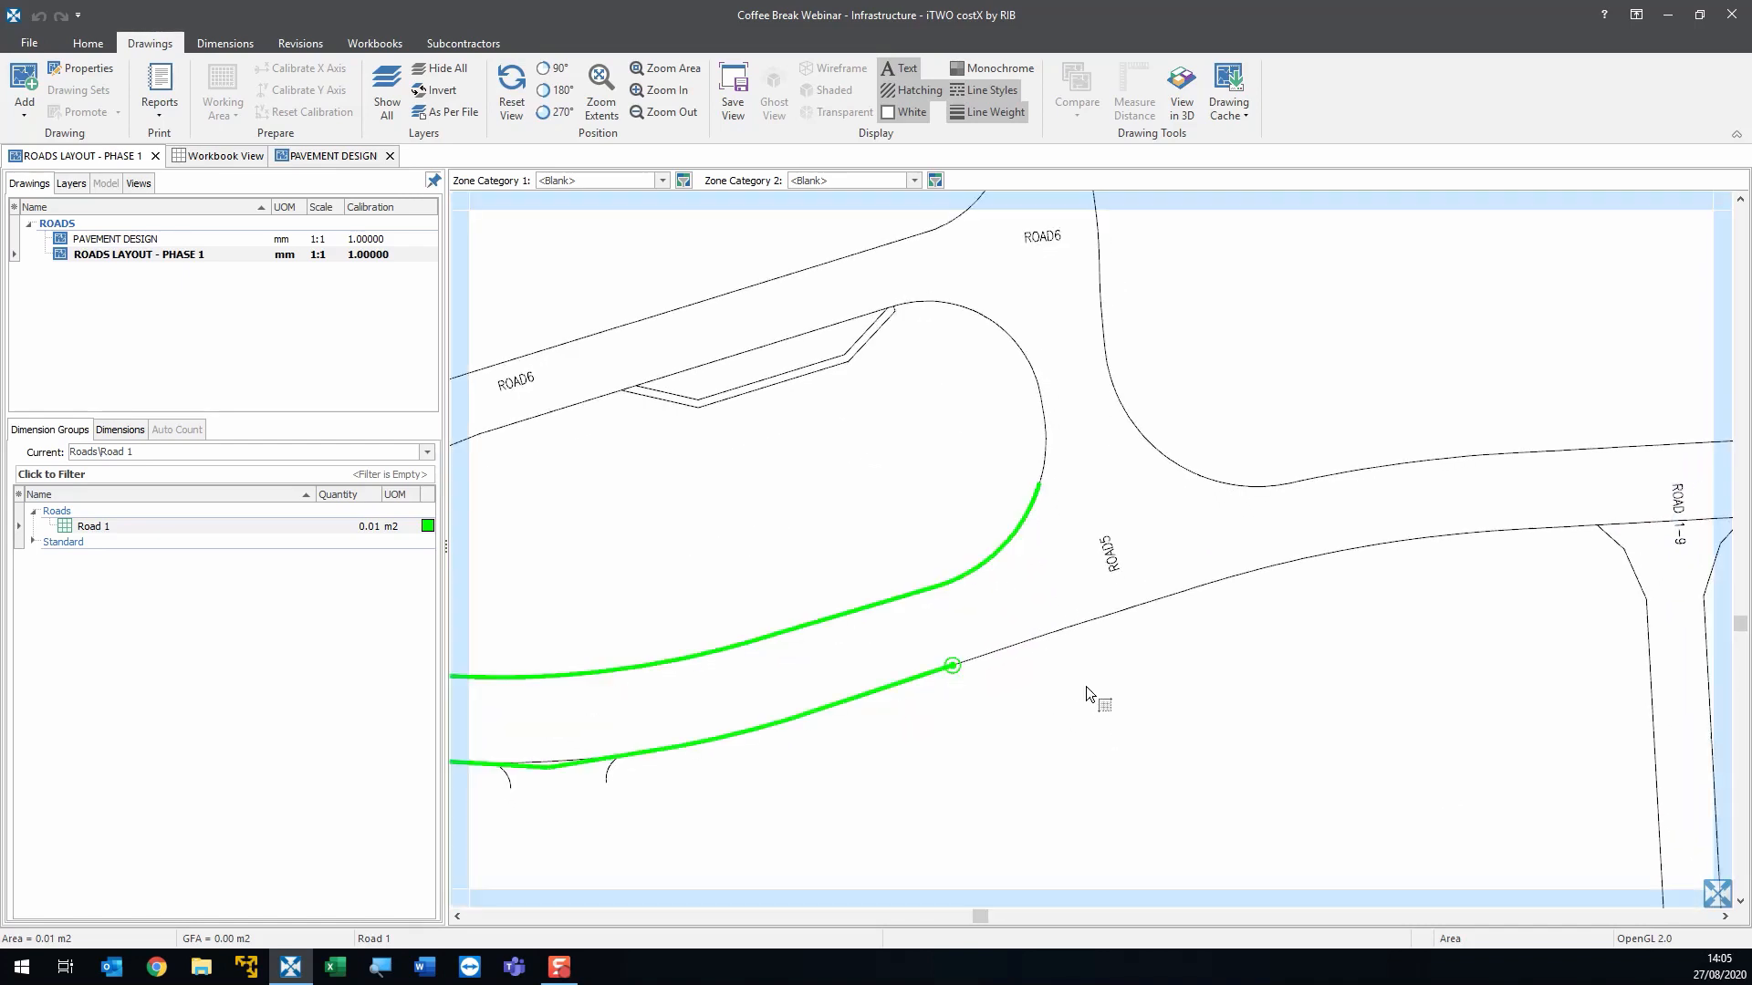
right_click(1036, 601)
right_click(1020, 584)
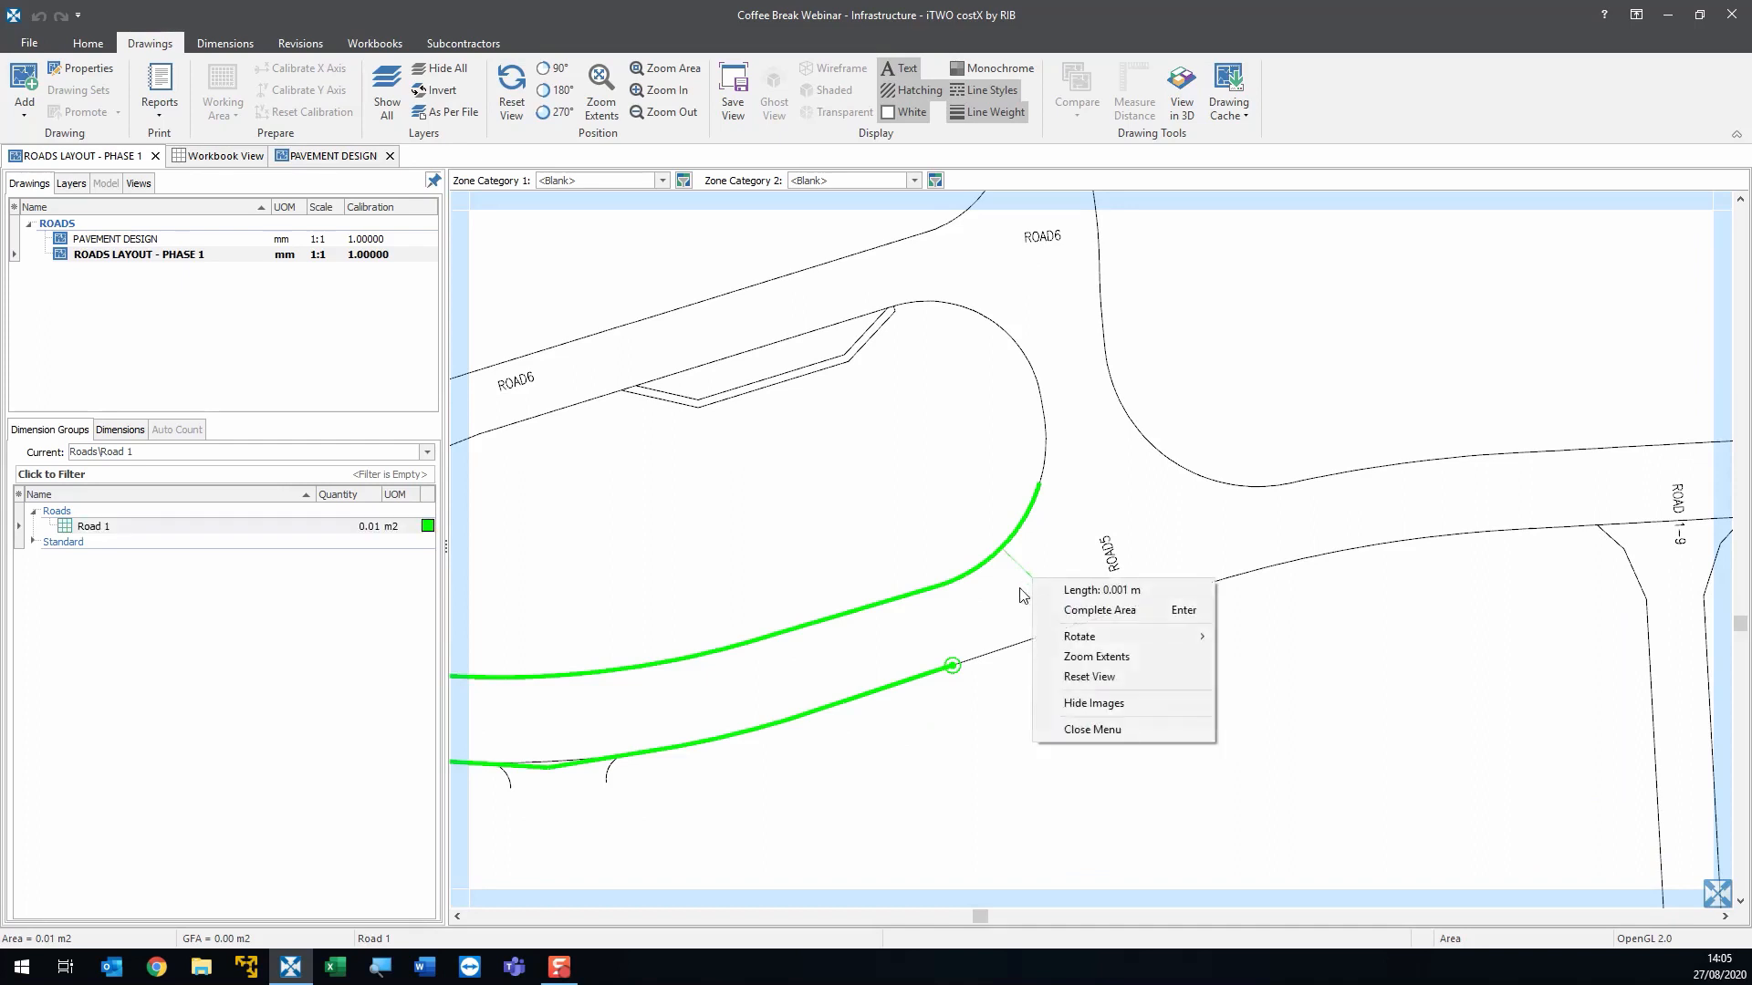
right_click(1001, 632)
click(1006, 597)
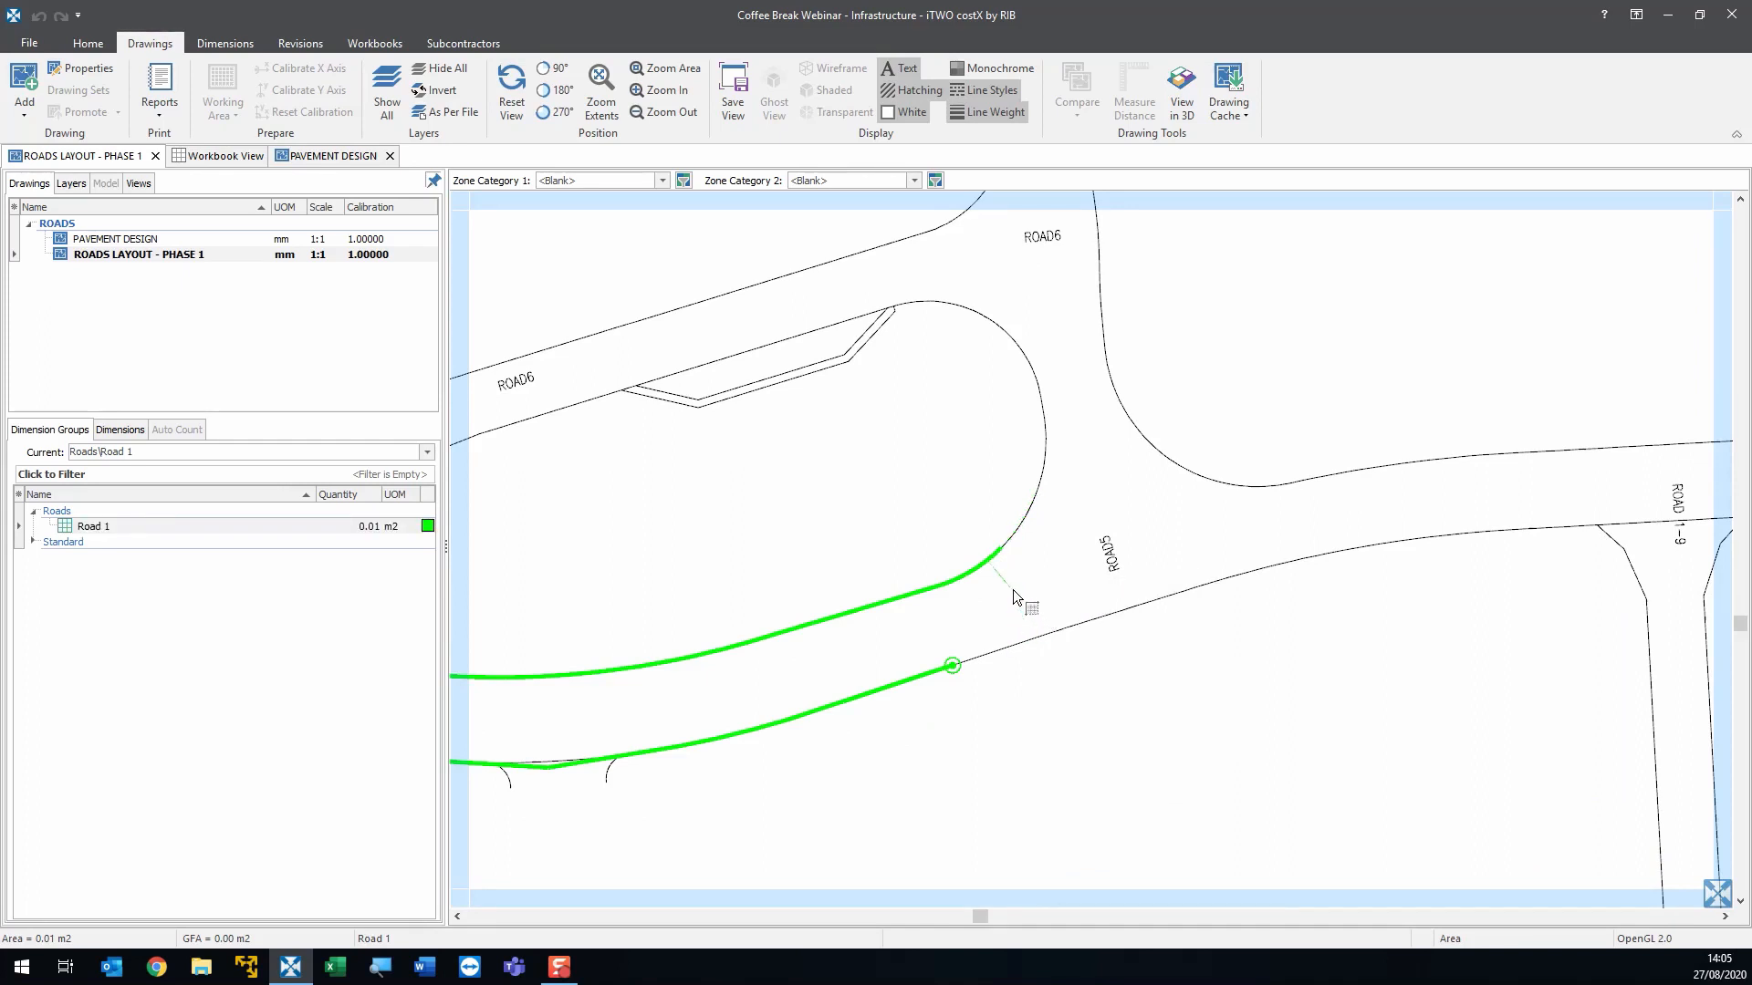
- Seal the Road 1 area with a straight edge across the carriageway just before the side-road junction
right_click(1013, 589)
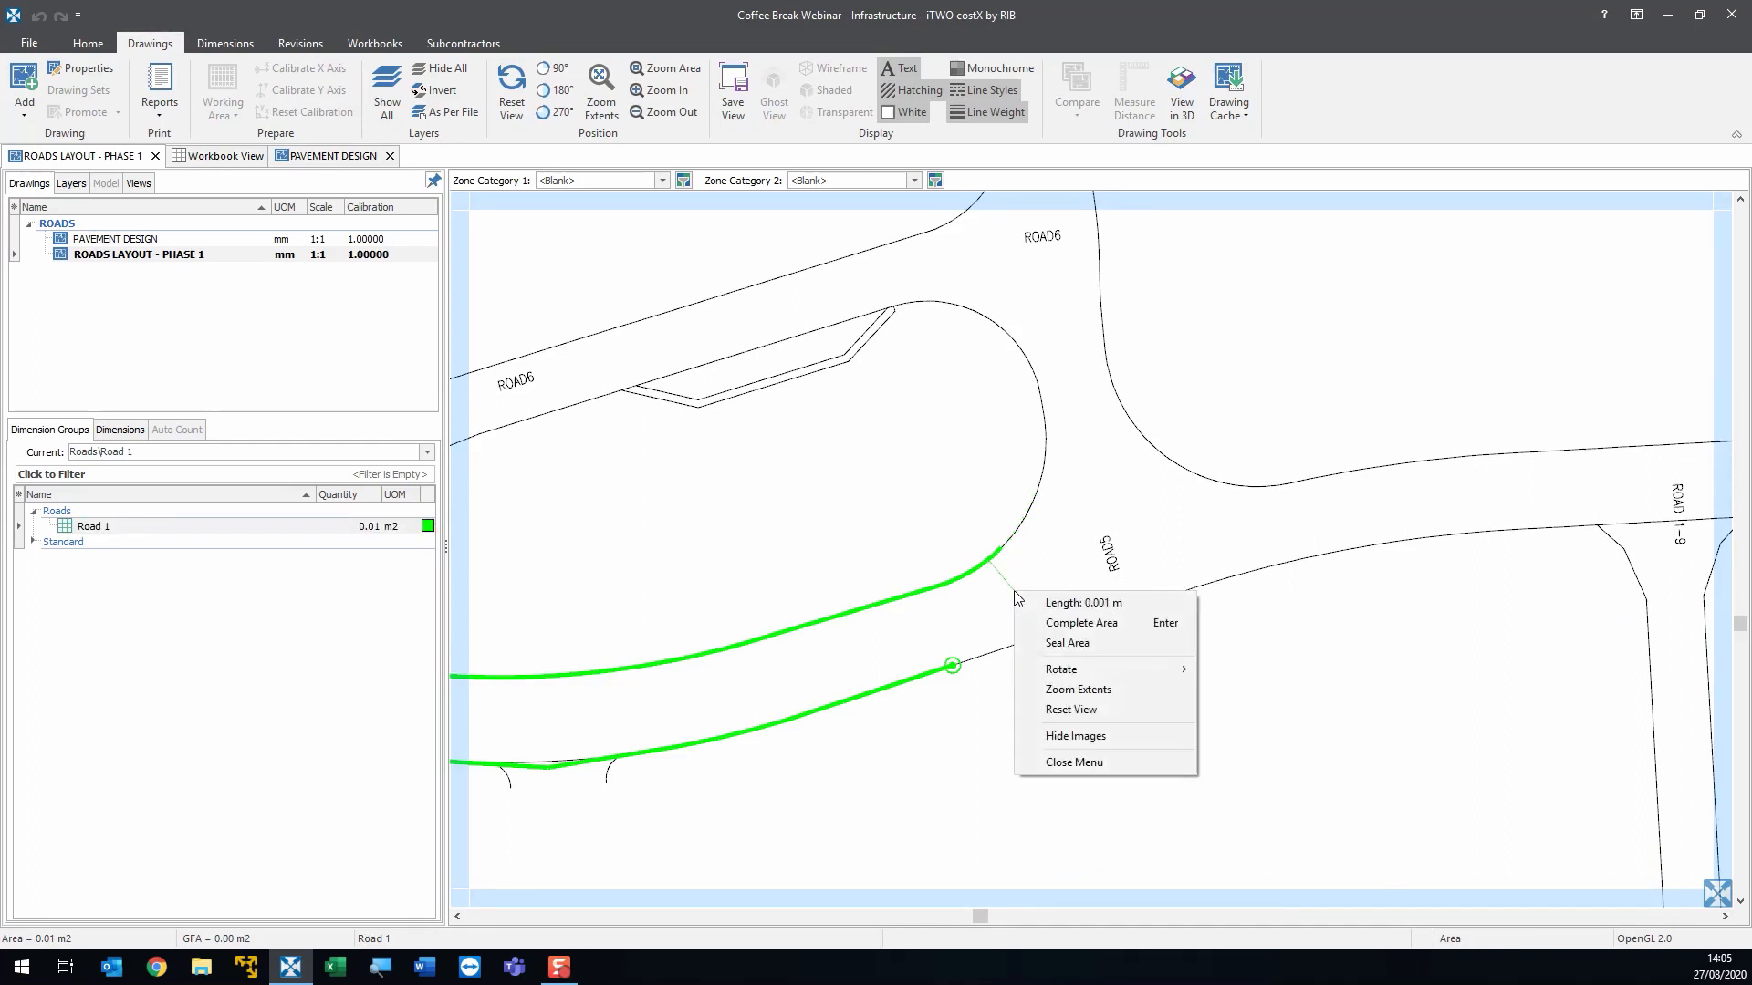
click(1130, 643)
click(854, 522)
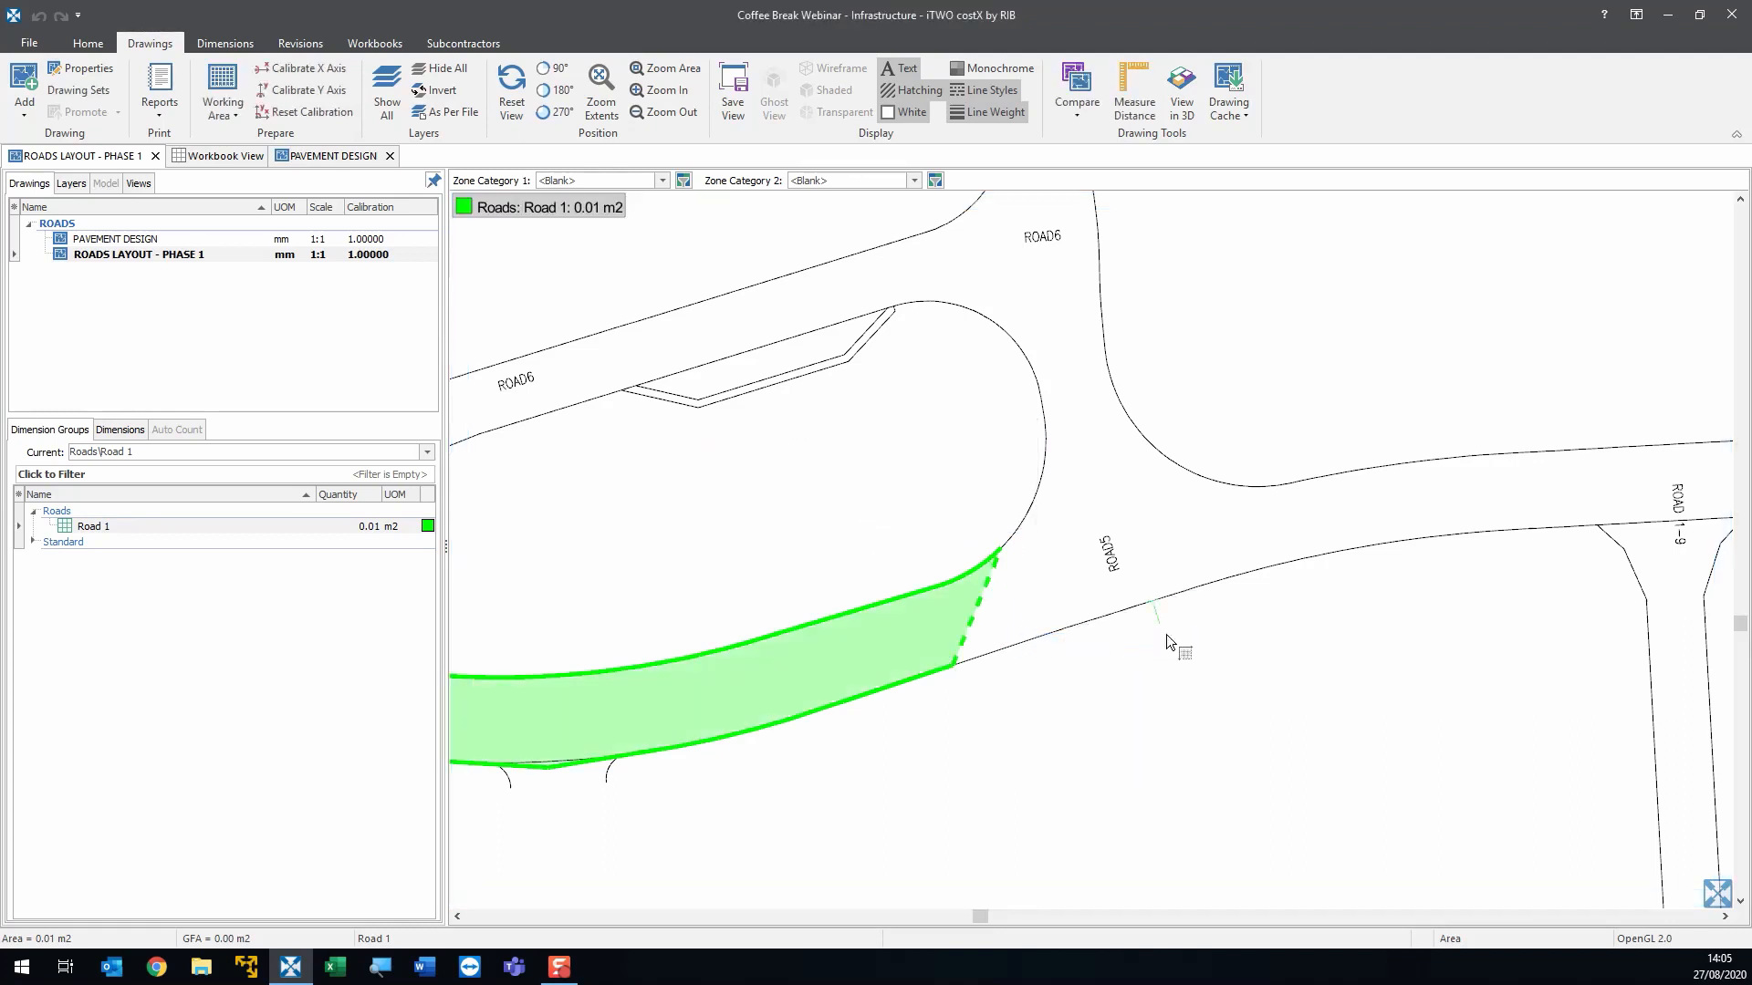
scroll(1186, 622, down, 2)
scroll(1131, 584, down, 2)
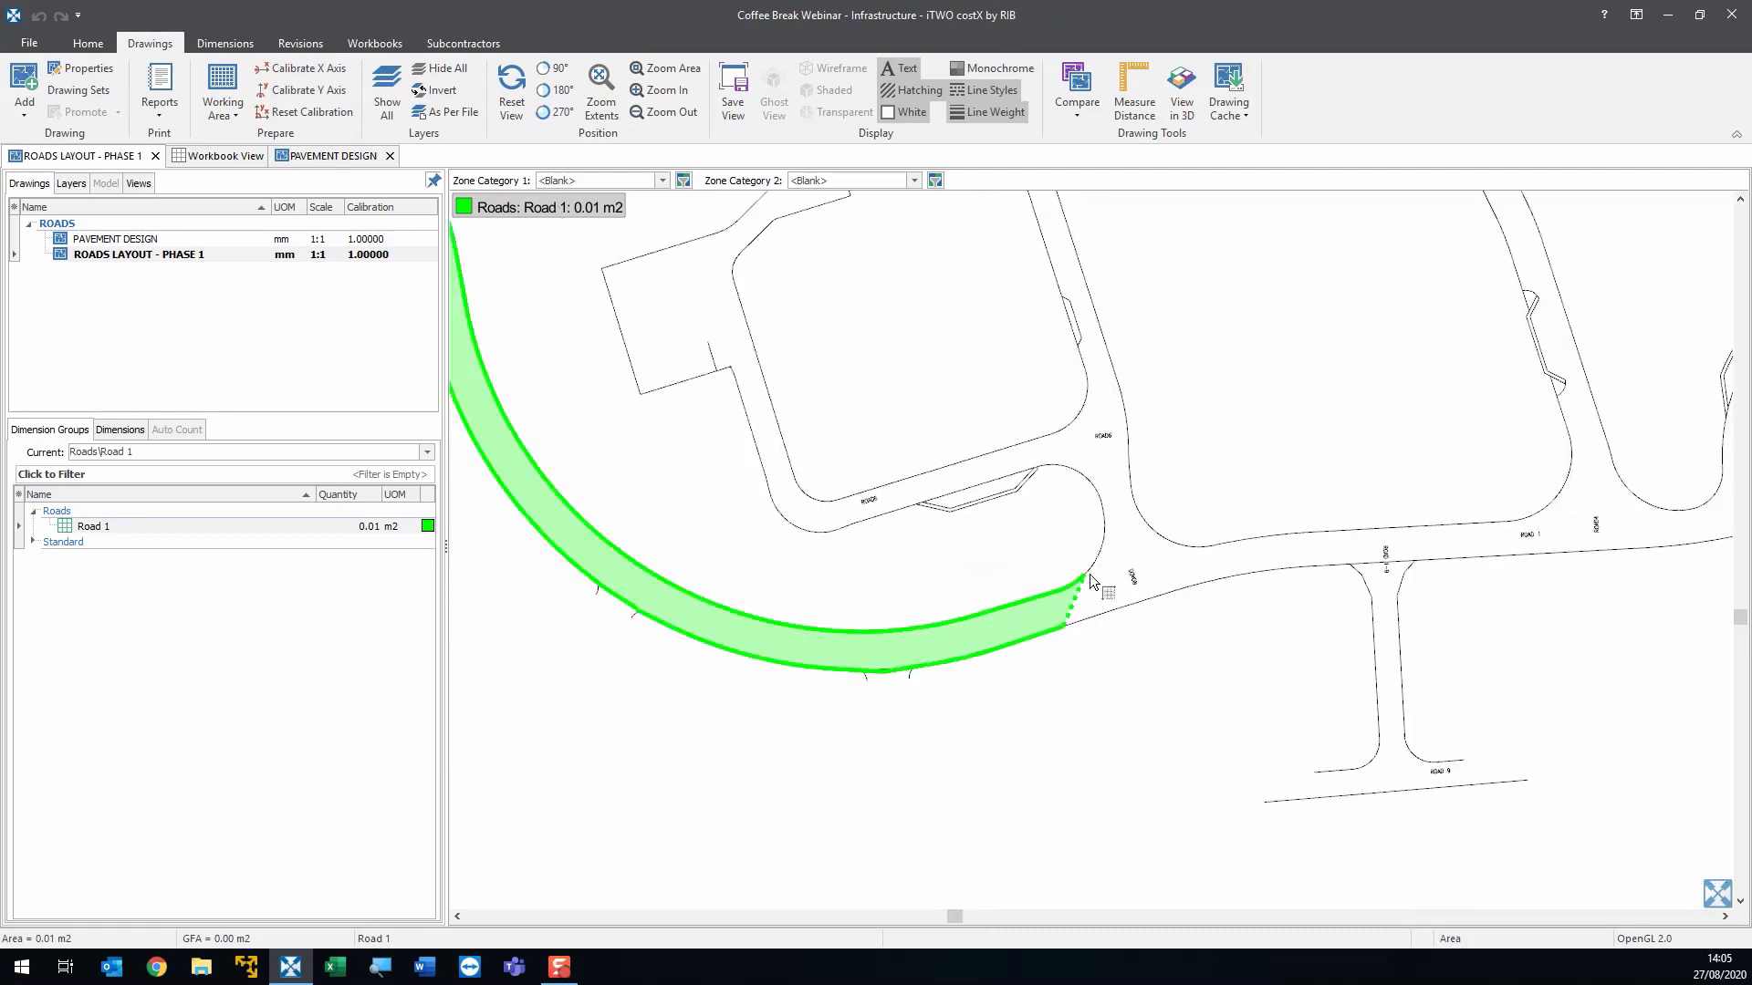
scroll(1131, 728, down, 4)
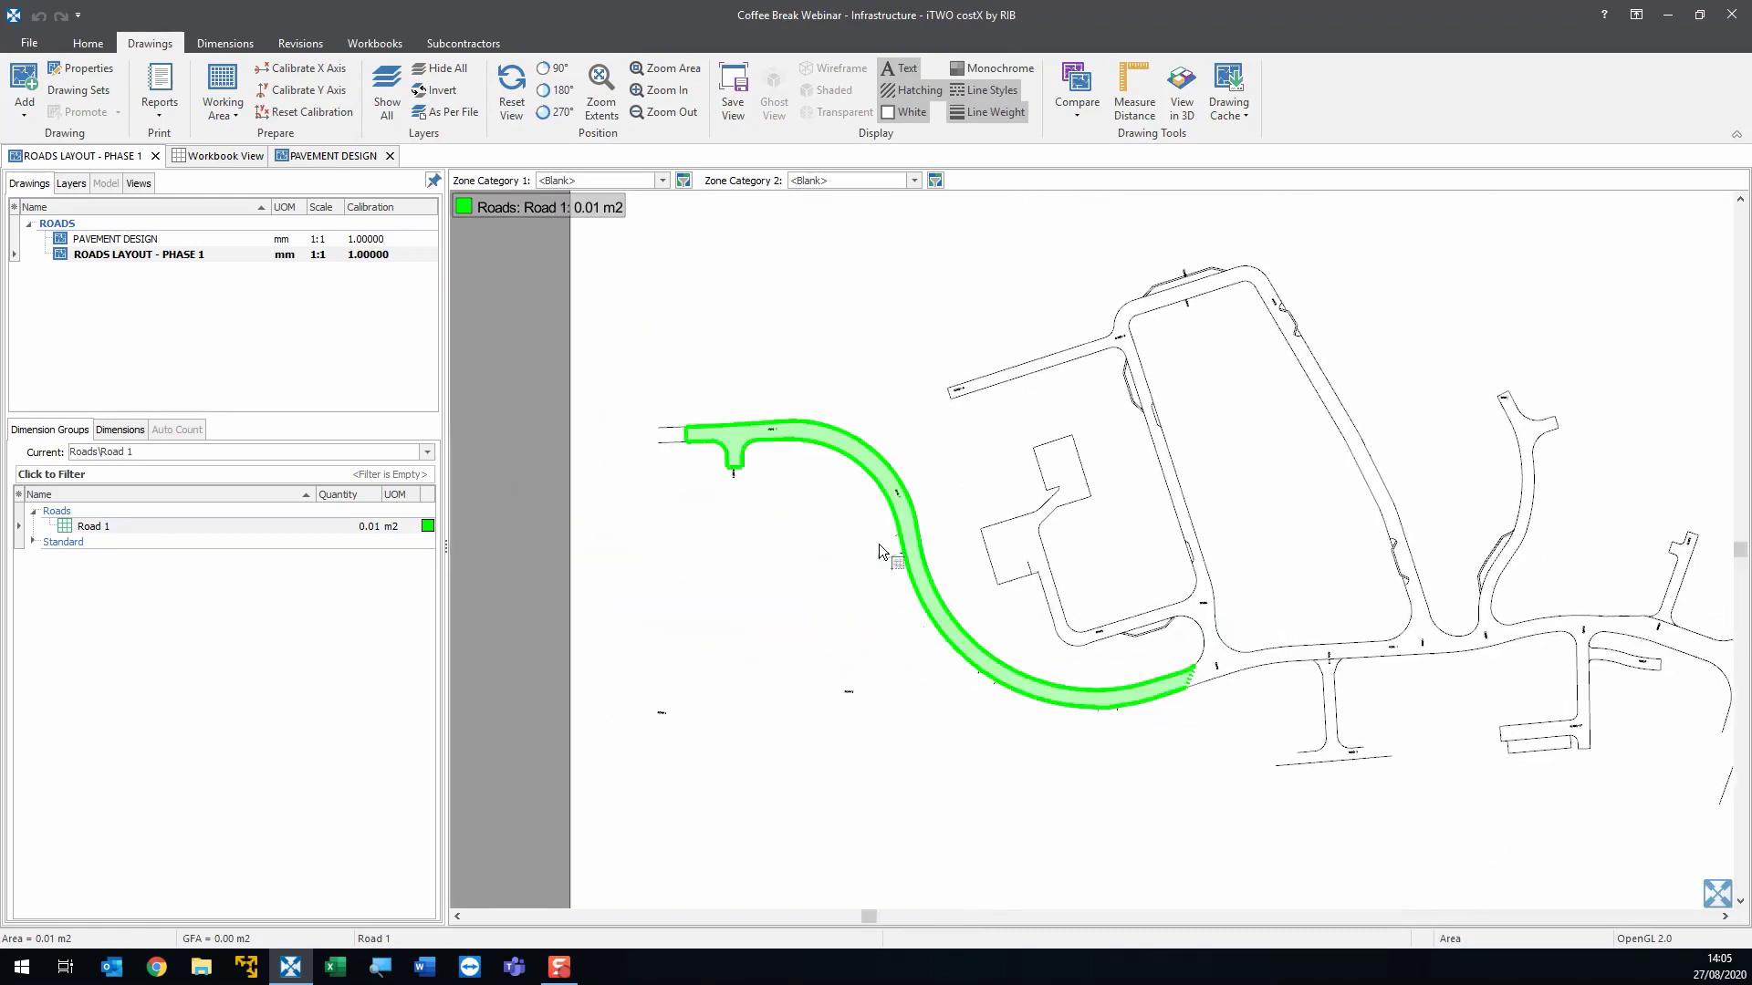
scroll(874, 538, up, 2)
scroll(871, 534, down, 2)
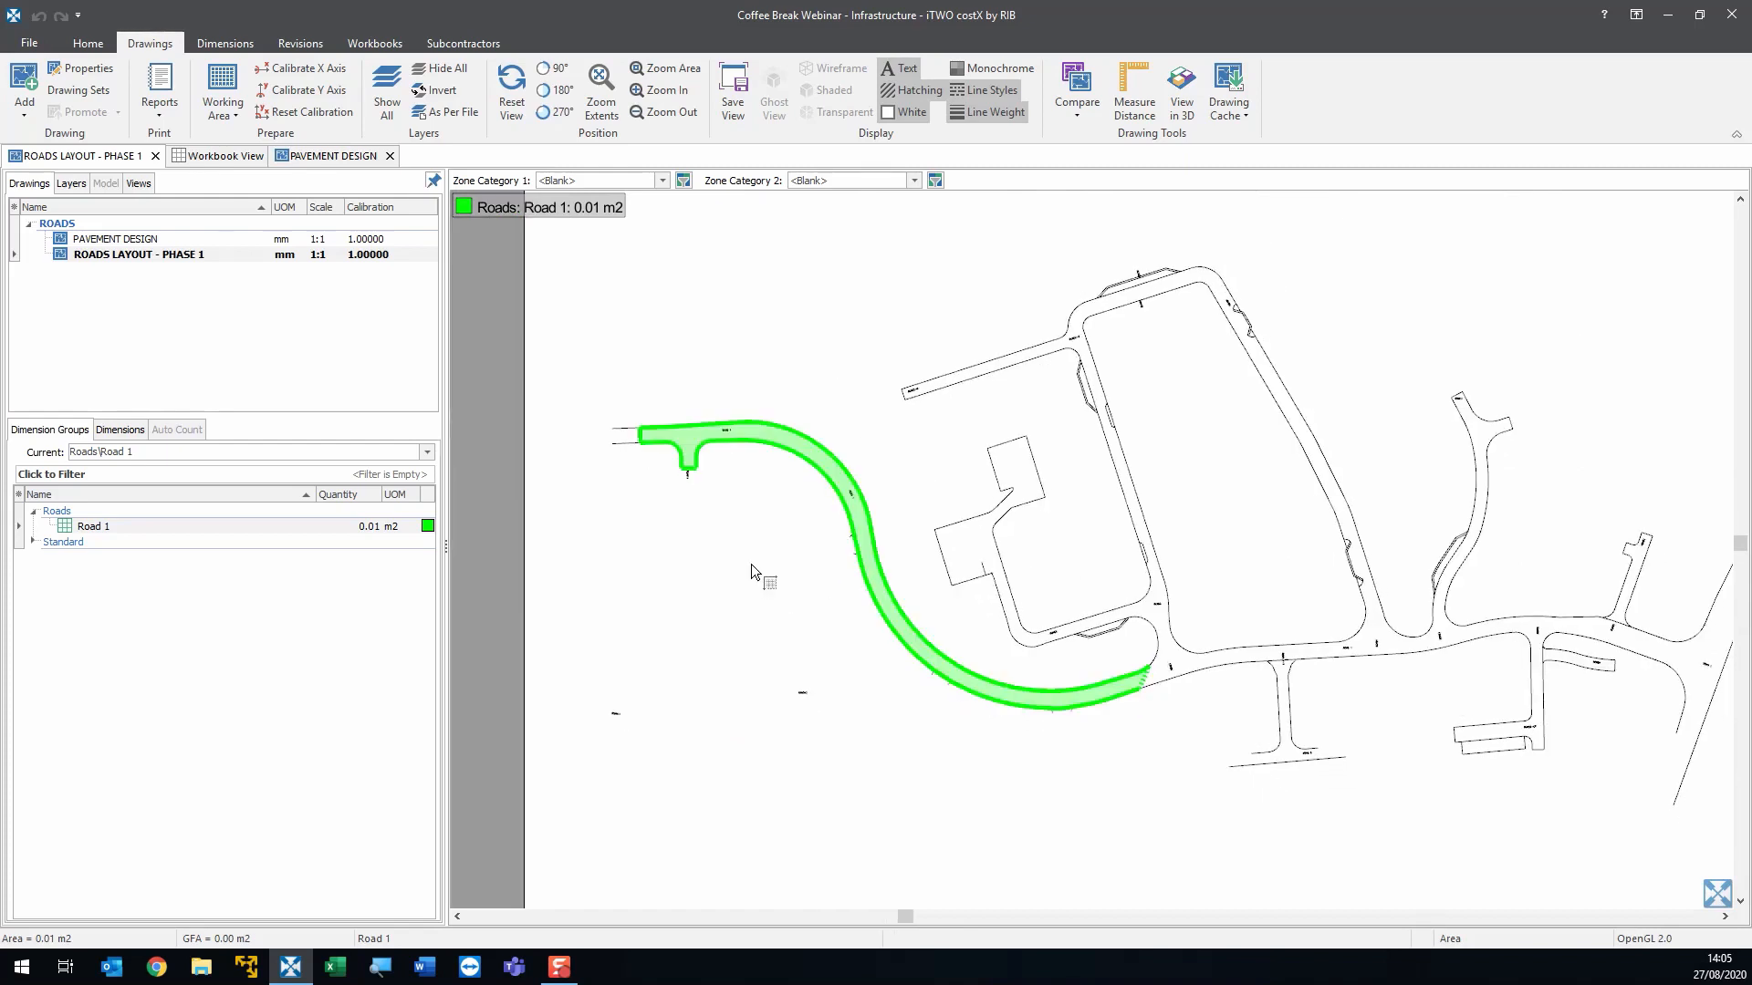
- Show all drawing layers and examine the title block for the stated drawing scale
mouse_move(891, 604)
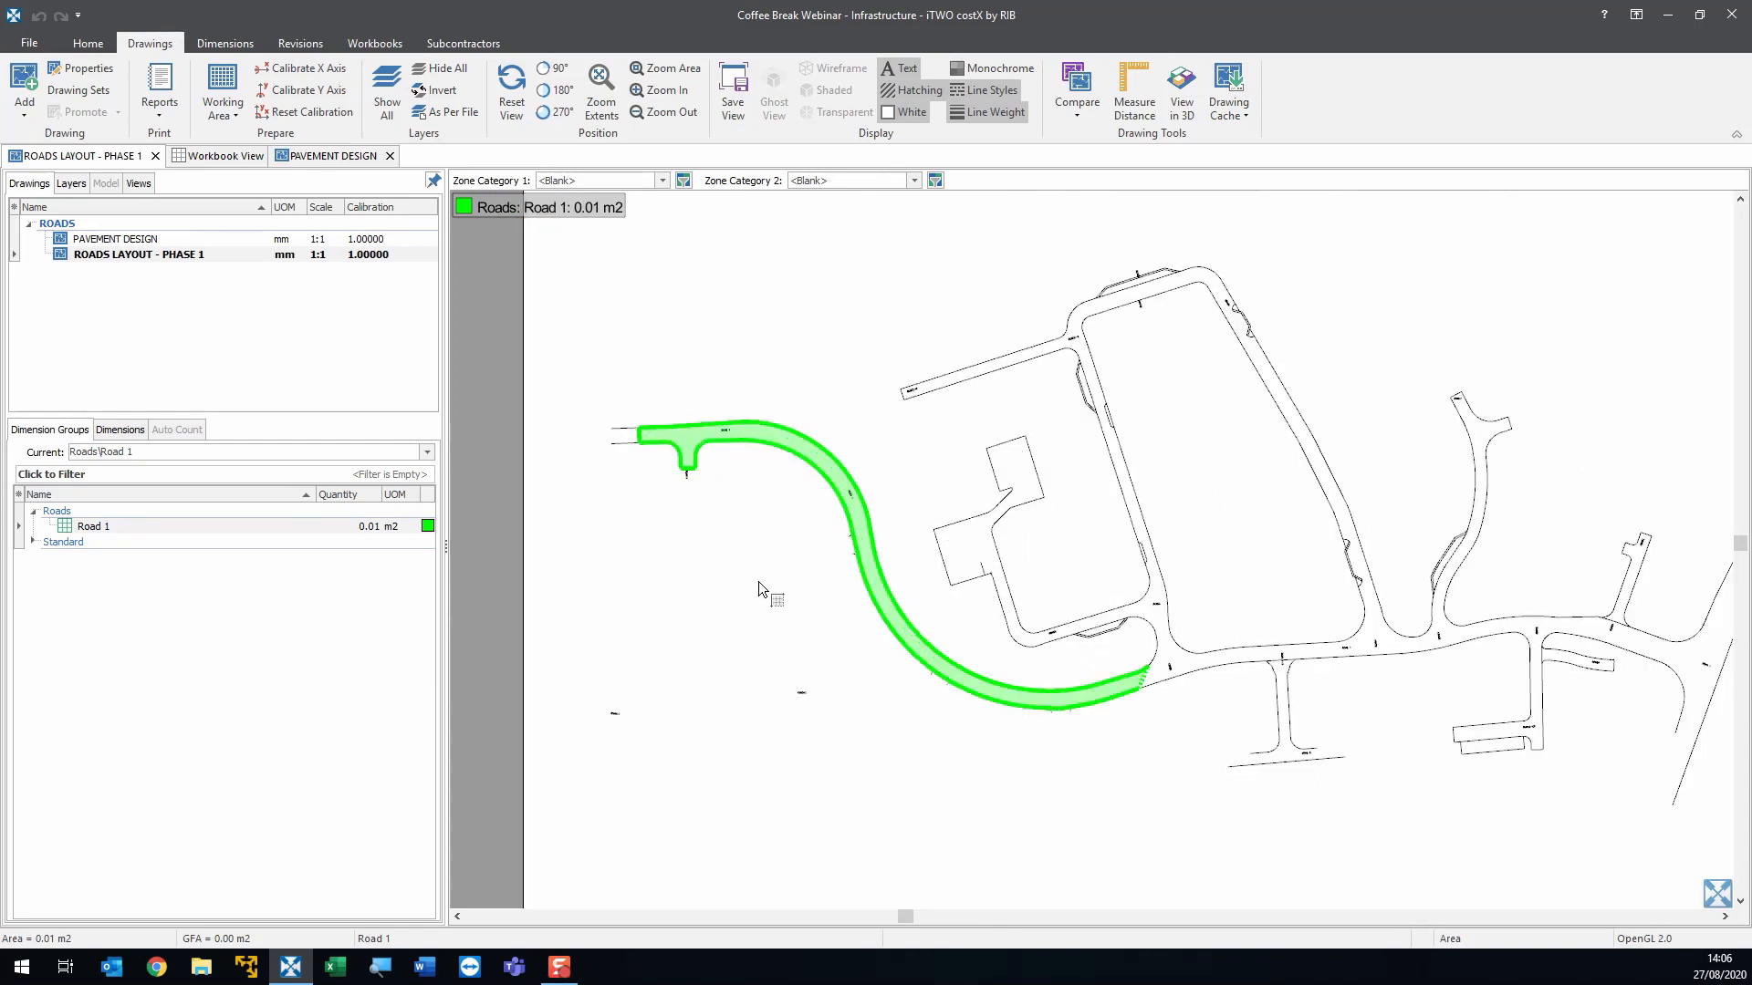
click(385, 103)
scroll(1045, 552, up, 5)
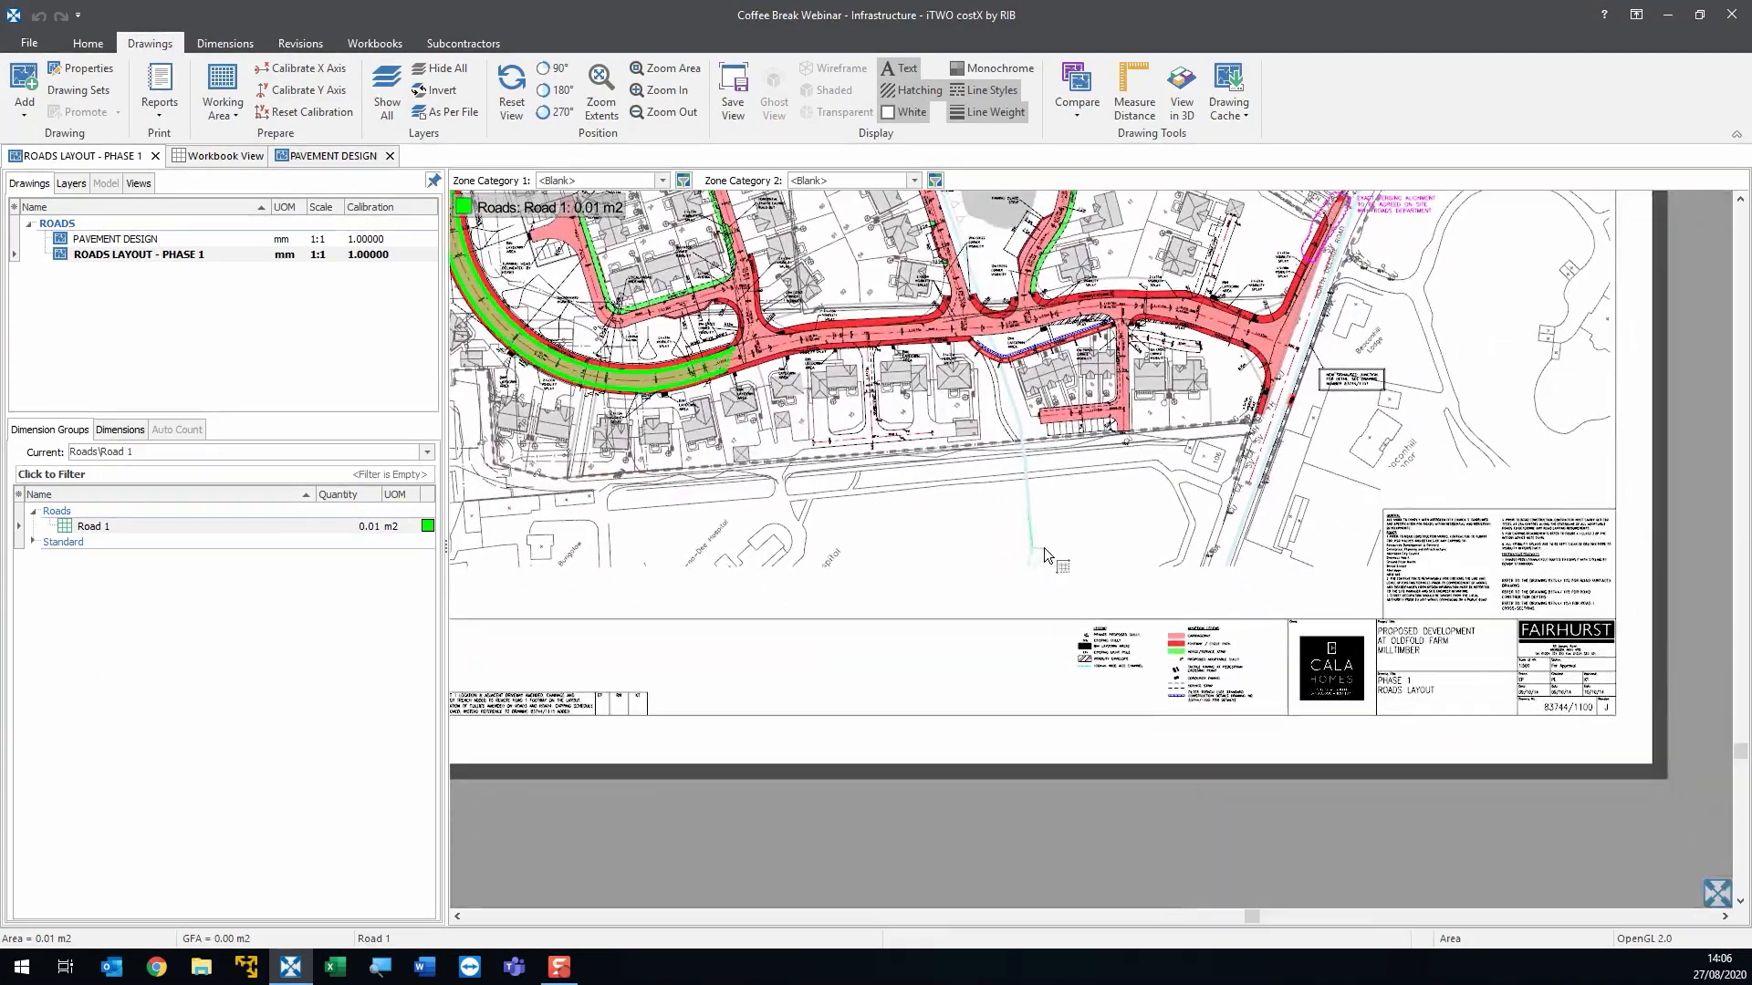
scroll(1120, 615, down, 2)
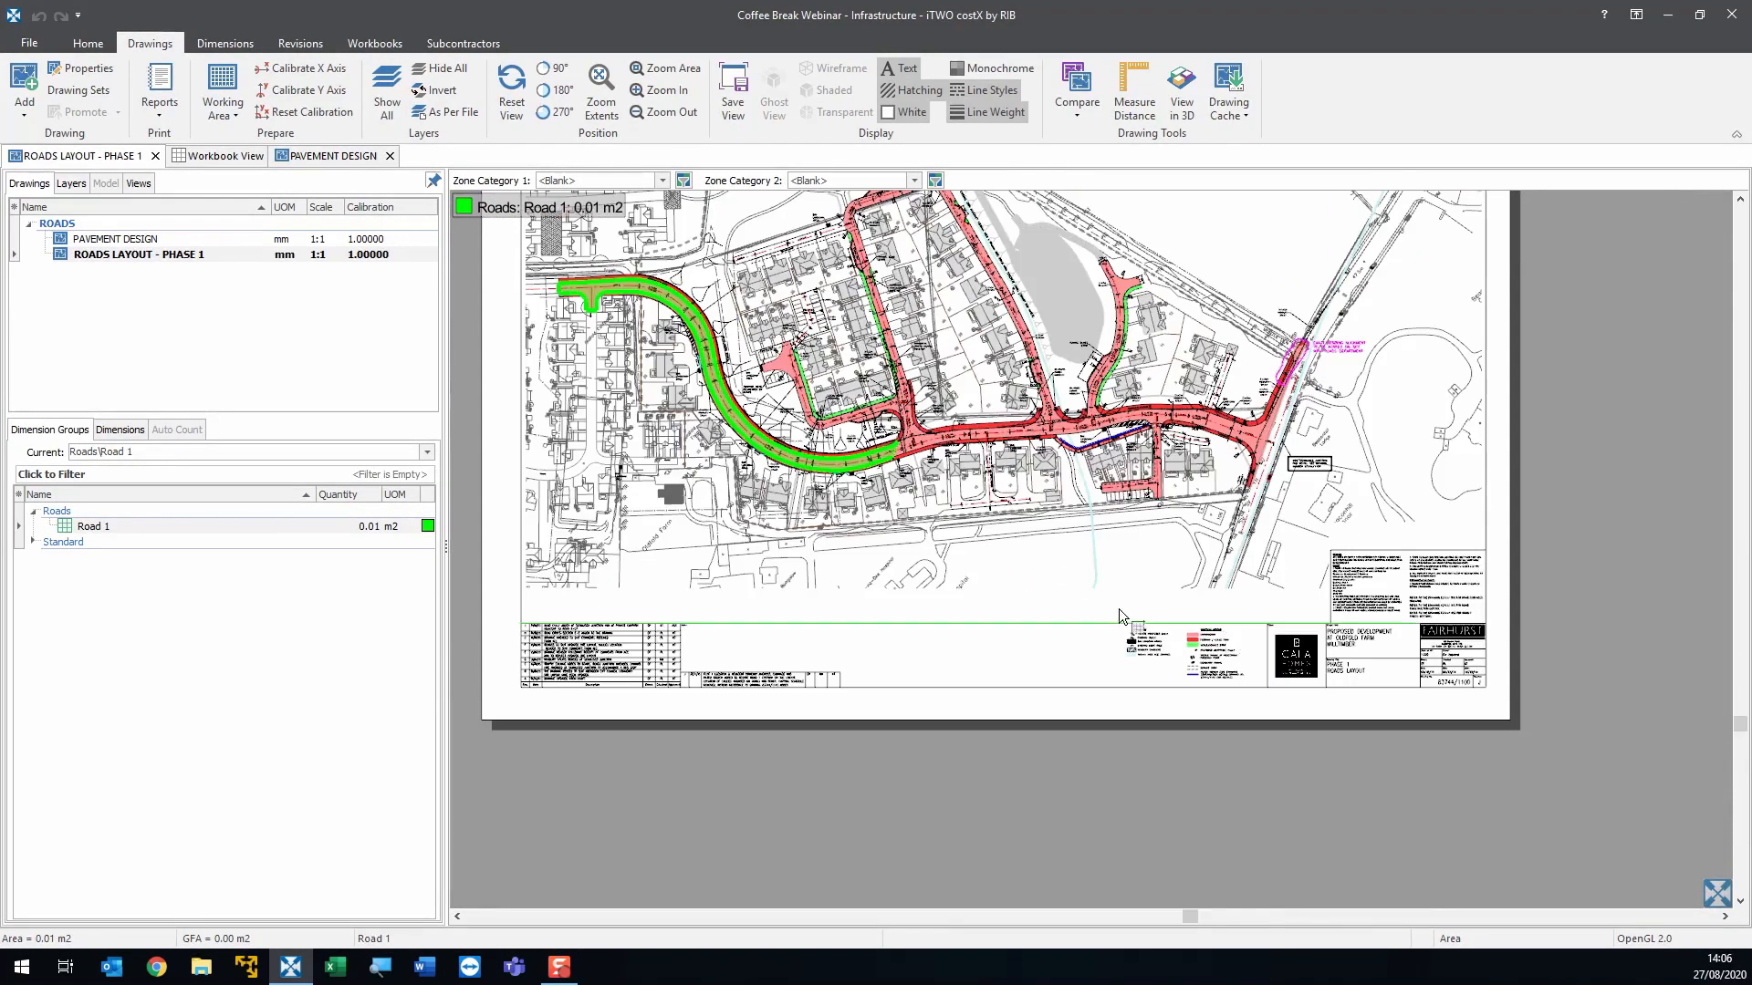
scroll(1121, 615, up, 5)
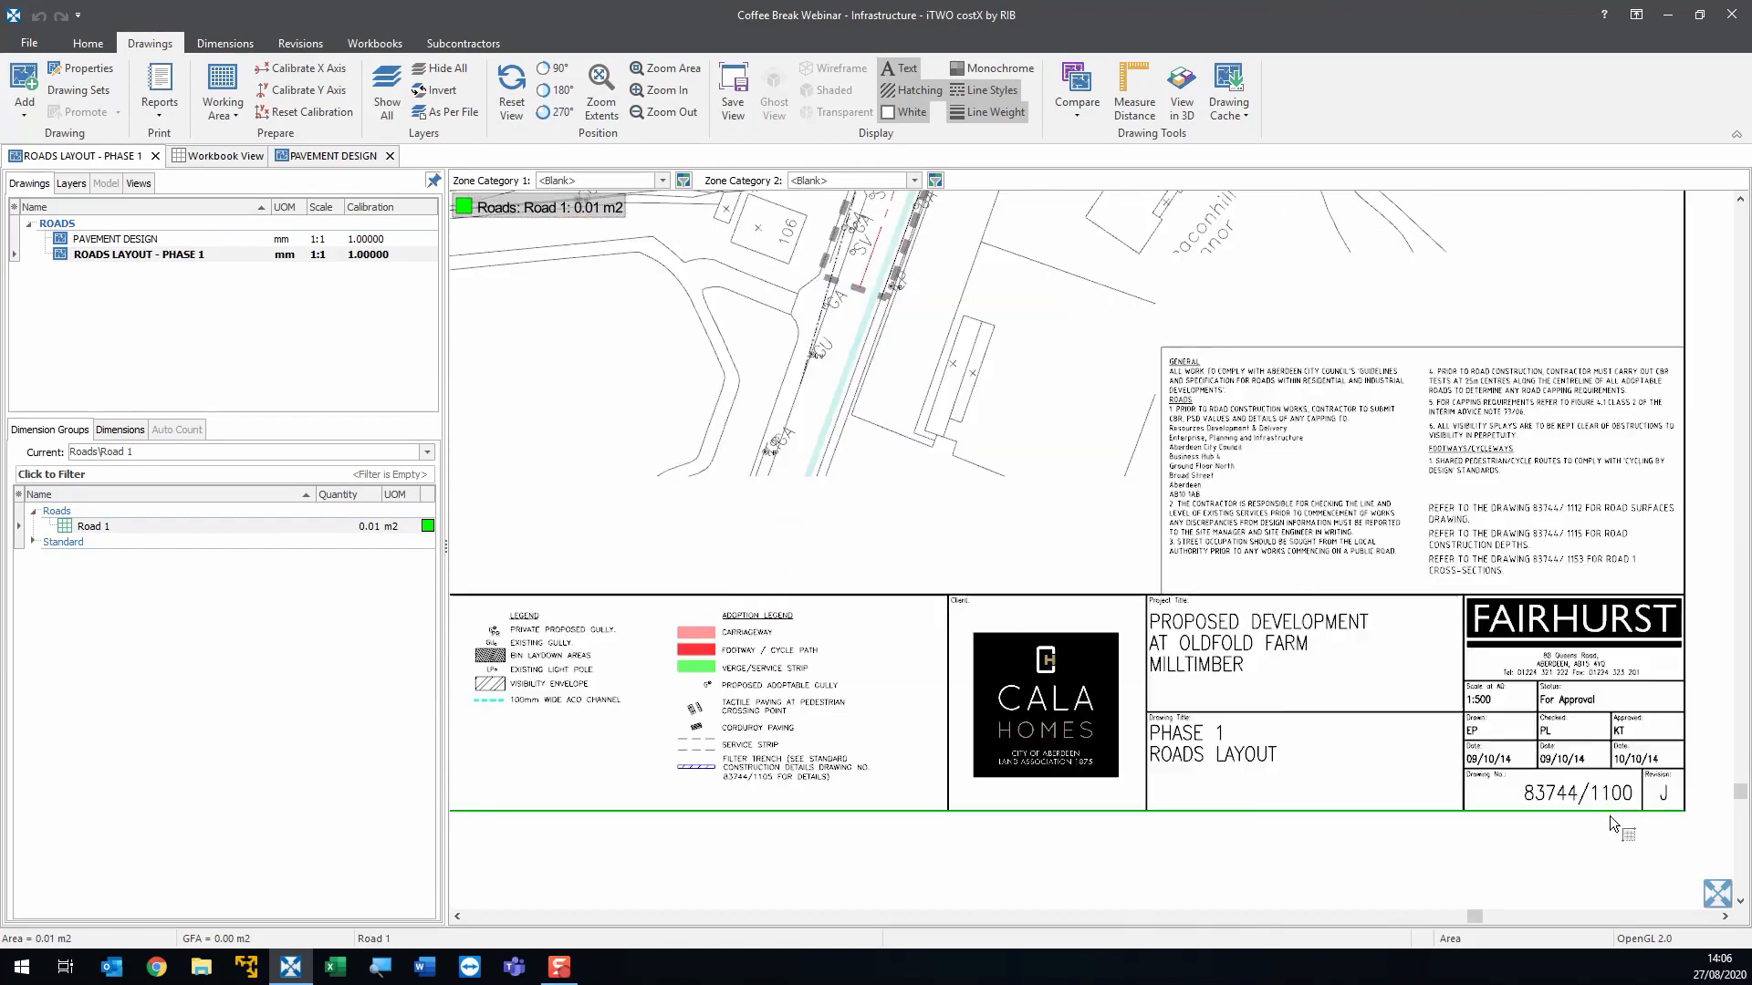
scroll(1610, 815, up, 5)
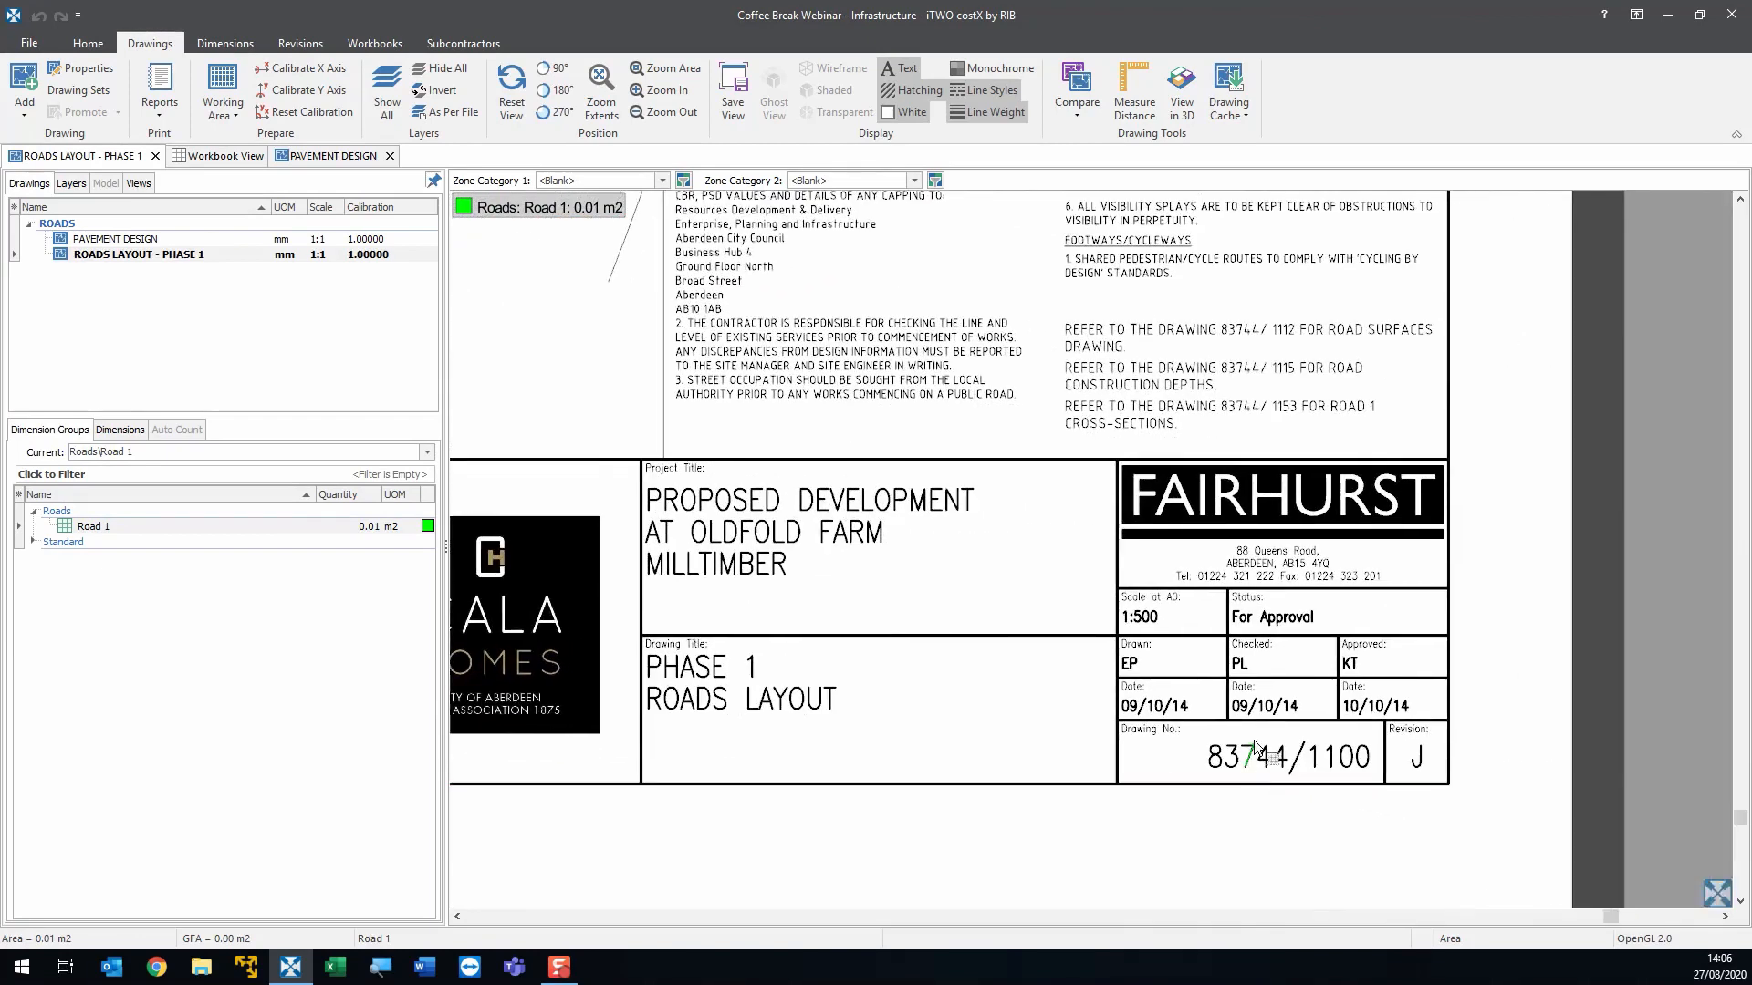
scroll(1109, 566, up, 6)
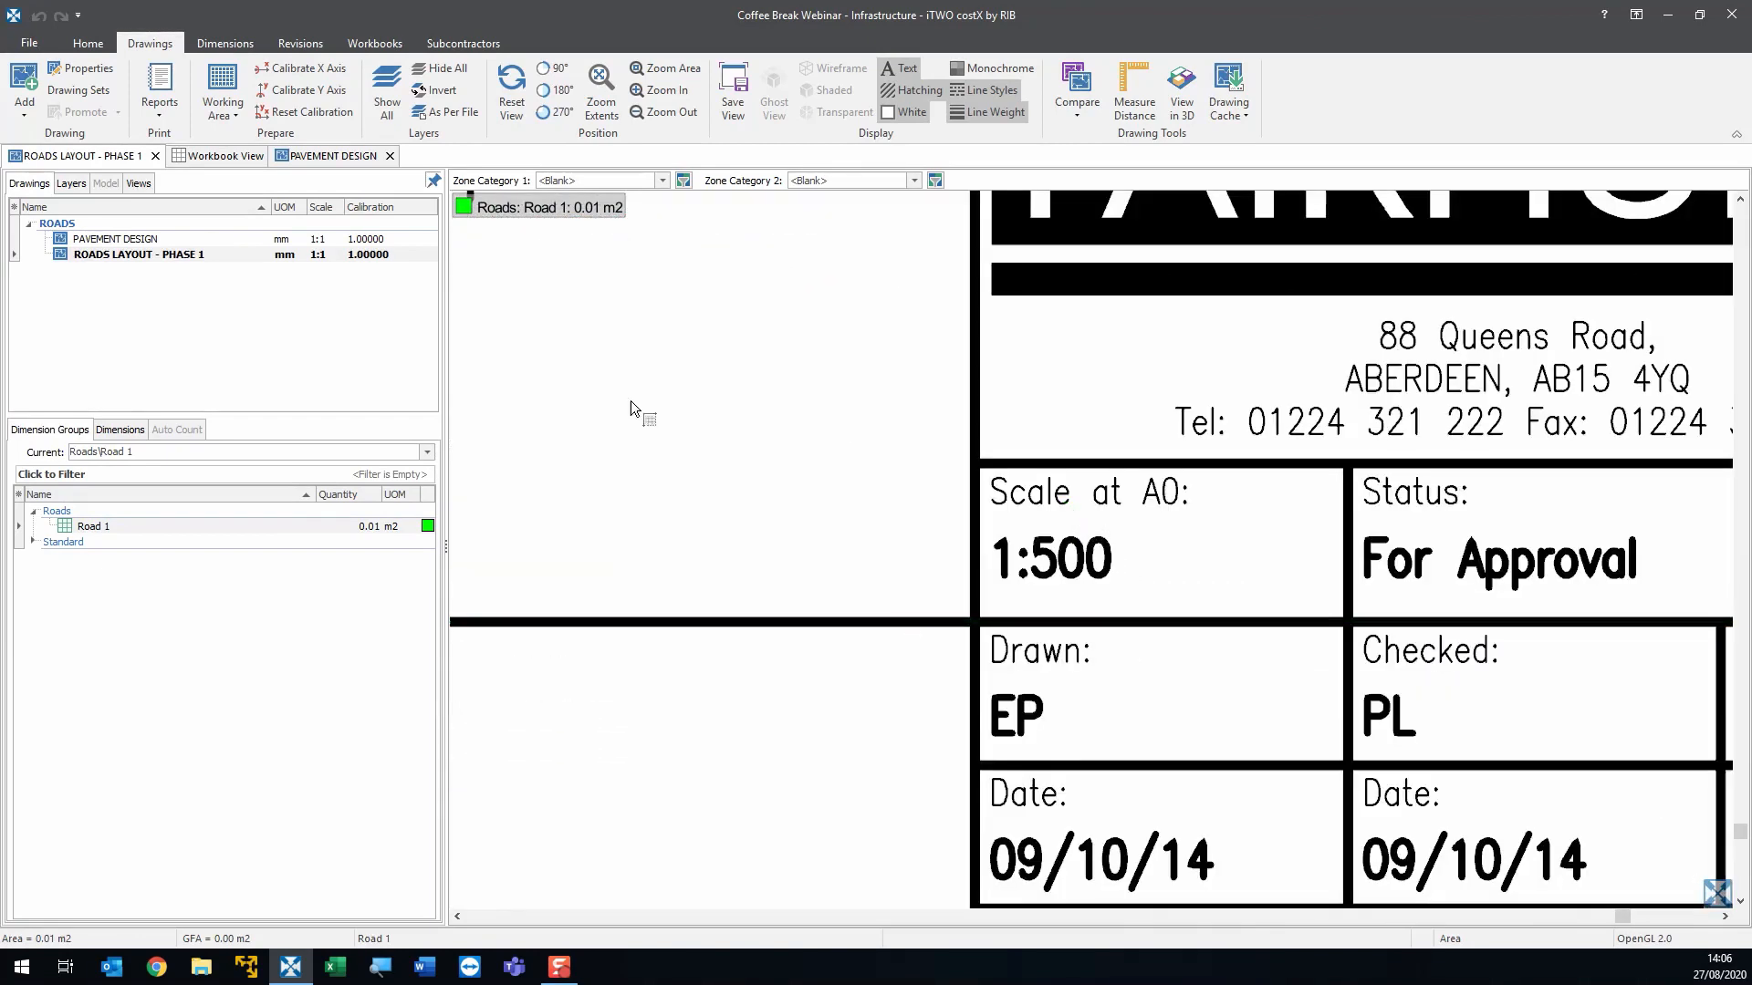
- Set the scale of the ROADS LAYOUT - PHASE 1 drawing to 1:500
click(287, 259)
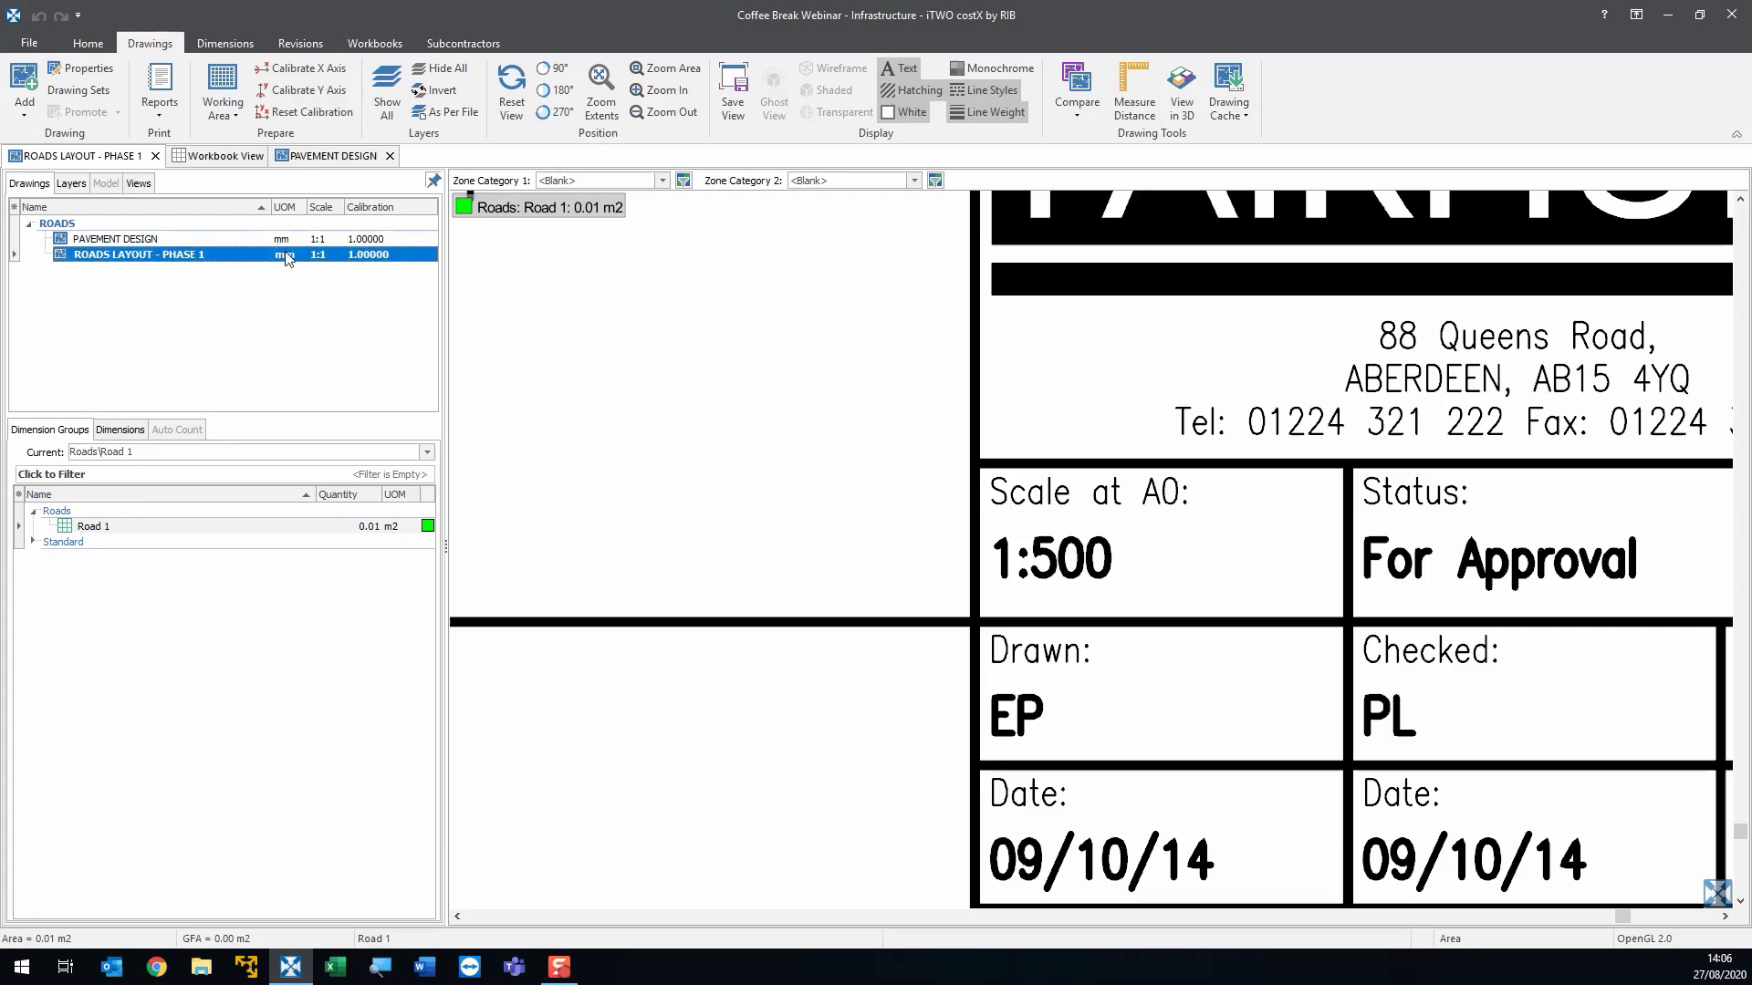
double_click(287, 259)
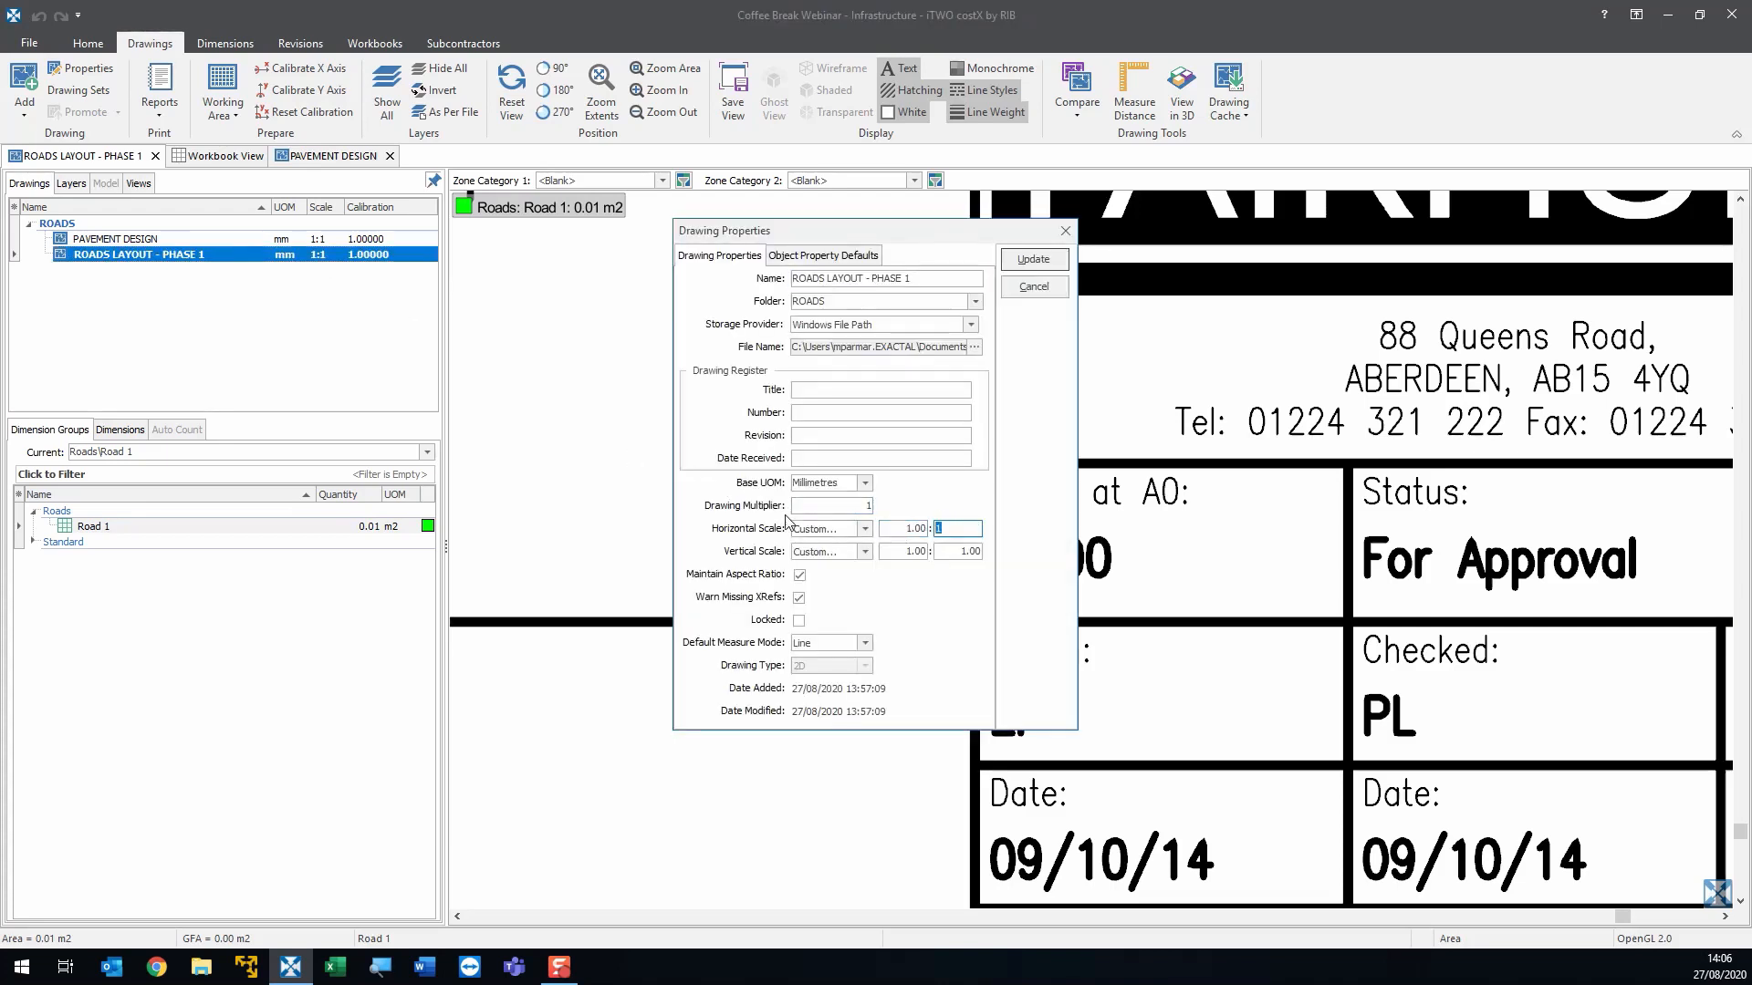
text(500)
key(Return)
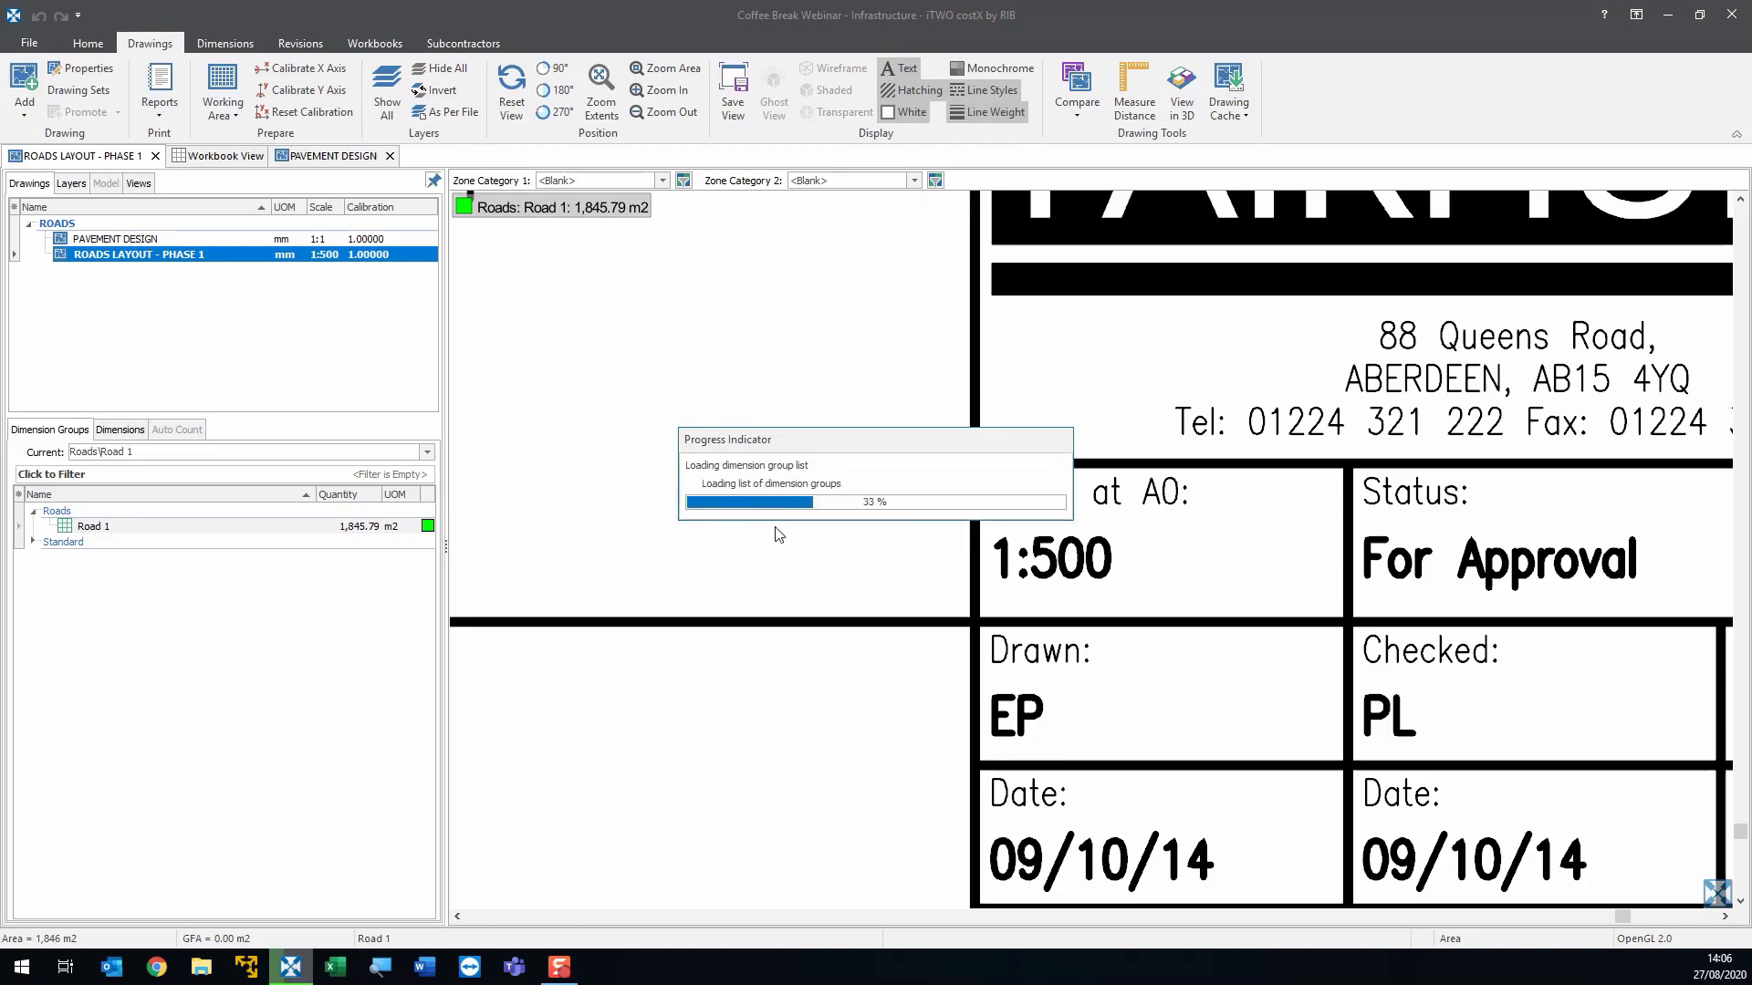
- Examine the rescaled Road 1 area and its pavement course quantities on the drawing
scroll(754, 572, down, 10)
drag(580, 460, 1041, 654)
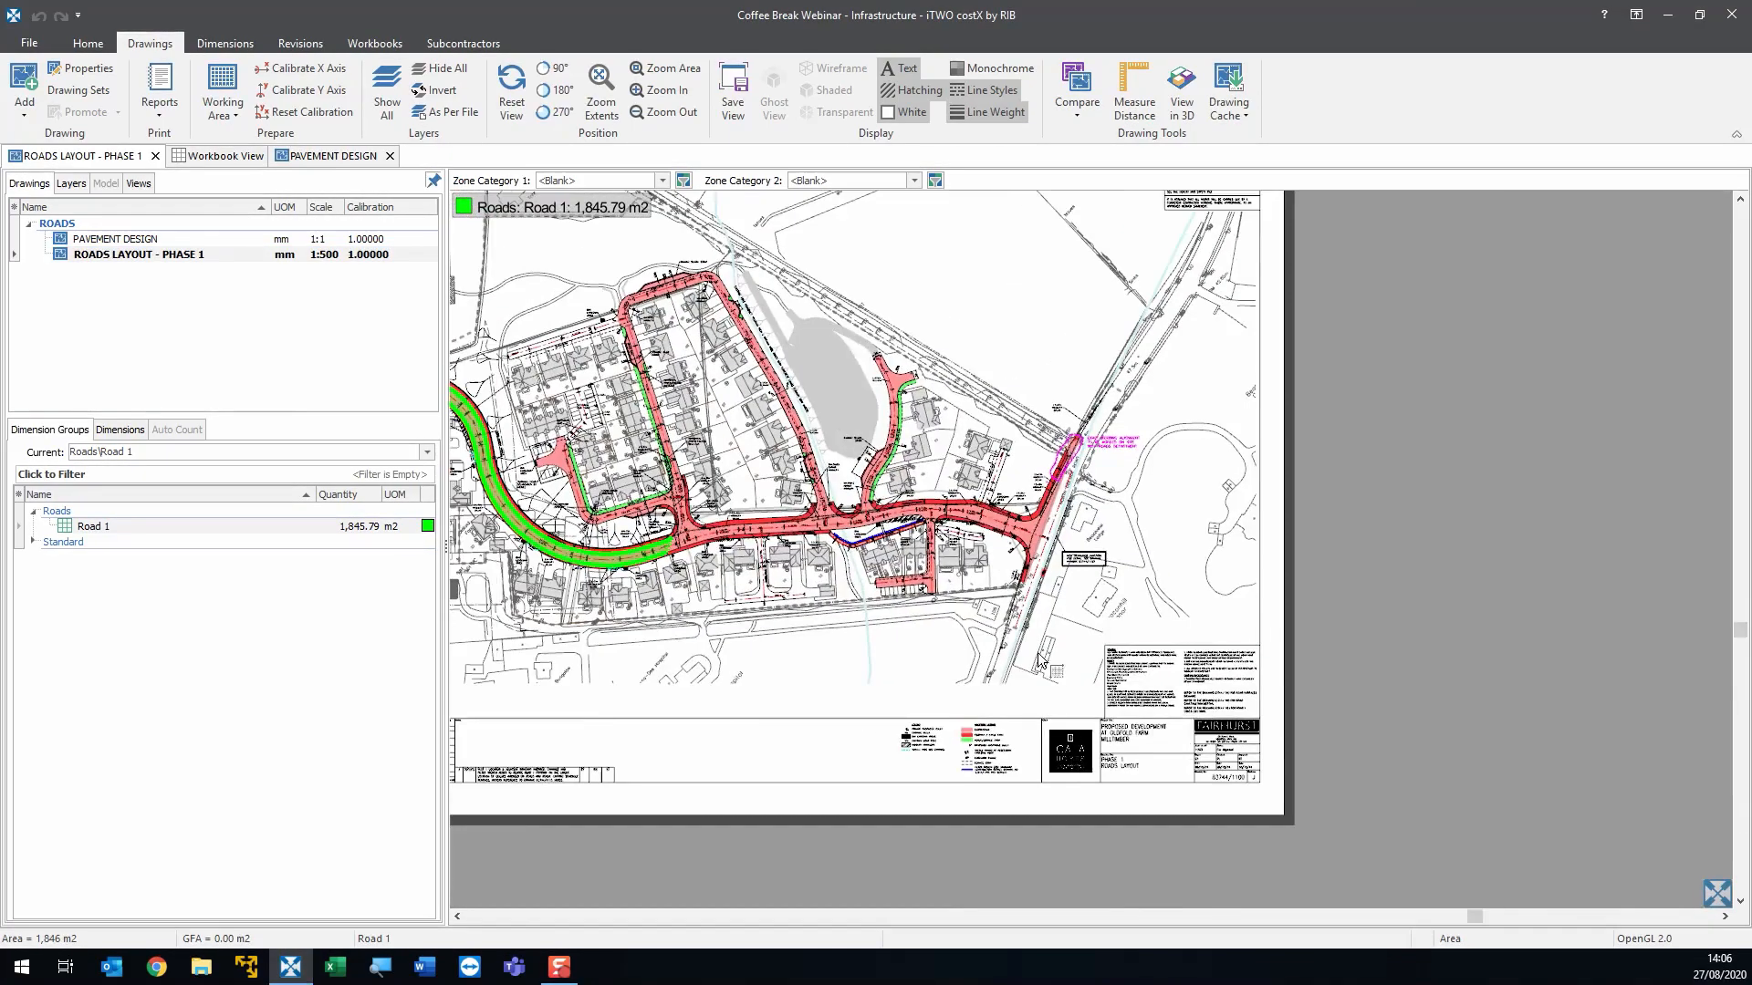
scroll(848, 584, up, 5)
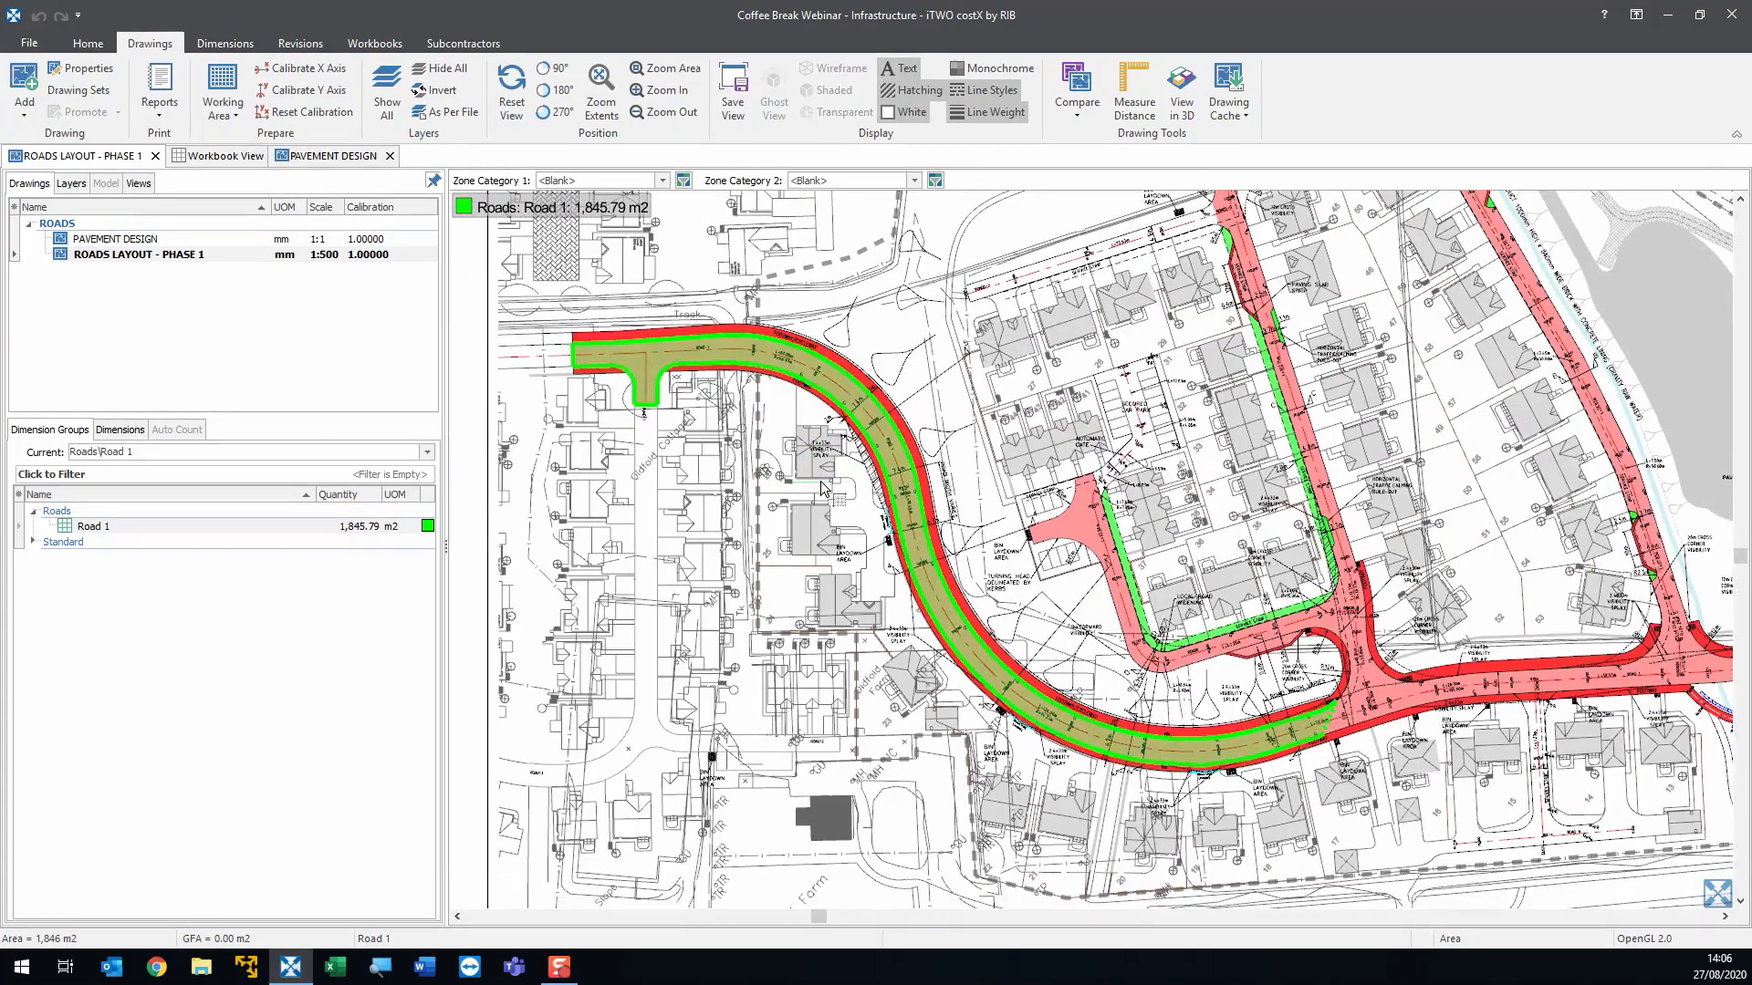
click(927, 599)
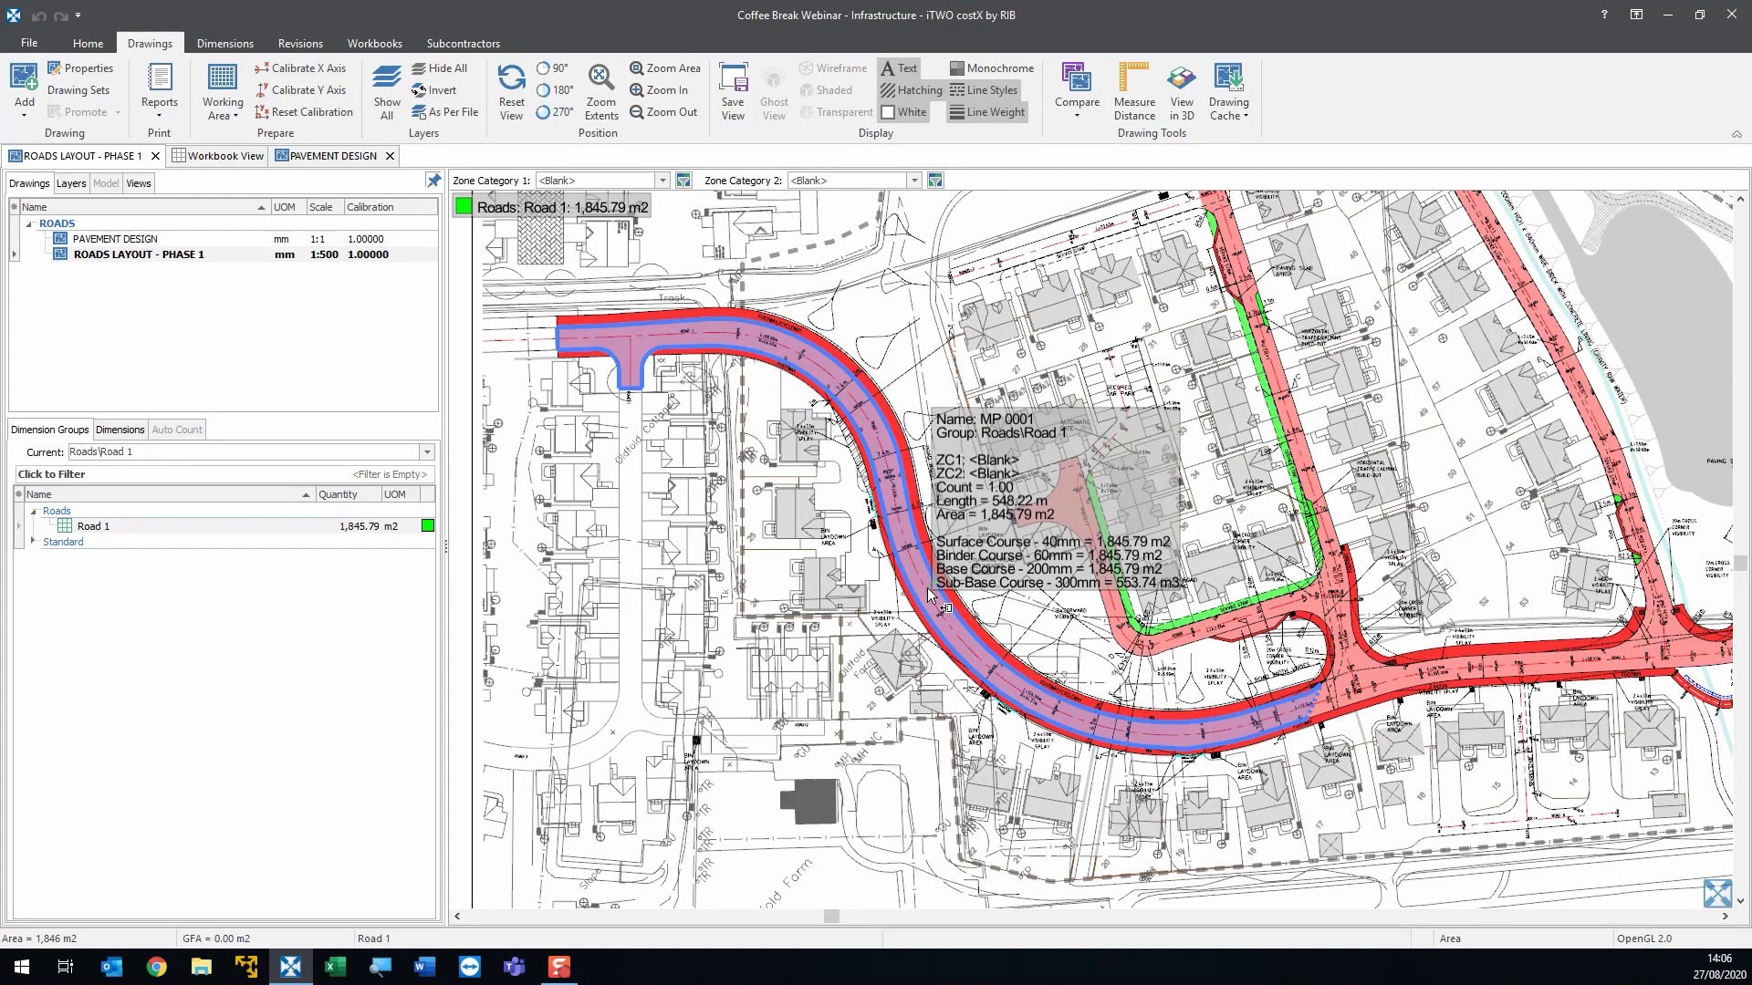
mouse_move(872, 418)
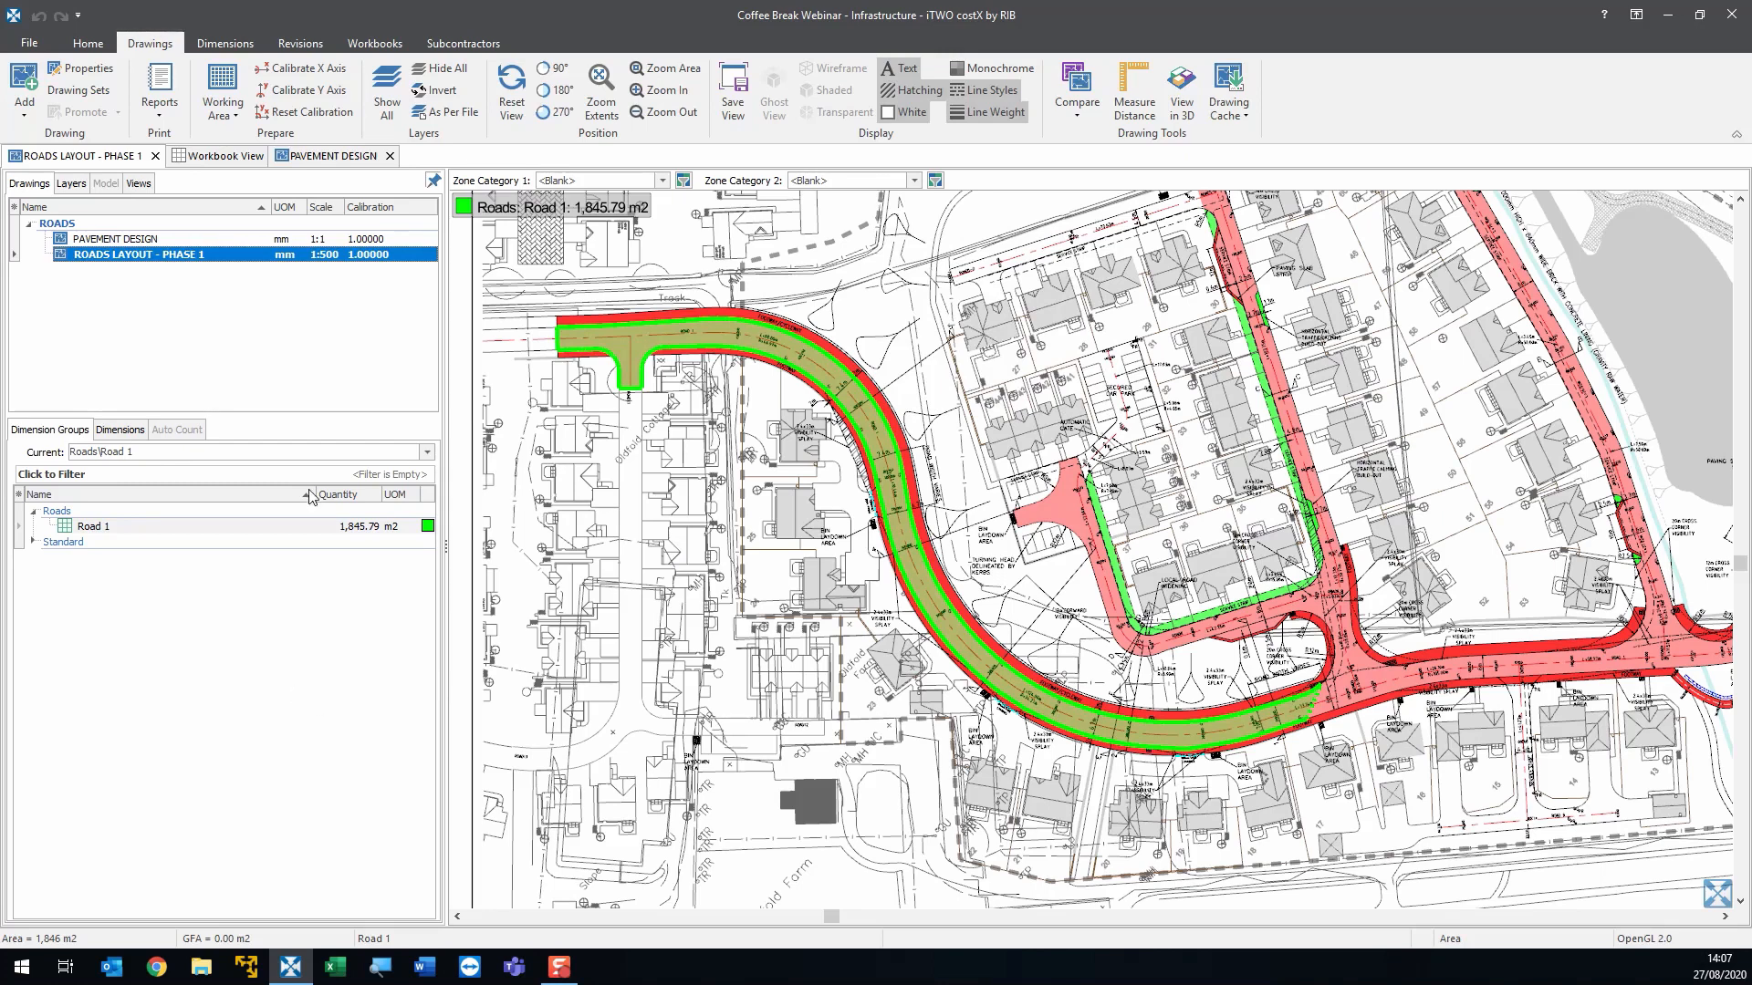
- Start a new dimension group named Proposed Gully in the Roads folder, with Count as the measurement type
click(224, 43)
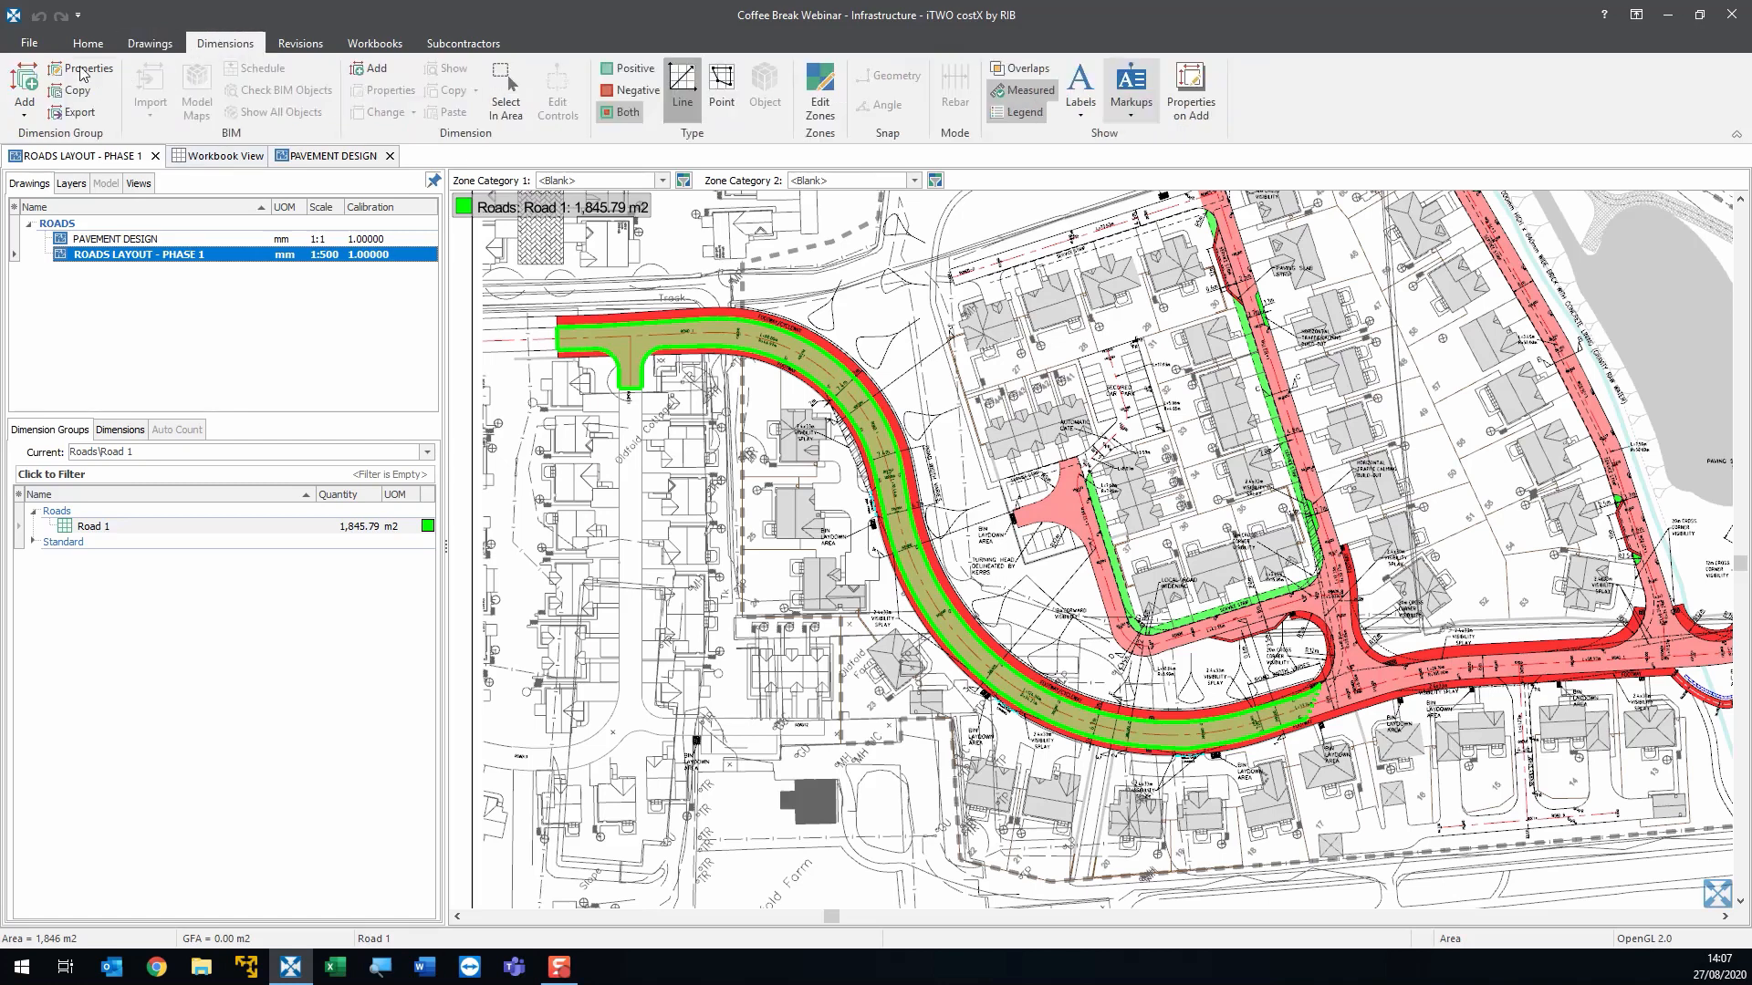
click(32, 76)
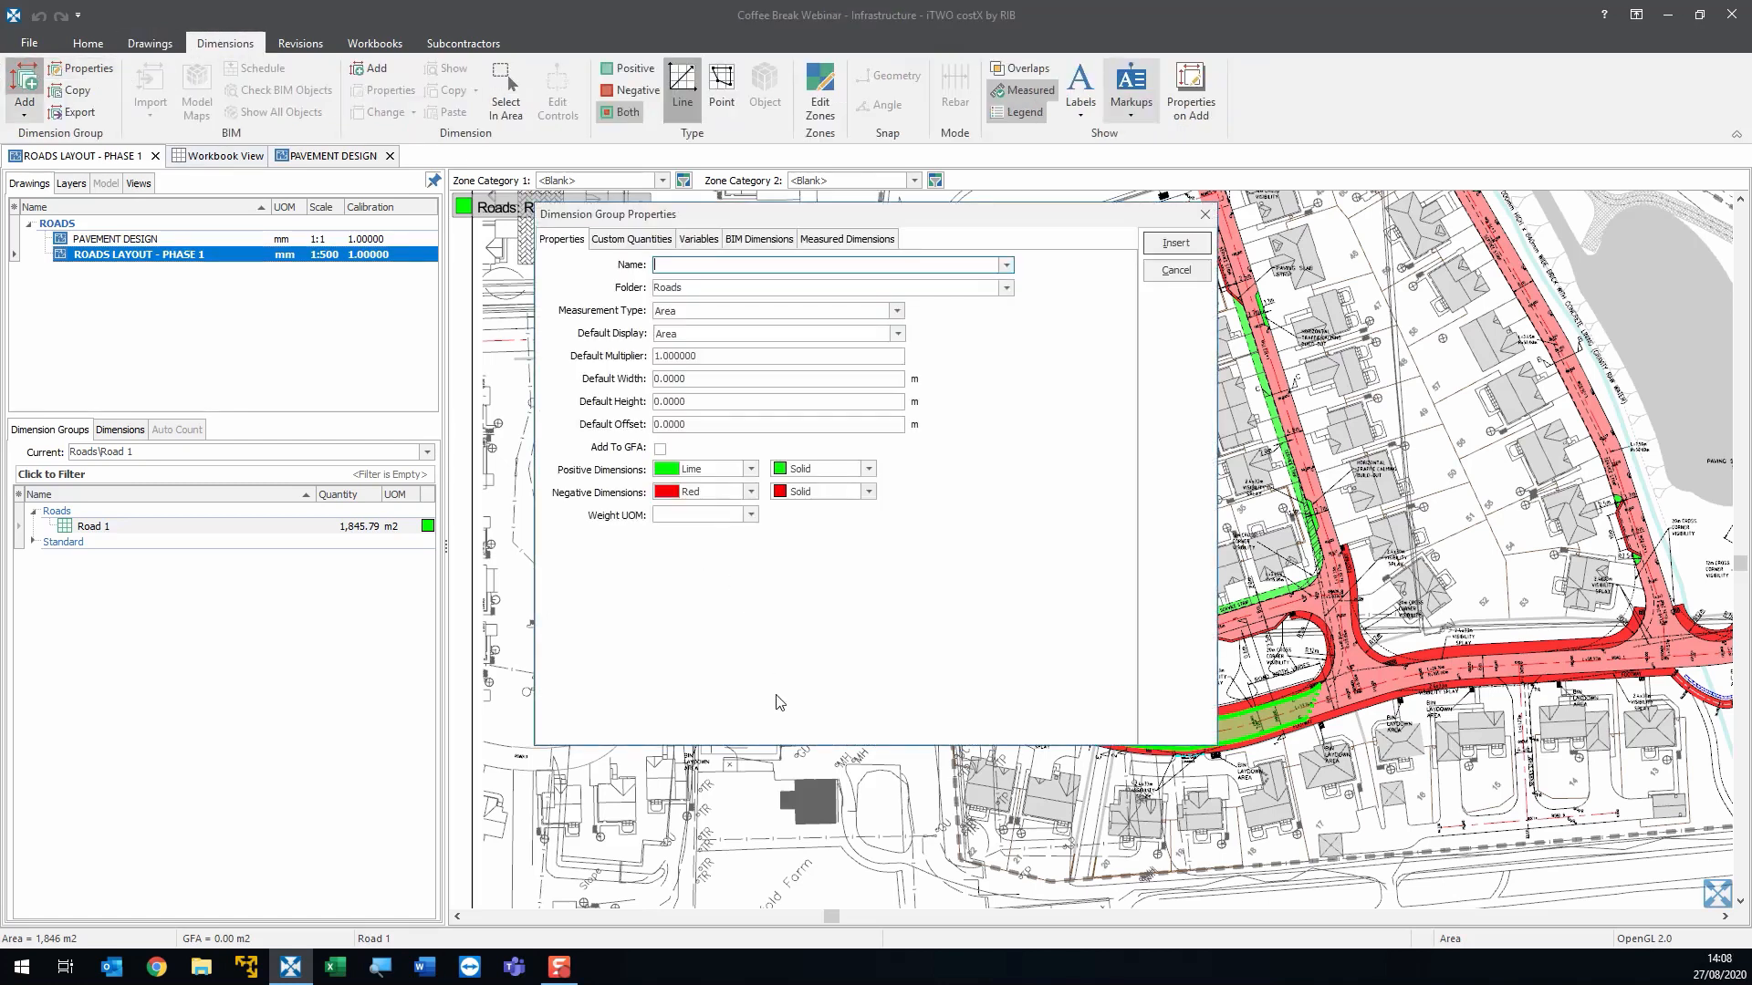
text(Pr)
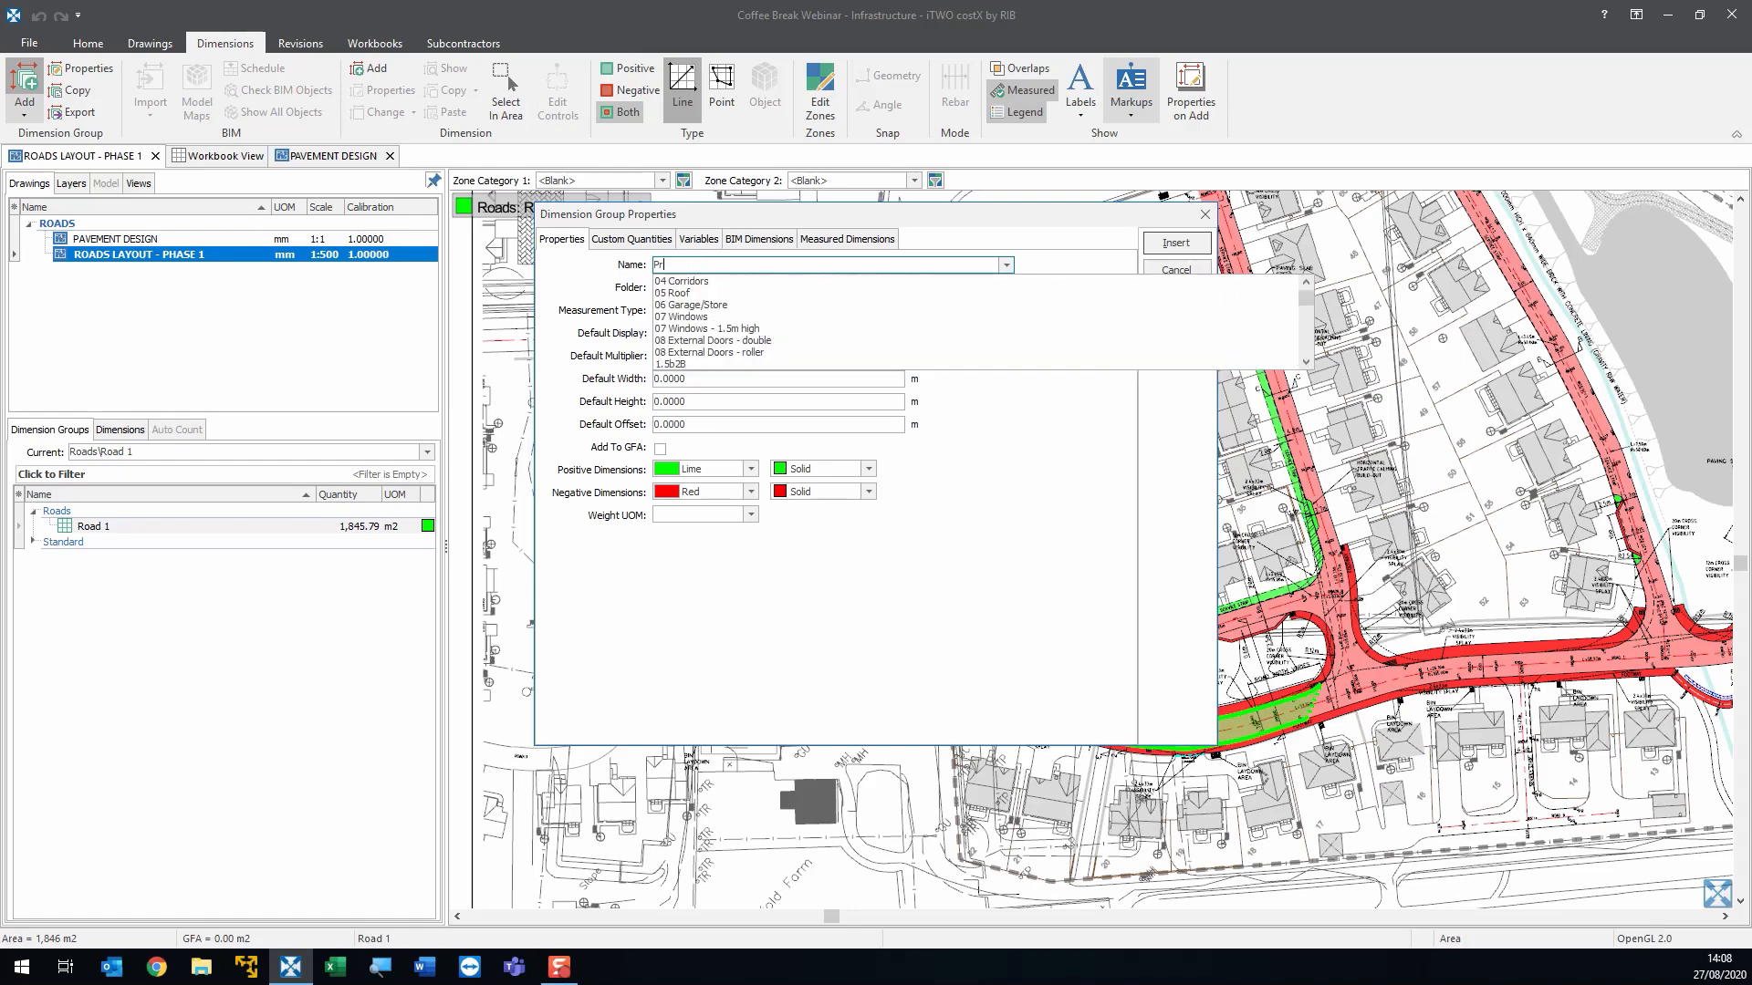
text(oposed Gully)
key(Tab)
key(Tab)
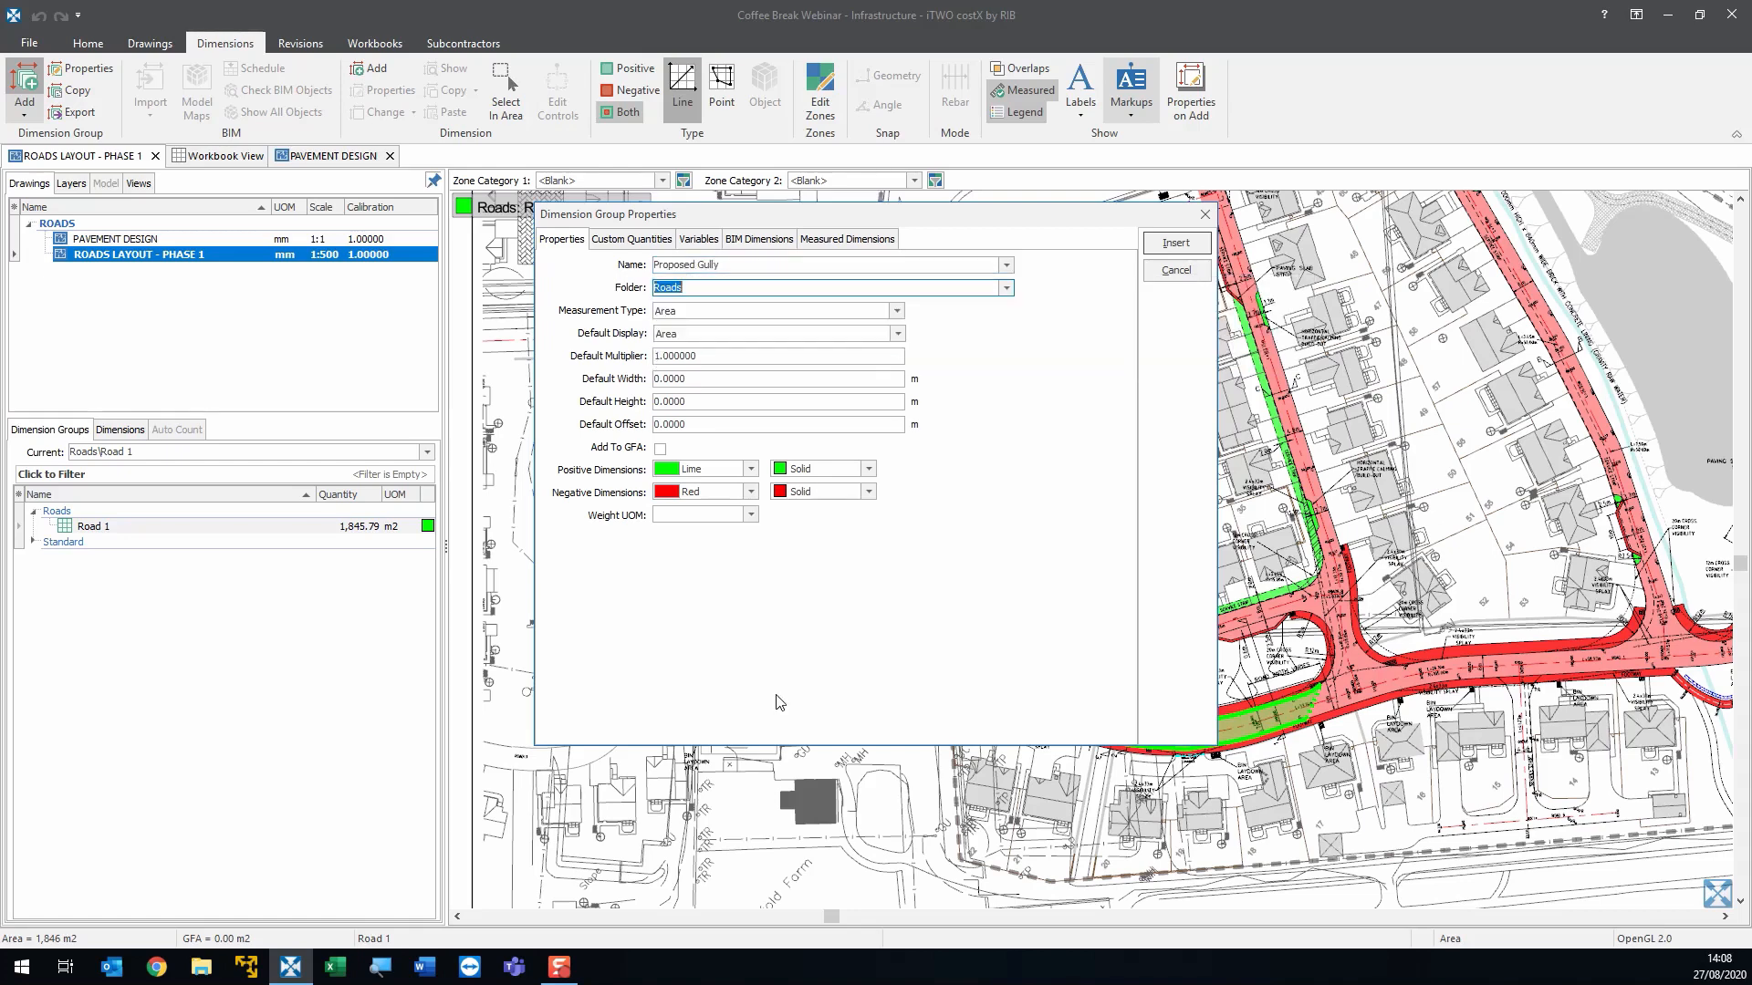
key(c)
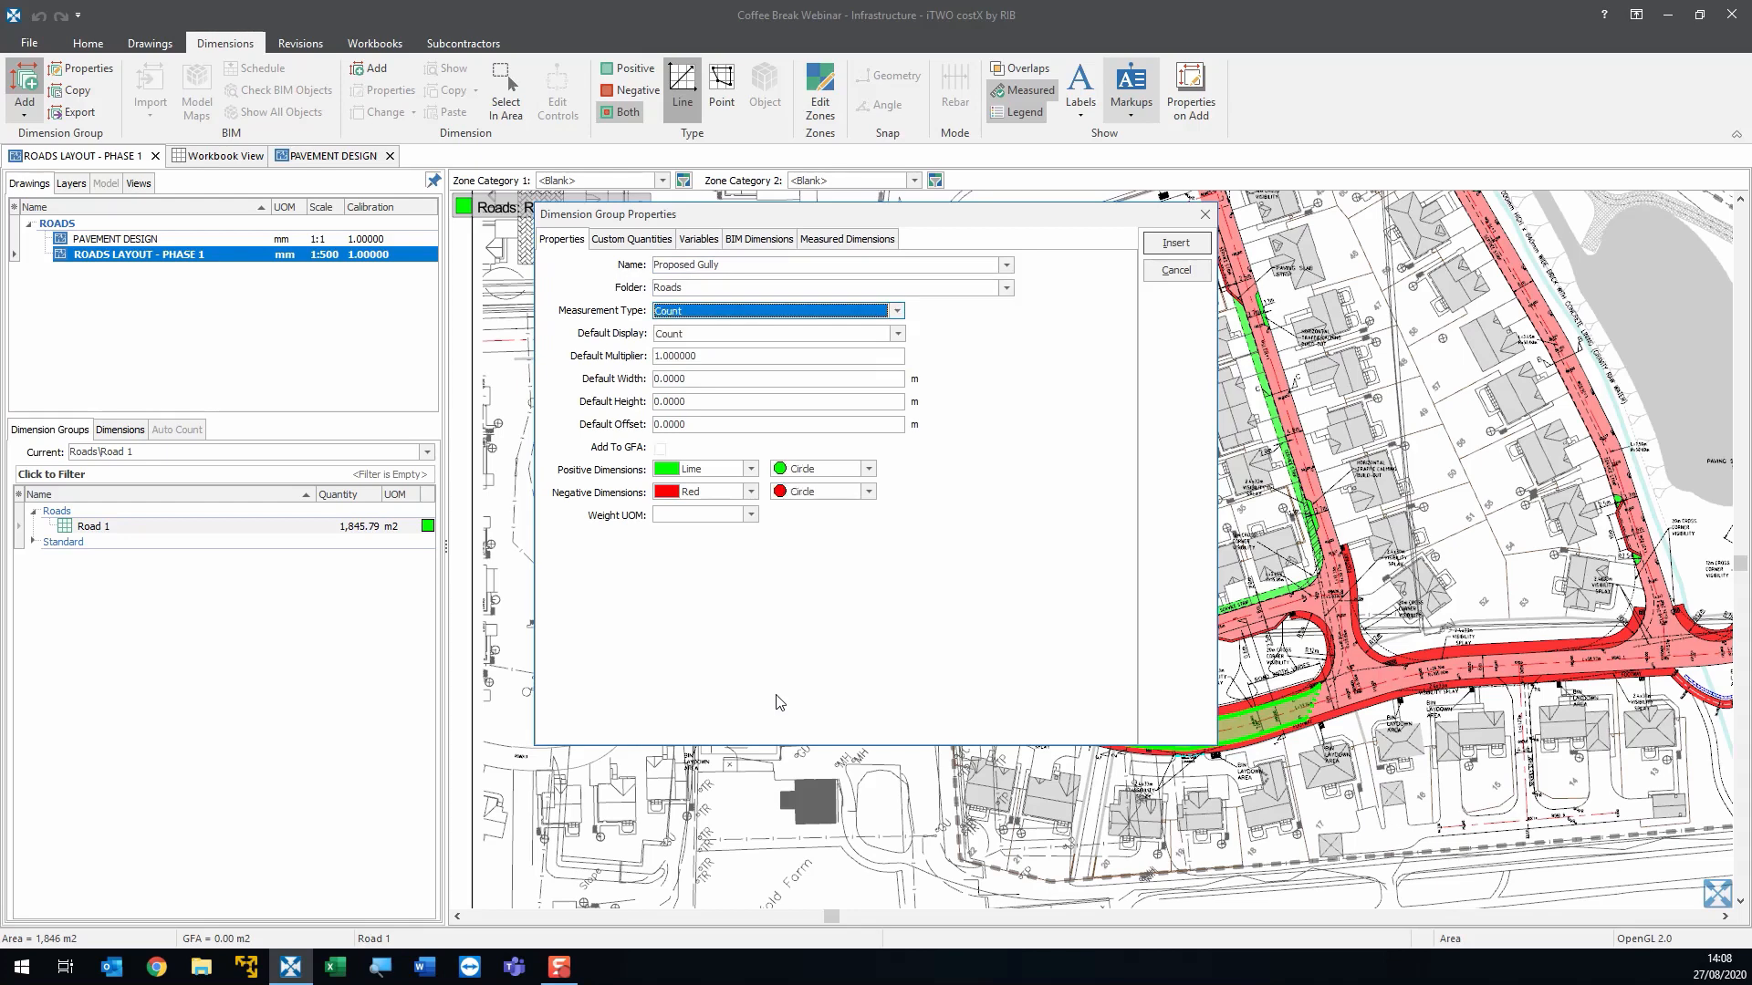
- Give the Proposed Gully group's positive dimensions the colour Navy and the Cross symbol, and insert the group
click(750, 468)
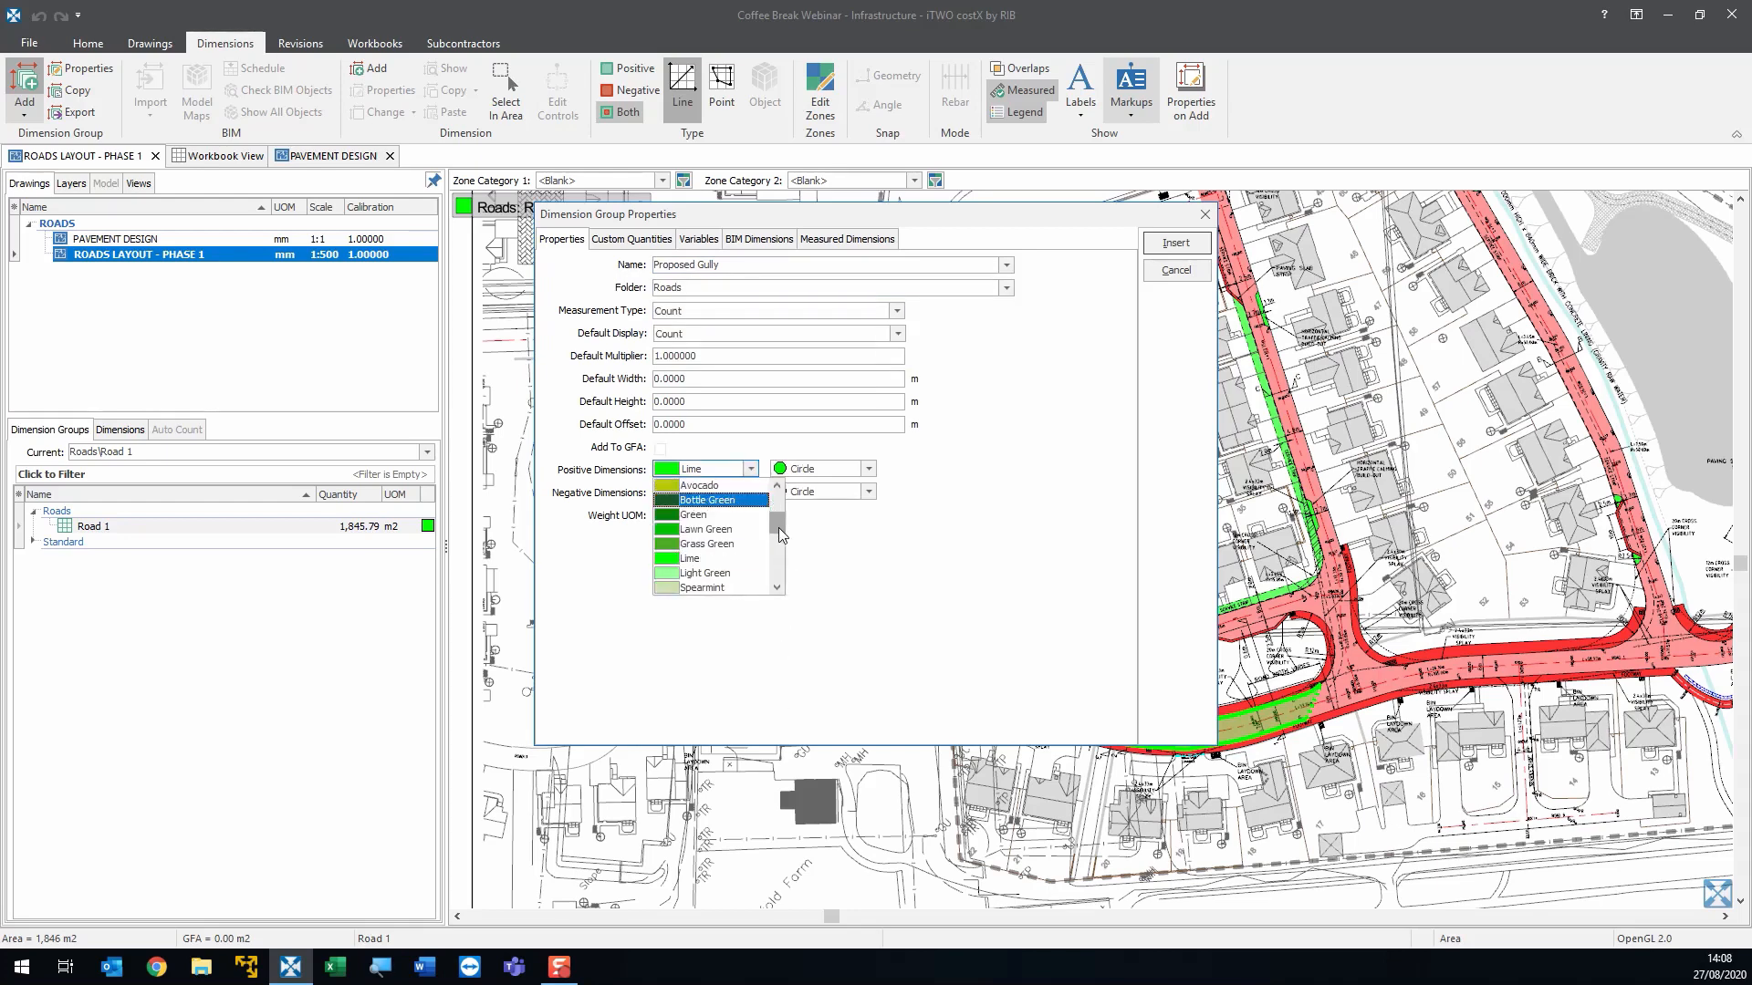
drag(778, 534, 782, 562)
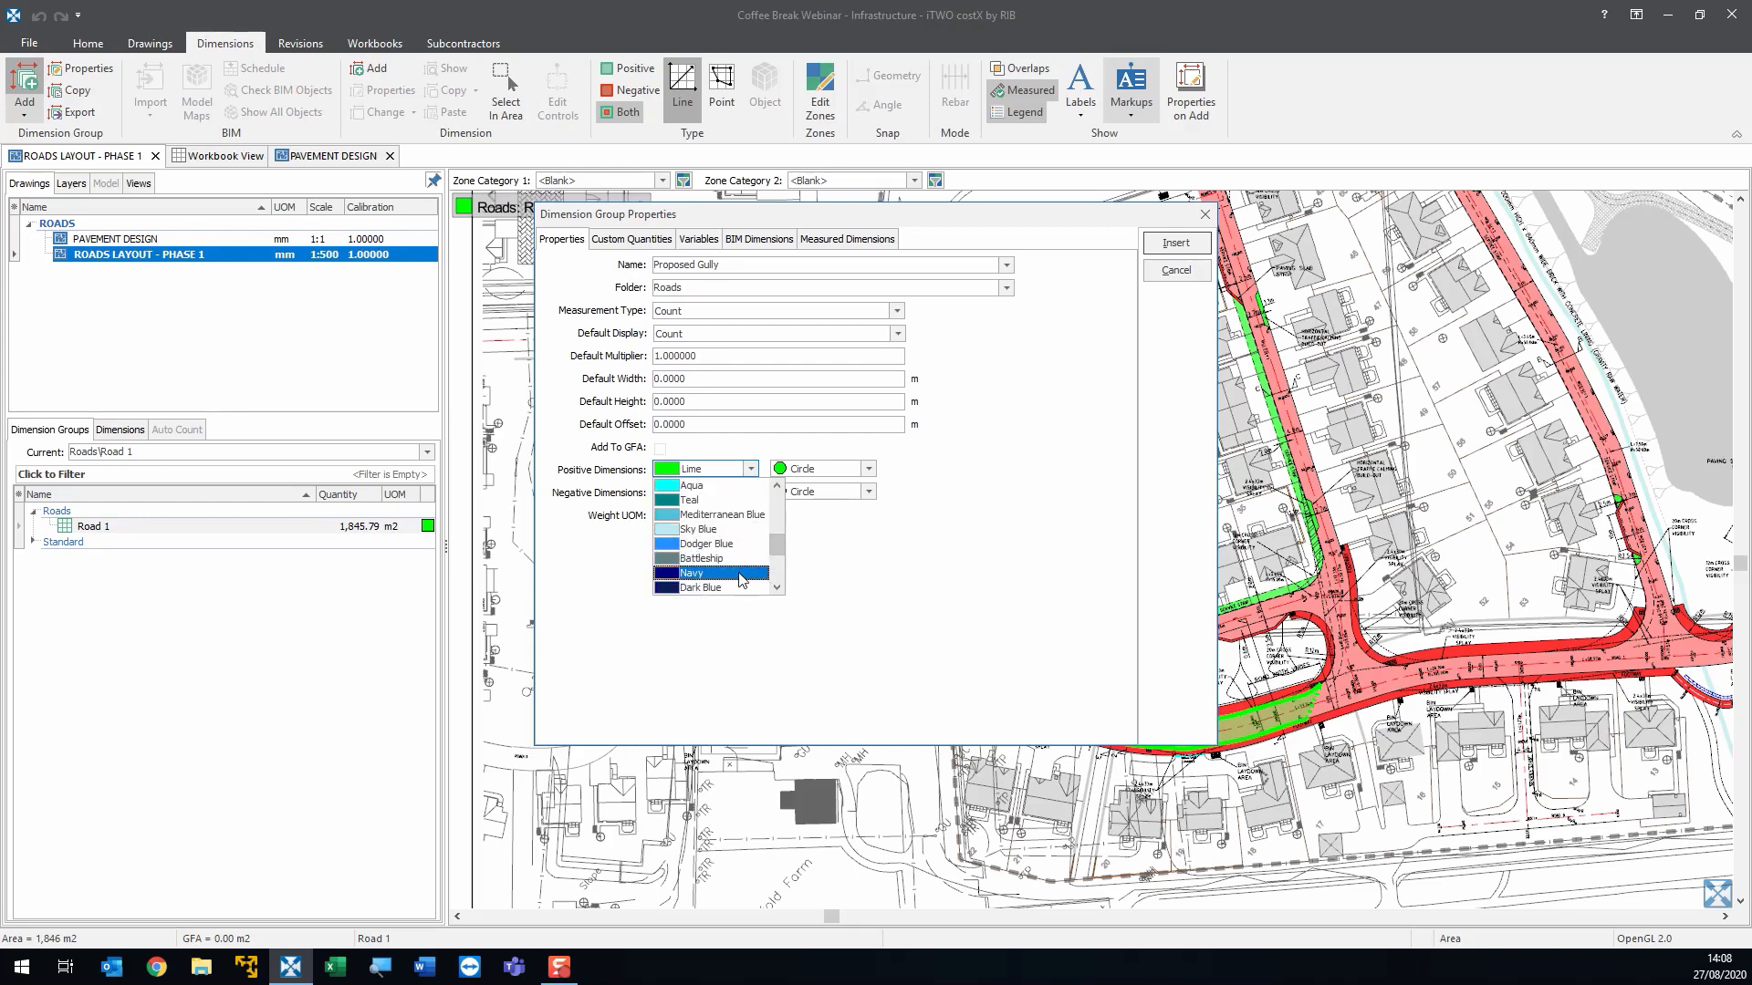
click(743, 582)
click(862, 470)
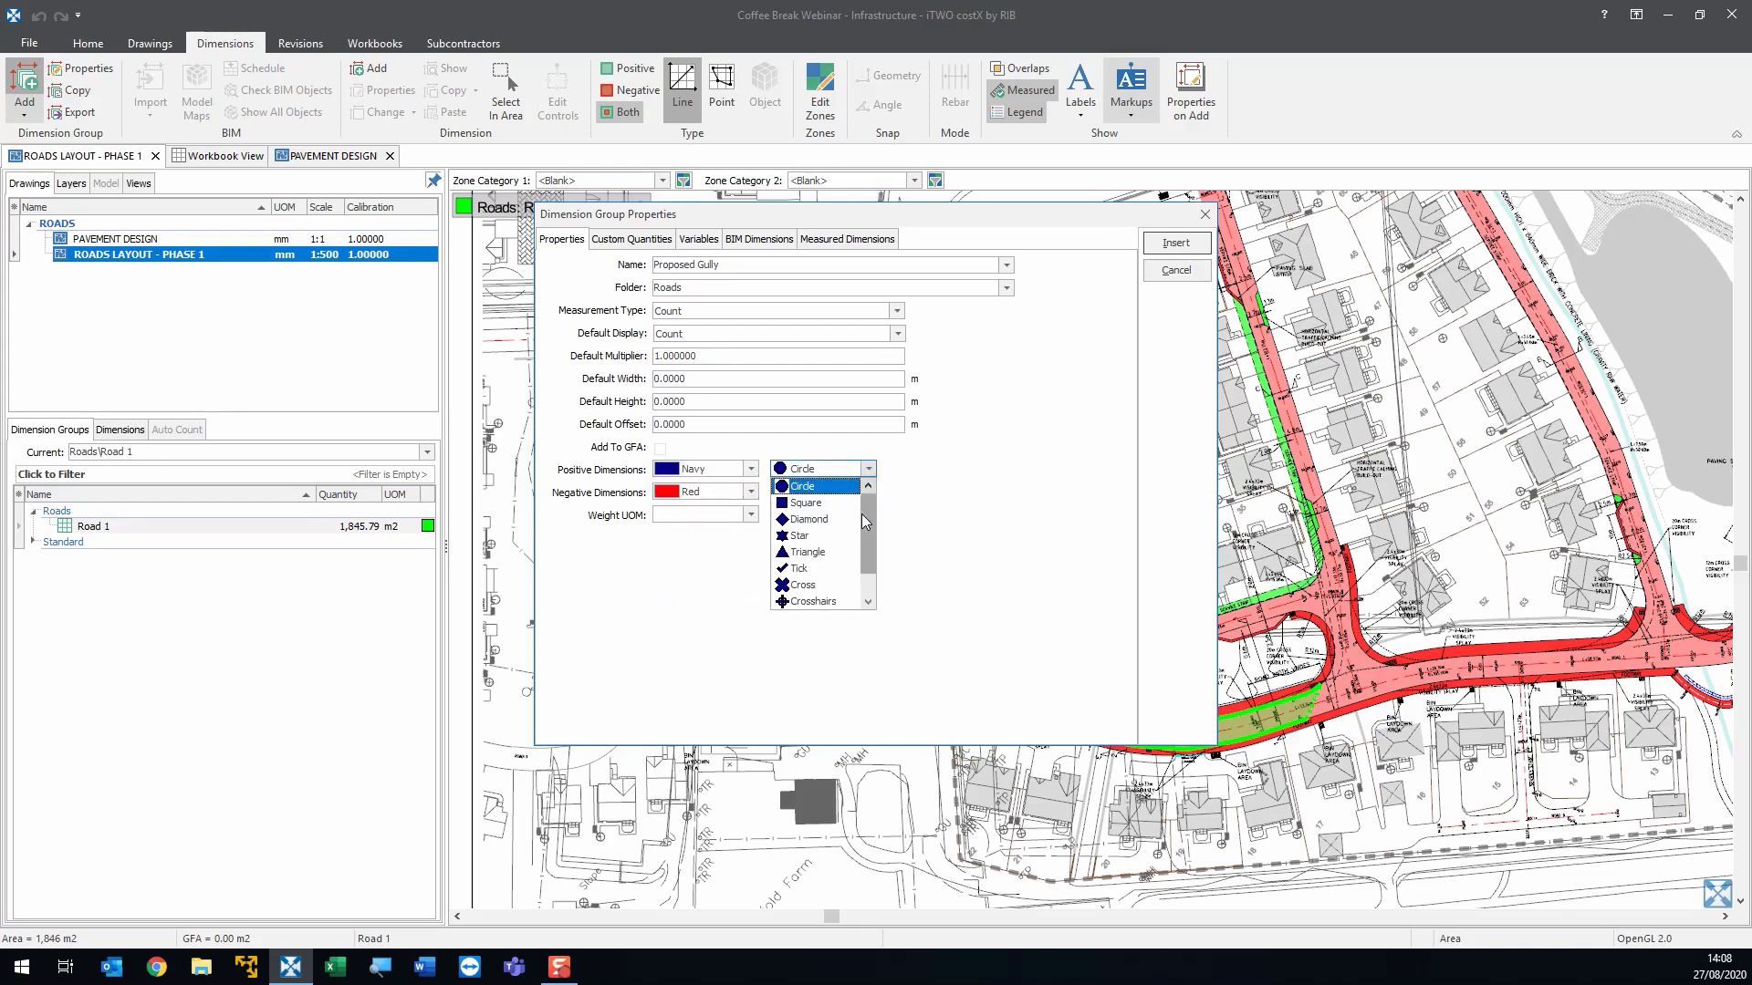
drag(863, 516, 867, 549)
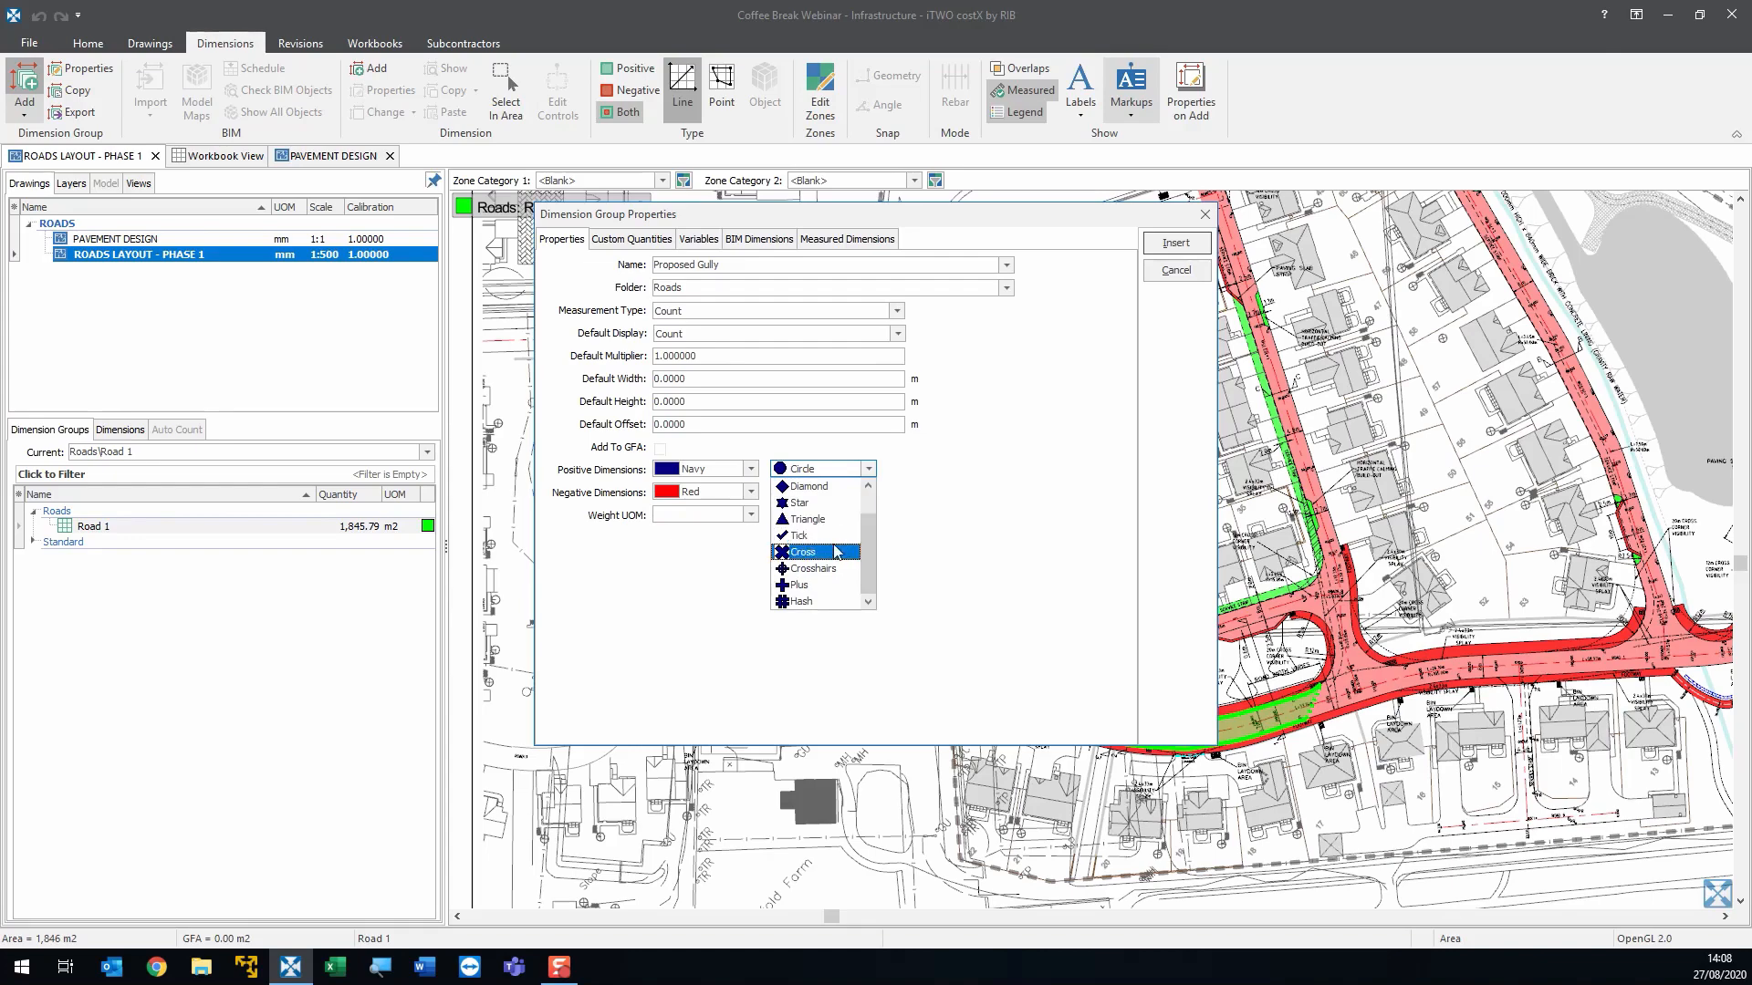
click(838, 552)
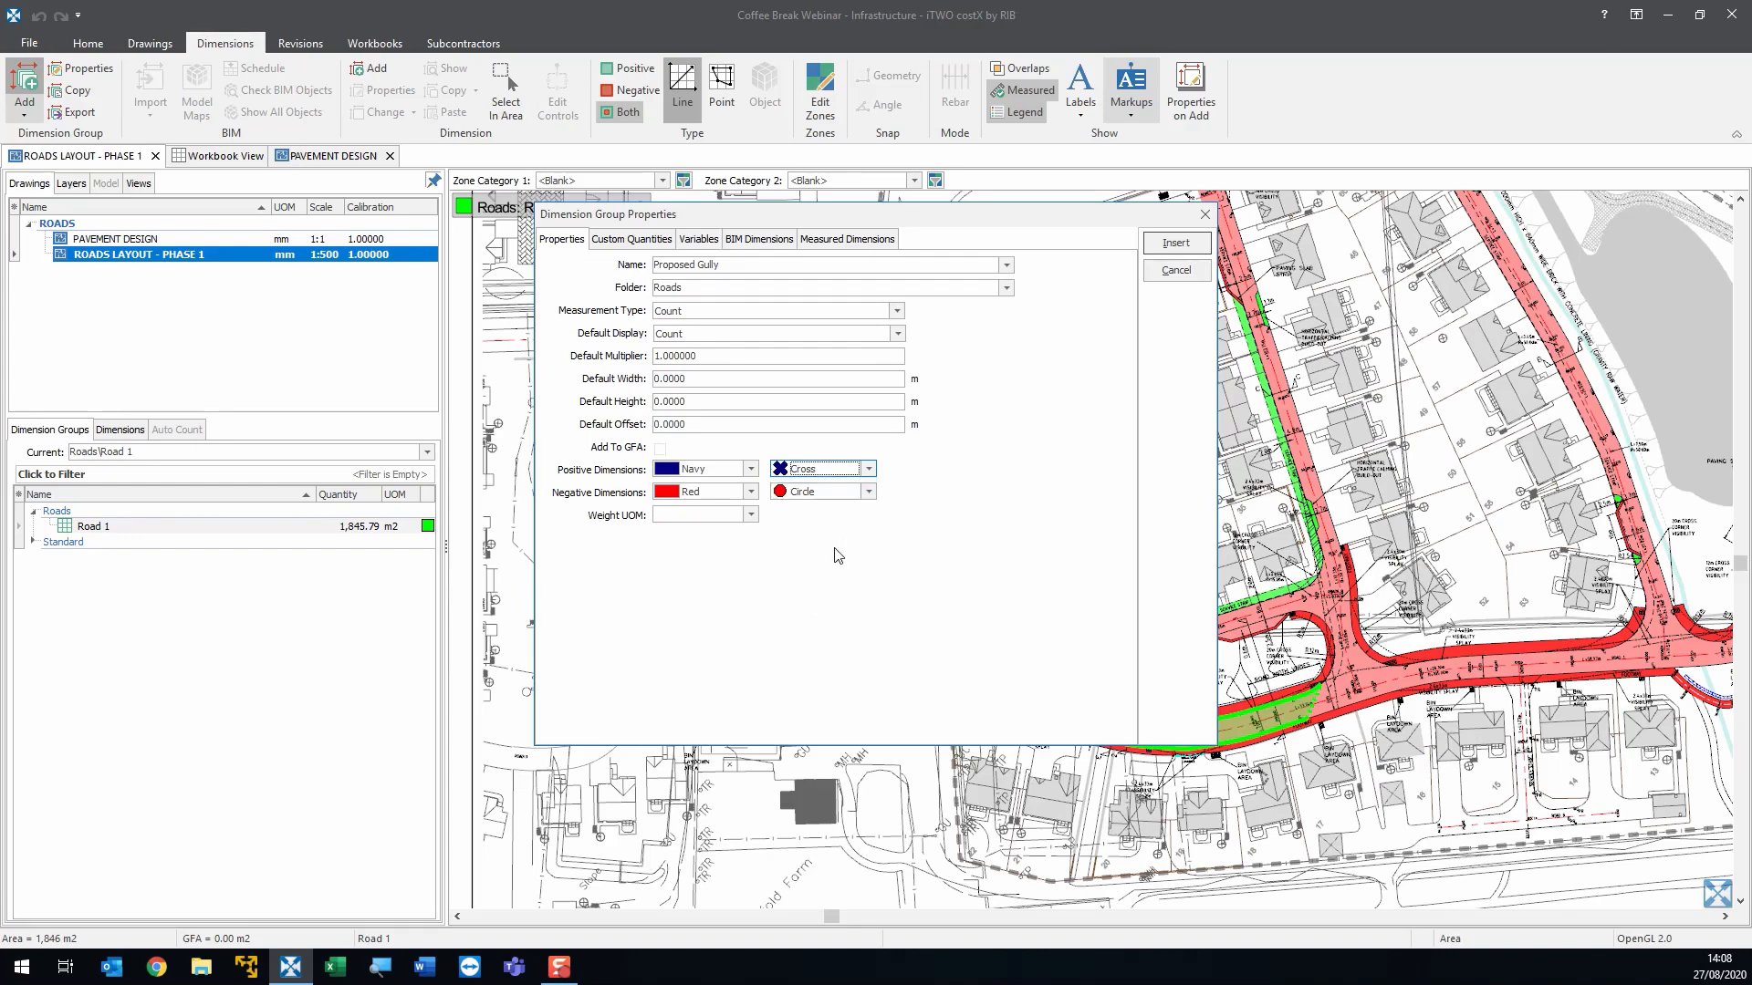
click(1176, 243)
- Turn off the private gully layer by picking one of its G PR symbols beside Road 9 in the layer view
scroll(974, 445, down, 5)
scroll(990, 493, up, 4)
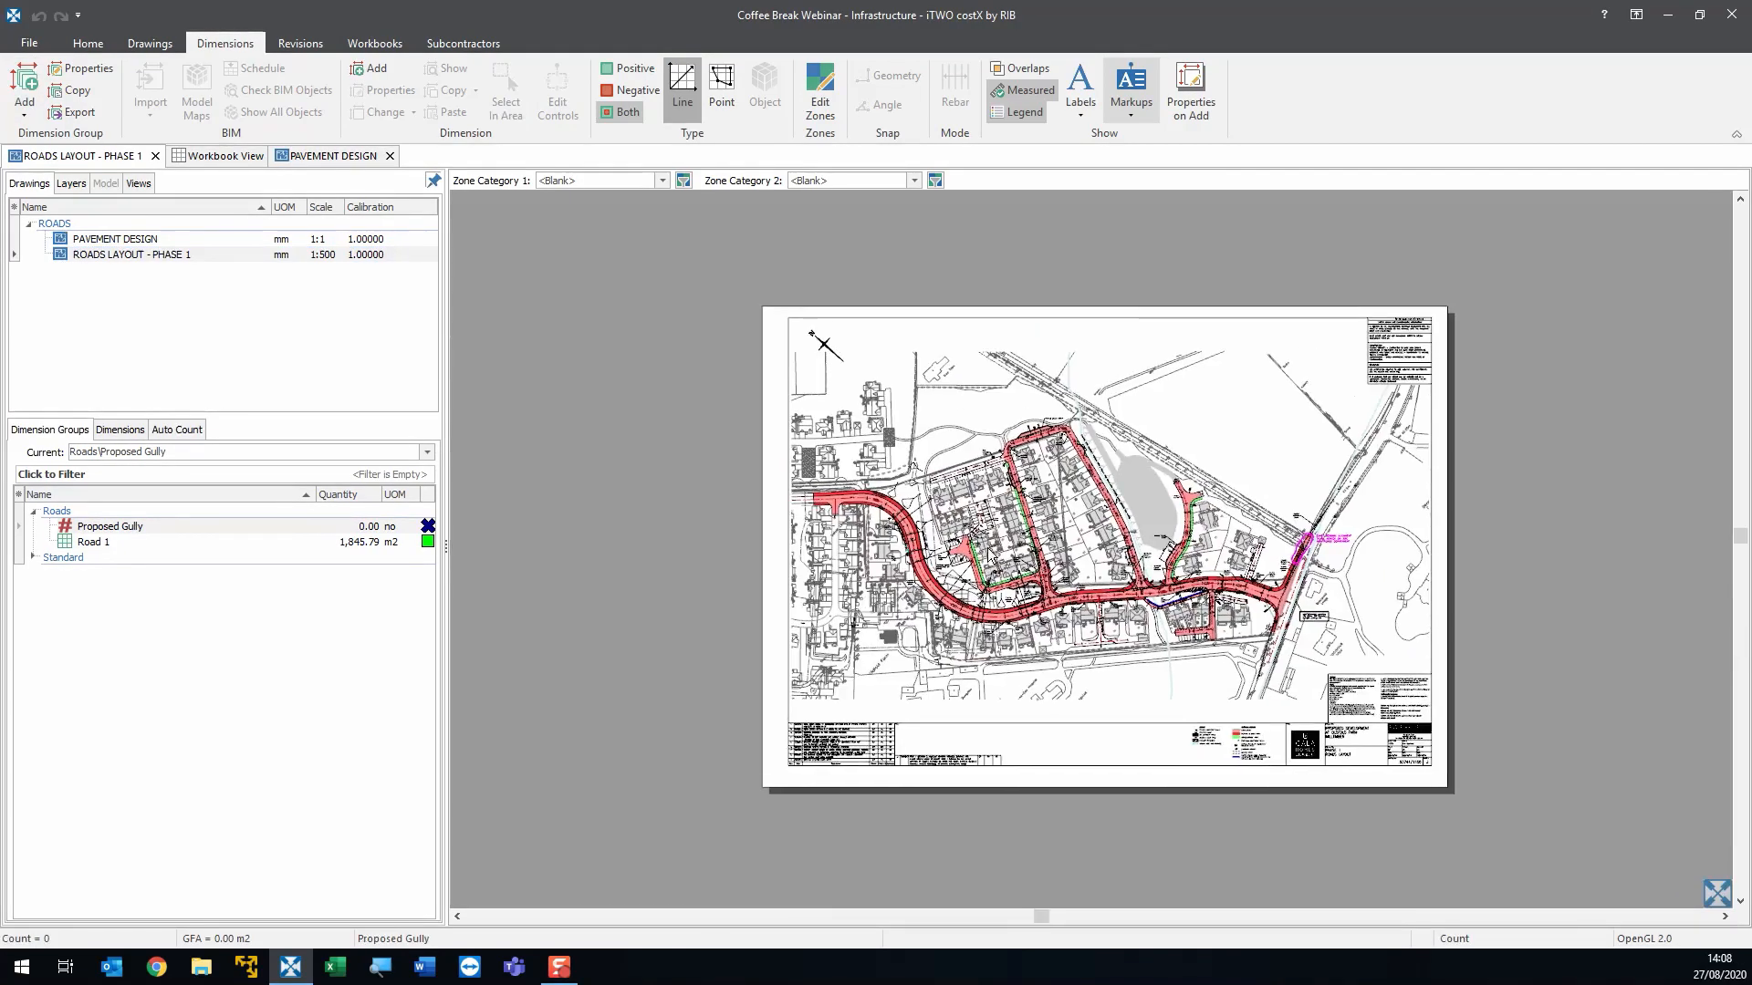
scroll(995, 509, up, 1)
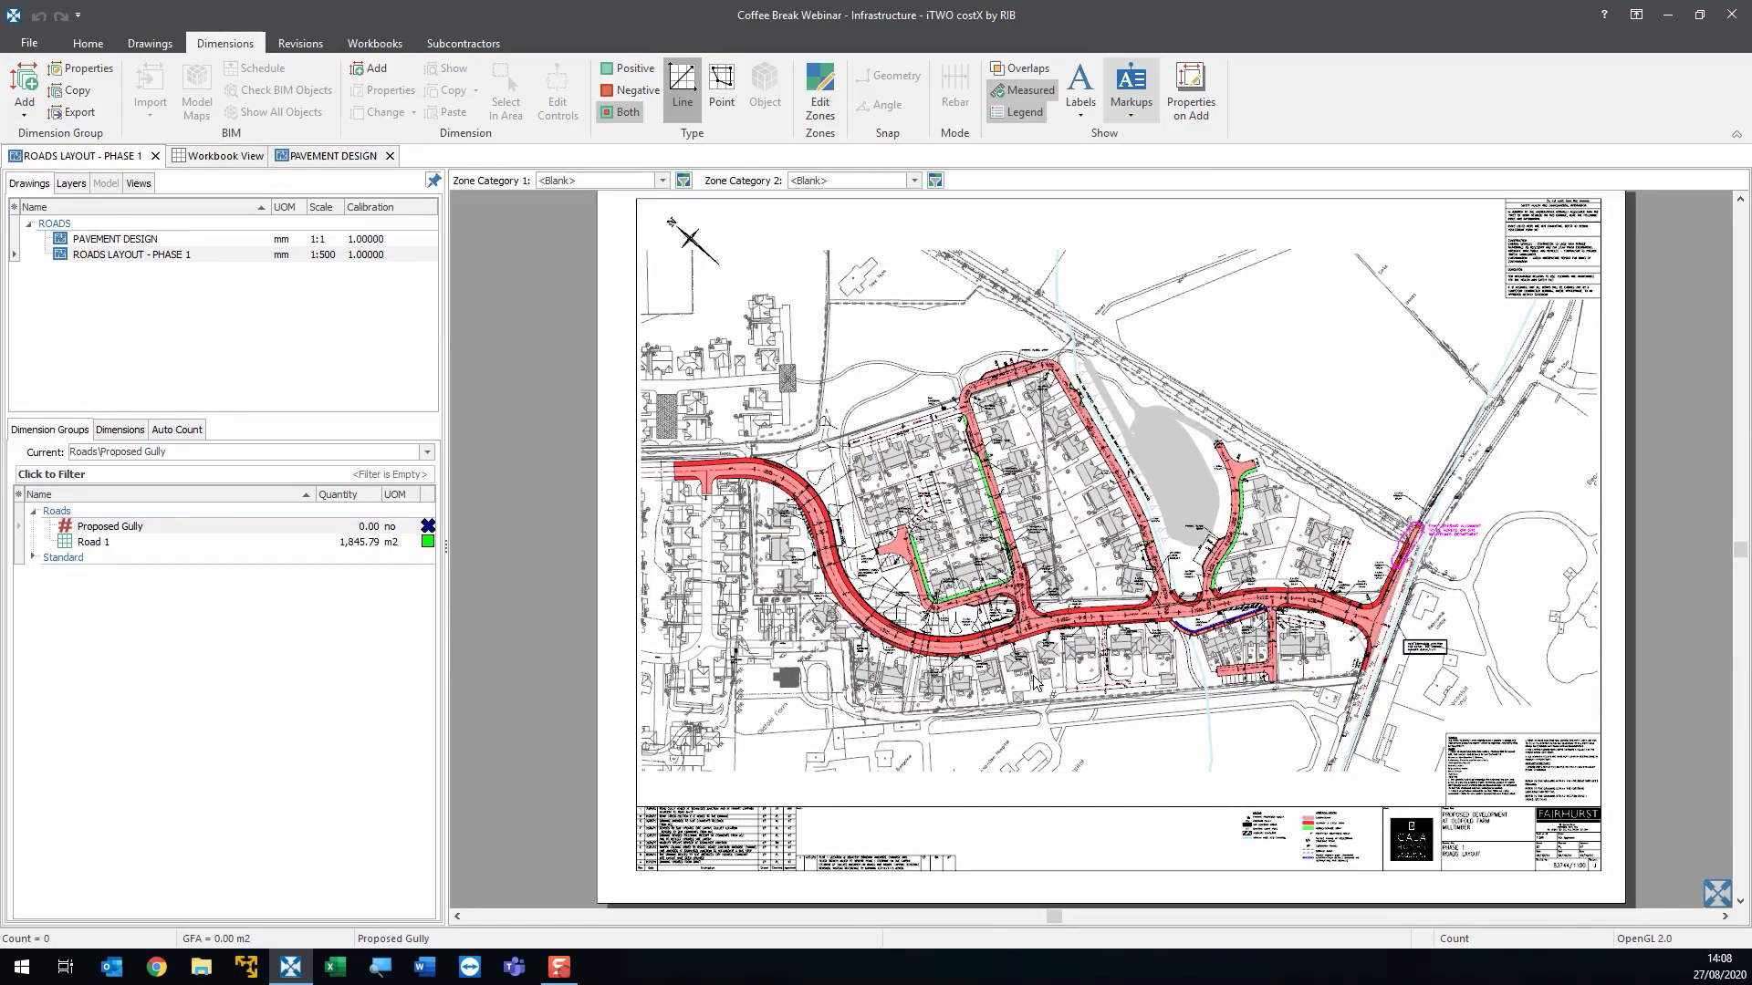
scroll(1086, 748, up, 4)
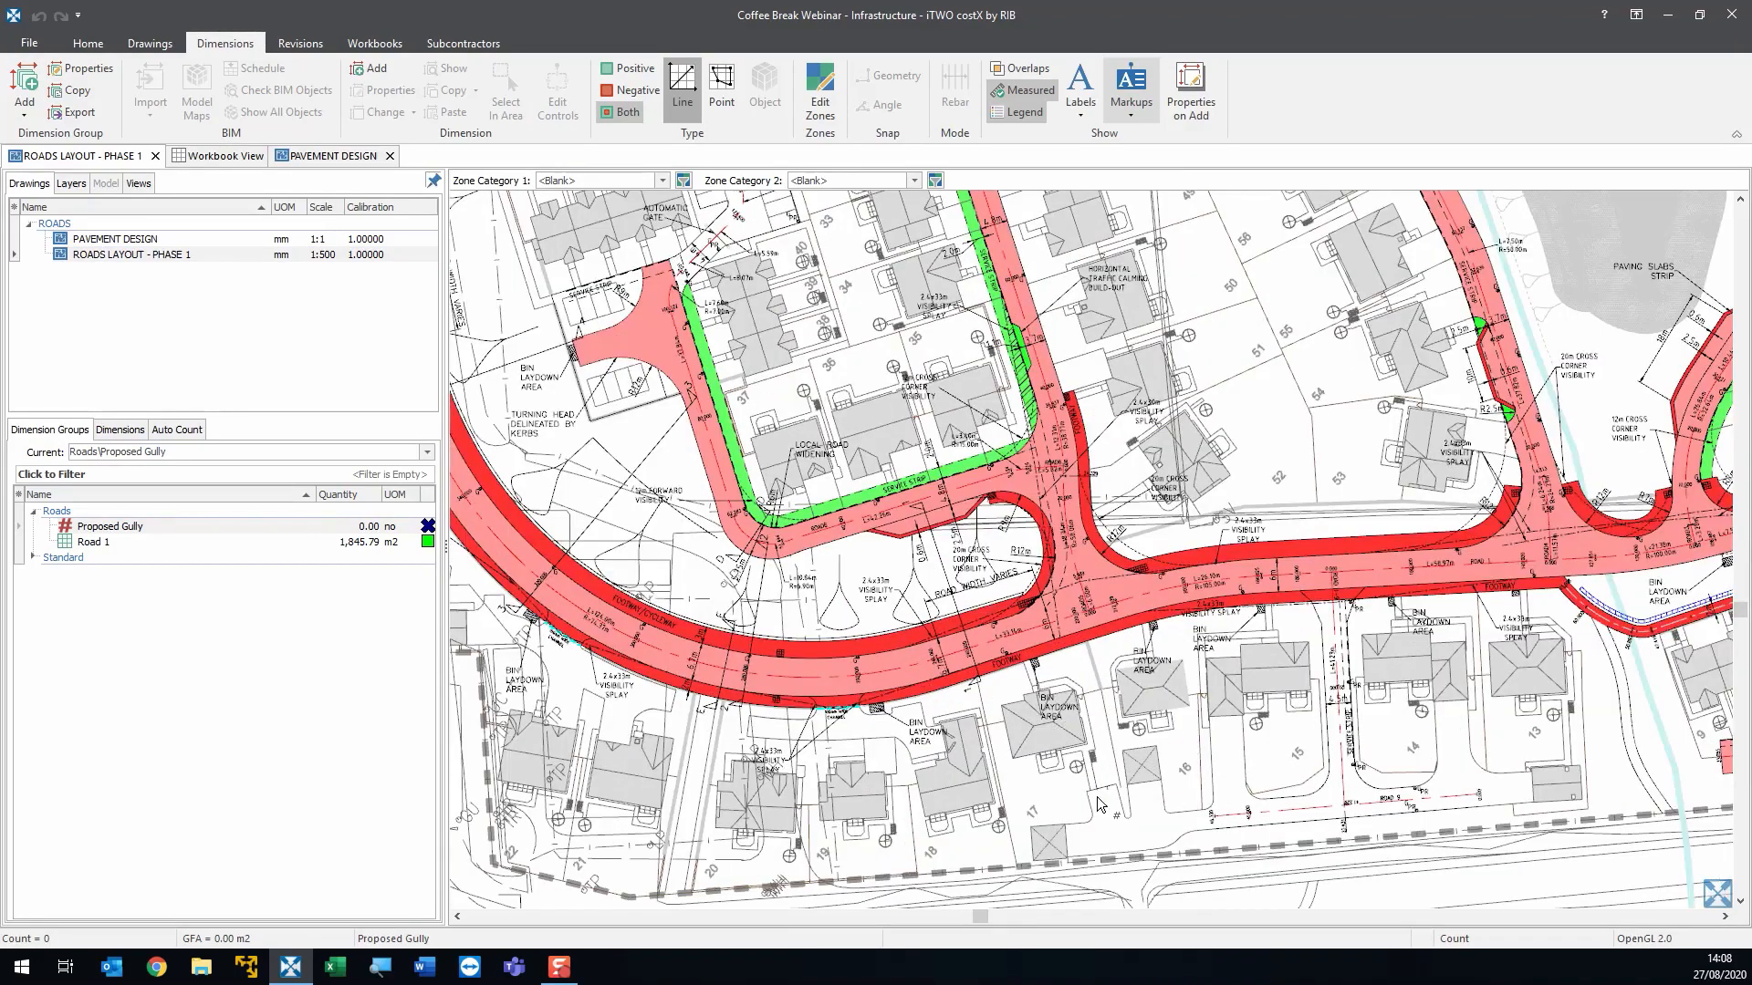
scroll(1087, 755, up, 3)
scroll(1278, 641, up, 5)
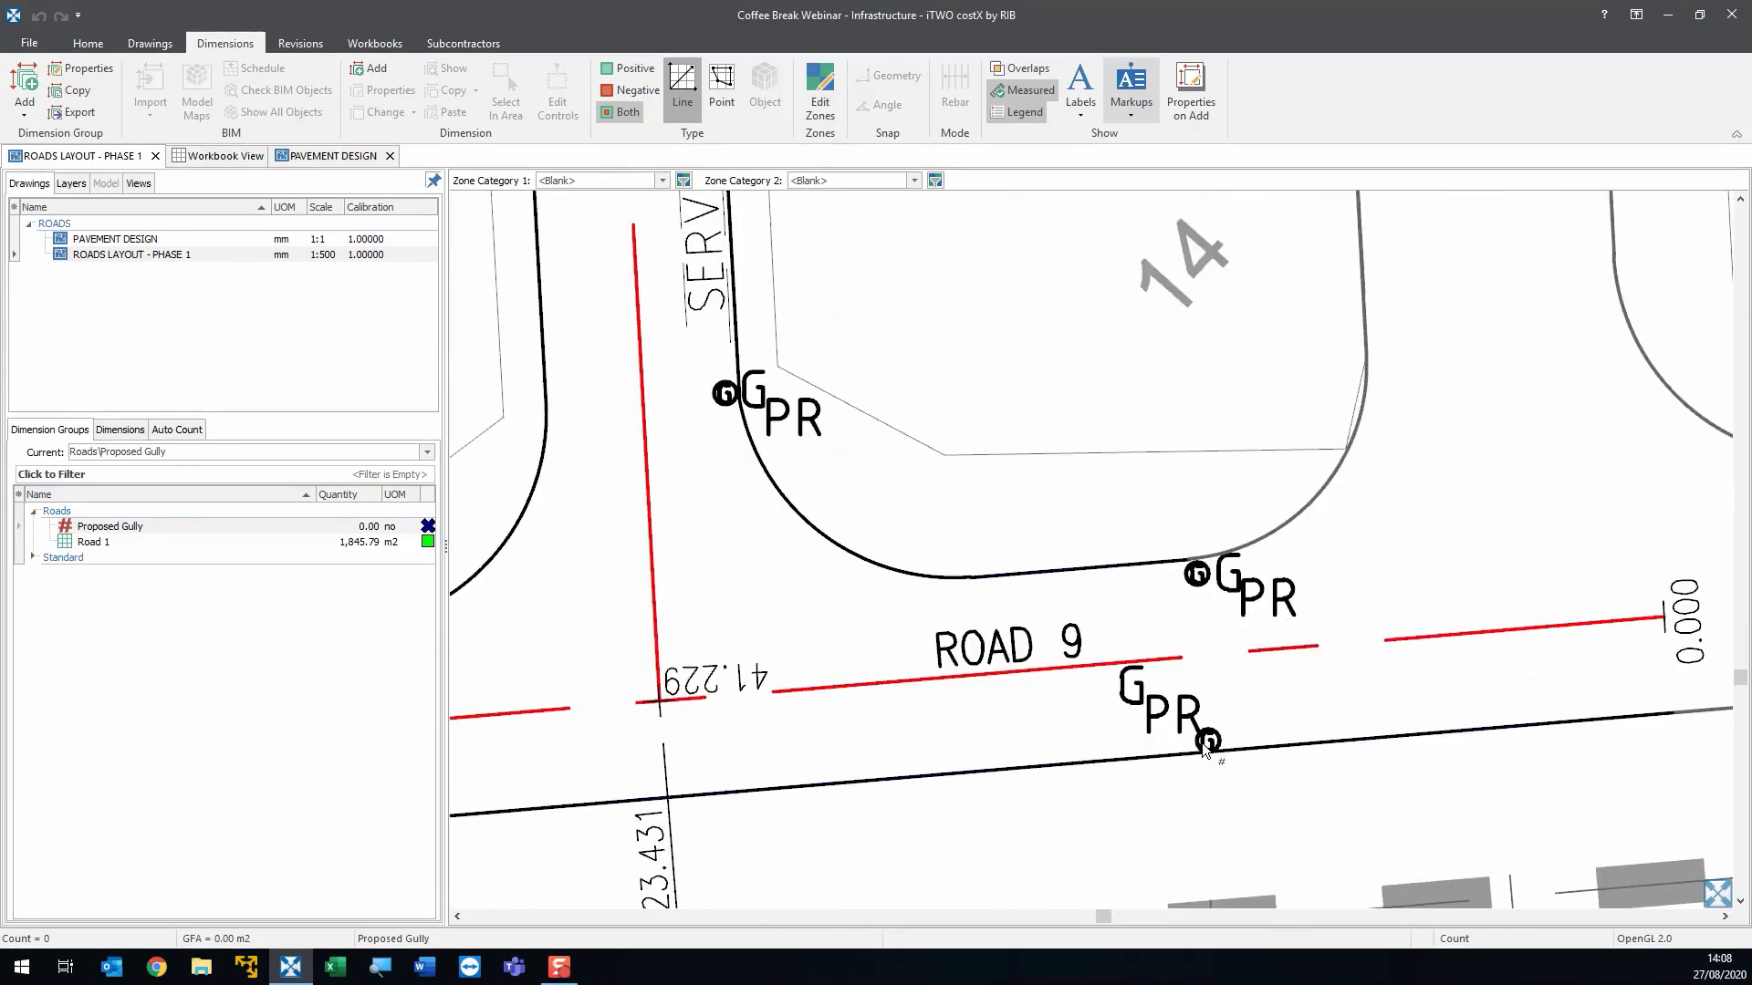
drag(1151, 706, 1131, 704)
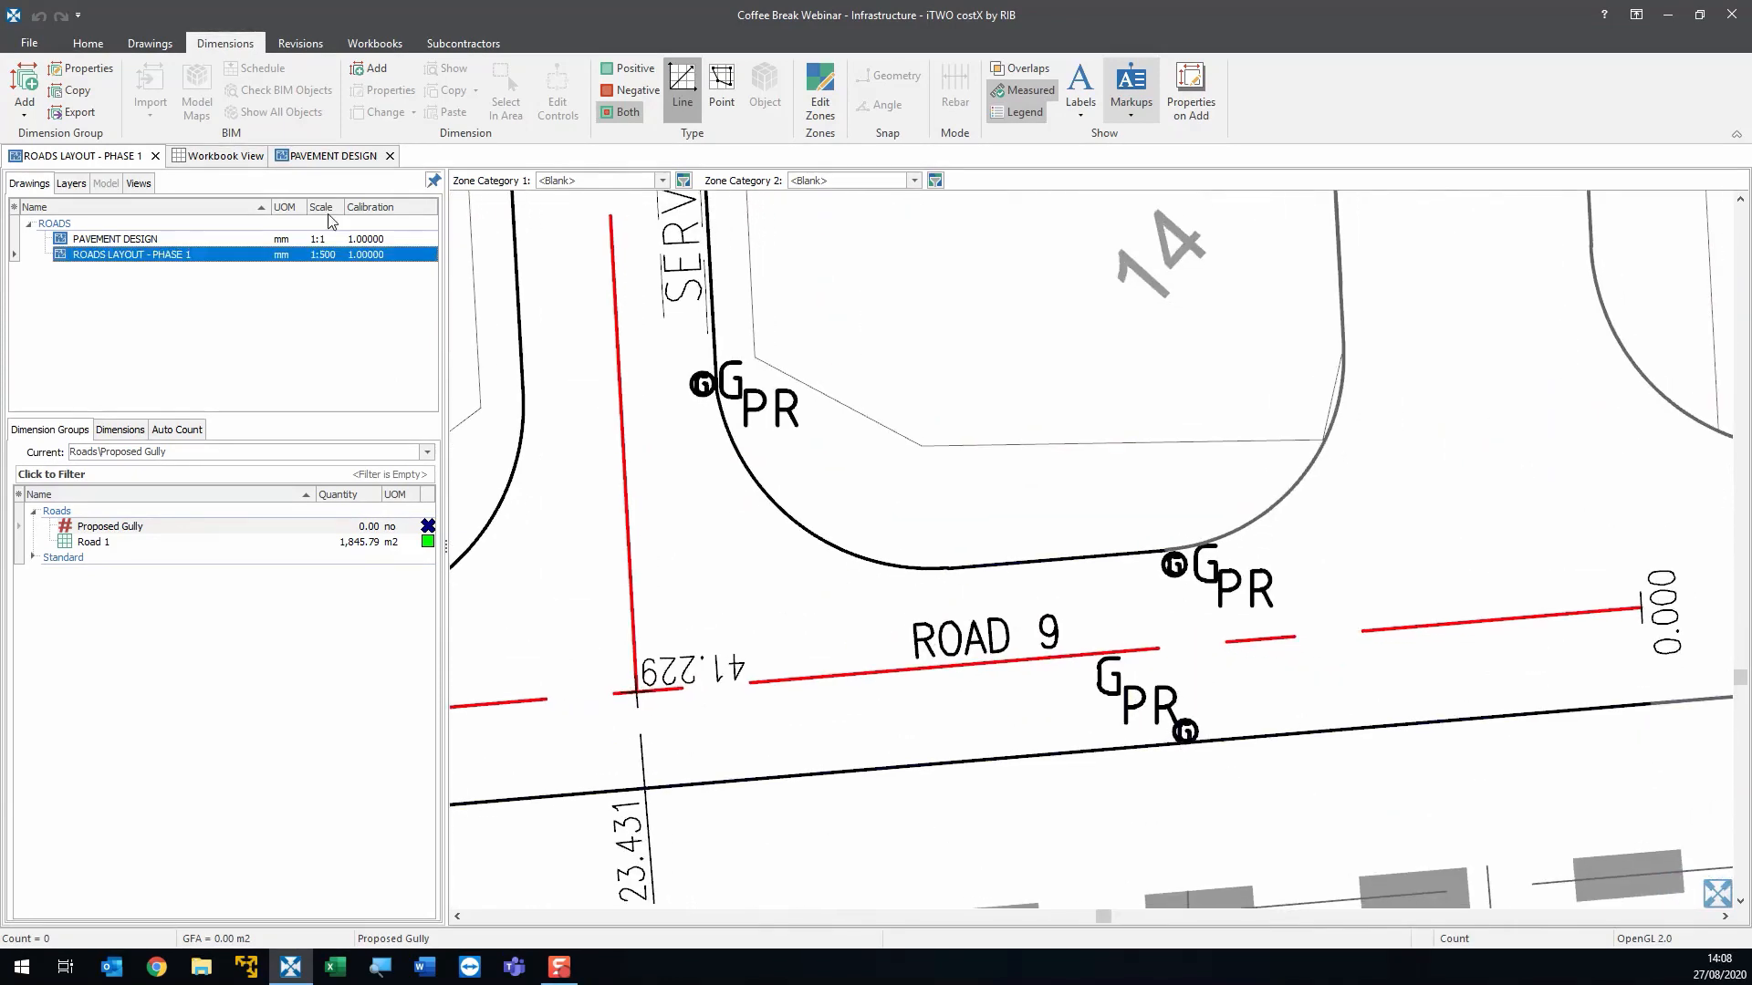
click(150, 43)
click(71, 185)
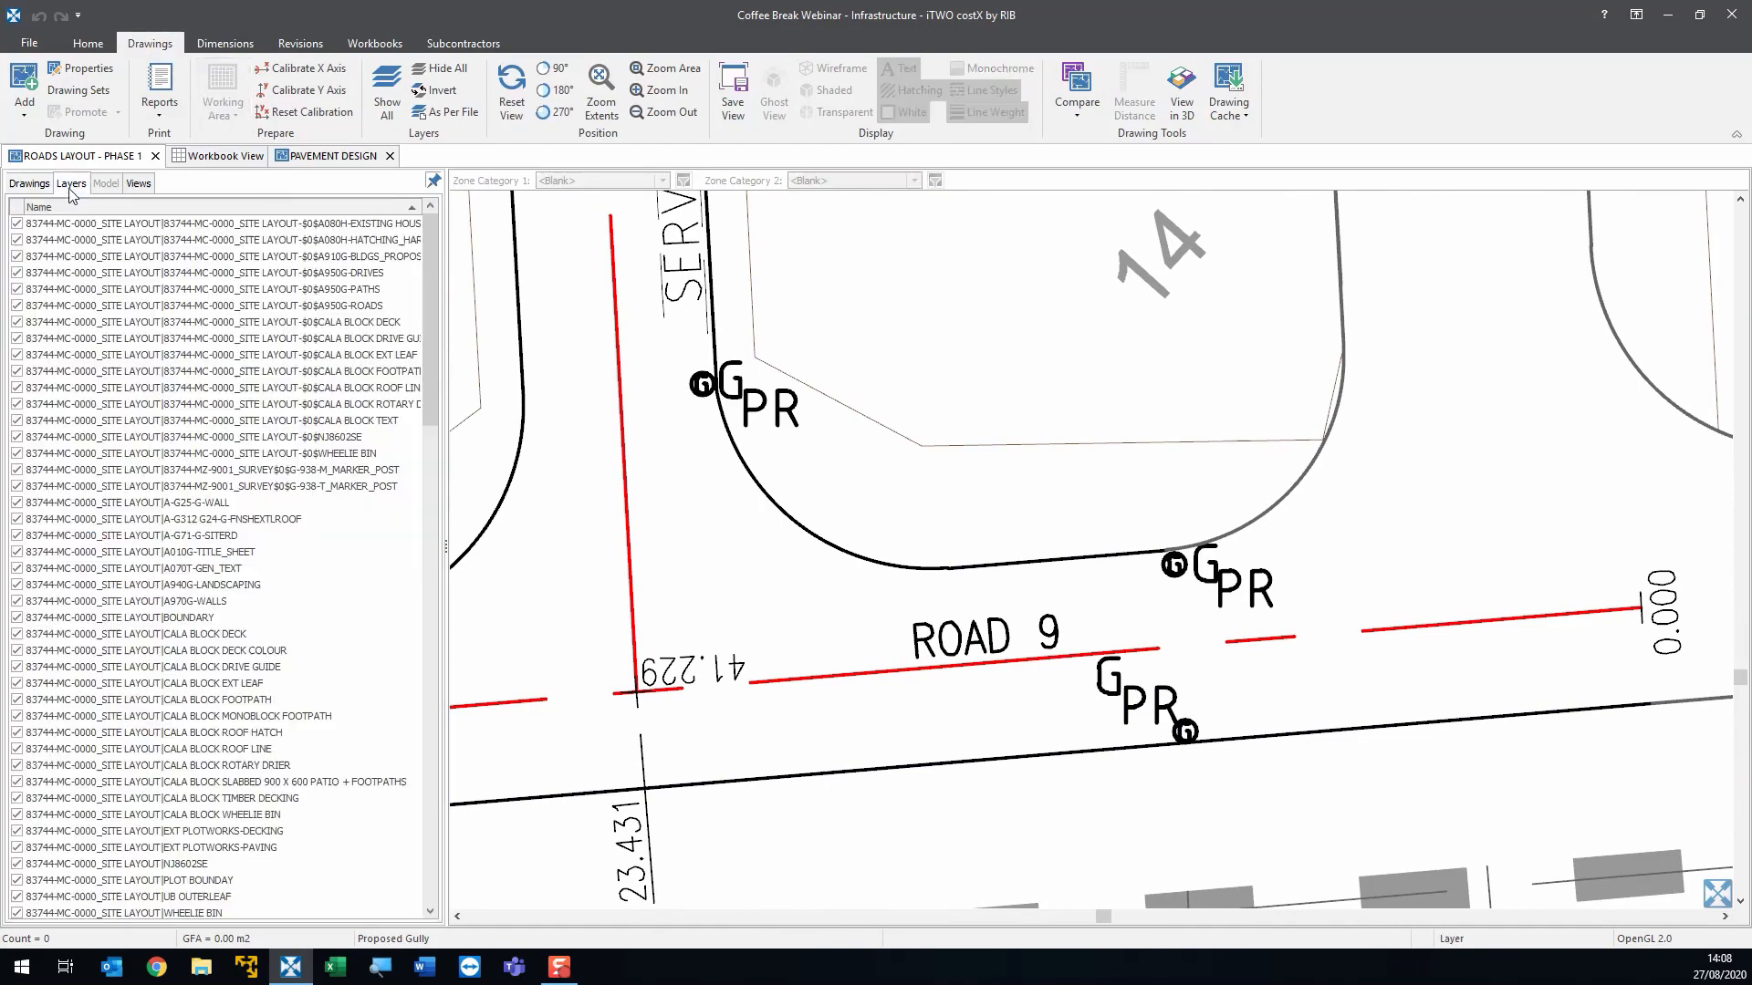
scroll(1246, 580, up, 3)
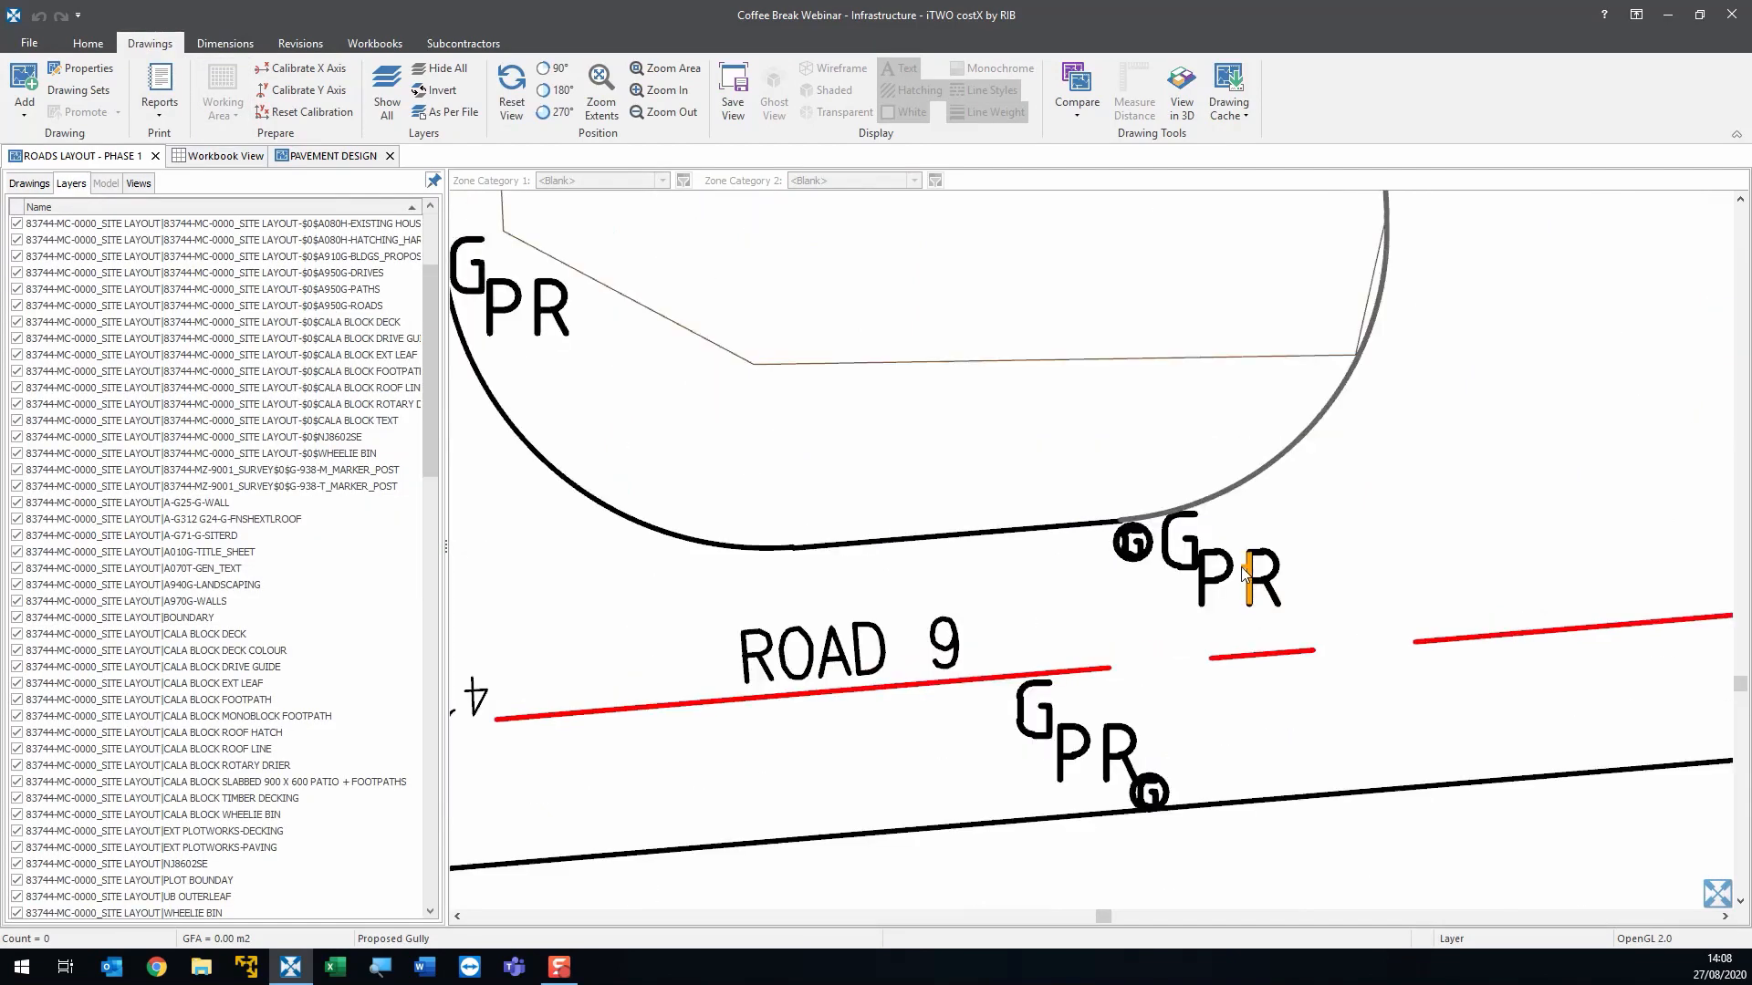
click(1247, 577)
scroll(1209, 569, down, 3)
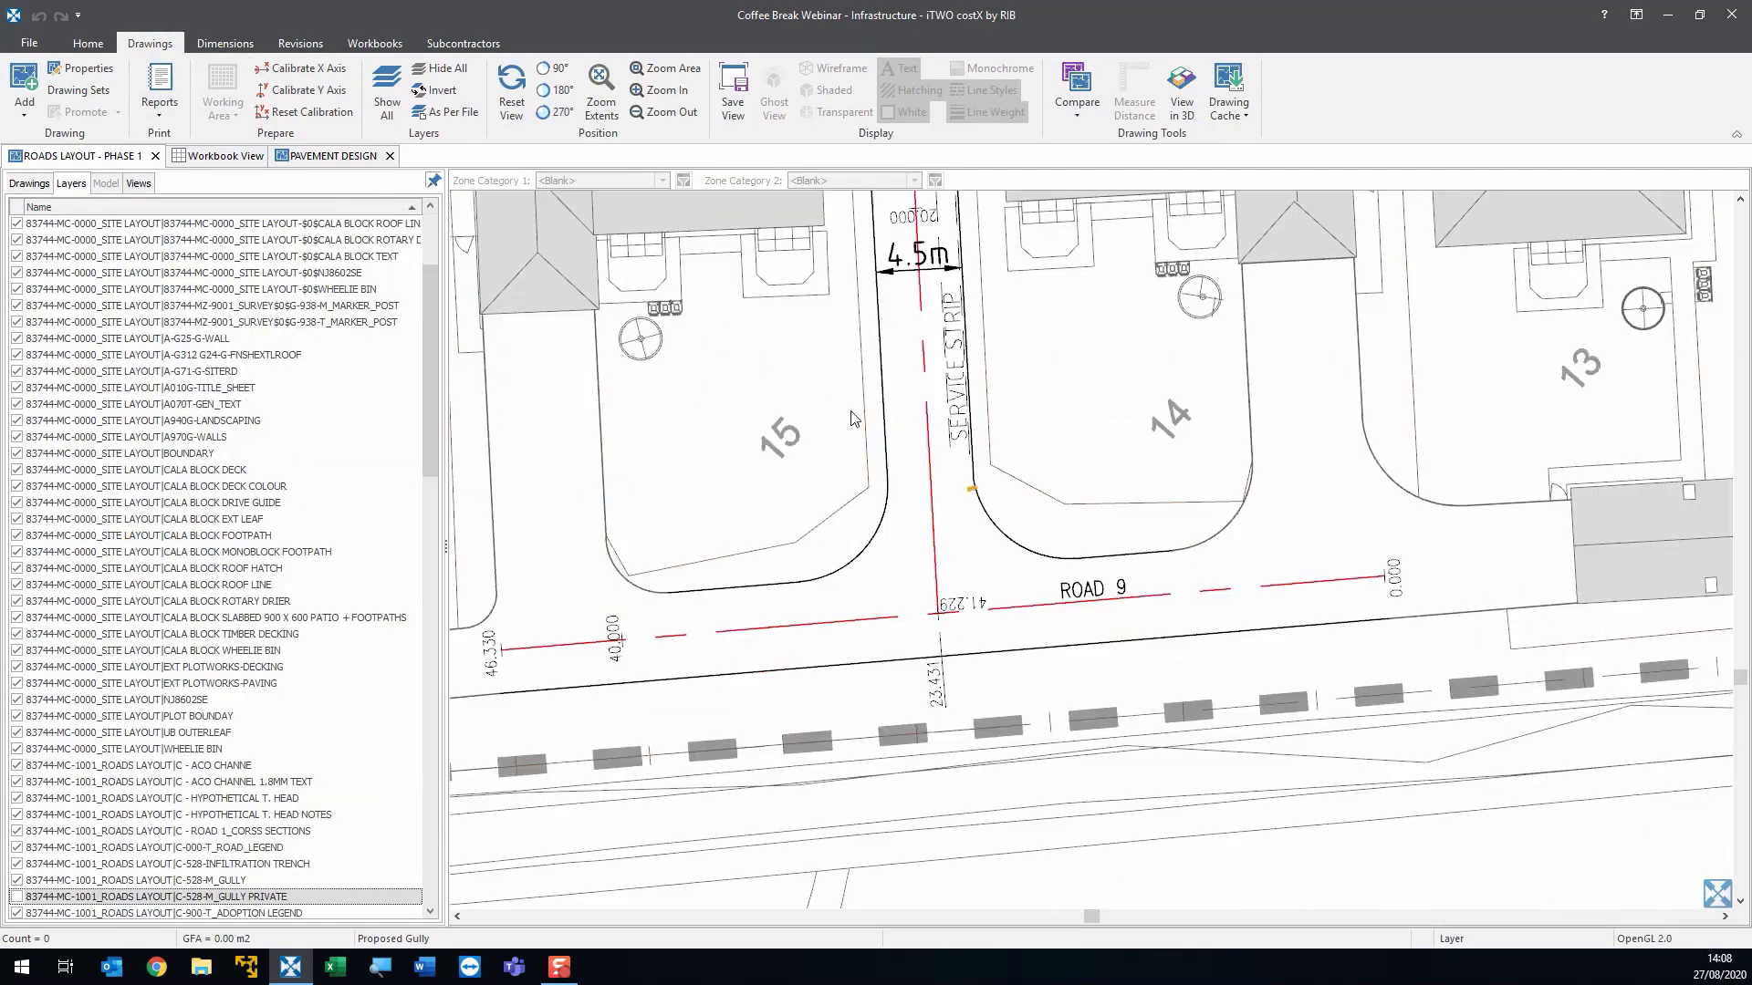
- Invert the layer visibility to isolate the C-528-M_GULLY PRIVATE layer, and look over its gully symbols
click(448, 91)
scroll(1049, 606, down, 5)
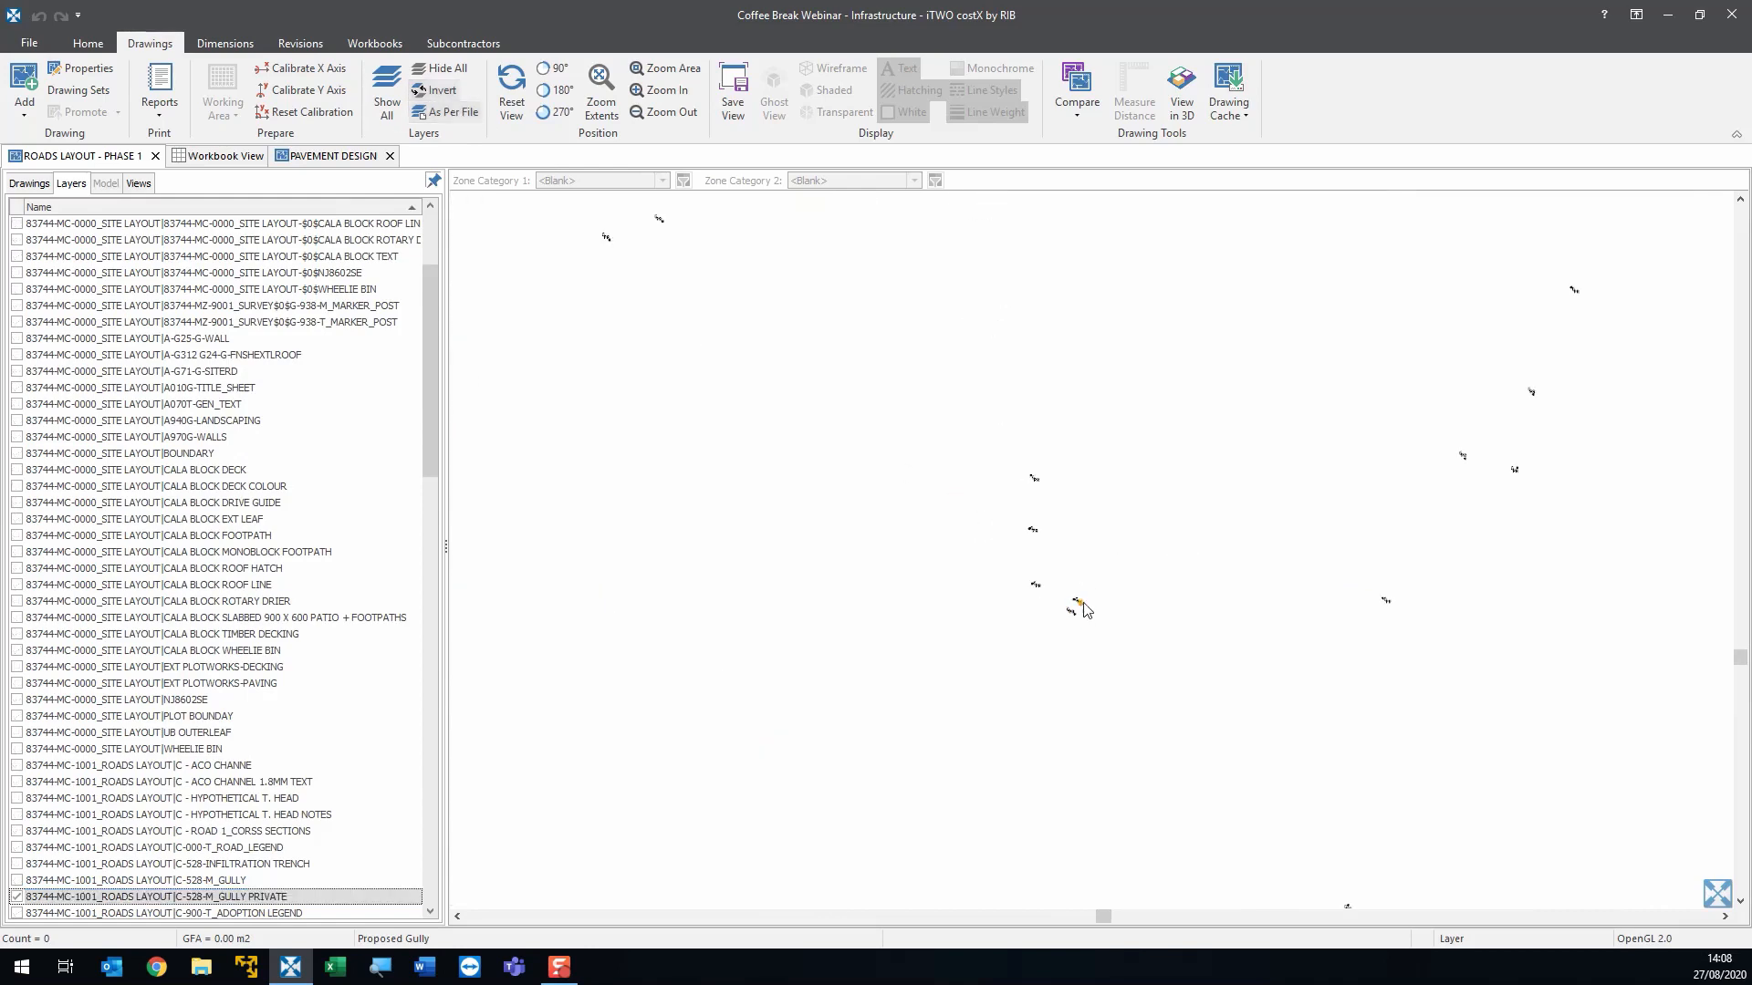
scroll(1414, 474, up, 5)
scroll(1485, 448, down, 5)
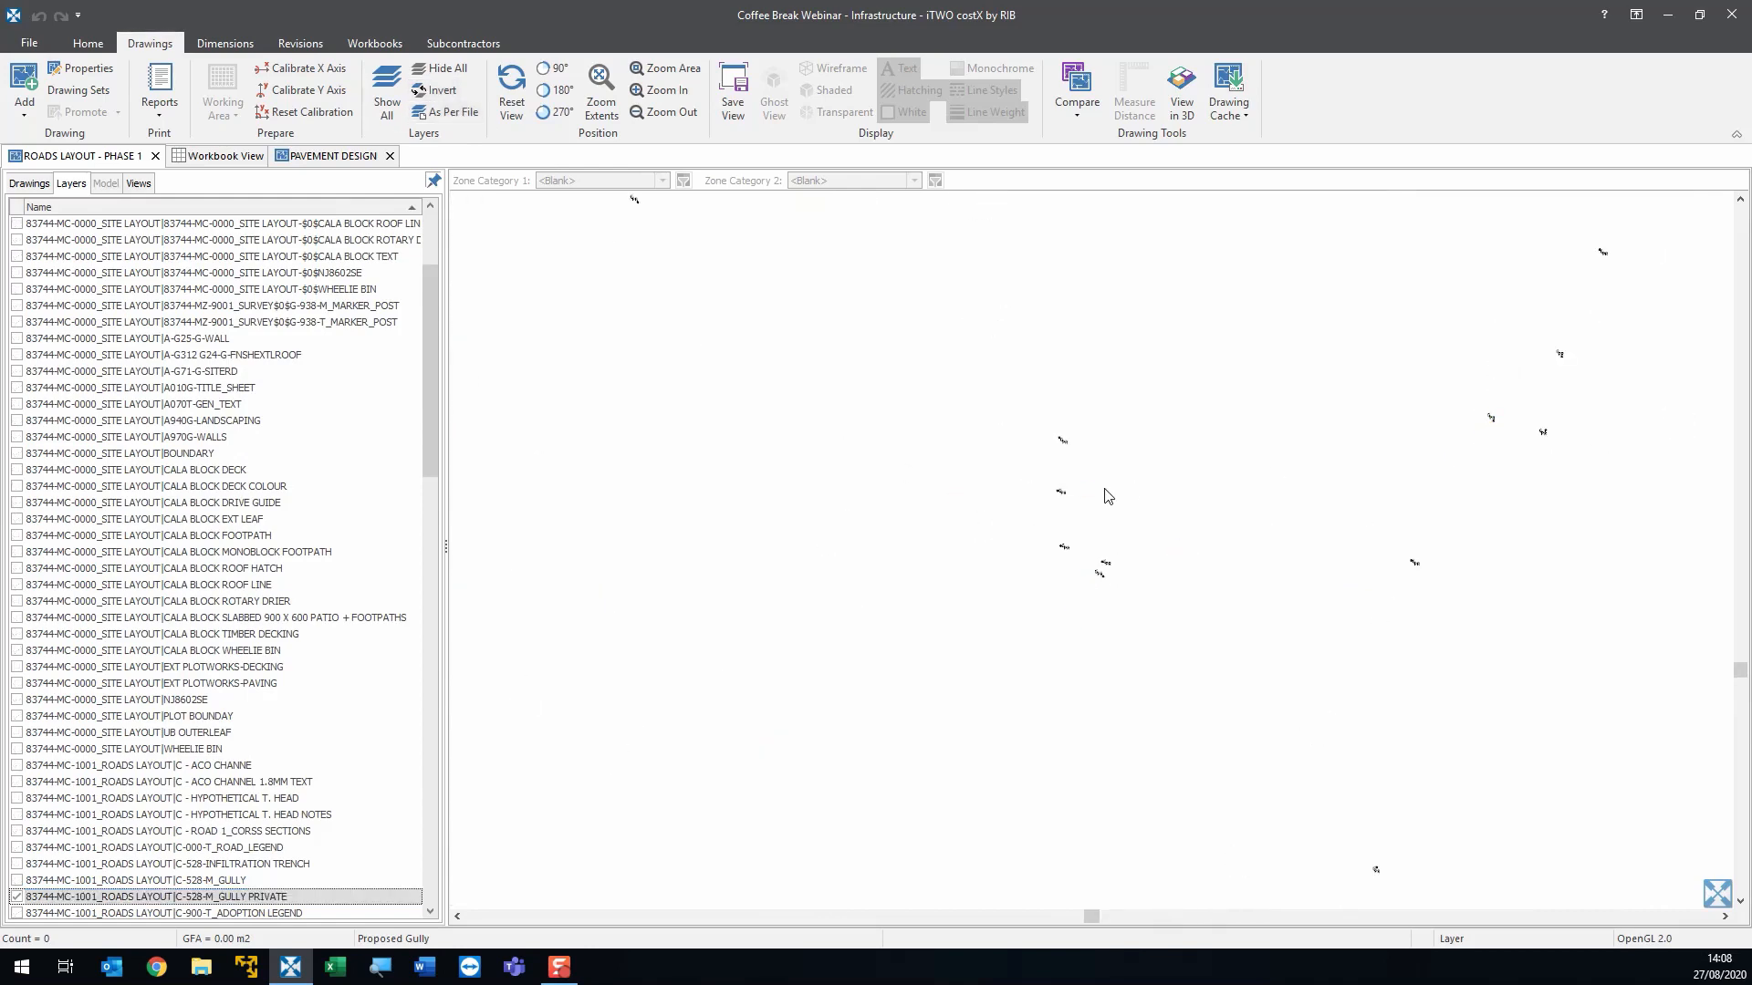
mouse_move(936, 636)
mouse_down()
mouse_move(994, 650)
mouse_move(988, 636)
mouse_up()
scroll(516, 321, up, 4)
scroll(649, 398, down, 4)
- Capture one complete G PR gully symbol as the Auto Count image for Proposed Gully and run the search
click(29, 182)
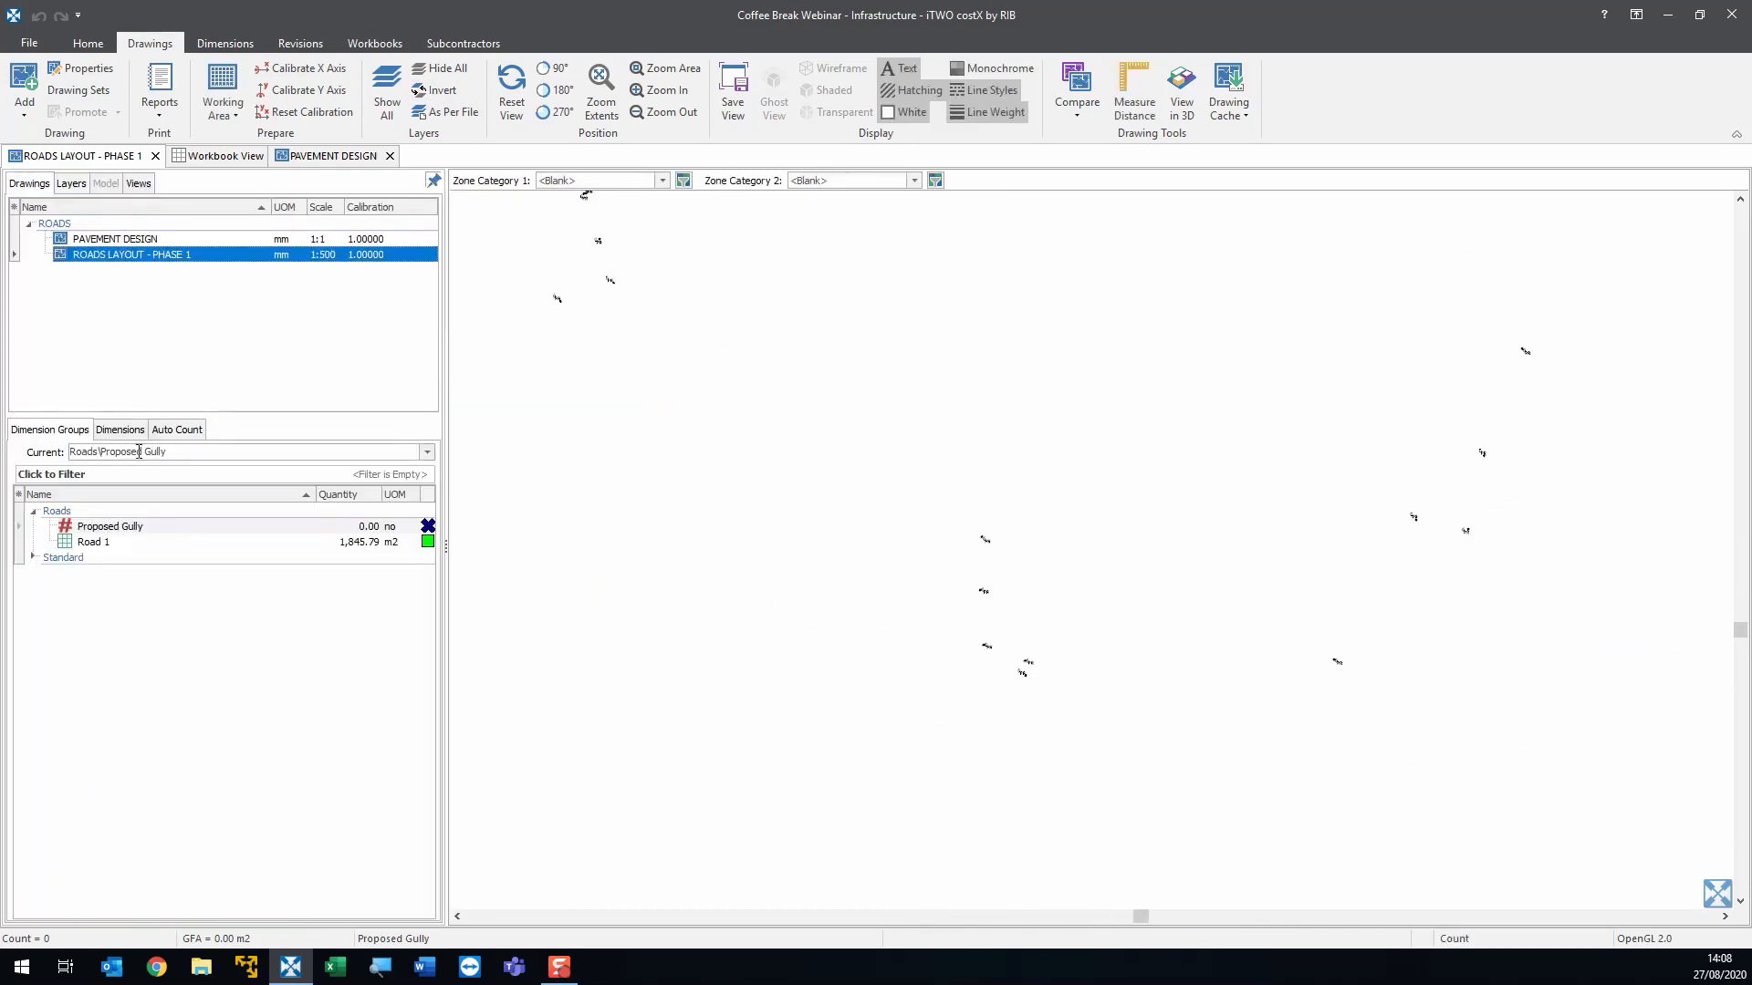
click(170, 430)
scroll(966, 520, up, 6)
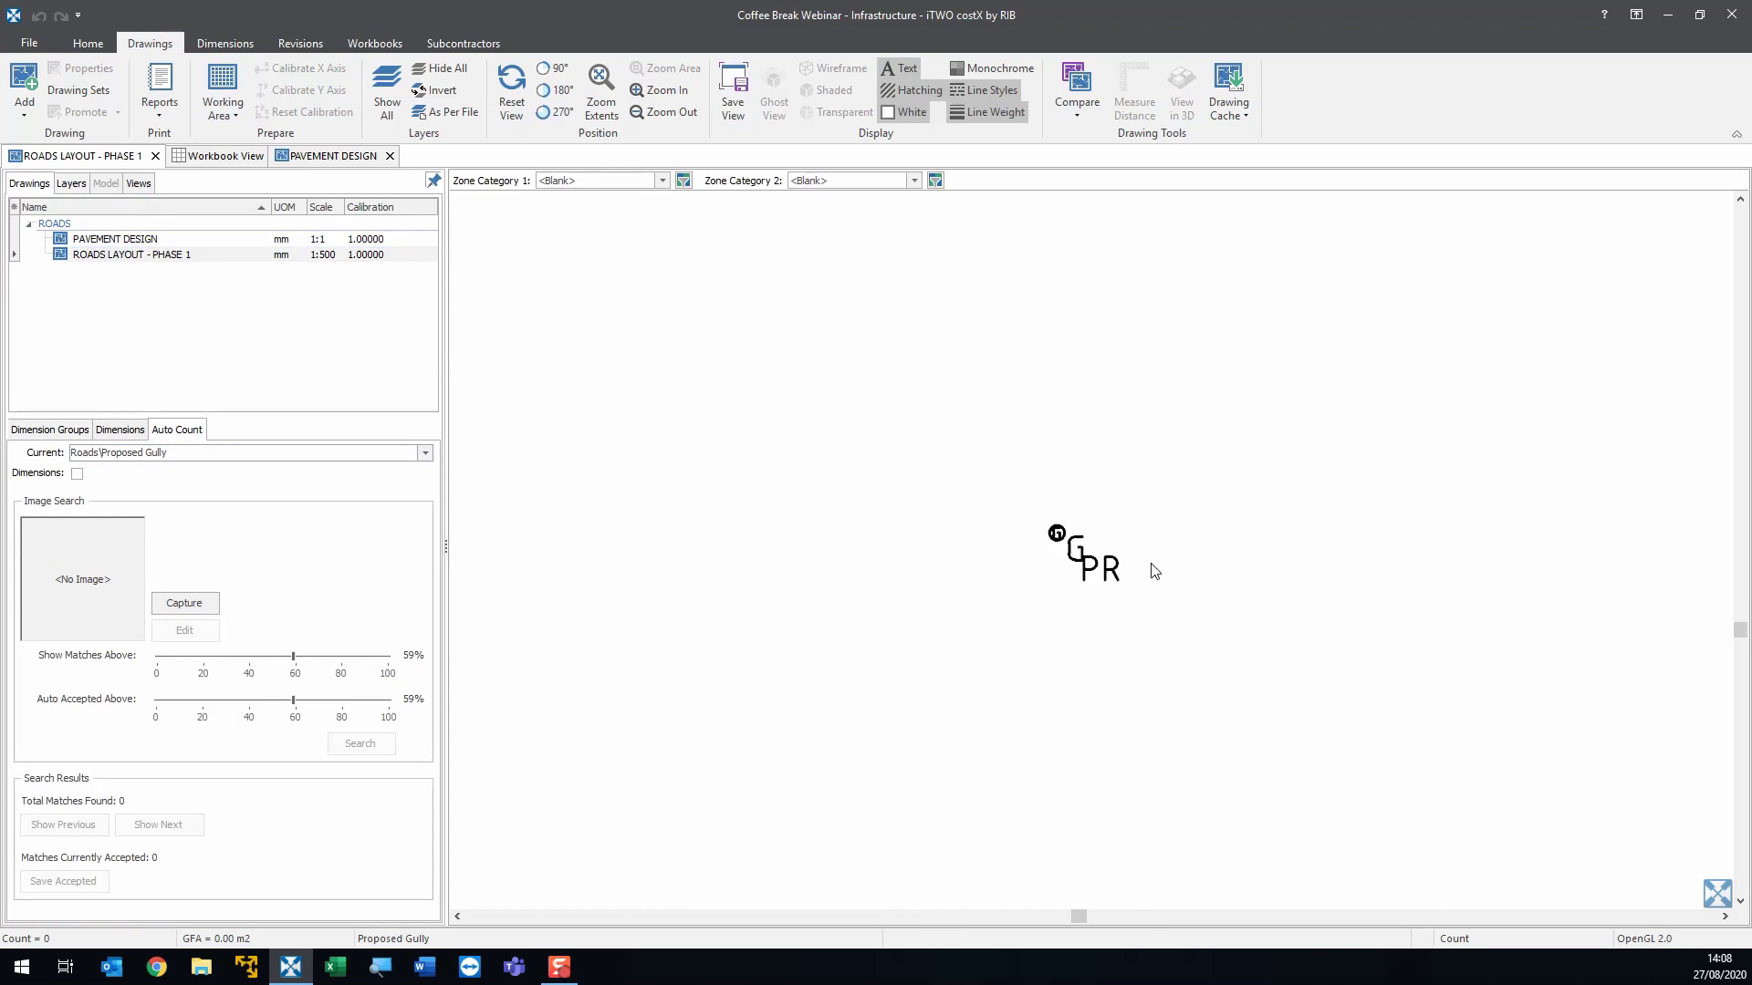
scroll(1073, 552, up, 5)
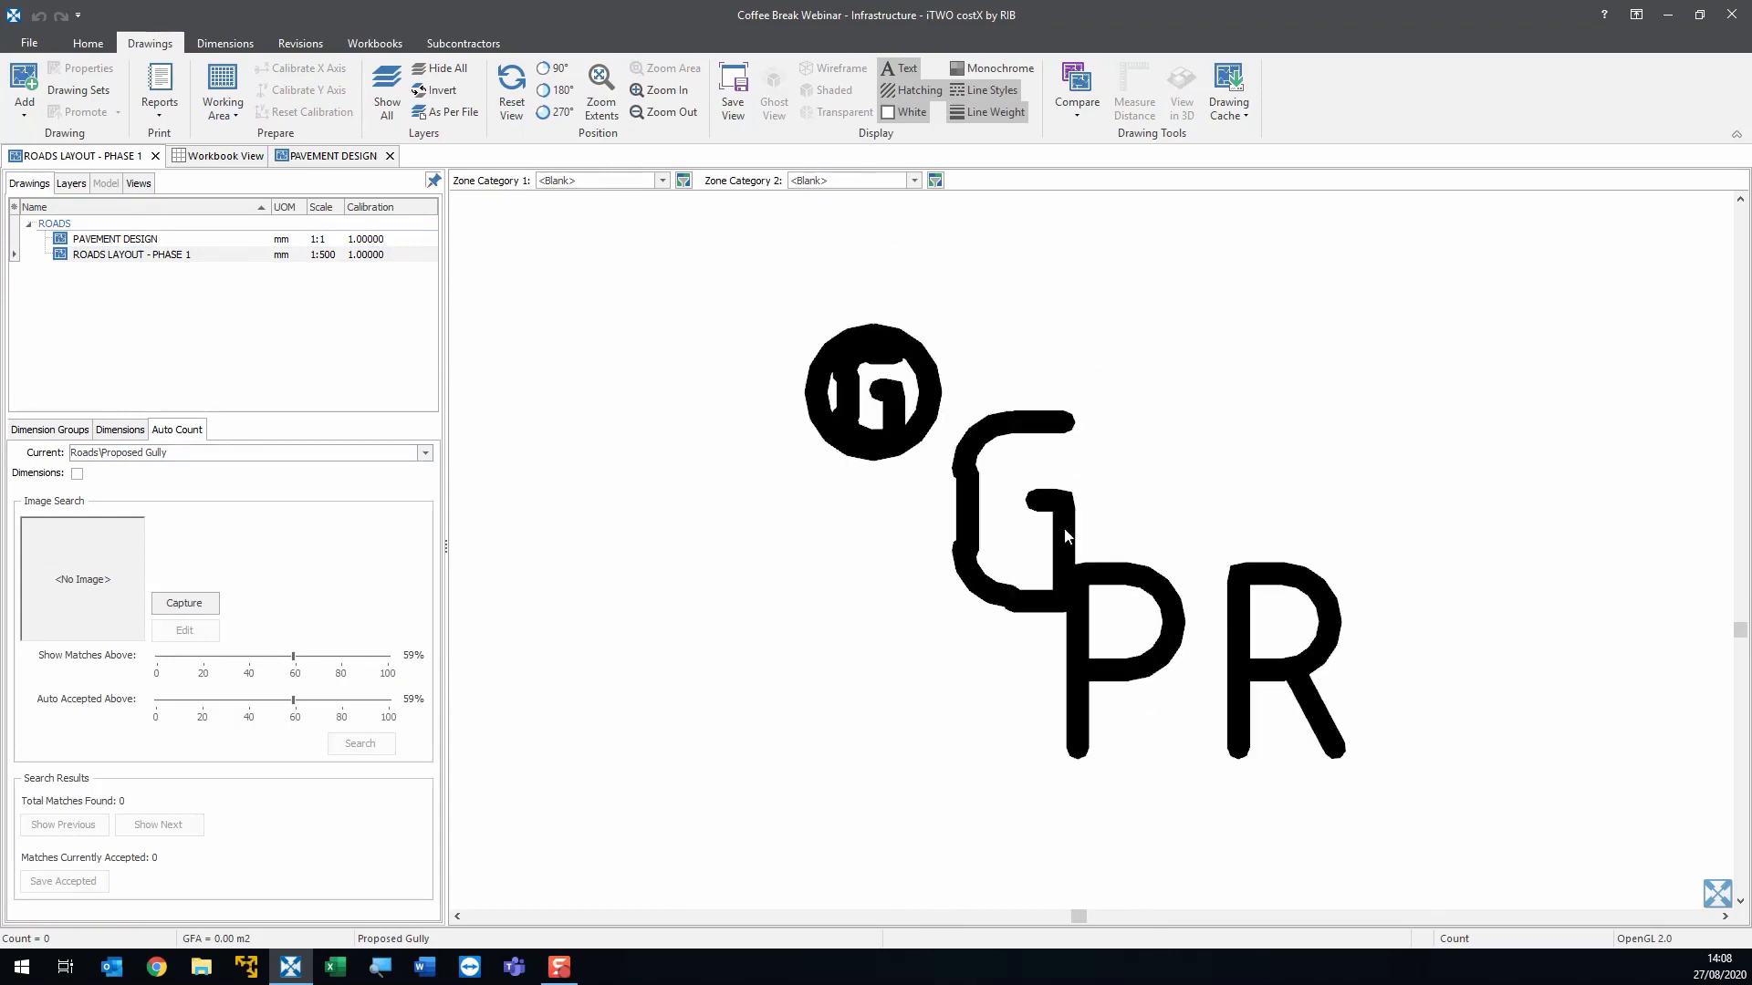
click(183, 604)
drag(766, 300, 1374, 782)
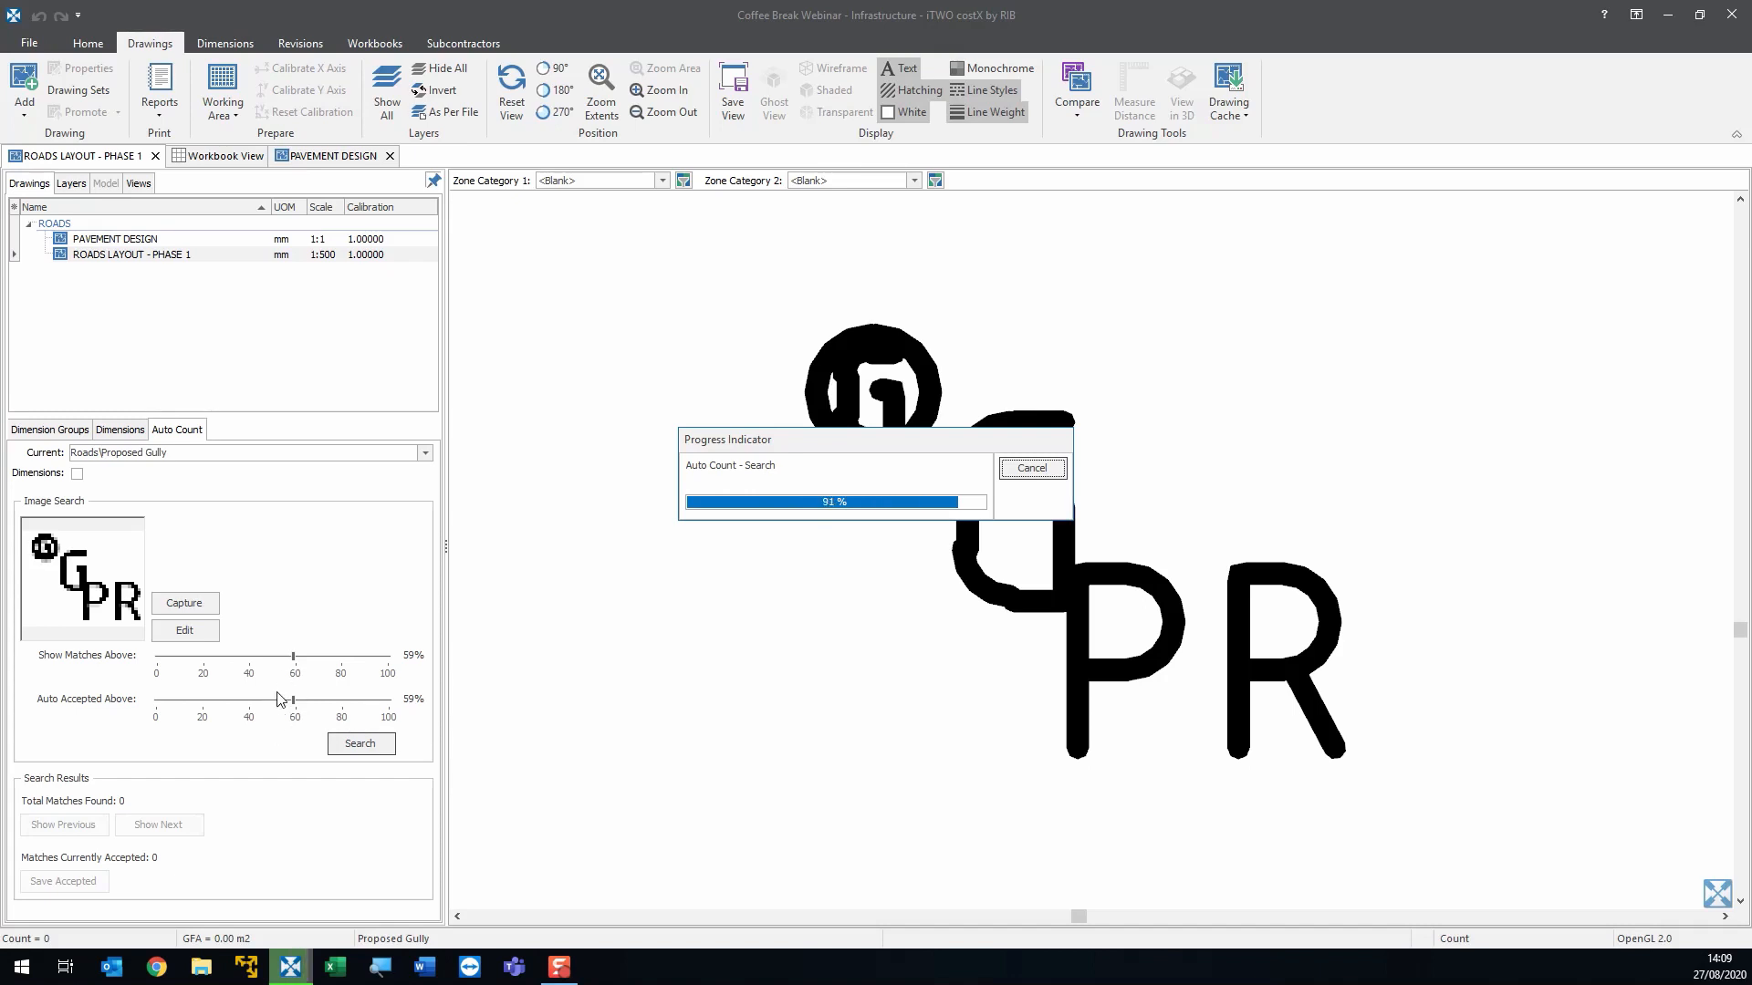
- Set the Auto Count thresholds to show matches above 49% and automatically accept those above 95%
scroll(752, 695, down, 5)
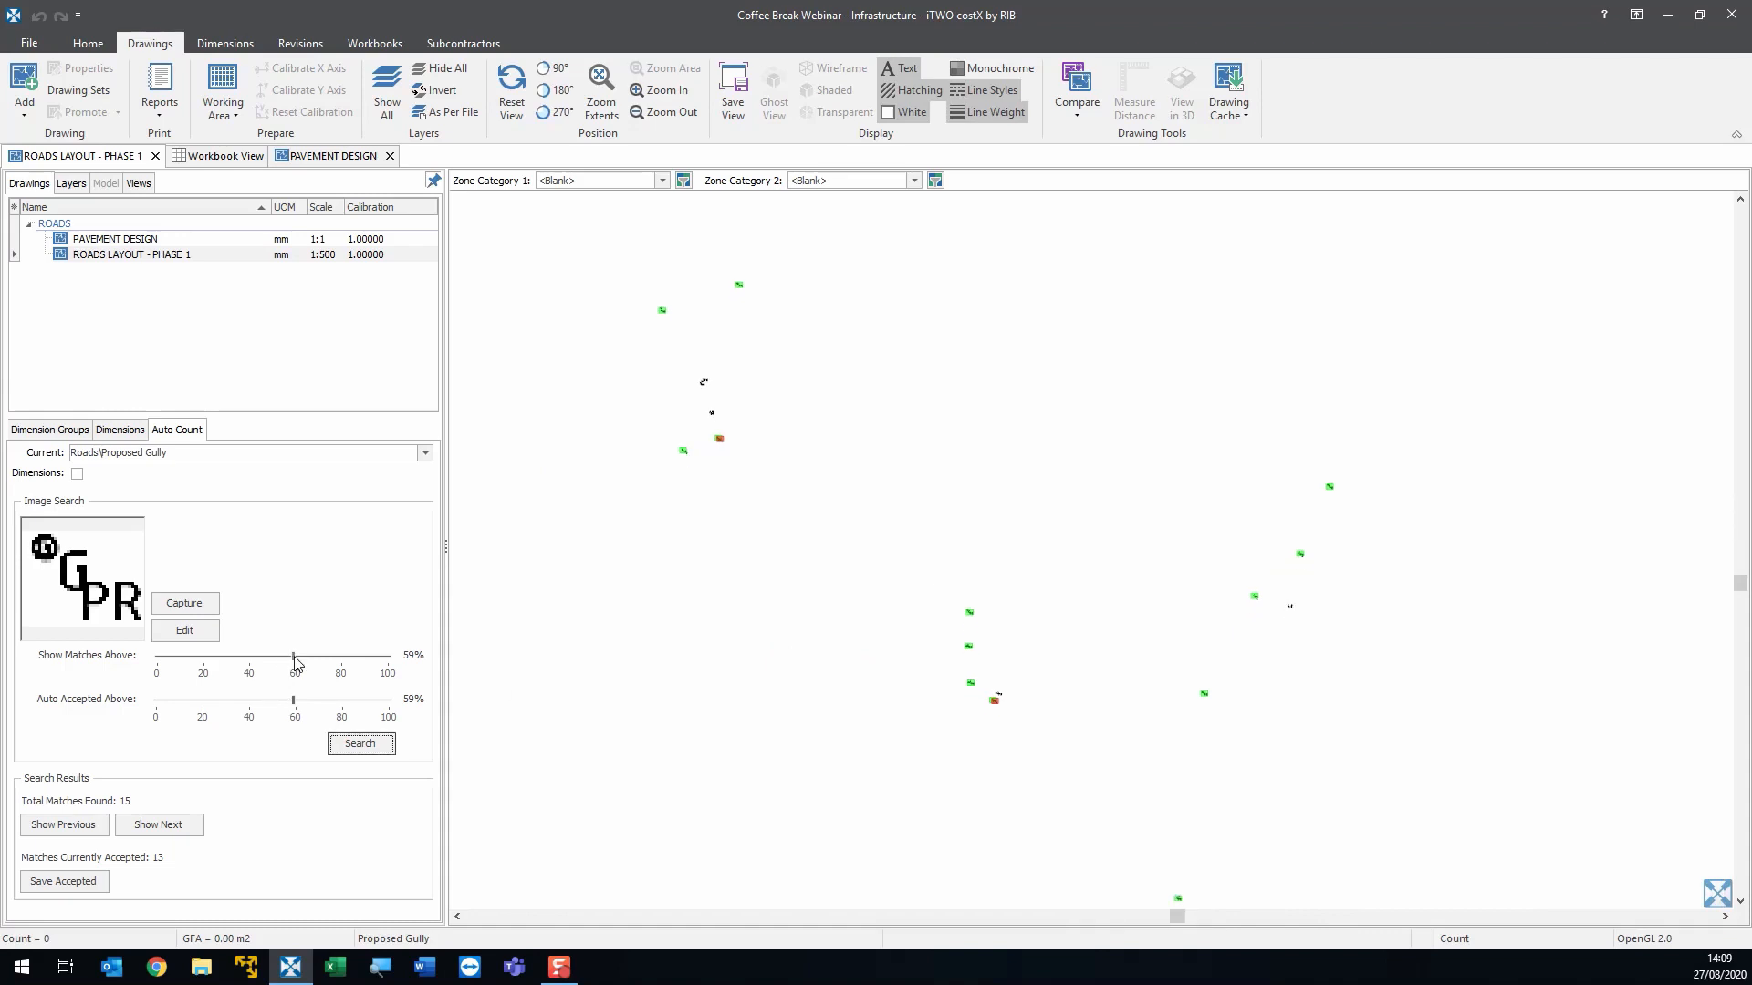
drag(293, 656, 285, 656)
drag(297, 698, 349, 701)
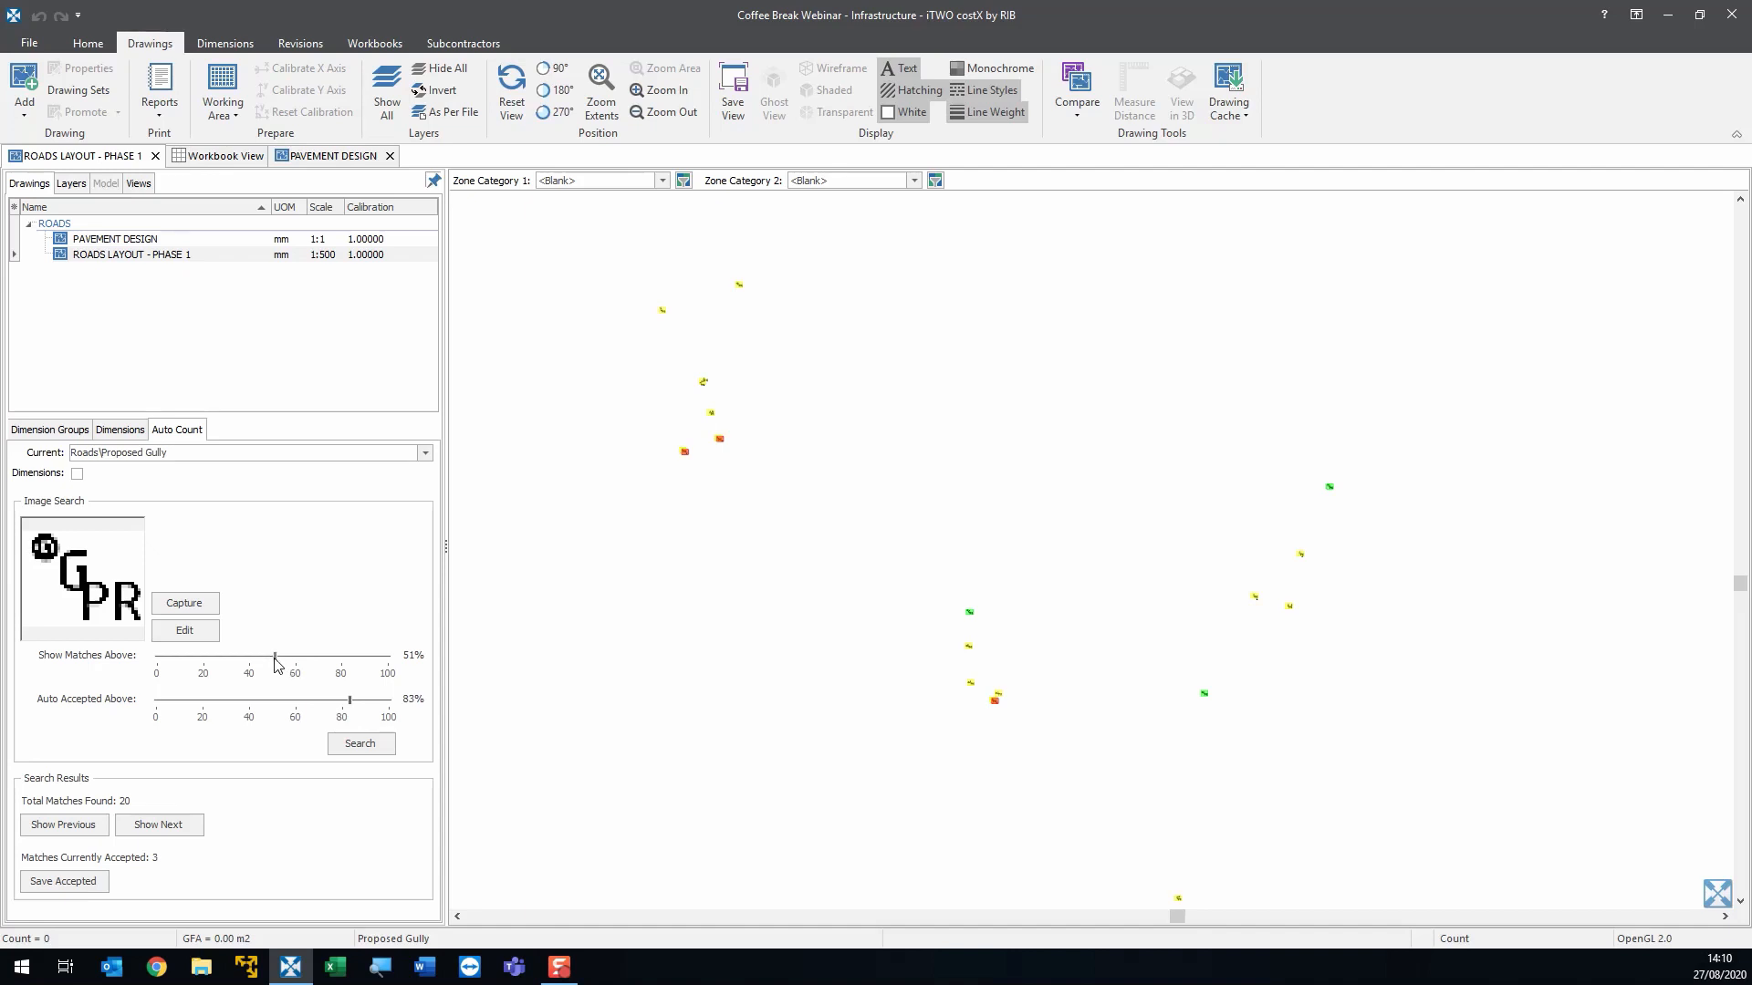
mouse_move(277, 658)
mouse_down()
mouse_move(292, 663)
mouse_move(274, 663)
mouse_up()
drag(297, 659, 271, 658)
scroll(1099, 582, down, 2)
scroll(1134, 683, up, 2)
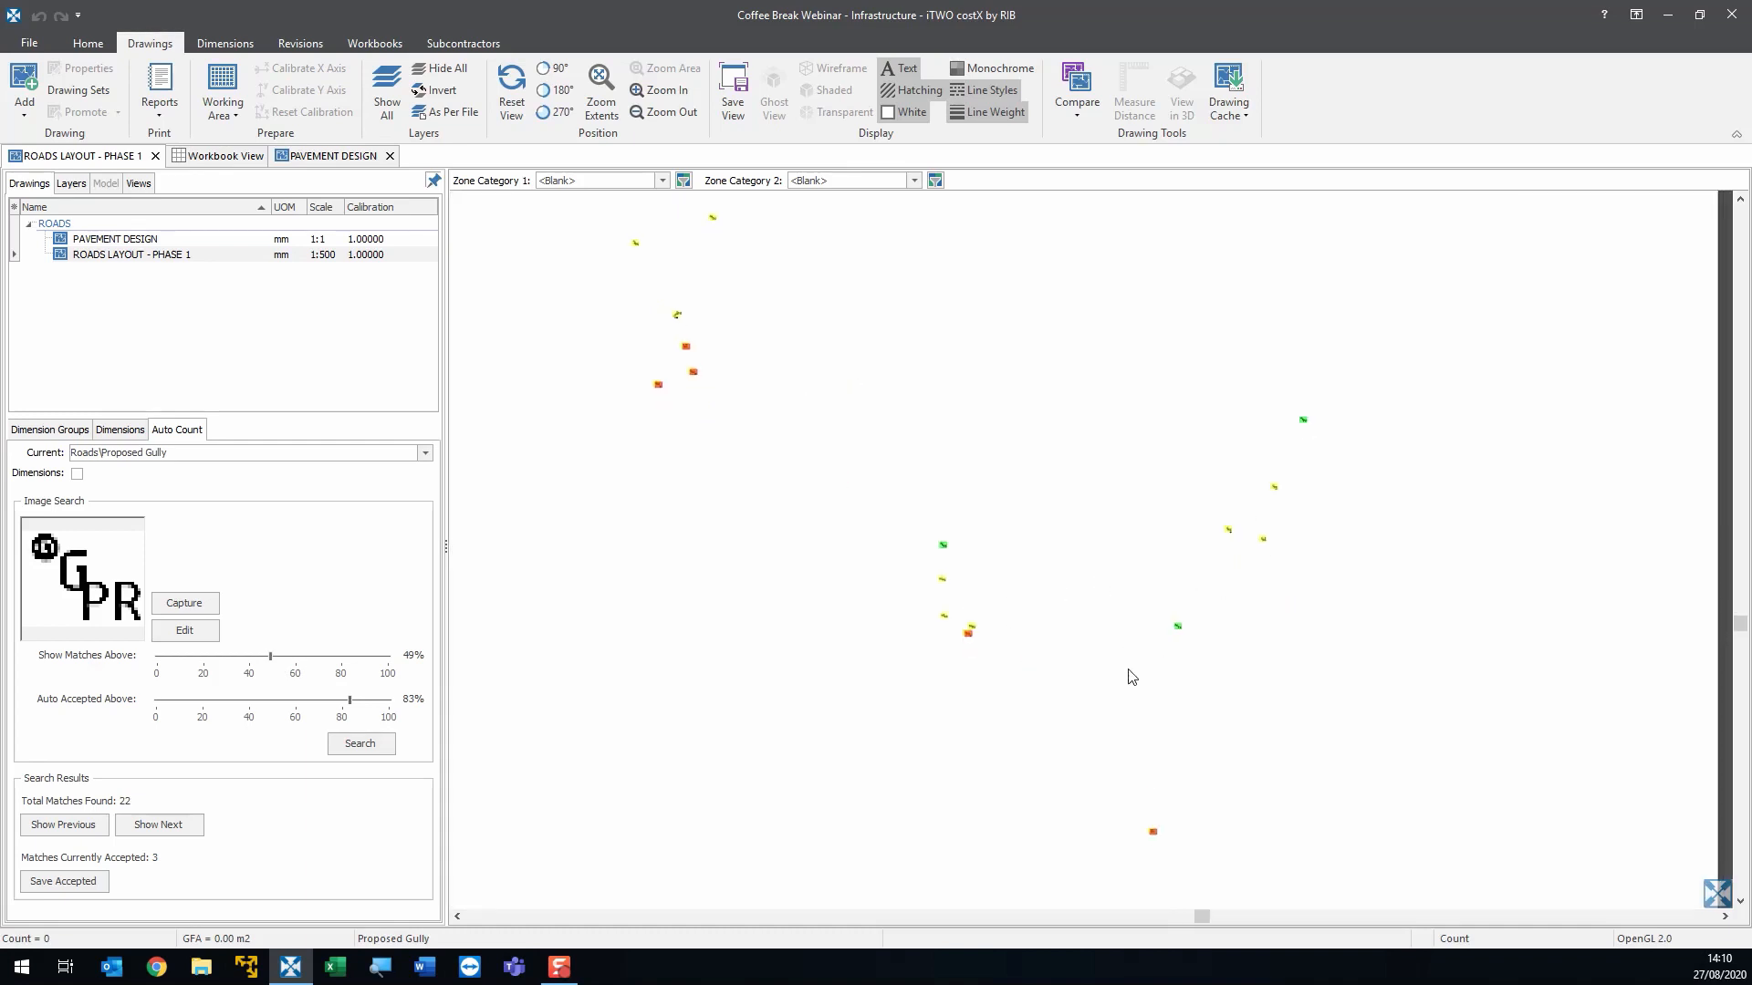
scroll(1127, 677, down, 2)
scroll(1115, 675, up, 2)
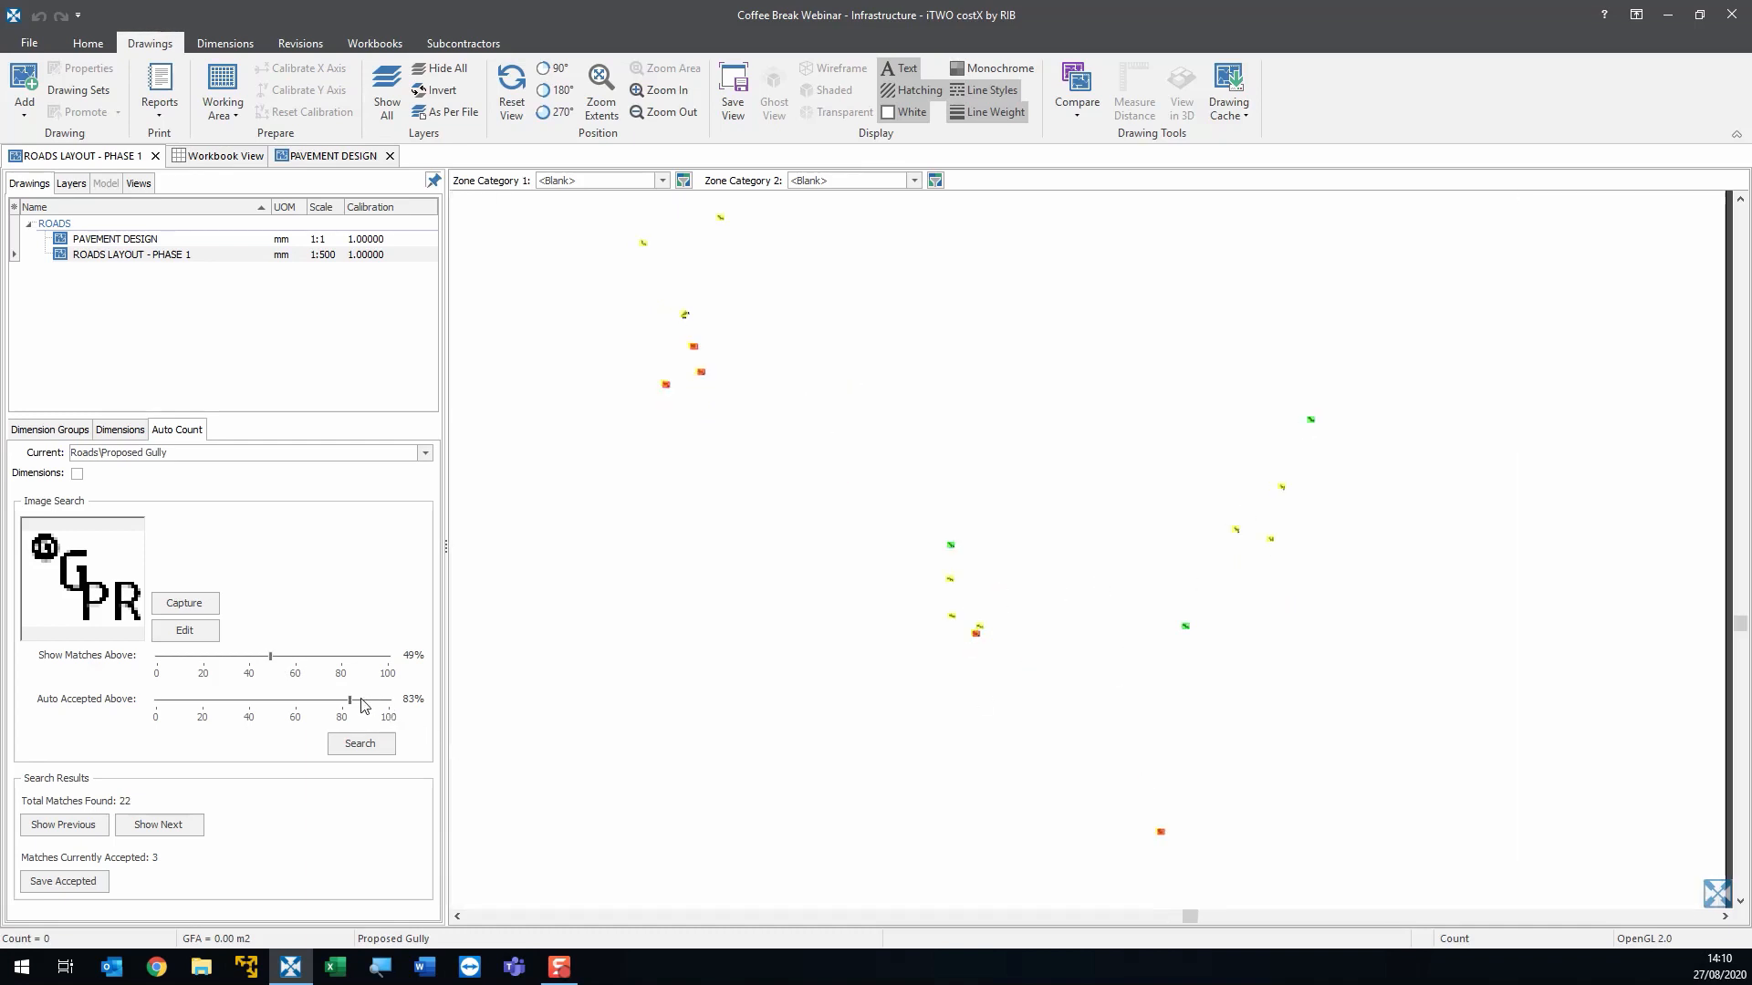
drag(318, 699, 369, 698)
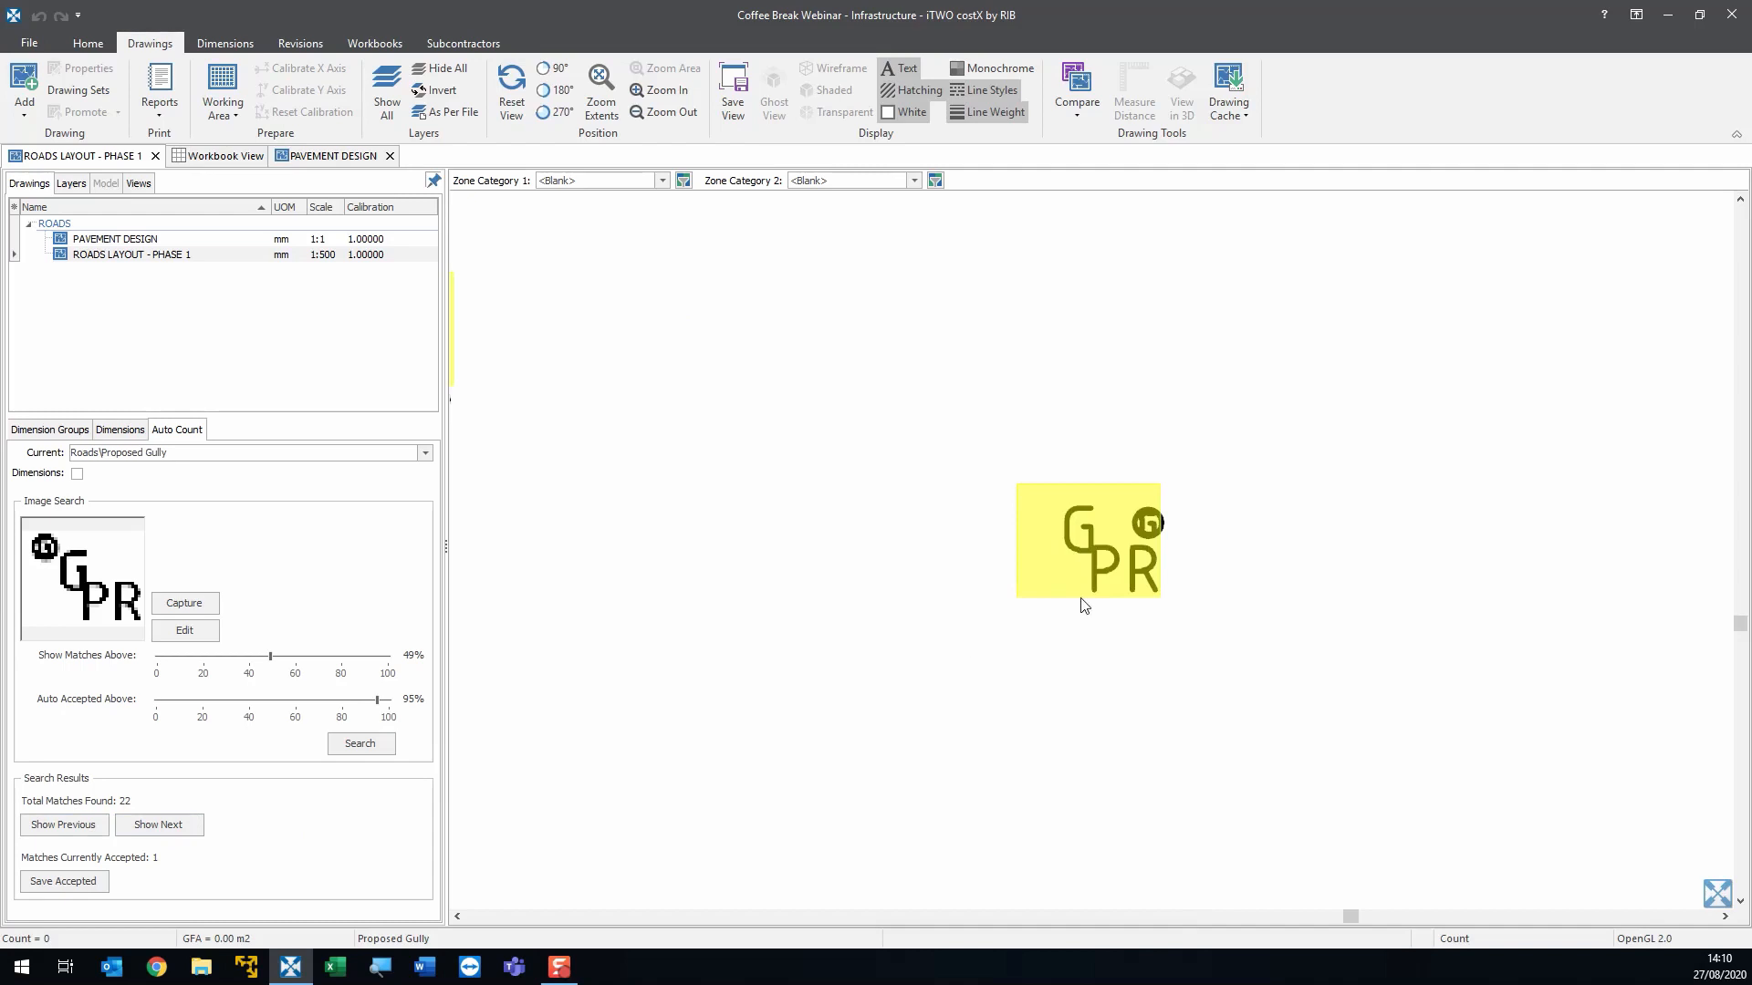
- Go through the search matches and accept one yellow candidate per gully symbol, leaving the overlapping red duplicates rejected
click(1090, 551)
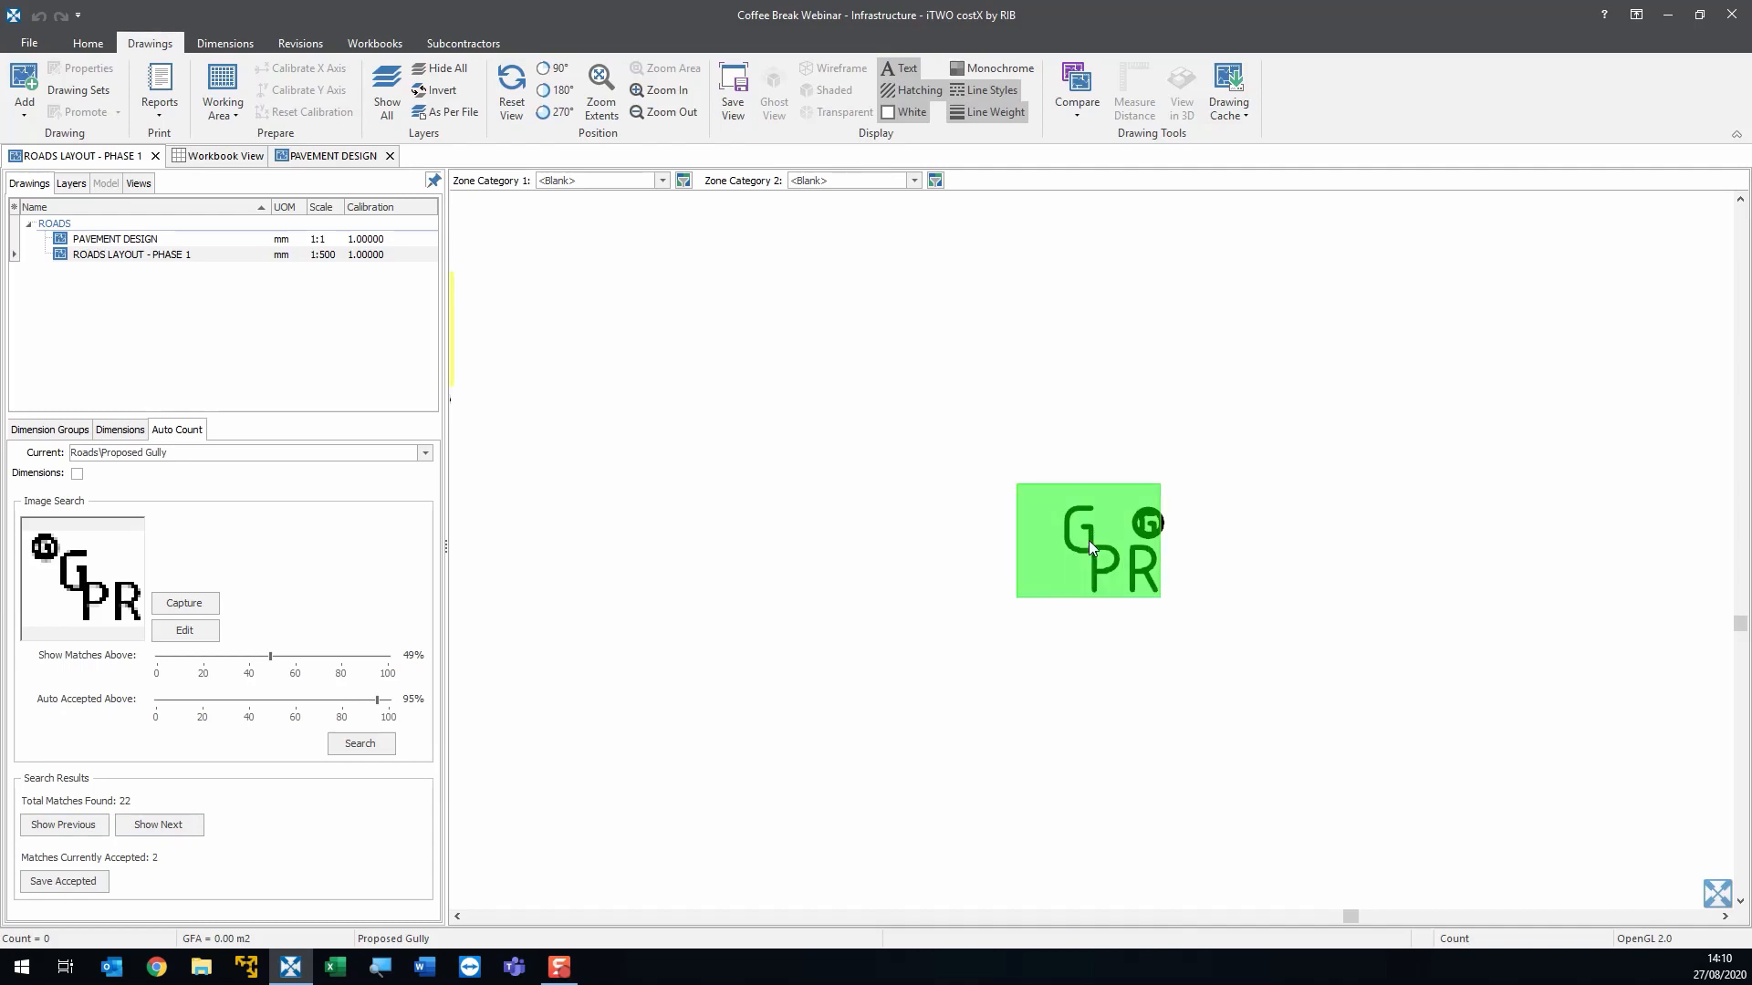
click(1089, 542)
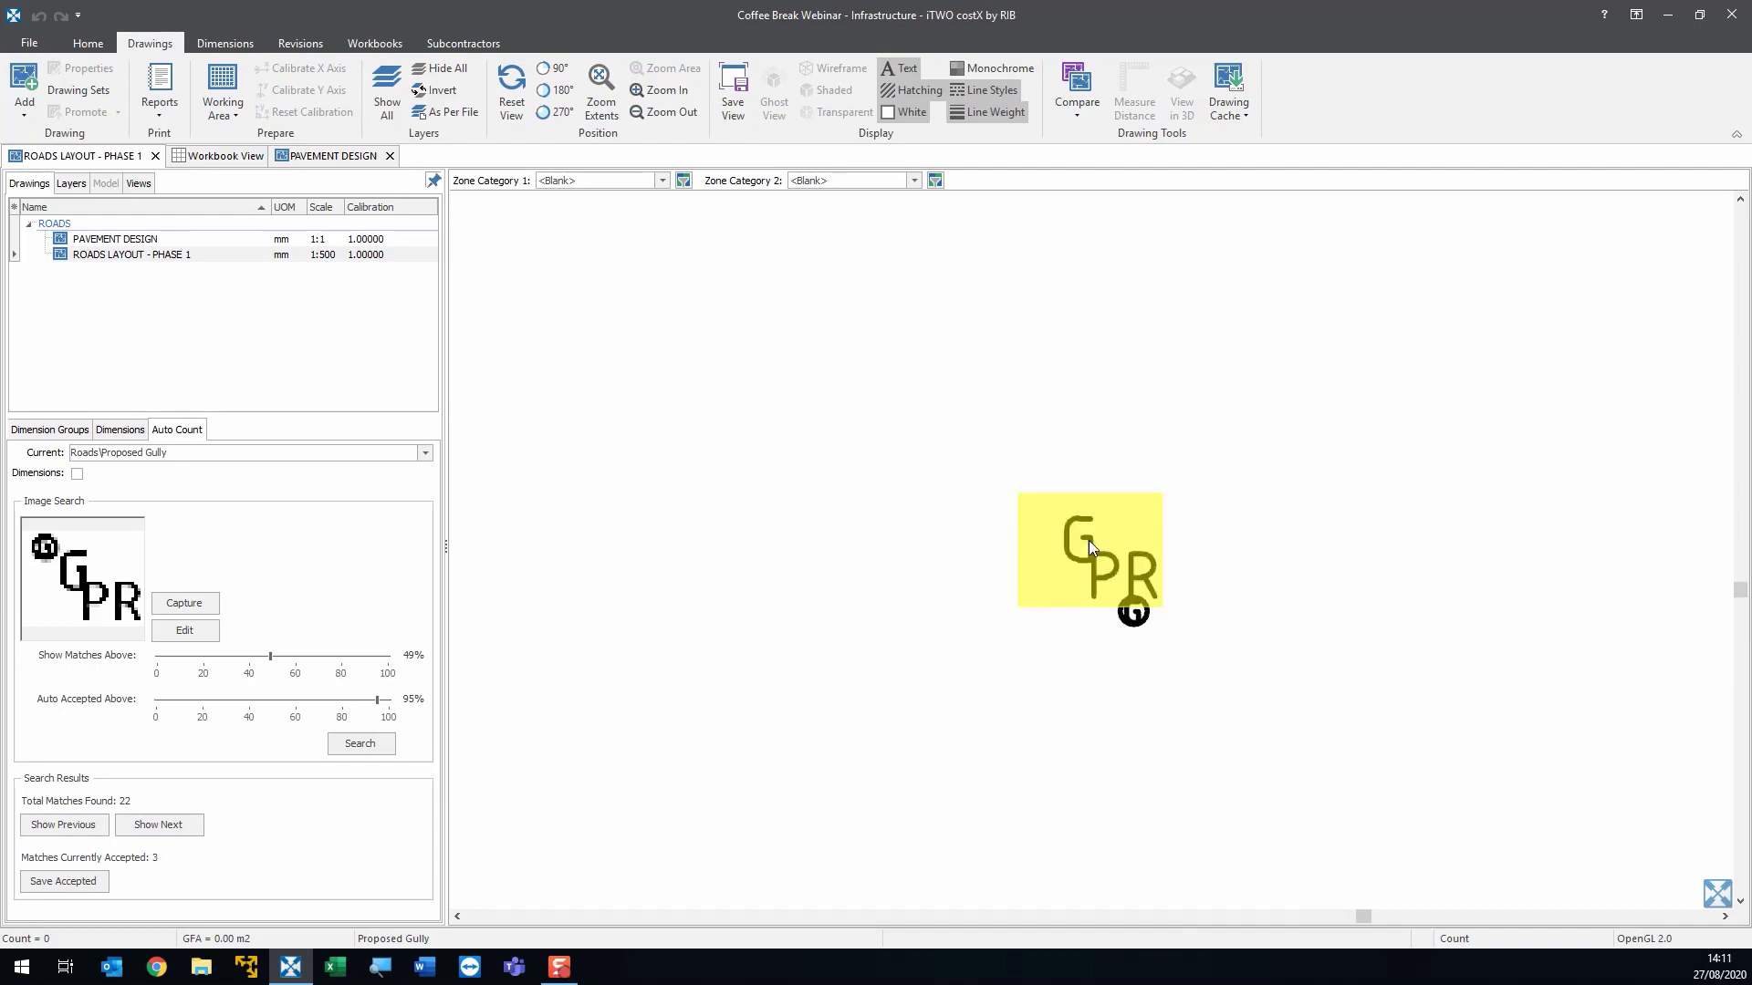
click(1087, 540)
click(1088, 540)
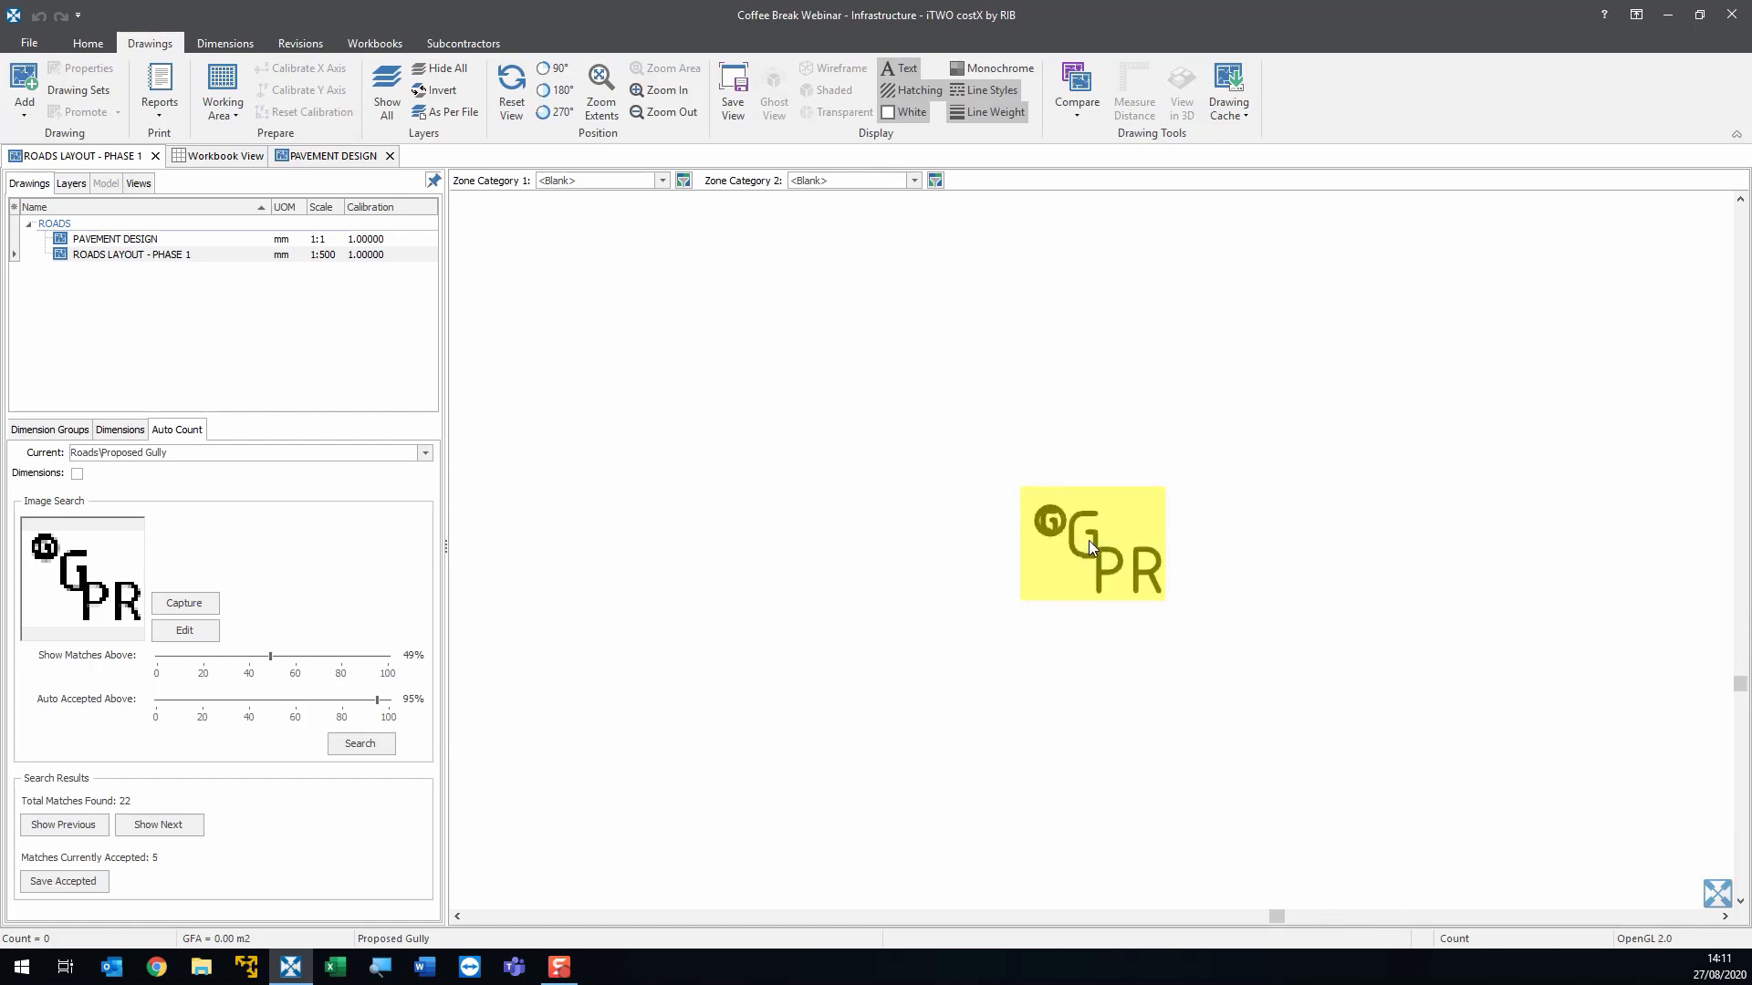
click(1088, 540)
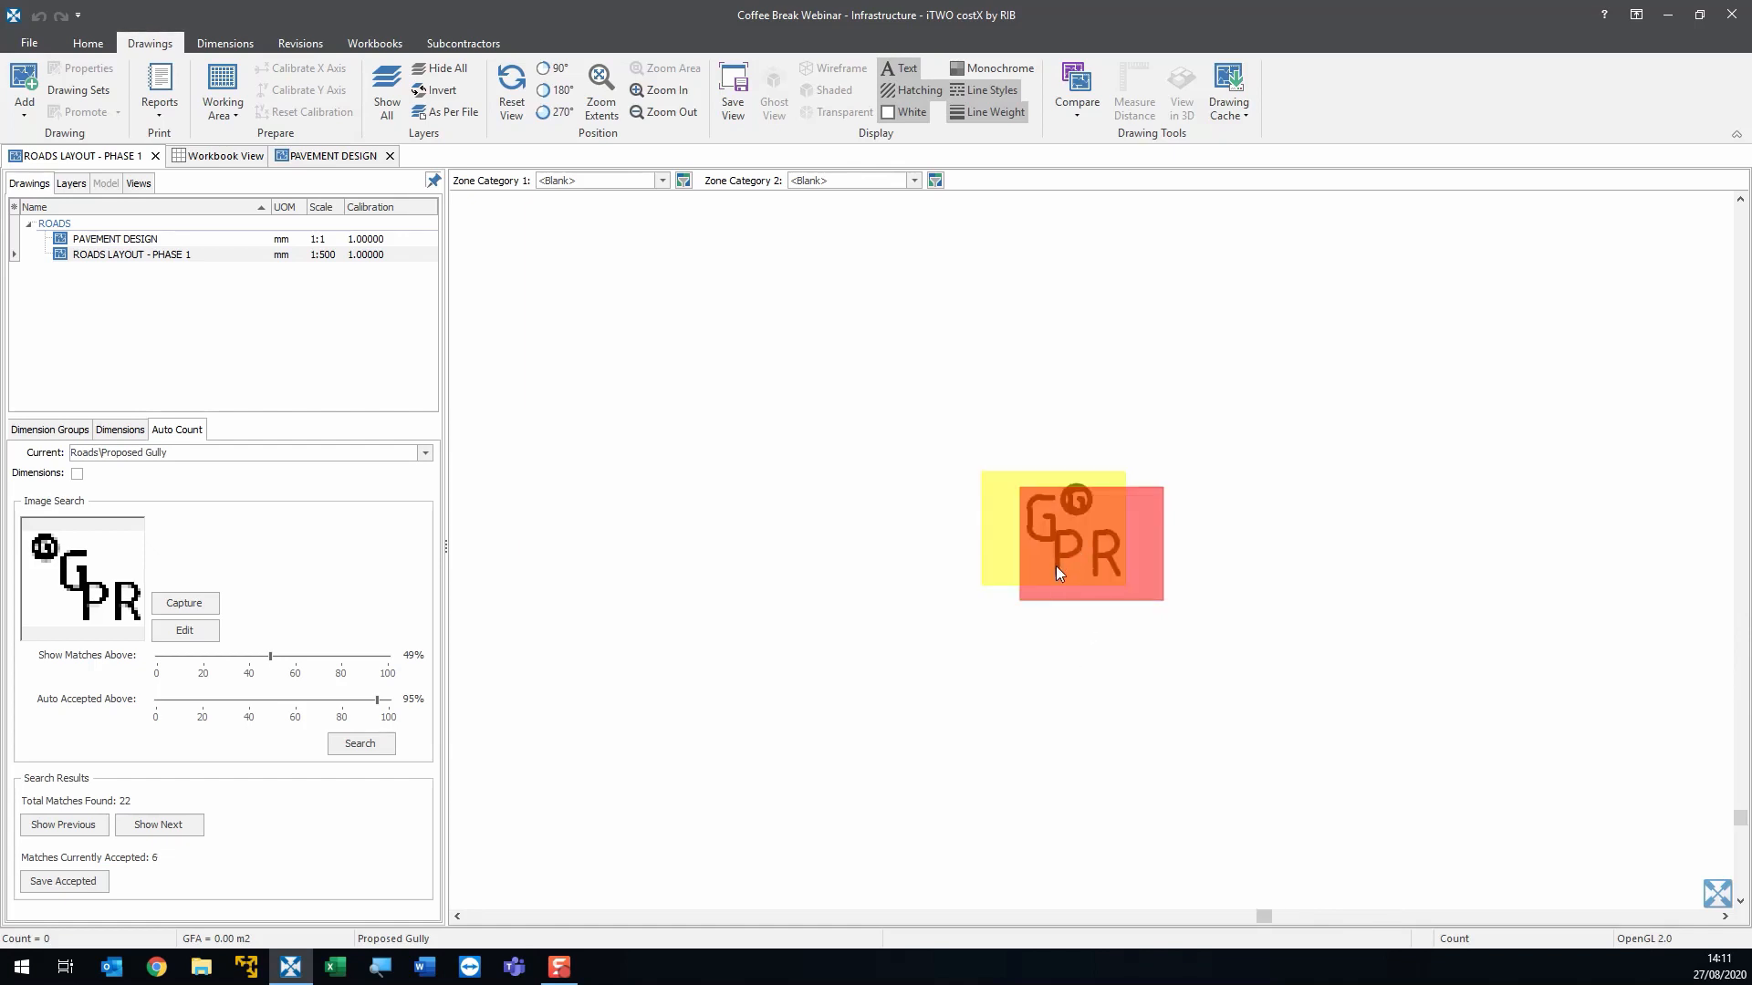
click(1001, 532)
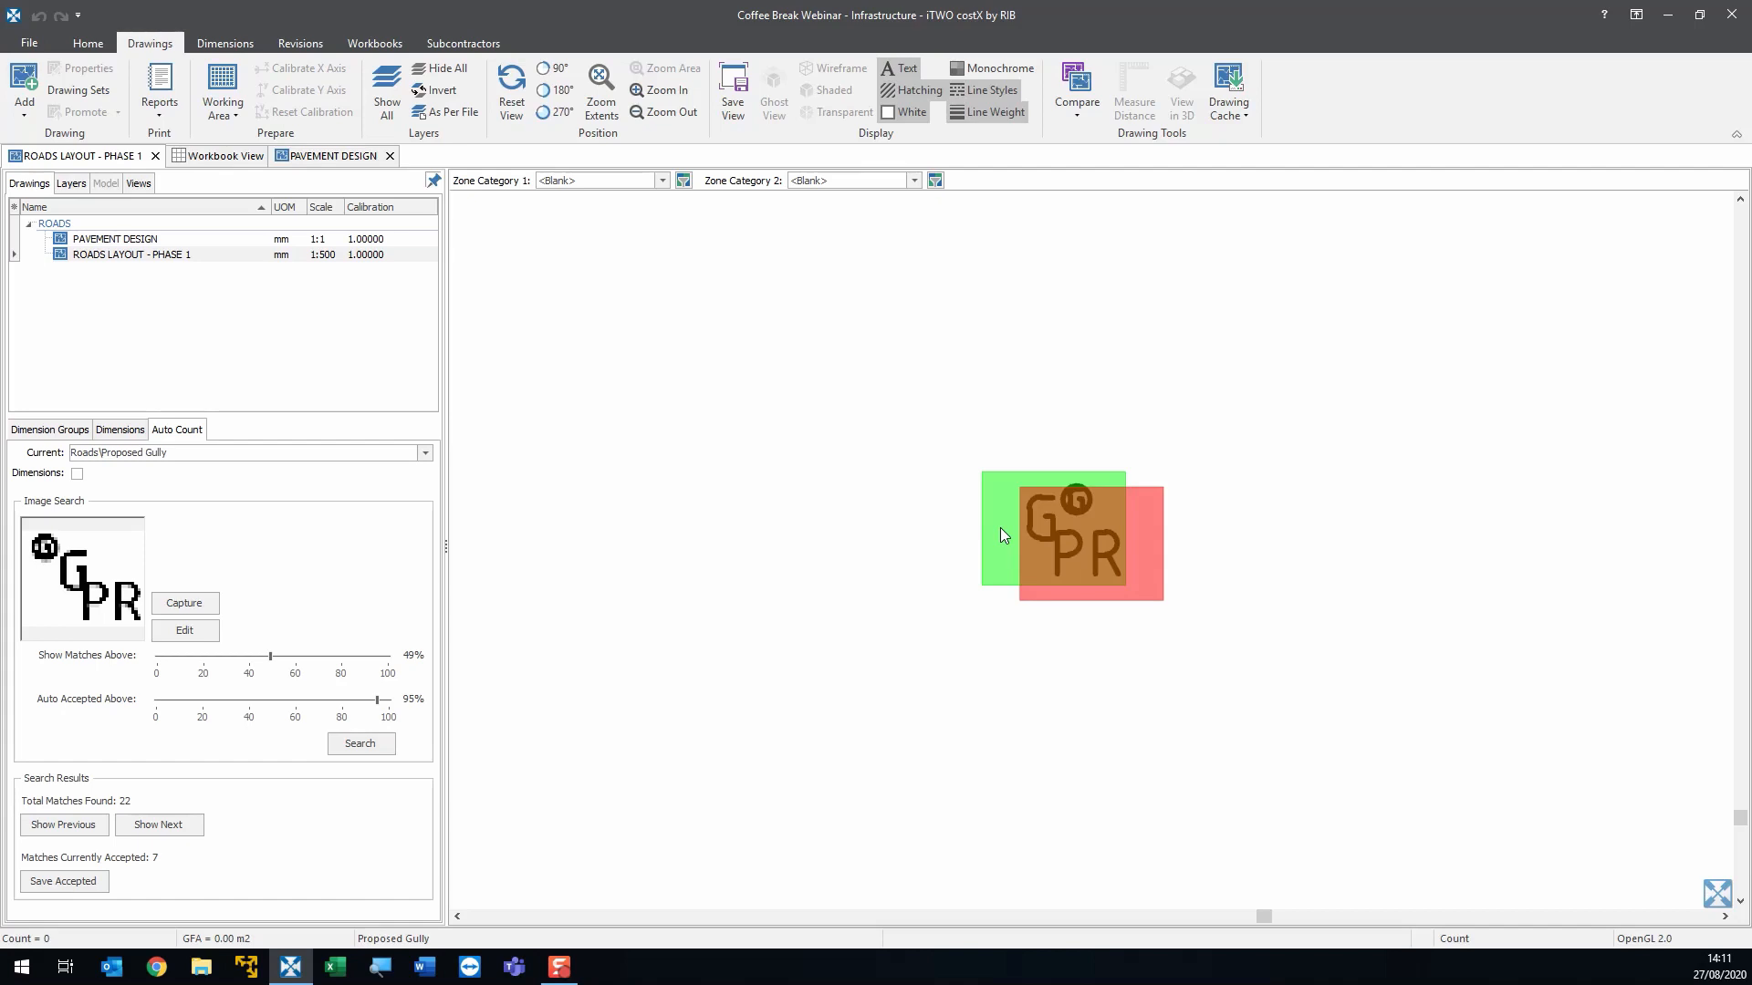
key(Right)
key(Right)
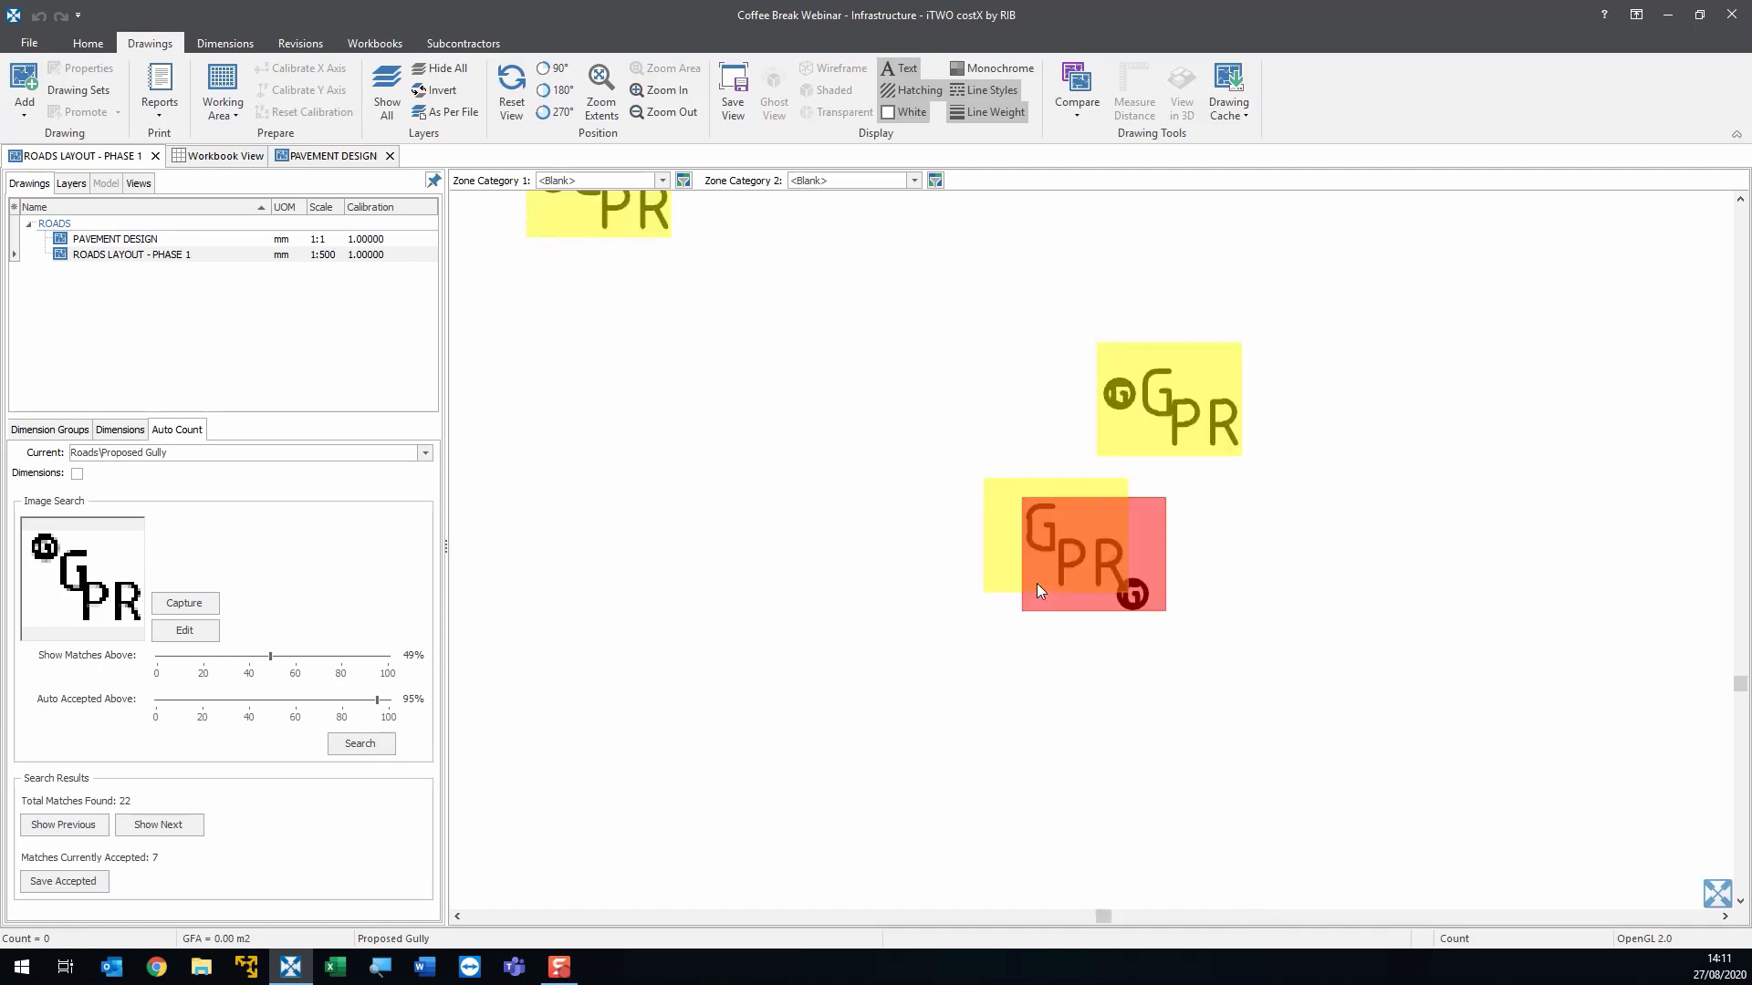
click(1004, 535)
key(Right)
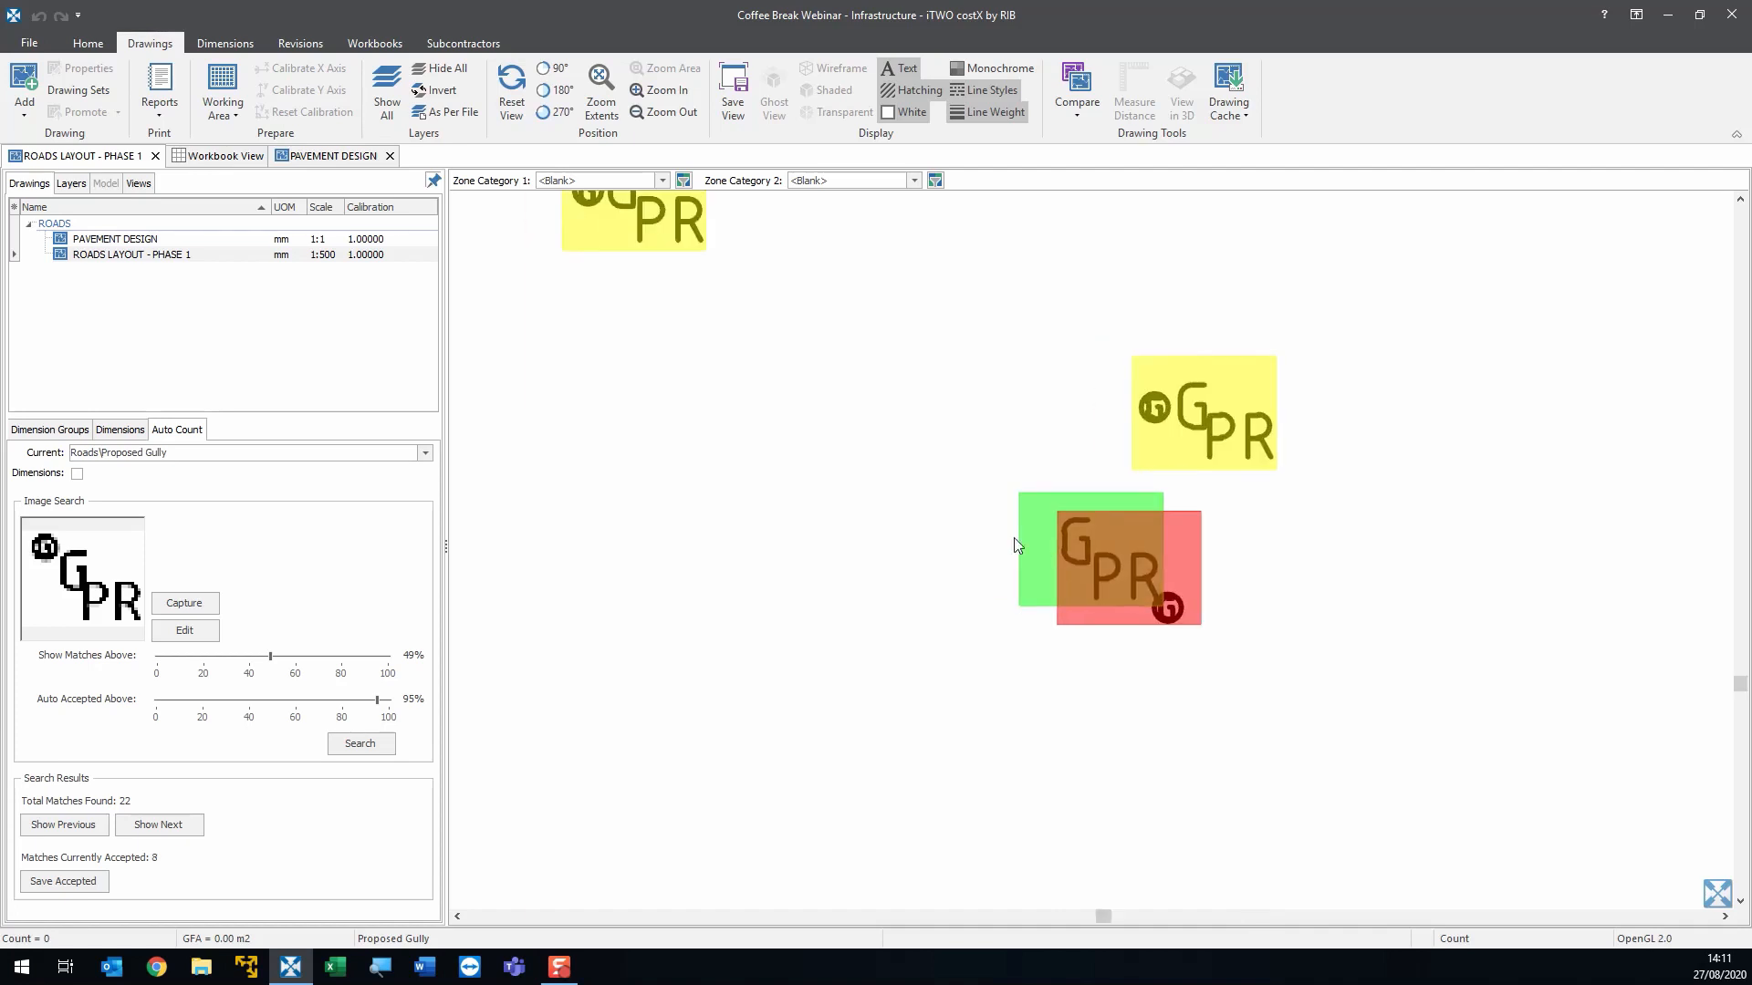
key(Right)
click(1038, 555)
key(Right)
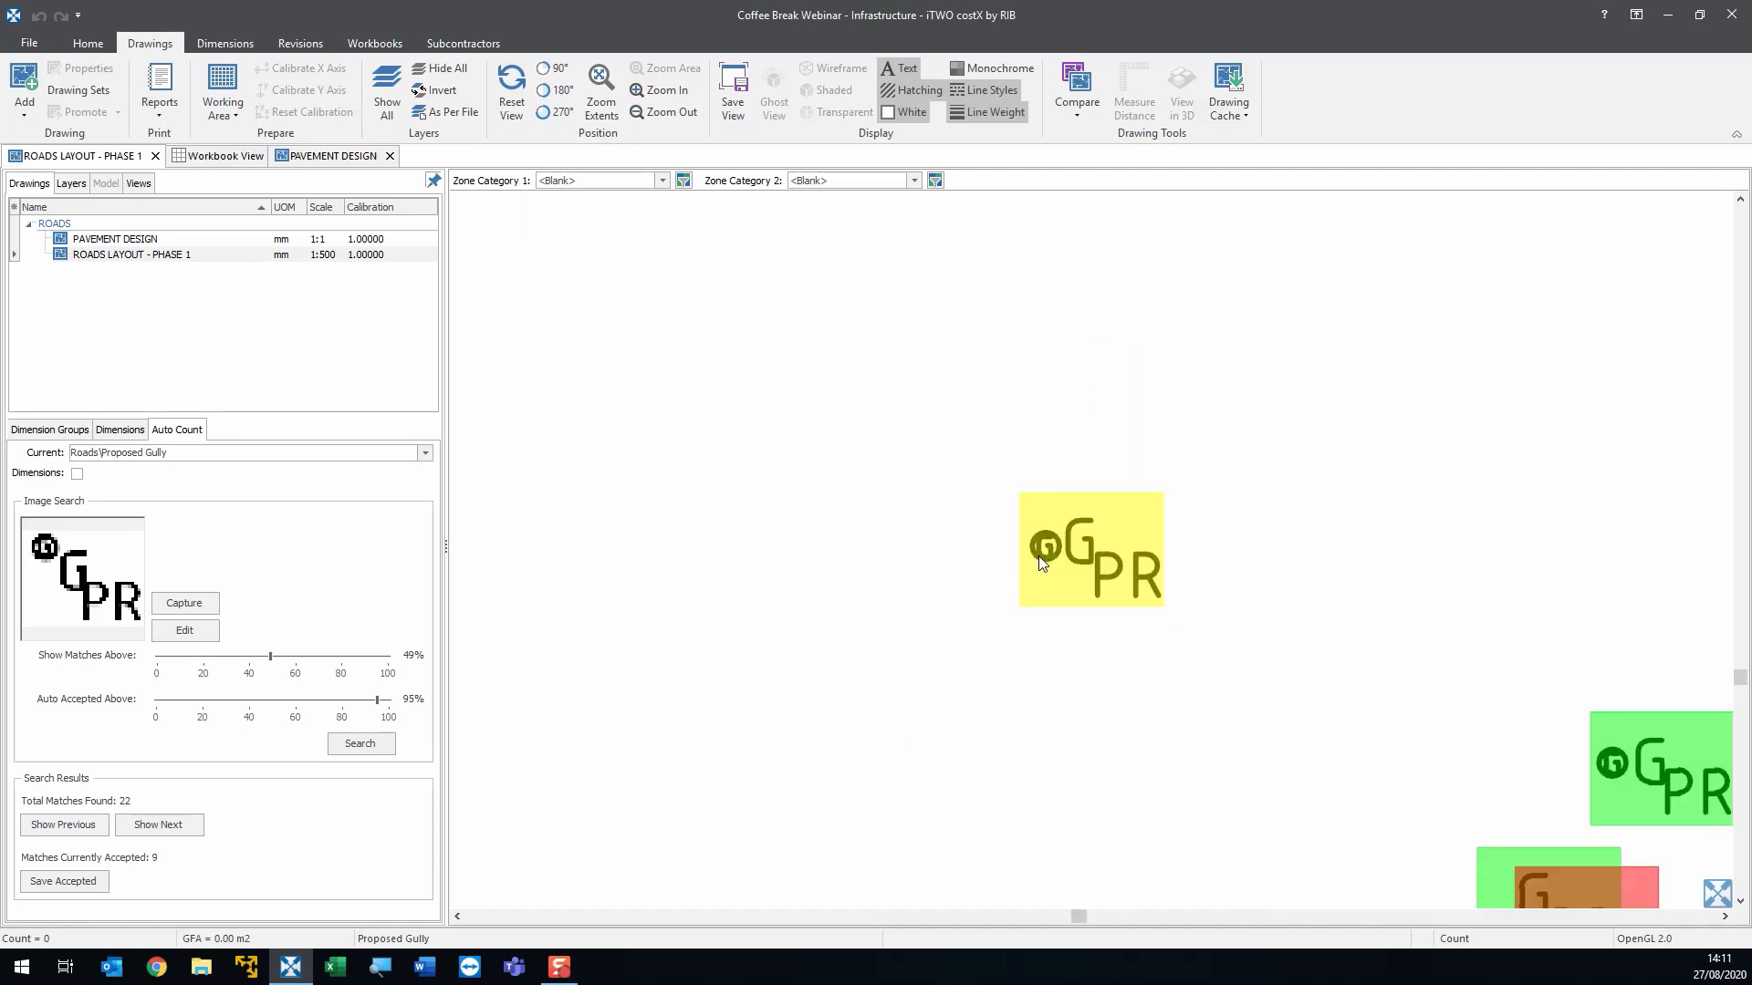
click(1039, 556)
key(Right)
click(1038, 556)
key(Right)
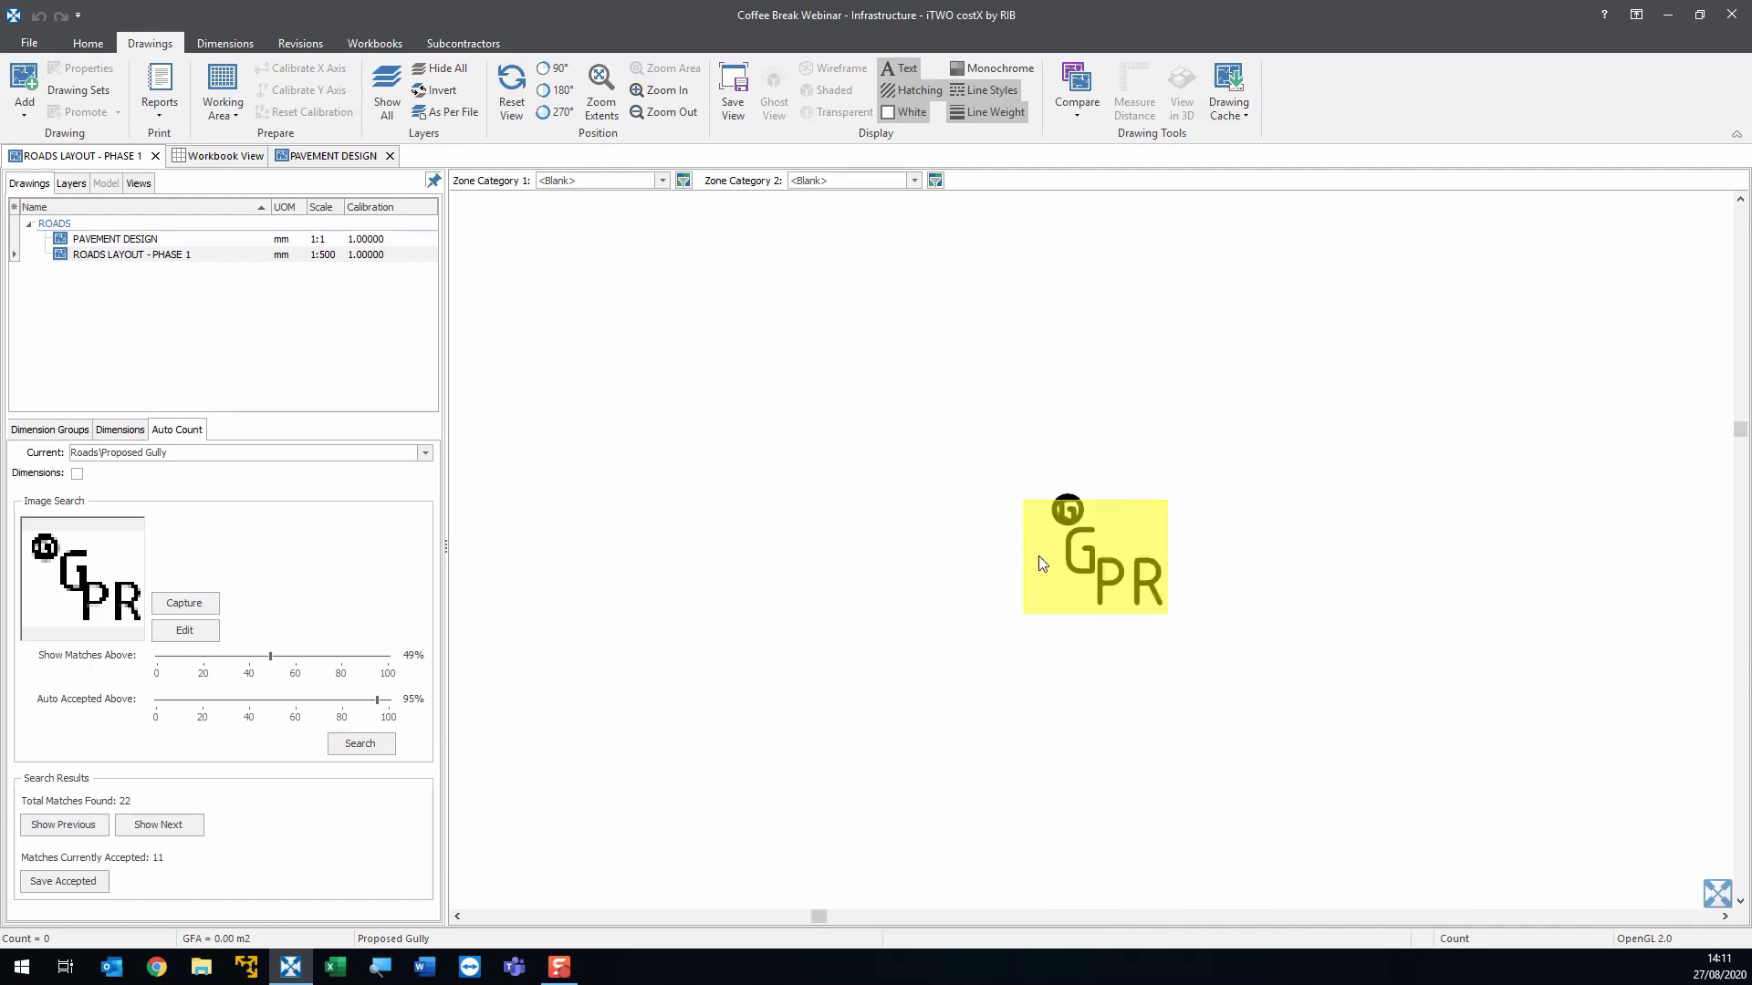
click(1039, 556)
key(Right)
click(1038, 555)
key(Right)
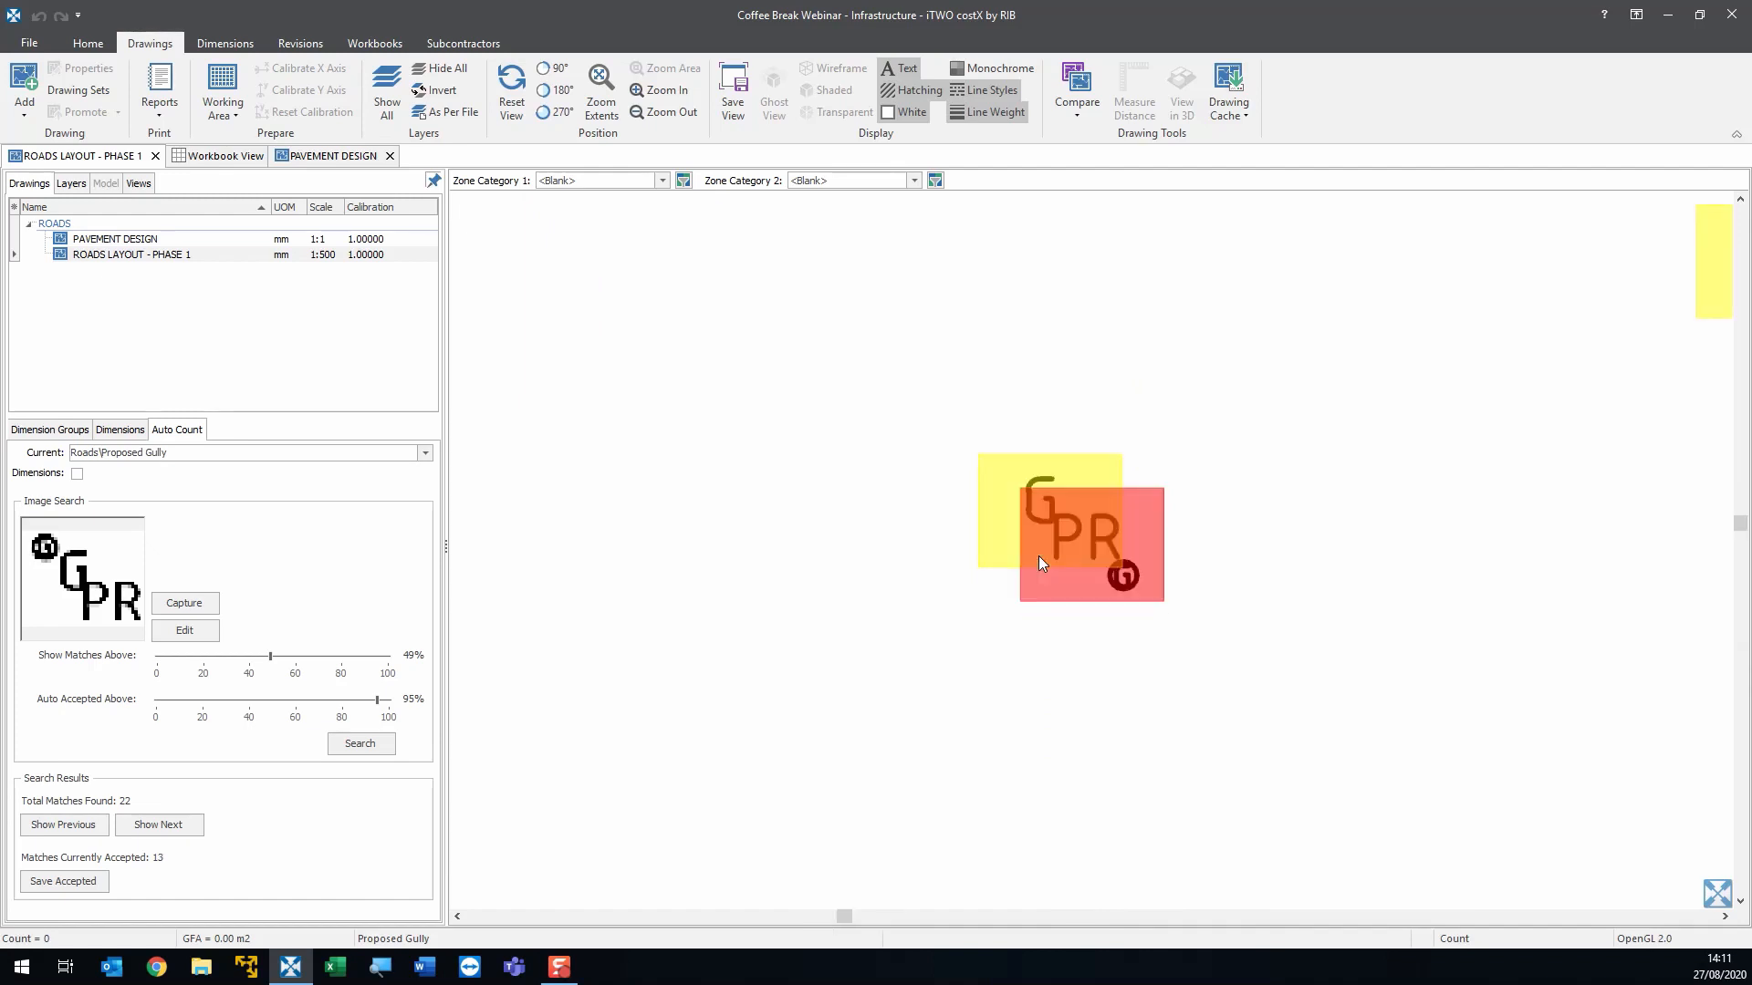
click(994, 522)
key(Right)
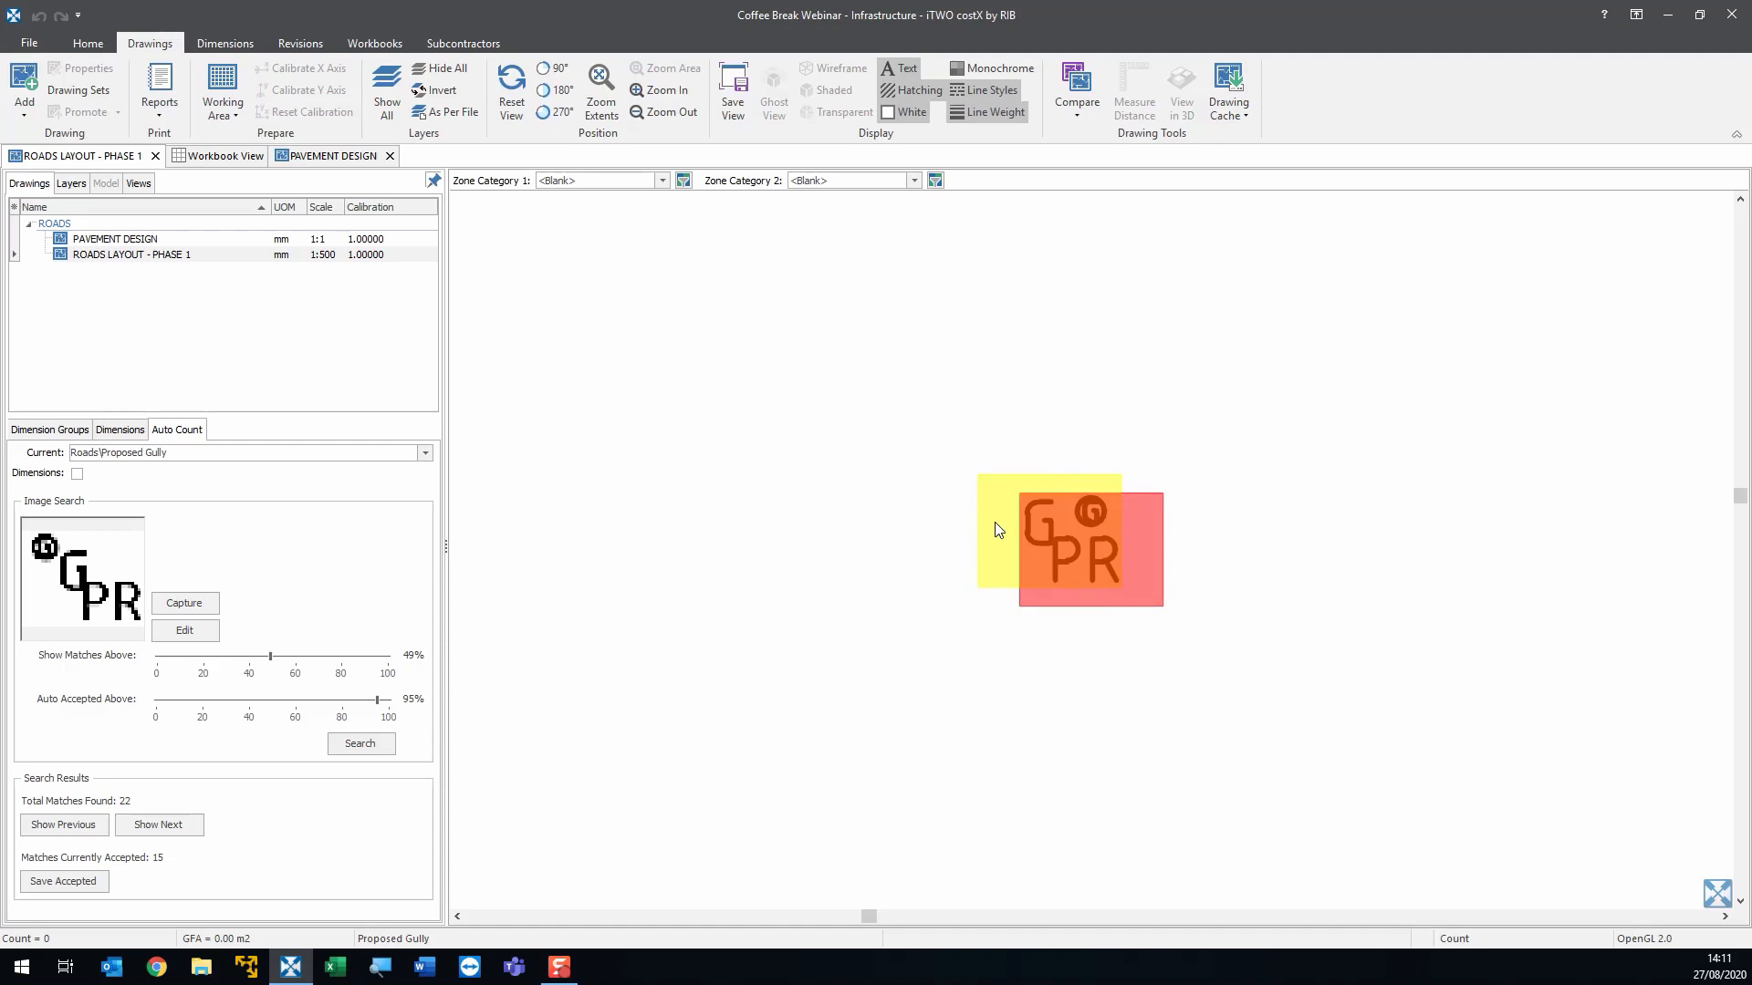
click(1001, 551)
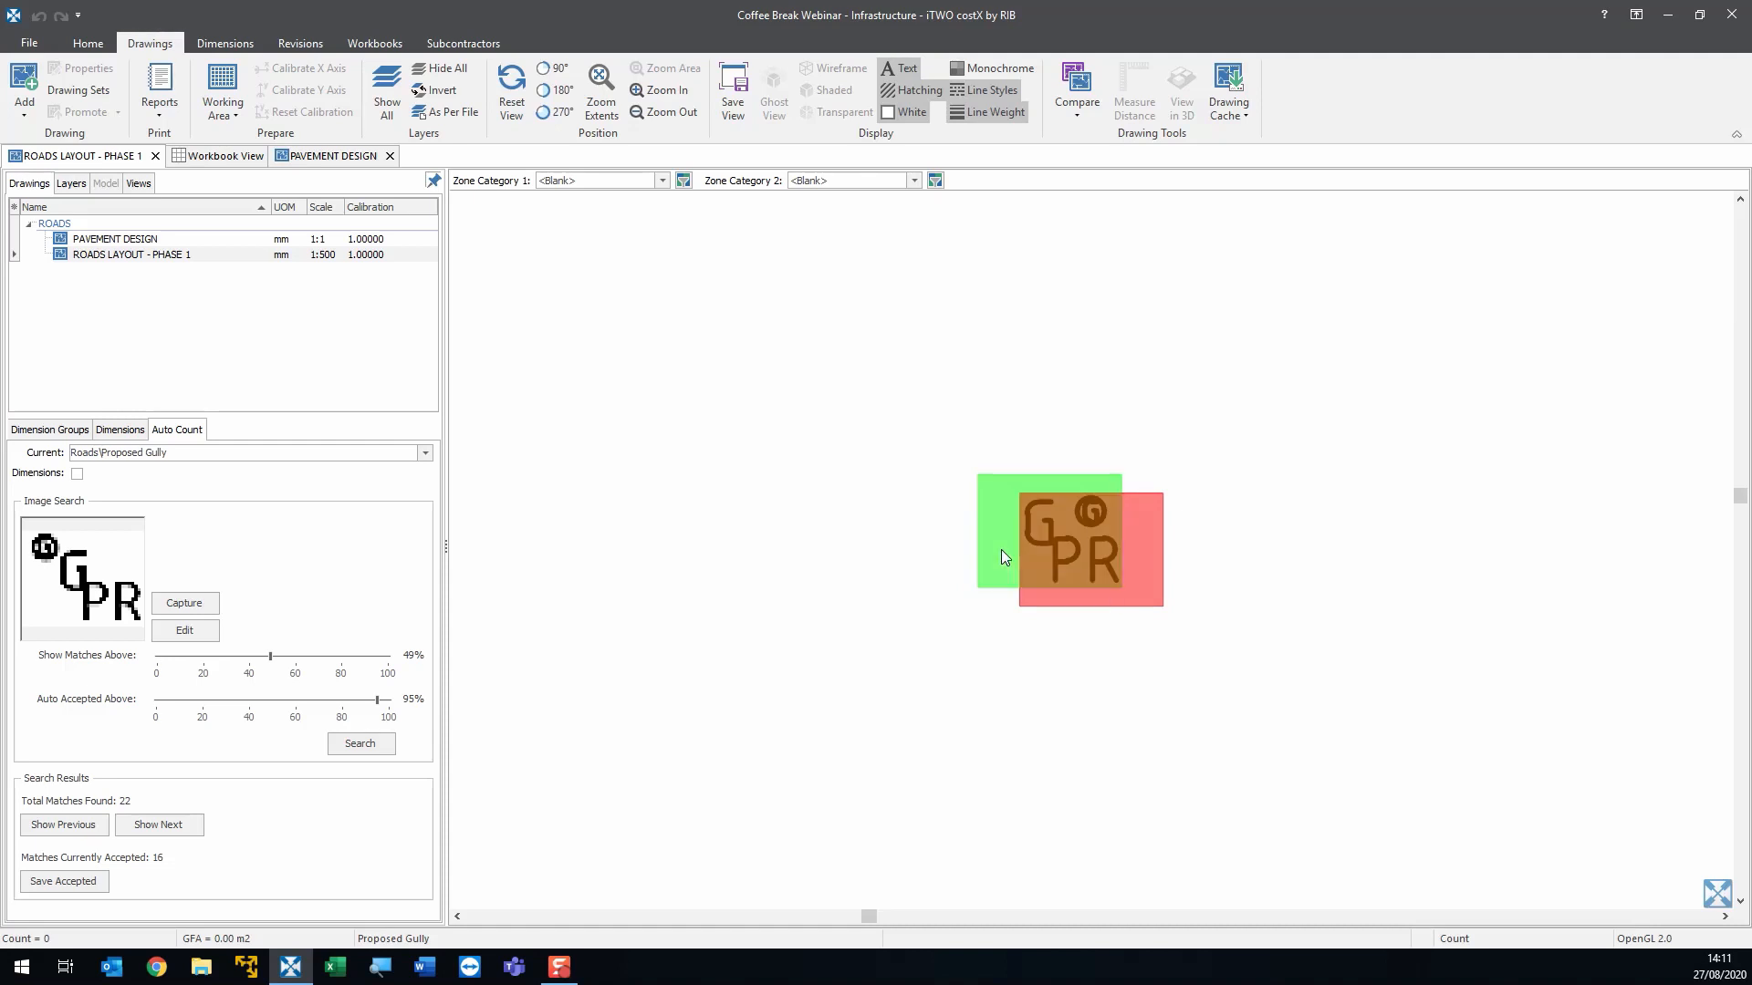
key(Right)
click(1072, 561)
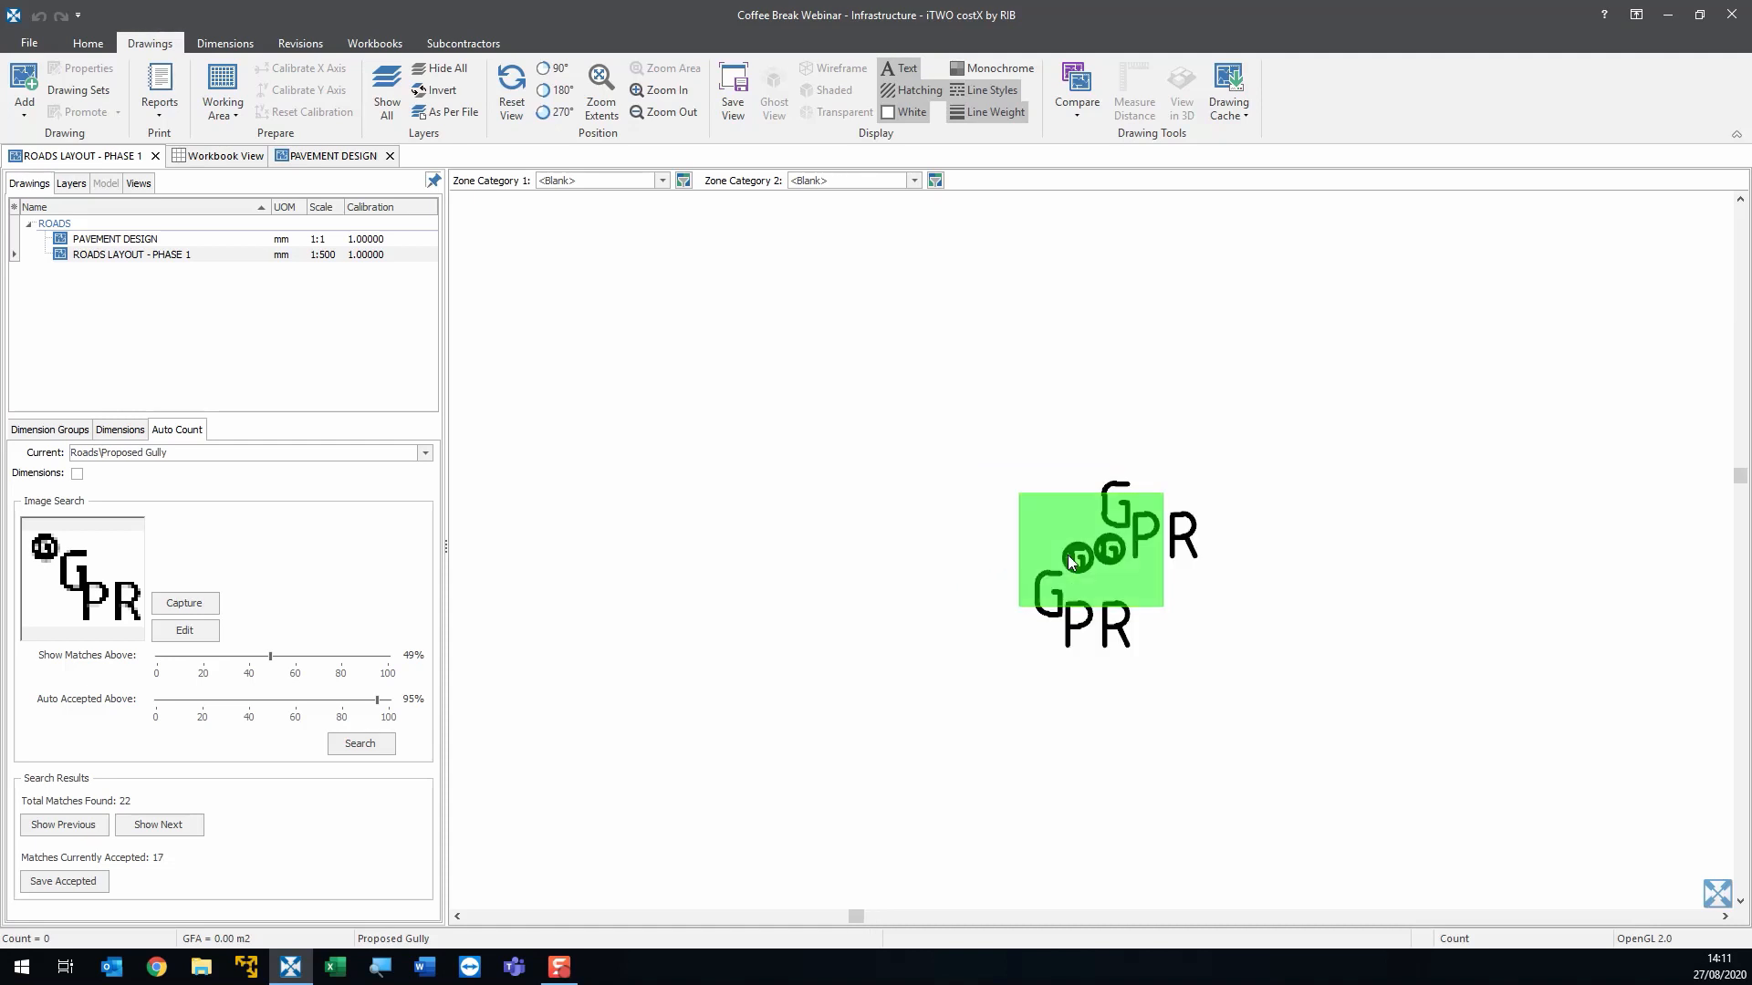
- Add the missed upper symbol of the two adjoining gullies as an accepted match, and review the following matches
click(1136, 507)
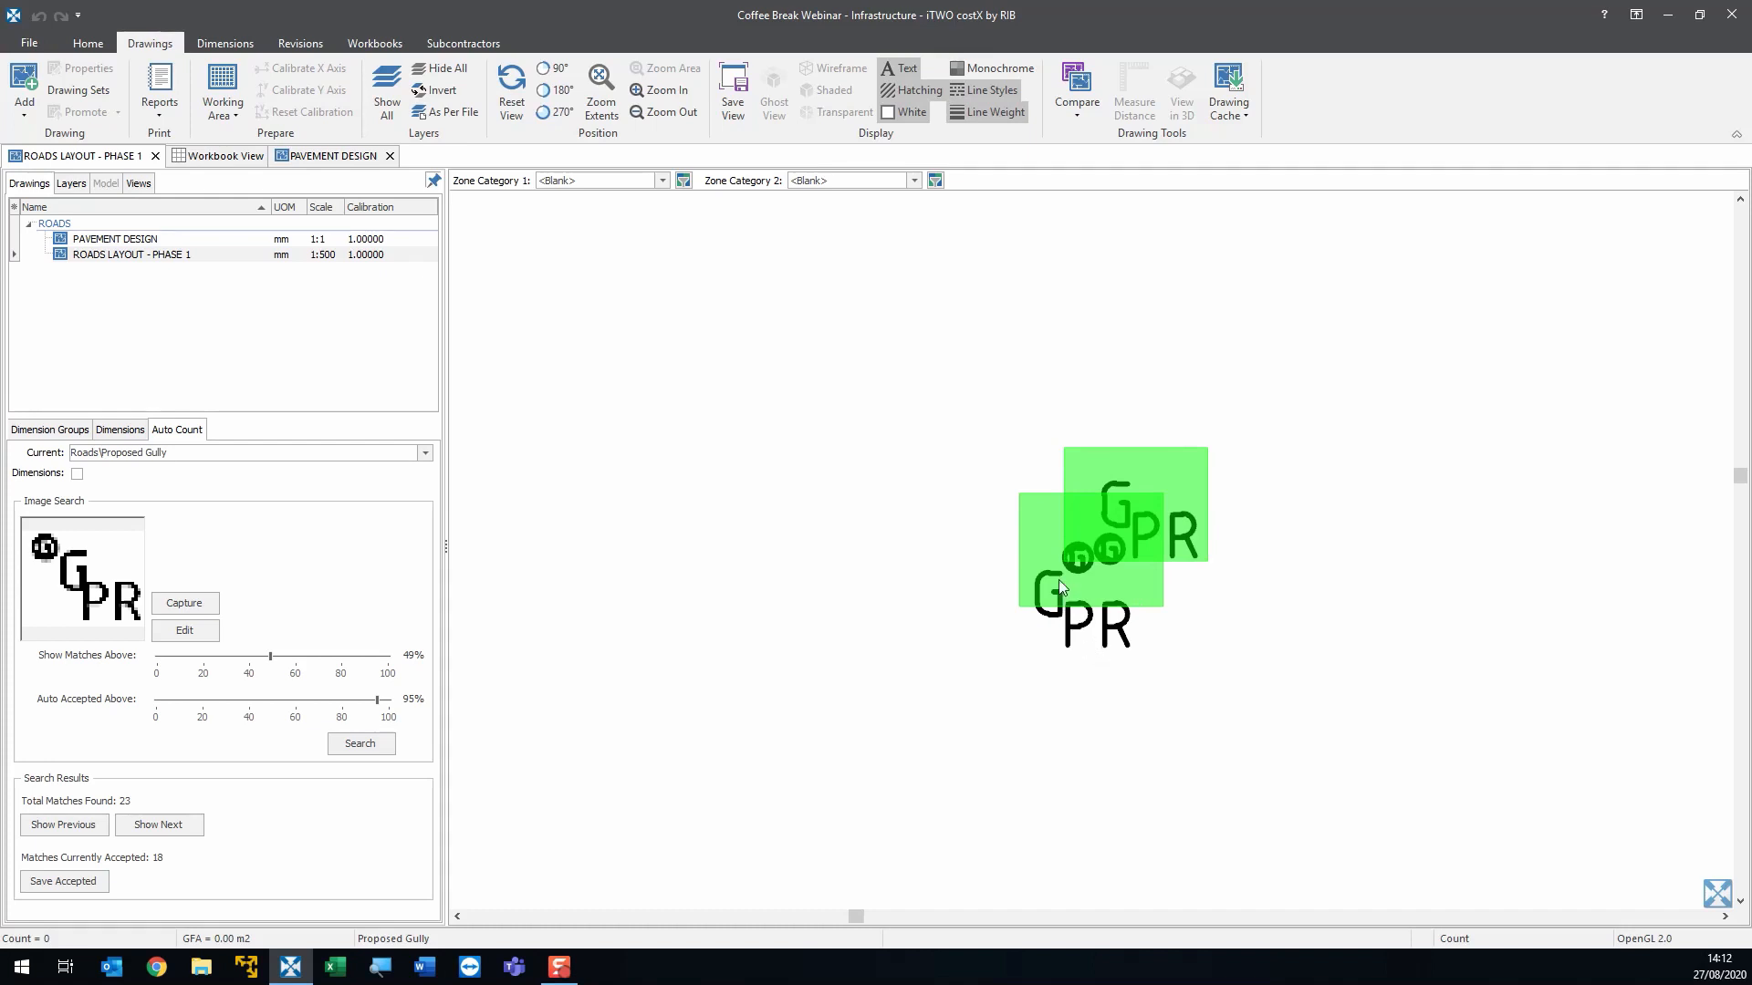
key(space)
key(space)
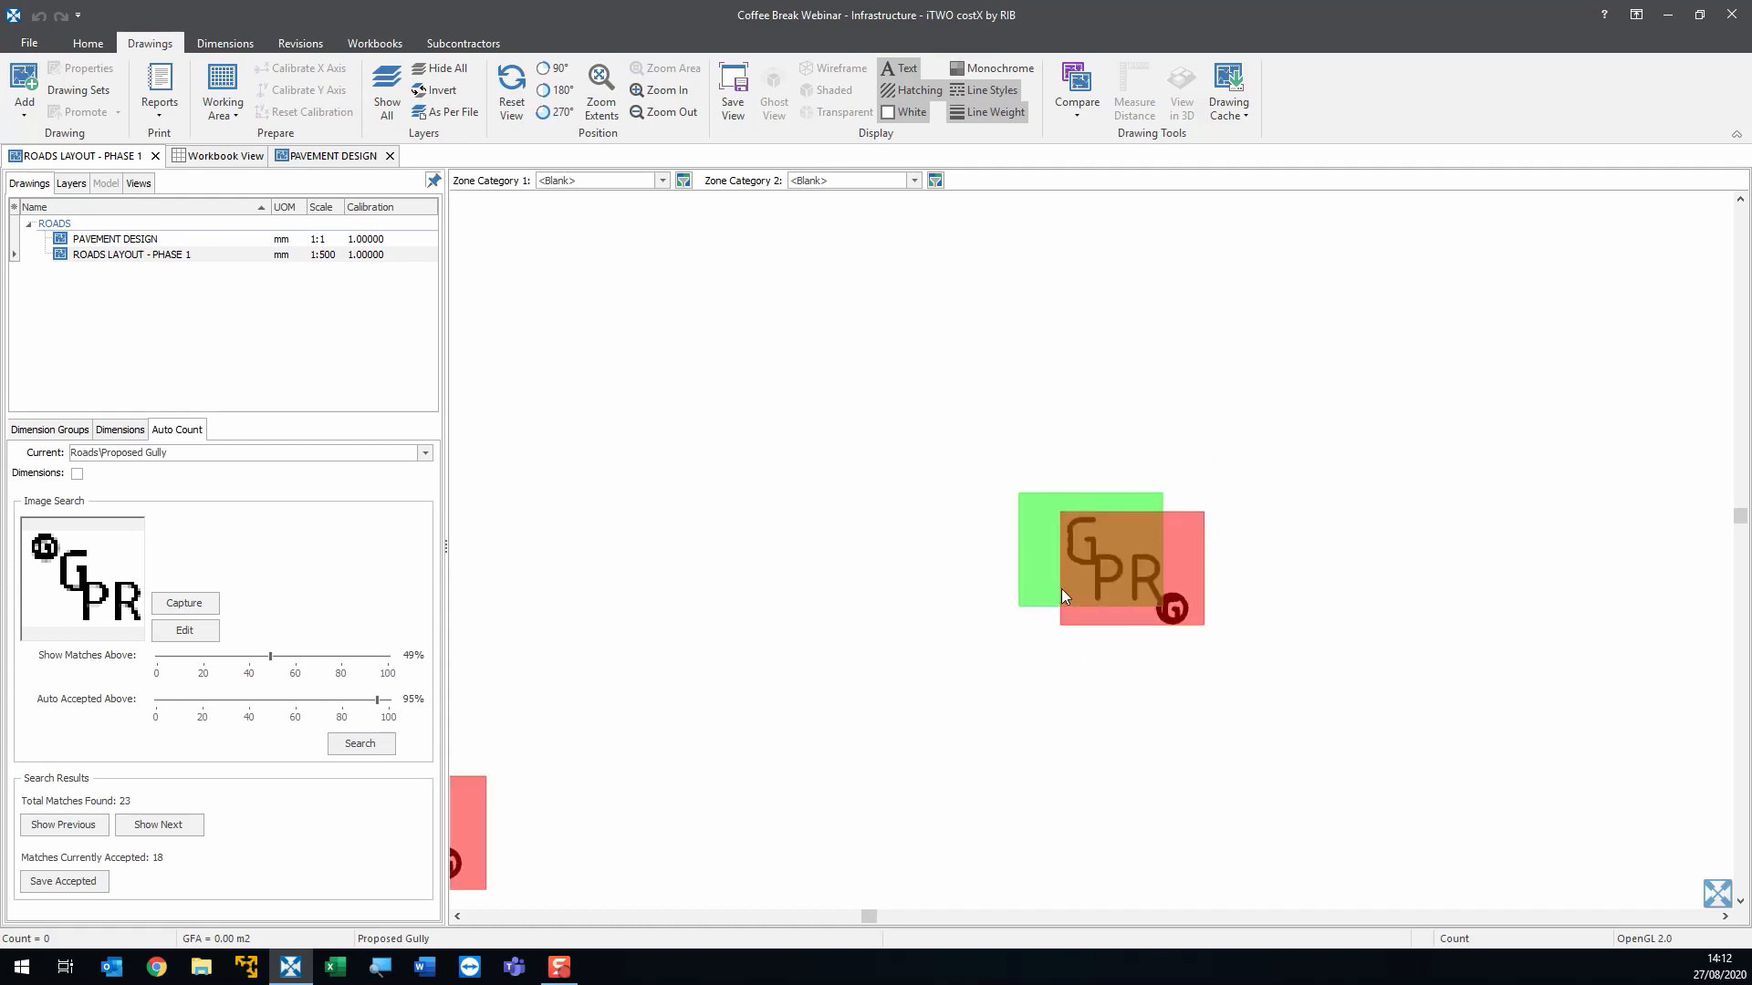
key(space)
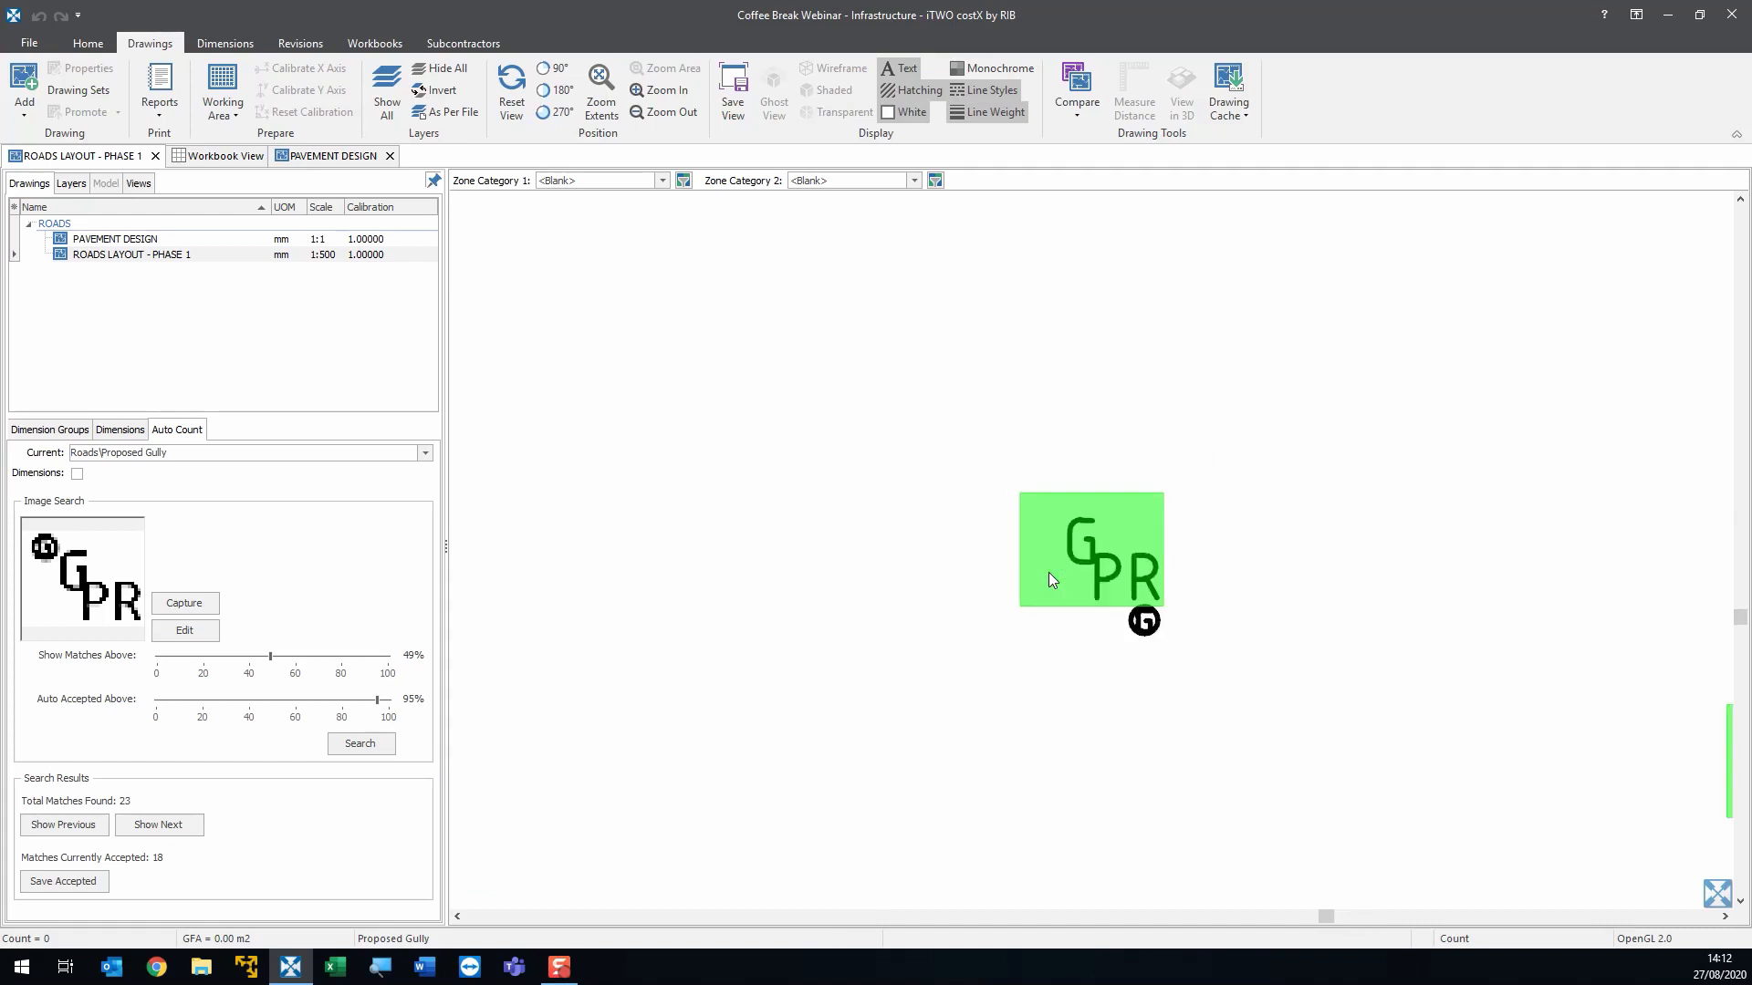
- Step through the remaining Proposed Gully matches and examine how the accepted and rejected ones are spread across the whole sheet
key(space)
key(space)
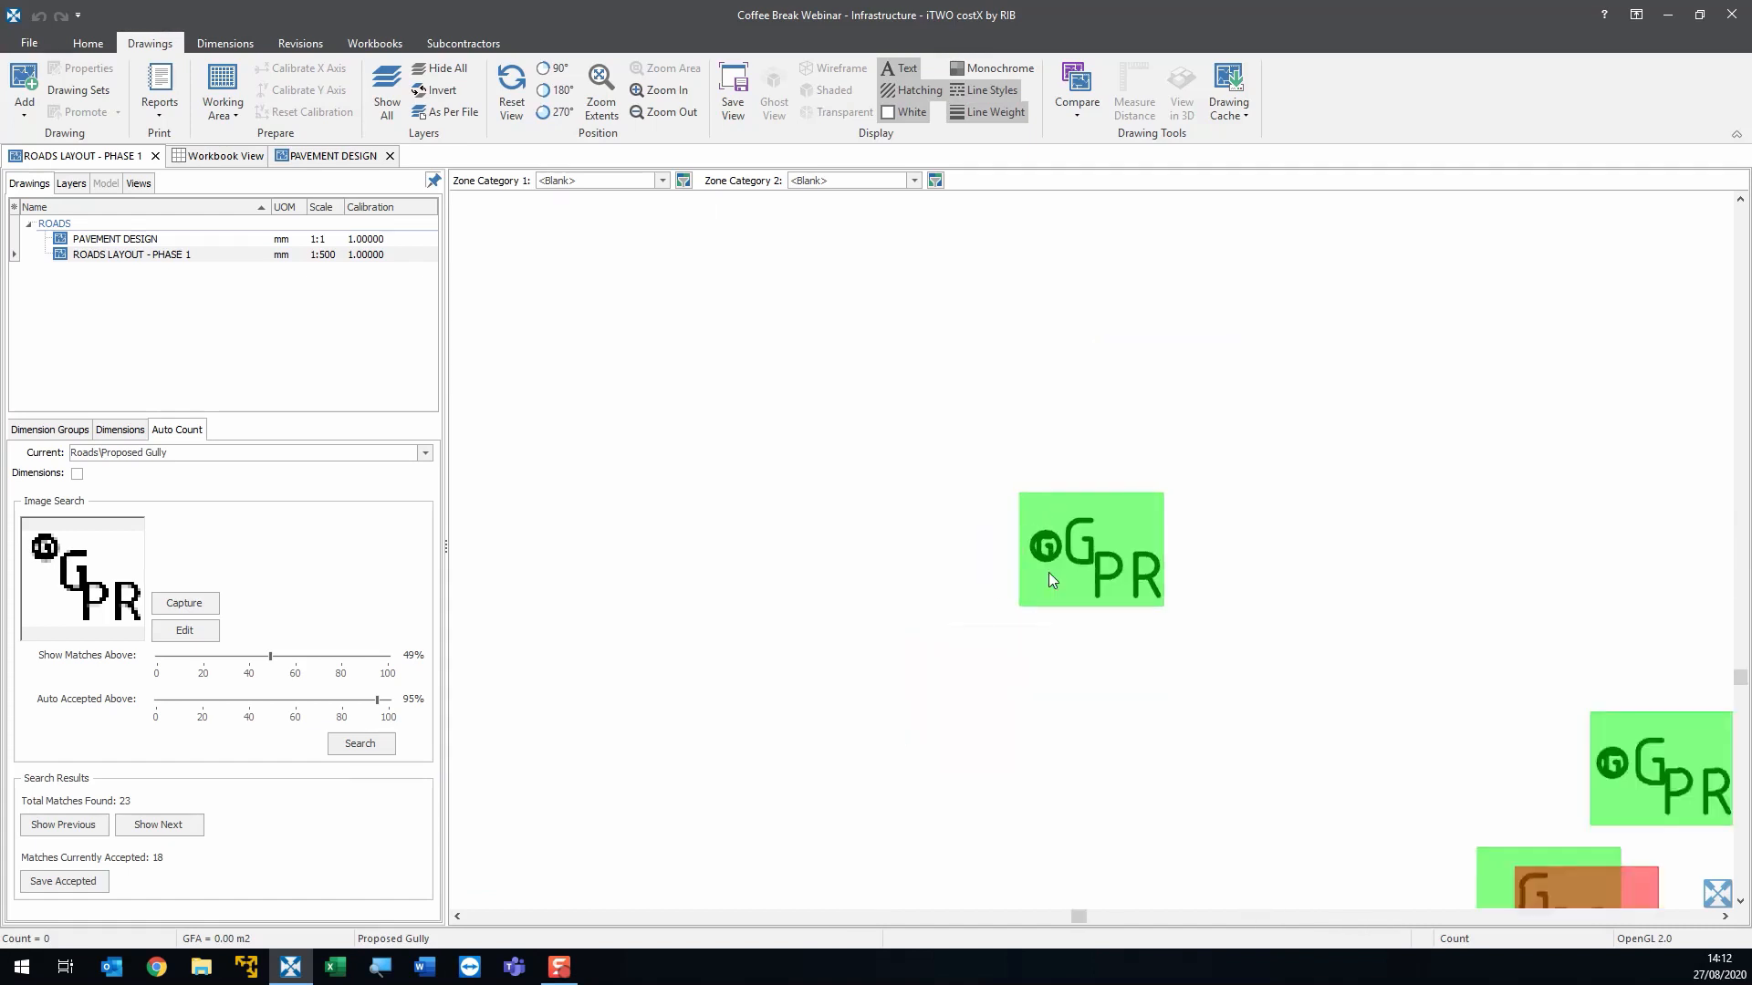
key(space)
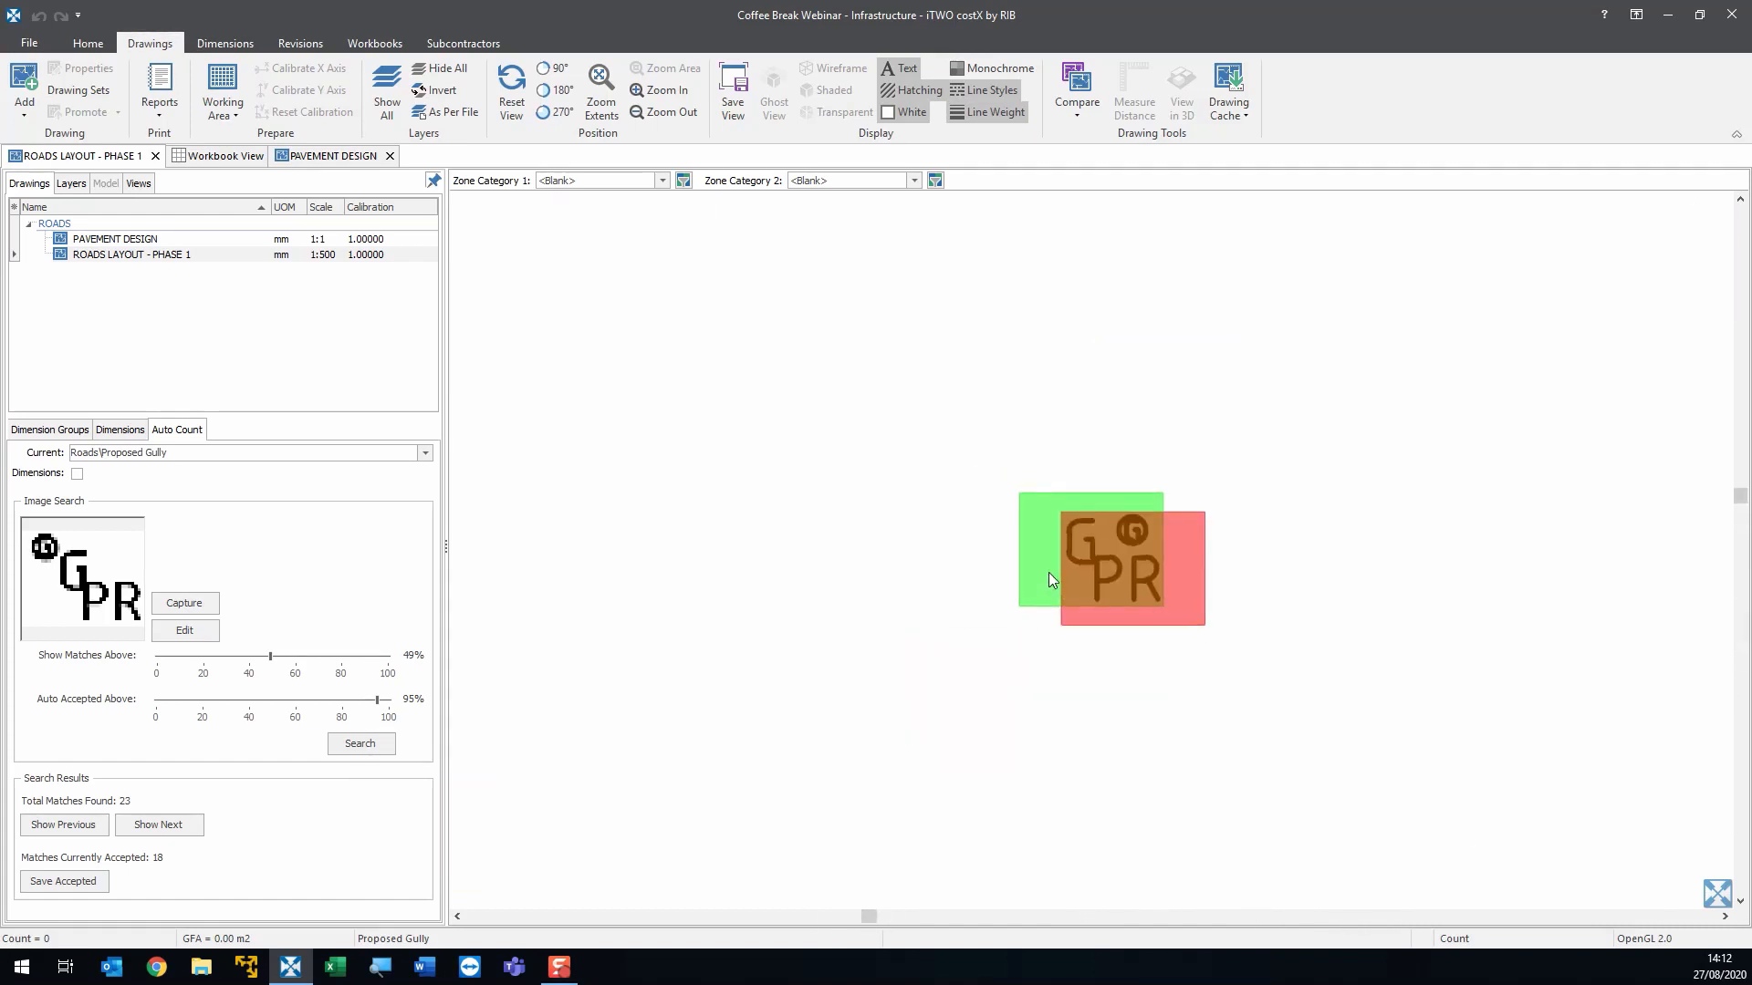
key(space)
key(space)
key(space)
key(space)
key(space)
key(space)
key(space)
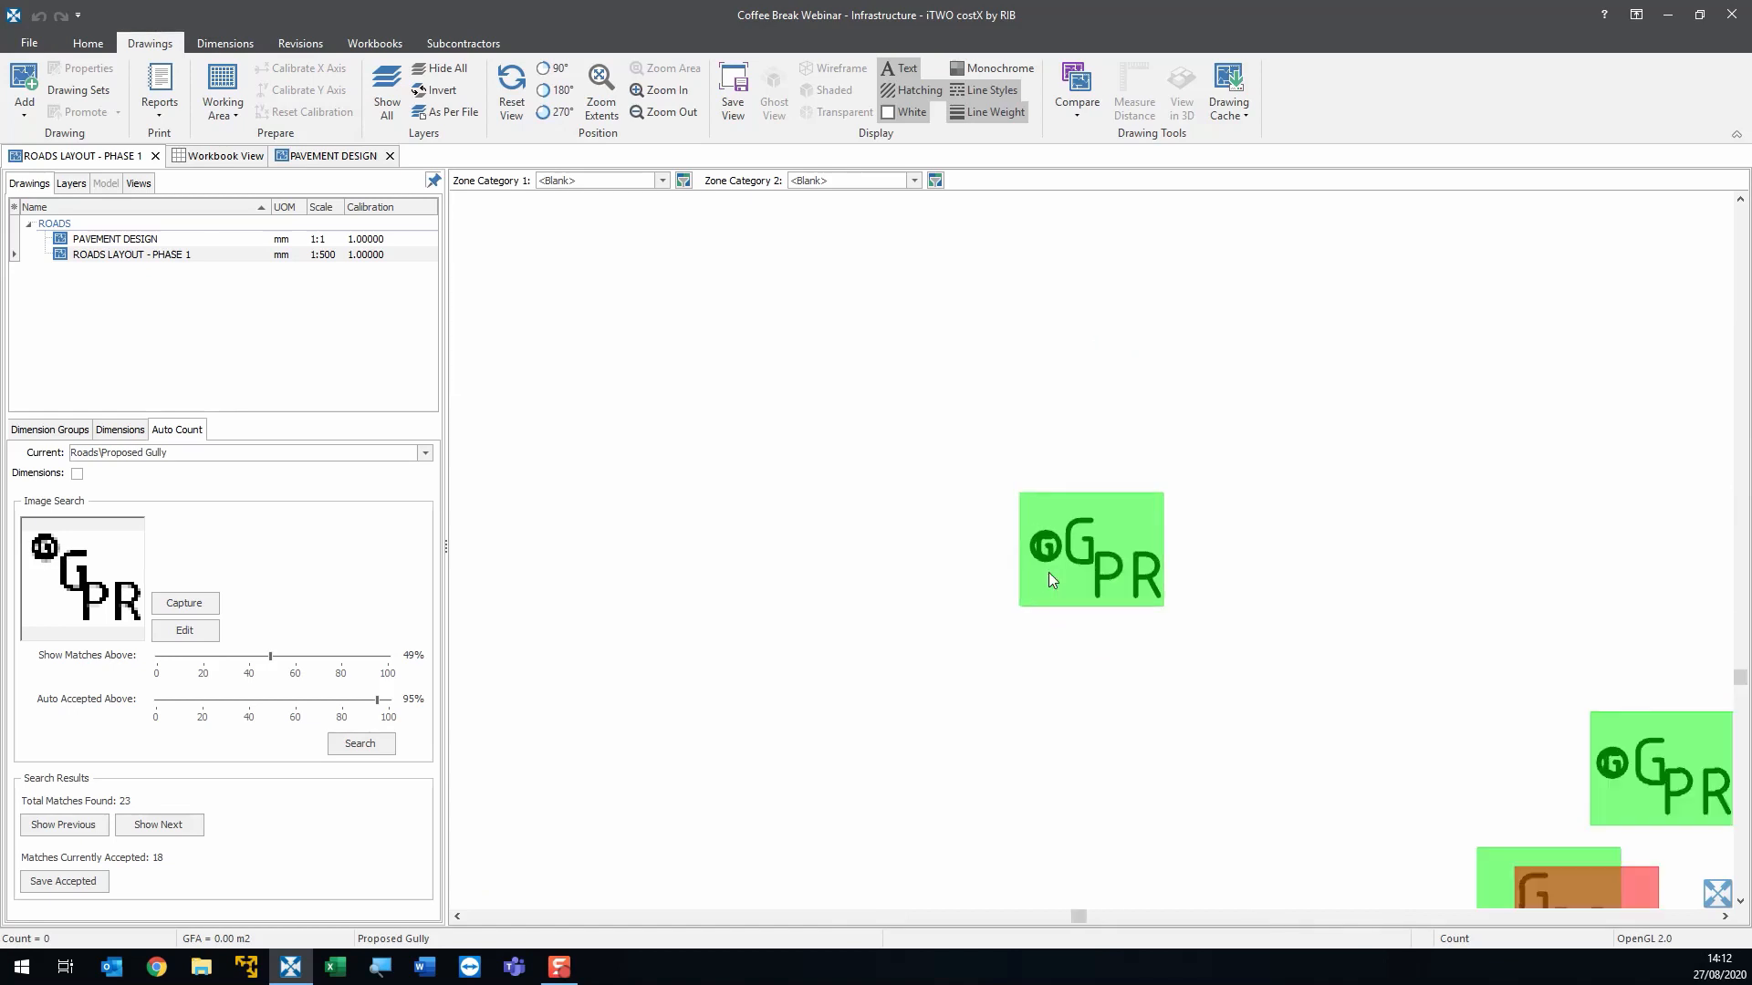
scroll(1048, 572, down, 5)
scroll(1049, 572, down, 3)
drag(1095, 569, 1002, 523)
scroll(1128, 648, up, 1)
mouse_move(1203, 639)
mouse_down()
mouse_move(1126, 553)
mouse_move(1098, 558)
mouse_up()
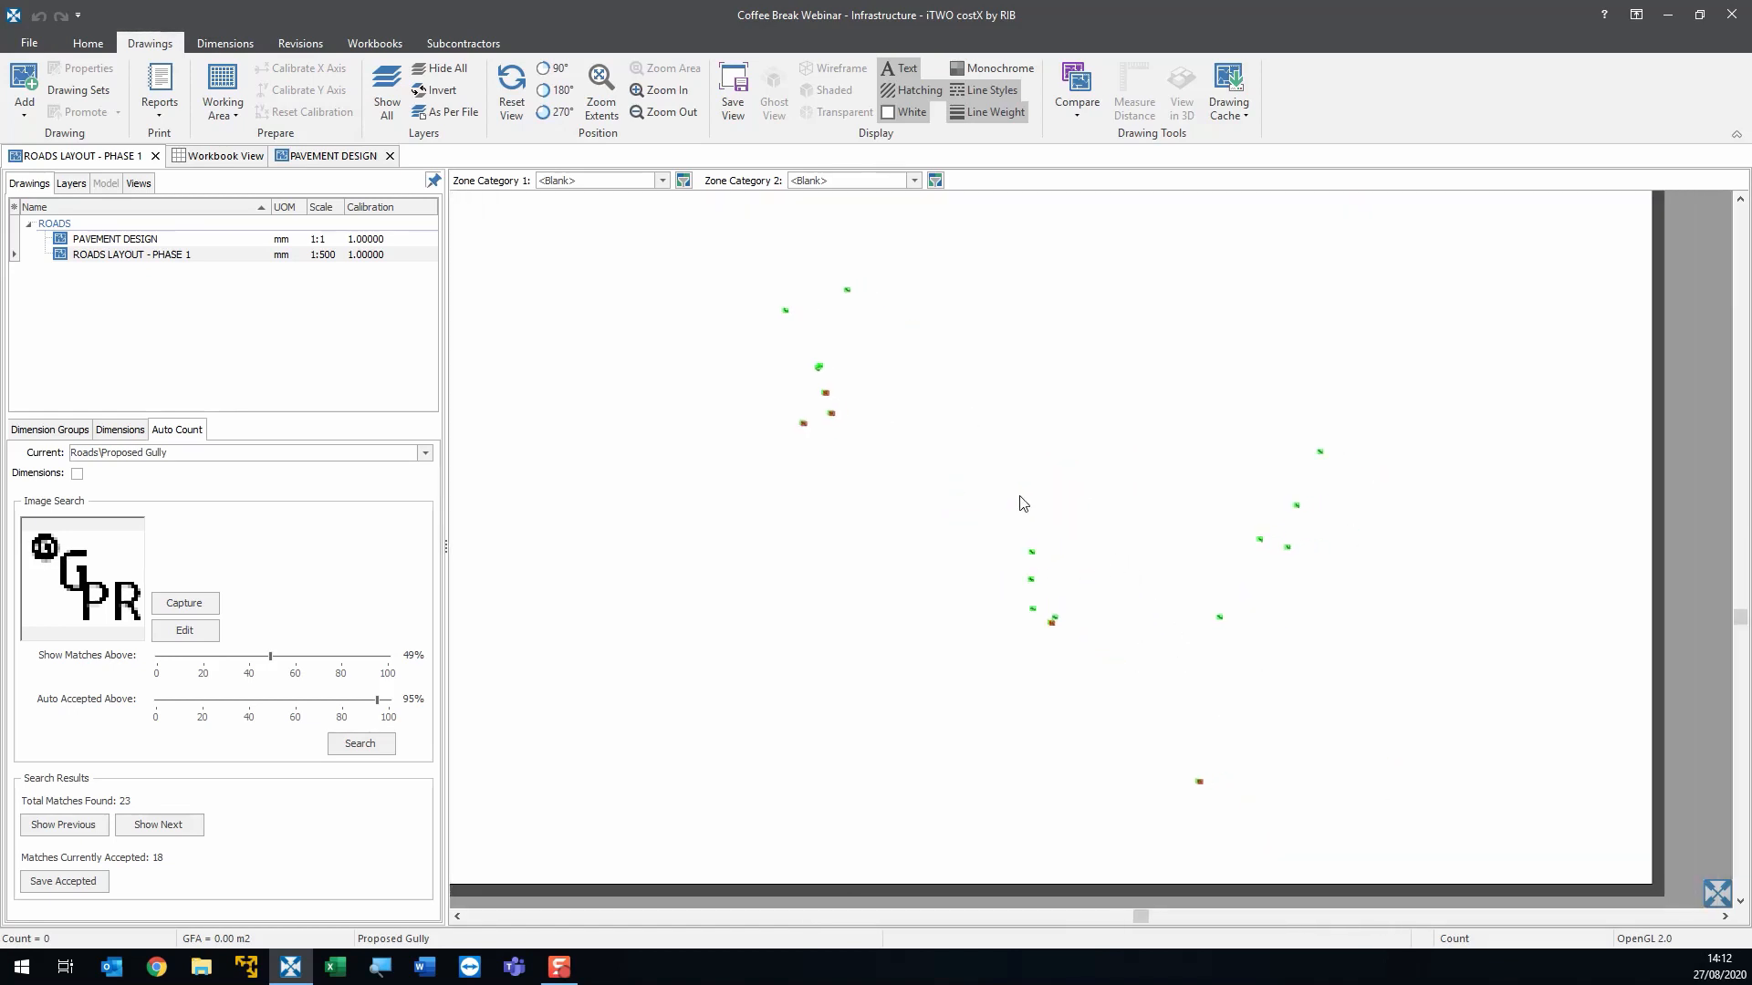
mouse_move(1023, 501)
mouse_down()
mouse_move(986, 506)
mouse_move(964, 487)
mouse_up()
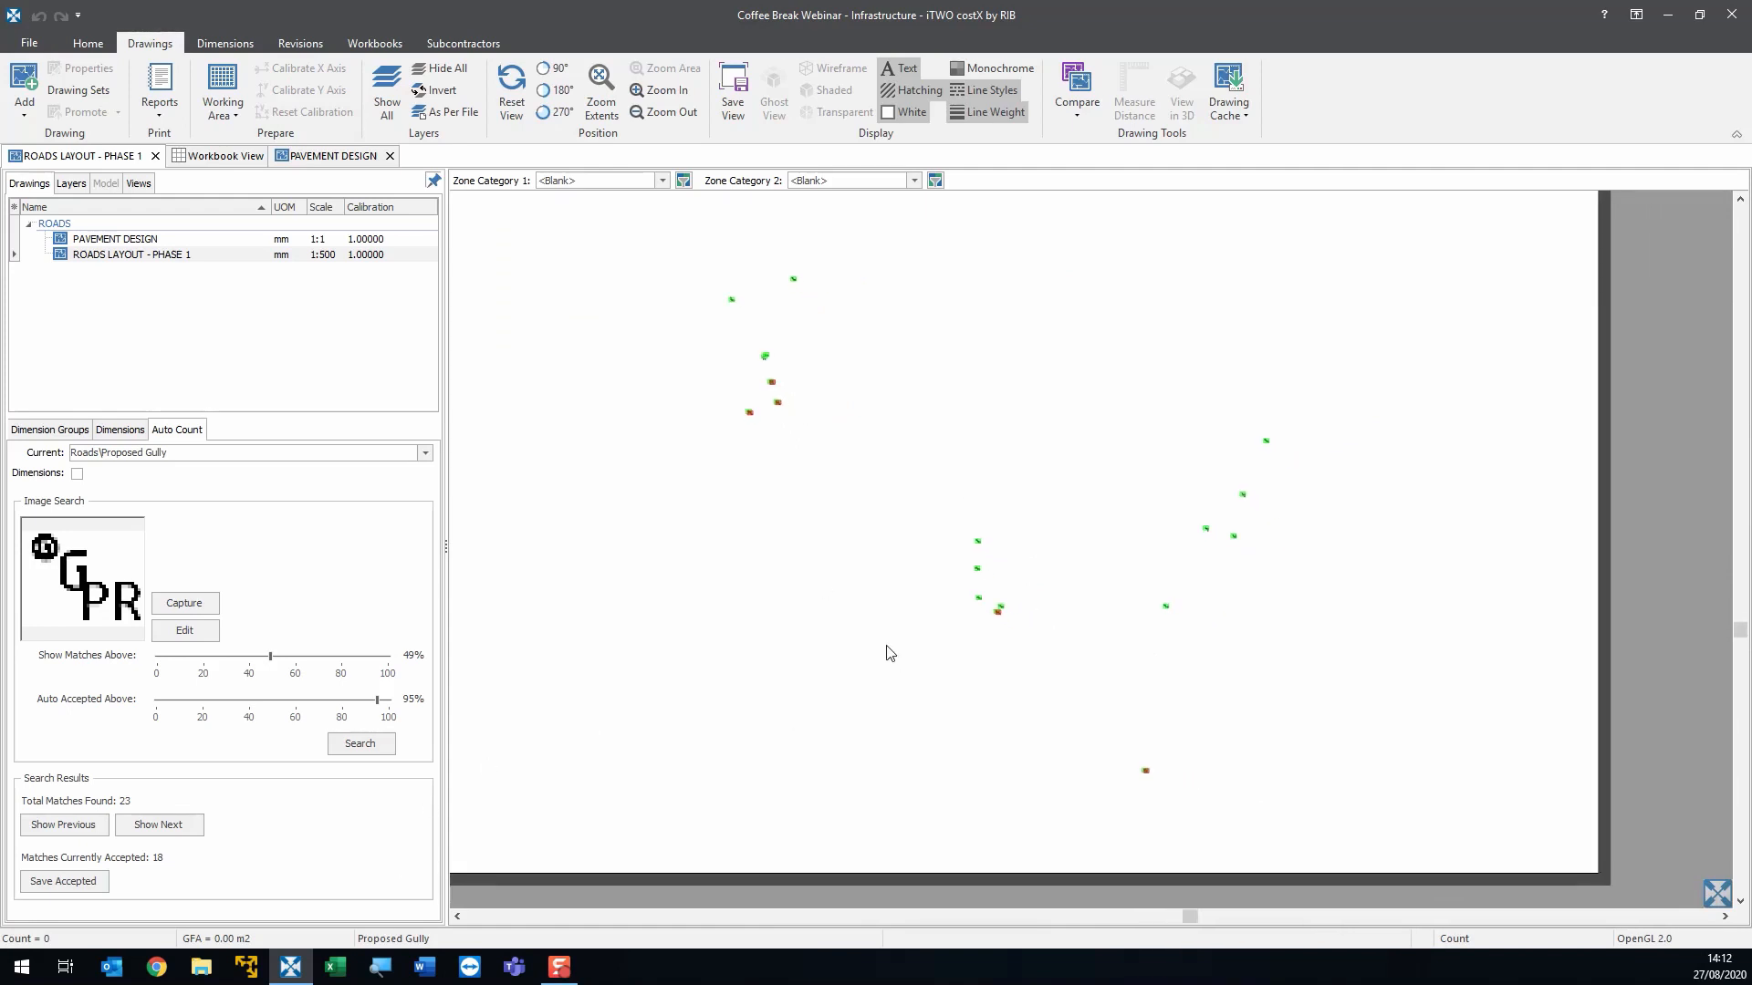
- Cycle through the gully matches once more, checking the adjoining pair and the green candidates overlapped by red duplicates
key(Right)
key(Right)
key(Right)
key(Right)
key(Right)
key(Right)
key(Right)
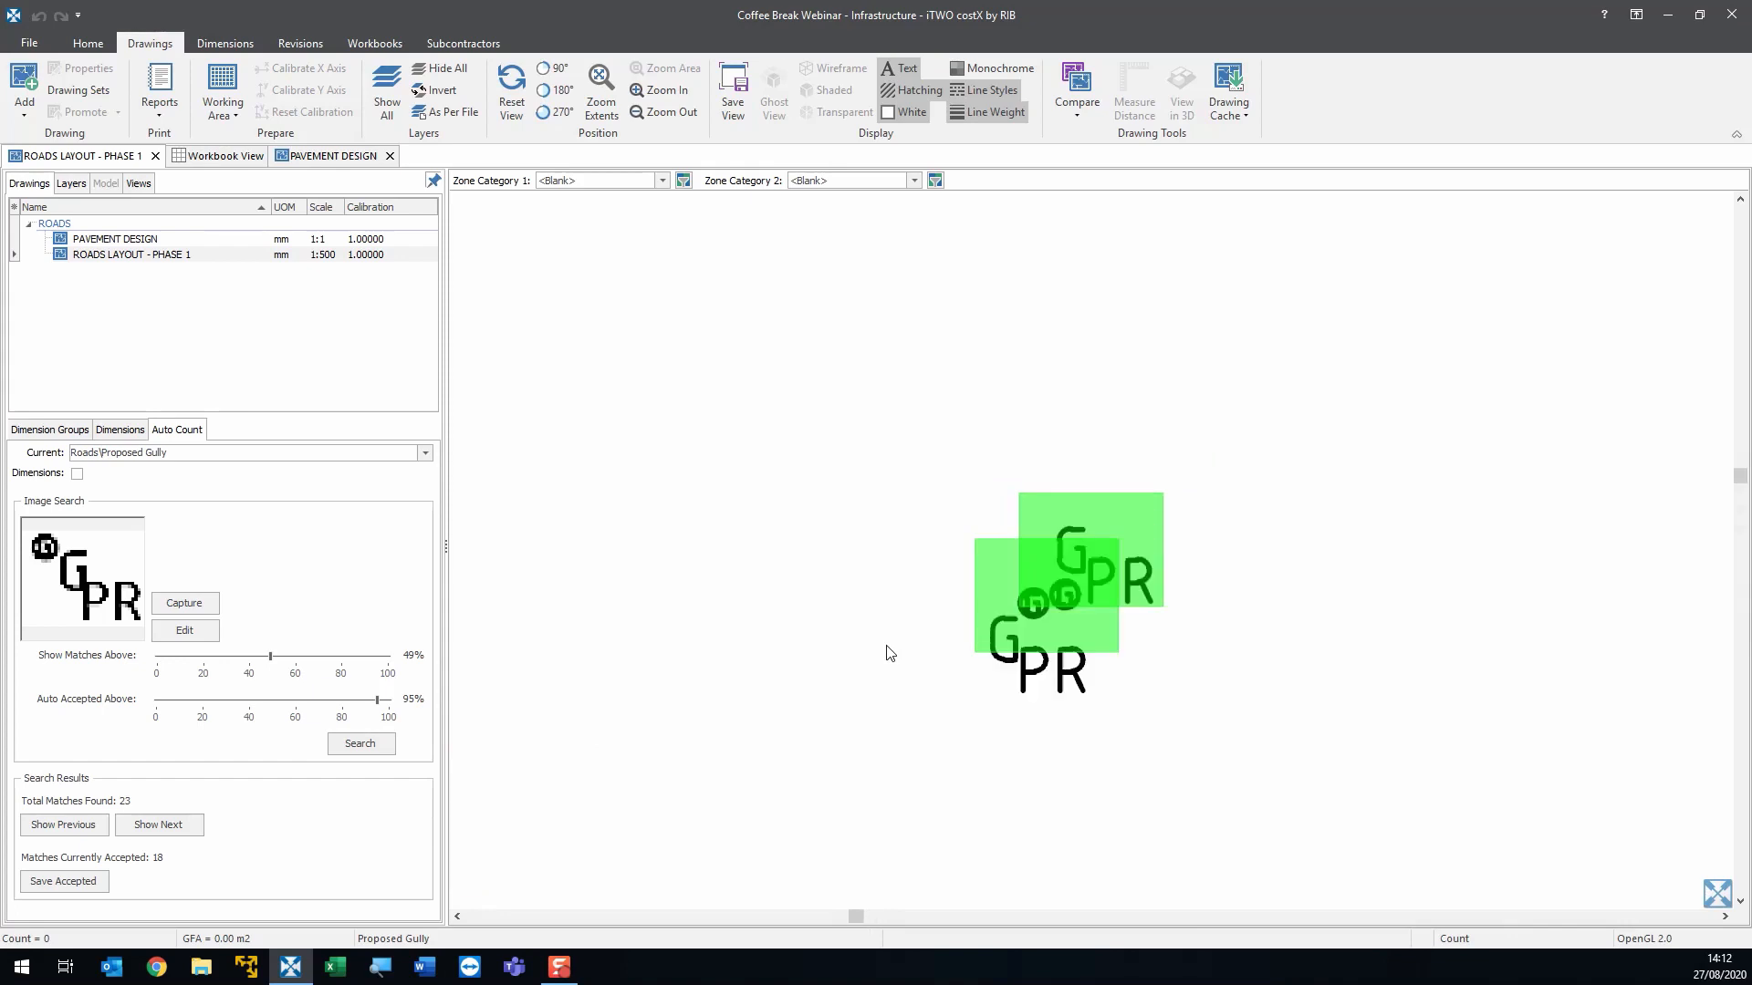
key(Right)
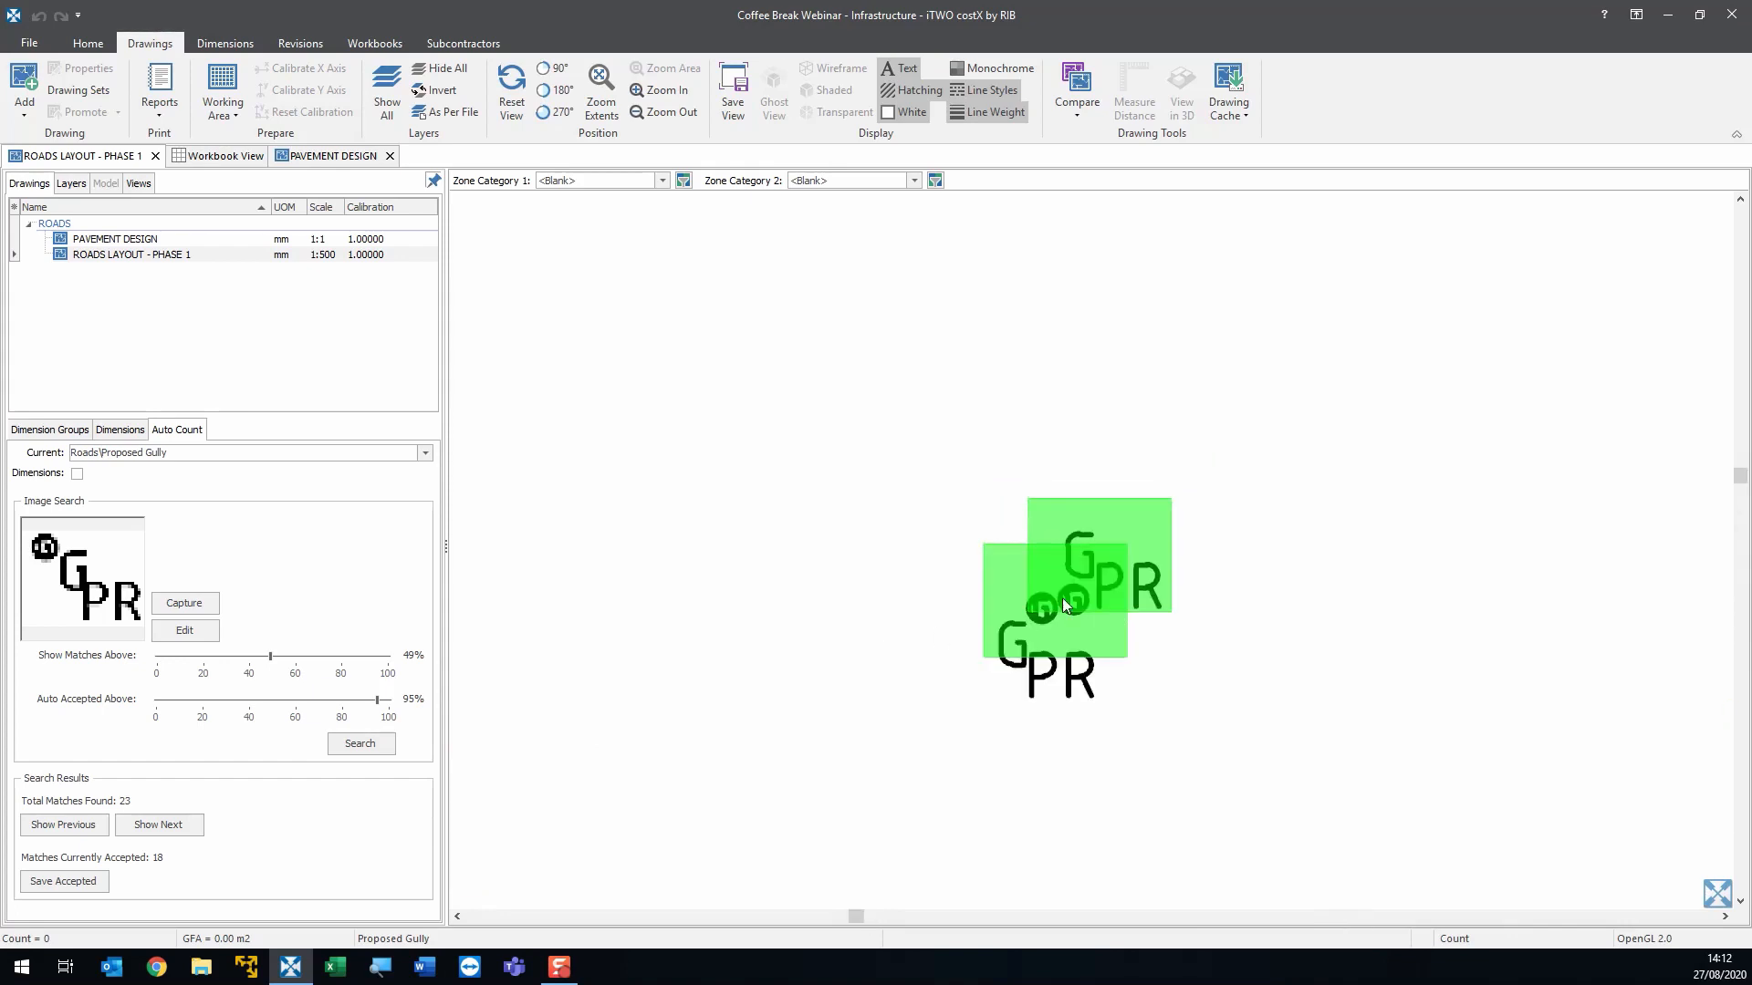
key(Right)
key(Right)
key(Right)
key(Right)
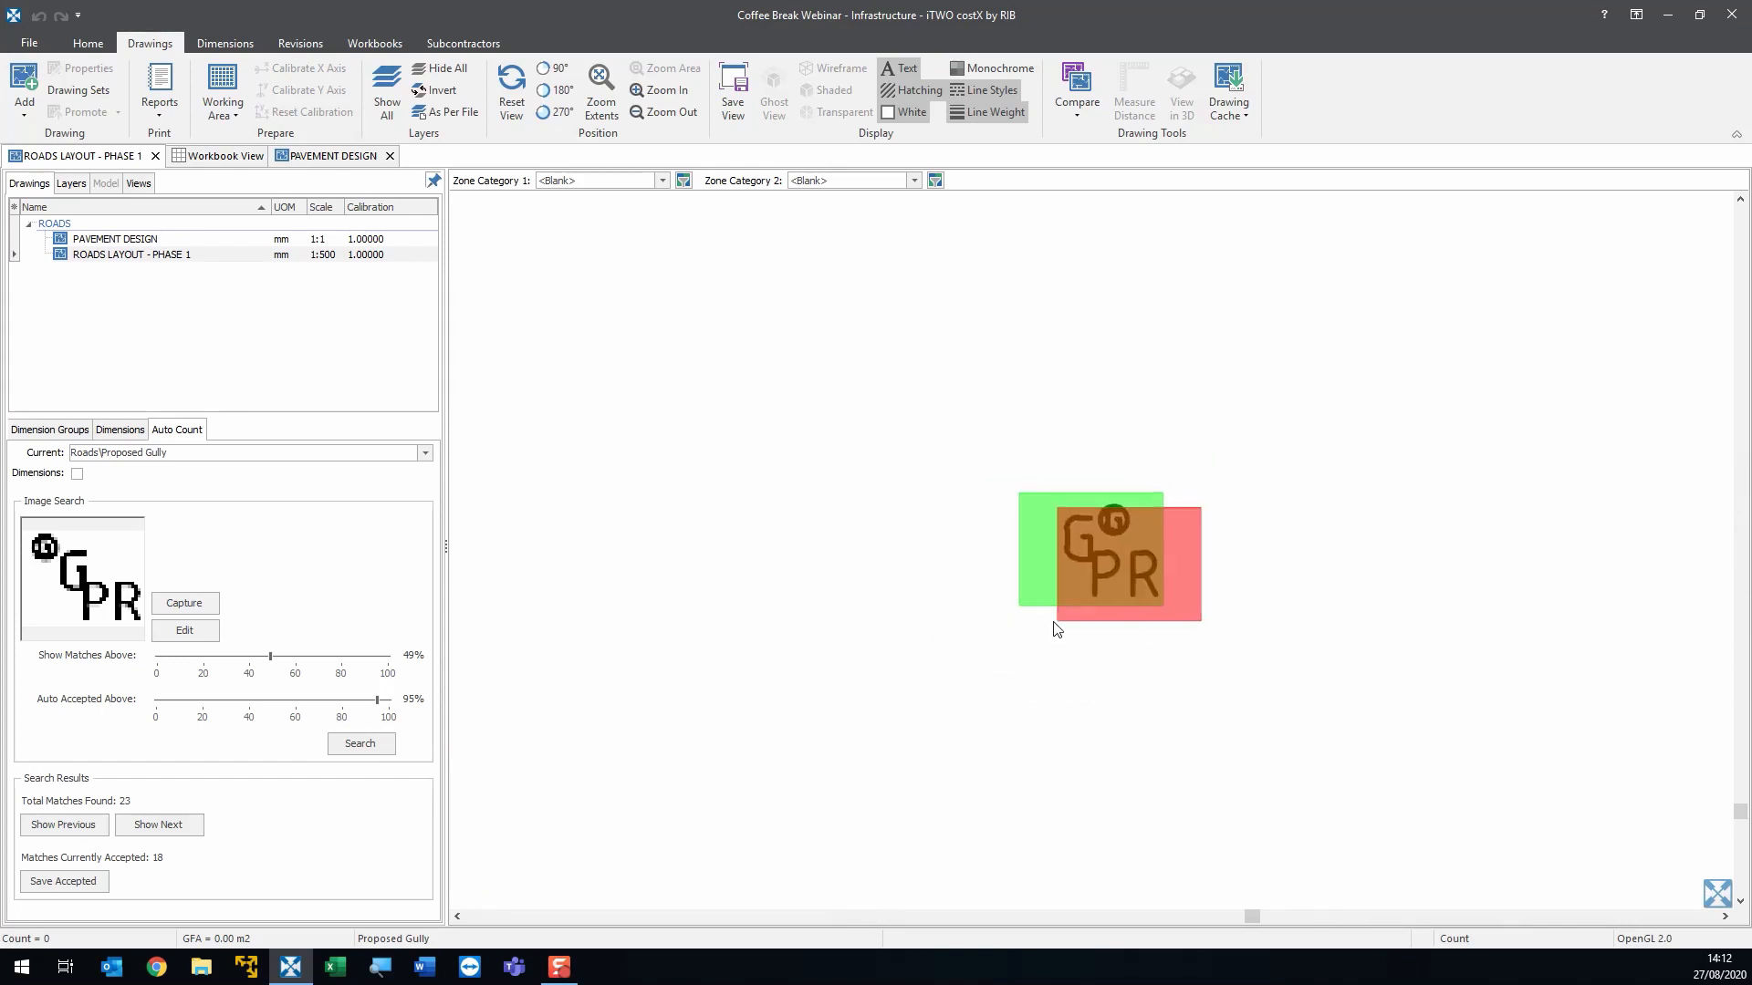
key(Right)
key(Right)
key(Right)
key(Right)
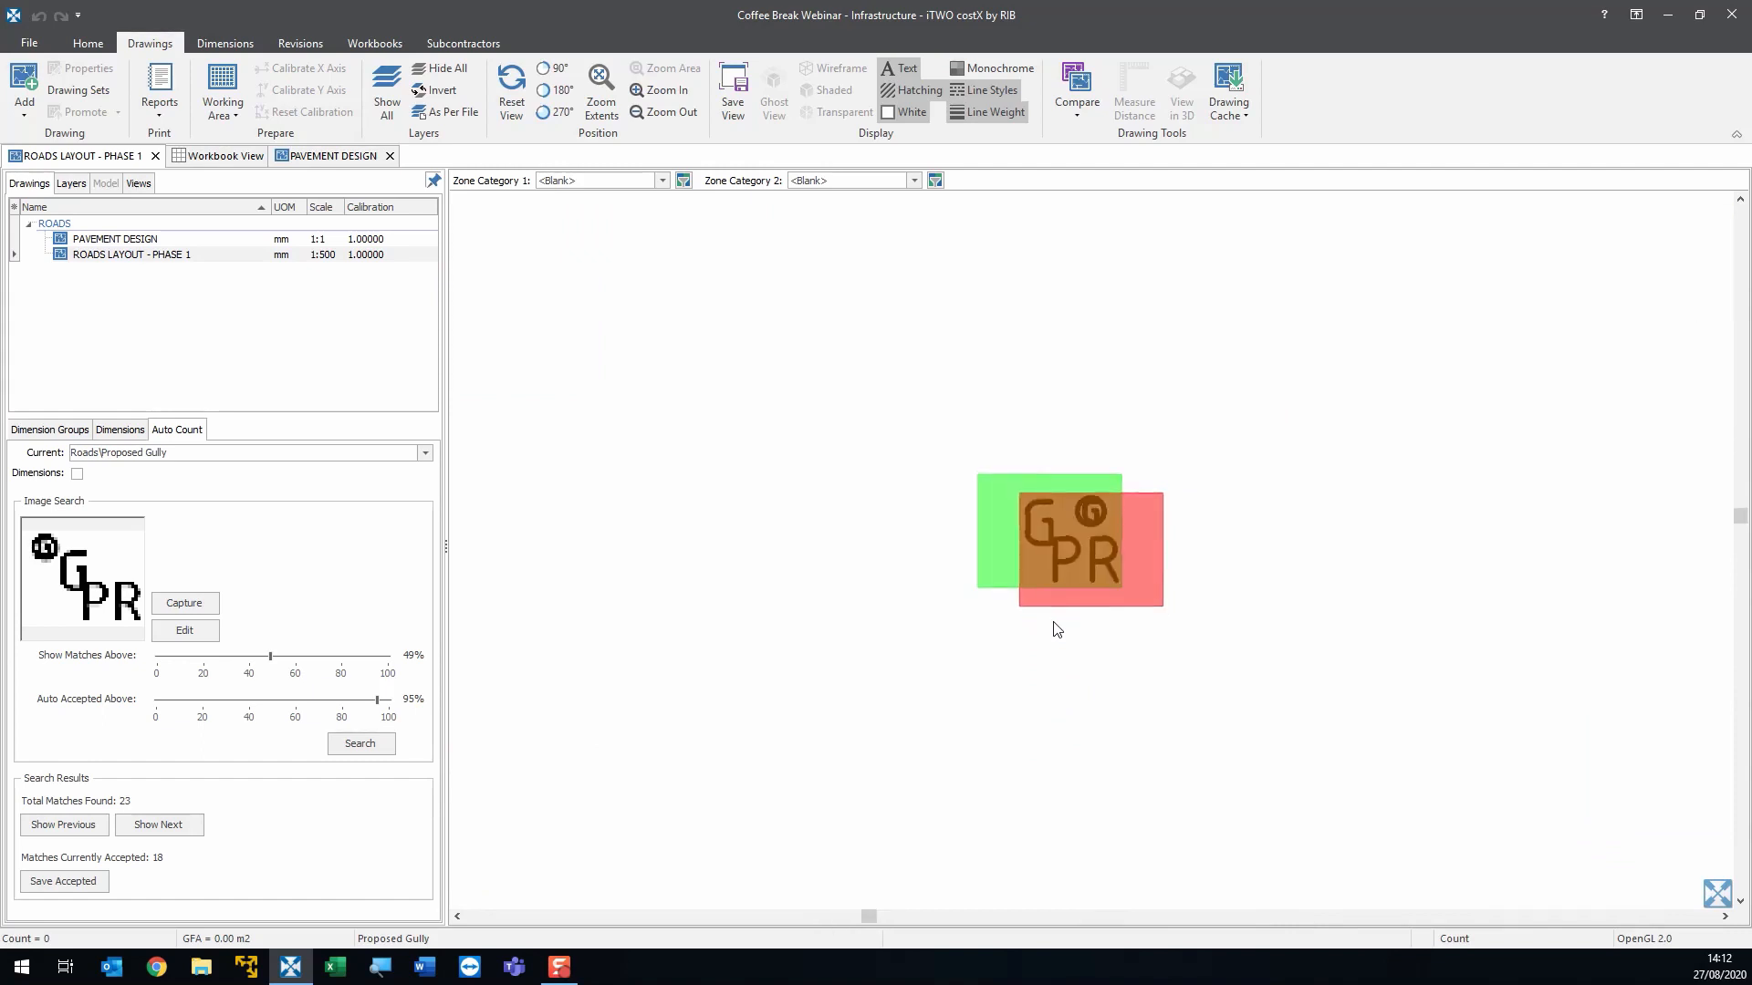
key(Right)
key(Right)
- Save the accepted matches as Proposed Gully counts and check the resulting markers from the dimension groups list
scroll(1053, 626, down, 5)
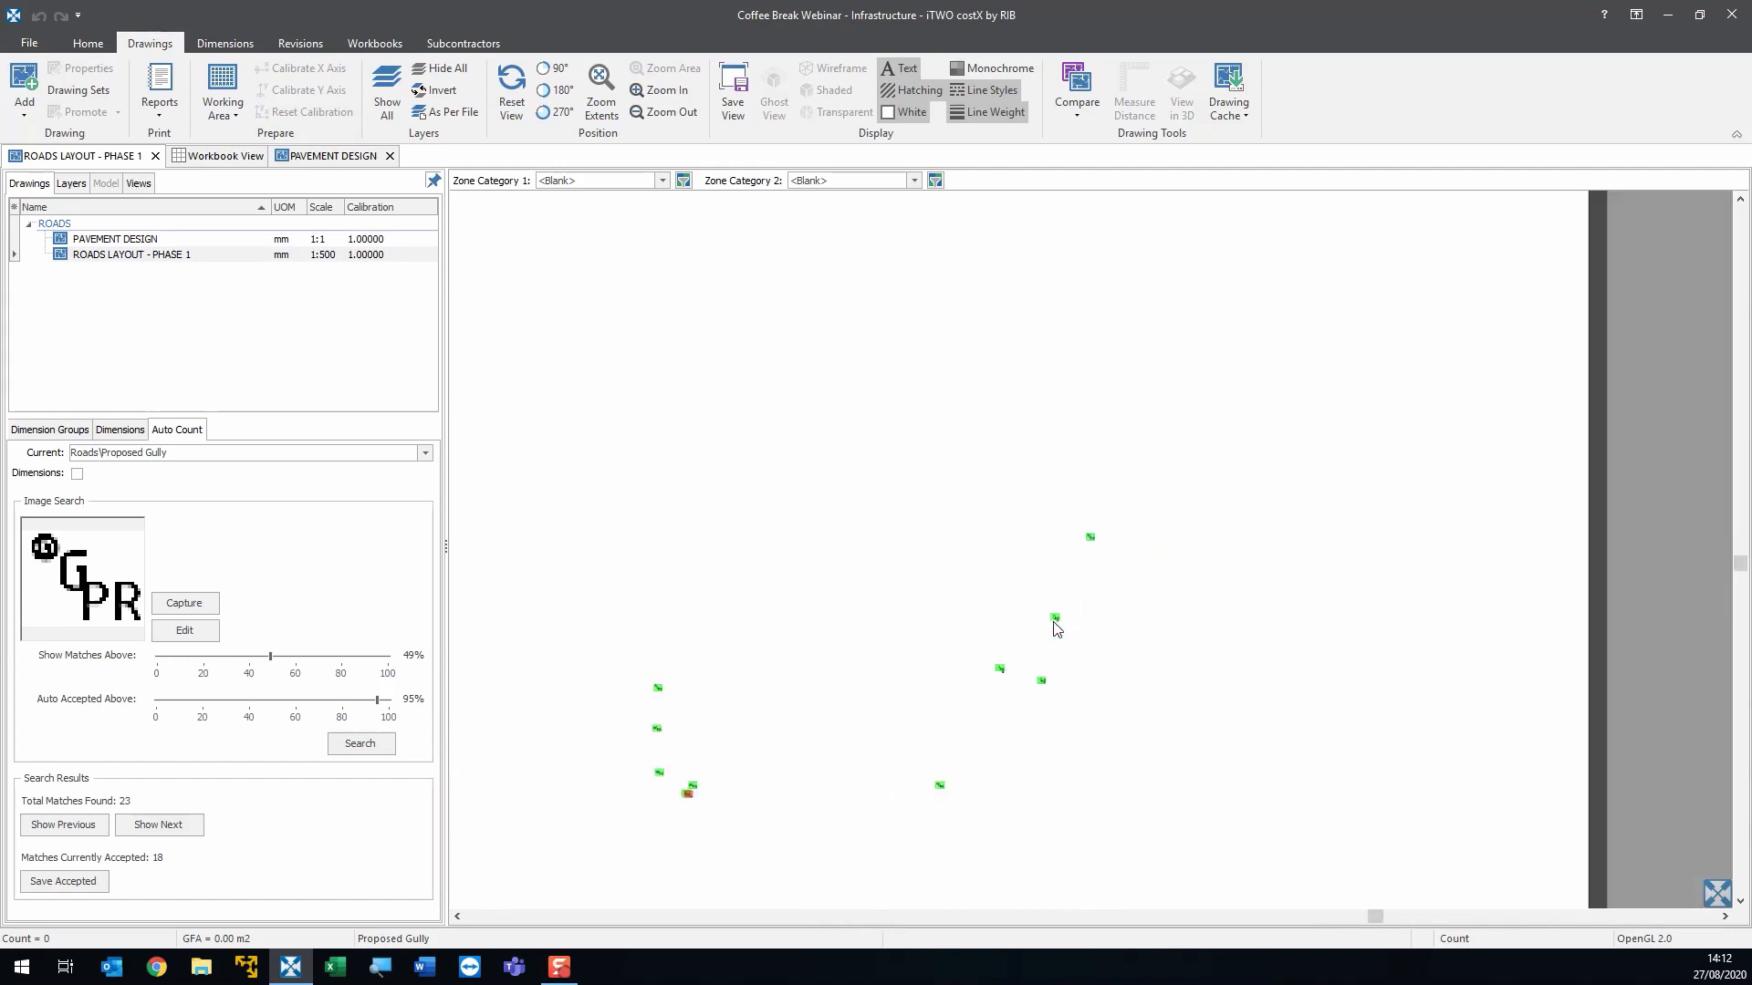
scroll(1131, 539, down, 2)
scroll(989, 590, up, 2)
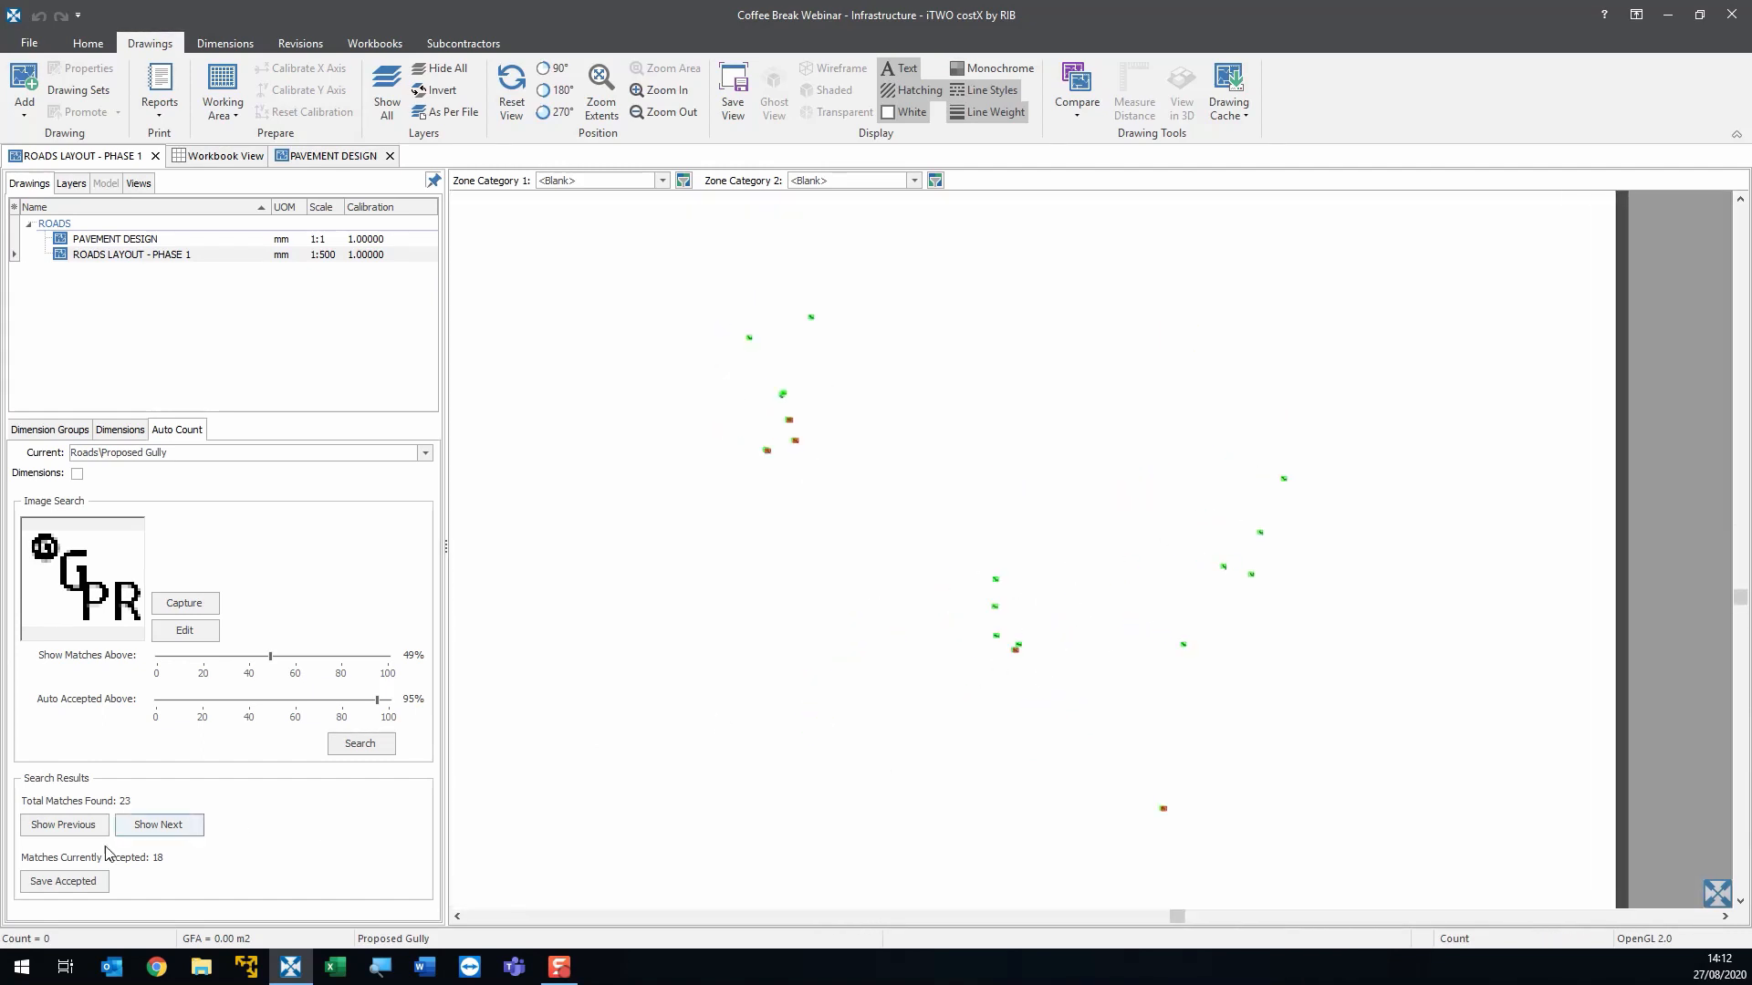
click(77, 881)
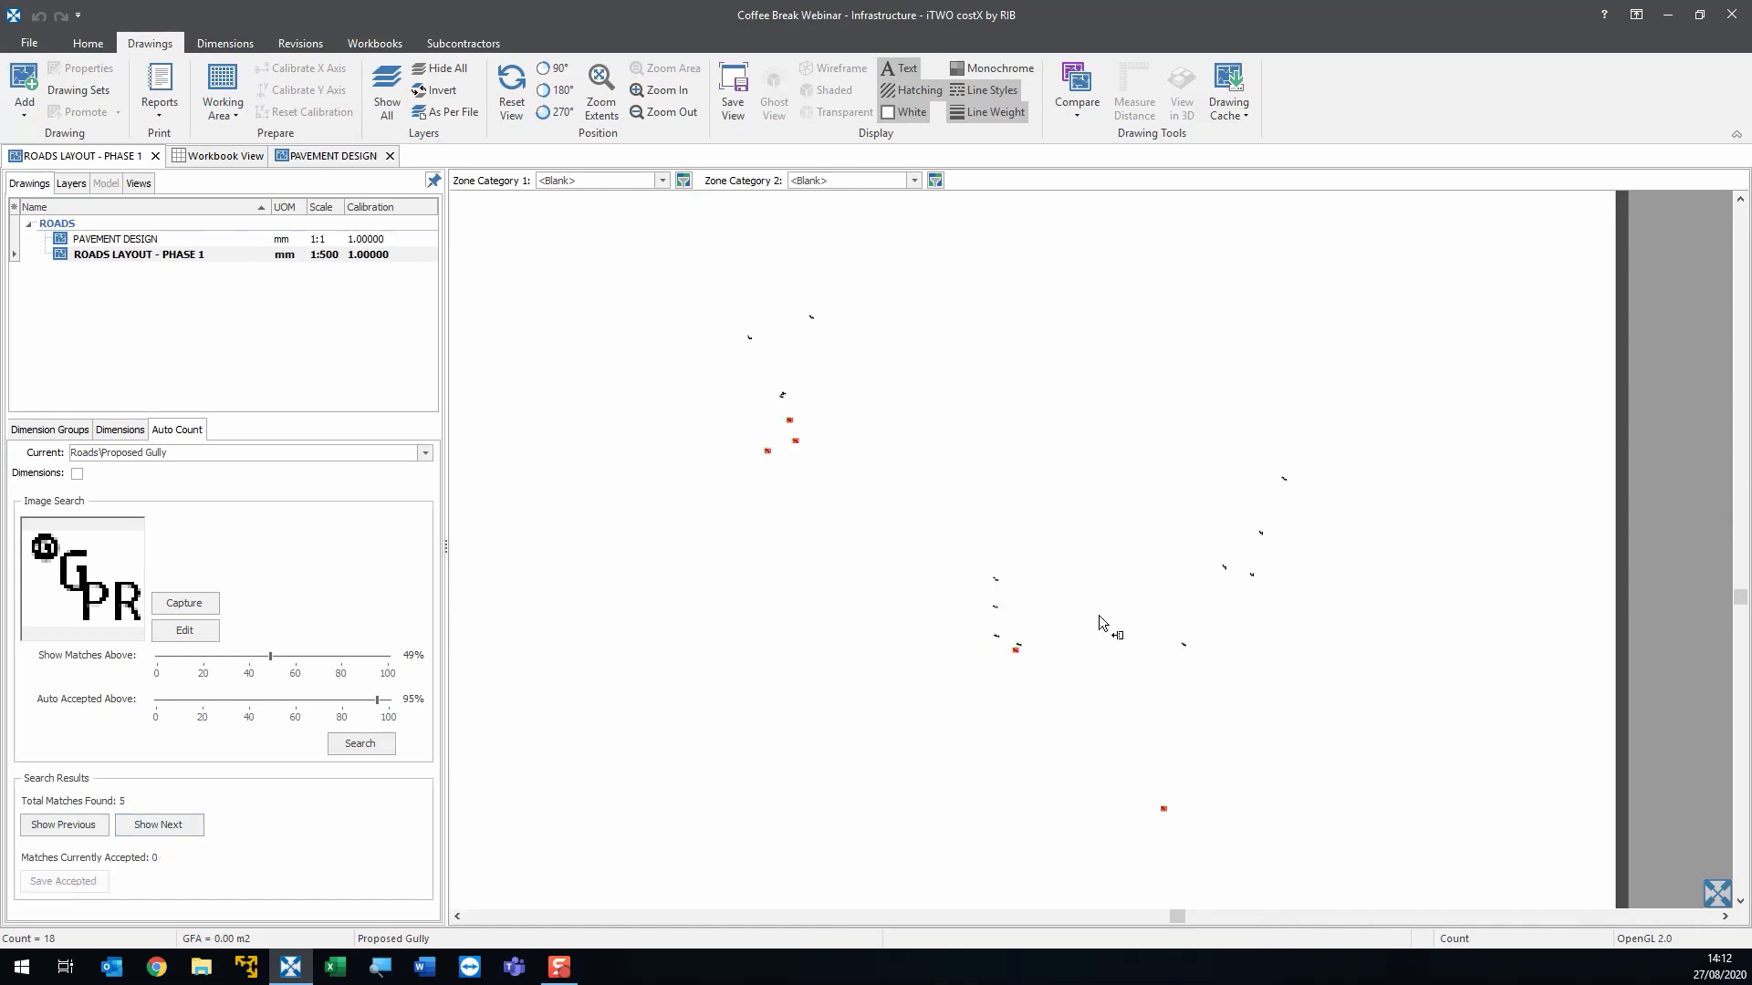
click(54, 432)
scroll(778, 371, up, 4)
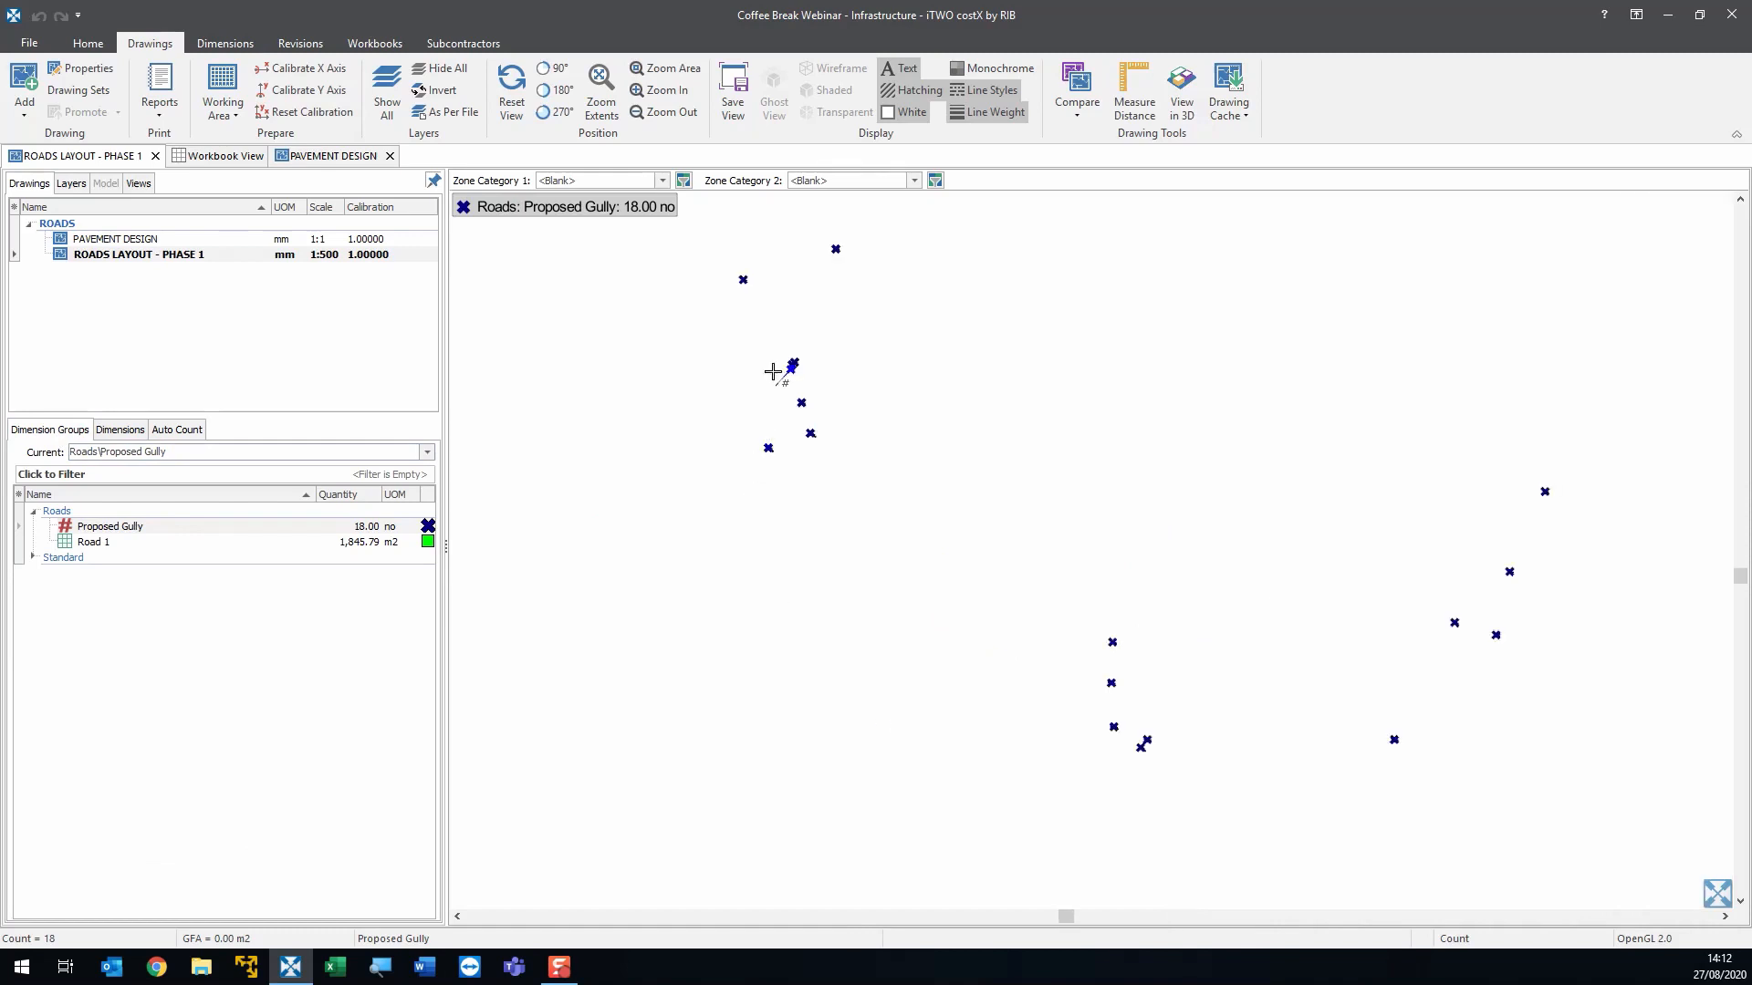
scroll(1083, 665, down, 4)
scroll(1166, 630, up, 5)
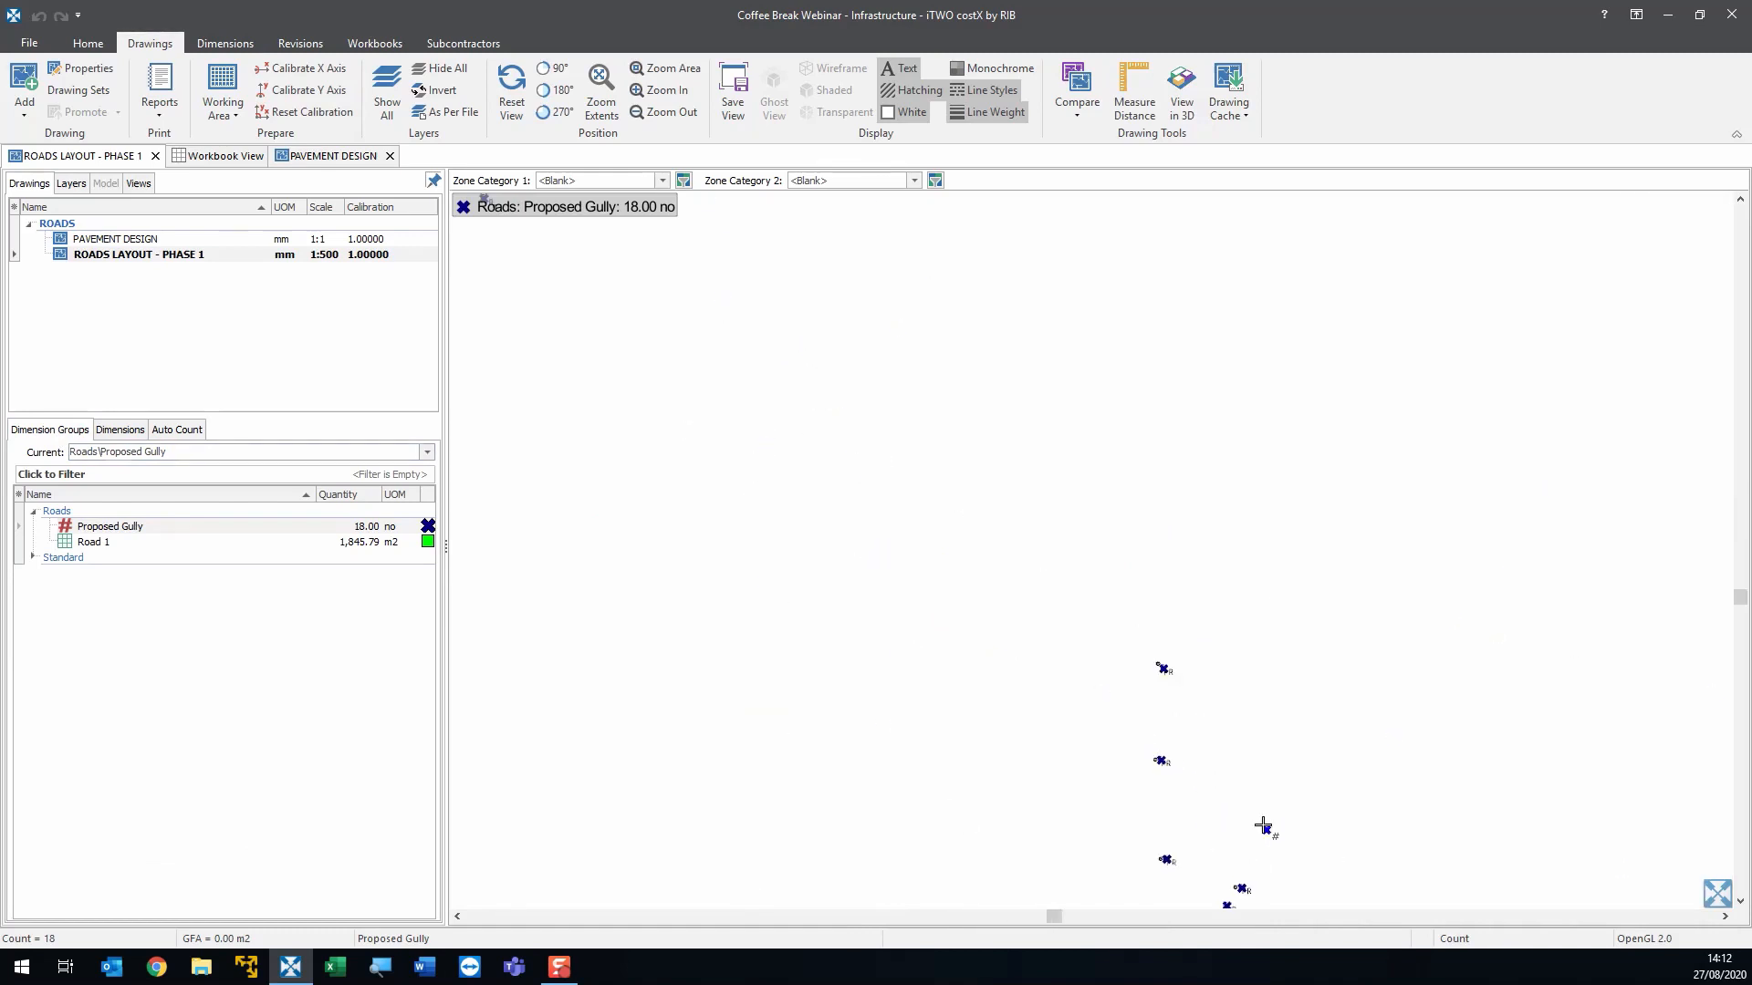
scroll(1141, 567, up, 3)
scroll(1141, 566, down, 7)
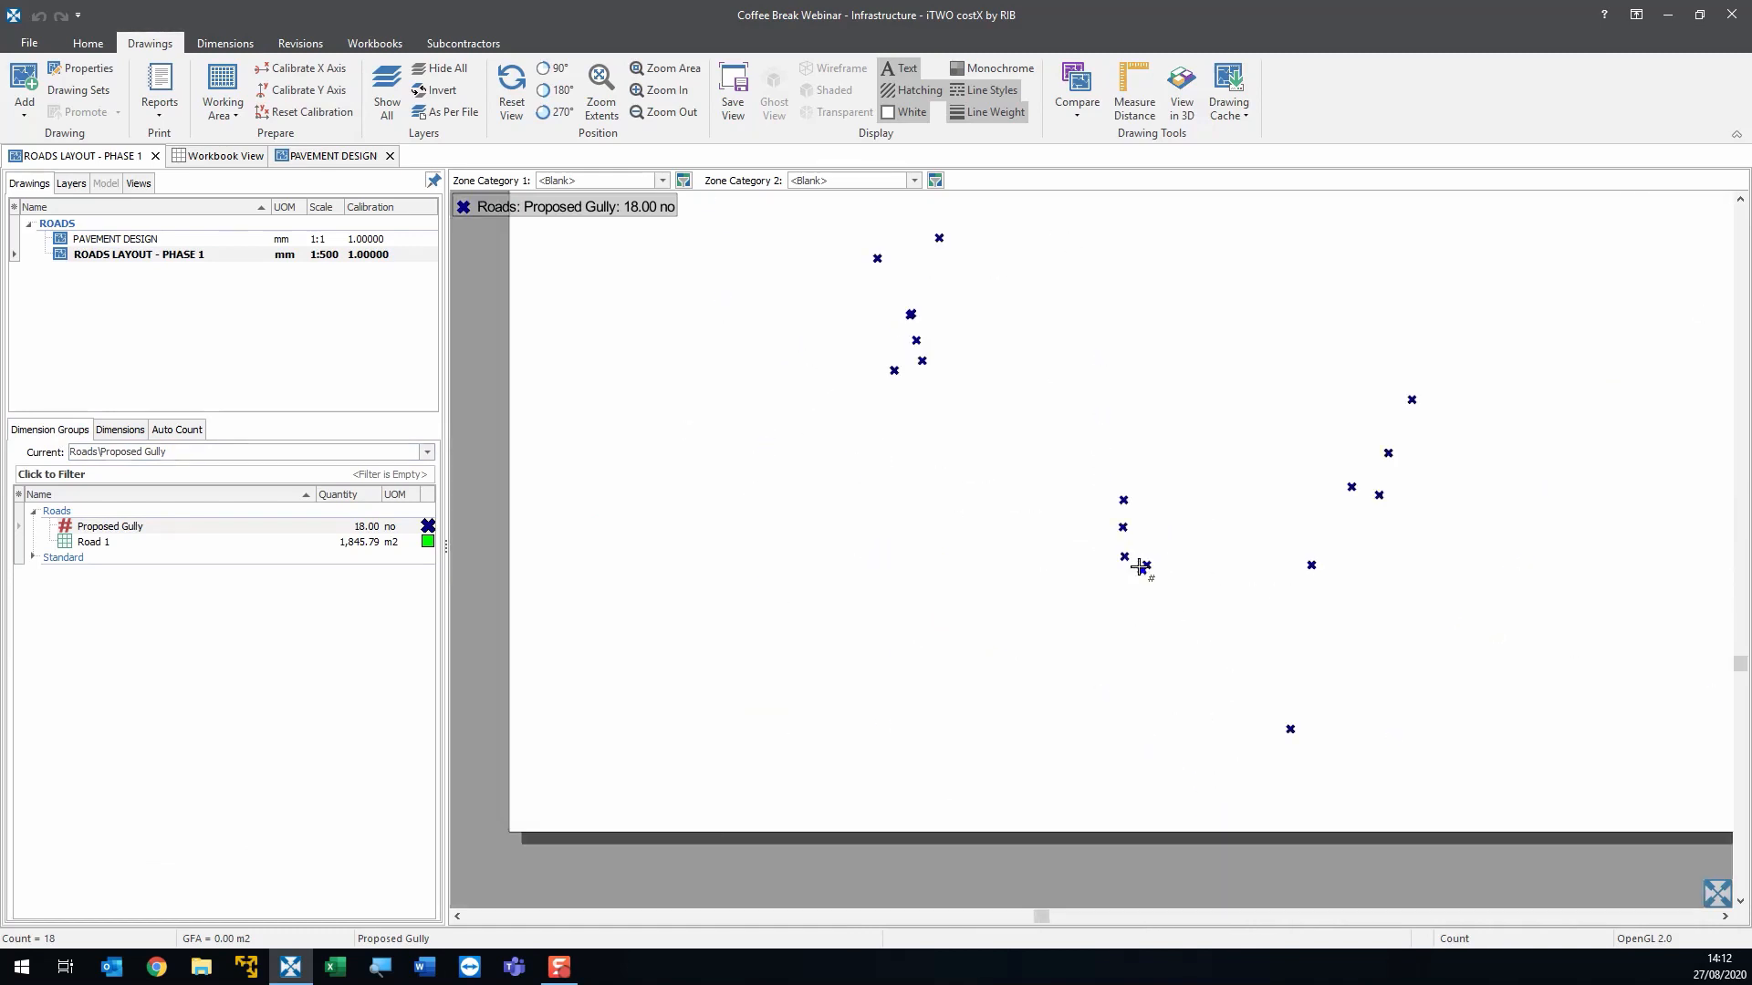
- Show all layers of the roads layout drawing and overlay every dimension group in the Roads folder
click(387, 91)
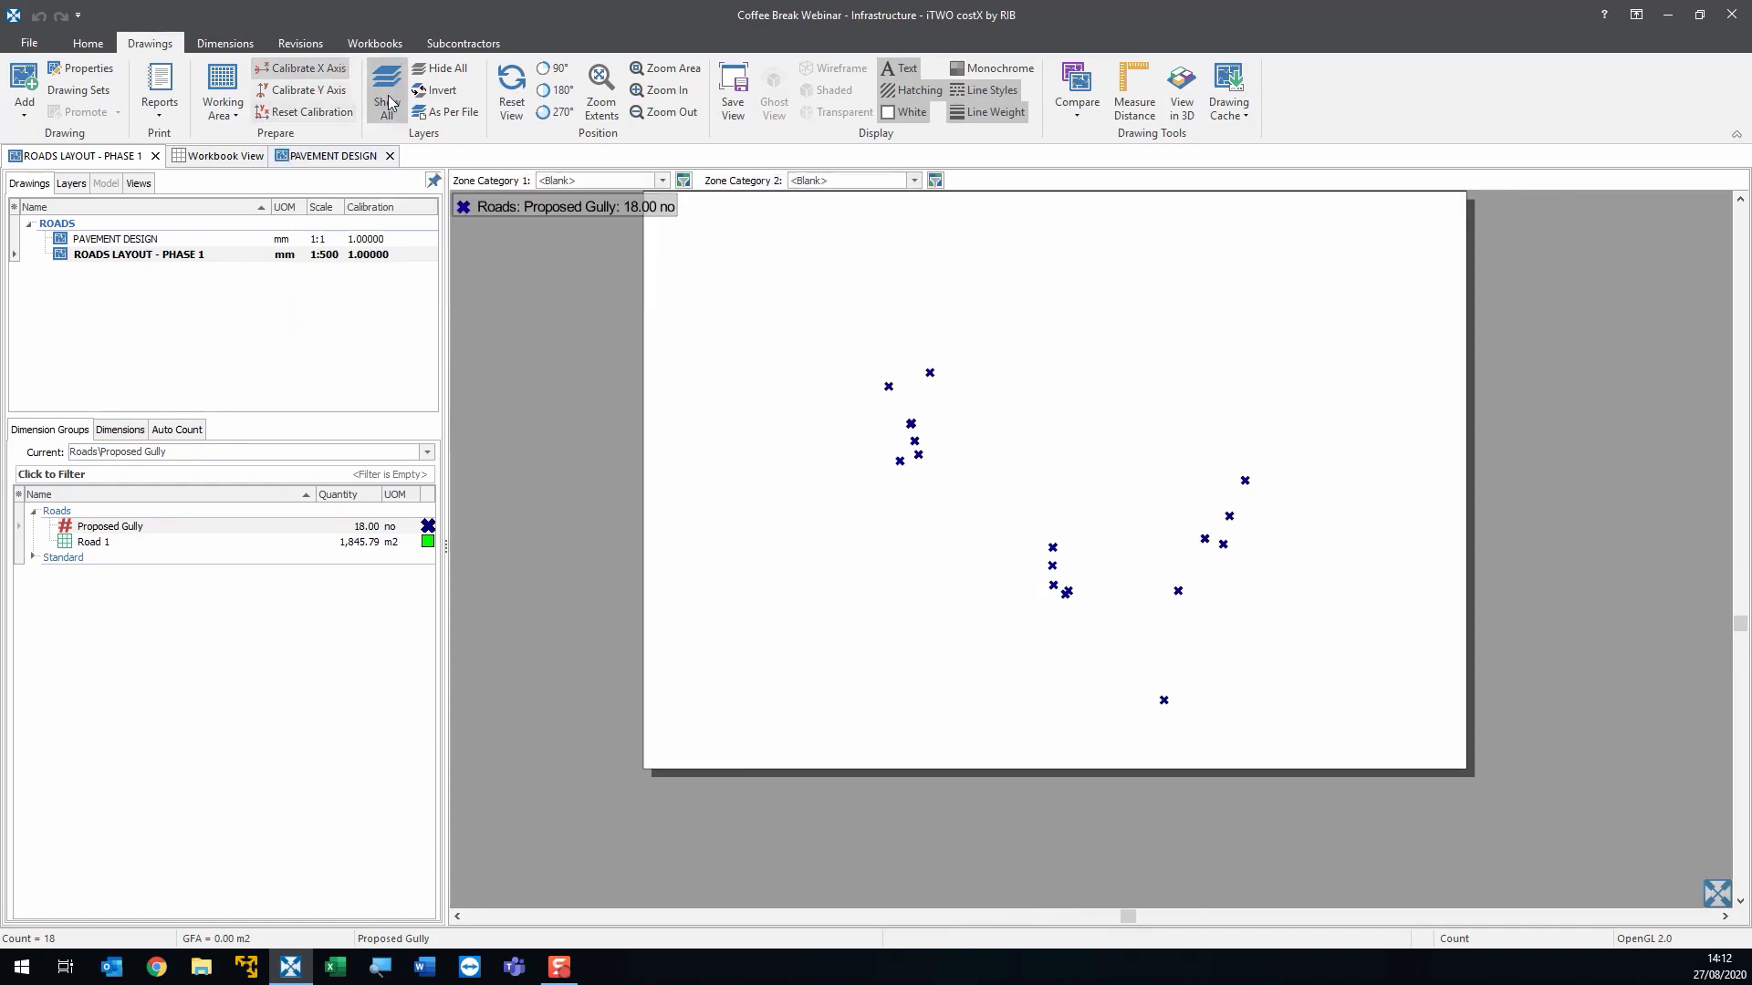
scroll(1112, 418, up, 2)
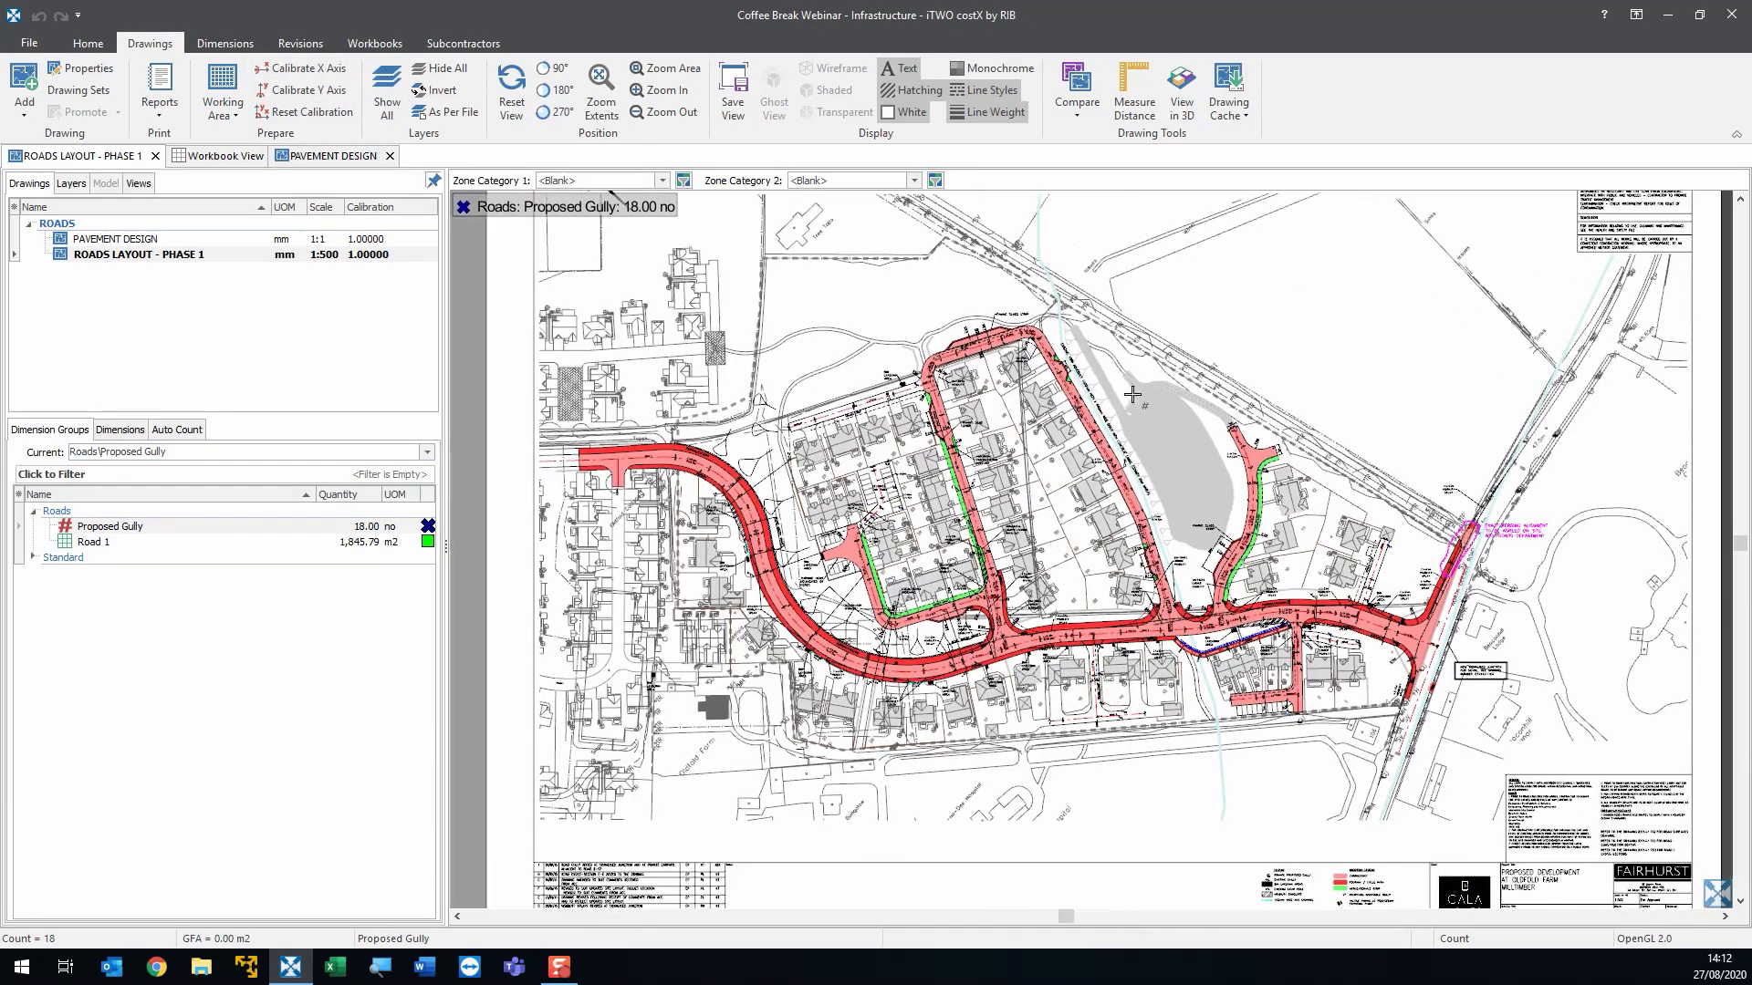
click(68, 512)
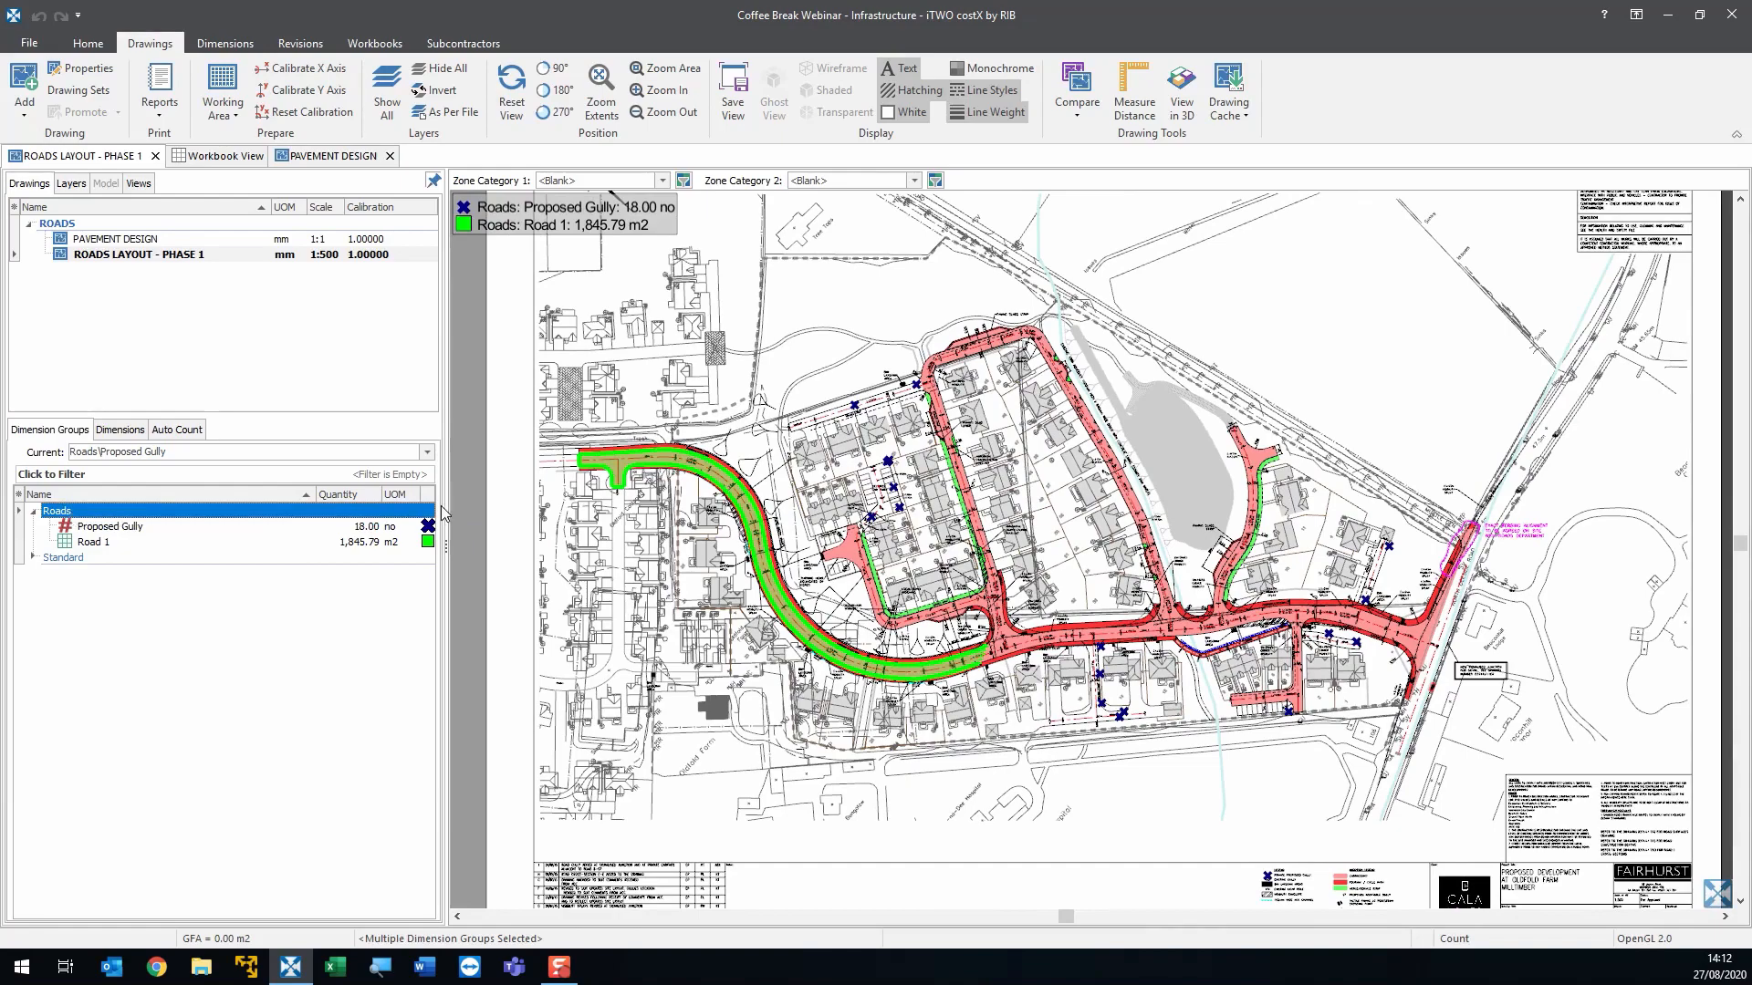
- Display the drawing in monochrome and examine the Road 1 area and gully markers against it
click(971, 79)
scroll(879, 442, up, 4)
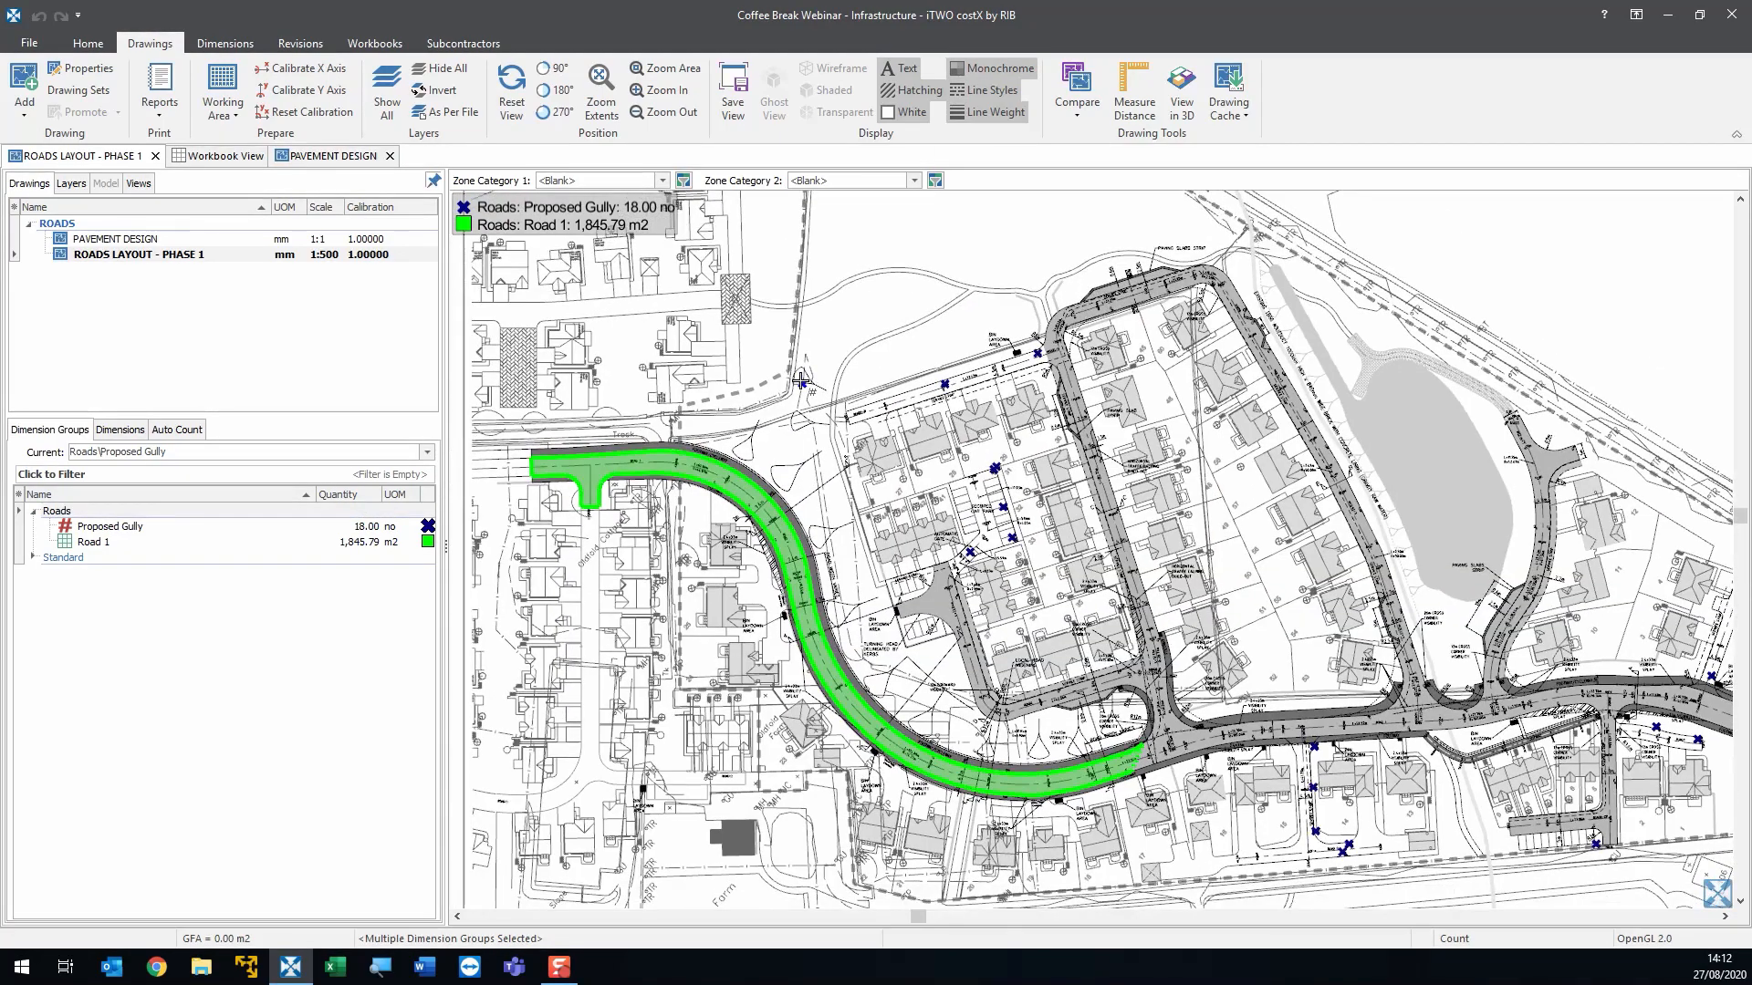
scroll(879, 442, down, 5)
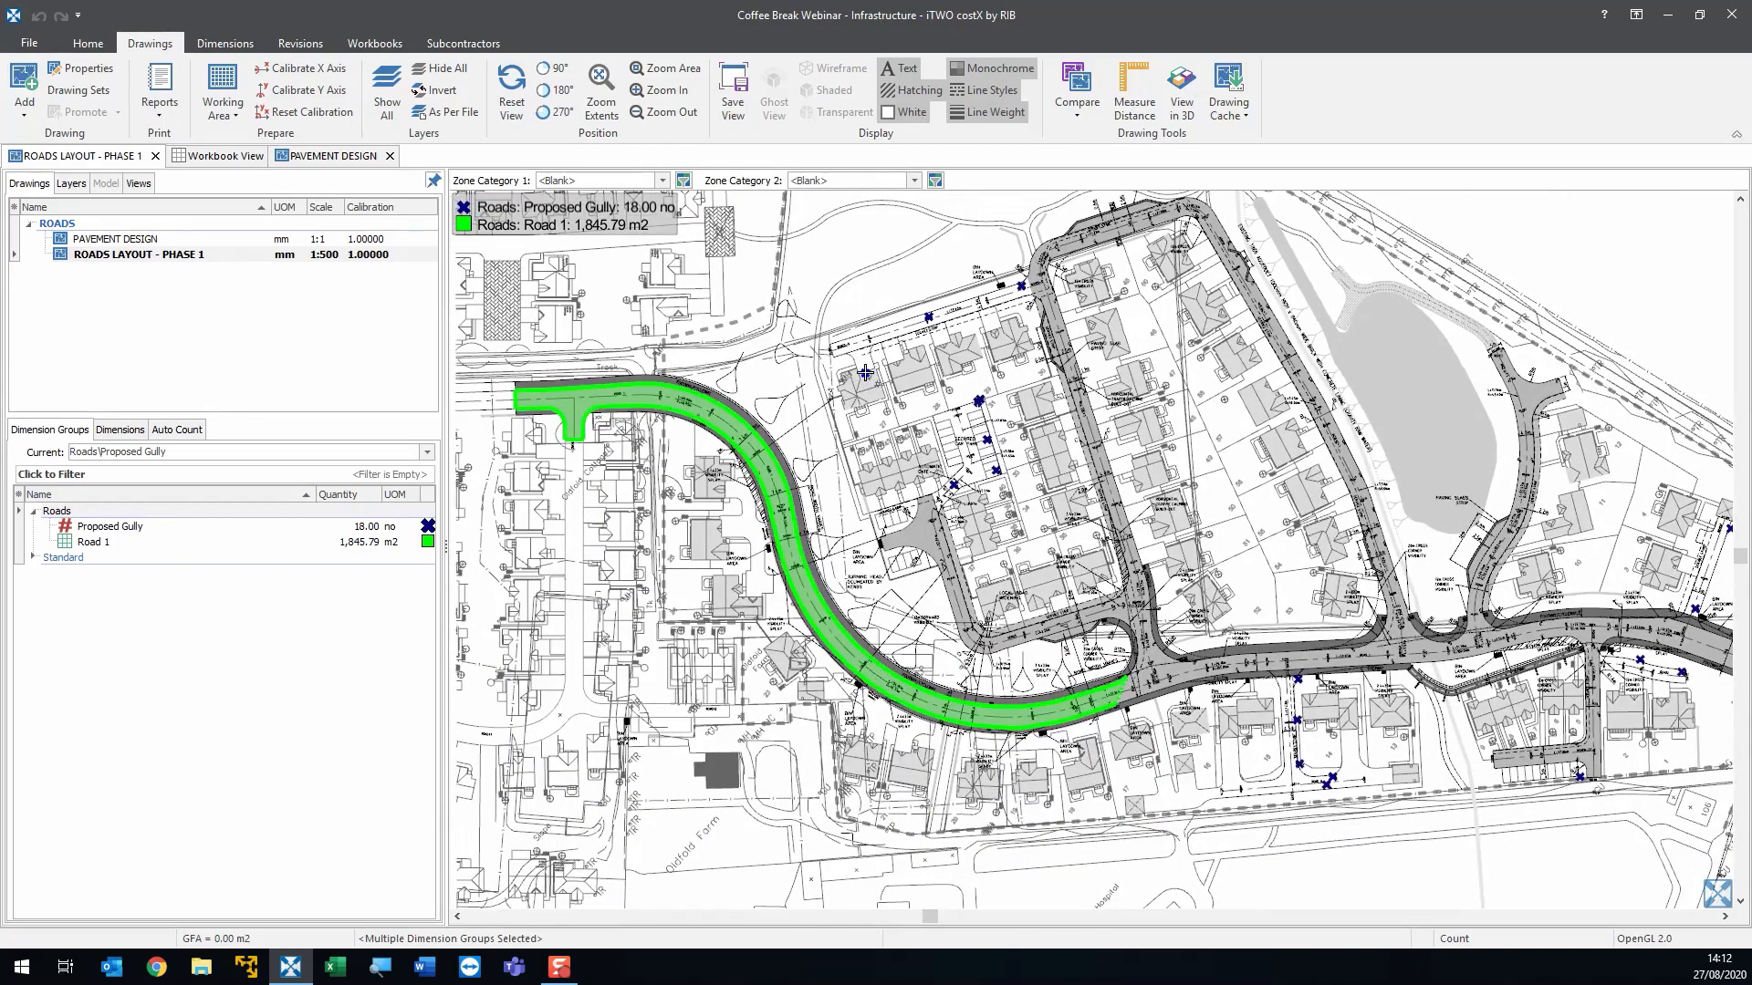
scroll(767, 559, down, 2)
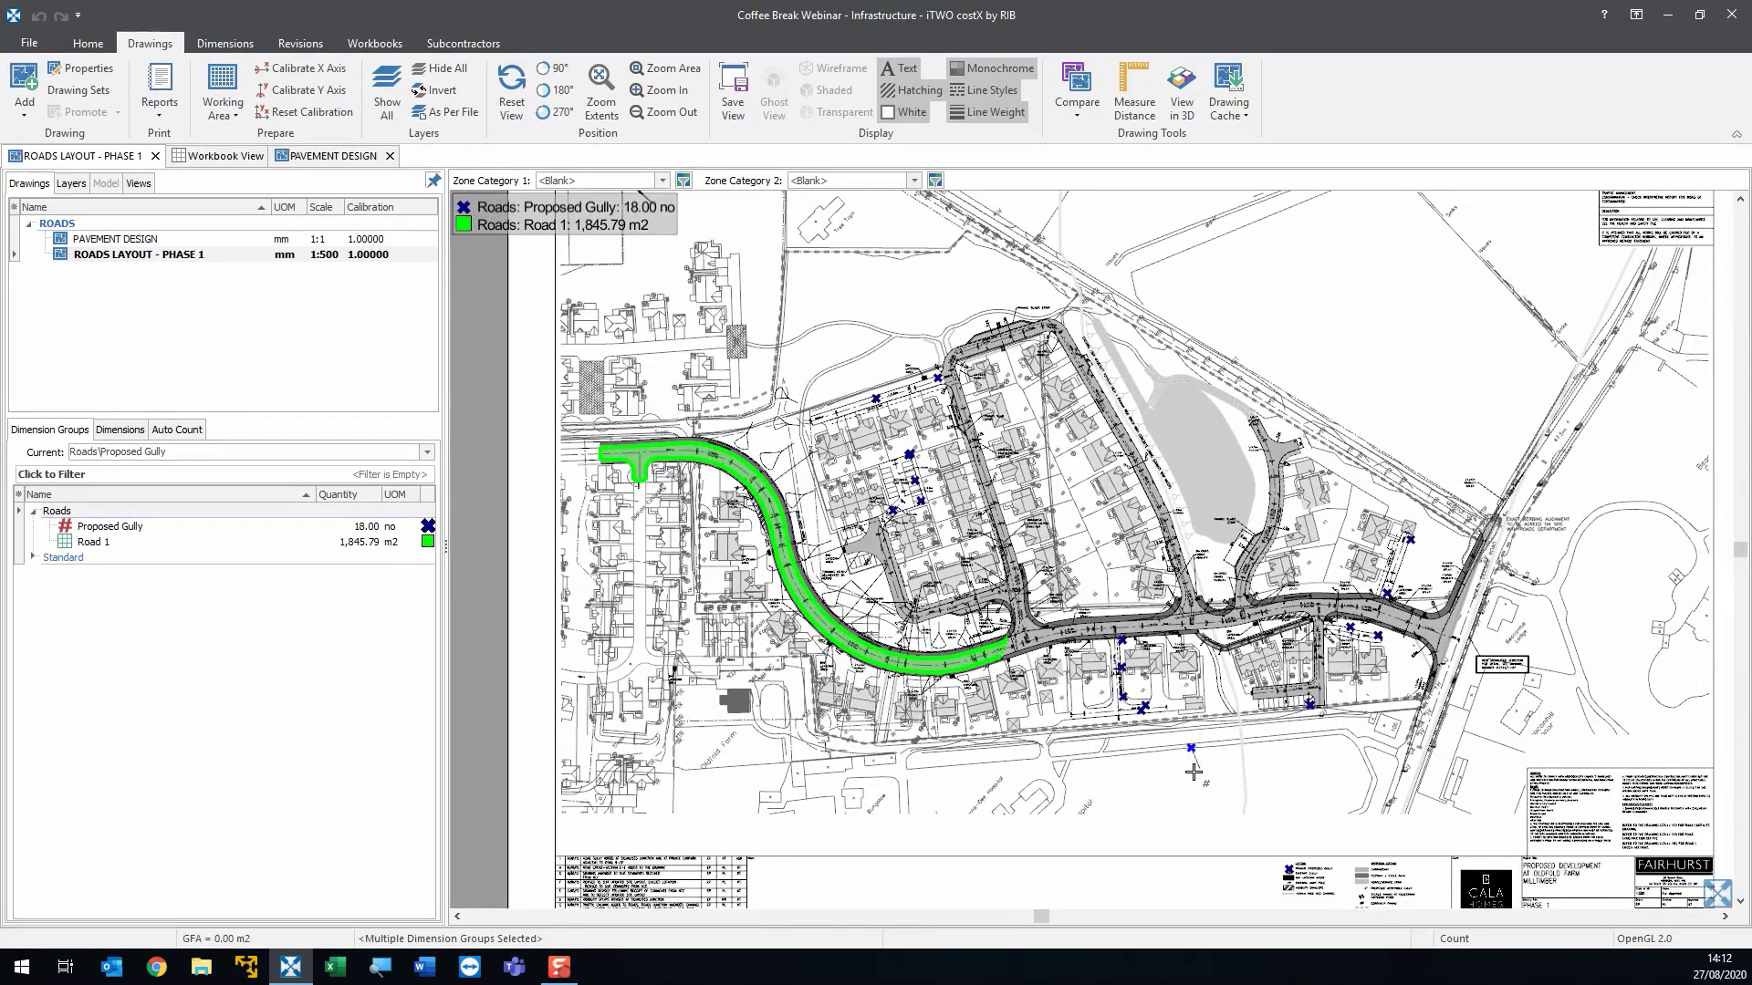
- Preview the drawing window report with the Roads dimension groups and legend, review the page, and close the preview
click(56, 511)
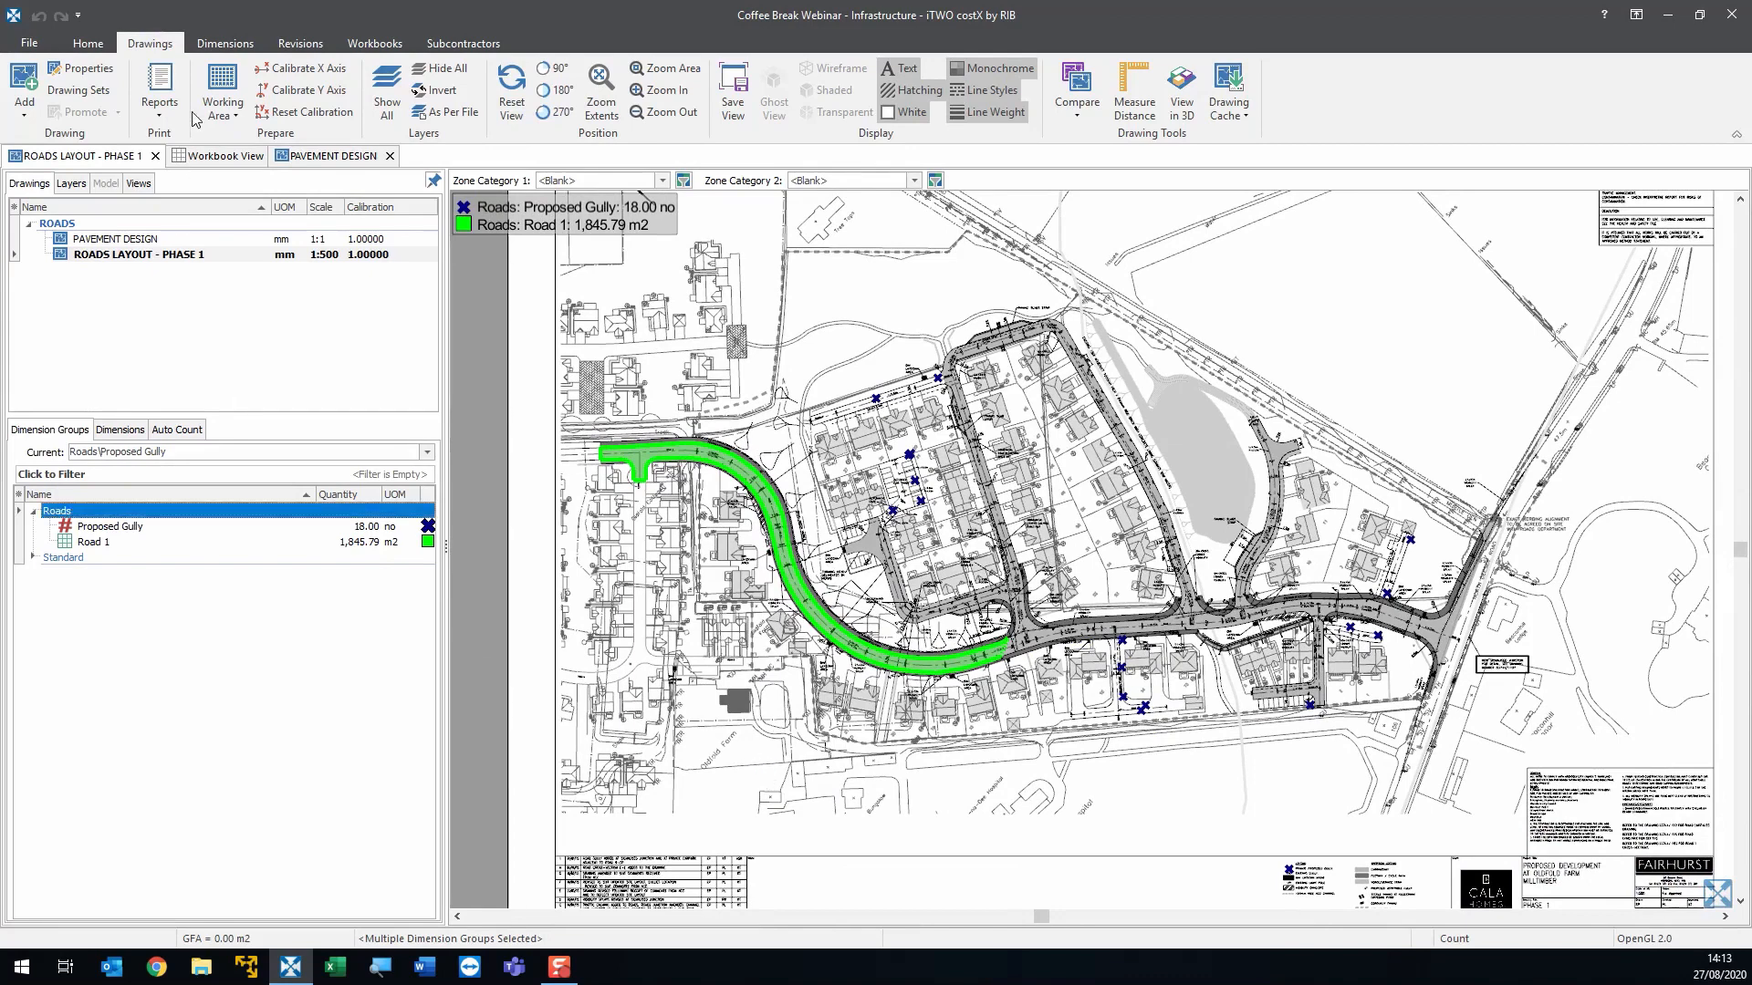
click(175, 109)
click(197, 135)
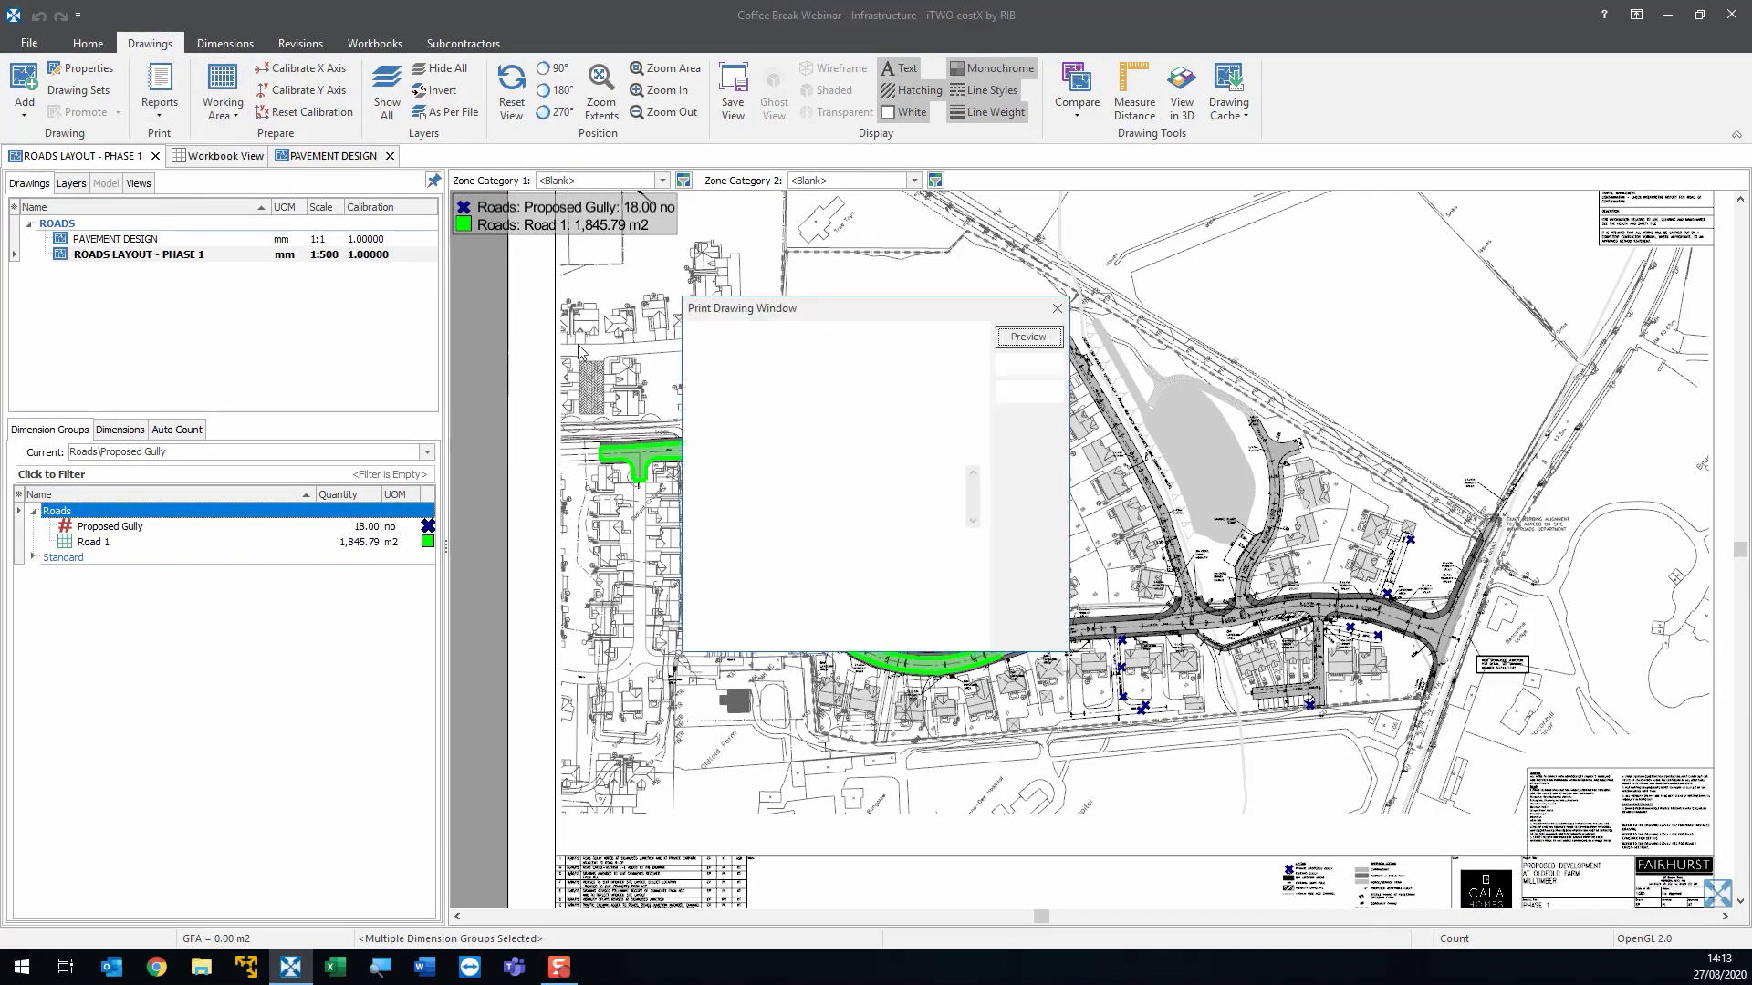
click(1027, 338)
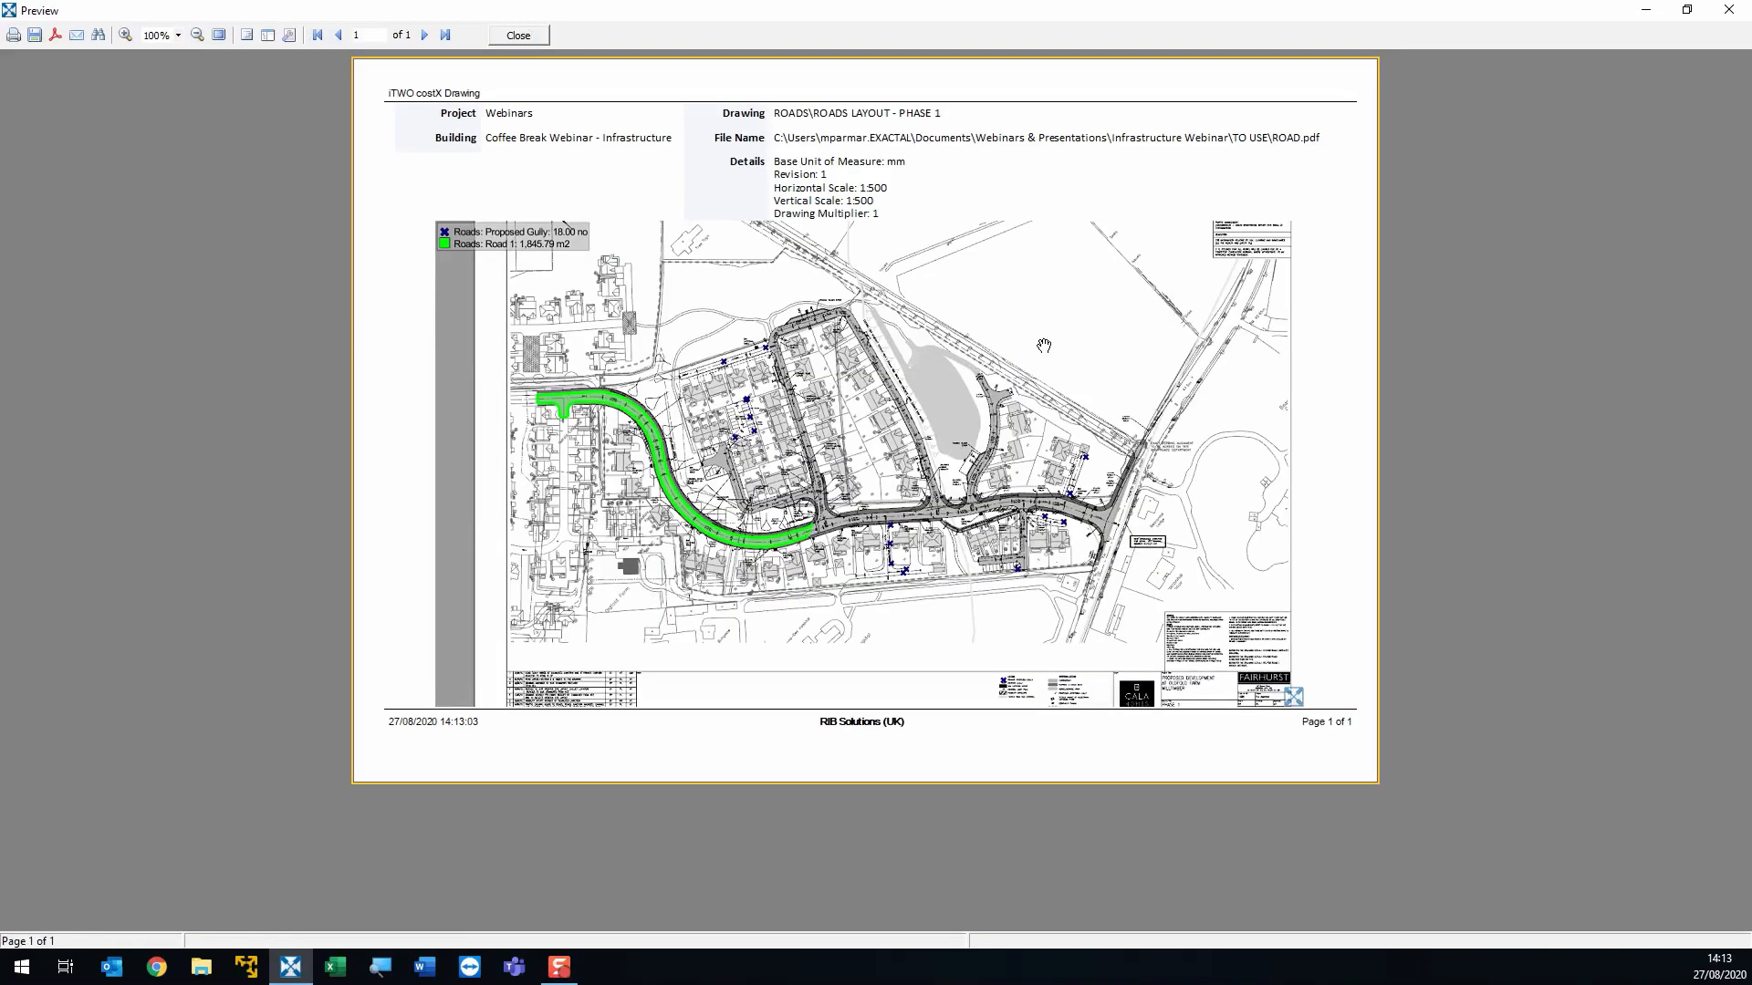
scroll(1092, 407, up, 3)
scroll(721, 555, up, 1)
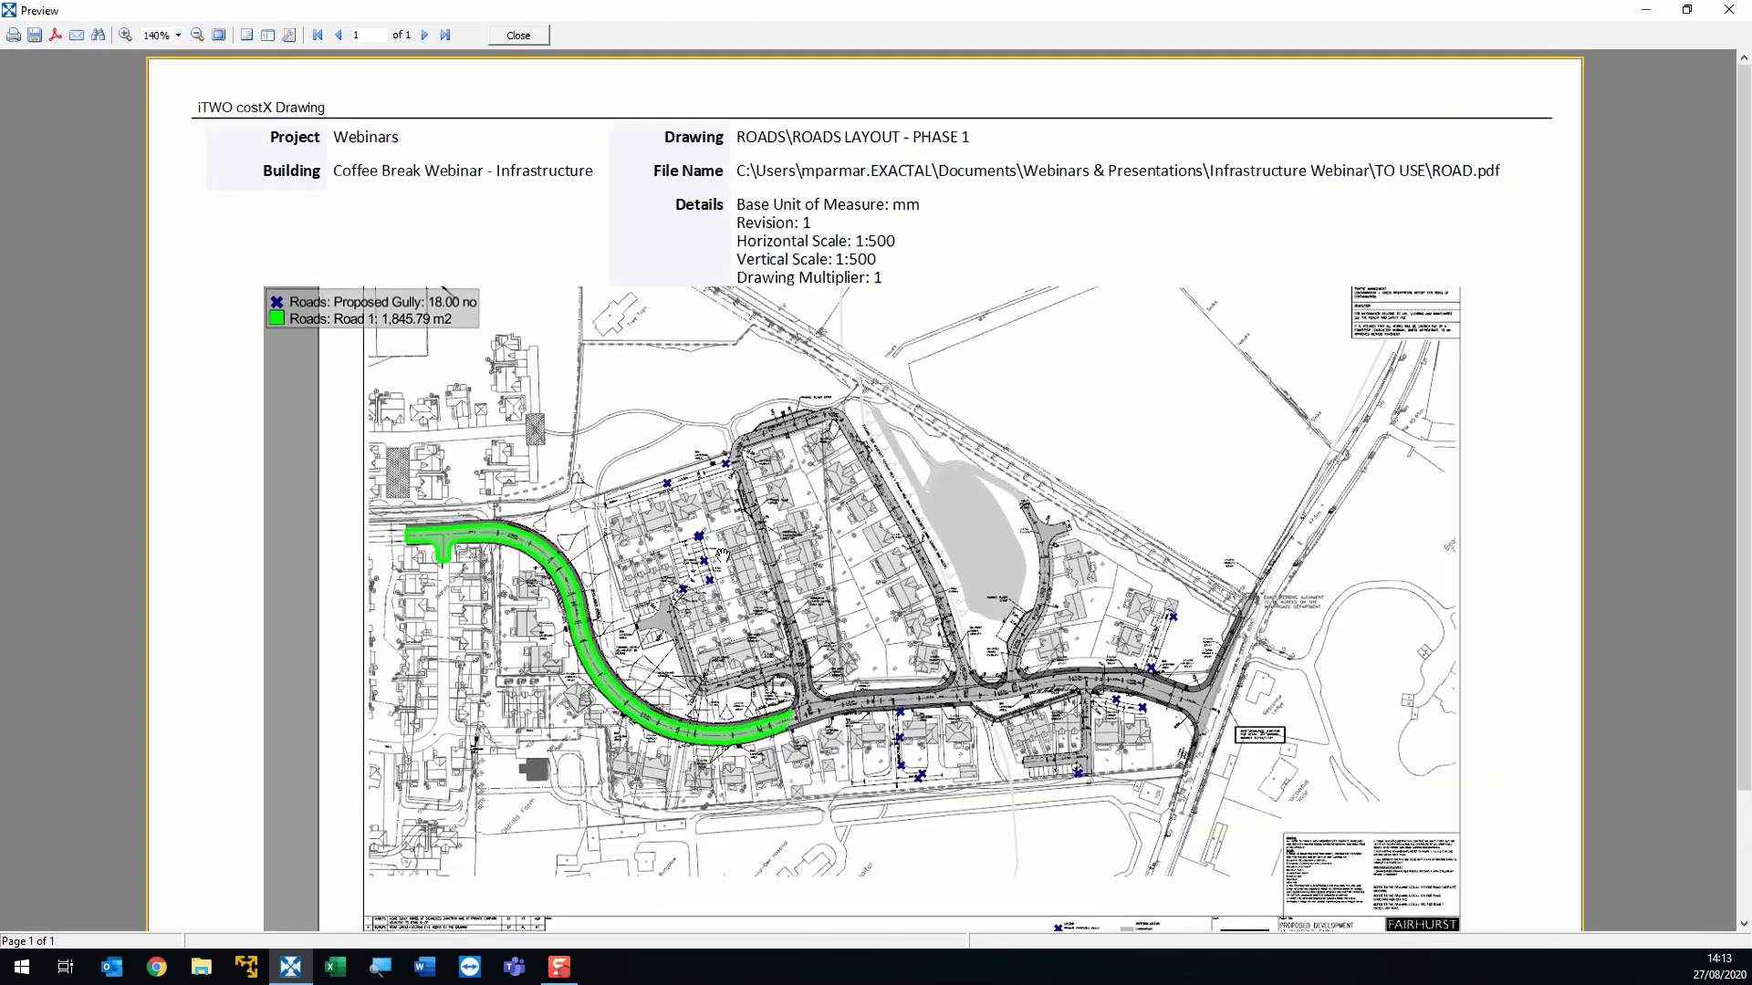
scroll(721, 555, down, 3)
scroll(730, 566, up, 1)
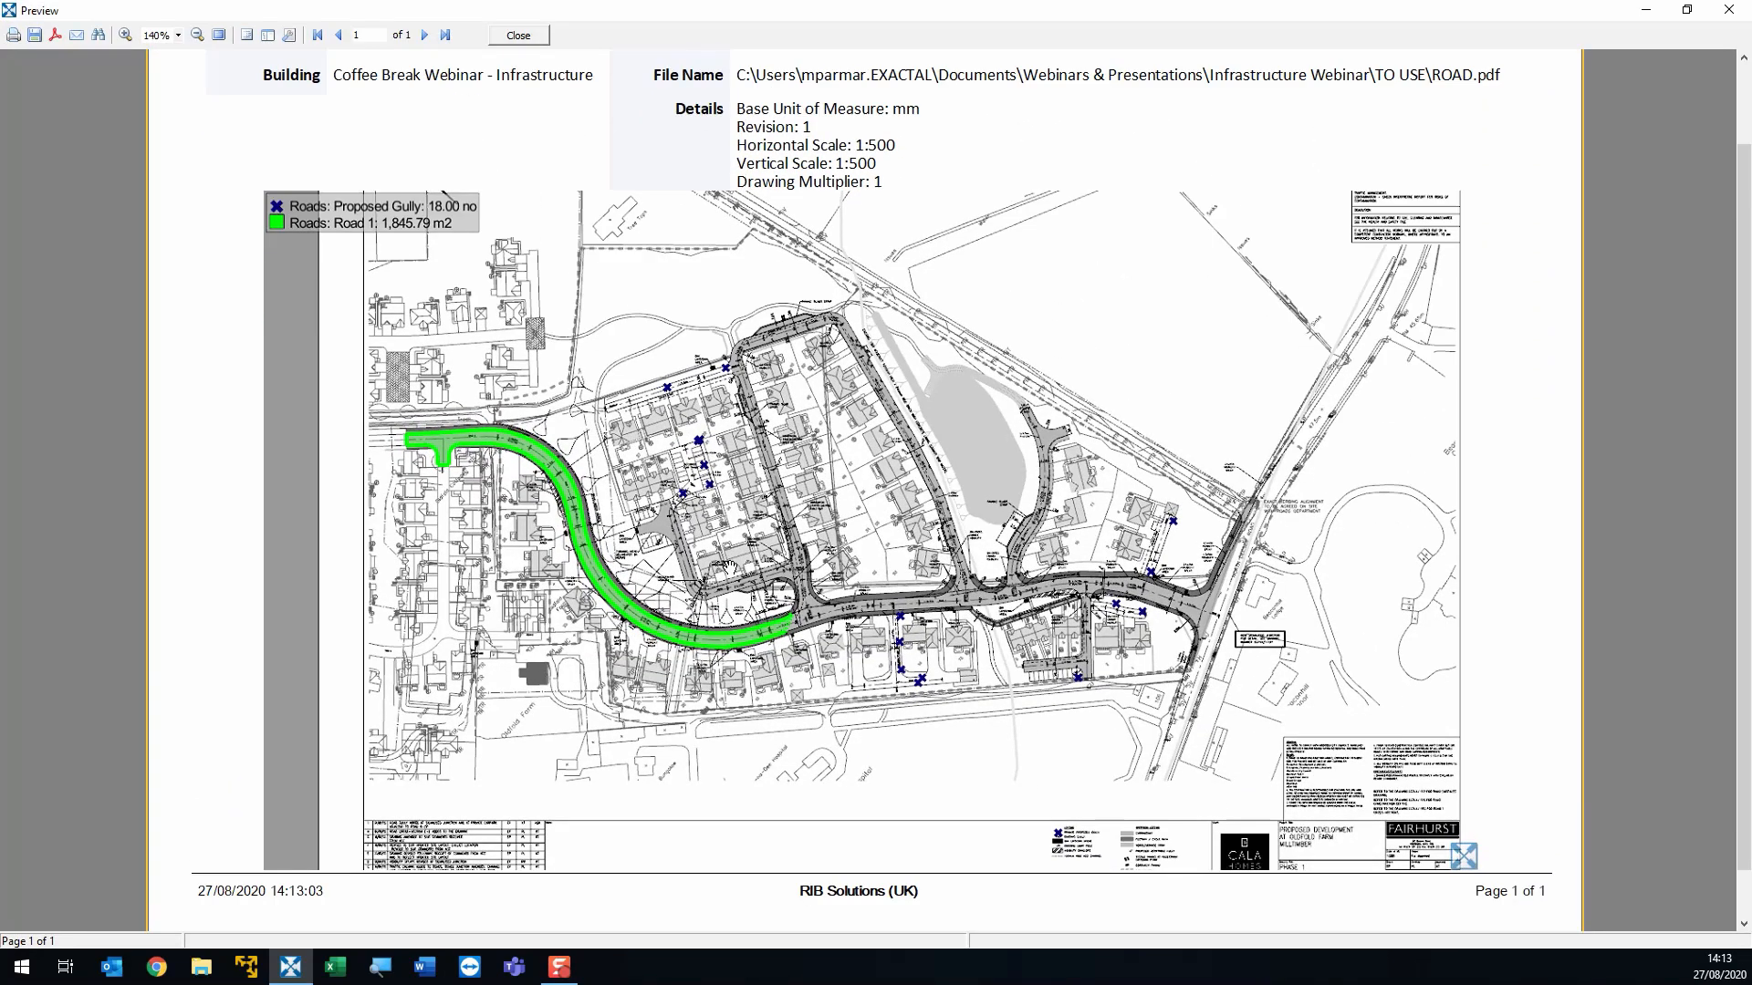
click(505, 36)
click(159, 114)
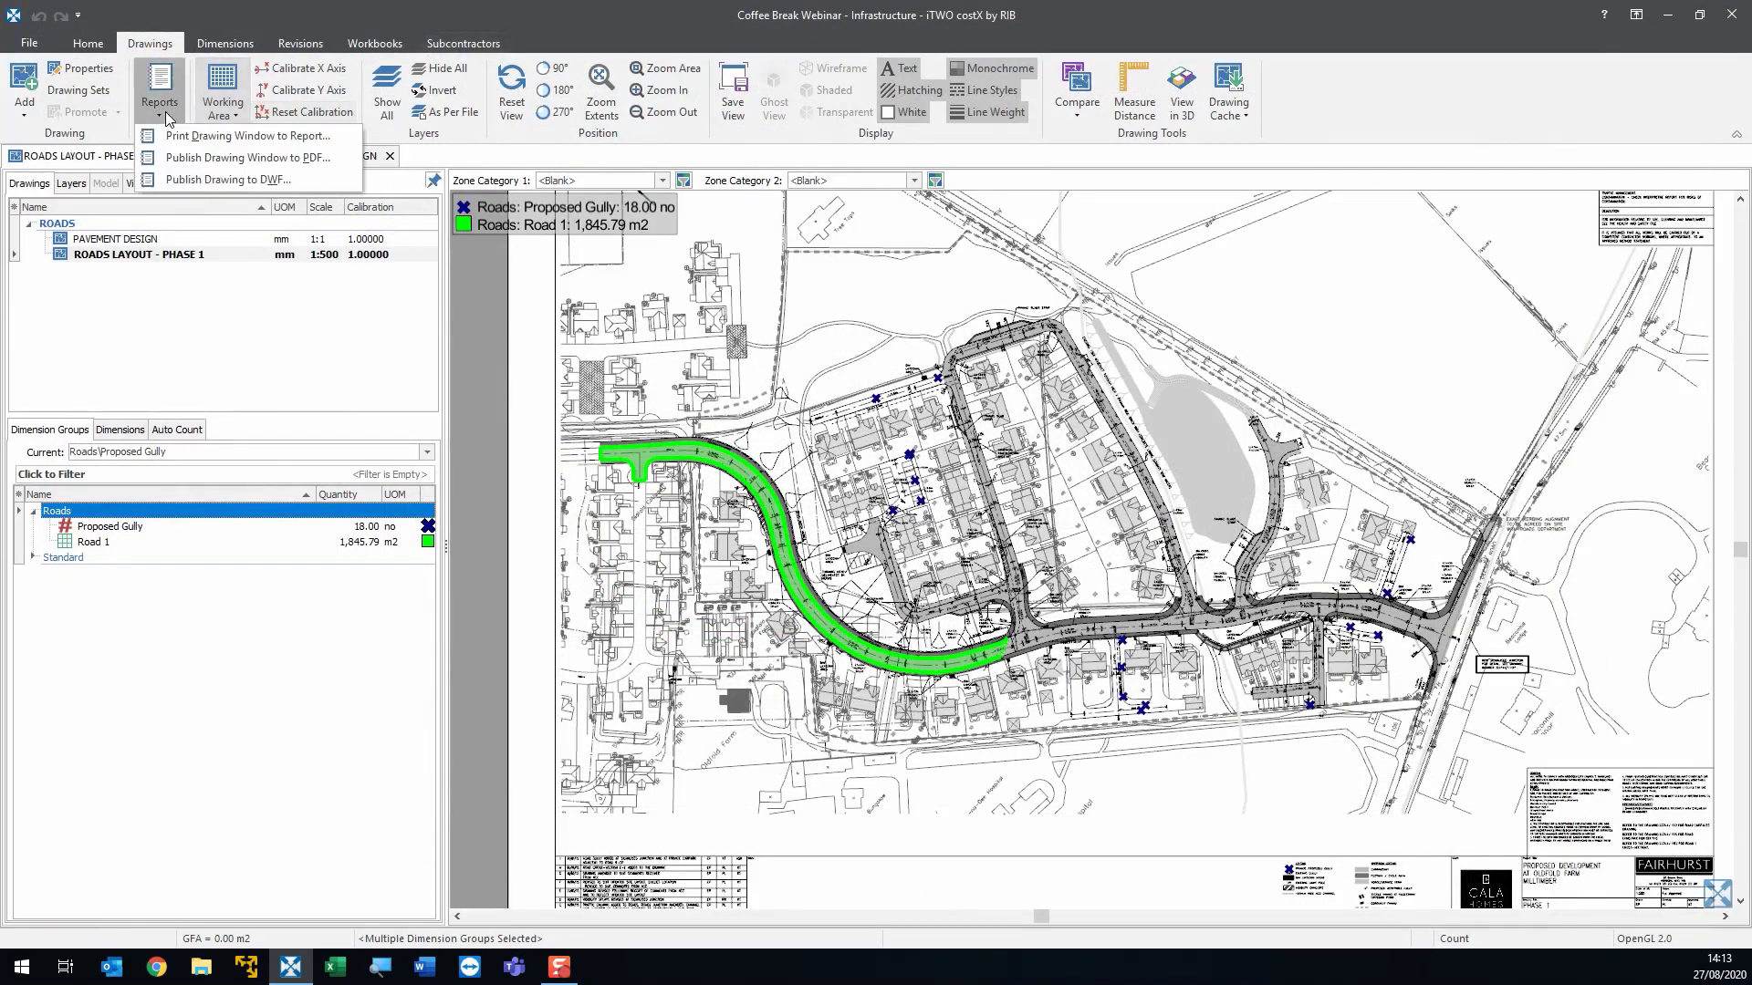
click(331, 157)
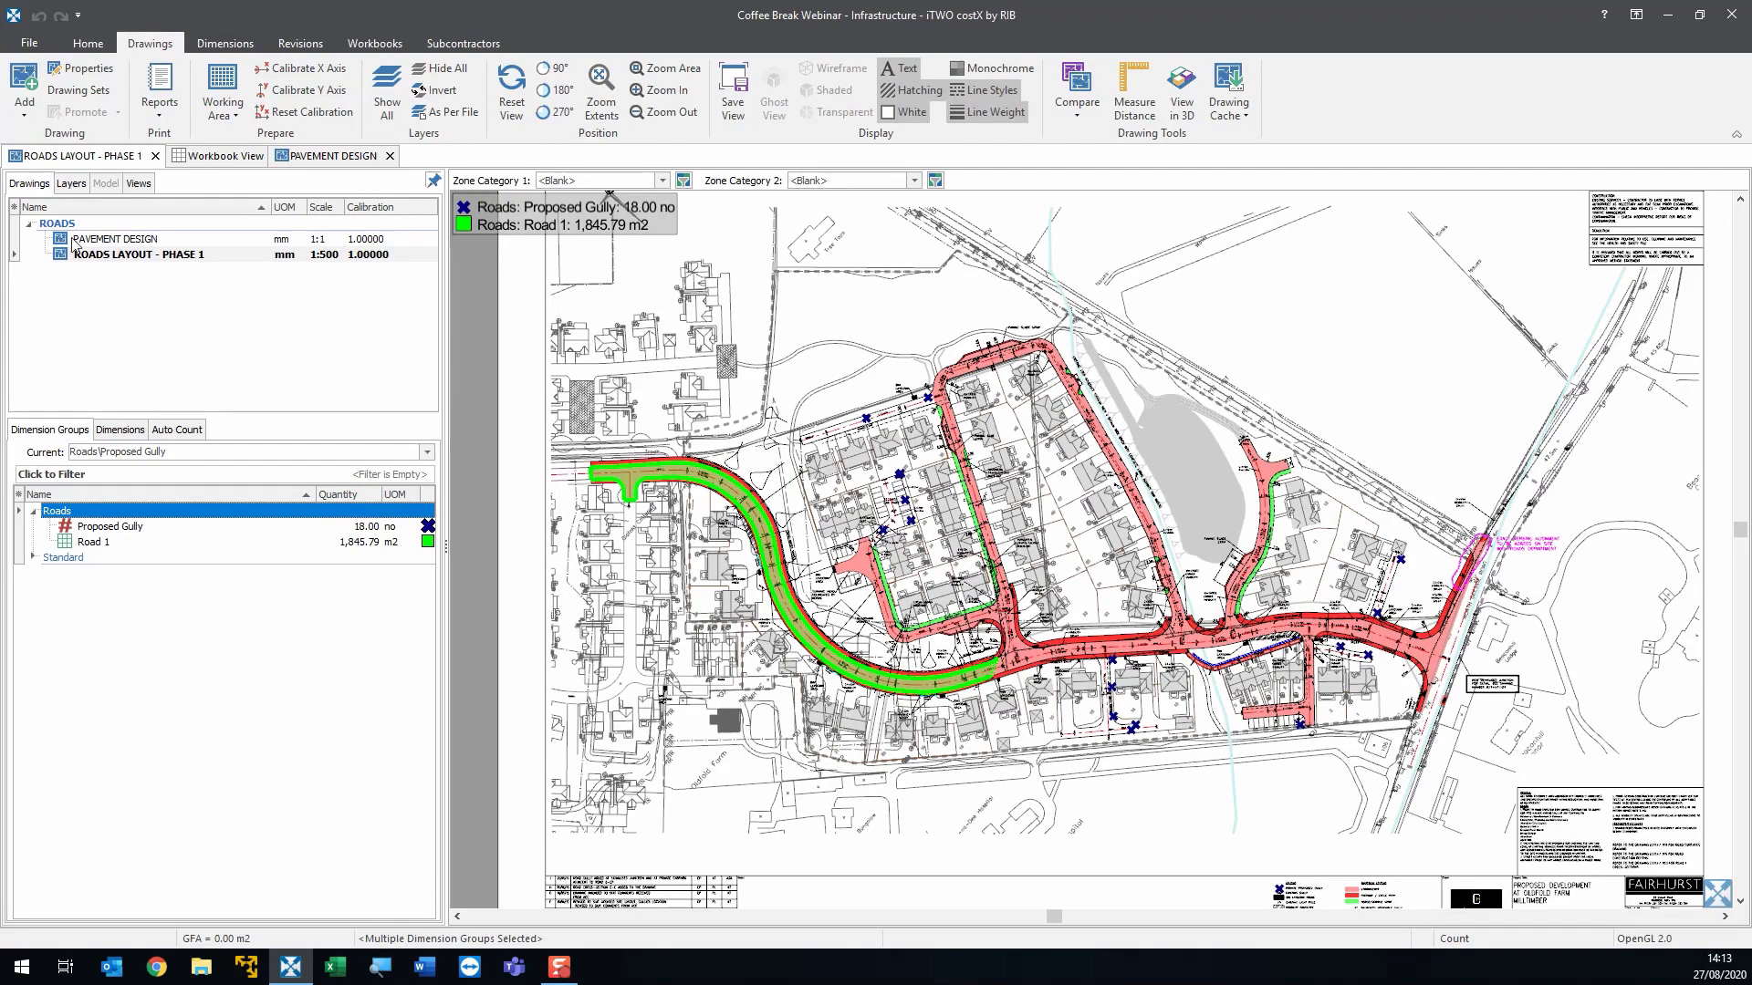
- Add the CROSSING PDF as a vector drawing in a new BRIDGE folder, in millimetres at 1:1 scale
click(25, 81)
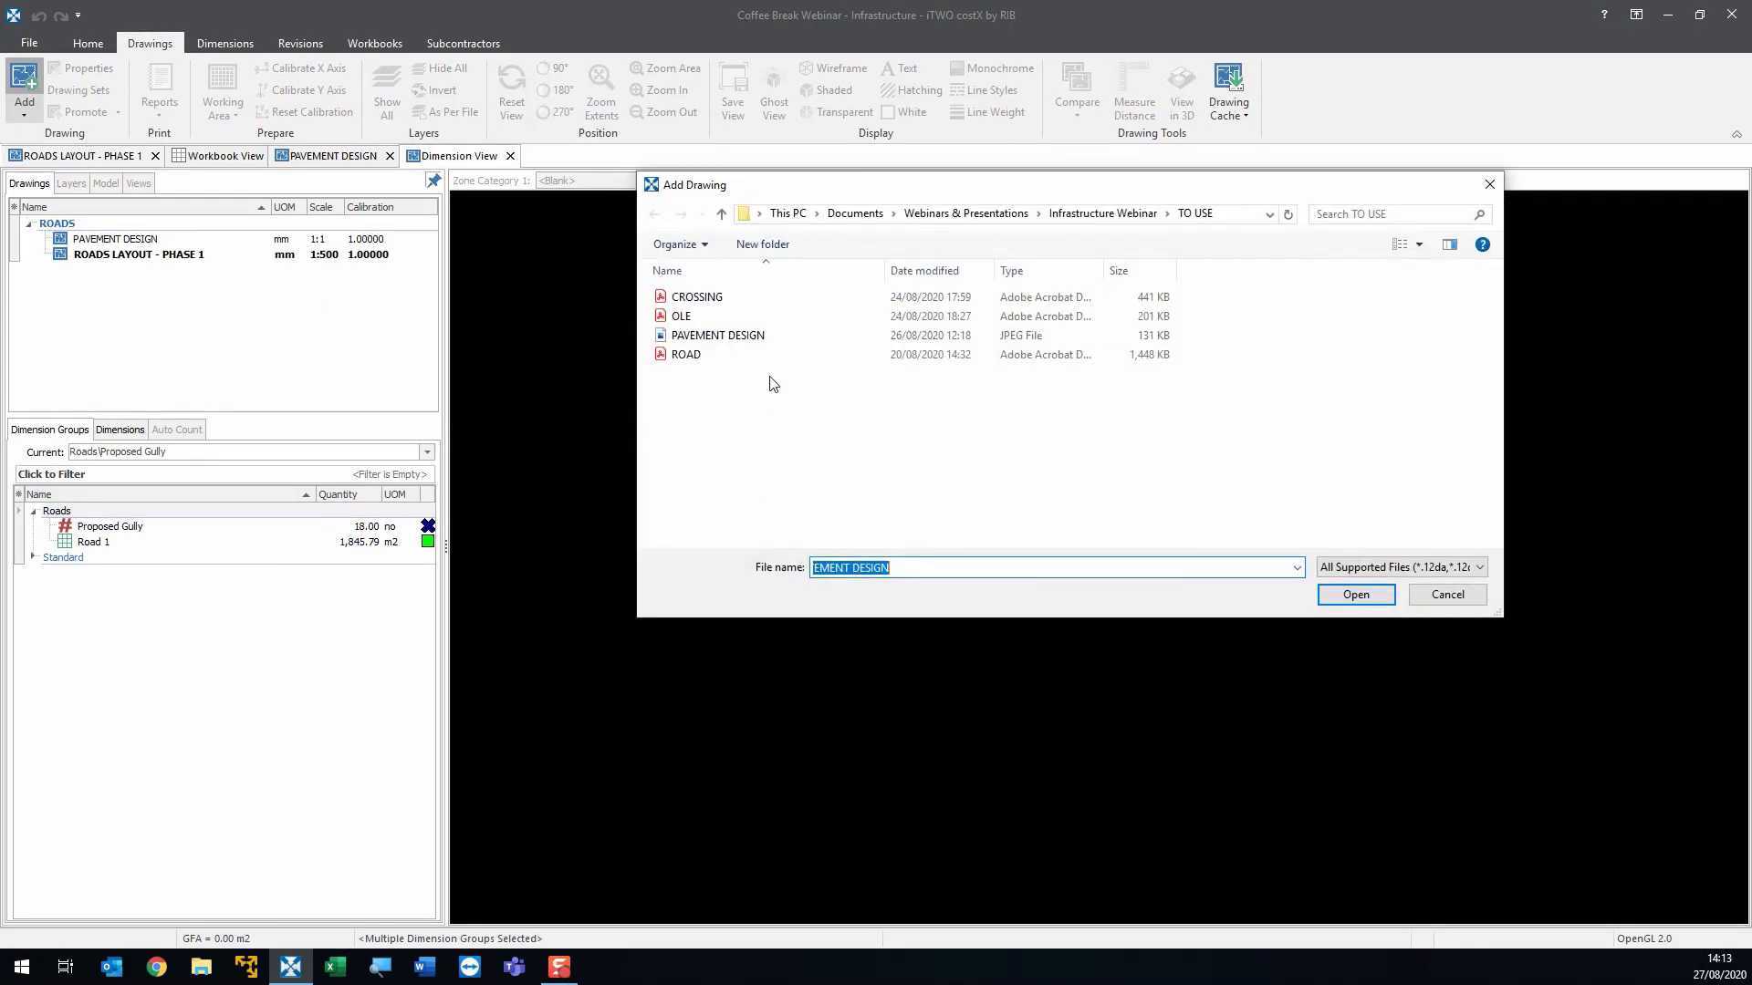
double_click(743, 299)
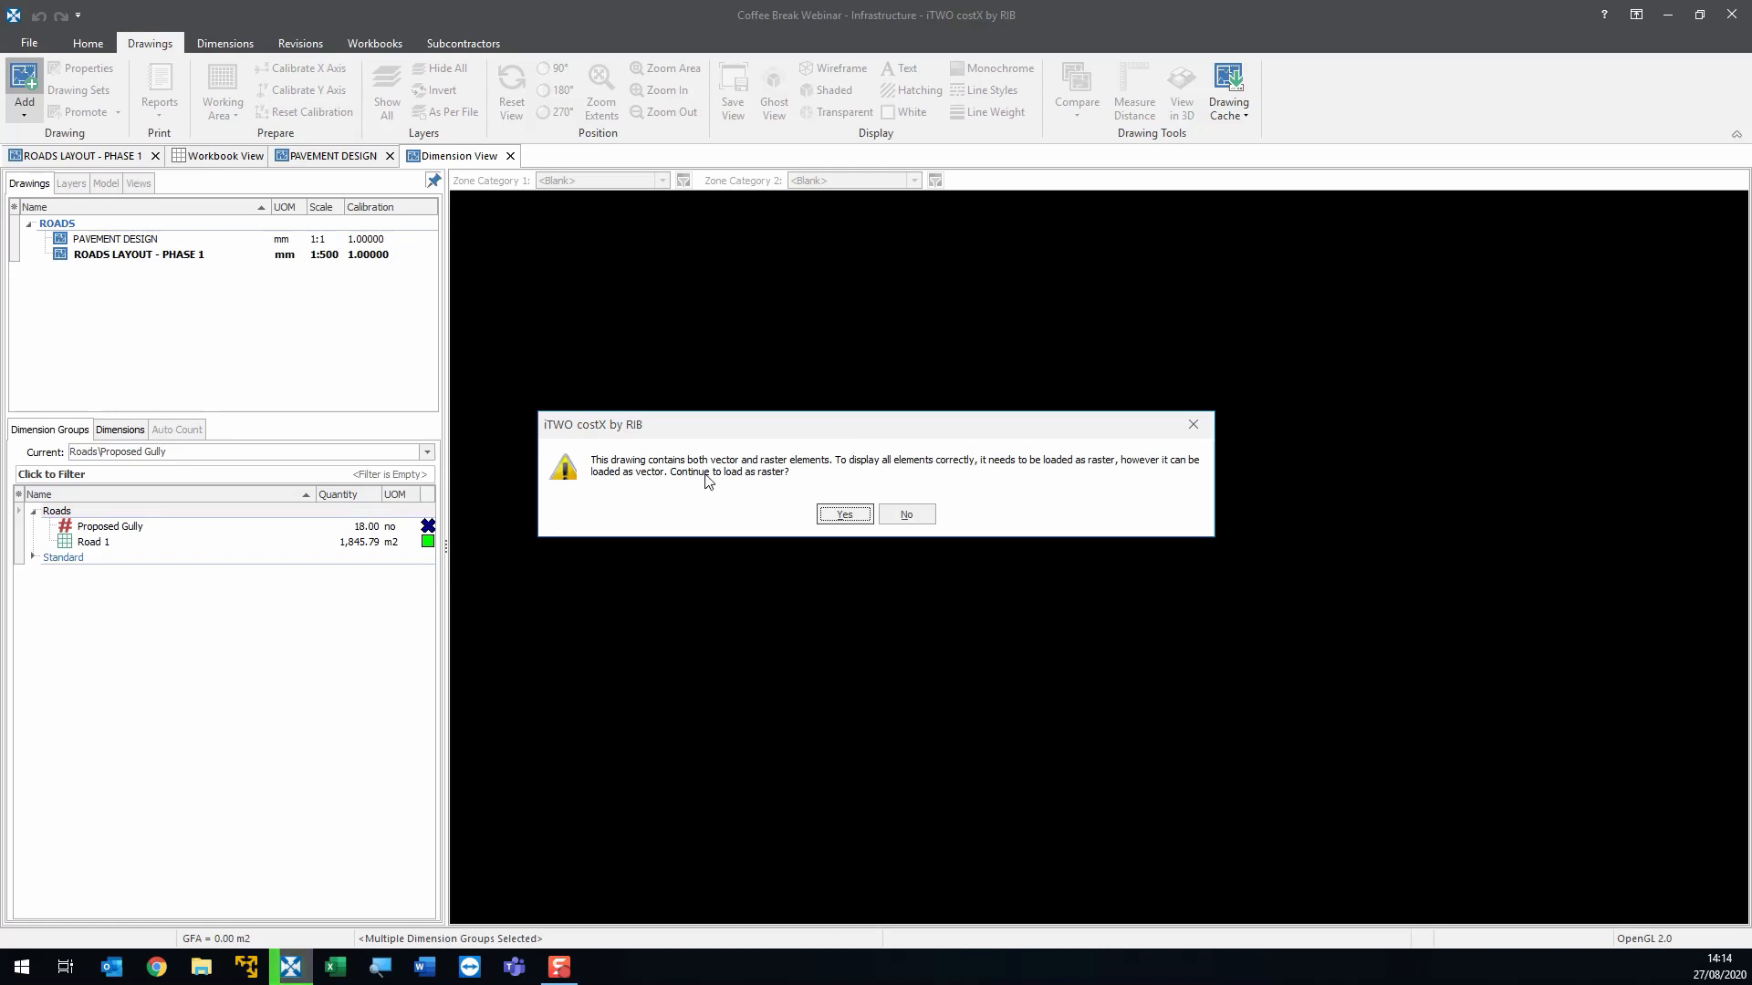
click(923, 516)
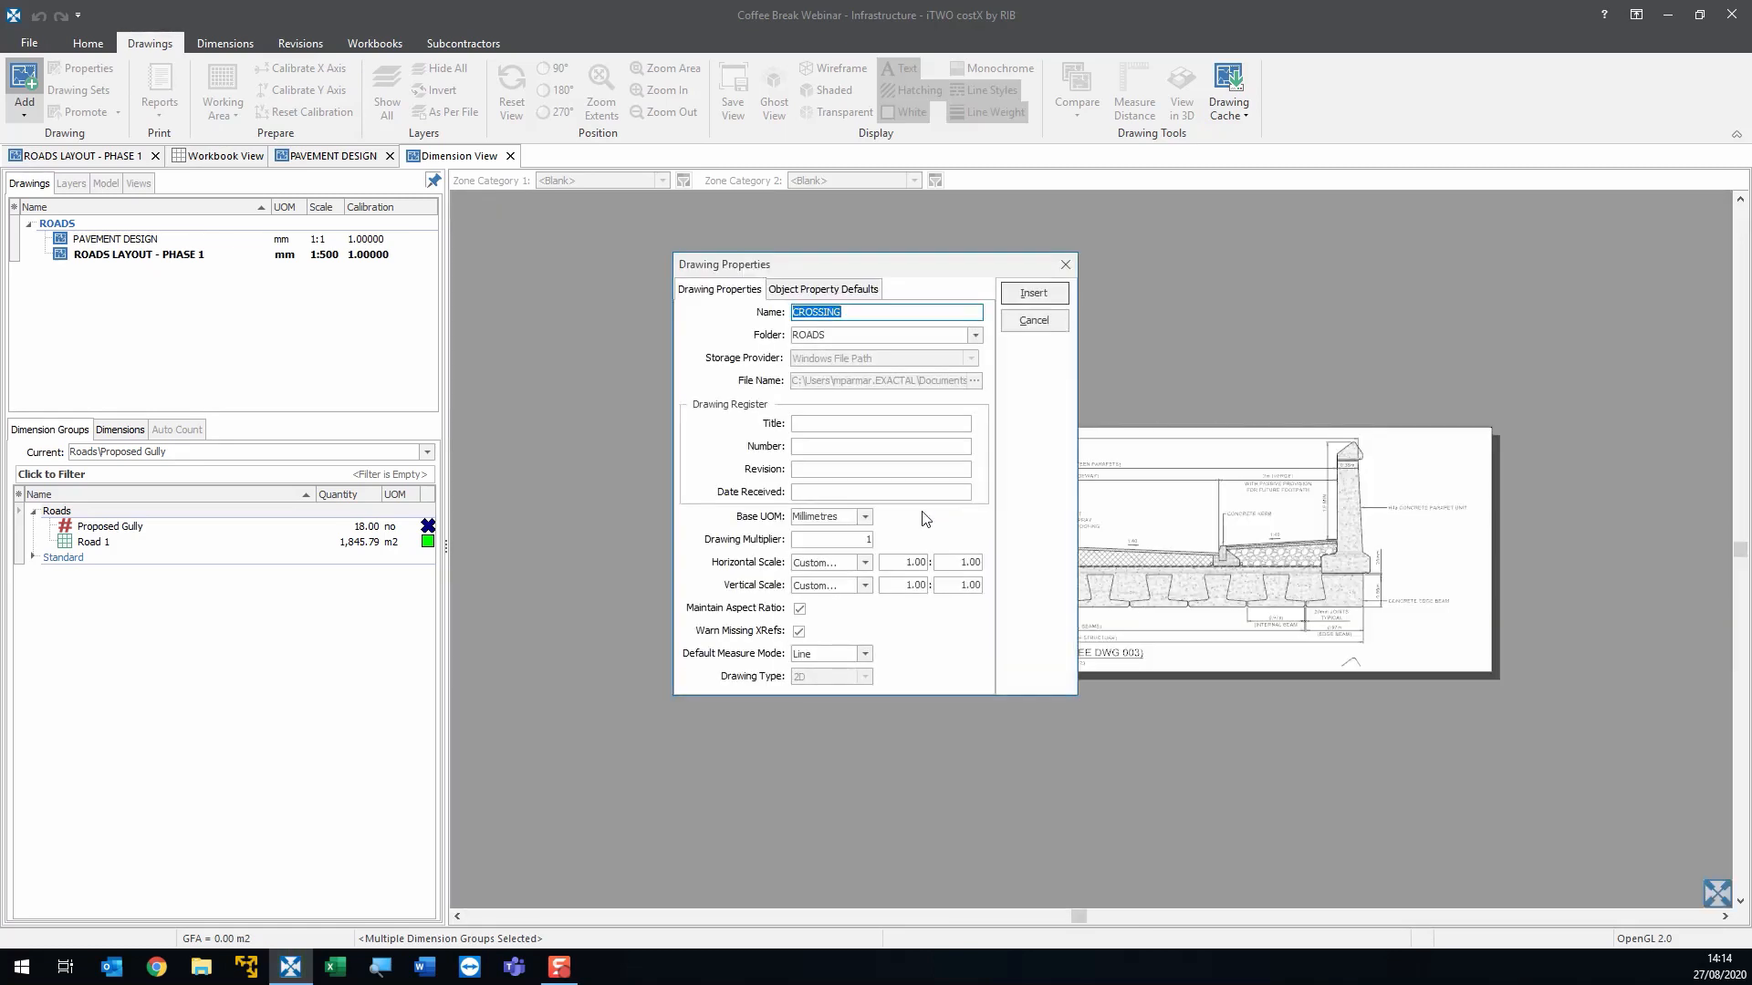
key(Tab)
text(b)
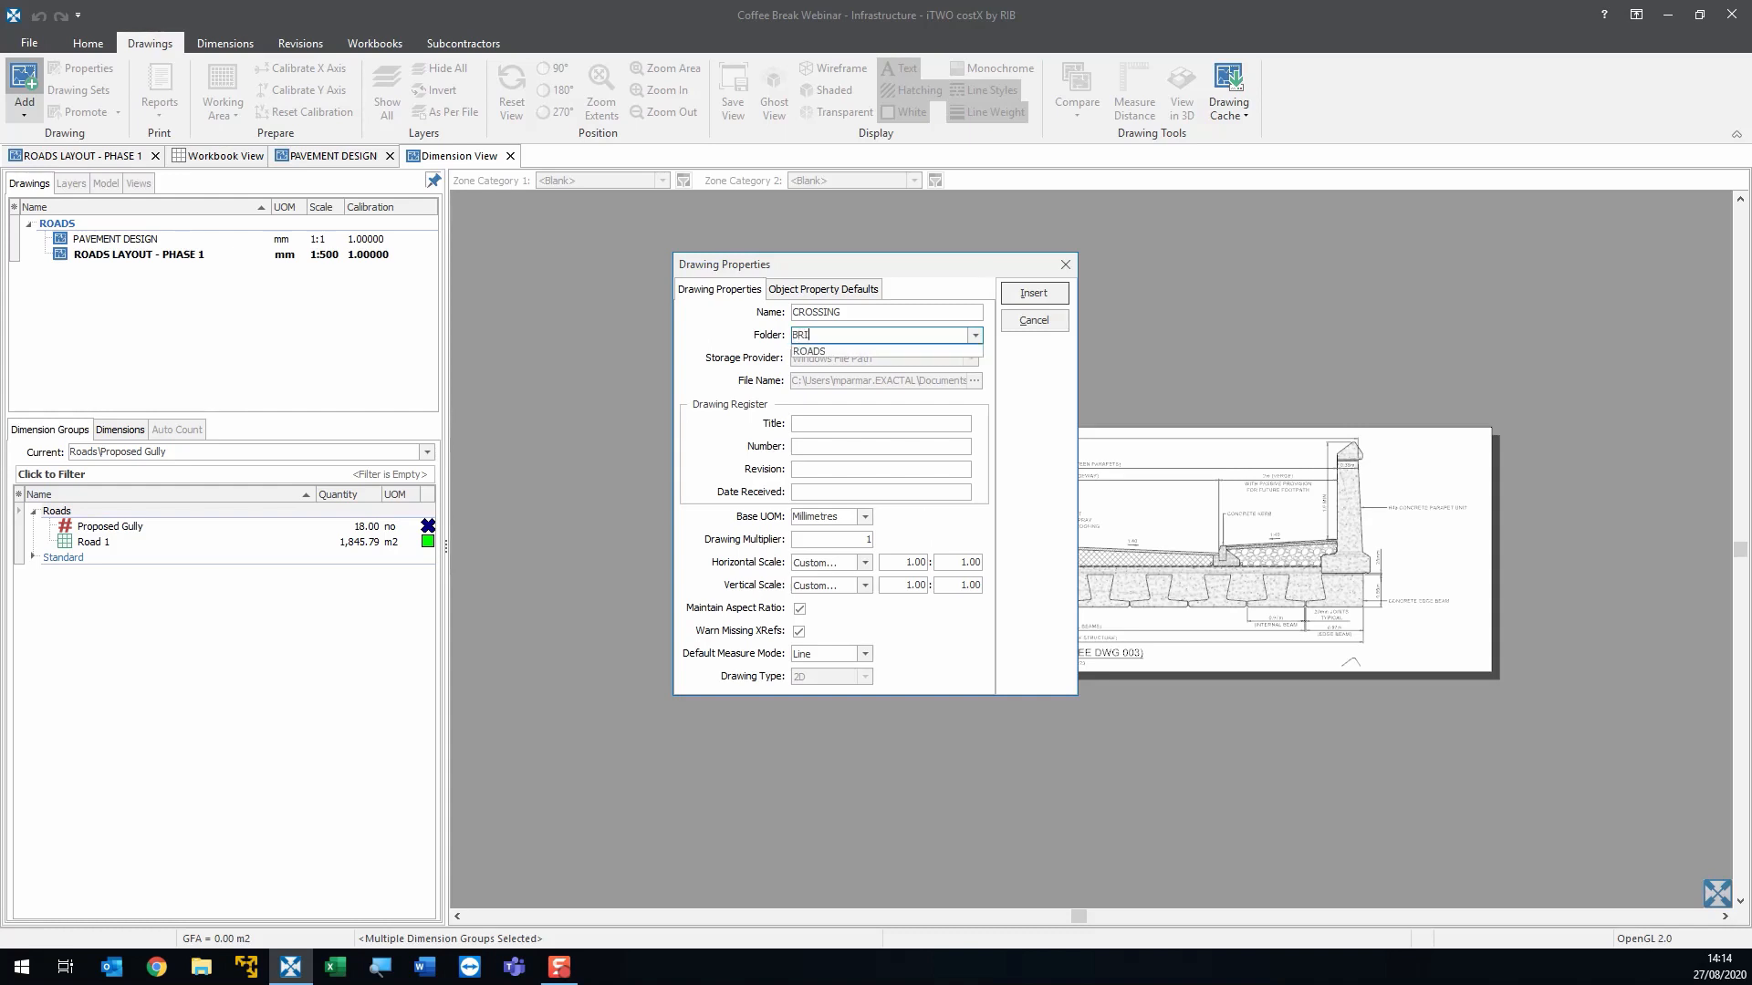
click(922, 513)
key(Return)
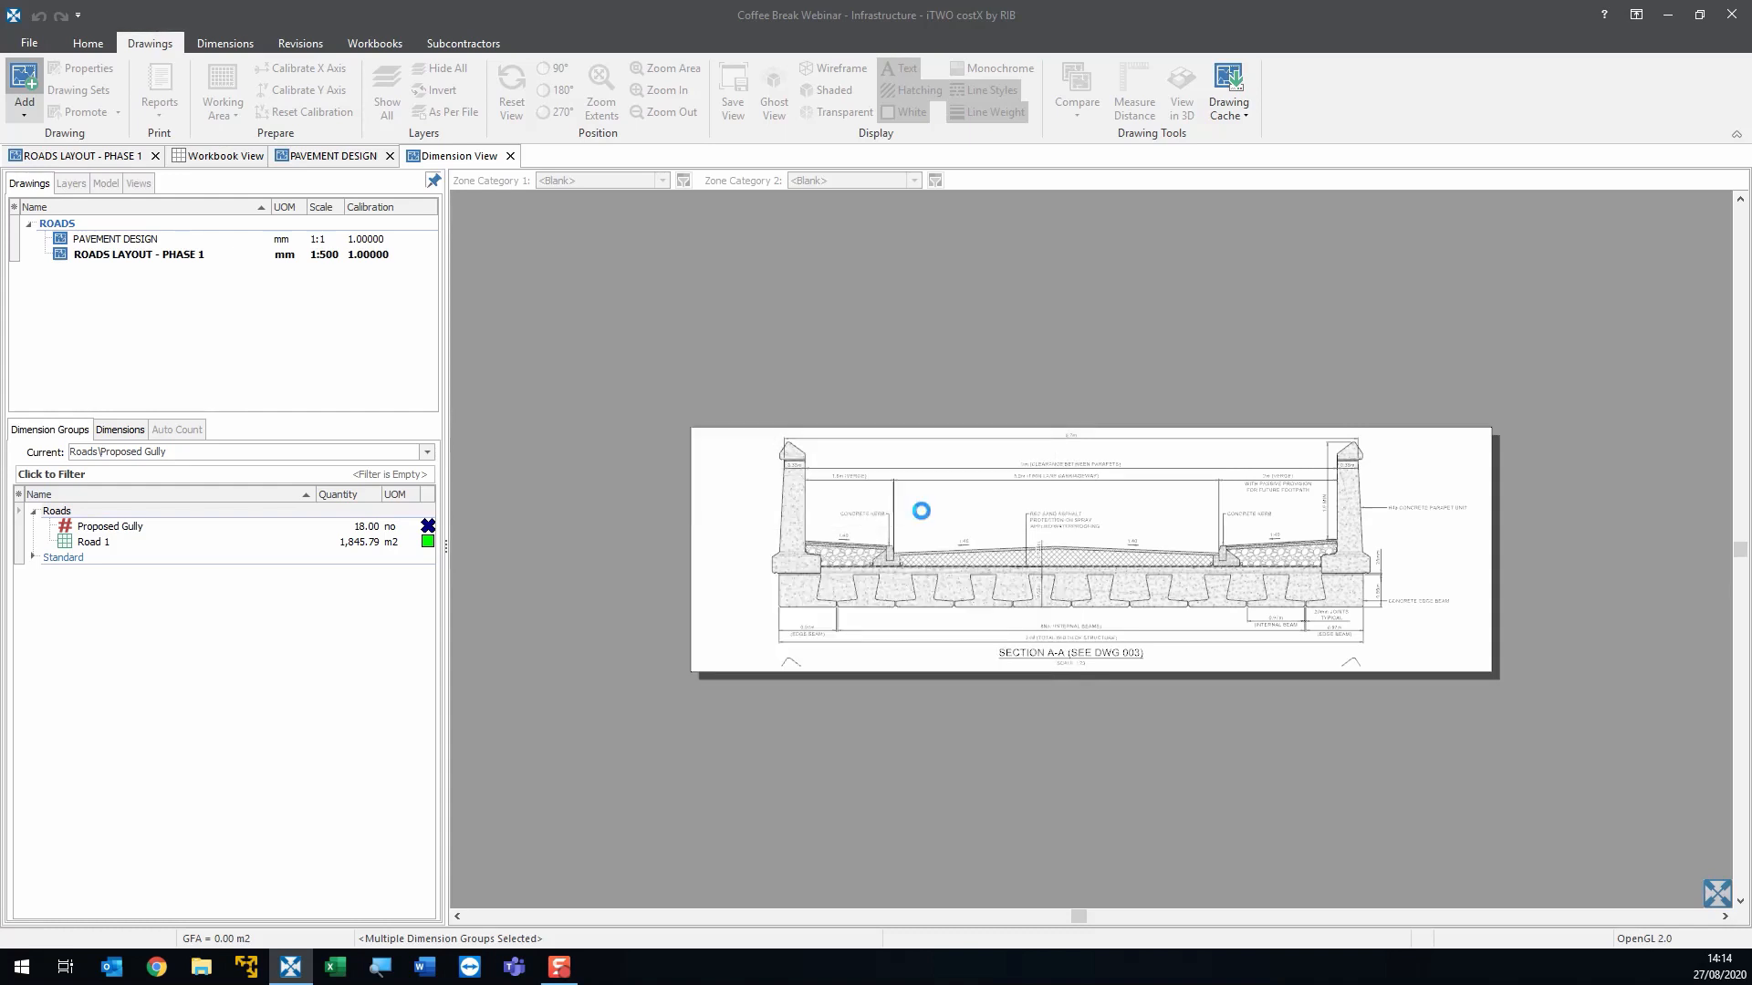
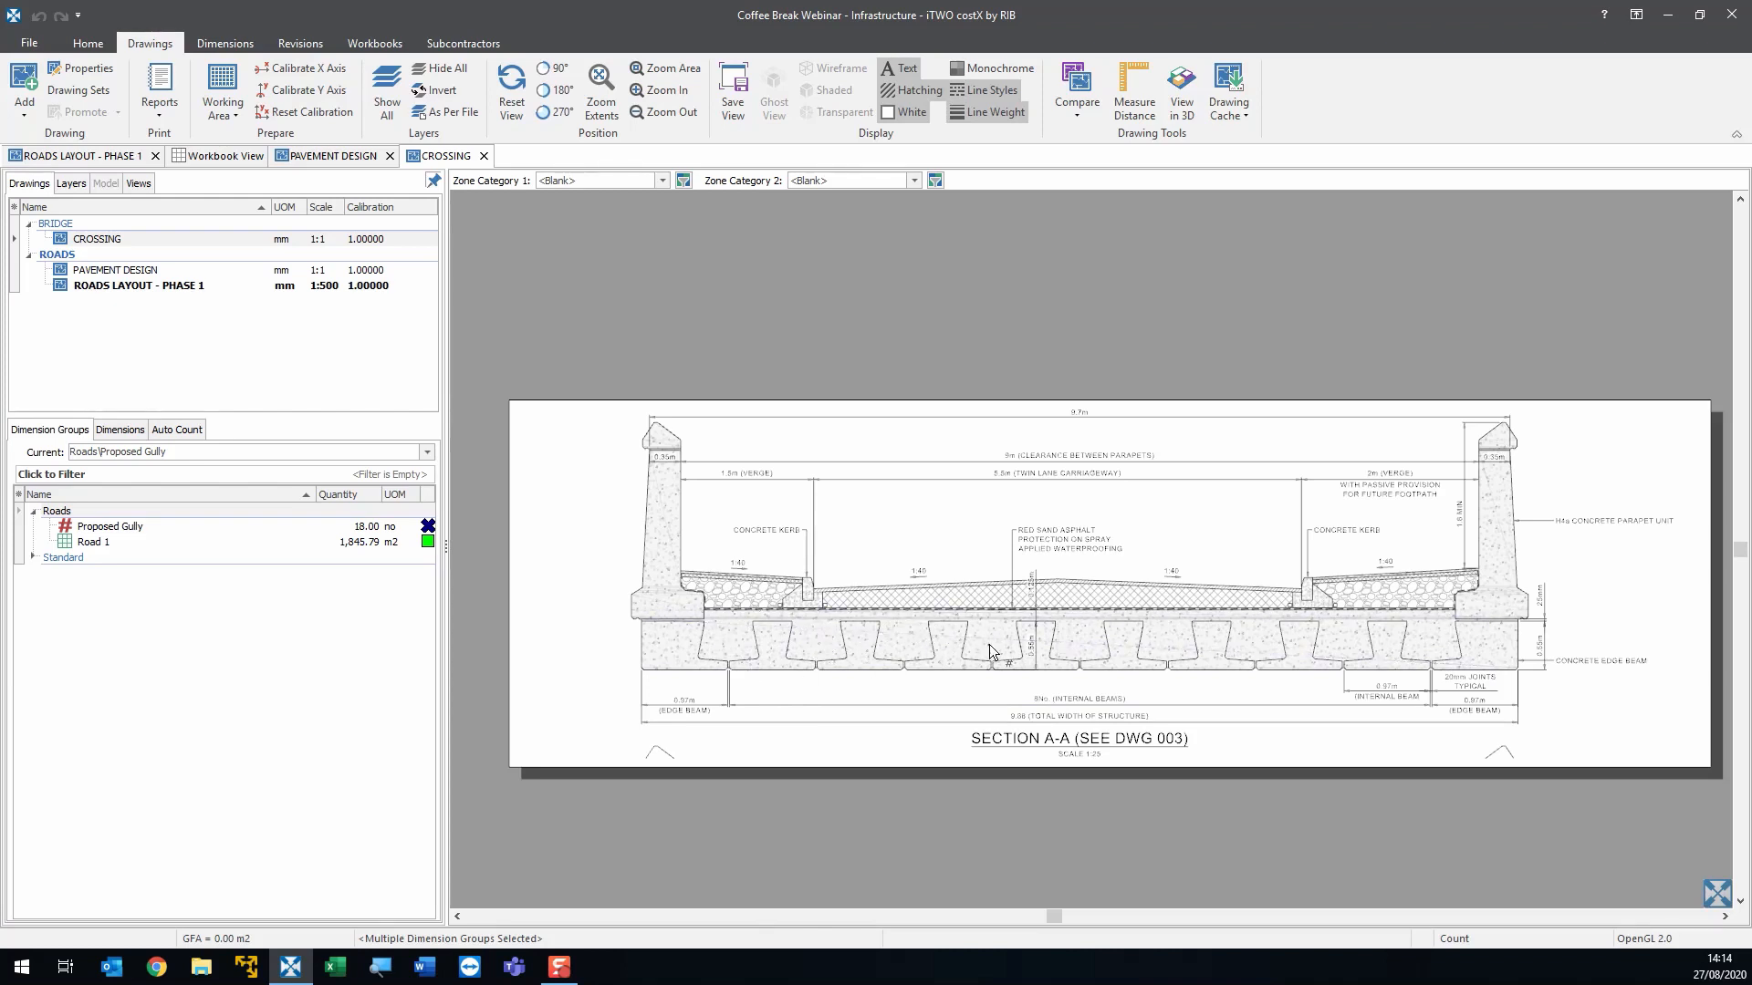
drag(1173, 644, 1157, 648)
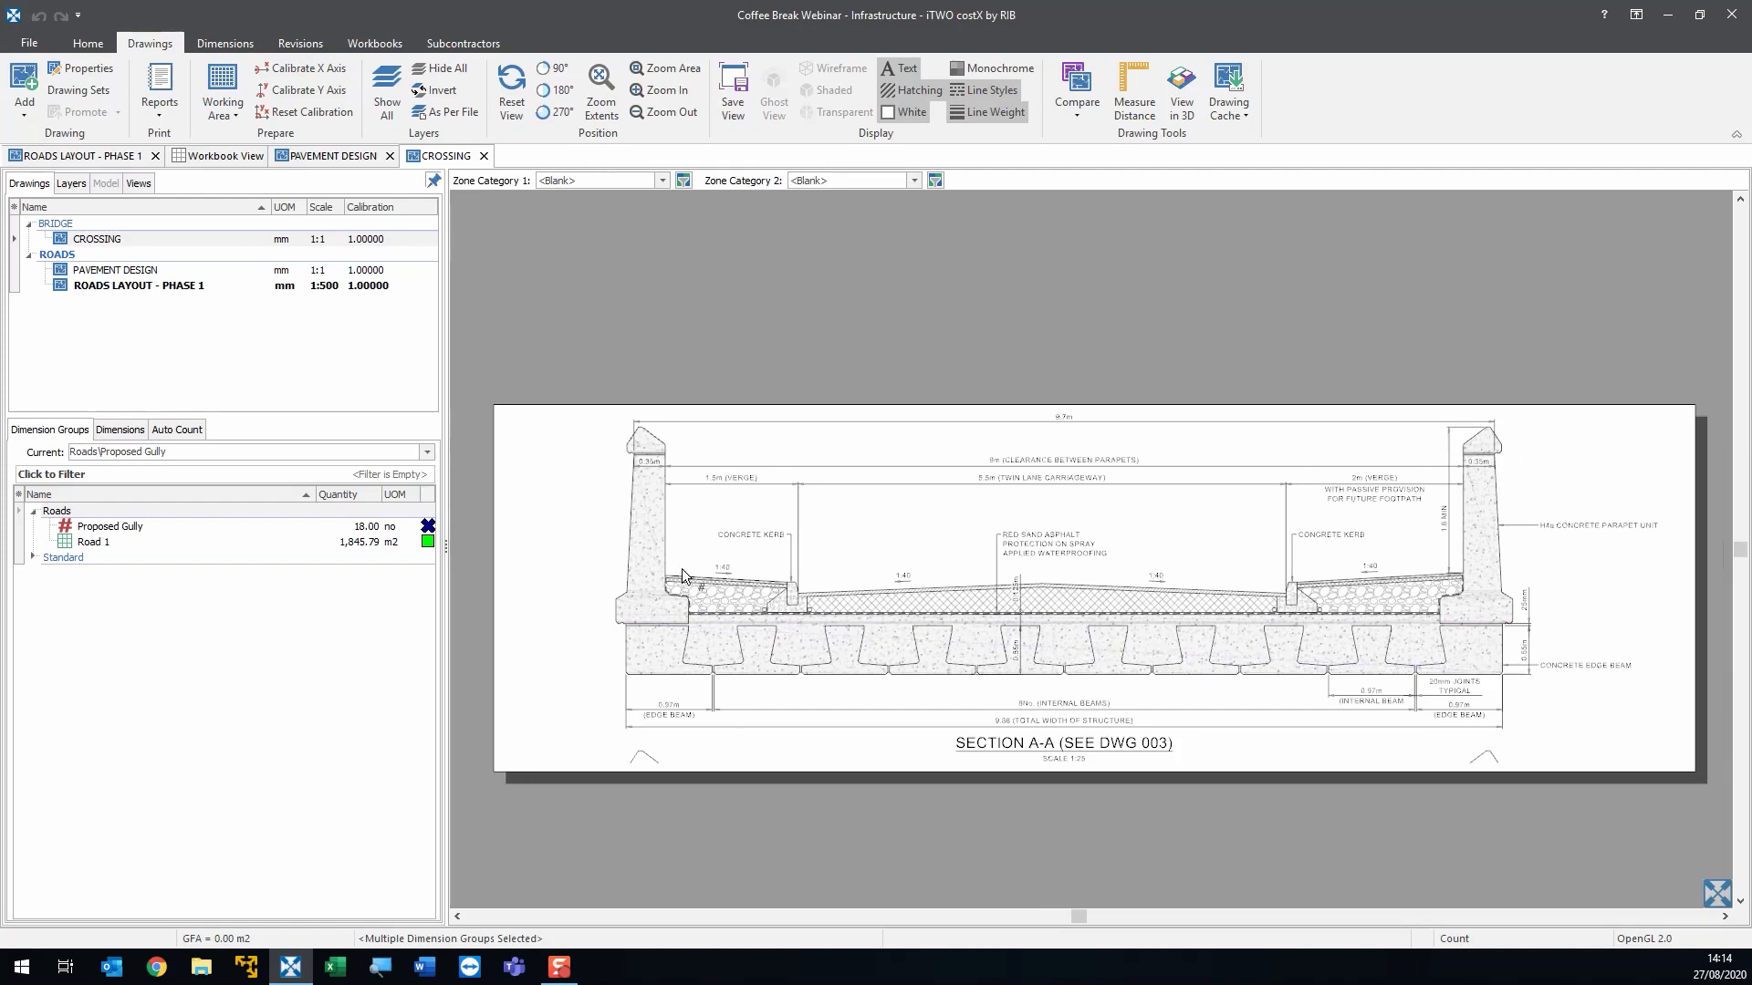
- Start a new area dimension group named Precast Concrete in a new Bridge folder
click(222, 43)
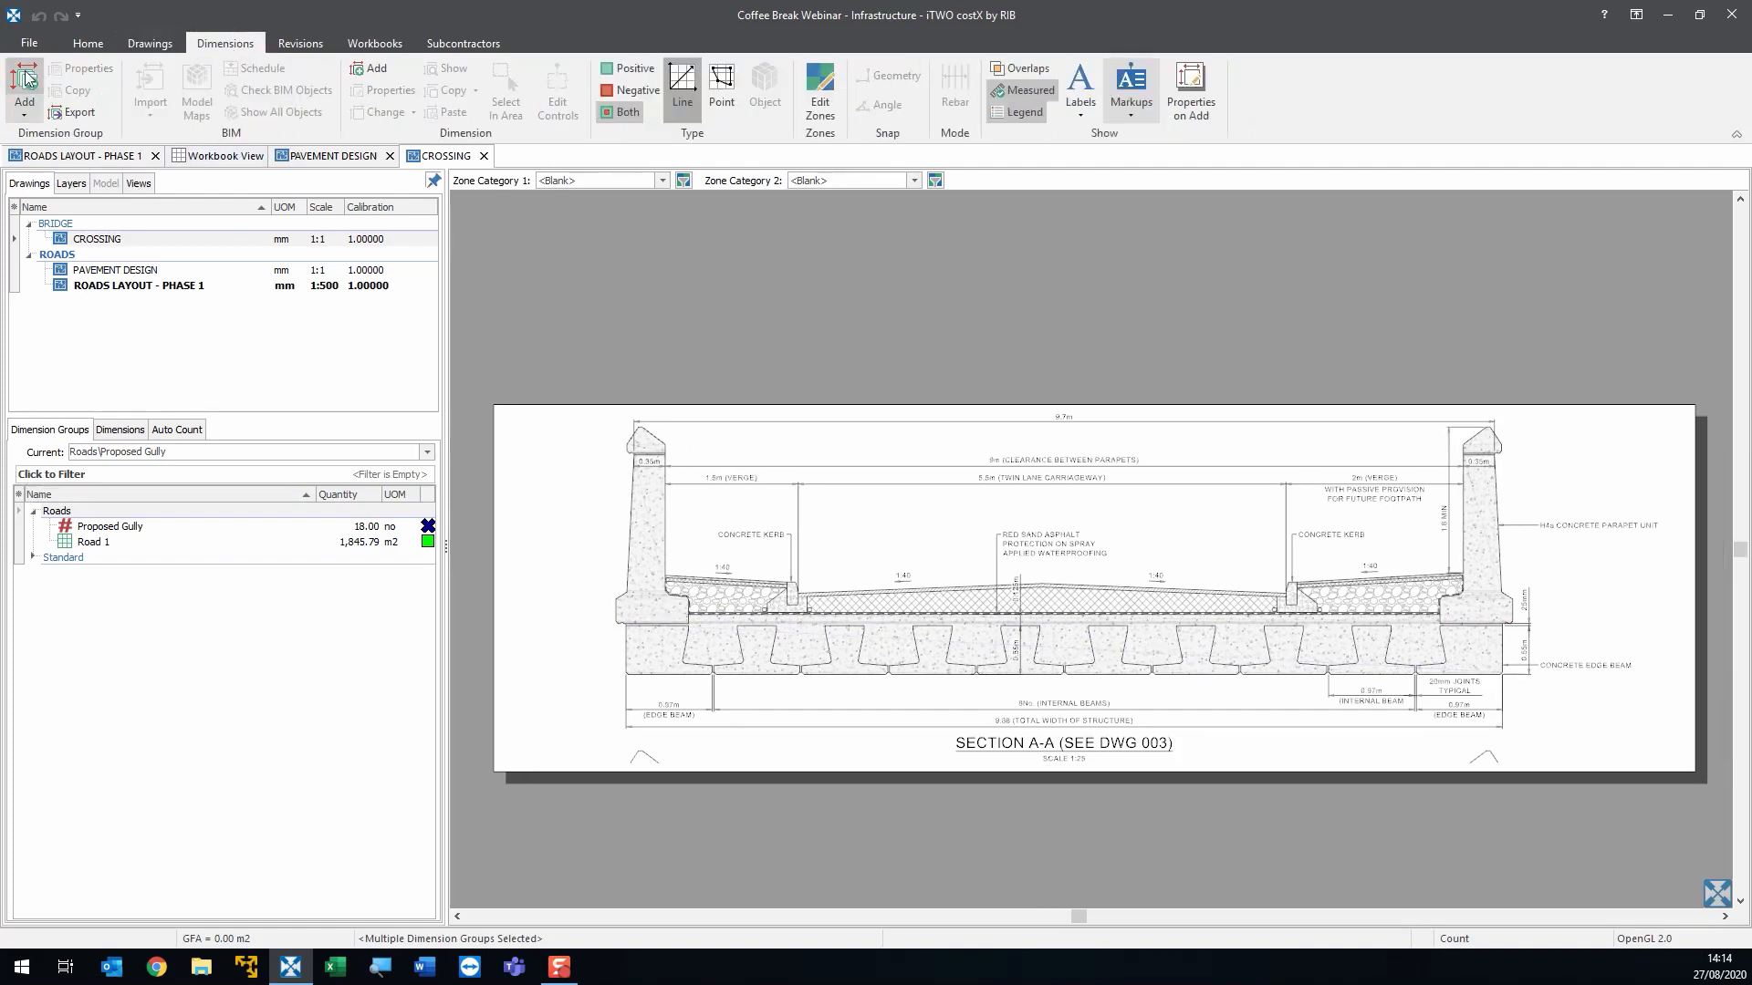
click(27, 82)
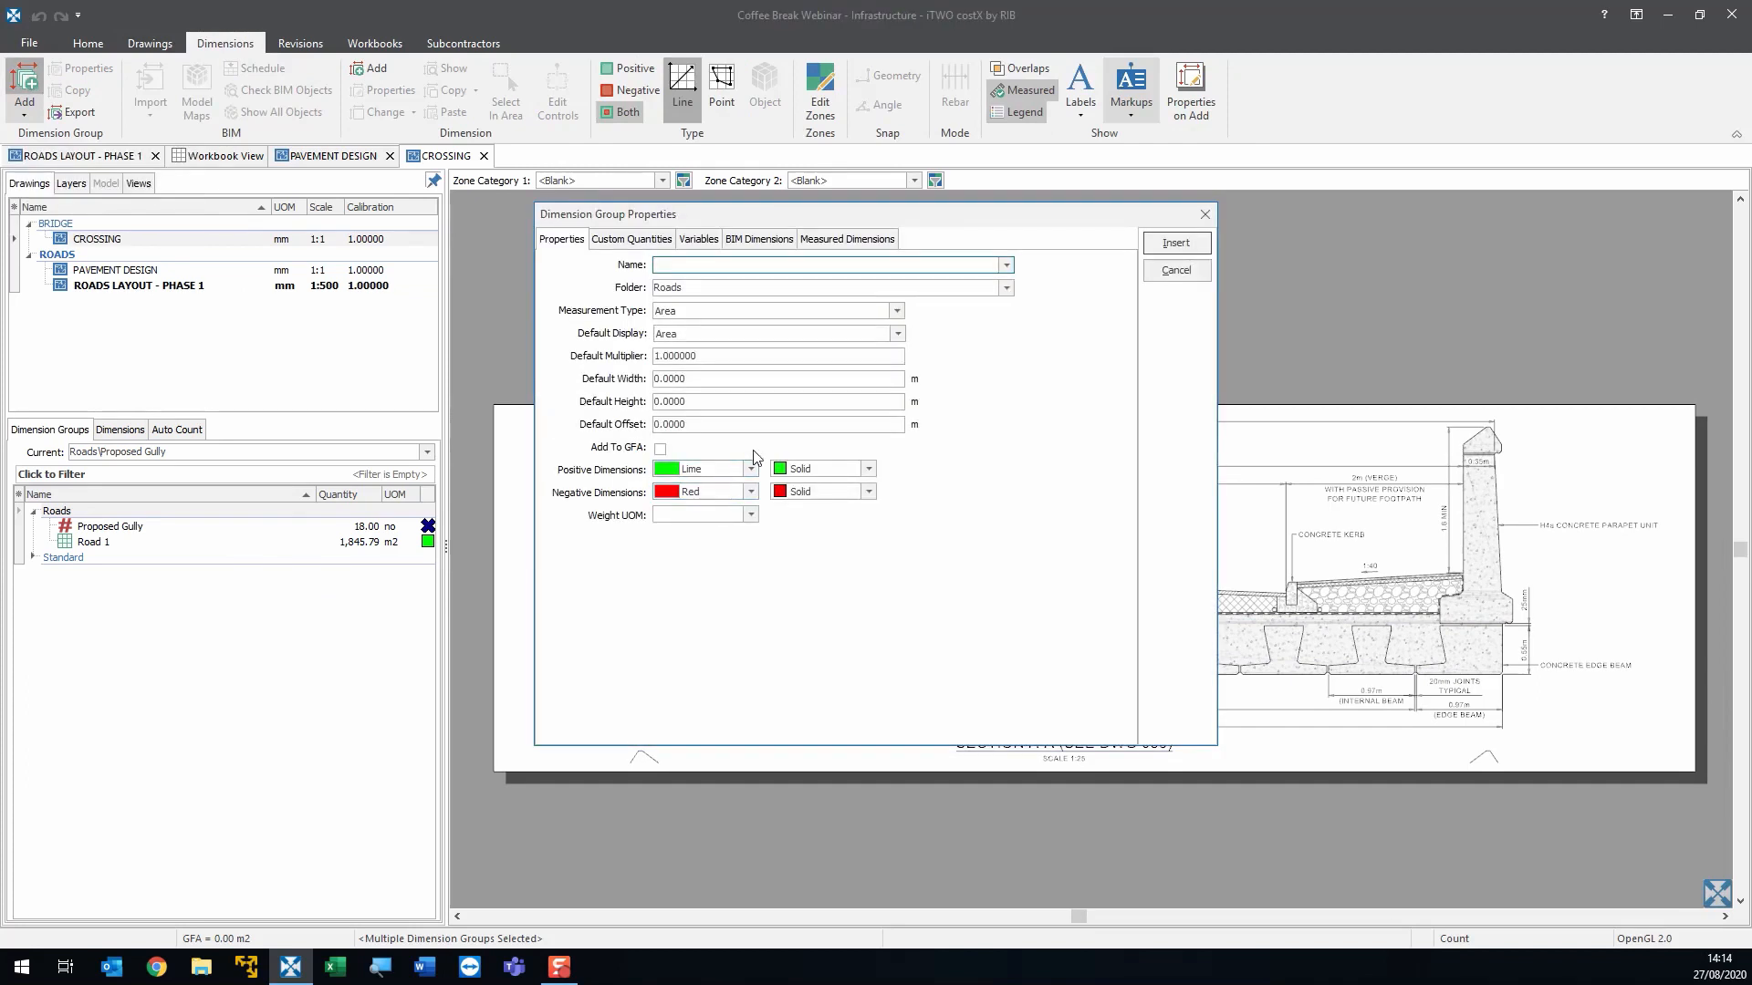
text(Pre-)
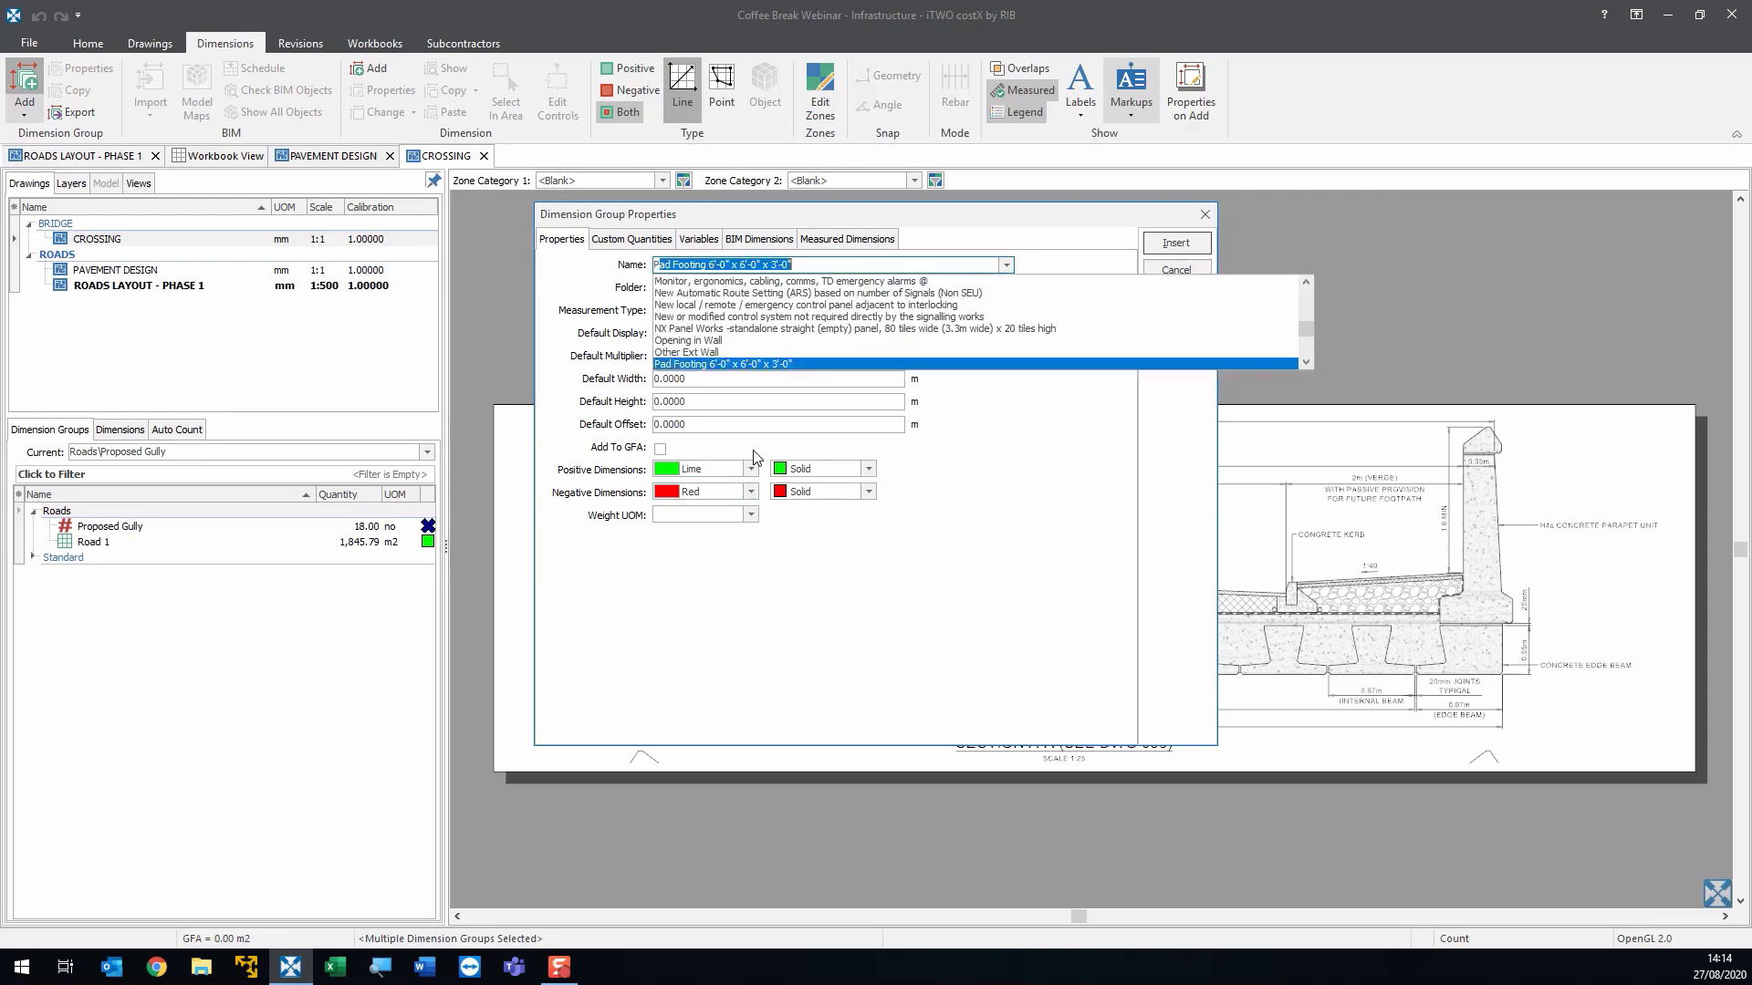
key(BackSpace)
text(cast)
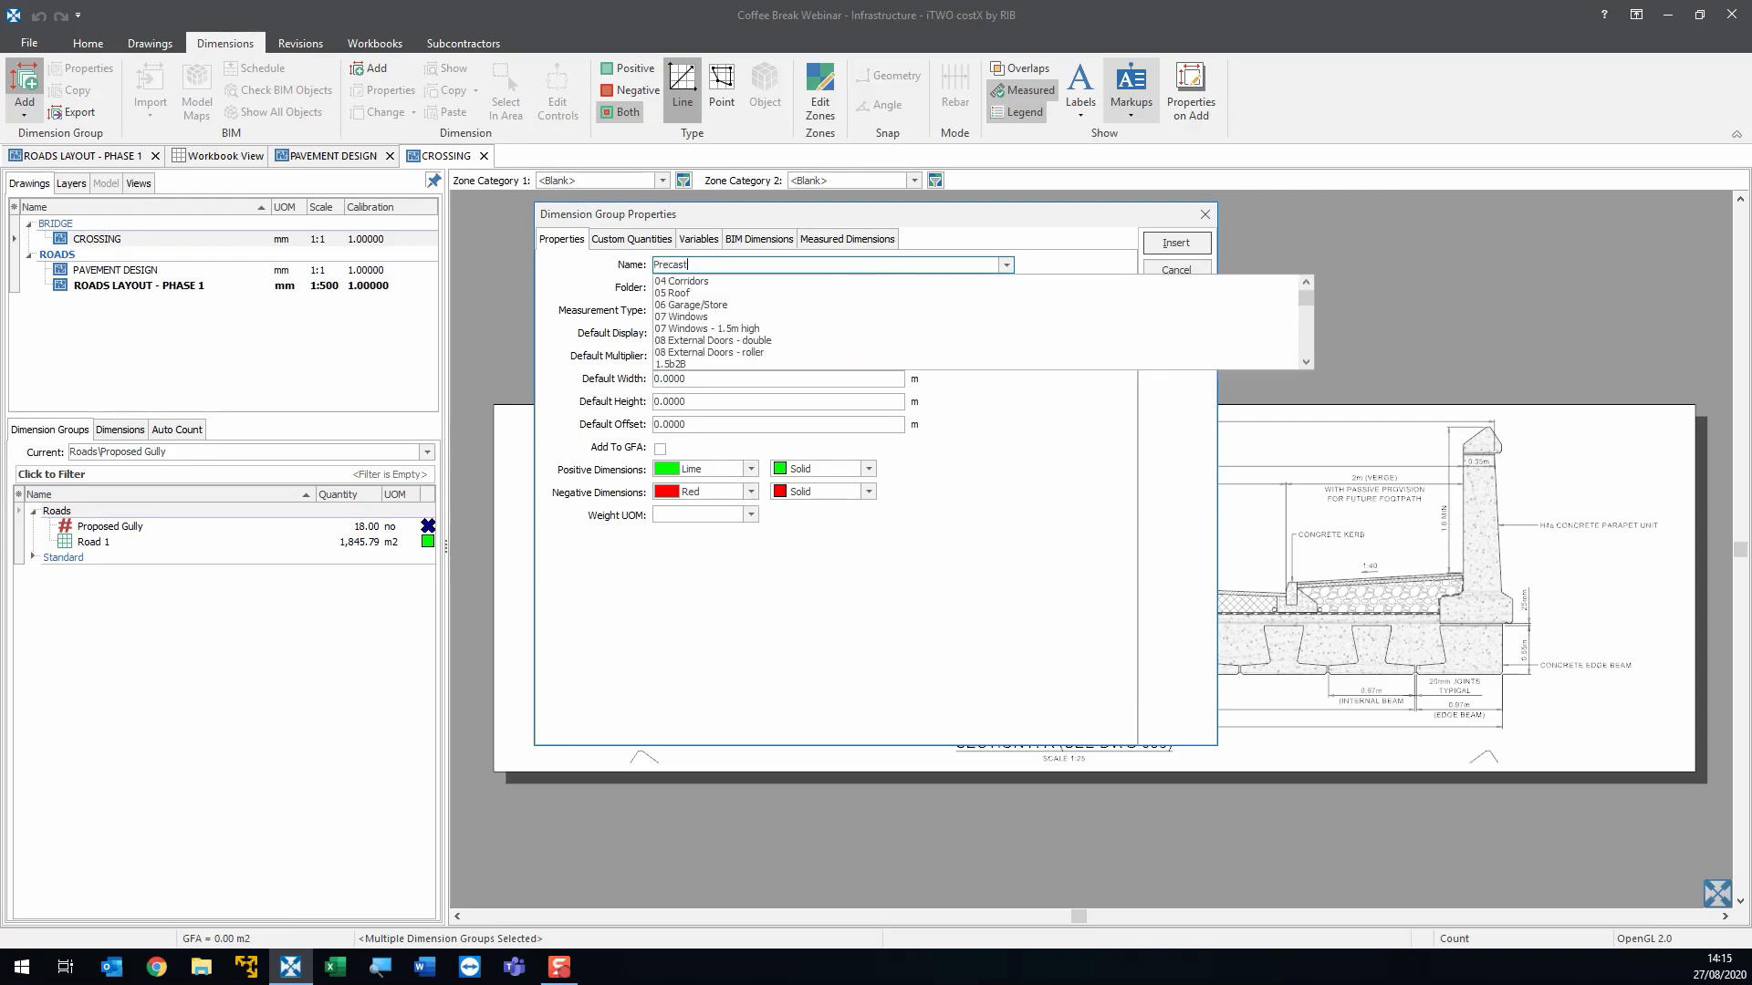
text( Concrete)
key(Tab)
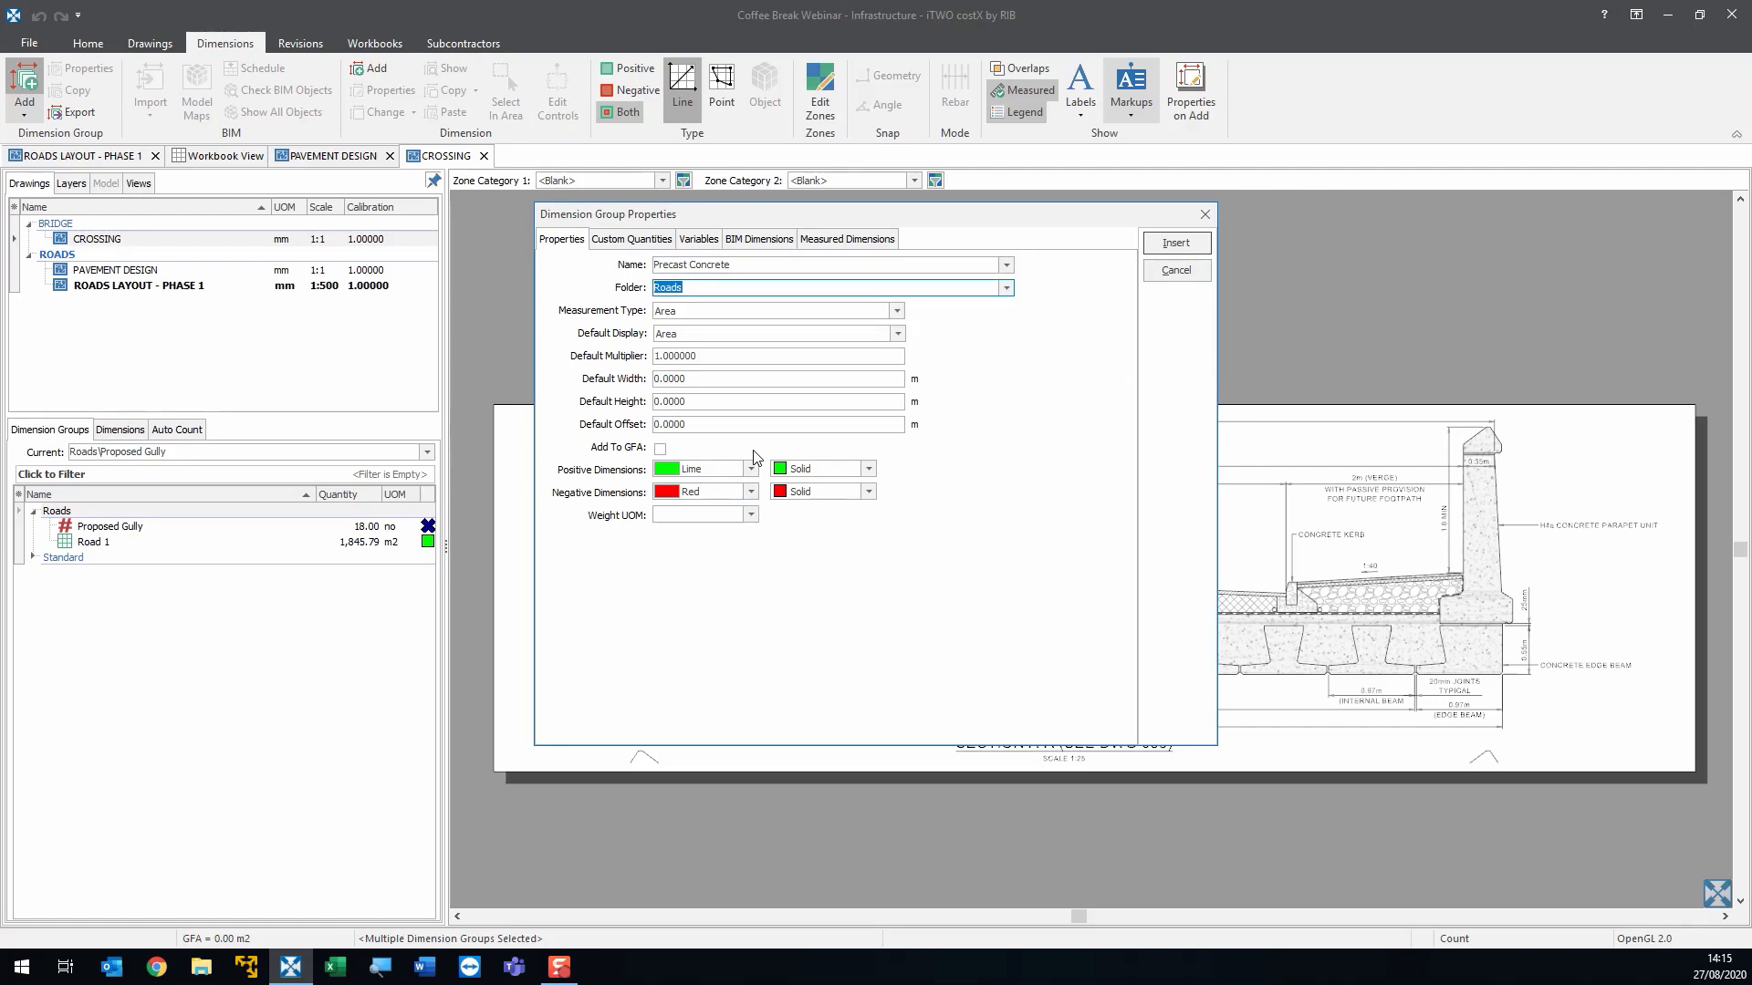
text(Bridge)
key(Tab)
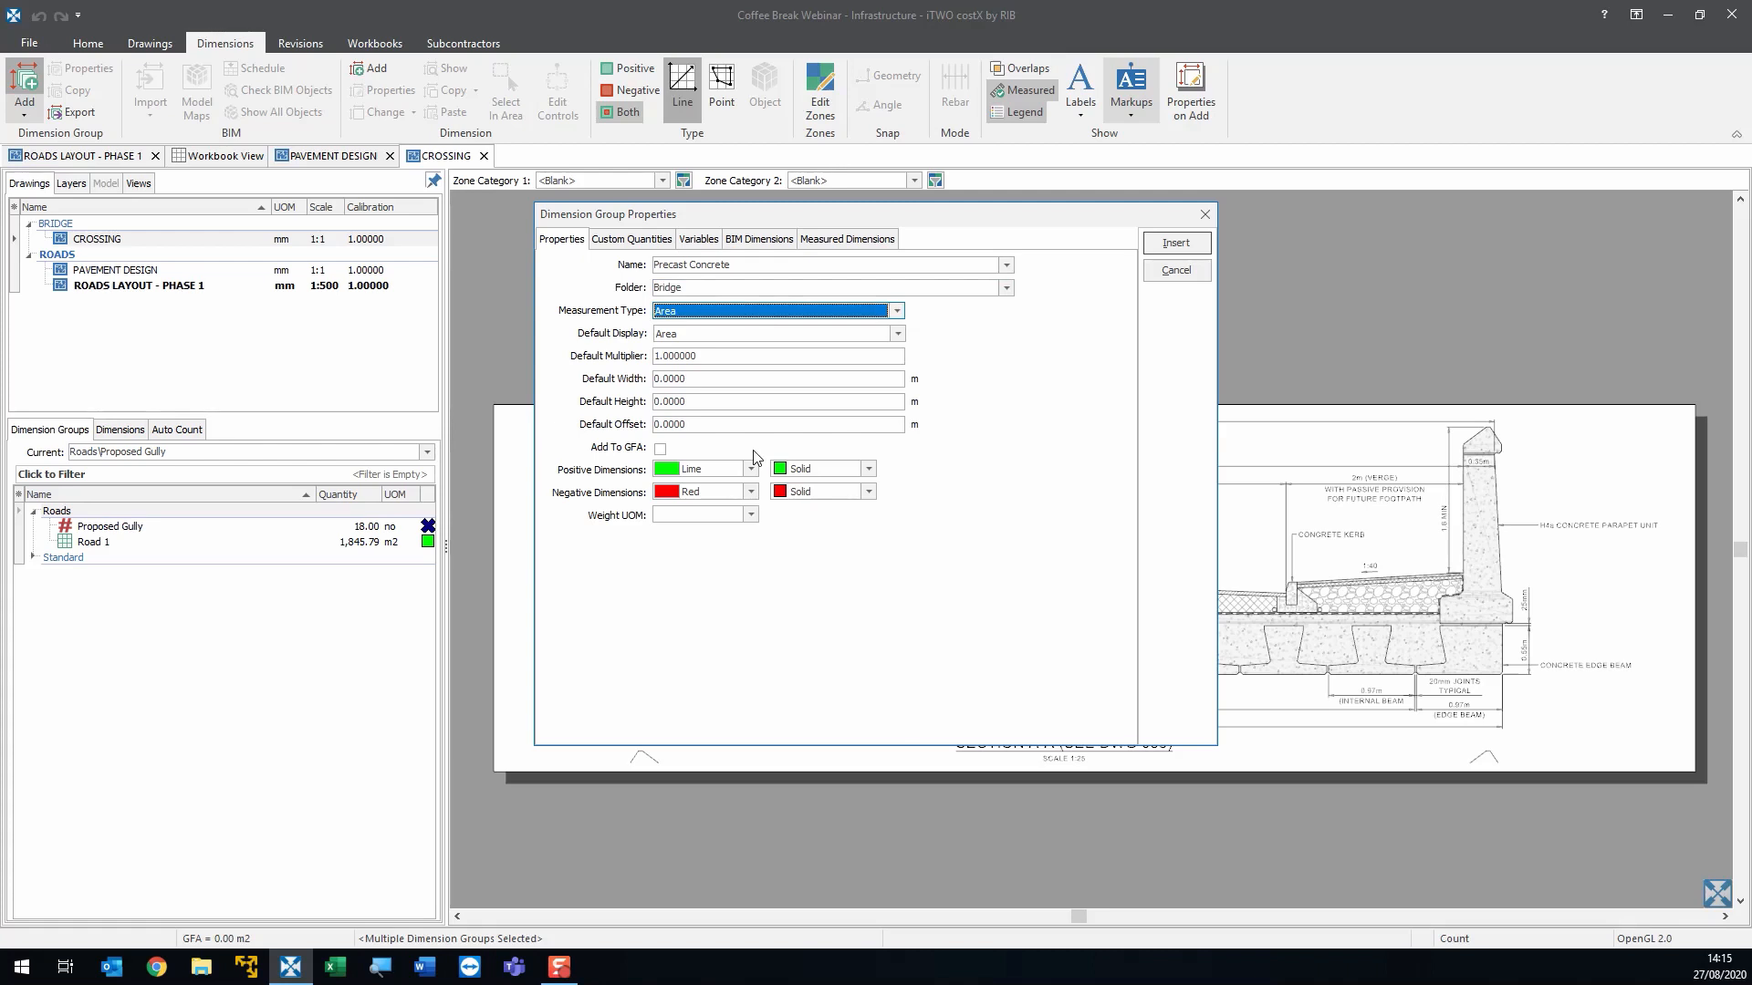
- Give the Precast Concrete group a default height of 15 m and display its quantity as volume
key(Tab)
key(Tab)
key(Tab)
key(Tab)
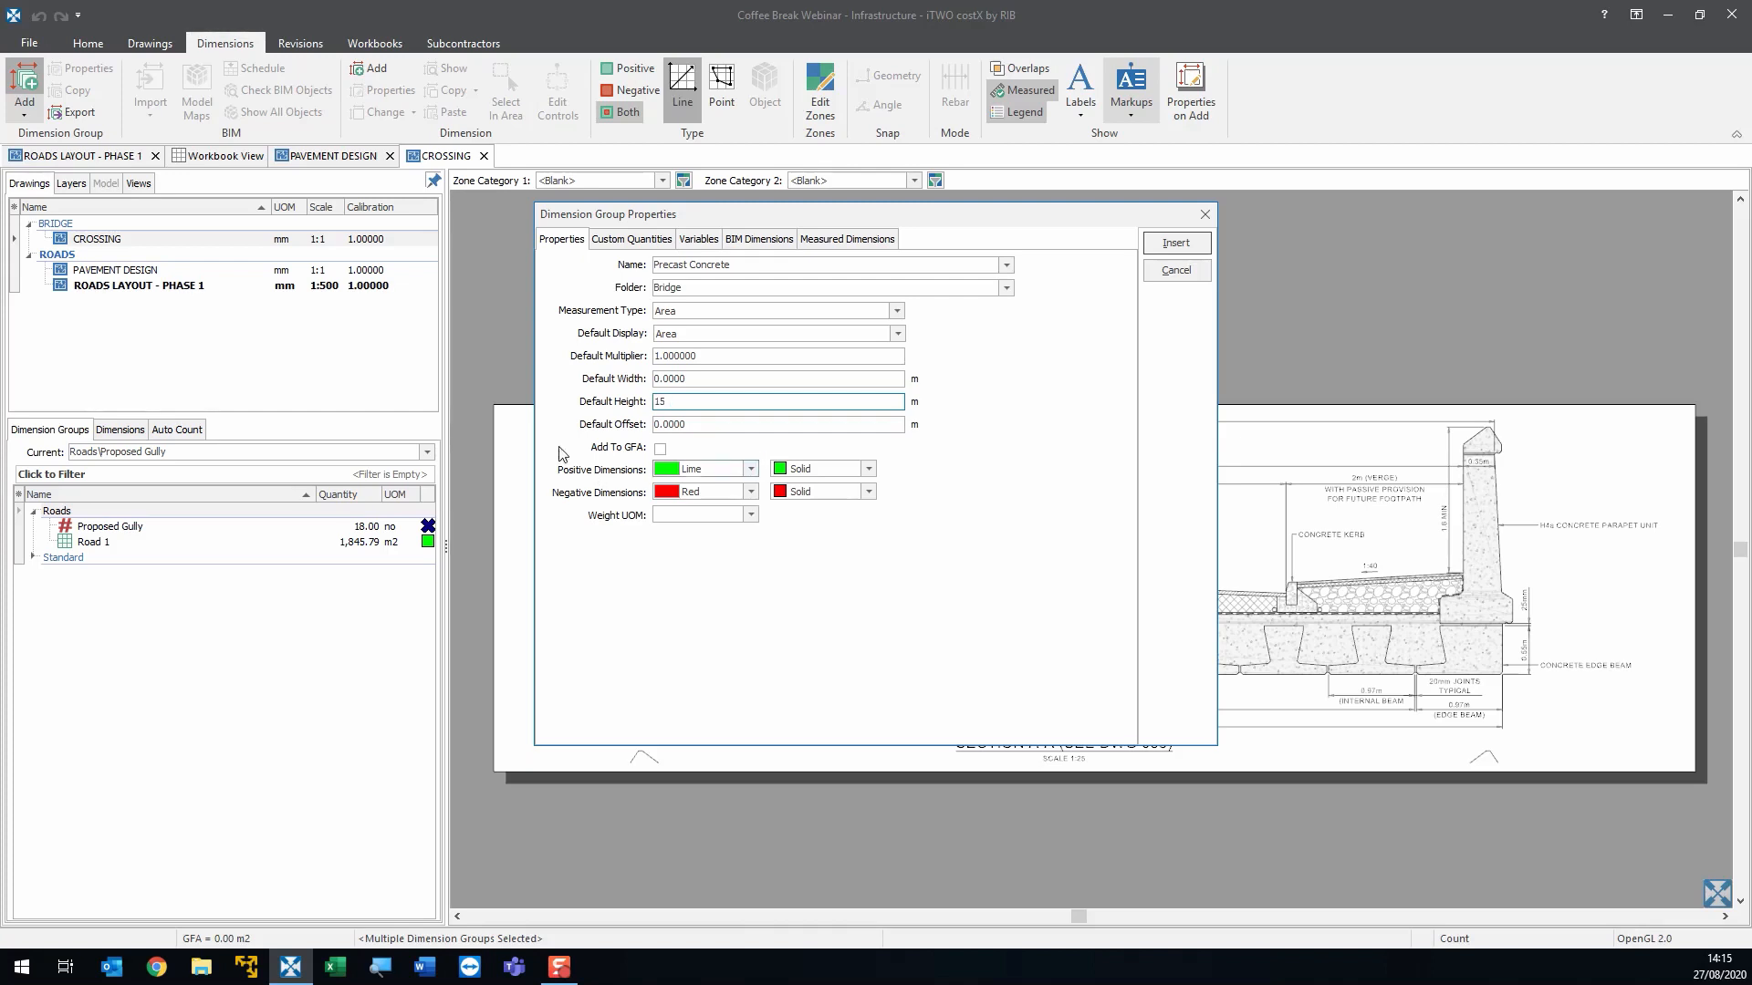
click(710, 334)
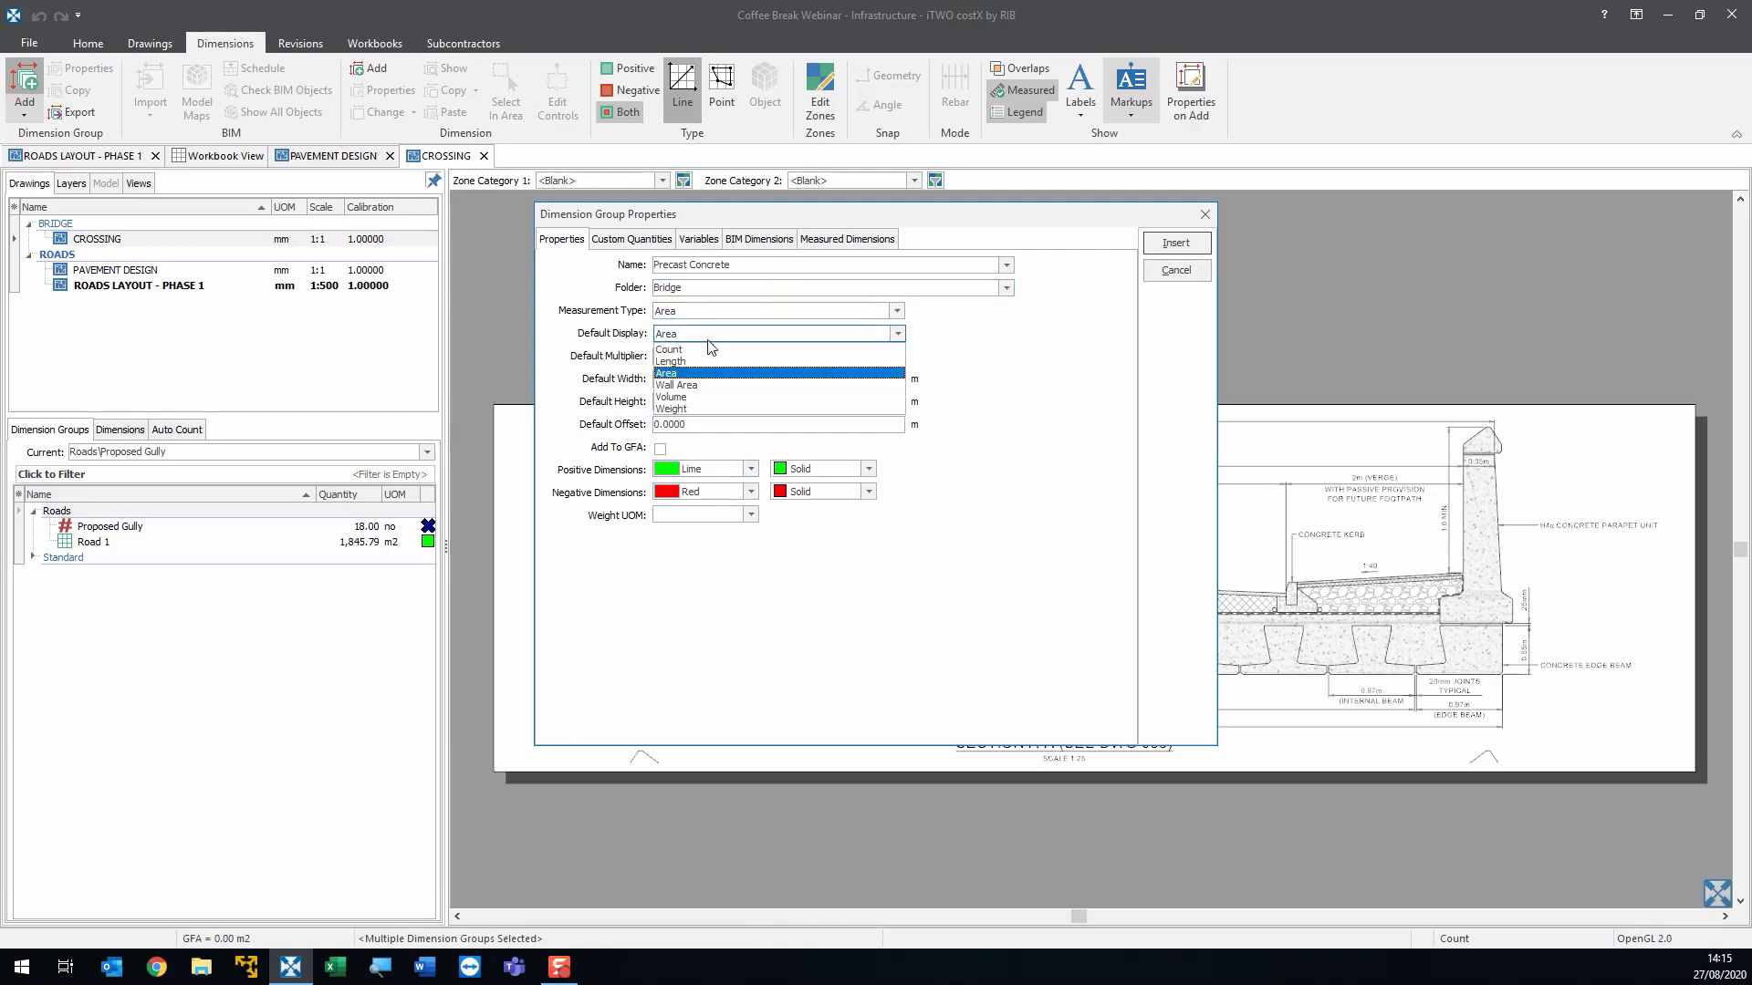
click(720, 397)
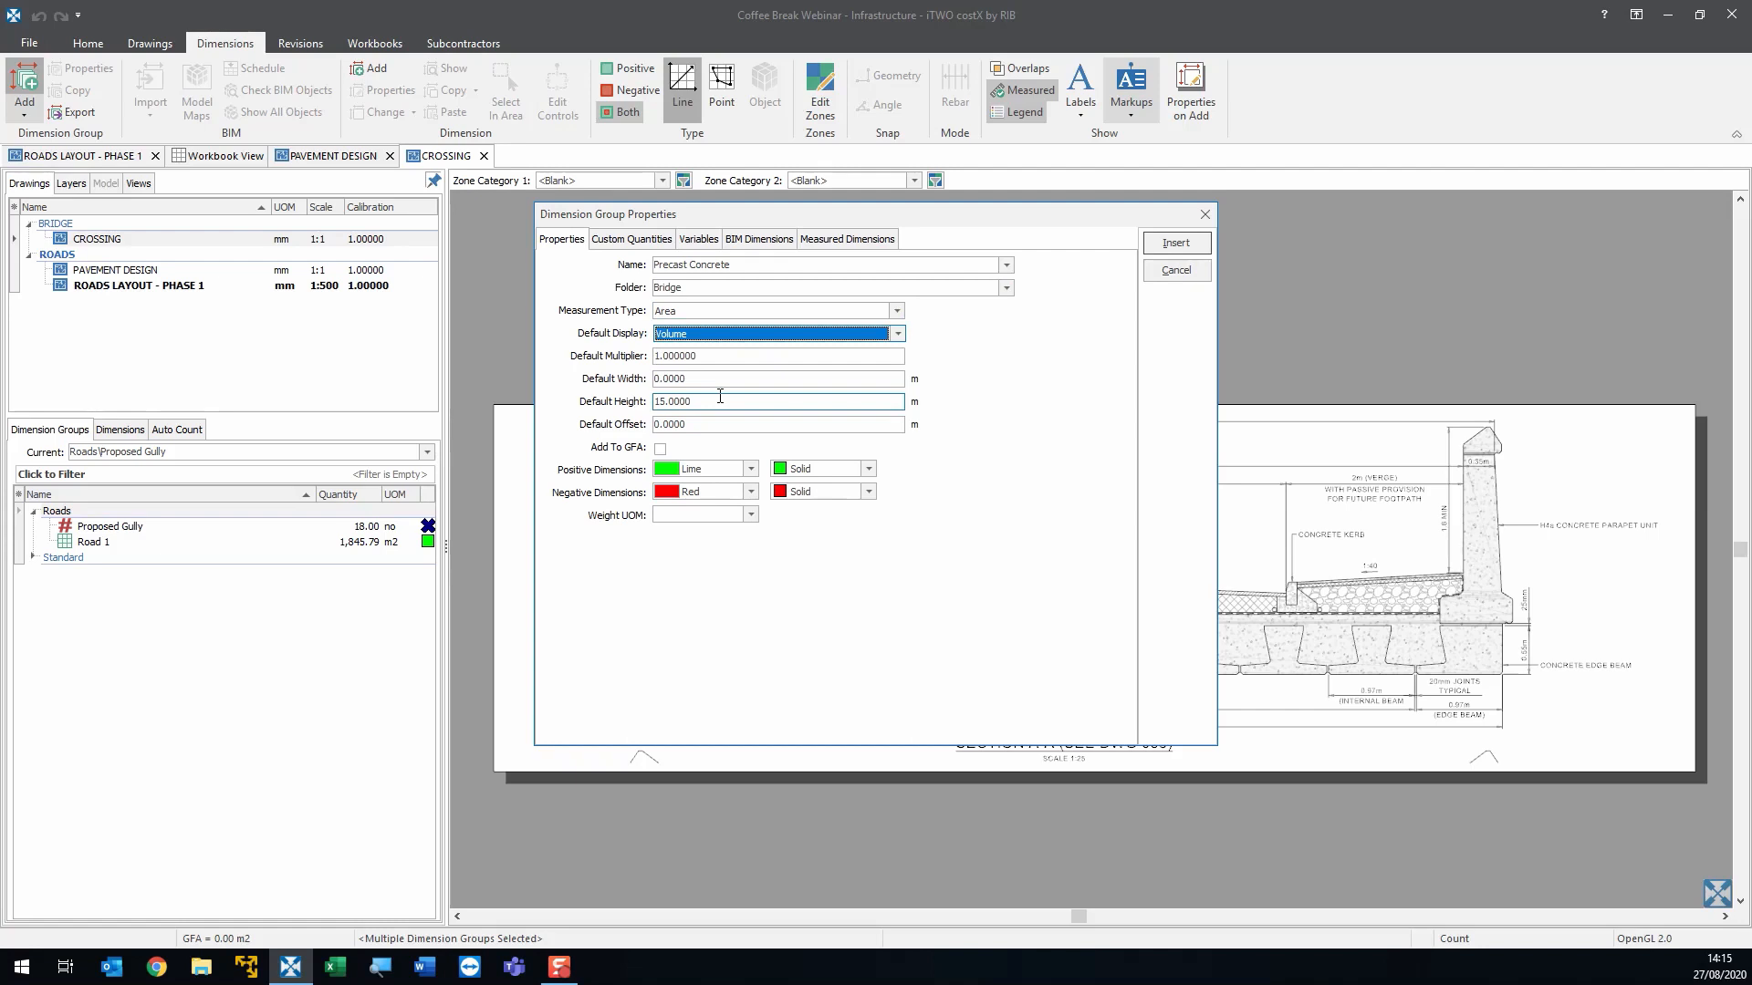
- Colour the group's positive dimensions Navy and insert the dimension group
click(751, 470)
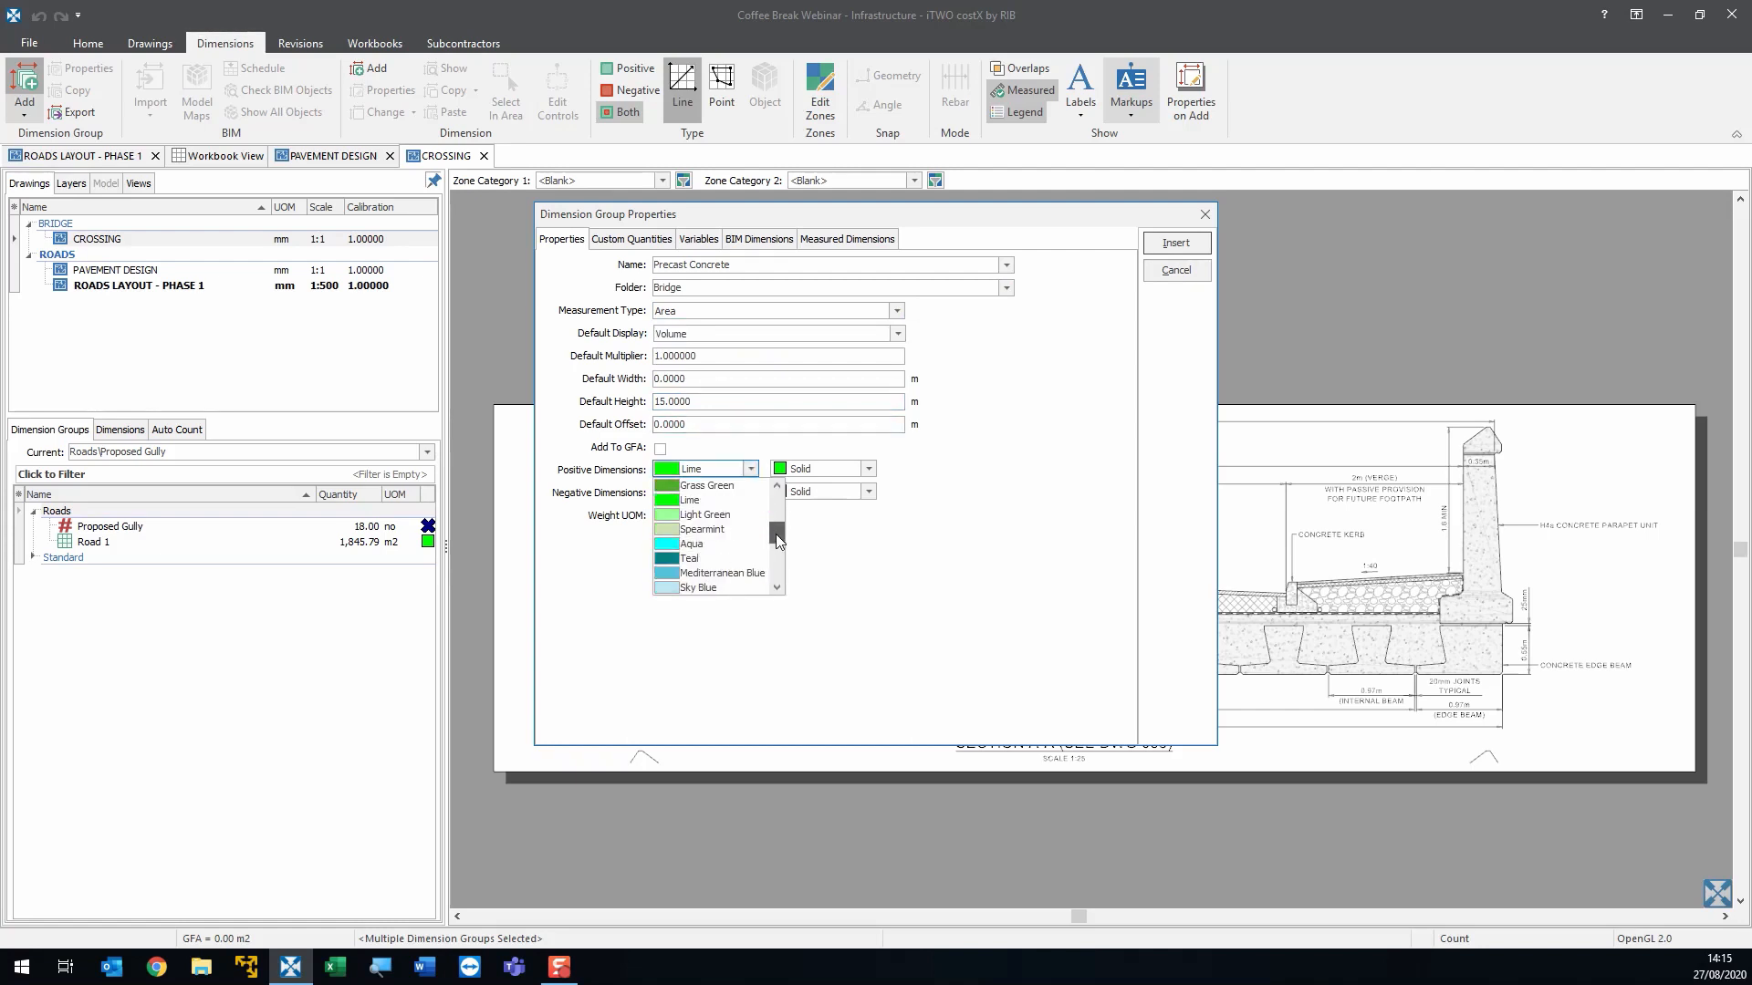
drag(779, 540, 778, 561)
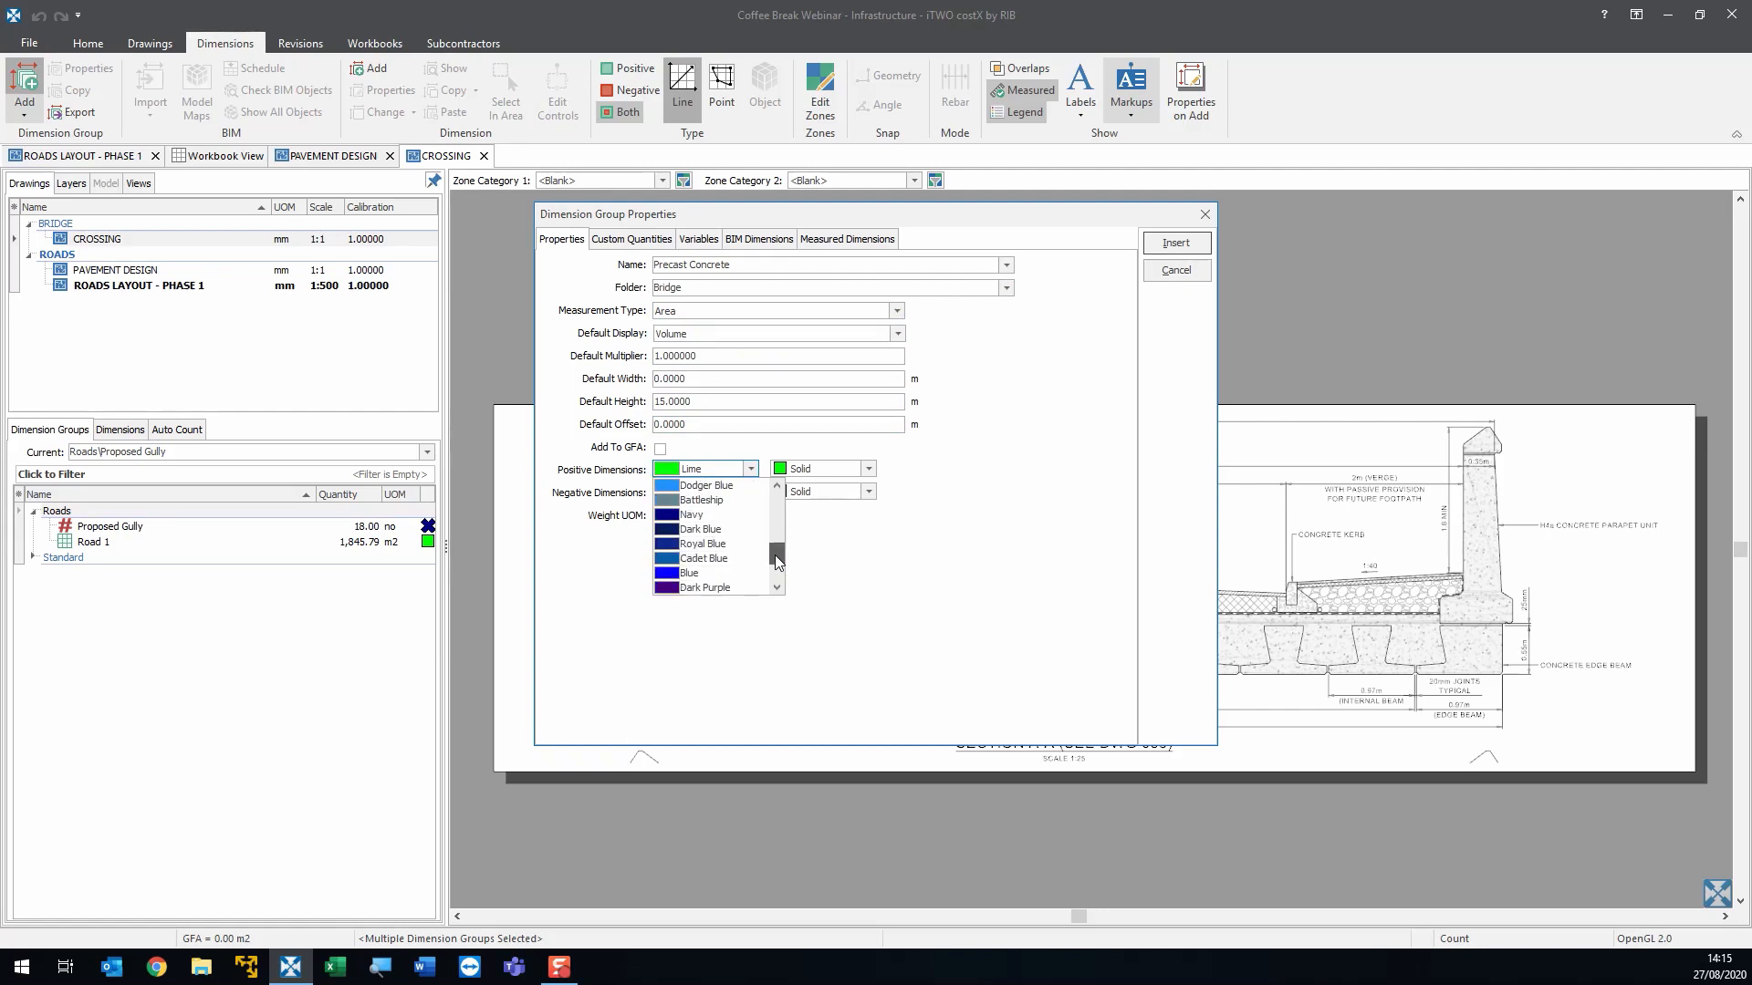
click(691, 515)
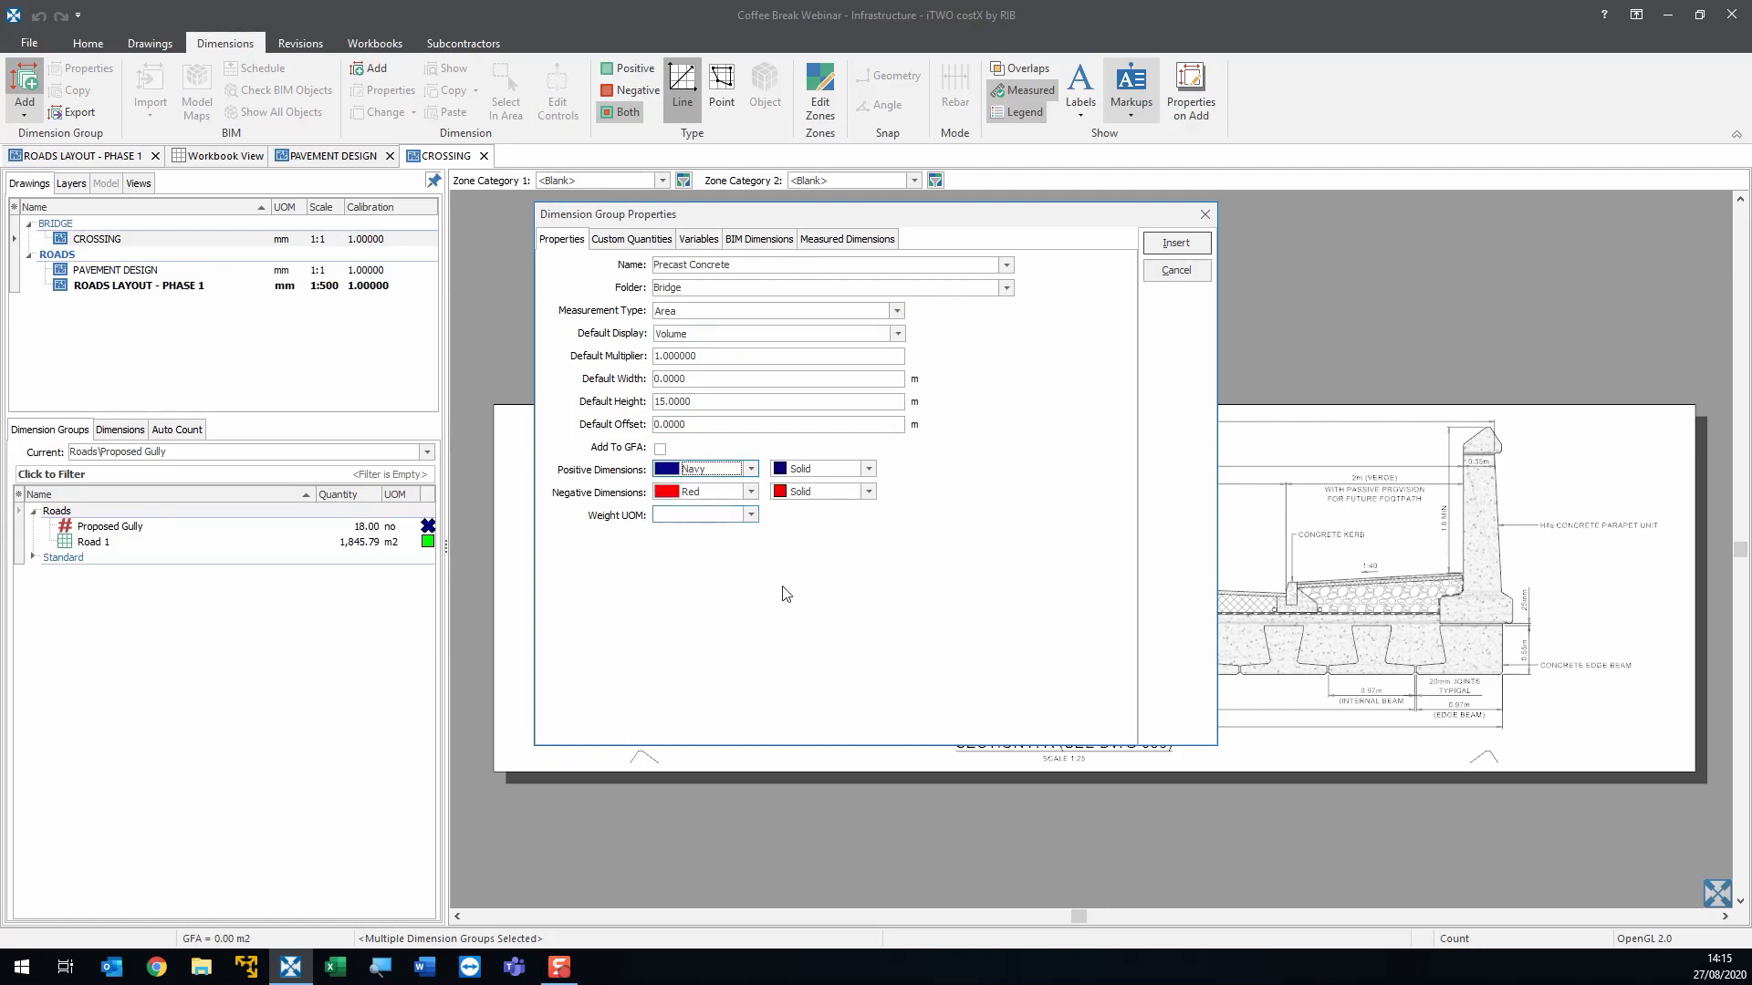
click(1175, 243)
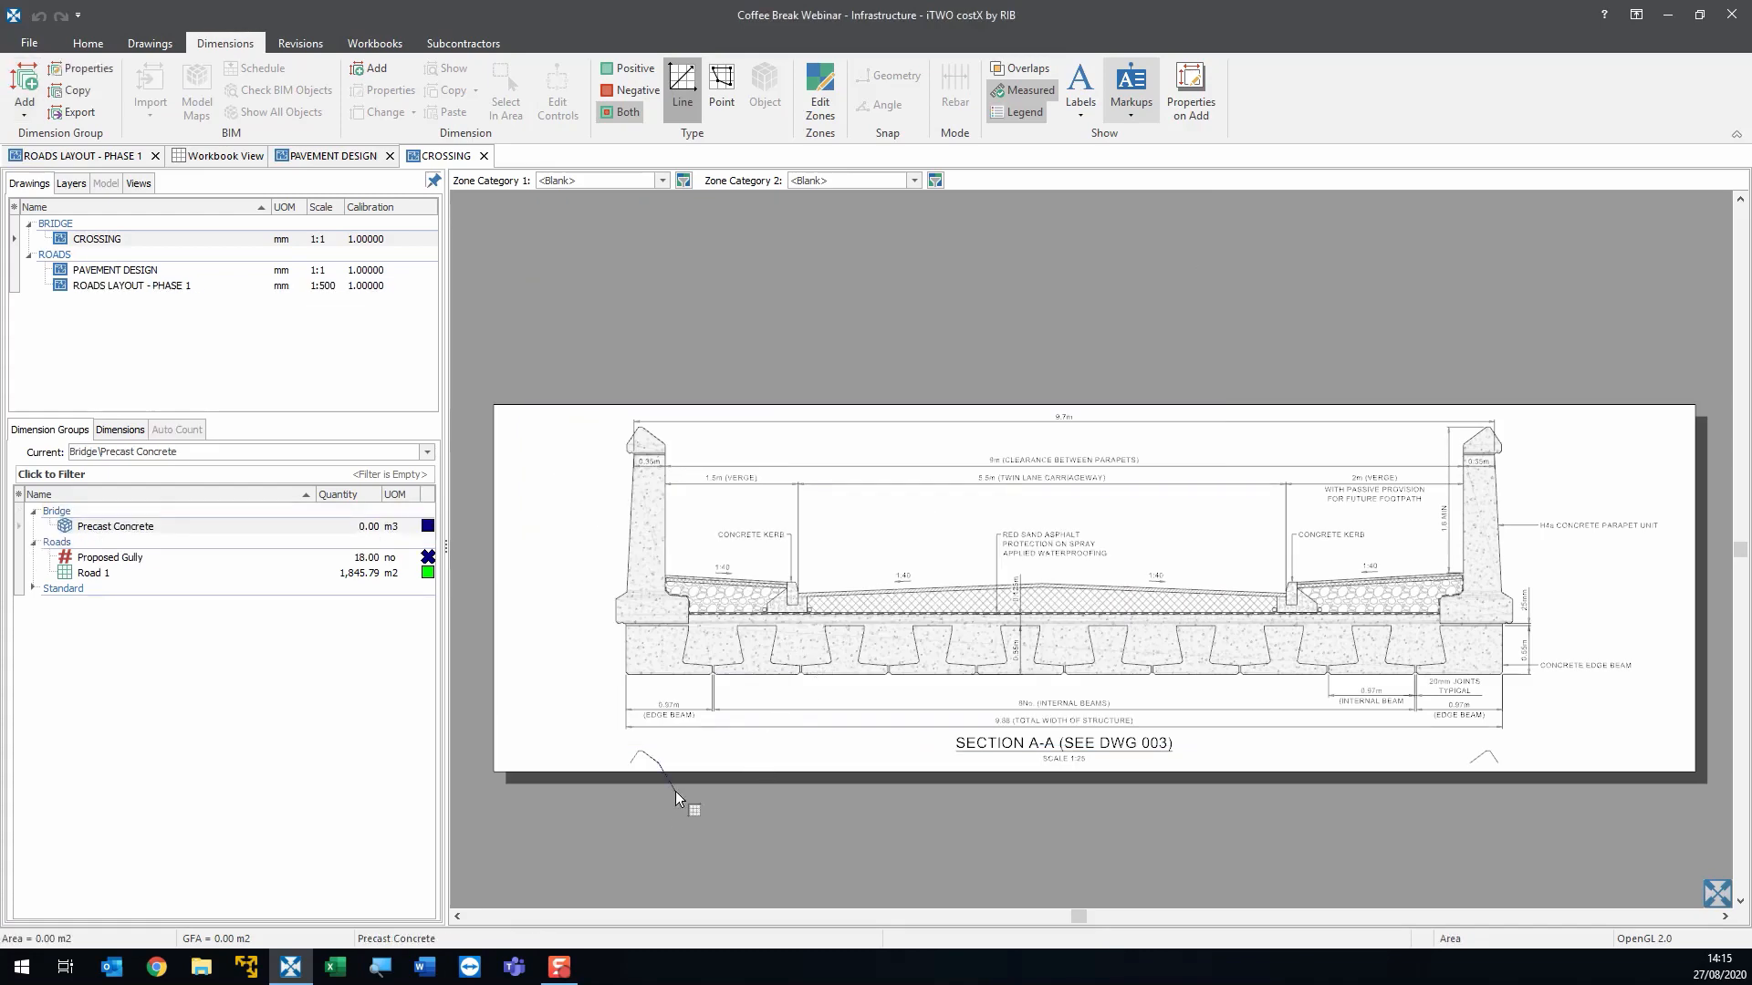
- Trace the closed outline of the first internal beam, next to the edge beam below the 1.5 m verge, as a Precast Concrete dimension
scroll(755, 639, up, 6)
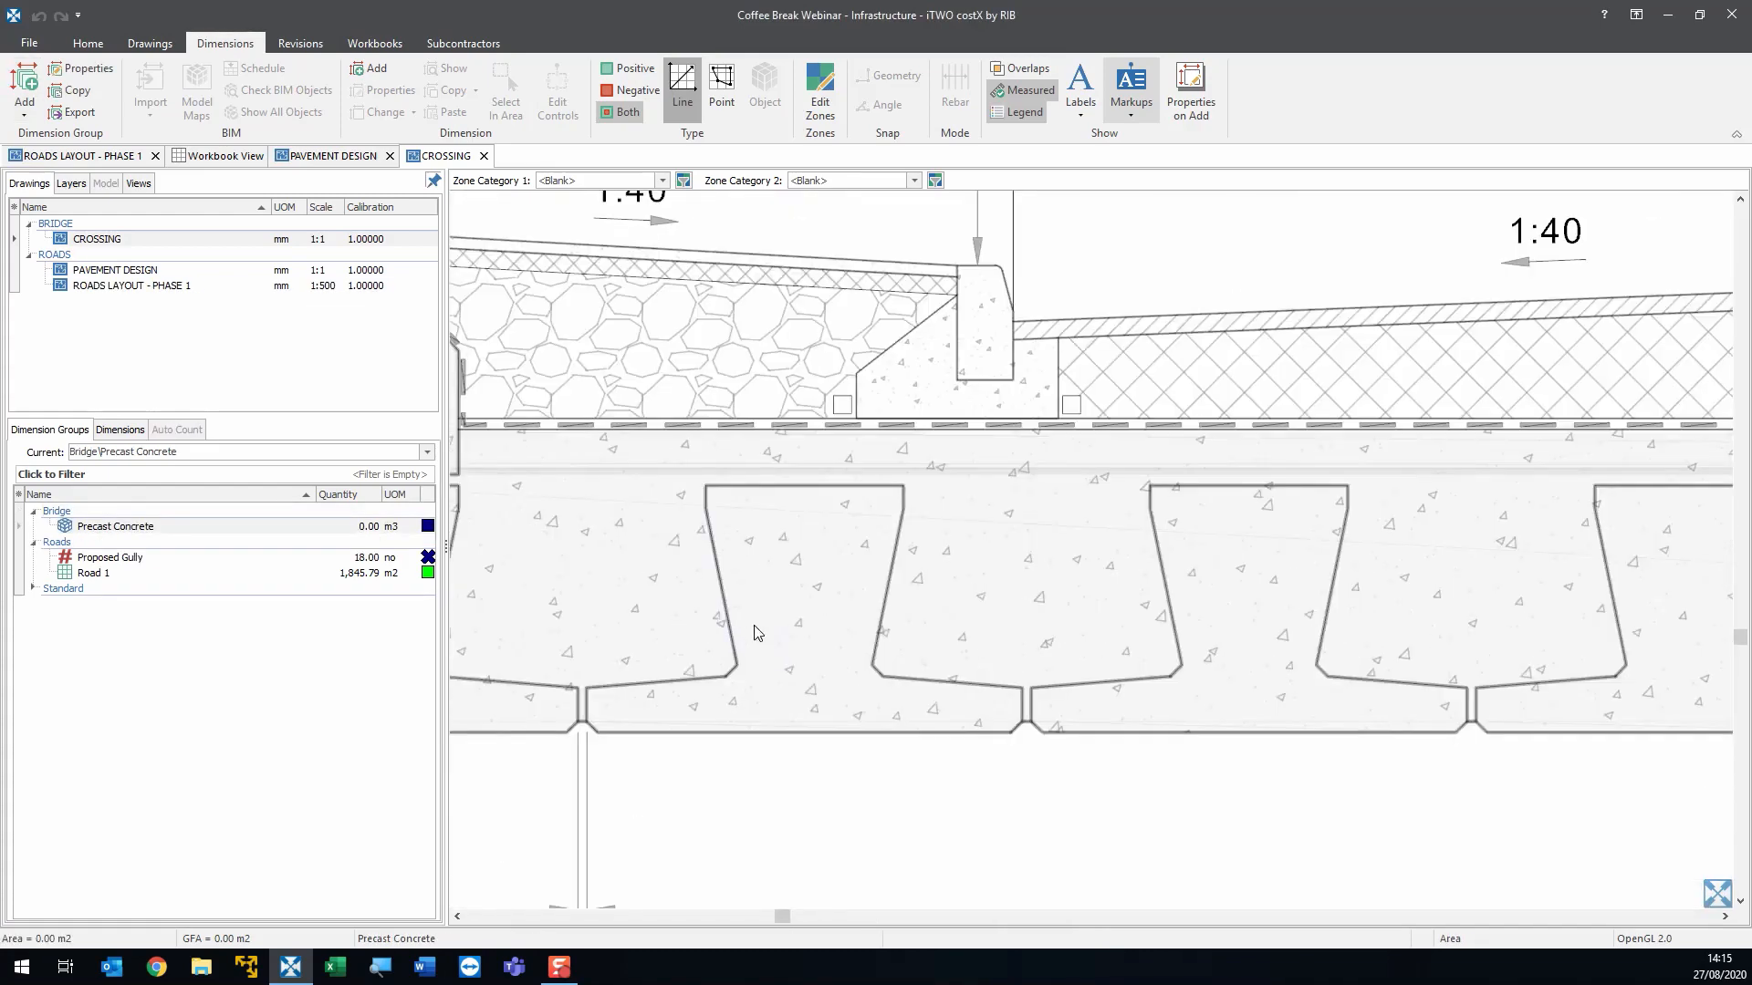
drag(754, 626, 793, 619)
click(768, 563)
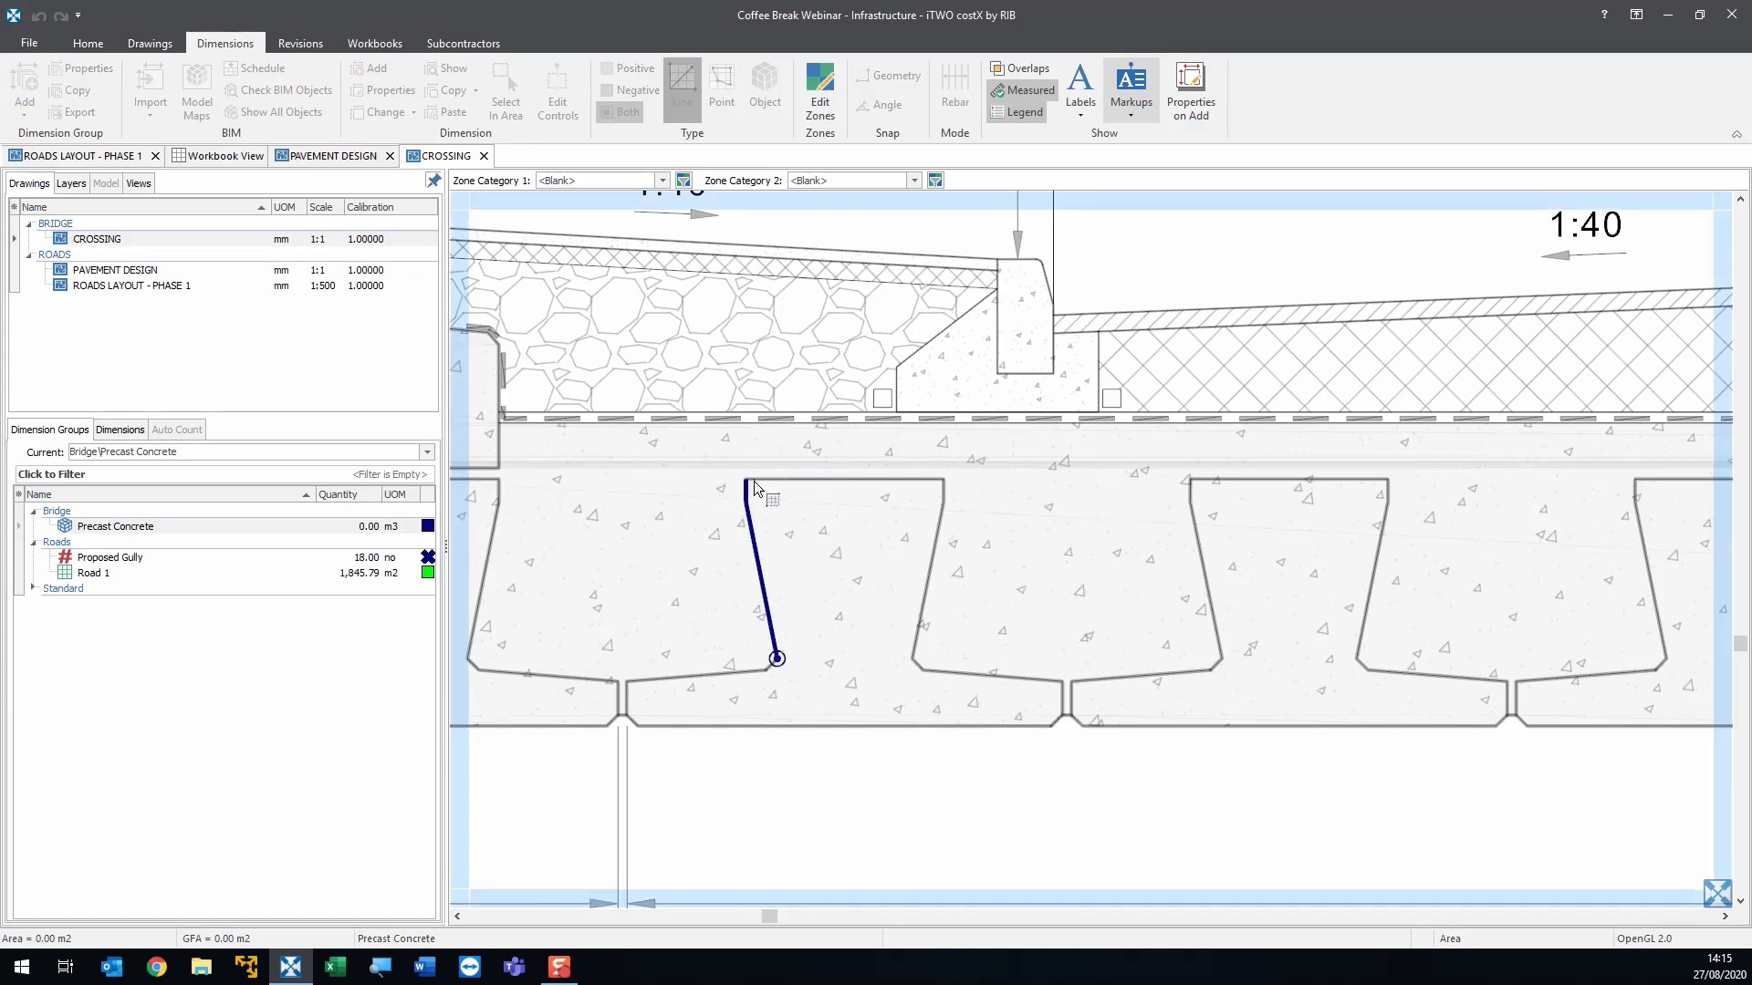
click(755, 480)
click(943, 481)
click(912, 659)
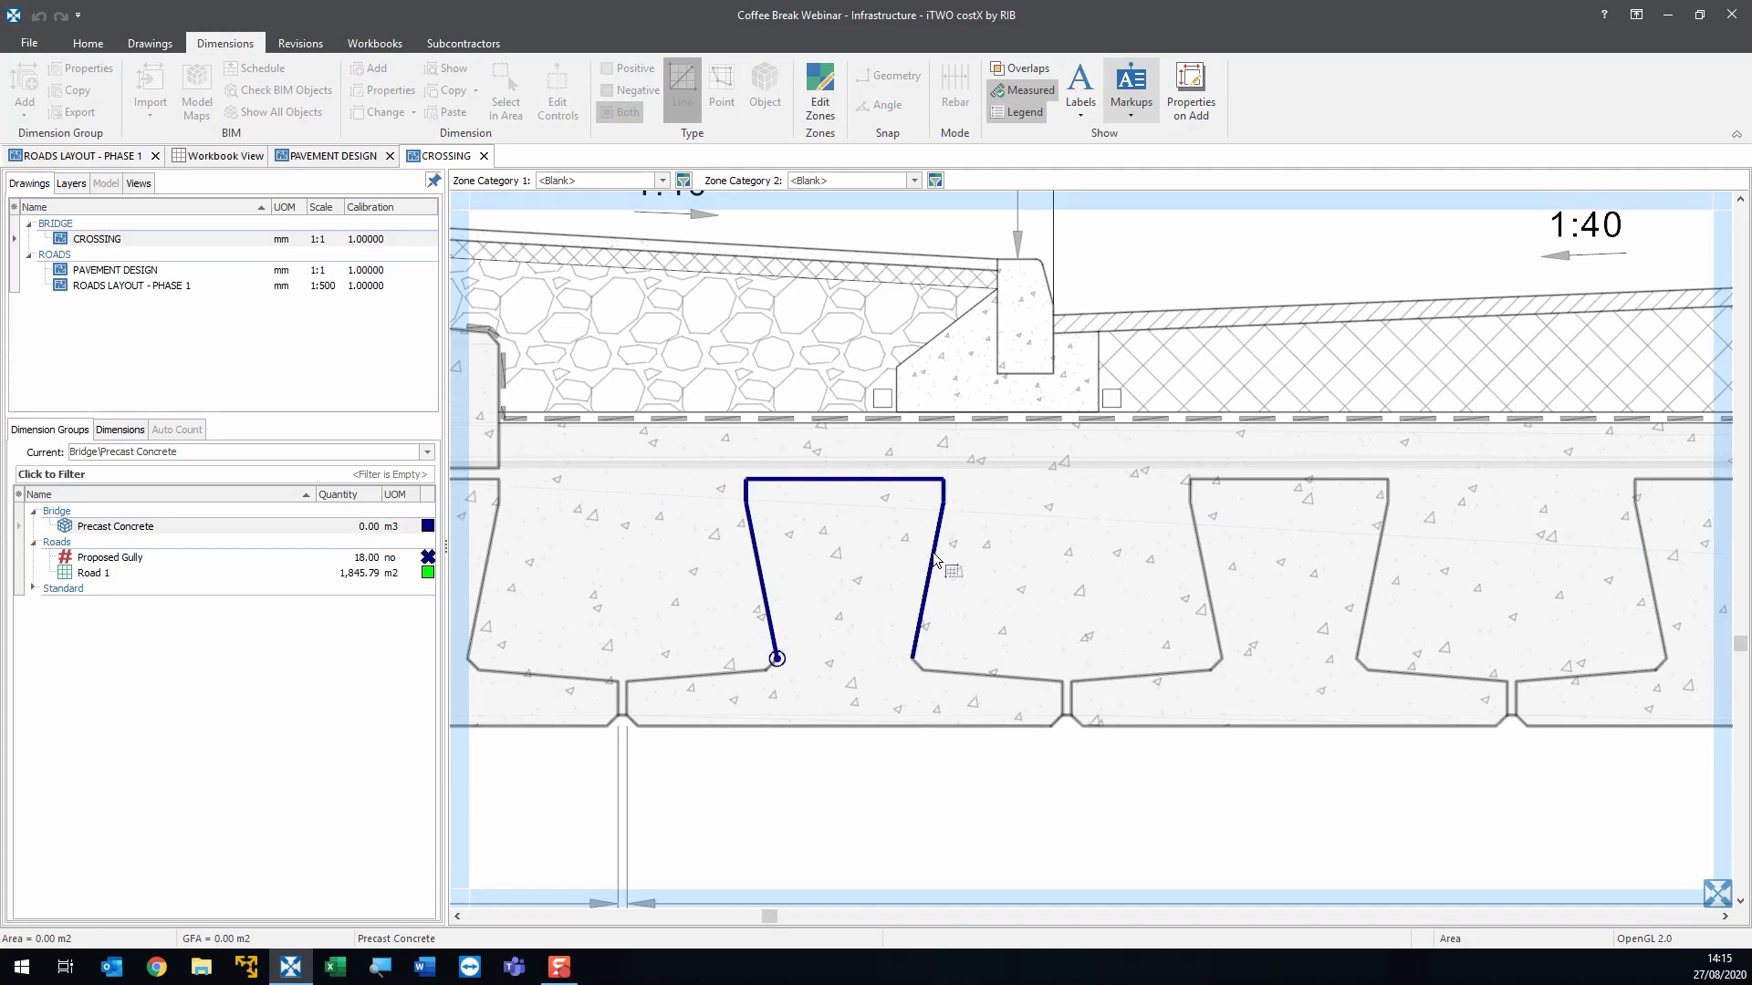
click(923, 671)
click(1062, 681)
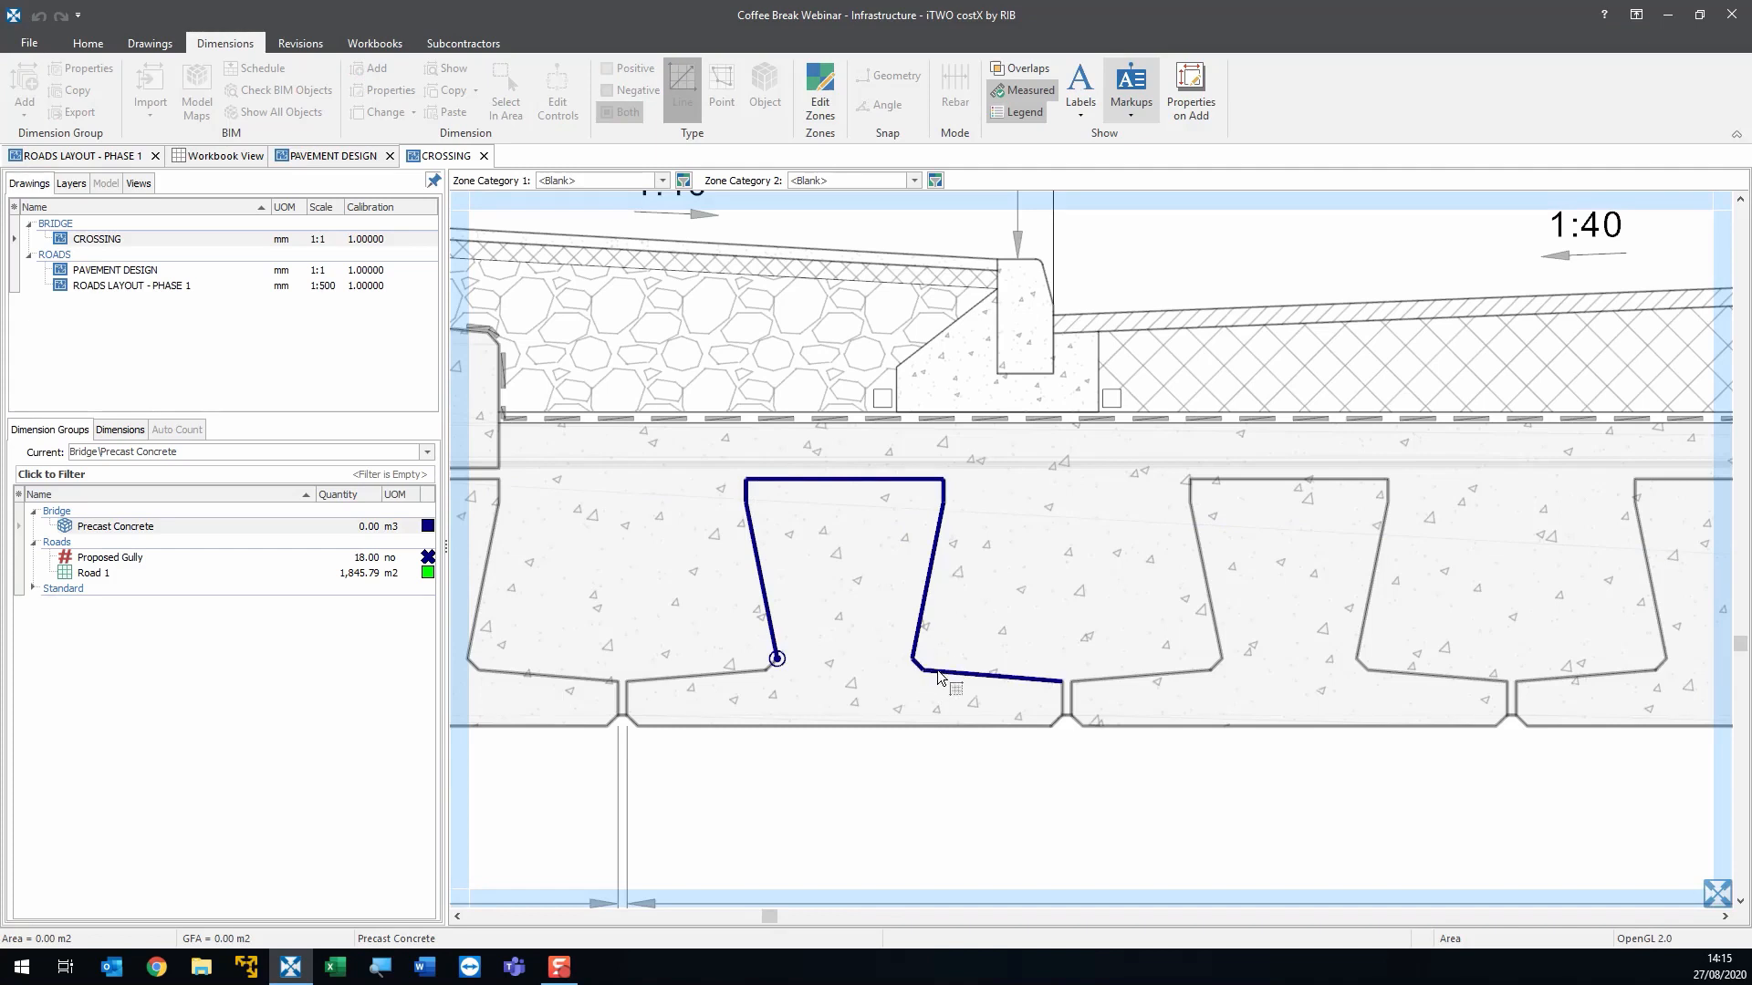
click(1062, 713)
click(1054, 725)
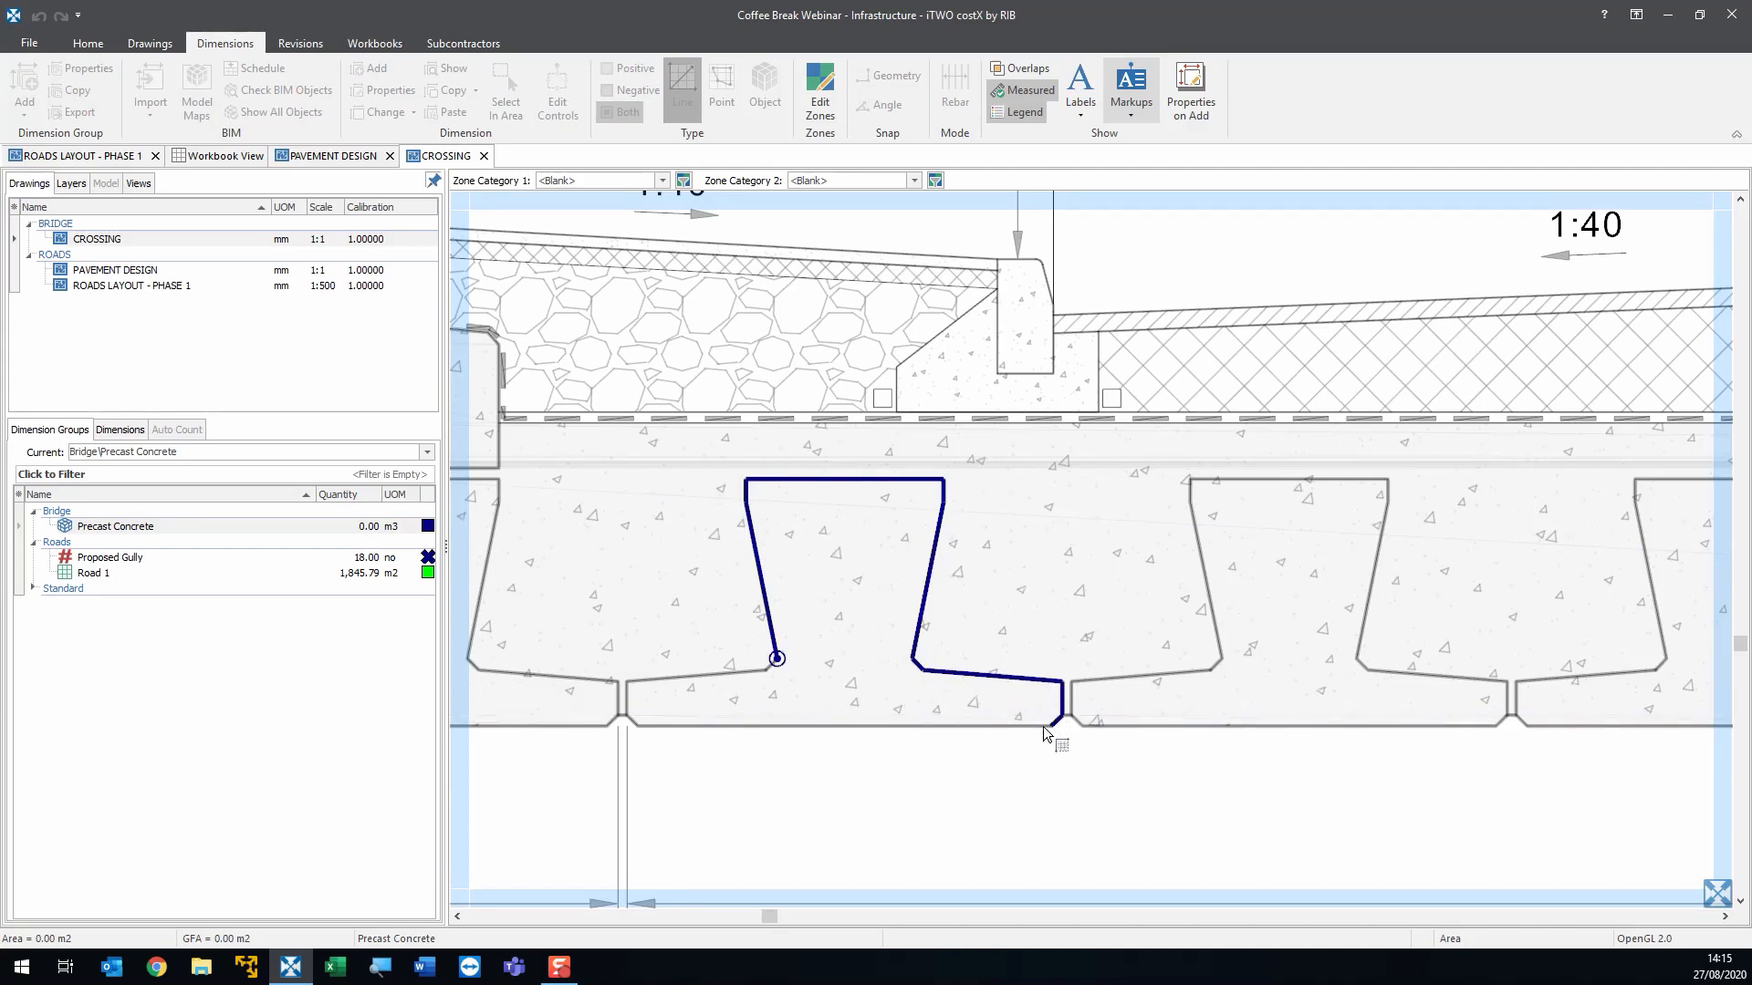
click(631, 721)
click(627, 682)
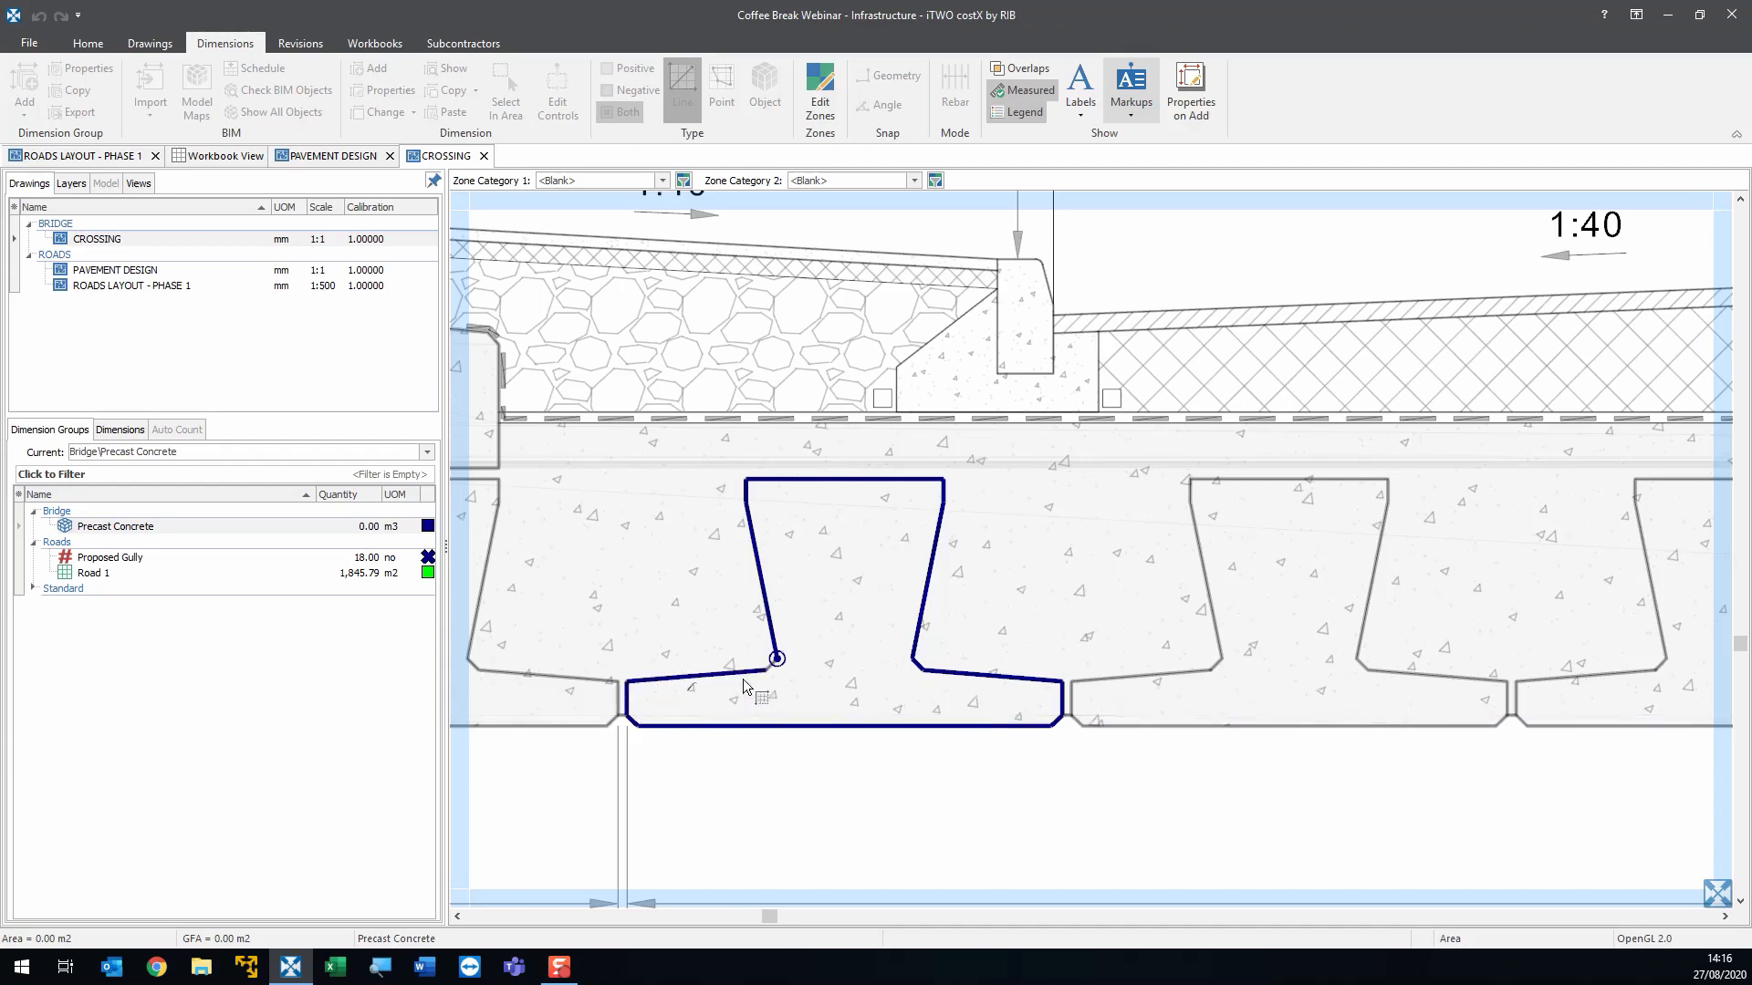
scroll(744, 686, up, 3)
scroll(775, 663, down, 3)
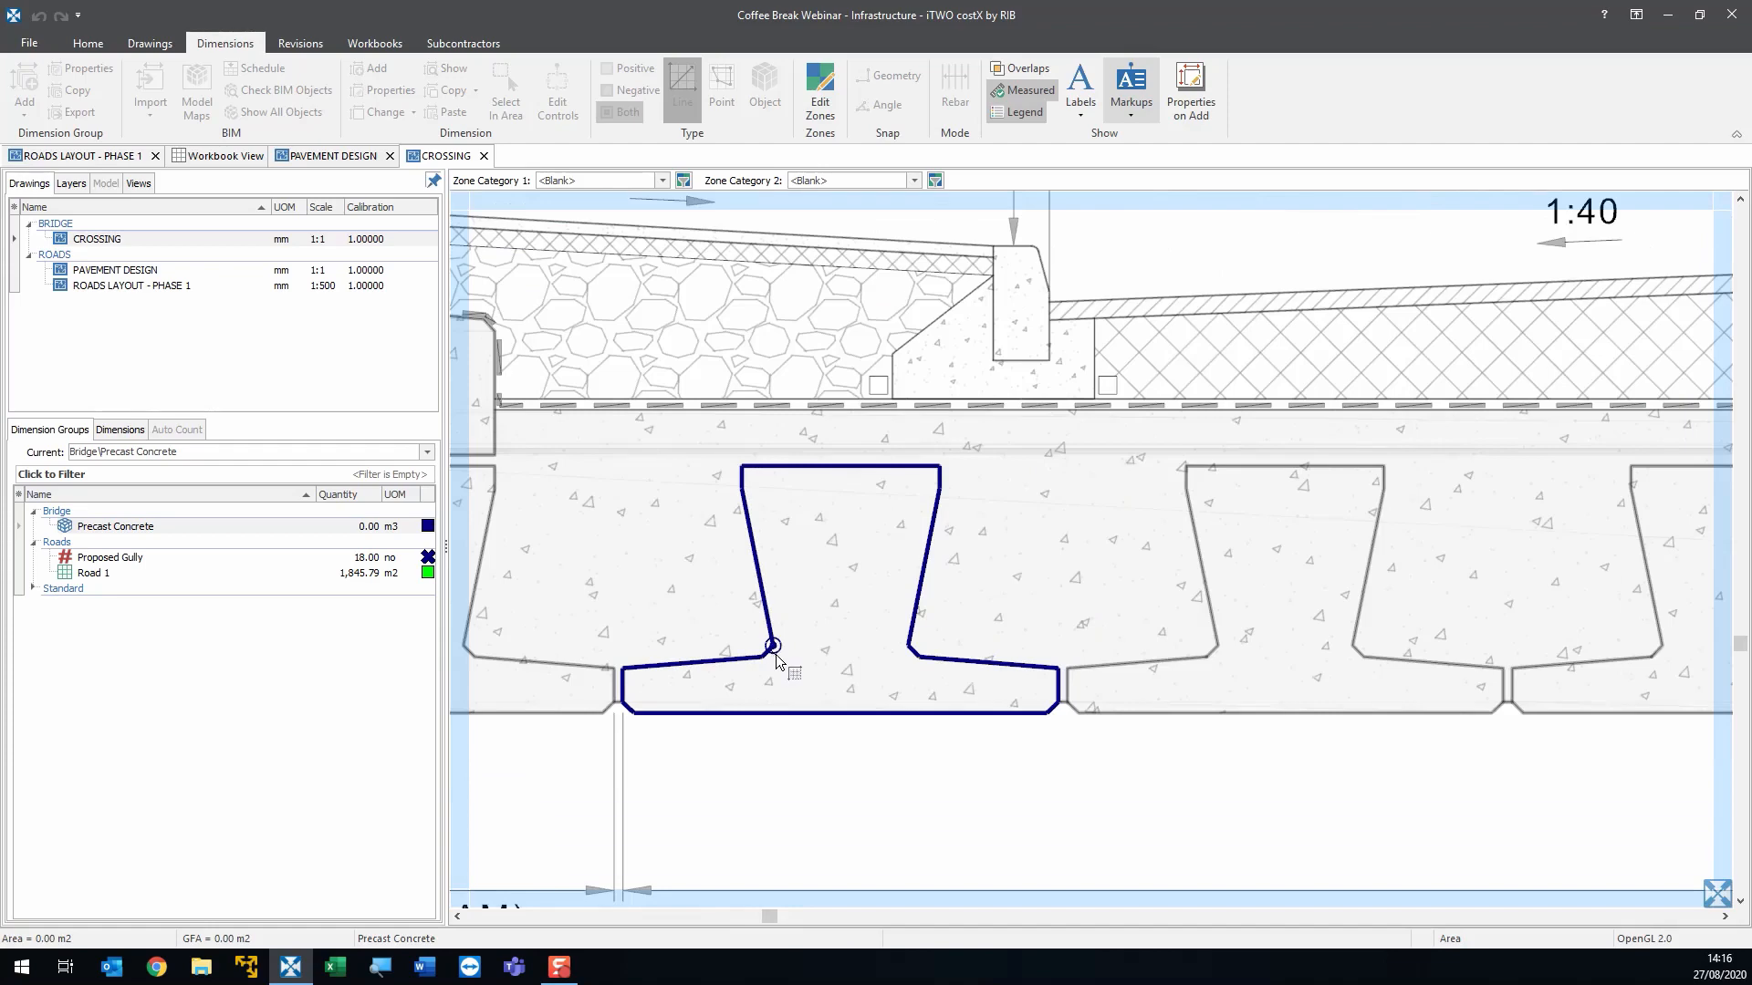
click(772, 645)
- Check the scale note under Section A-A and set the CROSSING drawing's scale to 1:25
scroll(766, 593, down, 5)
scroll(766, 588, up, 3)
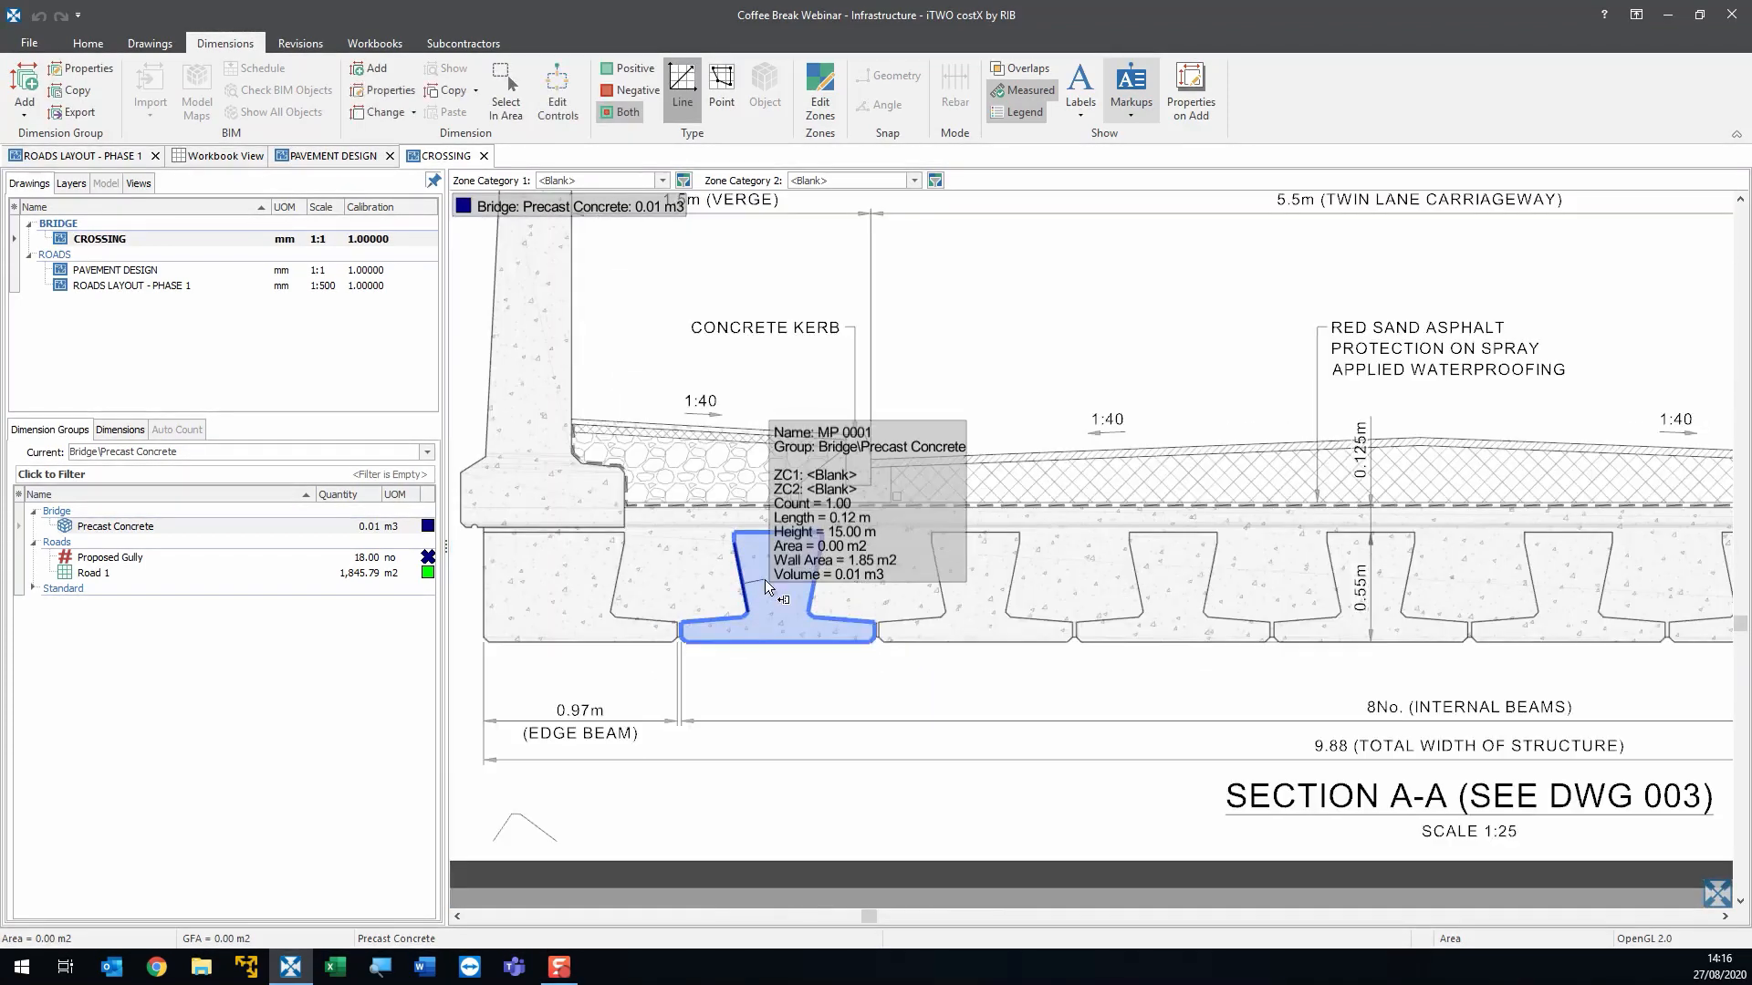
scroll(1153, 754, down, 3)
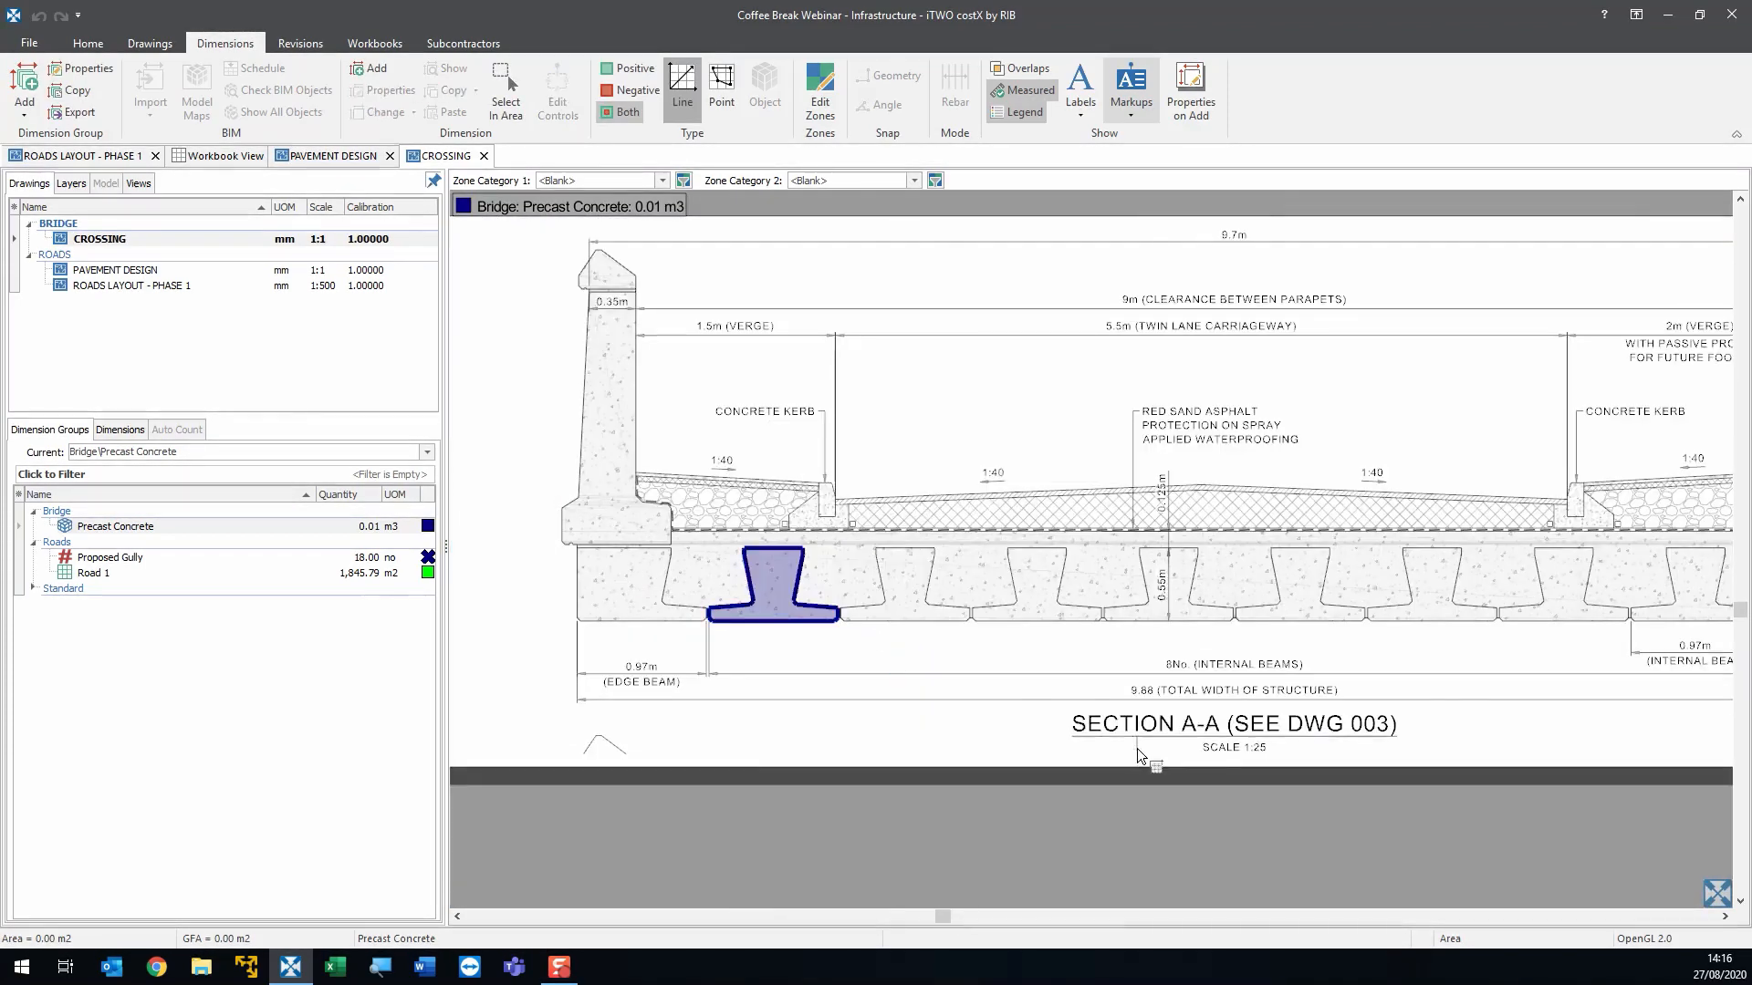
scroll(1365, 767, up, 4)
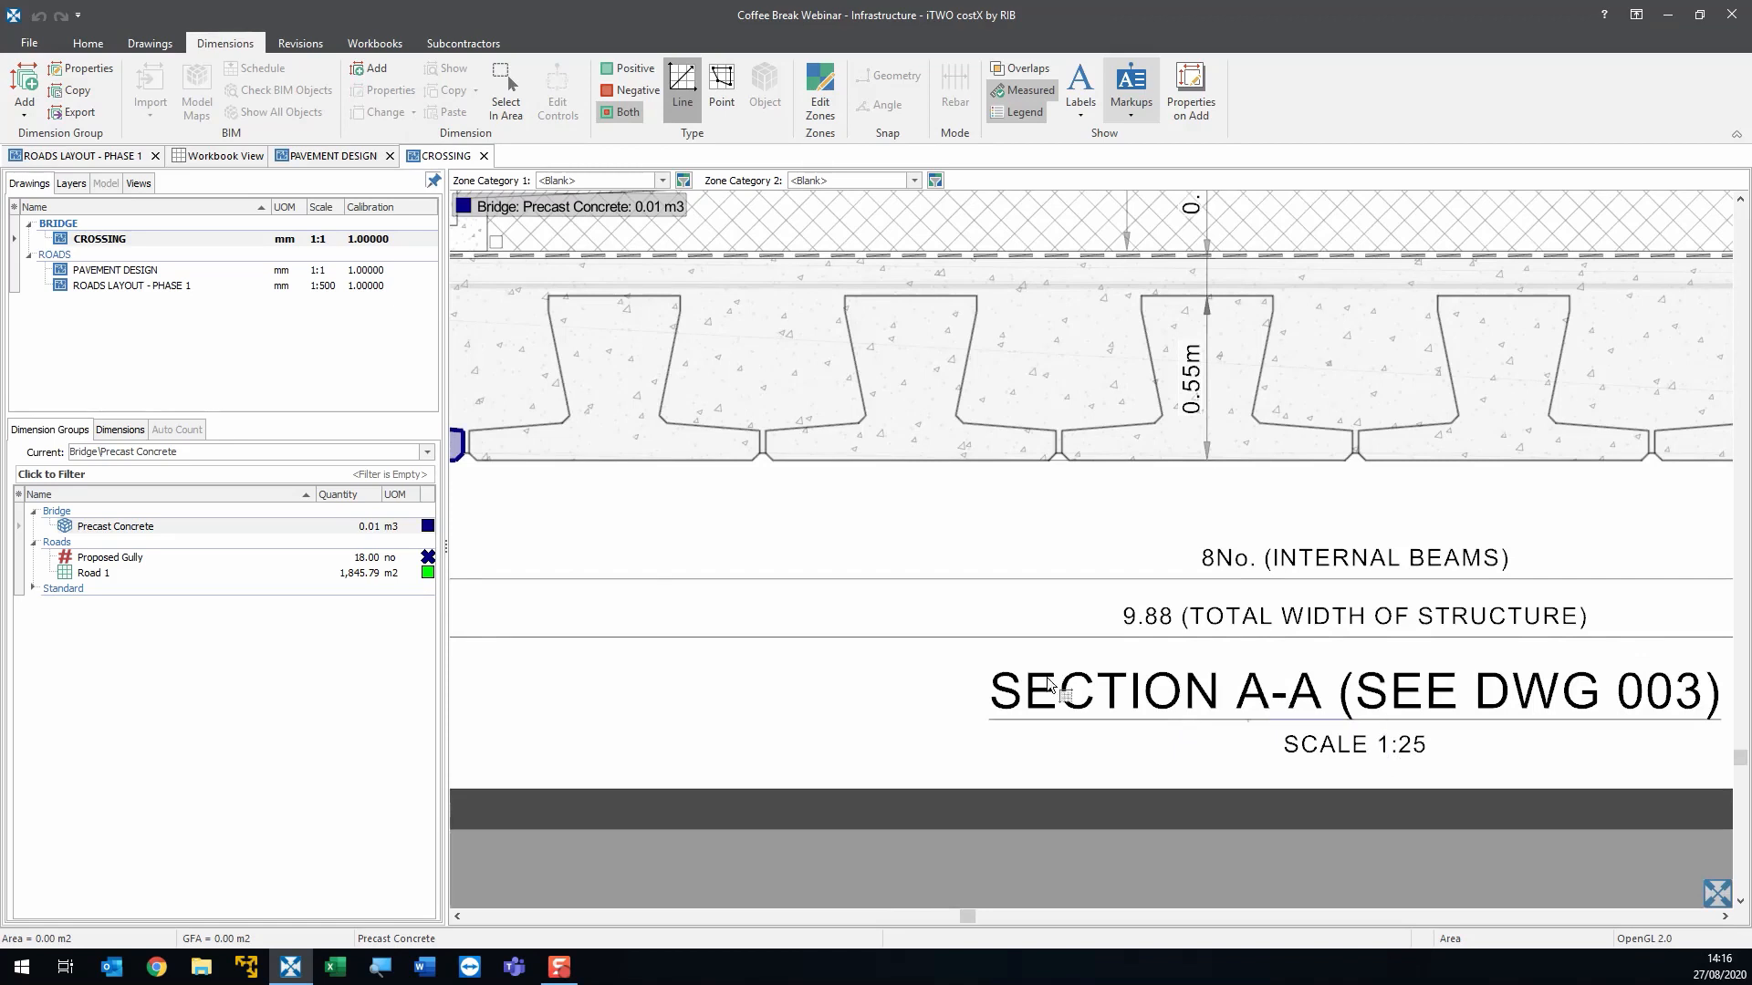
click(305, 242)
double_click(305, 242)
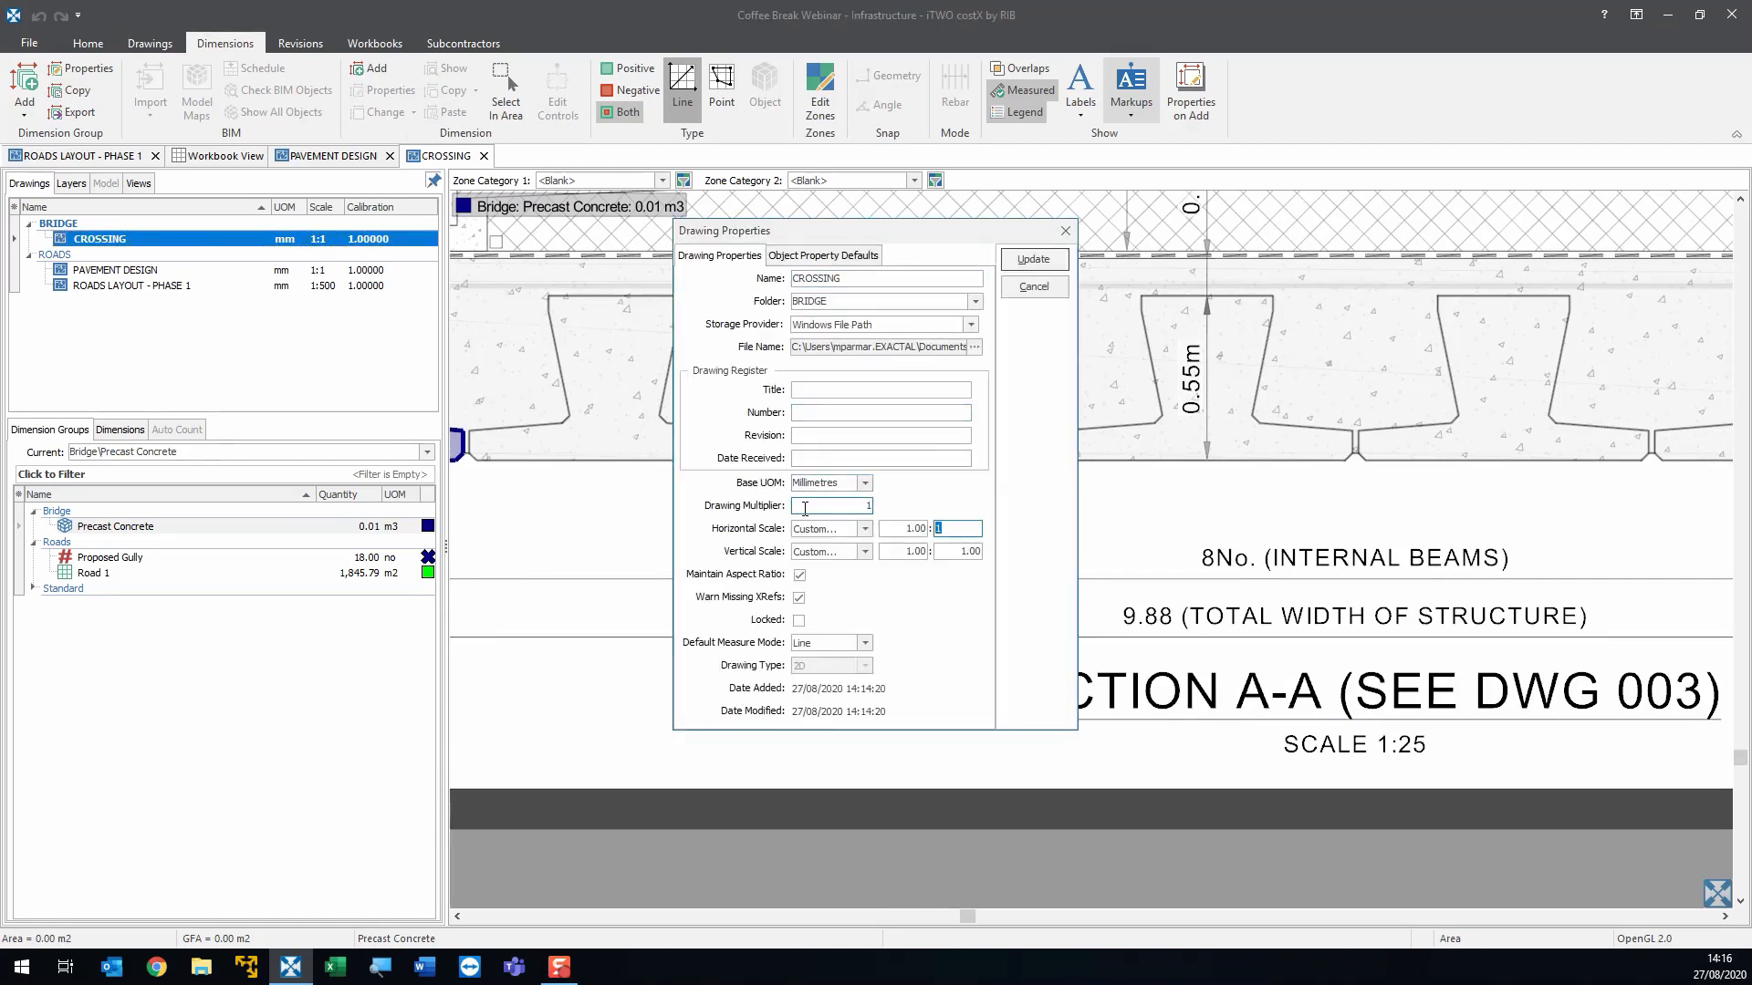
text(25)
key(Return)
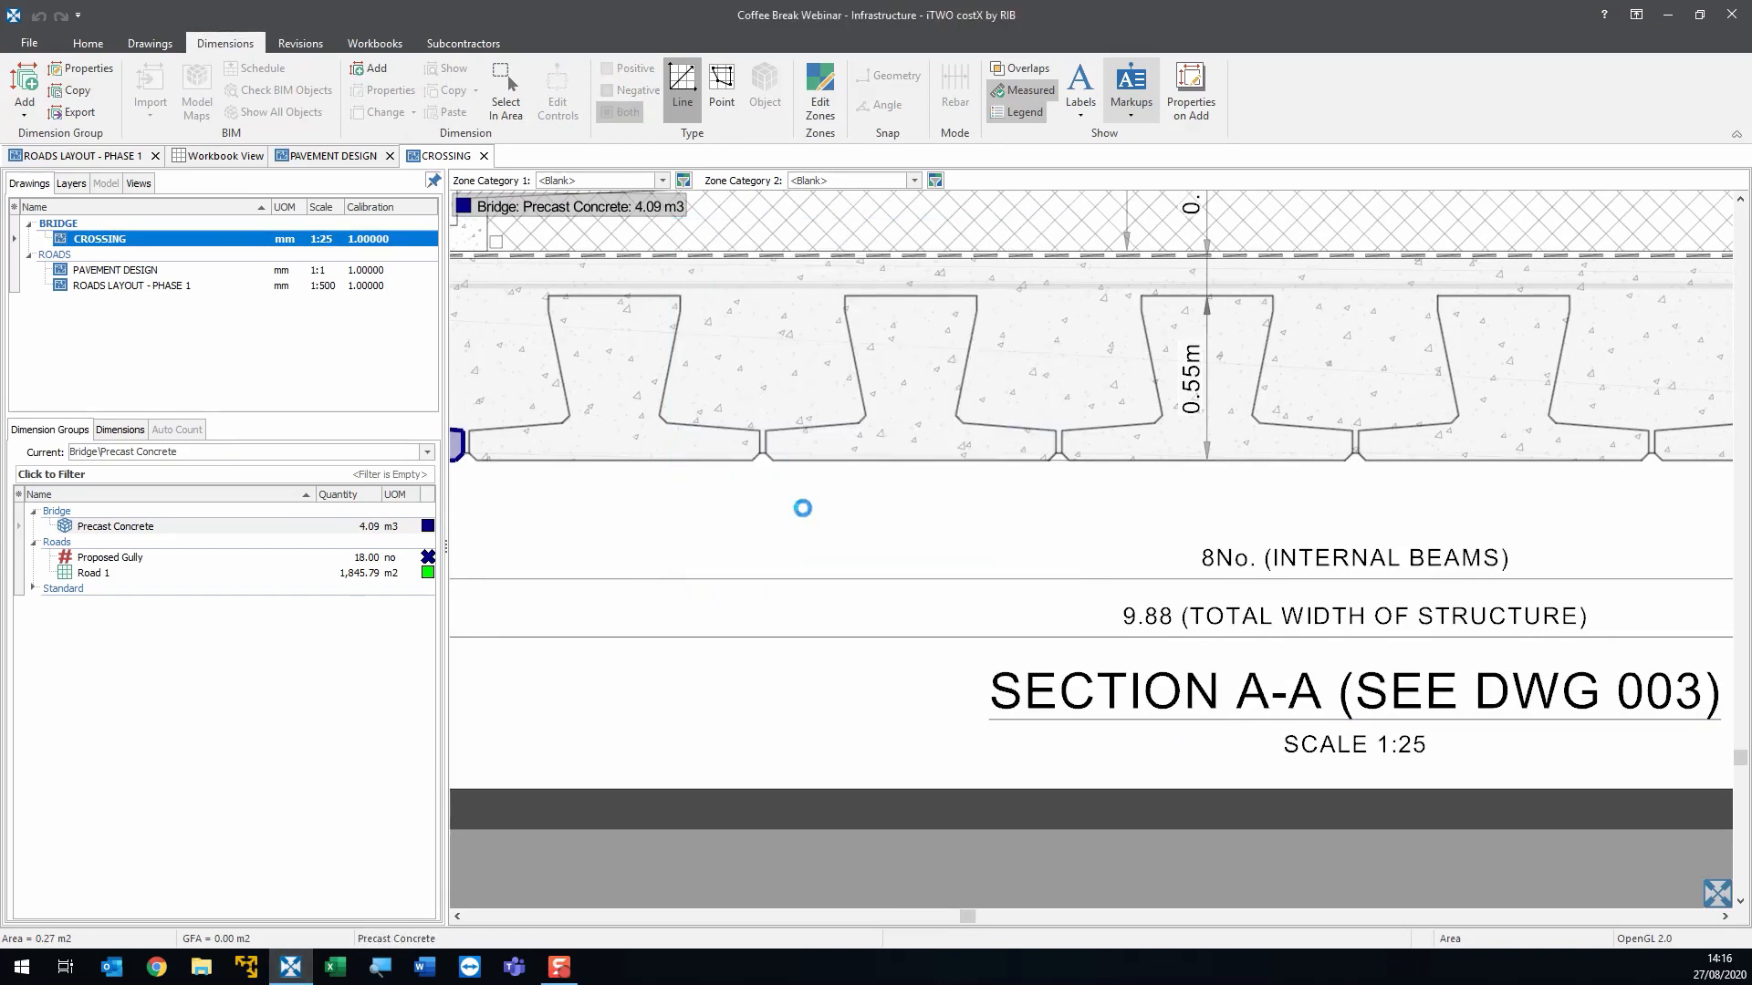
- Copy the measured beam dimension and paste it, aligning the copy with the second internal beam
scroll(803, 548, down, 3)
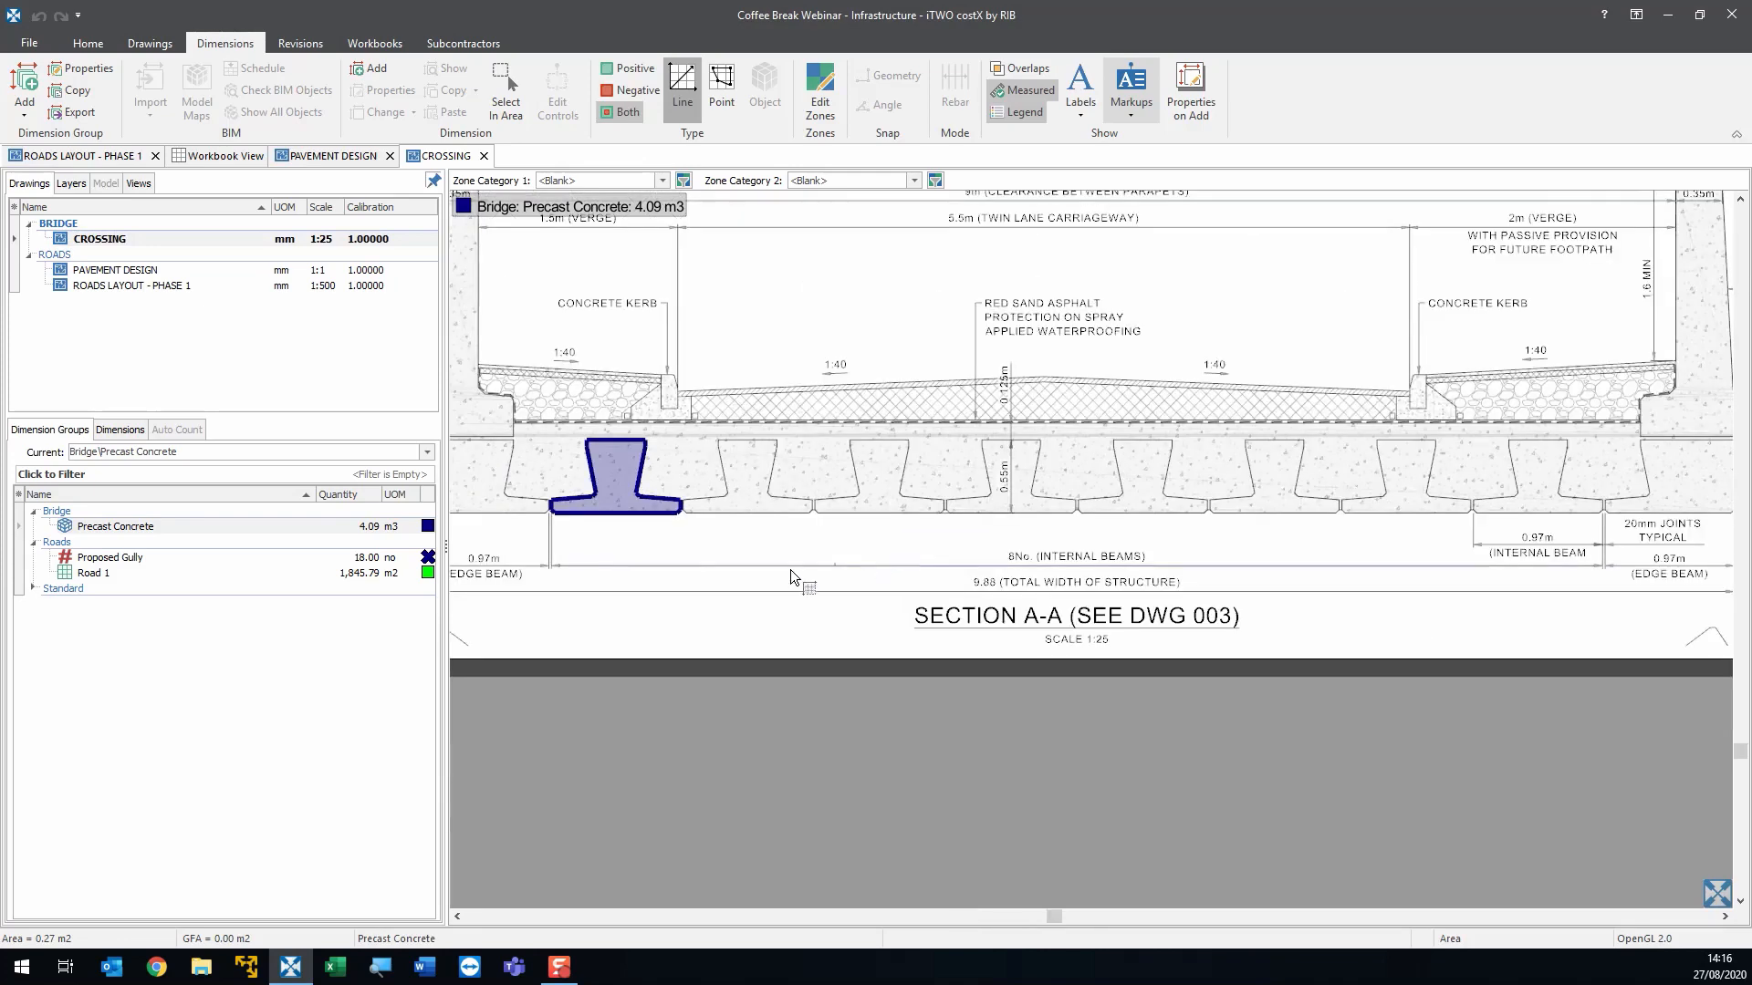
click(625, 475)
scroll(625, 475, up, 2)
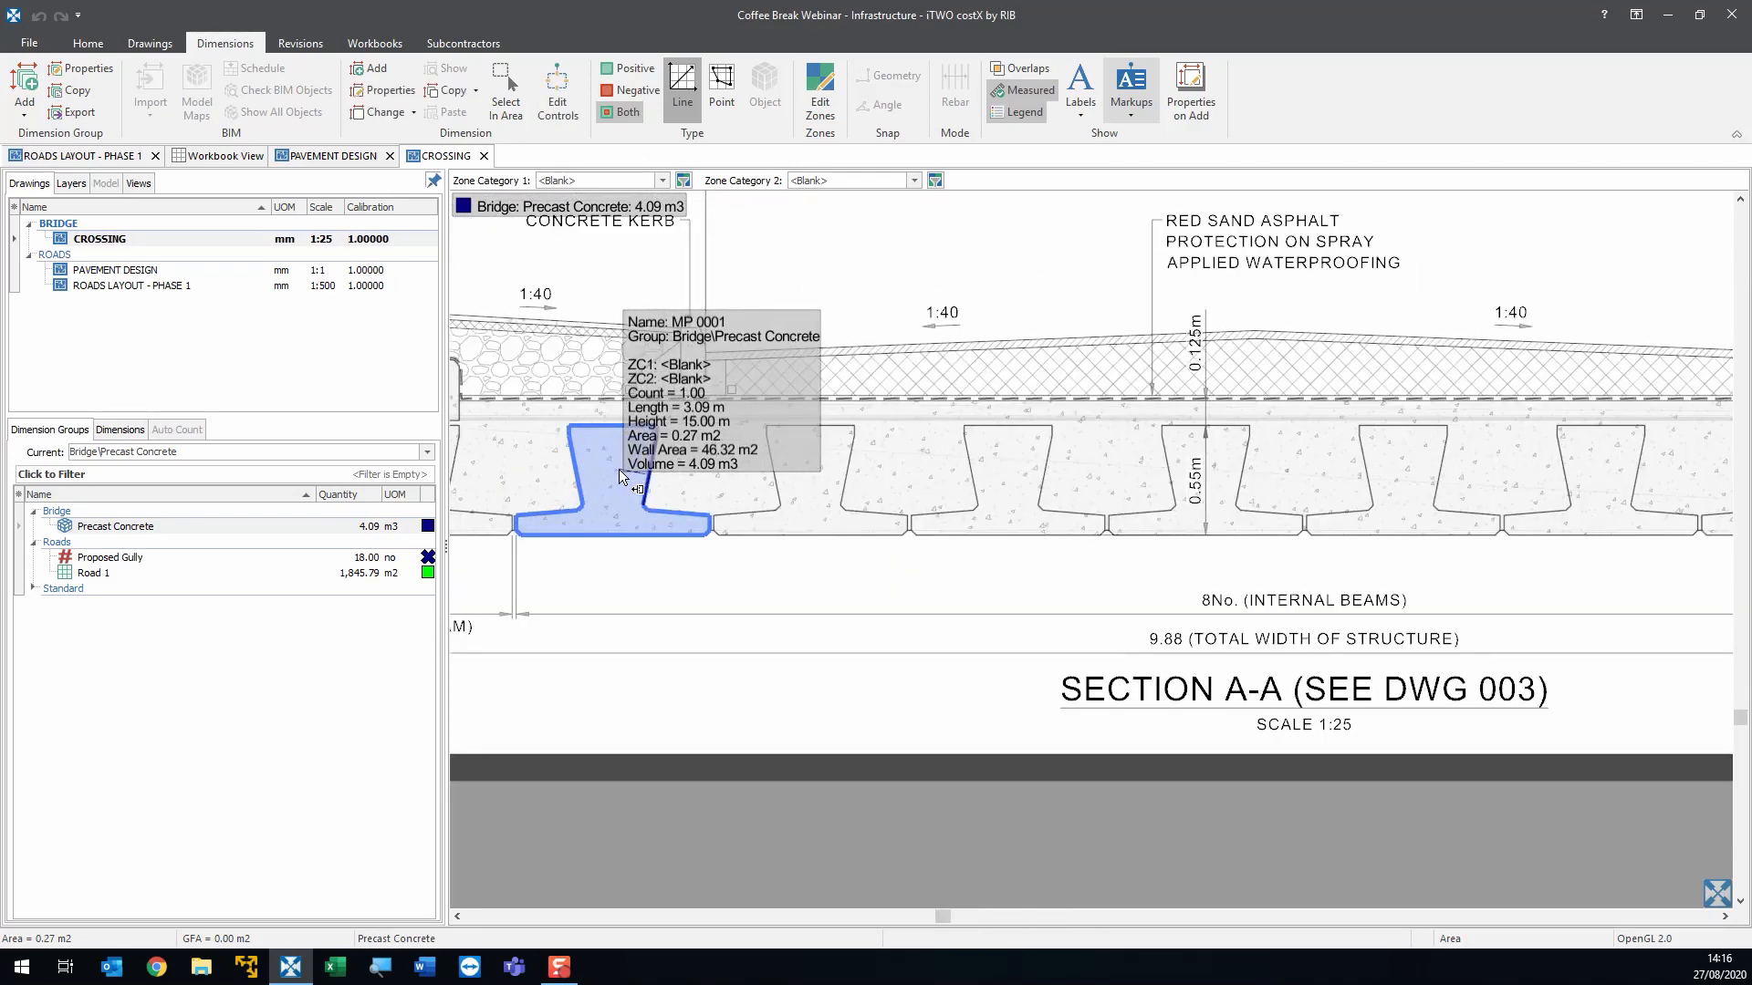
scroll(613, 474, down, 1)
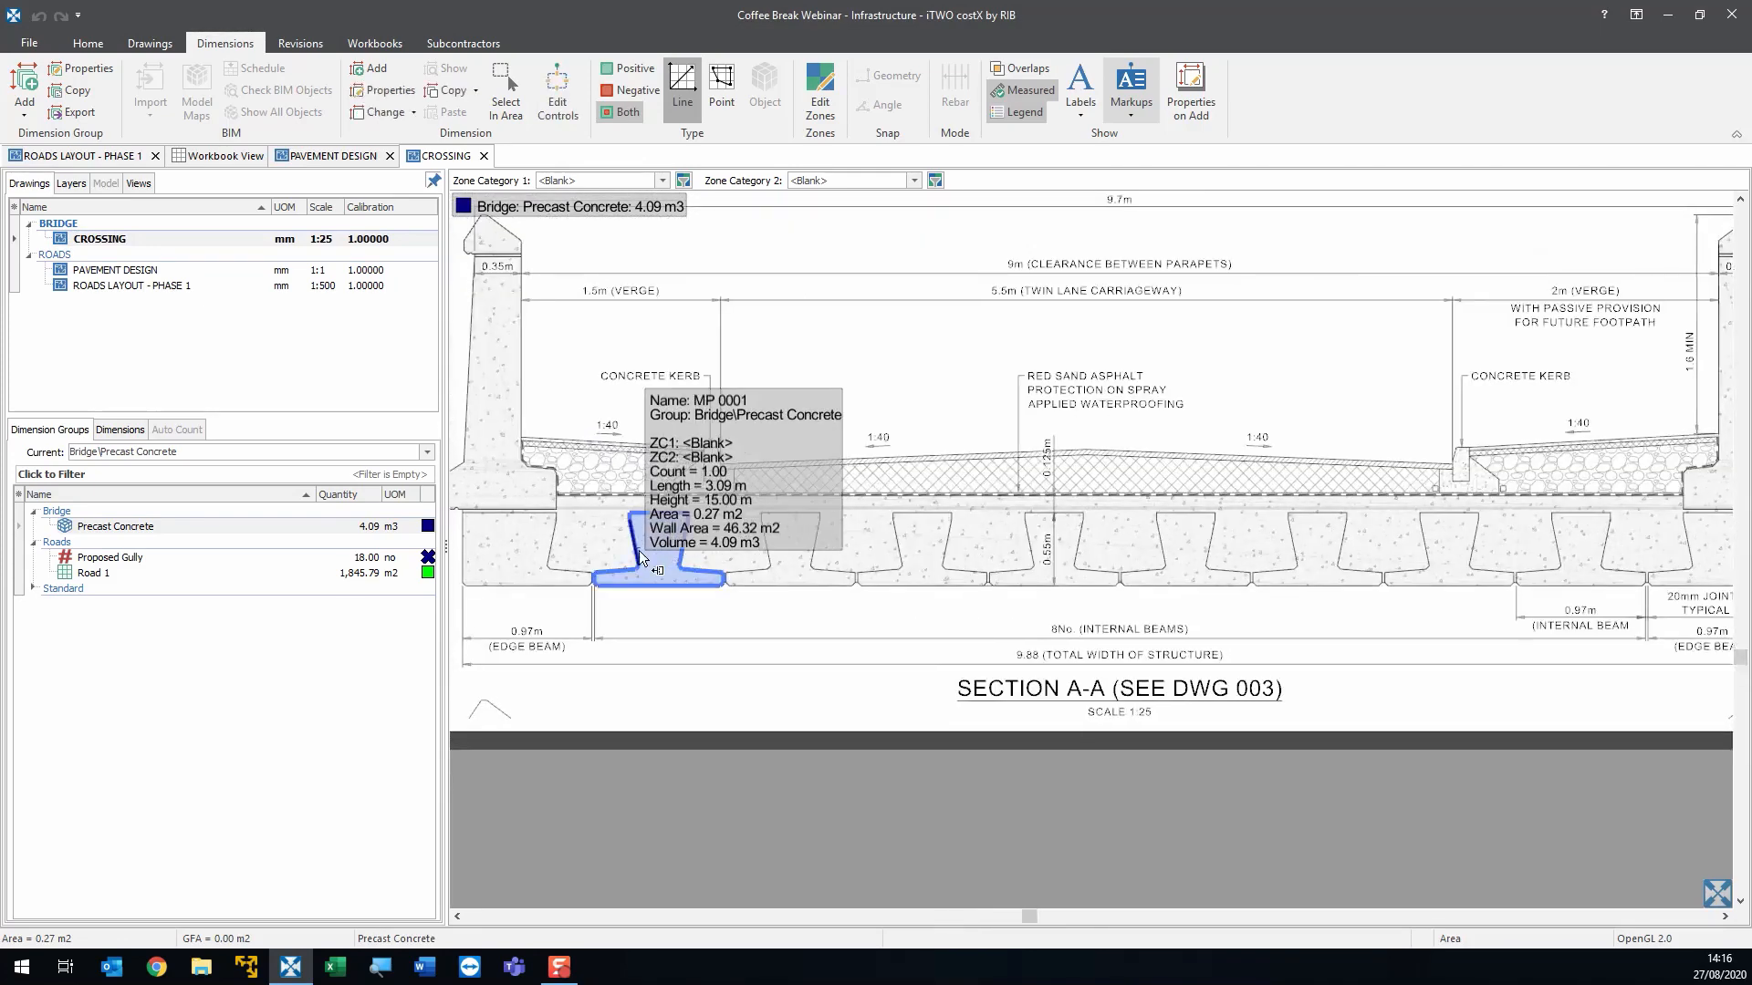
scroll(644, 538, up, 2)
scroll(645, 534, down, 1)
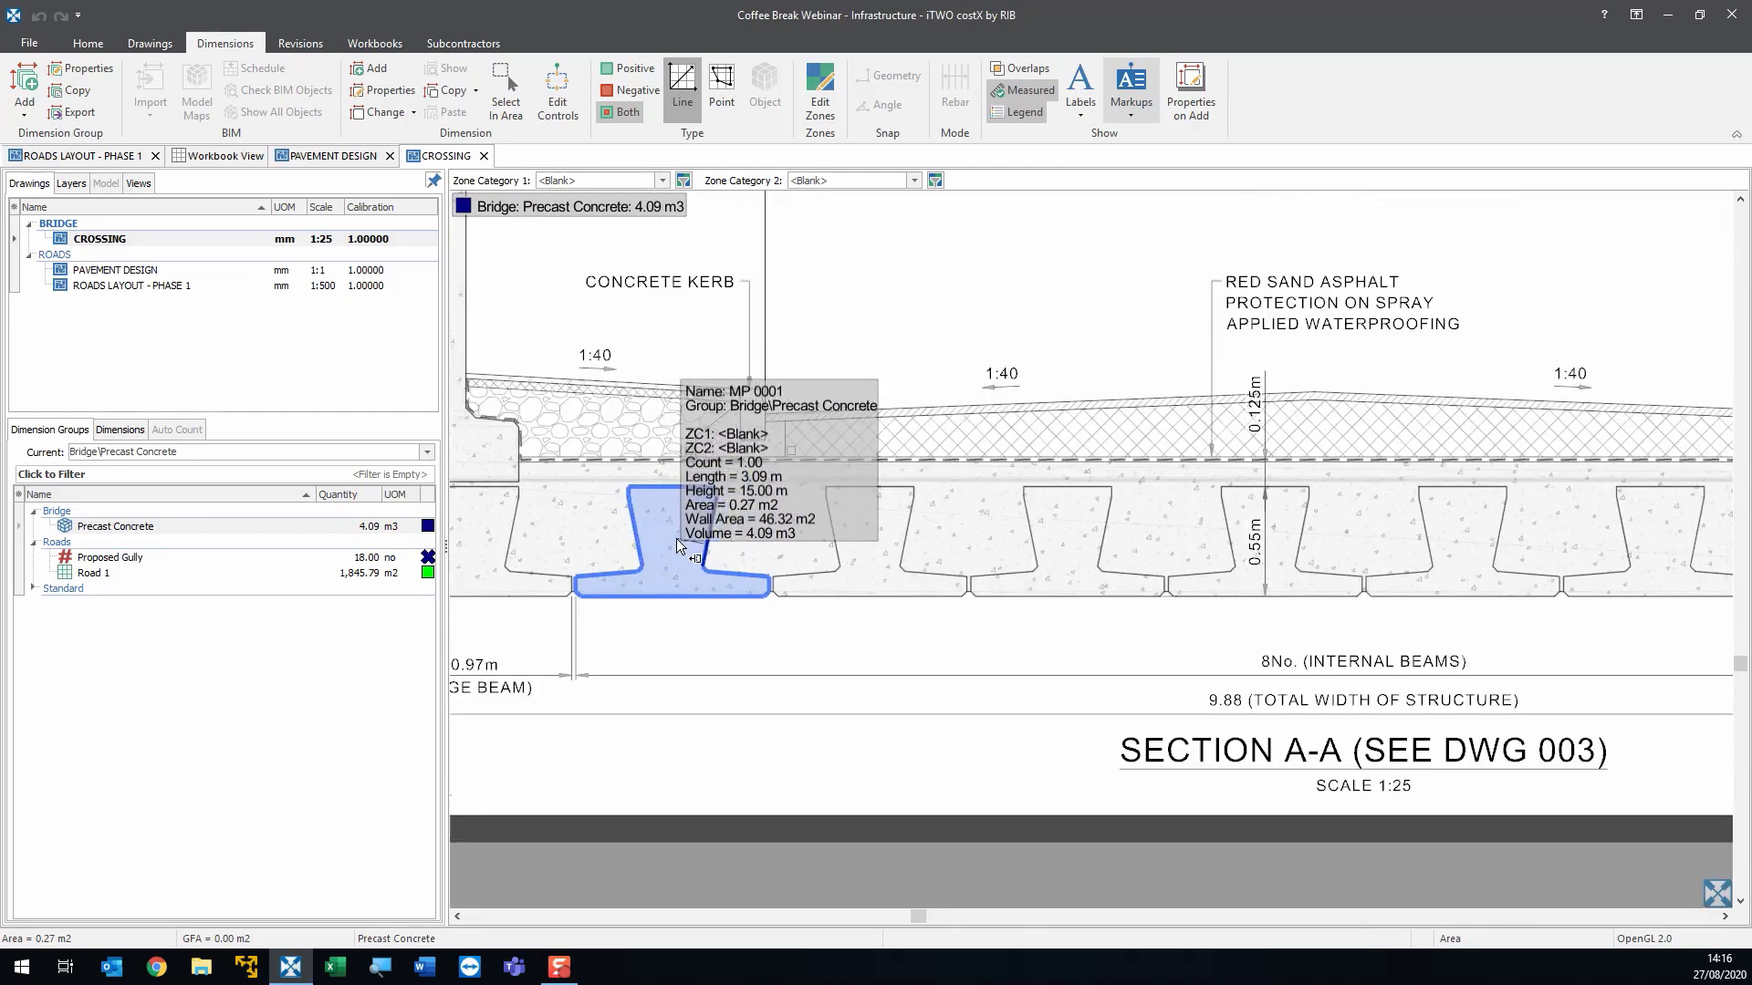
right_click(675, 530)
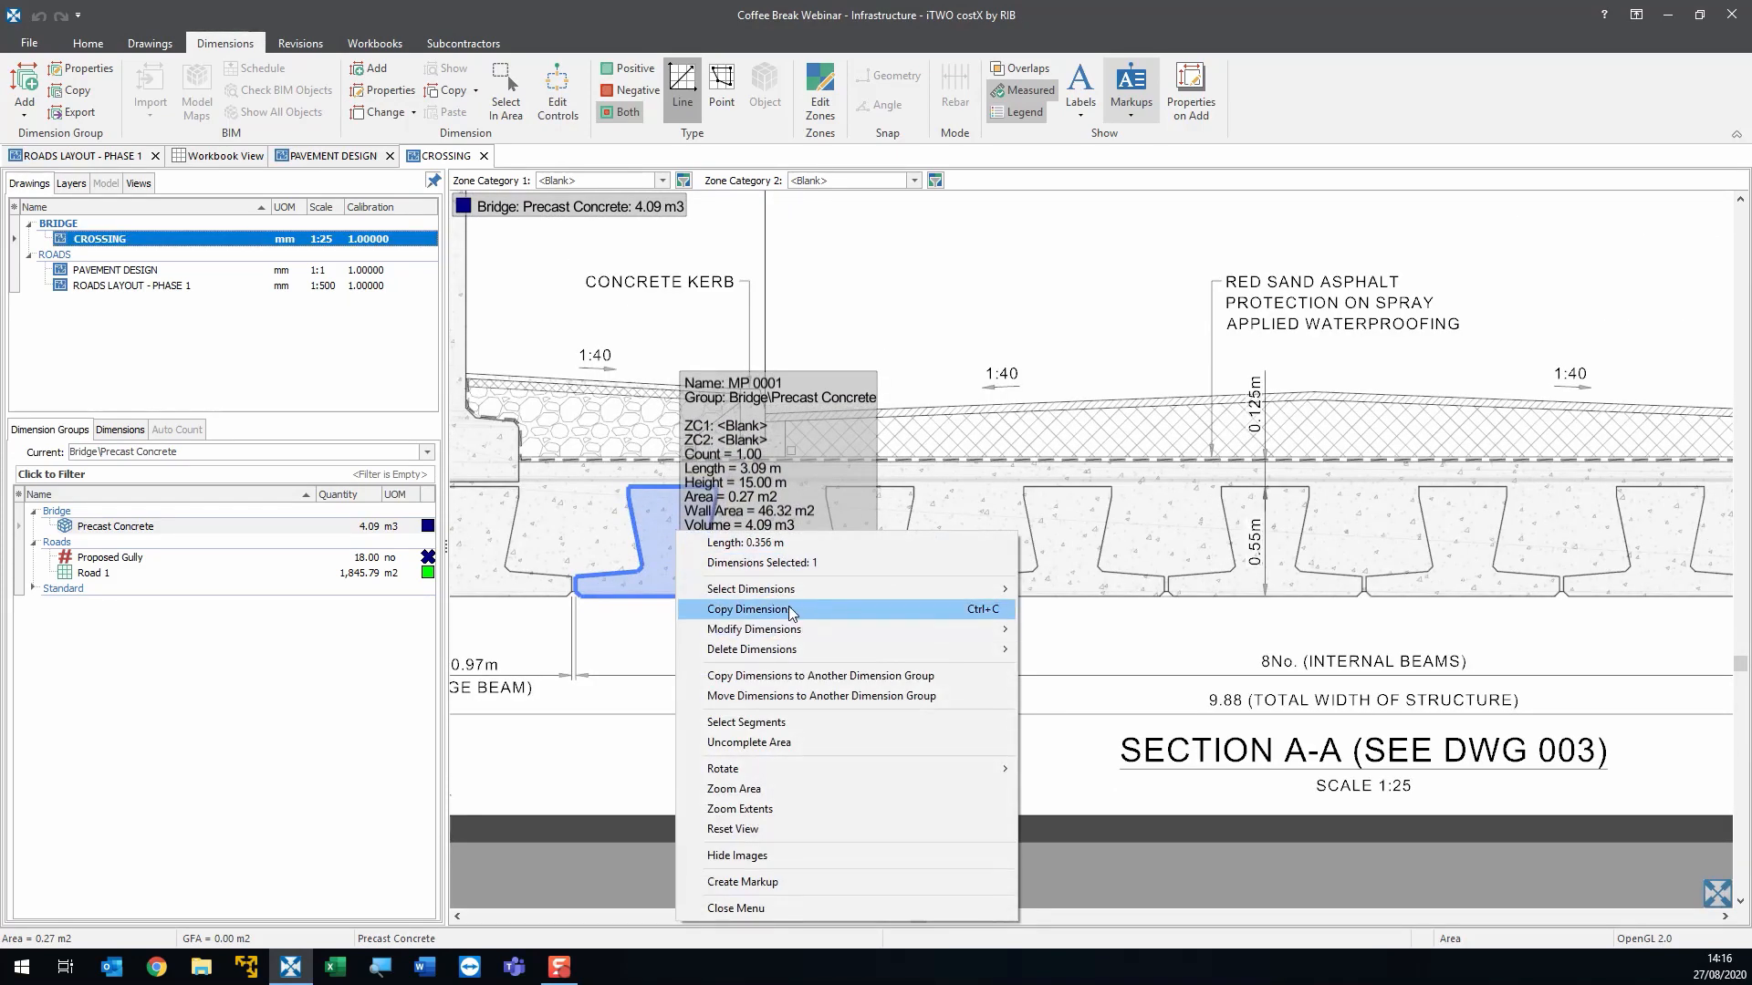
click(767, 608)
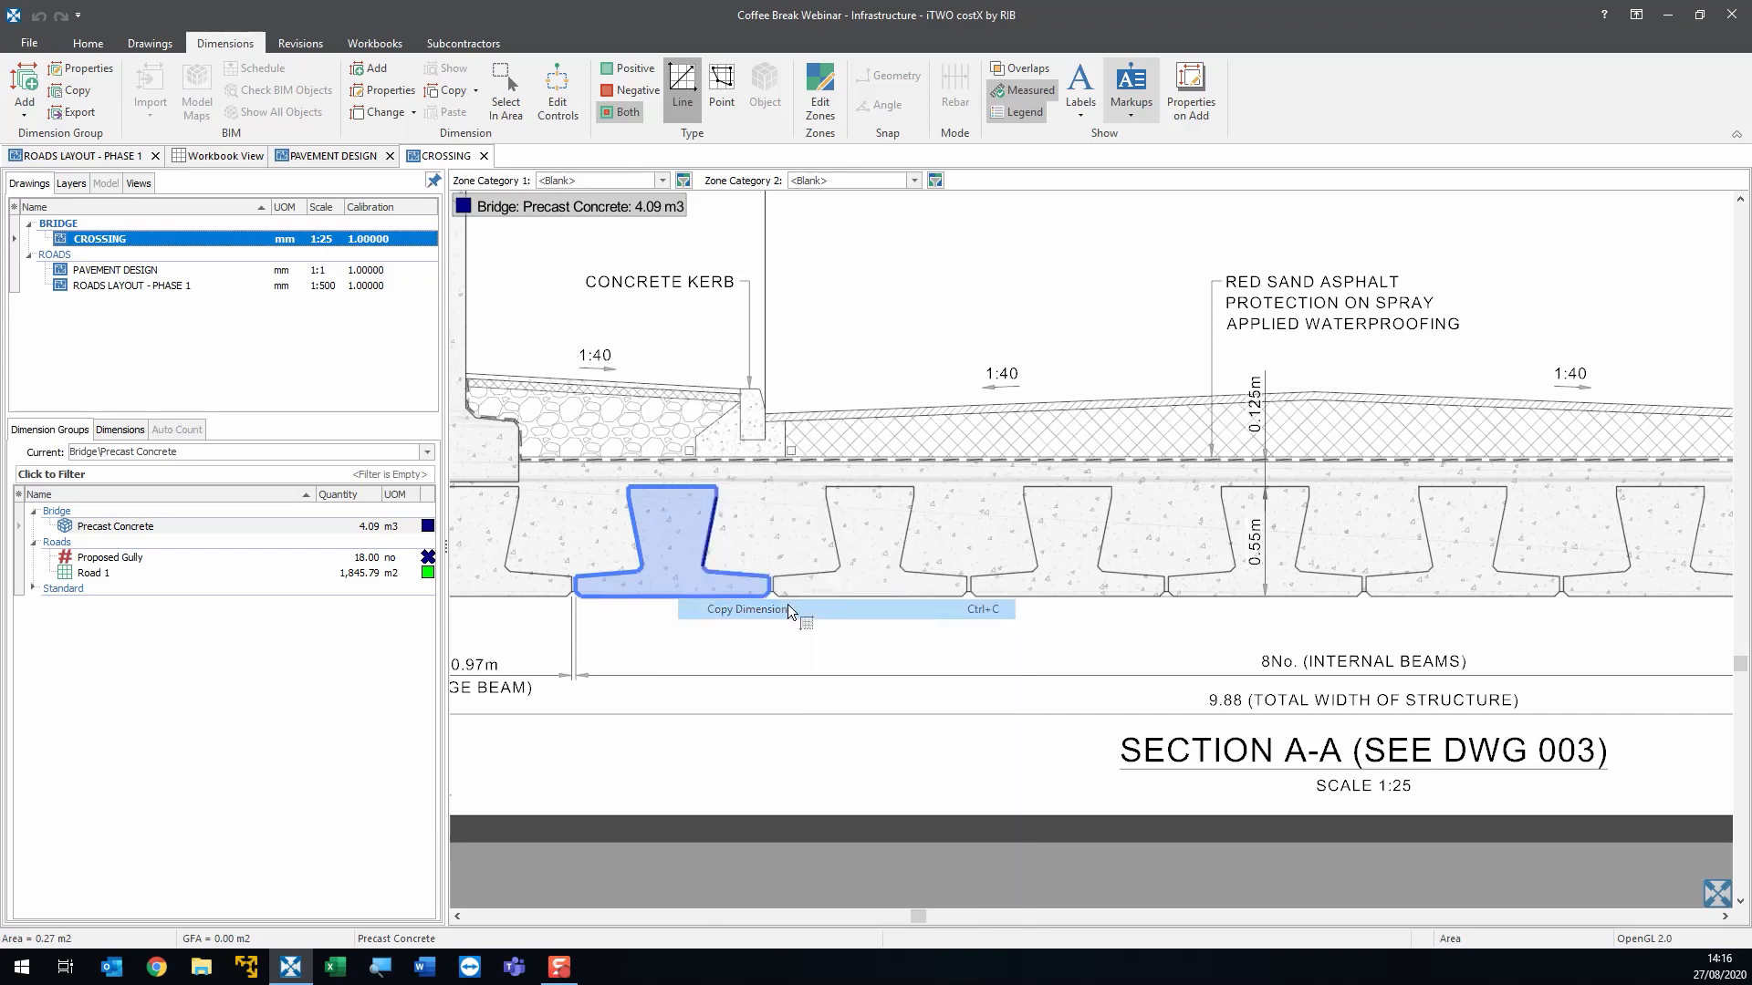
right_click(863, 534)
click(937, 586)
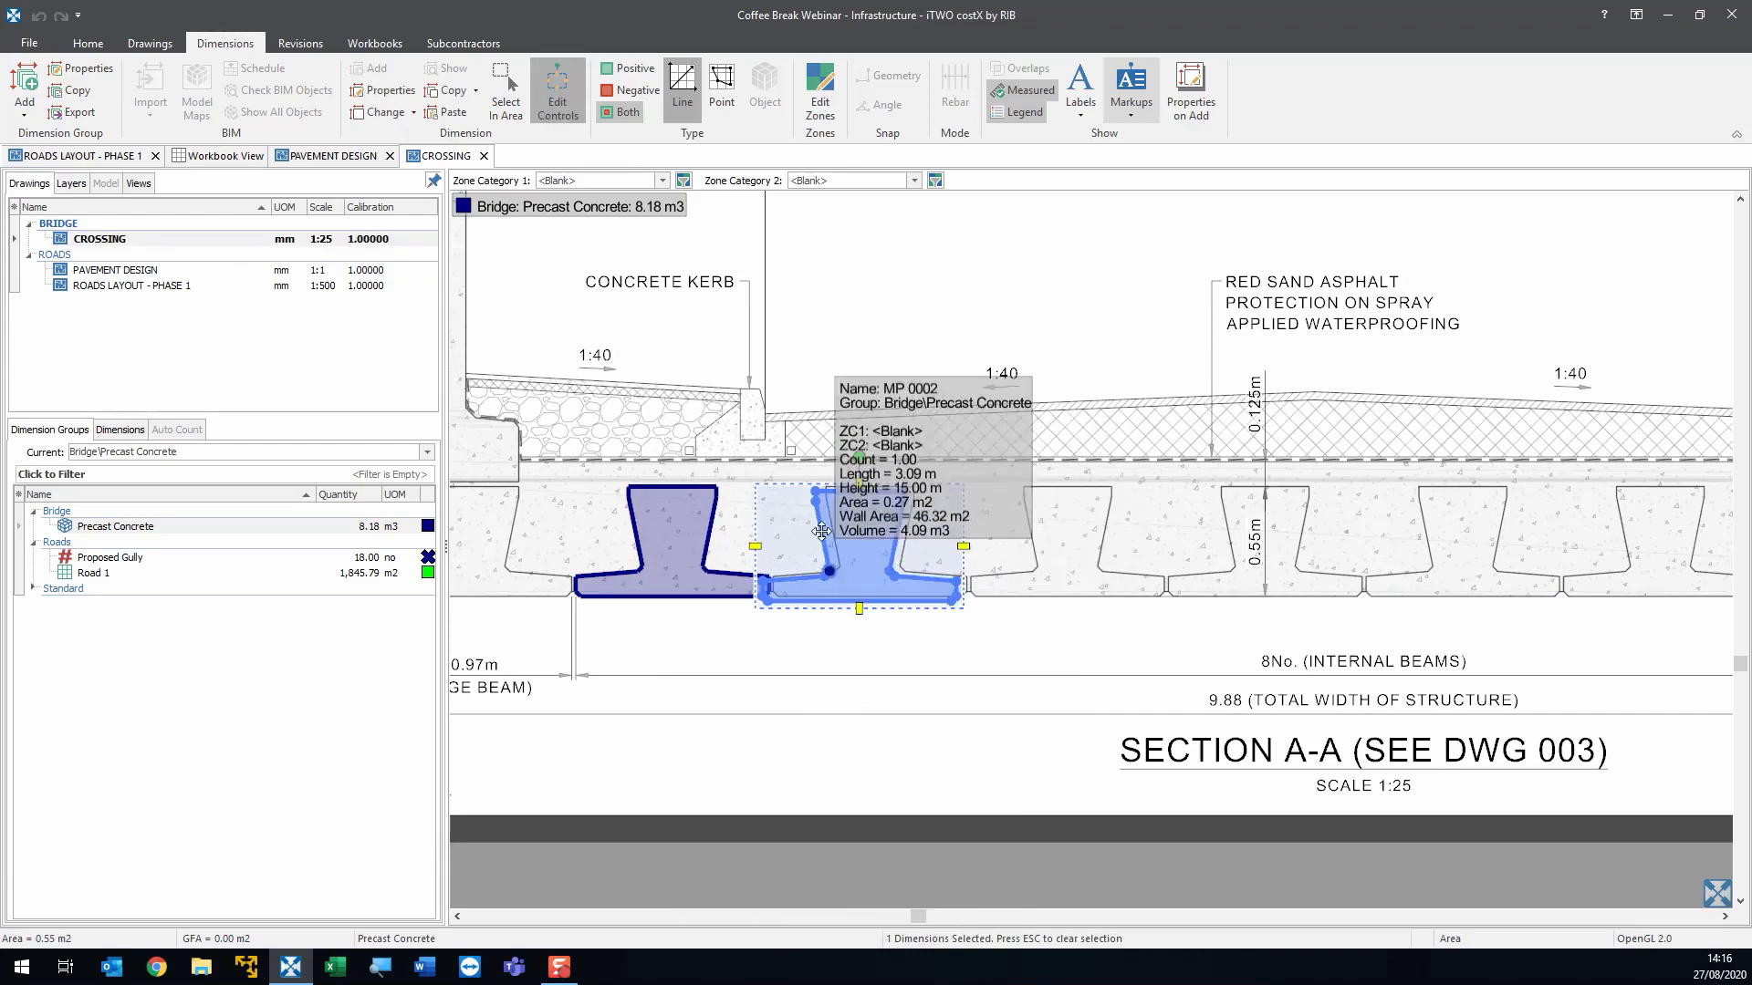
drag(868, 524, 671, 527)
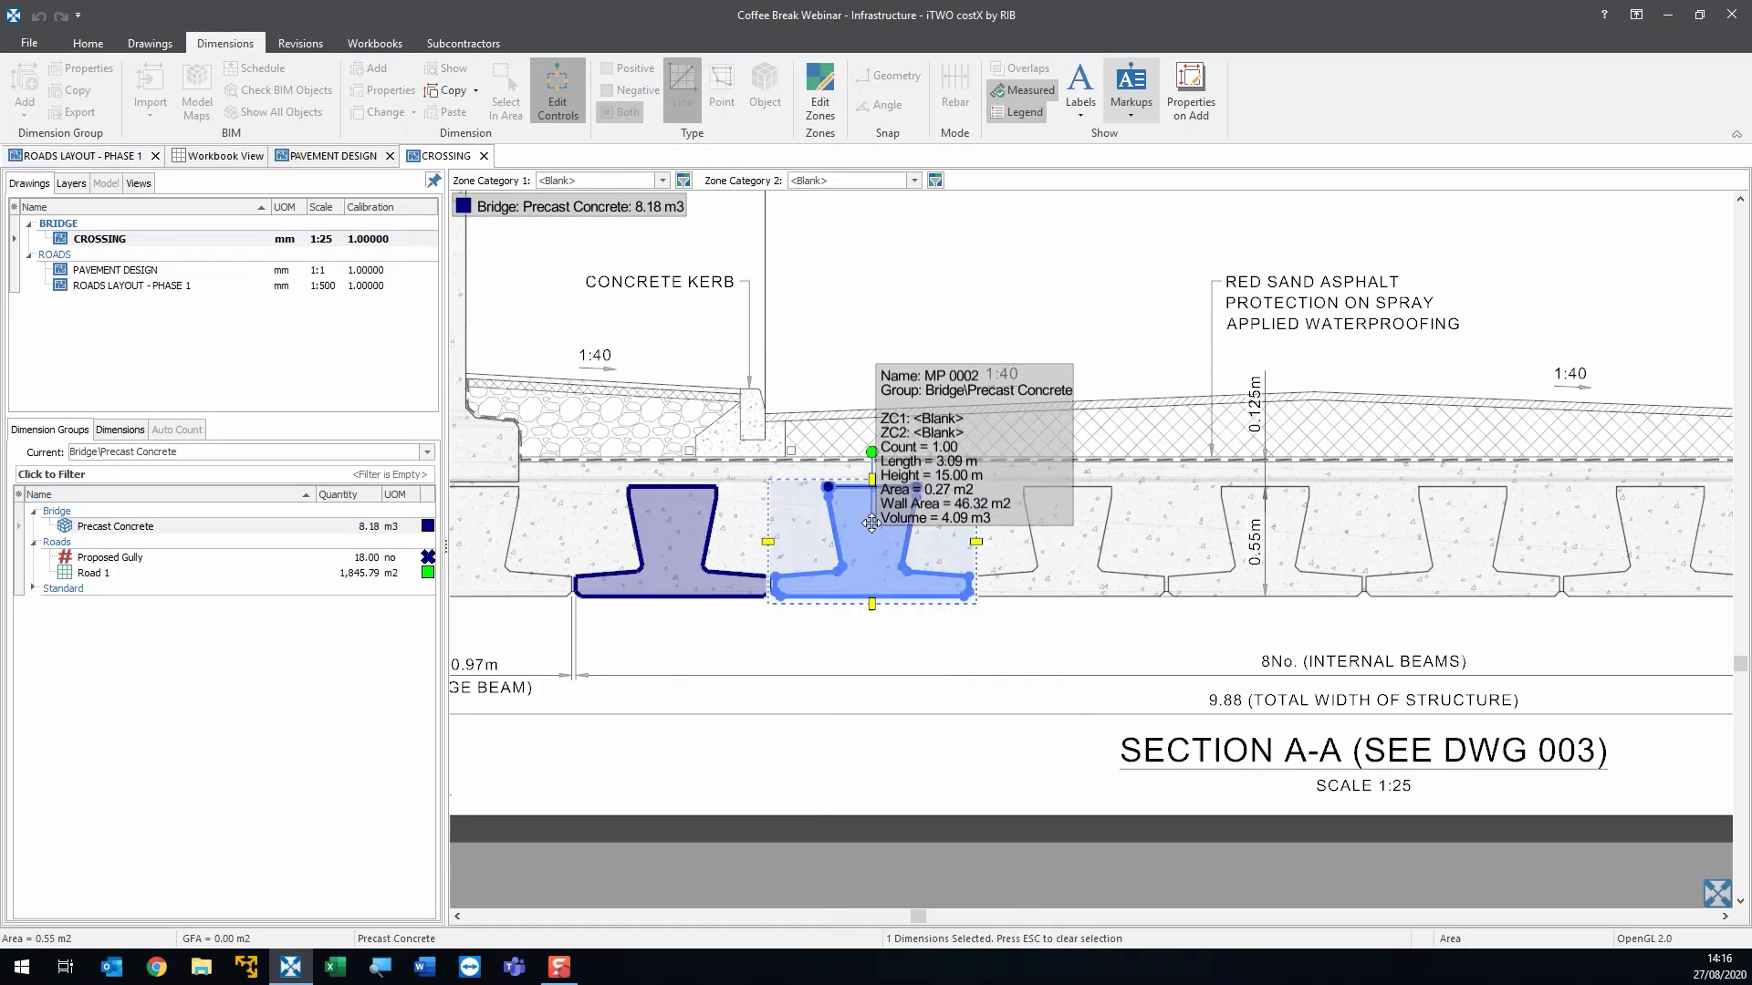
- Paste another copy of the beam dimension and align it with the third internal beam
right_click(1124, 544)
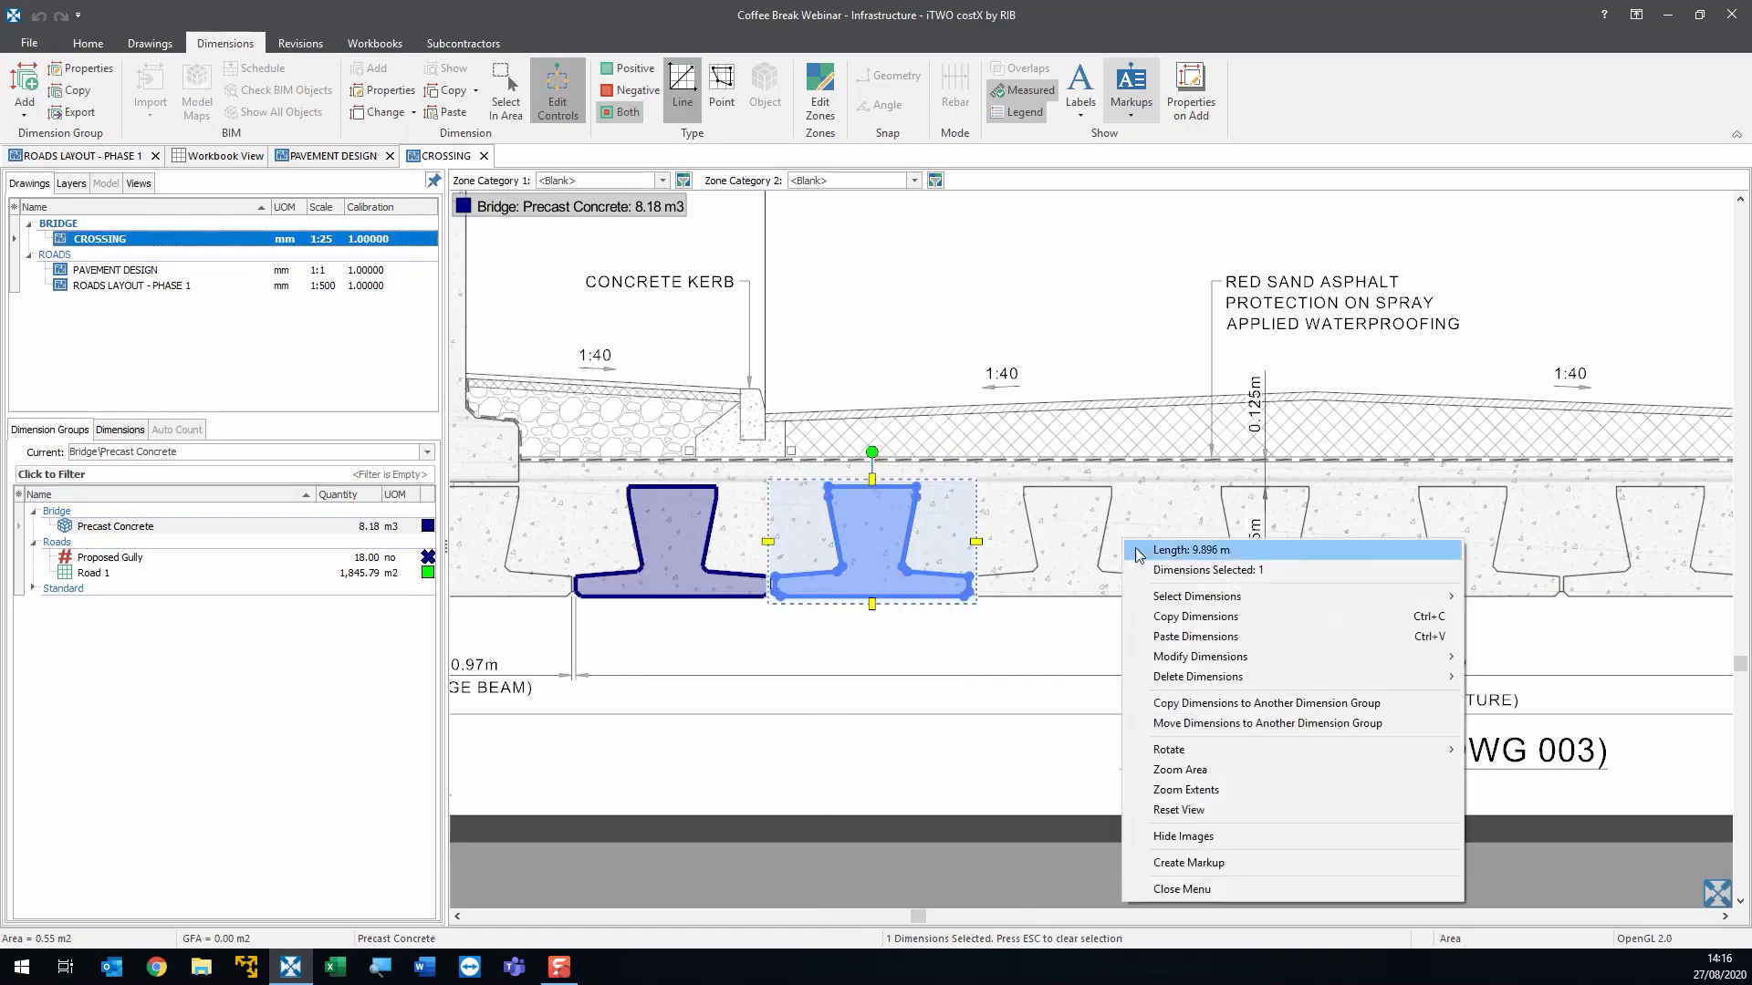
click(1177, 638)
drag(1111, 551, 1046, 508)
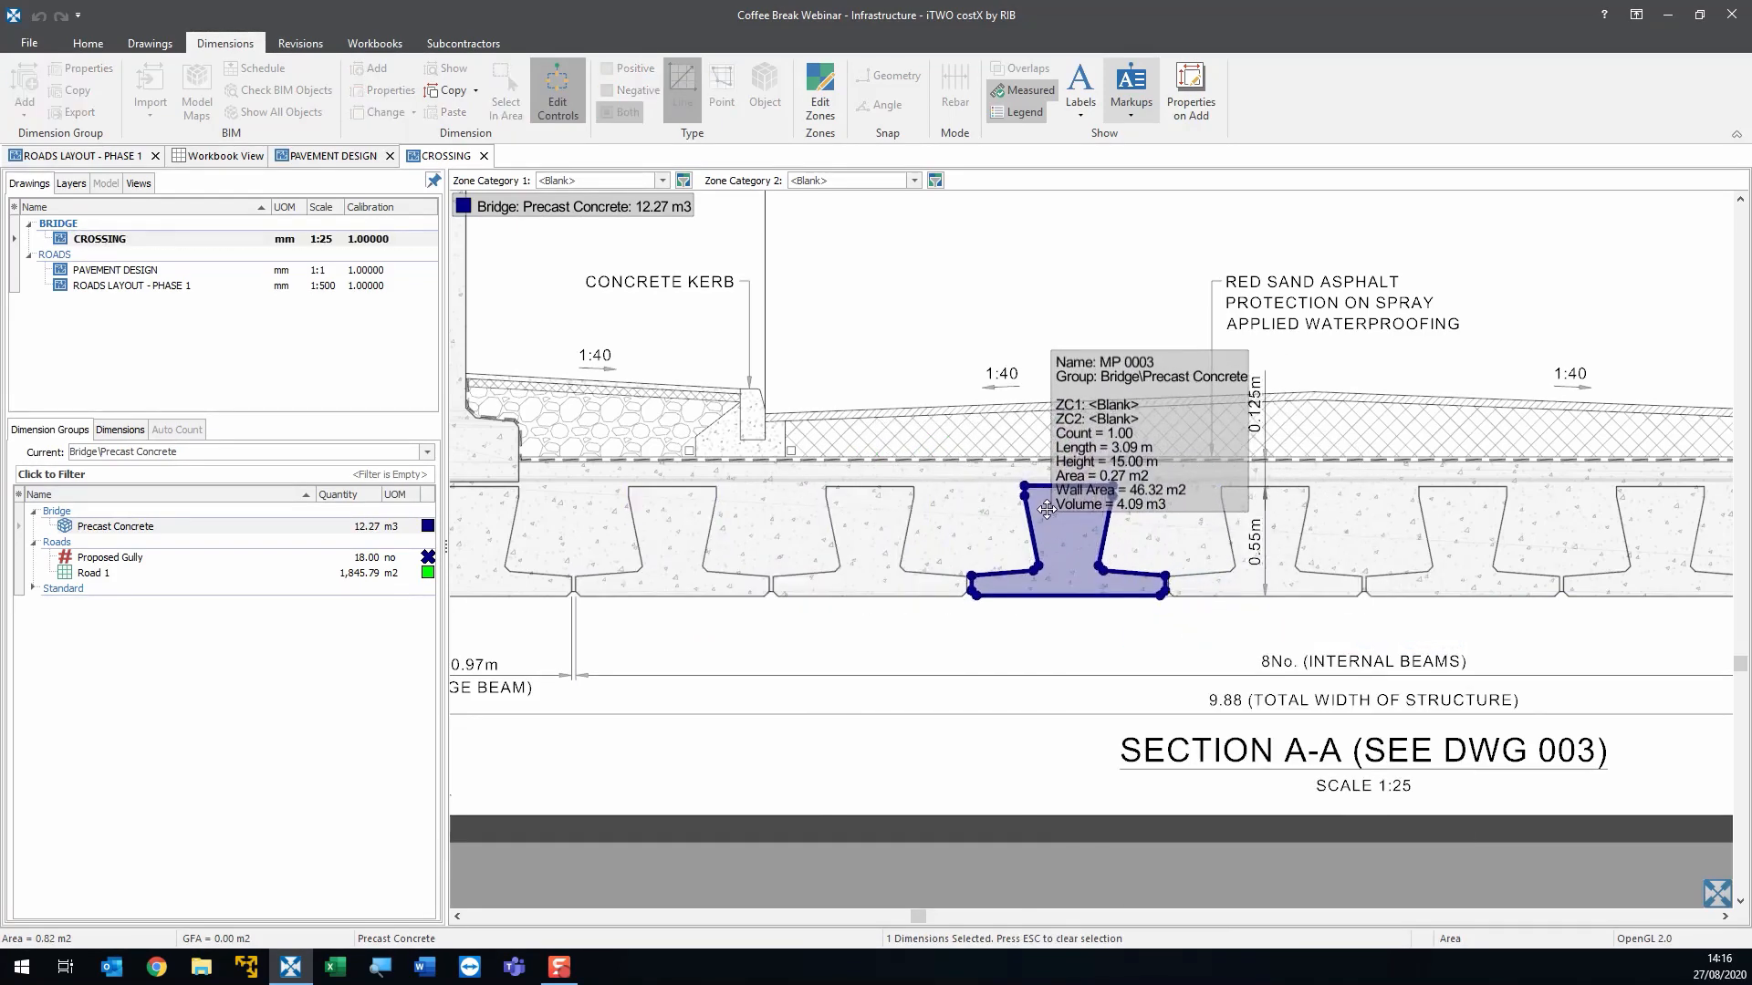
- Paste another copy of the beam dimension and align it with the fourth internal beam
scroll(931, 566, down, 1)
scroll(1124, 570, up, 1)
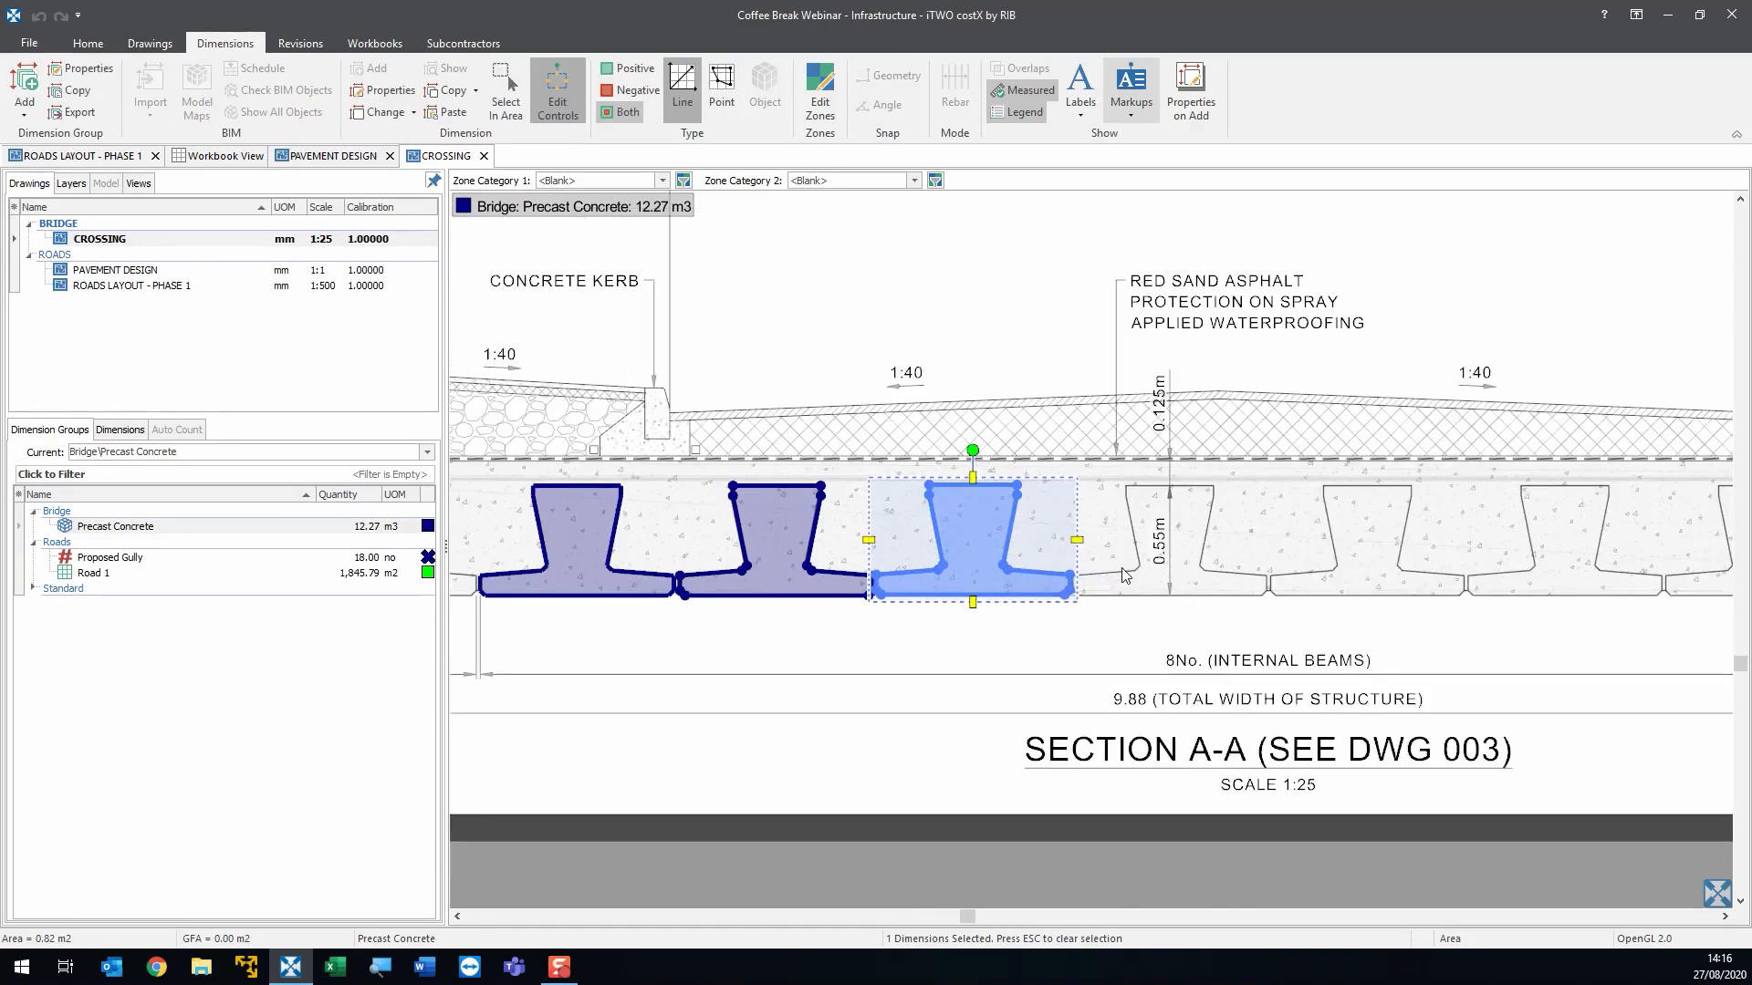
right_click(1152, 524)
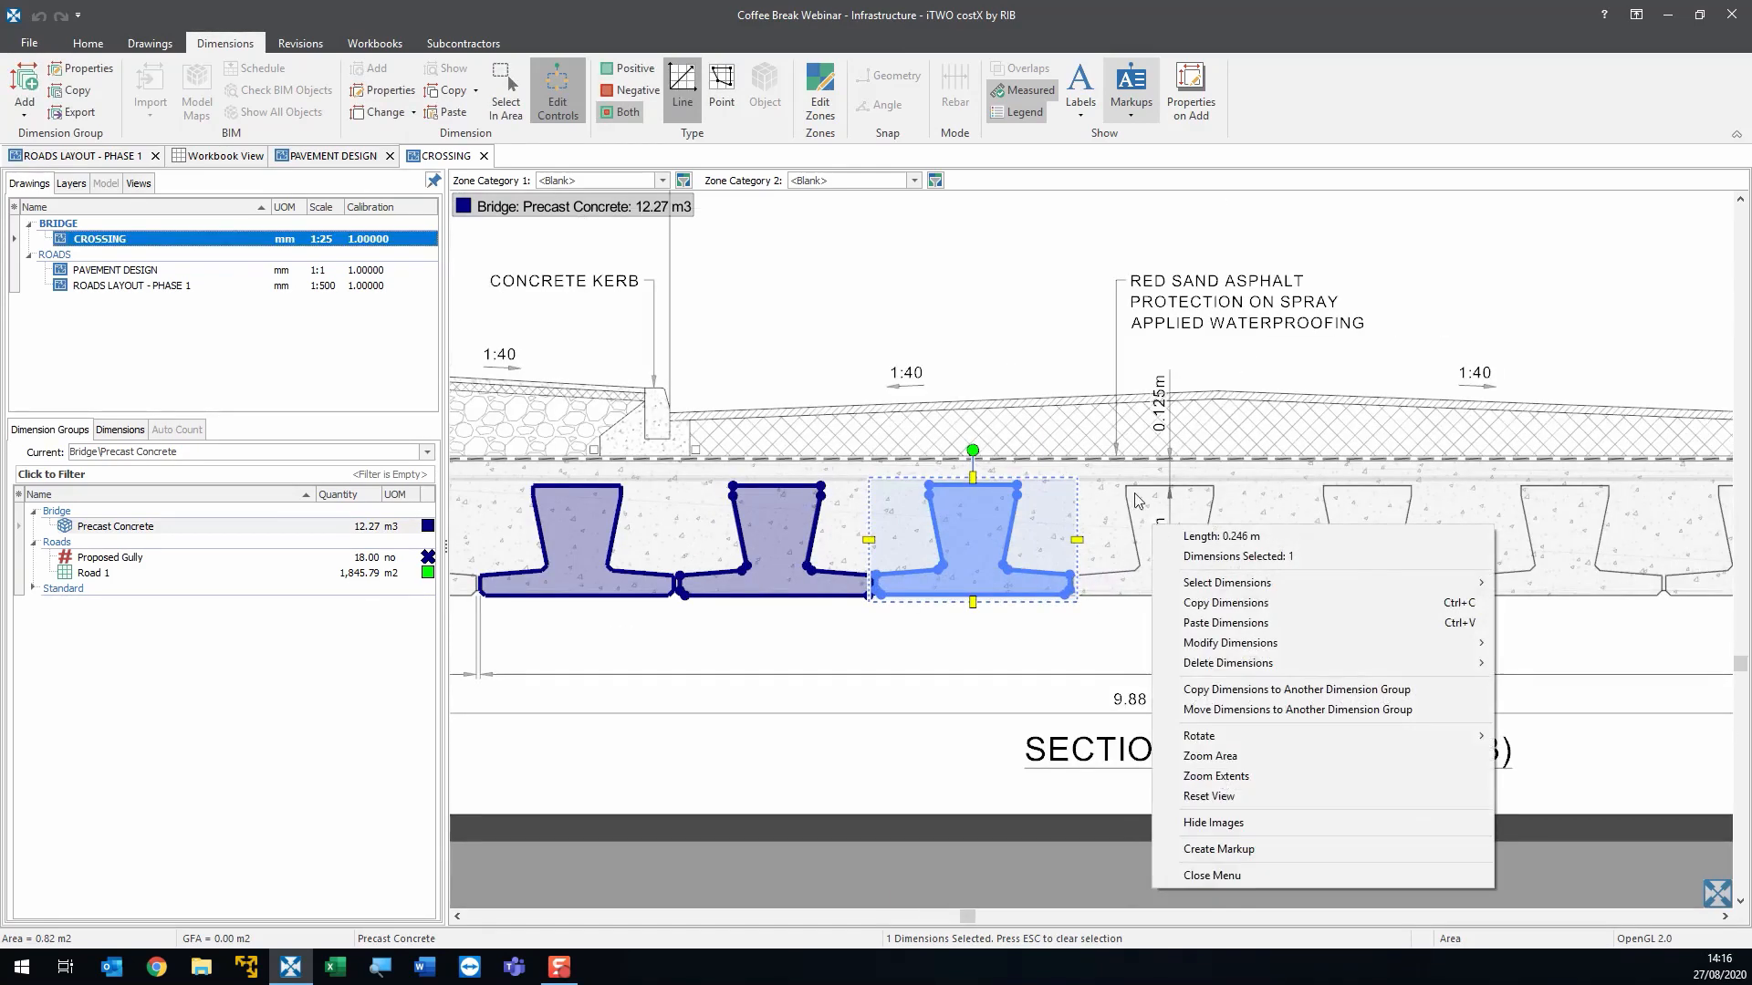
click(1225, 623)
drag(1166, 531, 1188, 534)
key(Escape)
scroll(874, 429, down, 3)
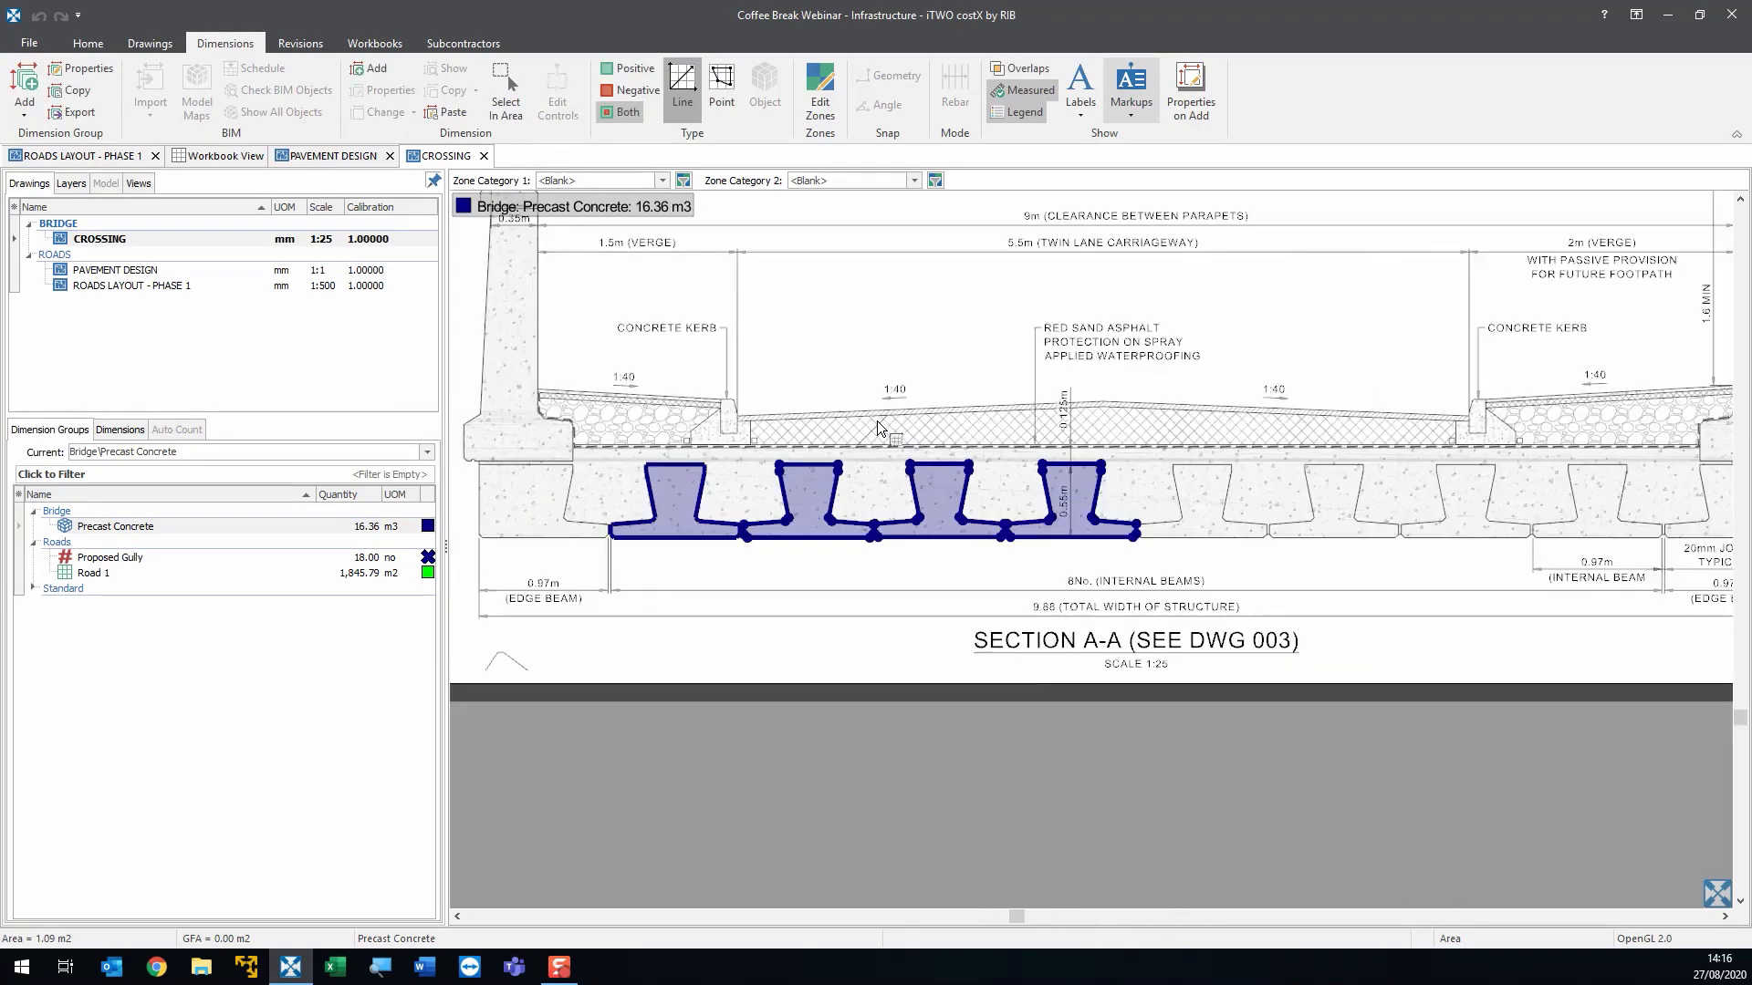
- Select the four measured beam dimensions, then copy and paste them as a set aligned with the remaining four internal beams
scroll(864, 447, up, 2)
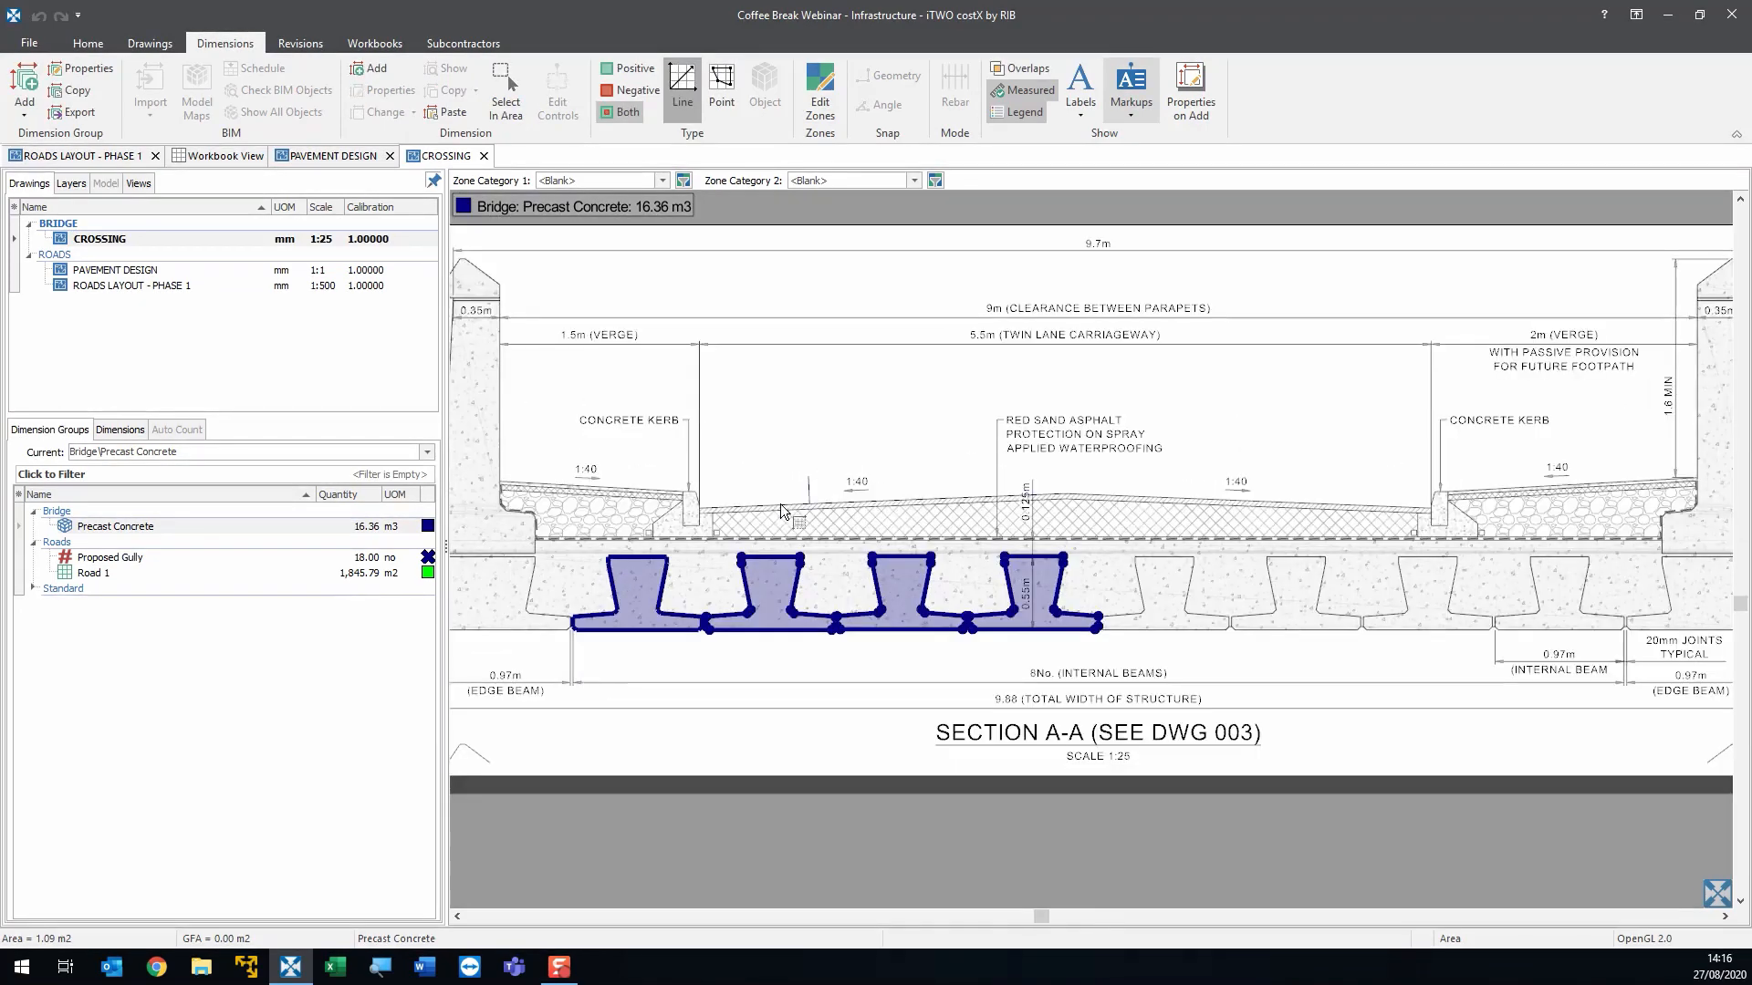
click(630, 598)
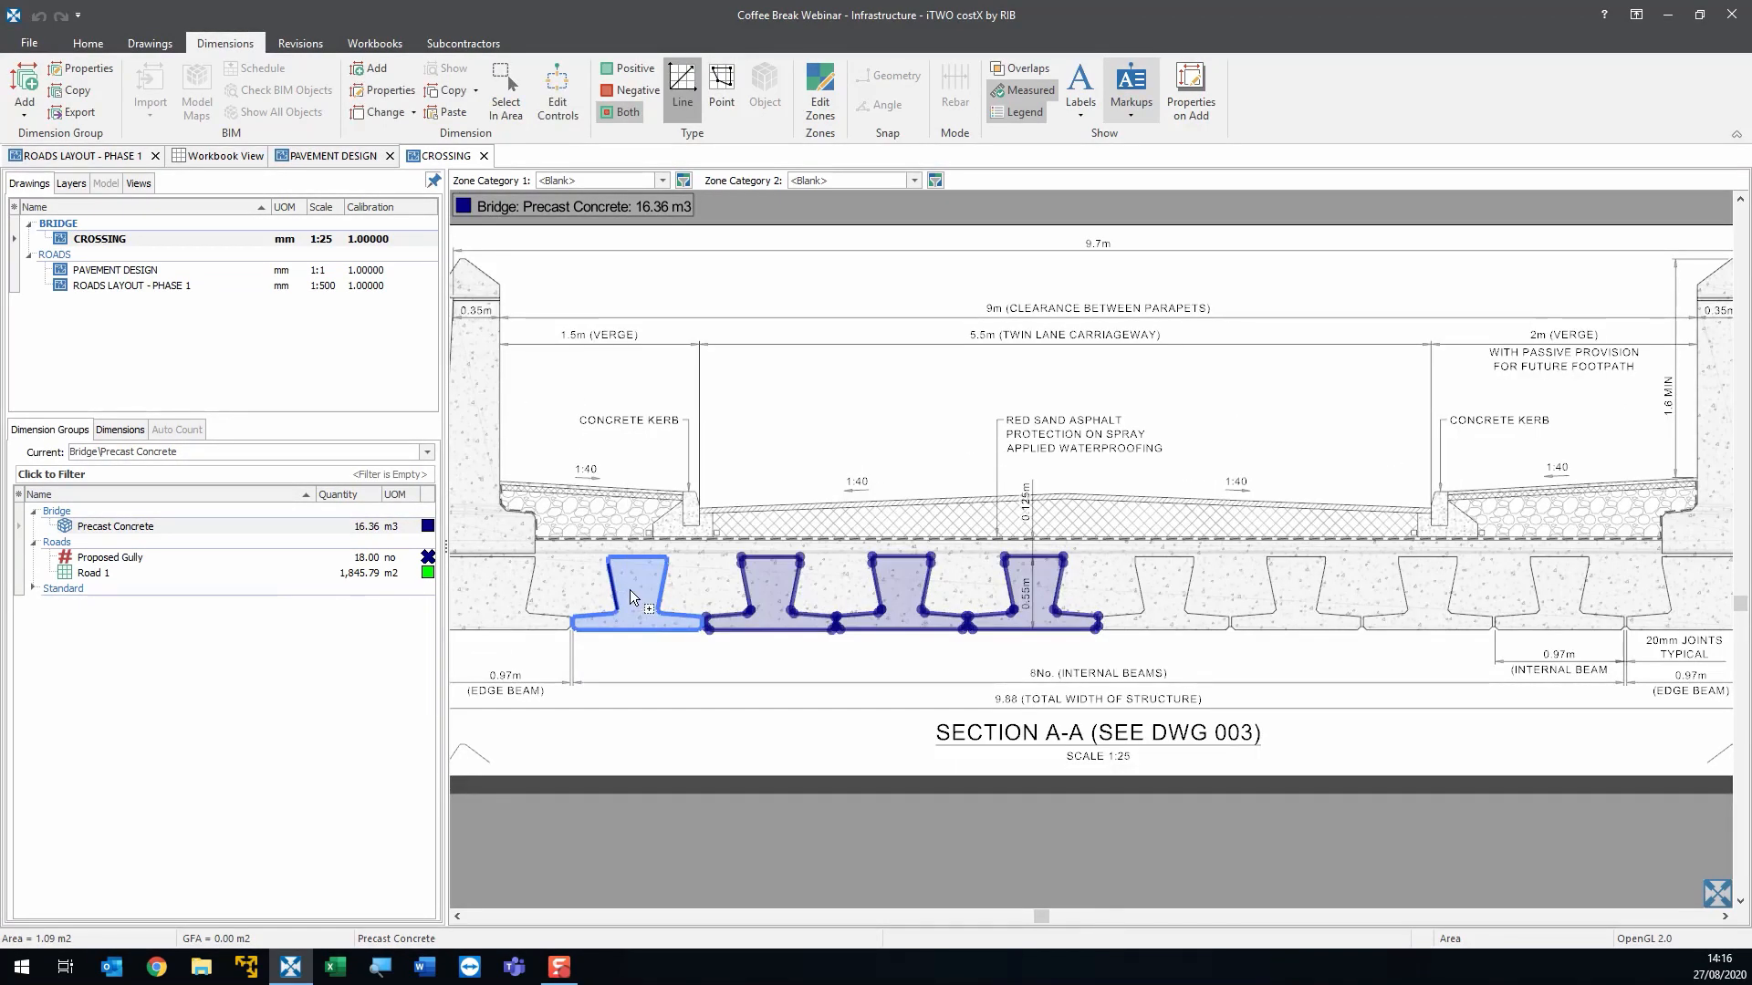
ctrl+click(759, 590)
ctrl+click(899, 595)
ctrl+click(1031, 589)
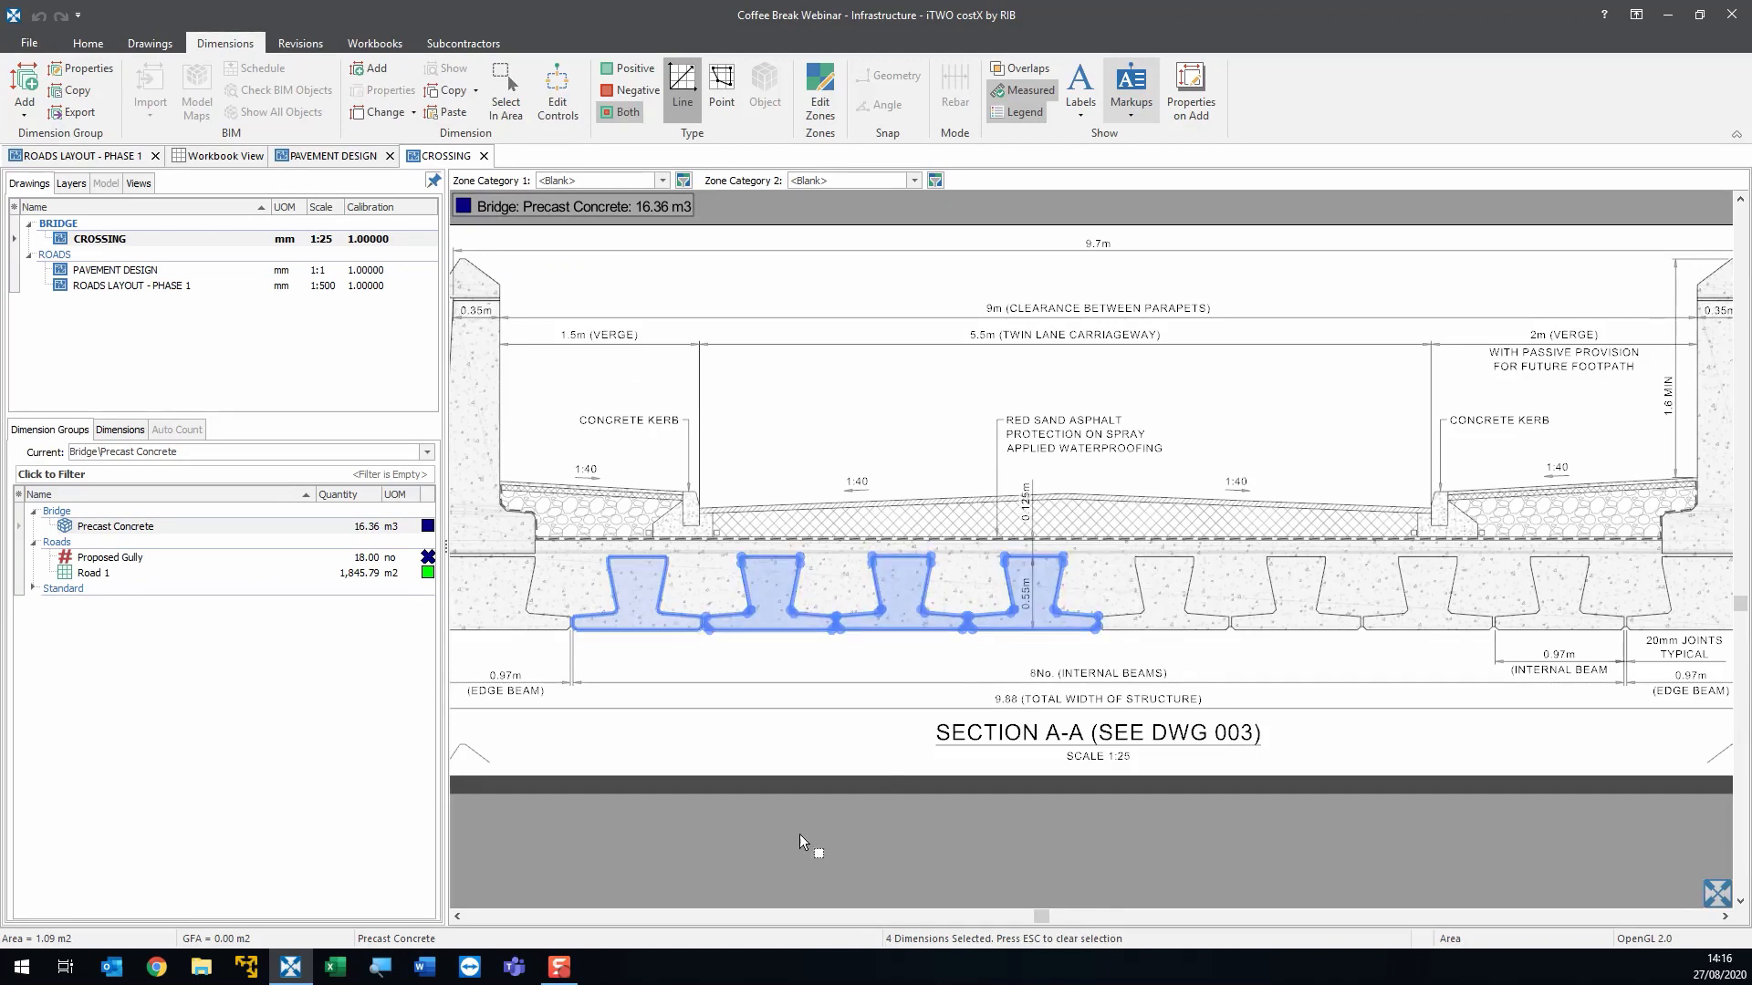
key(ctrl+v)
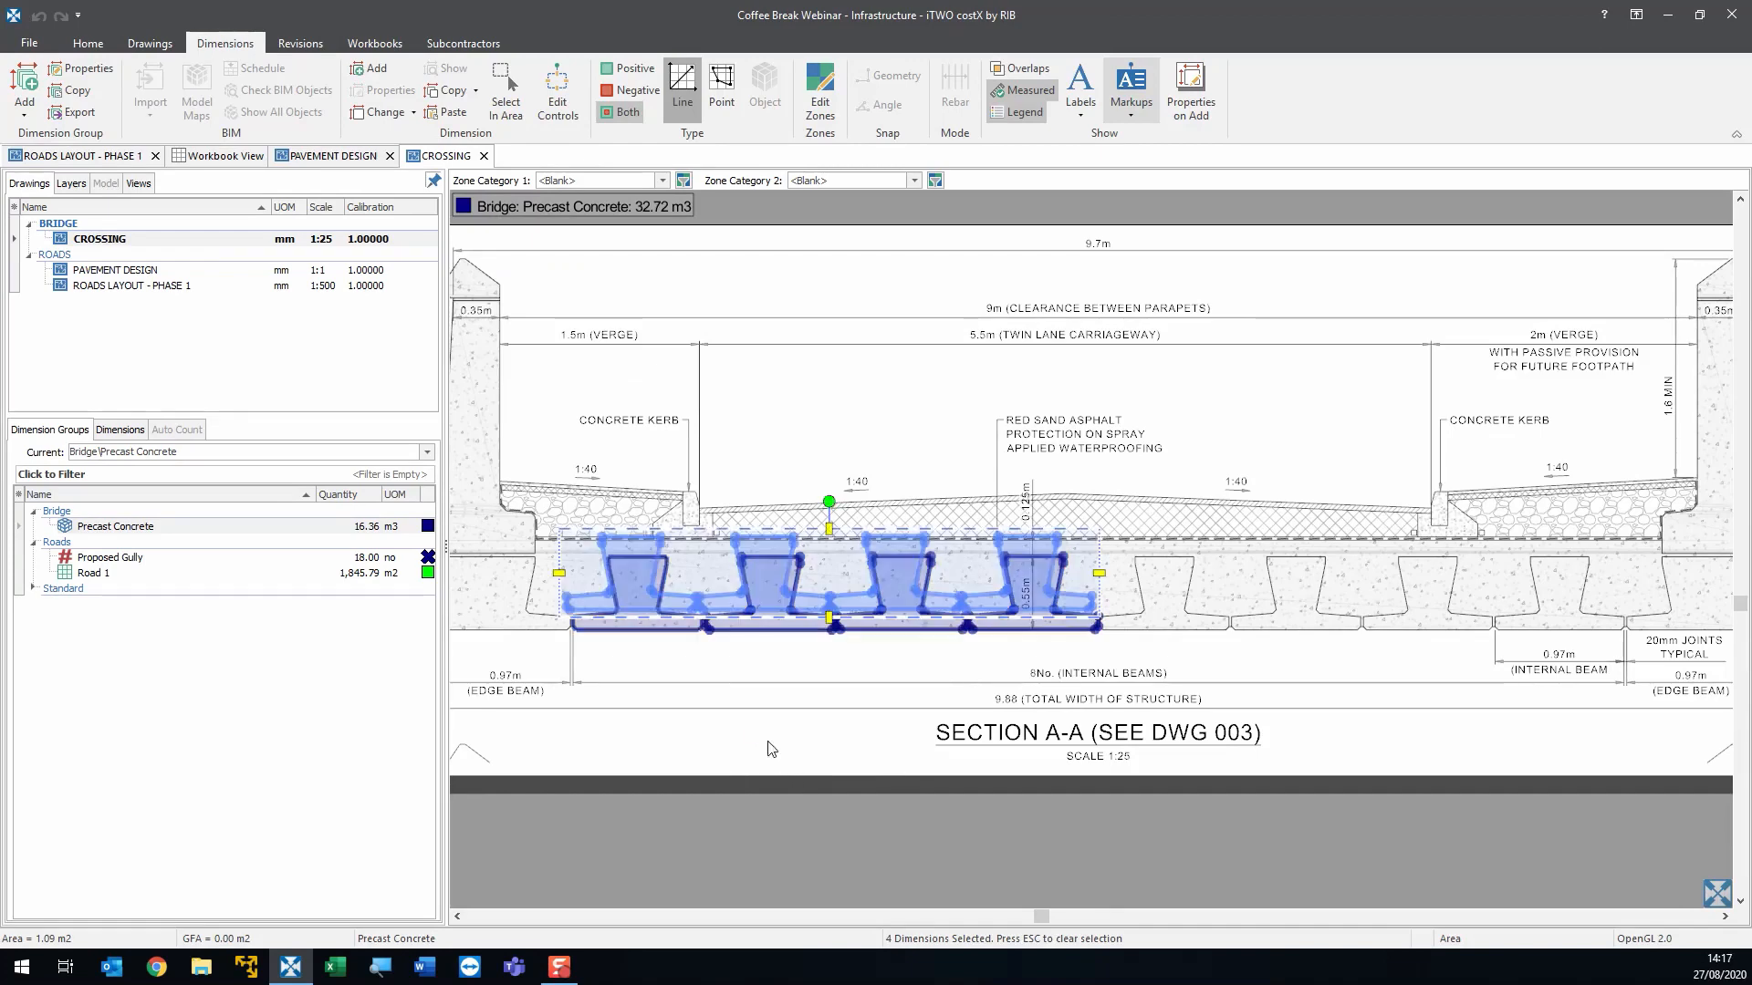
drag(613, 576, 1151, 573)
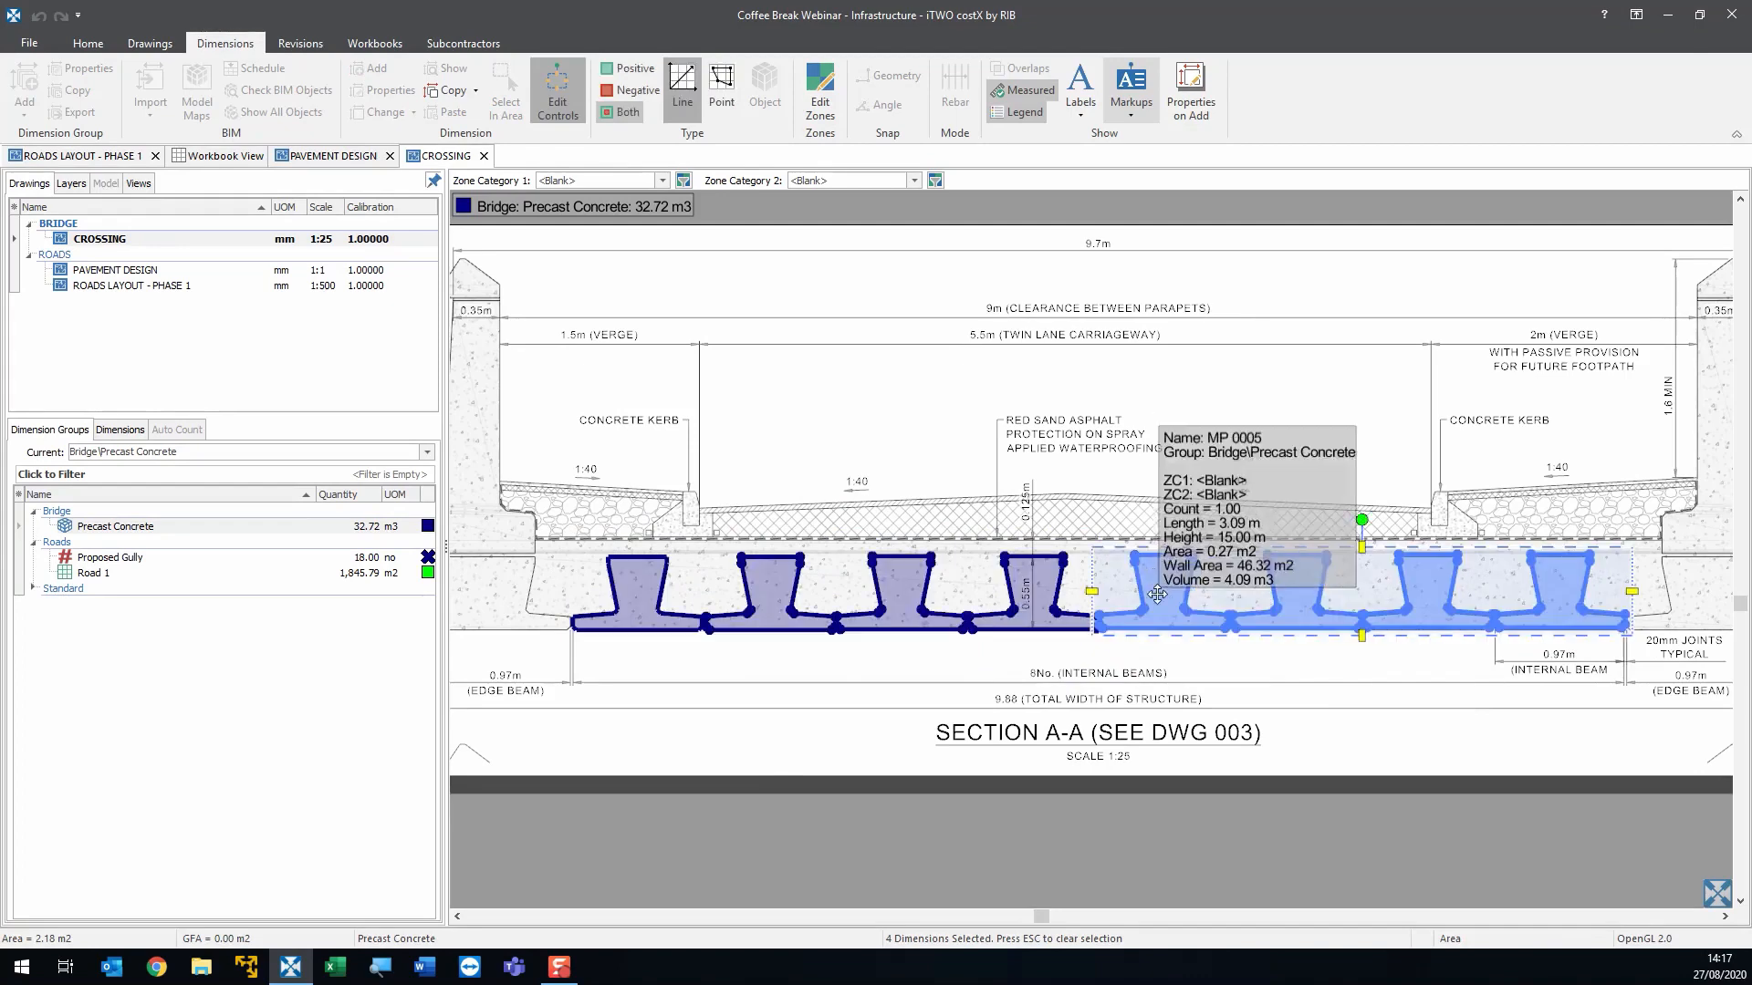
key(Escape)
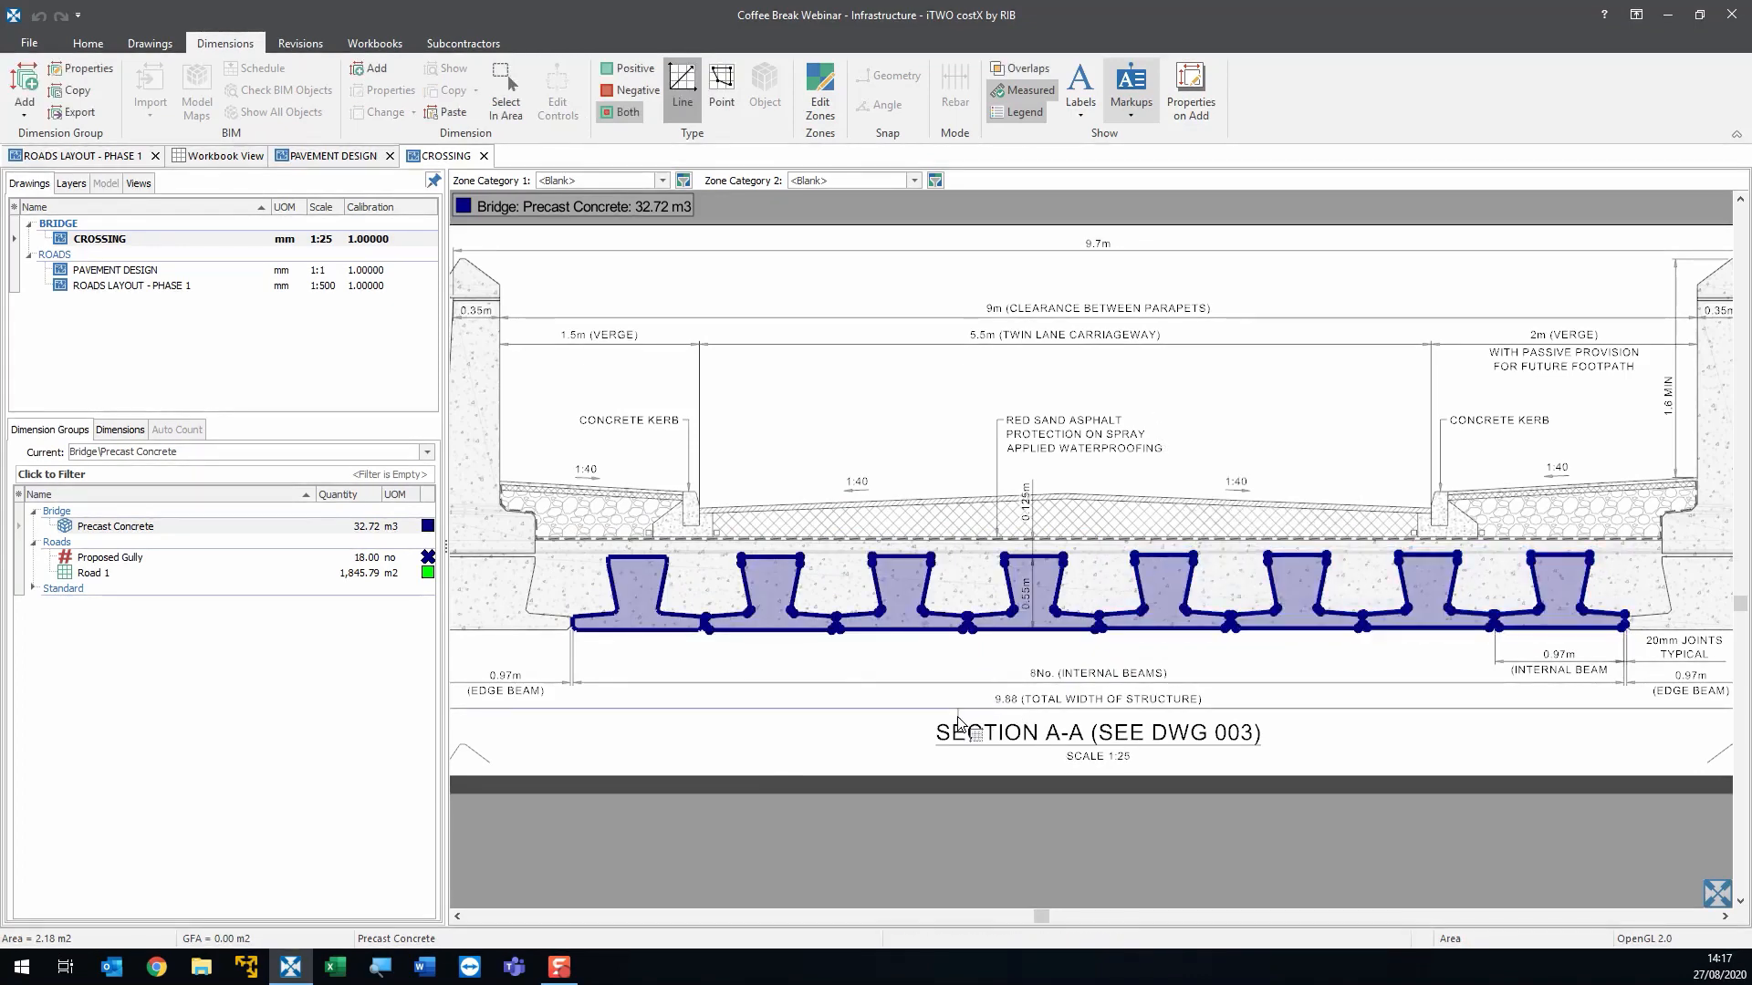
scroll(922, 675, down, 3)
scroll(942, 690, up, 5)
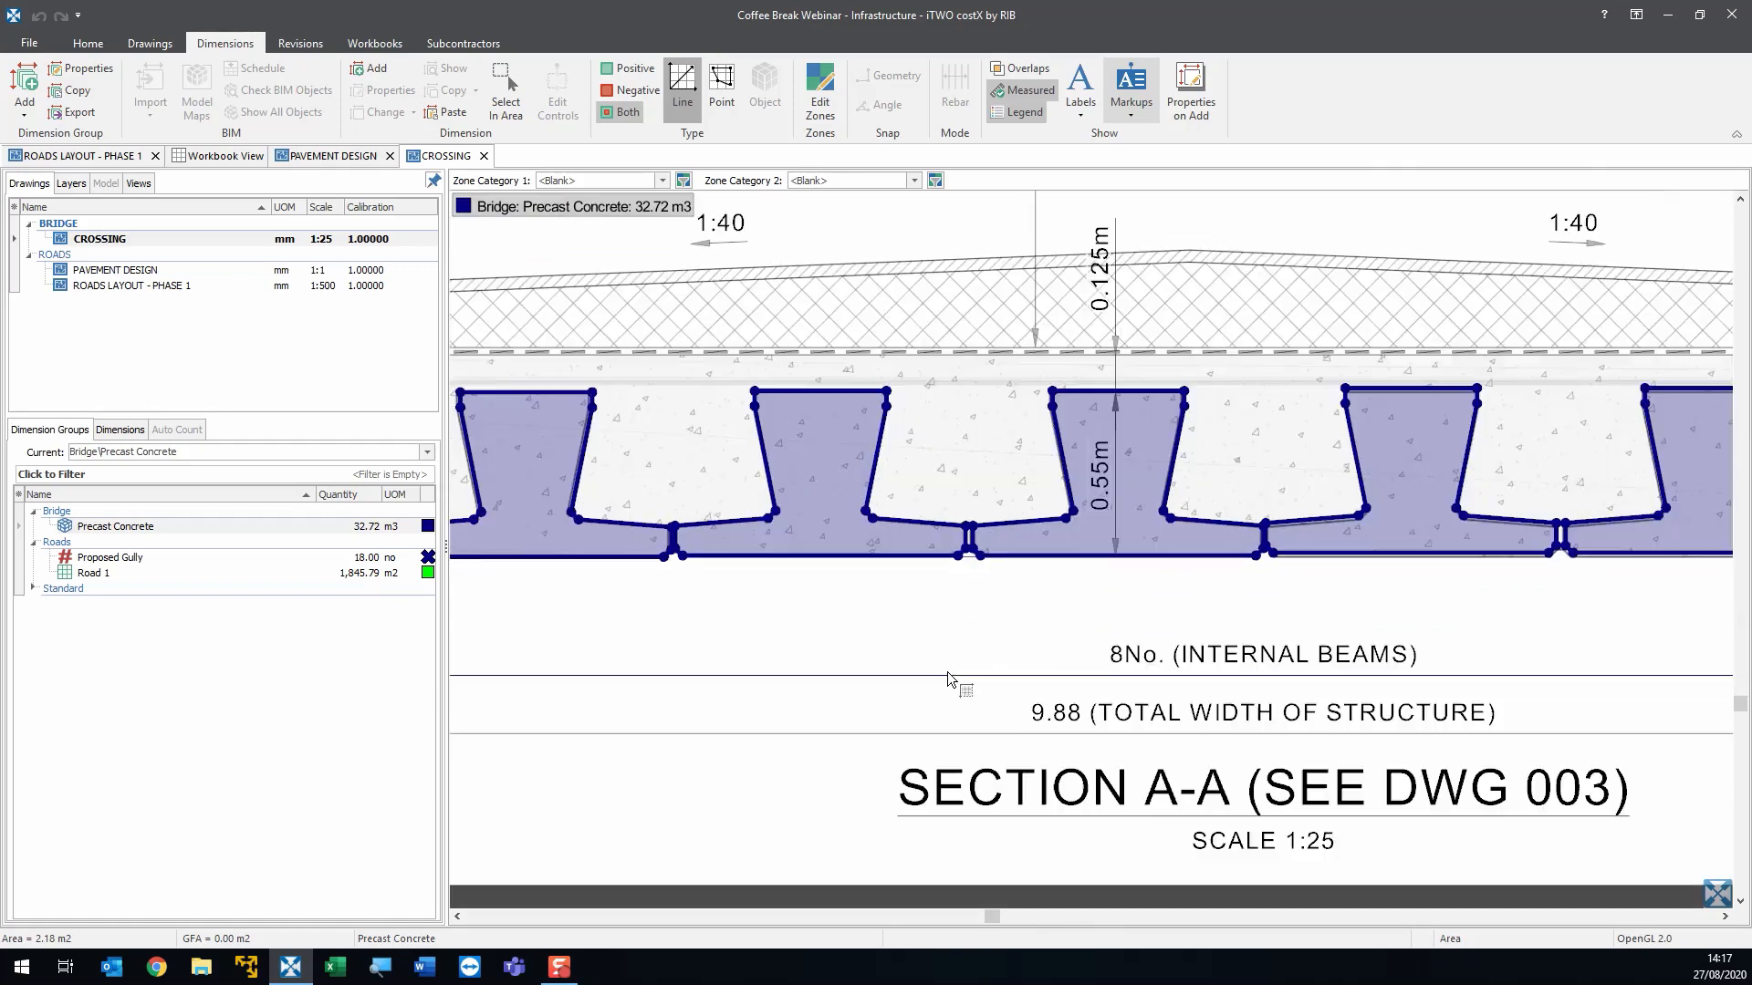
scroll(949, 680, down, 5)
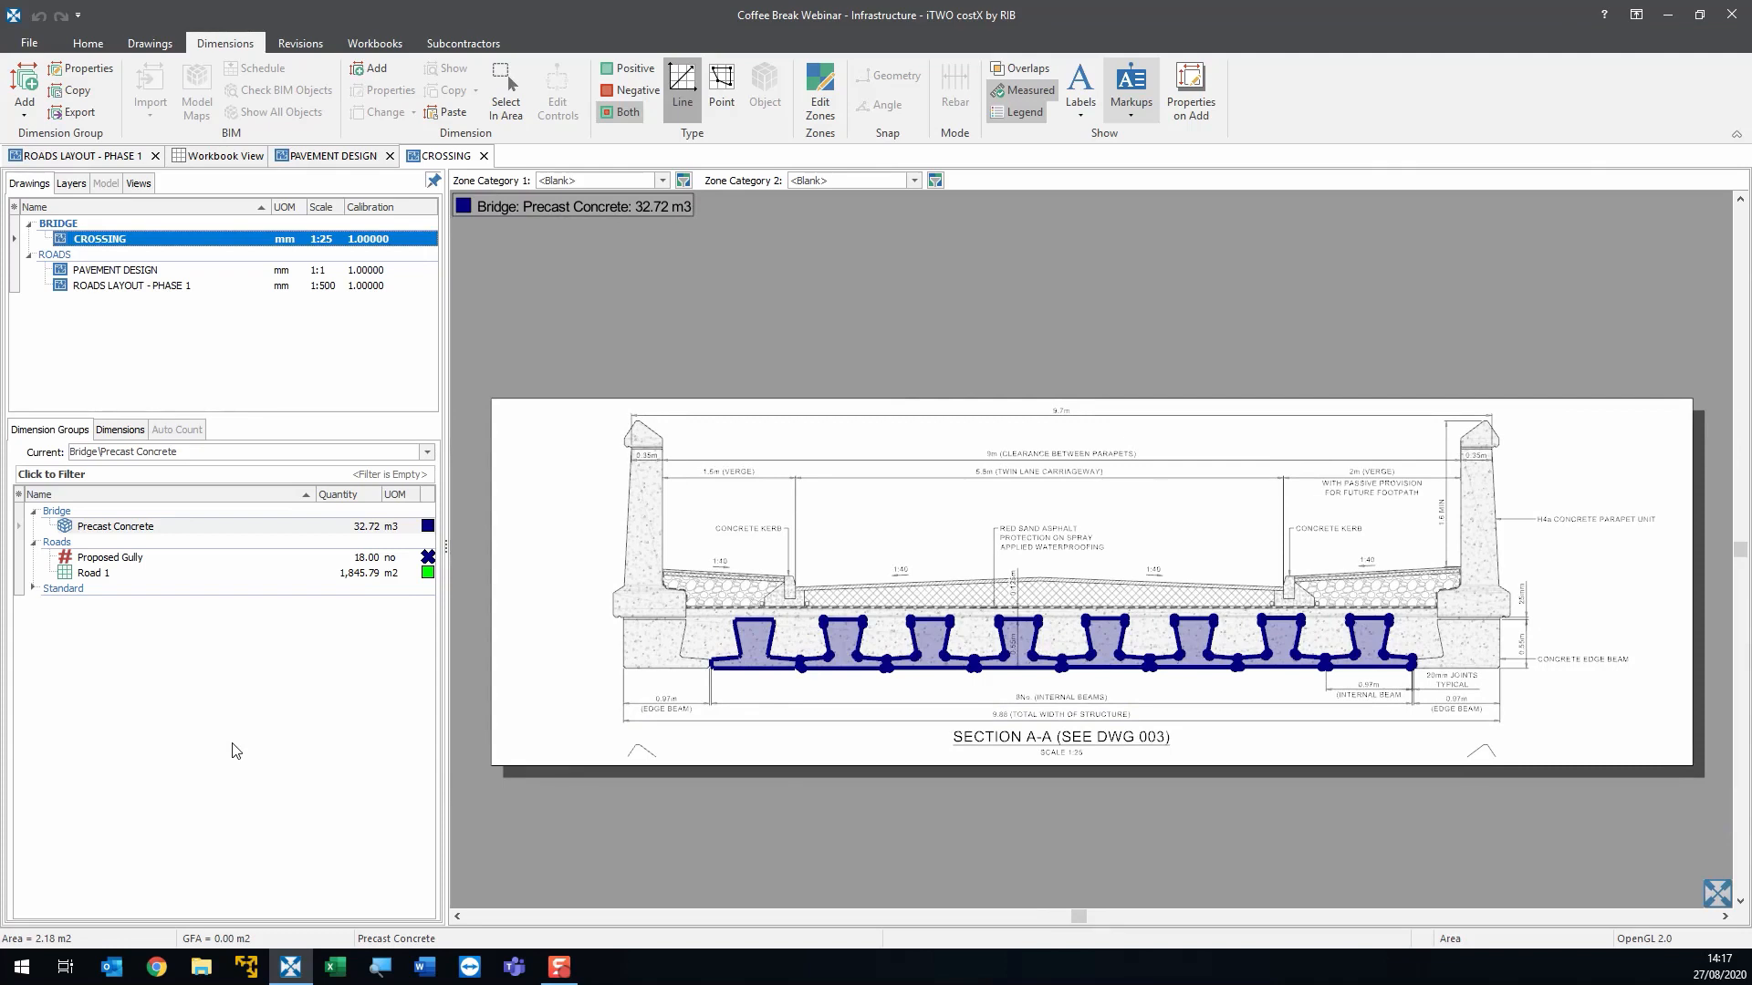
right_click(324, 527)
click(374, 559)
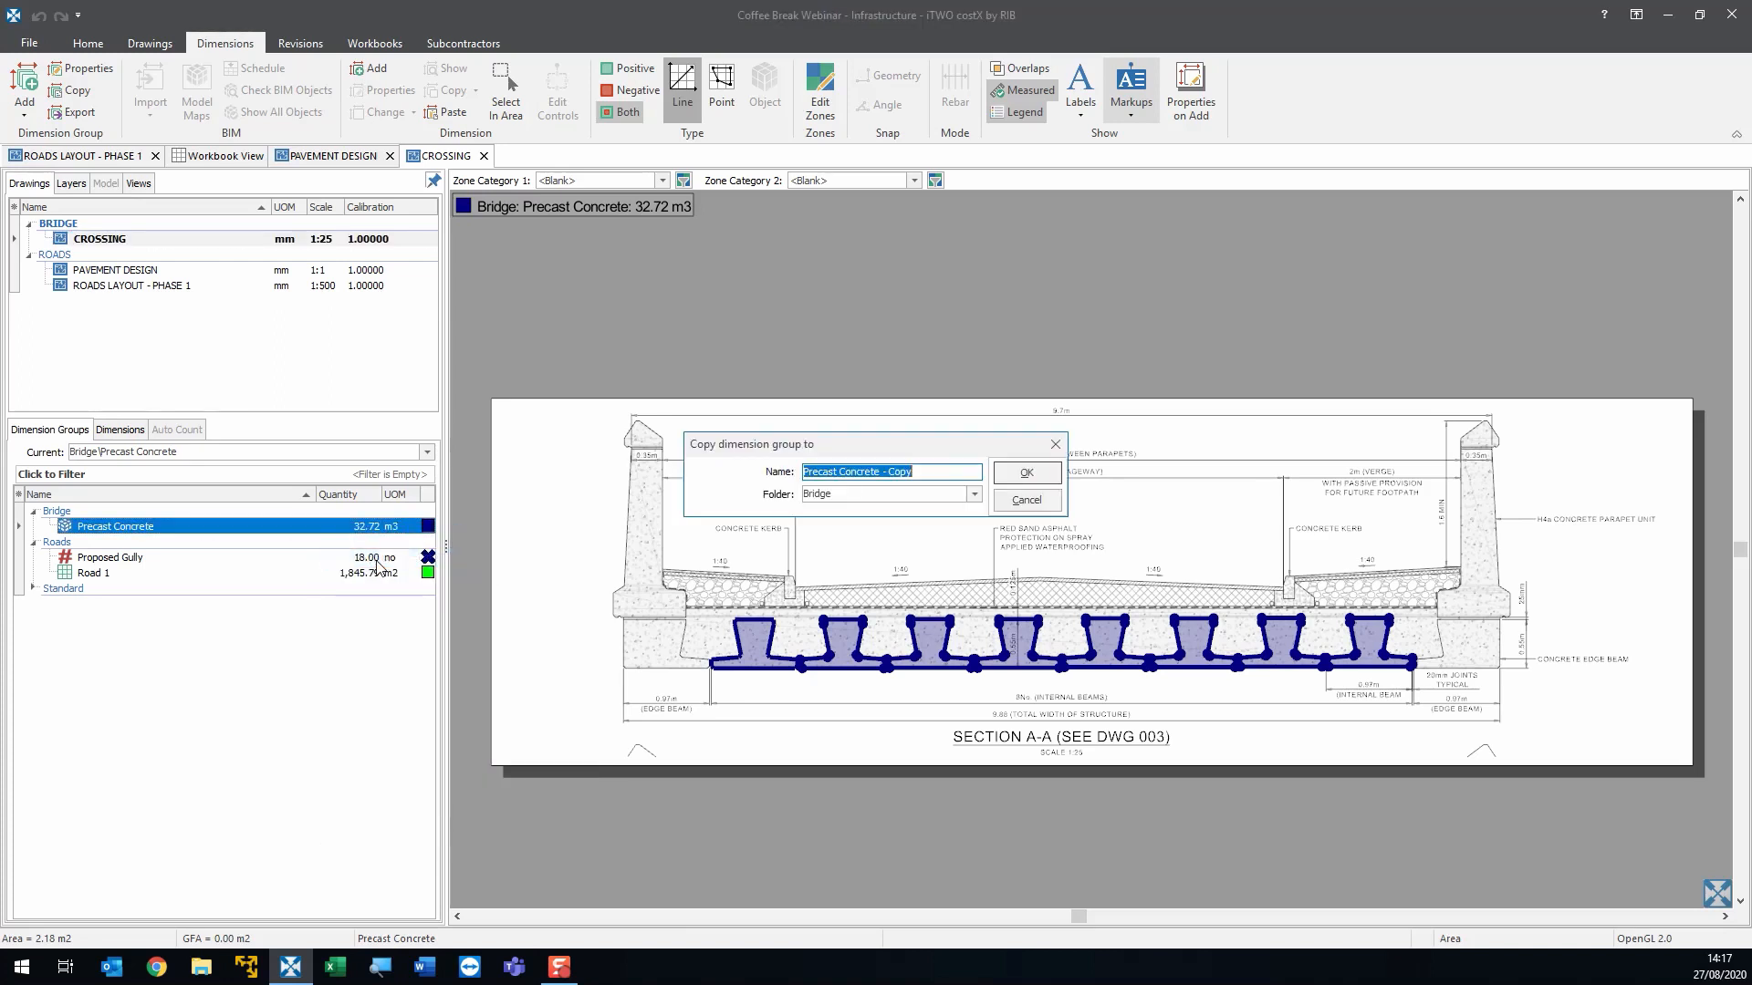
drag(836, 474, 763, 472)
key(BackSpace)
text(Insityu)
key(BackSpace)
key(BackSpace)
text(u)
key(Return)
click(1025, 500)
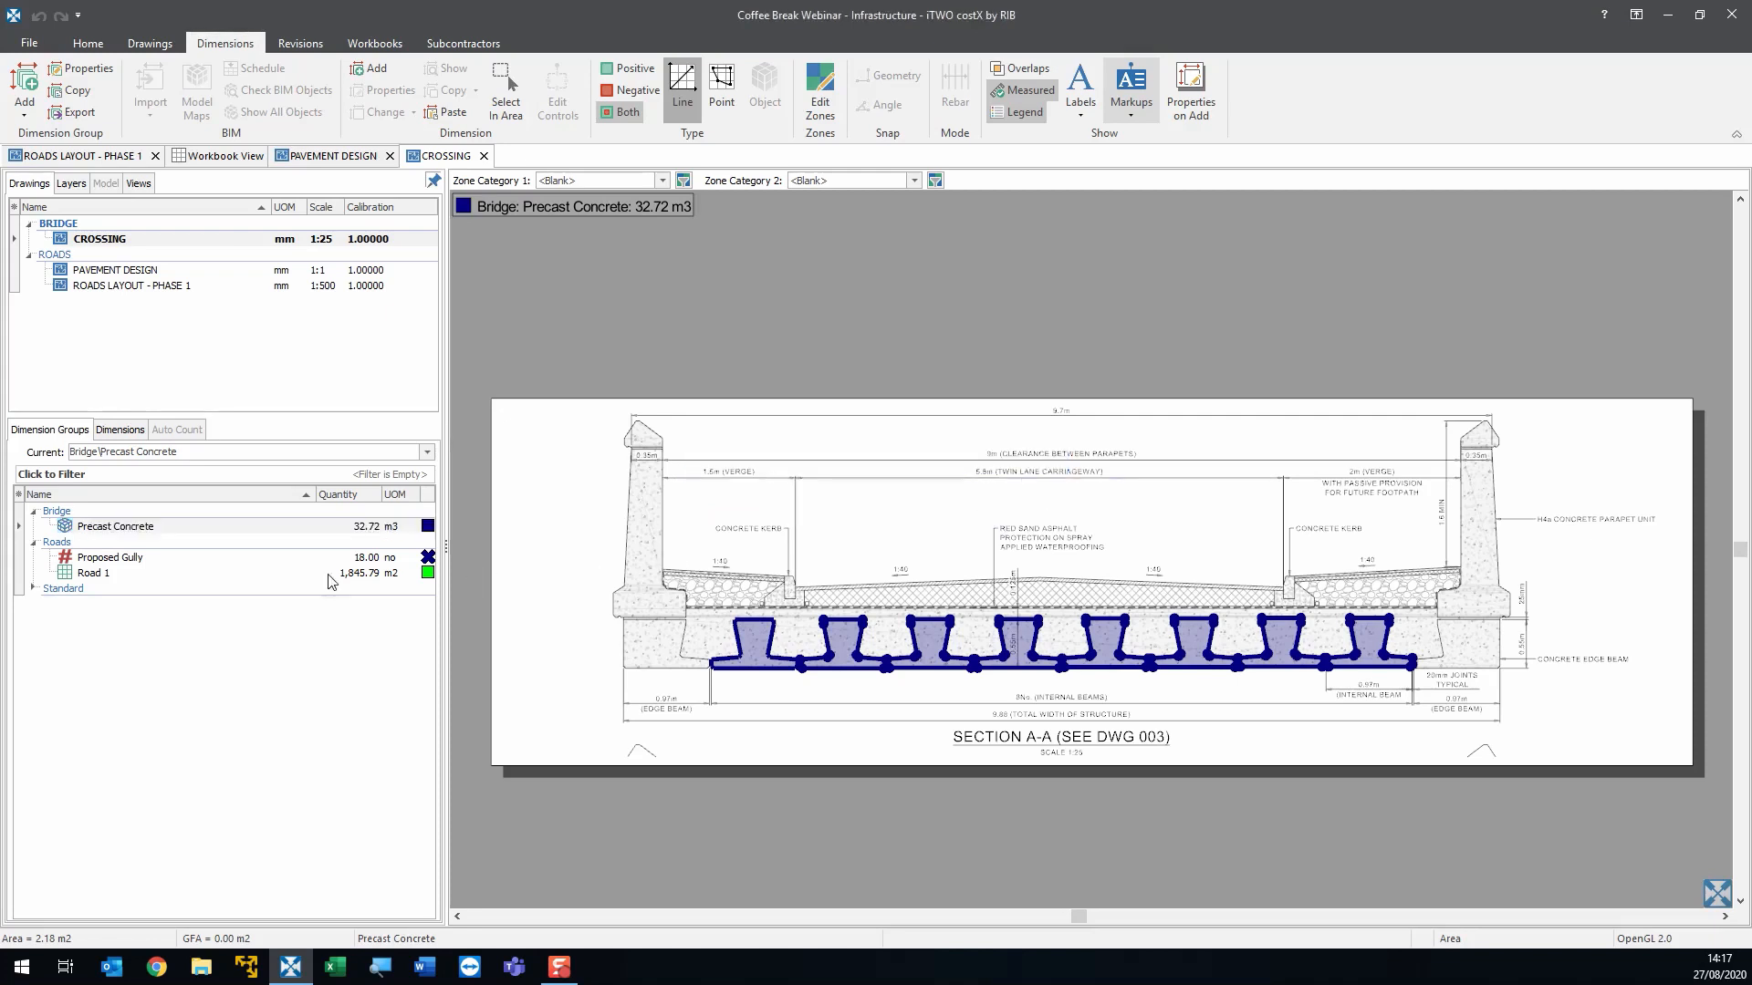
- Copy the Precast Concrete dimension group within the Bridge folder under the name Insitu Concrete
click(218, 527)
right_click(219, 529)
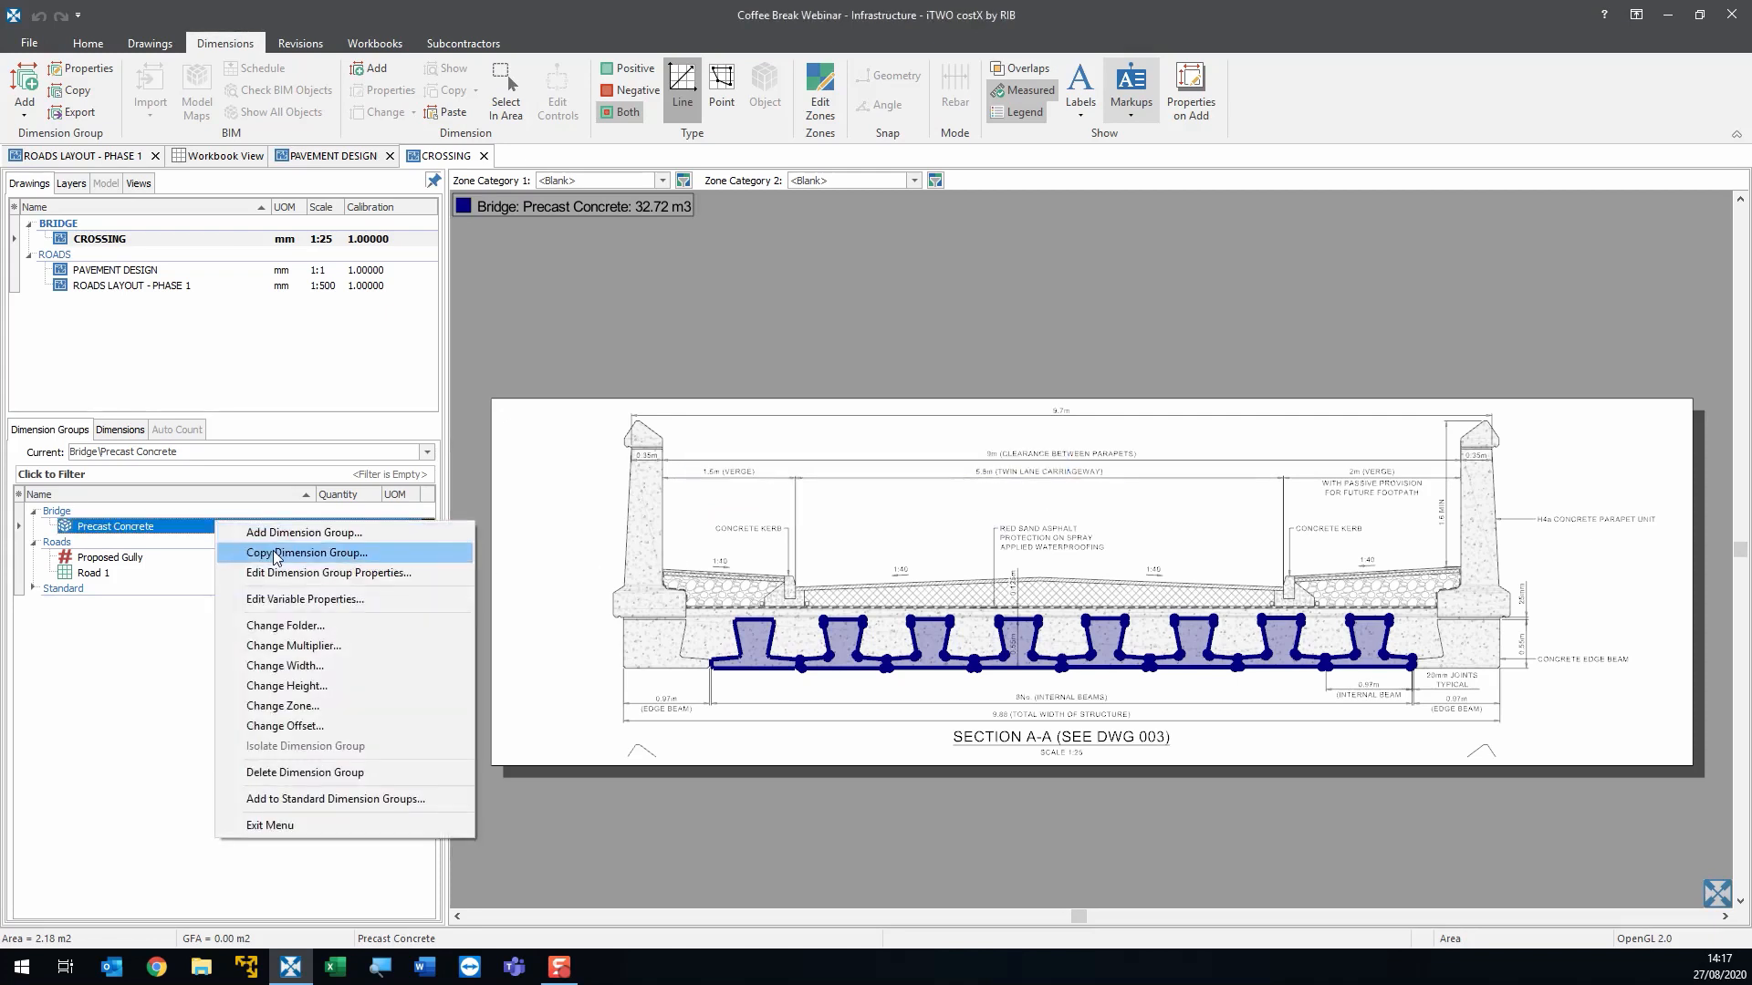
click(301, 553)
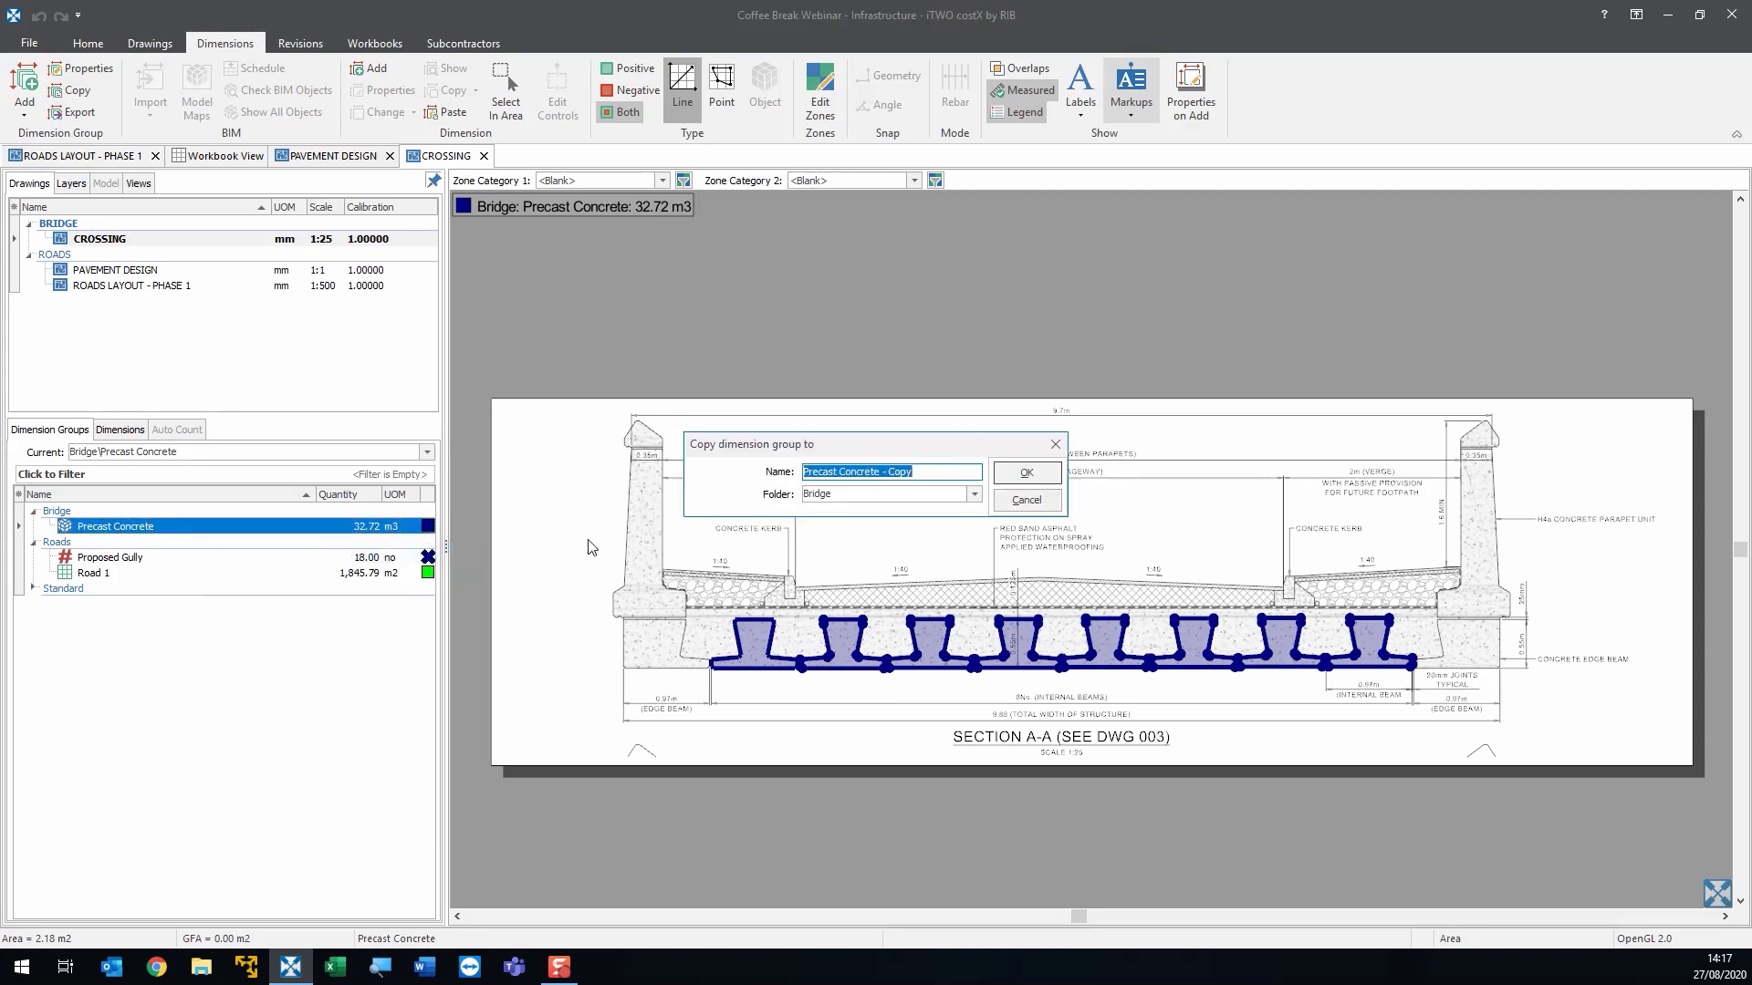
key(BackSpace)
click(1022, 473)
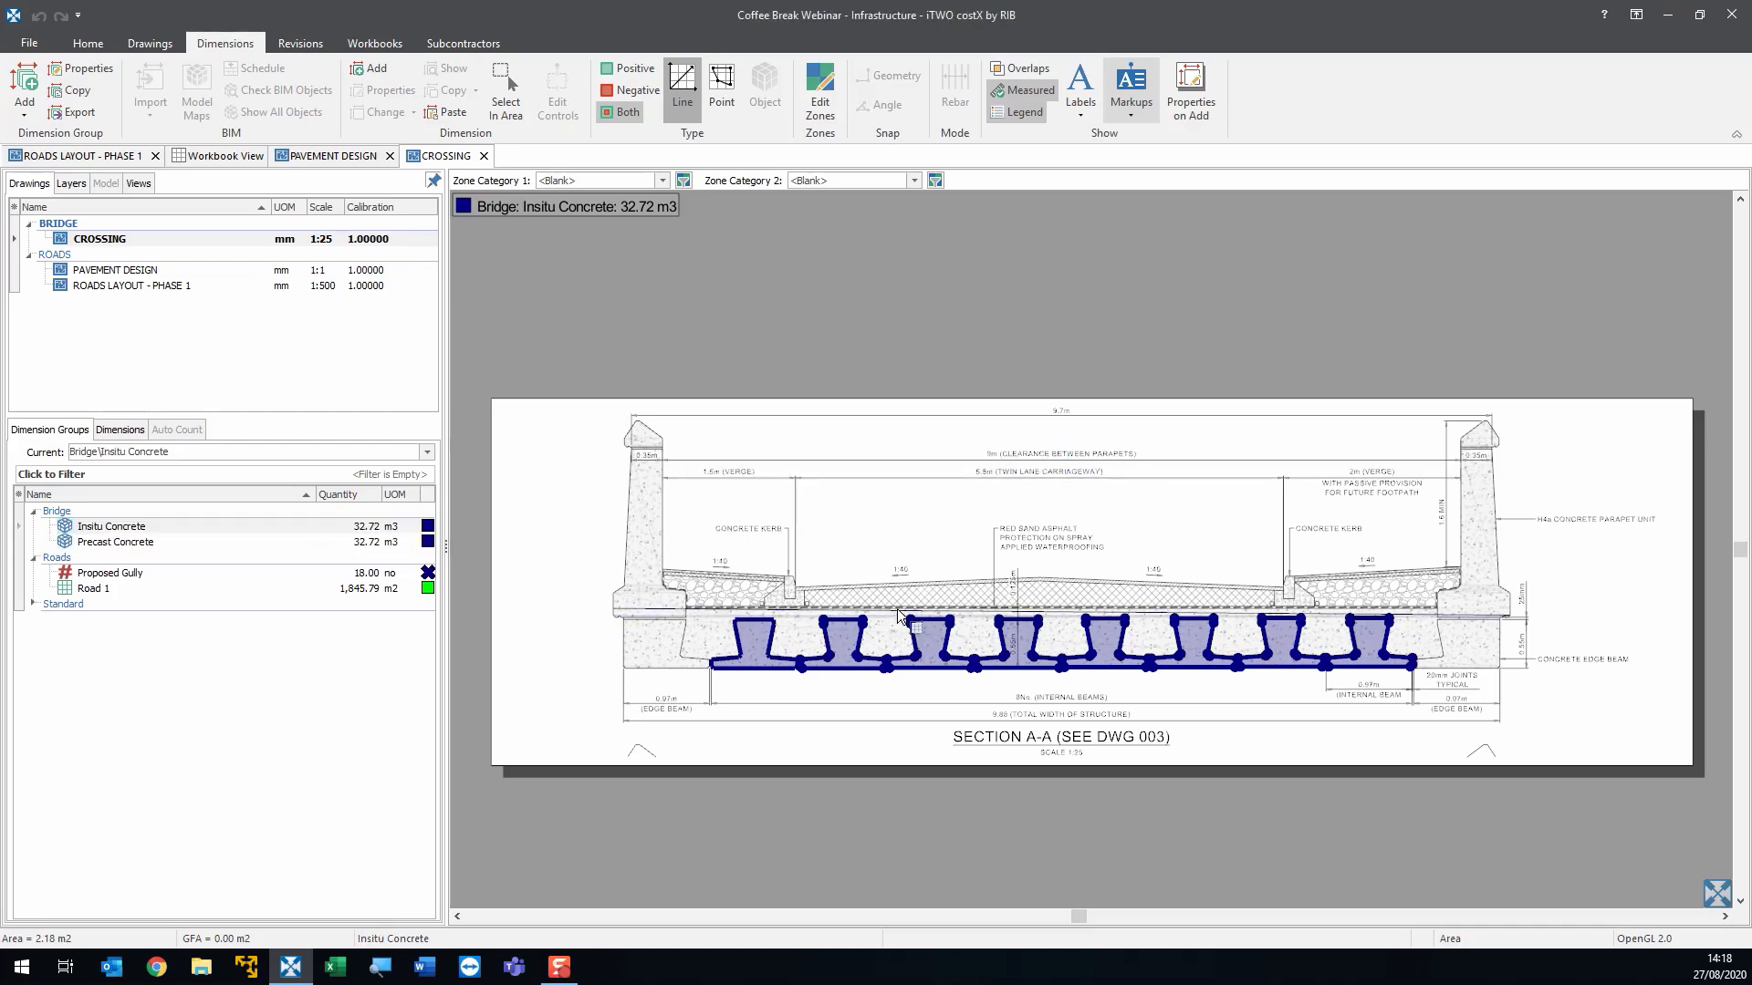
- Set the positive dimension colour of the Insitu Concrete dimension group to Orange
scroll(817, 743, up, 2)
scroll(816, 738, down, 2)
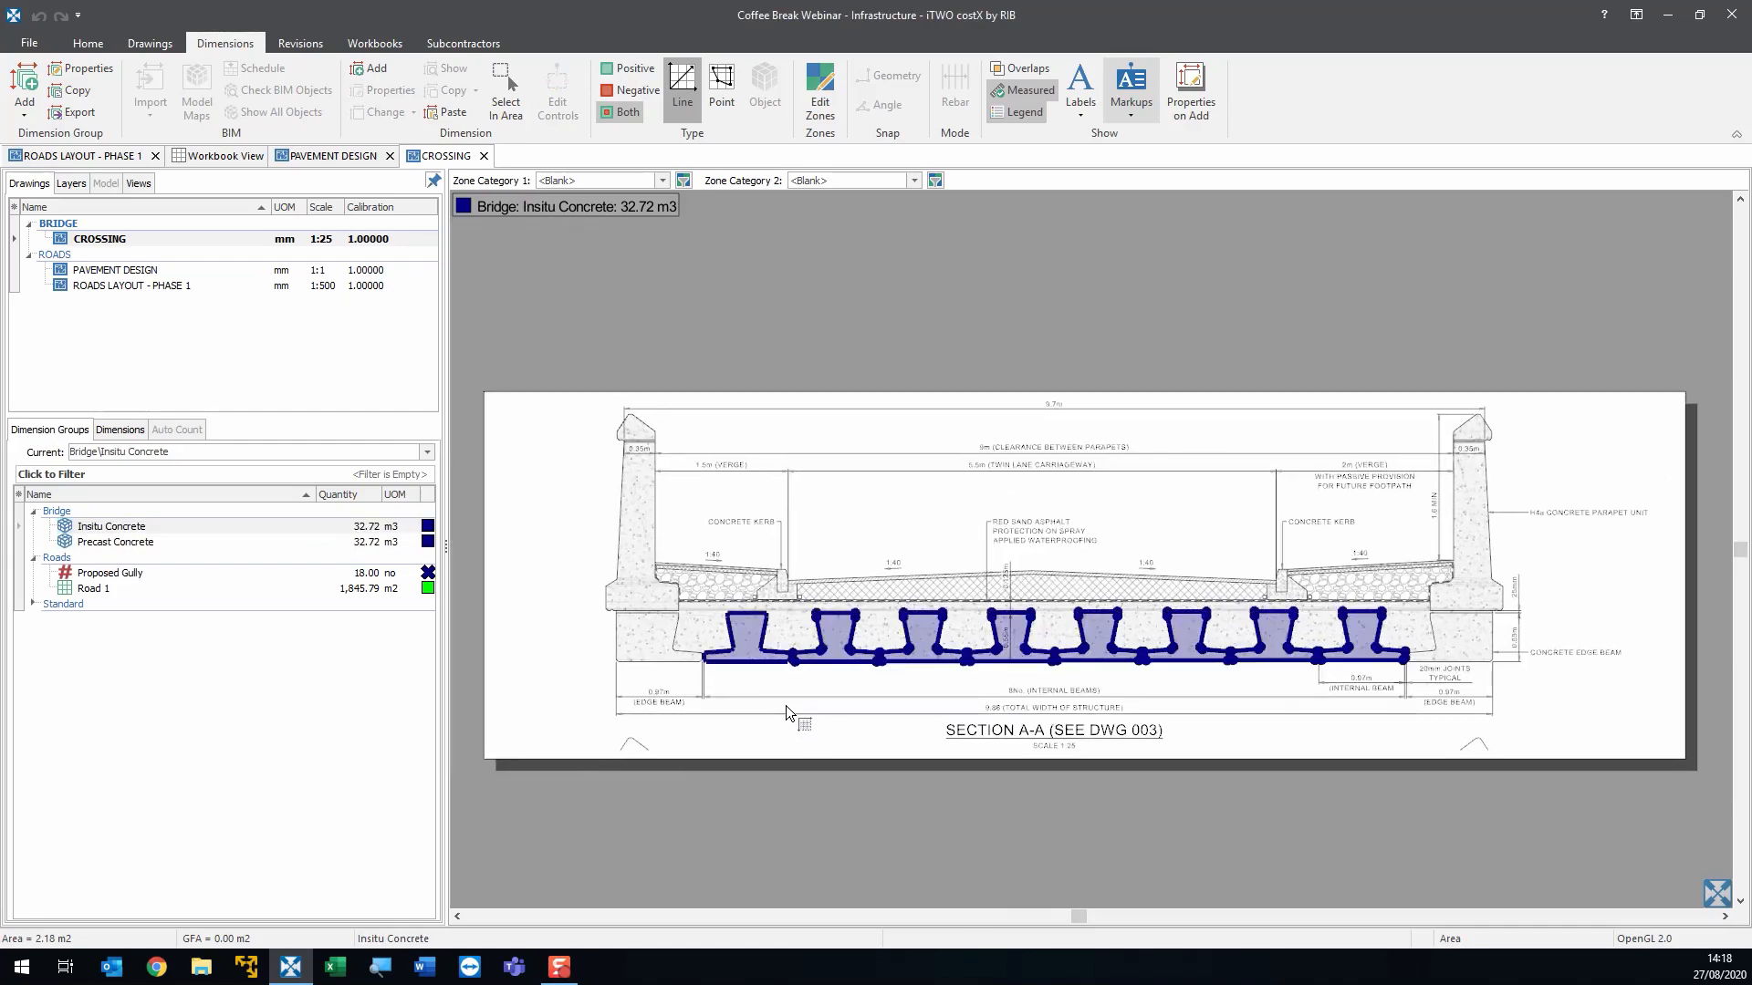
double_click(355, 529)
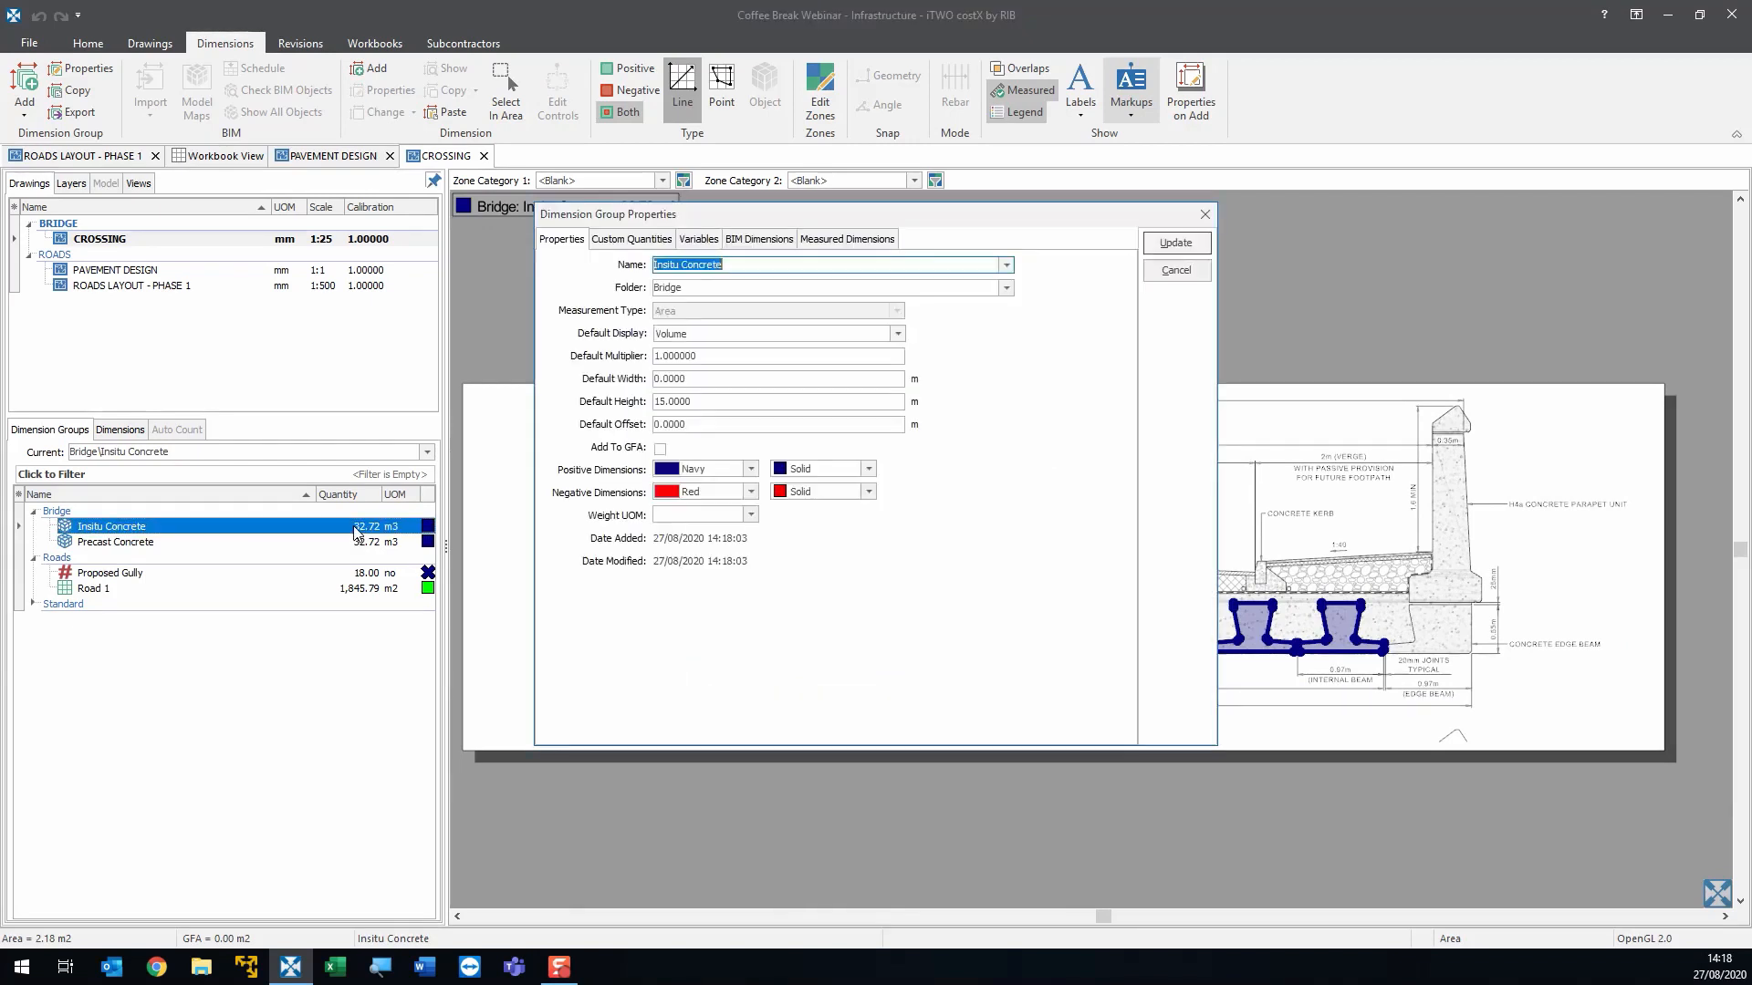
click(750, 469)
scroll(756, 493, up, 6)
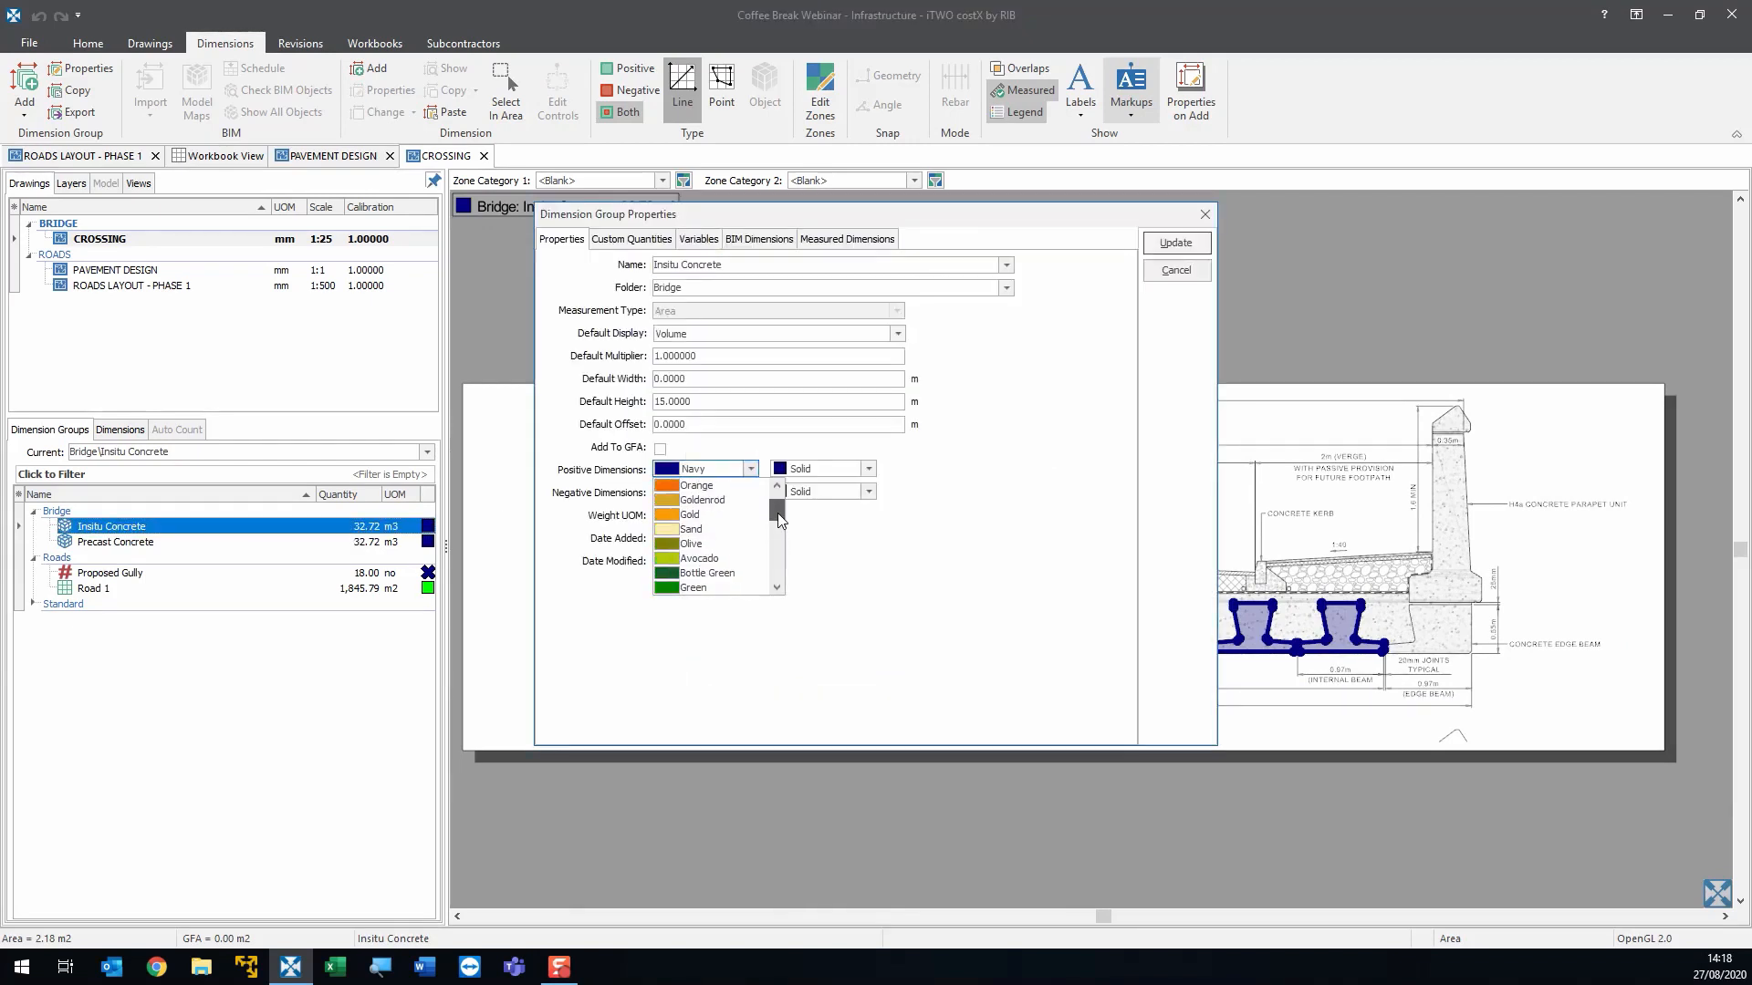
click(748, 502)
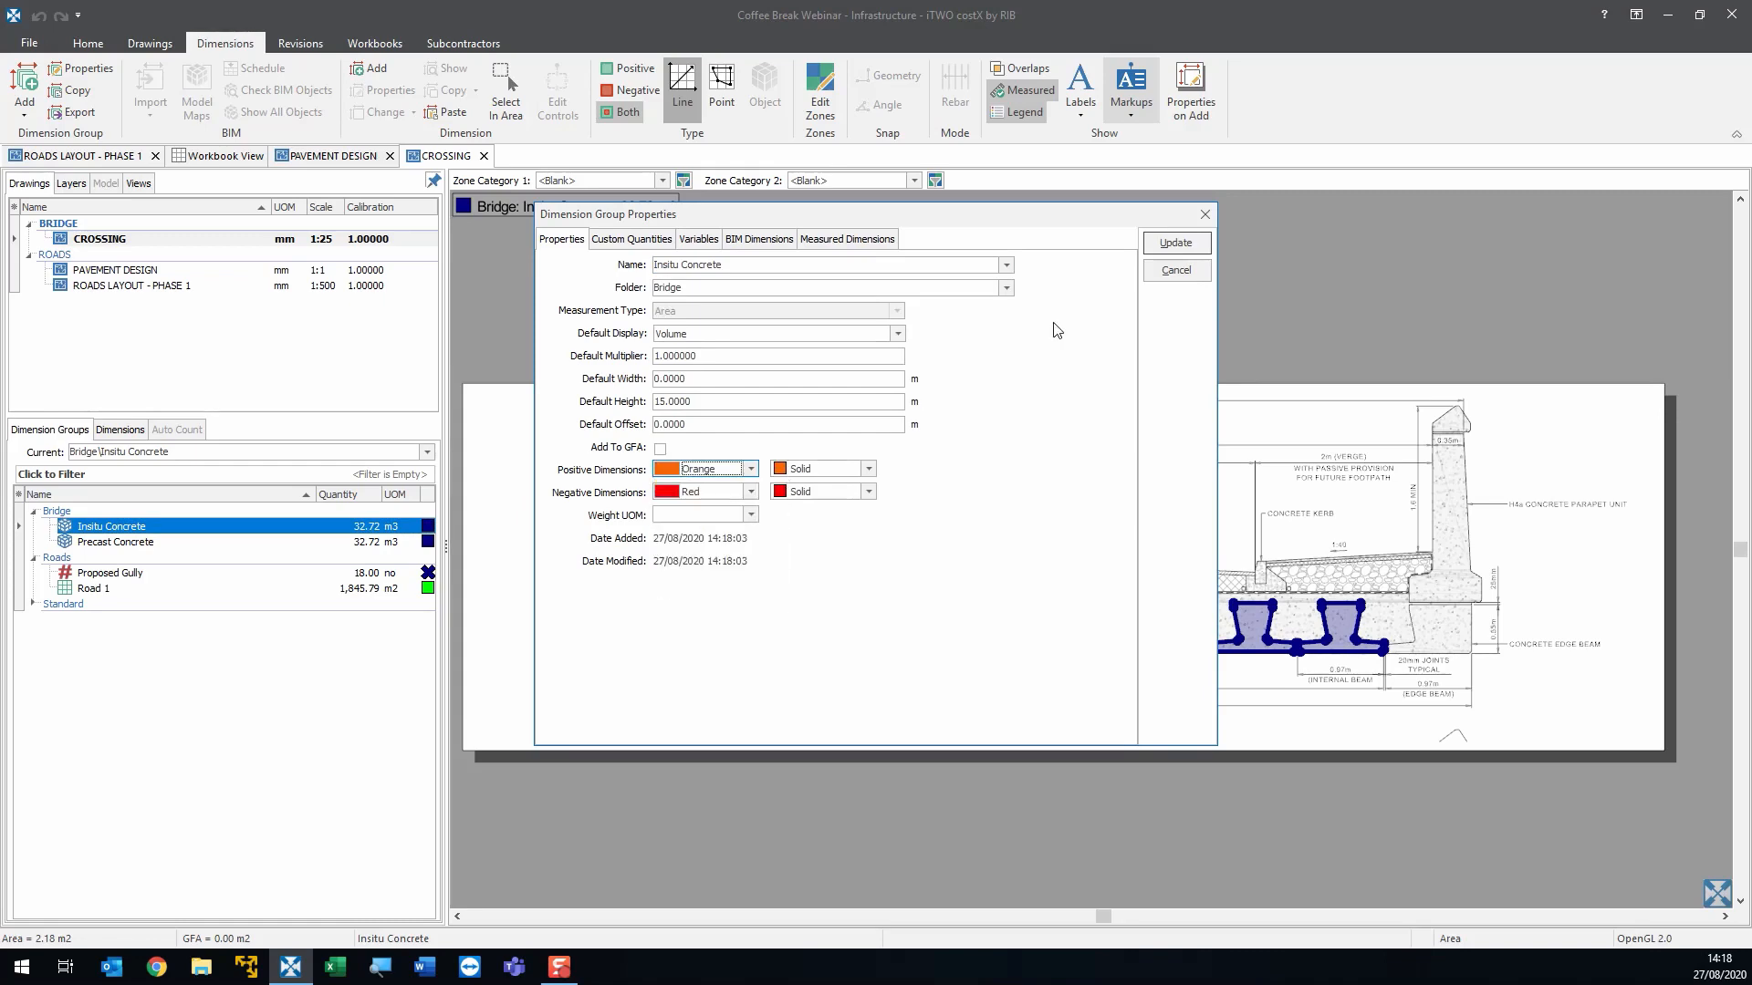
click(1172, 244)
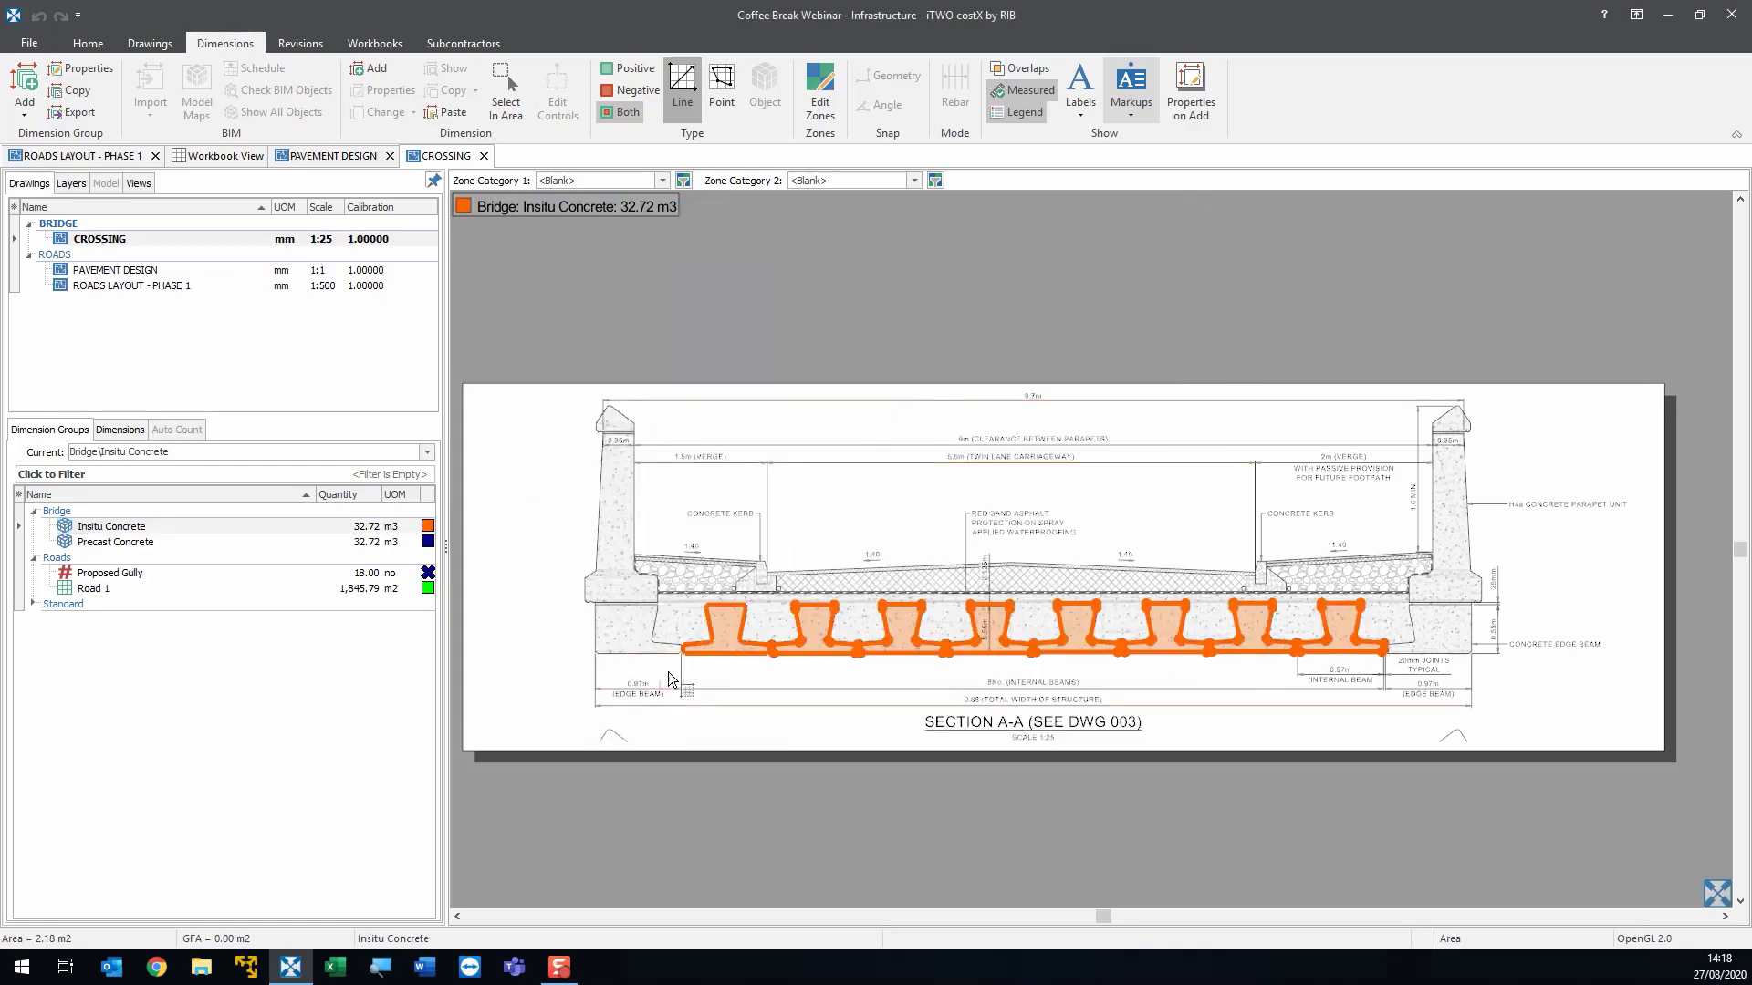
- Select all eight beam dimensions in the Insitu Concrete group together and make them negative
scroll(723, 654, up, 5)
scroll(682, 656, down, 1)
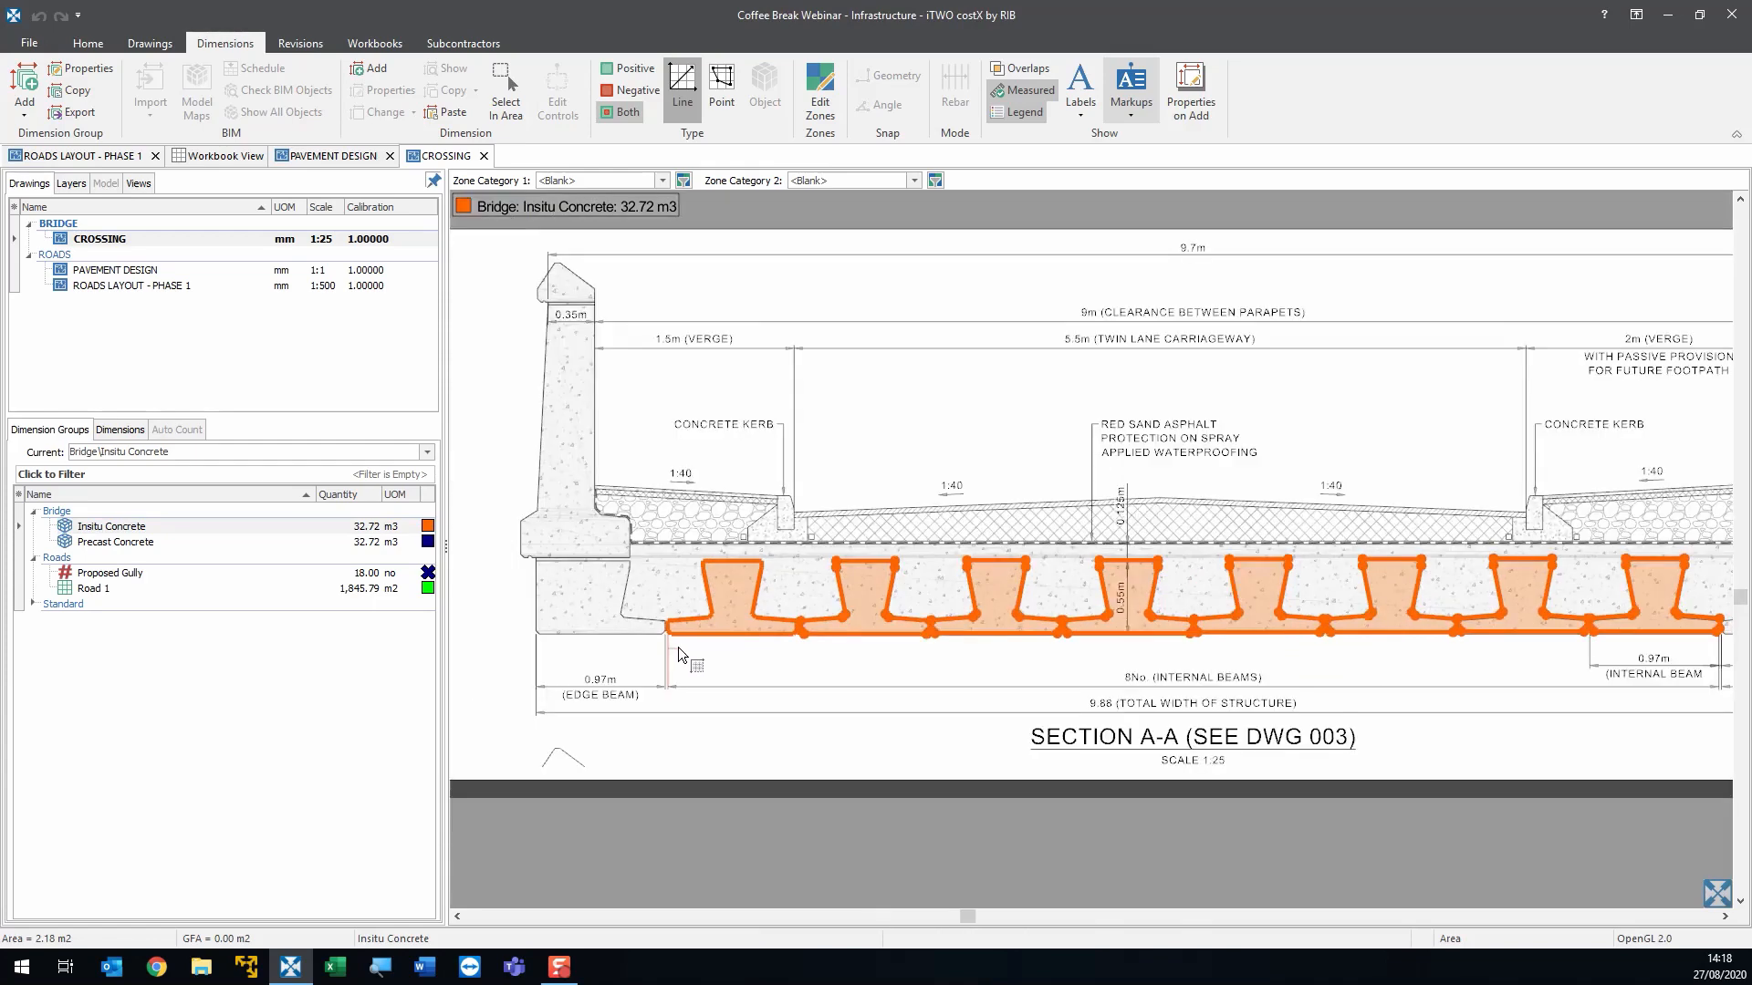
scroll(677, 648, down, 4)
click(504, 87)
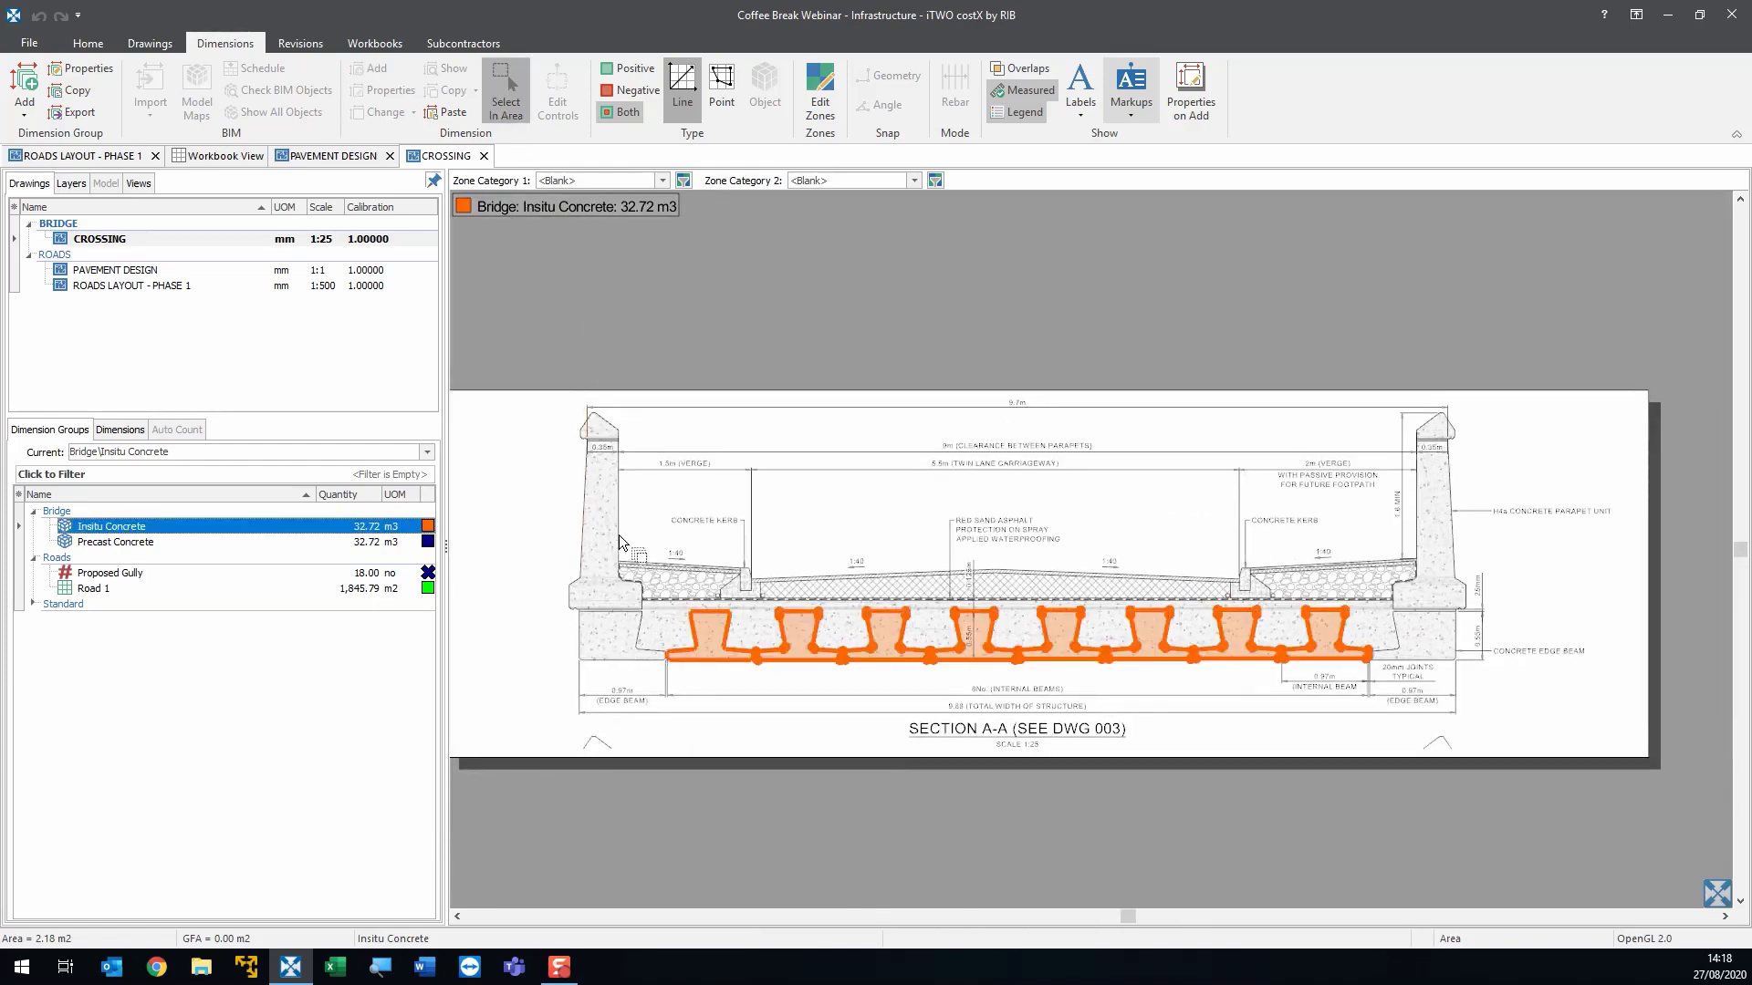
drag(619, 542, 1421, 680)
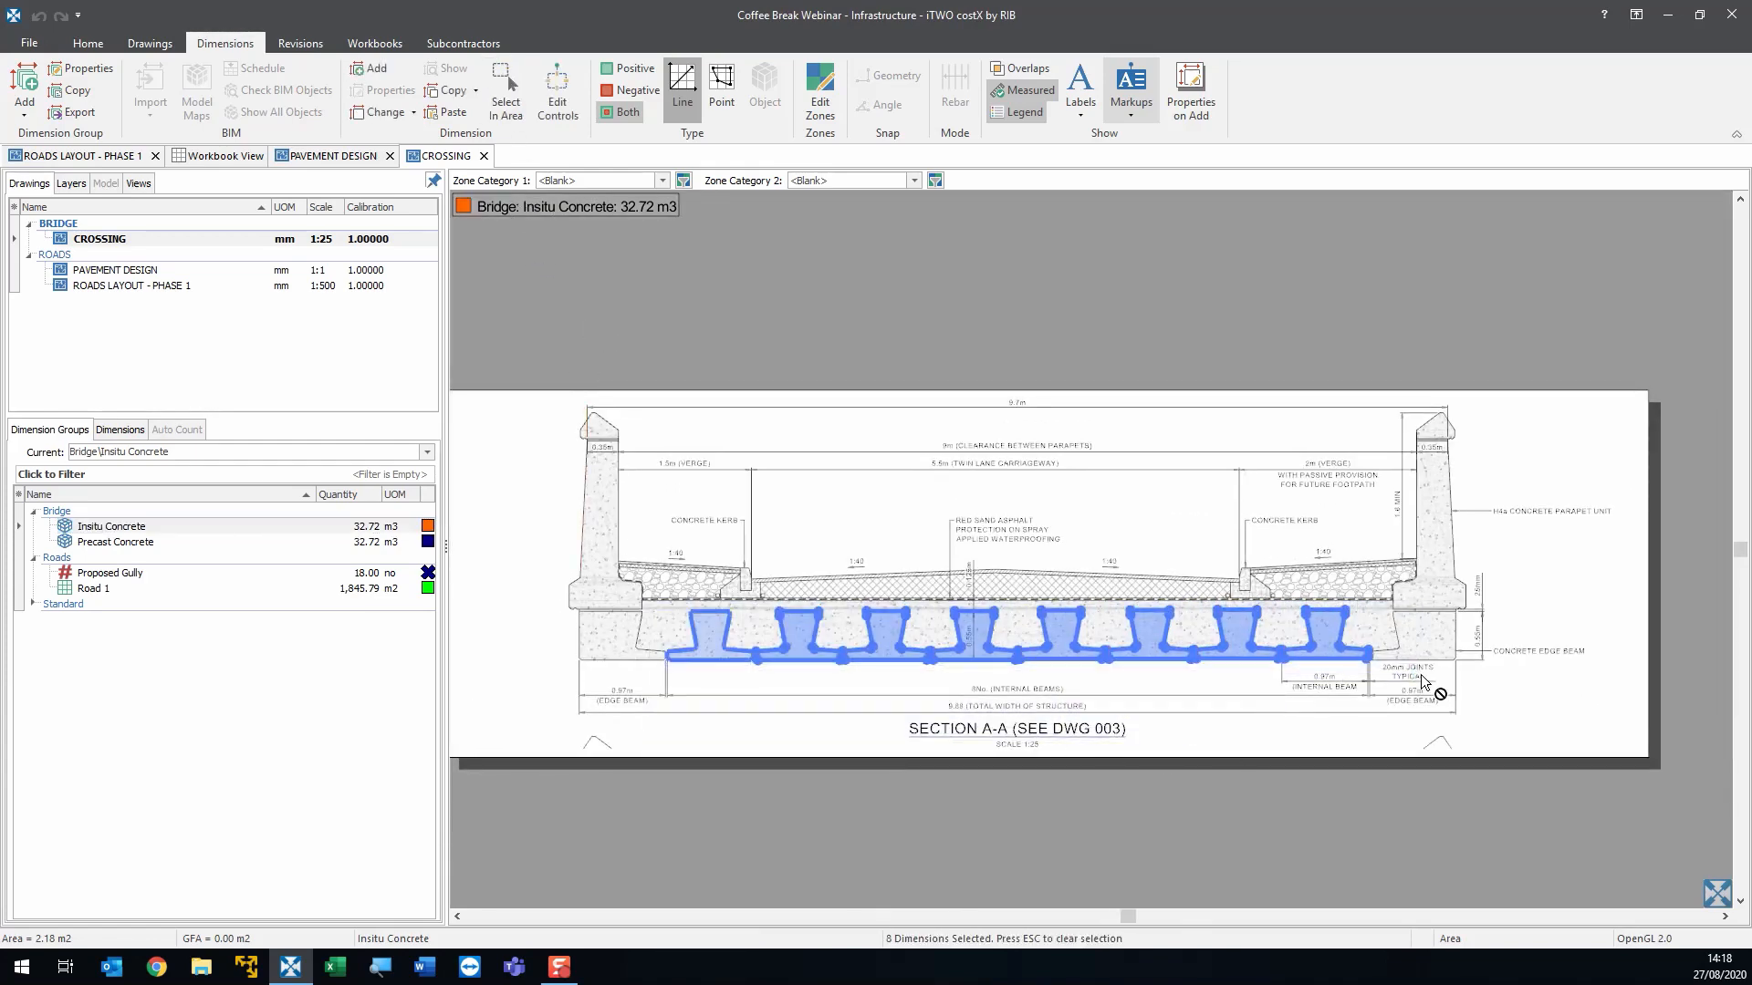
right_click(702, 632)
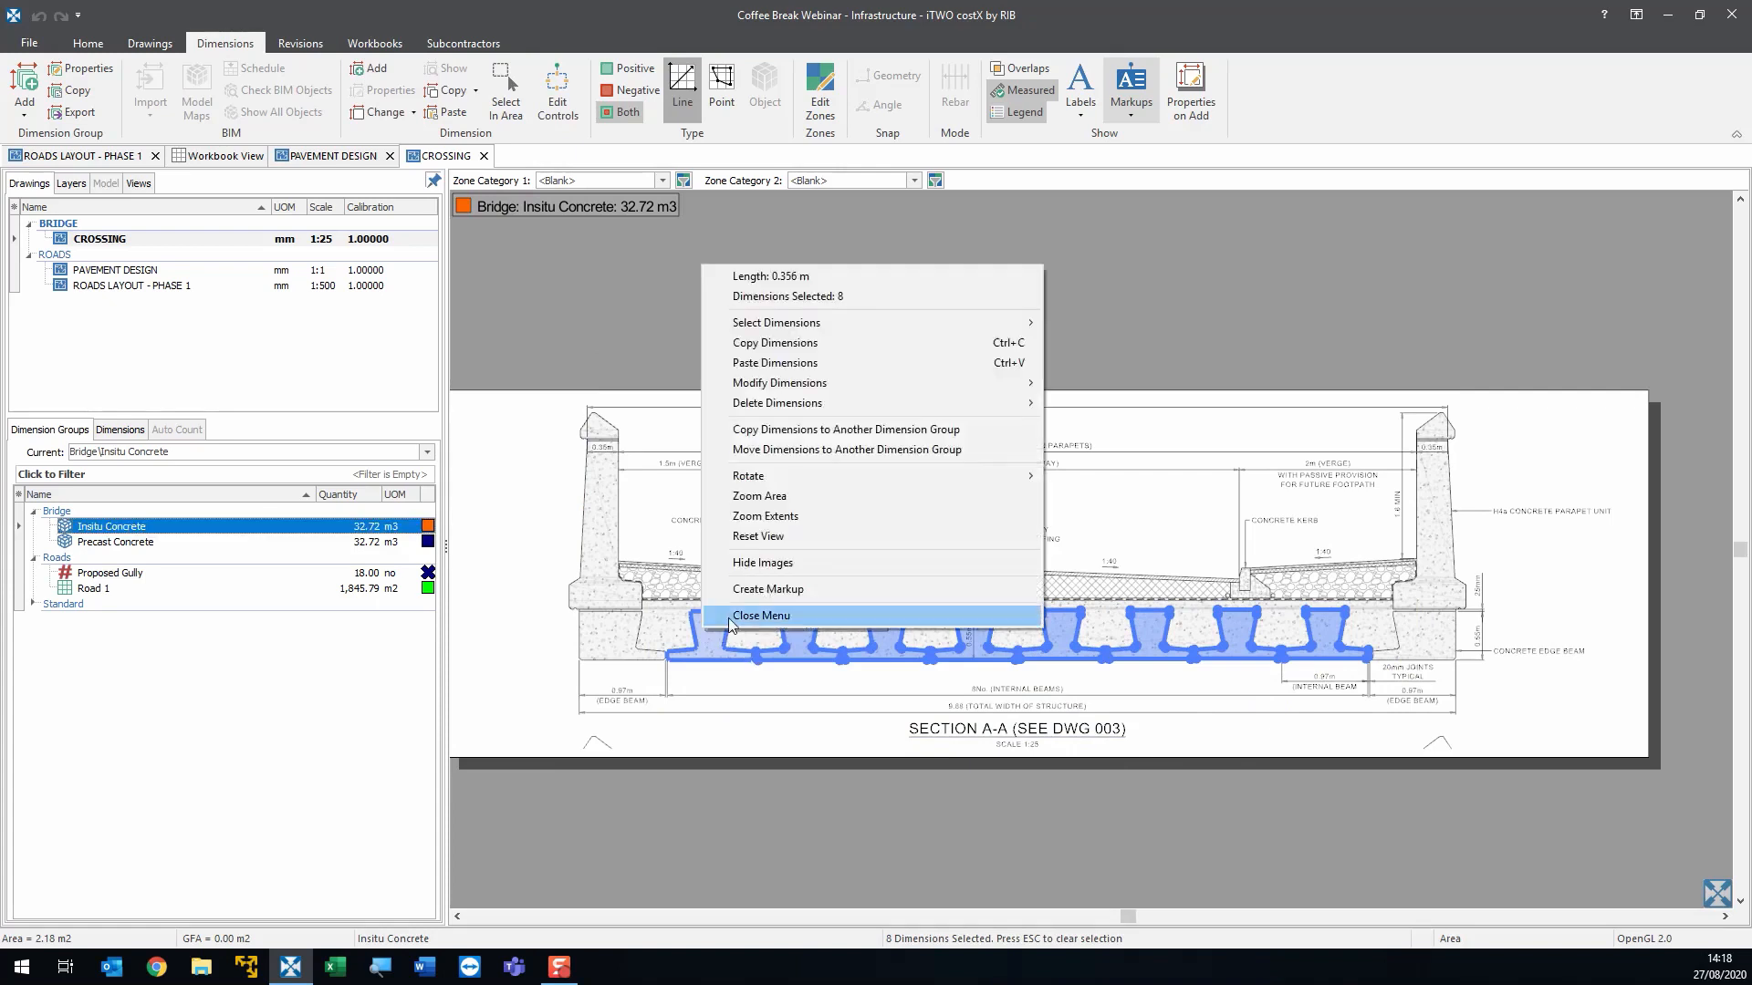
mouse_move(986, 387)
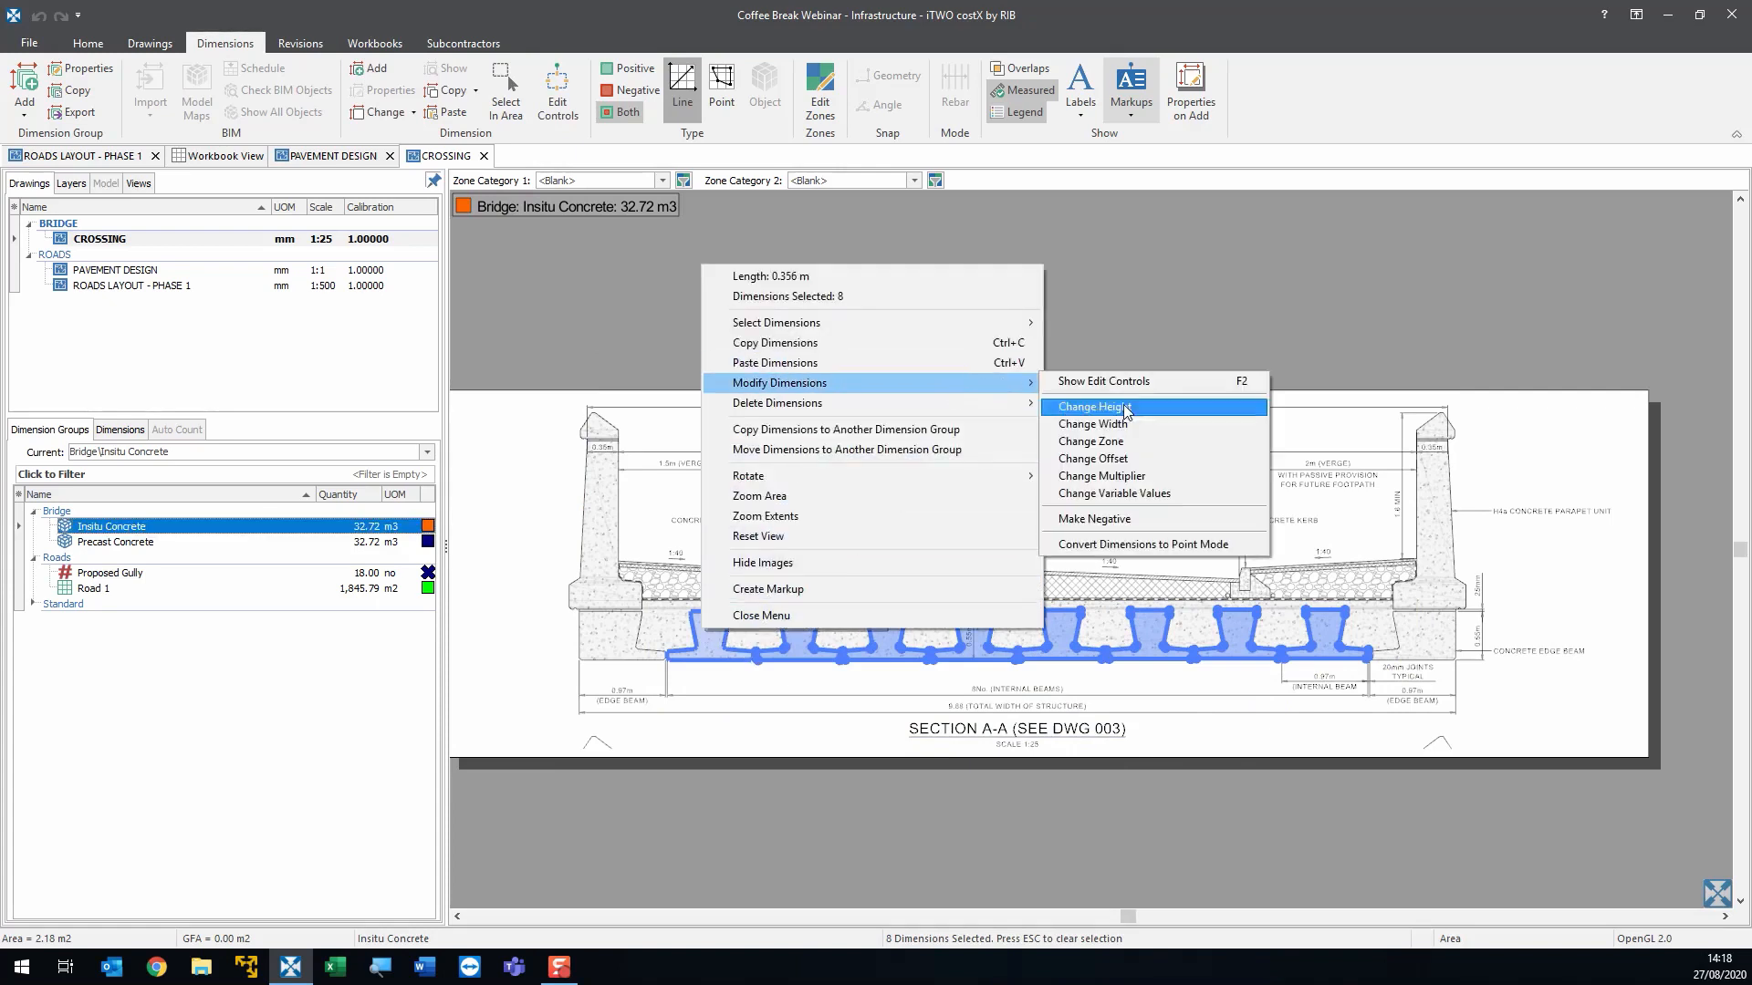
click(1173, 528)
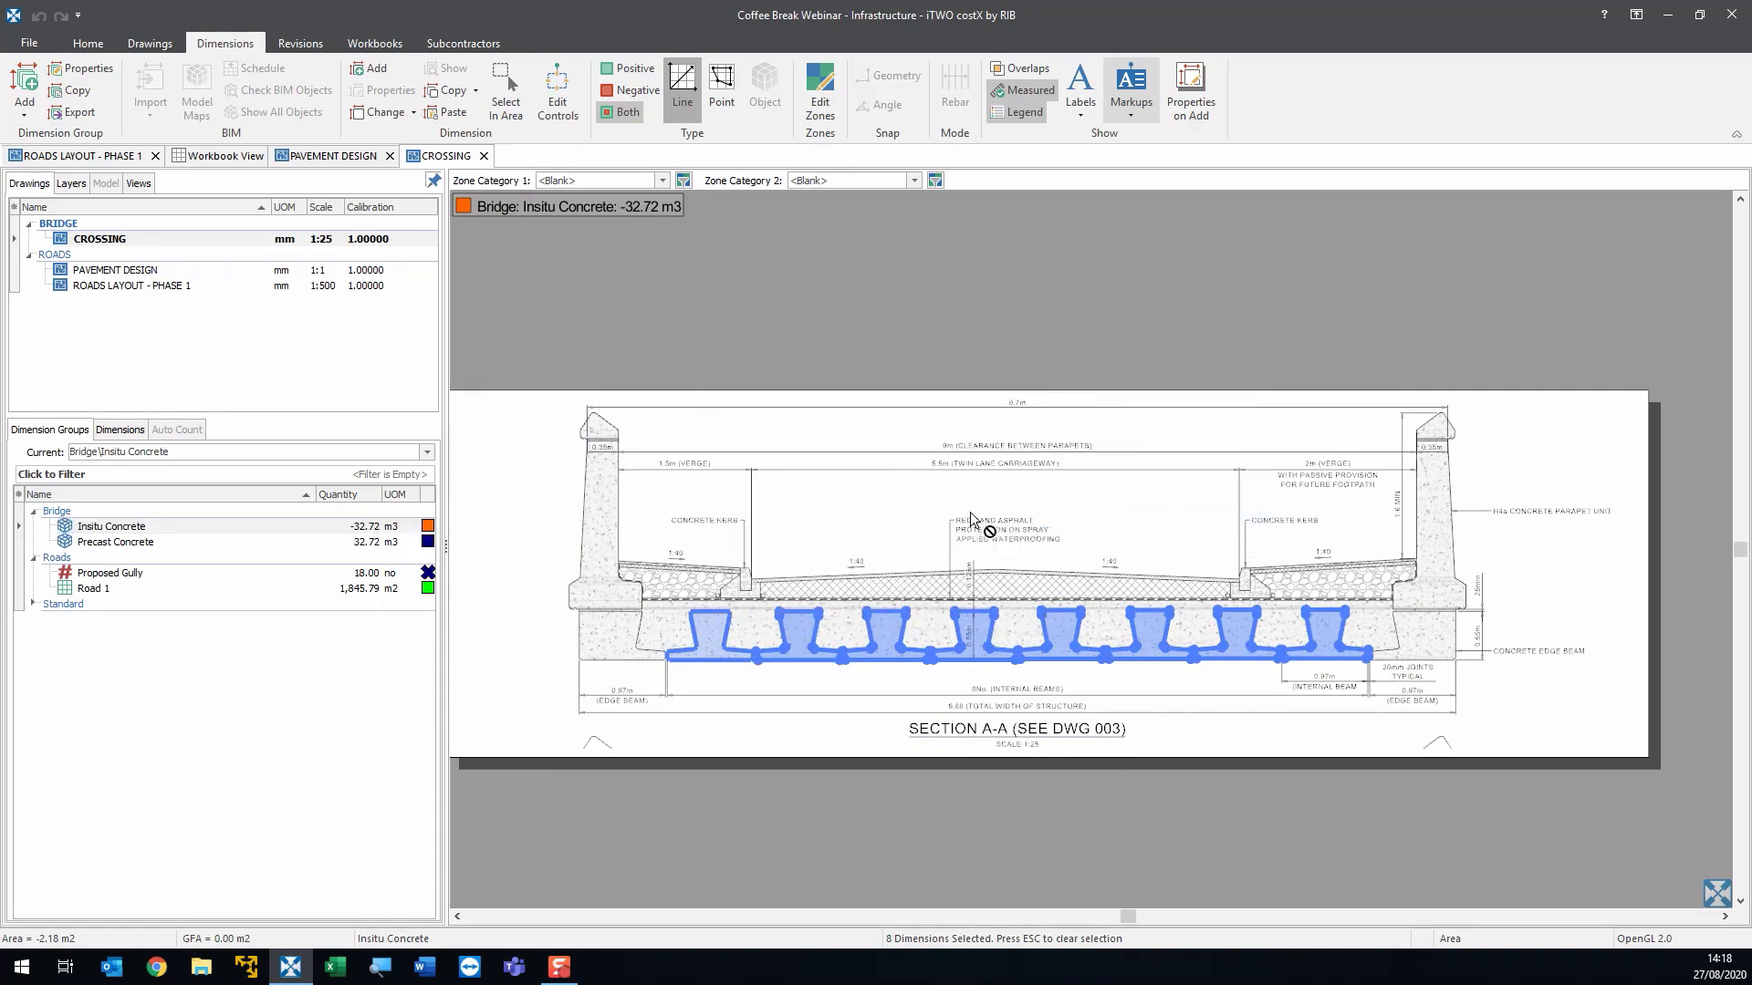
- Show only positive dimensions and trace the closed outline of the in-situ deck concrete between the edge beams, from waterproofing line to beam soffits
scroll(725, 548, up, 3)
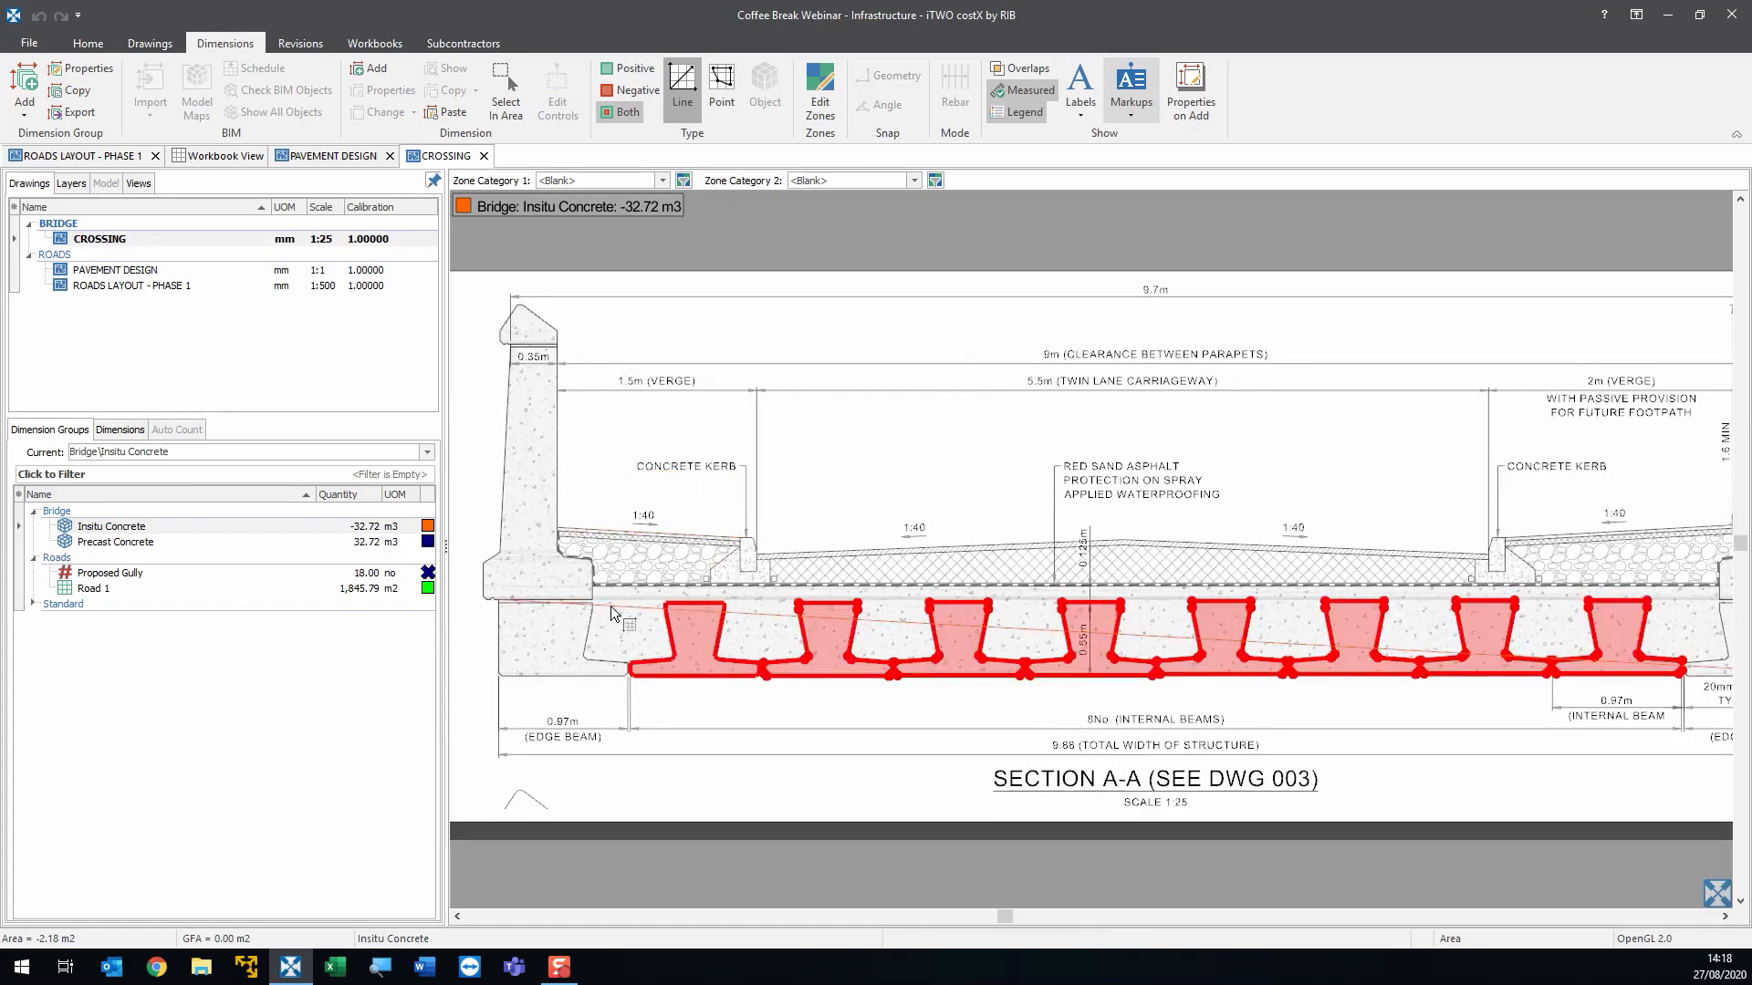
click(634, 70)
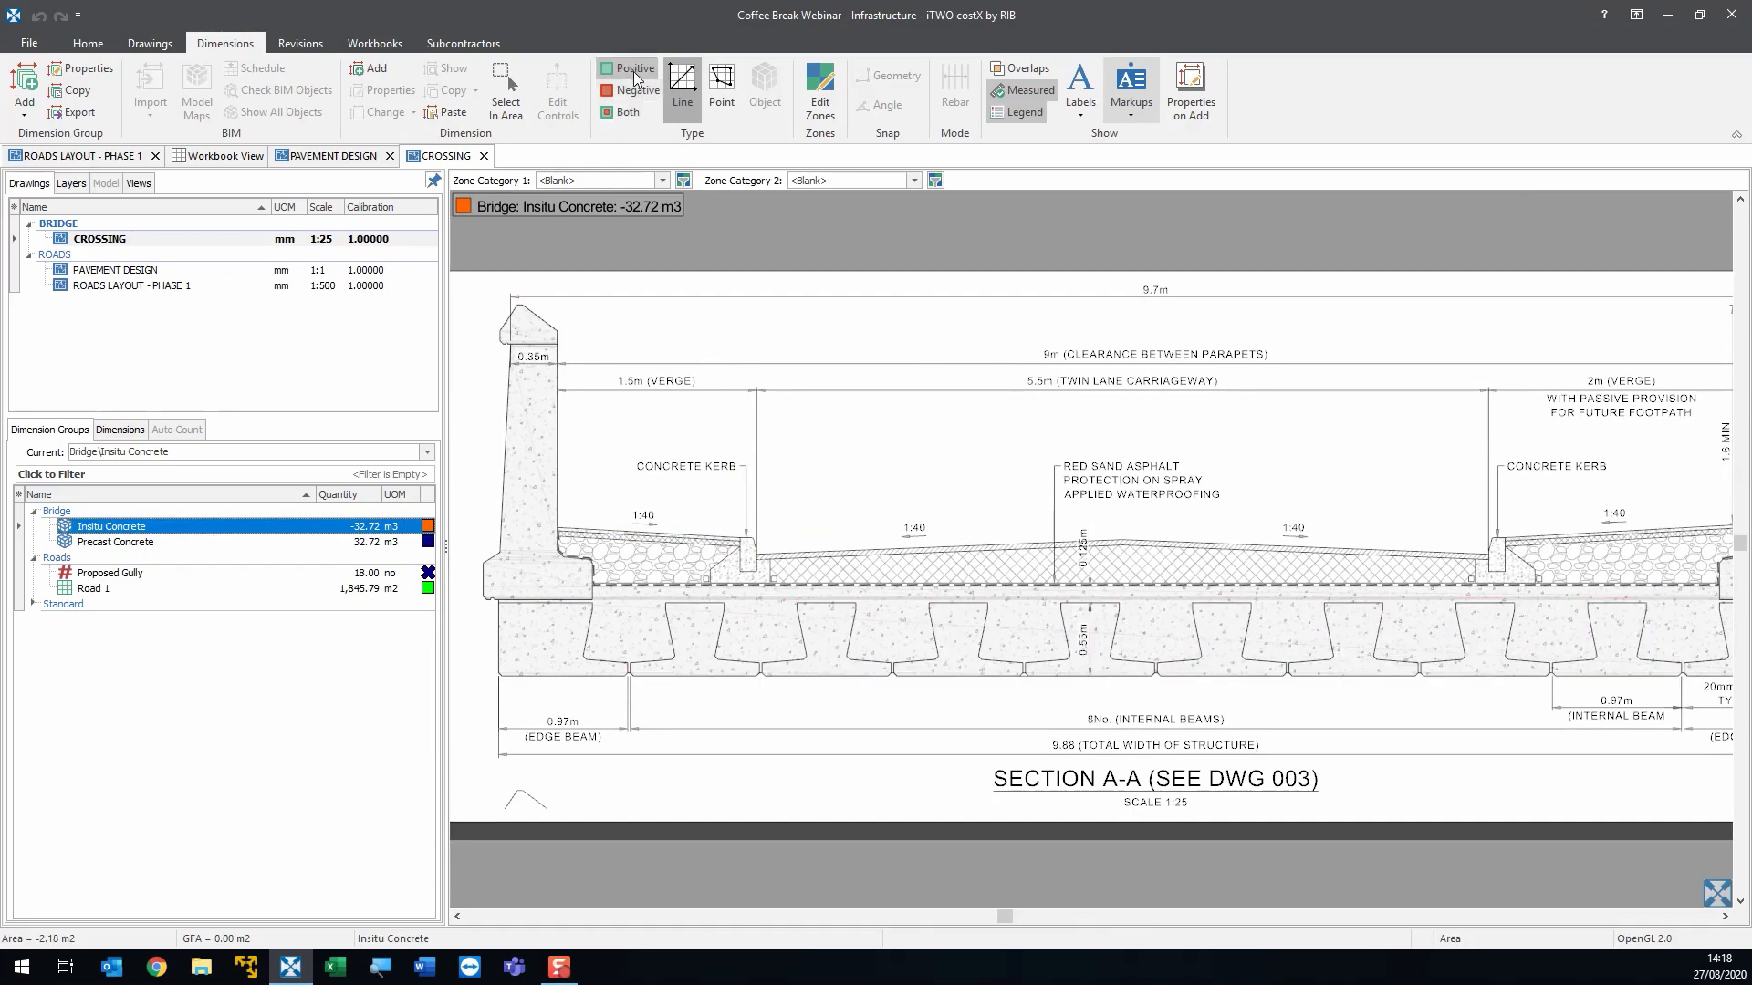
click(589, 630)
scroll(993, 577, up, 5)
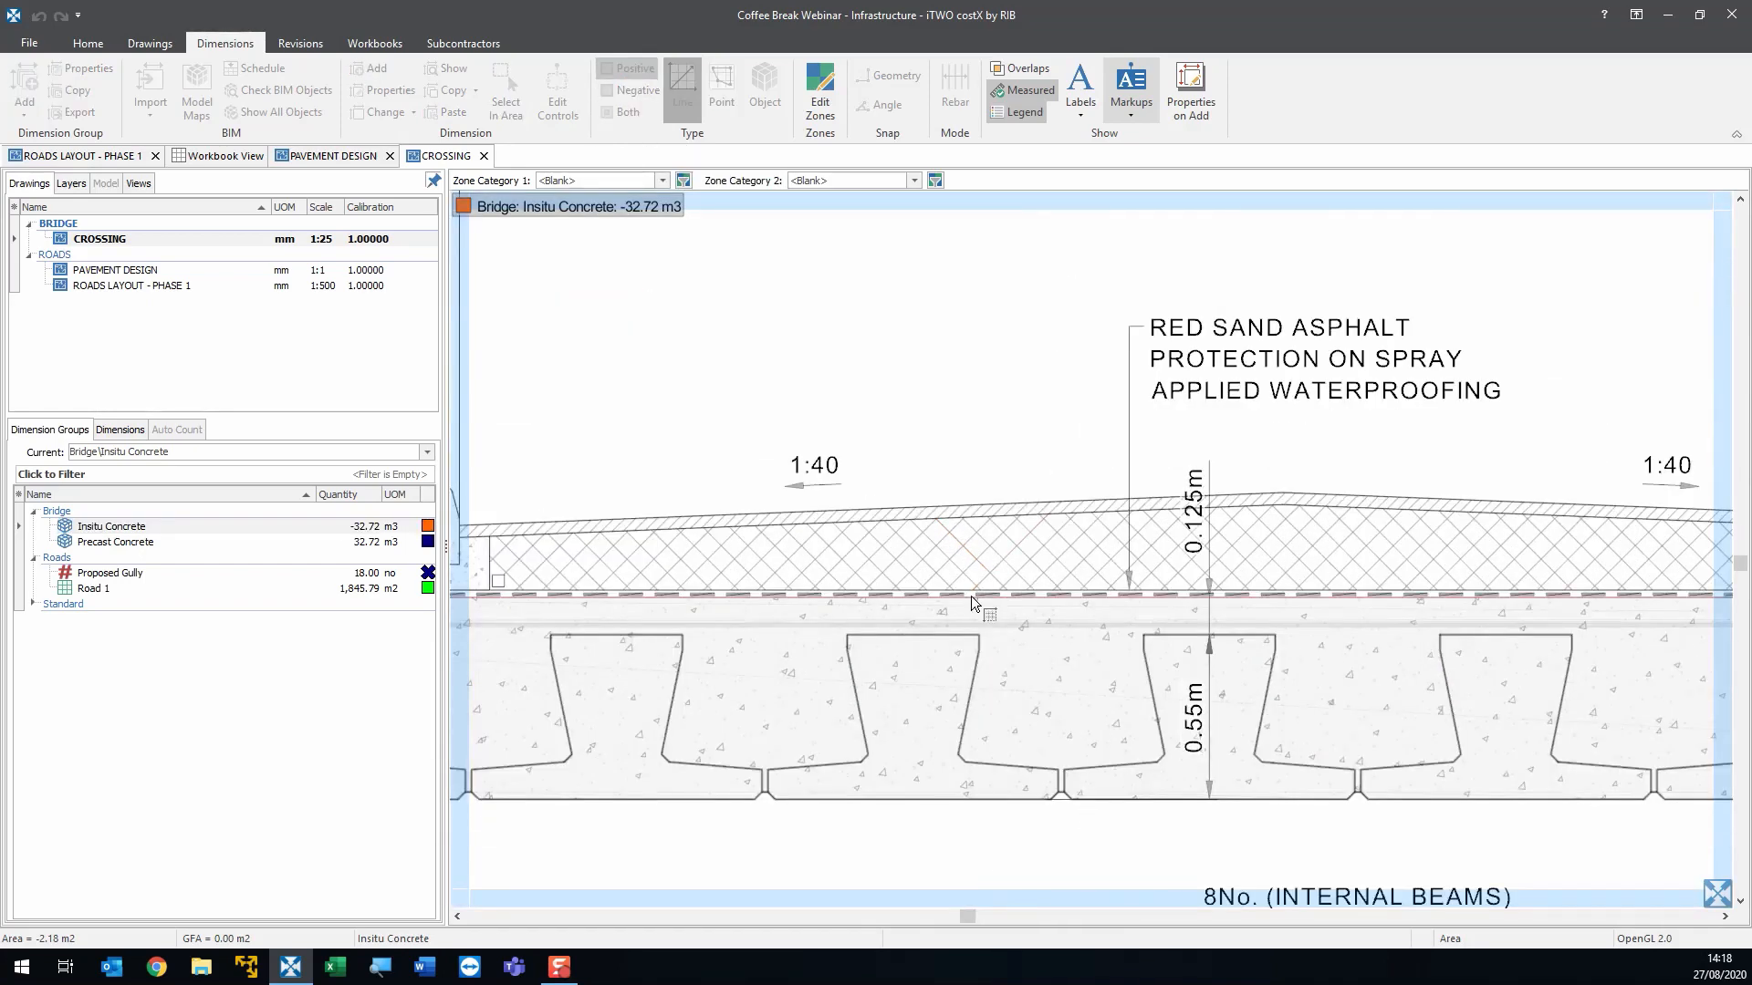
scroll(967, 595, down, 5)
scroll(1234, 606, up, 6)
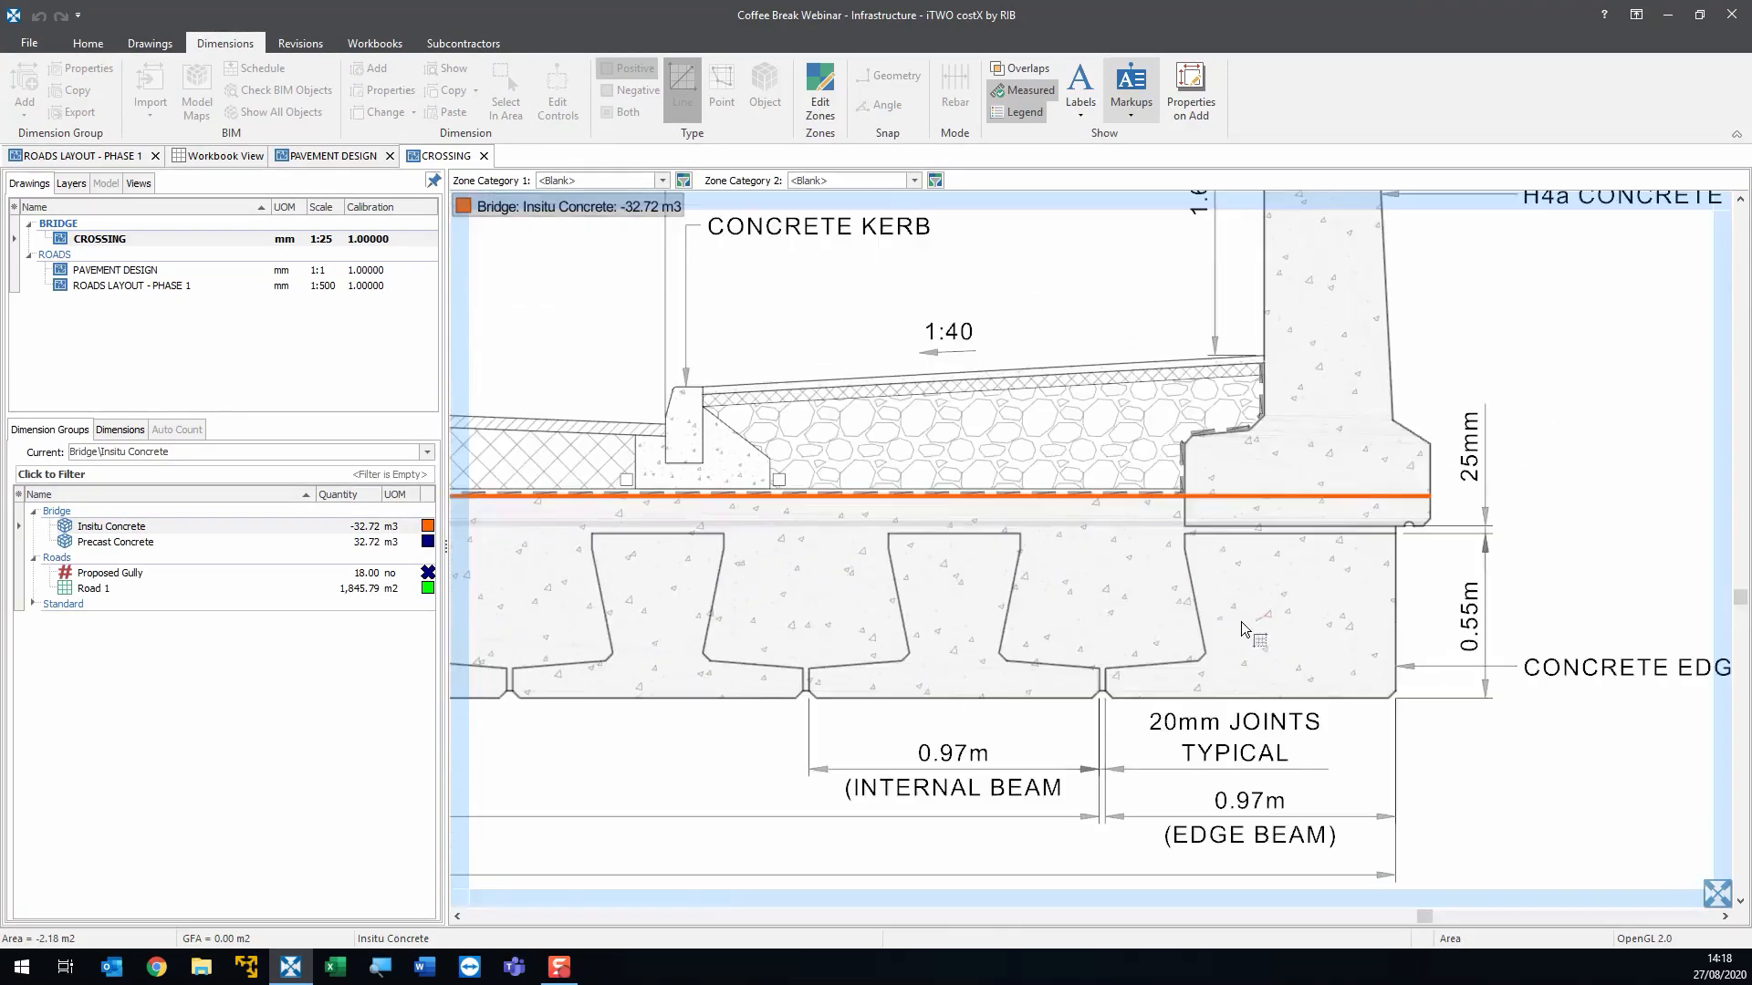
click(1199, 610)
scroll(1223, 613, down, 6)
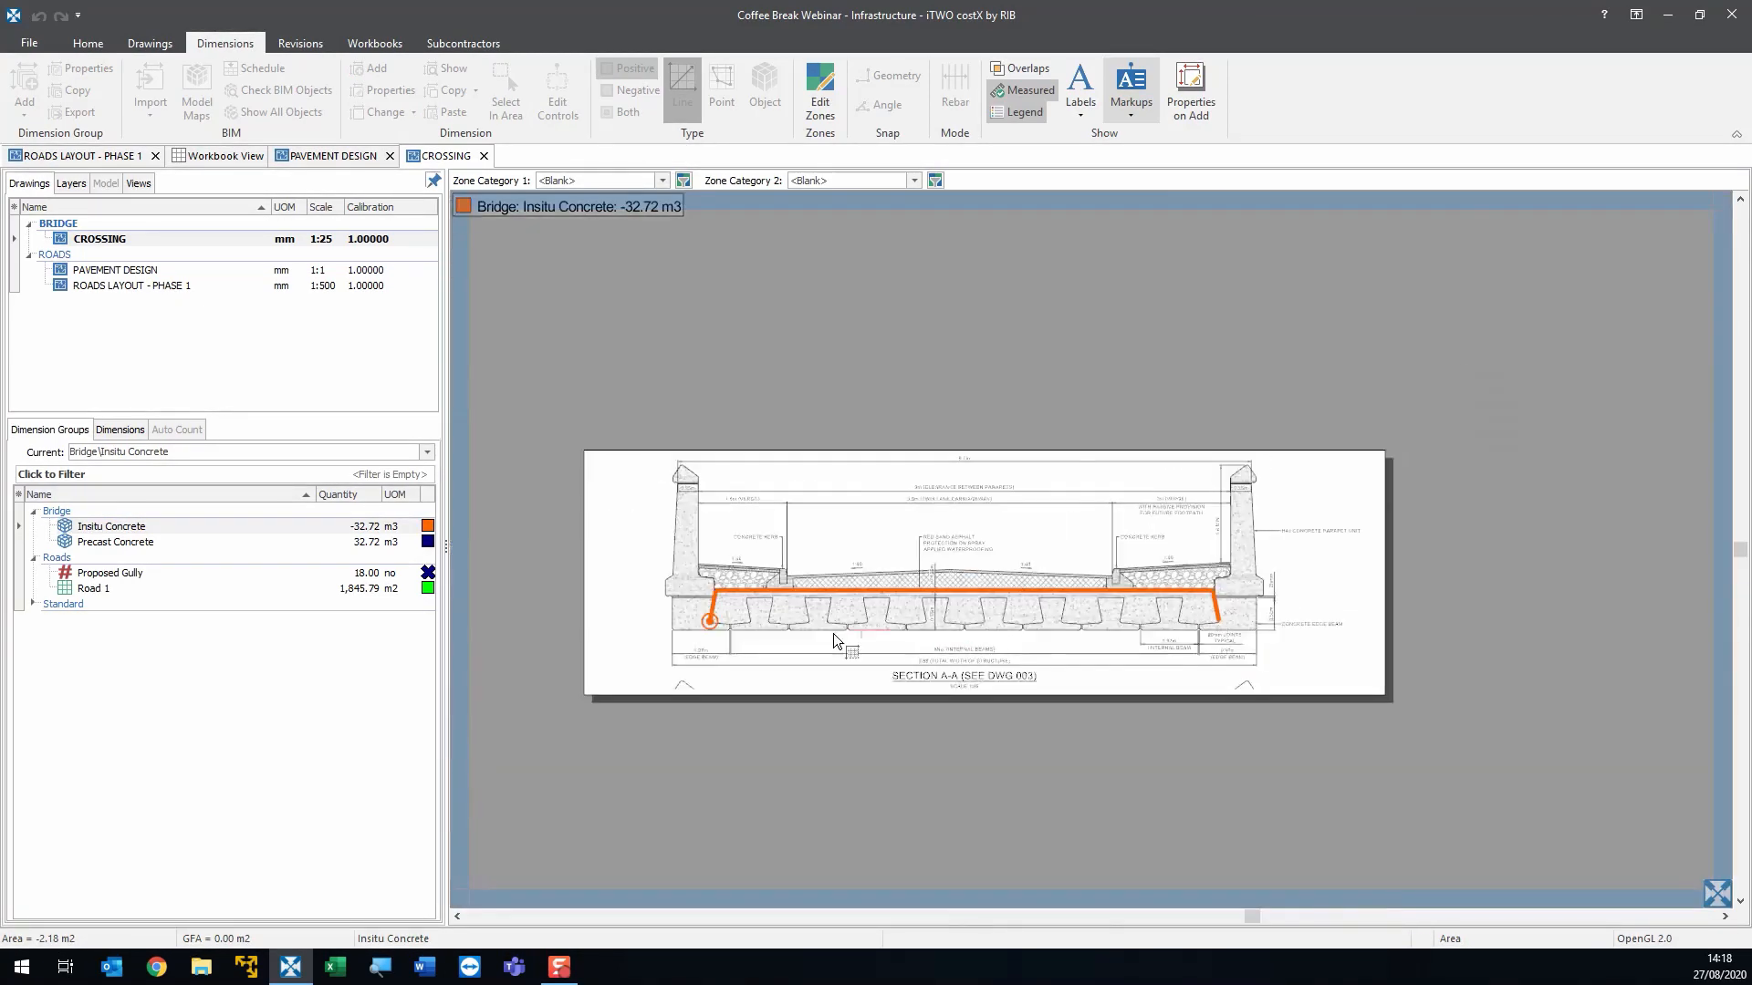
scroll(659, 620, up, 3)
click(634, 620)
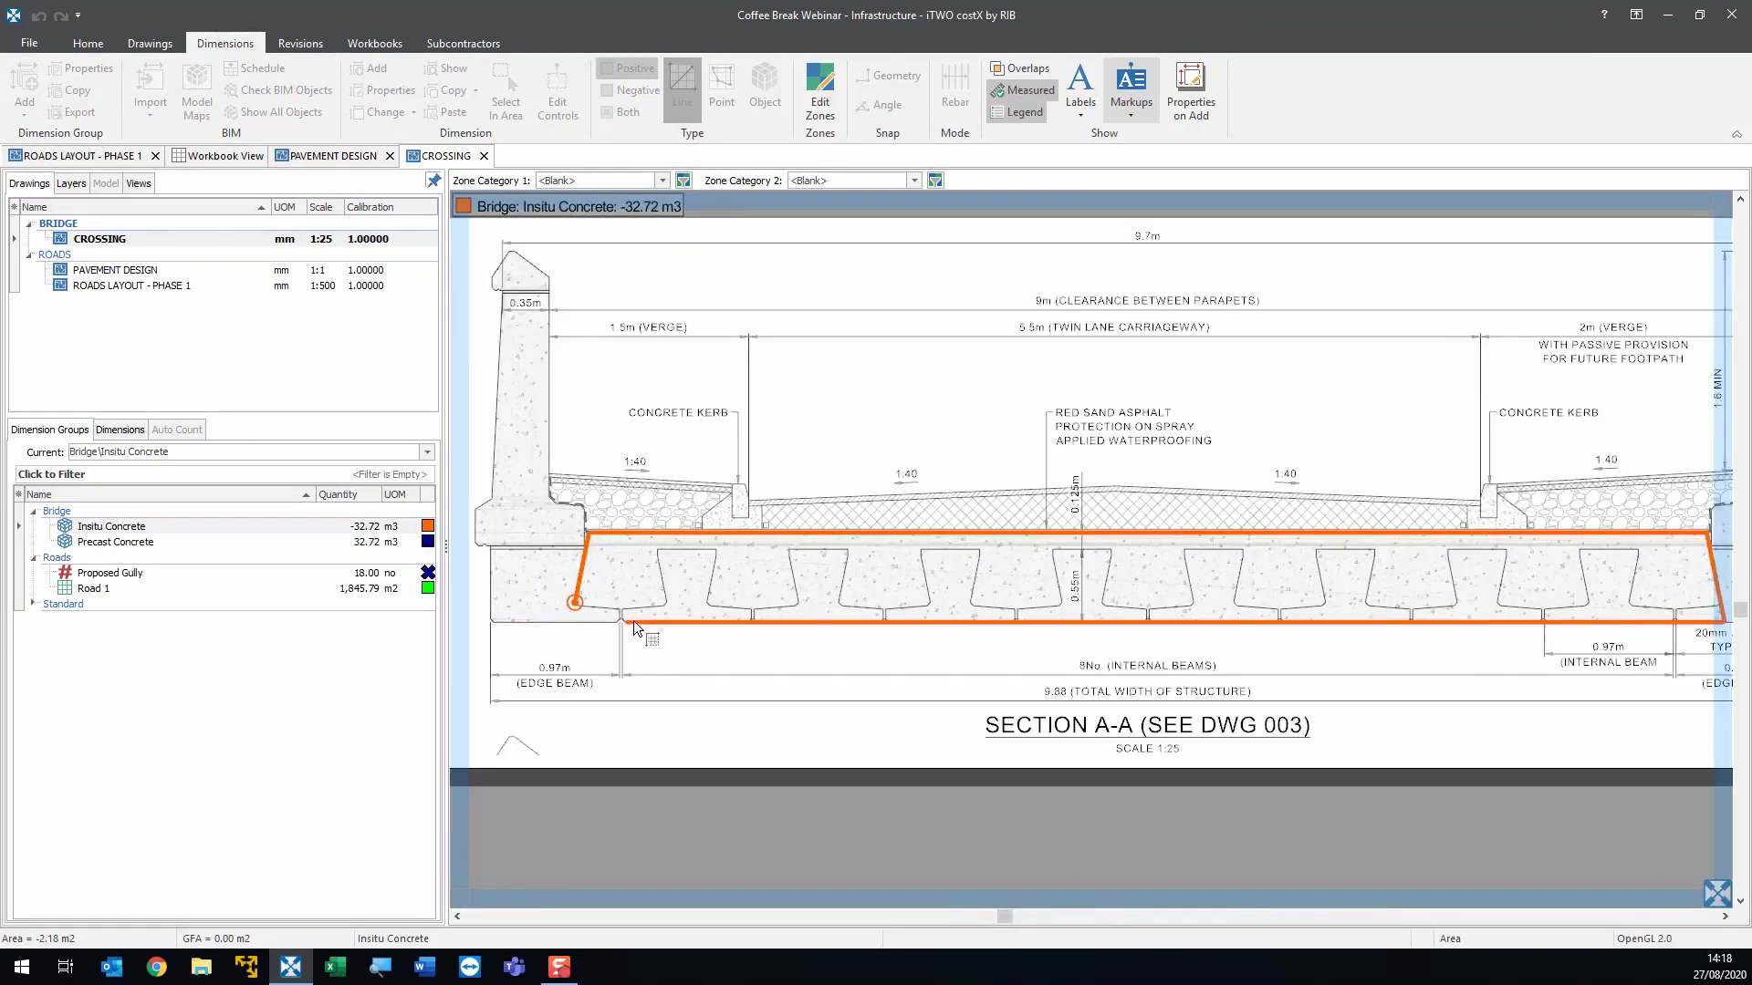
scroll(593, 579, up, 3)
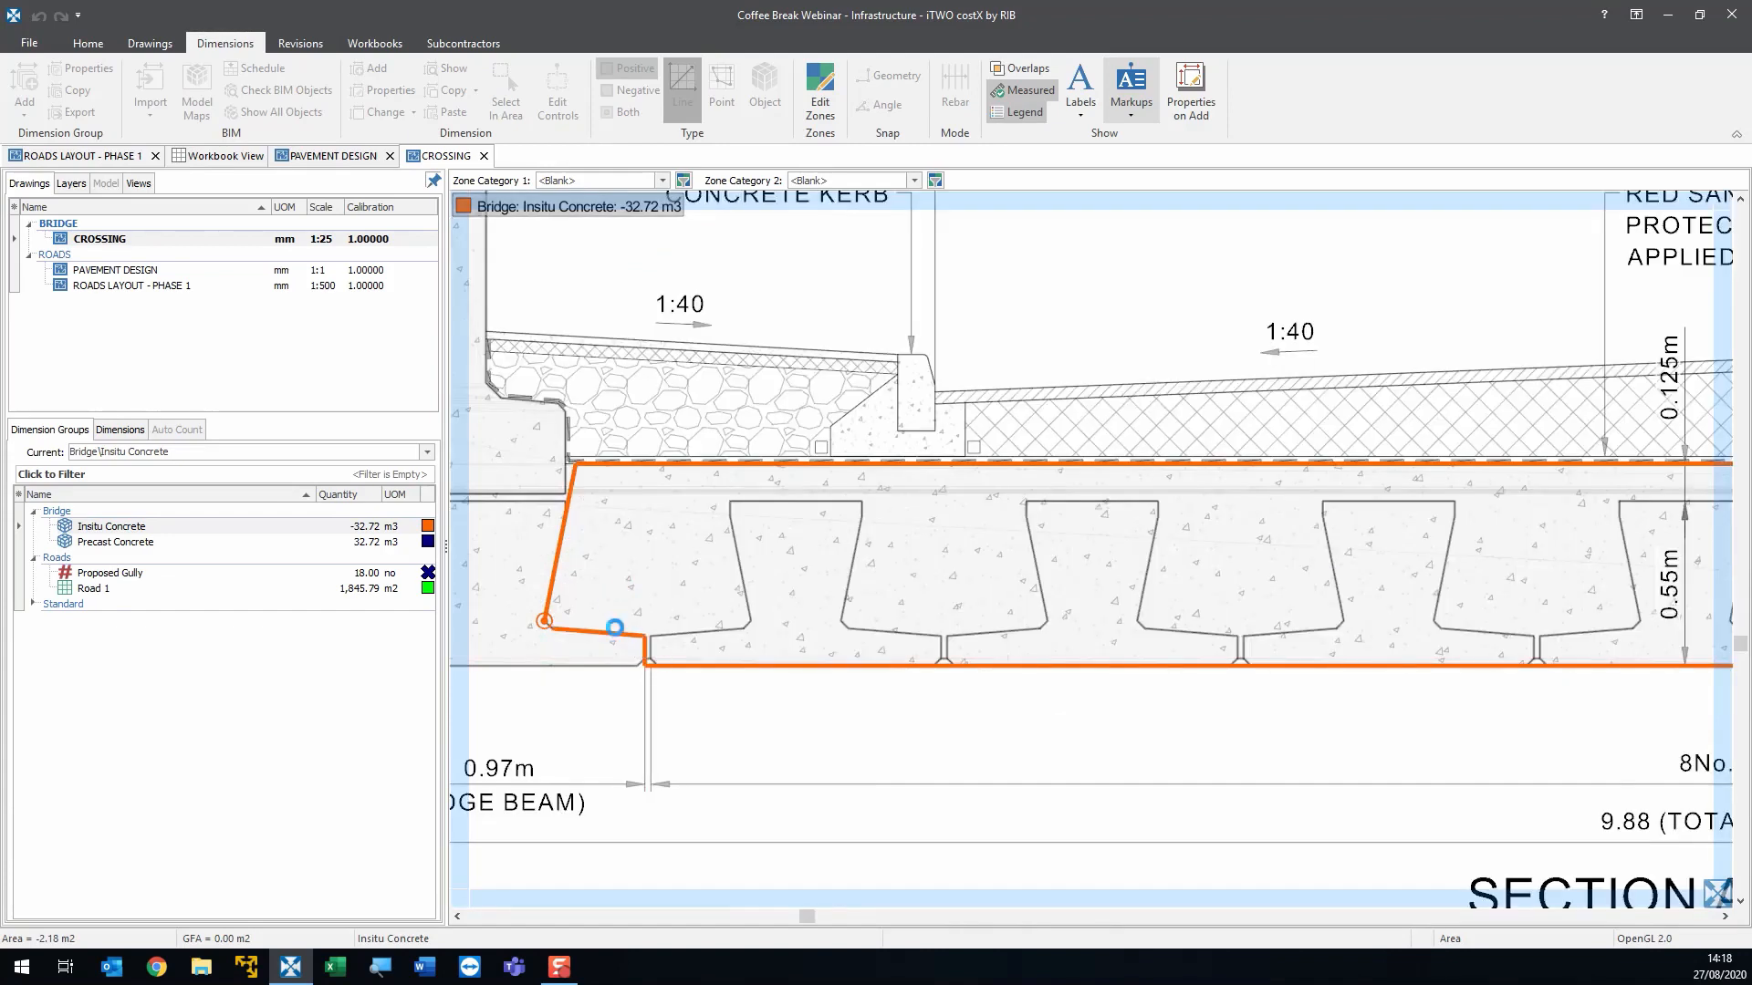
double_click(621, 632)
scroll(612, 584, down, 4)
mouse_move(872, 673)
mouse_down()
mouse_move(939, 726)
mouse_move(999, 725)
mouse_move(910, 687)
mouse_up()
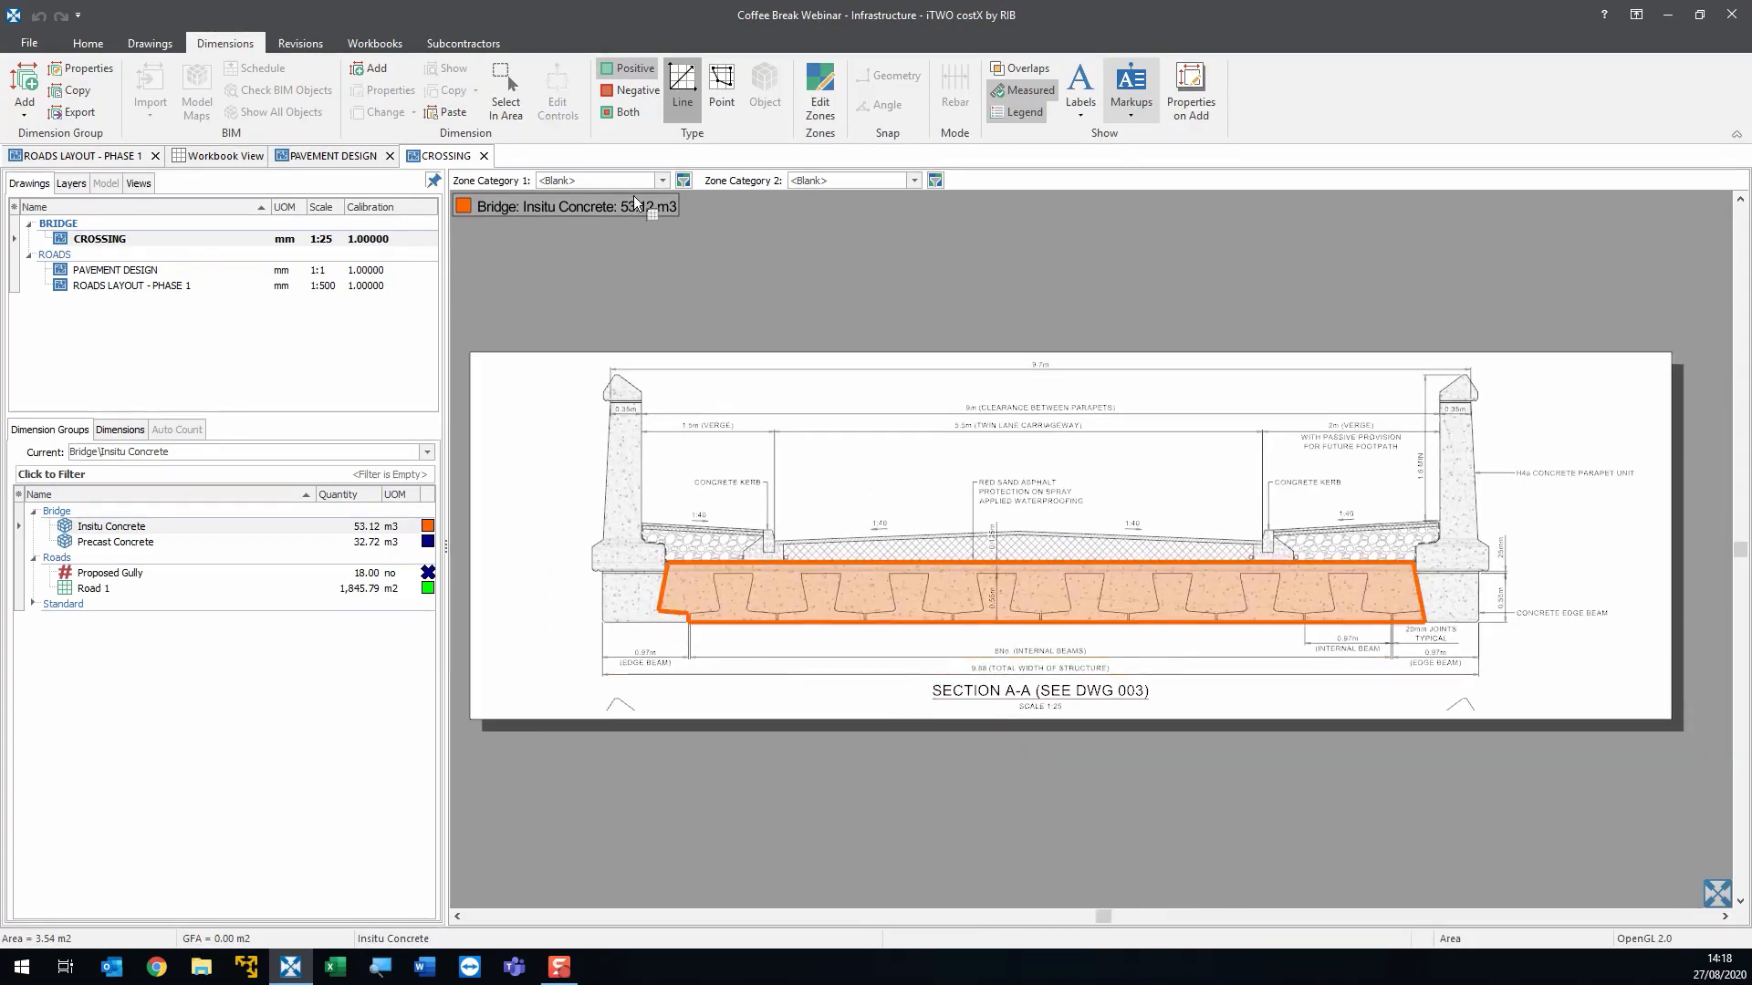
- Show both positive and negative dimensions and convert the leftmost negative beam dimension to a cutout of the deck outline
click(630, 113)
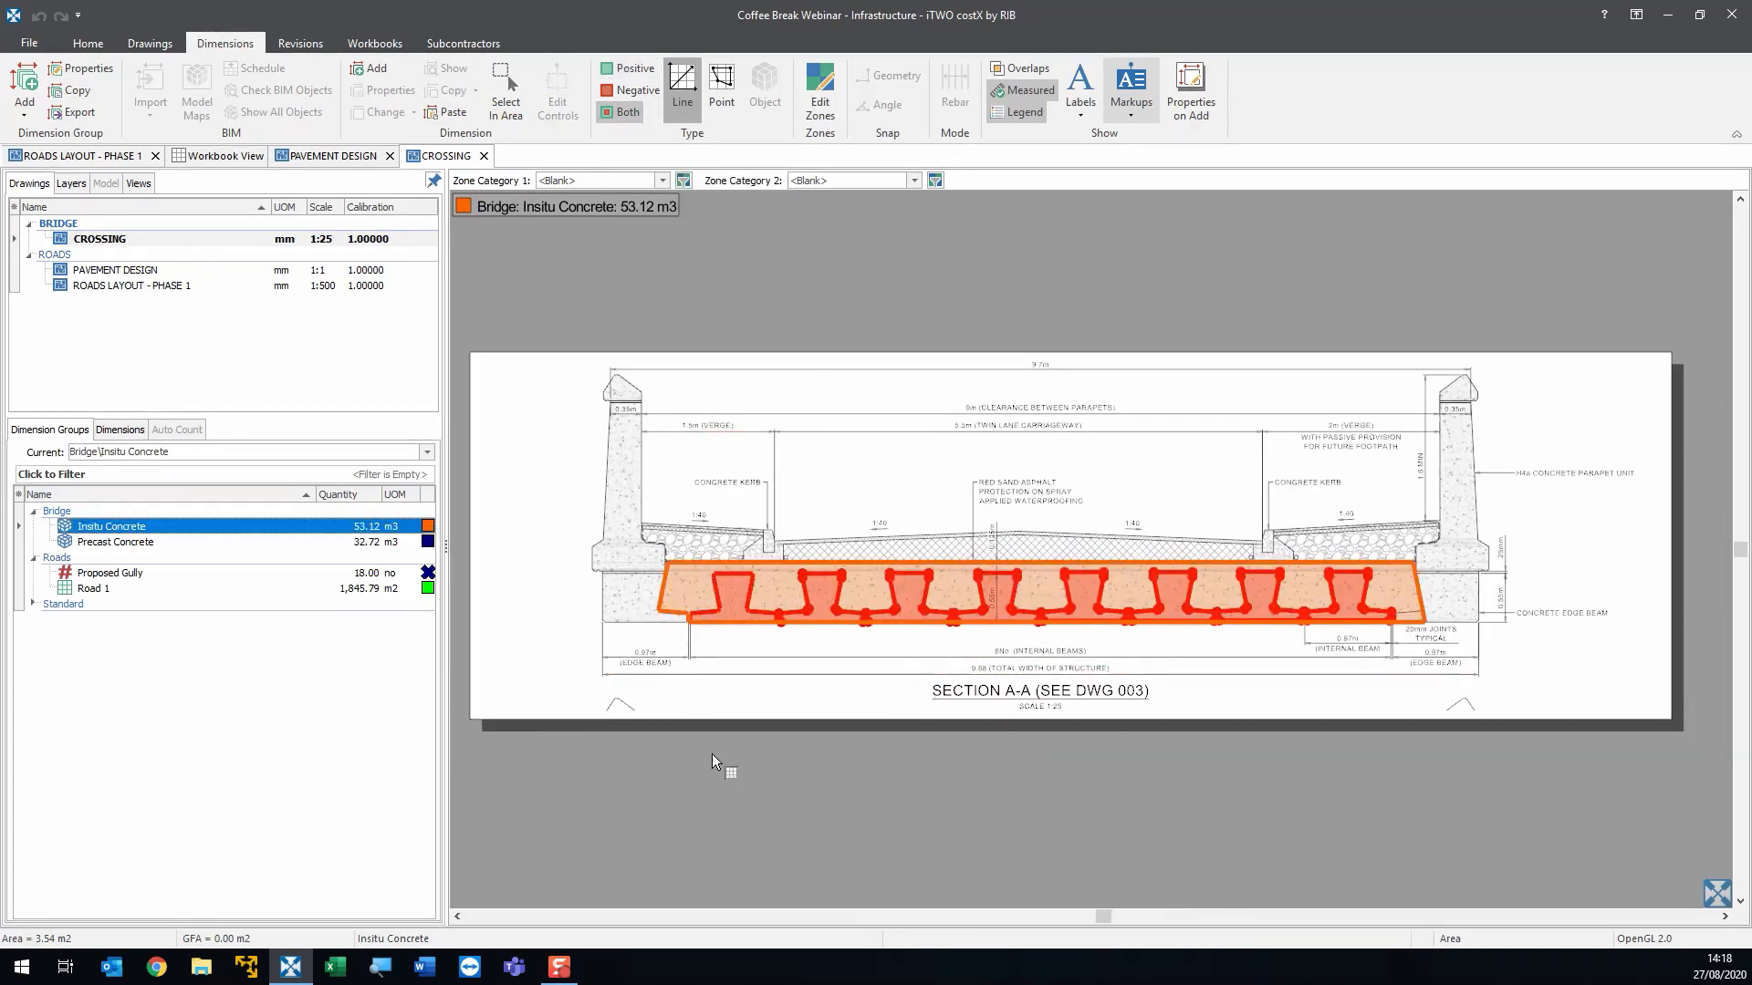
scroll(838, 714, up, 2)
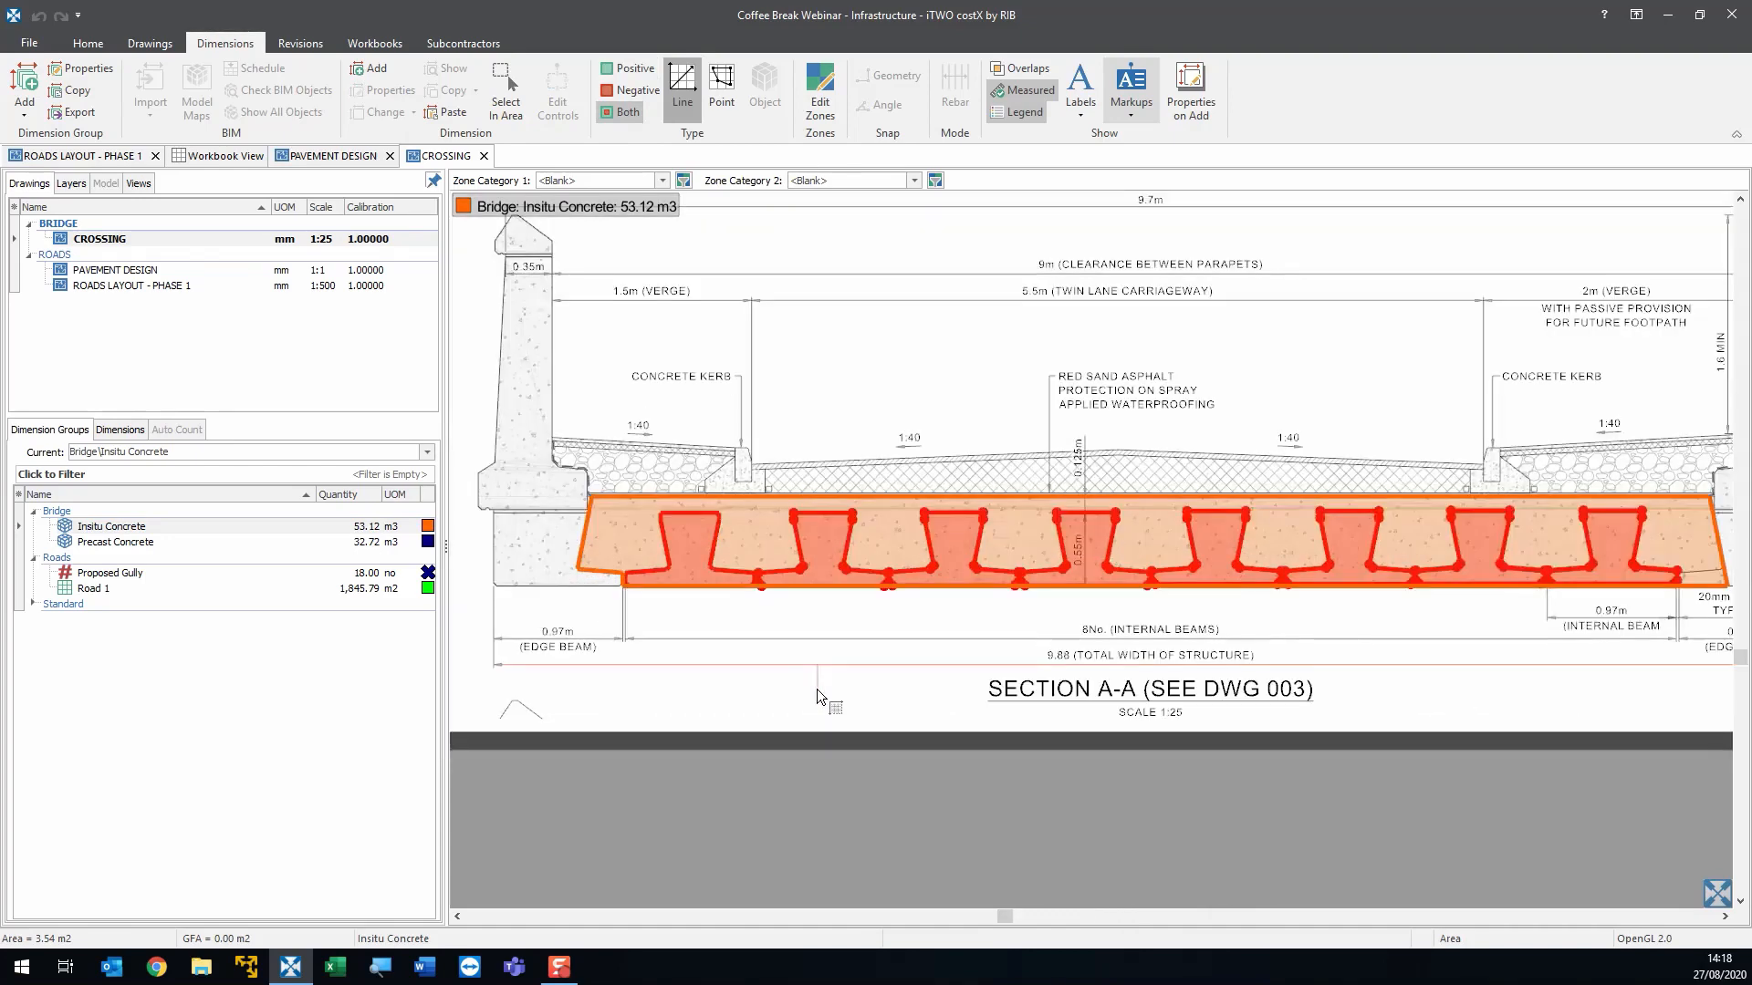
drag(805, 688, 781, 687)
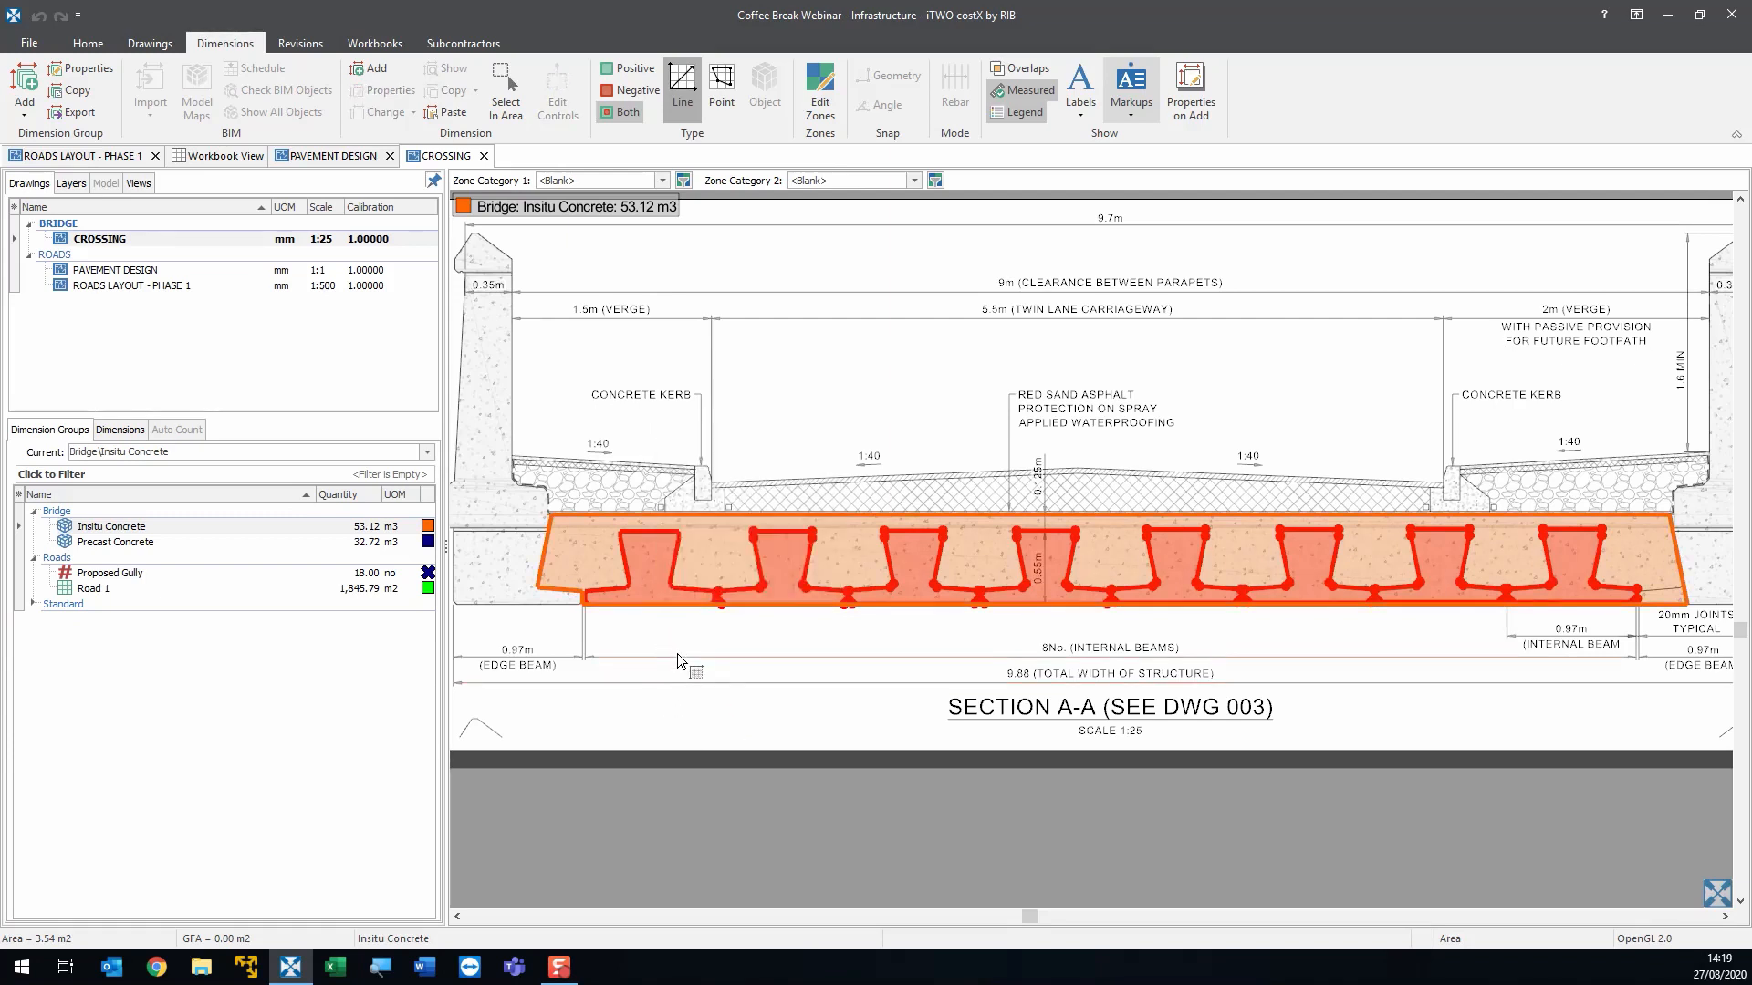
click(655, 570)
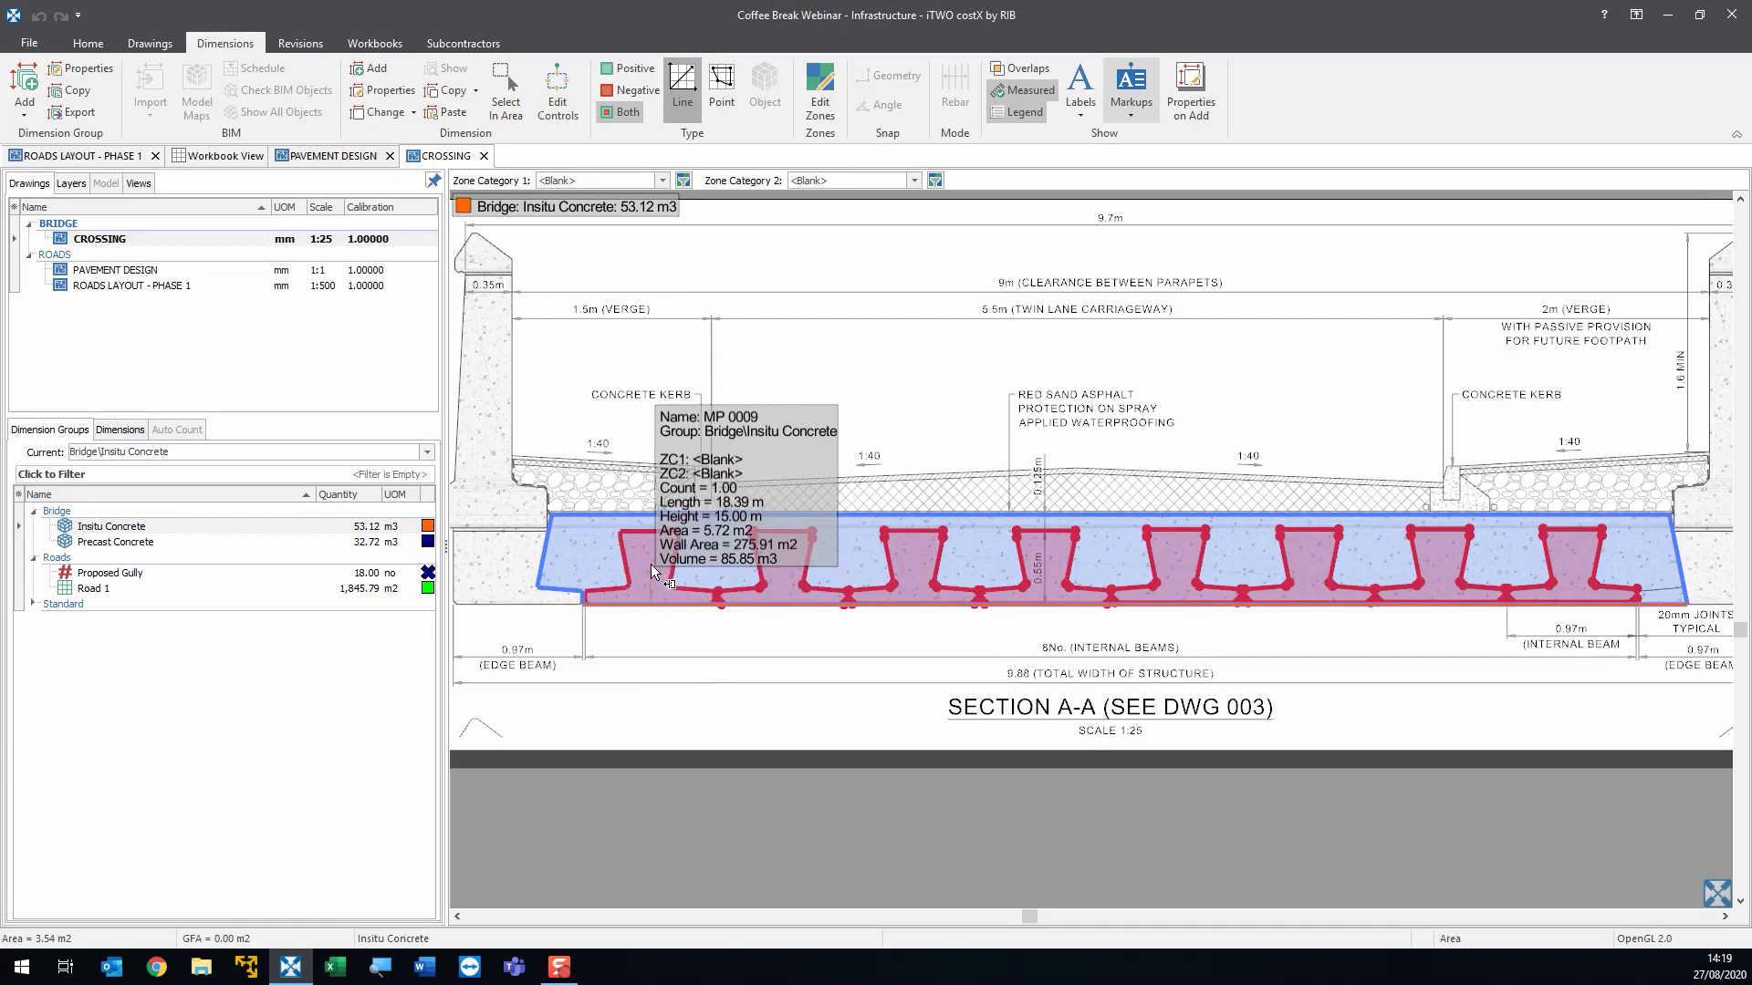
click(651, 565)
key(Tab)
key(Tab)
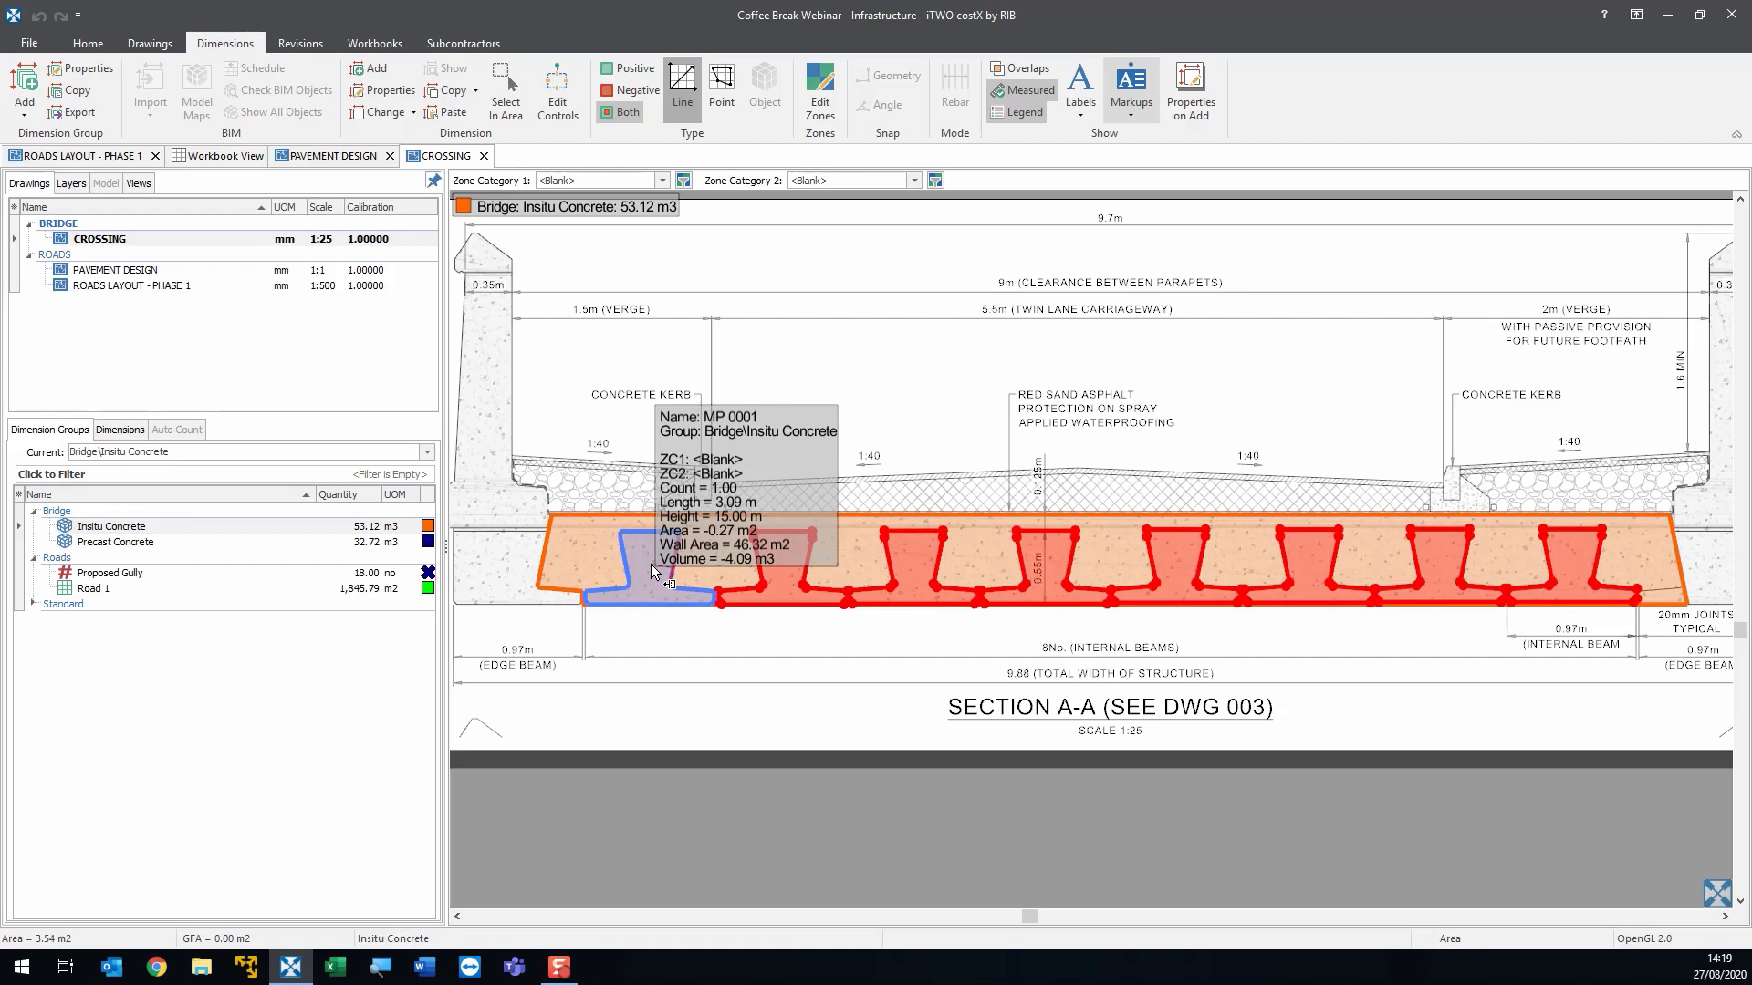
right_click(655, 572)
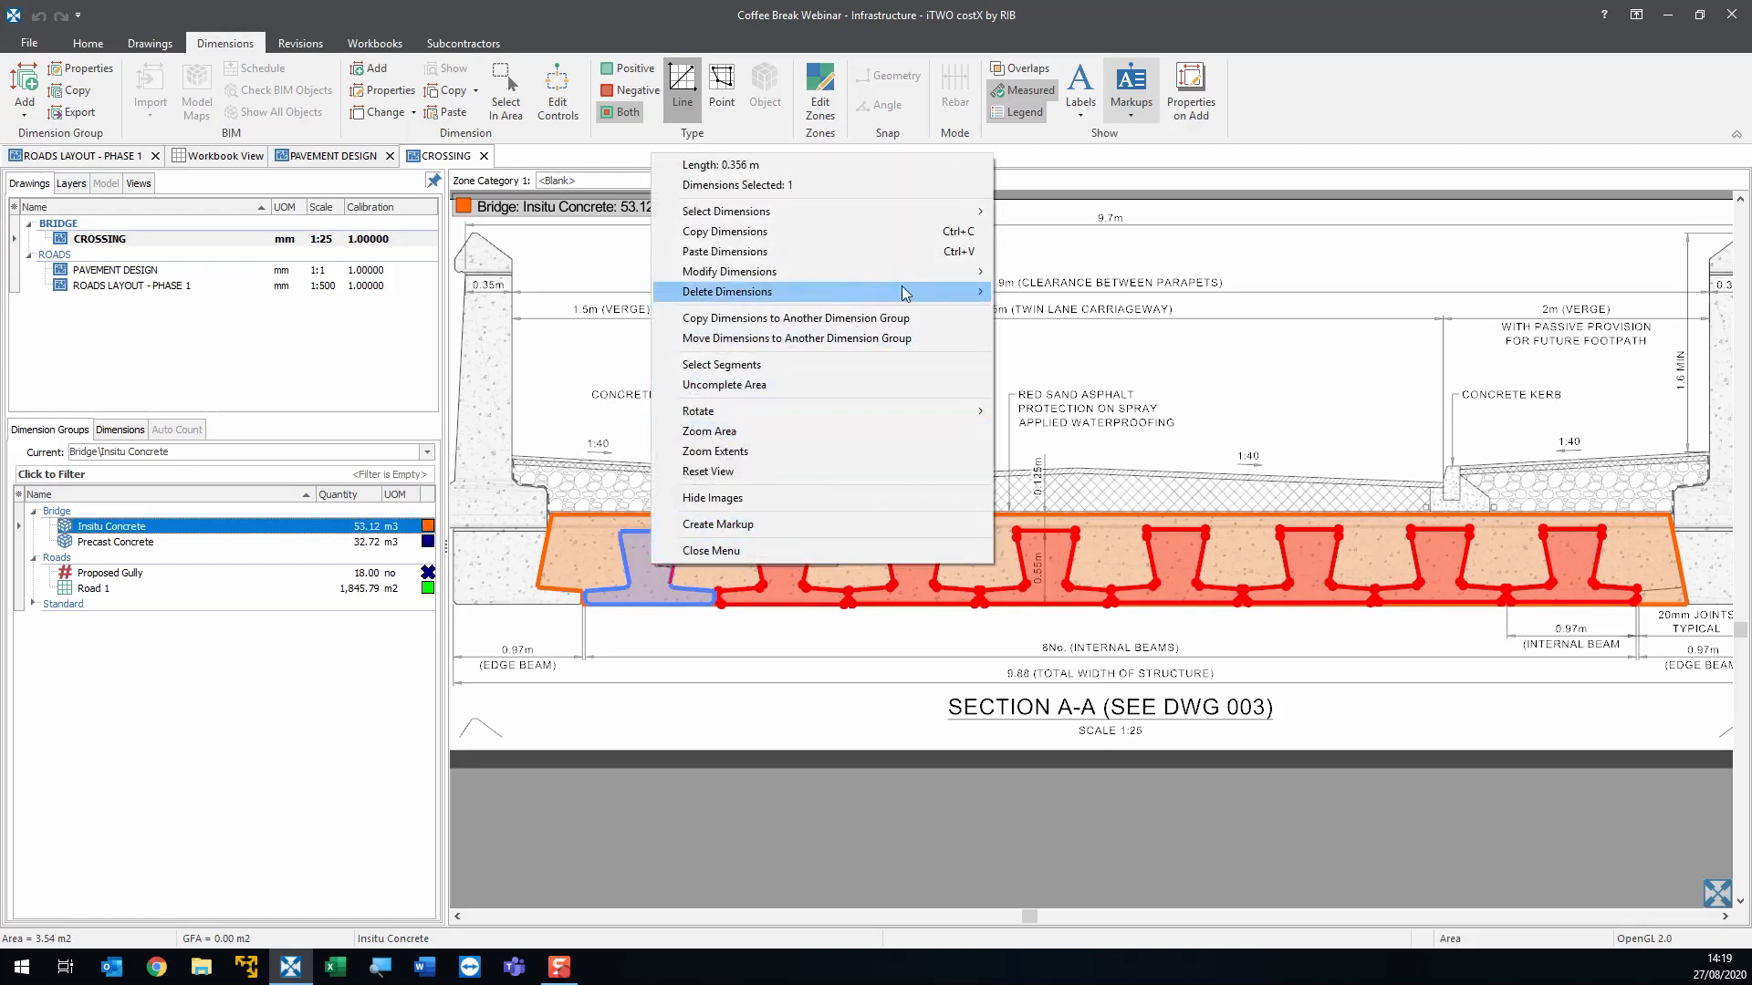
mouse_move(911, 278)
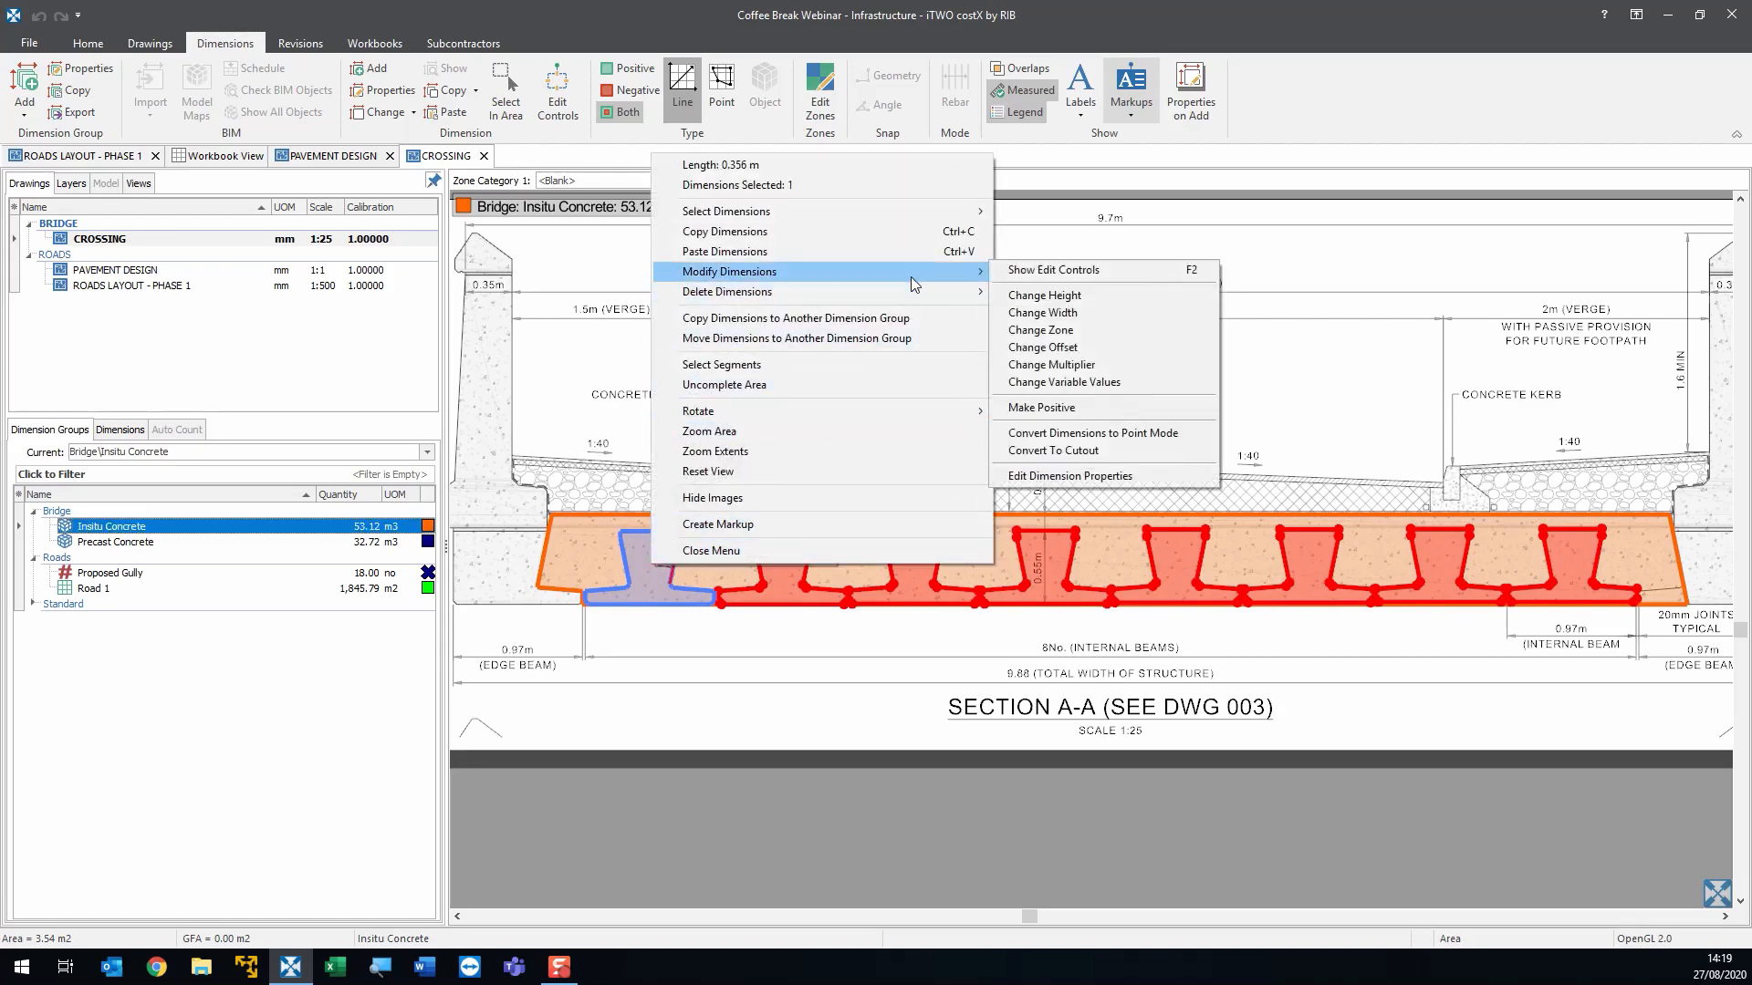
click(1124, 452)
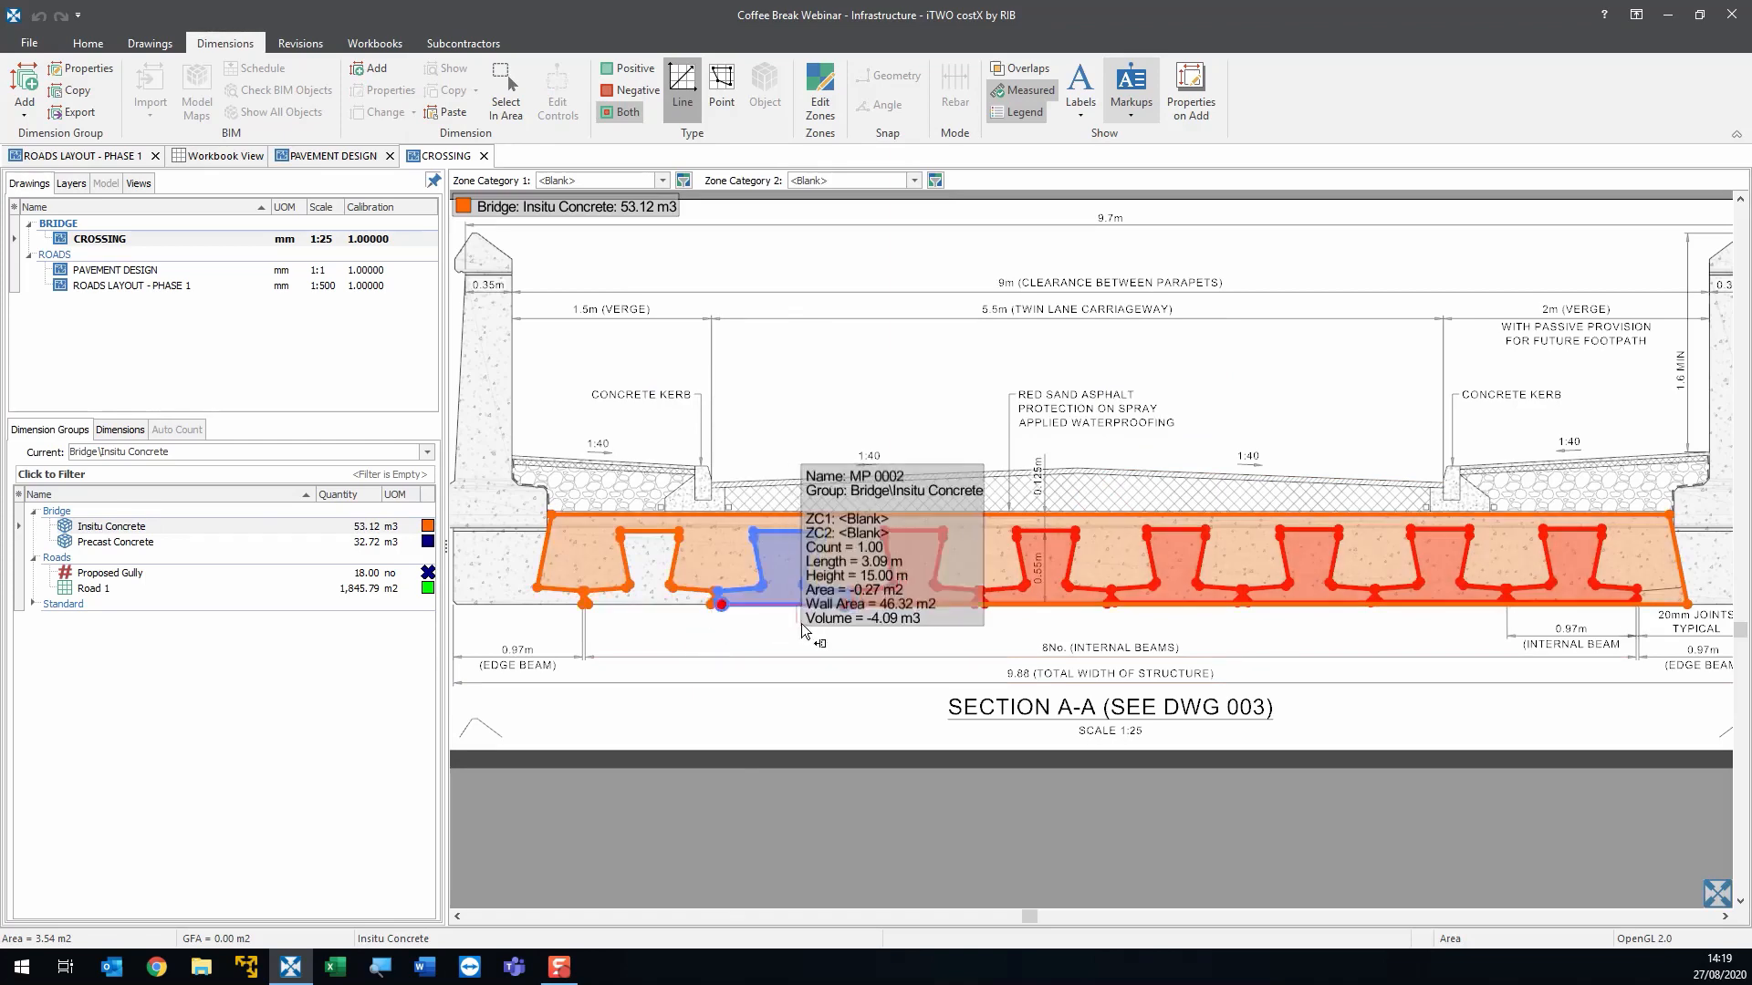
- Convert the second and third negative beam dimensions from the left to cutouts of the in-situ deck area
scroll(829, 632, up, 2)
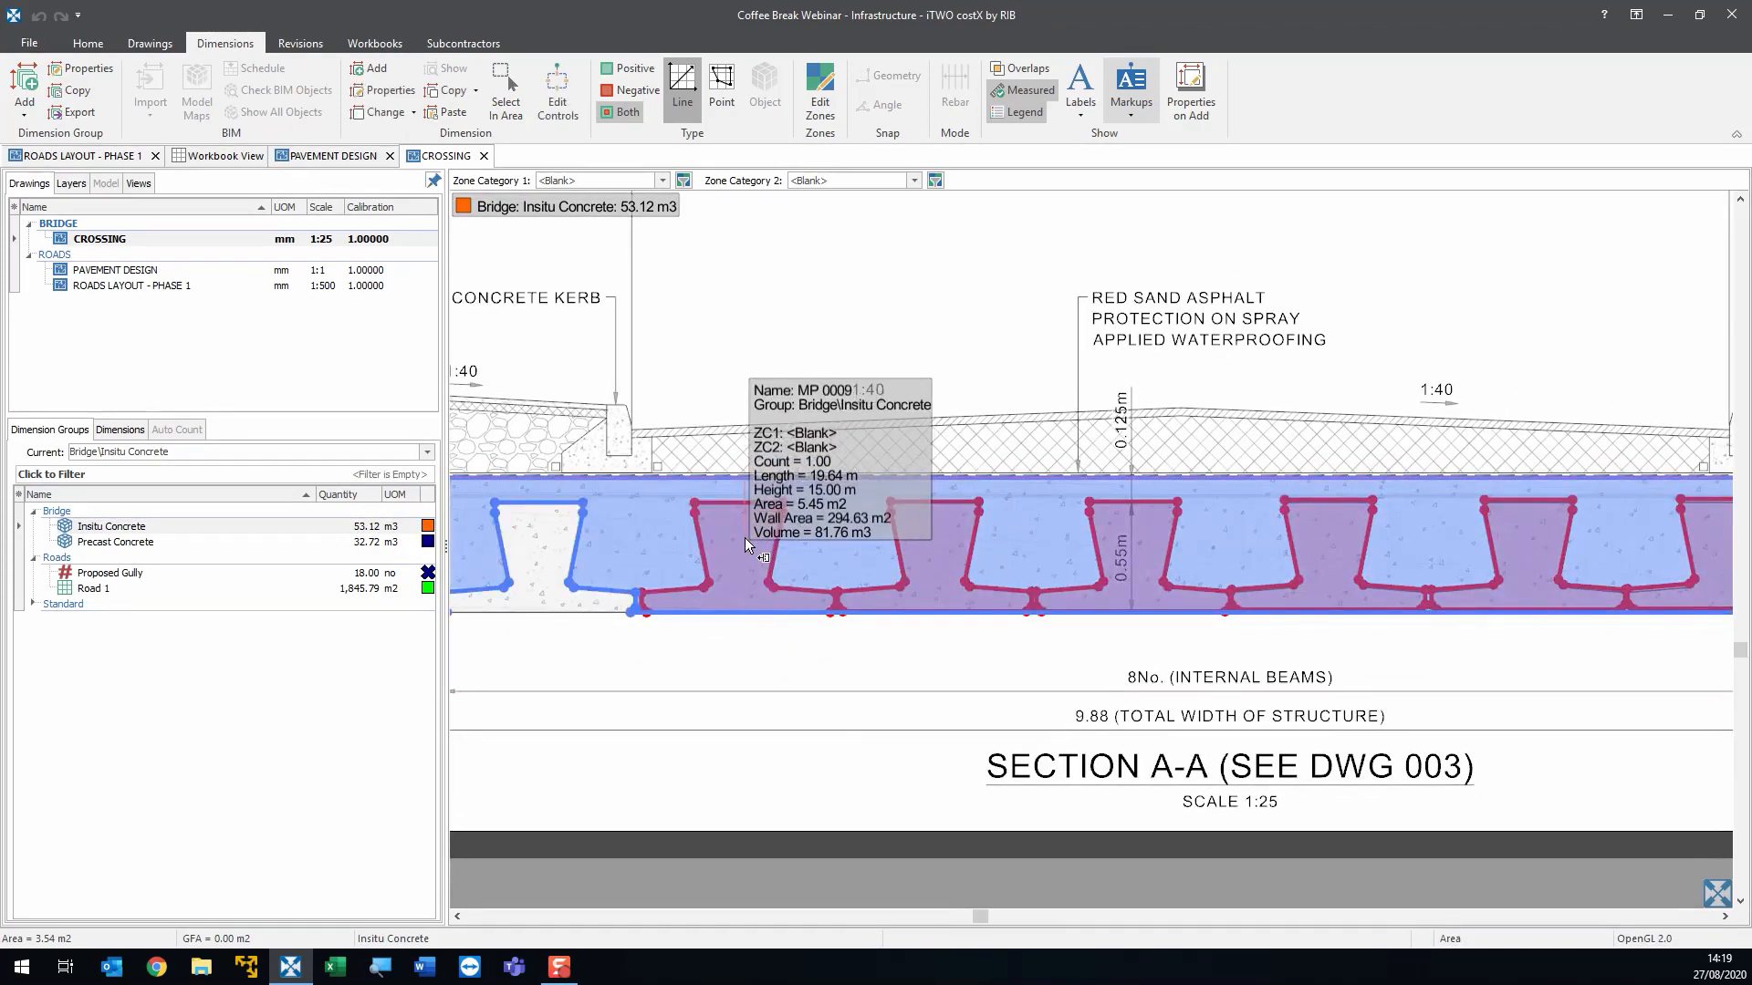
click(744, 539)
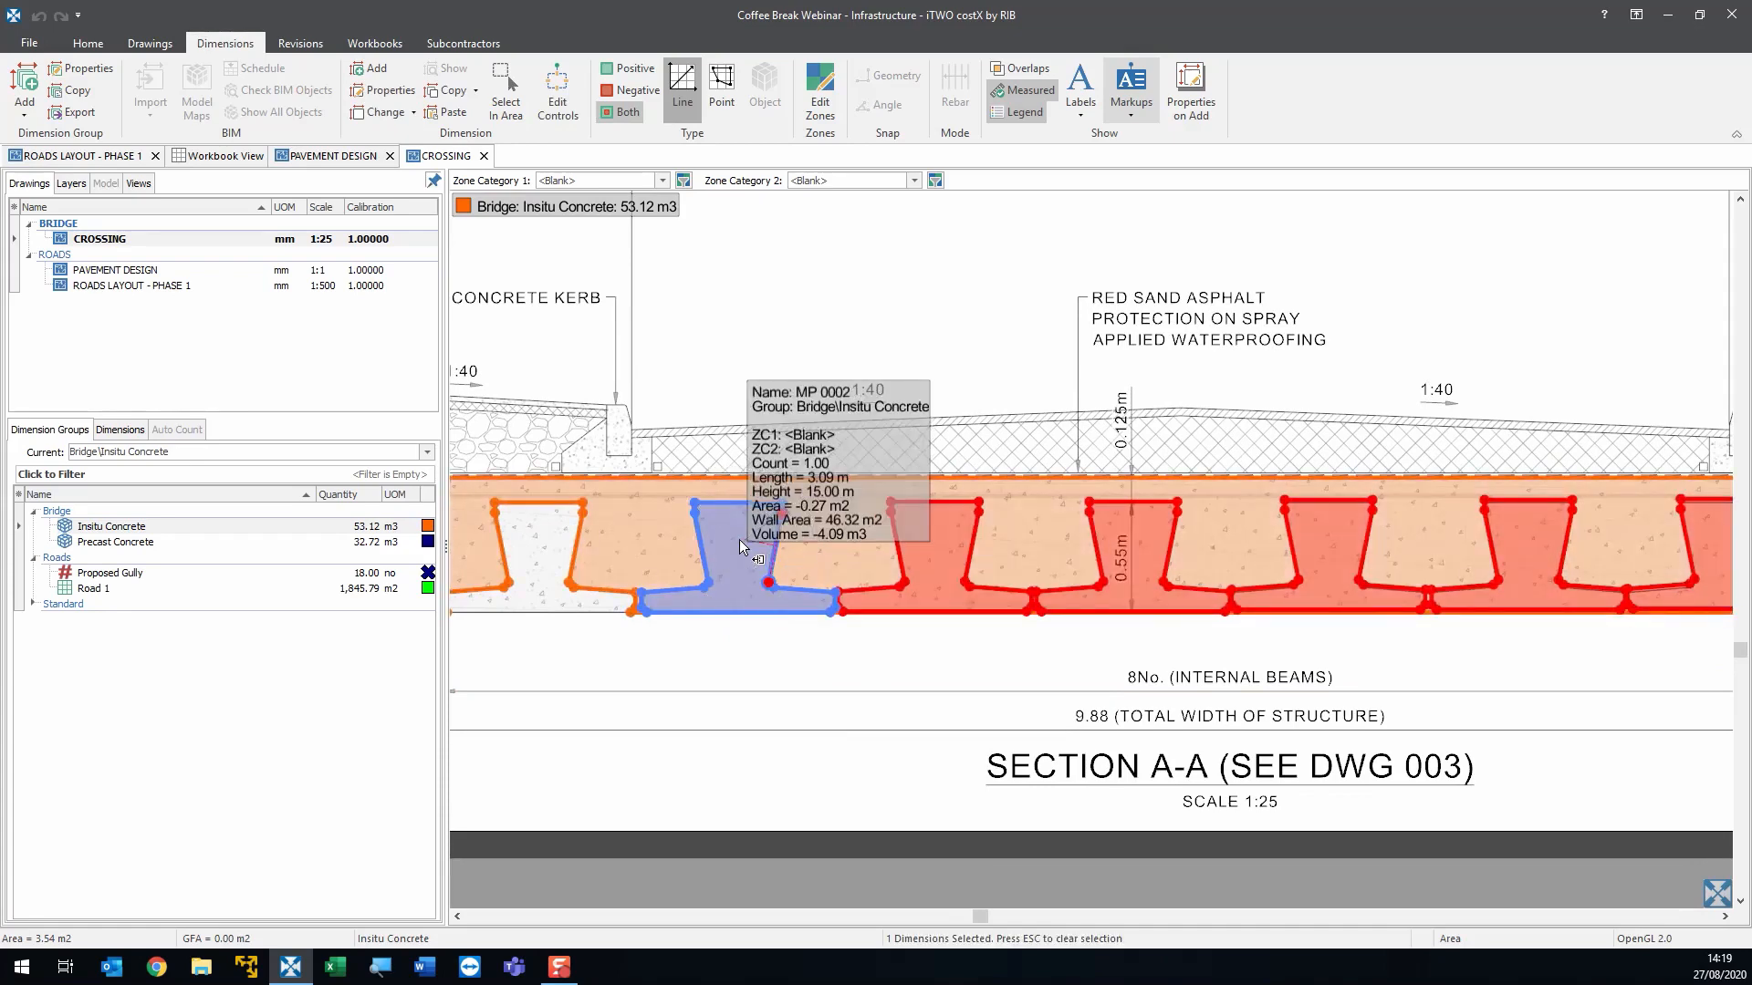
click(401, 113)
click(472, 319)
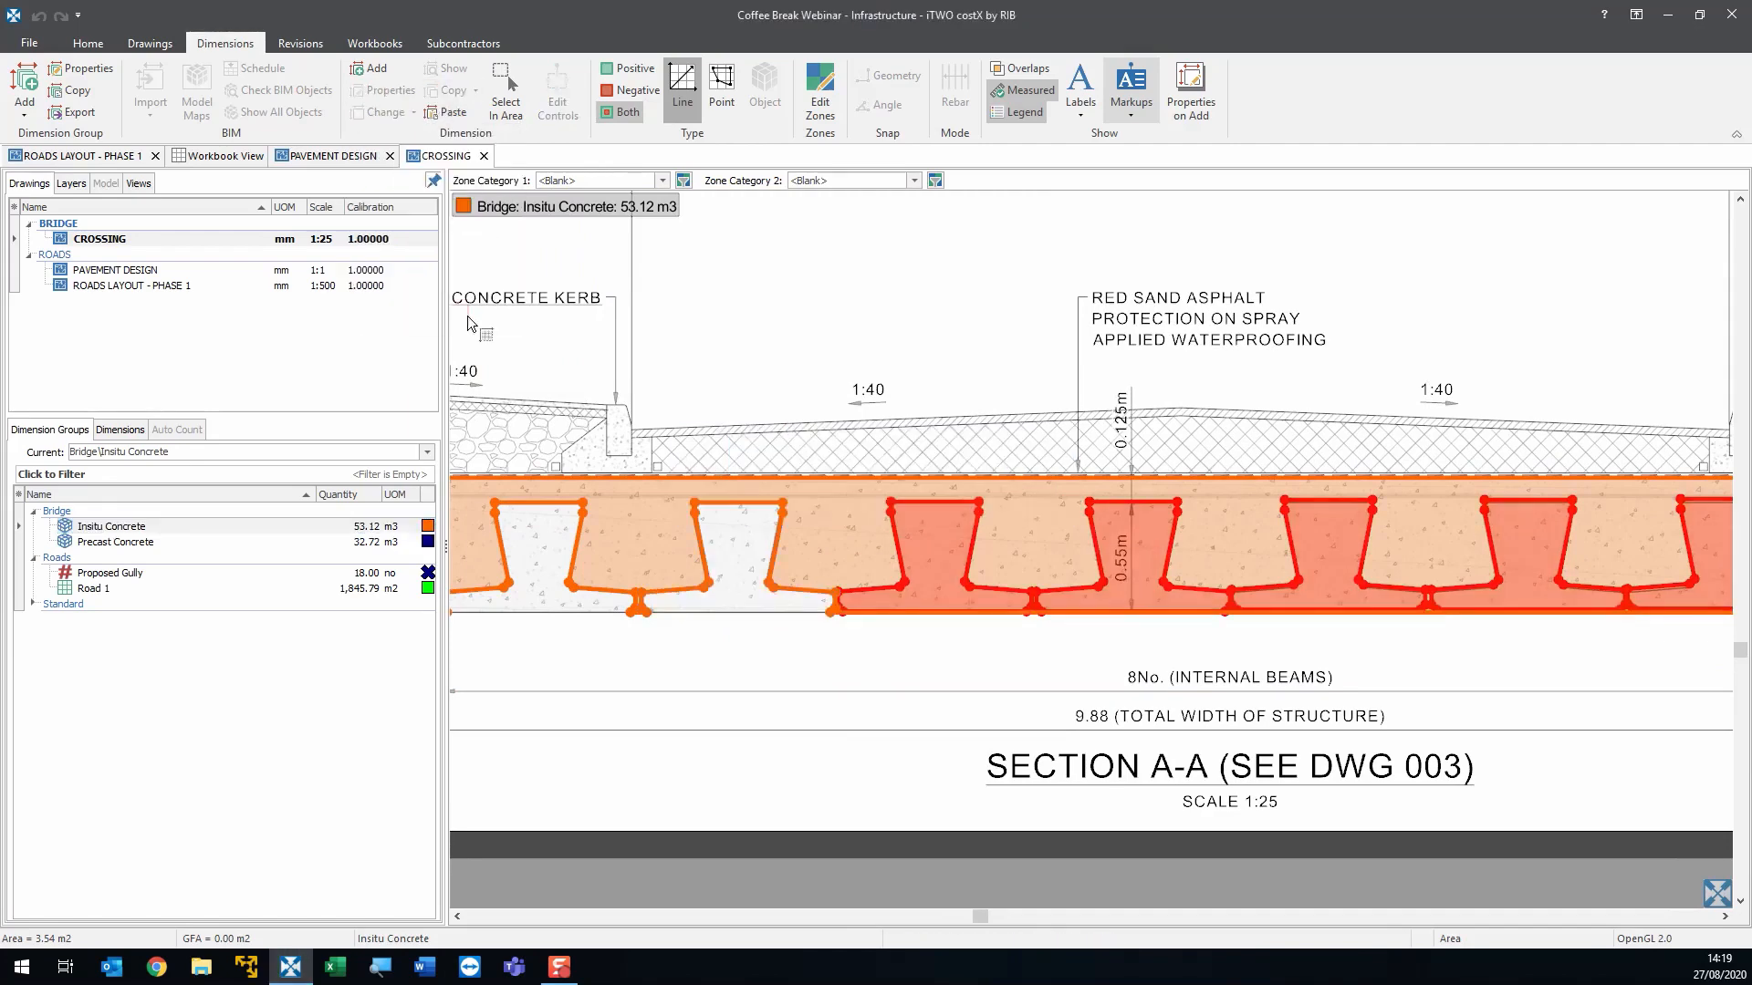
click(906, 556)
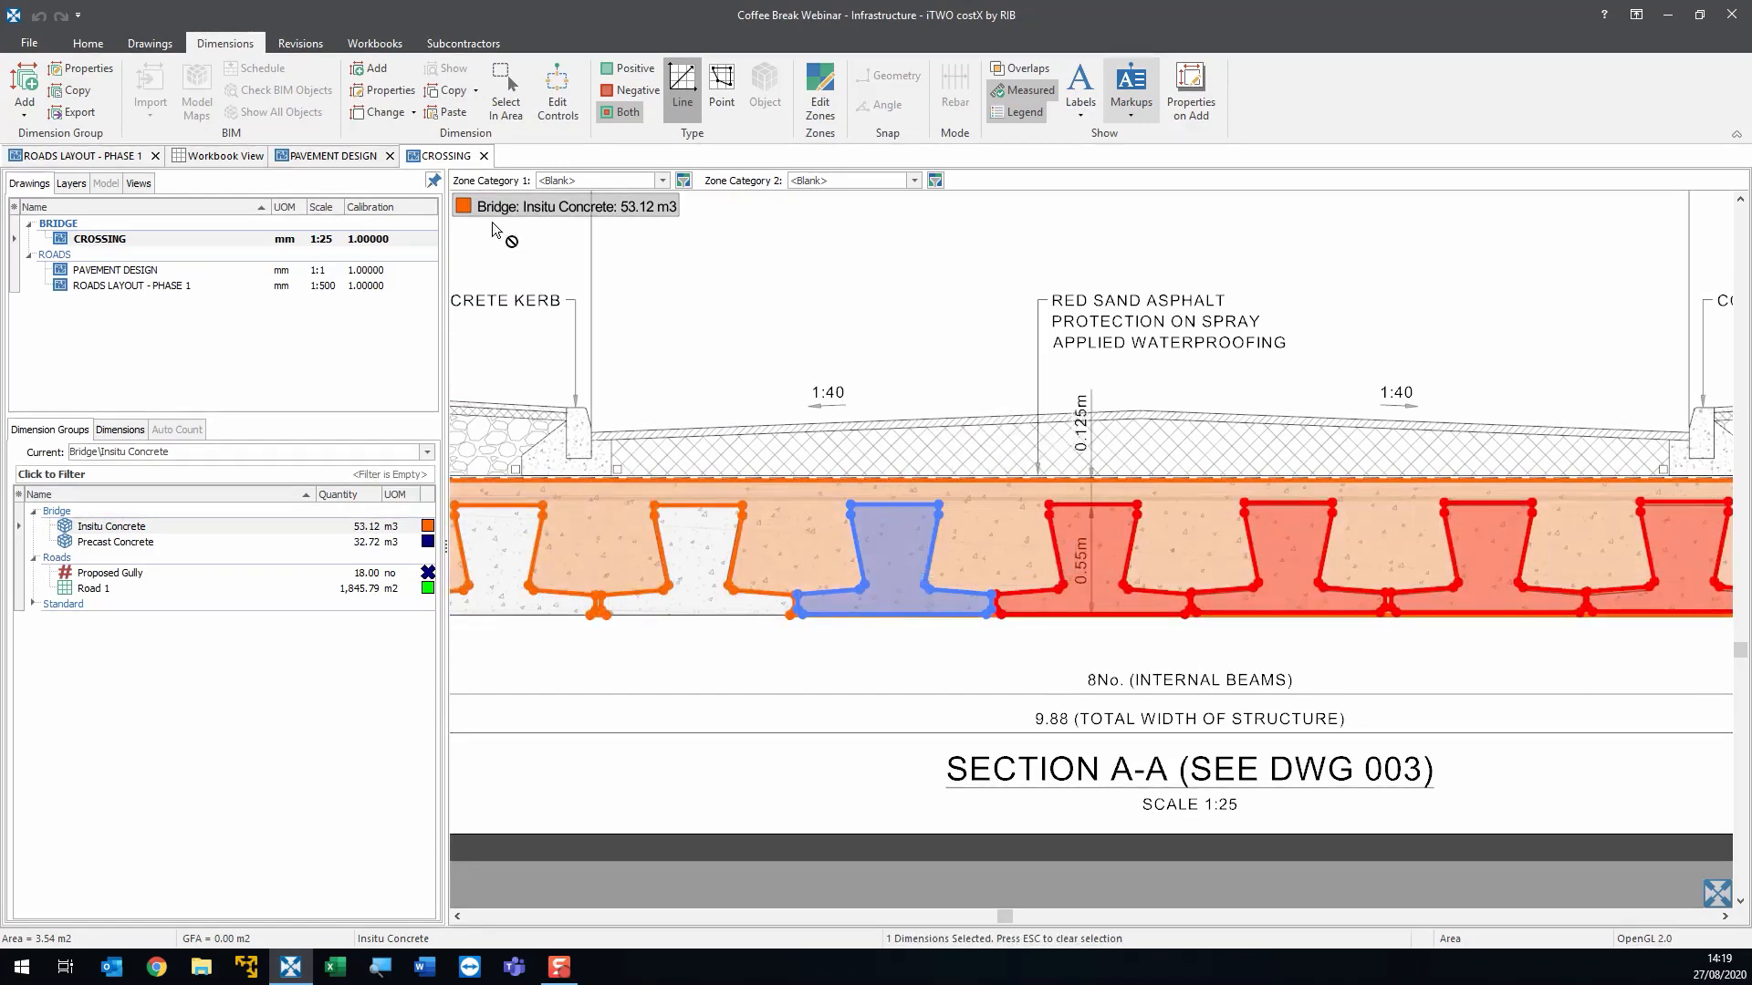
click(383, 113)
click(423, 316)
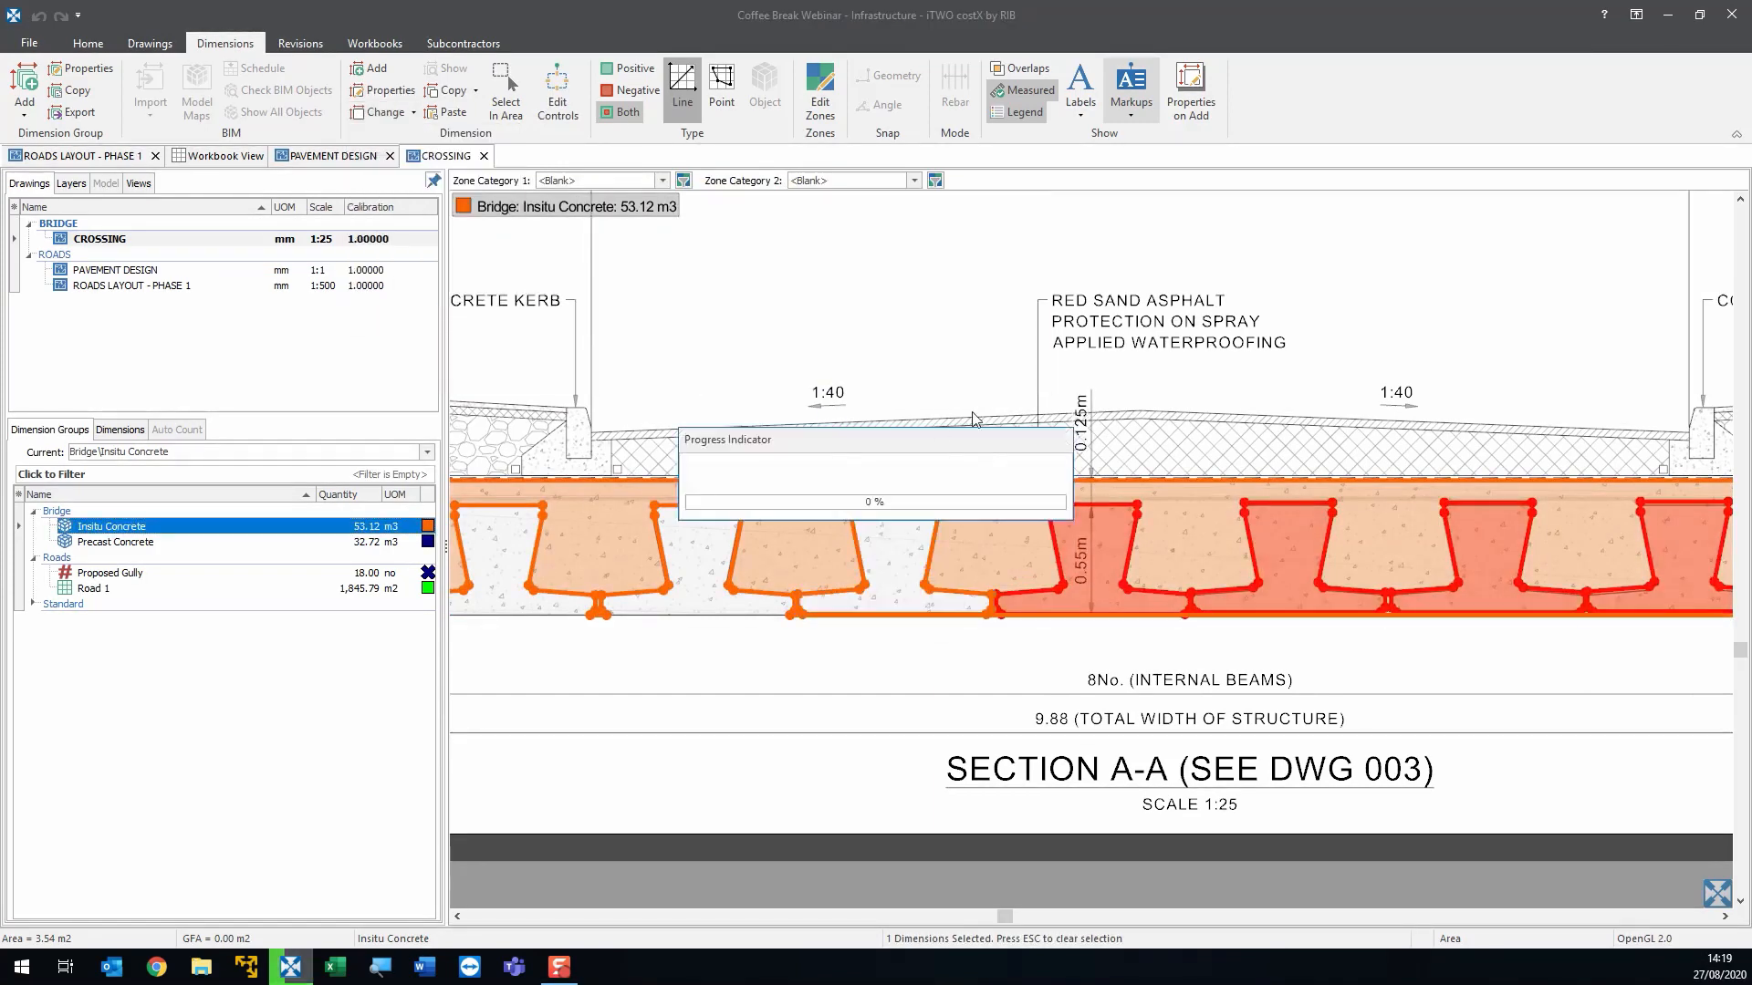
- Convert the fourth and fifth negative beam dimensions from the left to cutouts of the in-situ deck area
drag(1017, 532, 852, 514)
scroll(852, 515, up, 1)
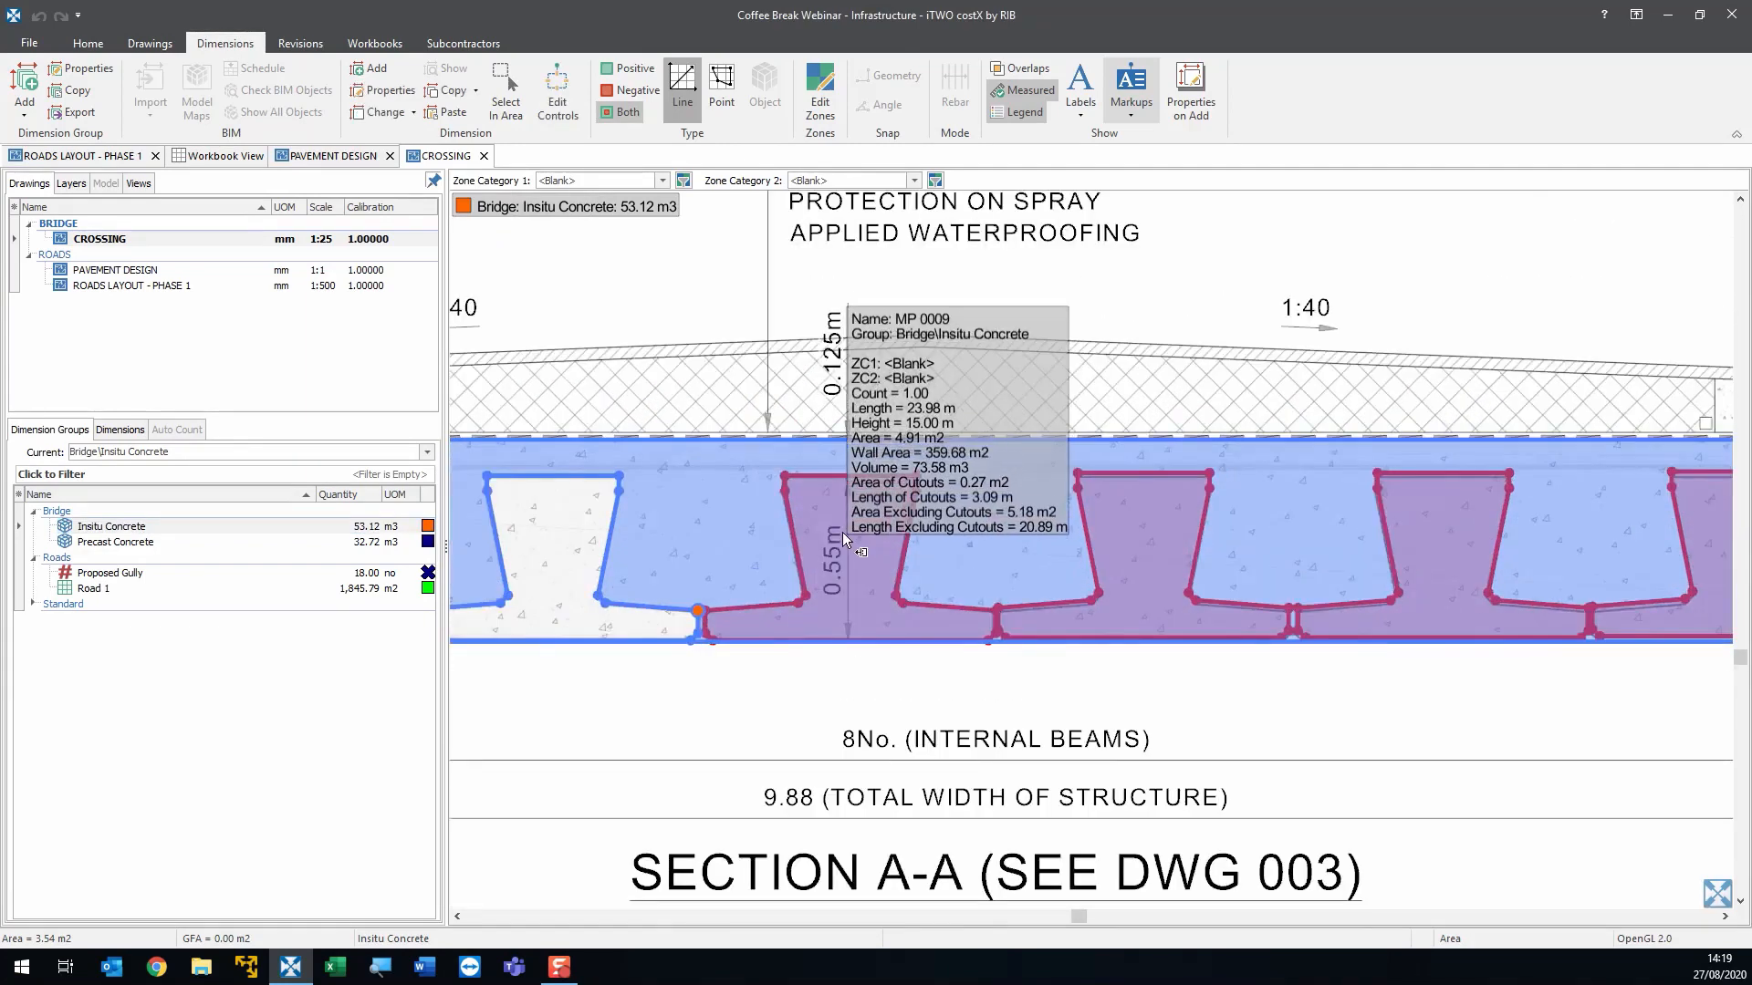
click(841, 533)
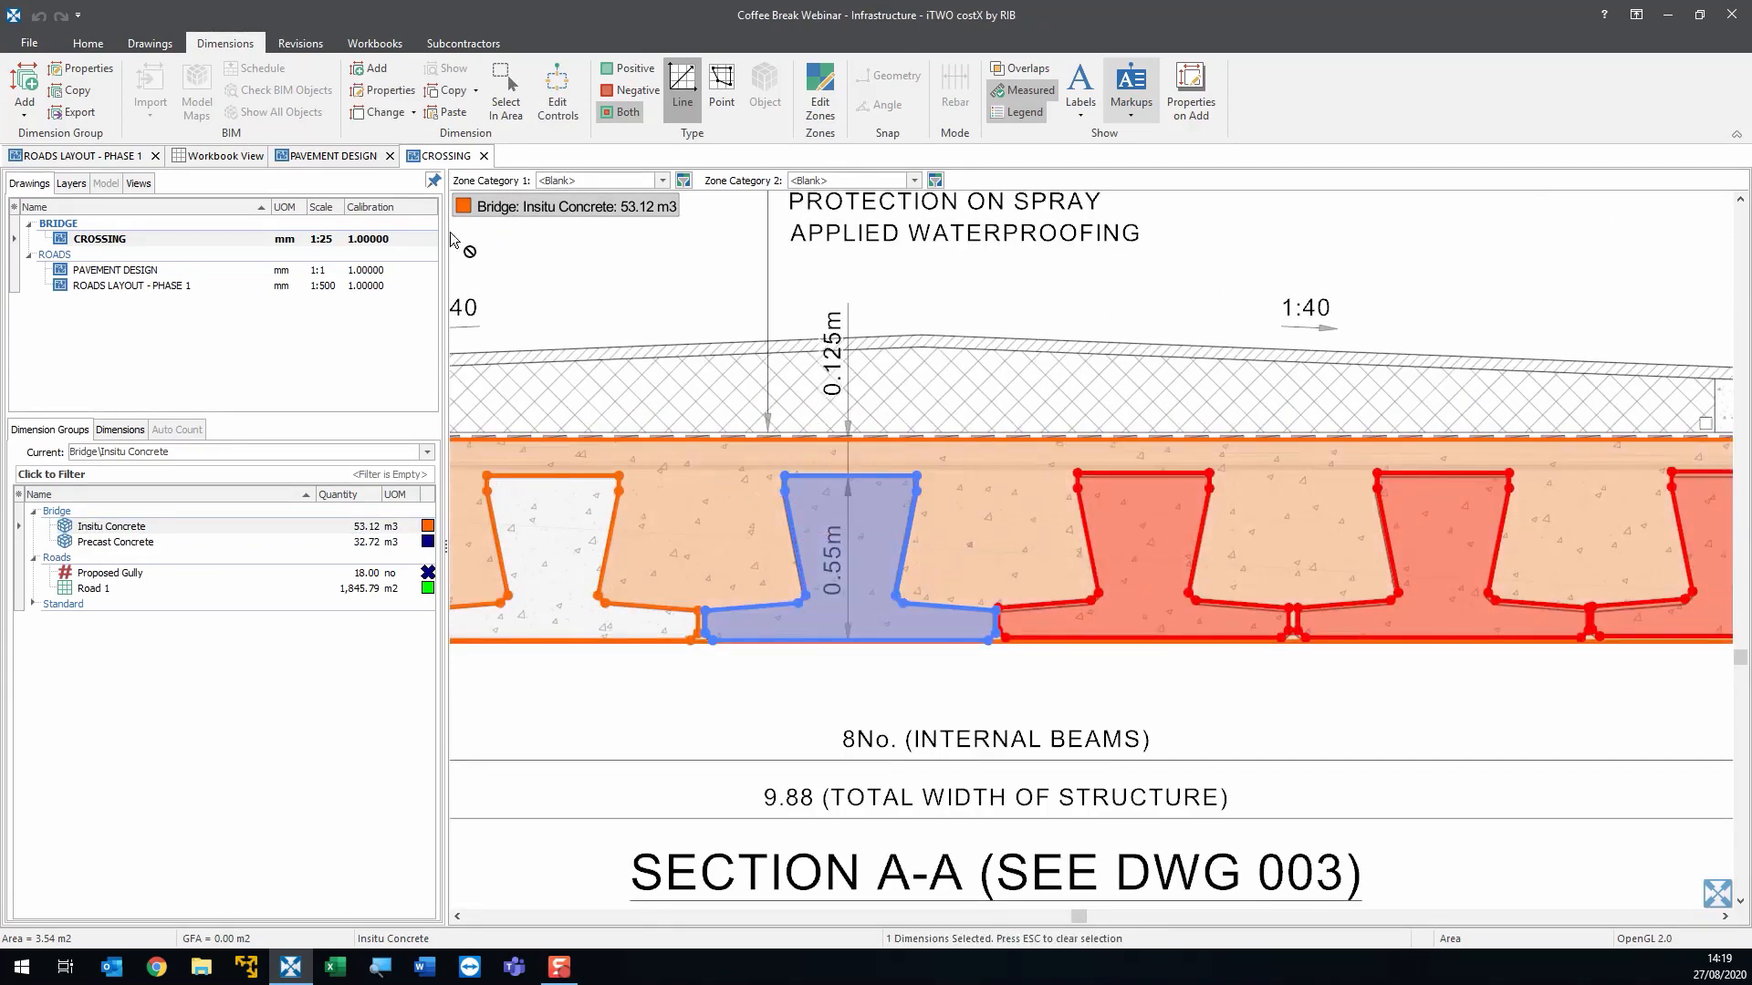
click(383, 112)
click(442, 295)
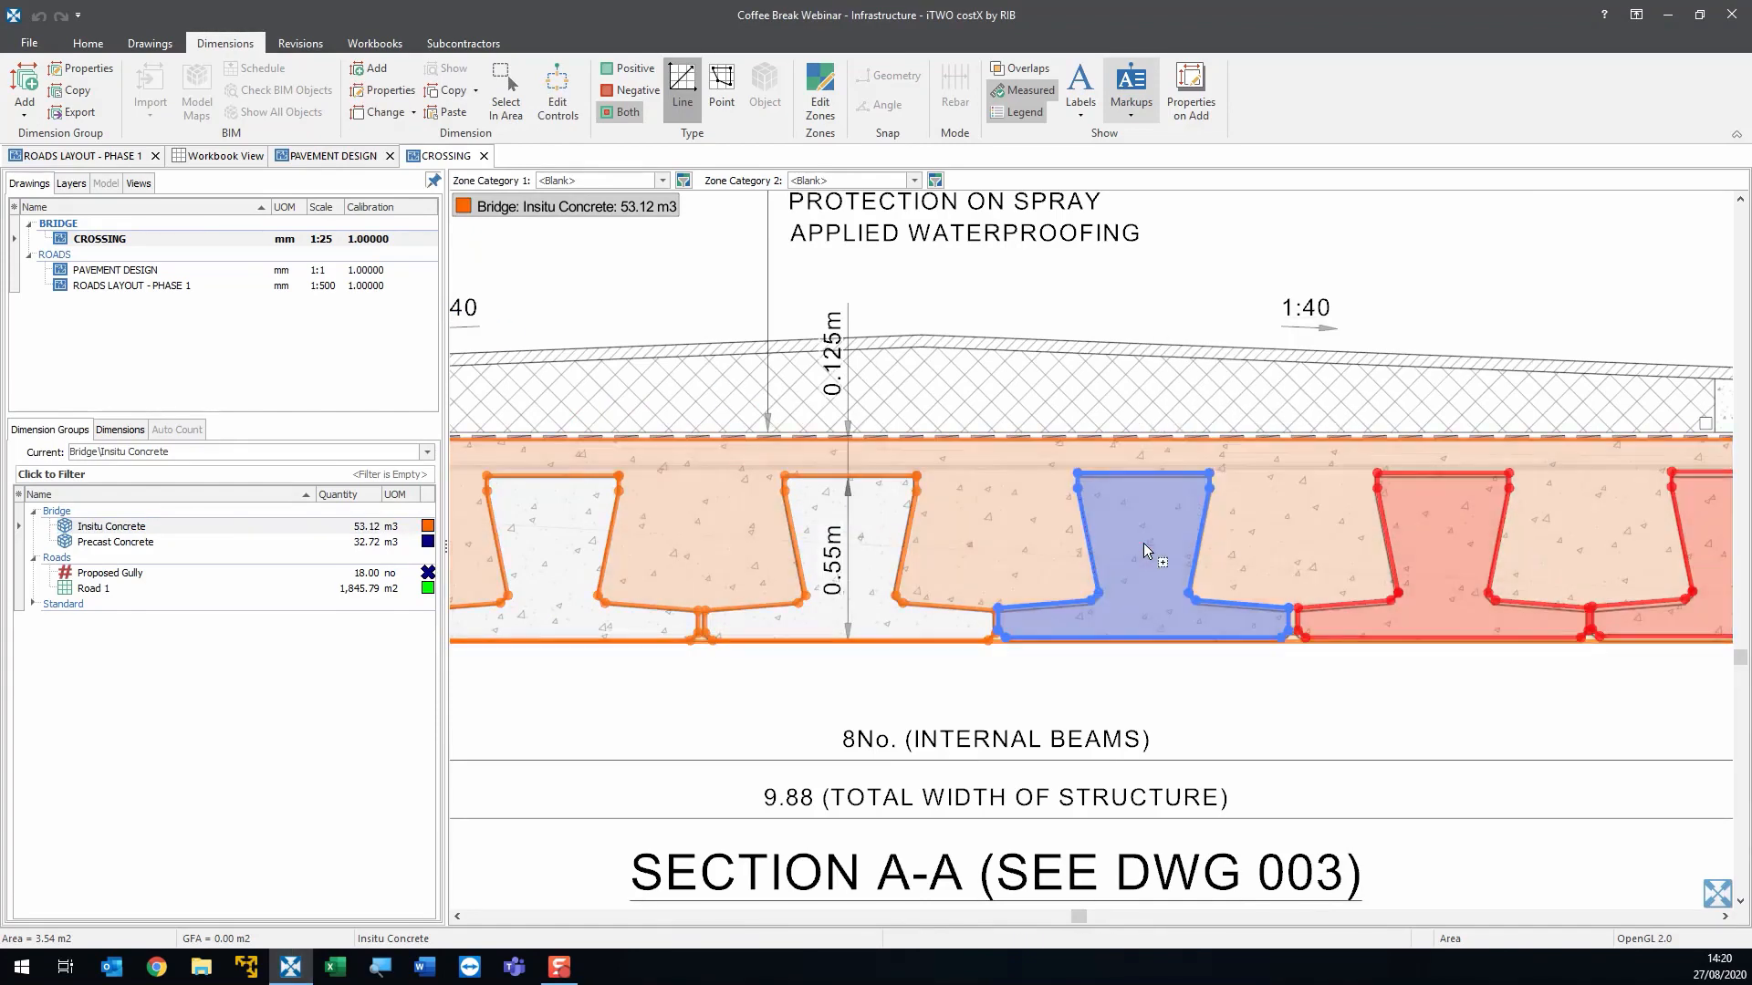
click(1142, 544)
click(385, 112)
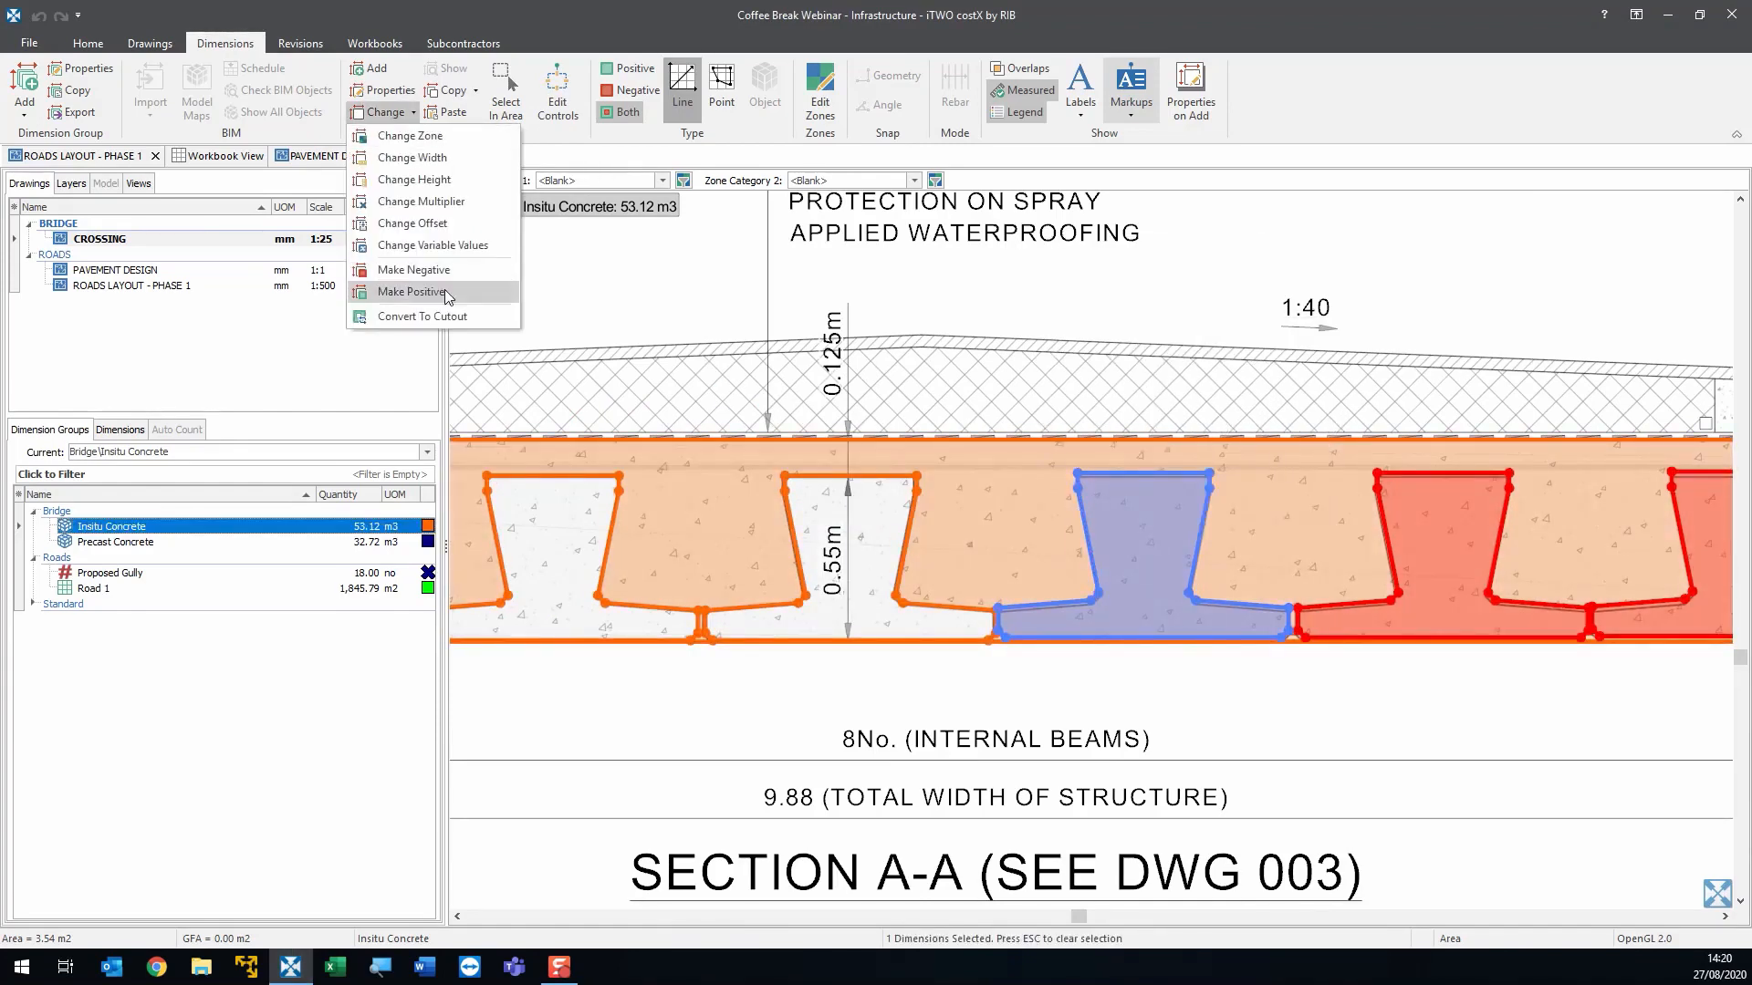
click(443, 294)
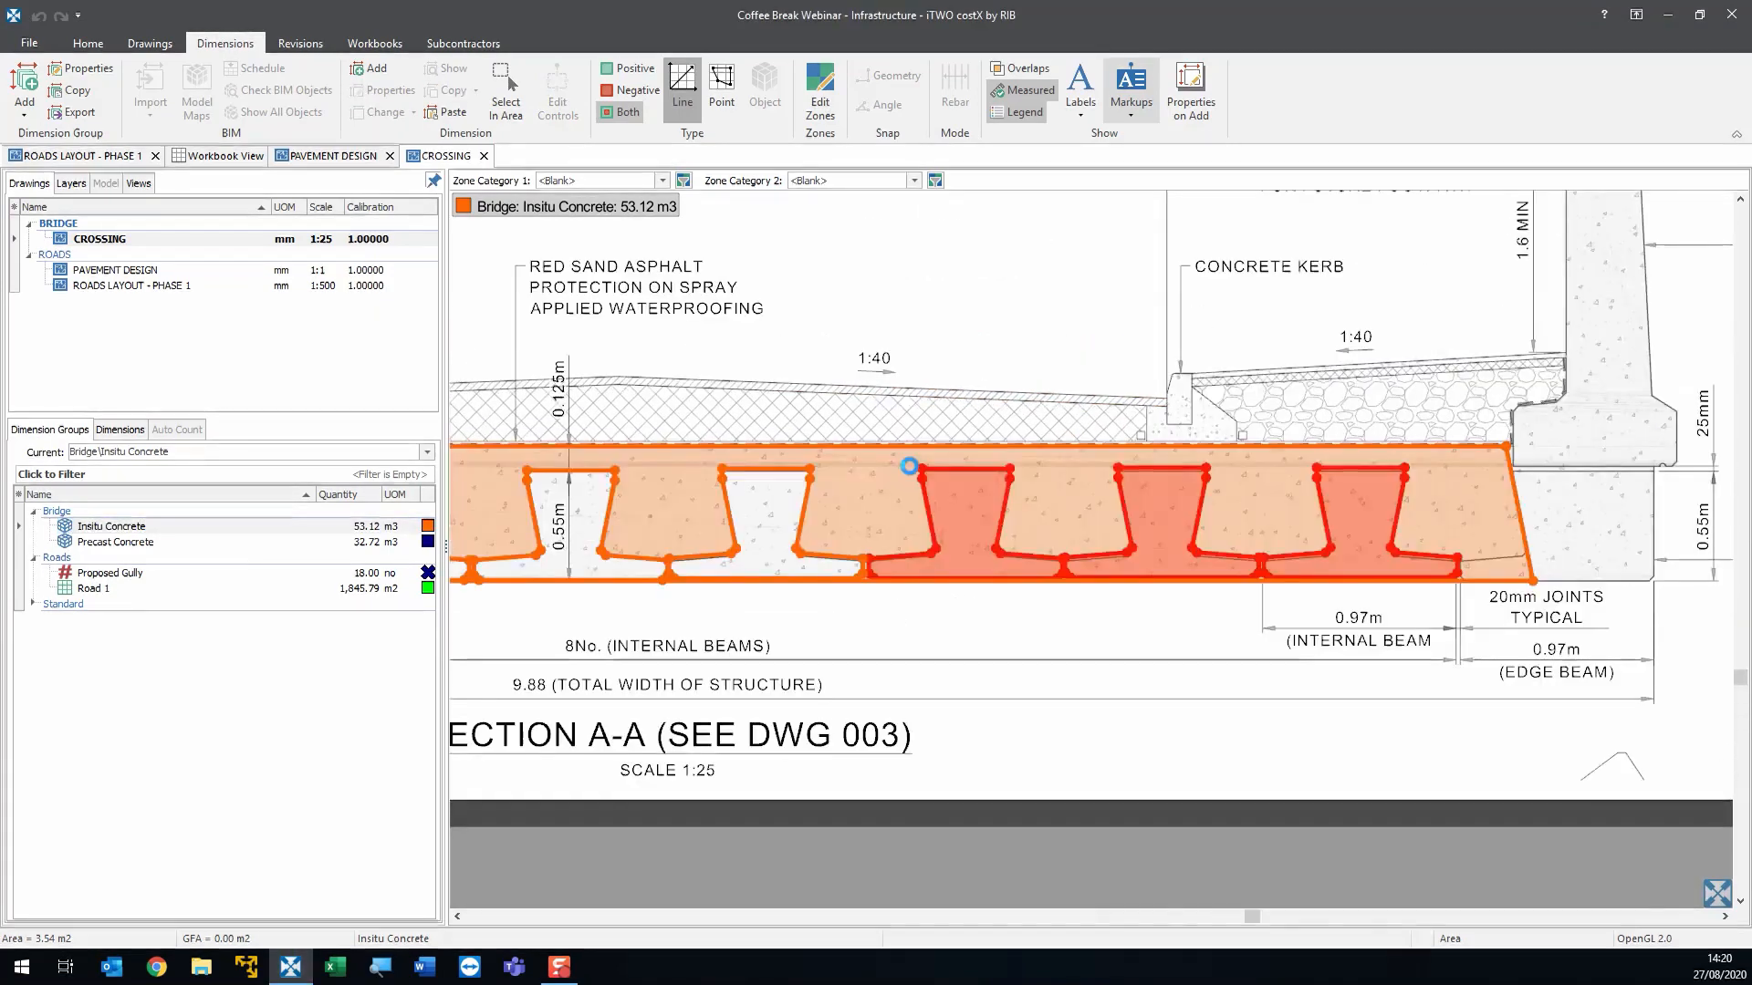
- Convert the sixth and seventh negative beam dimensions from the left to cutouts of the in-situ deck area
click(956, 534)
click(392, 113)
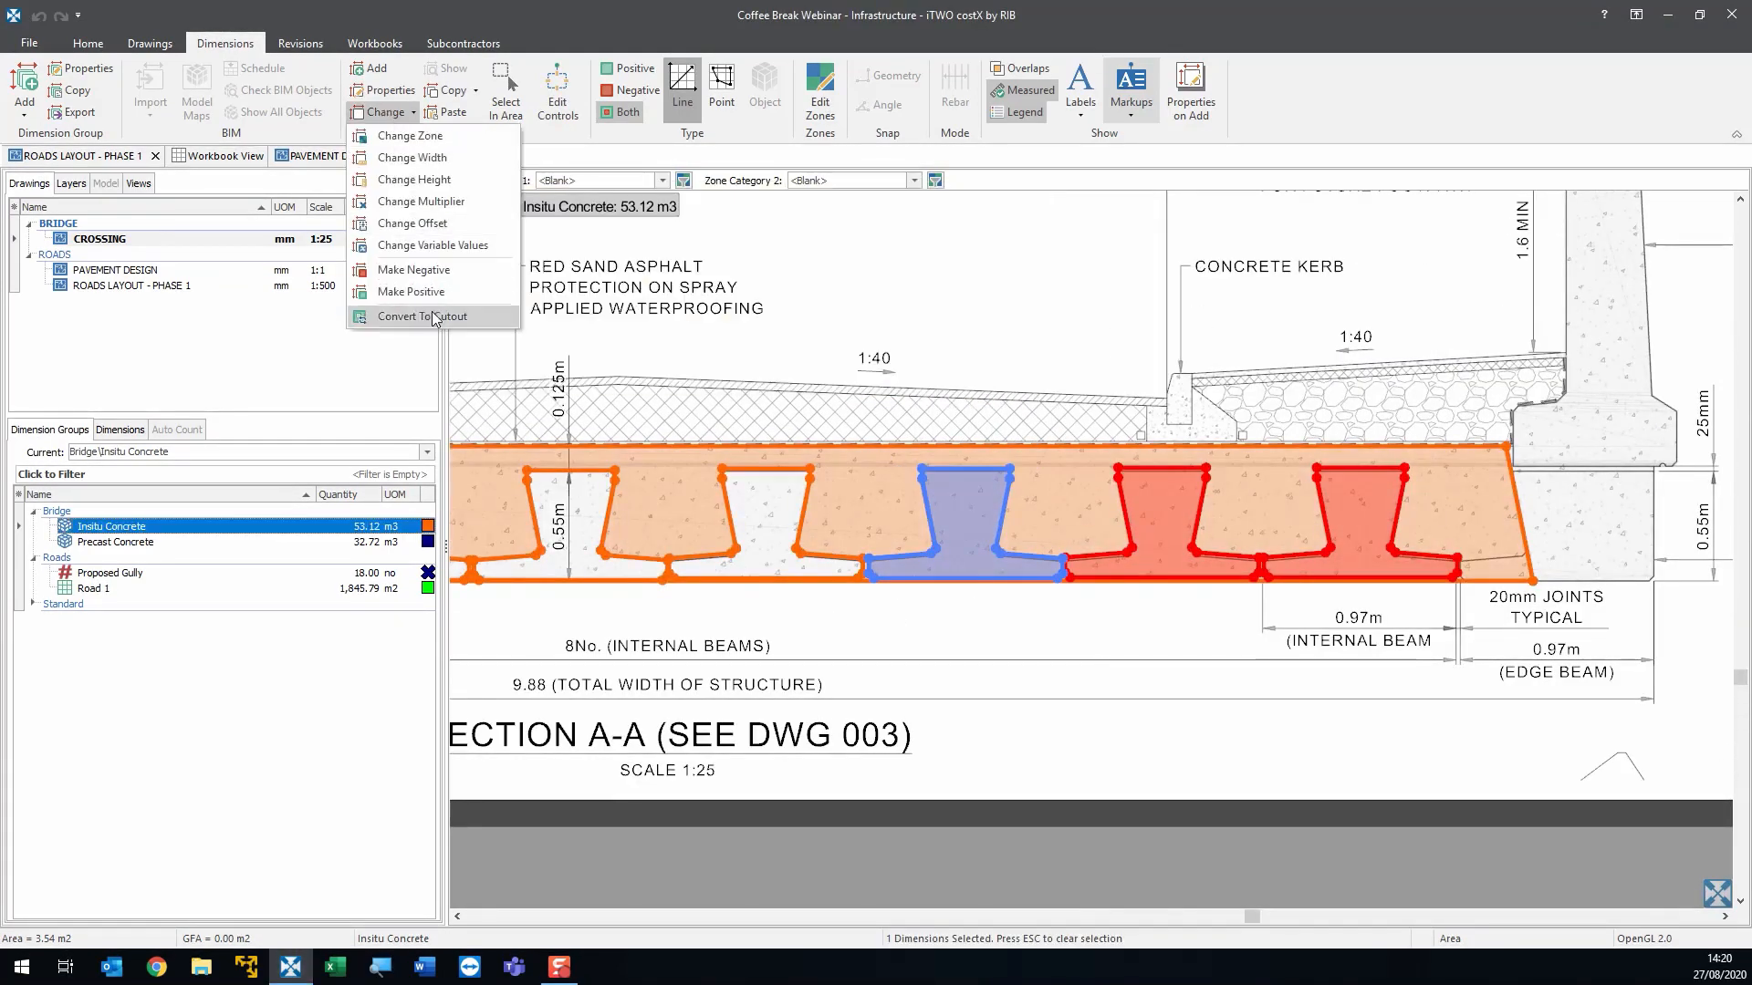
click(456, 316)
click(1142, 545)
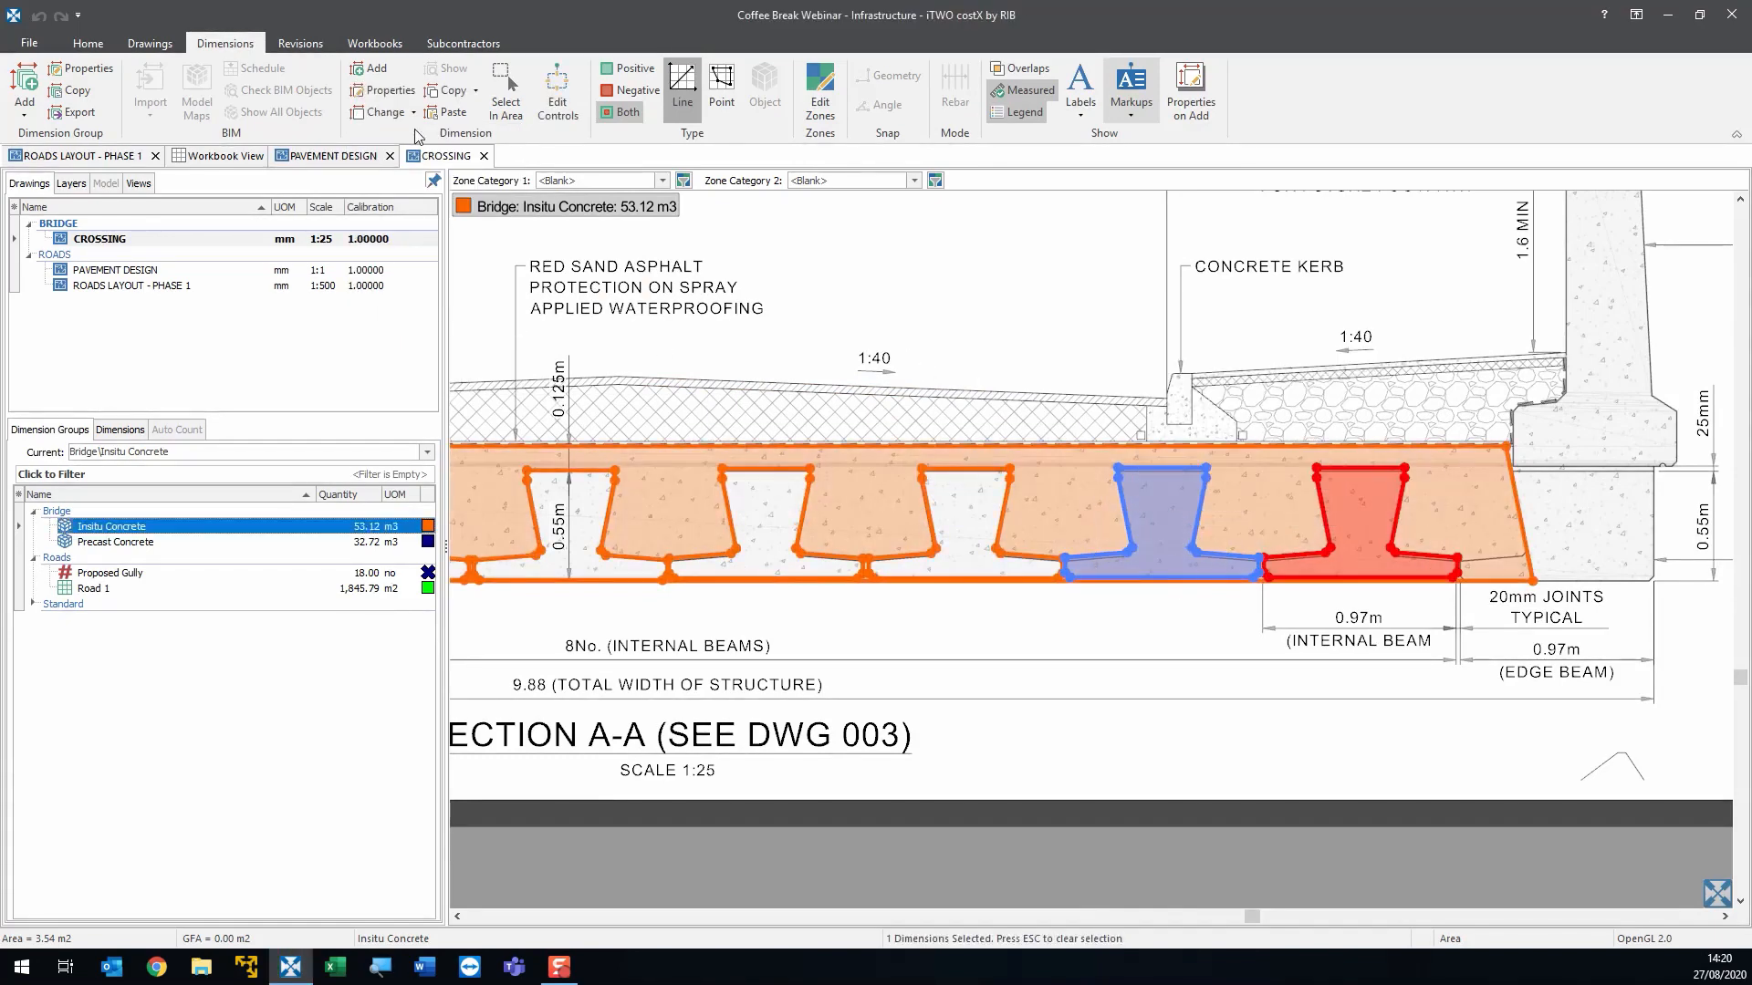
click(394, 113)
click(453, 316)
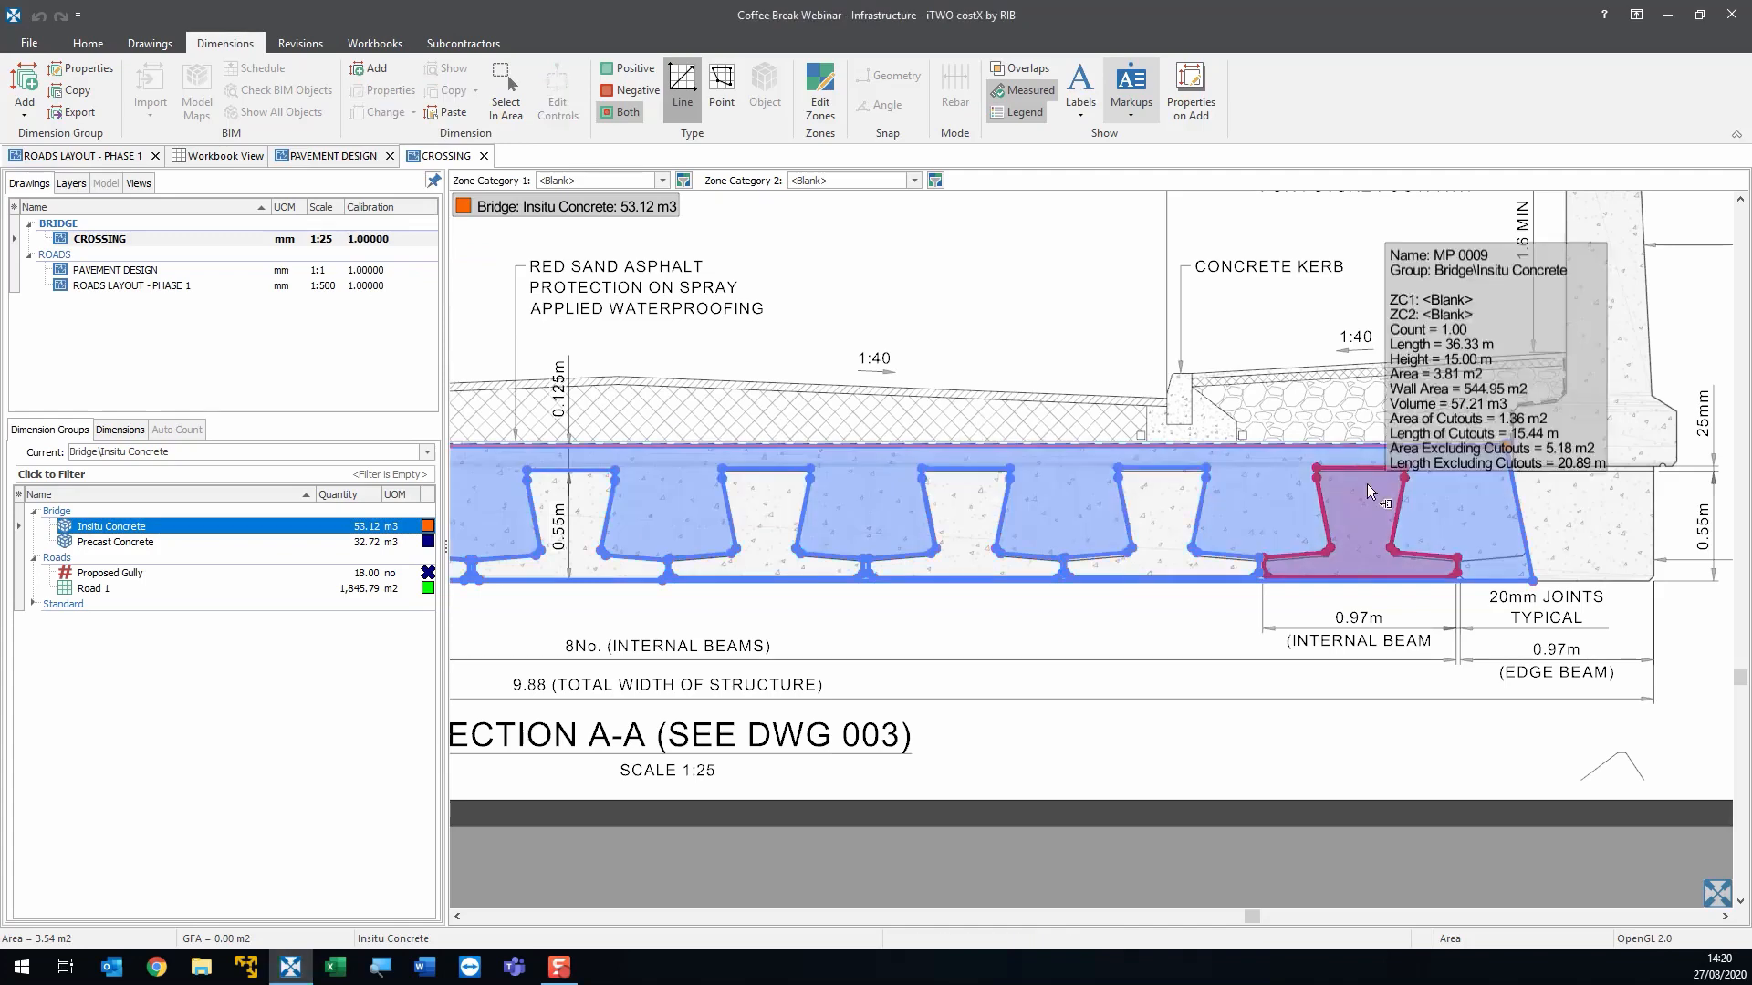
- Convert the last negative beam dimension, beside the right-hand edge beam, to a cutout of the in-situ deck area
click(1362, 517)
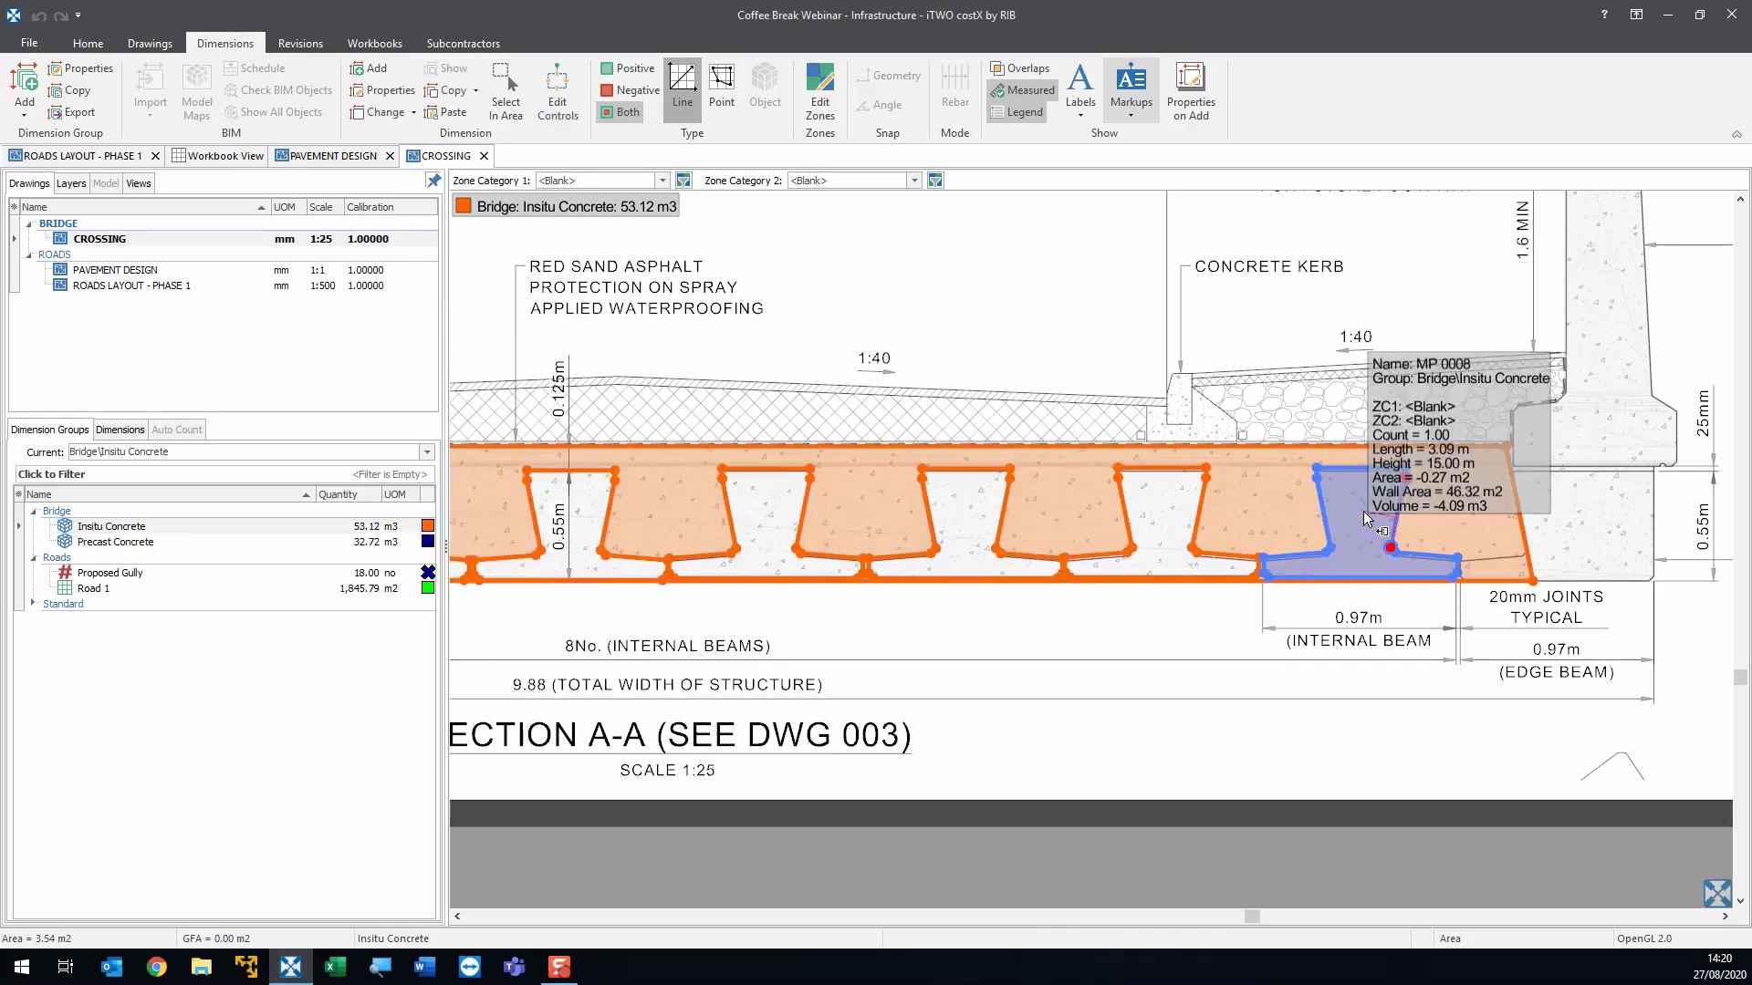
right_click(1384, 530)
mouse_move(1438, 610)
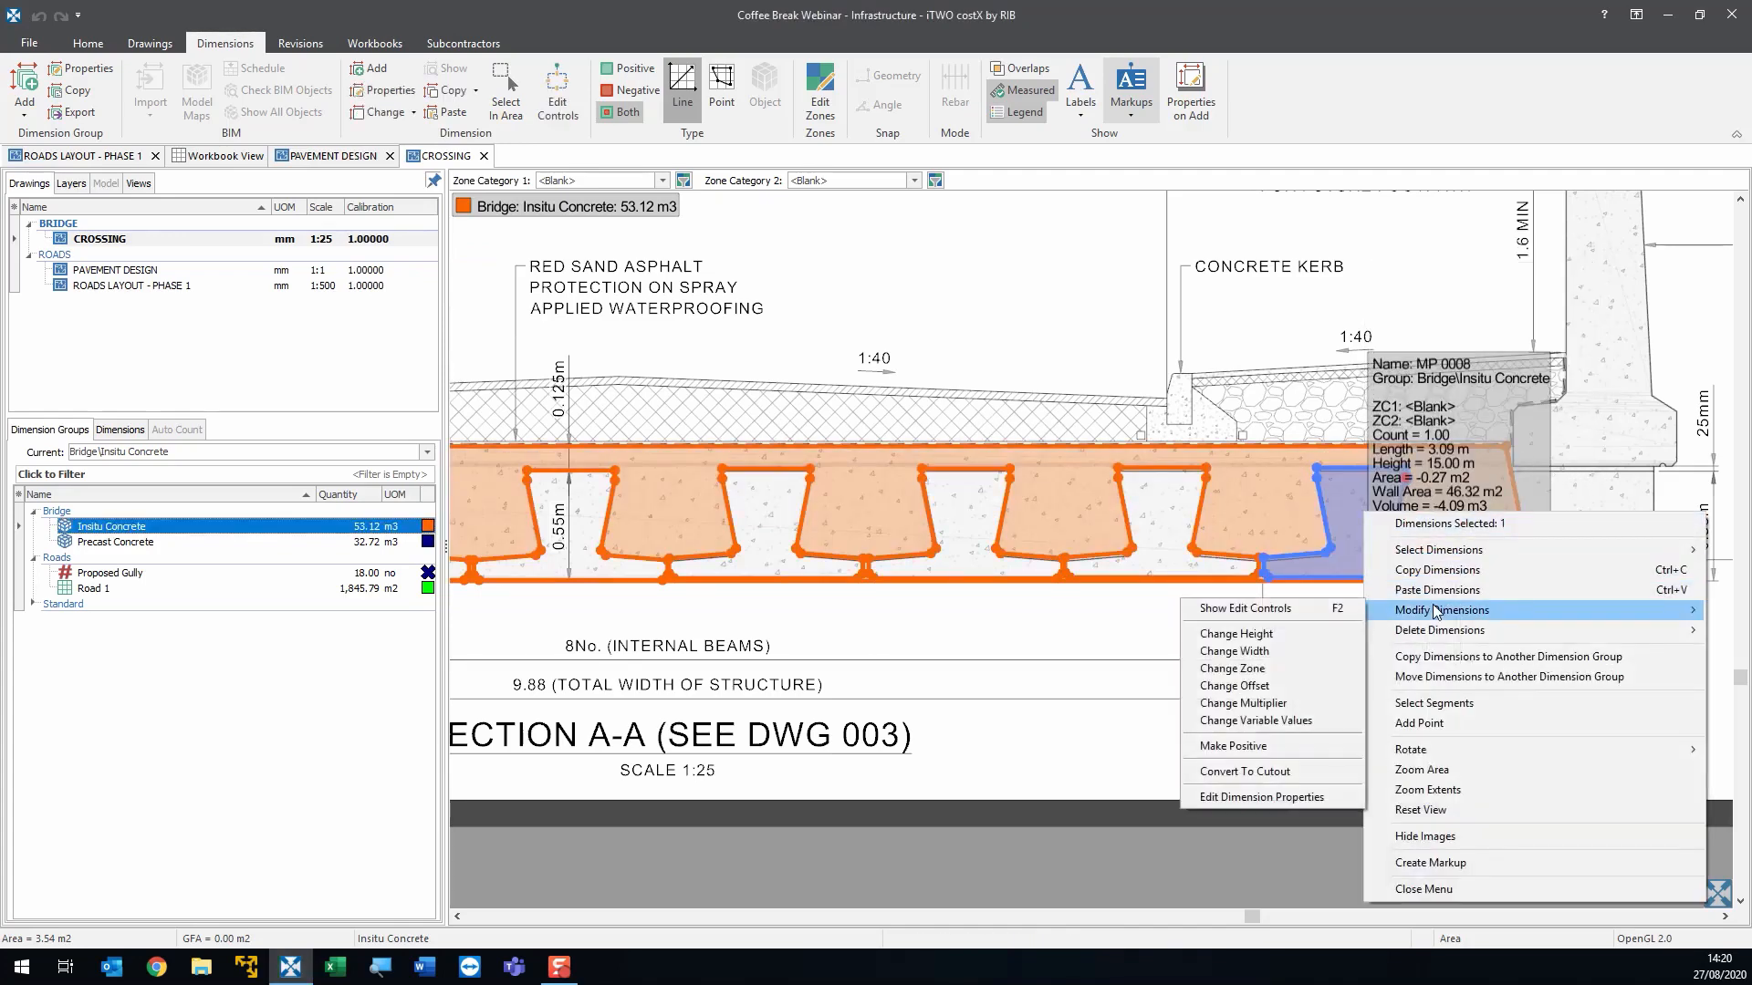
click(1307, 775)
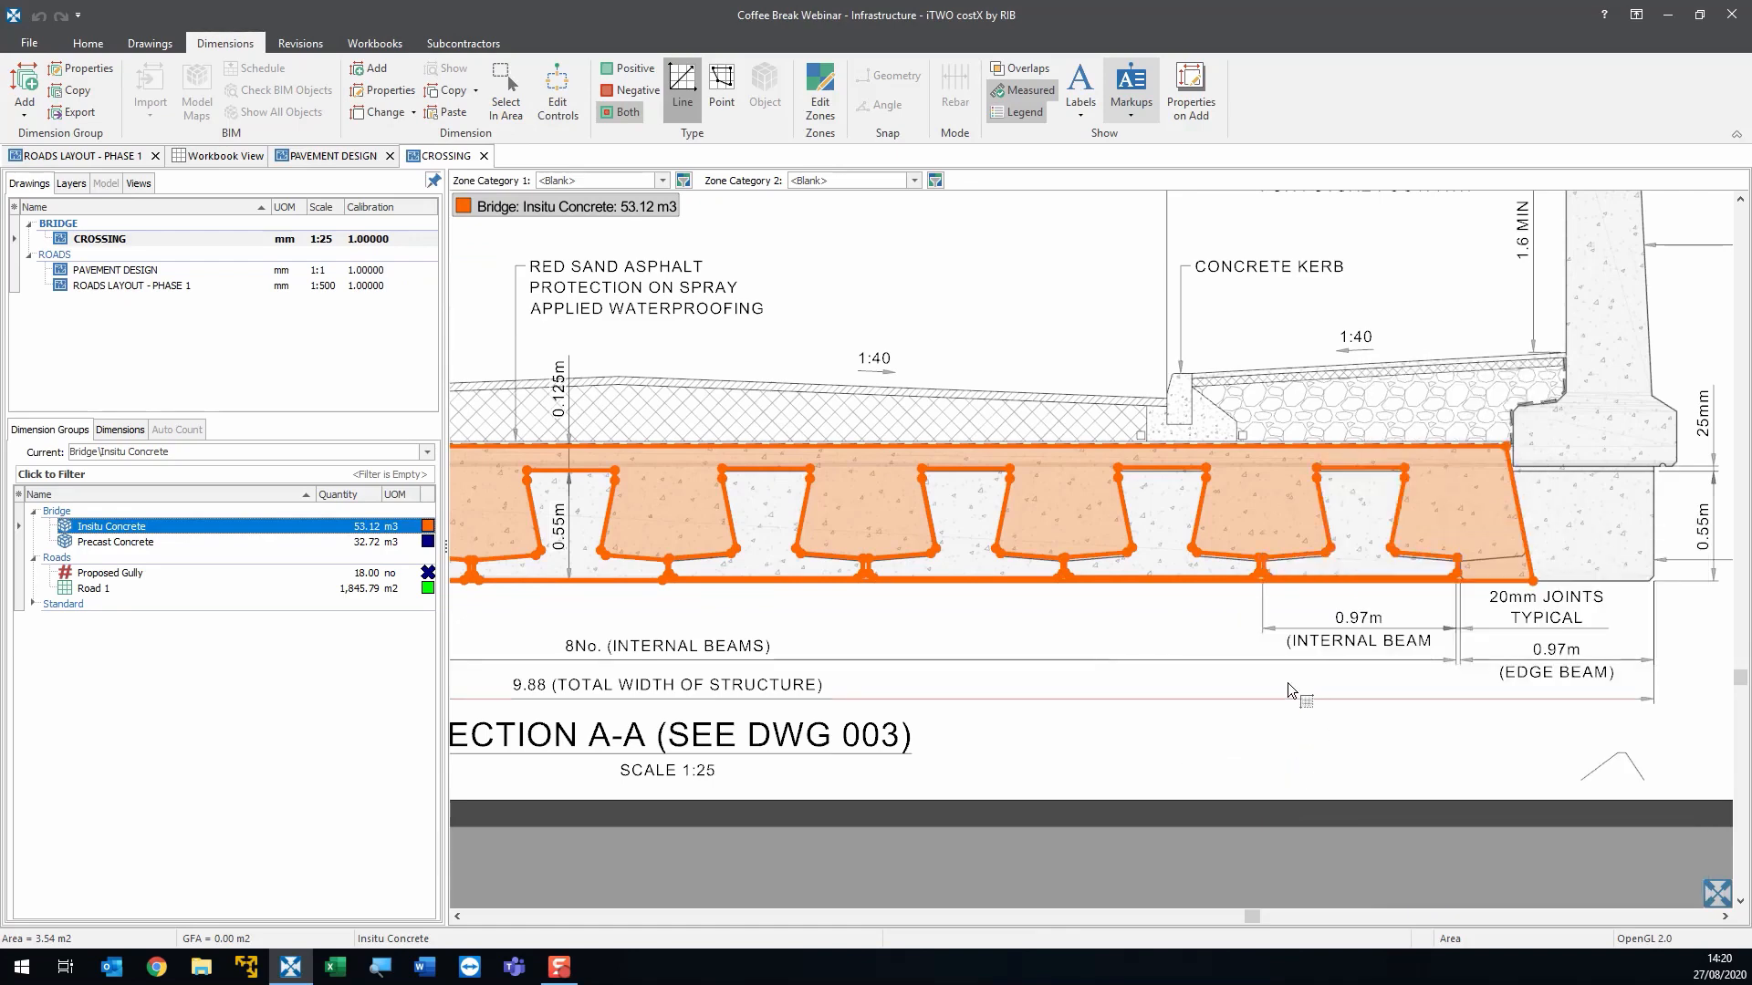
scroll(1290, 685, down, 5)
scroll(794, 661, up, 2)
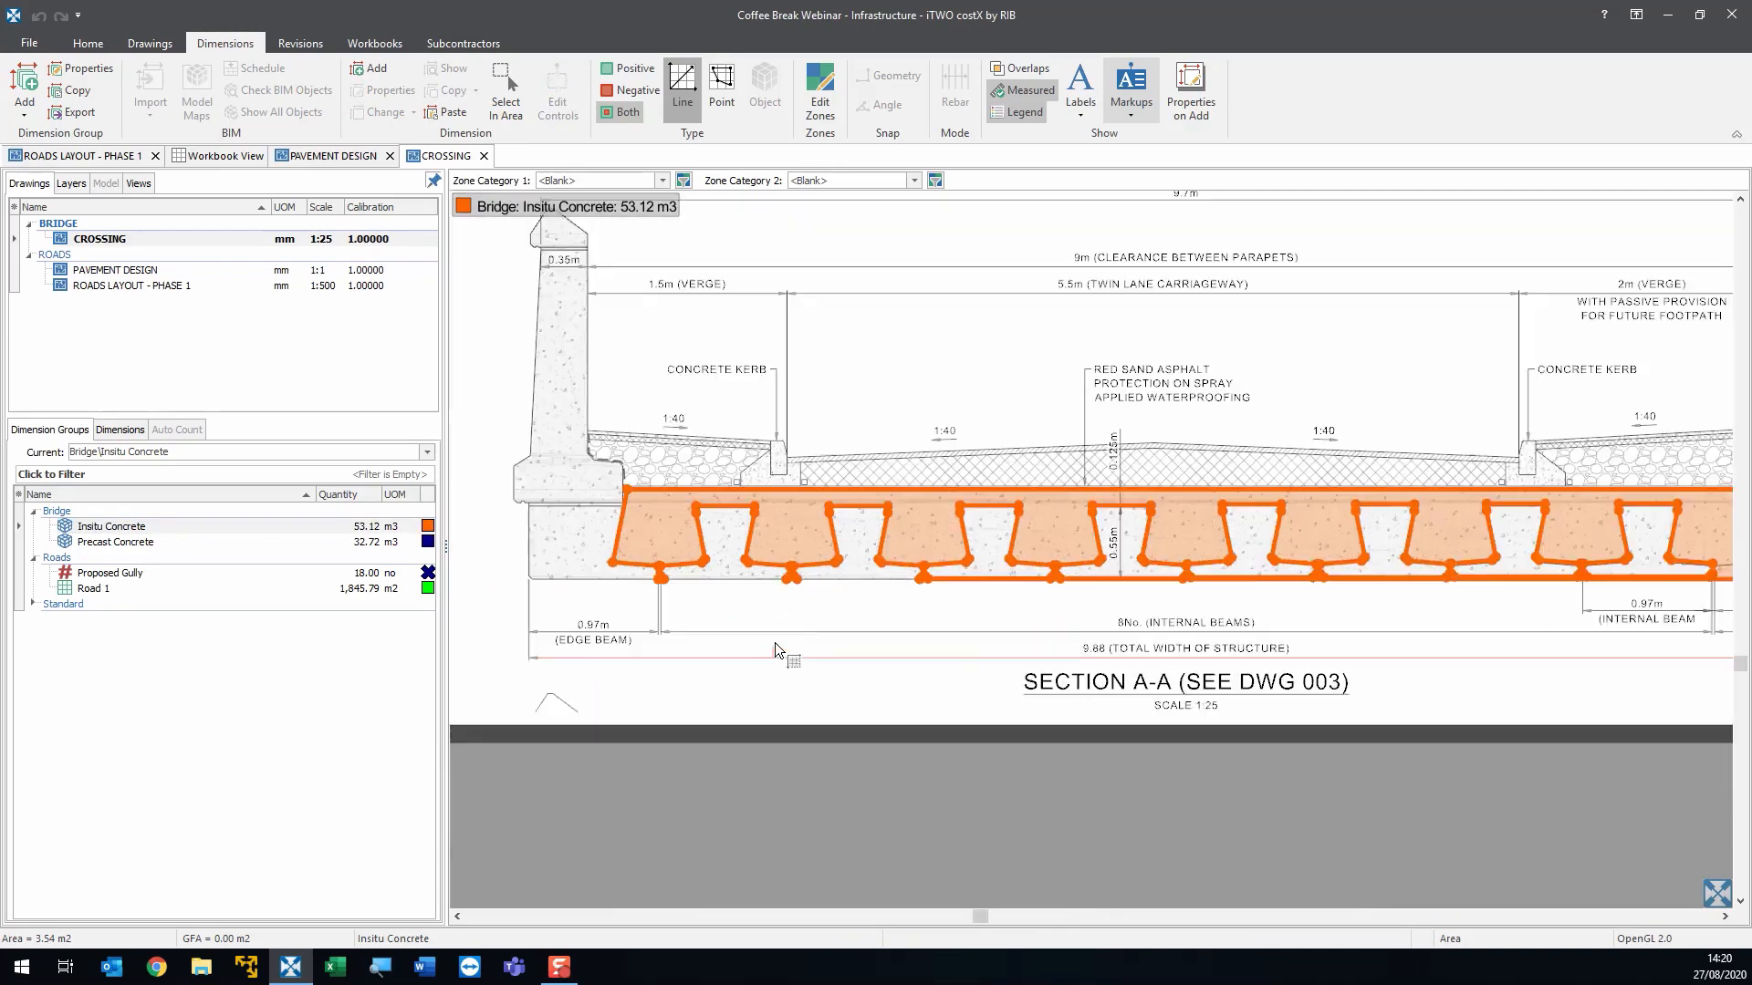
scroll(782, 655, down, 2)
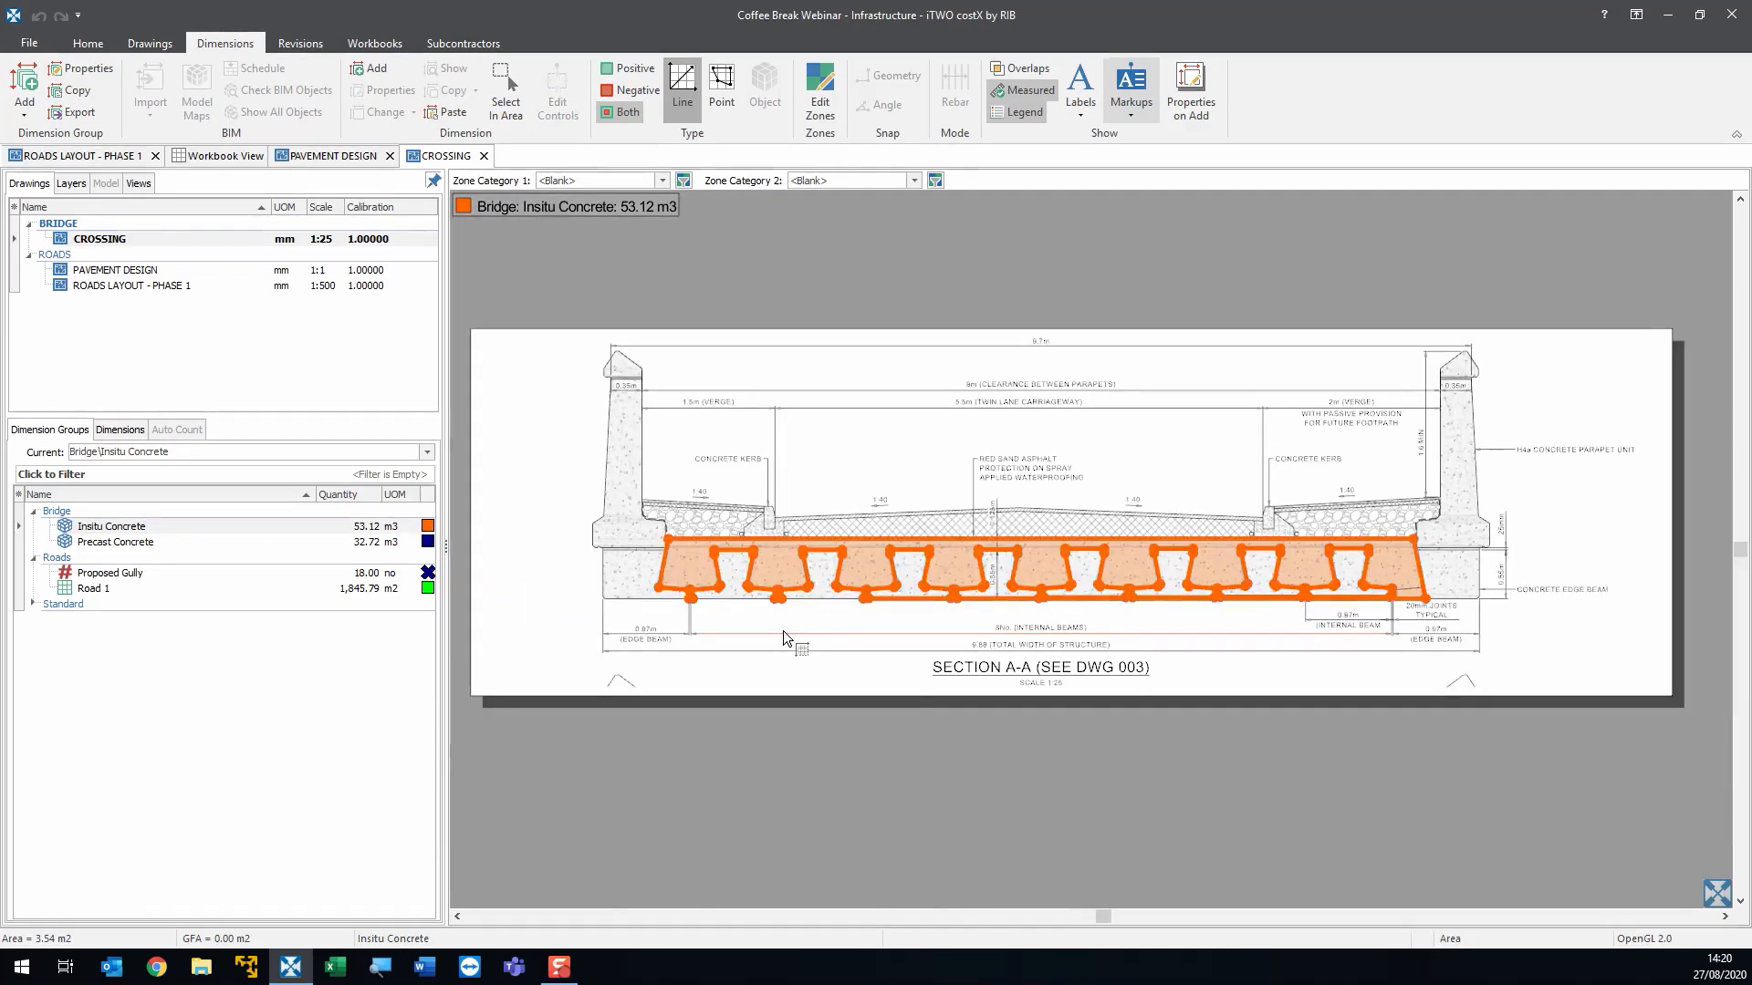
- Display the Insitu Concrete and Precast Concrete dimension groups together on the CROSSING section
click(405, 524)
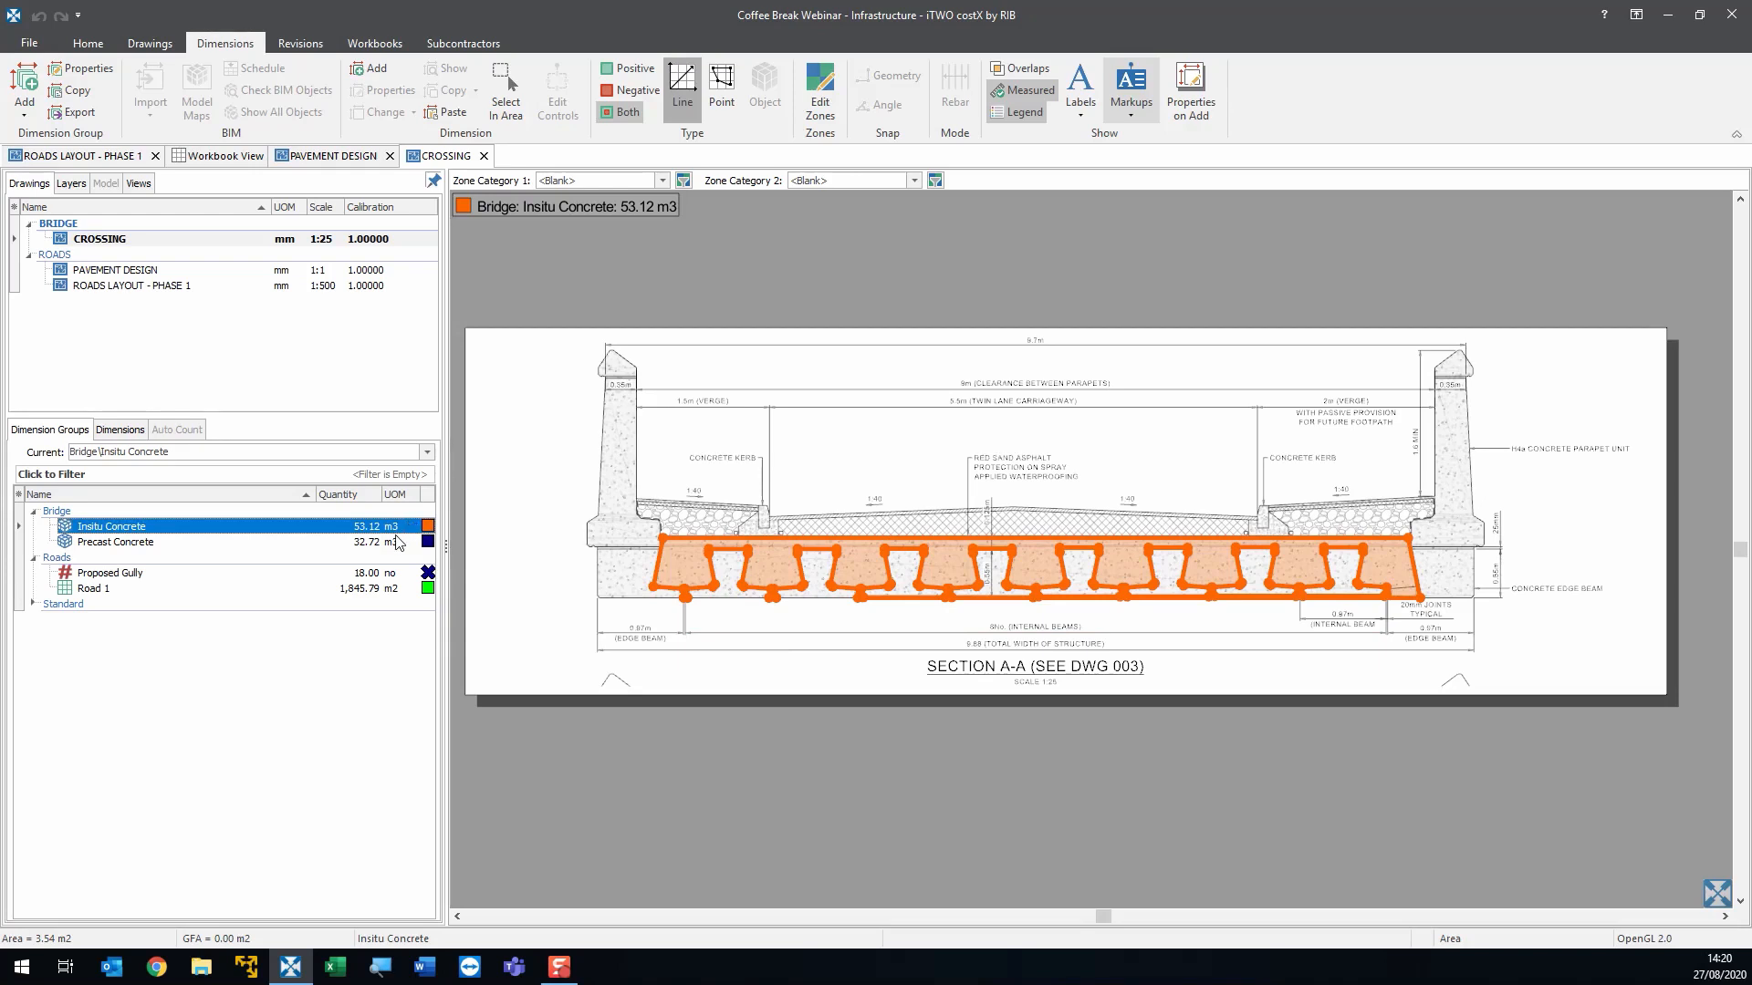
ctrl+click(397, 542)
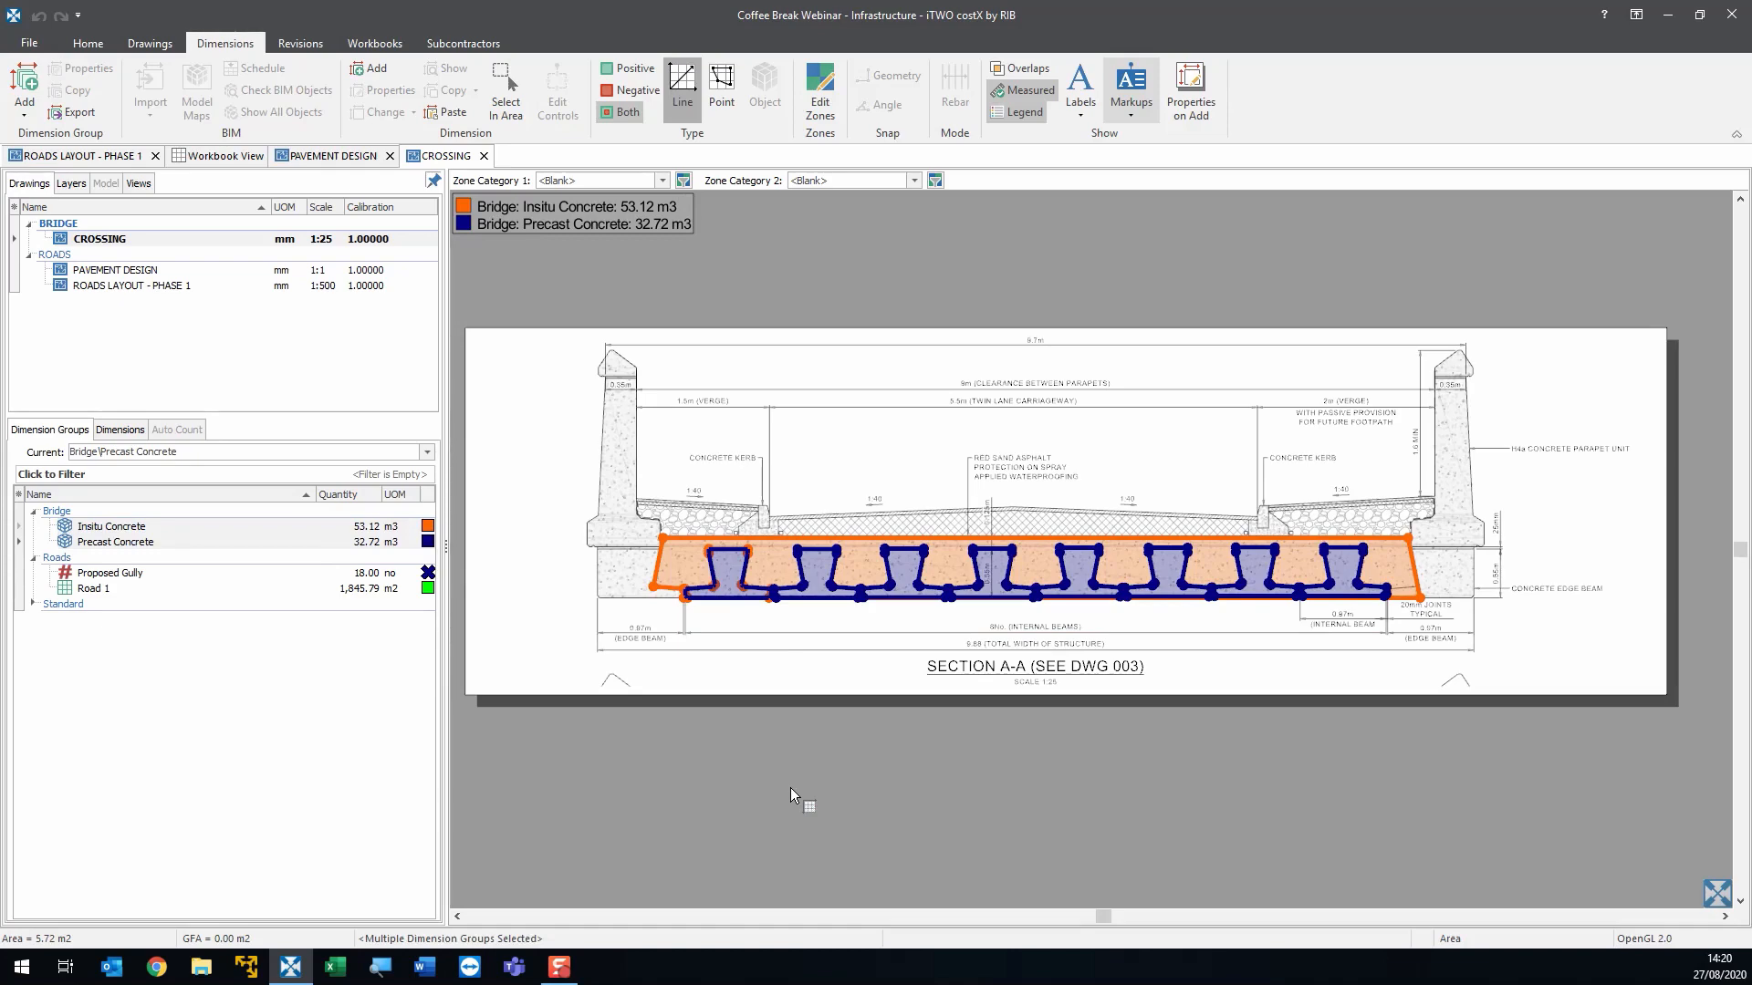
scroll(886, 687, up, 2)
scroll(835, 680, down, 2)
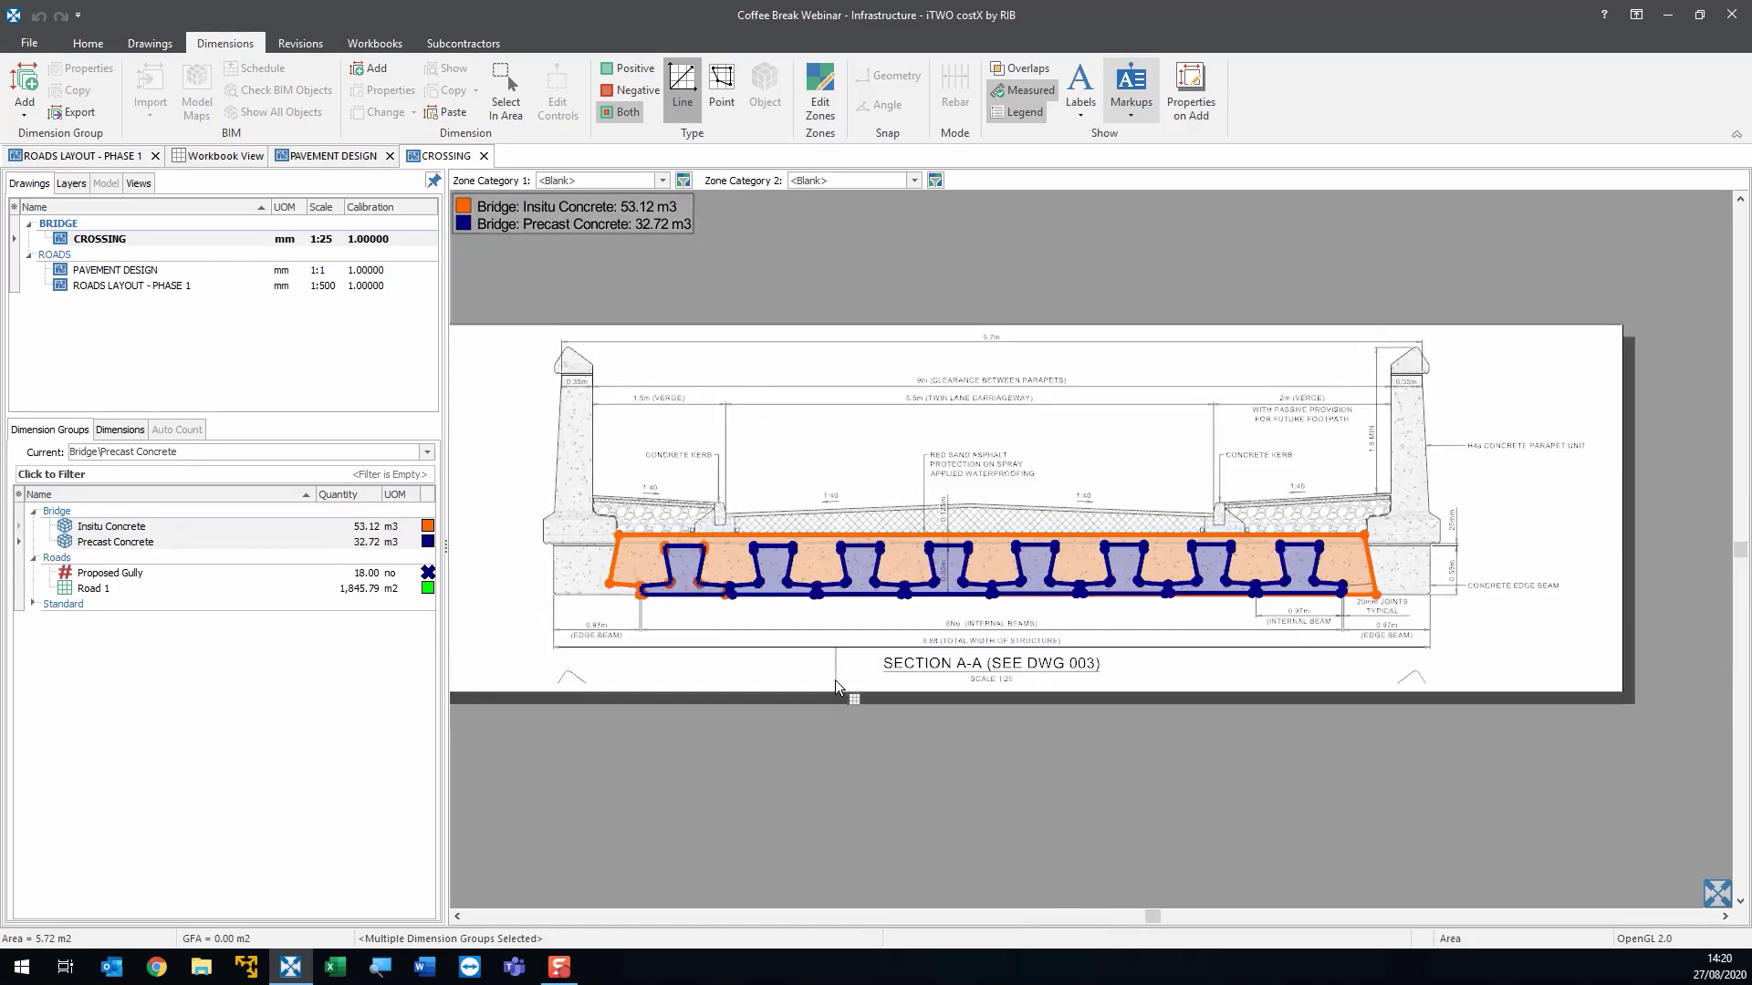
drag(835, 680, 909, 587)
scroll(909, 588, up, 2)
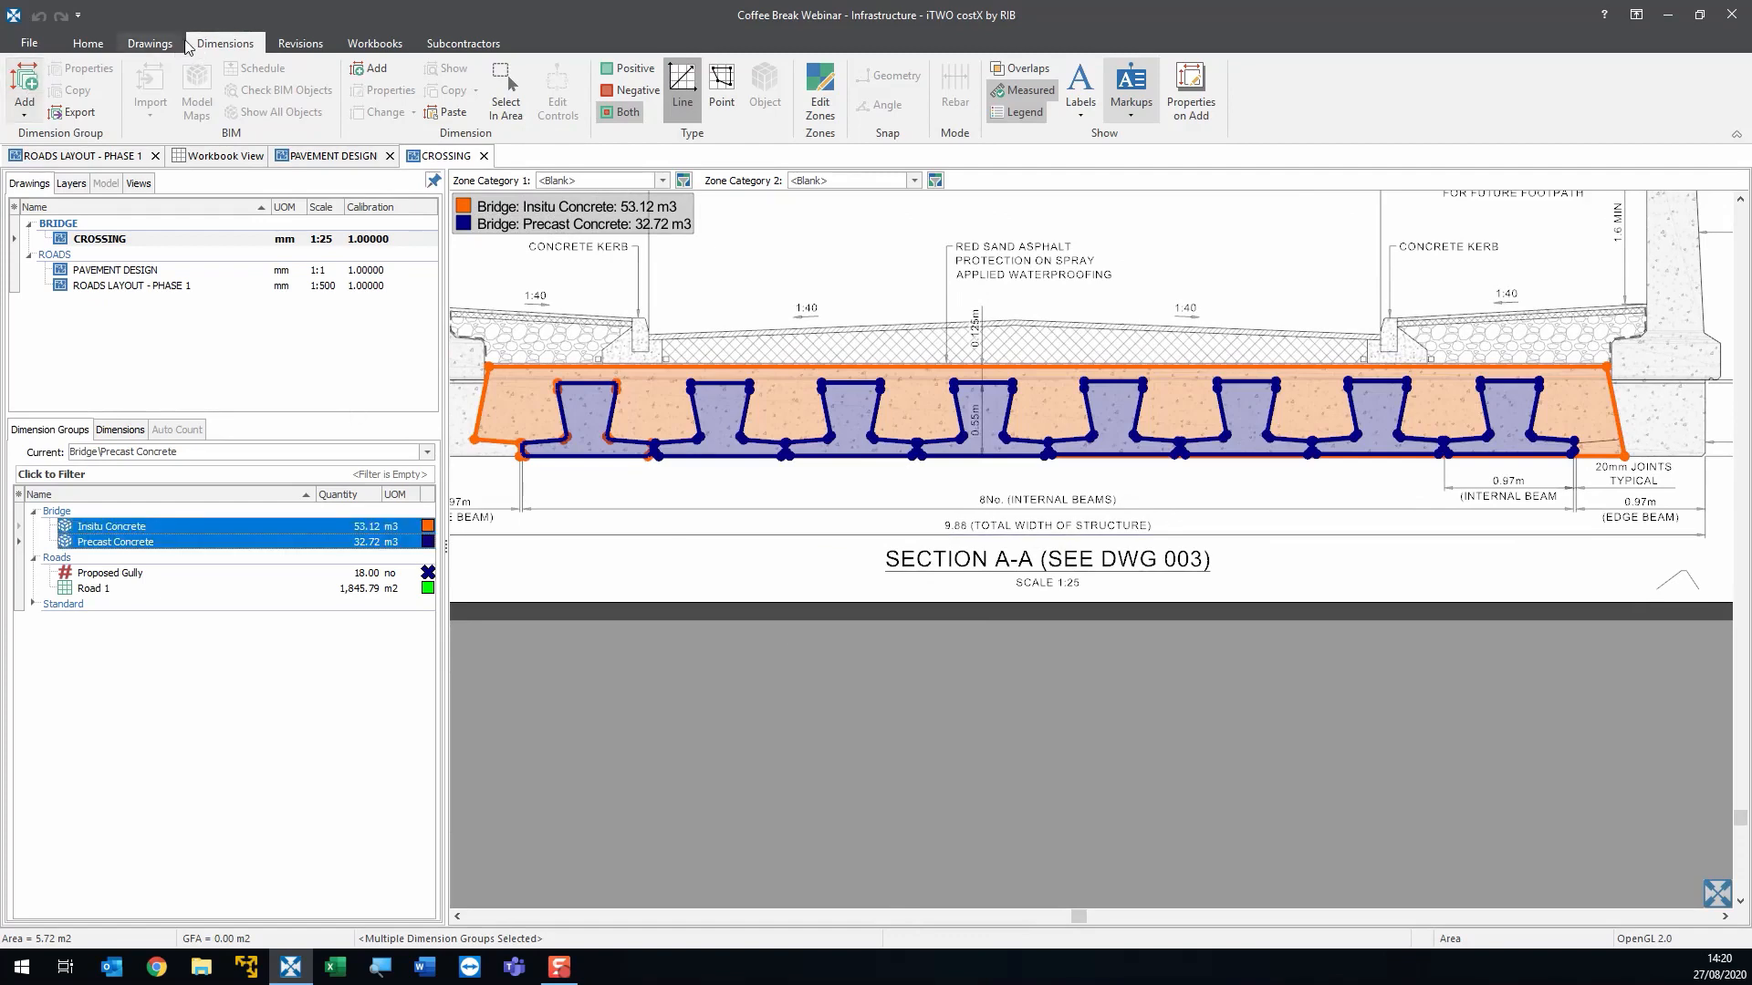
- Preview the drawing window report with both concrete groups and their legend, and return to the full bridge section
click(149, 43)
click(163, 105)
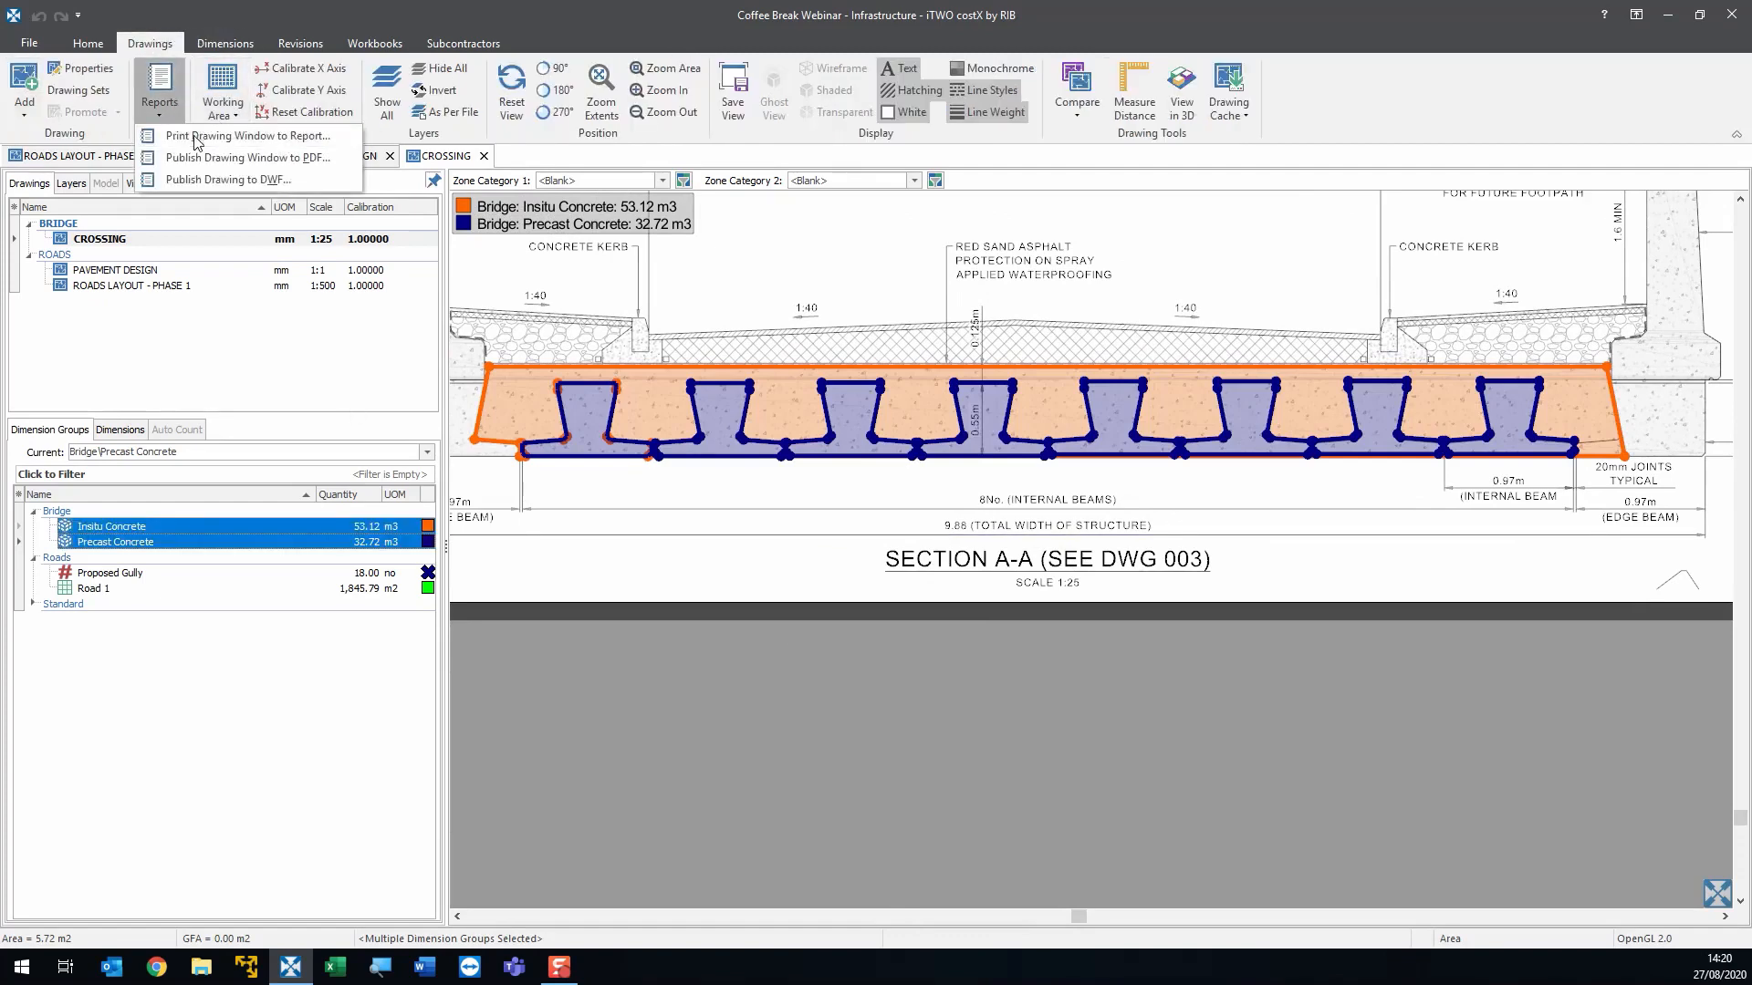
click(209, 137)
click(1018, 337)
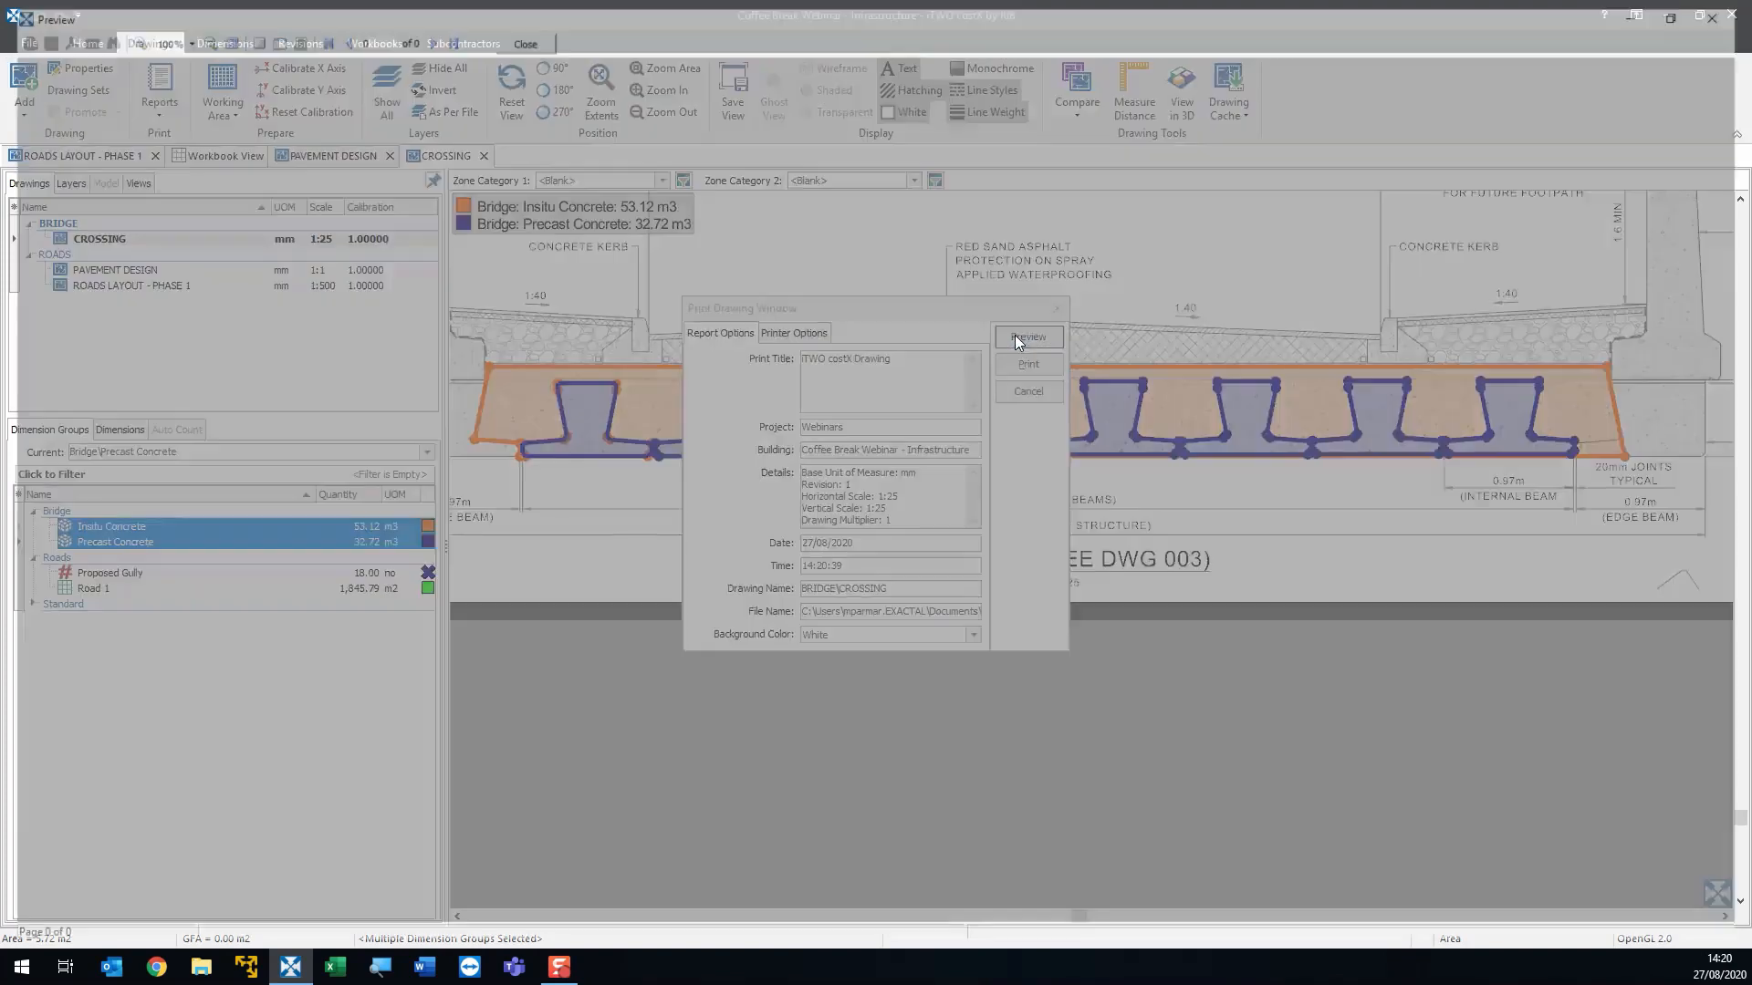
scroll(912, 97, up, 6)
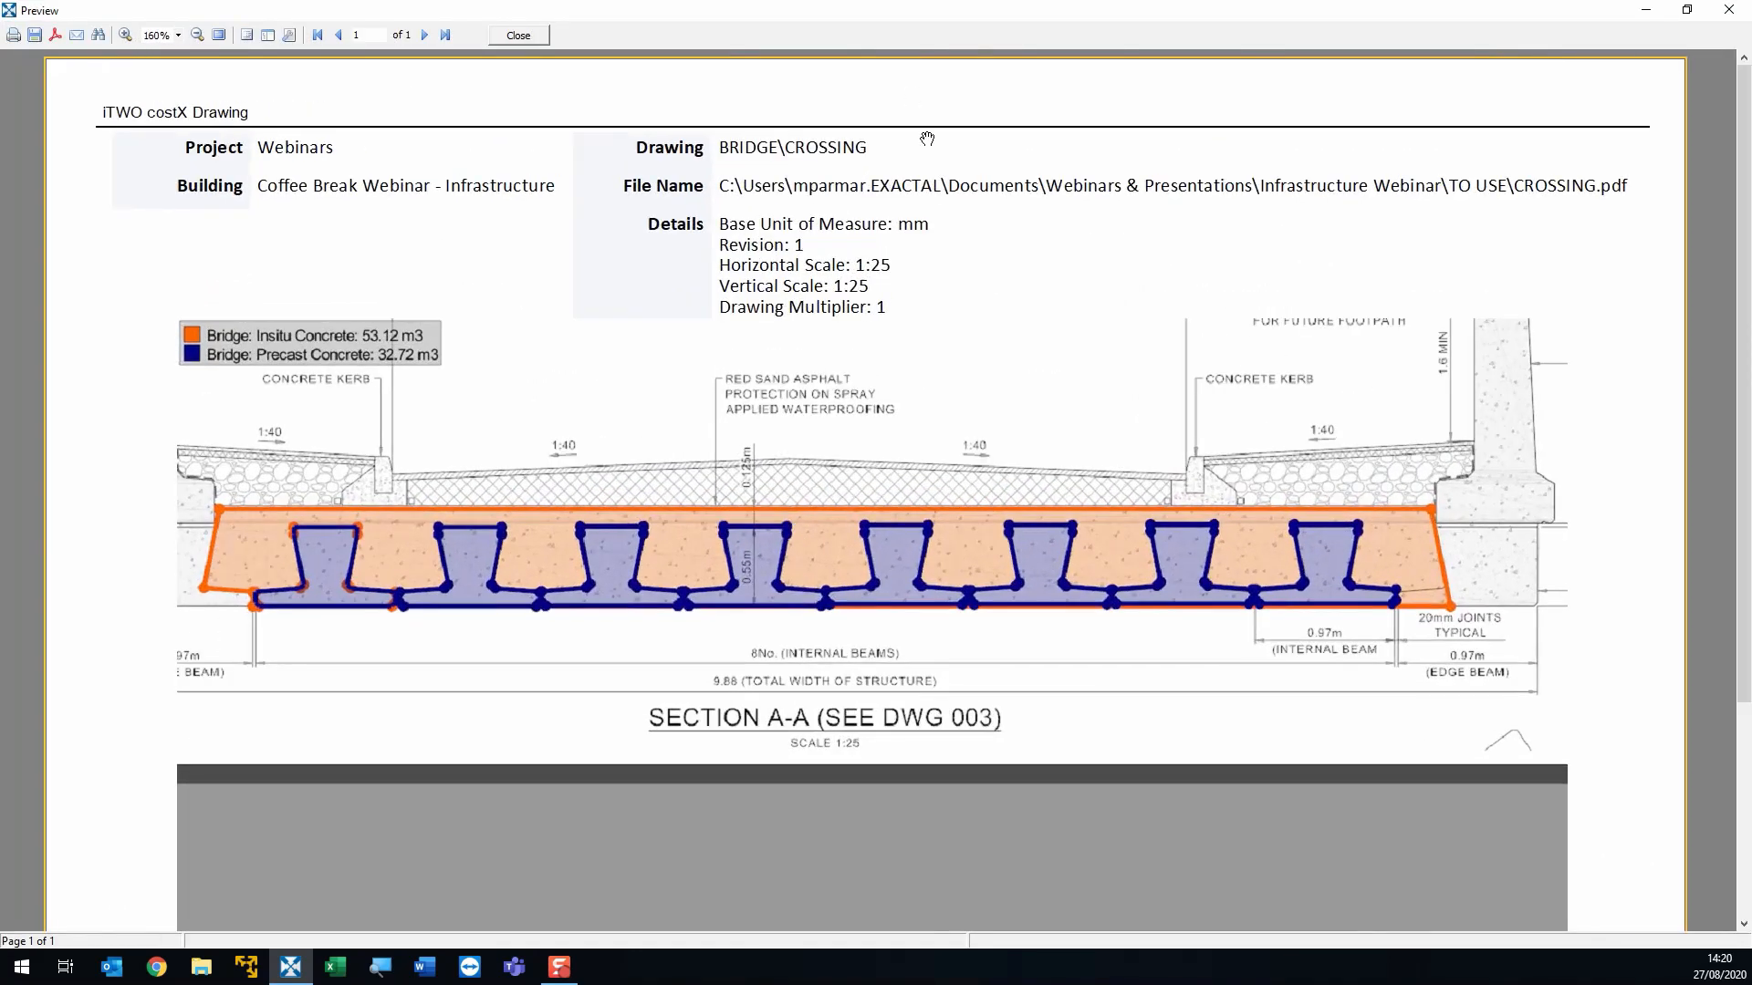
click(517, 36)
scroll(884, 518, down, 3)
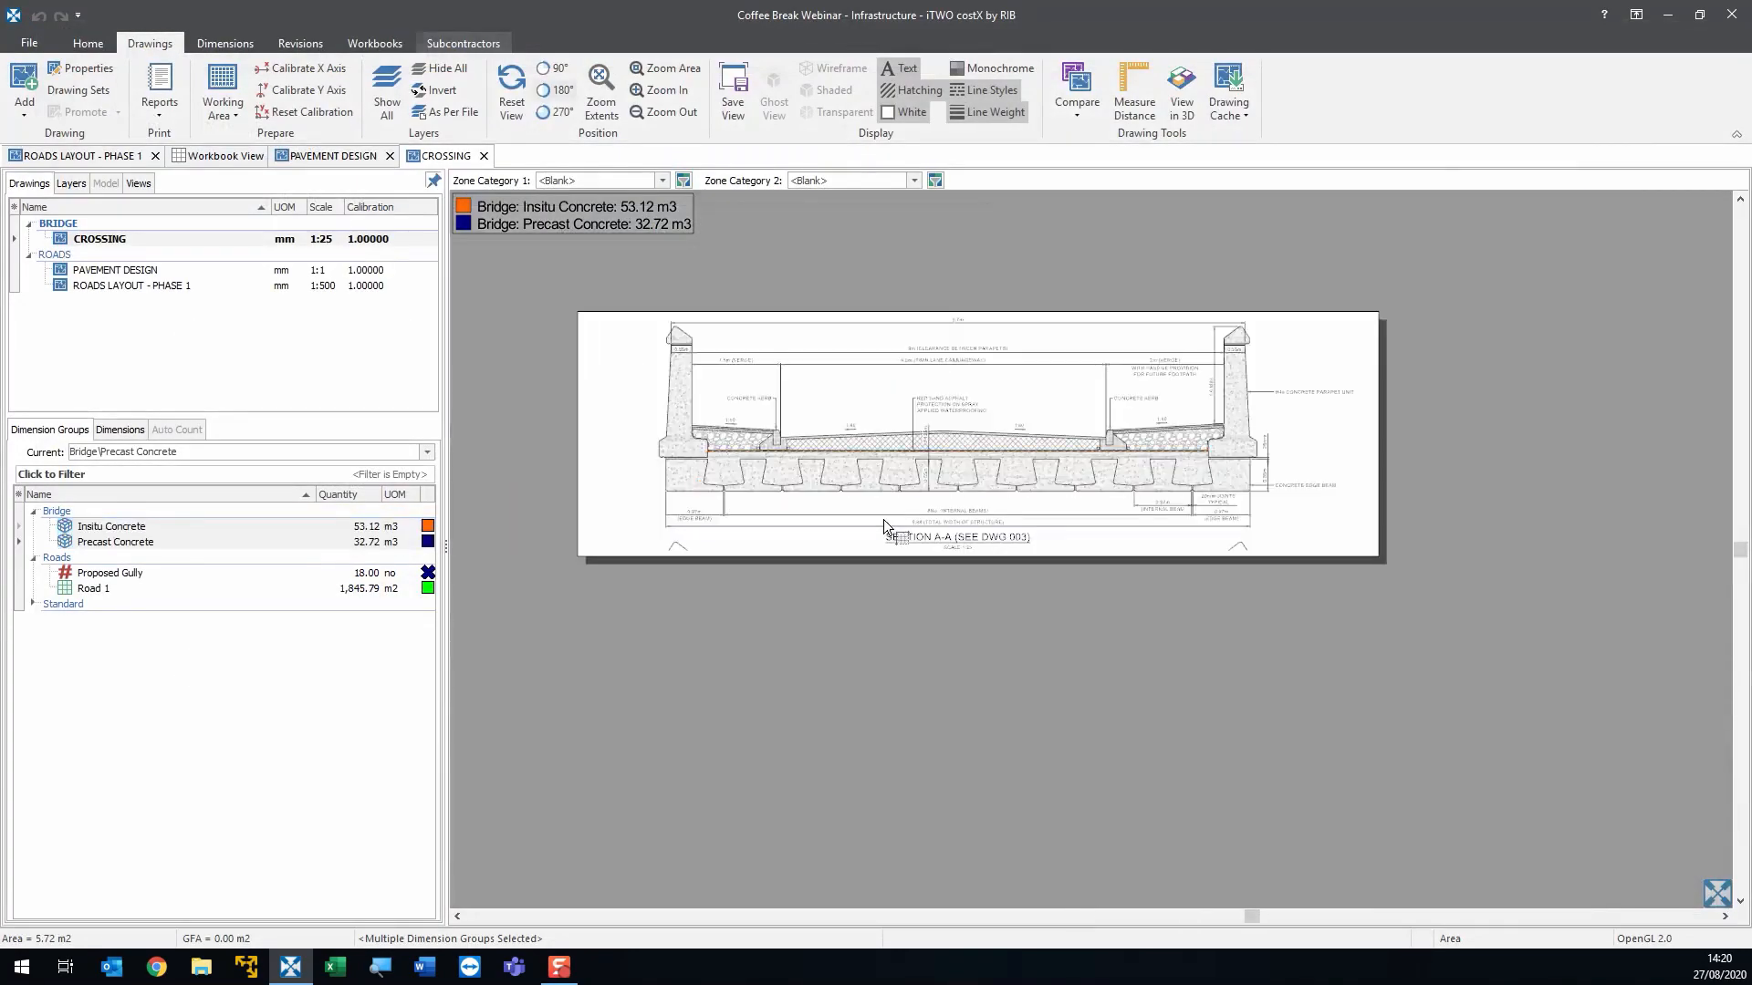
drag(913, 436, 937, 461)
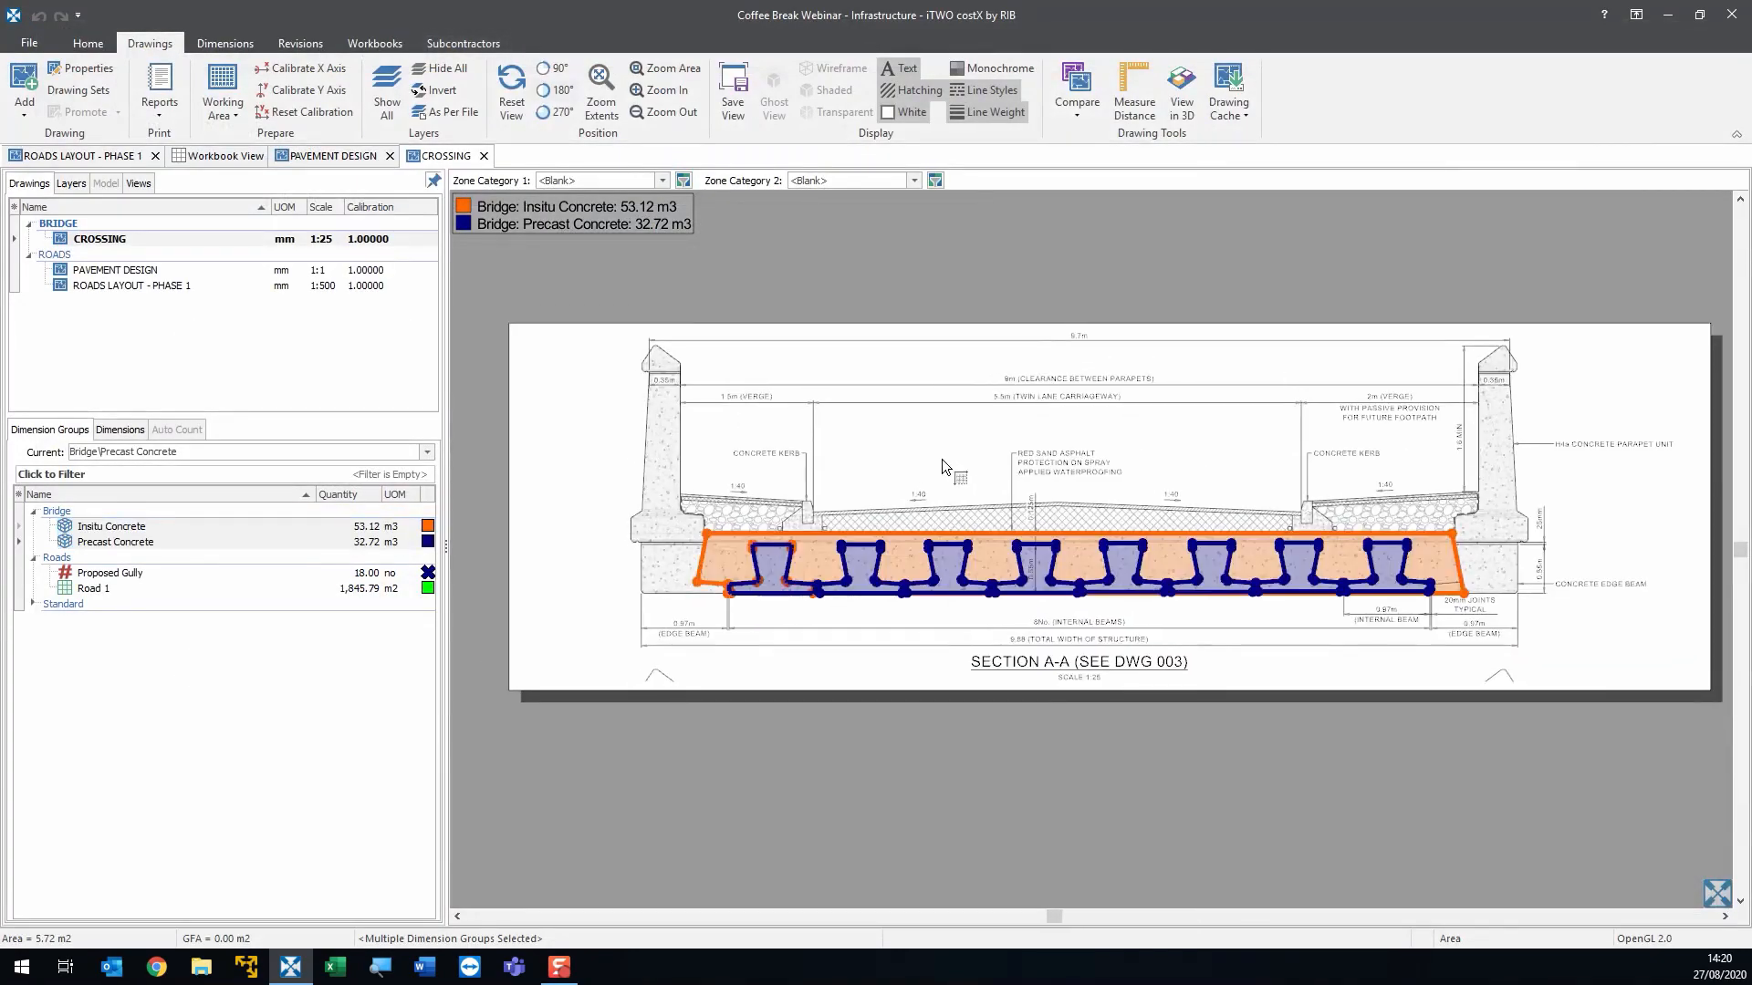
- Expand the Standard dimension group folder and display only the Insitu Concrete group on the CROSSING section
double_click(115, 607)
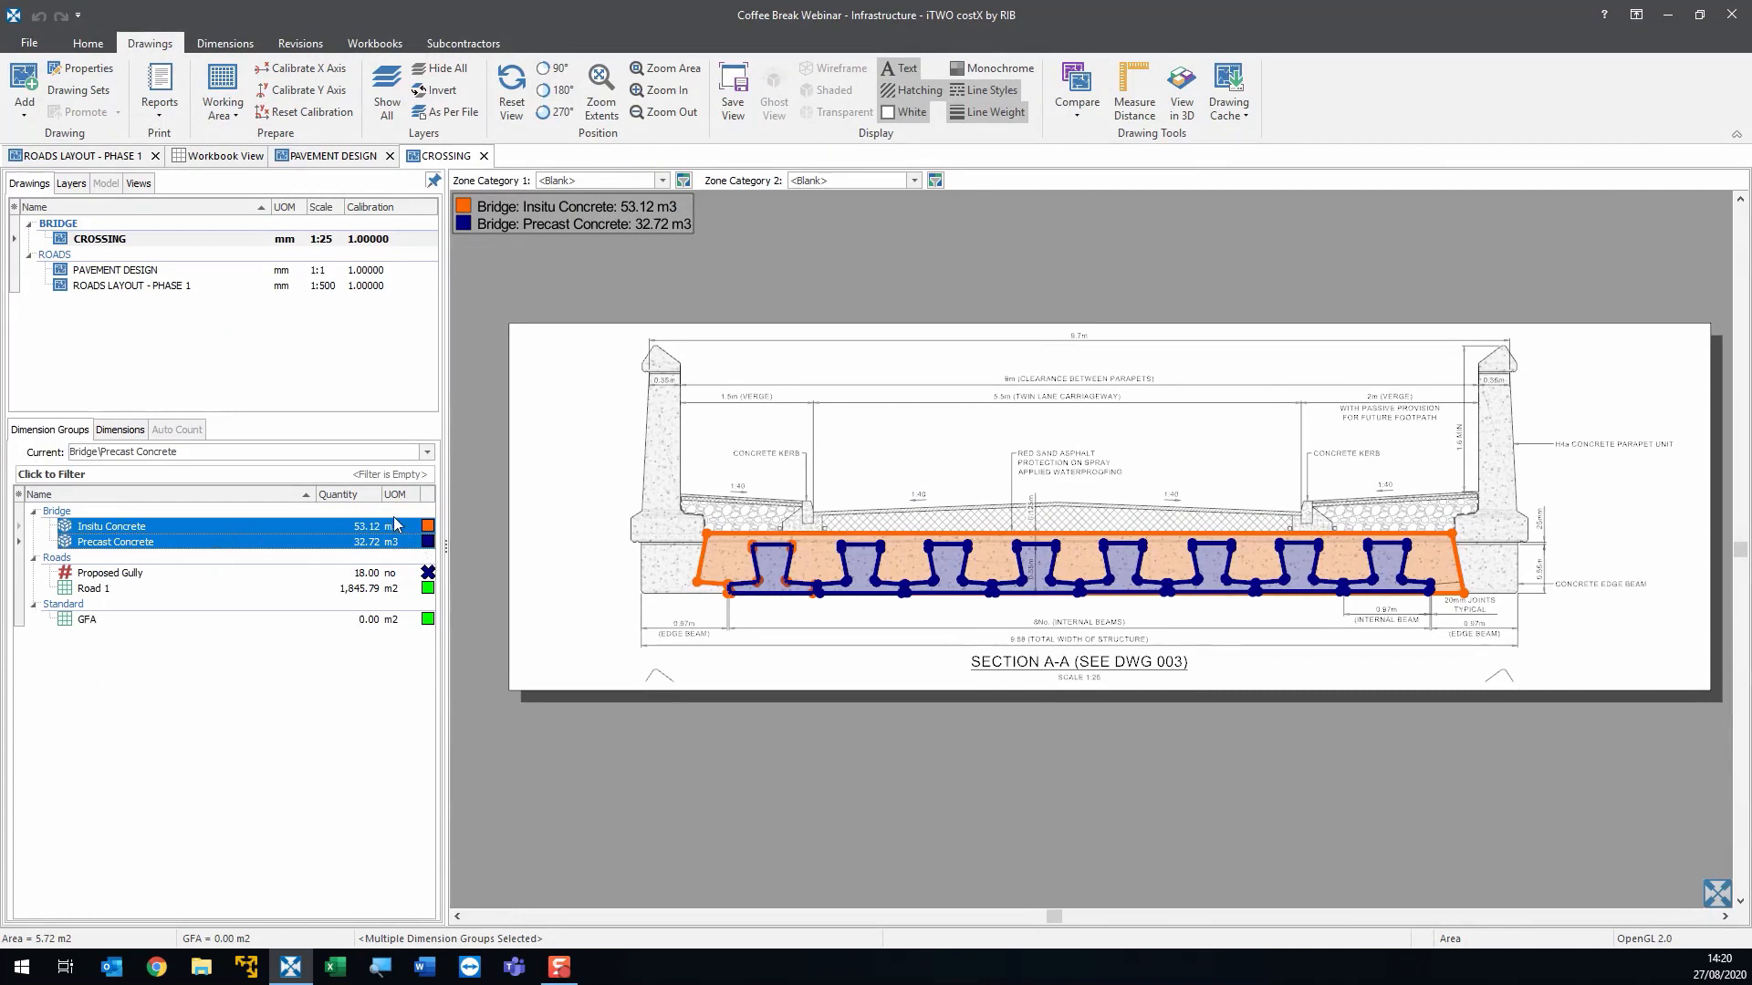
click(387, 525)
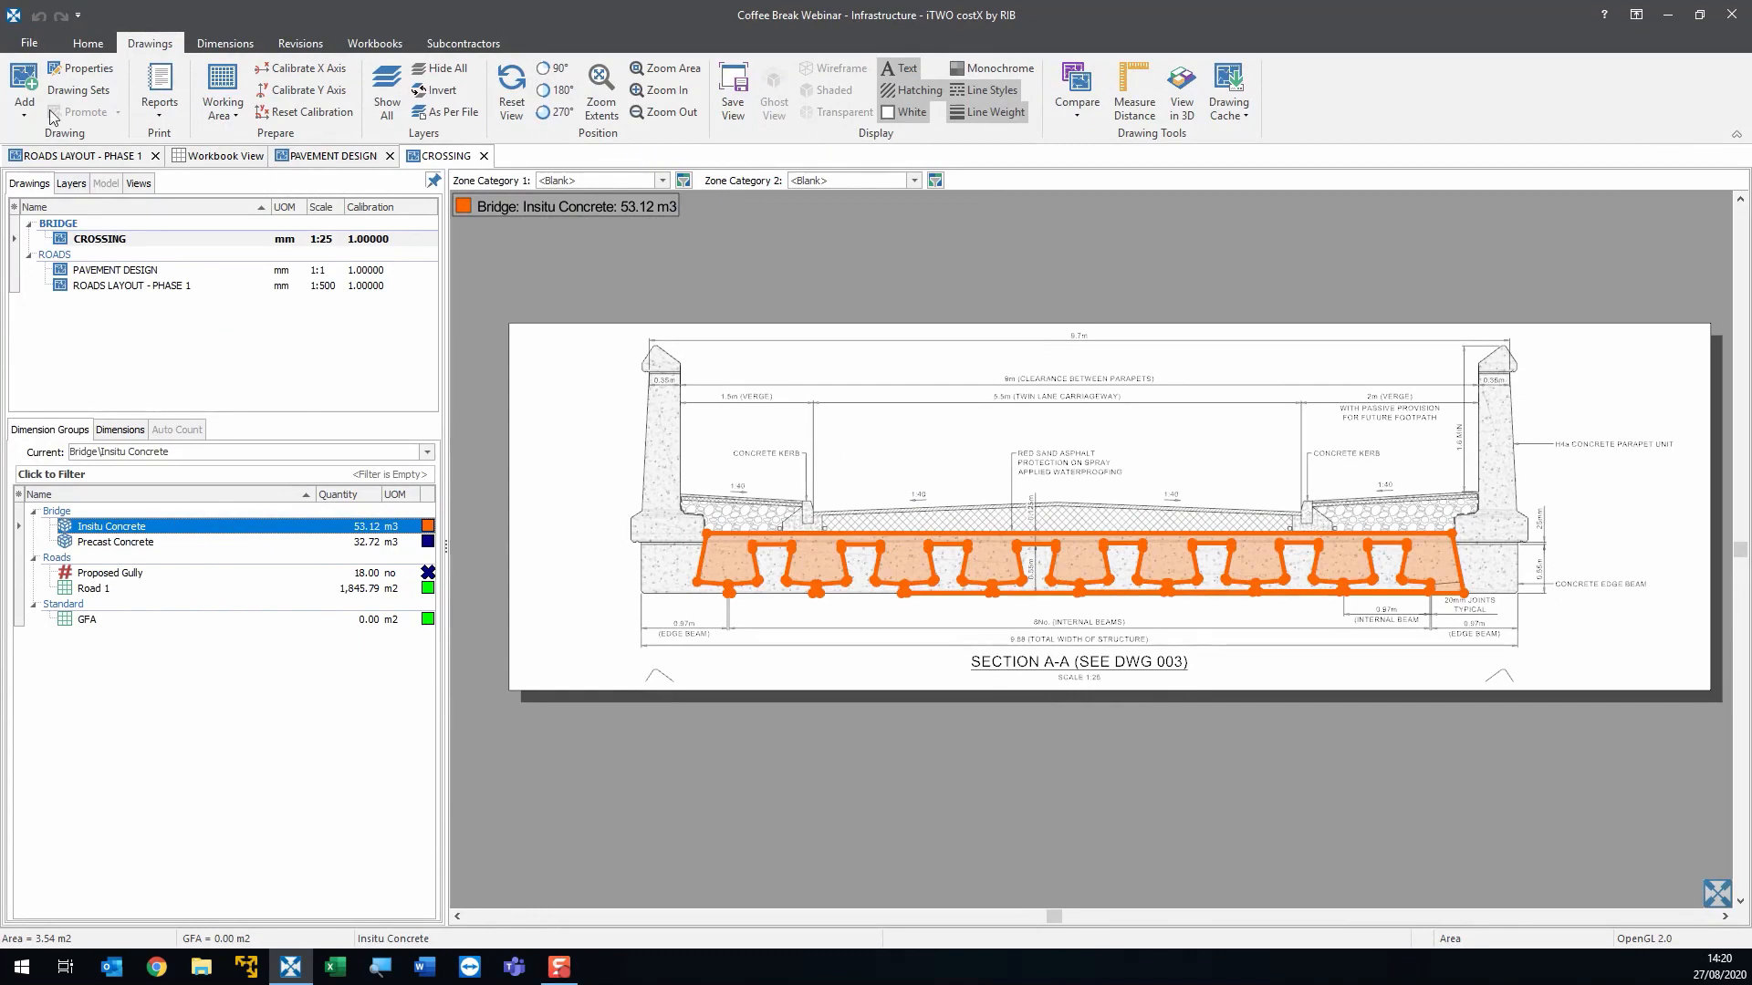
- Add the OLE drawing file to the project, placing it in a new drawing folder named RAIL
click(11, 60)
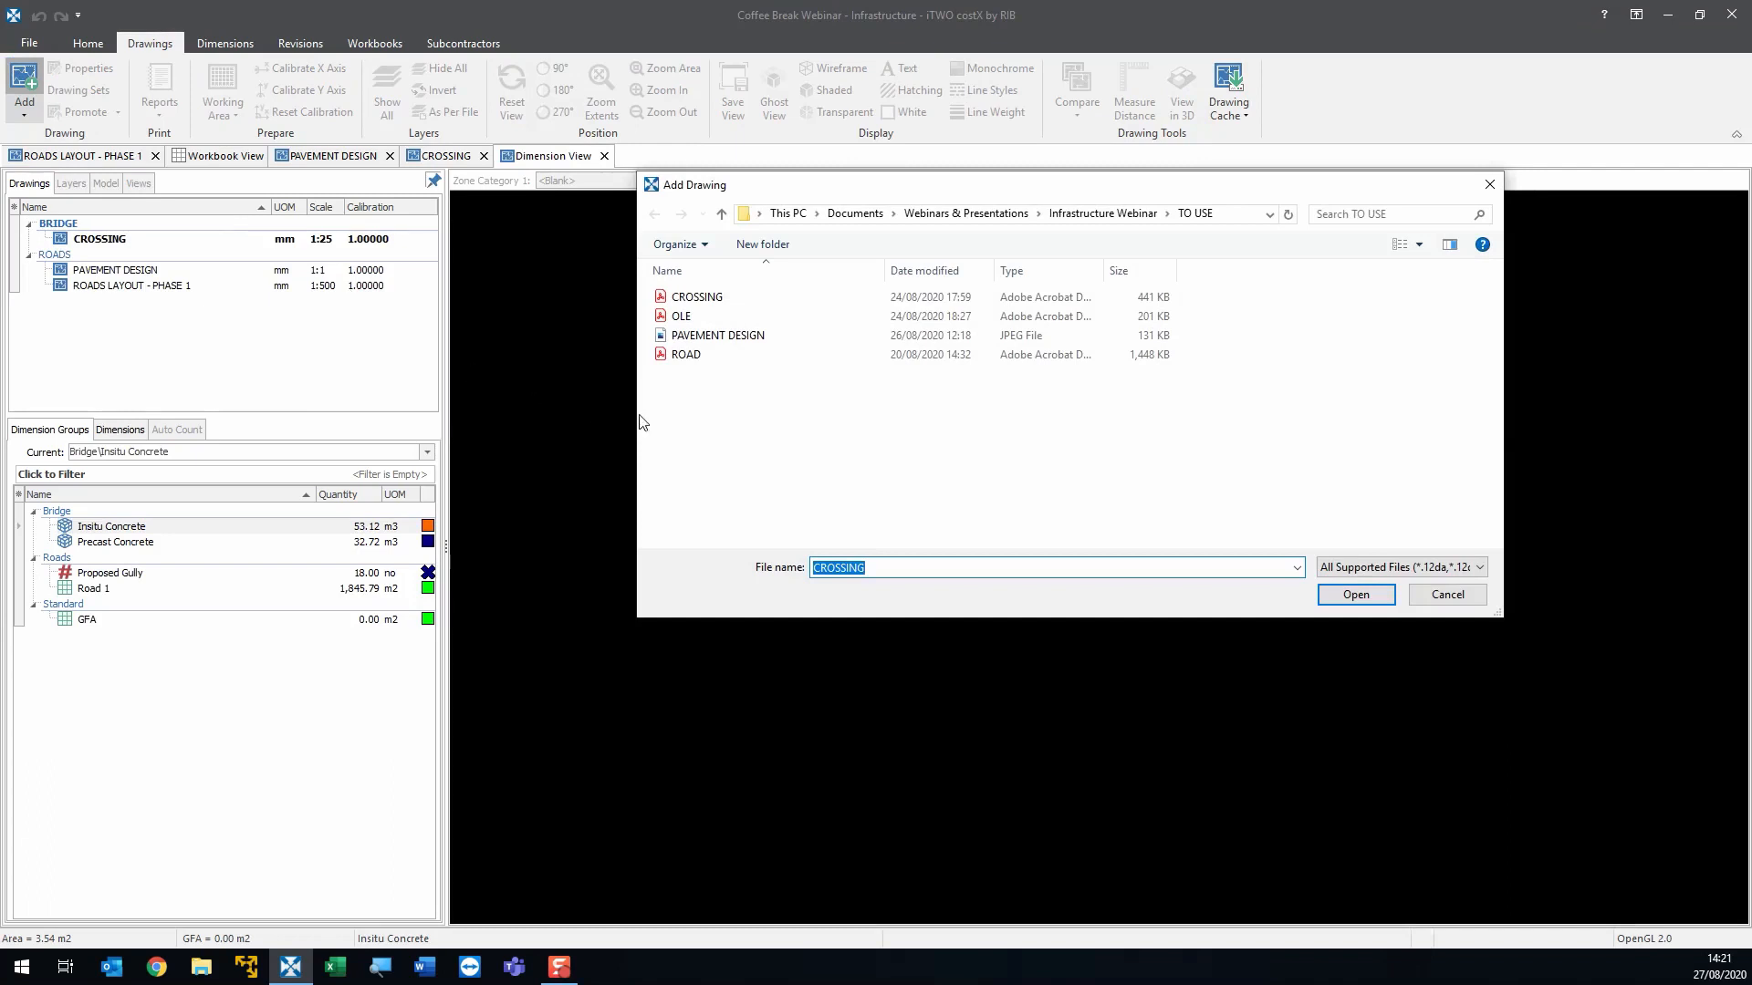
double_click(716, 316)
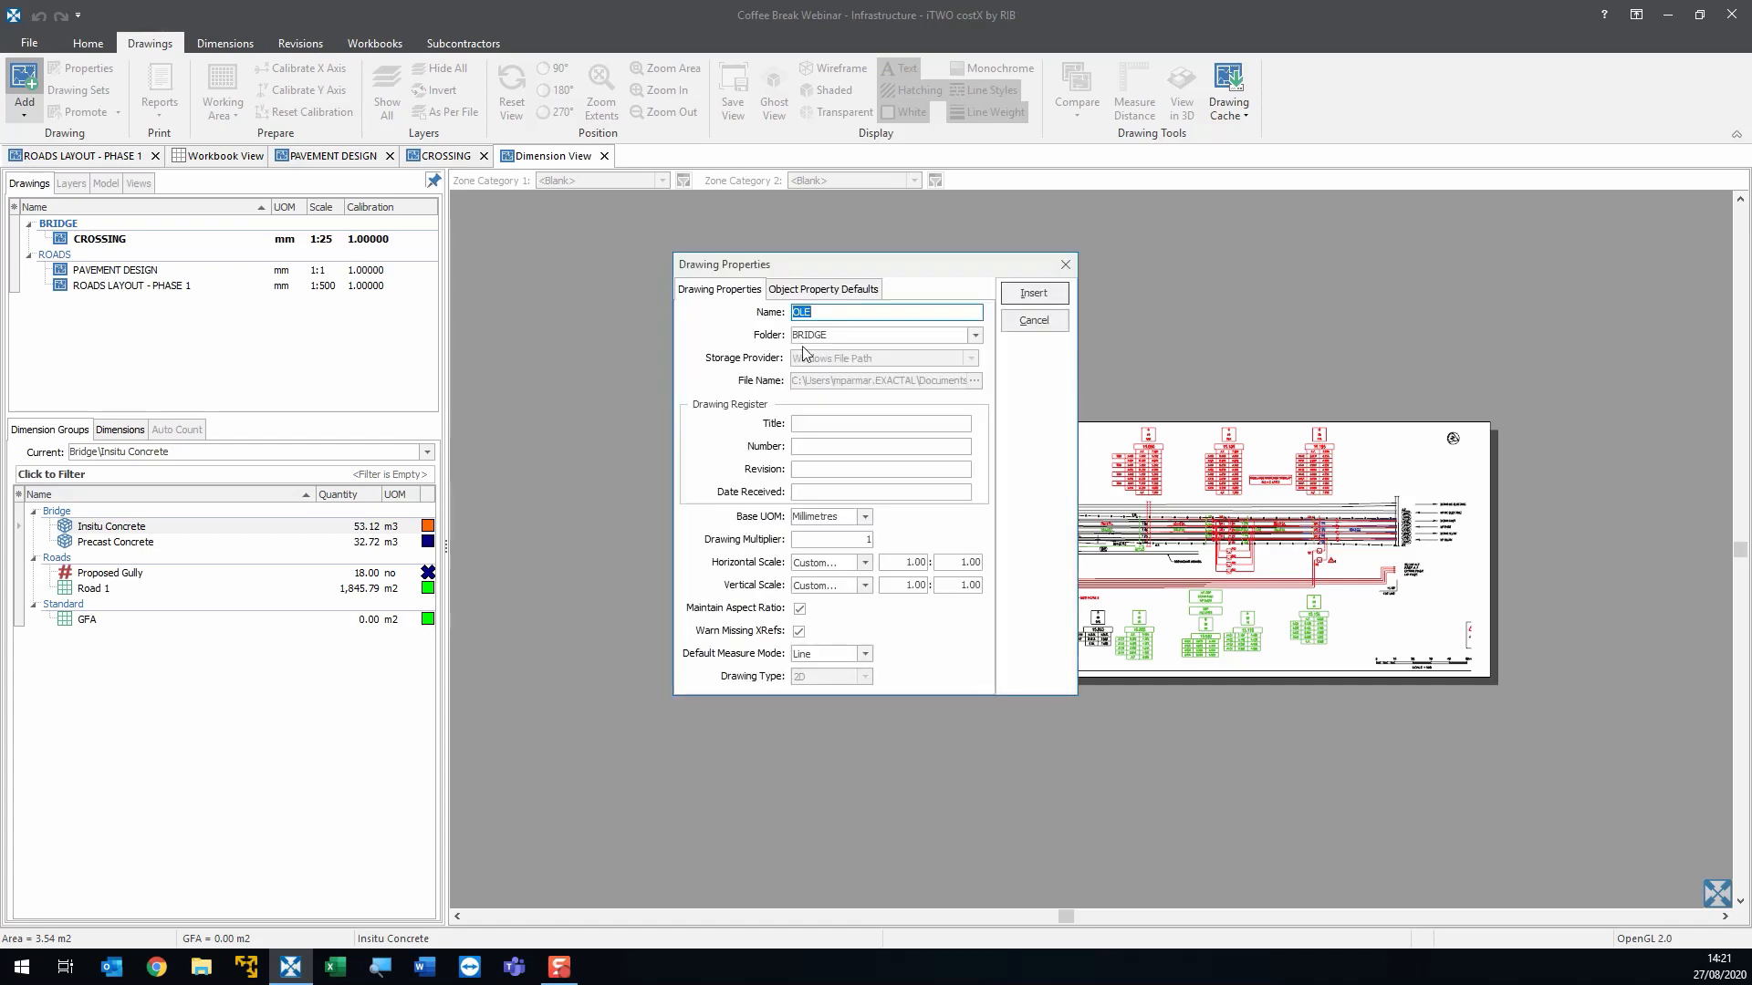
click(854, 336)
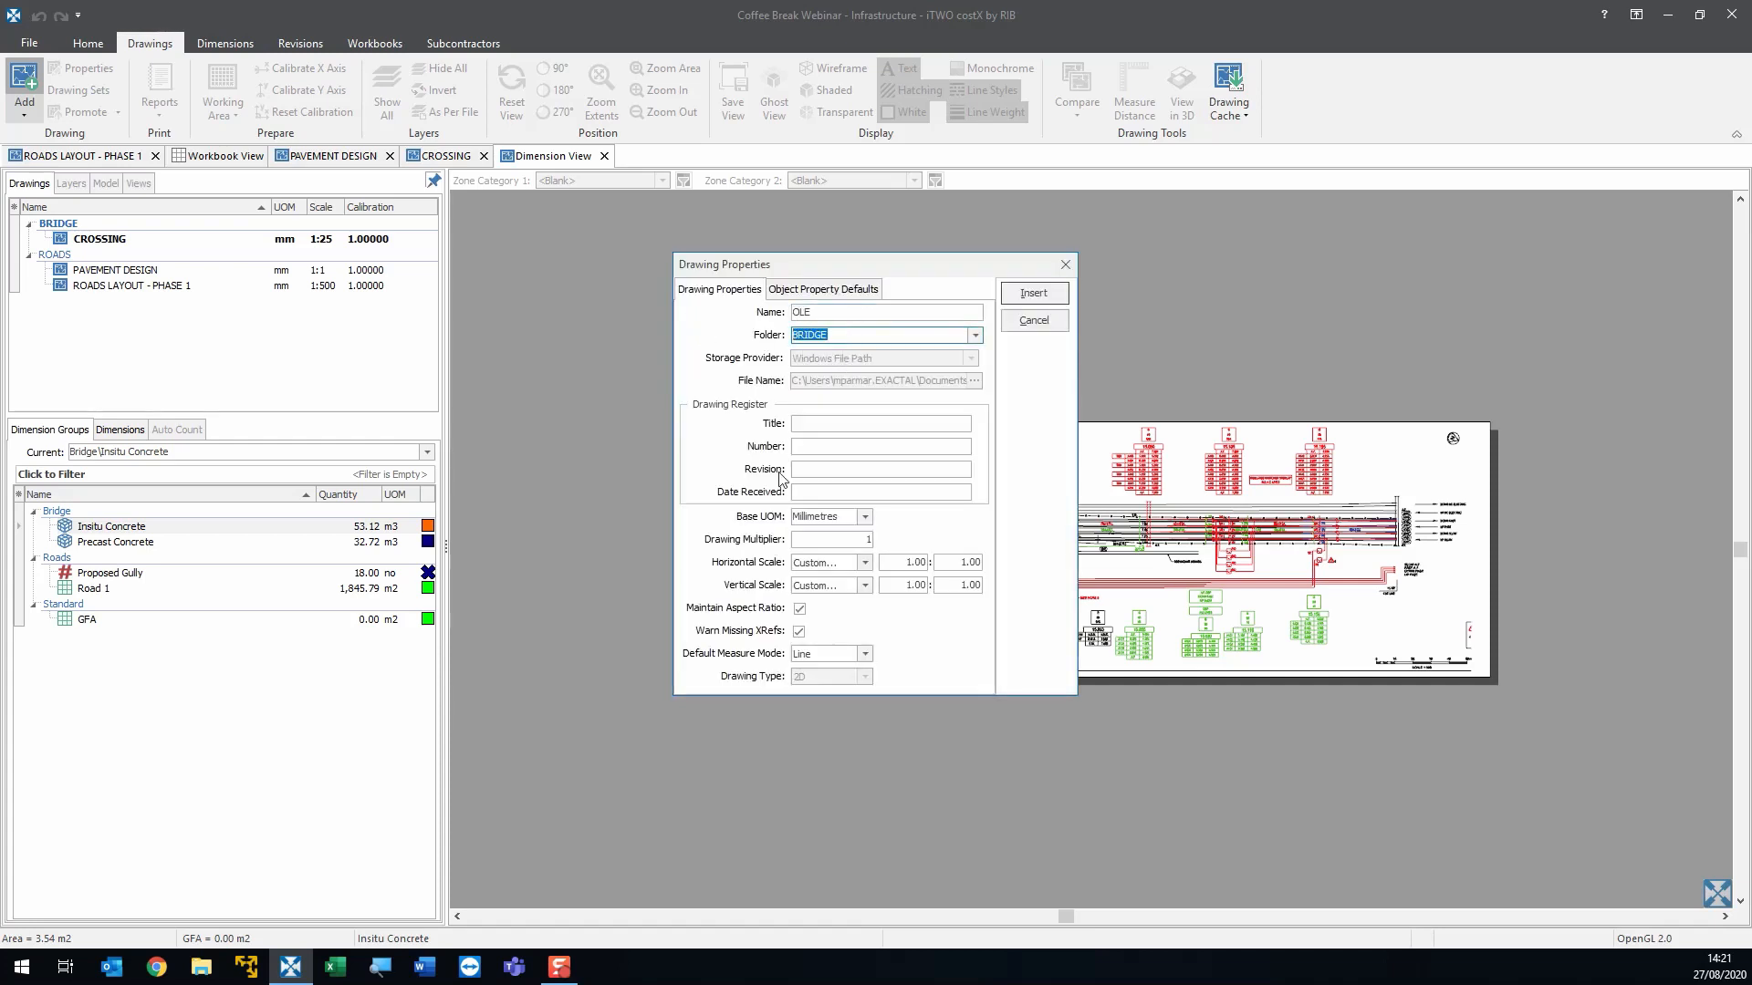
text(RA)
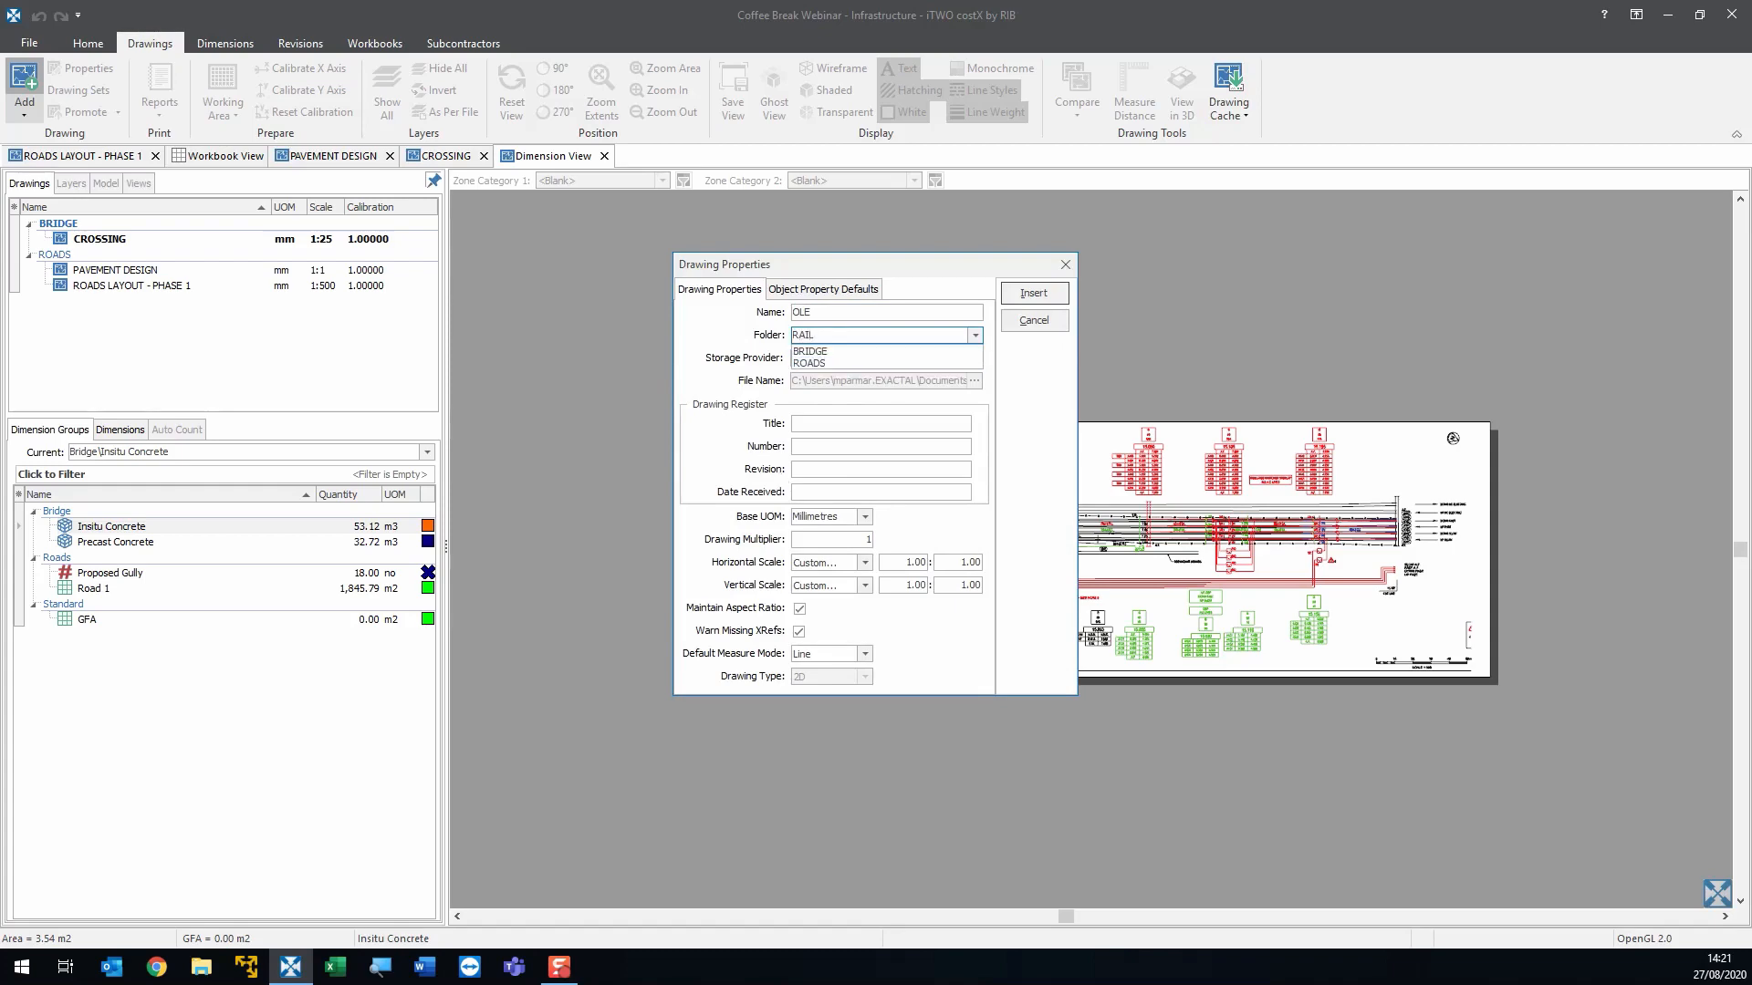
text(IL)
click(1040, 293)
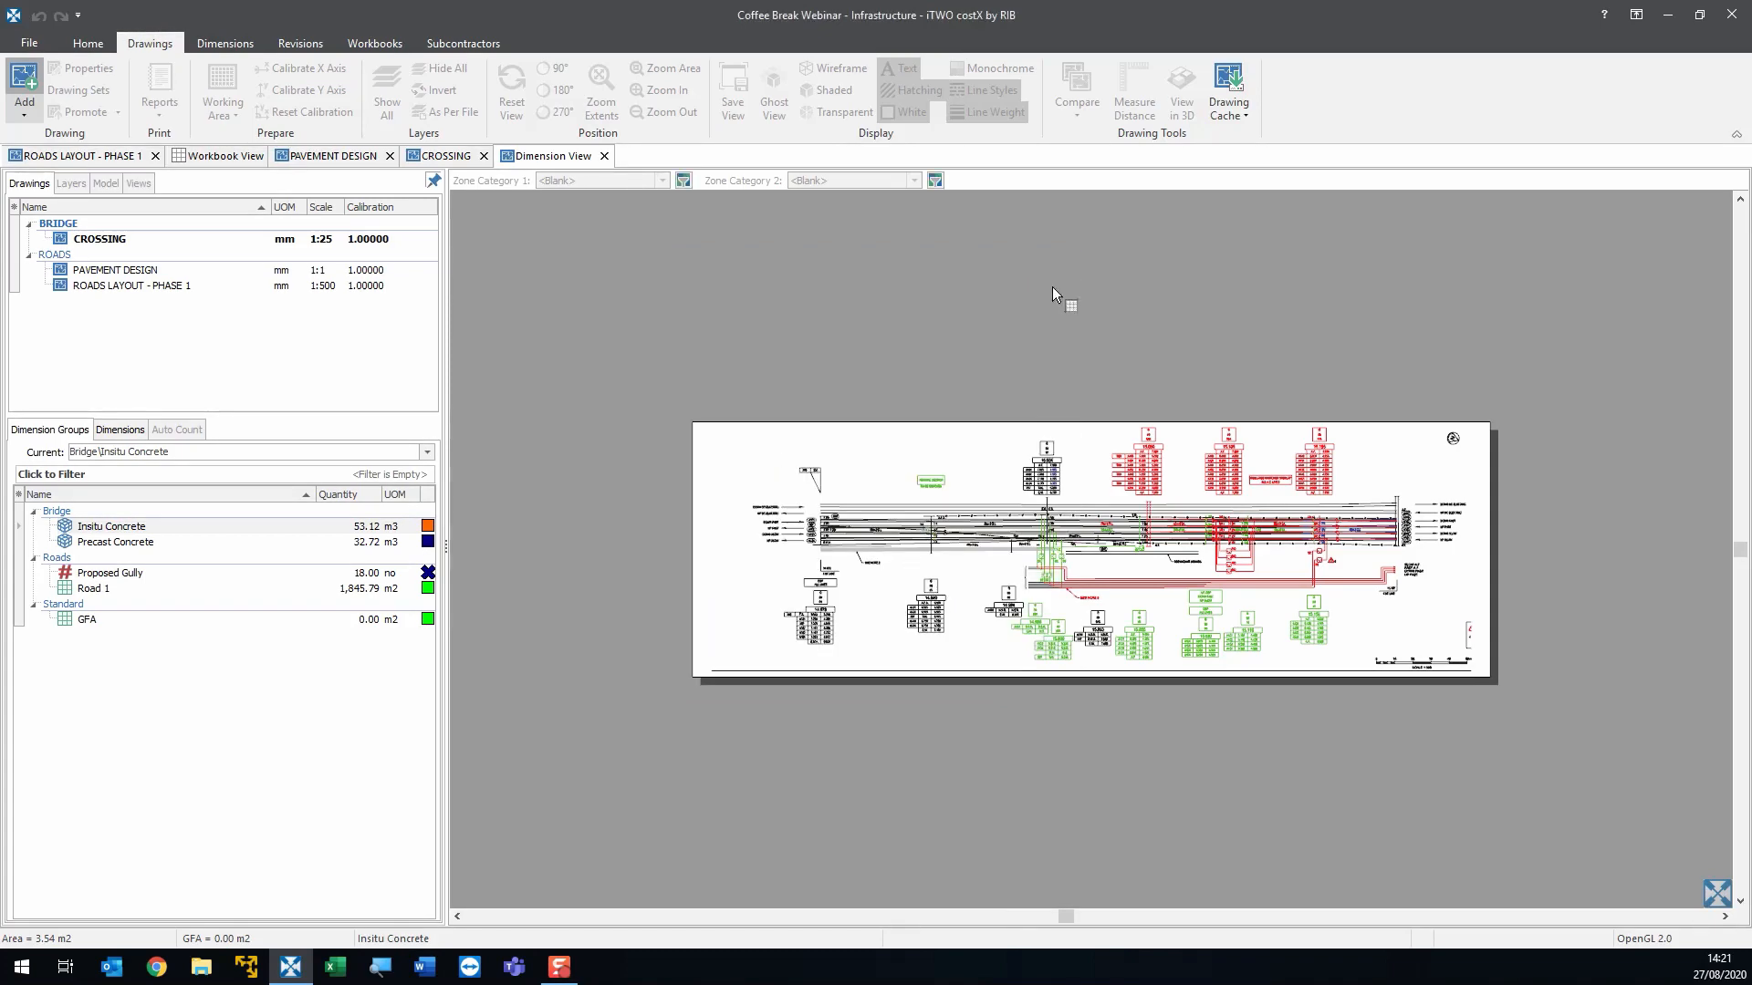
- Start a new dimension group named Up Fast in a new Cabling folder, with Length as its measurement type
scroll(1228, 417, up, 1)
drag(1153, 404, 1173, 387)
scroll(655, 543, up, 4)
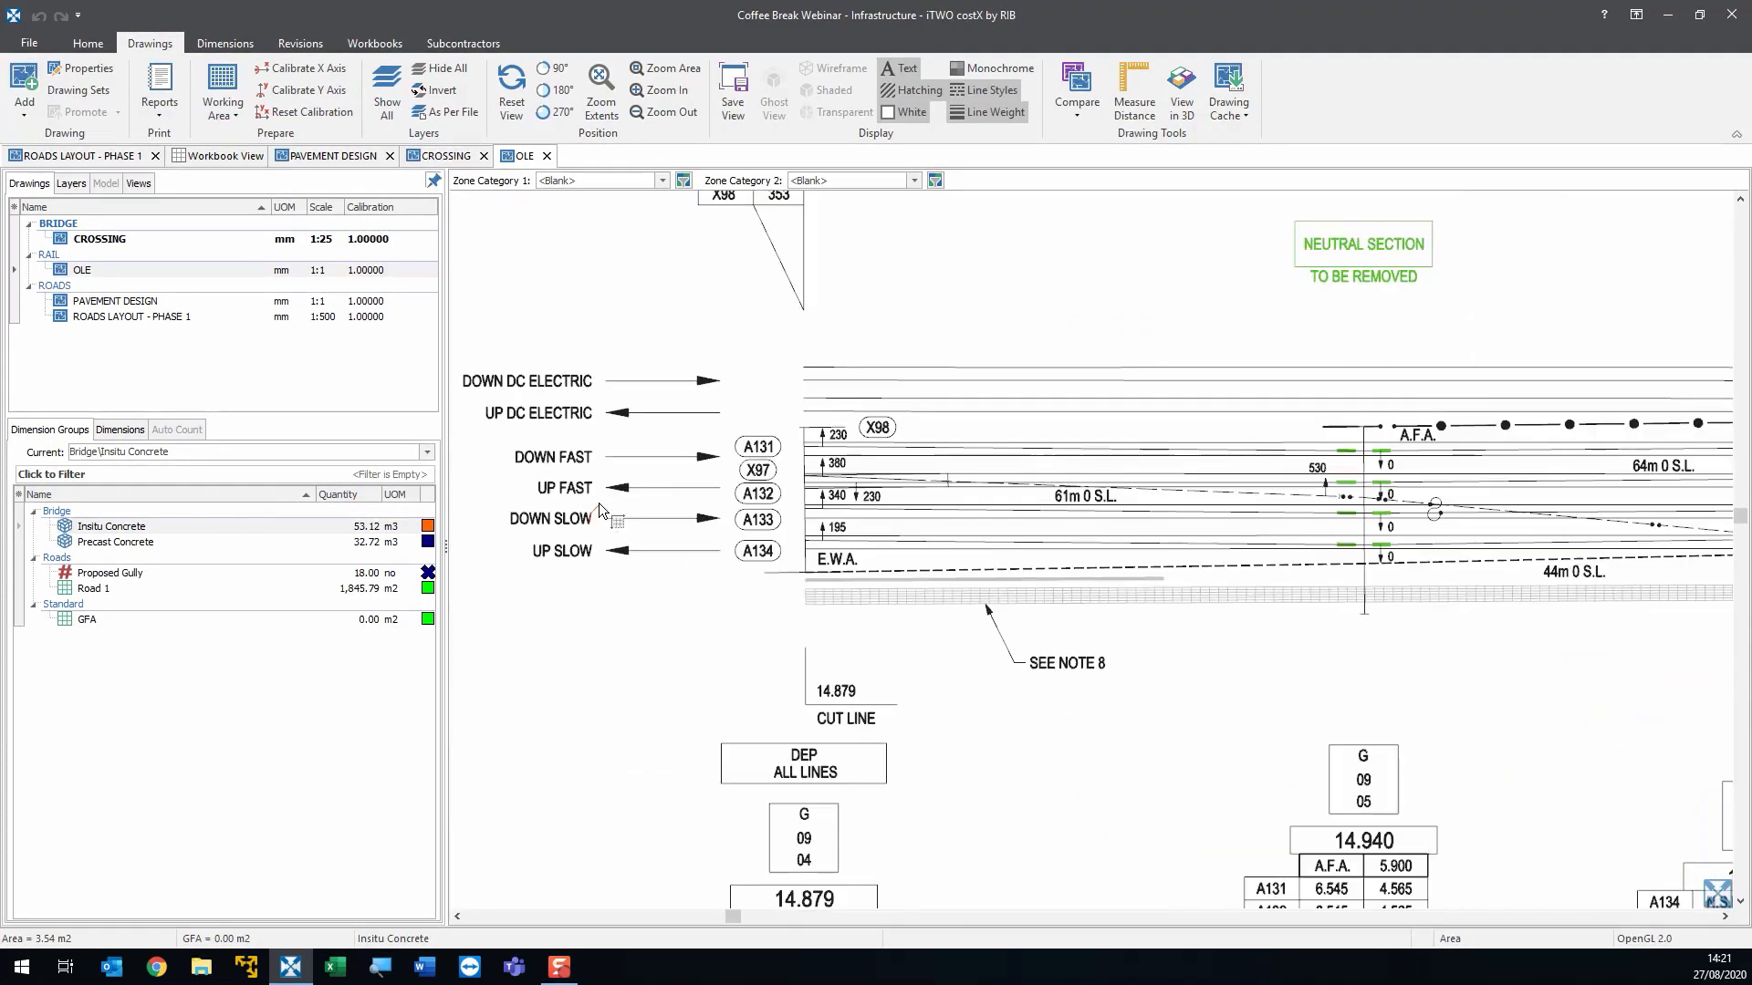
scroll(573, 475, up, 2)
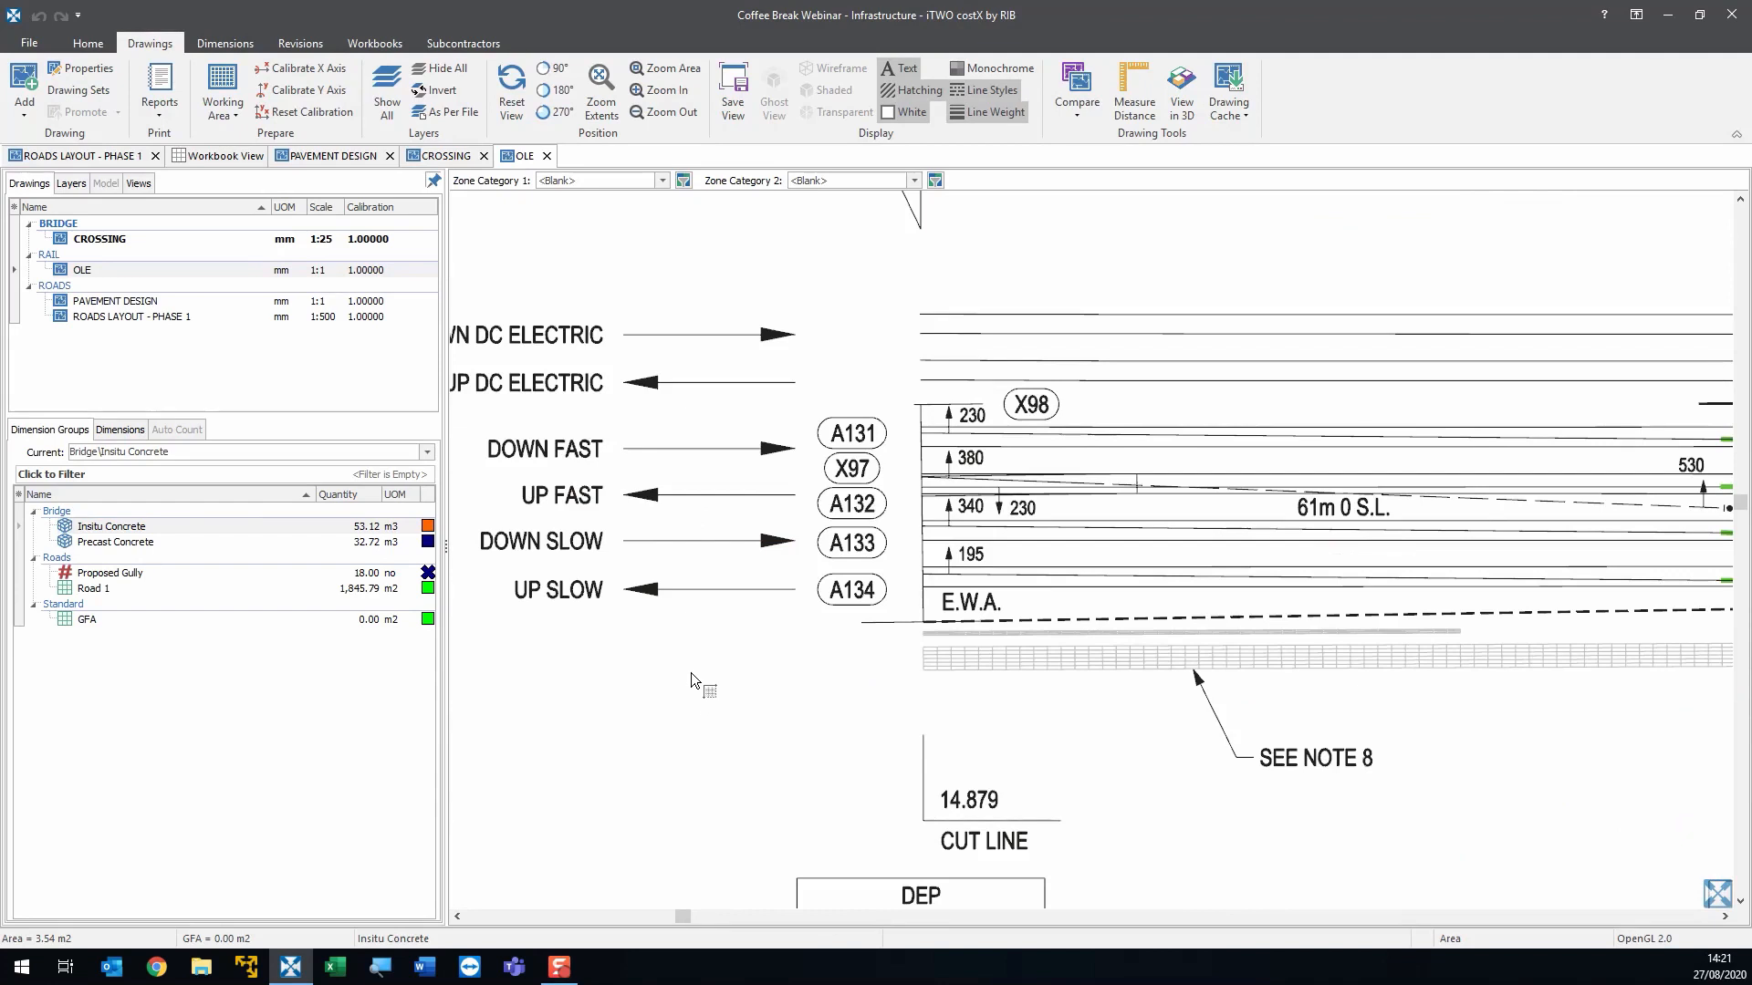
drag(692, 671, 708, 659)
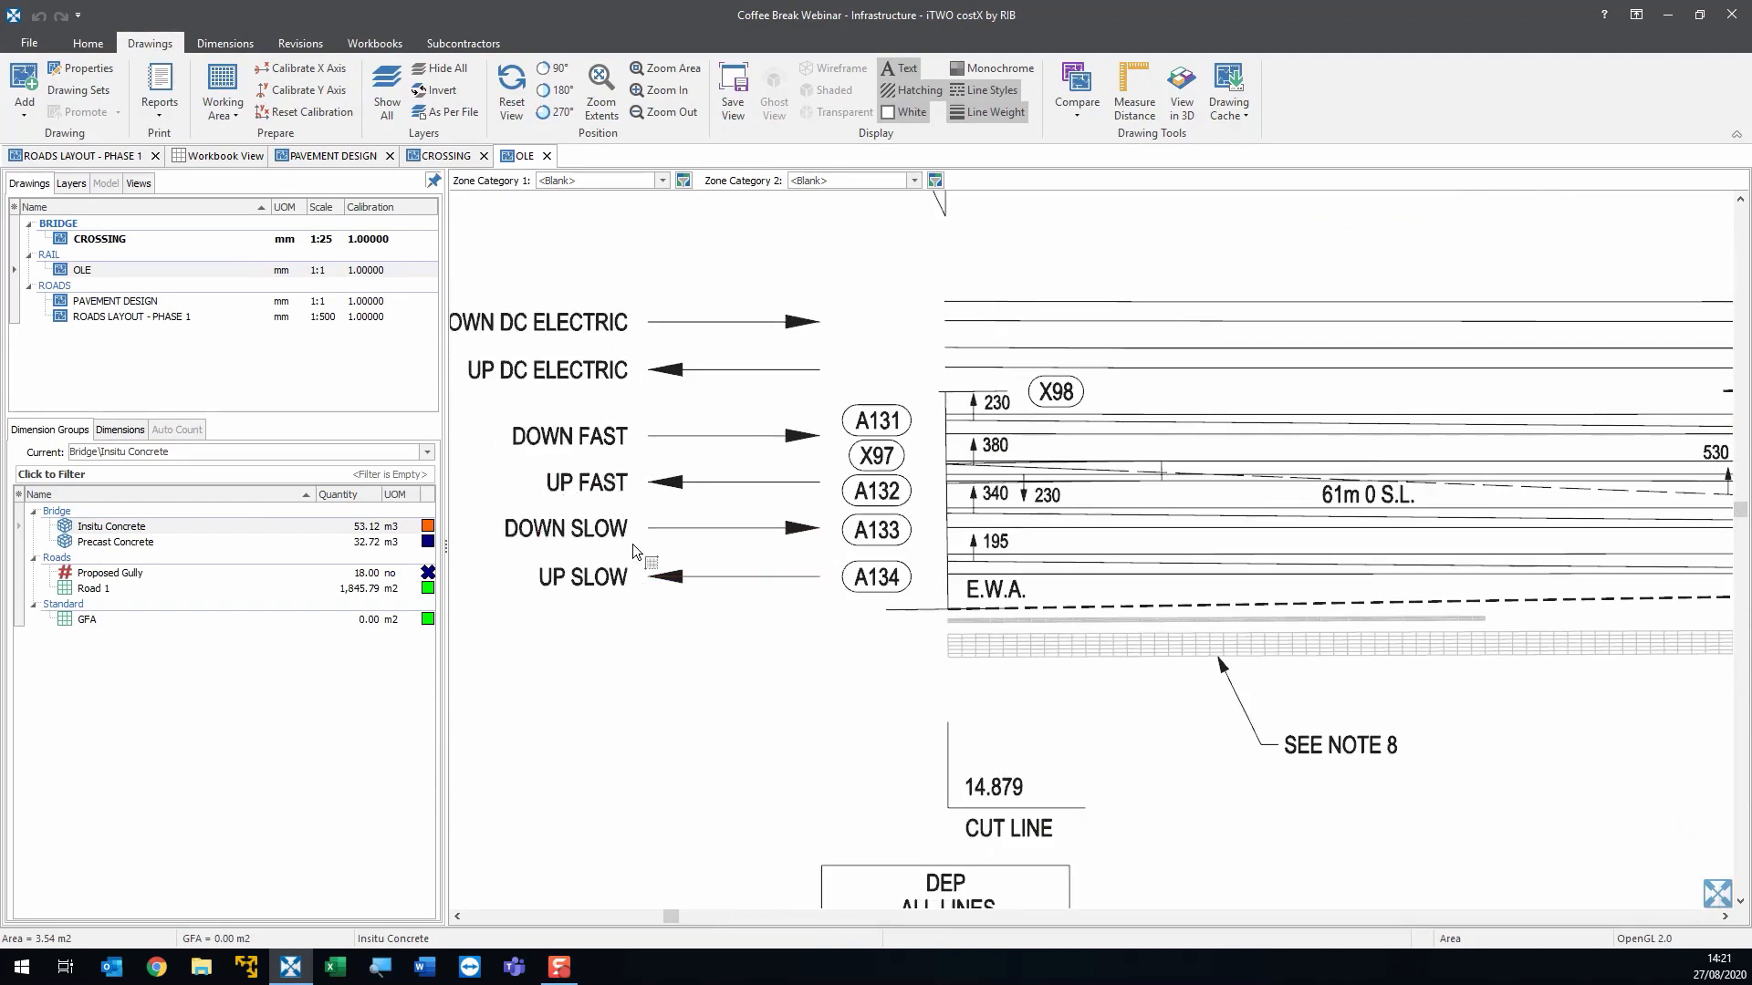
click(230, 41)
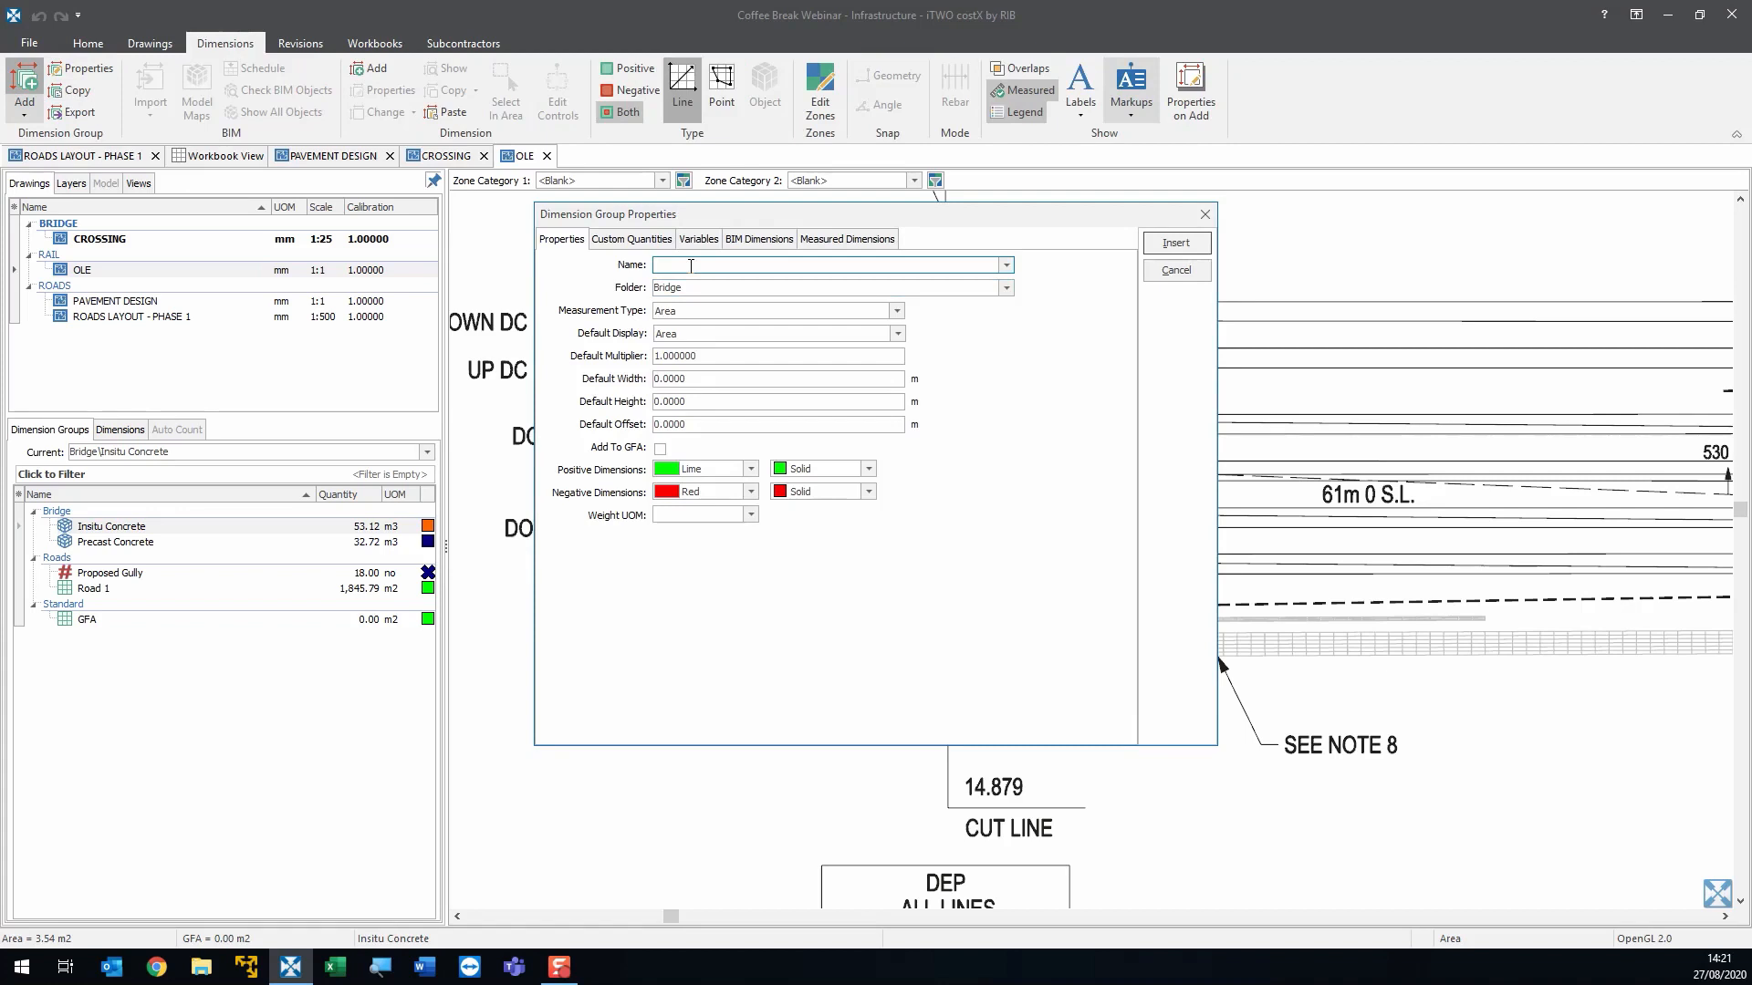
text(Up Fast)
key(Tab)
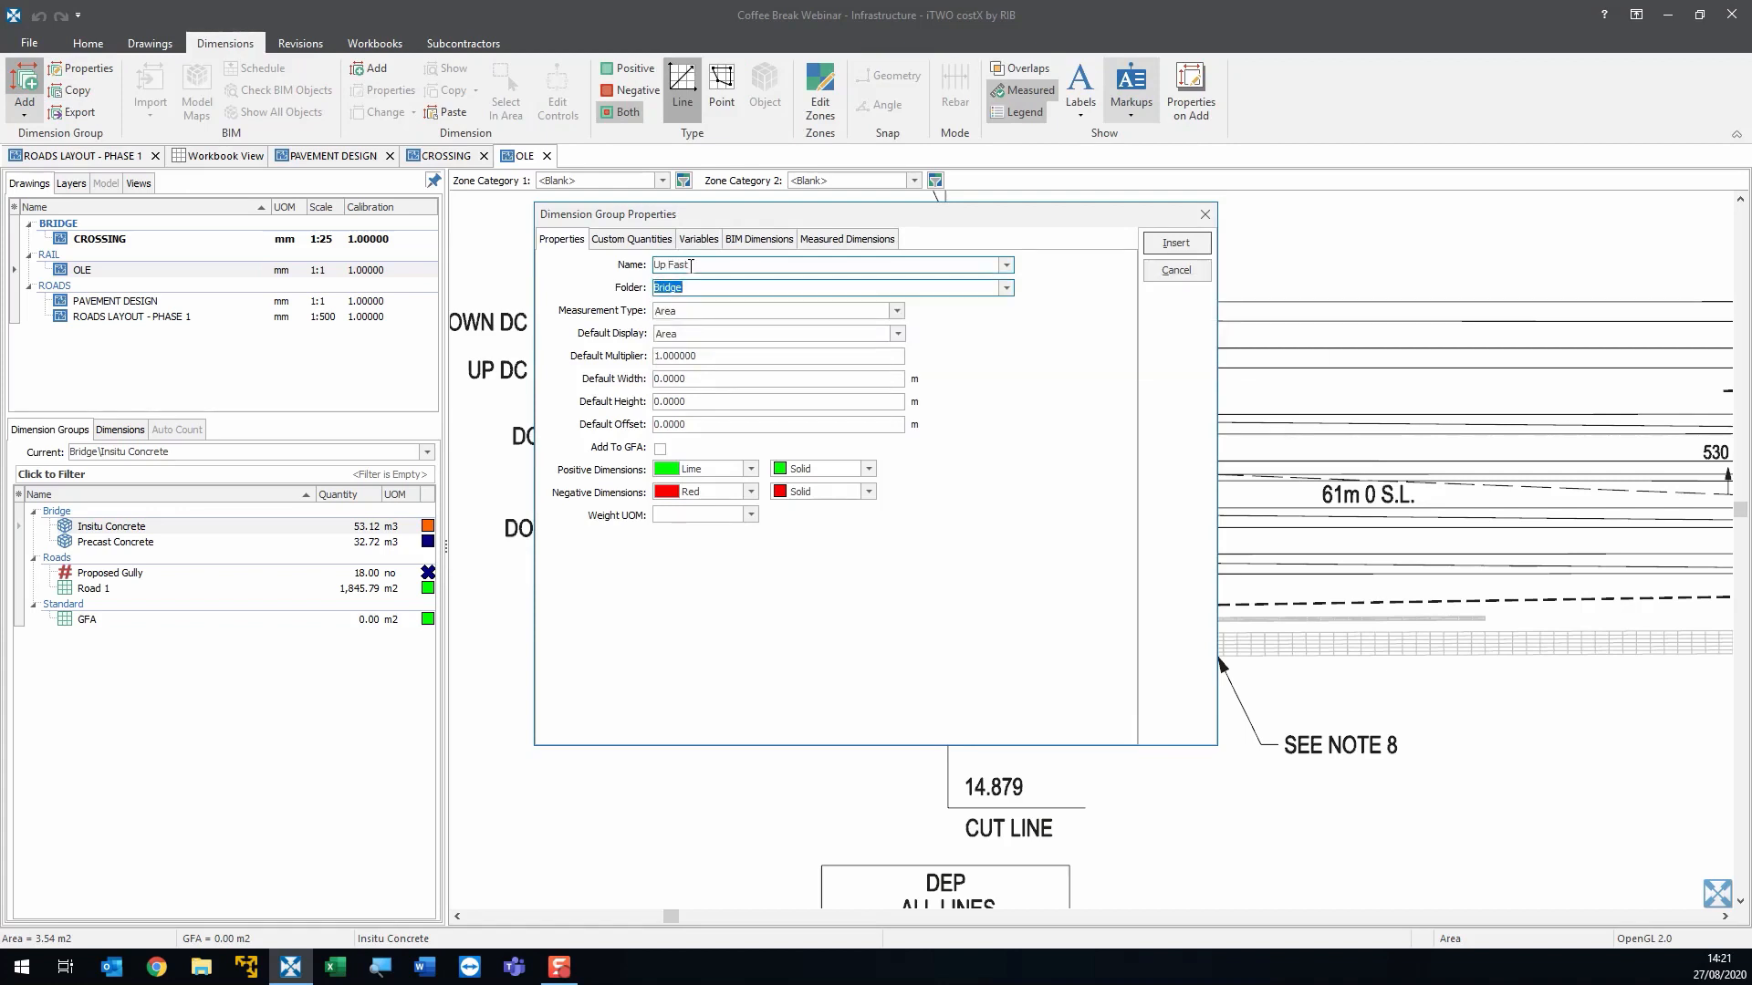
text(R)
key(BackSpace)
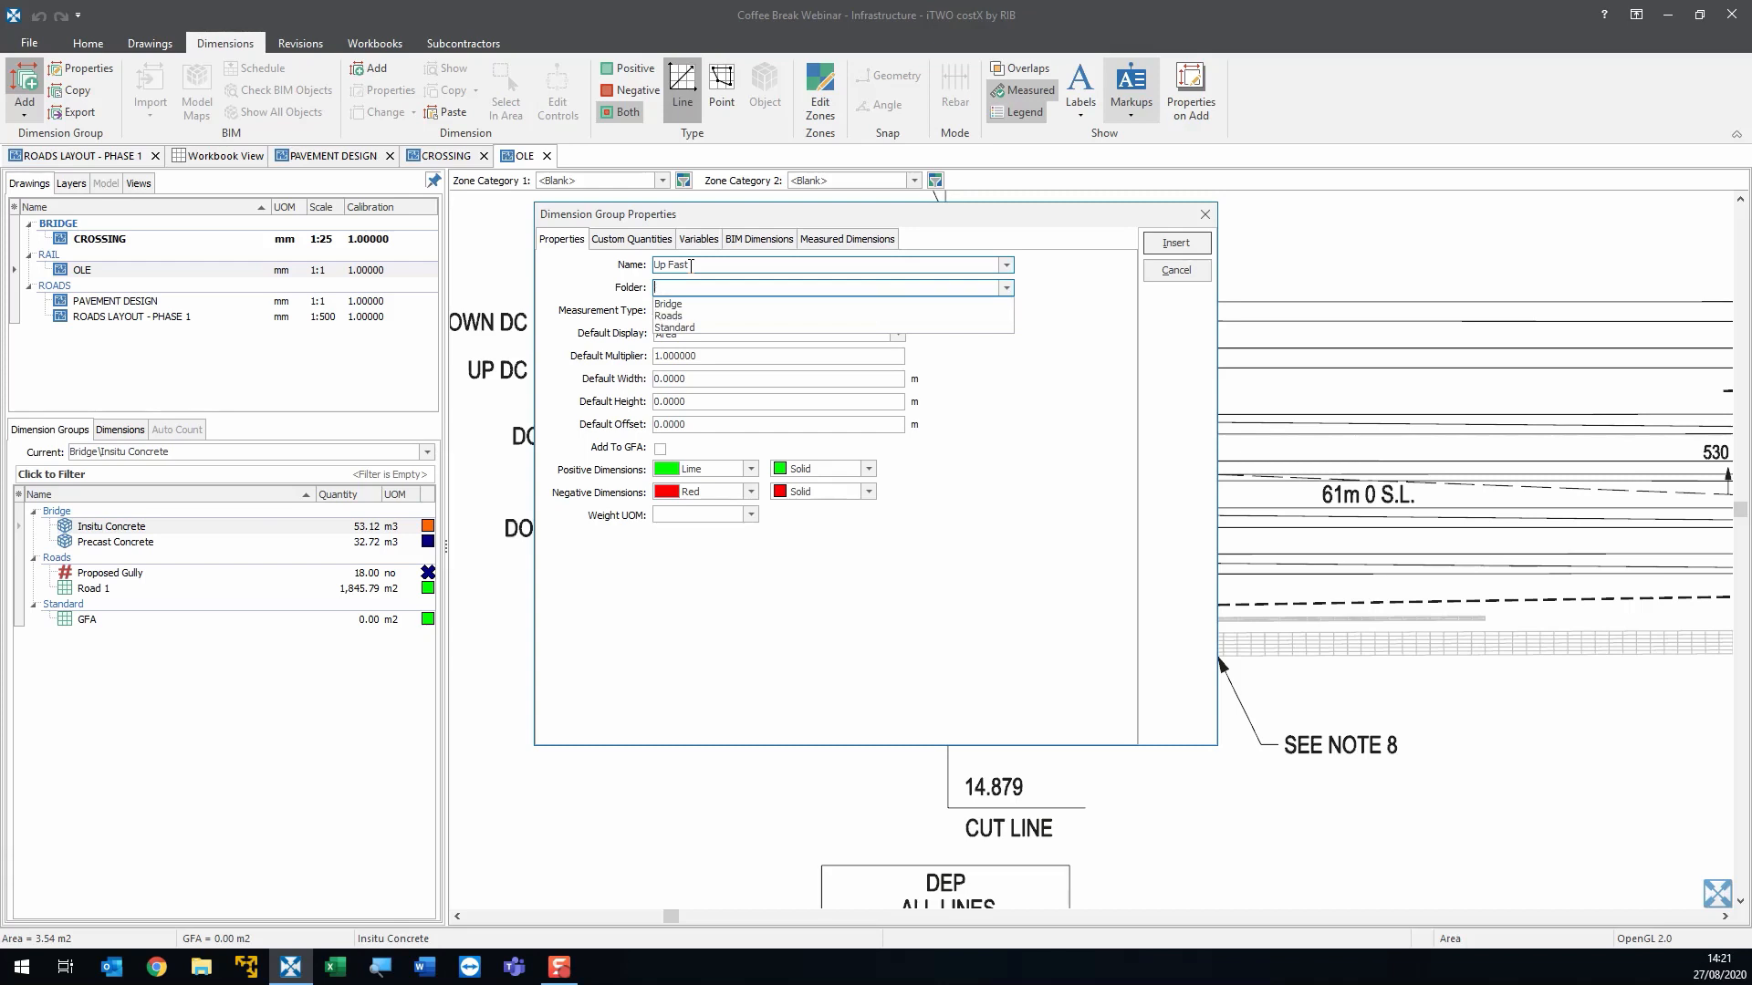
text(Cabling)
key(Tab)
key(l)
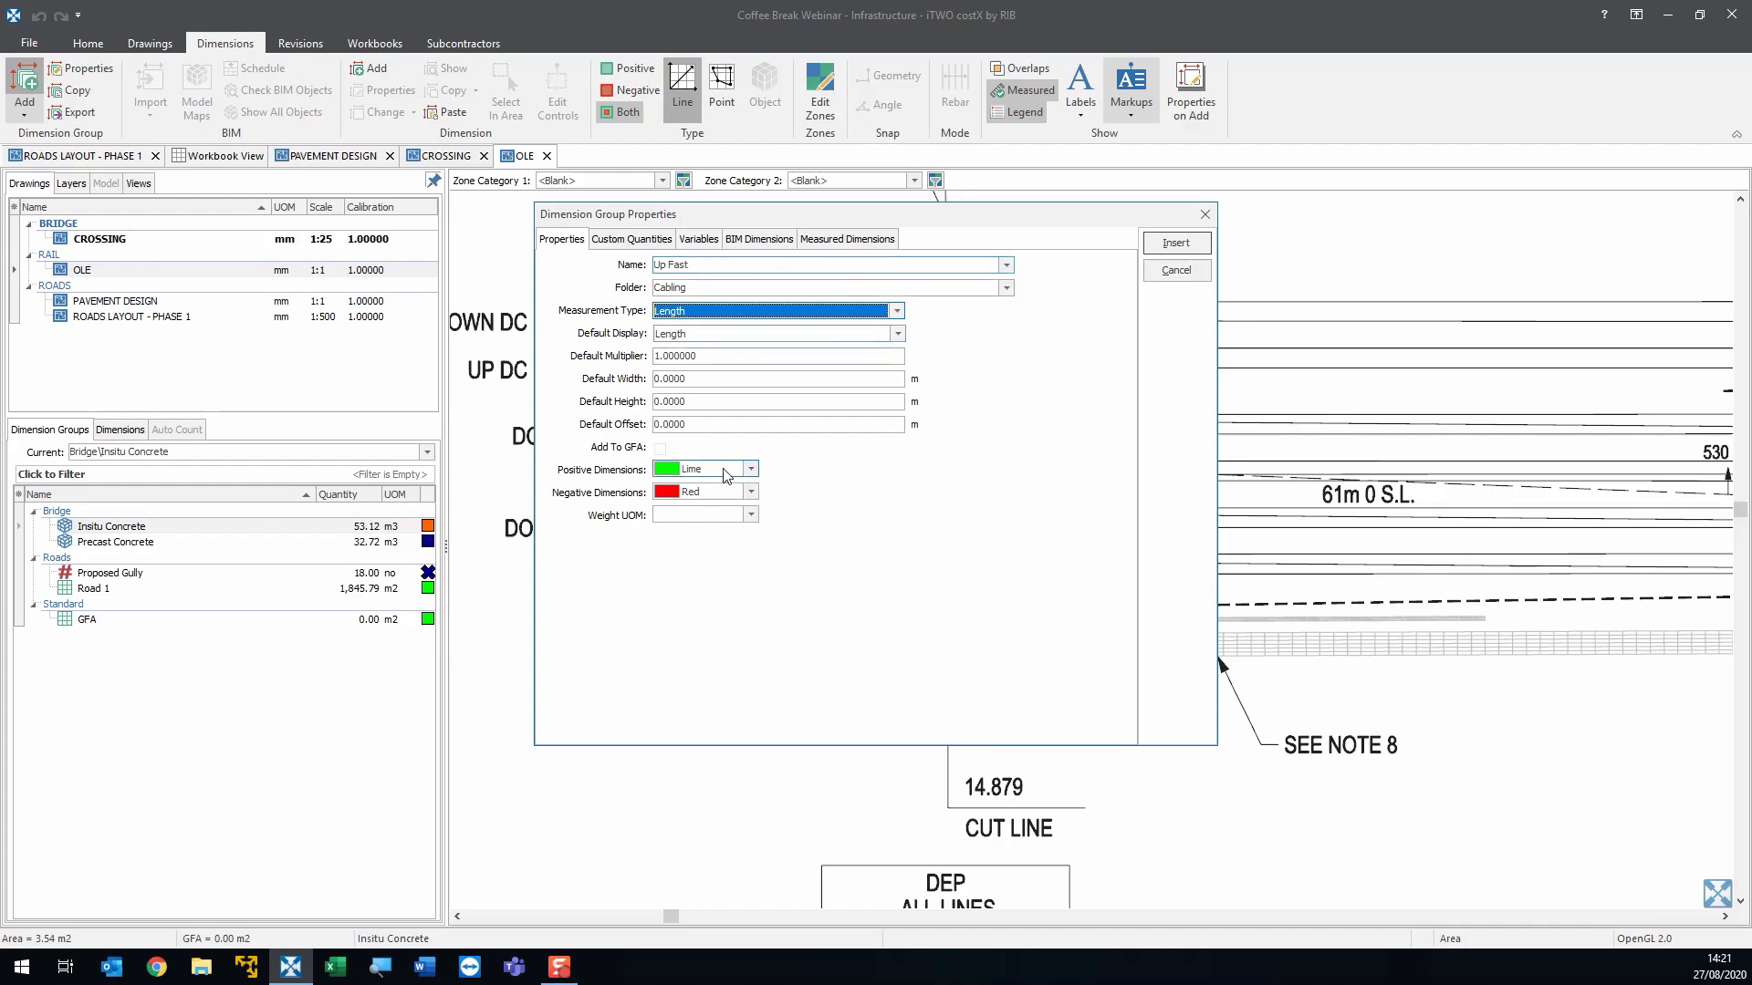
- Give the Up Fast group's positive dimensions a custom purple colour (RGB 216, 11, 244) and insert the group
click(750, 469)
scroll(766, 538, down, 5)
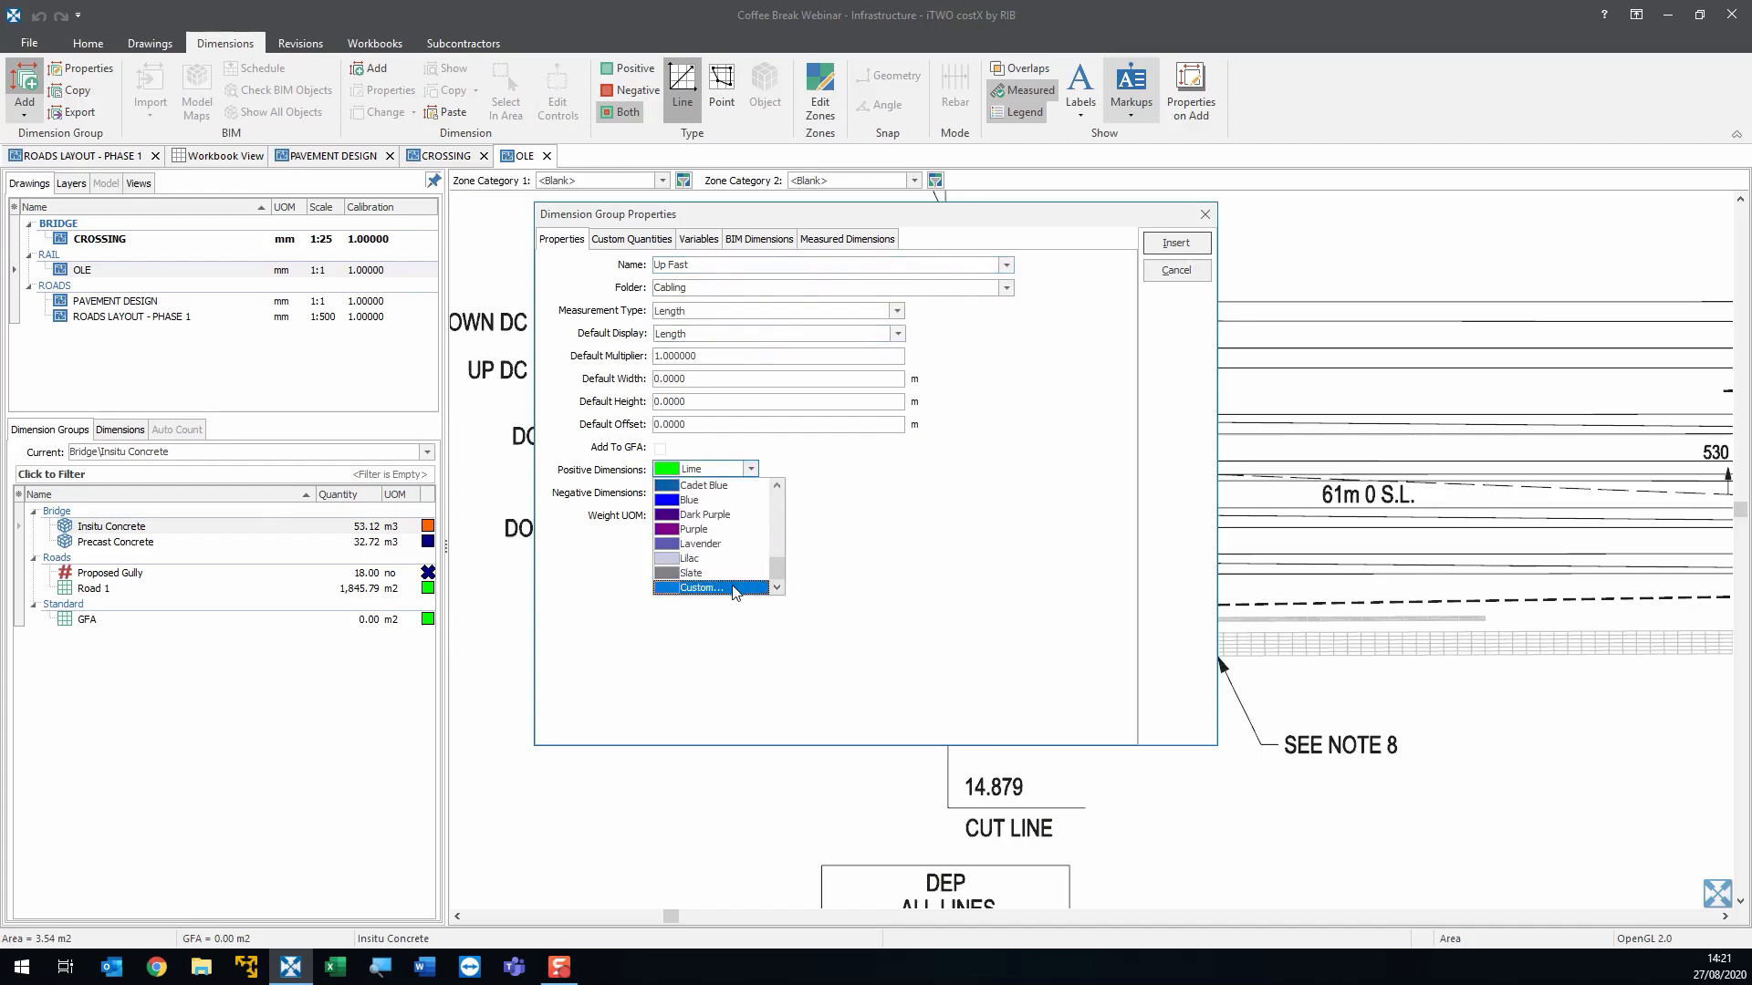
click(737, 589)
drag(958, 290, 1010, 273)
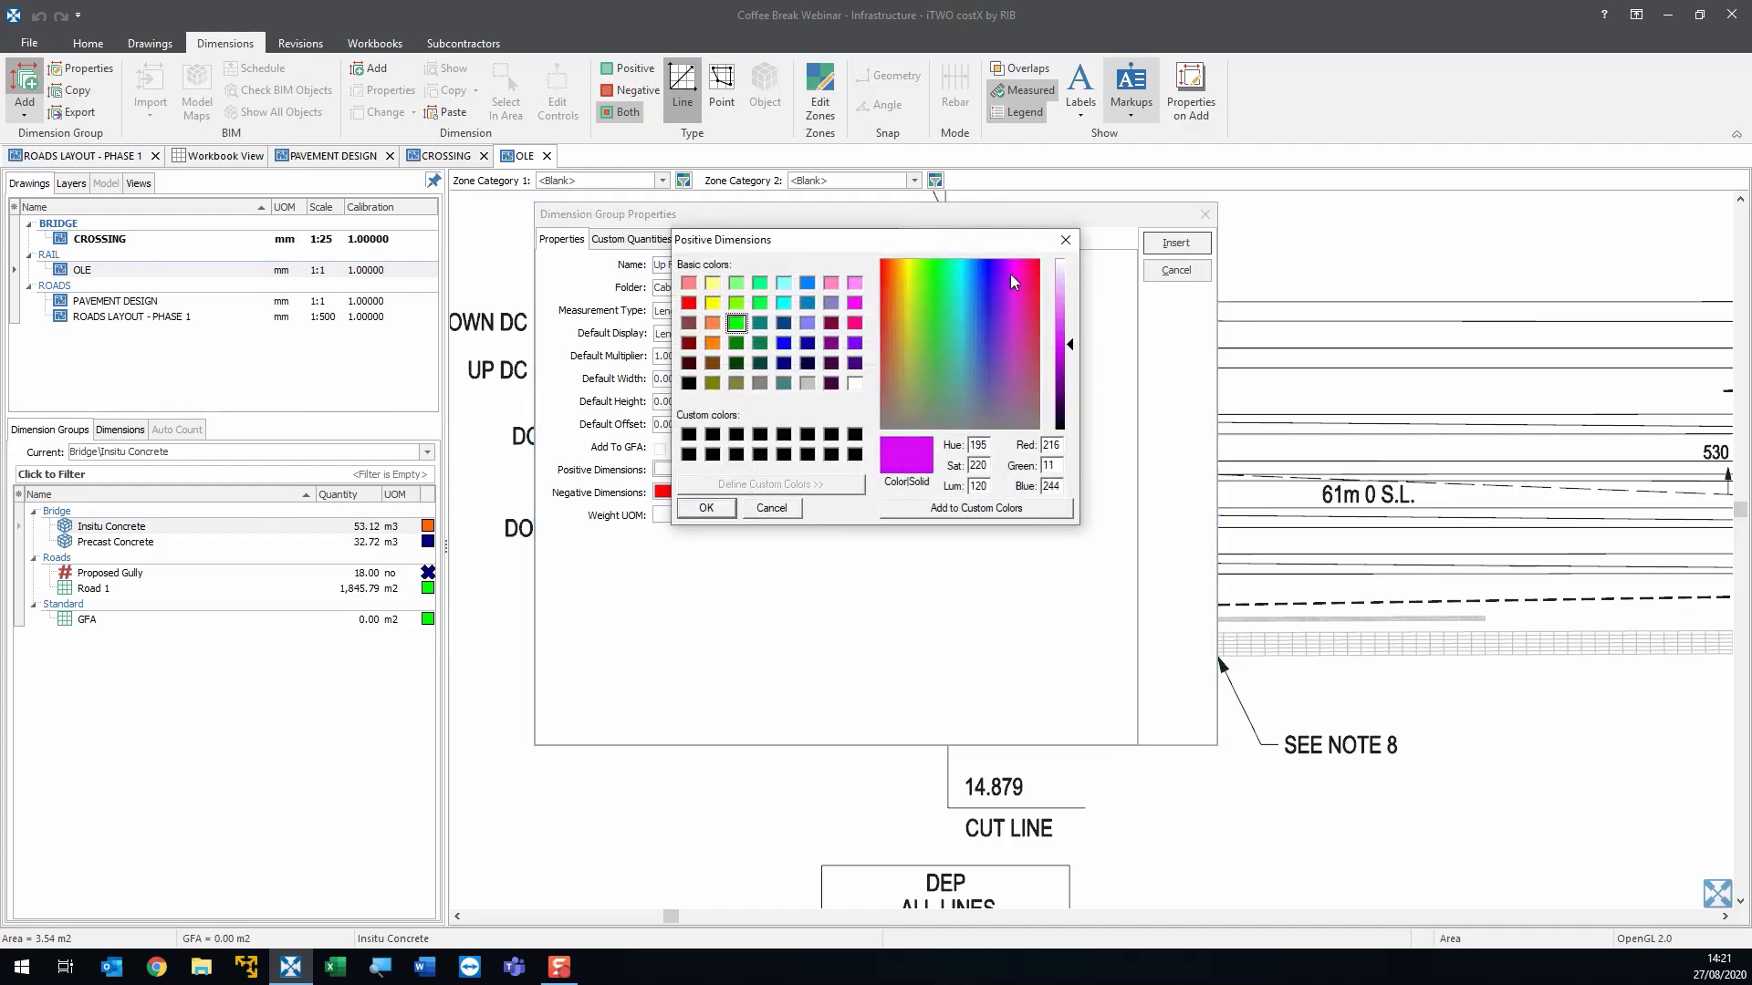
click(709, 509)
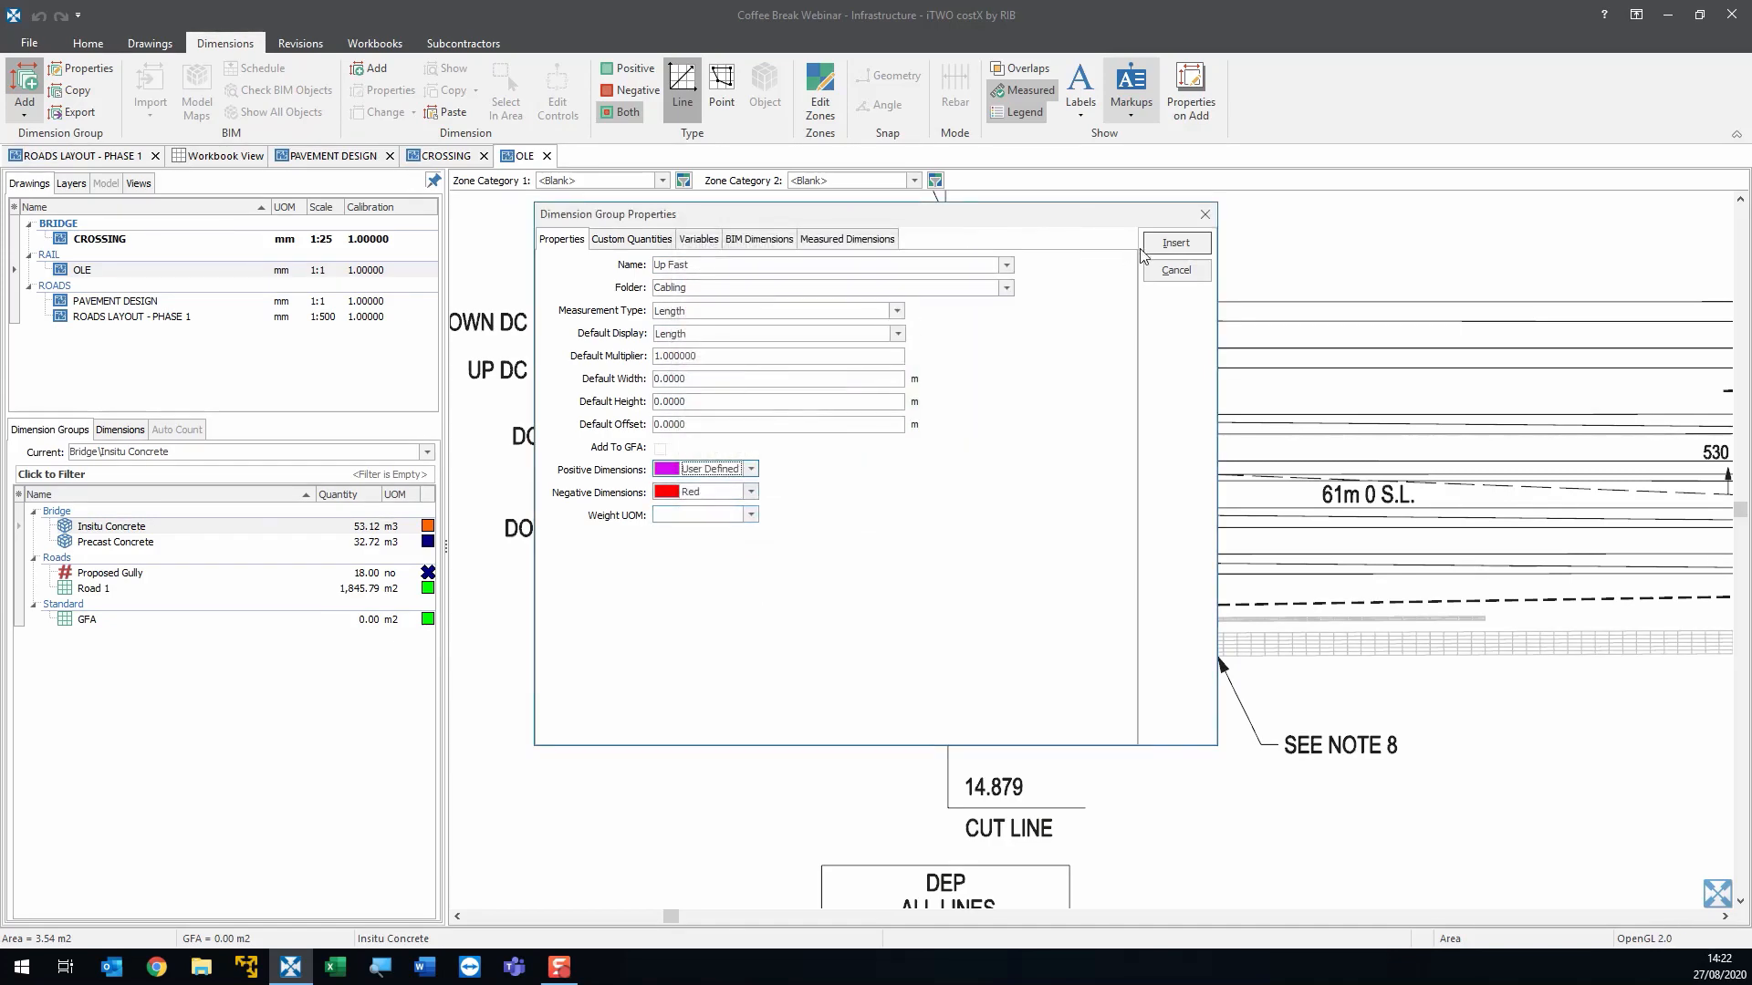
click(1170, 244)
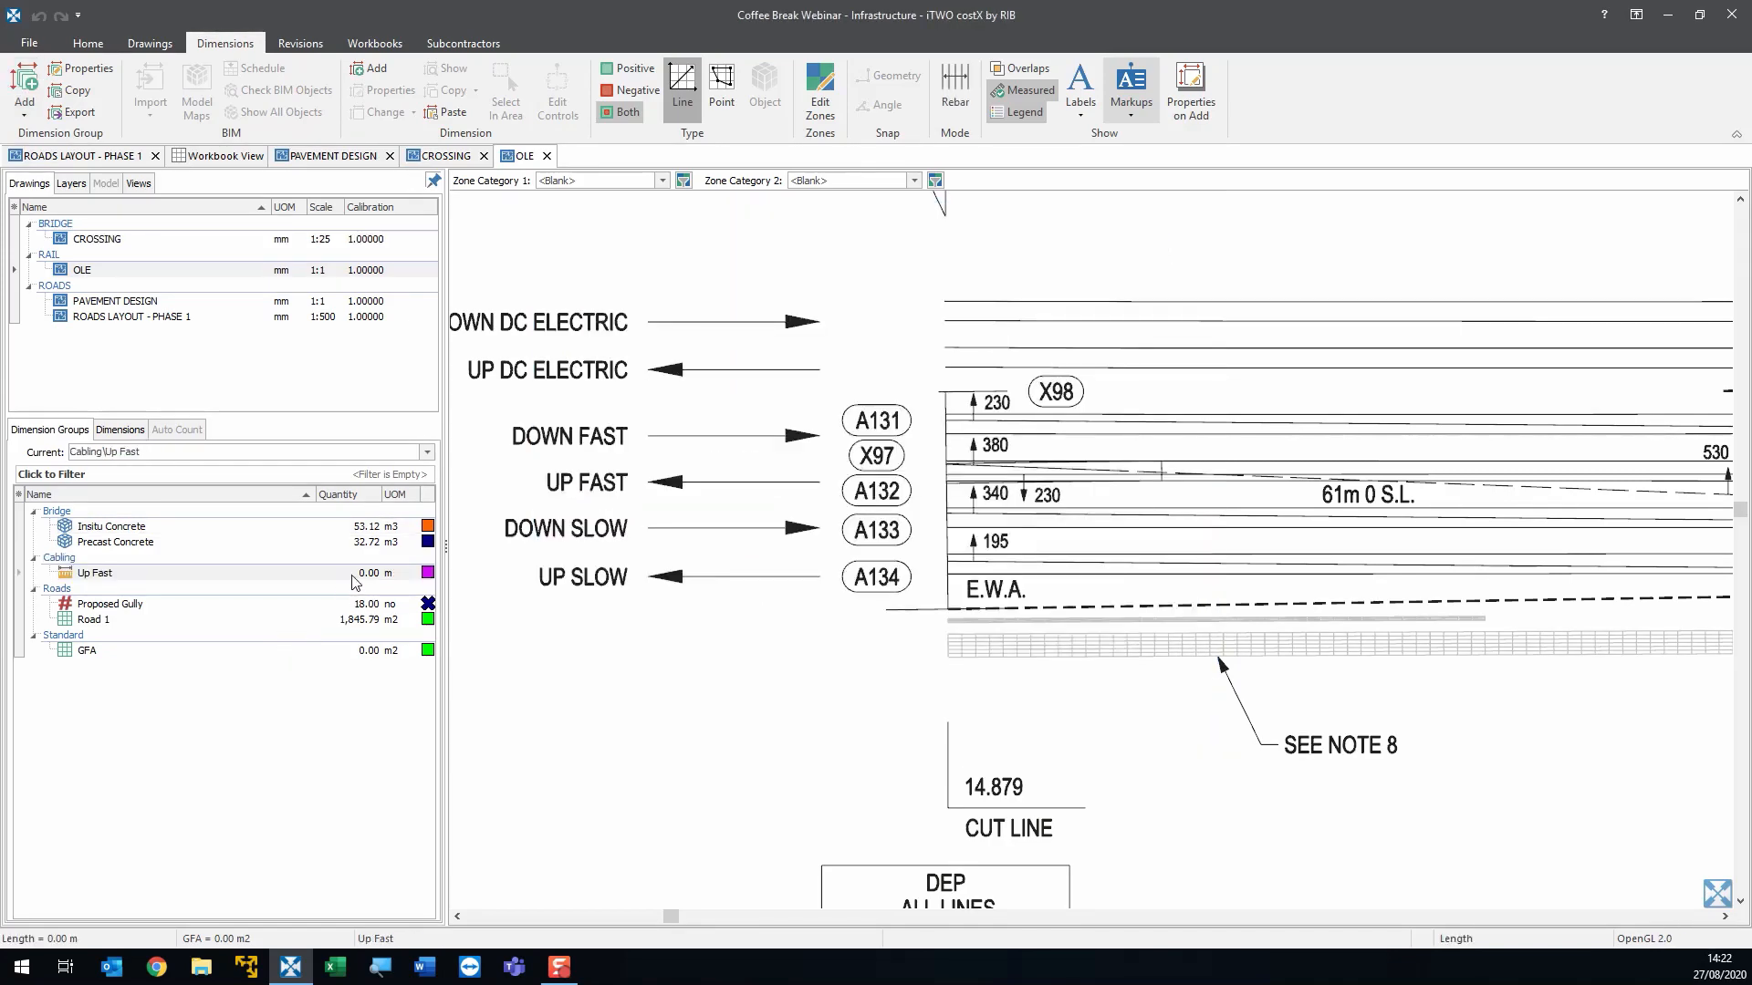
- Copy the Up Fast dimension group within the Cabling folder as Down Slow
right_click(354, 575)
click(438, 606)
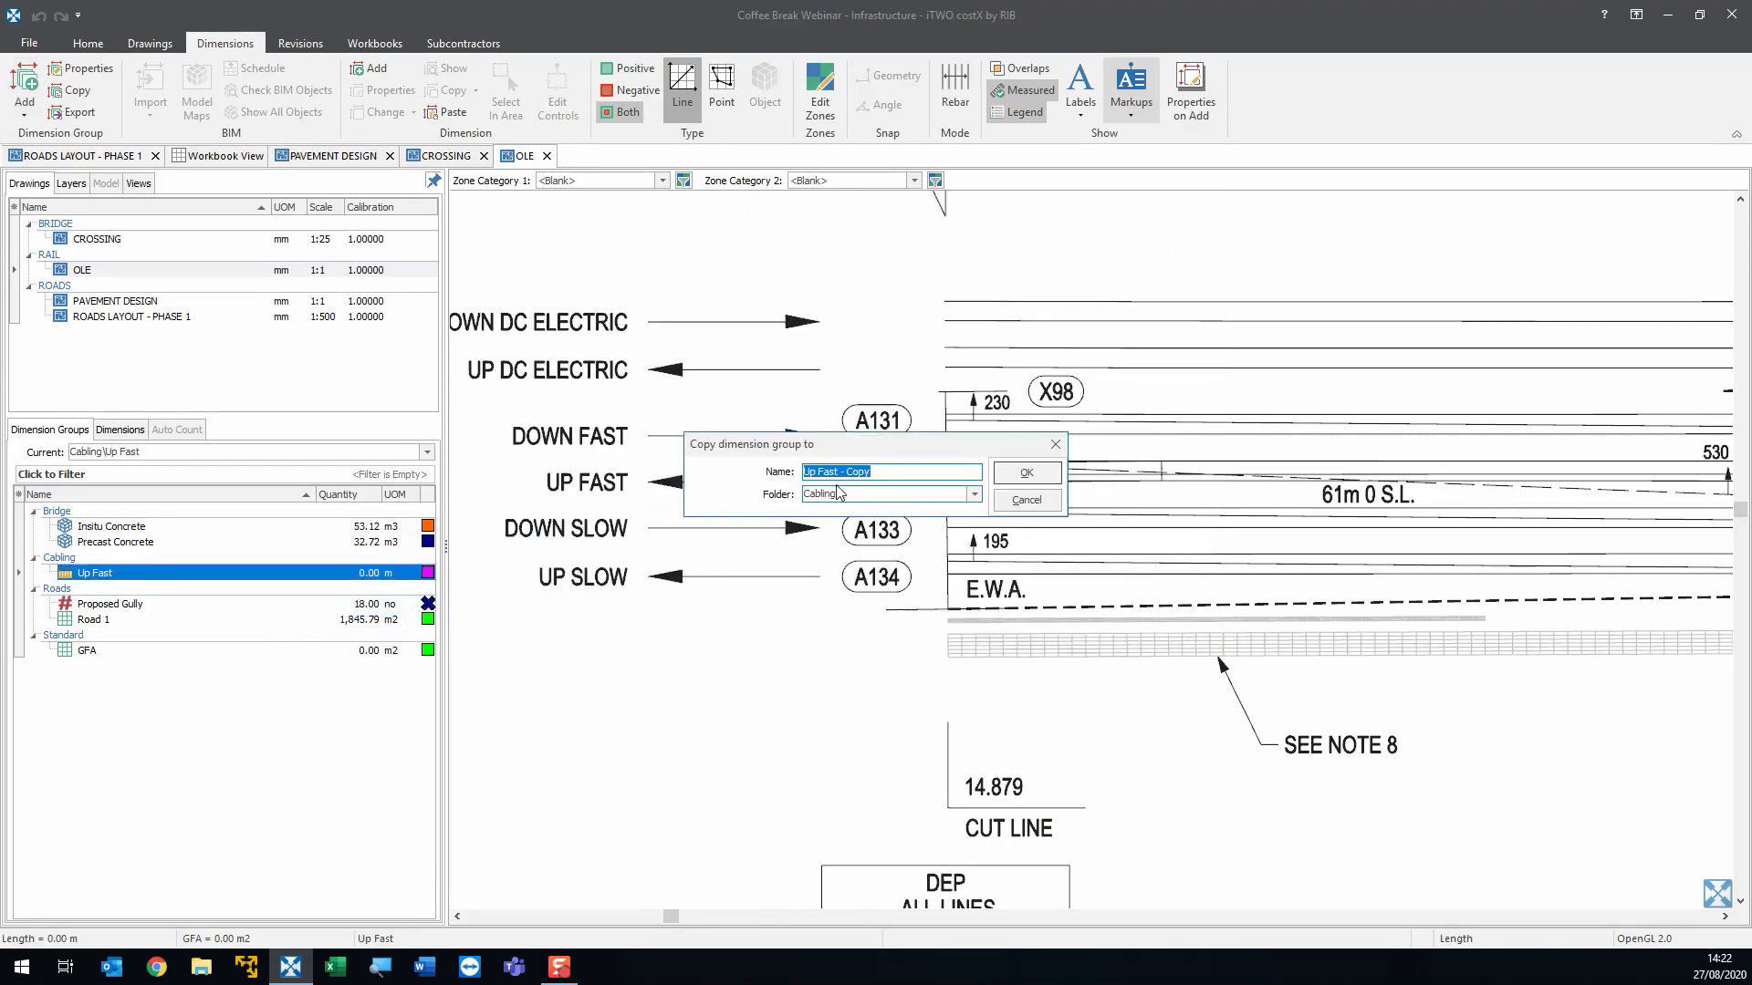
text(Down)
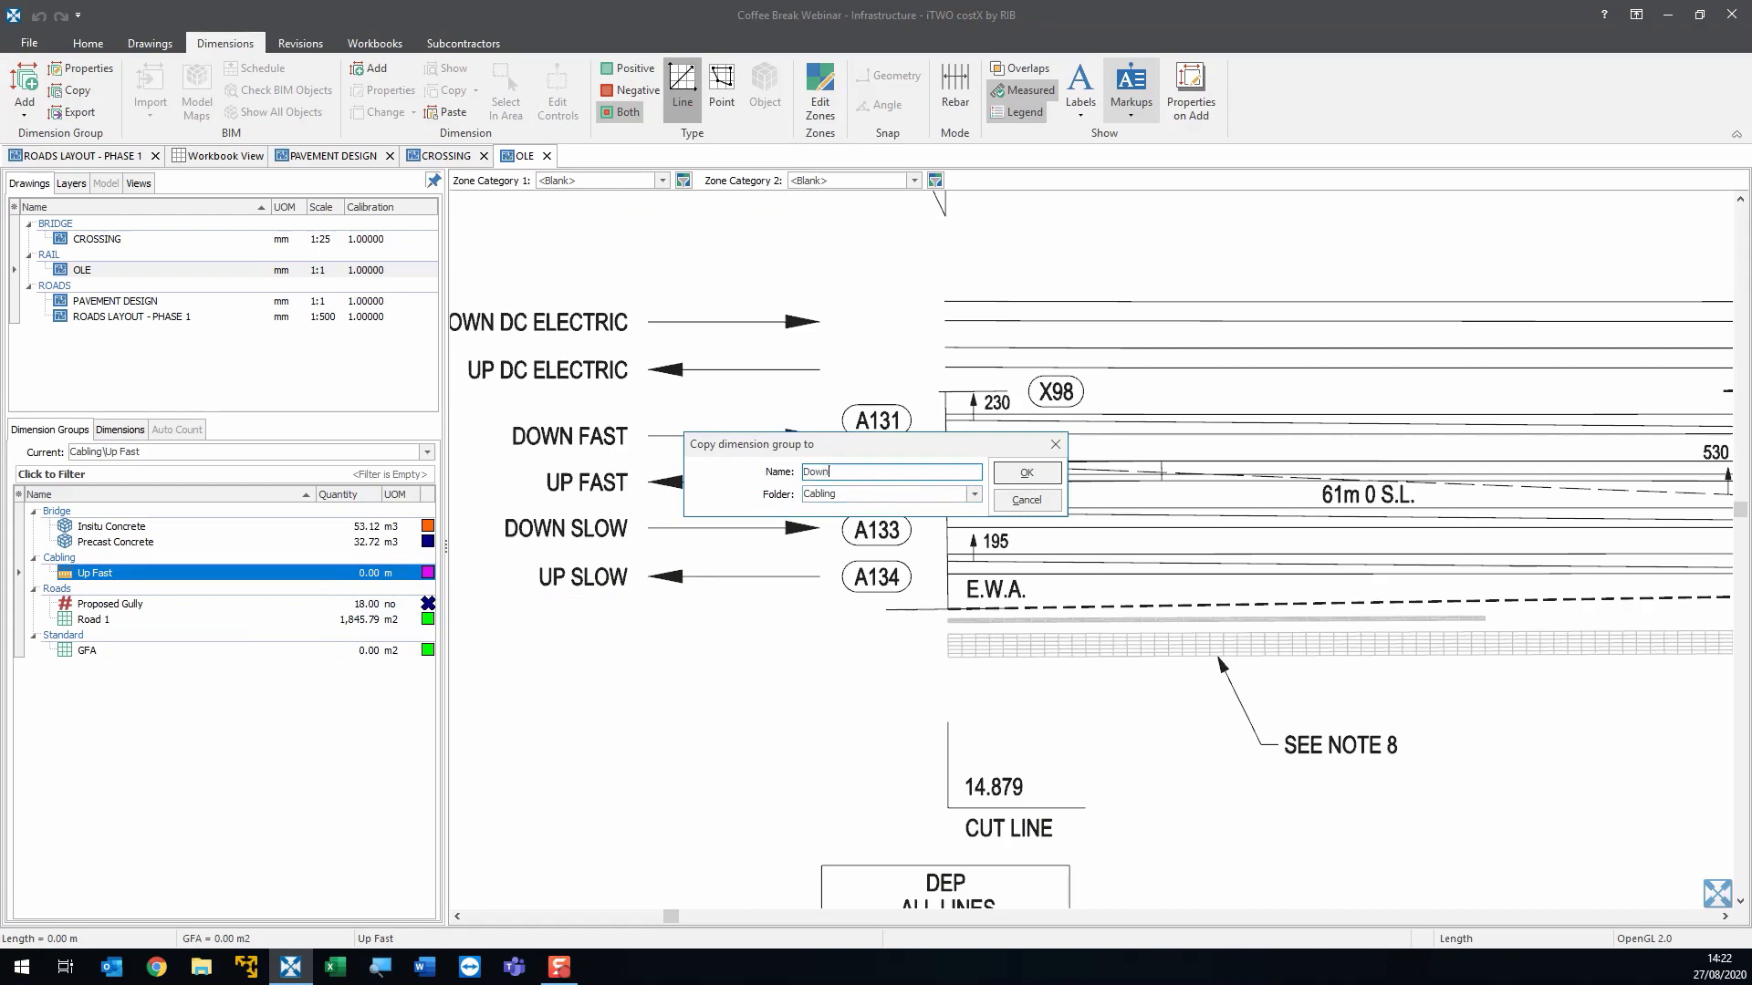
text( Slow)
key(Return)
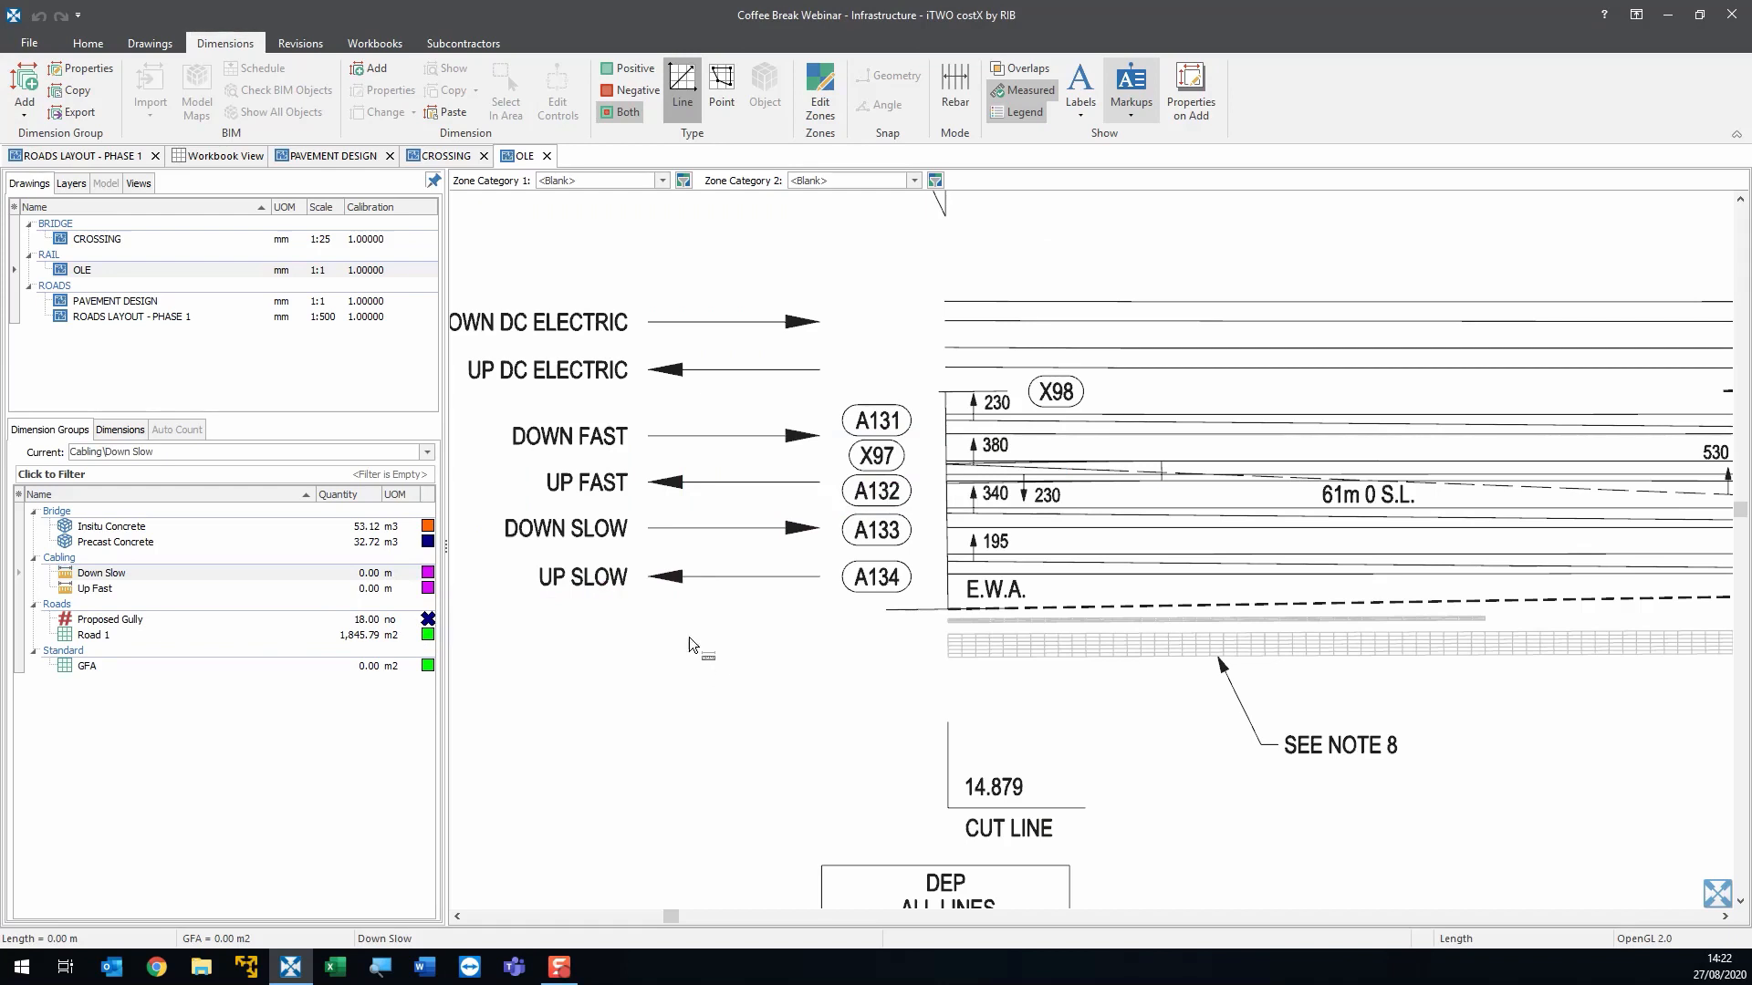
- Change the Down Slow group's positive dimension colour to a custom green (RGB 16, 239, 72)
click(350, 575)
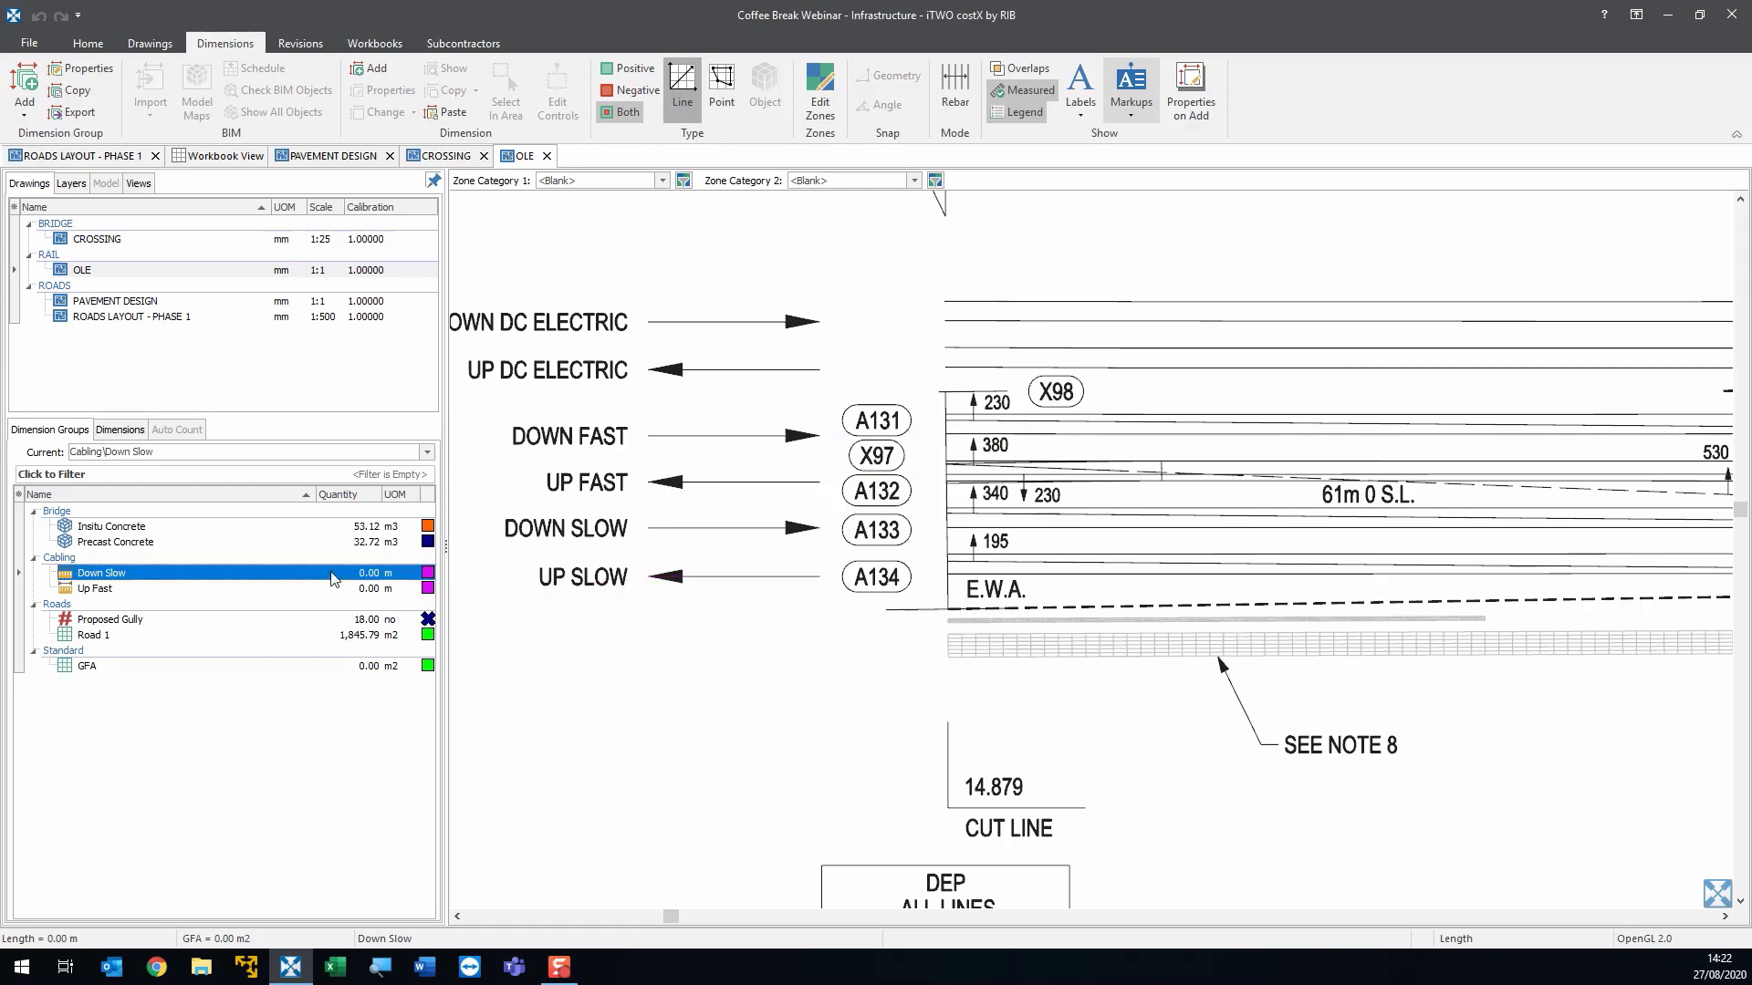
double_click(332, 574)
click(750, 469)
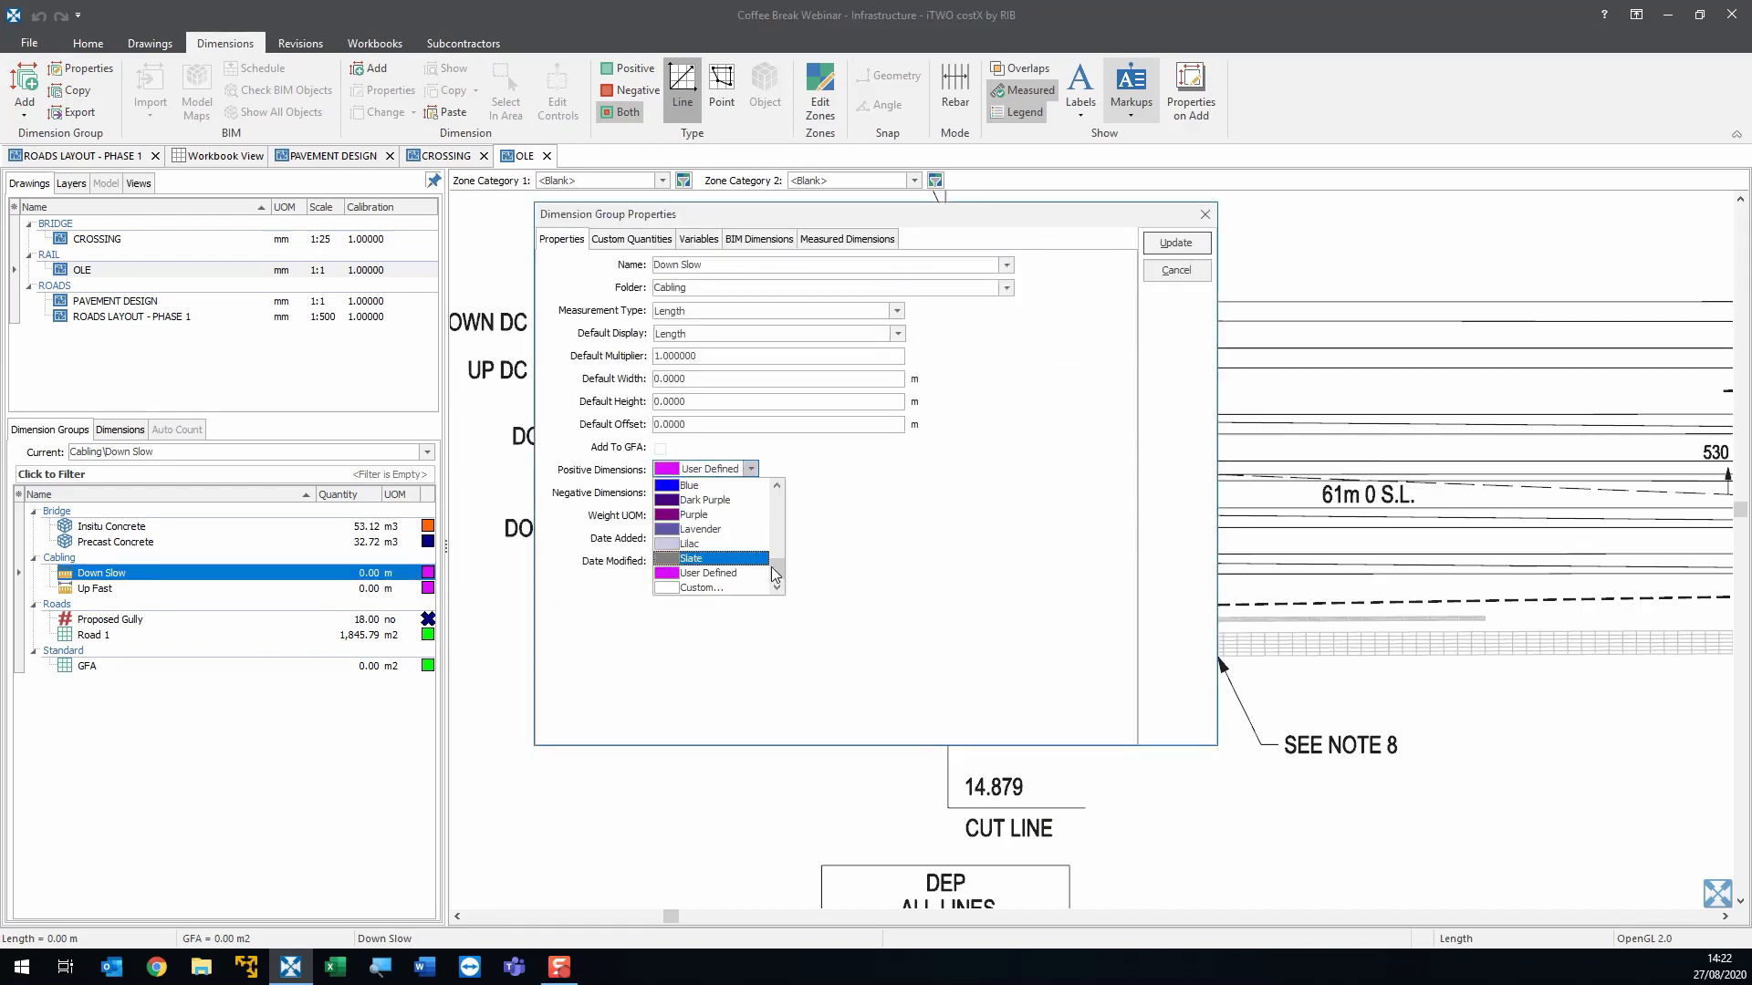
click(702, 588)
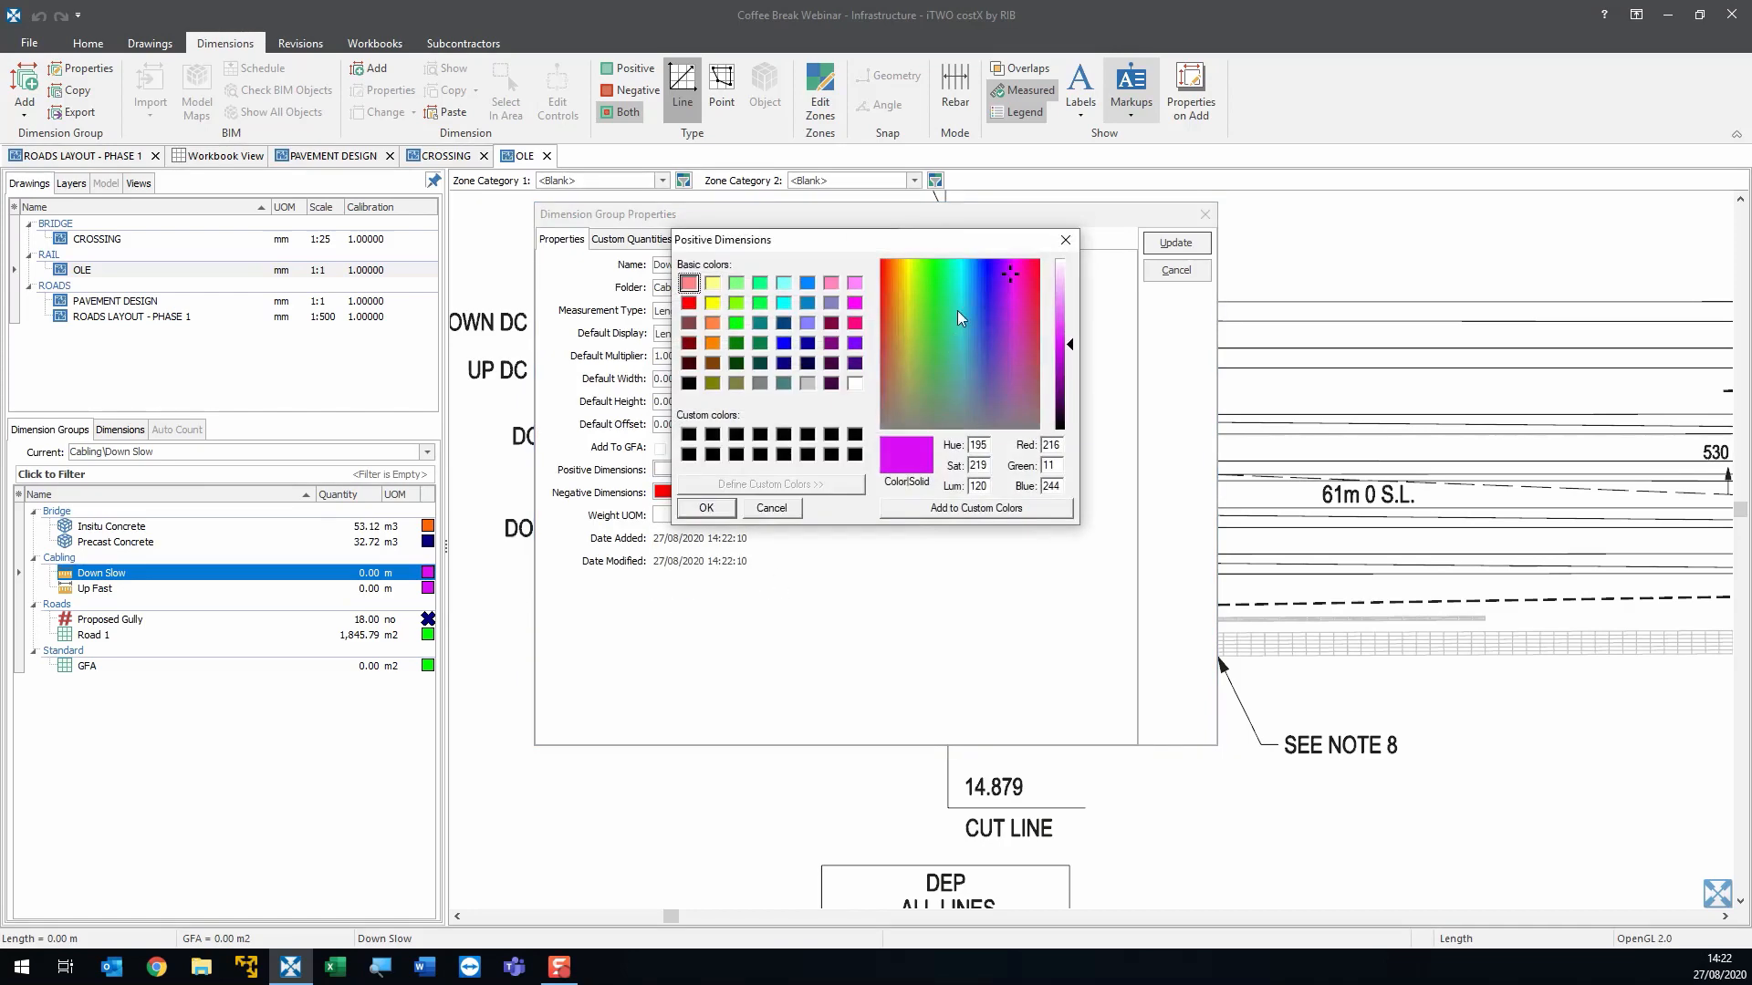
drag(958, 315, 941, 281)
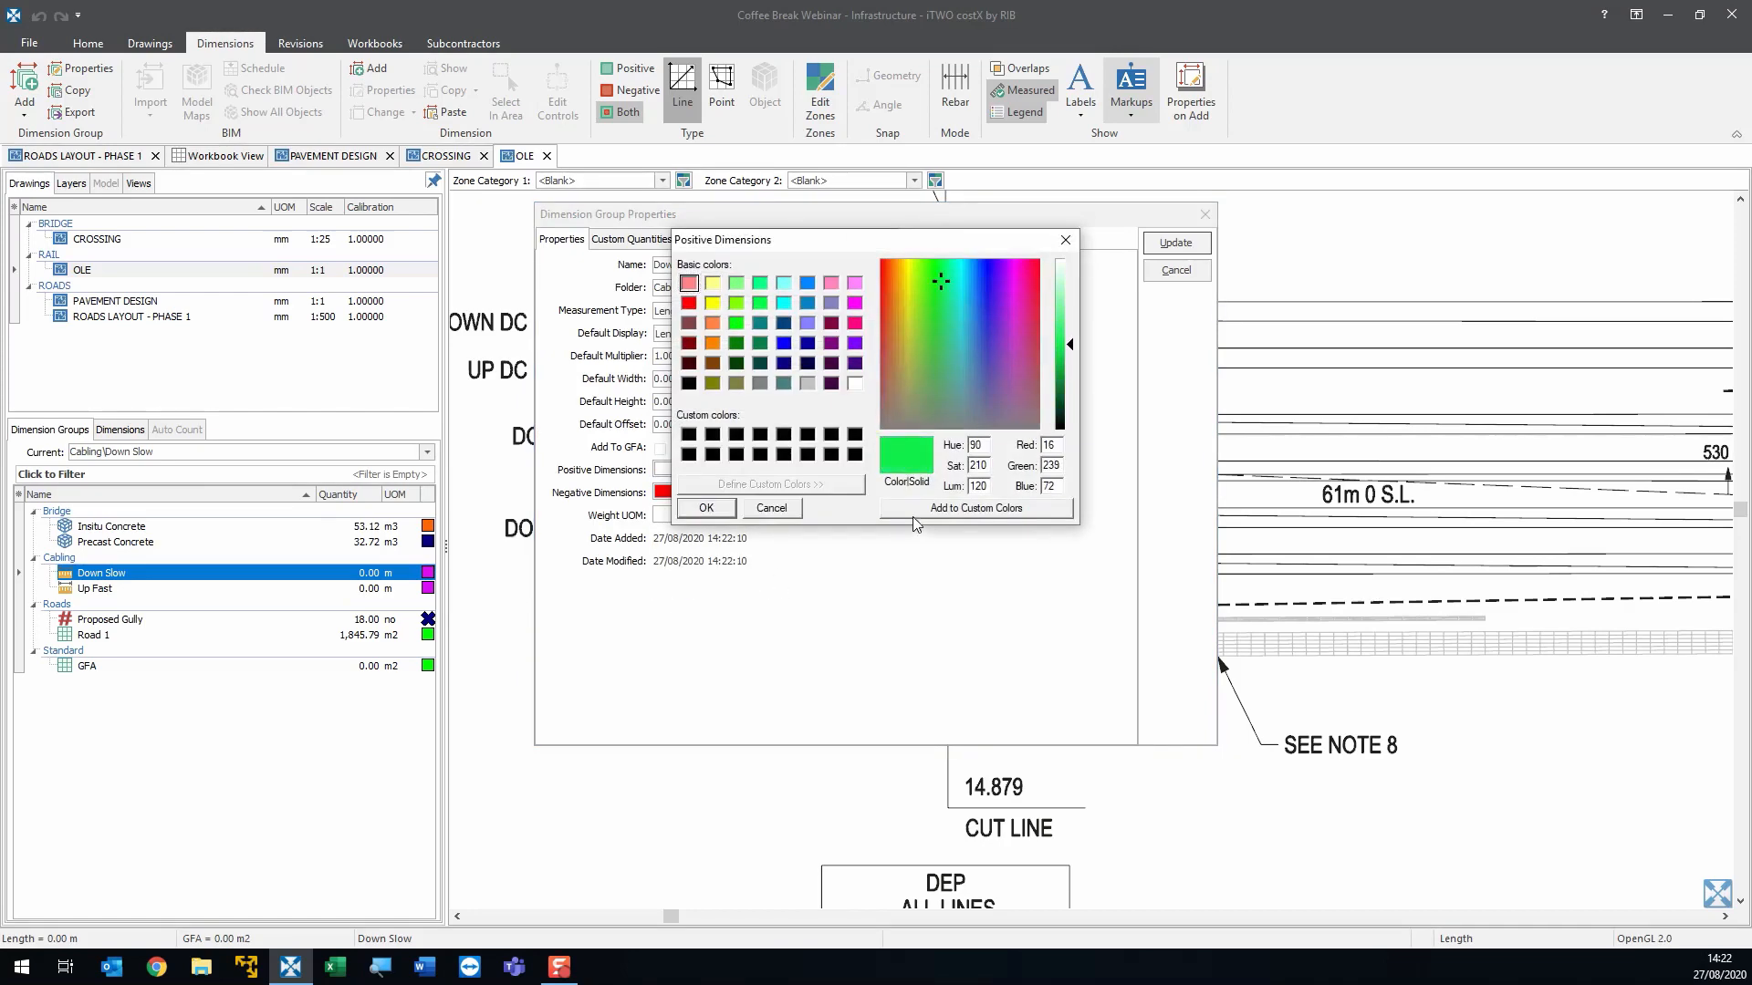
click(706, 507)
click(1175, 243)
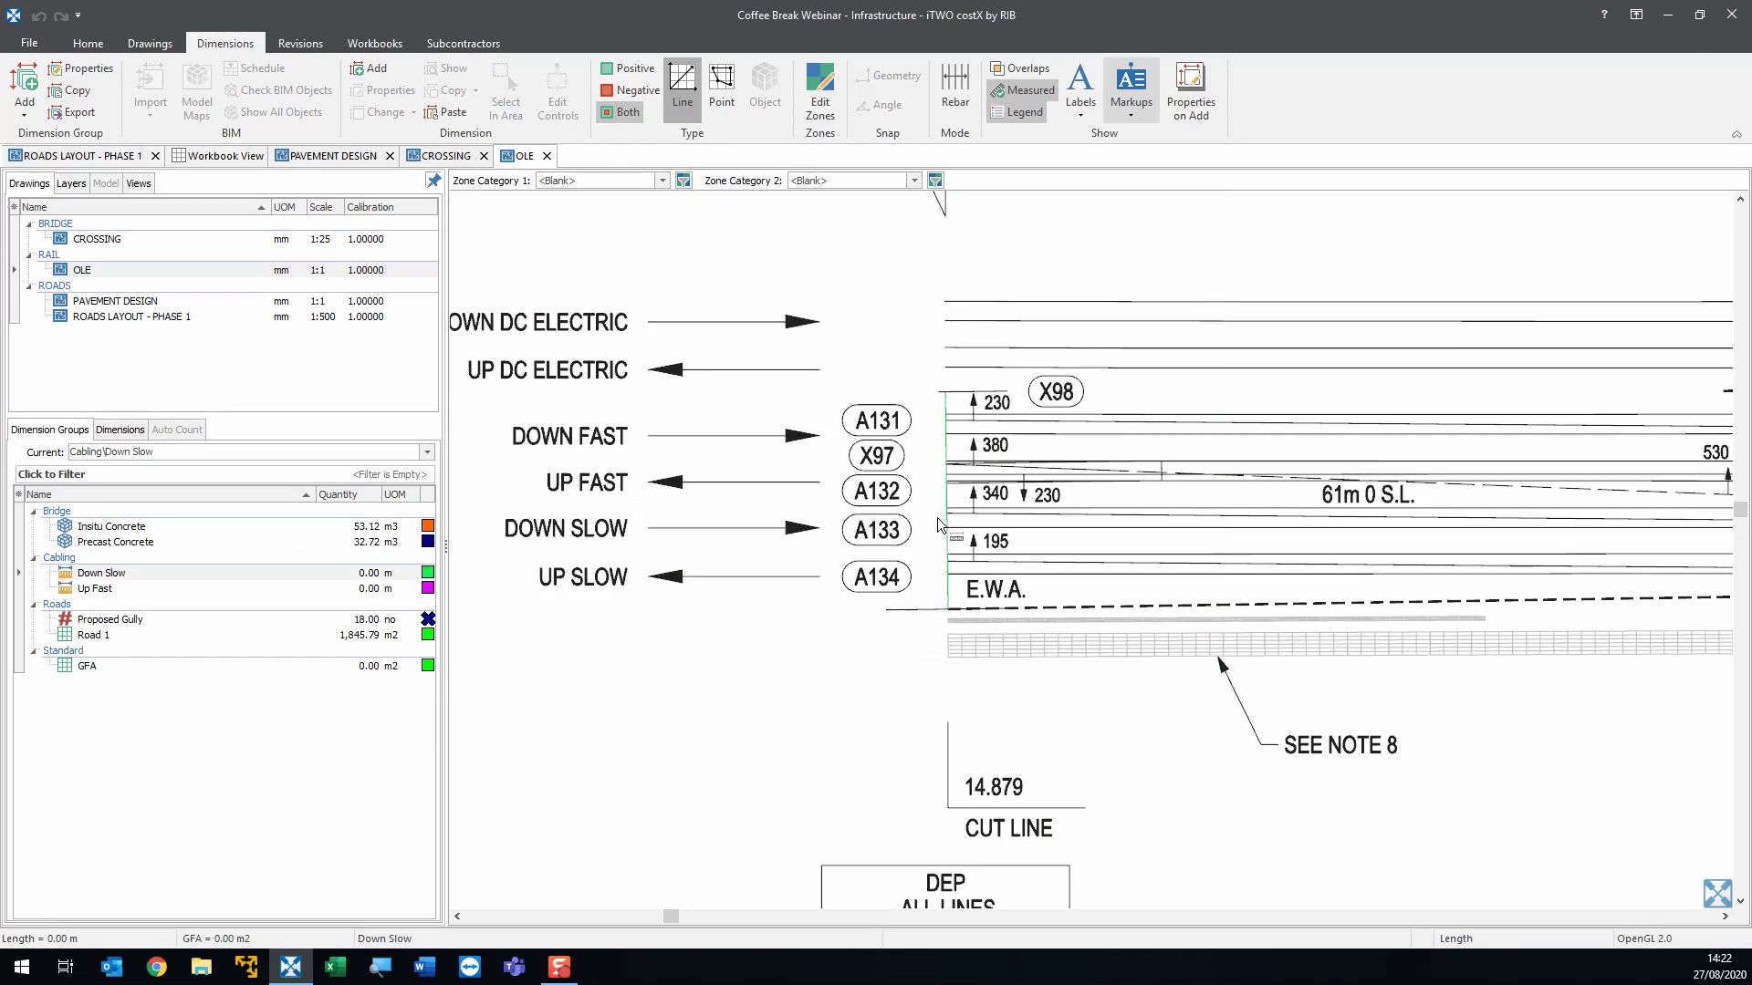
- Measure the first segment of the Down Slow line, starting at the cut line, into the Down Slow group
scroll(1008, 577, down, 1)
scroll(743, 500, down, 3)
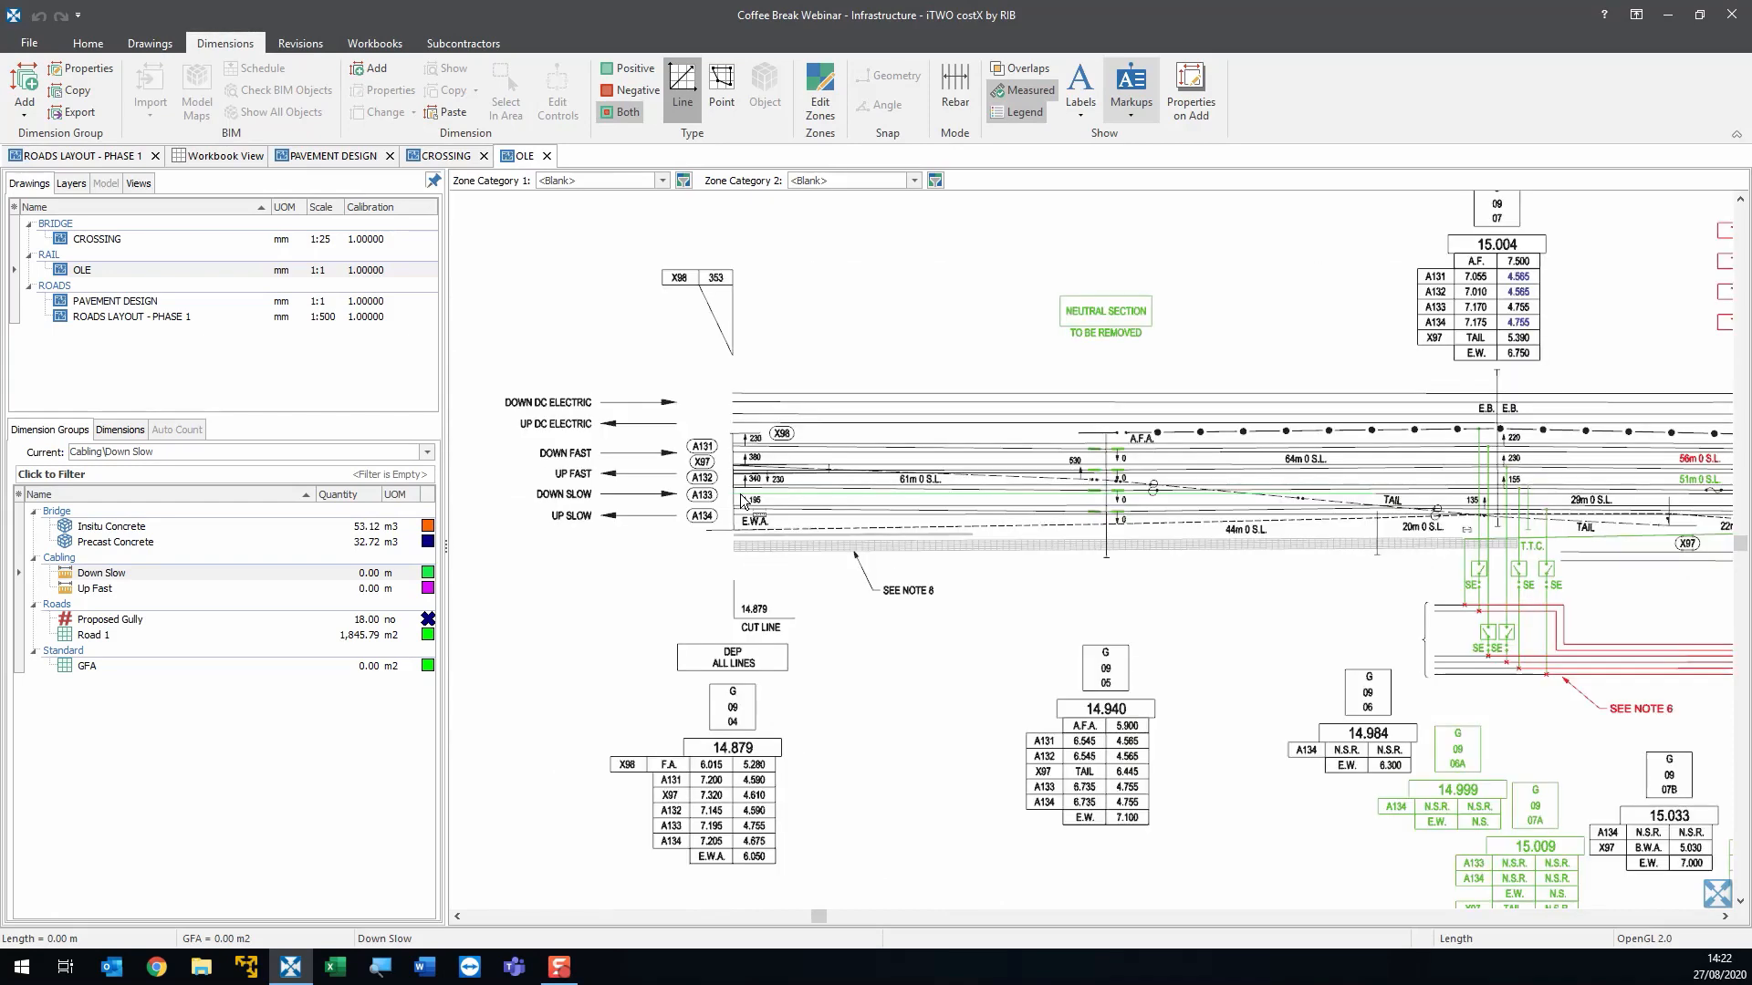
click(743, 500)
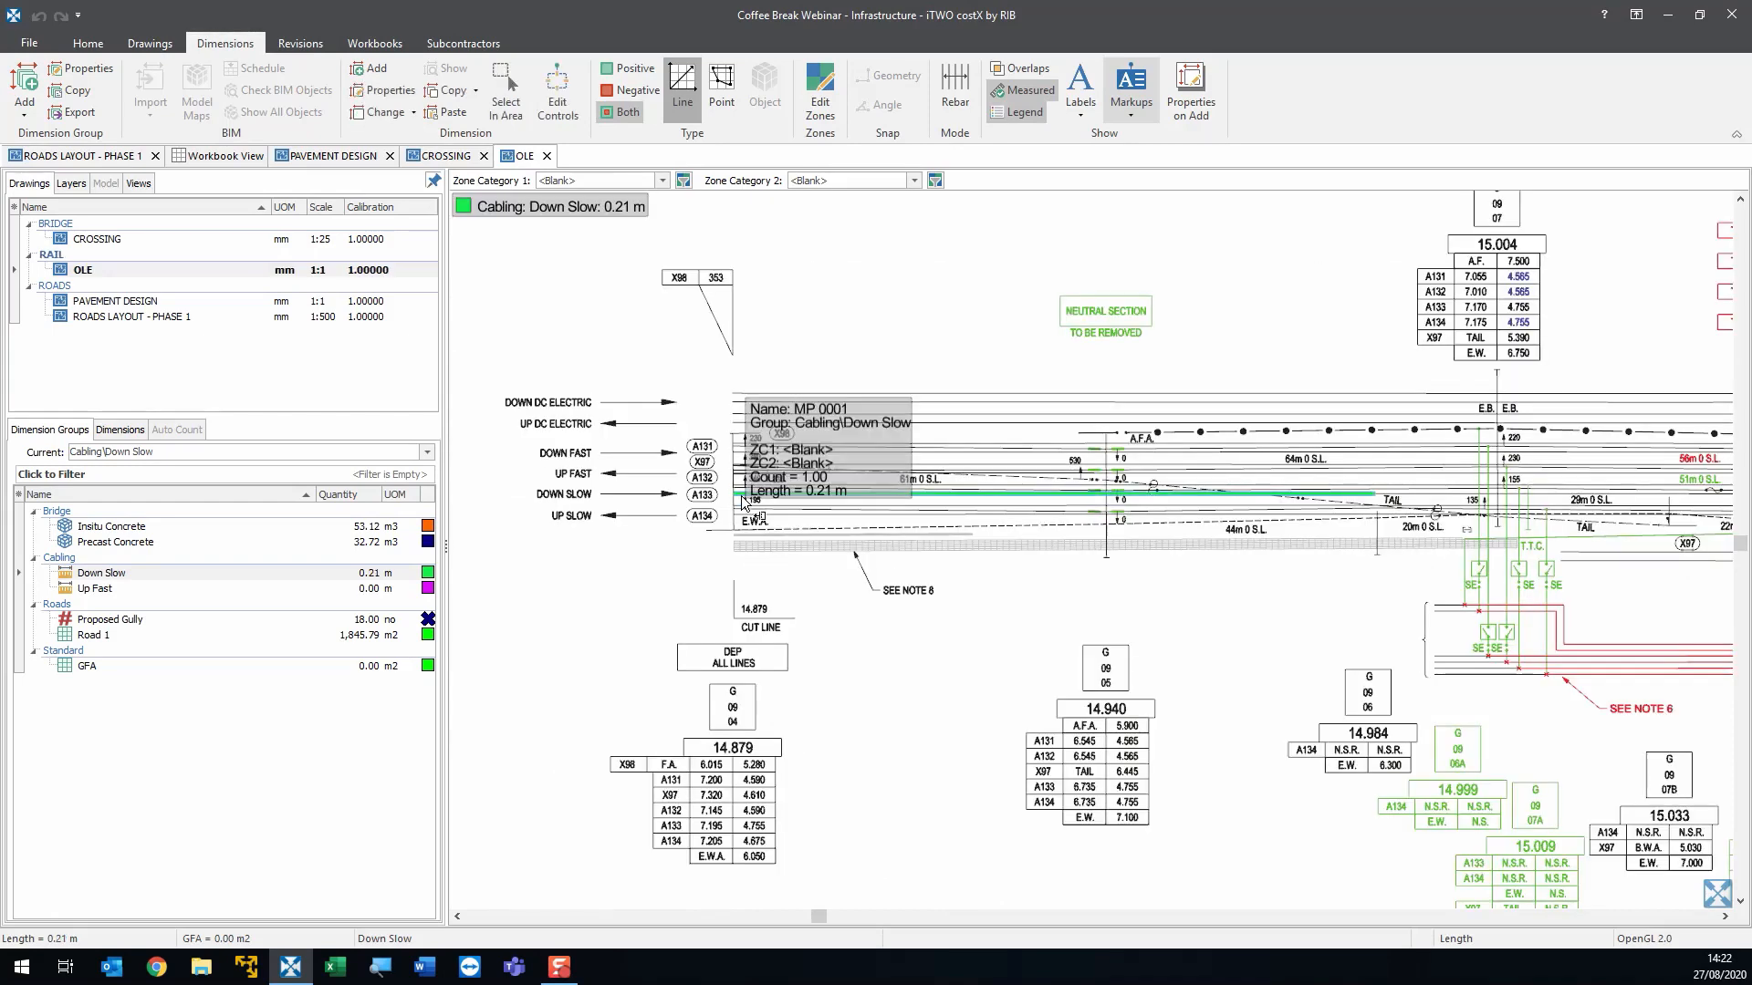
- Check the scale bar on the OLE drawing and set the drawing's horizontal scale to 1:500
scroll(744, 500, down, 4)
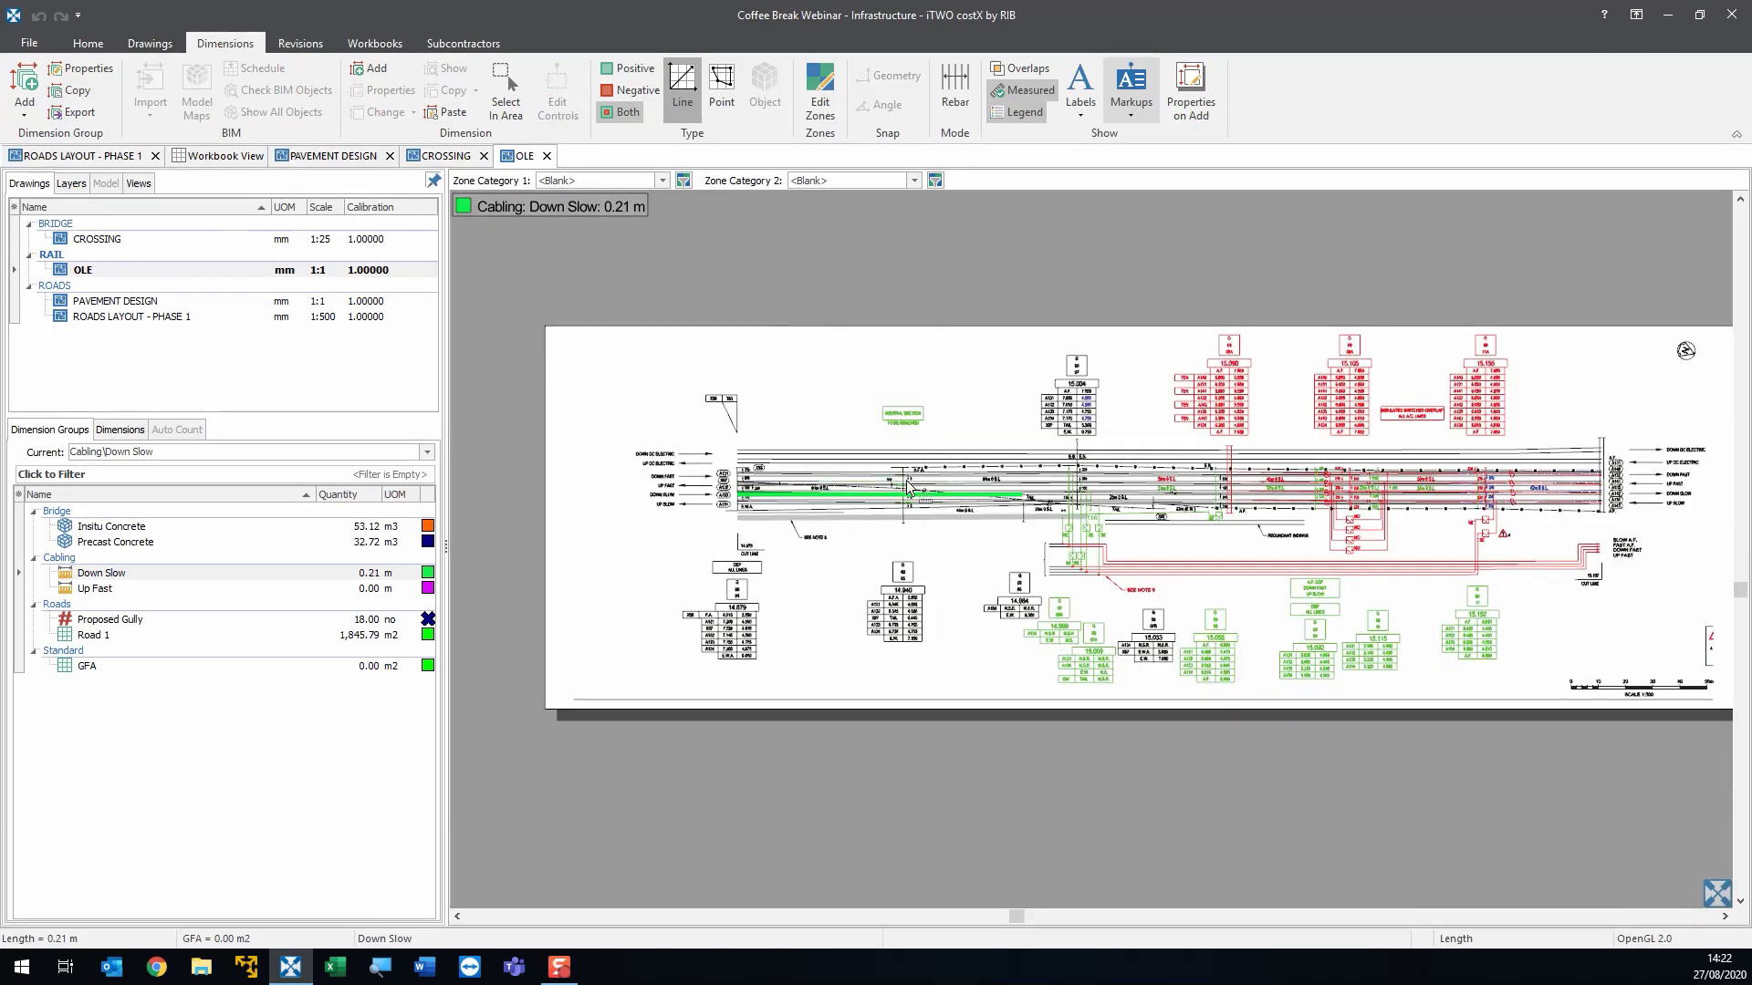
scroll(1337, 630, up, 6)
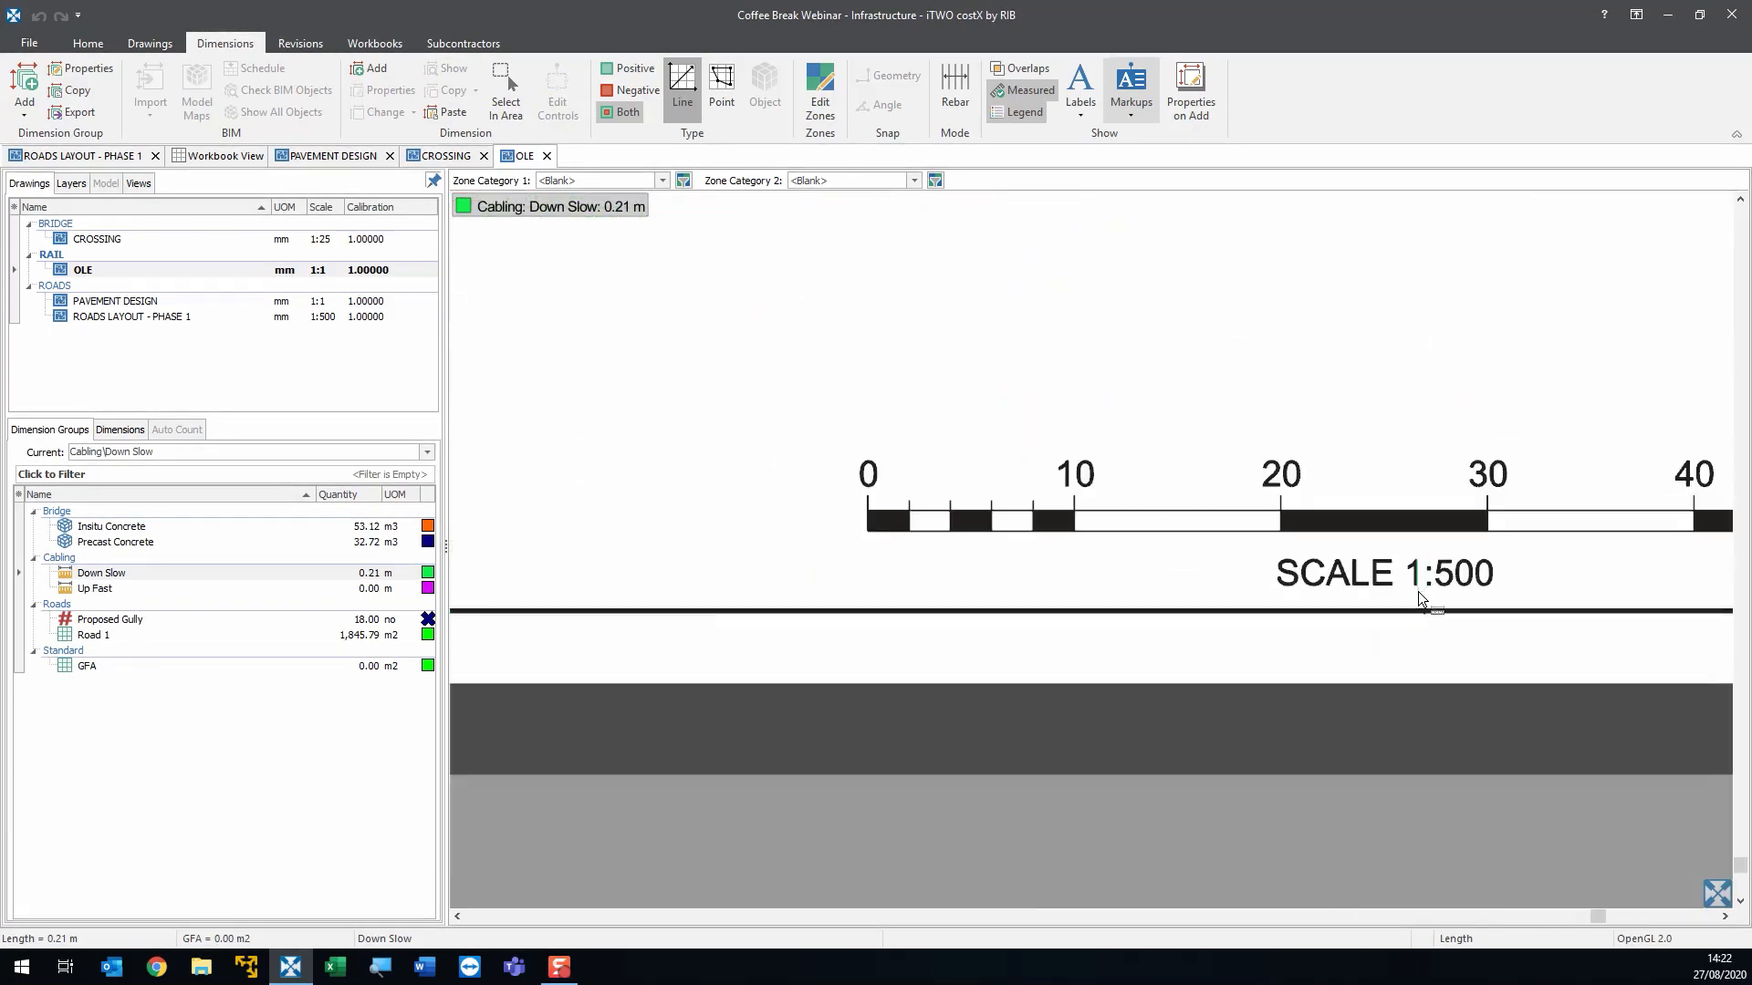
drag(1557, 579, 1450, 590)
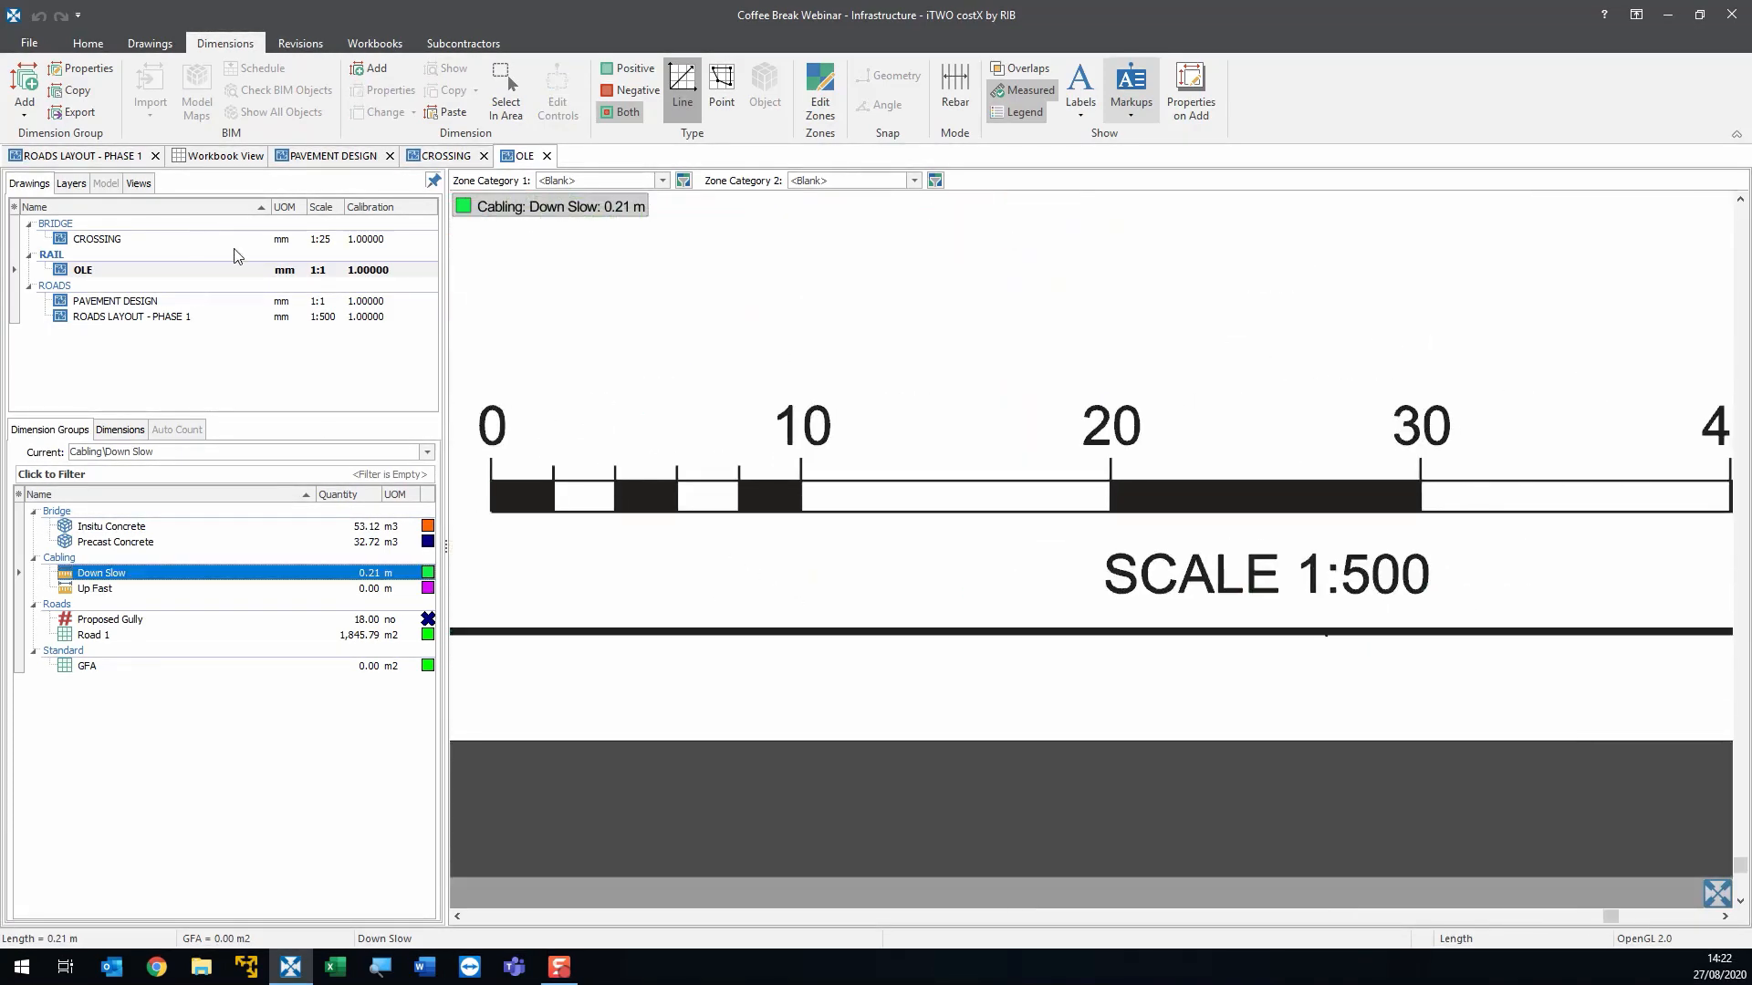
double_click(242, 271)
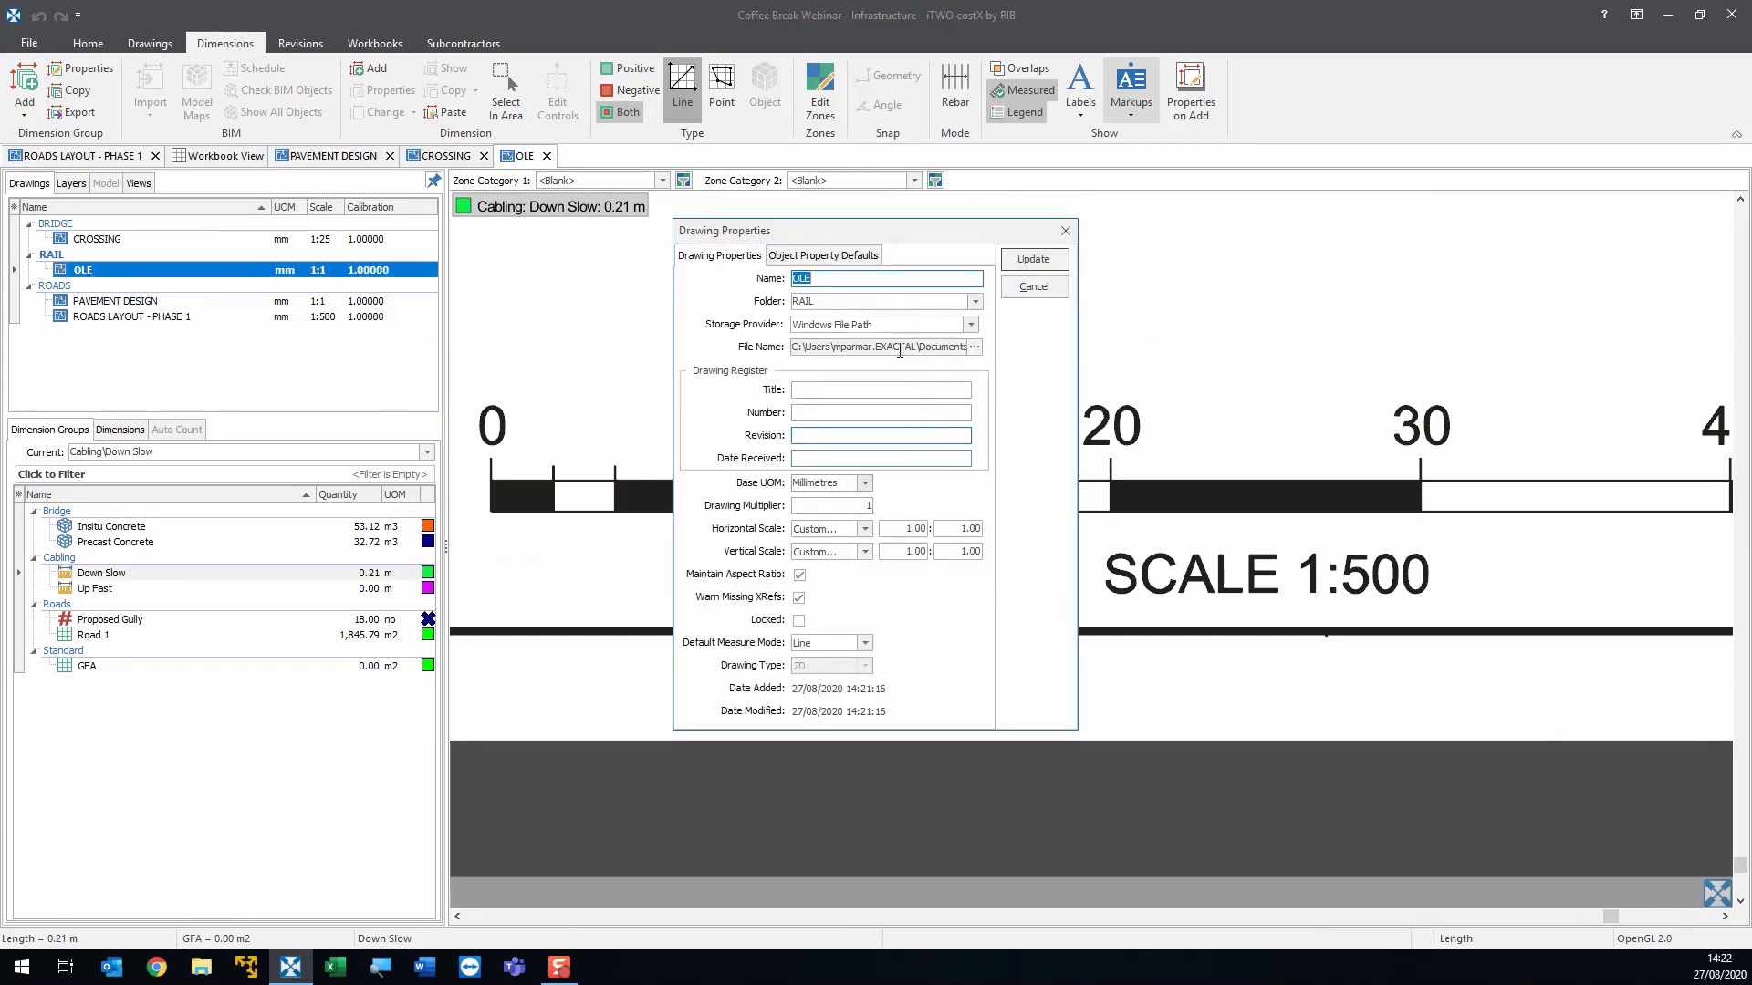
click(939, 529)
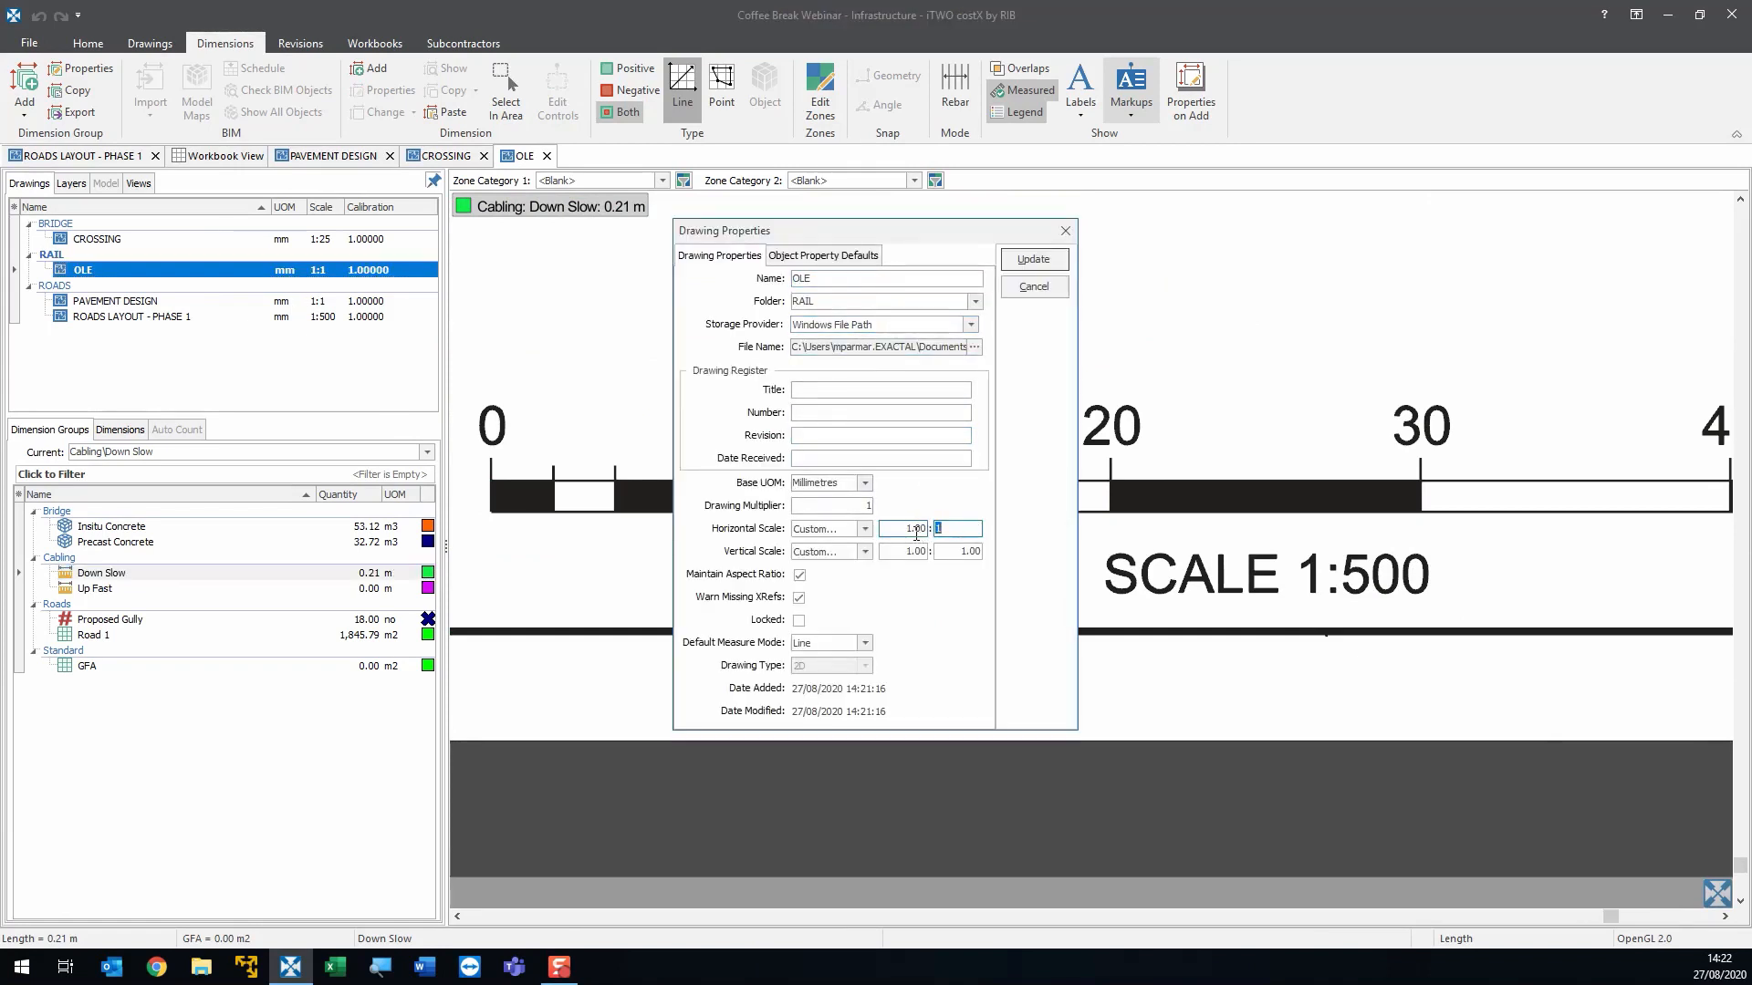
key(Return)
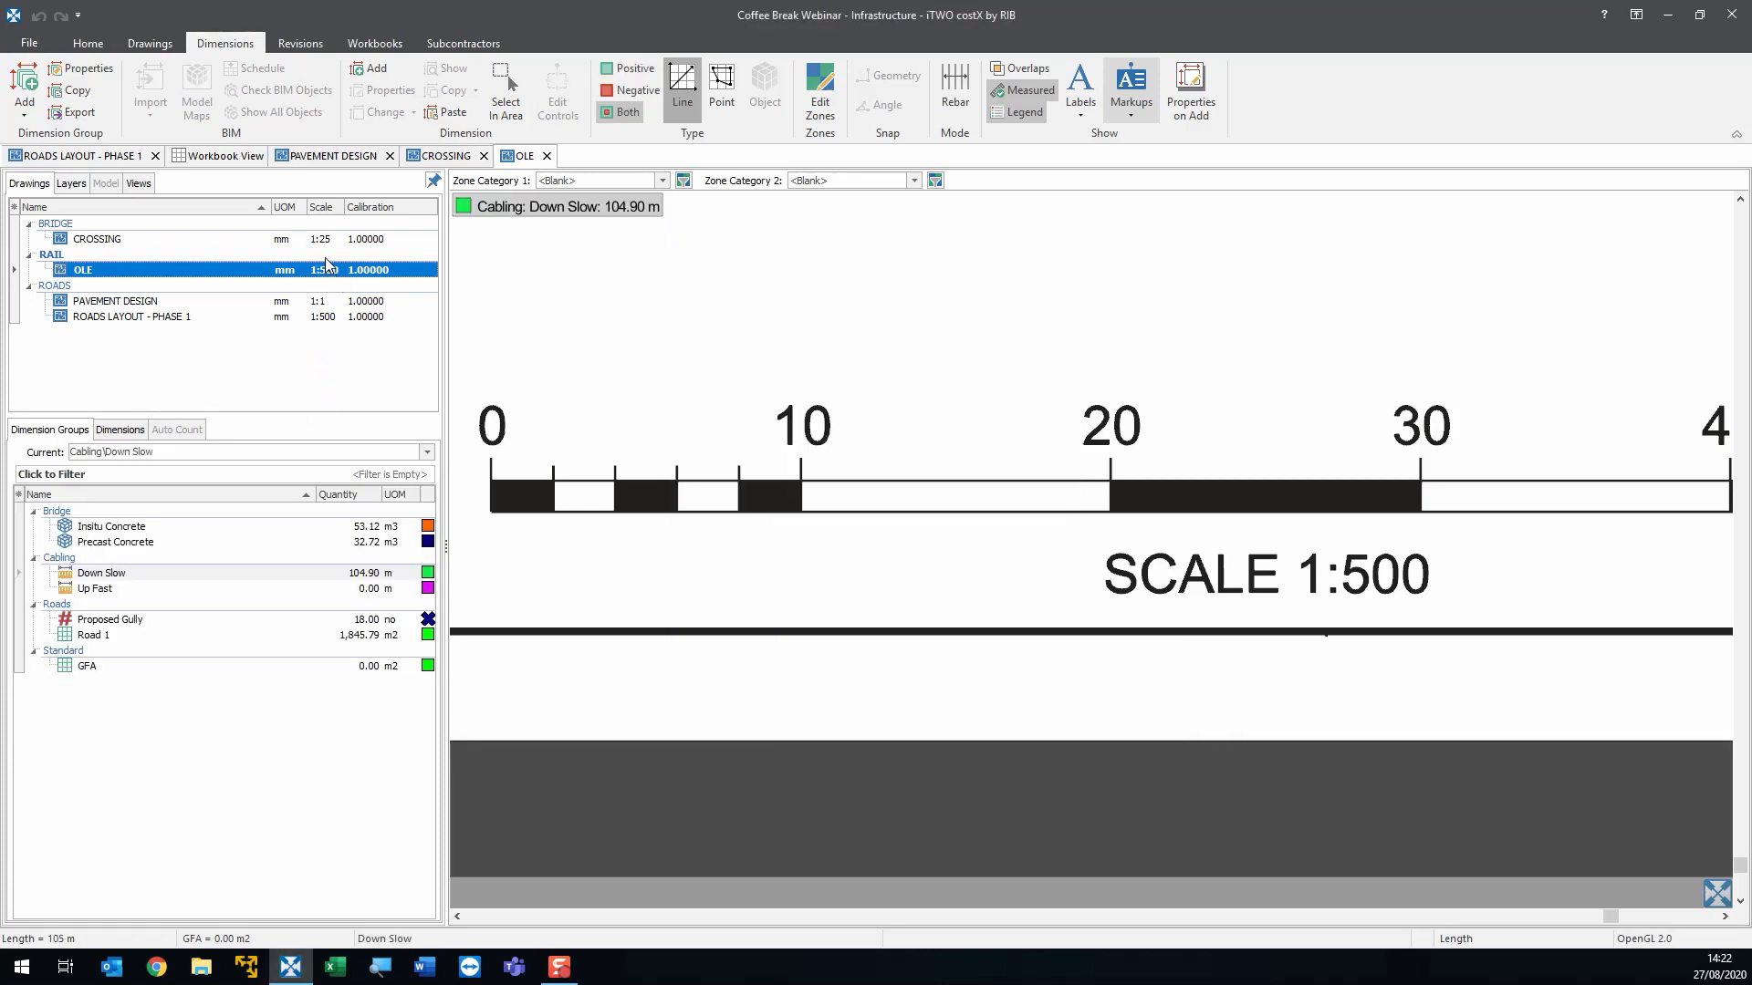
- Inspect the measured Down Slow segment along the track layout and locate where it ends
scroll(922, 447, down, 7)
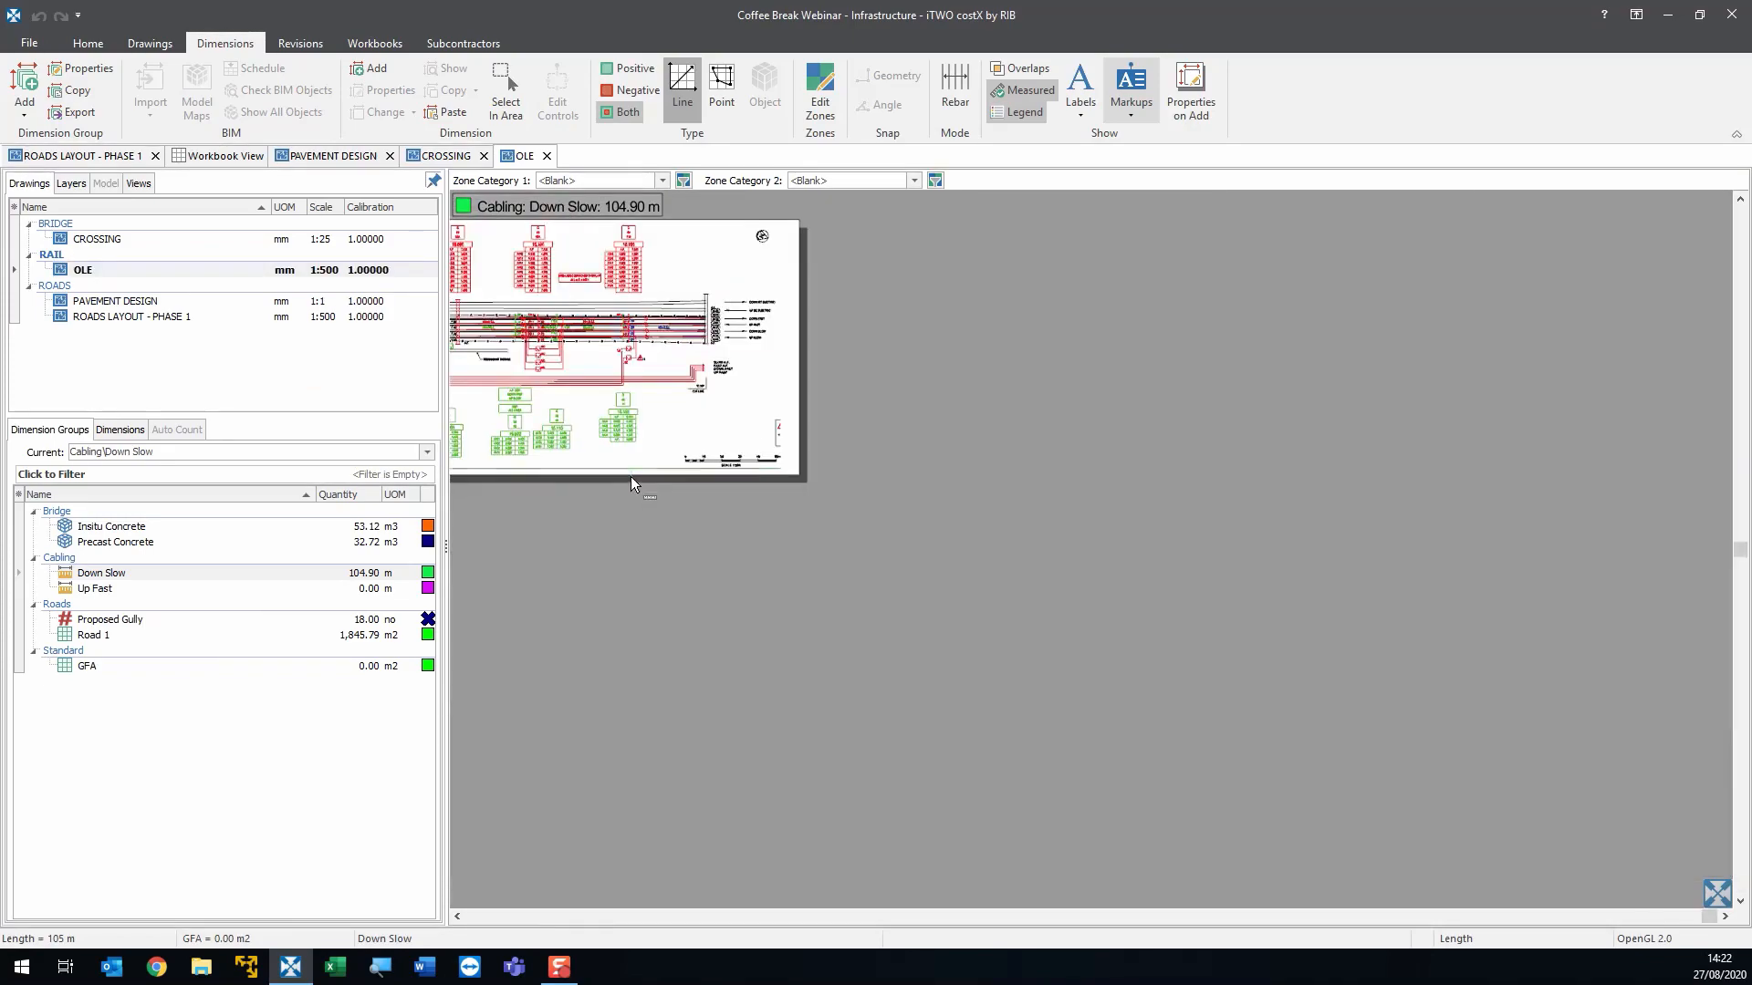
drag(630, 481, 1161, 649)
scroll(821, 518, up, 2)
scroll(638, 467, up, 5)
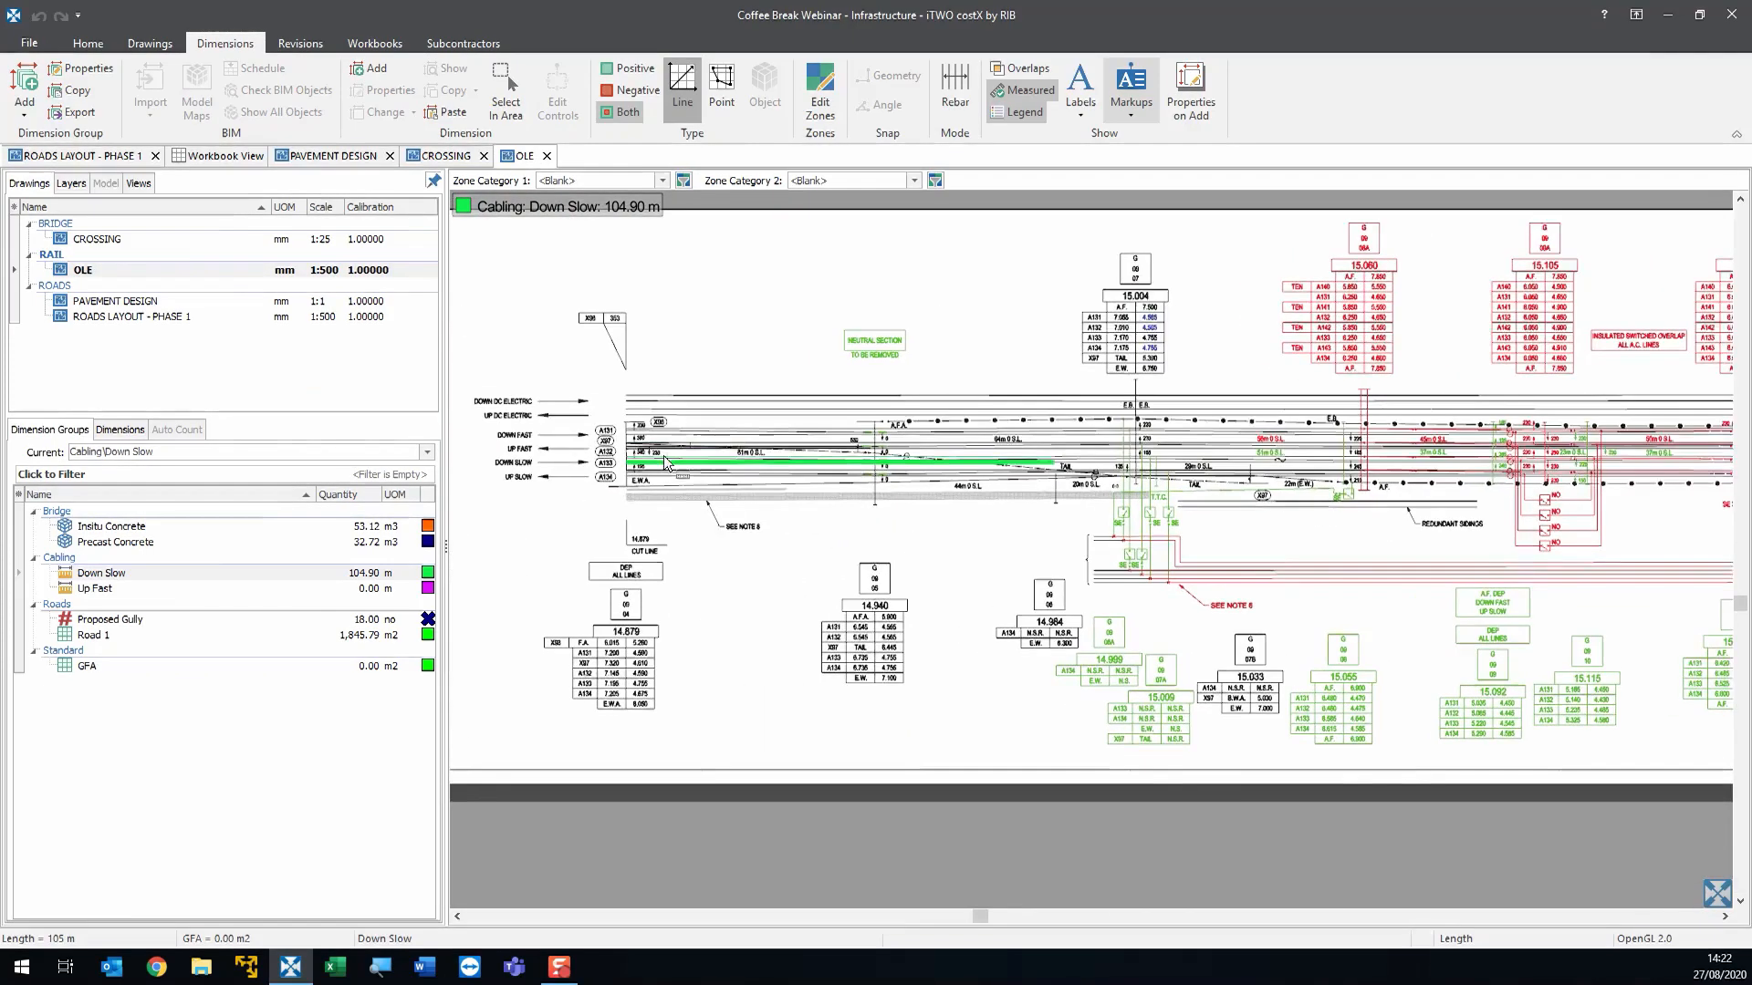
scroll(642, 467, down, 6)
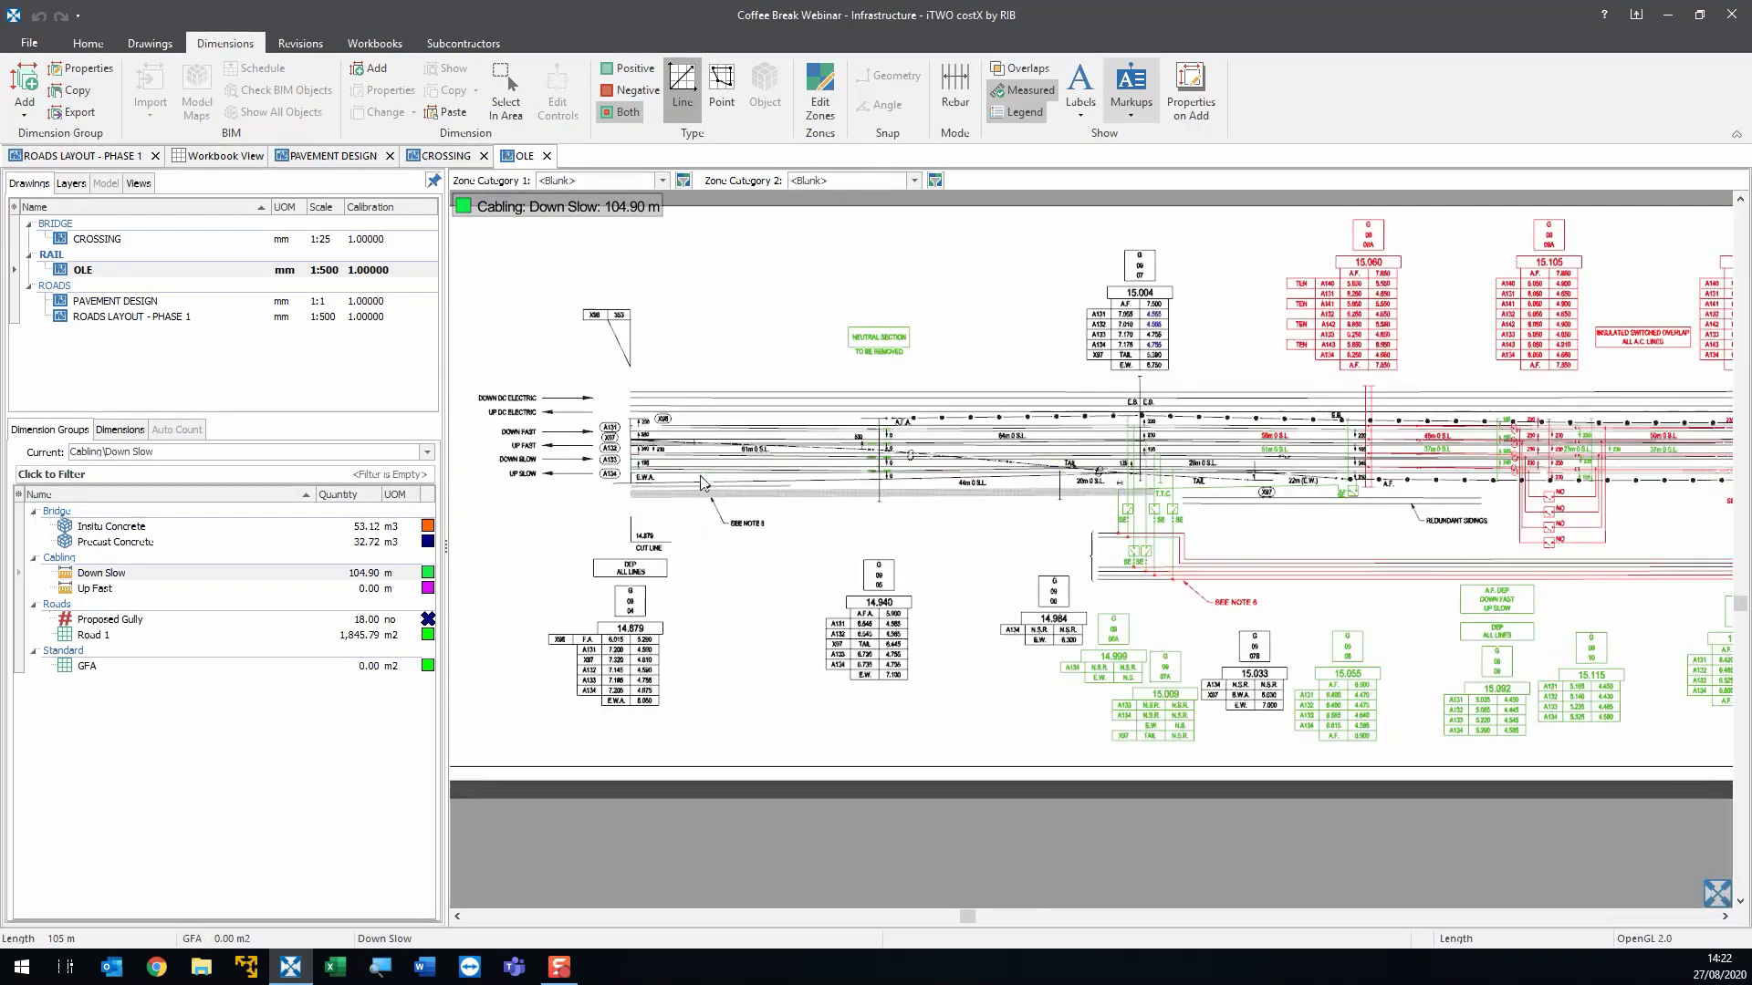
scroll(965, 481, up, 1)
scroll(965, 481, up, 3)
mouse_move(868, 451)
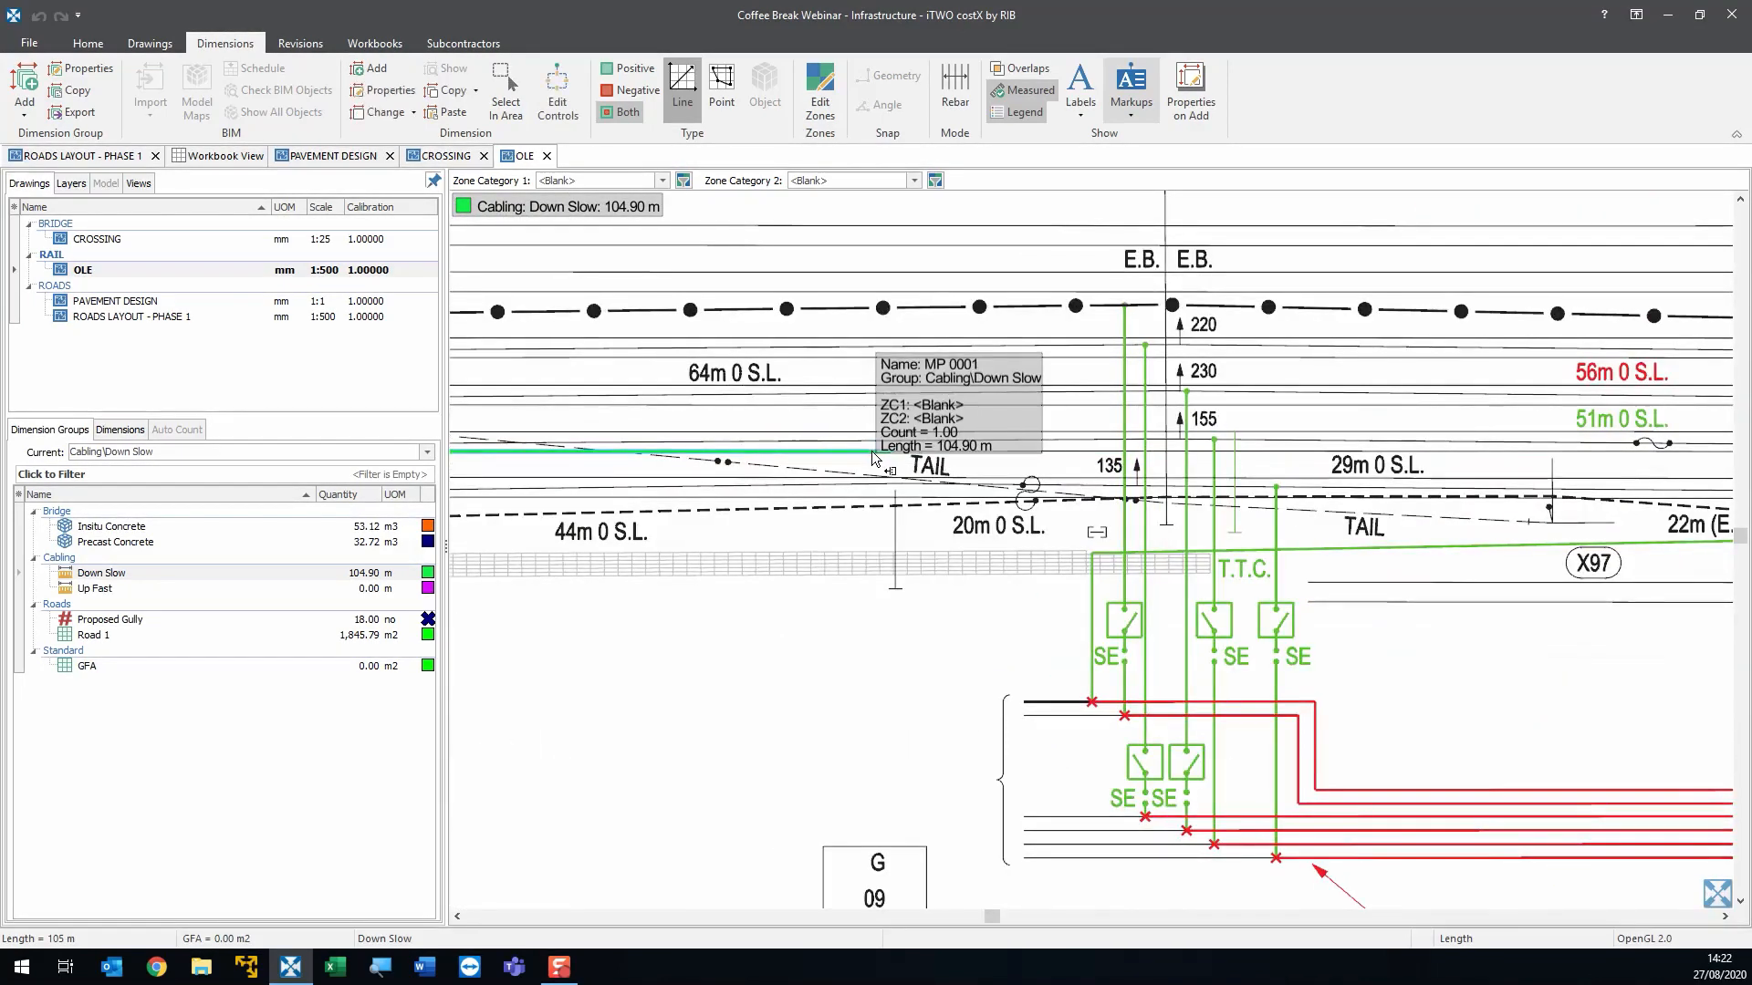
scroll(872, 451, down, 1)
scroll(872, 450, down, 1)
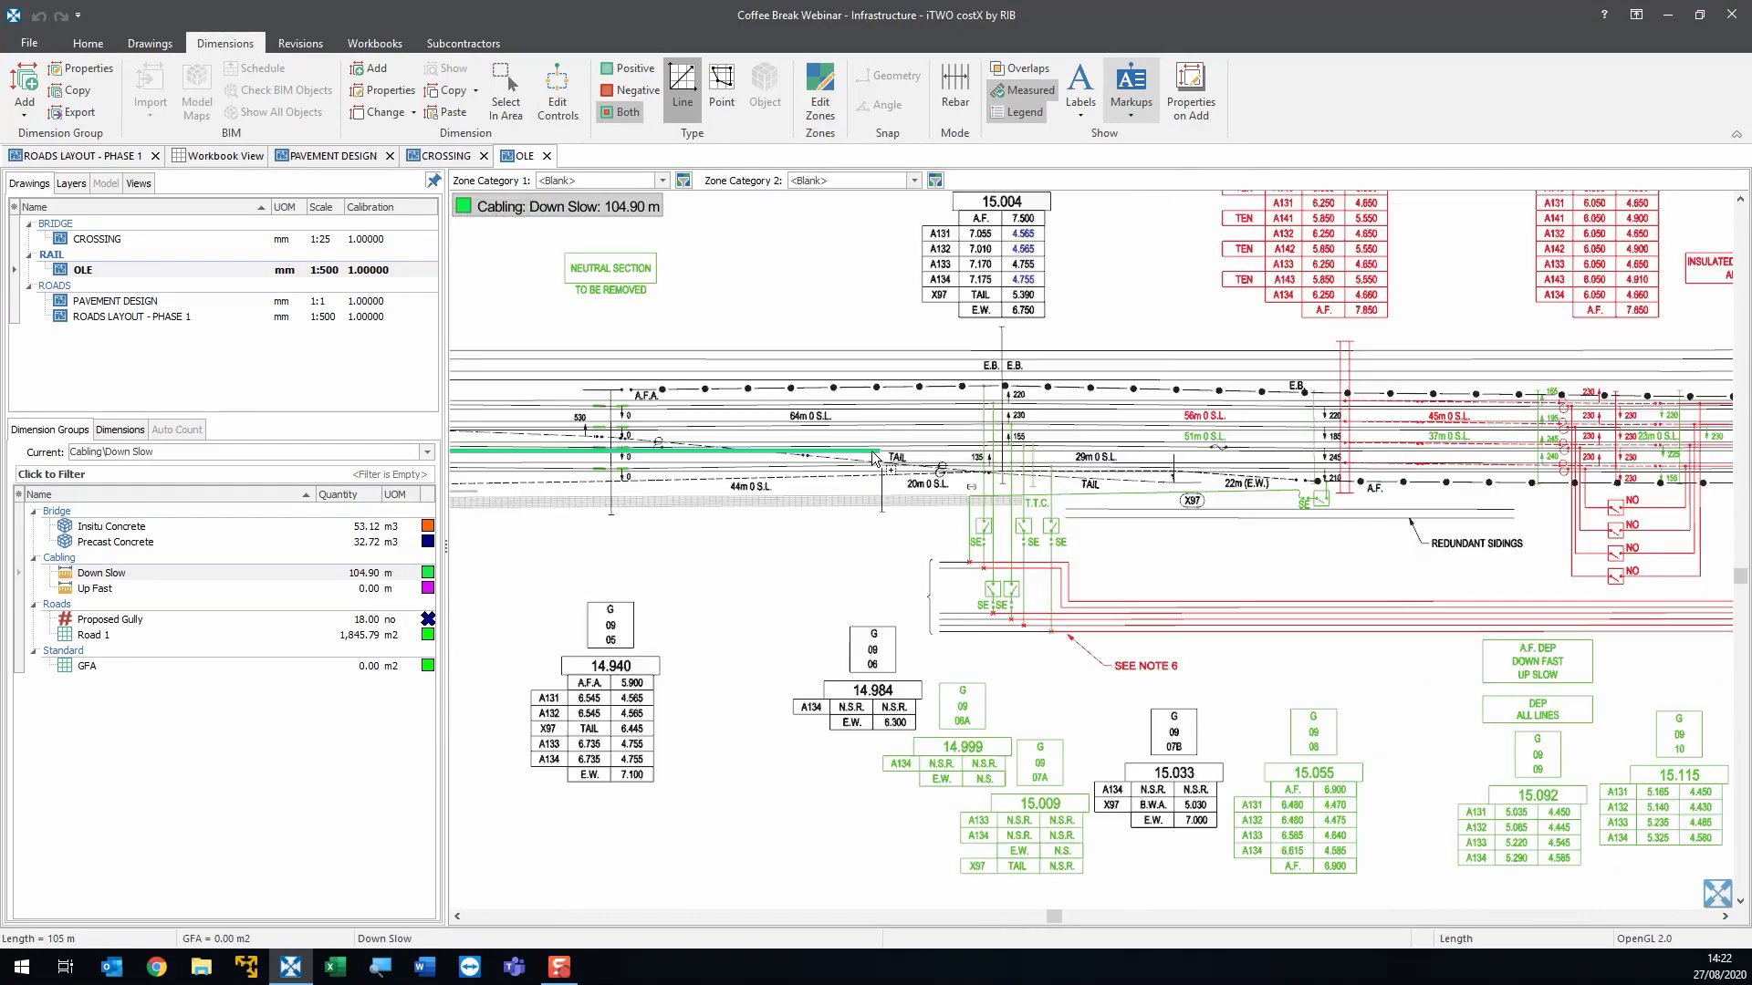
- Continue measuring the Down Slow line along the track from the 14.984 area, through the 29m and 37m spans
drag(872, 451, 673, 468)
click(915, 493)
scroll(822, 470, up, 2)
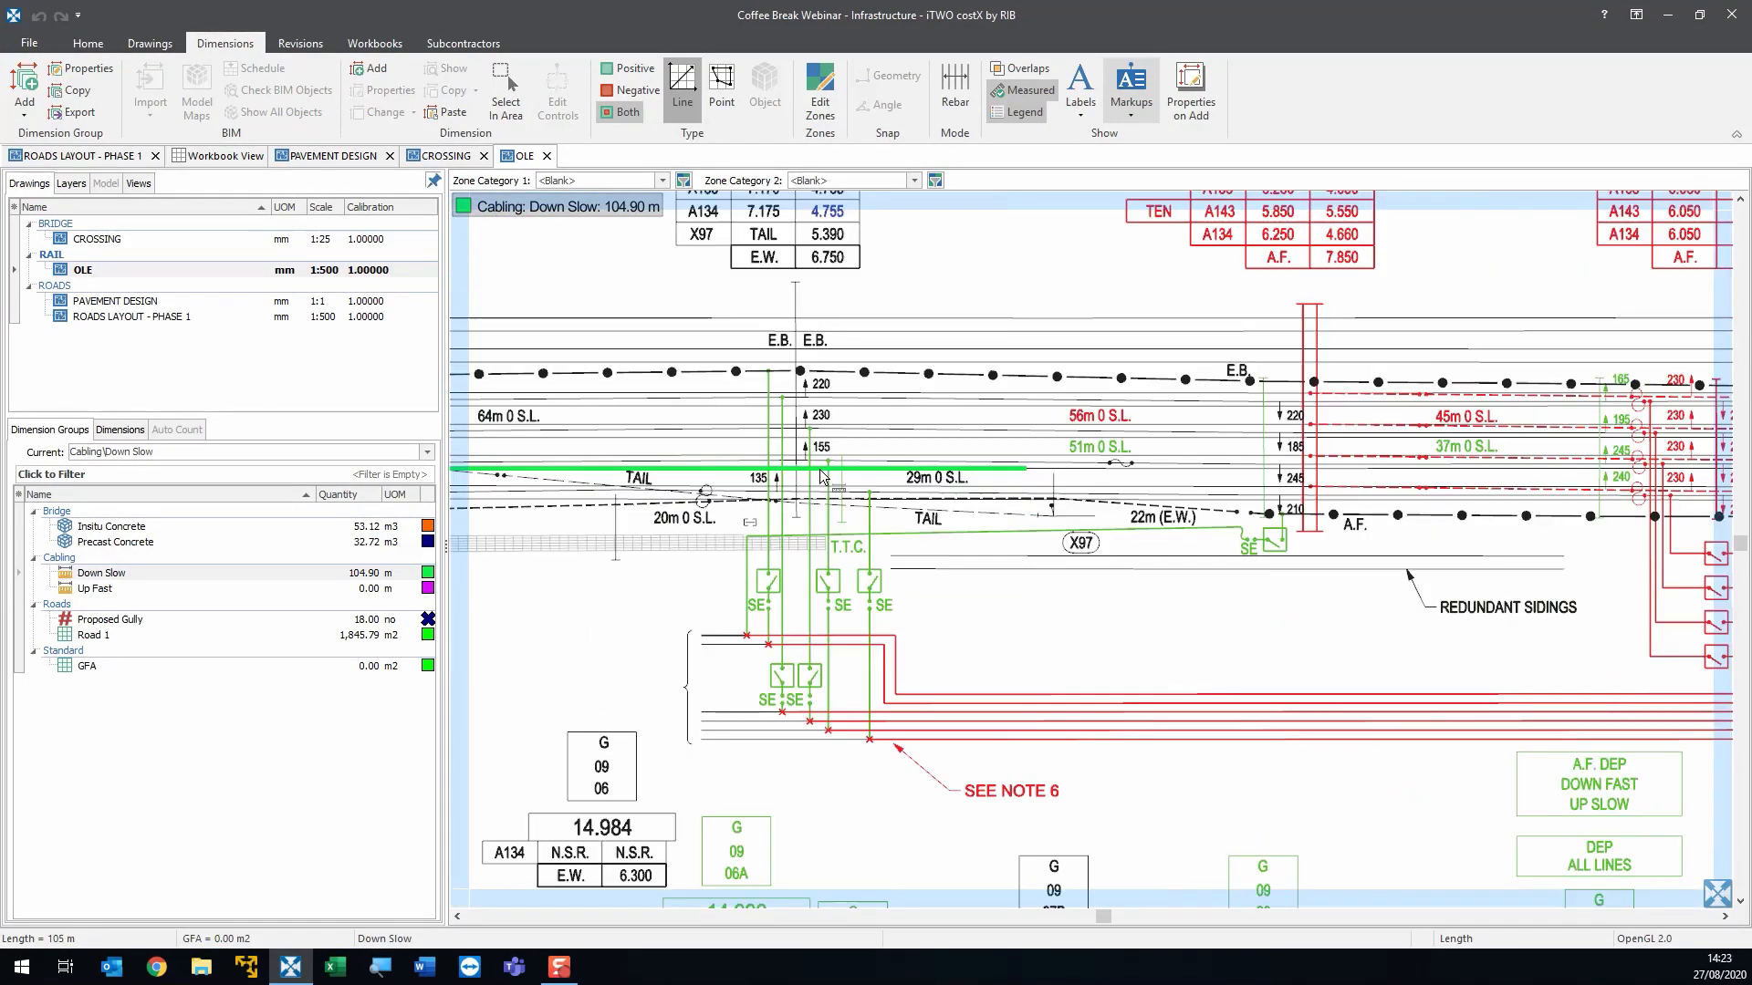
drag(861, 469, 478, 441)
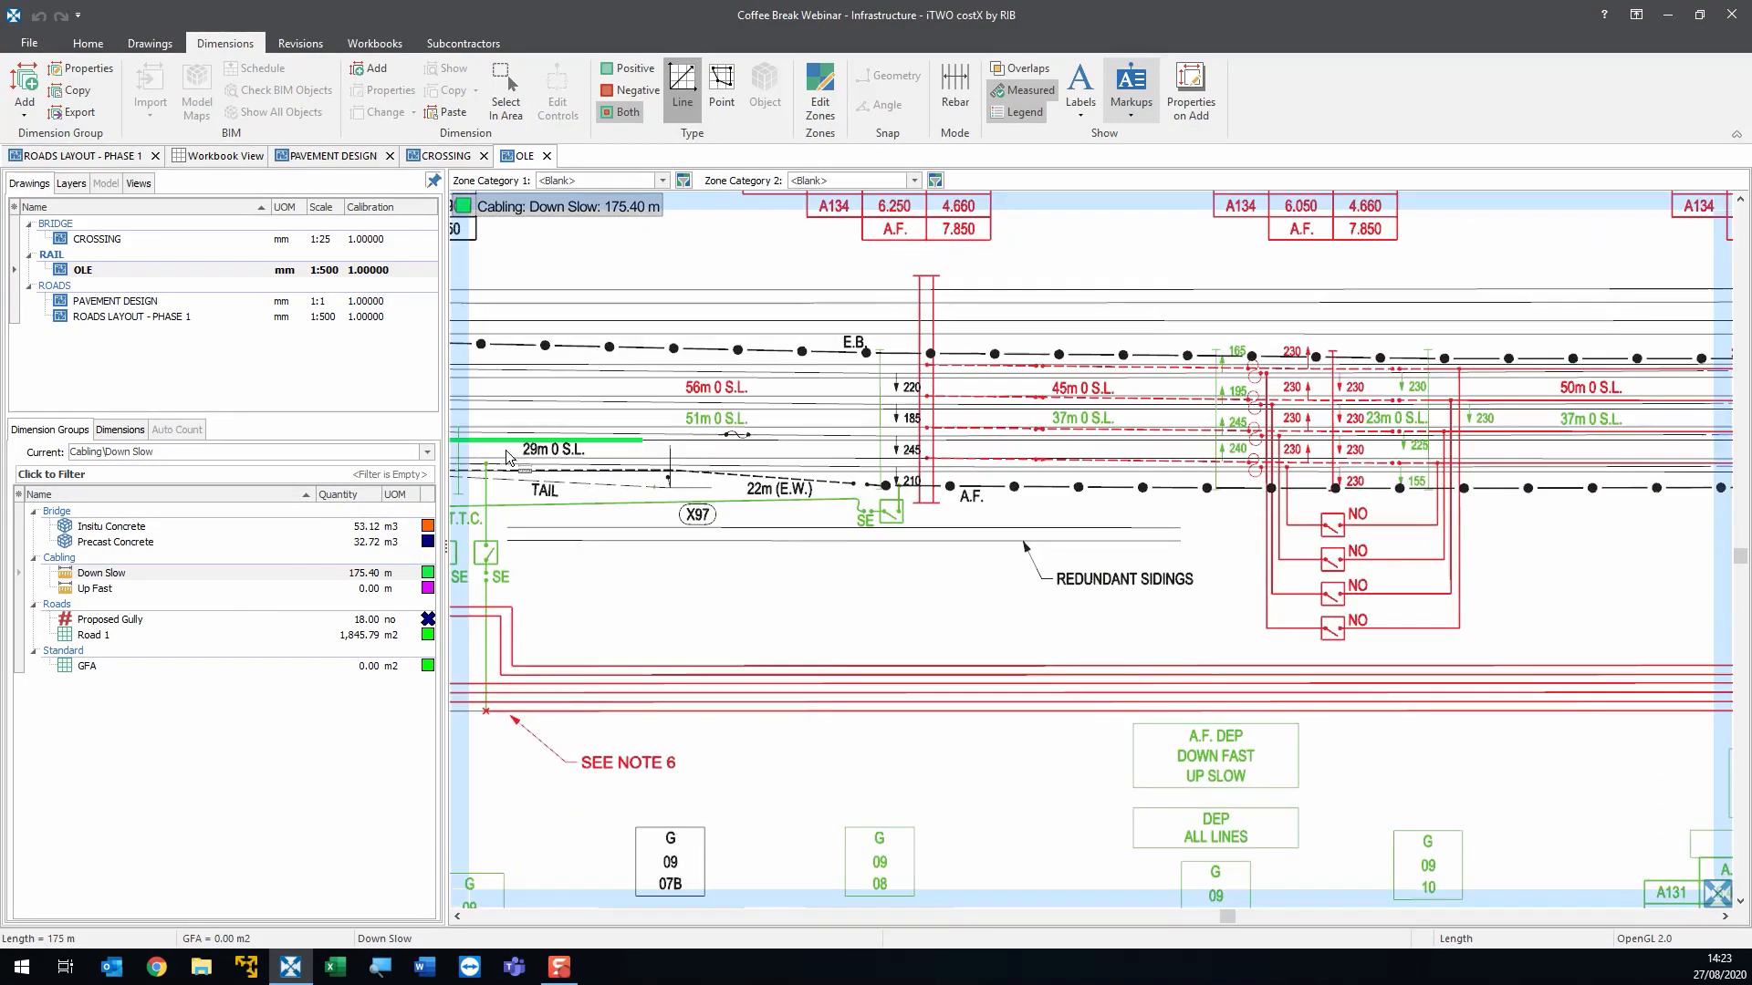
click(815, 443)
click(1106, 444)
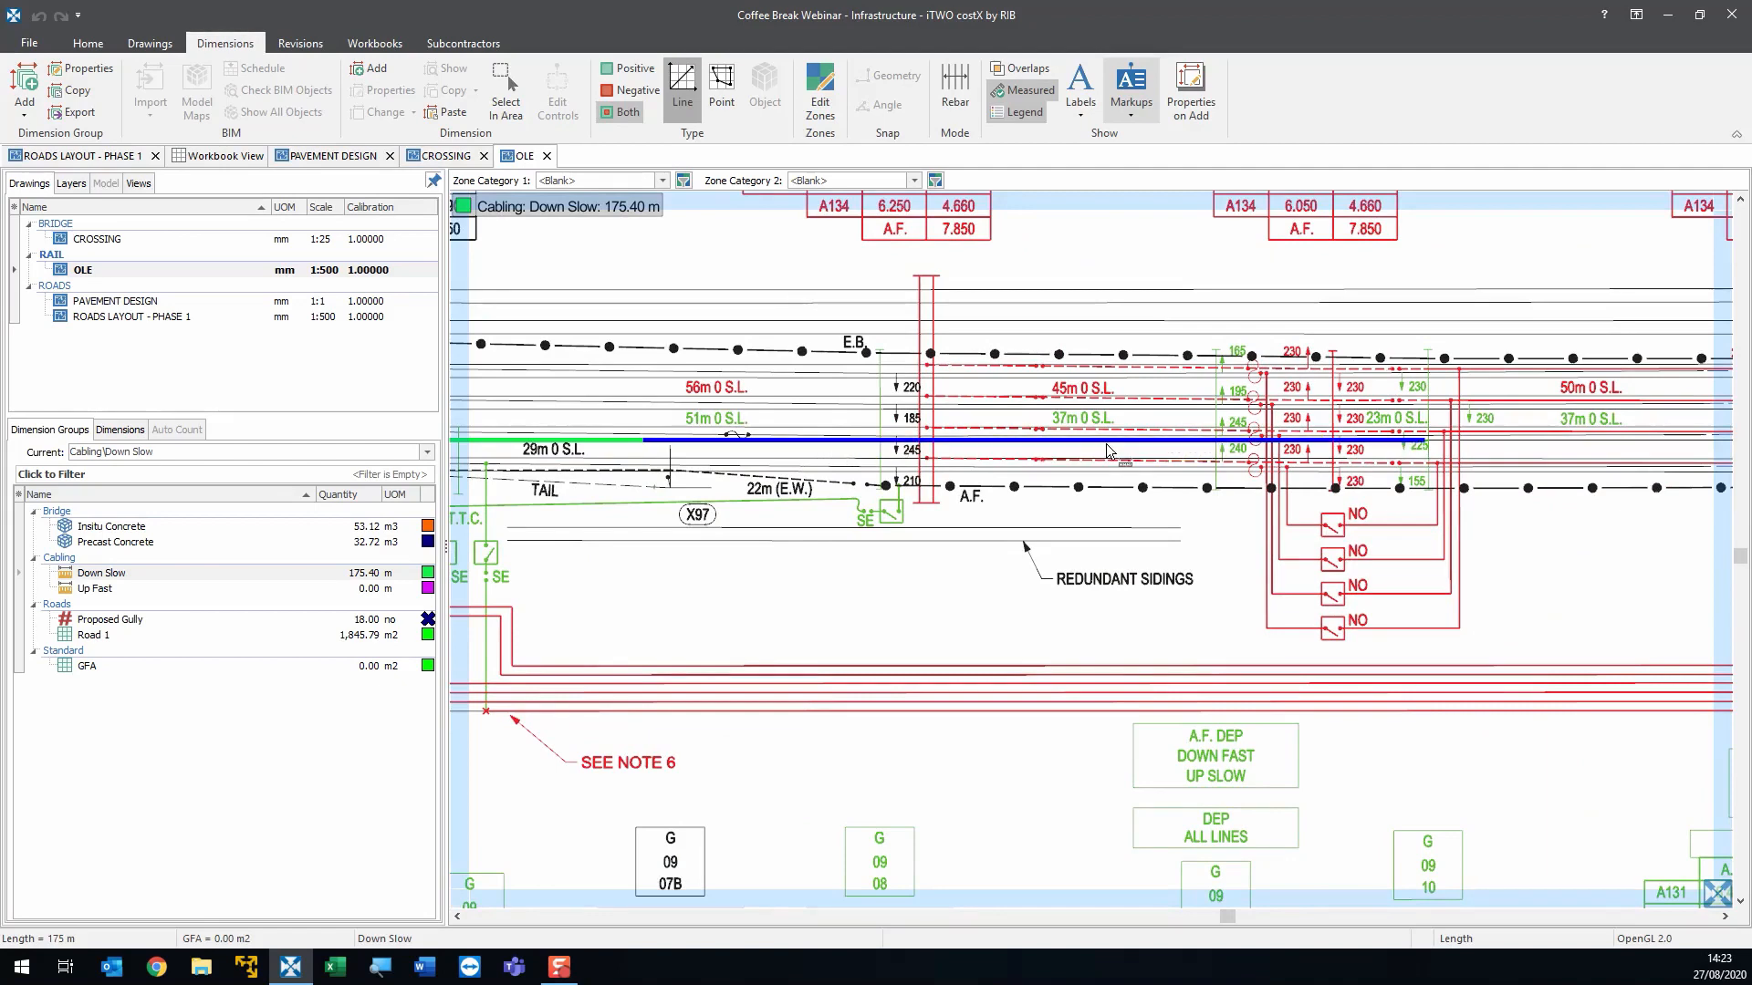
- Measure the remaining Down Slow line through the 42m span up to the cut line at 15.197
drag(1106, 444, 492, 443)
click(984, 459)
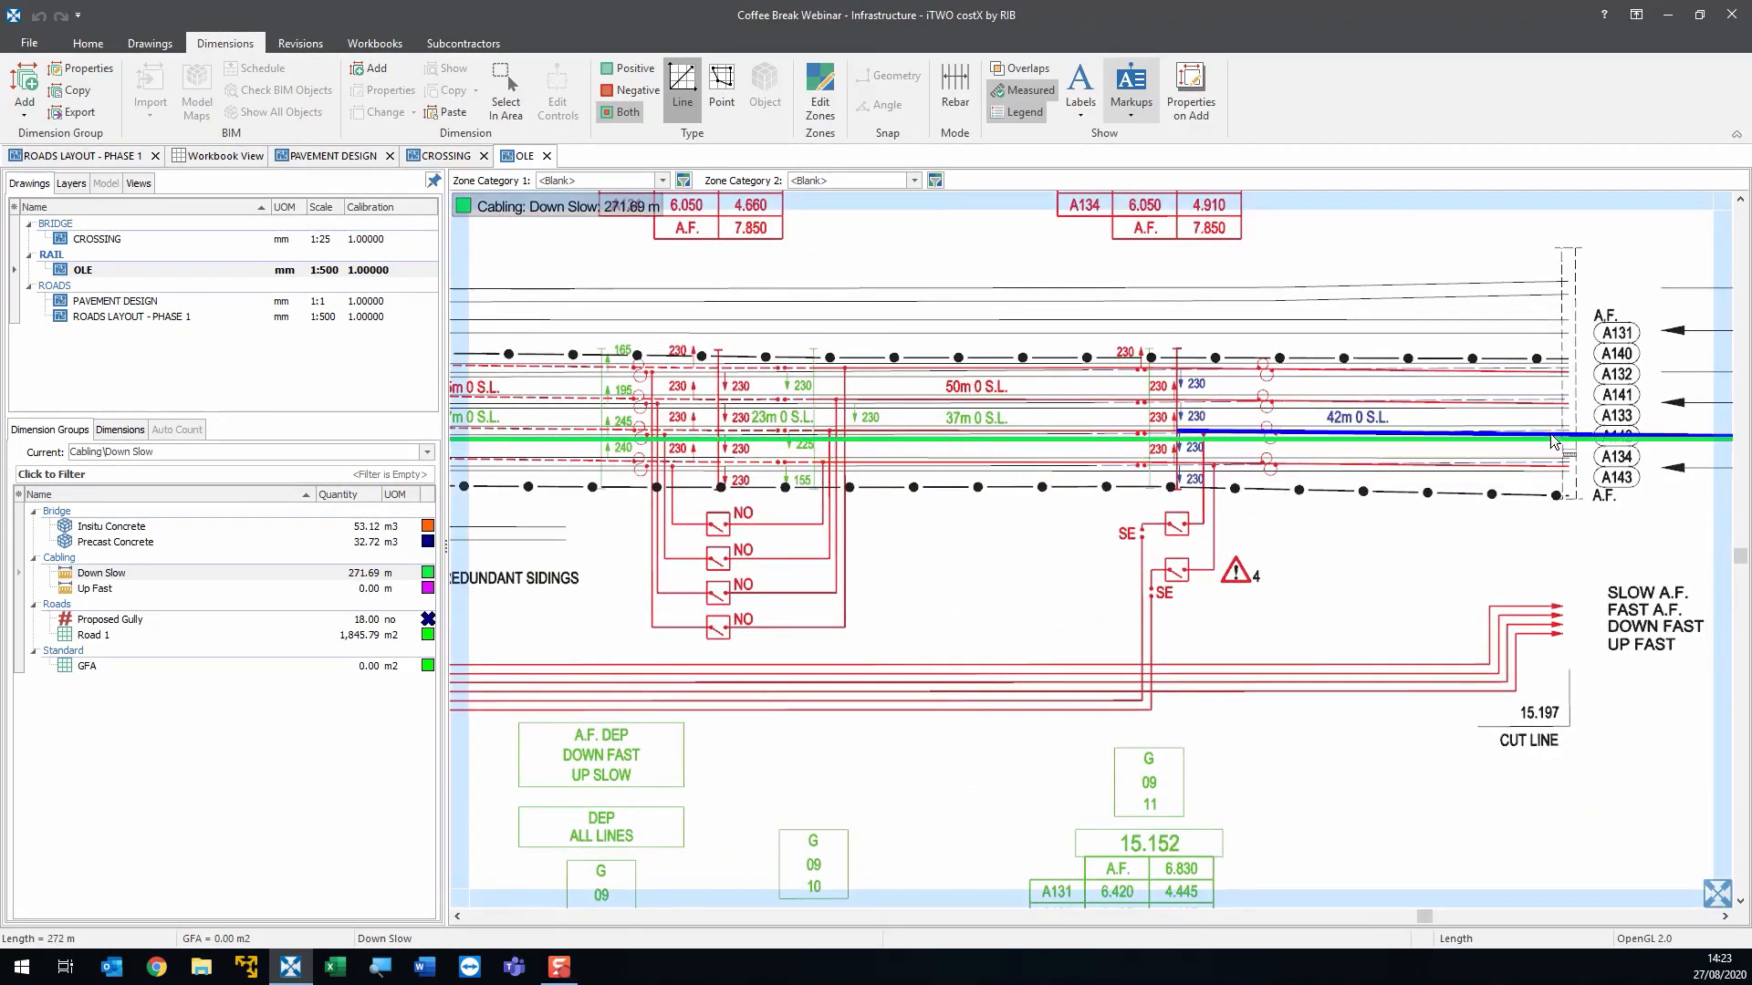
scroll(1560, 444, up, 2)
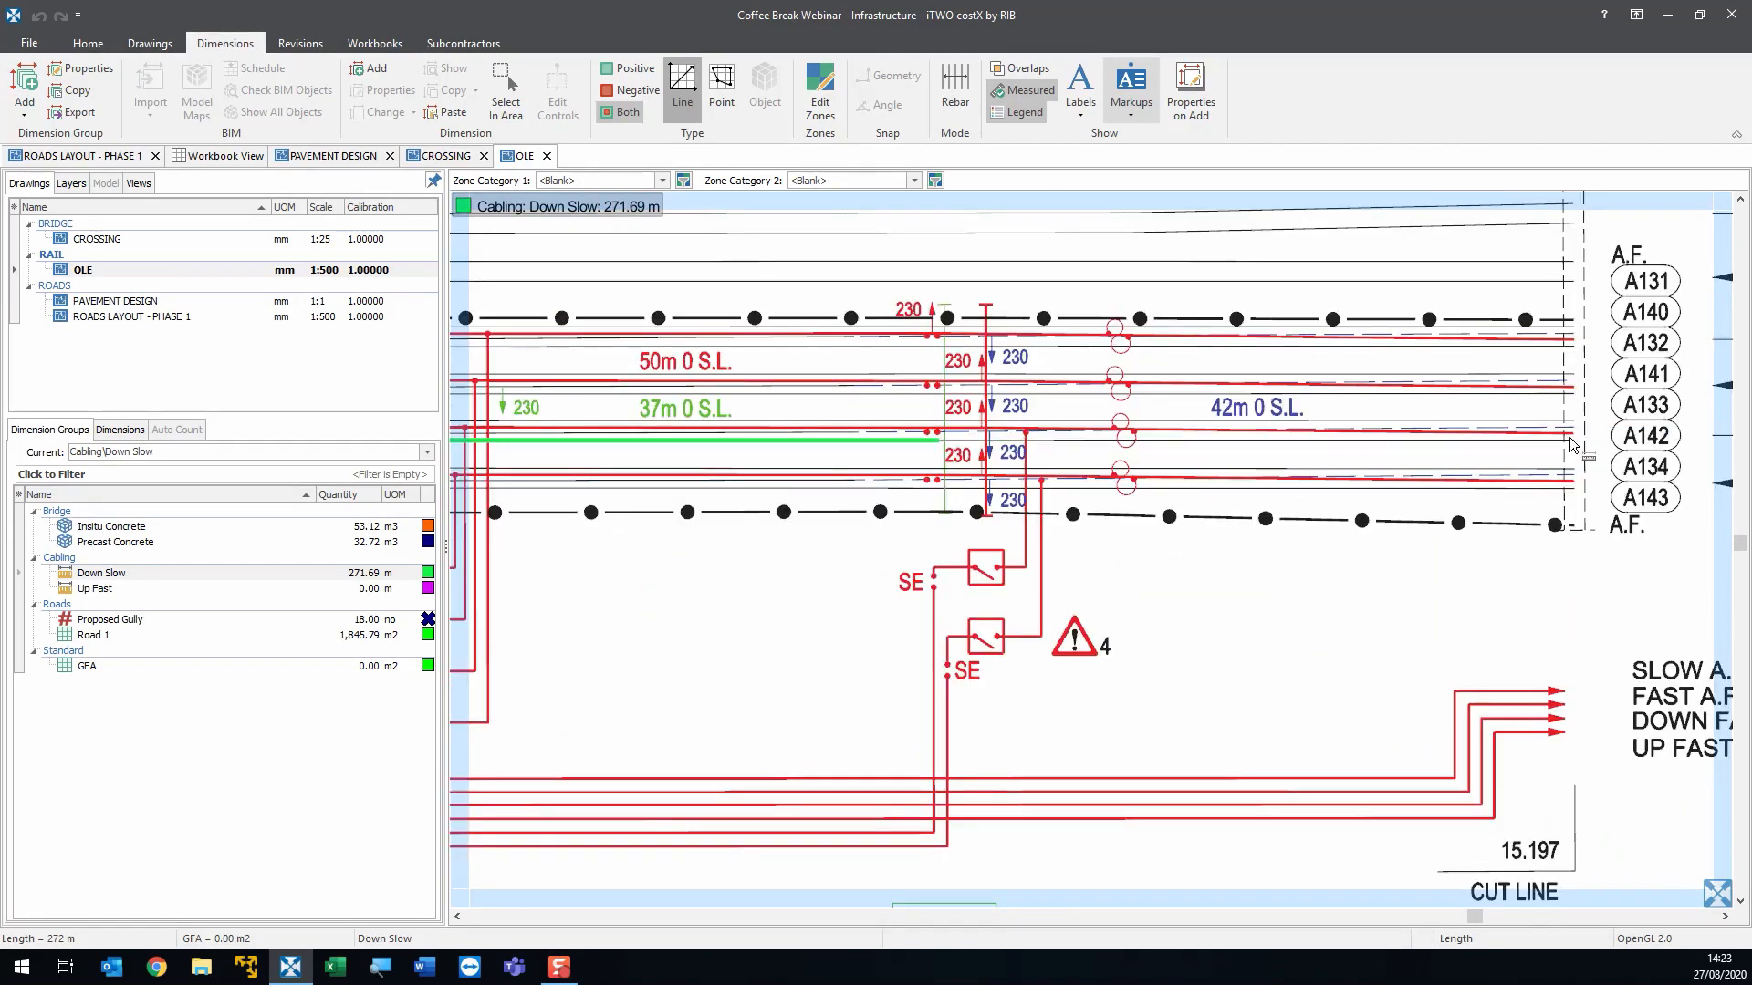
click(1569, 438)
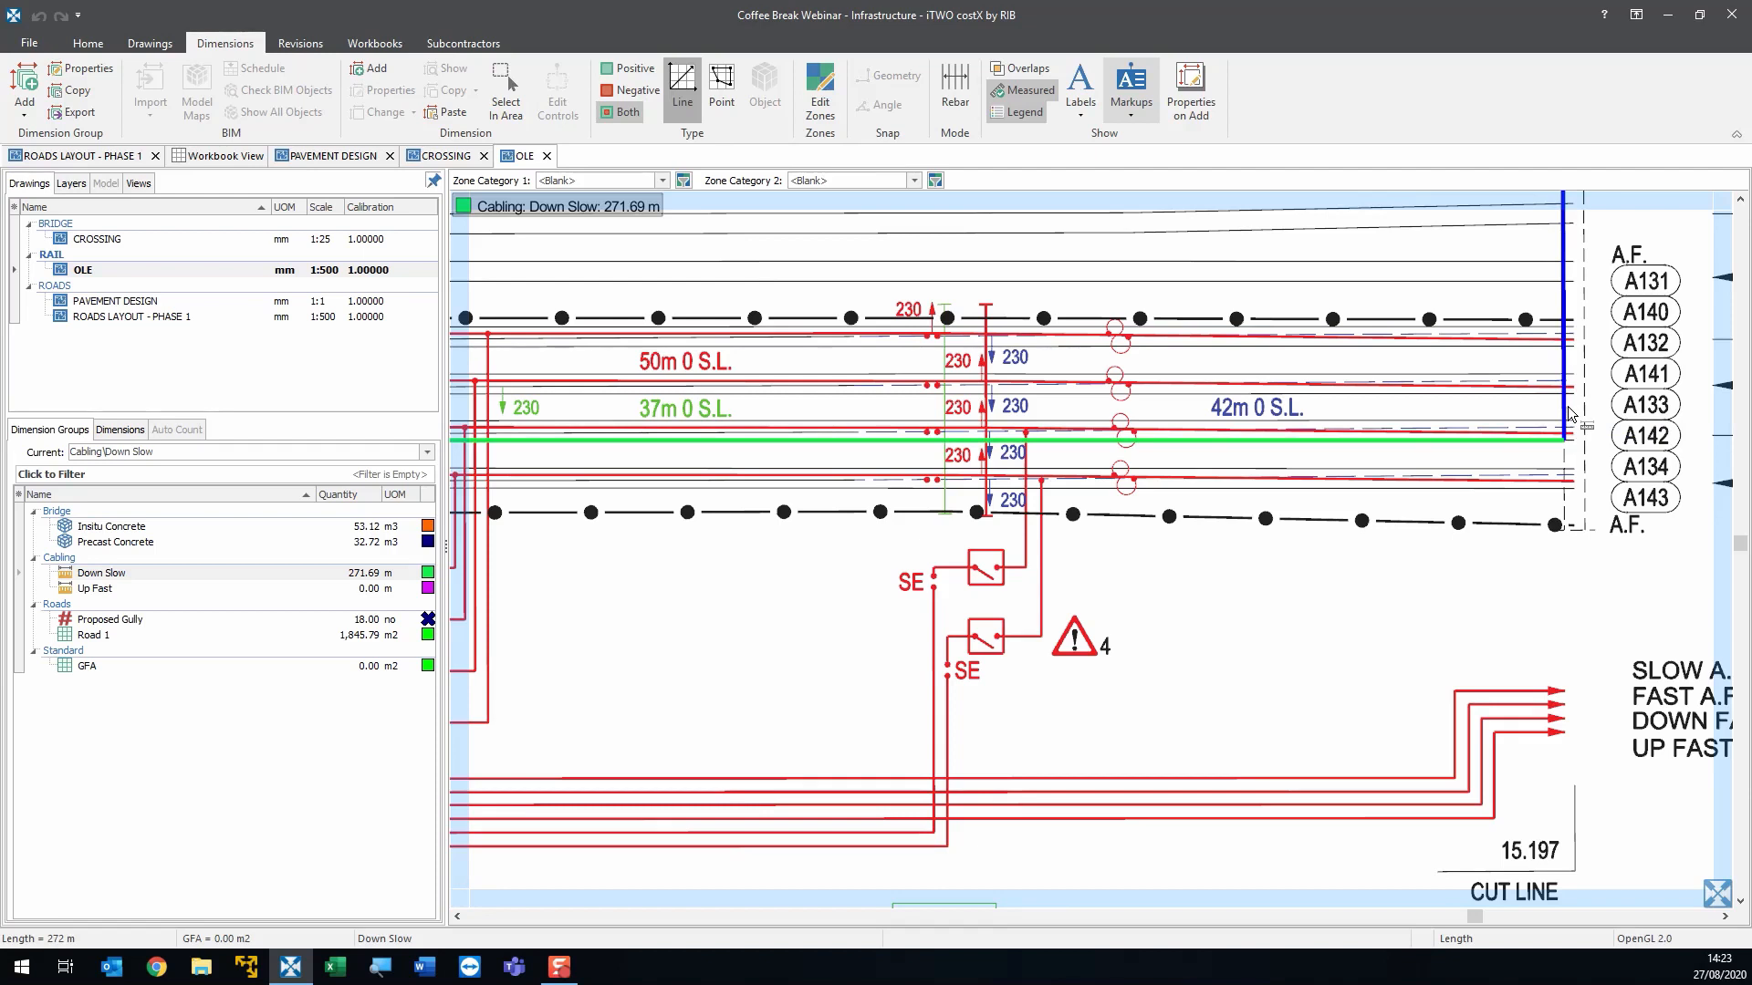
click(1569, 413)
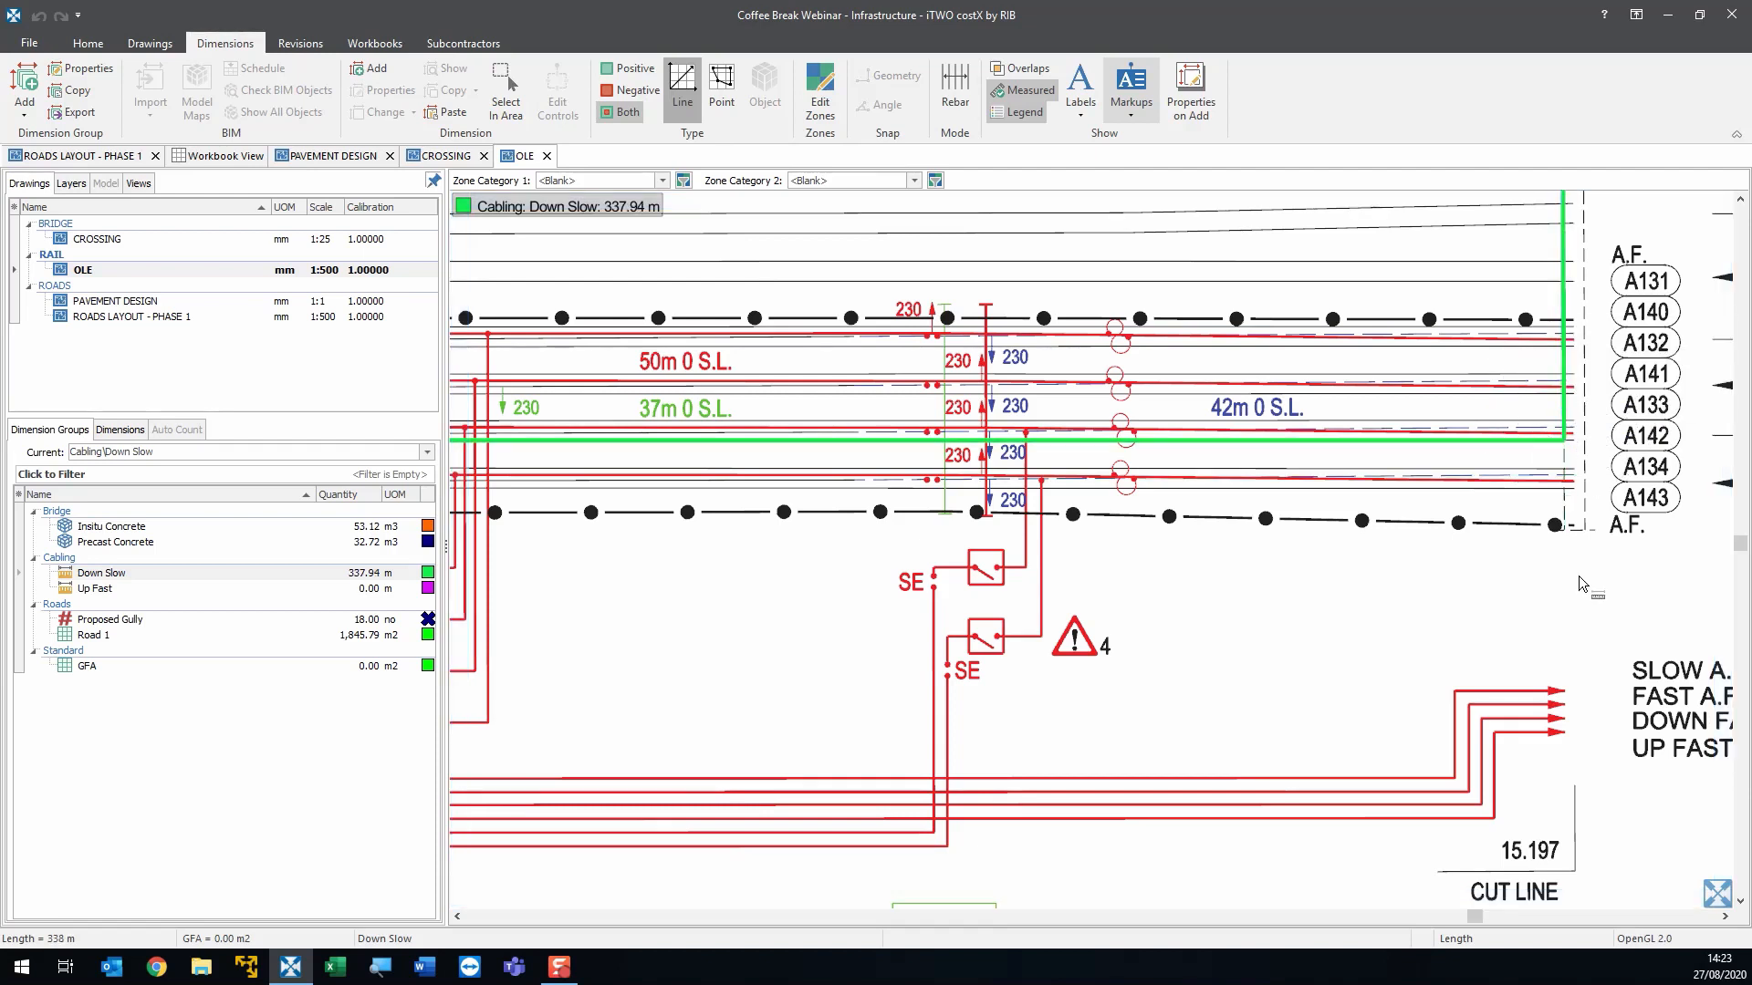
- Trim the stray vertical segment off the end of the Down Slow dimension at the 15.197 cut line
right_click(1533, 449)
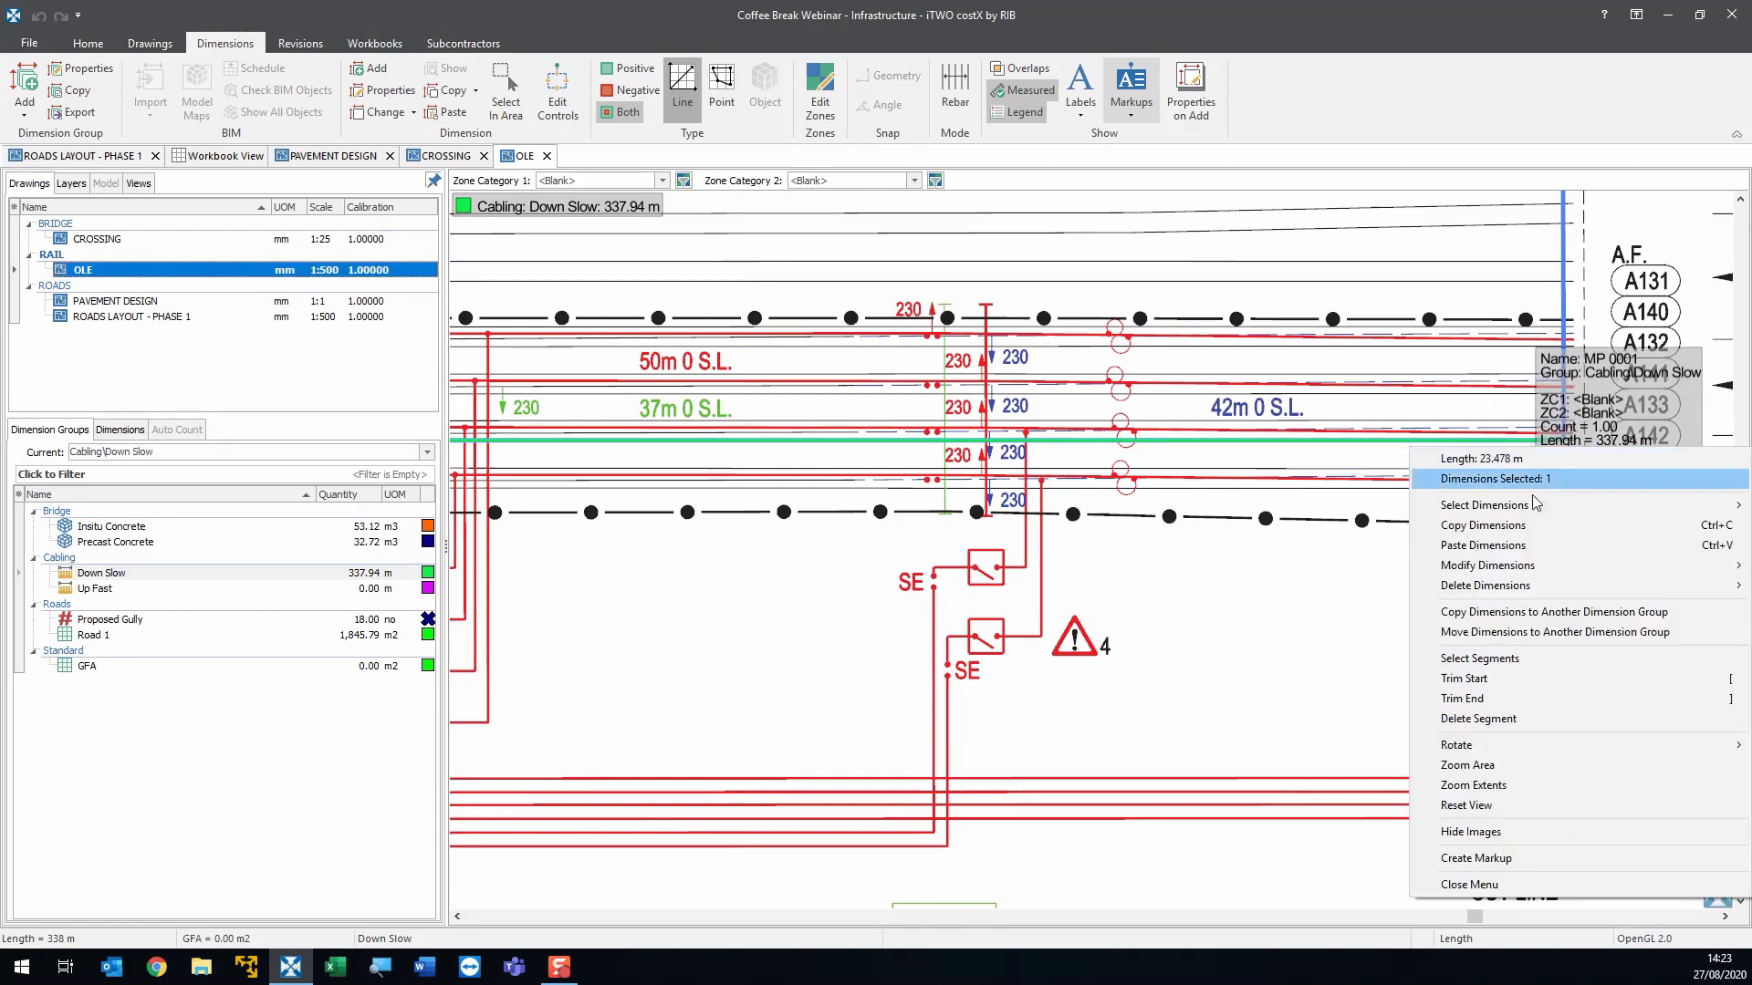
click(1487, 700)
scroll(1300, 577, down, 6)
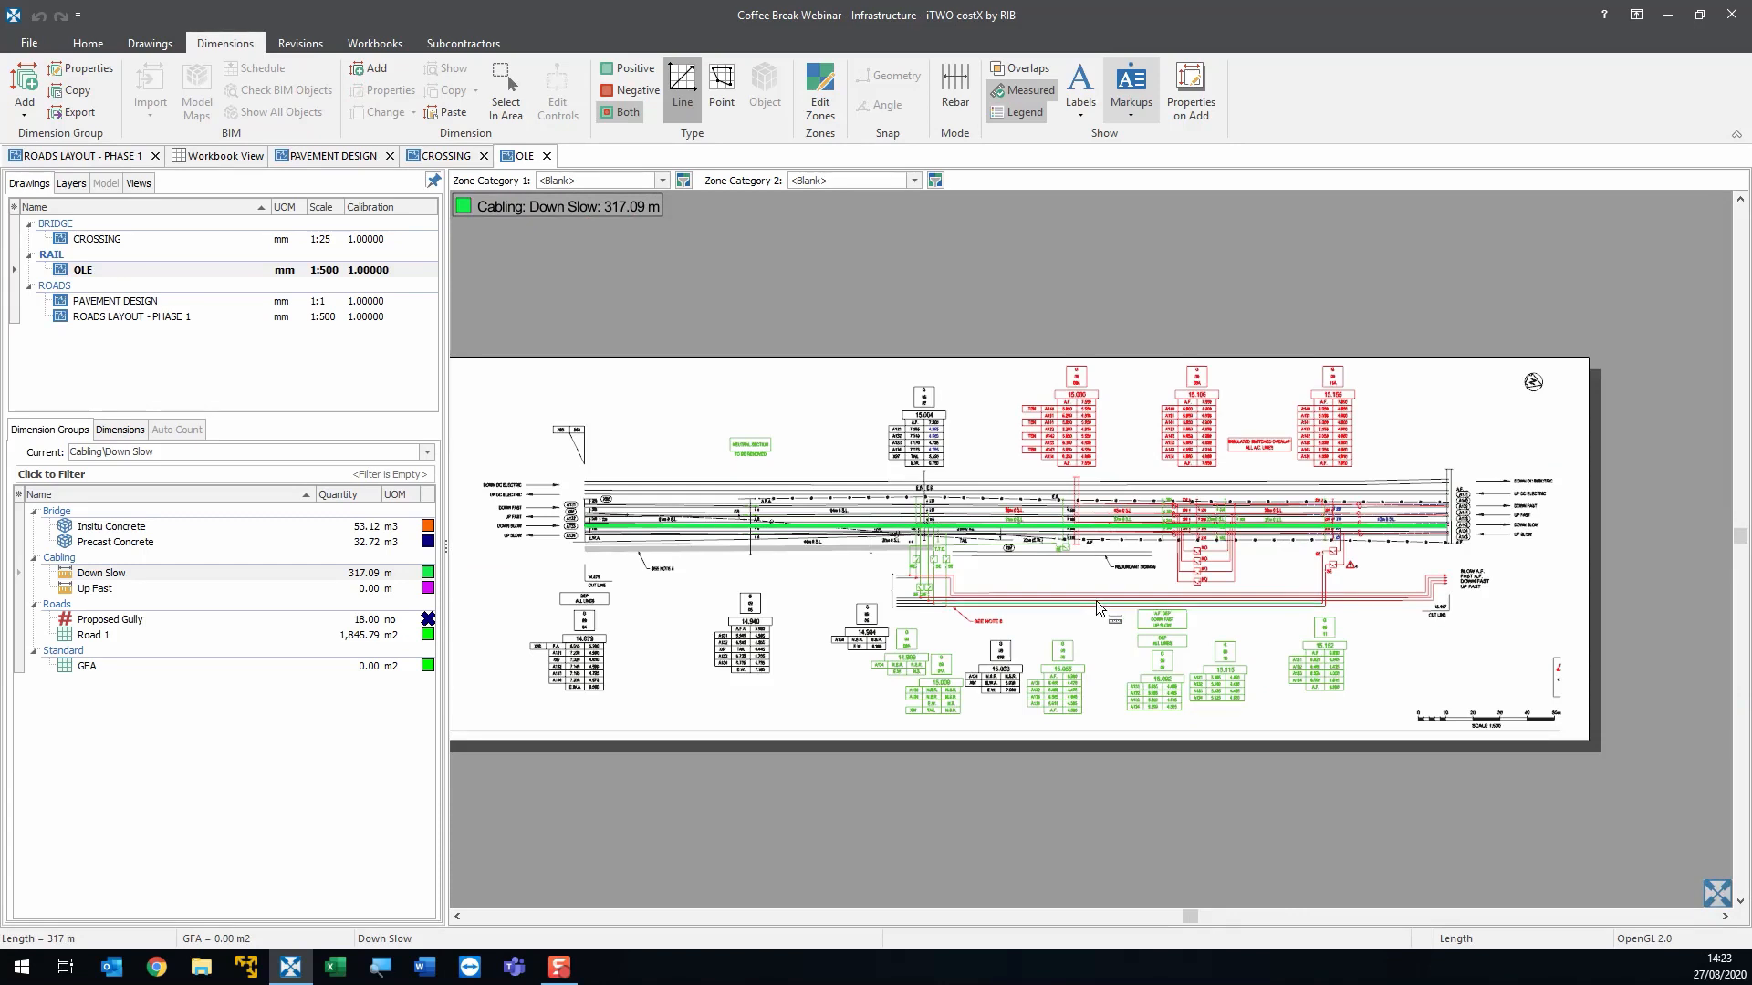
drag(1152, 575, 1228, 588)
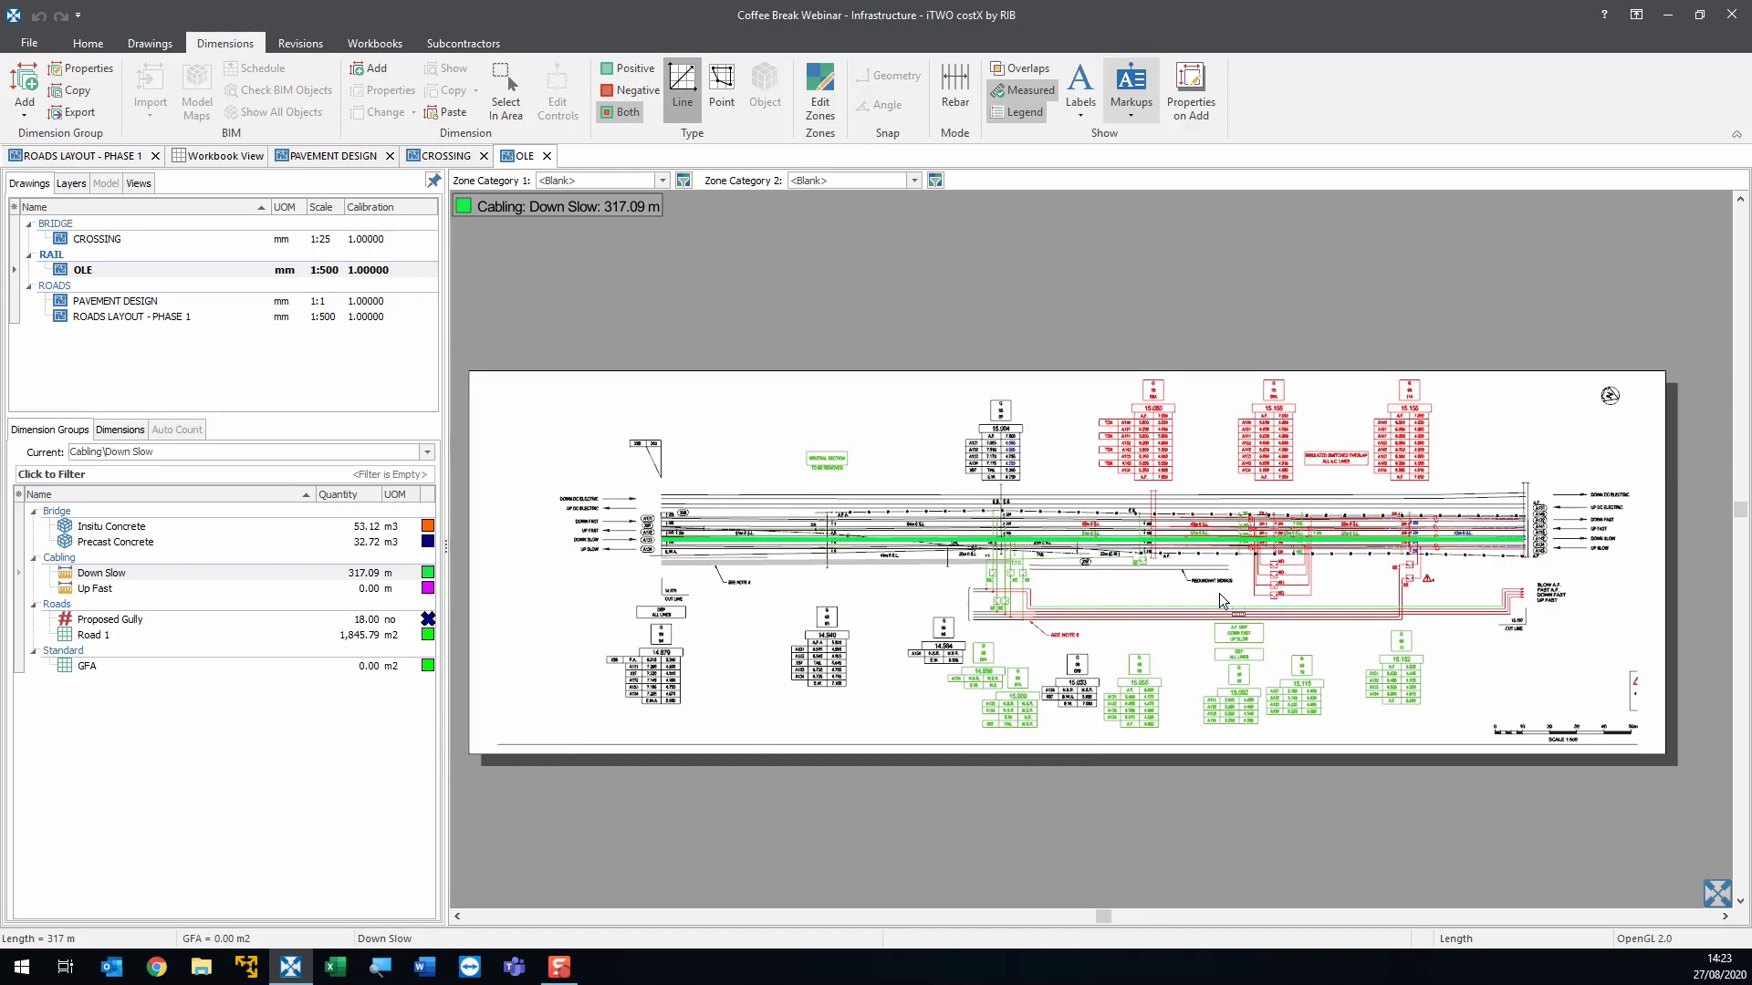
- Make Up Fast the current dimension group and measure its first 61m span from the 14.879 cut line
scroll(579, 551, up, 3)
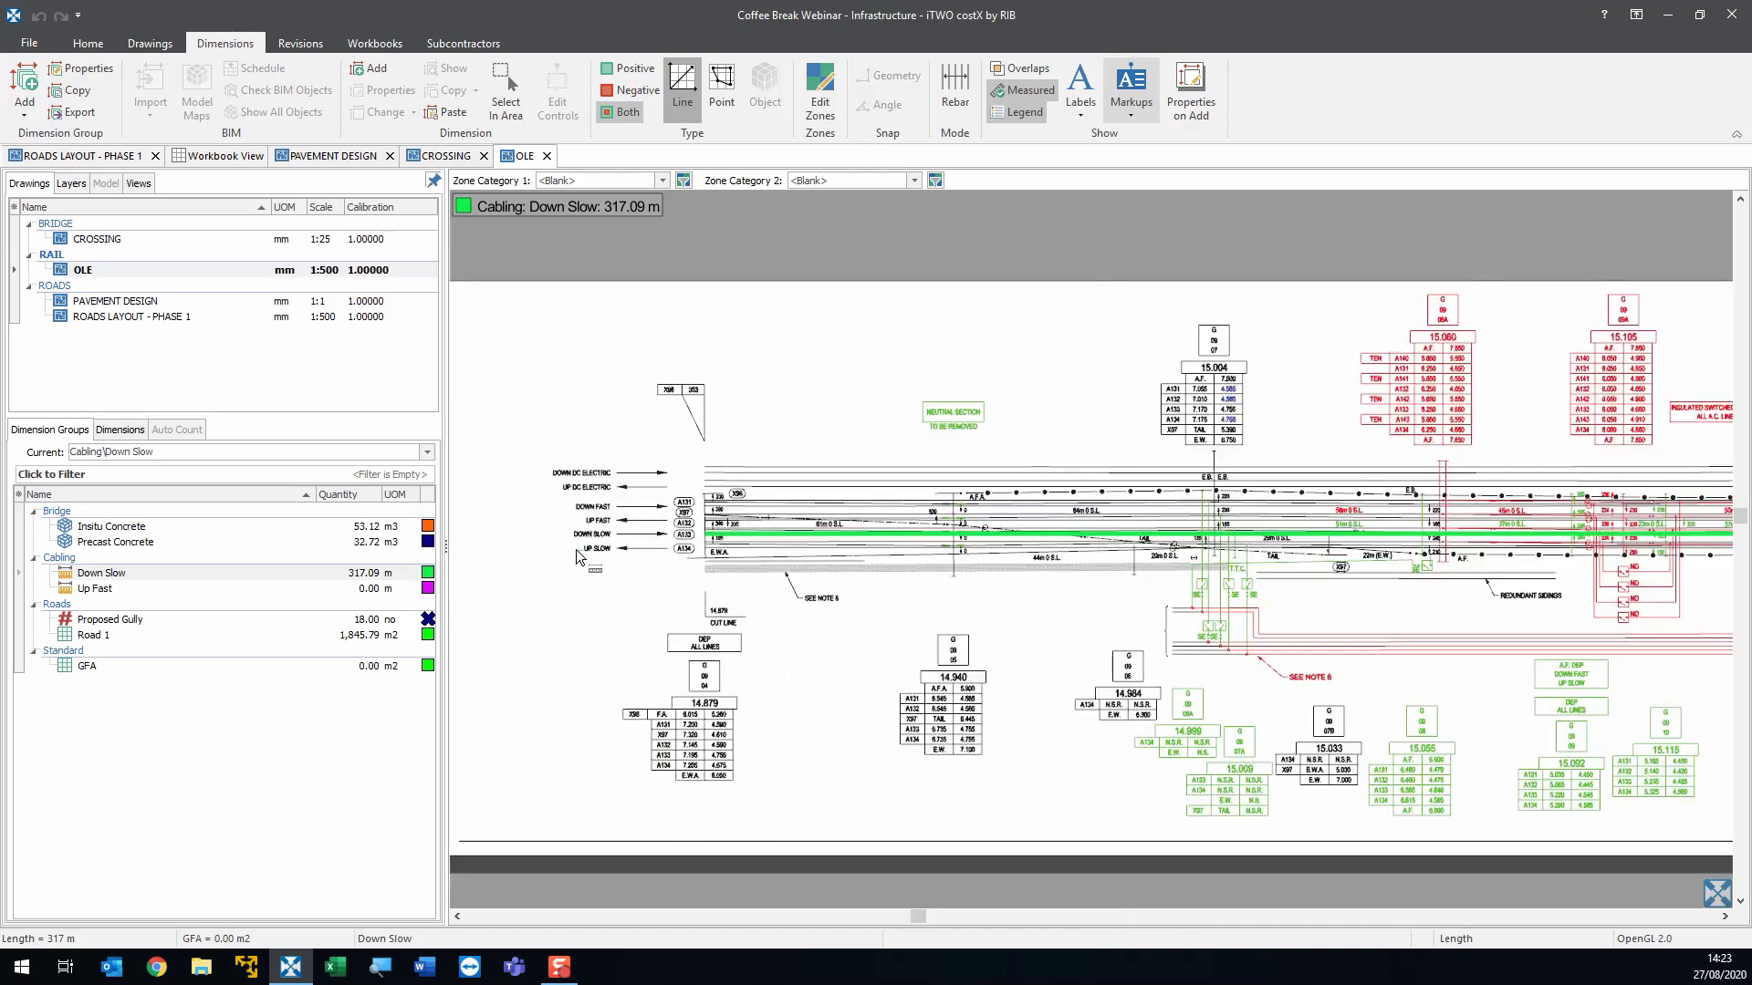
click(381, 591)
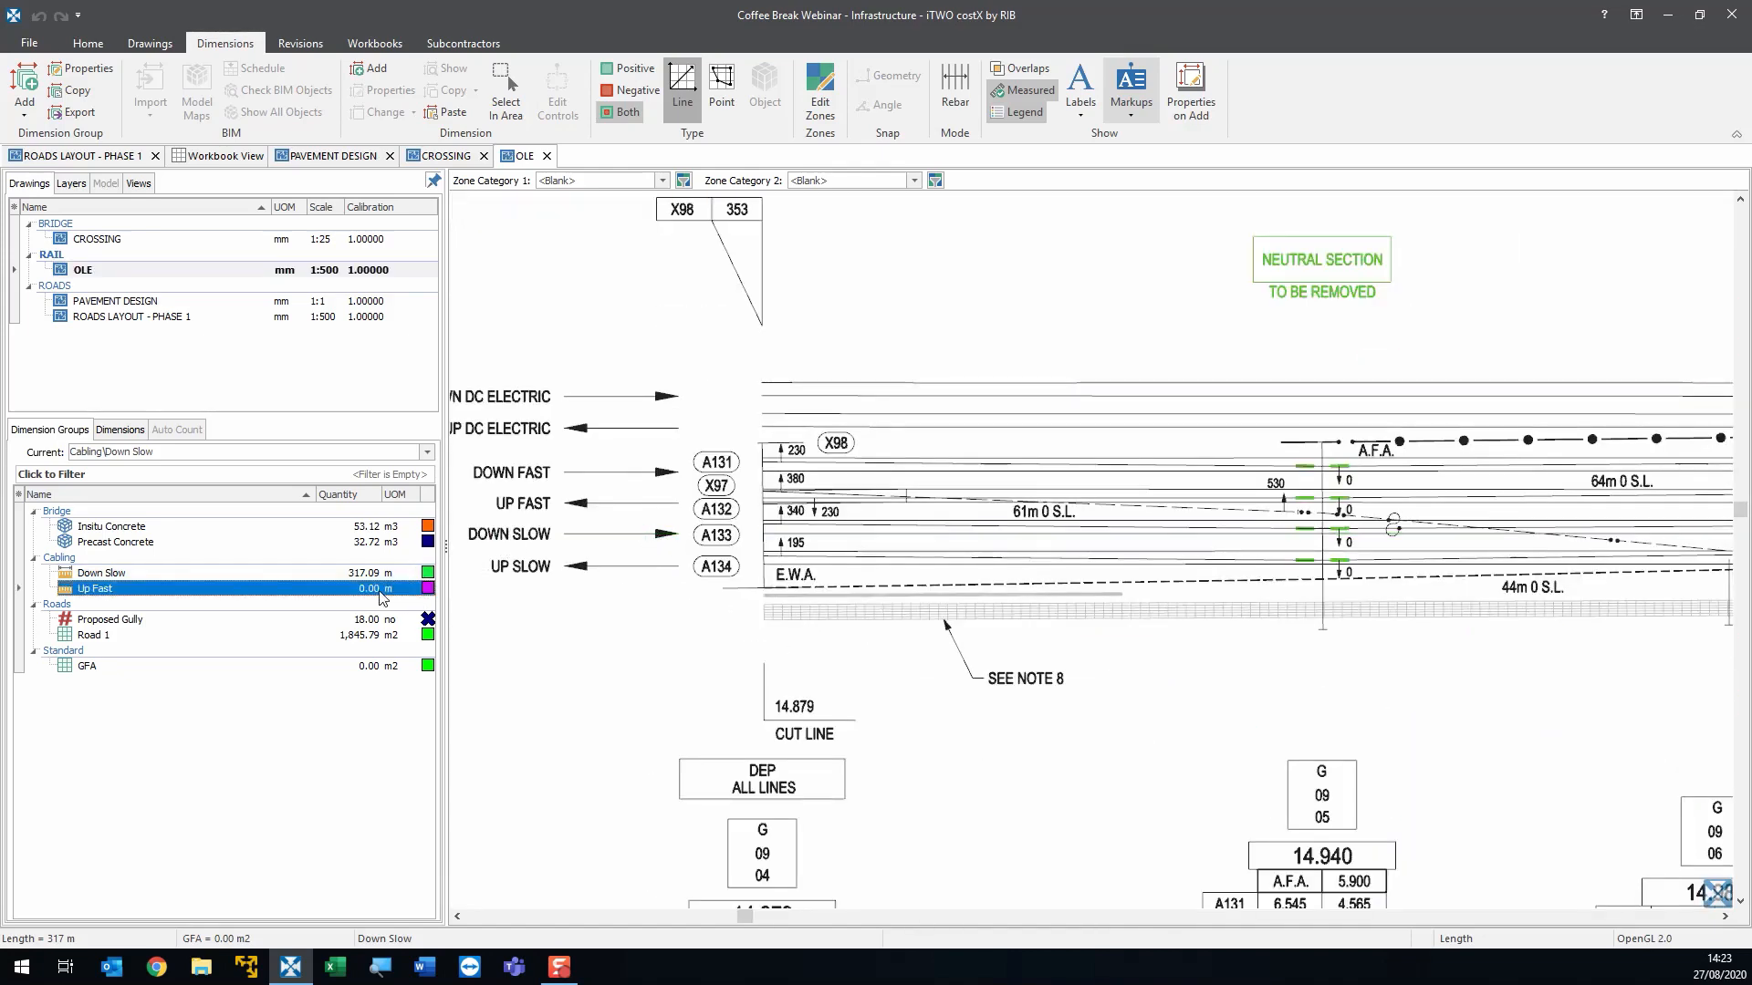
scroll(769, 500, up, 3)
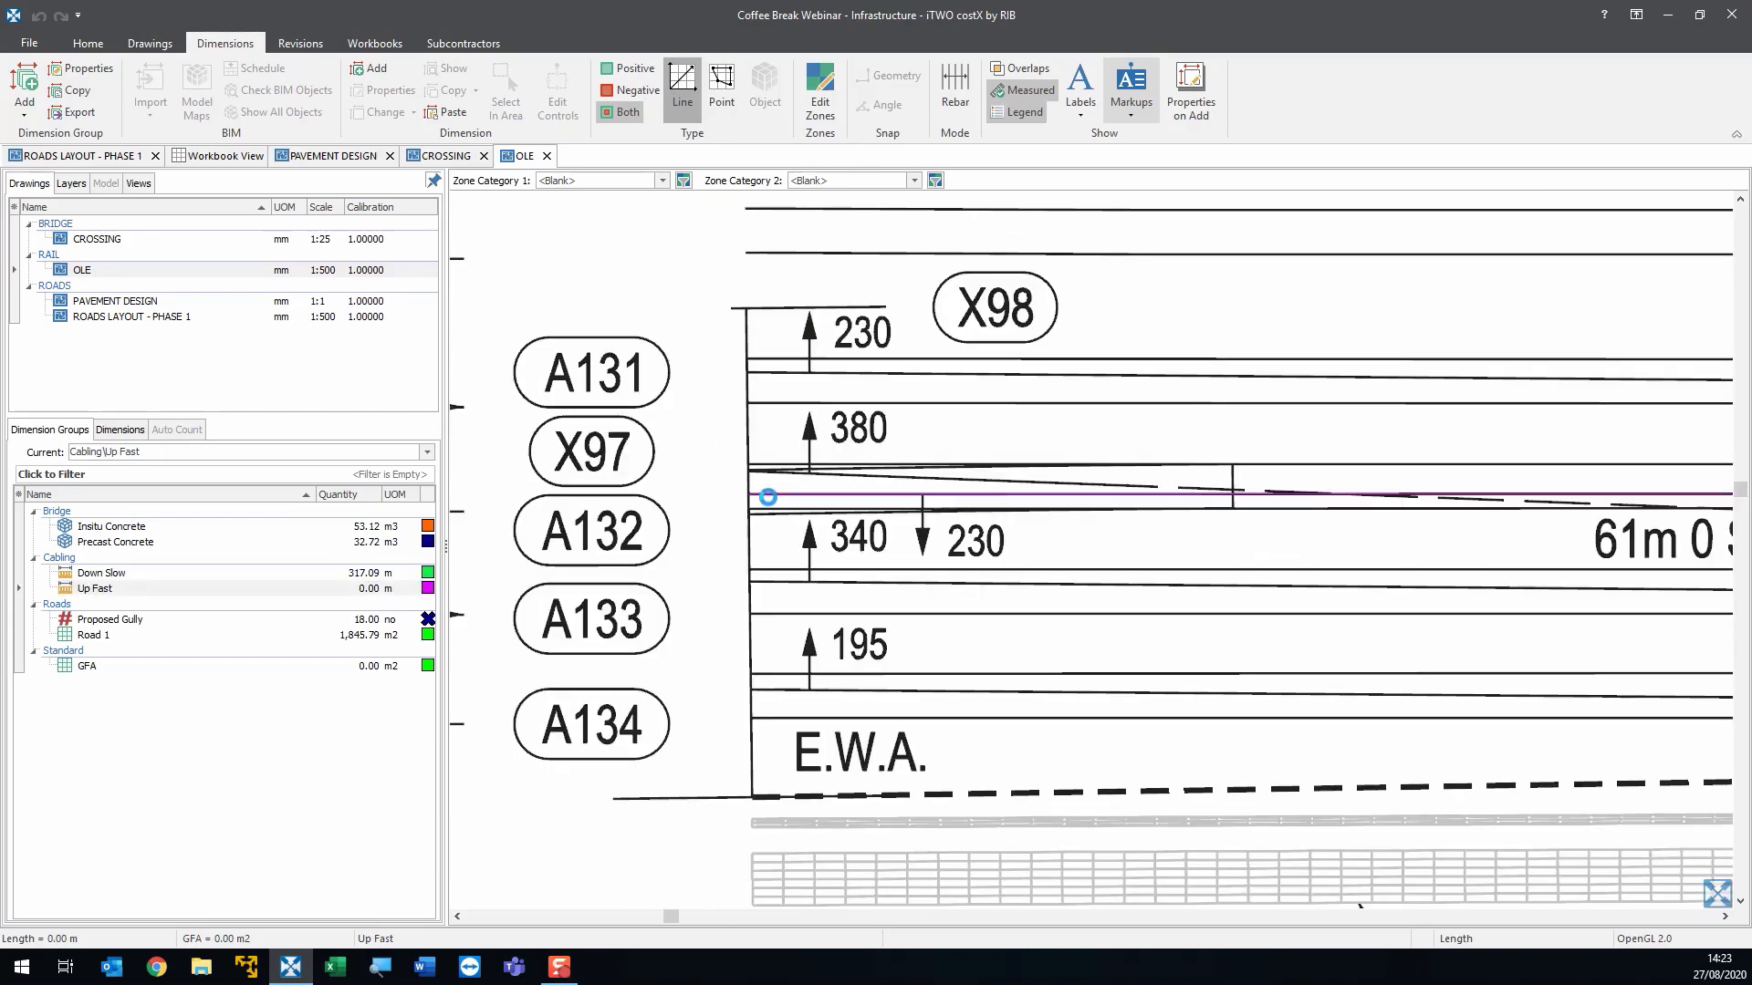
scroll(471, 475, down, 3)
double_click(472, 472)
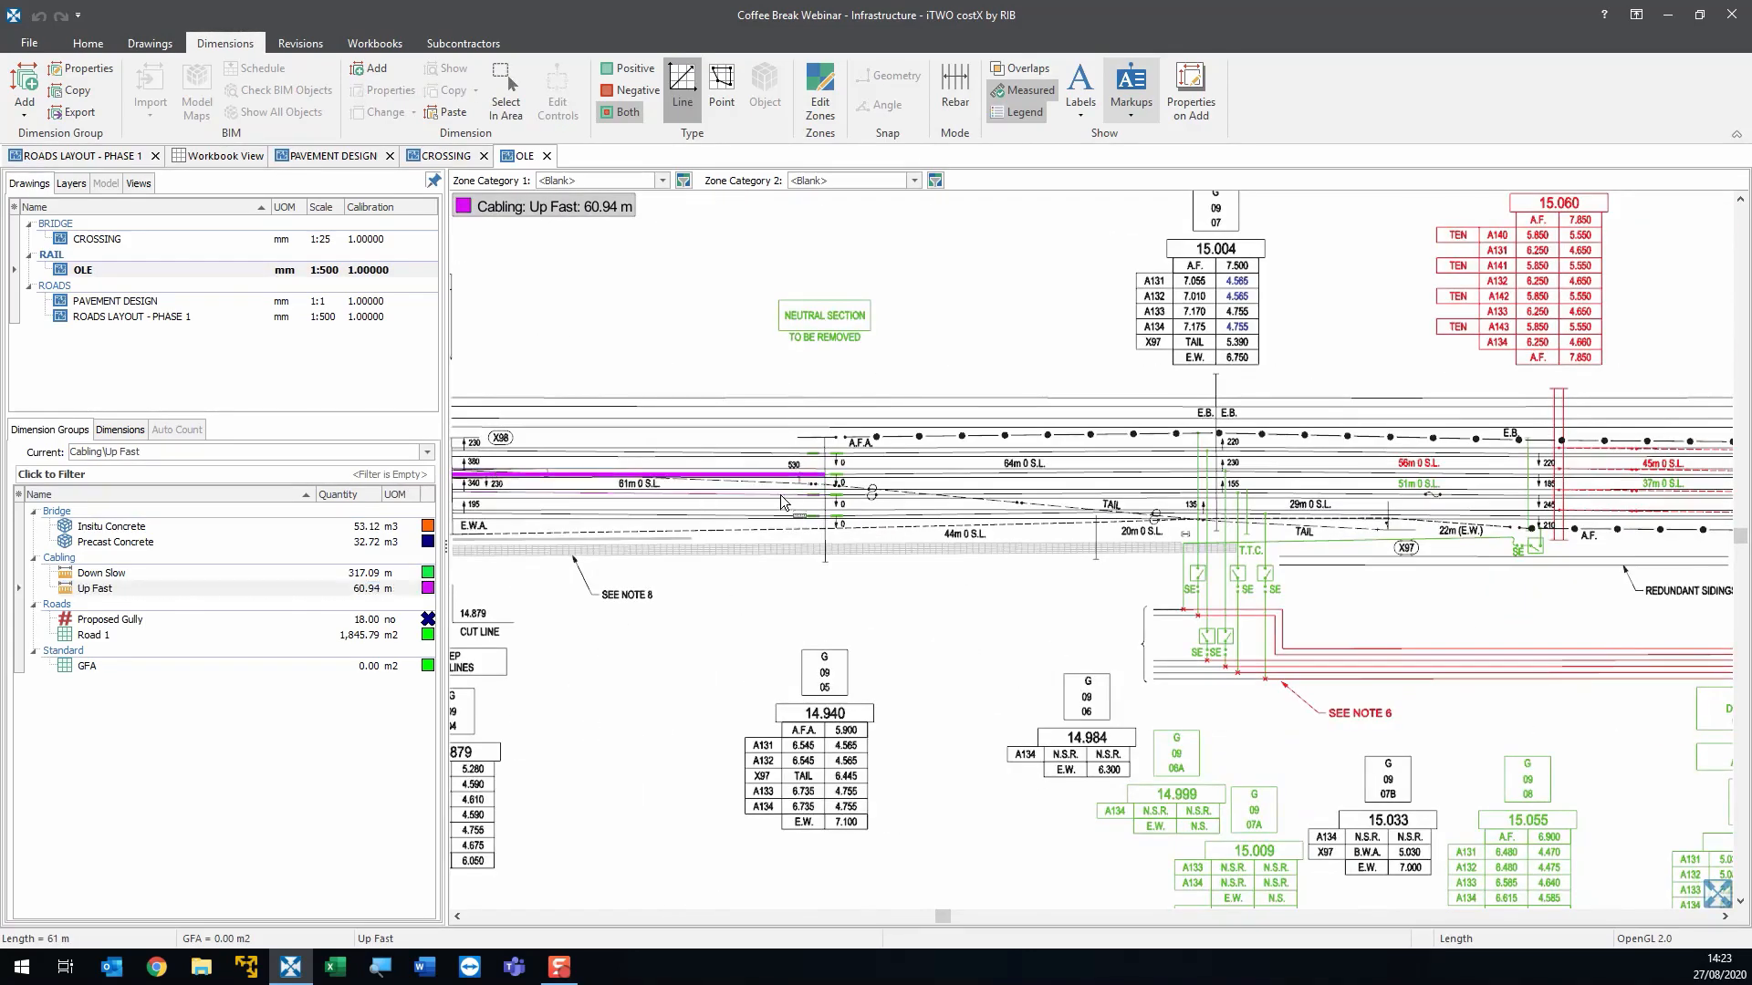
- Measure the next two Up Fast segments, covering the 64m and 51m spans, into the Up Fast group
scroll(808, 481, up, 2)
drag(872, 455, 629, 482)
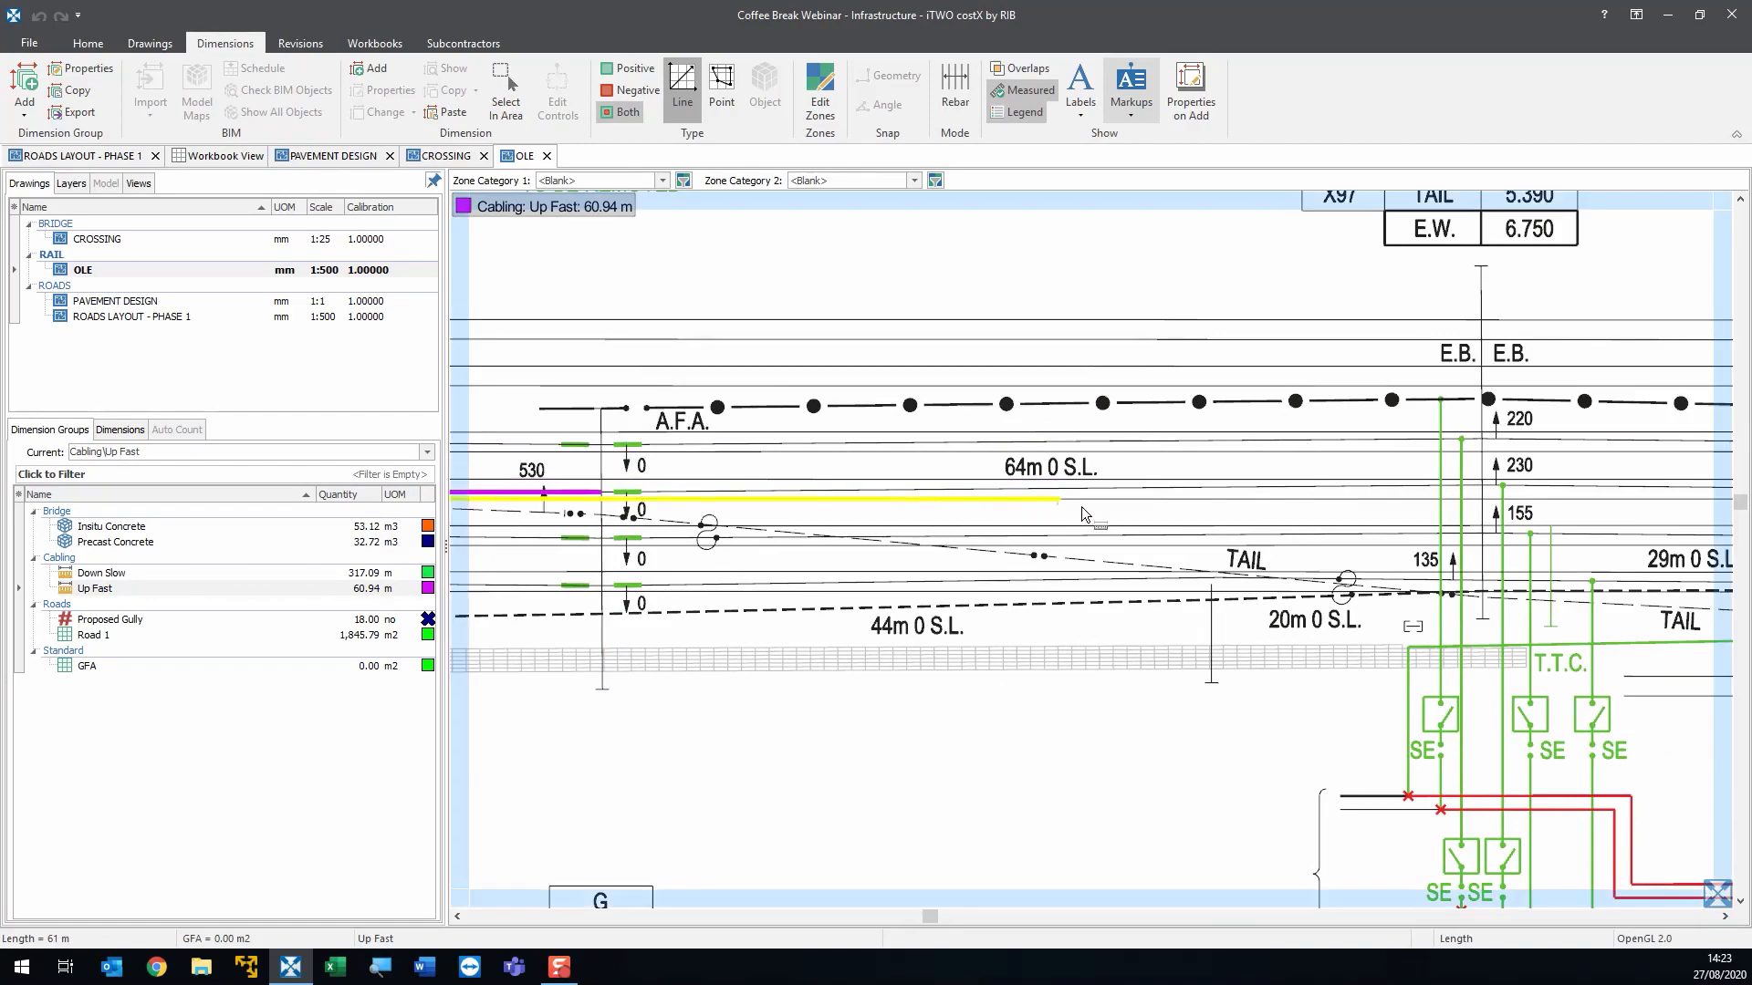
double_click(1237, 491)
drag(1237, 491, 287, 554)
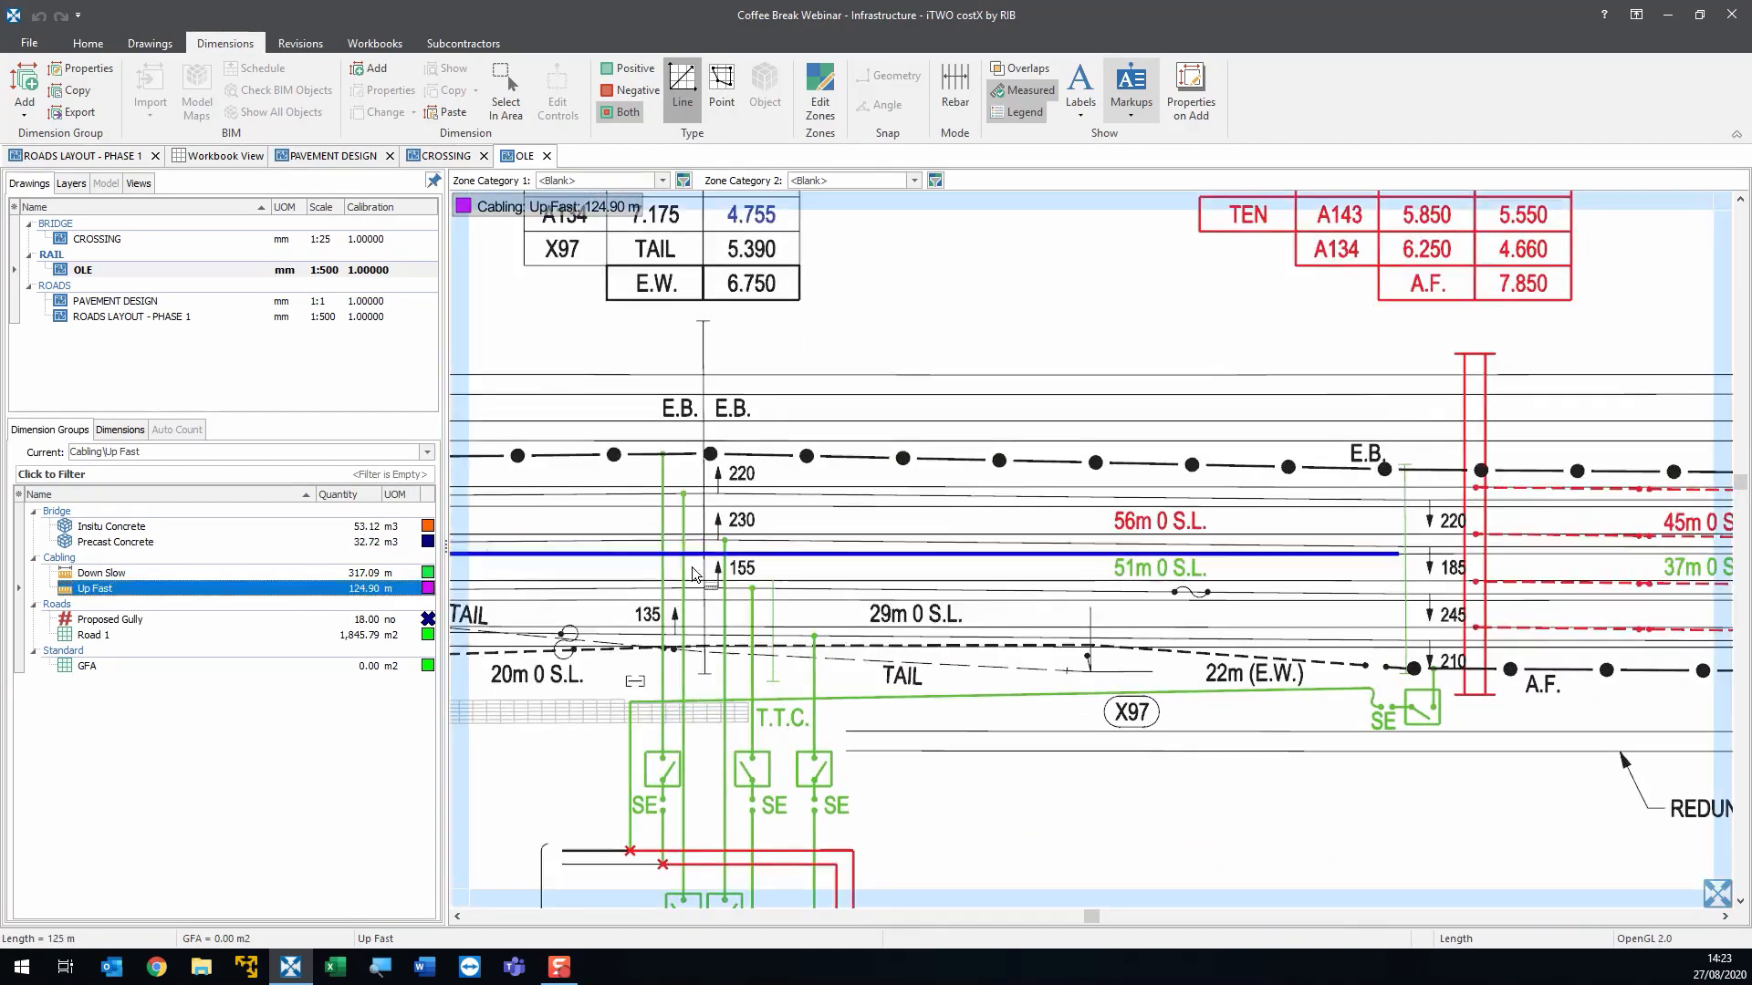
double_click(982, 546)
mouse_move(679, 510)
mouse_down()
mouse_move(538, 524)
mouse_move(186, 491)
mouse_up()
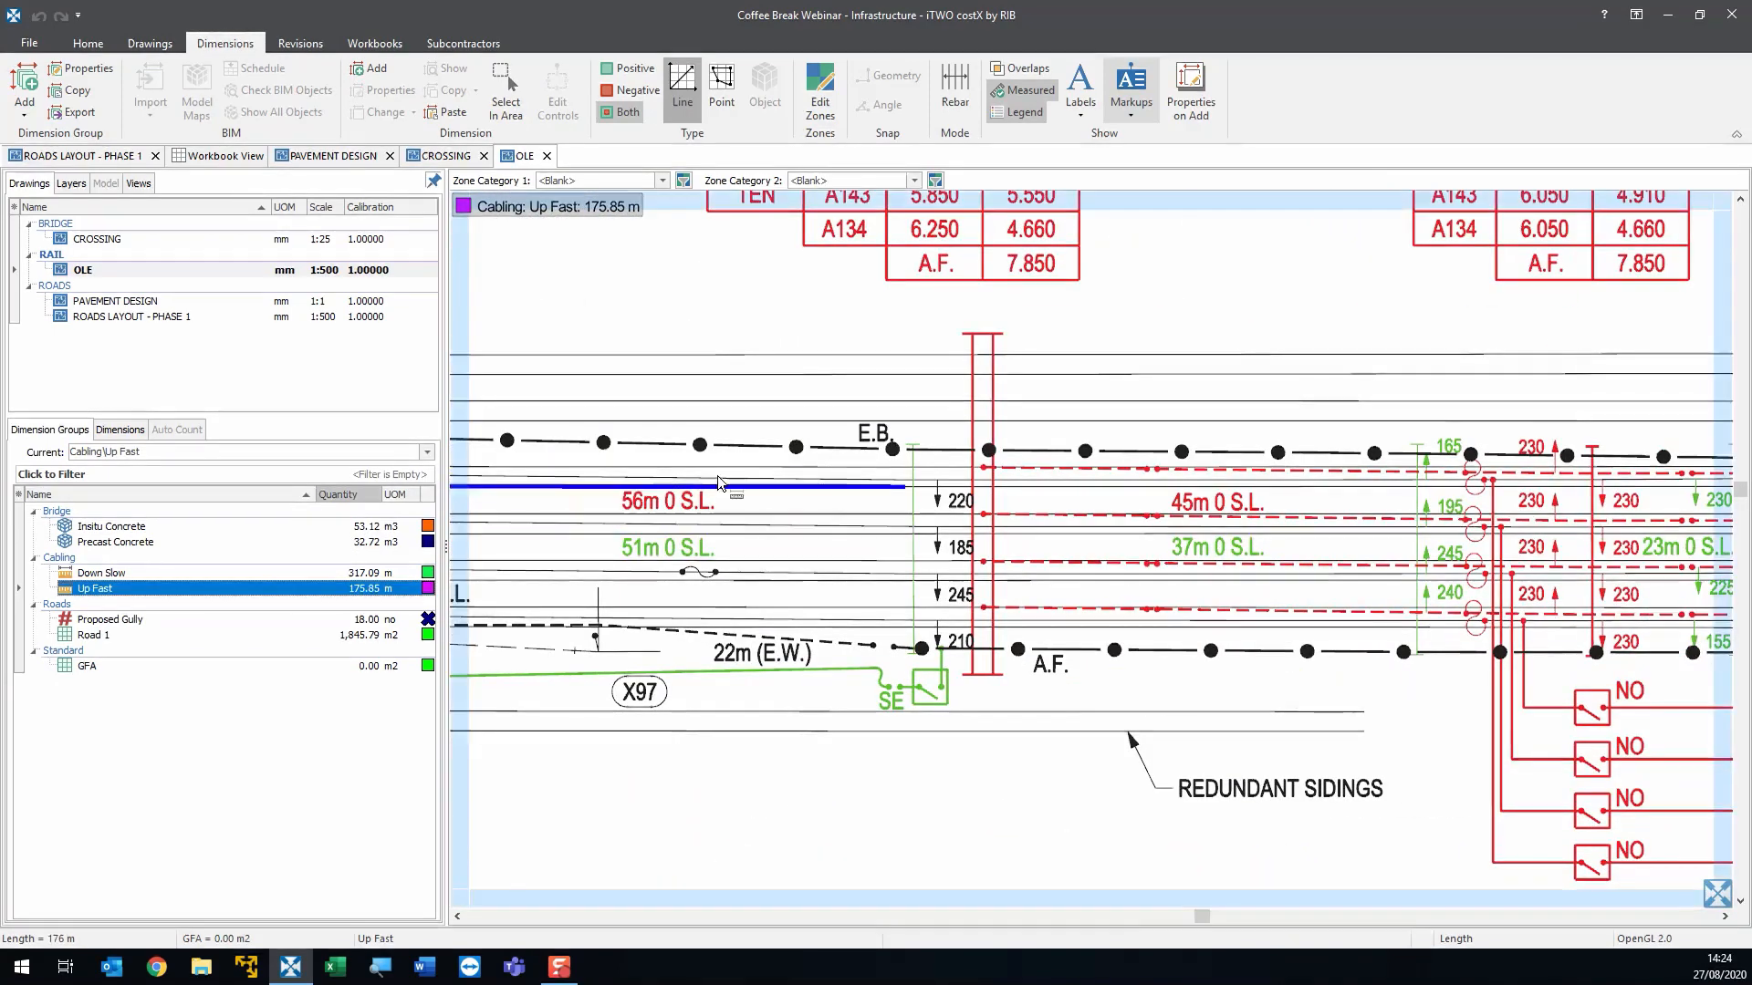
- Measure the remaining Up Fast segments from the 45m span to the cut line at 15.197
double_click(1368, 531)
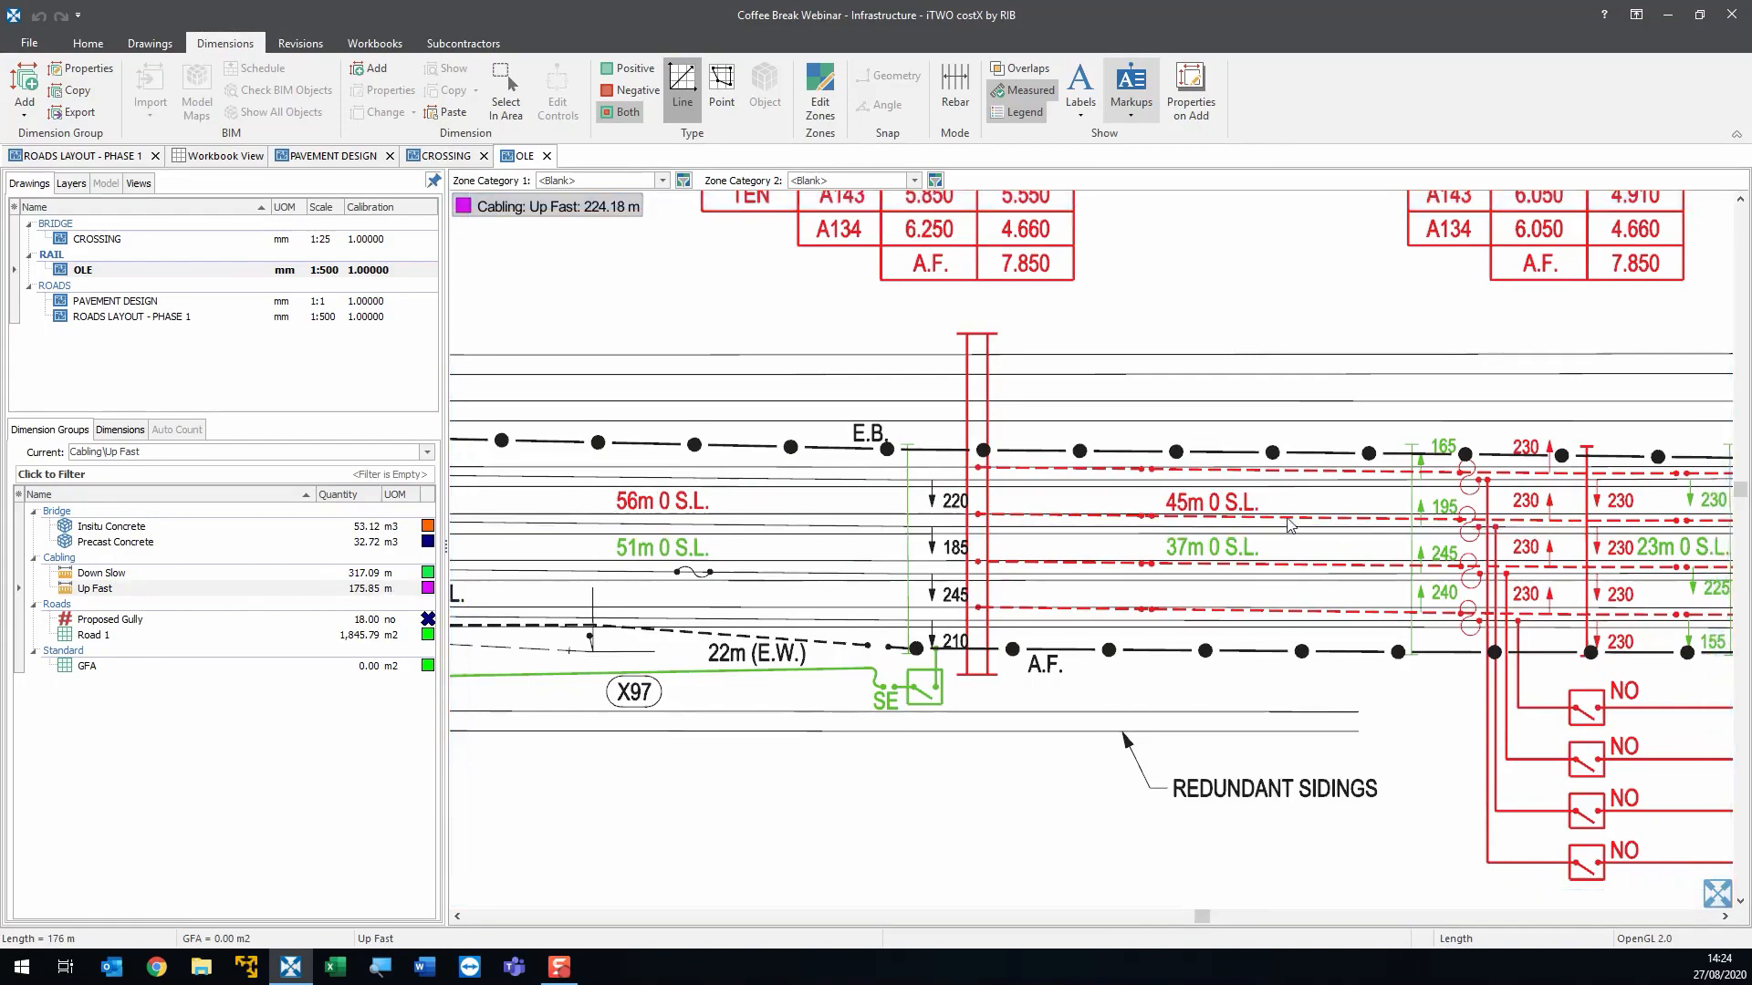
drag(1369, 531, 496, 484)
double_click(1318, 492)
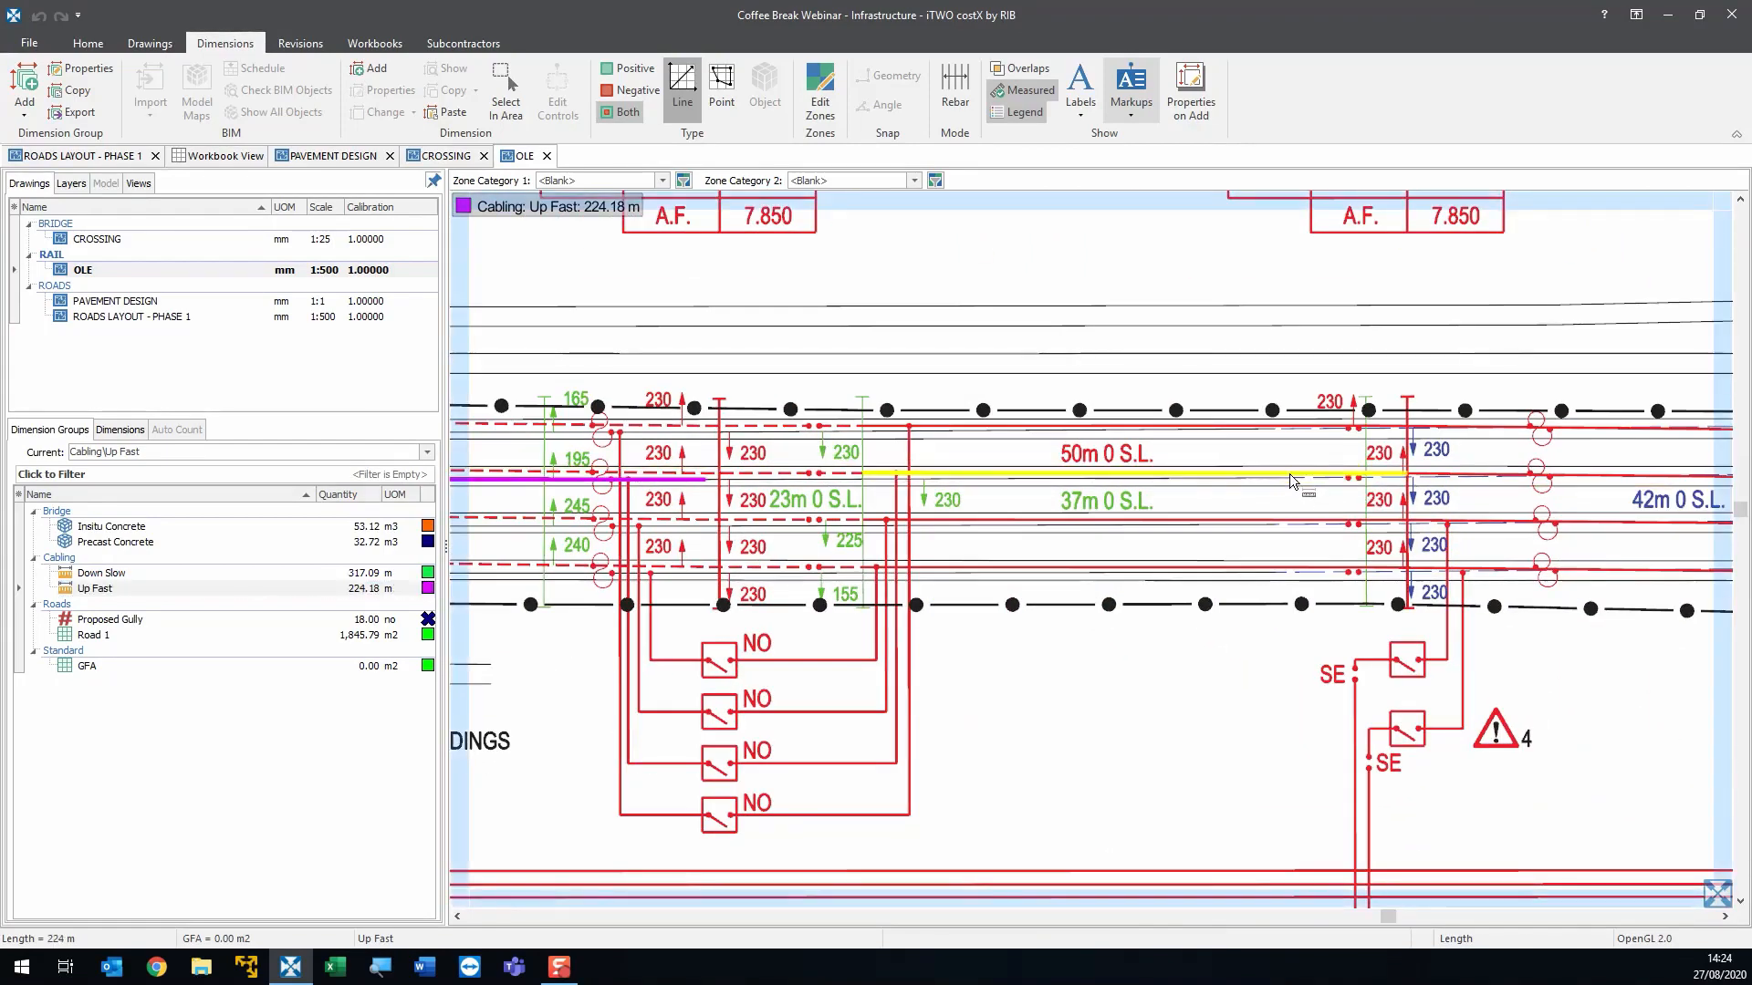
drag(1317, 493, 508, 469)
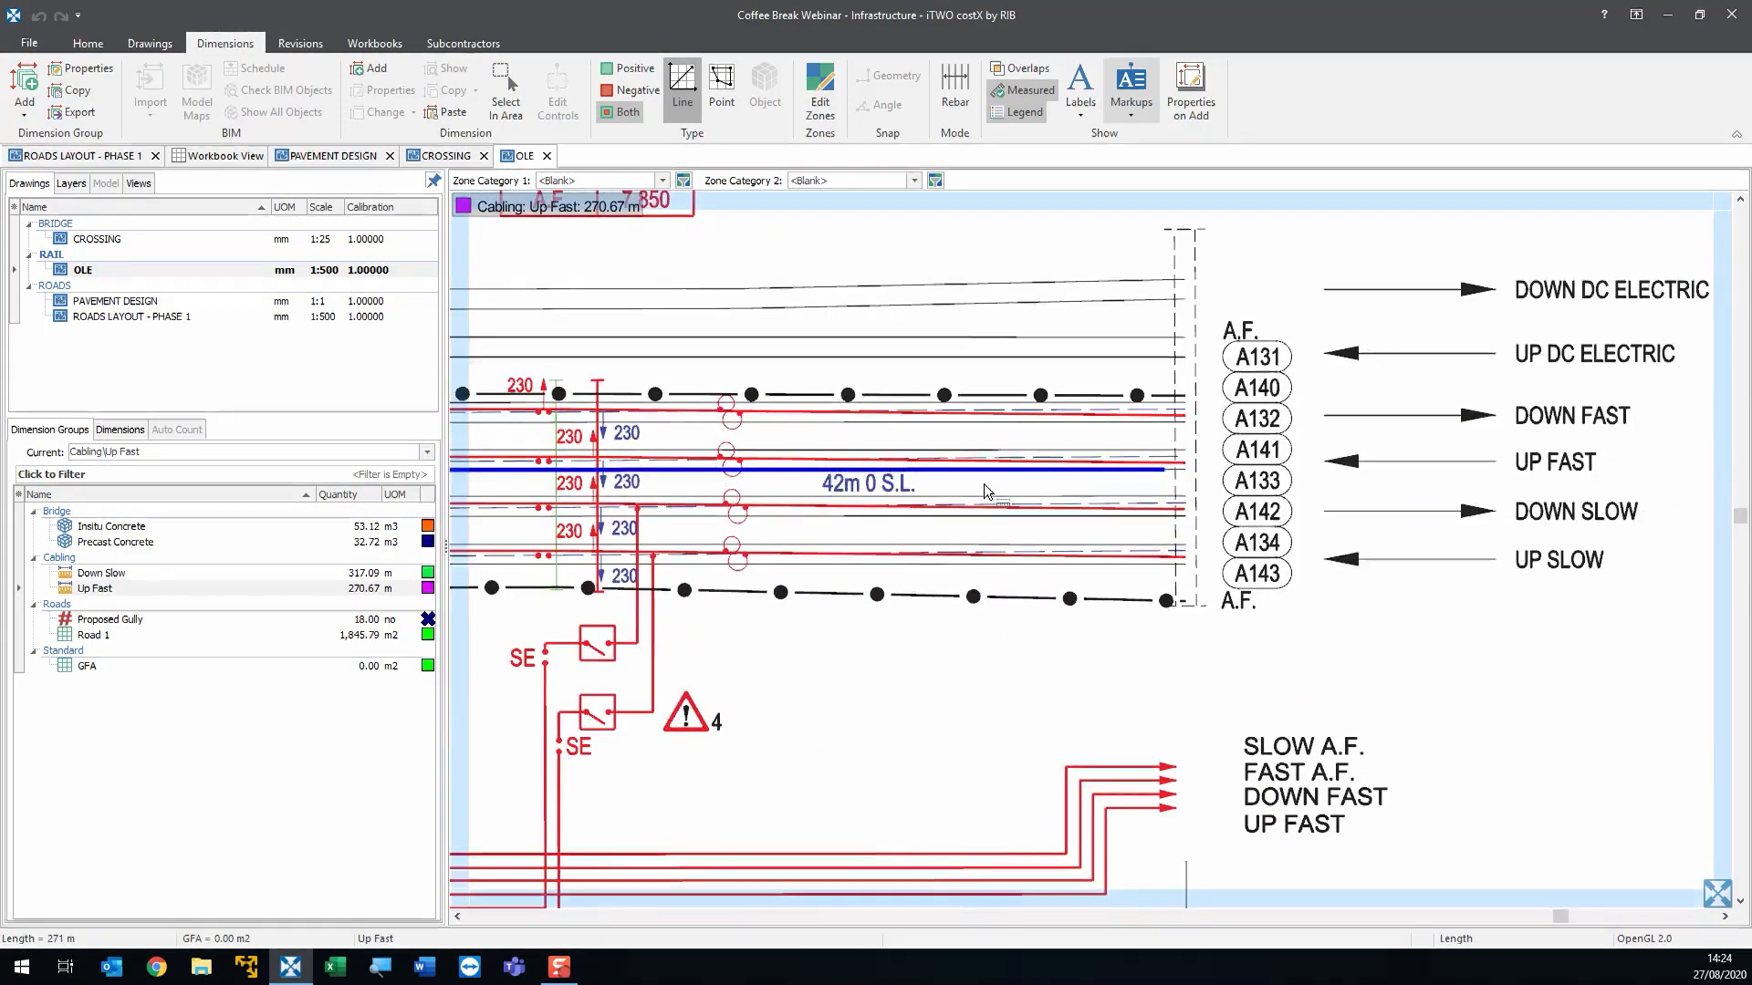
double_click(1183, 458)
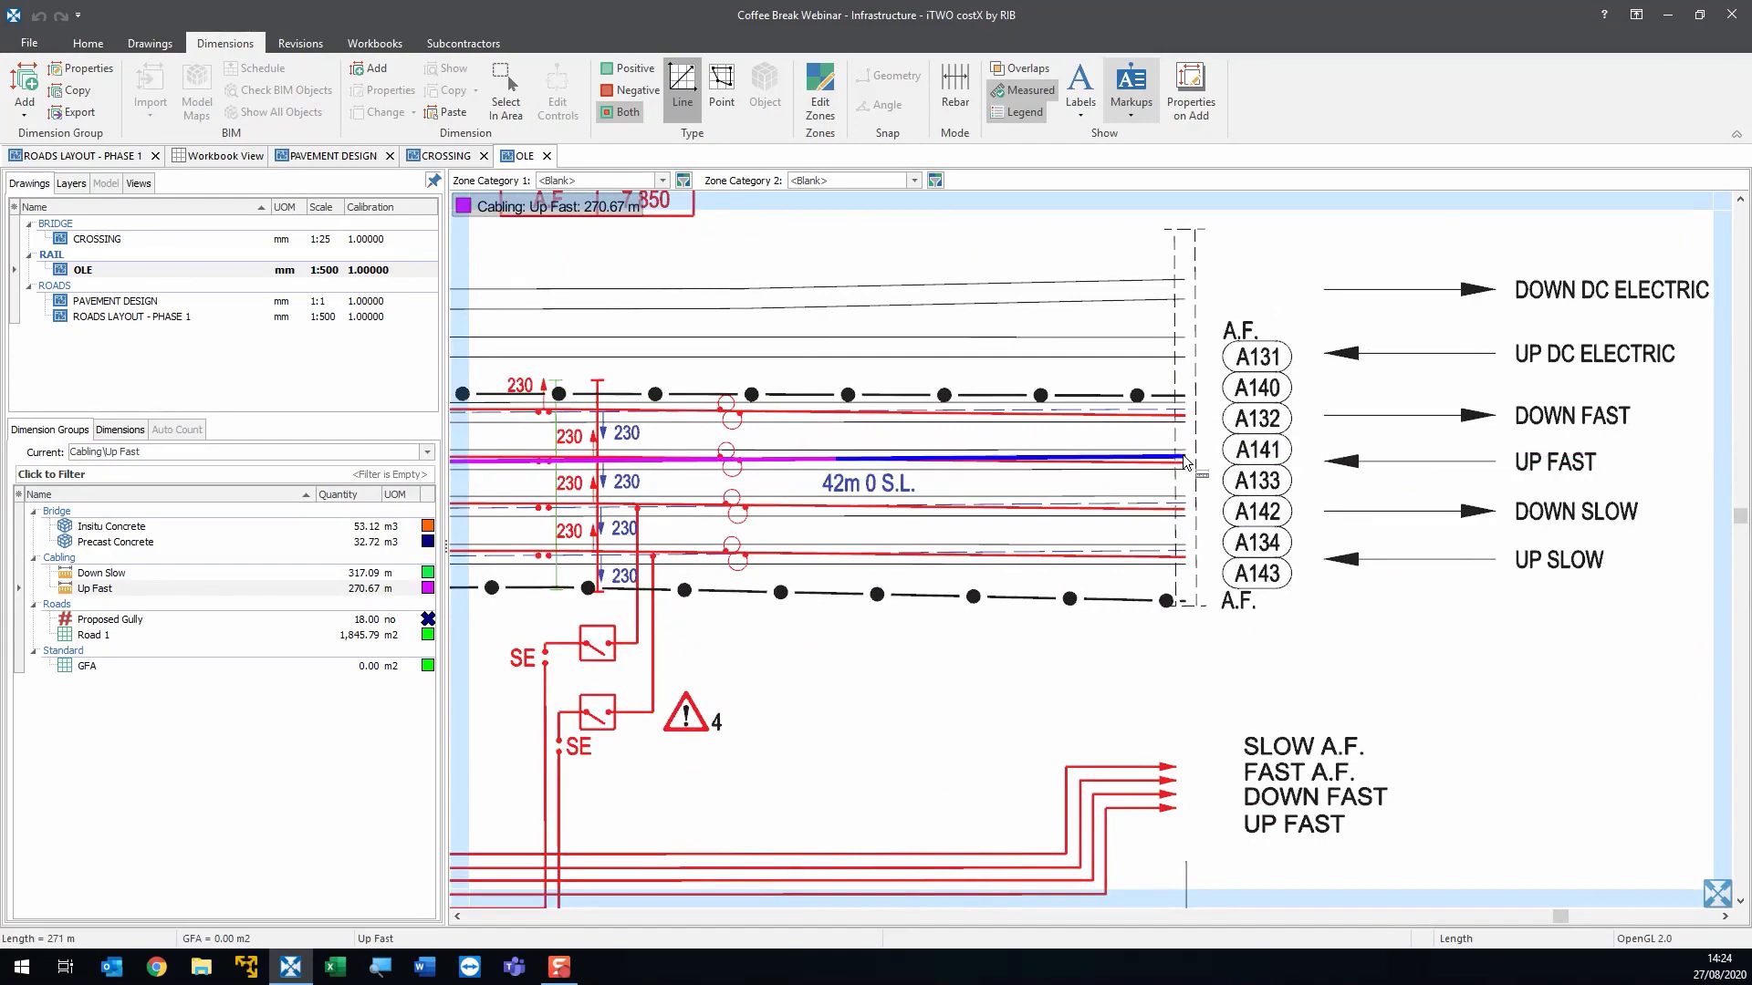
- Select the Cabling folder to show the Down Slow and Up Fast measurements together, and review them across the whole drawing
scroll(1197, 496, down, 2)
scroll(908, 483, up, 6)
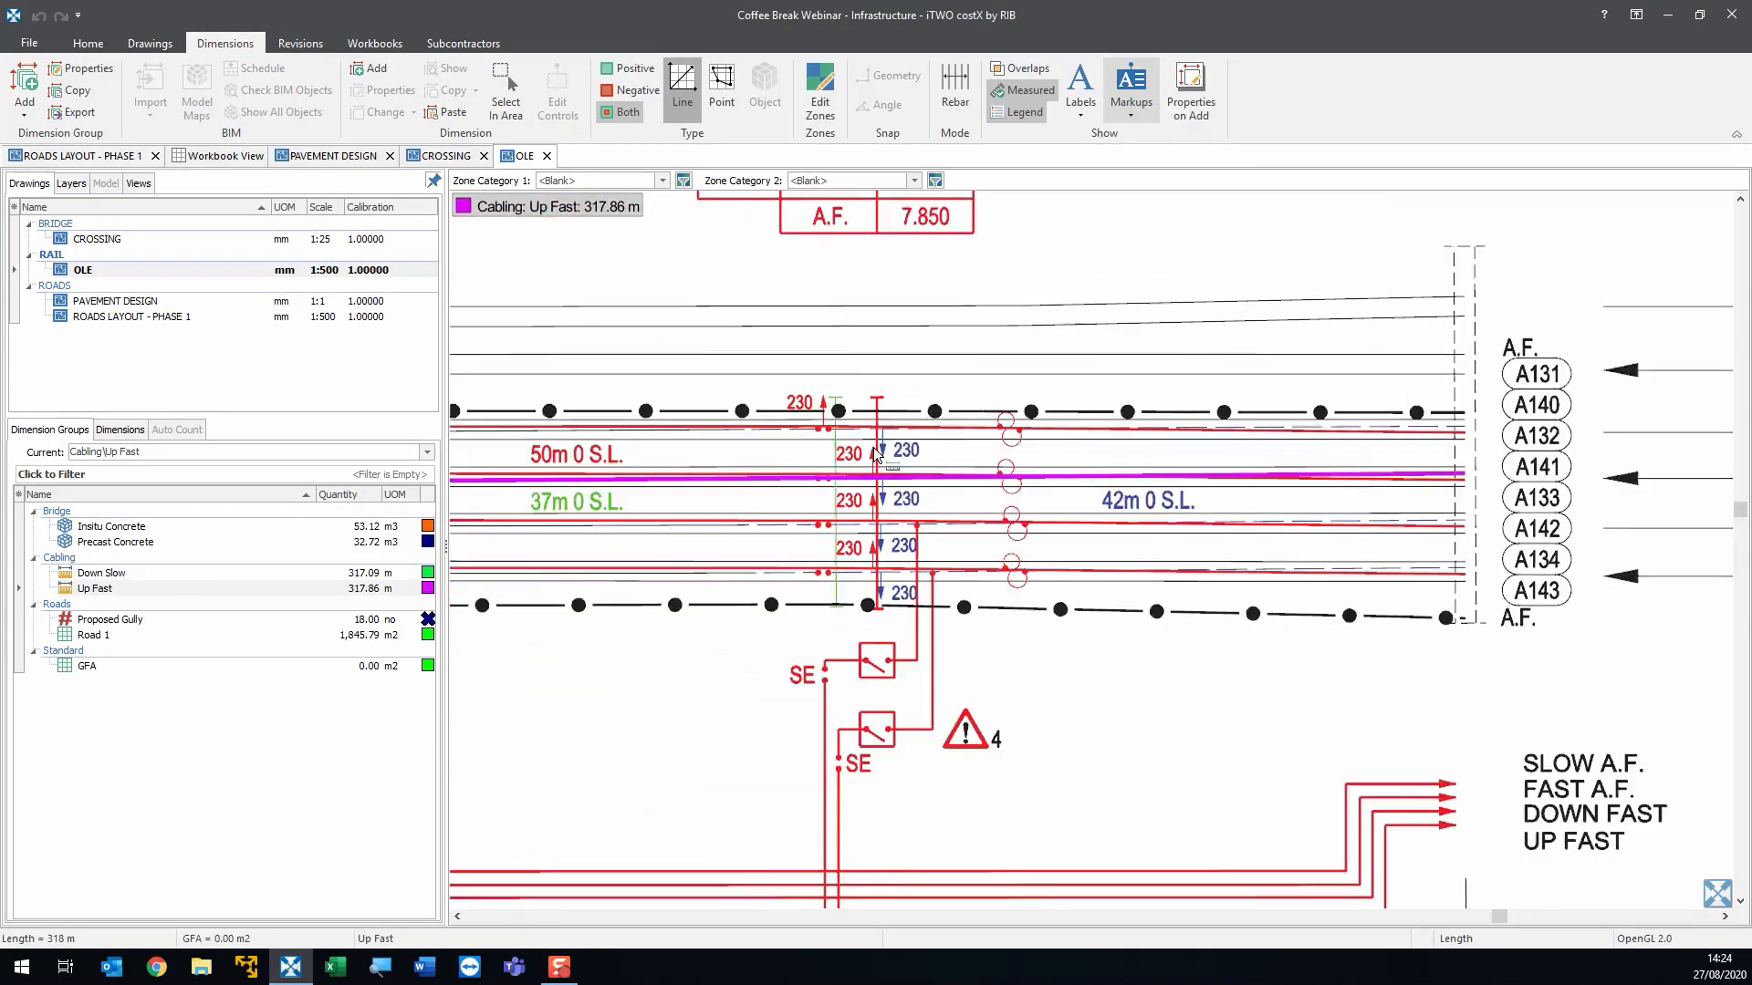
scroll(906, 483, down, 10)
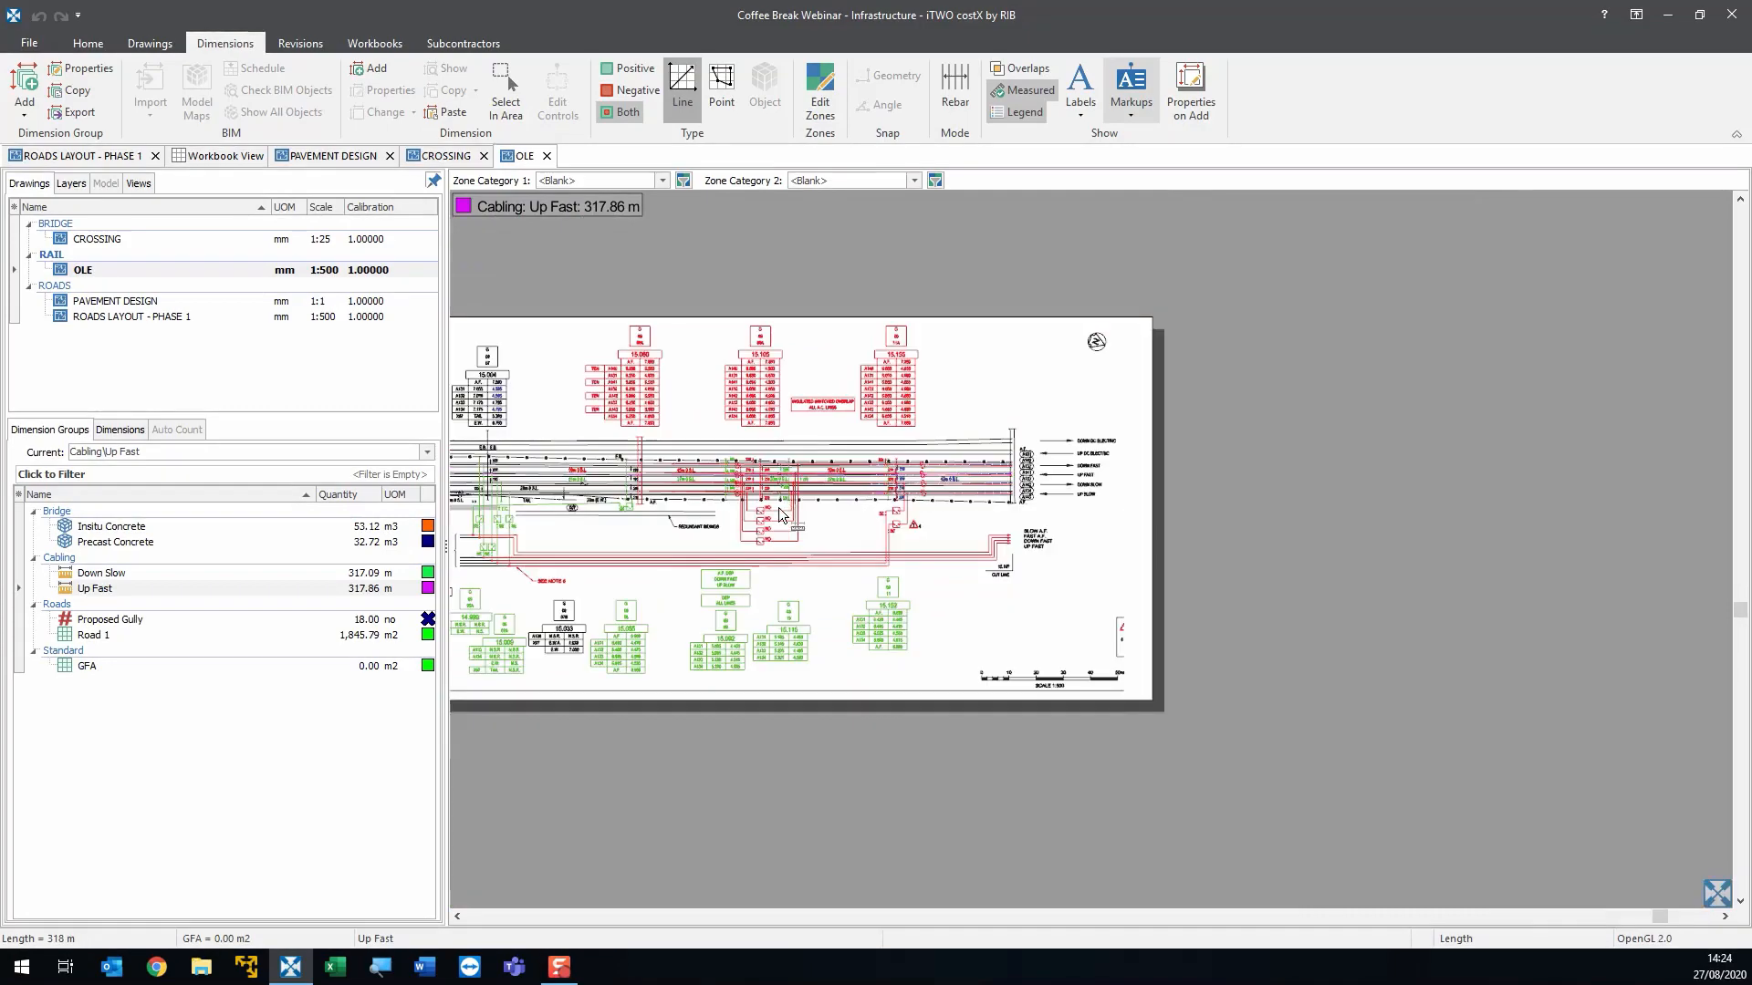
scroll(1030, 568, down, 4)
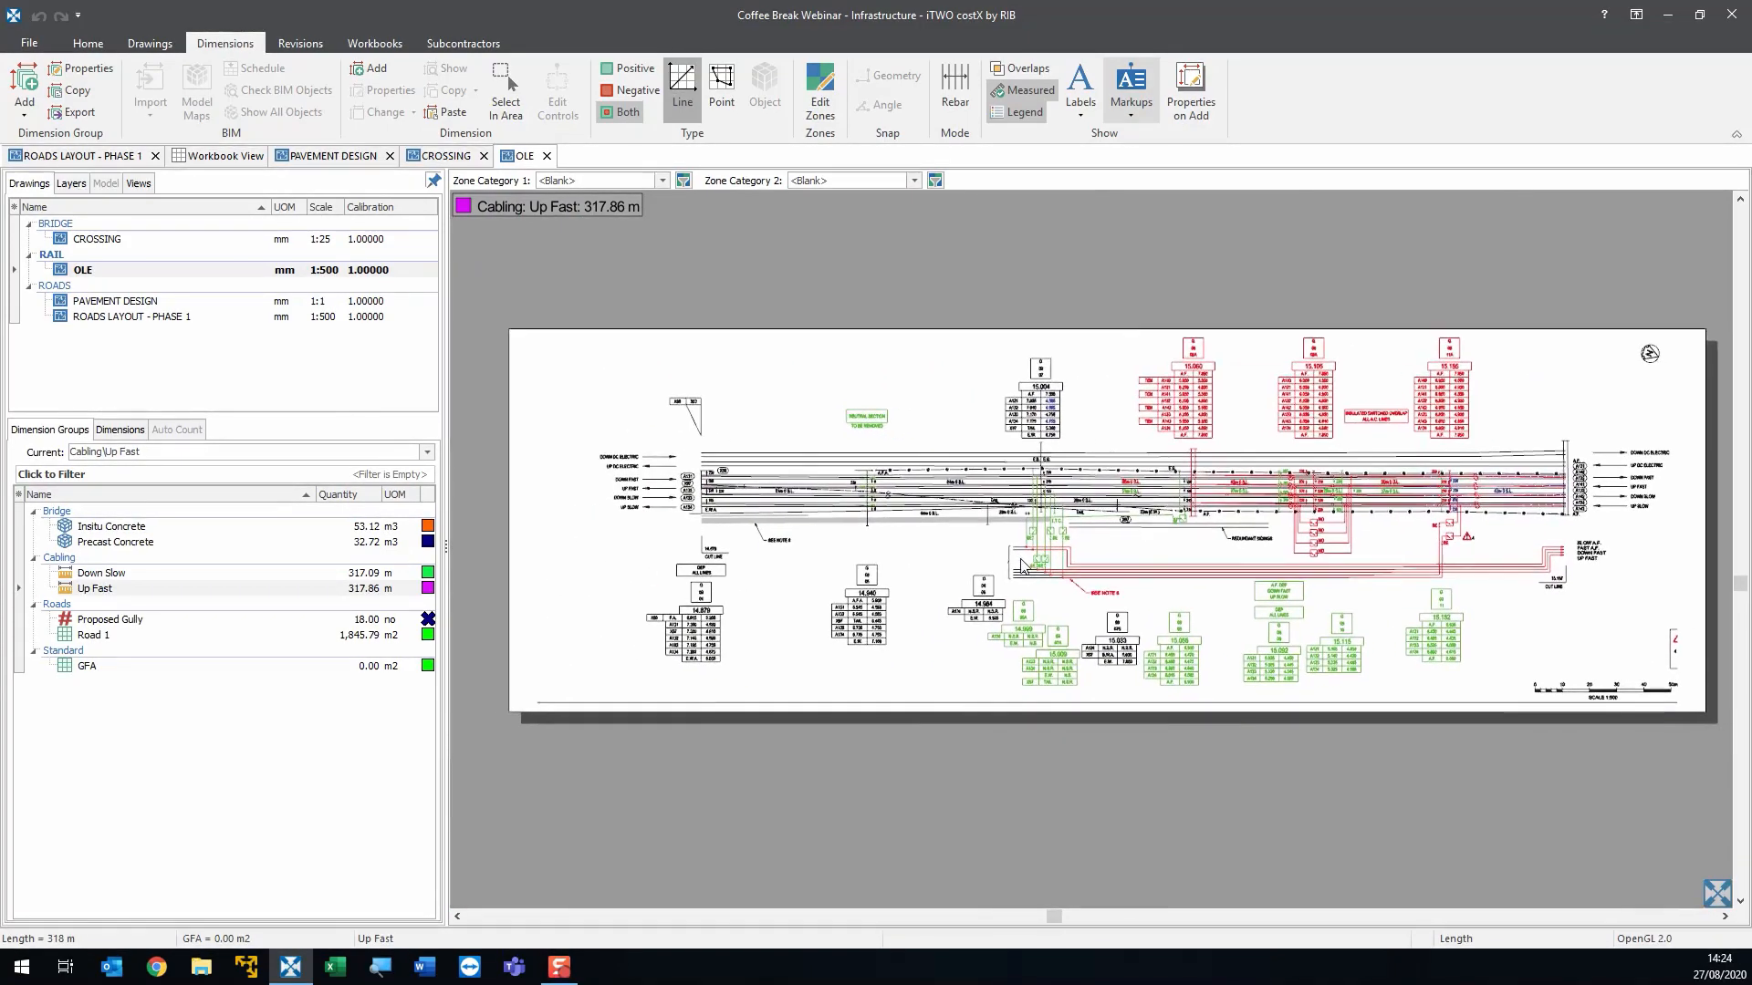
click(348, 589)
click(71, 560)
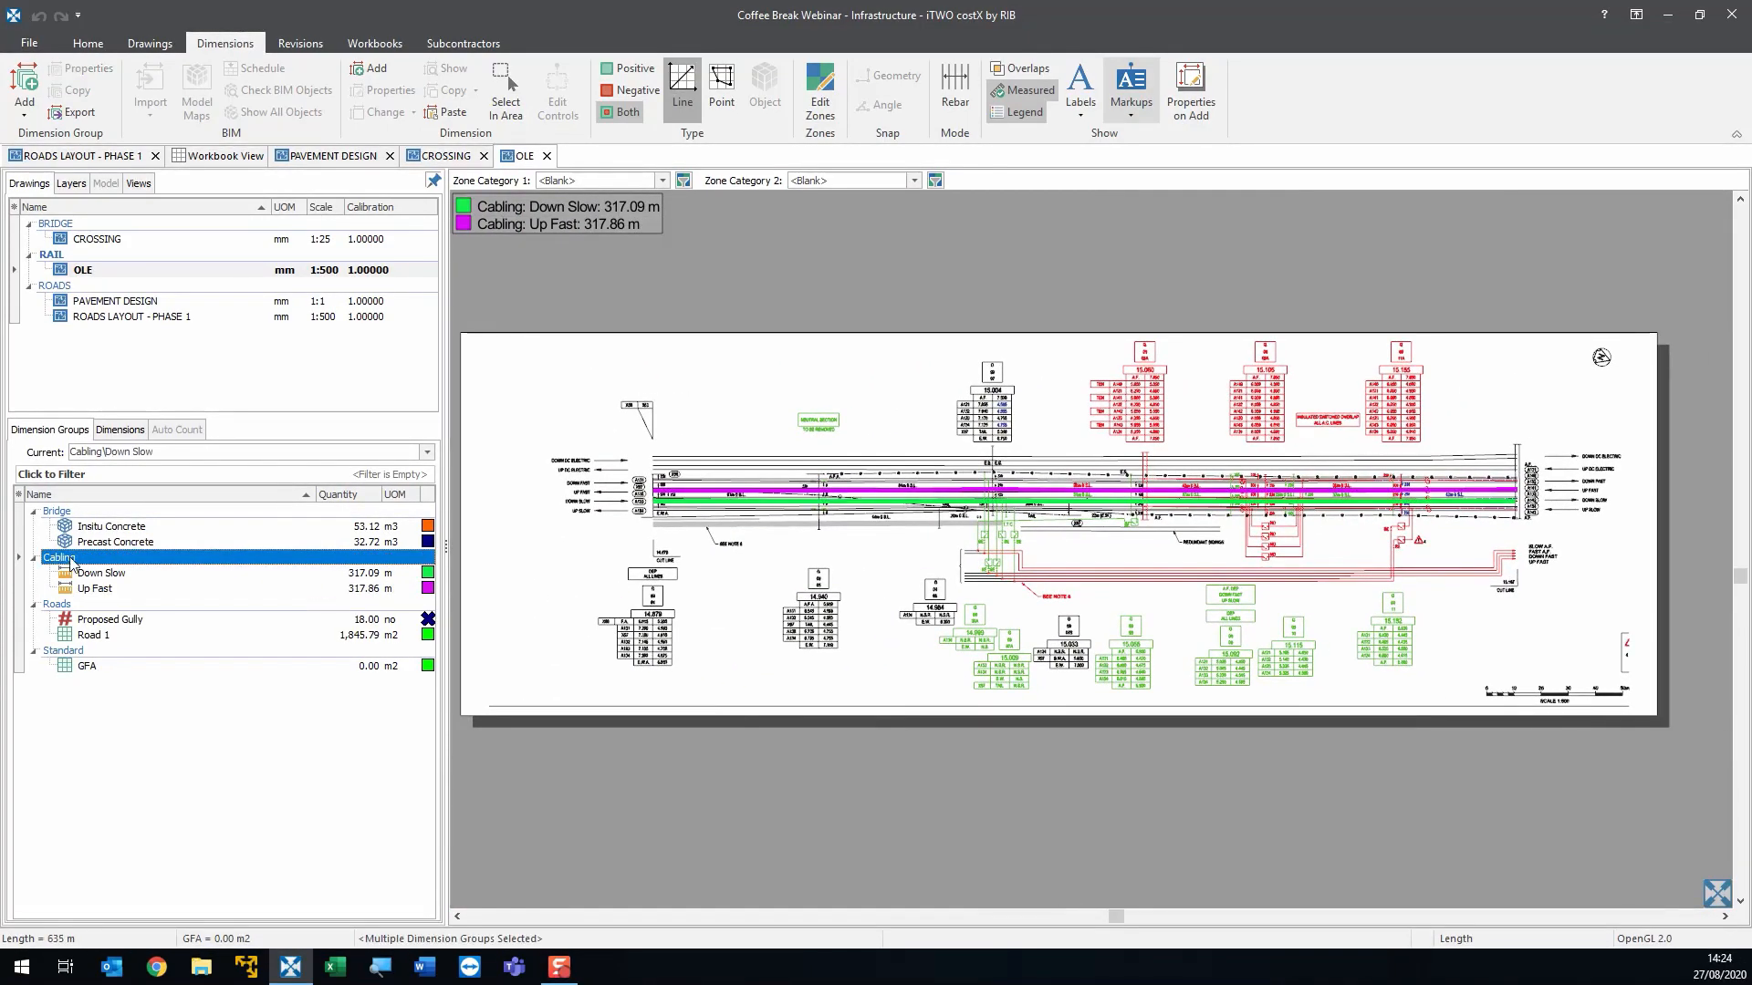
scroll(912, 535, up, 3)
scroll(914, 539, down, 4)
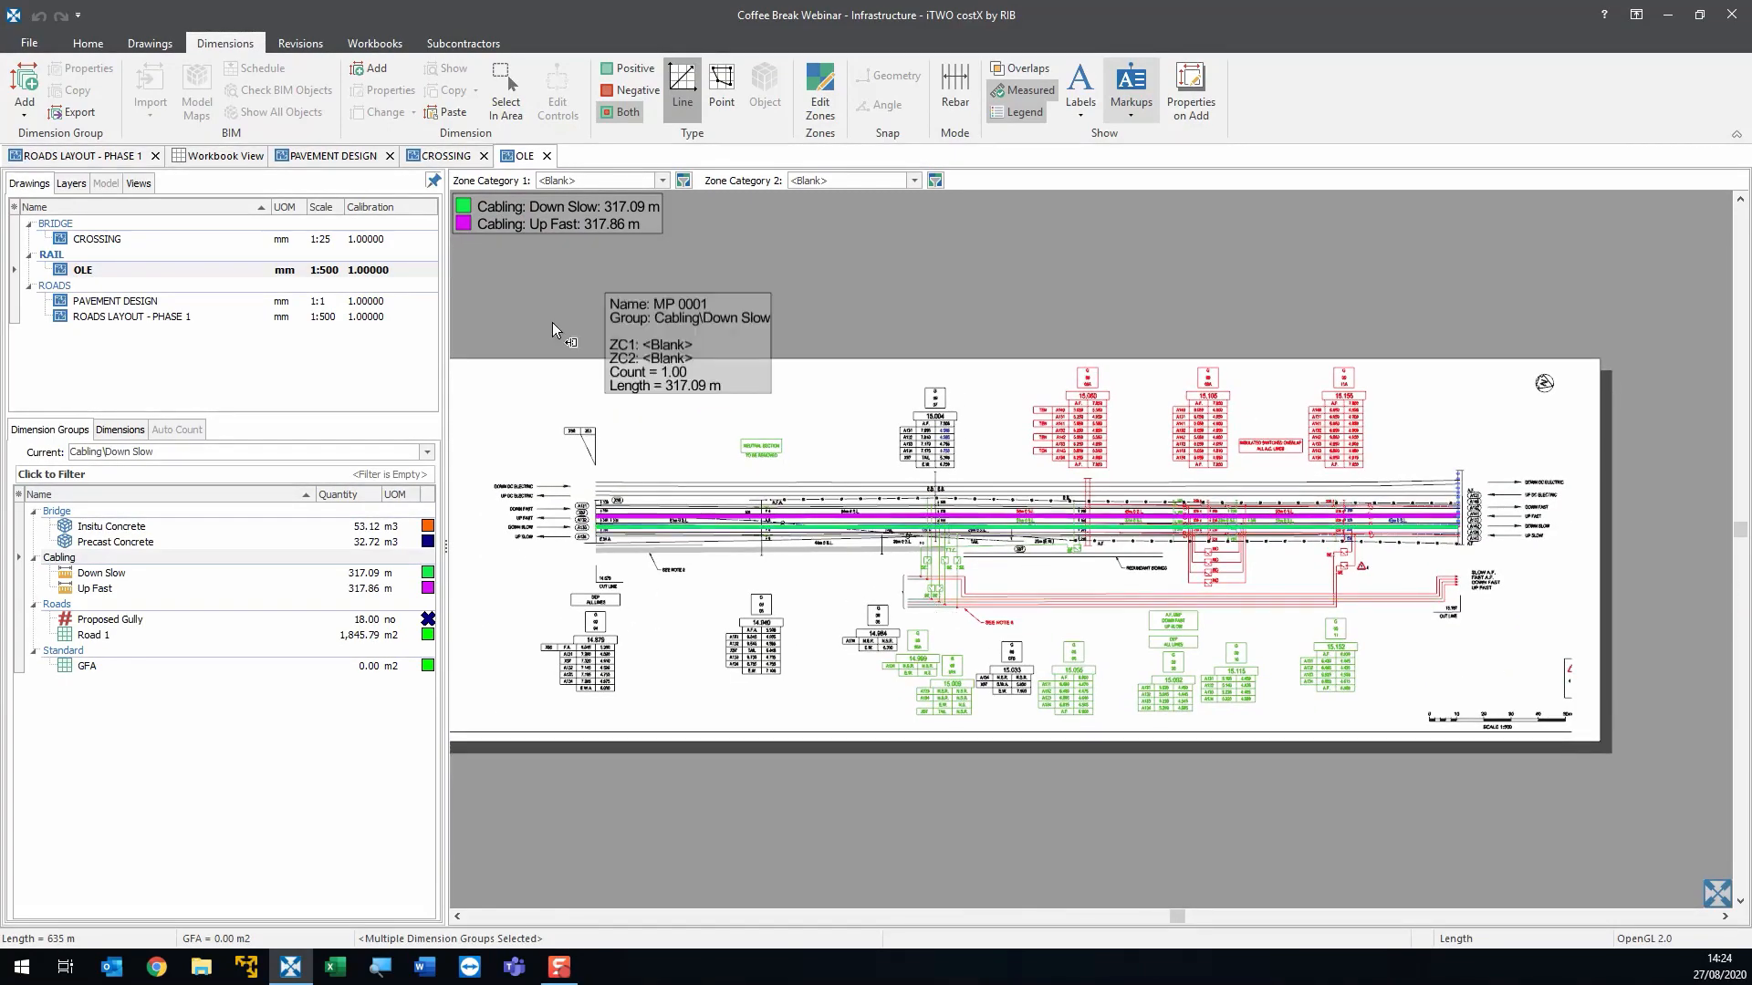
- Display the OLE drawing in monochrome so the coloured cabling measurements stand out
click(151, 44)
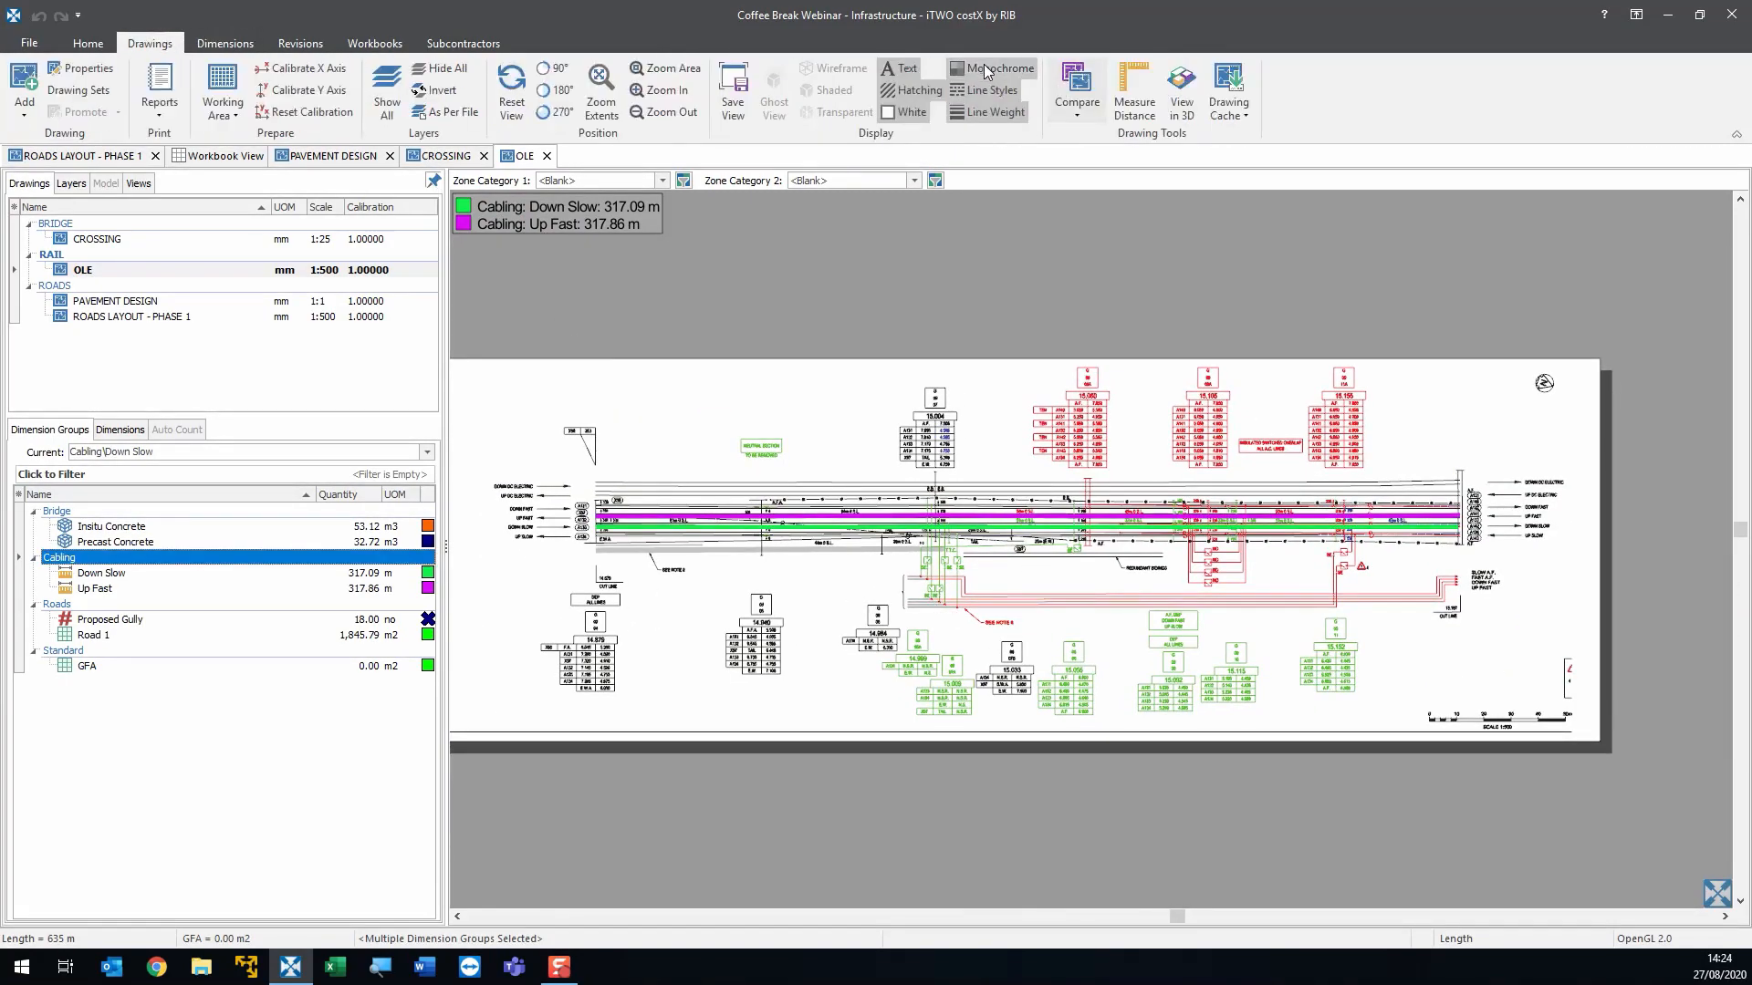
click(987, 72)
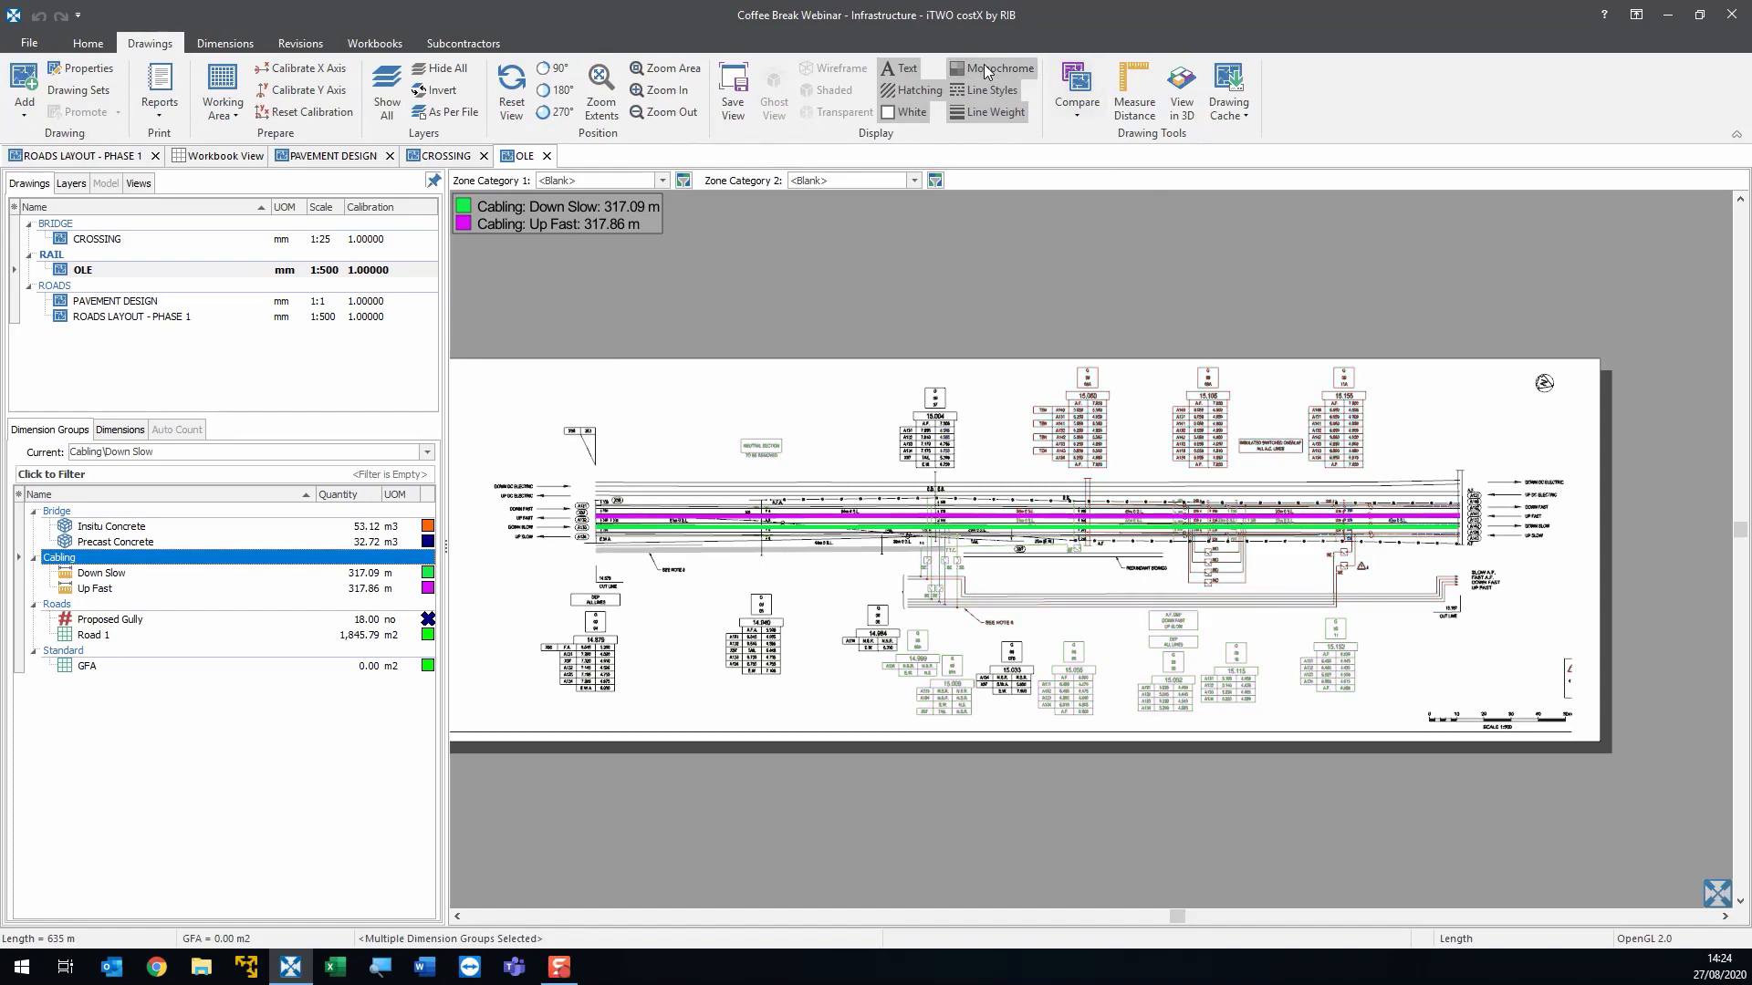
scroll(1045, 390, up, 1)
scroll(1066, 362, down, 1)
mouse_move(1045, 391)
mouse_down()
mouse_move(1104, 339)
mouse_move(1068, 356)
mouse_up()
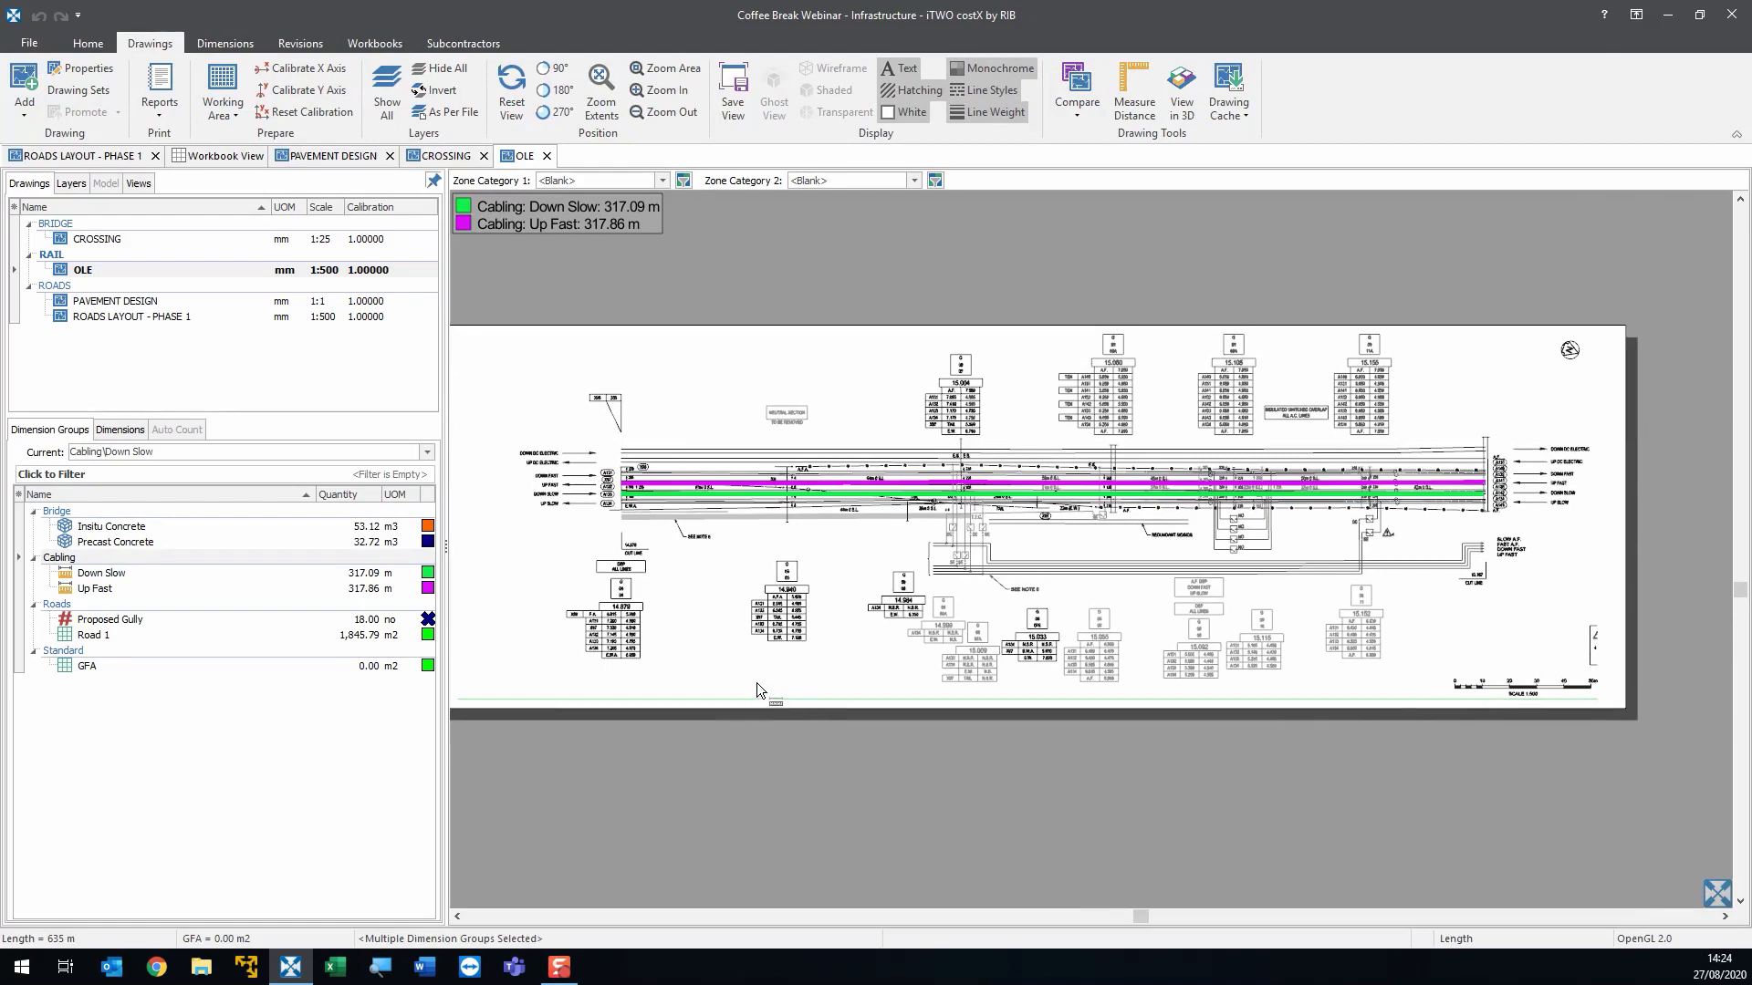
- Print the drawing window to a report, review the cabling legend and drawing in the preview, and close it
click(166, 112)
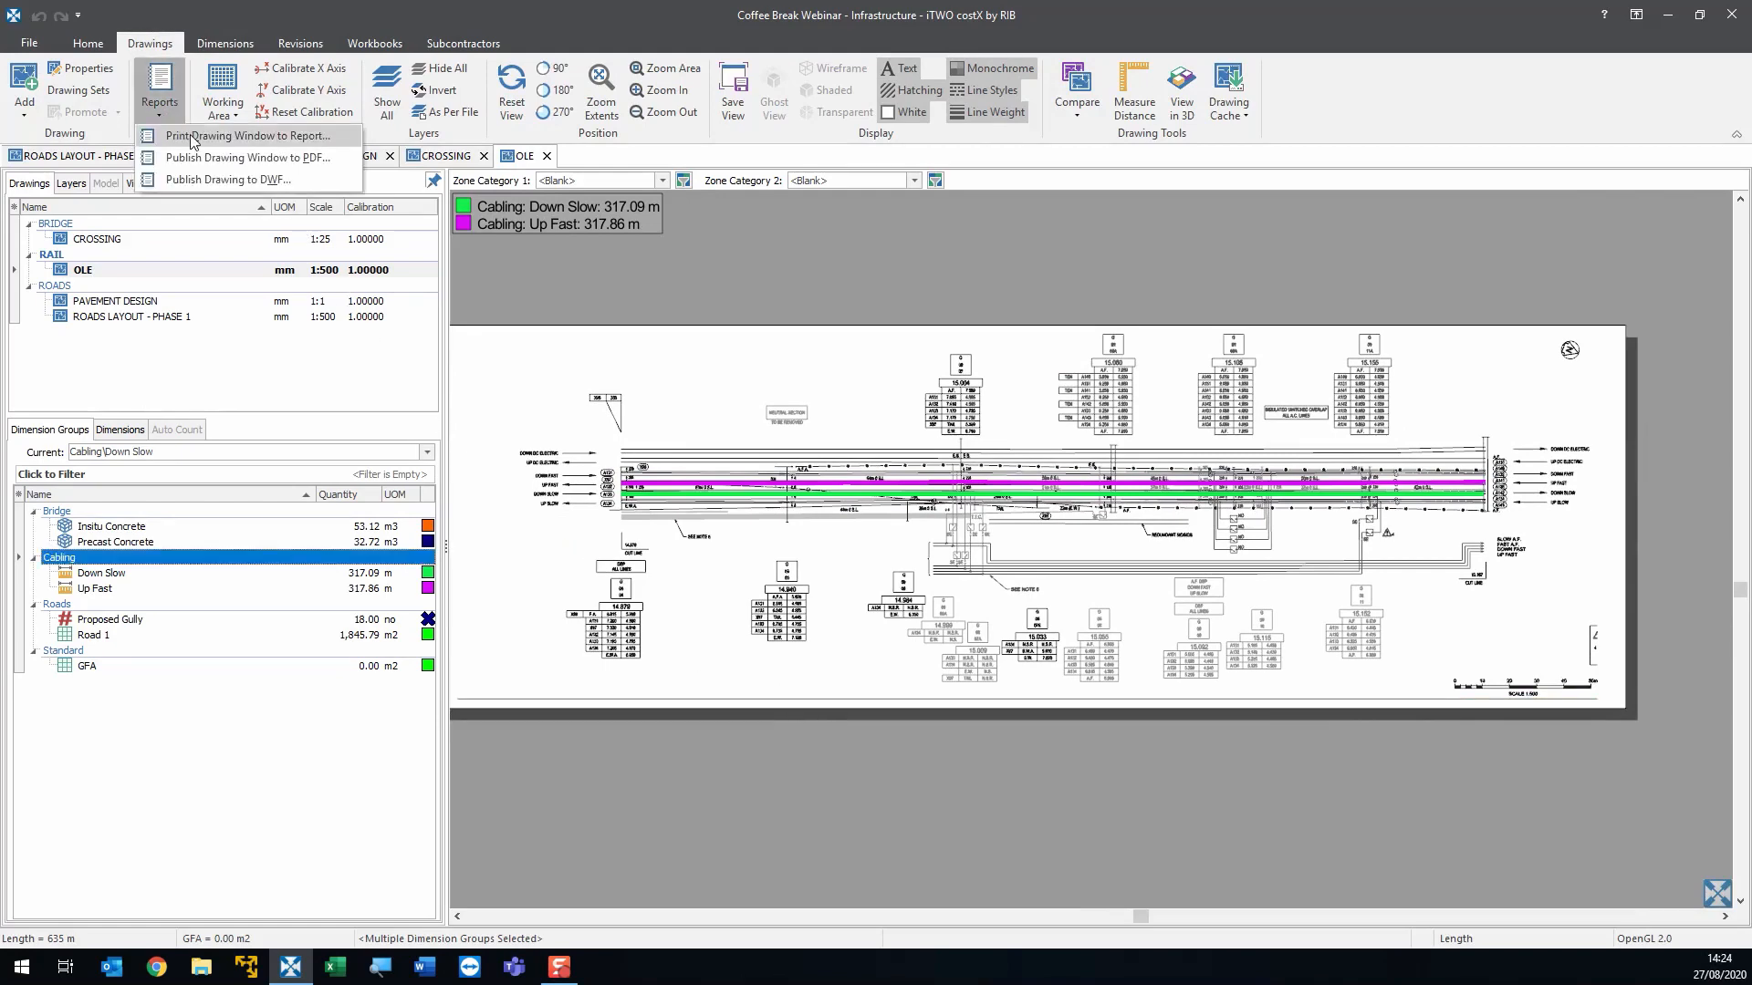
click(190, 135)
click(1049, 339)
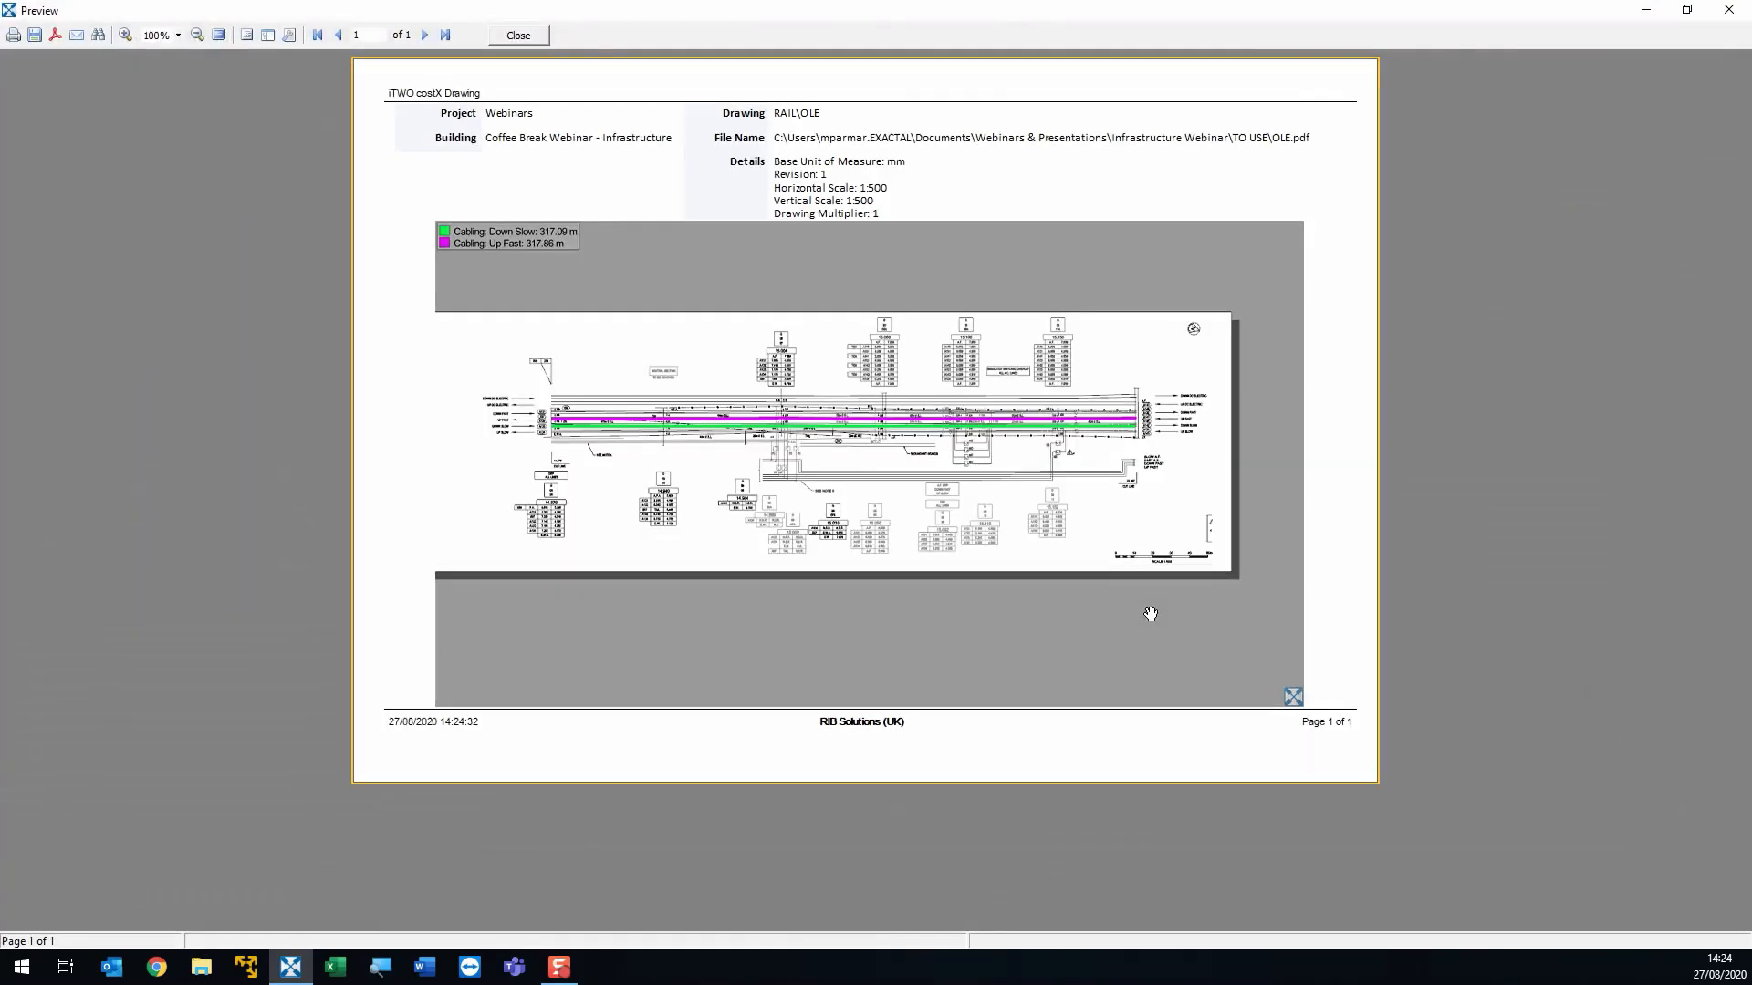
scroll(1152, 358, up, 2)
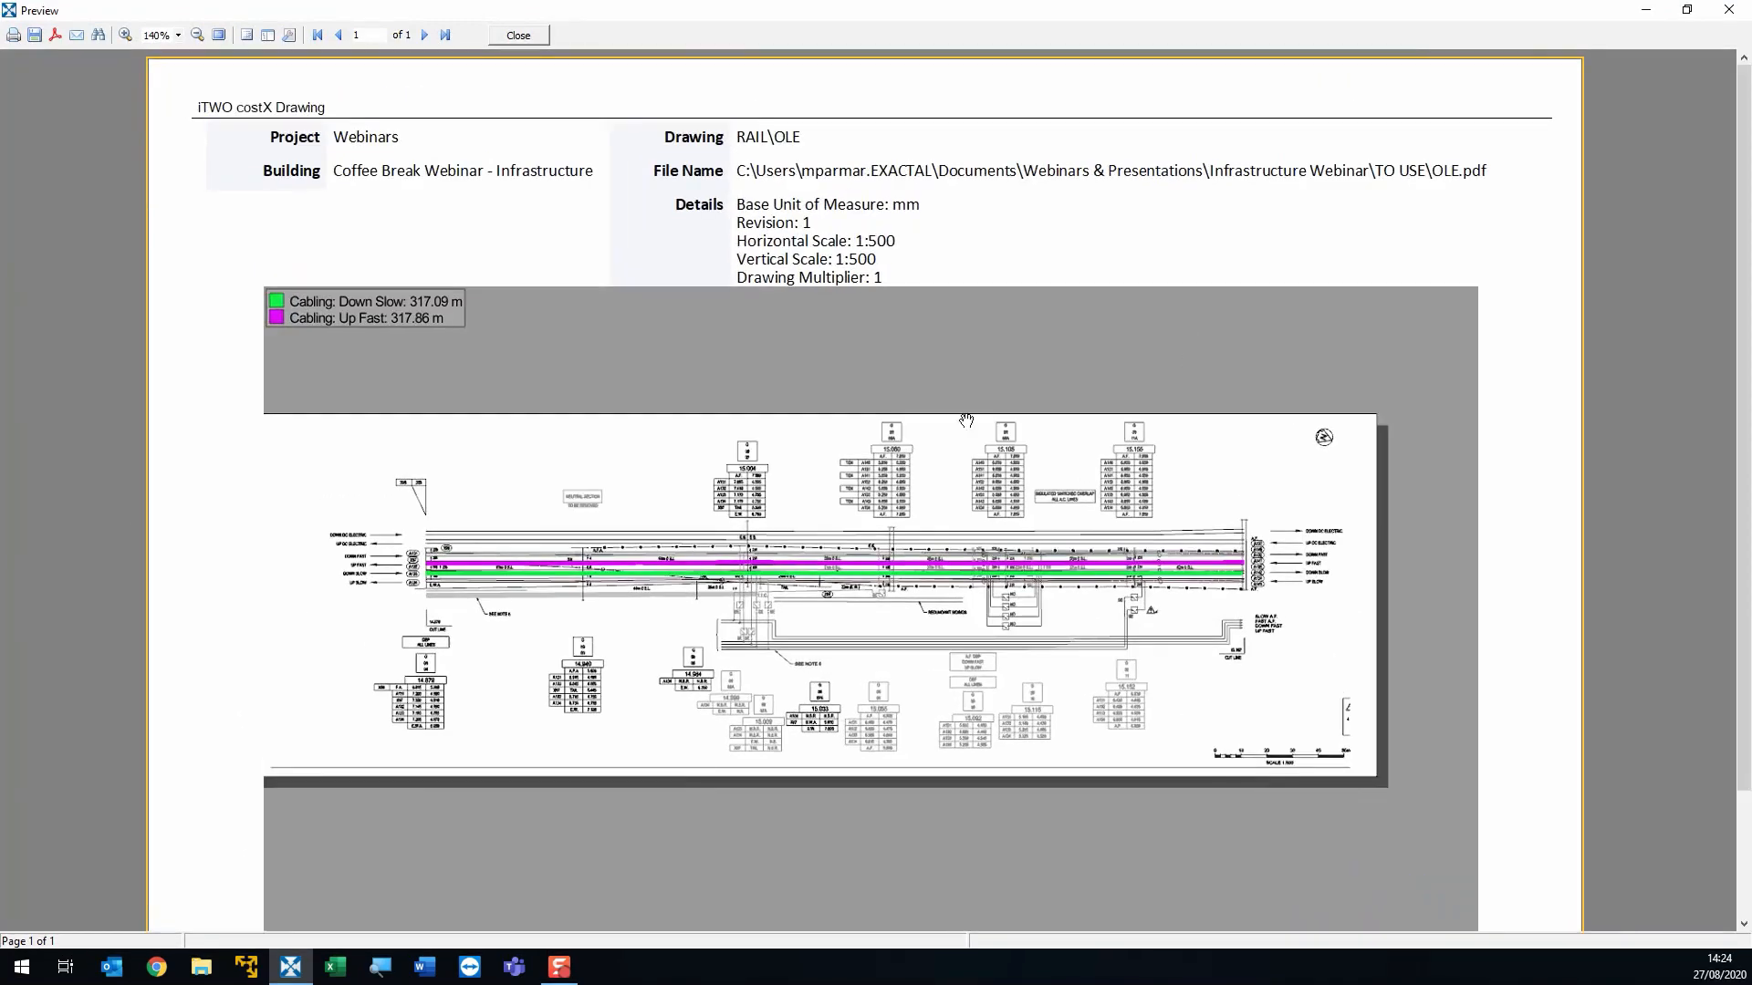
click(529, 35)
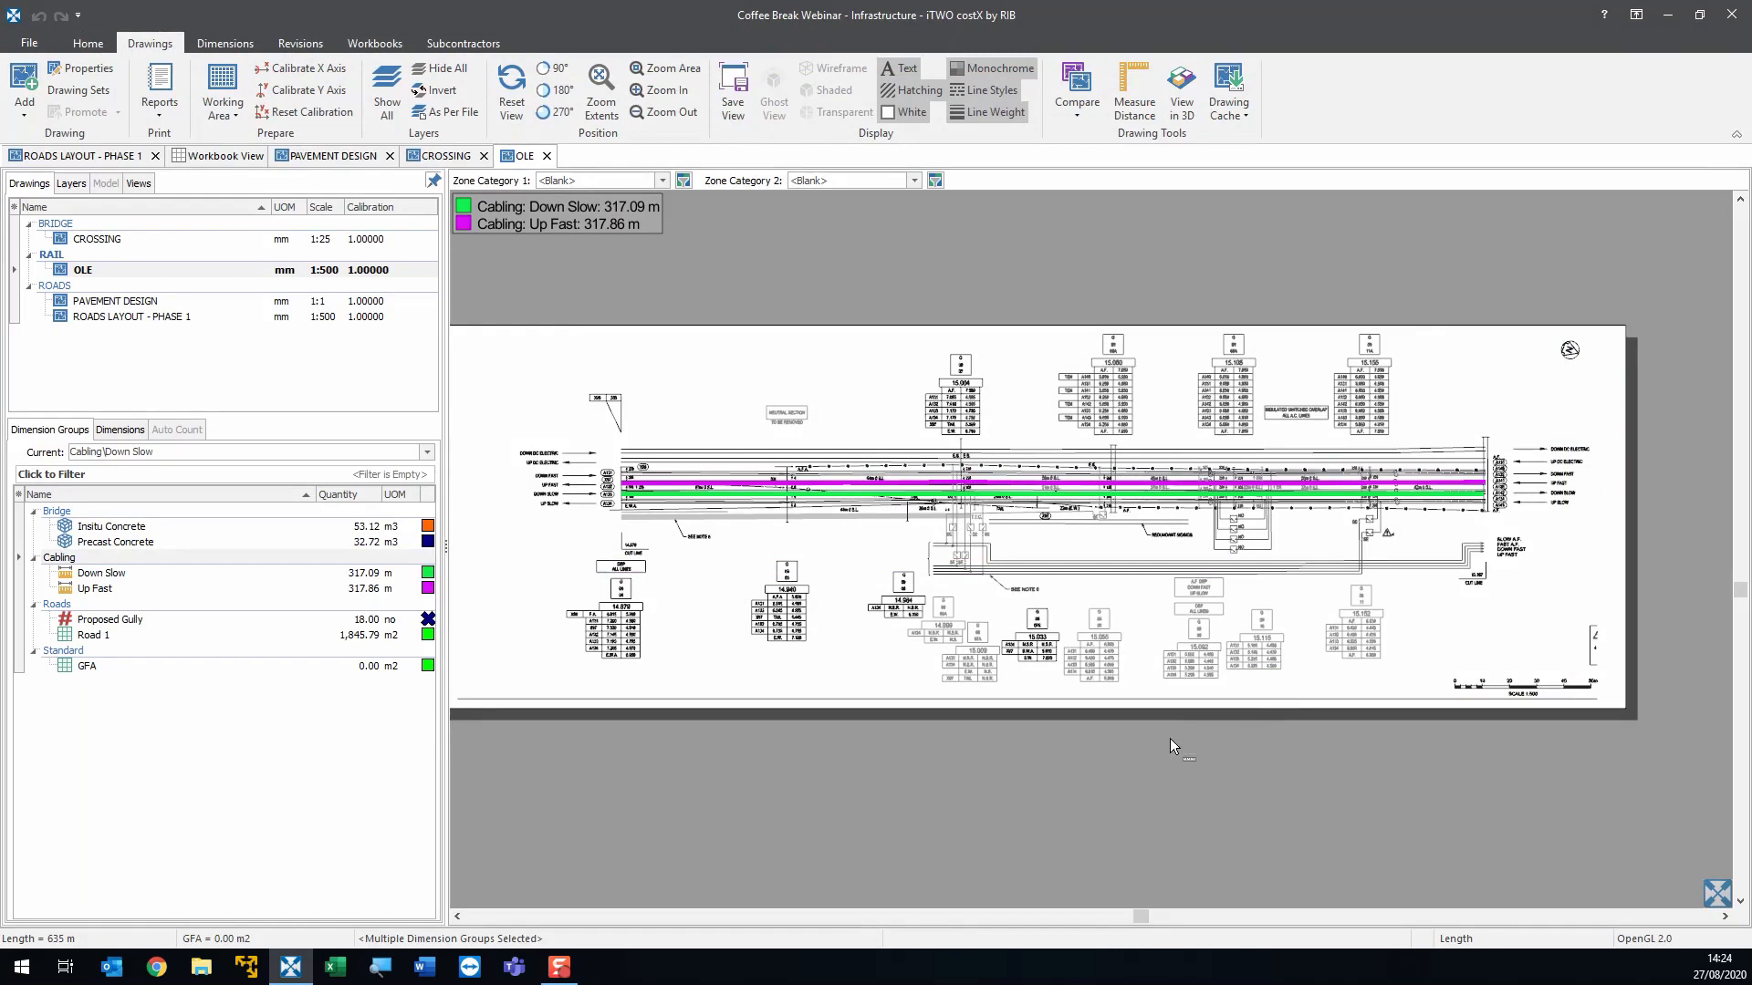
- Reselect the Cabling folder to highlight both measured lines on the monochrome drawing
drag(617, 644, 615, 651)
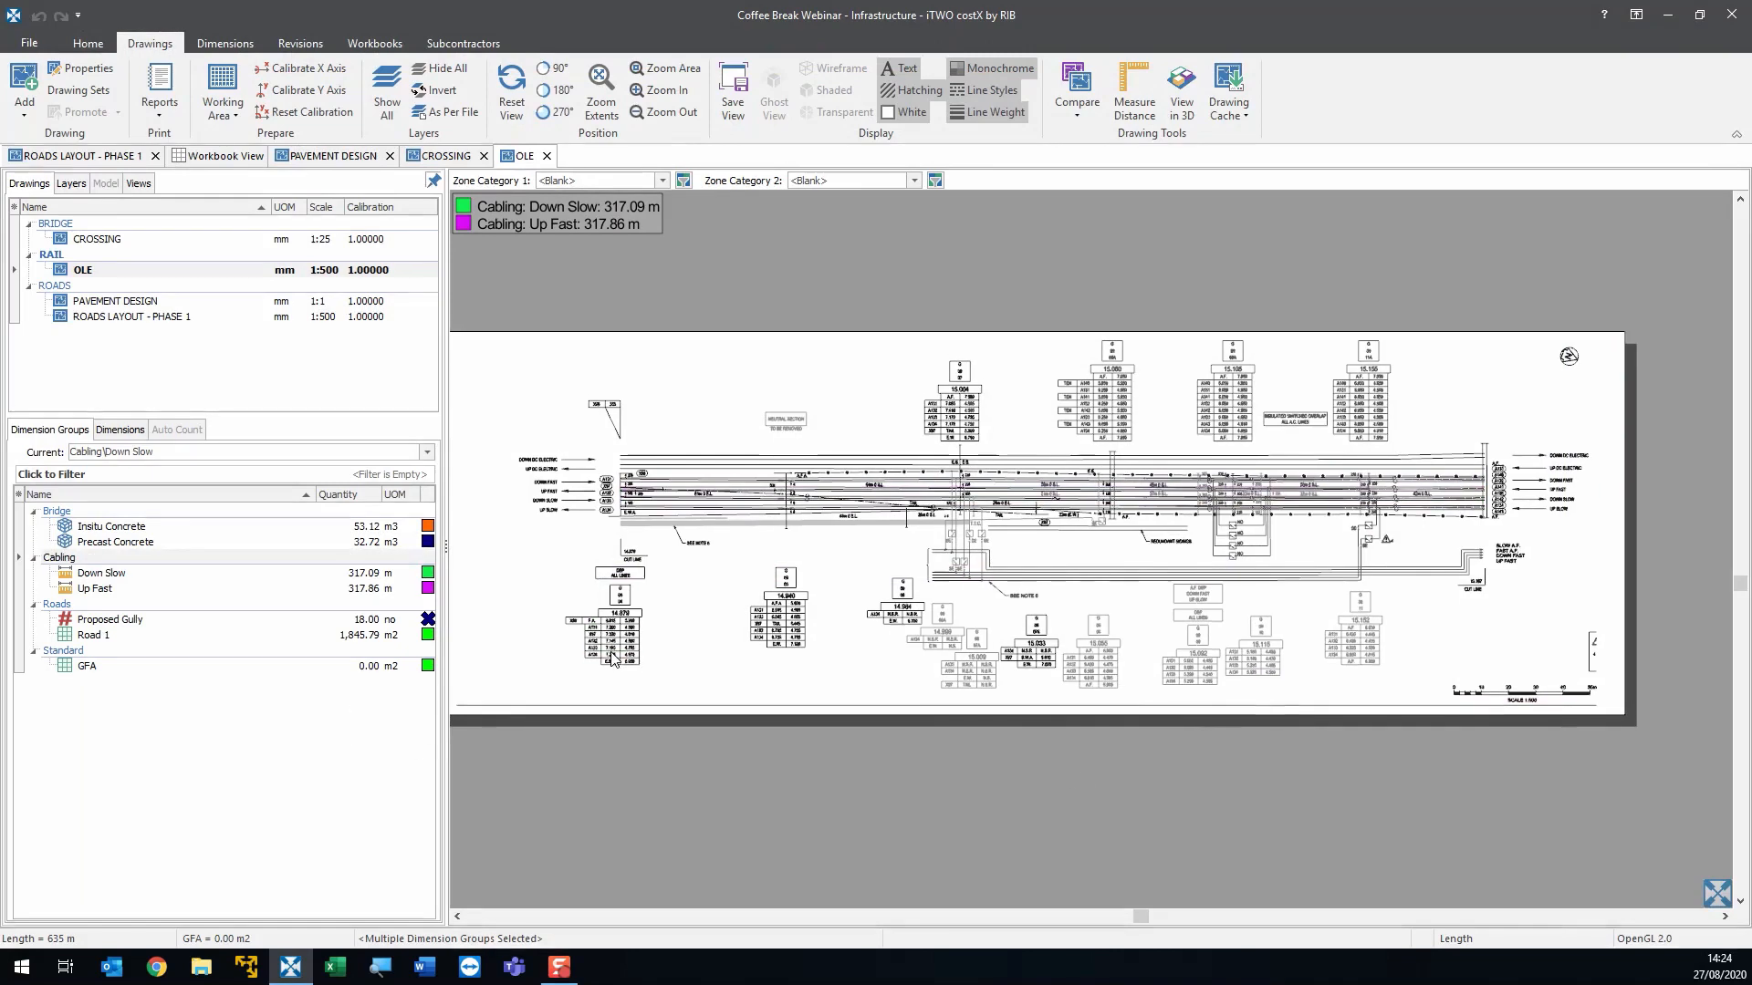
click(342, 558)
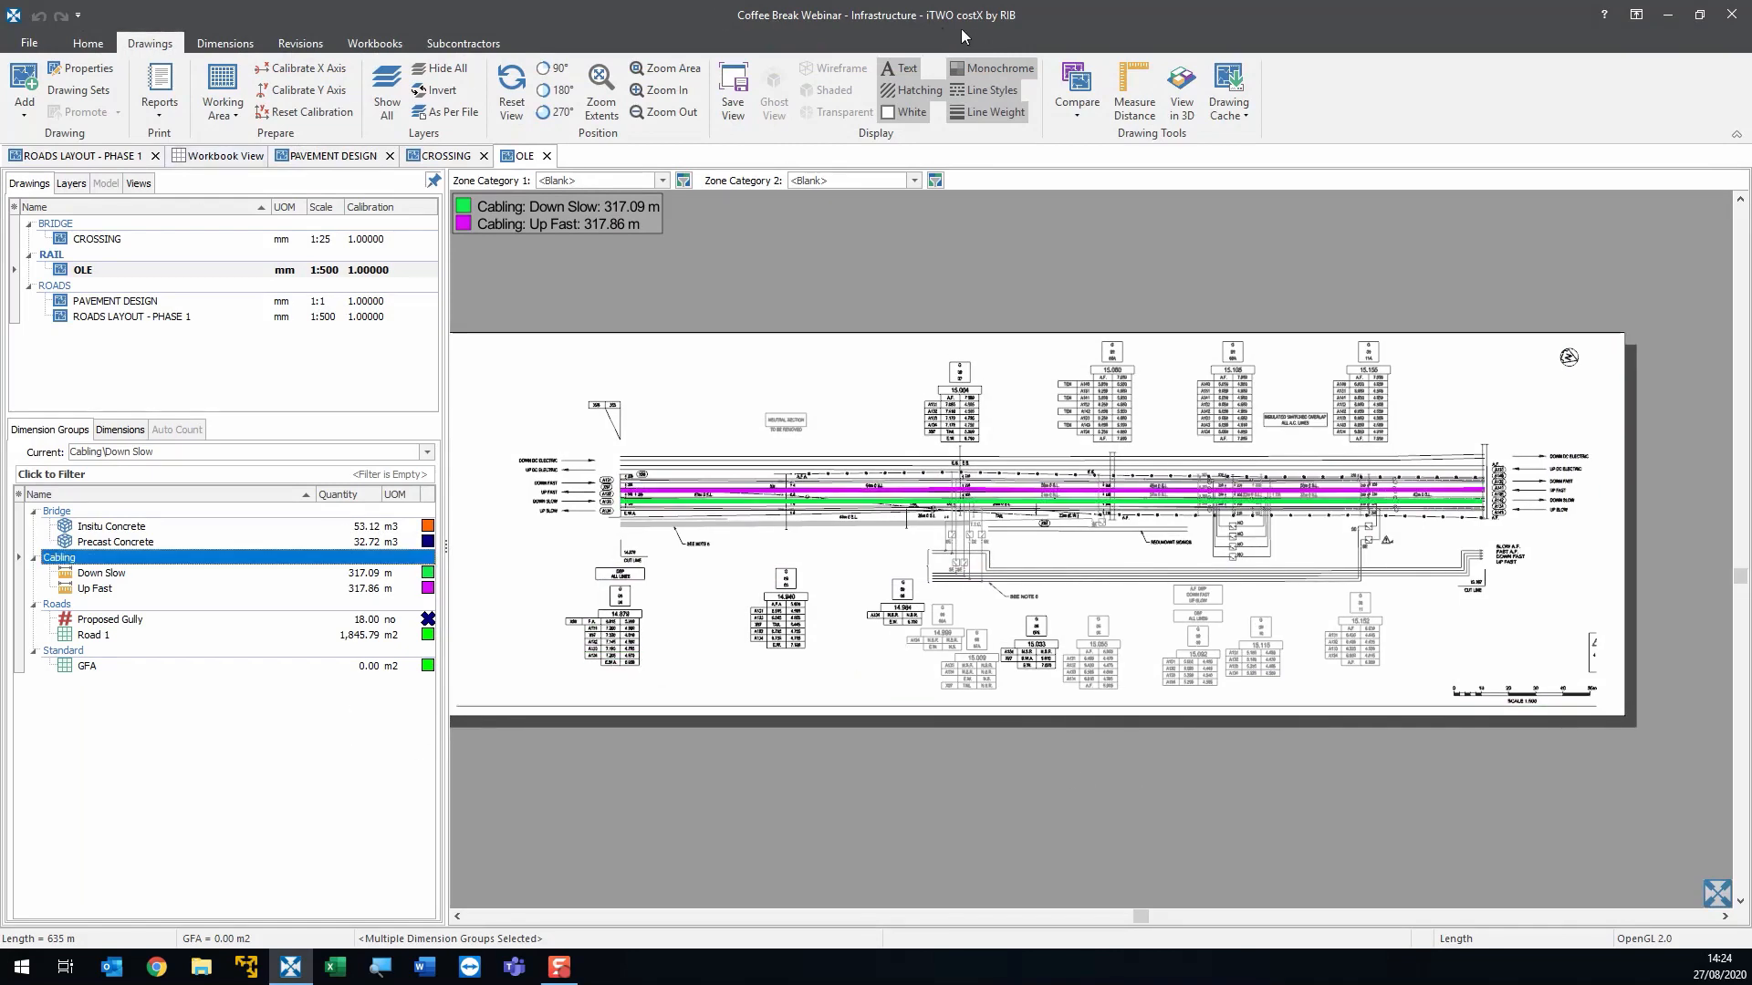
- Return the OLE drawing to full colour and examine the green SE switch symbols near NOTE 6
click(1009, 60)
scroll(993, 553, up, 5)
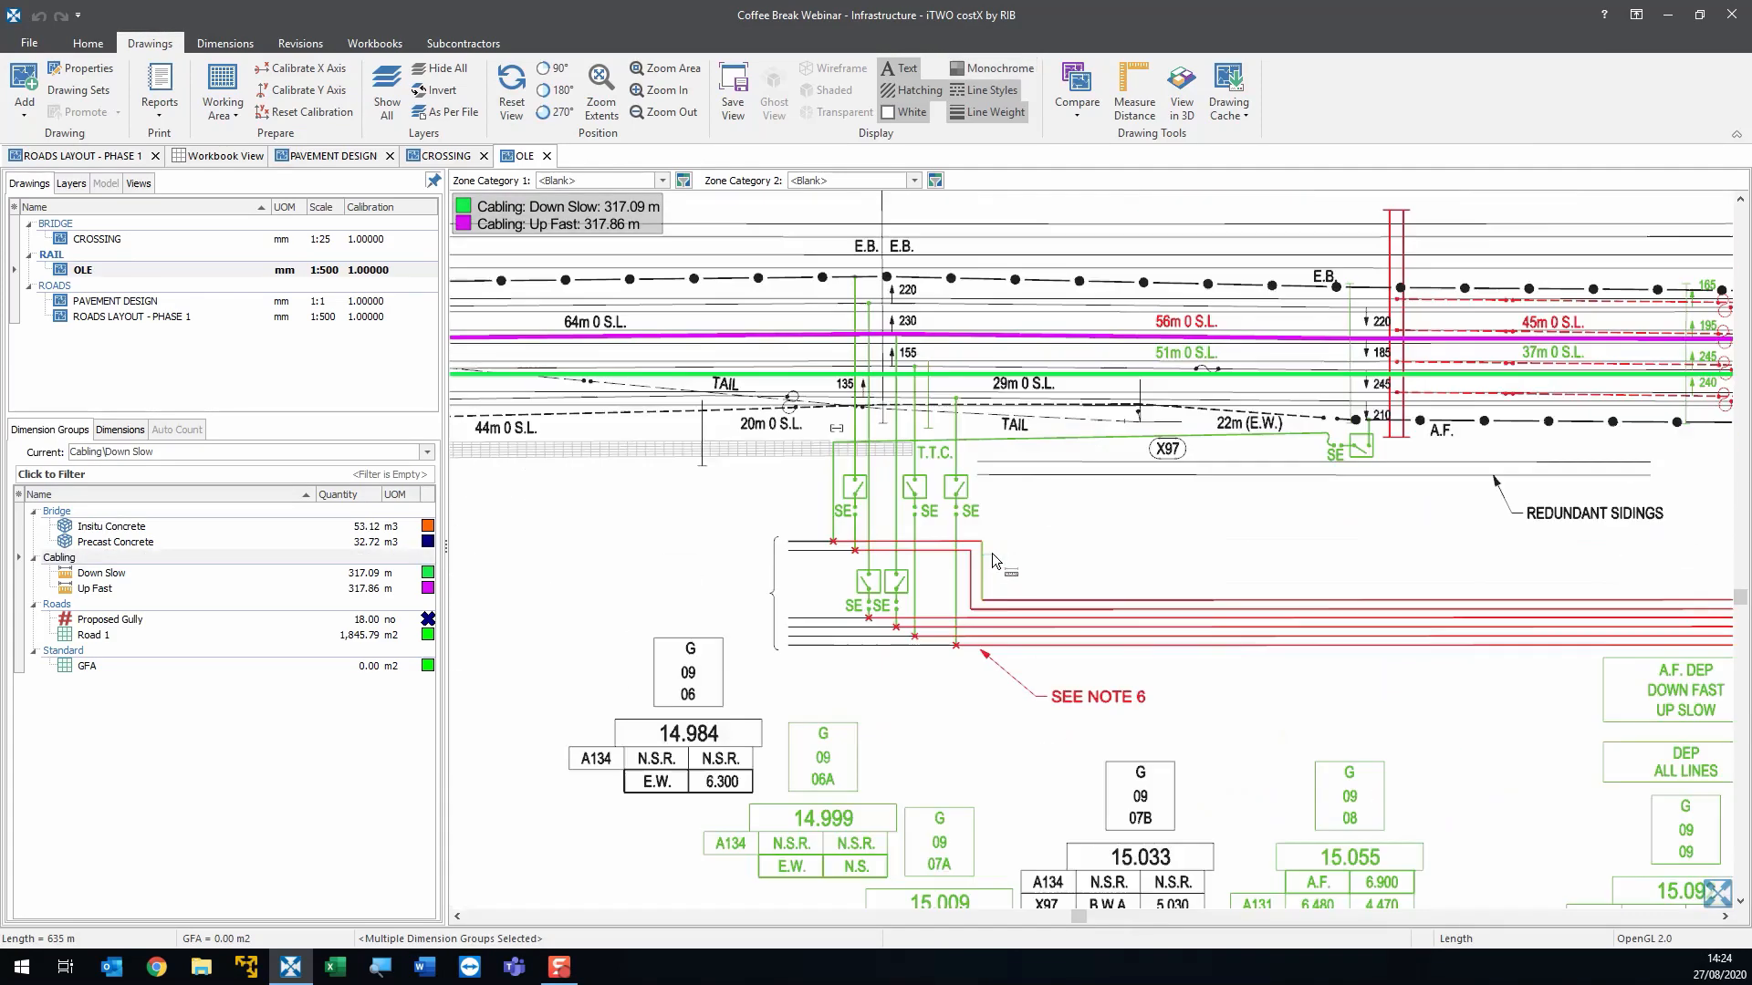
scroll(993, 553, up, 4)
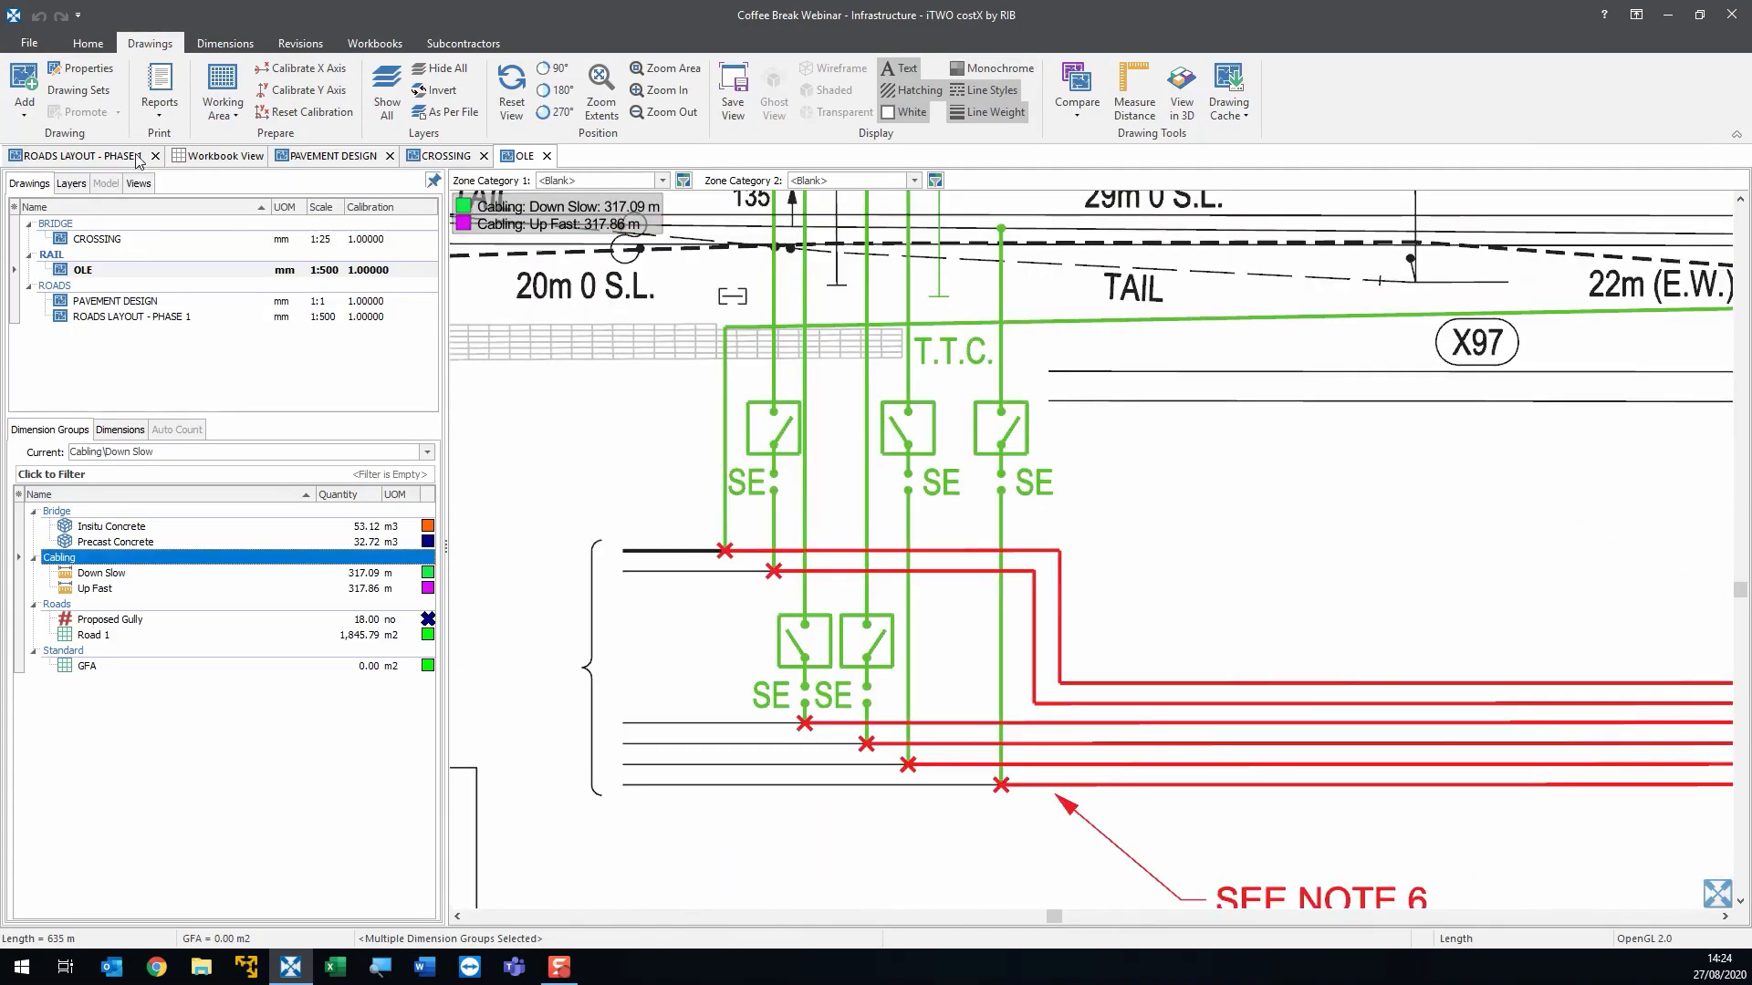
- Isolate the FILLS: GREEN layer by hiding it and inverting layer visibility, and examine the green labels
click(72, 183)
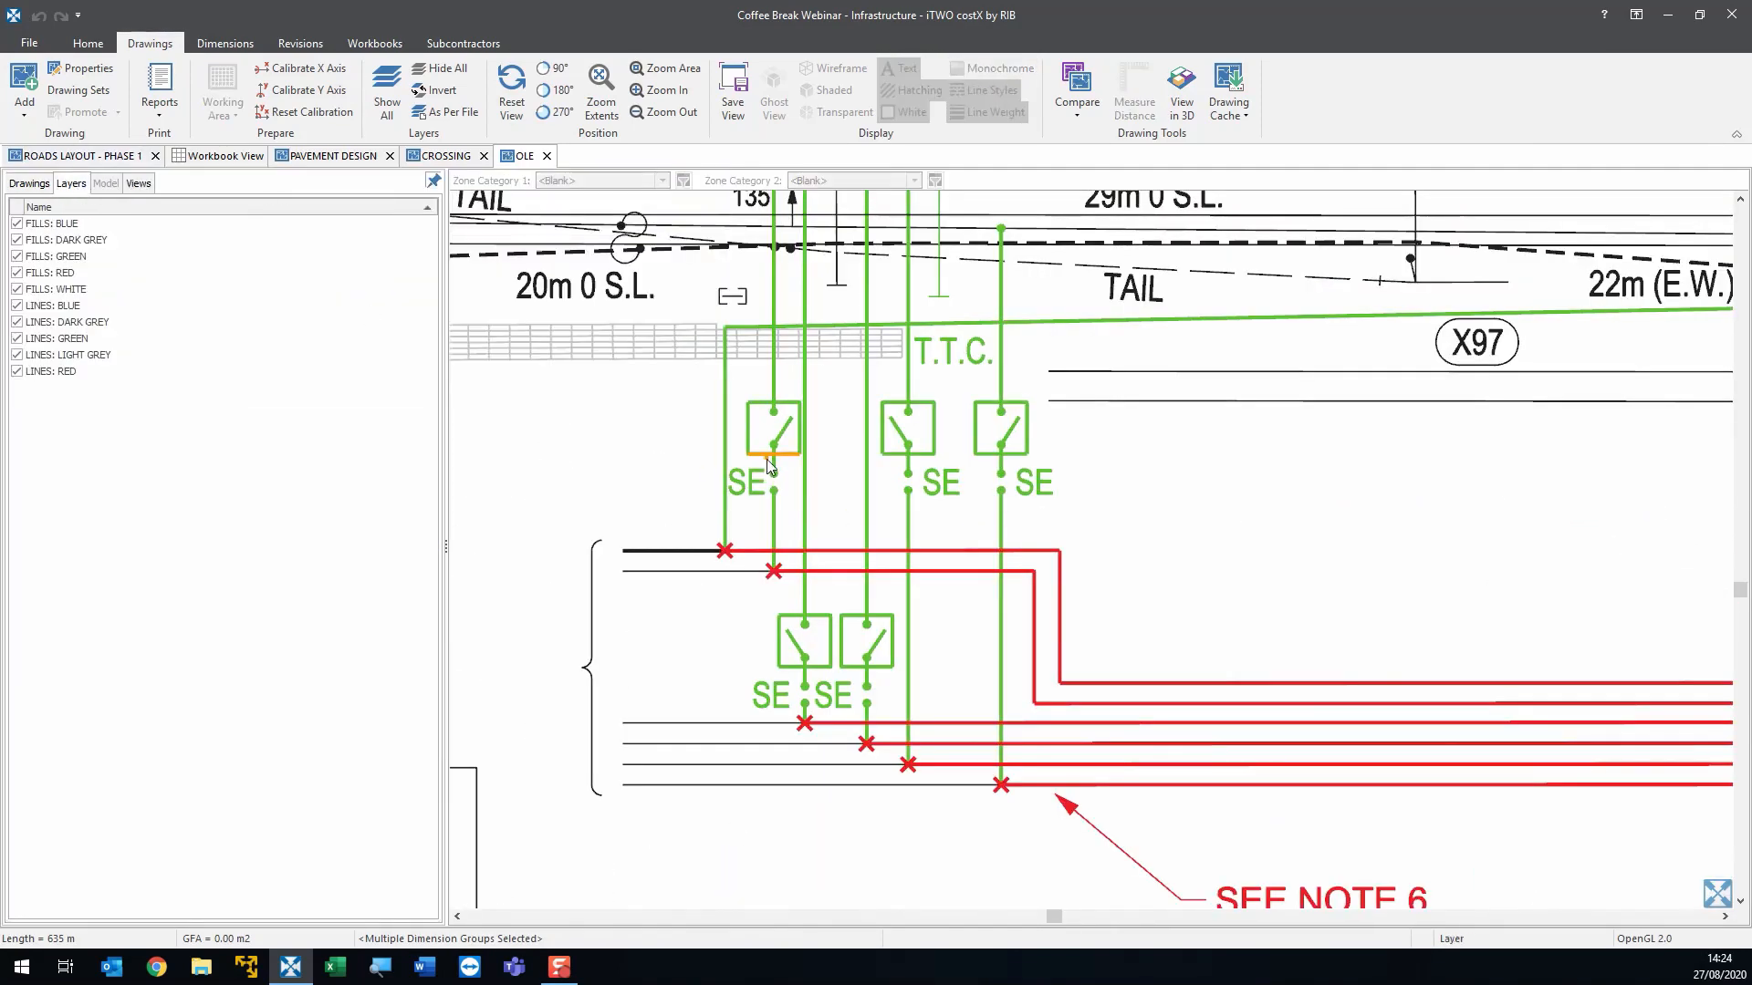
click(17, 256)
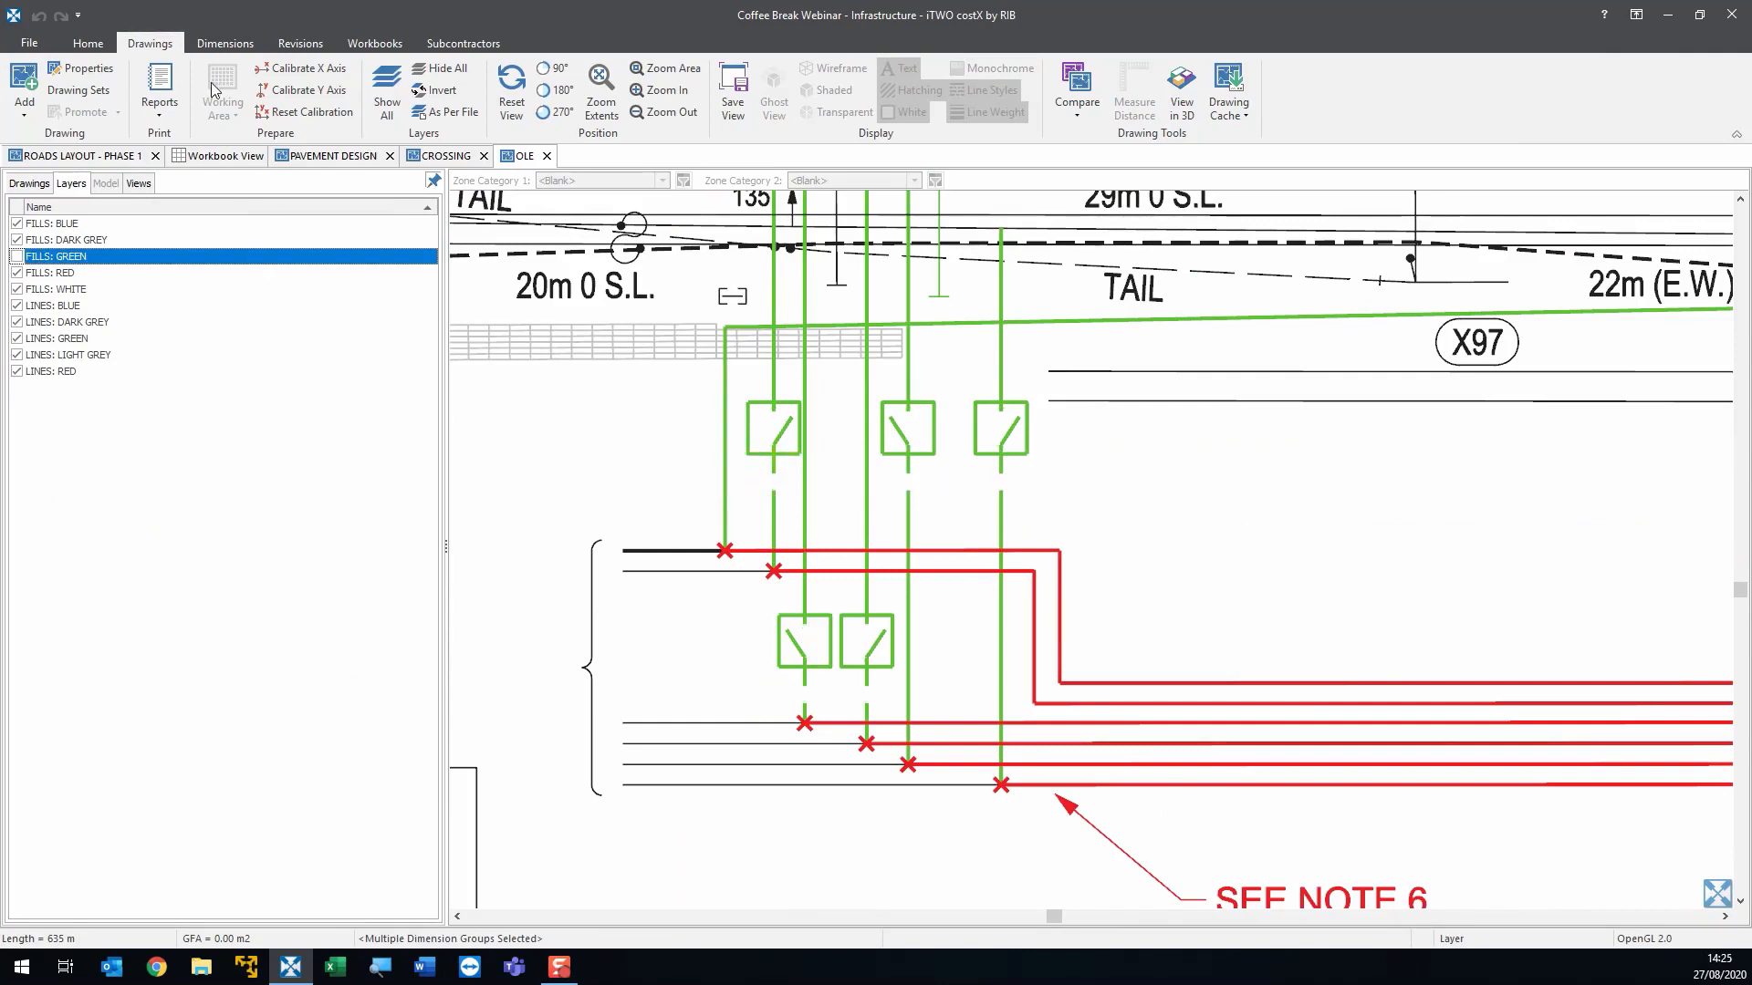
click(438, 89)
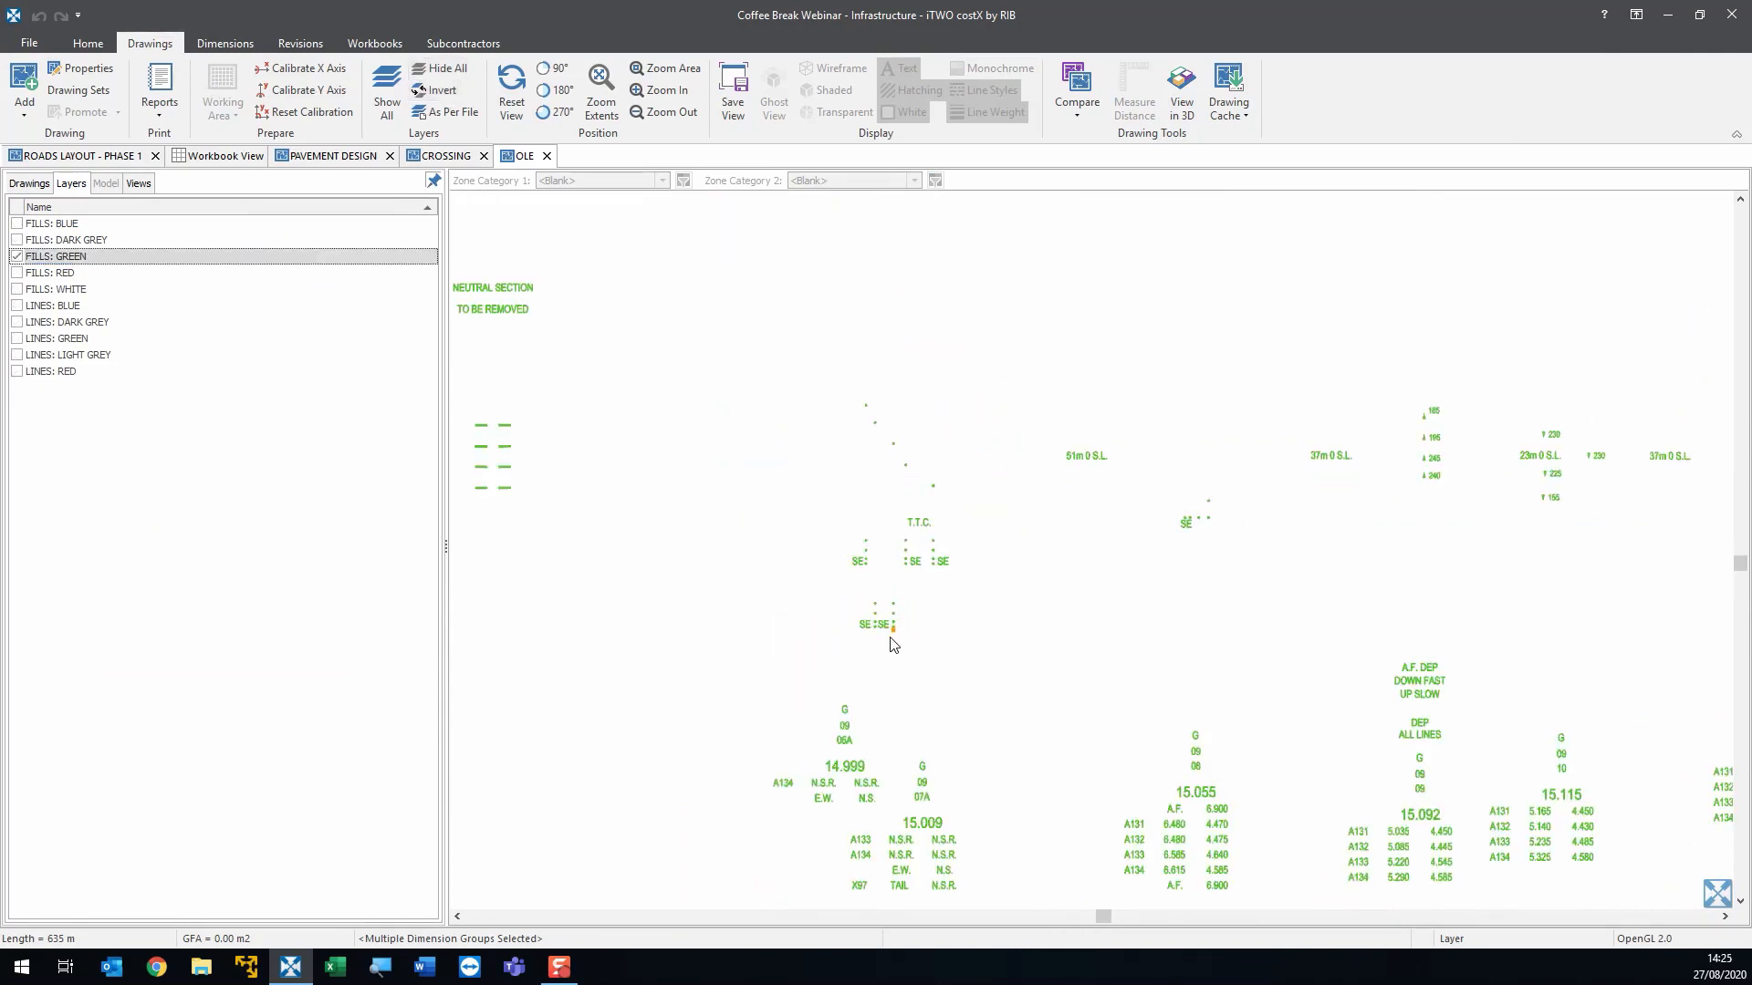
scroll(883, 658, up, 2)
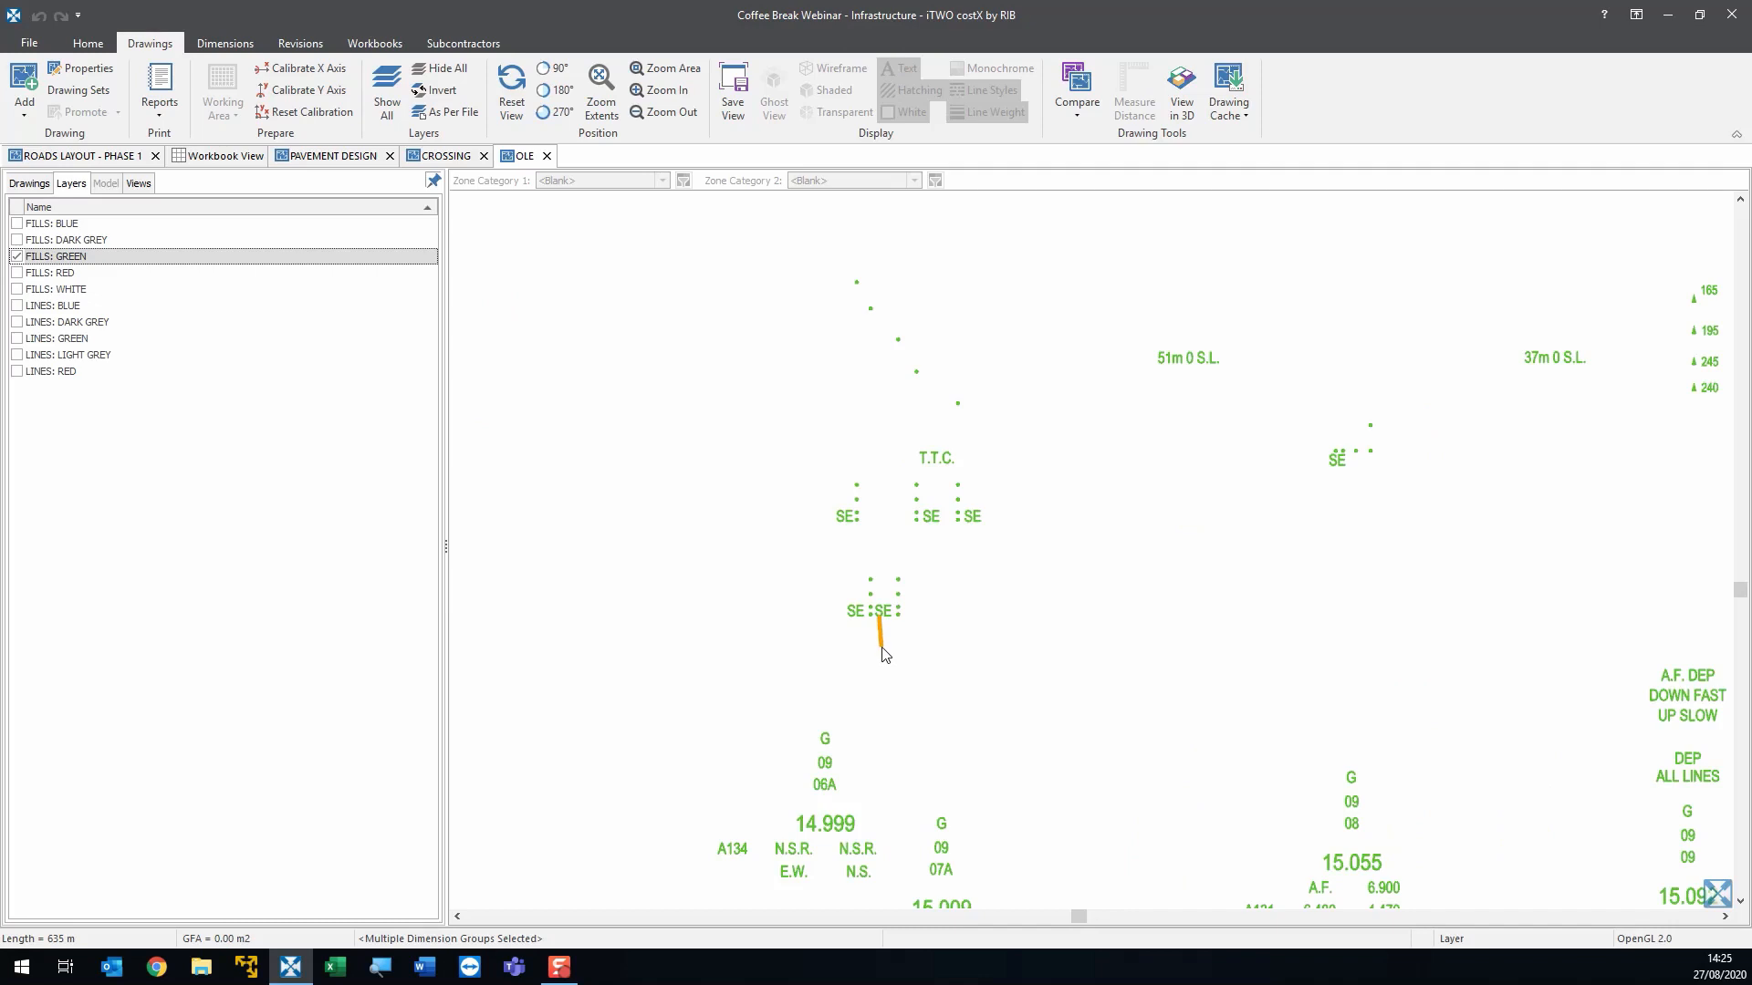
scroll(883, 655, up, 1)
scroll(883, 655, down, 2)
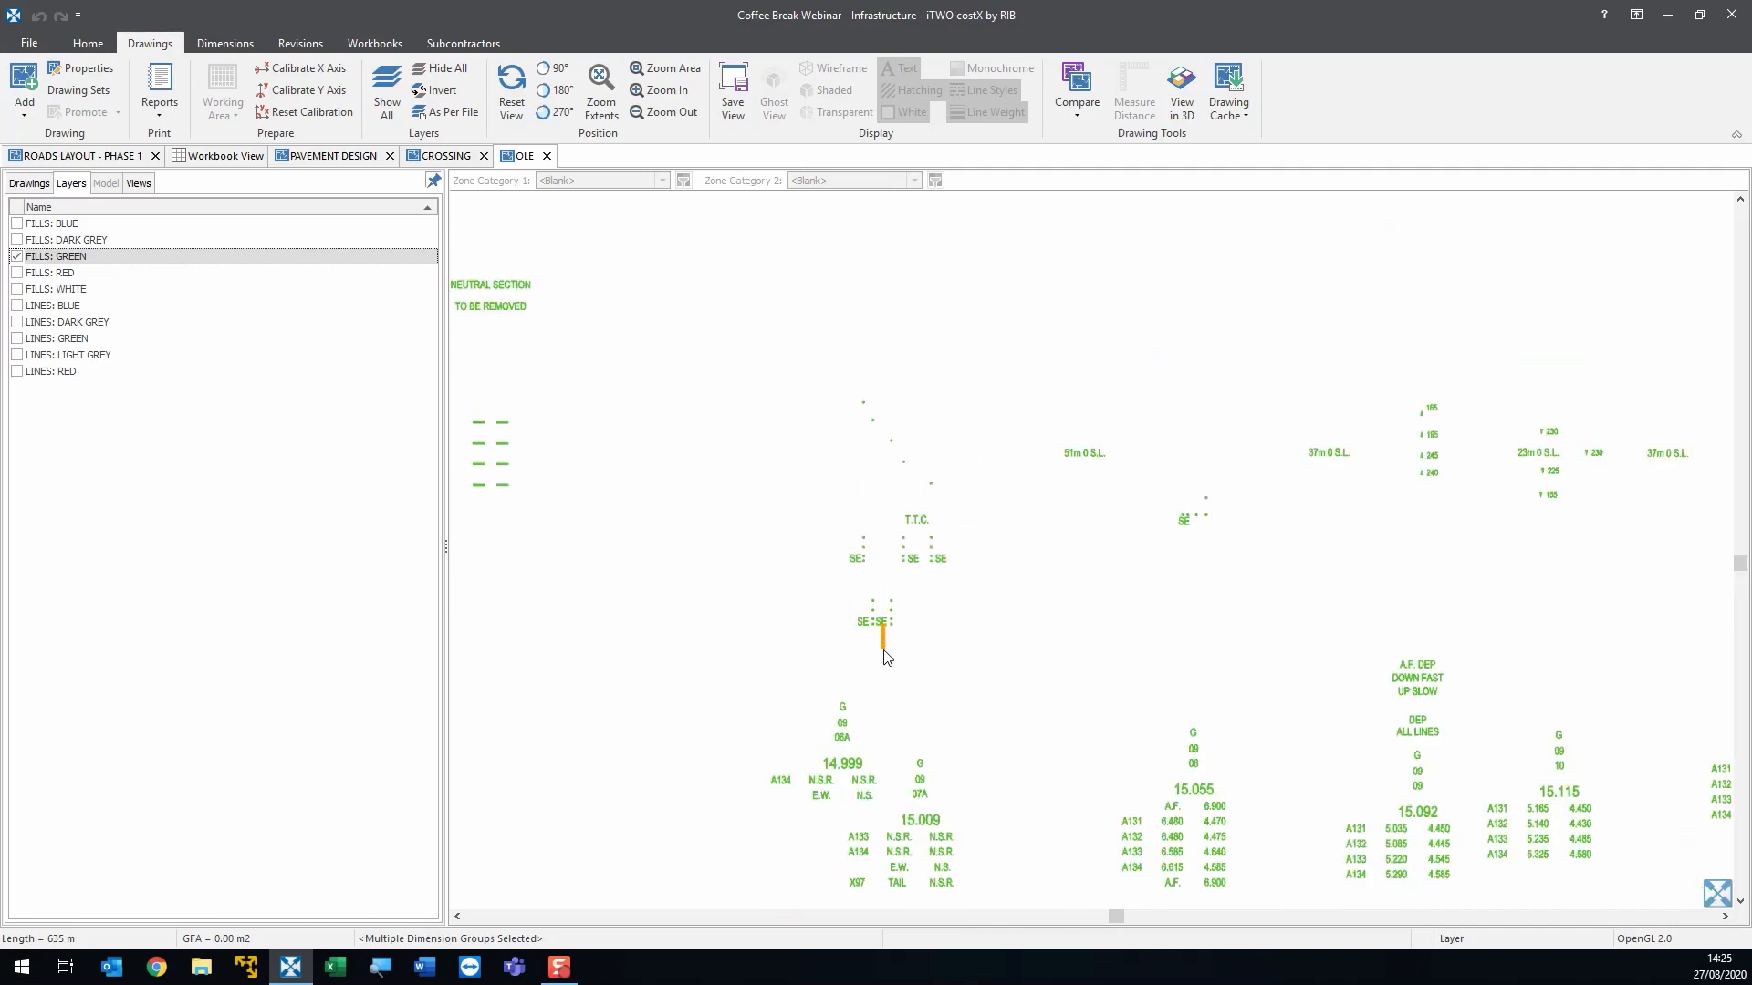
scroll(866, 598, up, 2)
scroll(950, 529, down, 2)
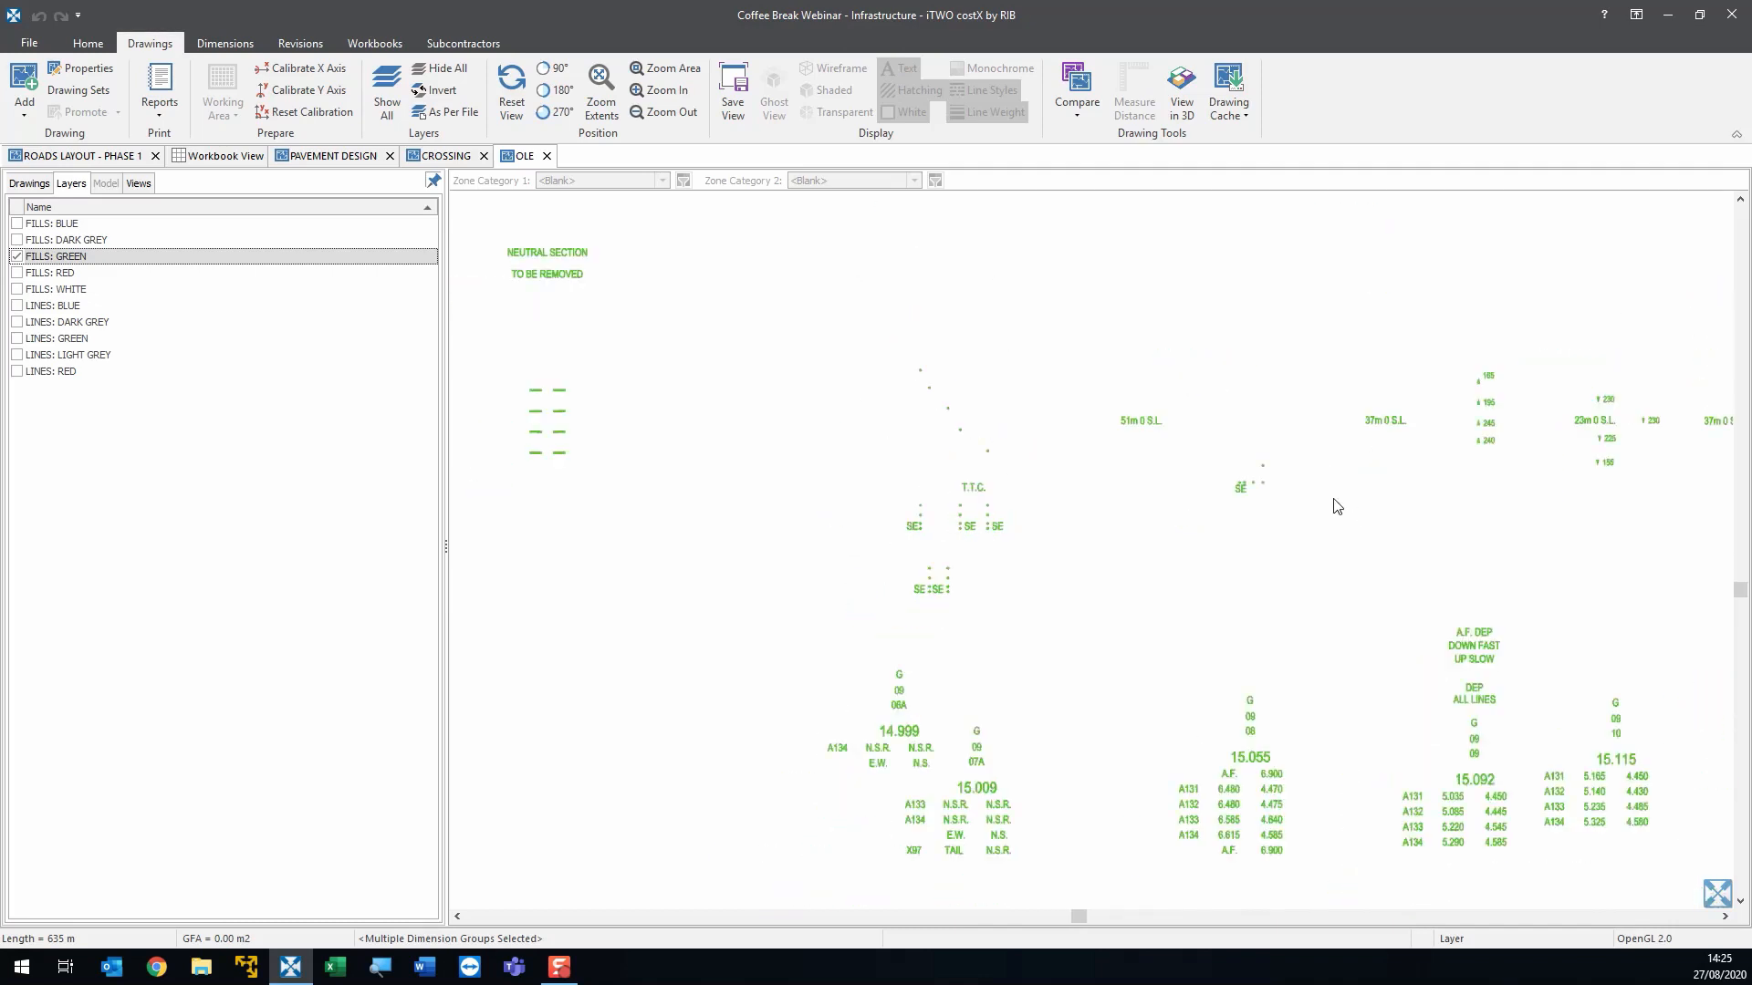
scroll(1273, 488, up, 2)
scroll(1273, 489, down, 2)
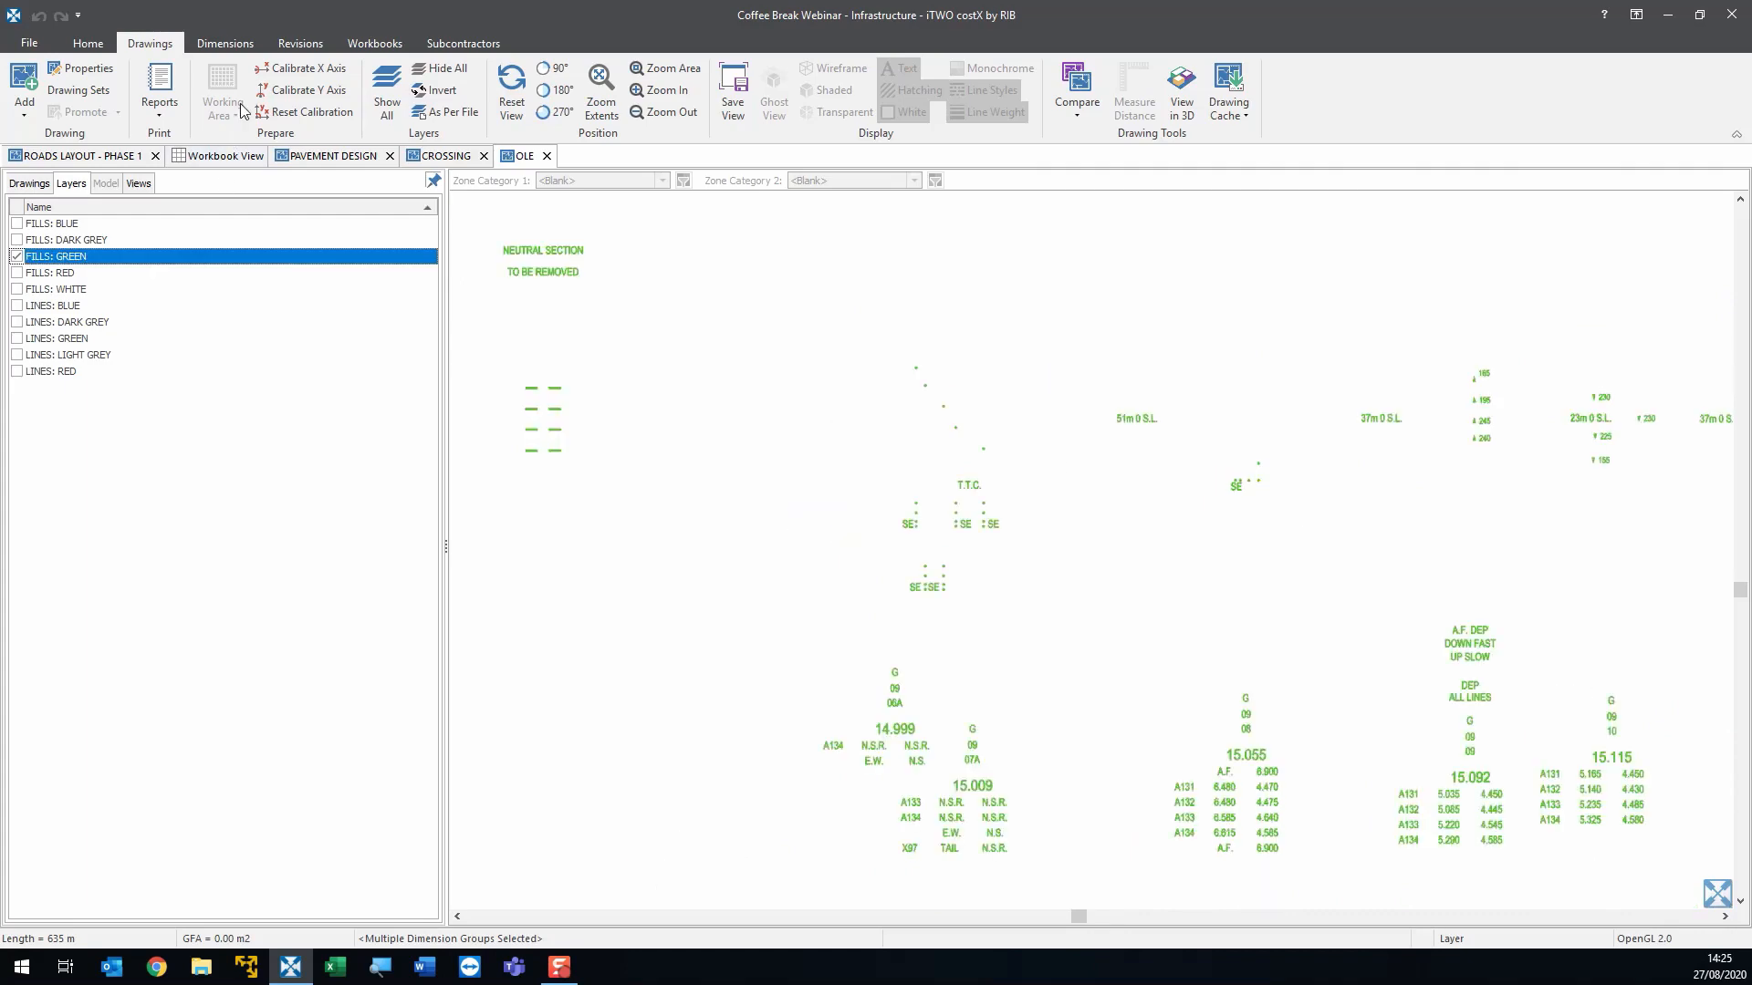
- Isolate the FILLS: GREEN and LINES: GREEN layers together and examine the complete SE switch symbols up close
click(440, 87)
scroll(949, 518, up, 3)
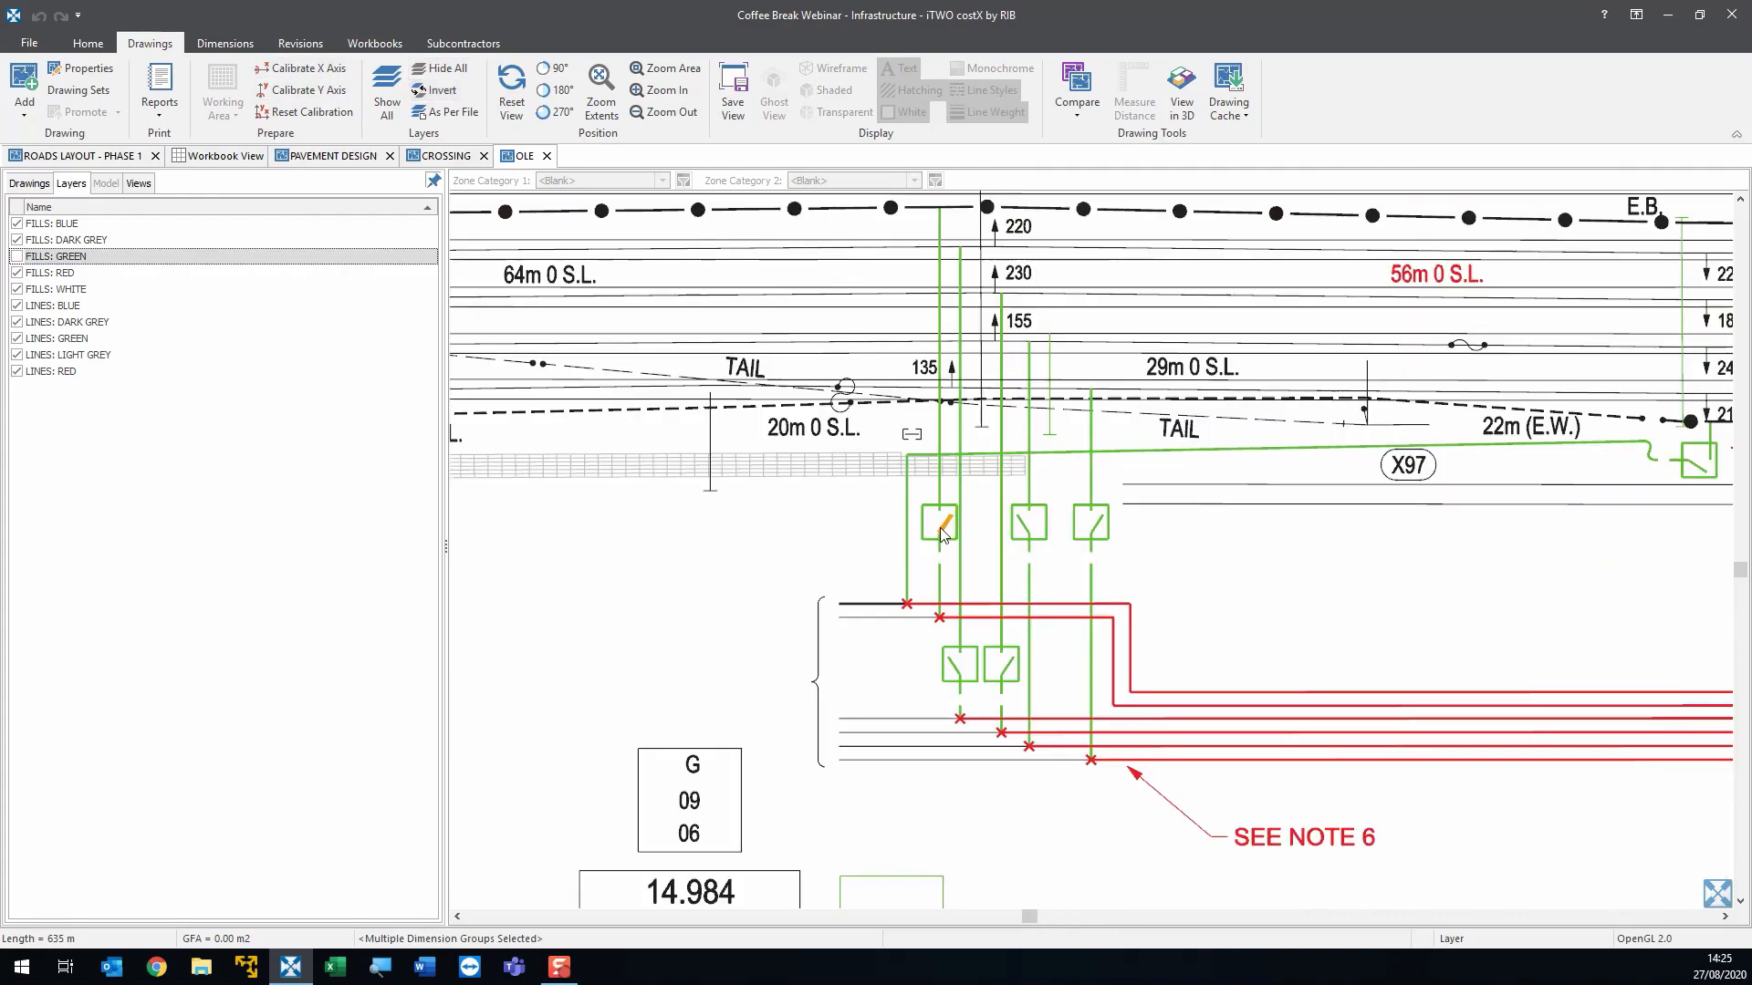
click(16, 338)
click(439, 89)
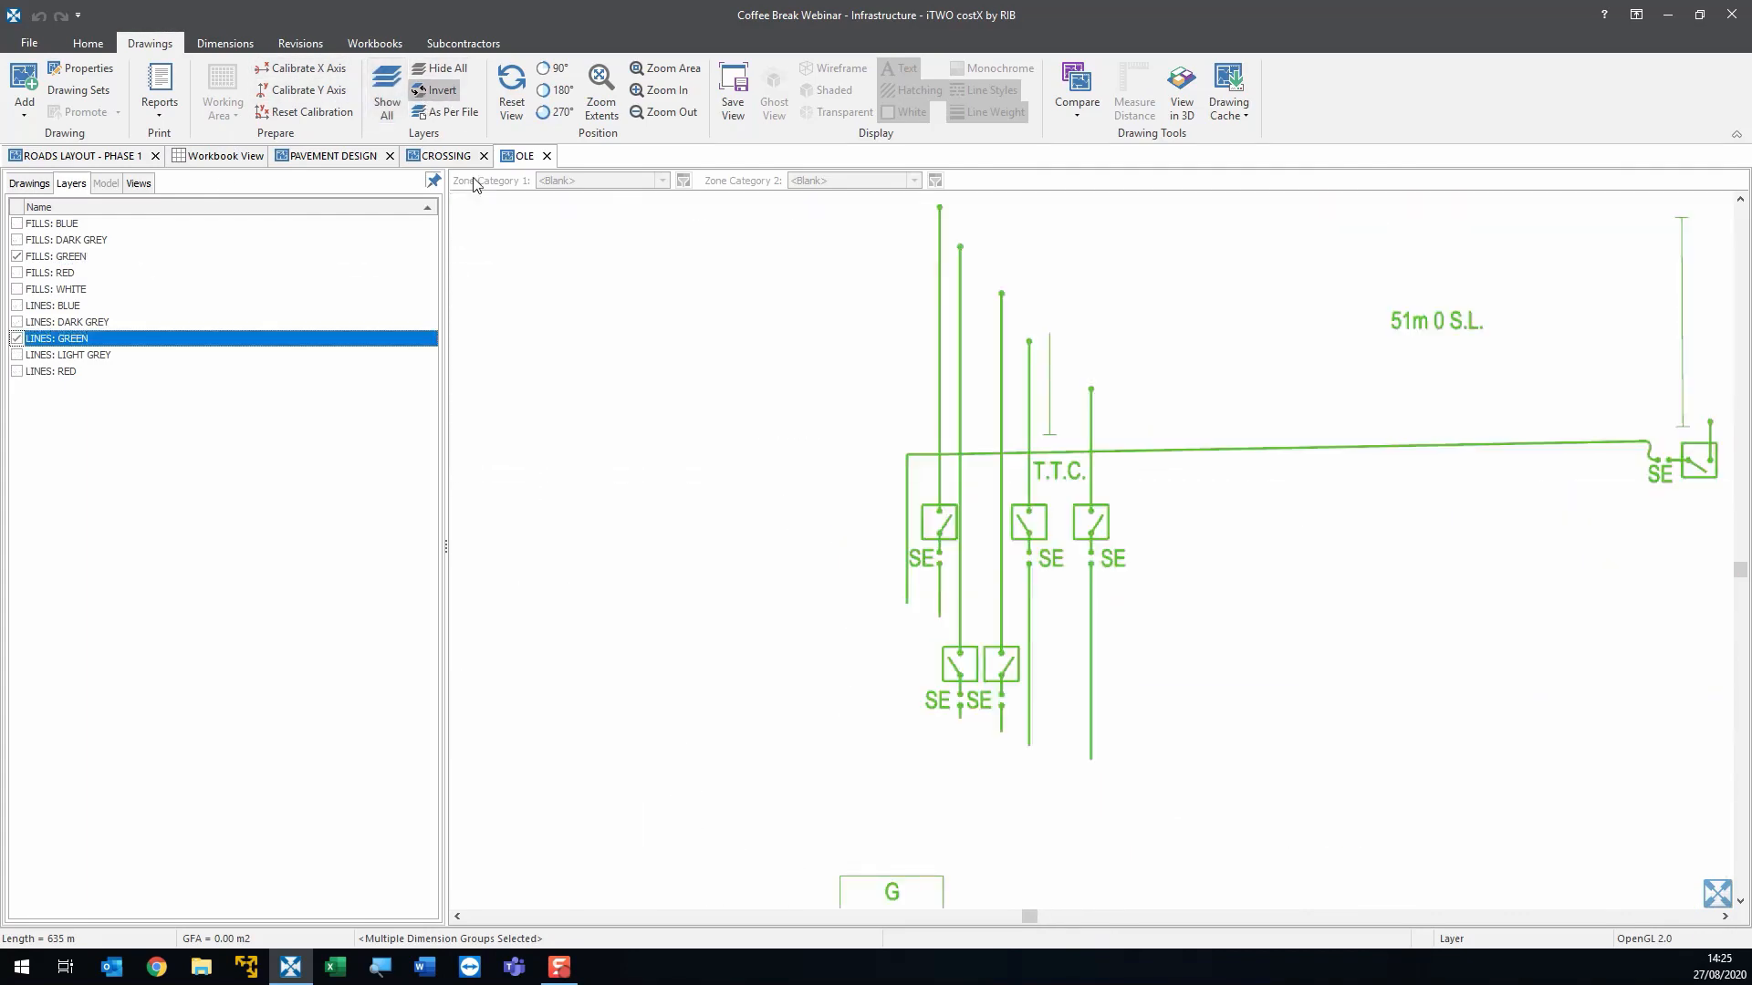
scroll(718, 456, down, 3)
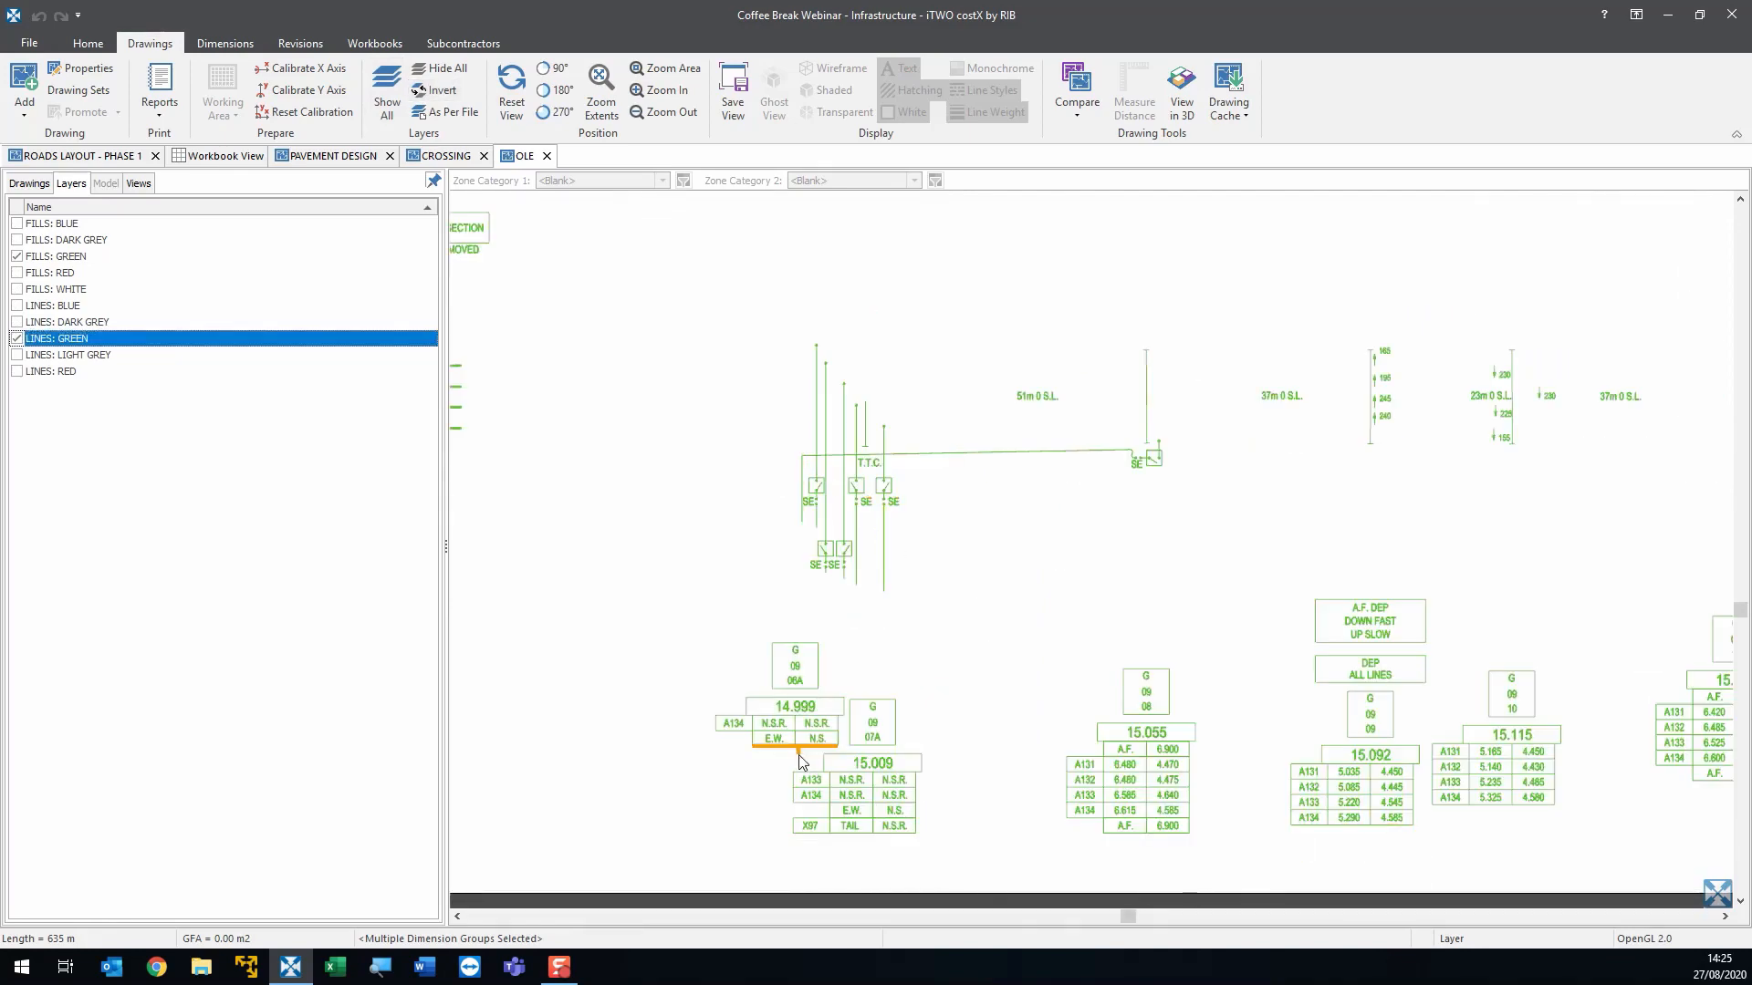
scroll(797, 754, up, 2)
scroll(932, 661, down, 1)
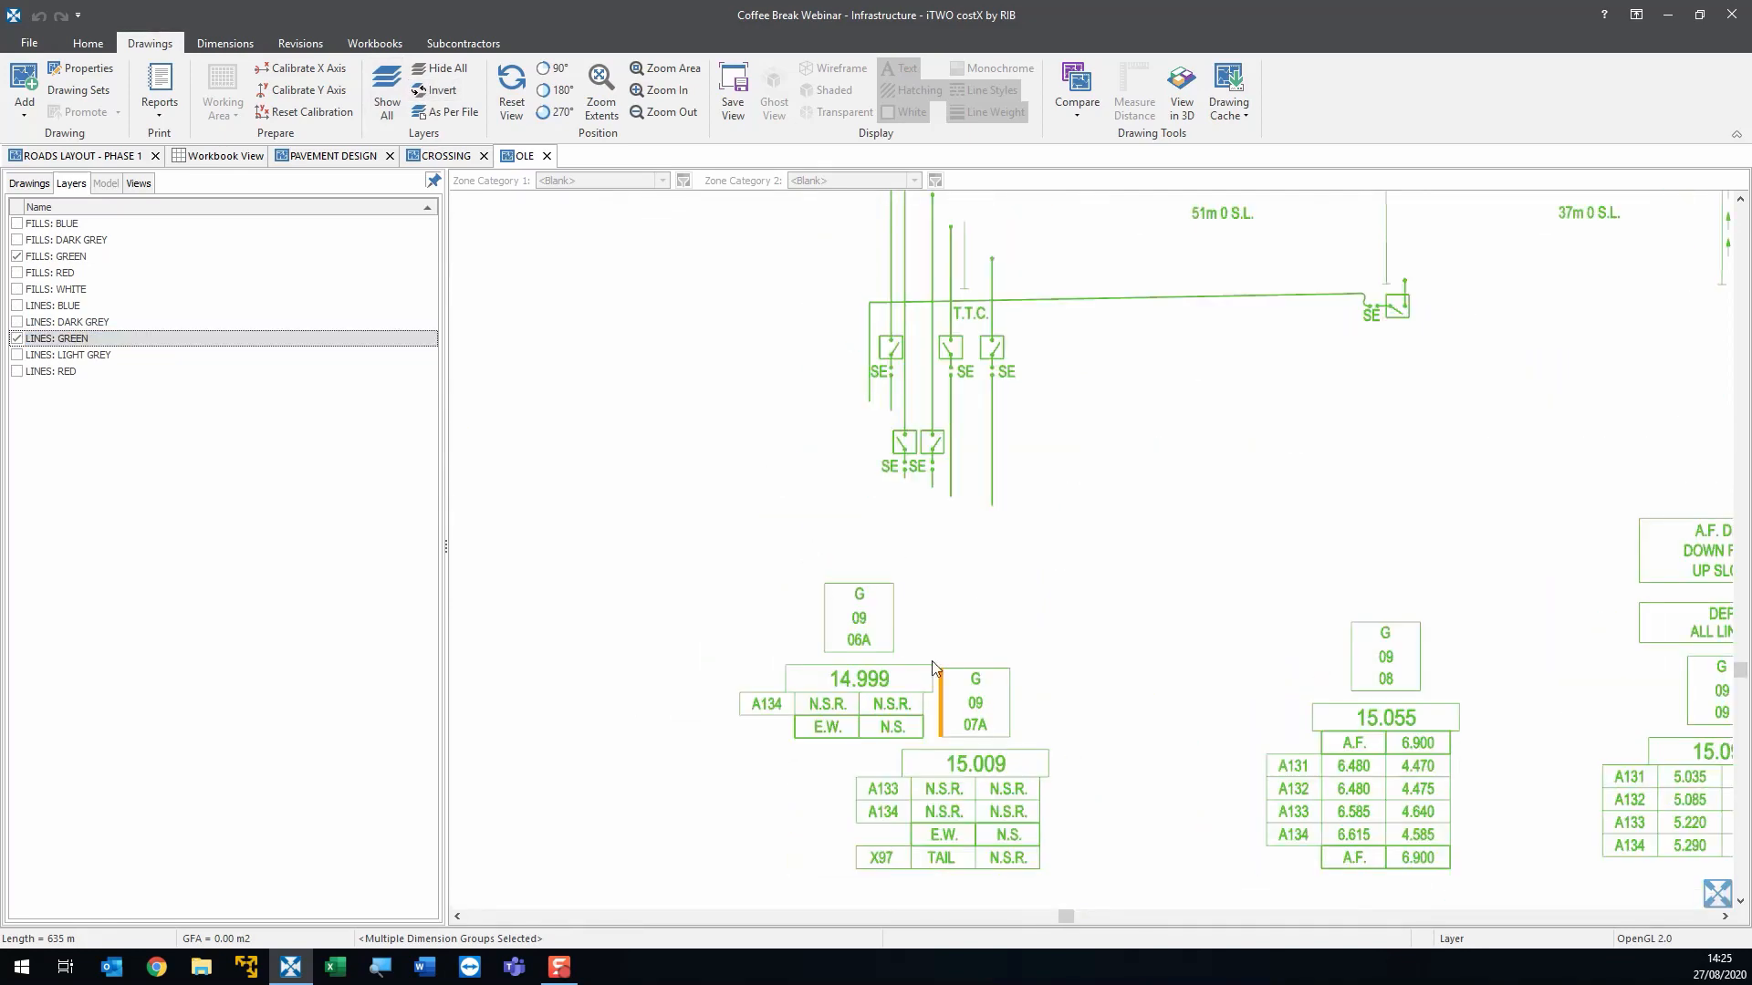
click(35, 186)
scroll(885, 413, up, 5)
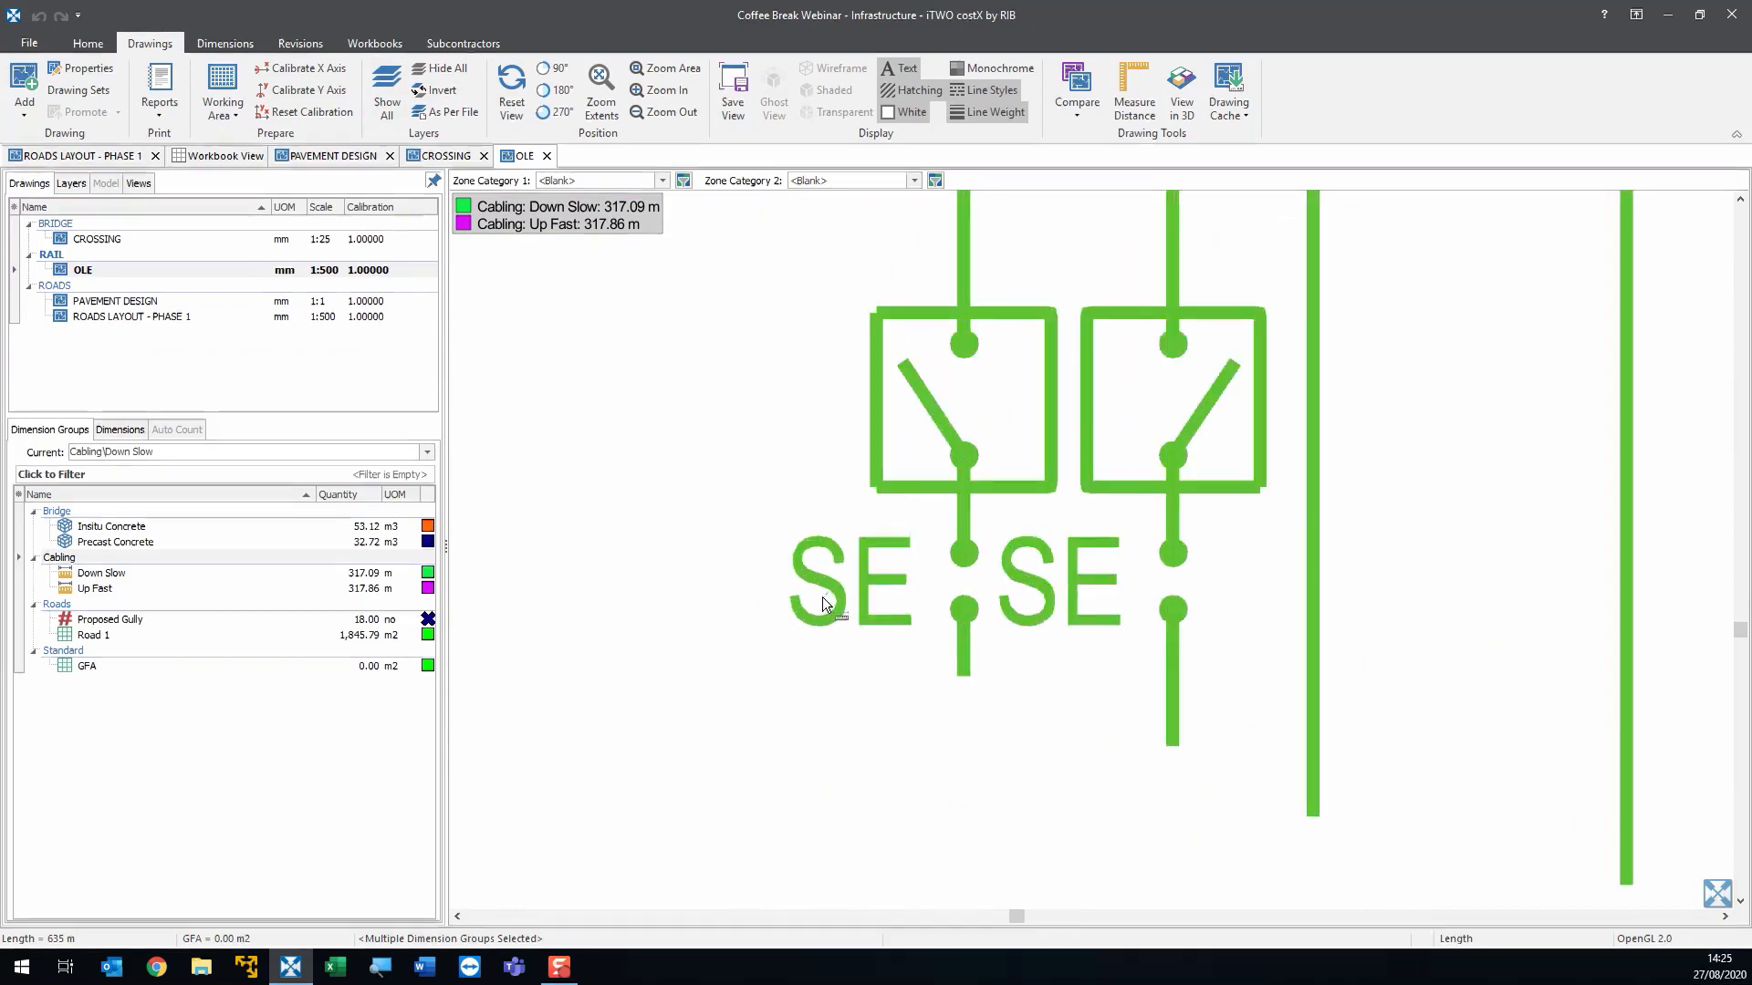
scroll(823, 596, up, 5)
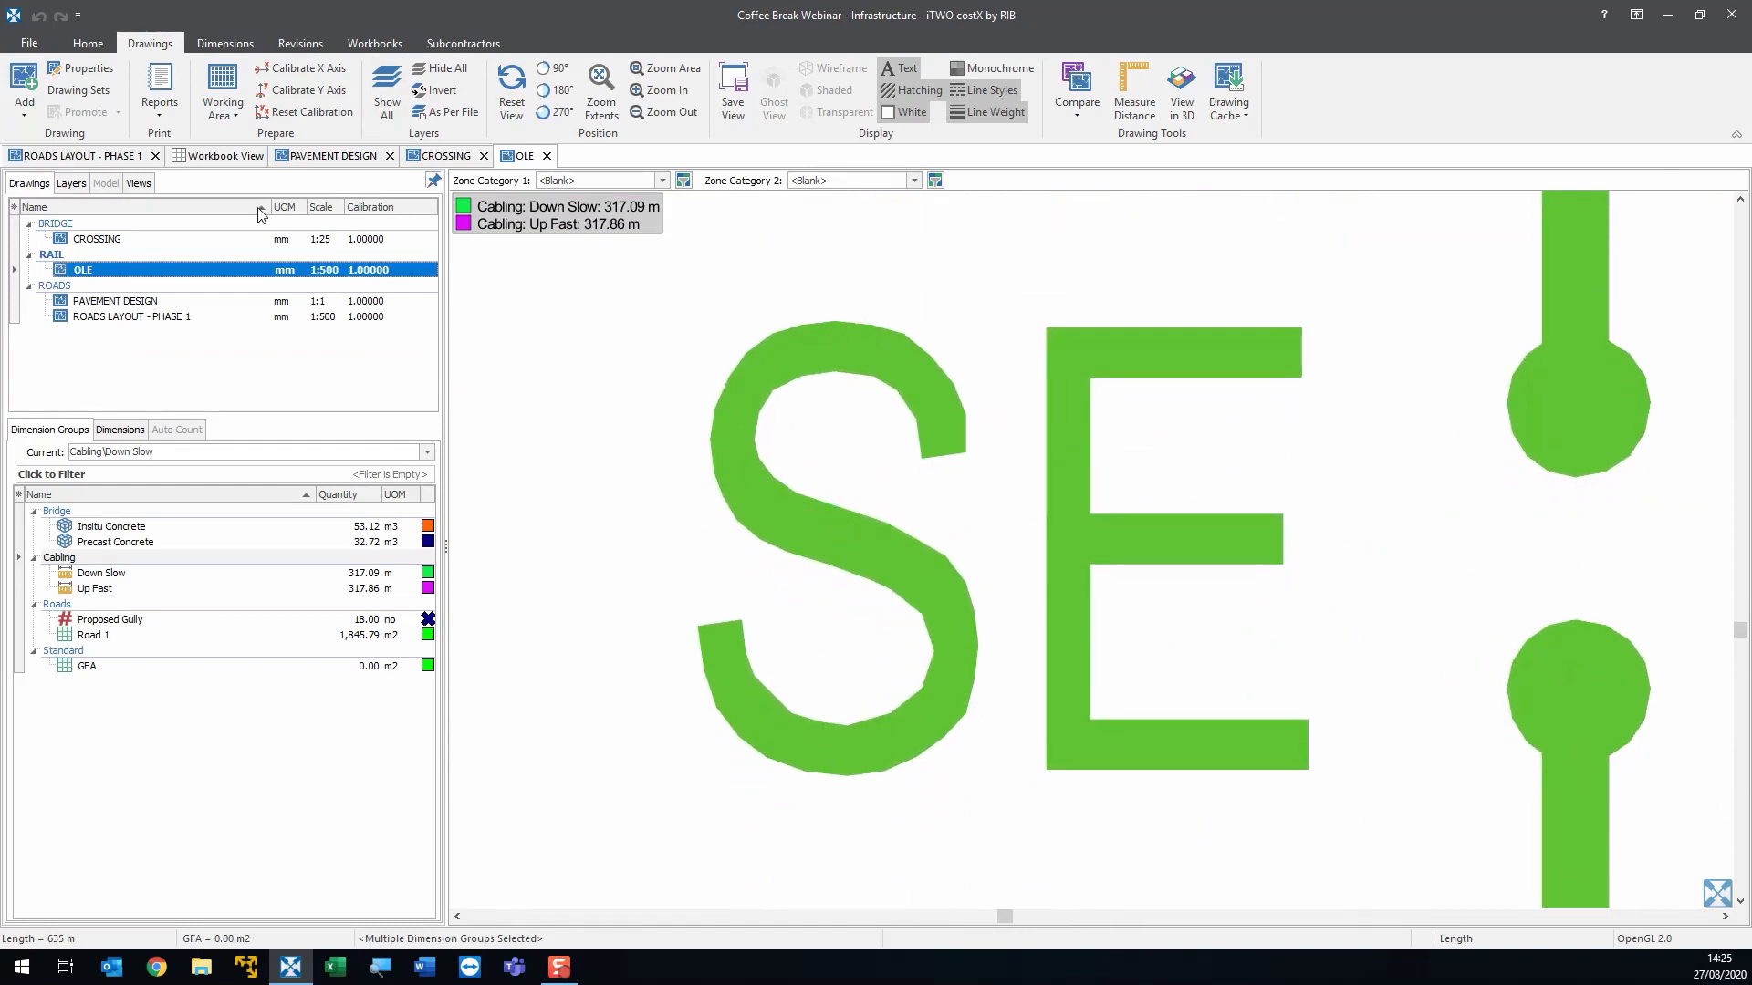
- Add a dimension group named Switch - New in the OLE folder with measurement type Count
click(224, 43)
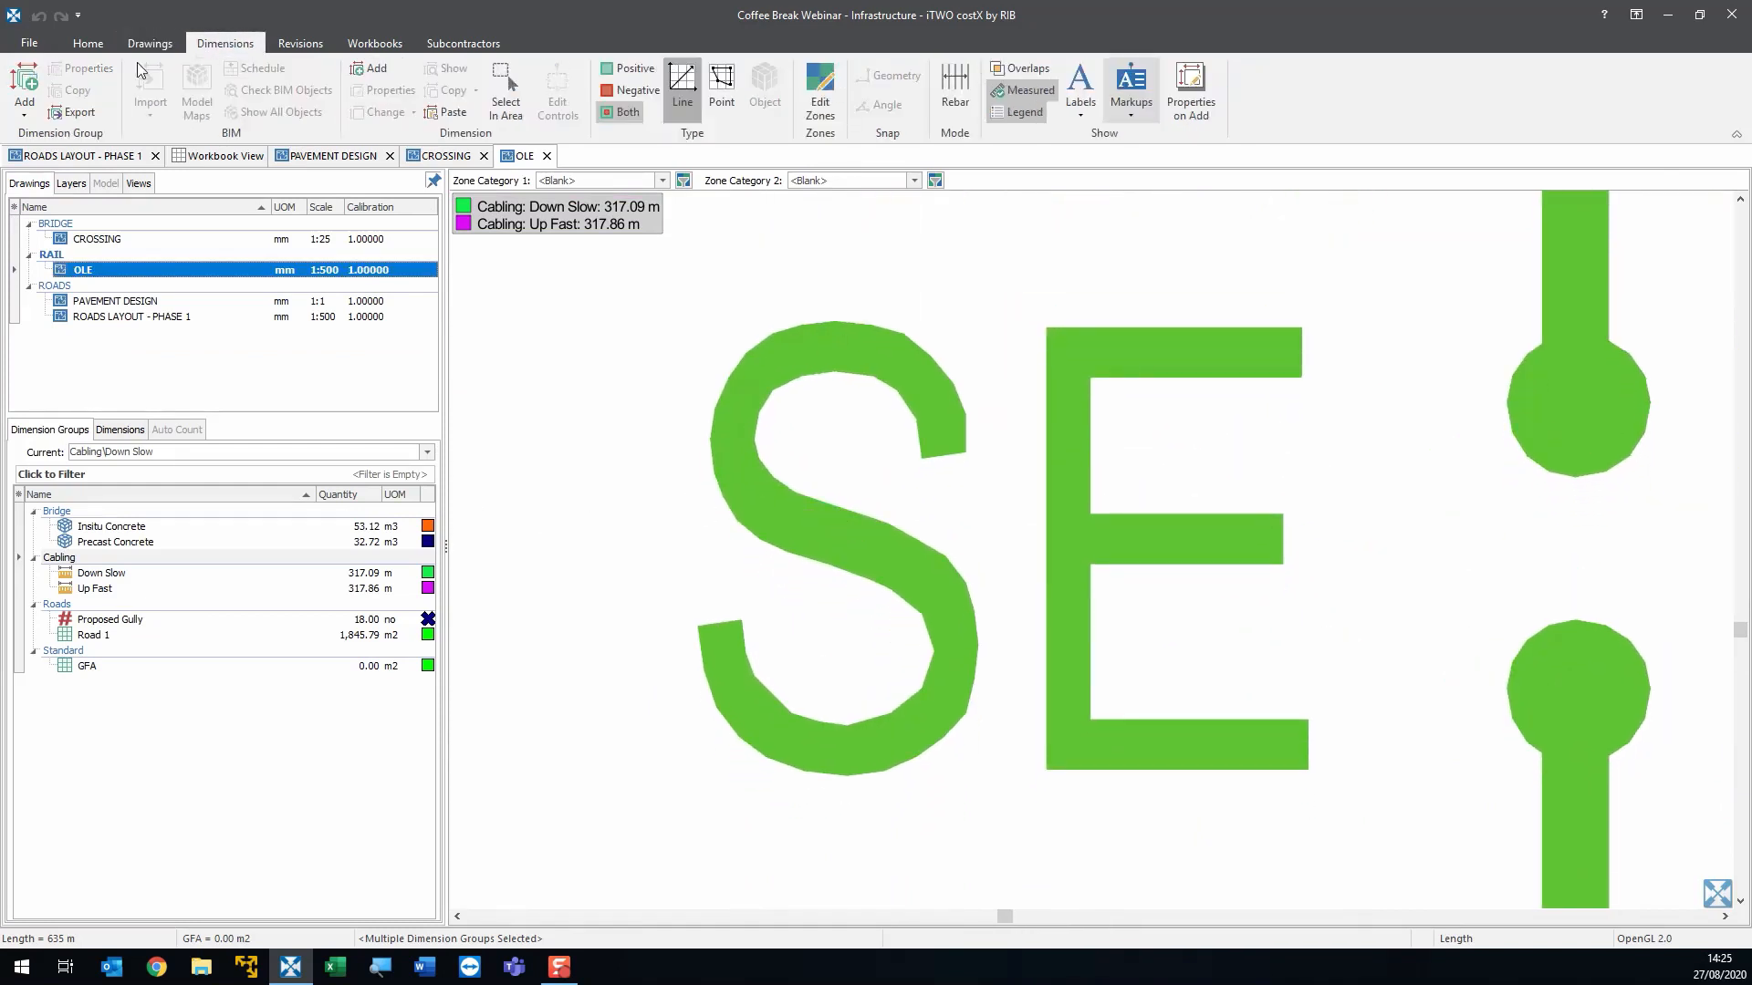
click(28, 84)
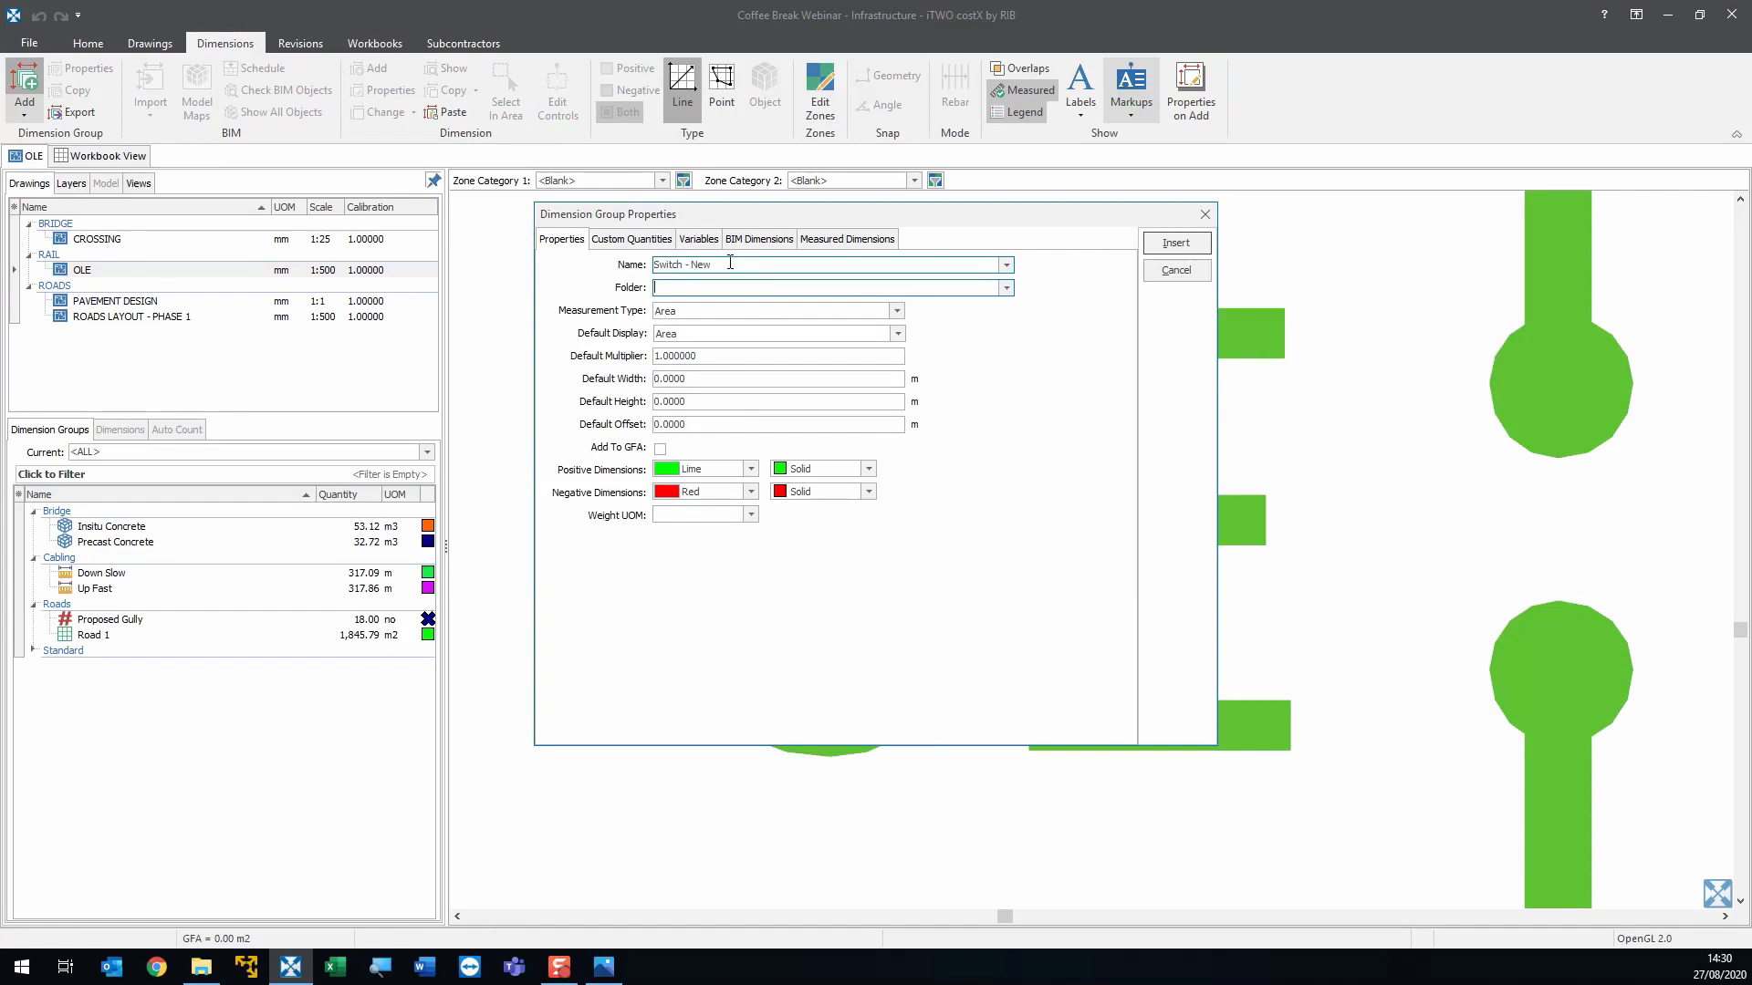
text(OLE)
key(Tab)
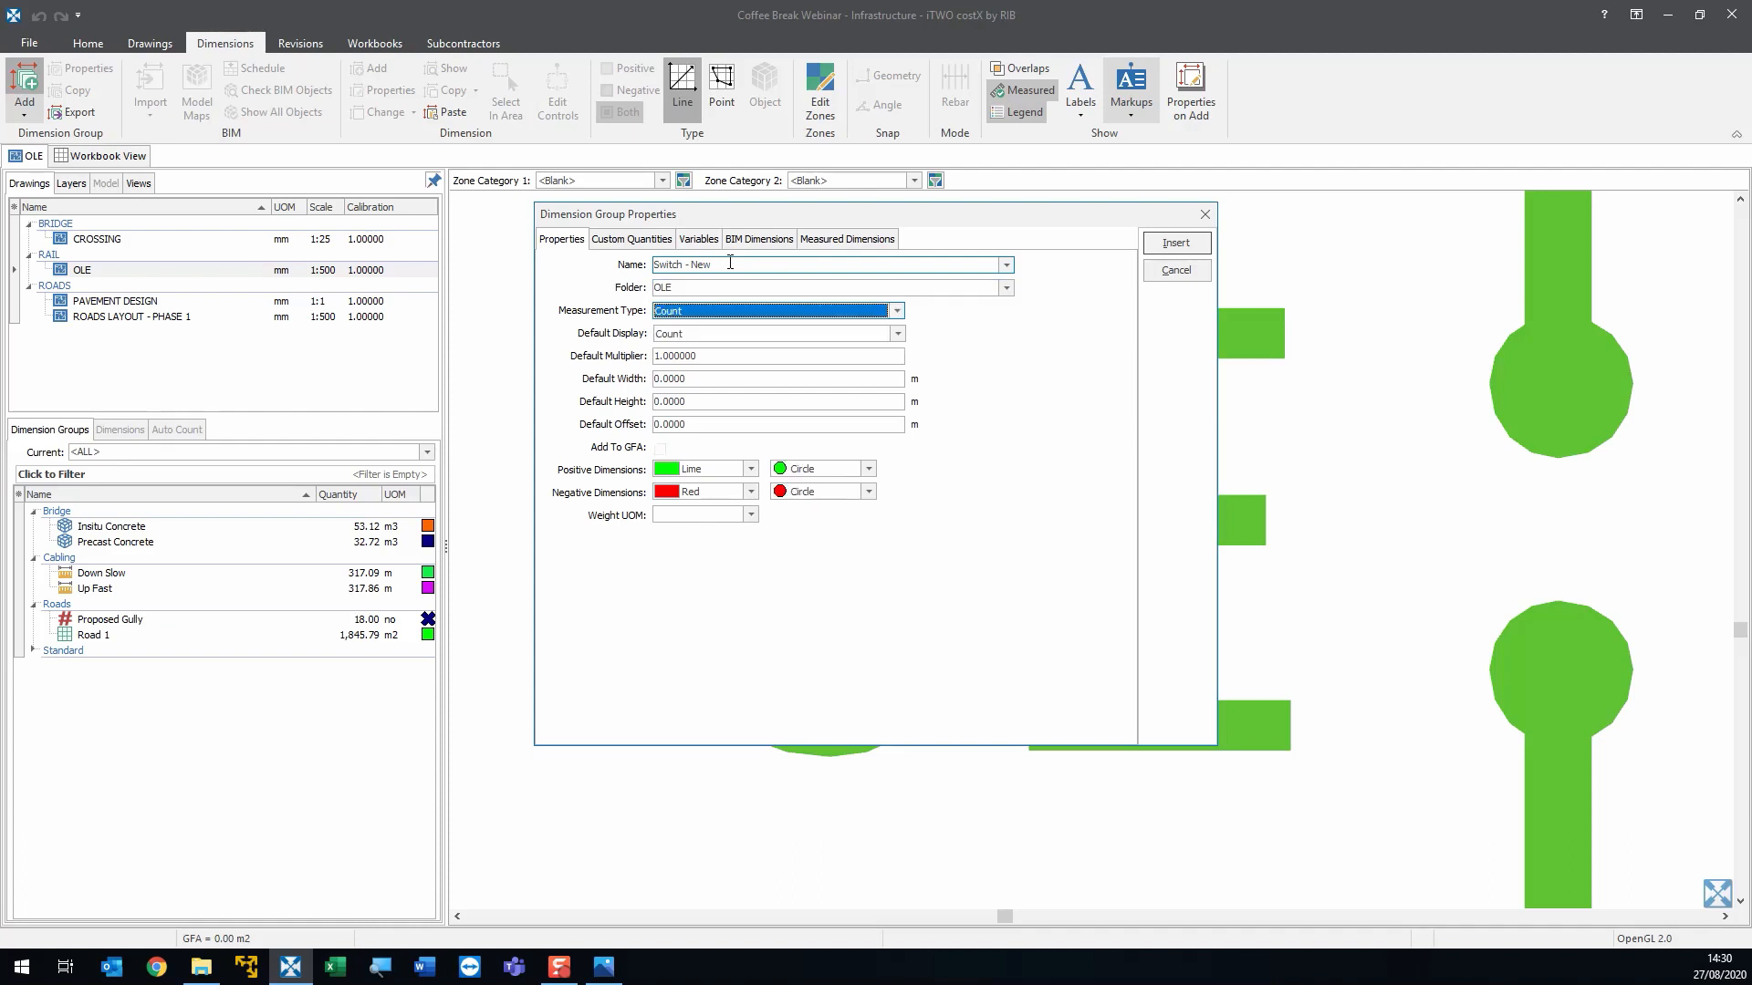
- Set the group's positive dimensions to Purple with a Square marker and insert the group
click(750, 468)
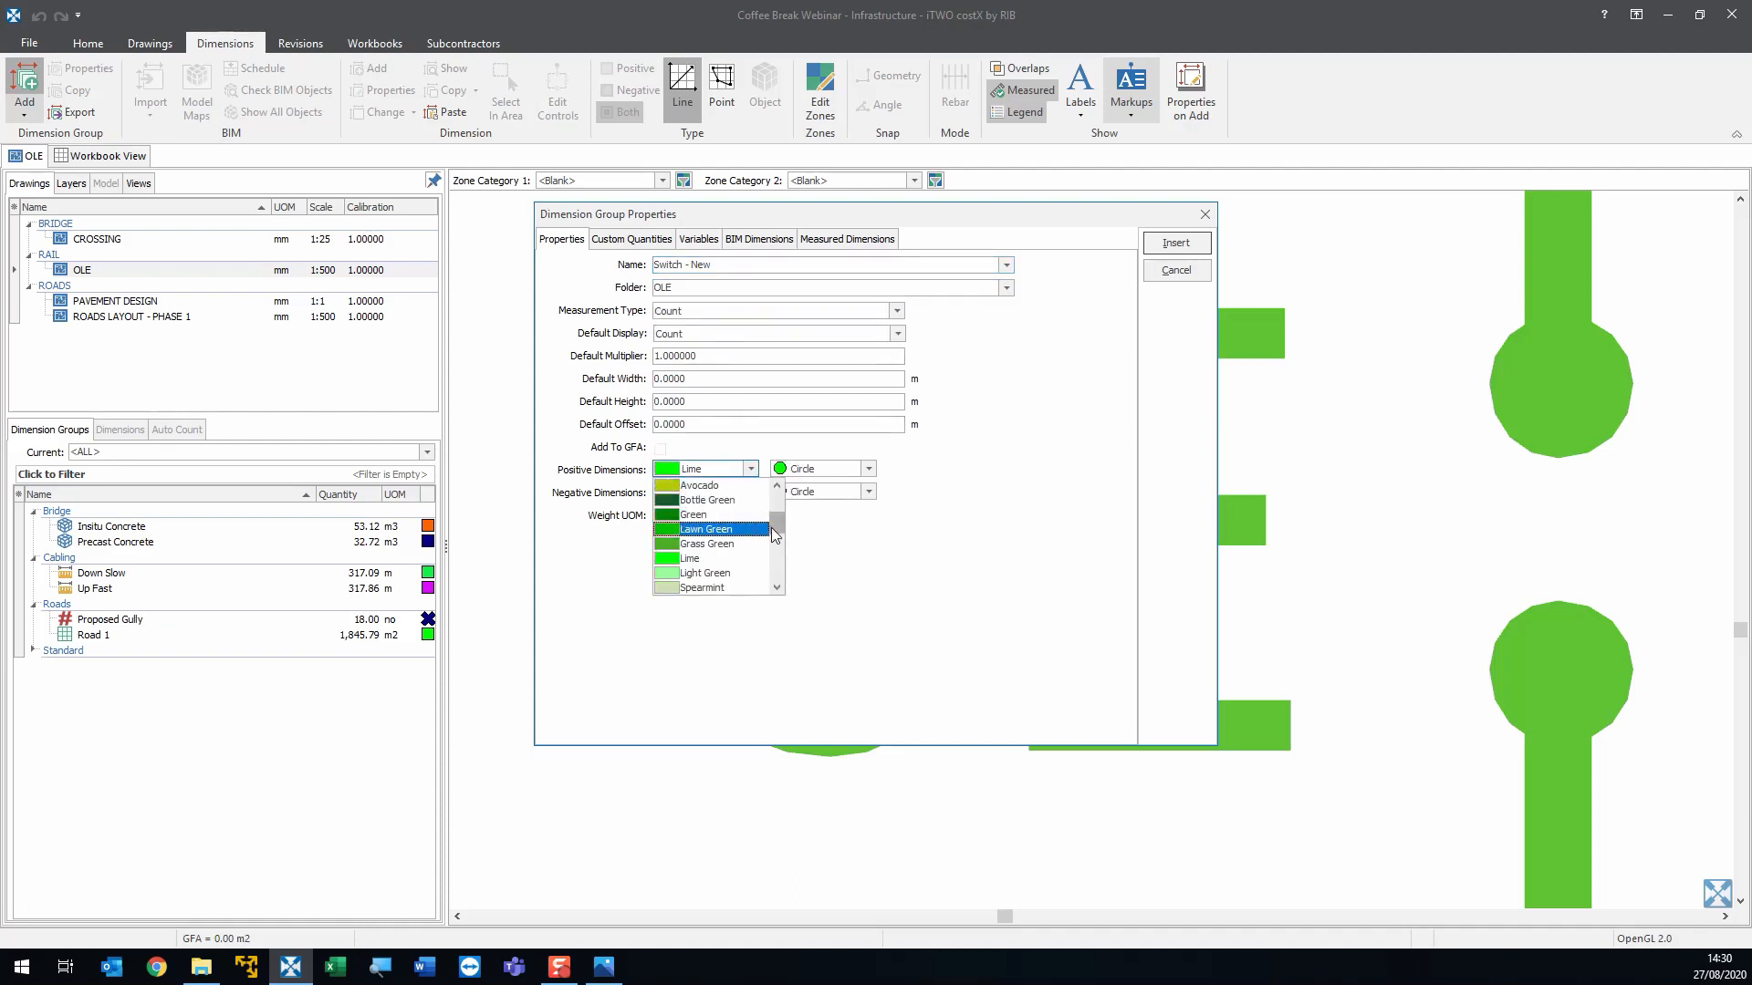
drag(776, 534, 781, 584)
click(703, 530)
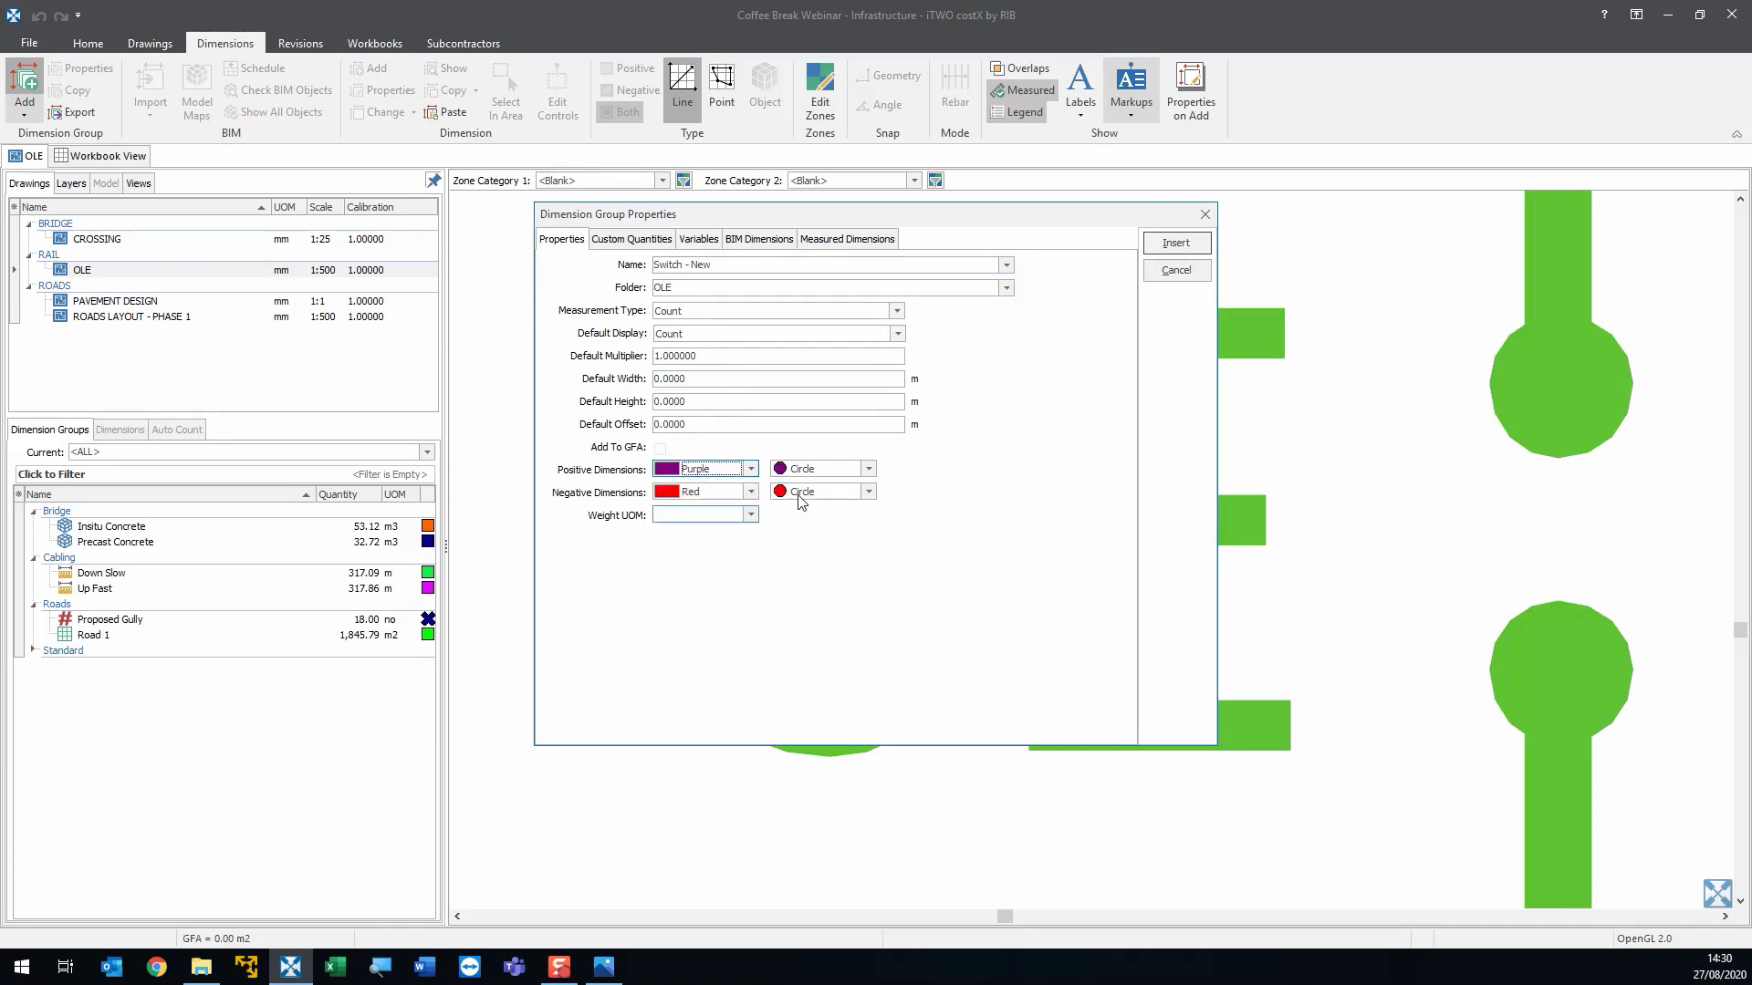
click(847, 470)
click(821, 503)
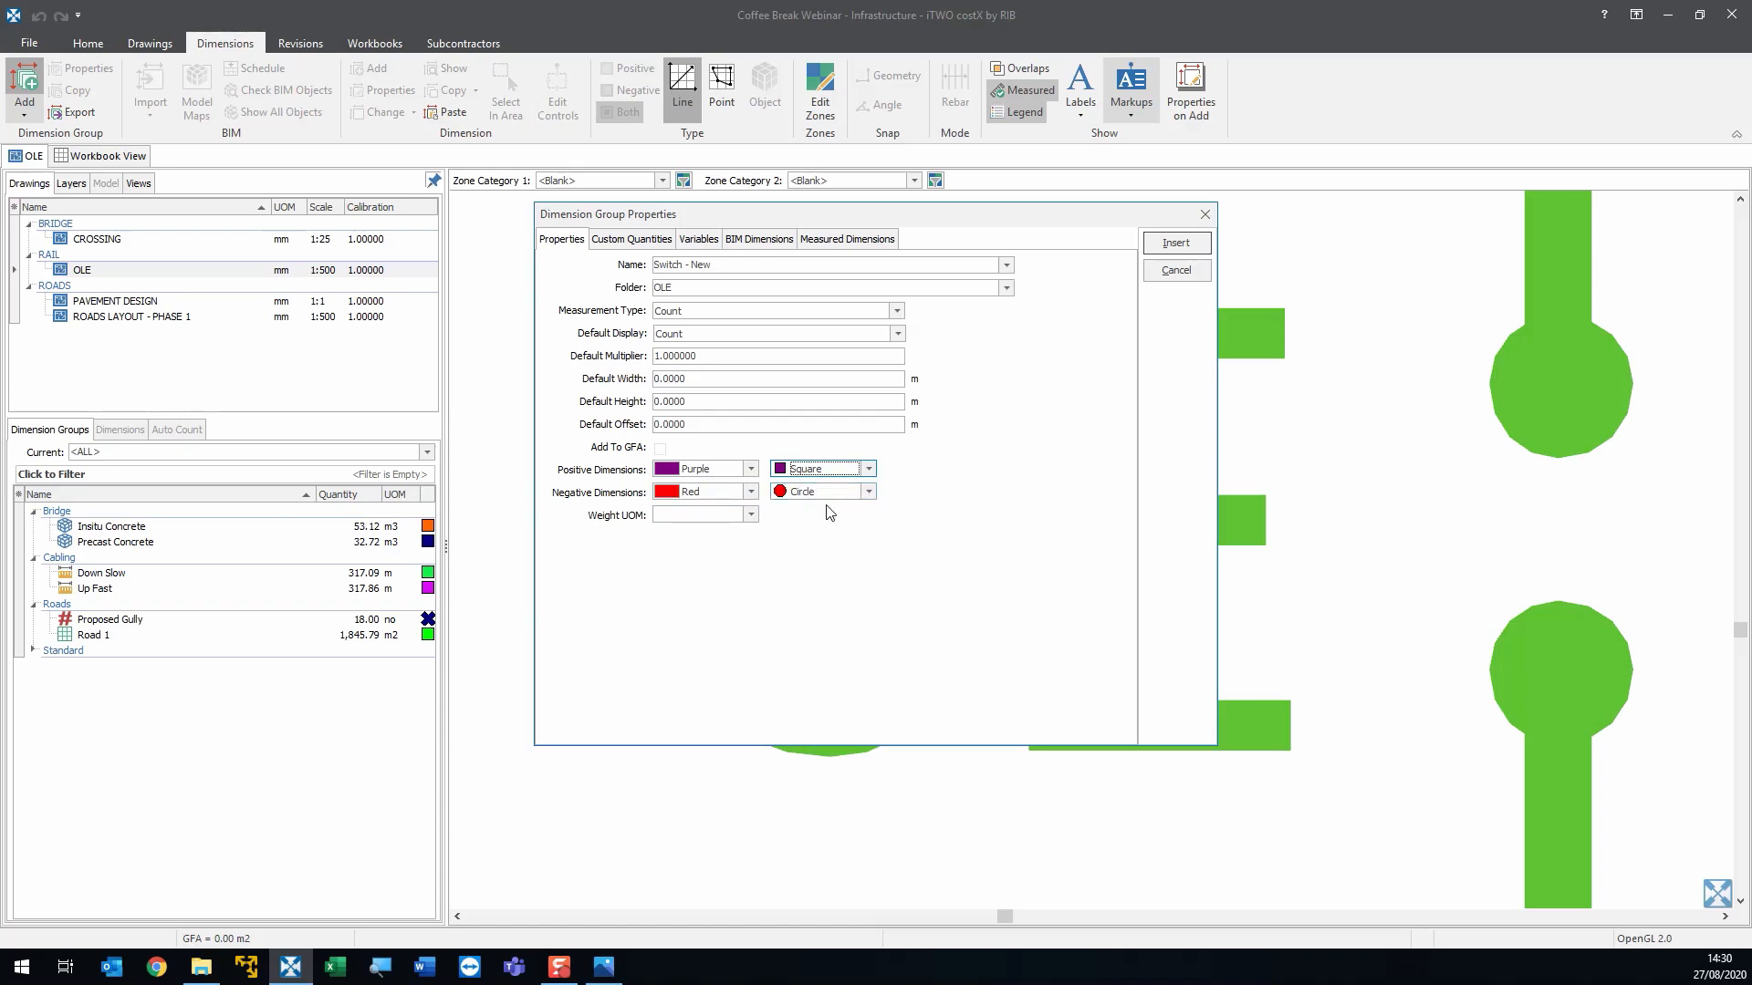
click(1175, 245)
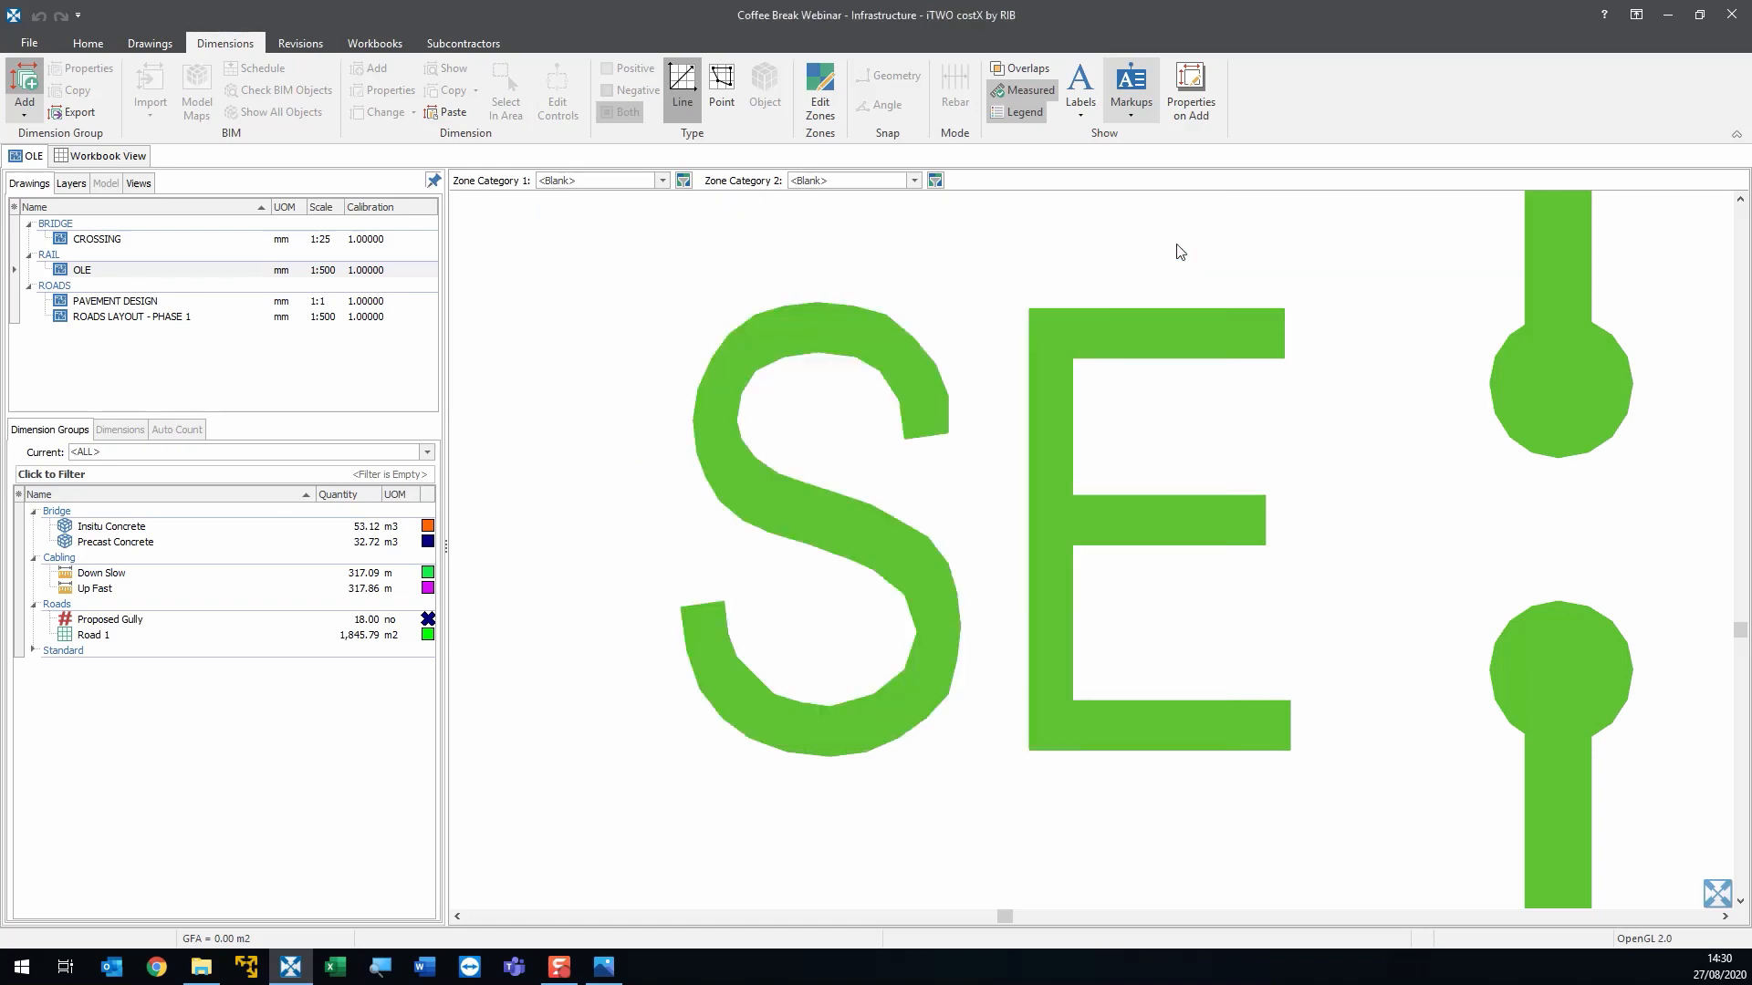
- Show all layers of the OLE drawing and review the existing, removed and new equipment across it
scroll(913, 412, down, 6)
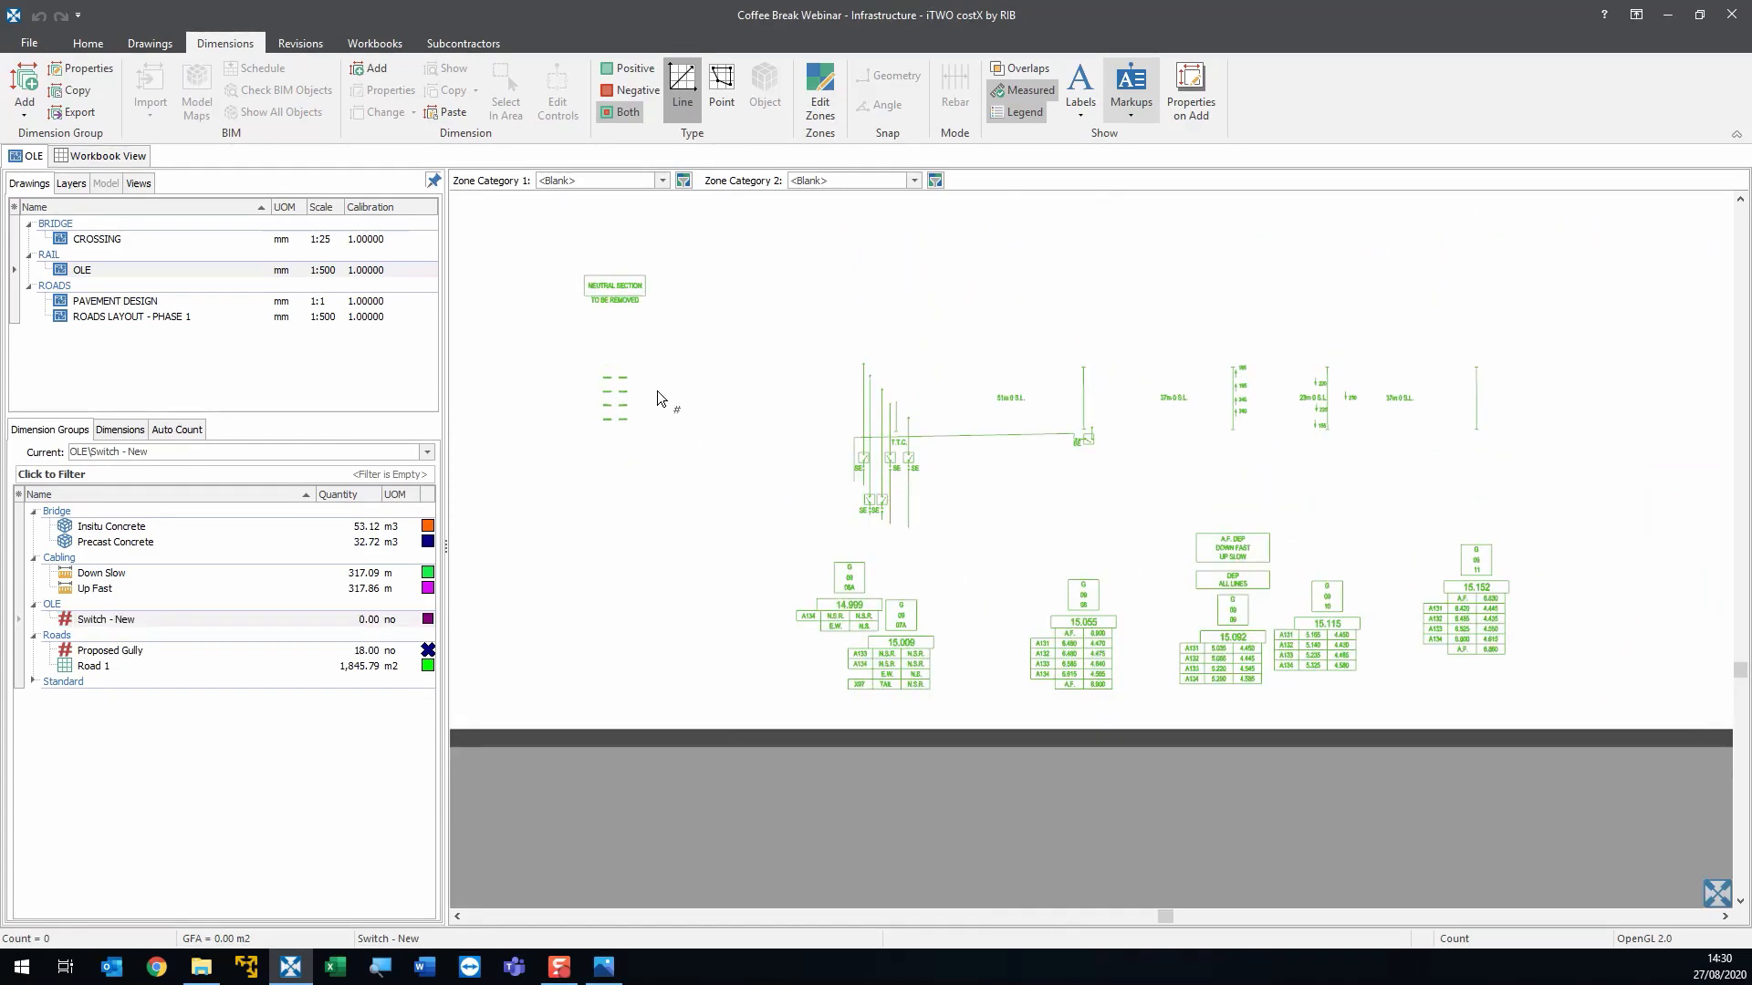
click(149, 42)
click(381, 126)
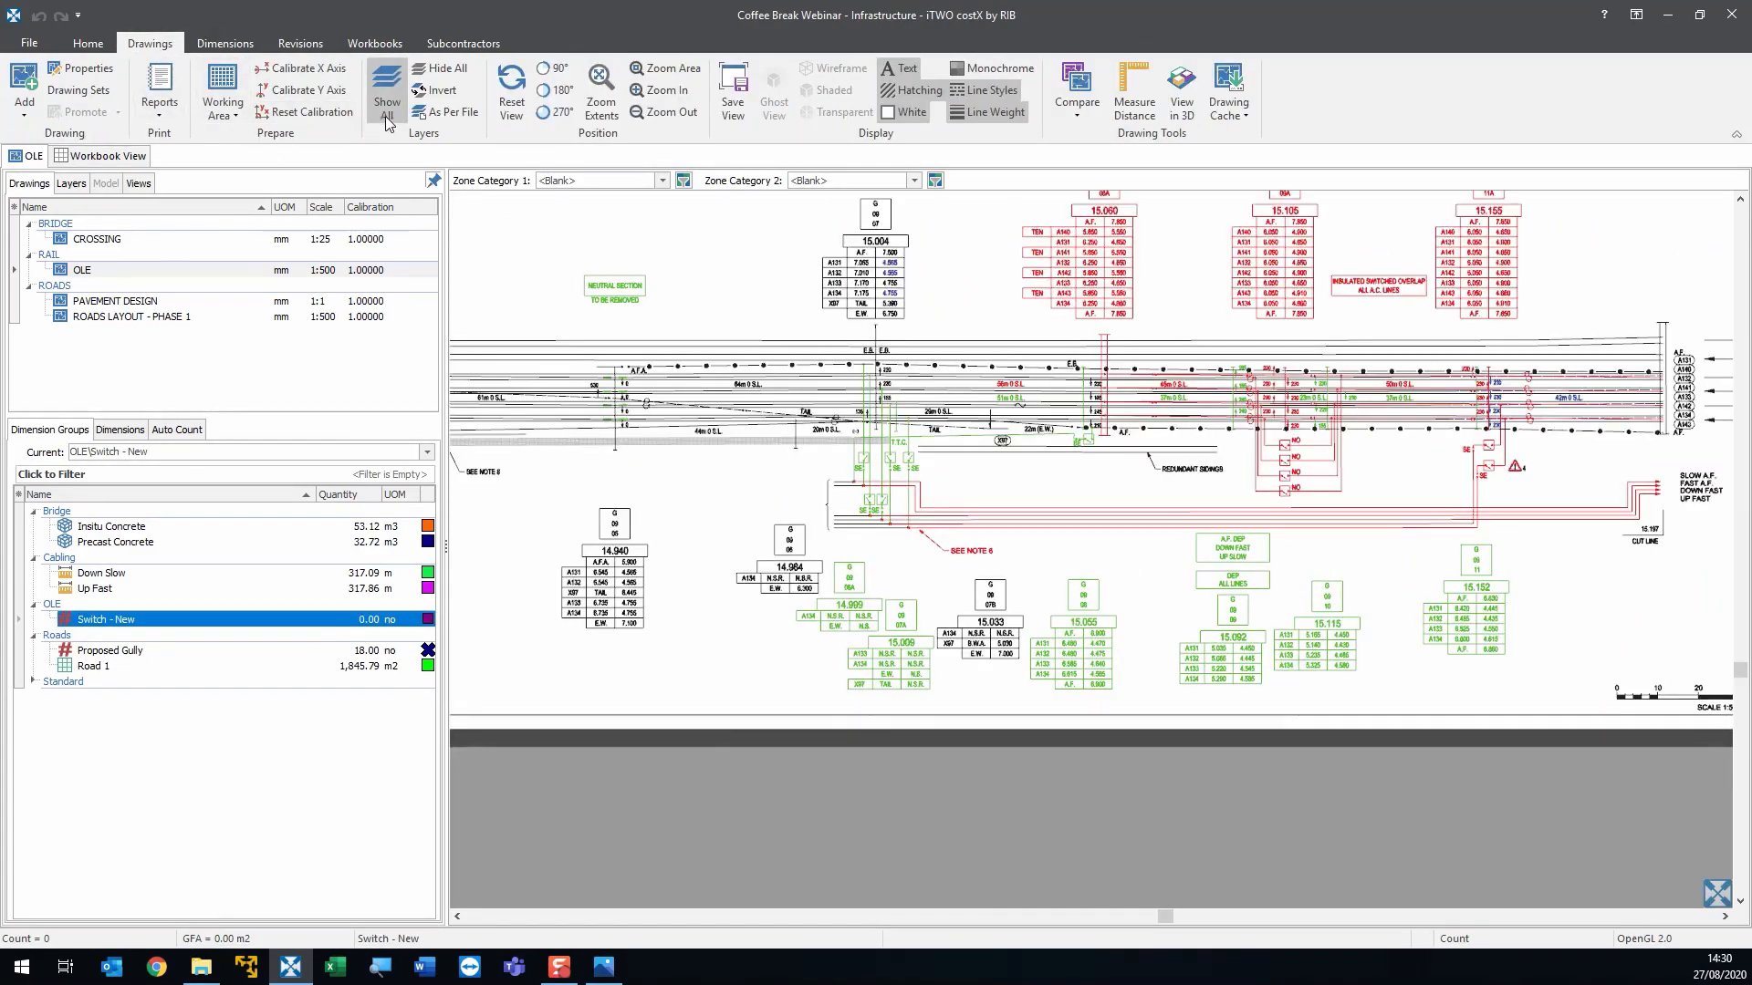
scroll(1272, 566, up, 4)
scroll(1272, 566, down, 4)
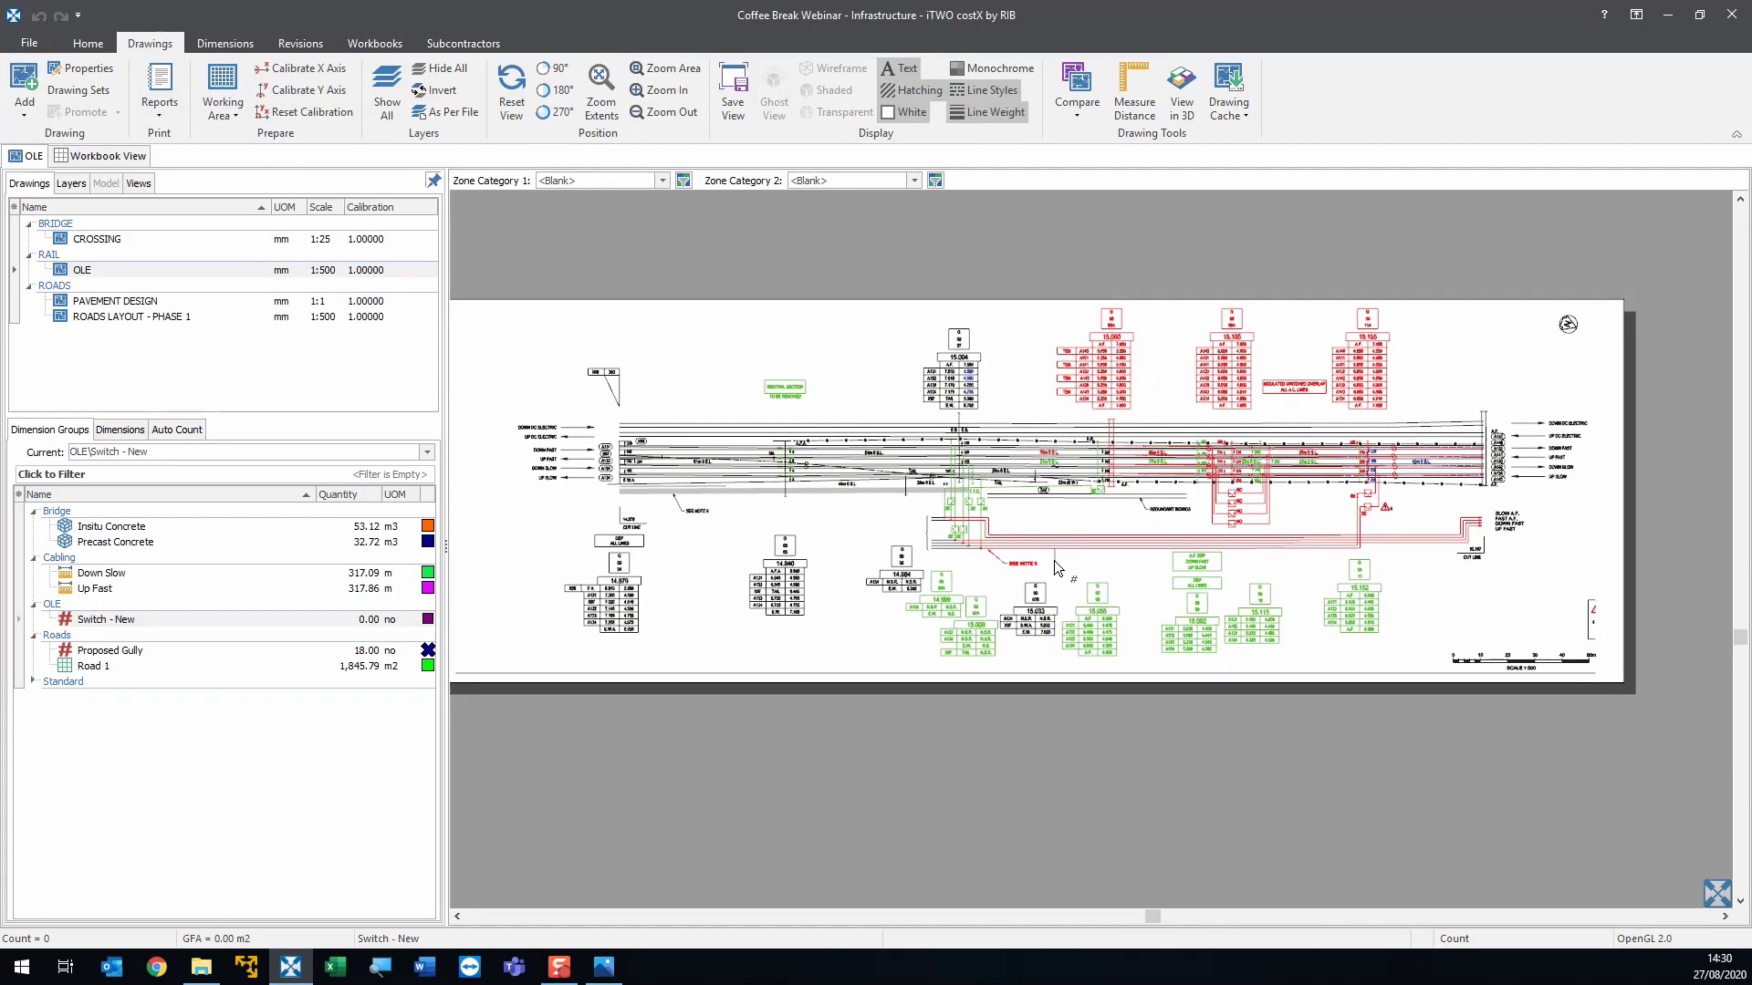
scroll(998, 469, up, 3)
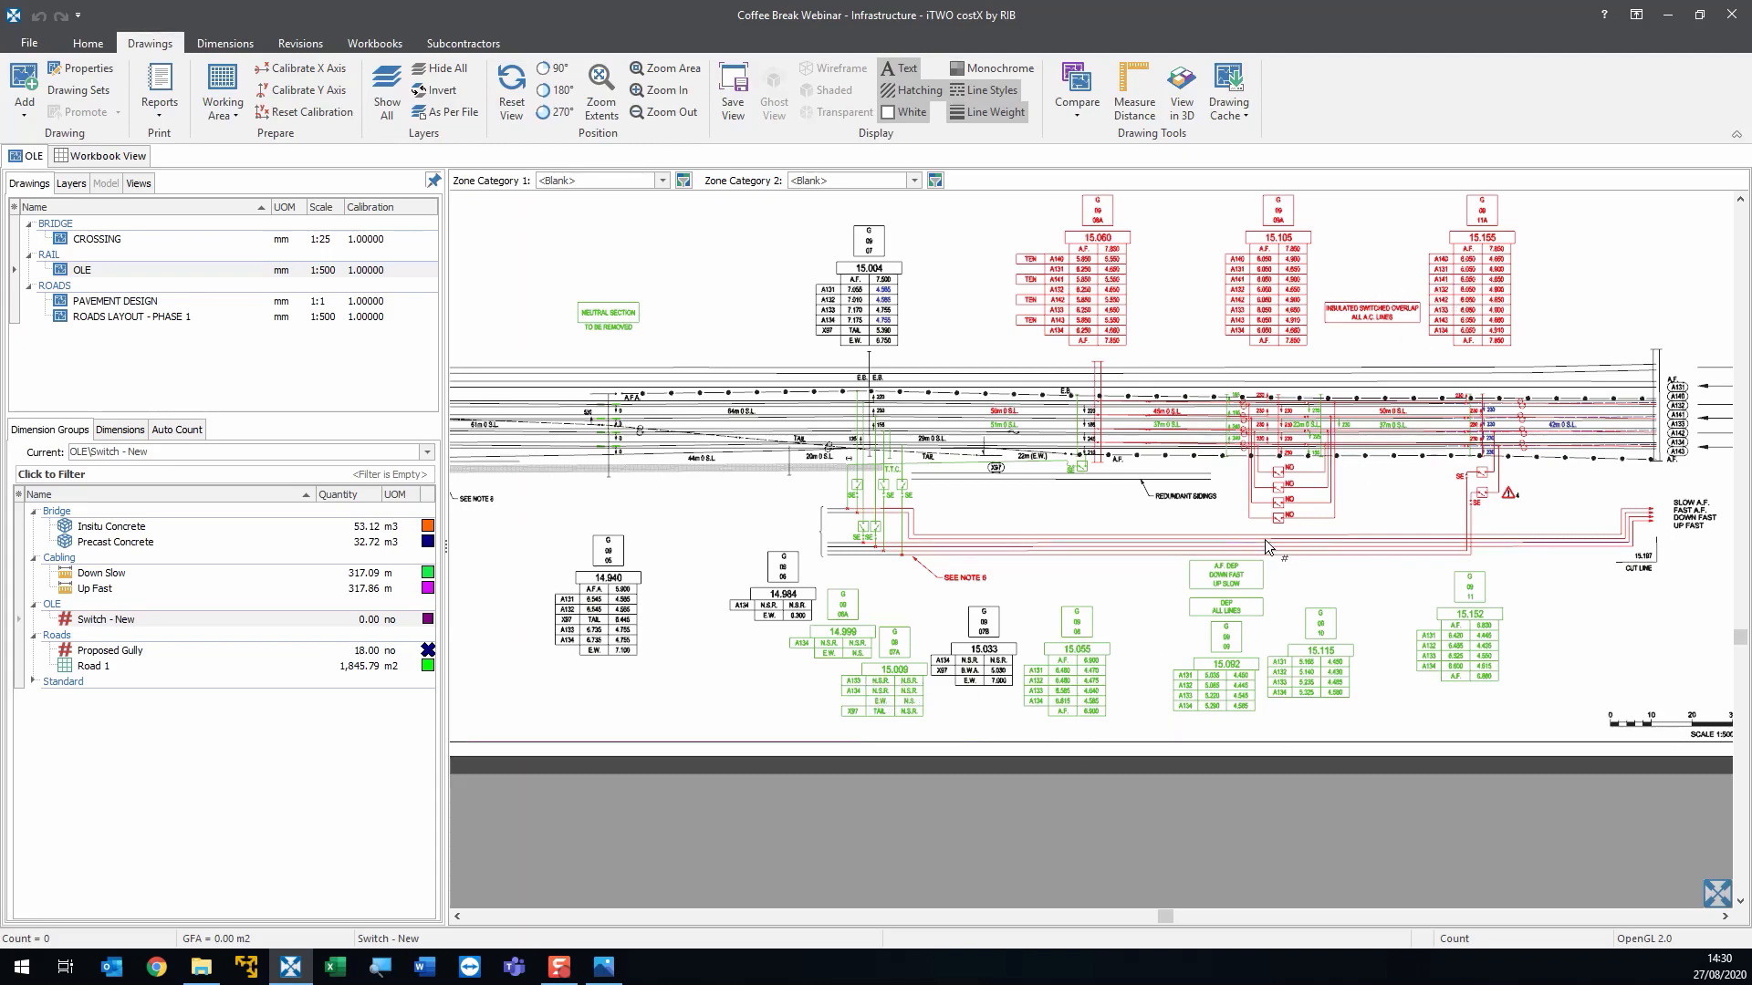
- Hide the LINES: GREEN and FILLS: GREEN layers by picking their linework, and invert visibility to isolate them
click(71, 183)
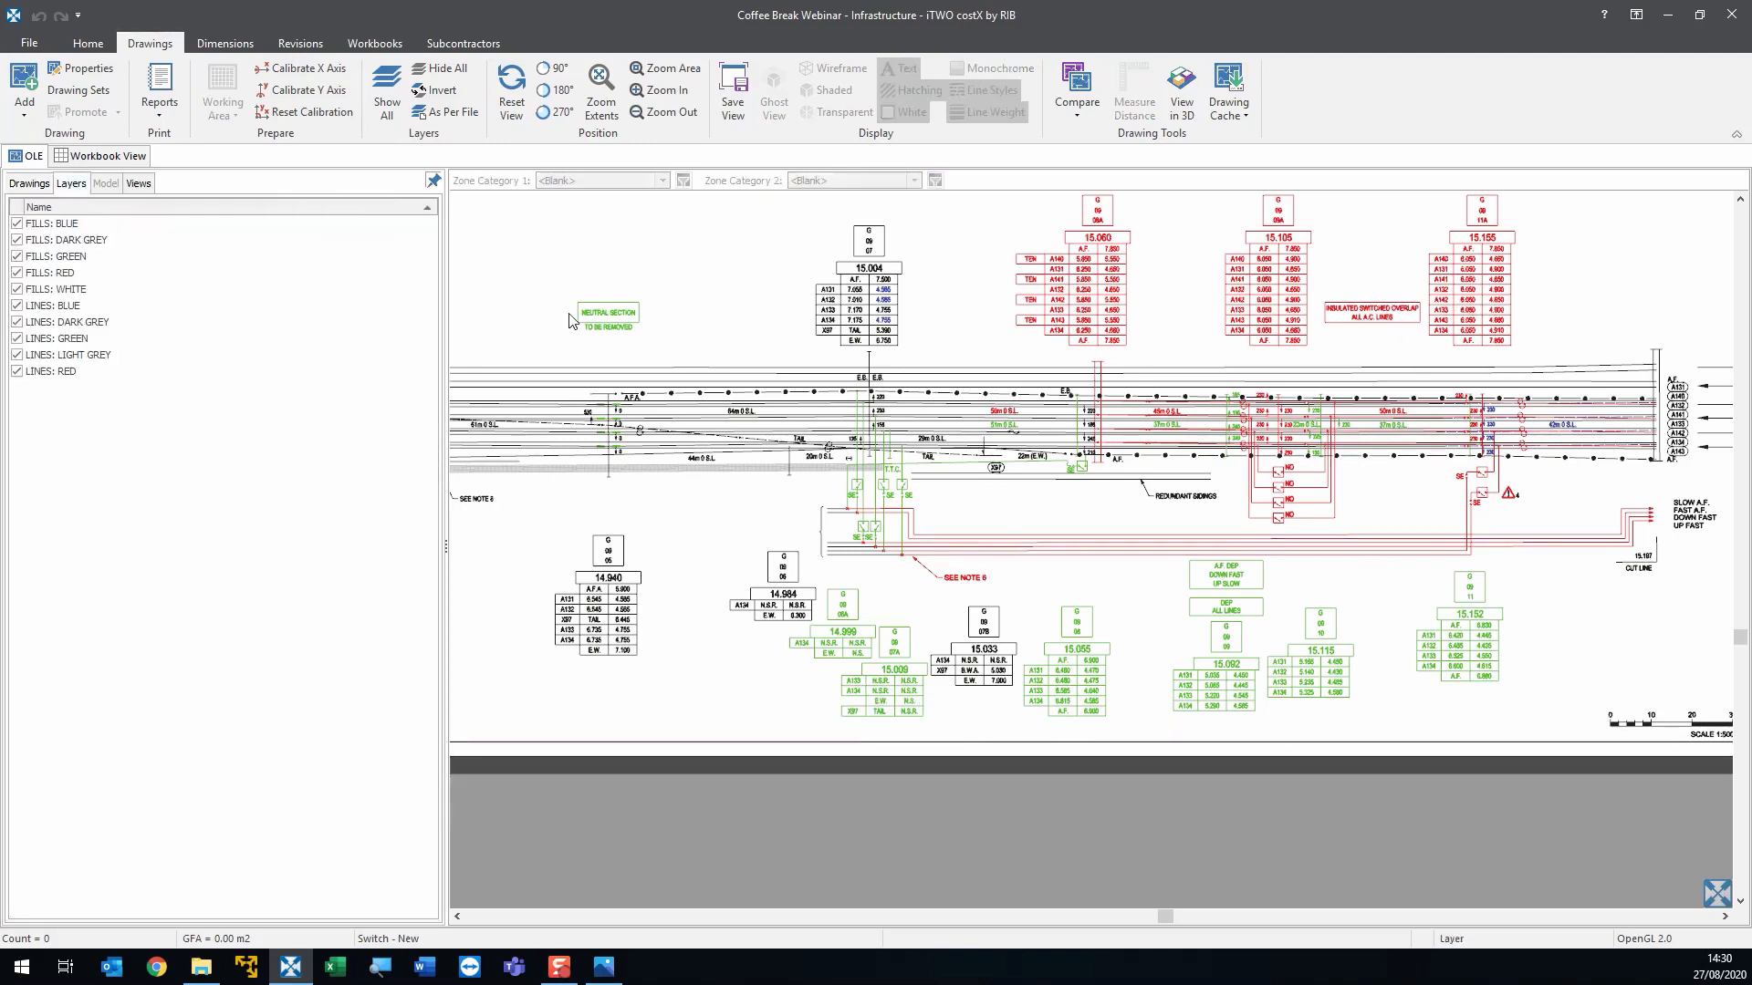
scroll(862, 497, up, 3)
scroll(861, 492, up, 2)
click(841, 493)
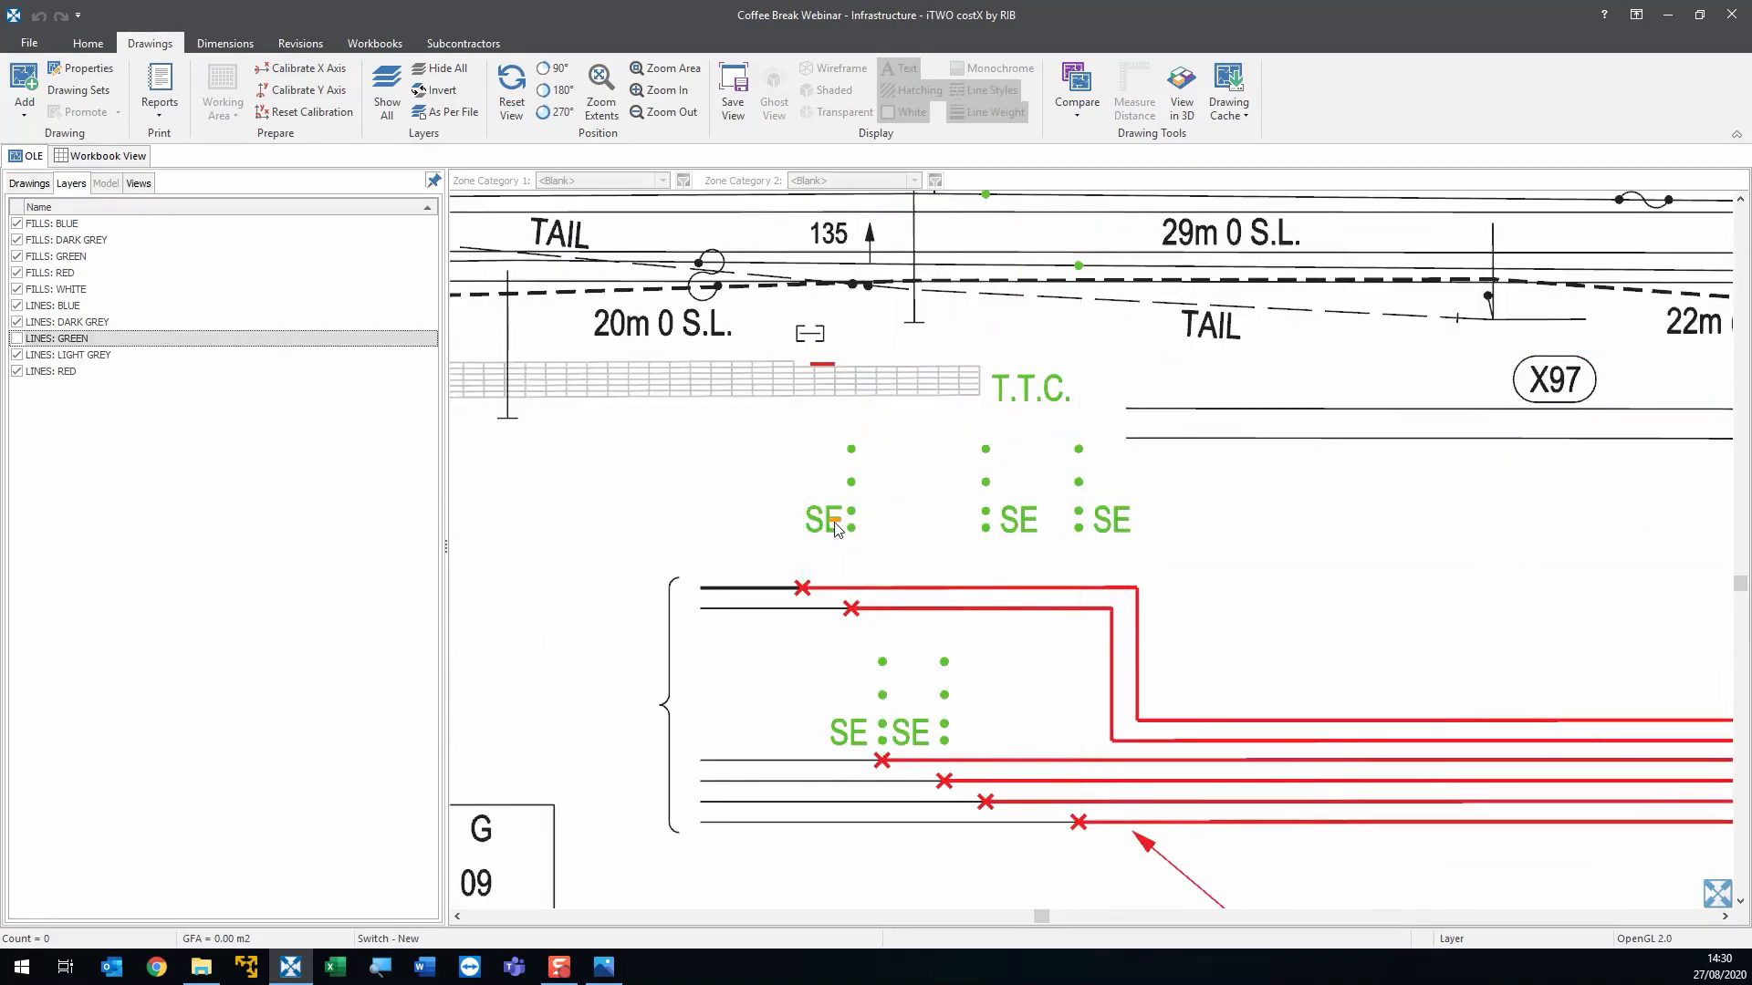
click(830, 520)
scroll(863, 526, down, 6)
scroll(864, 524, up, 1)
drag(864, 524, 897, 541)
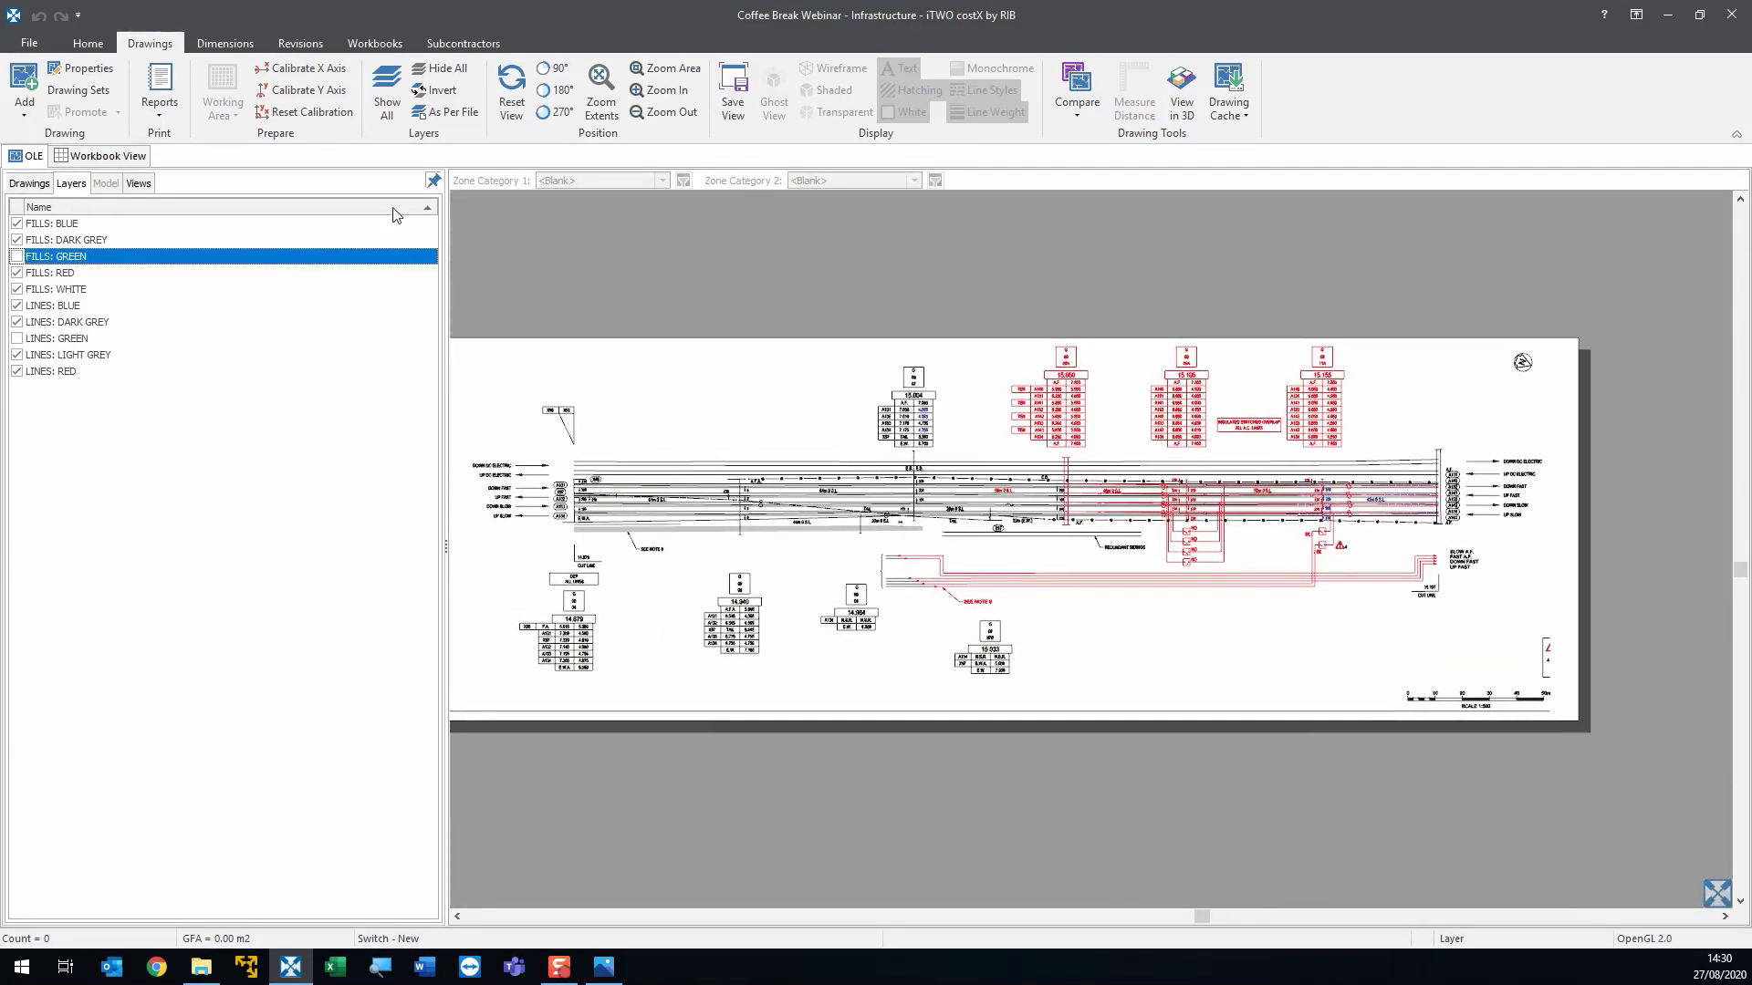
click(442, 92)
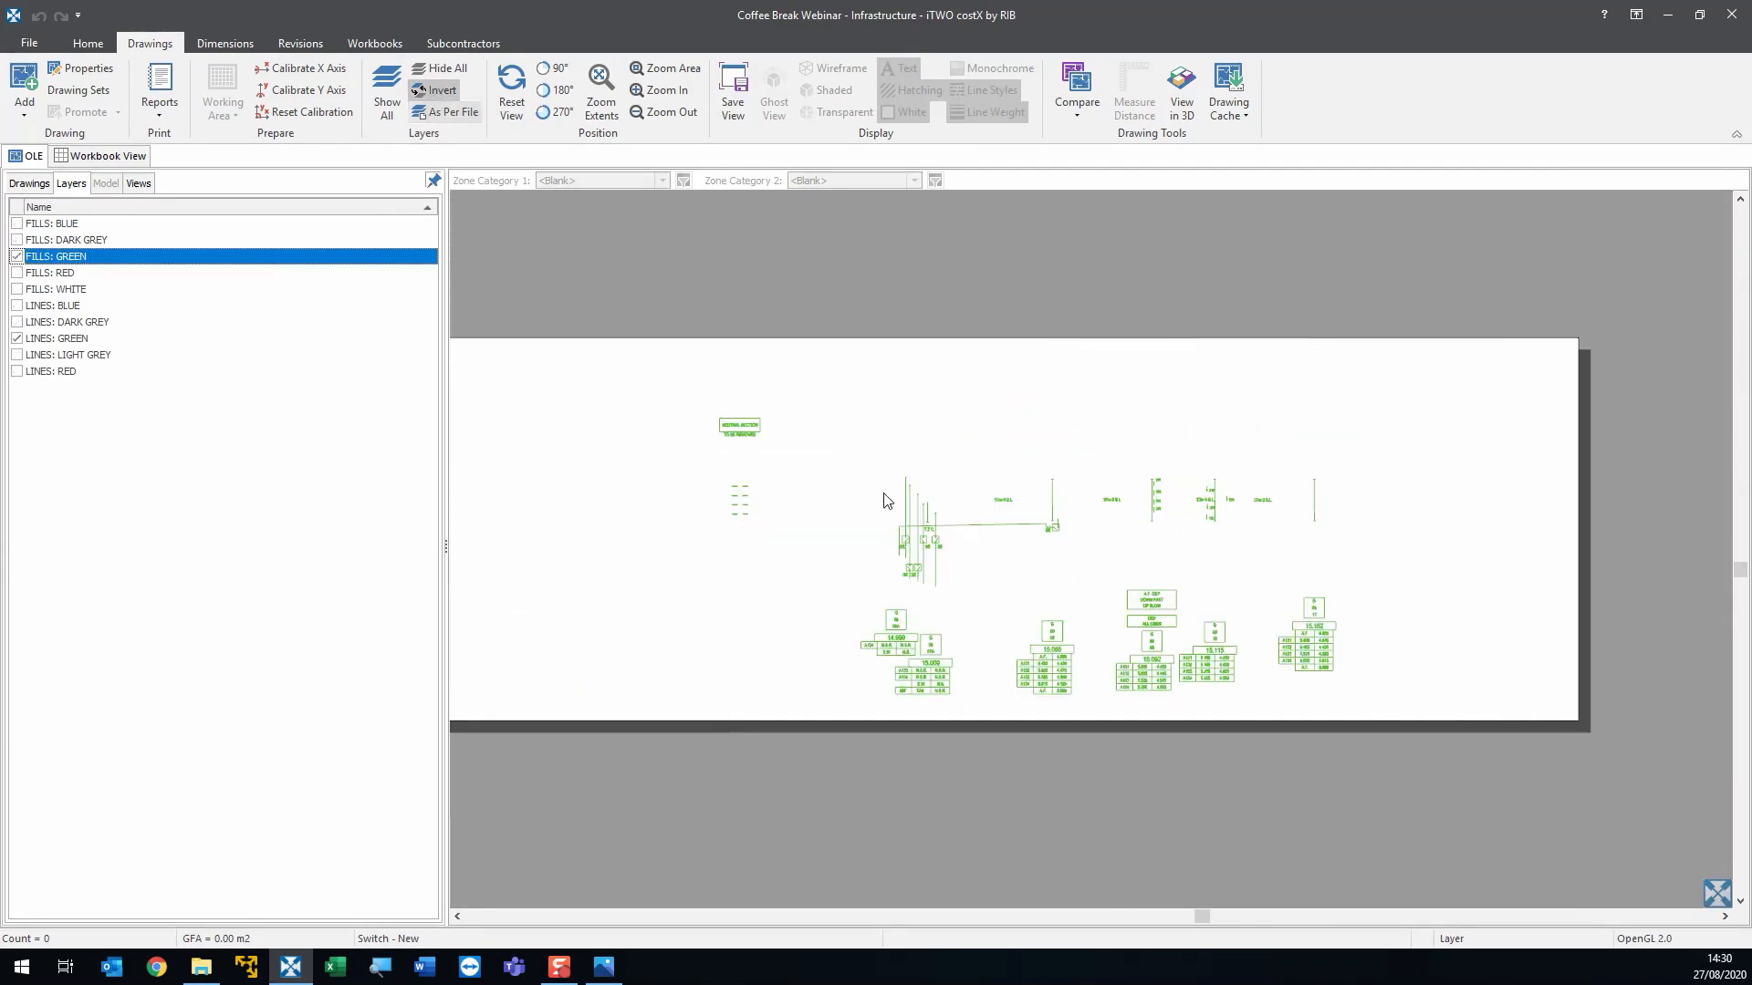
- Capture one green SE switch label on the OLE drawing as the Auto Count search image for Switch - New
click(30, 183)
scroll(894, 493, up, 10)
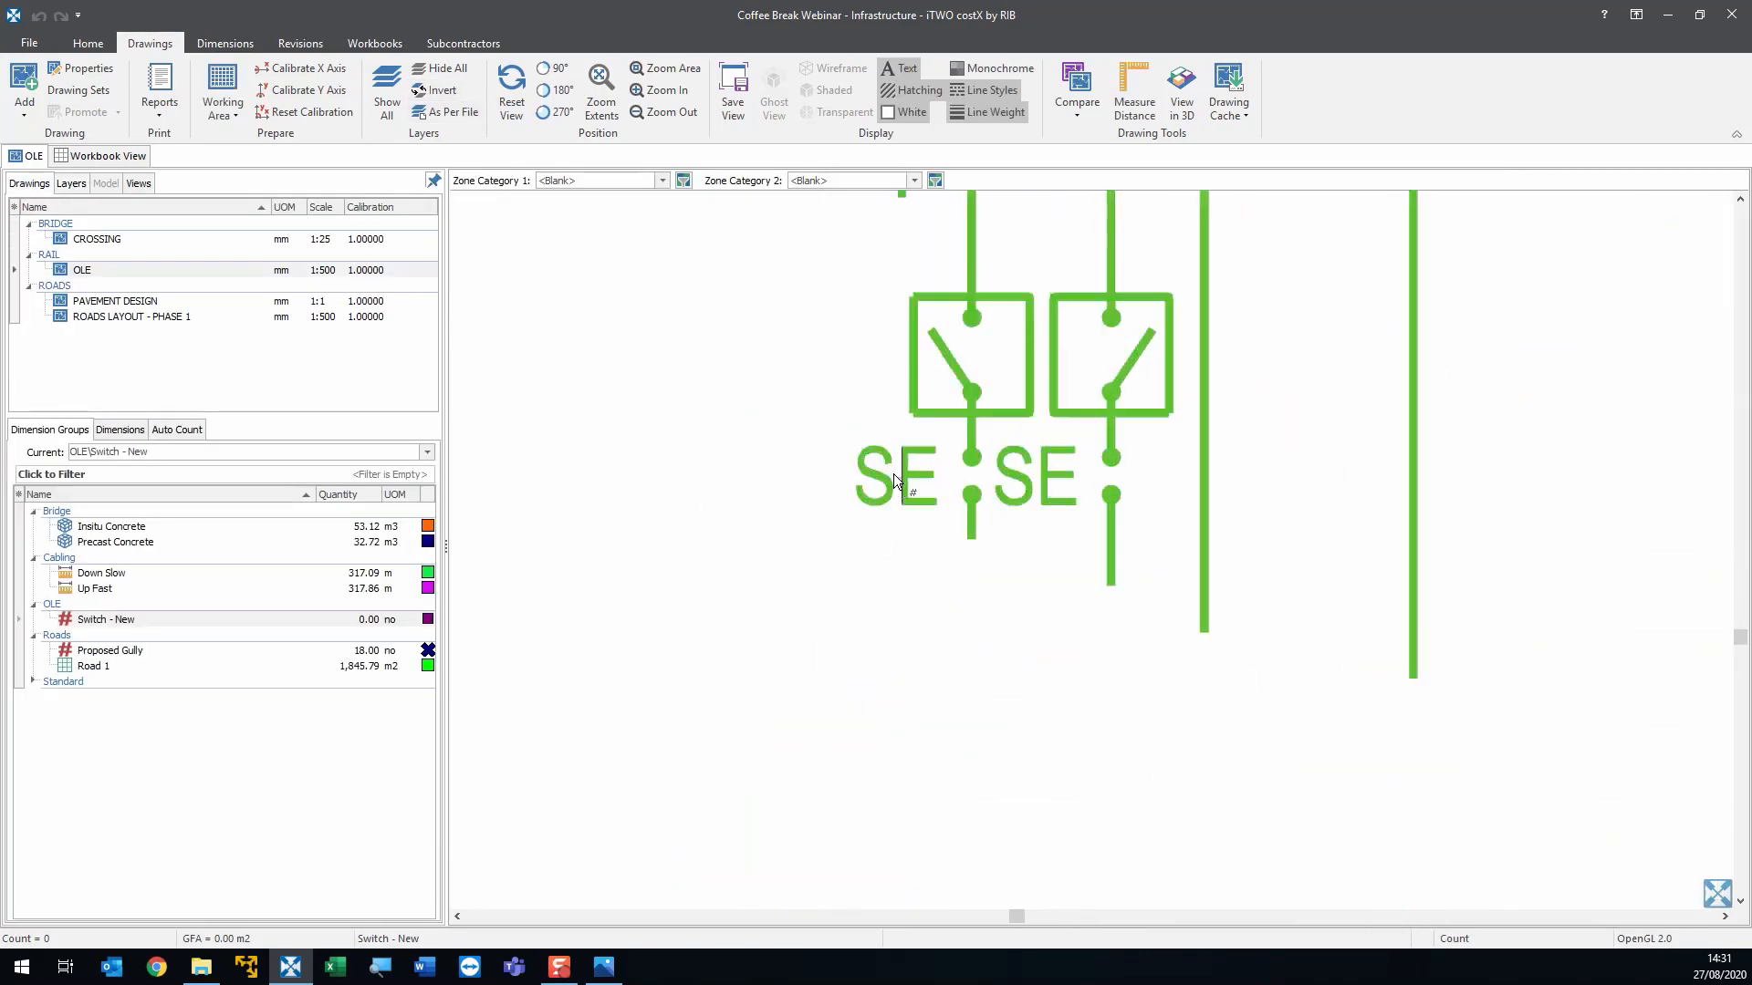
drag(887, 474, 970, 547)
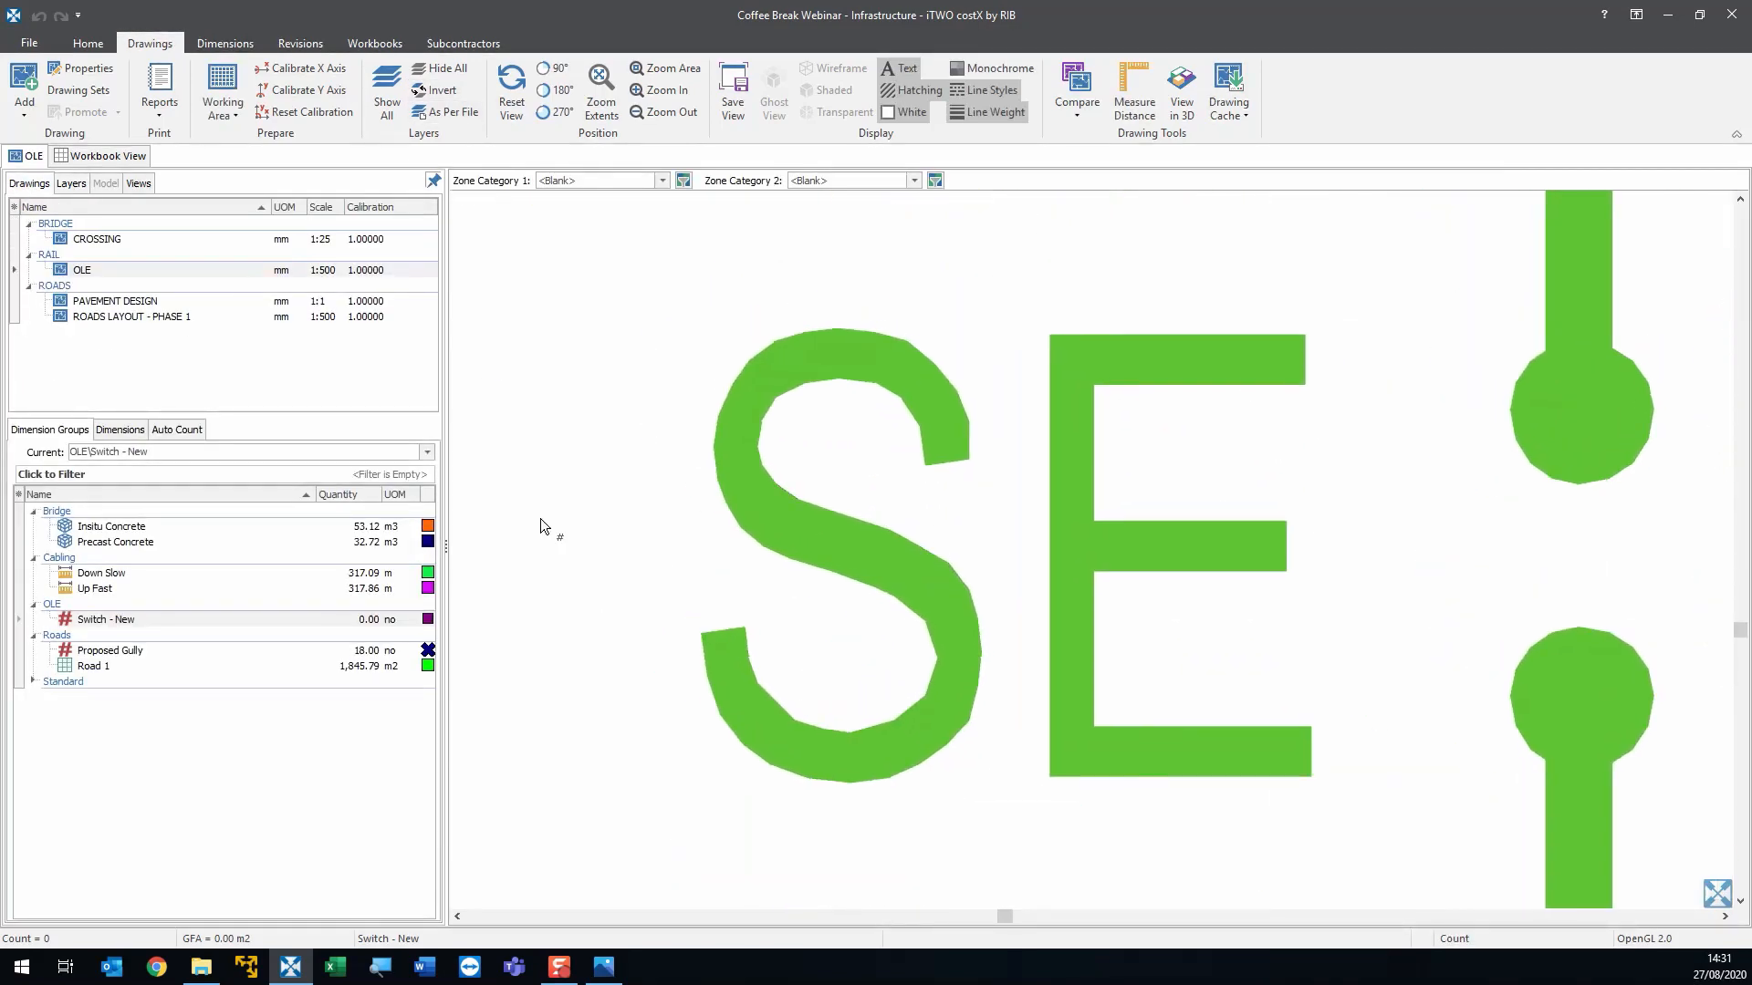
click(159, 628)
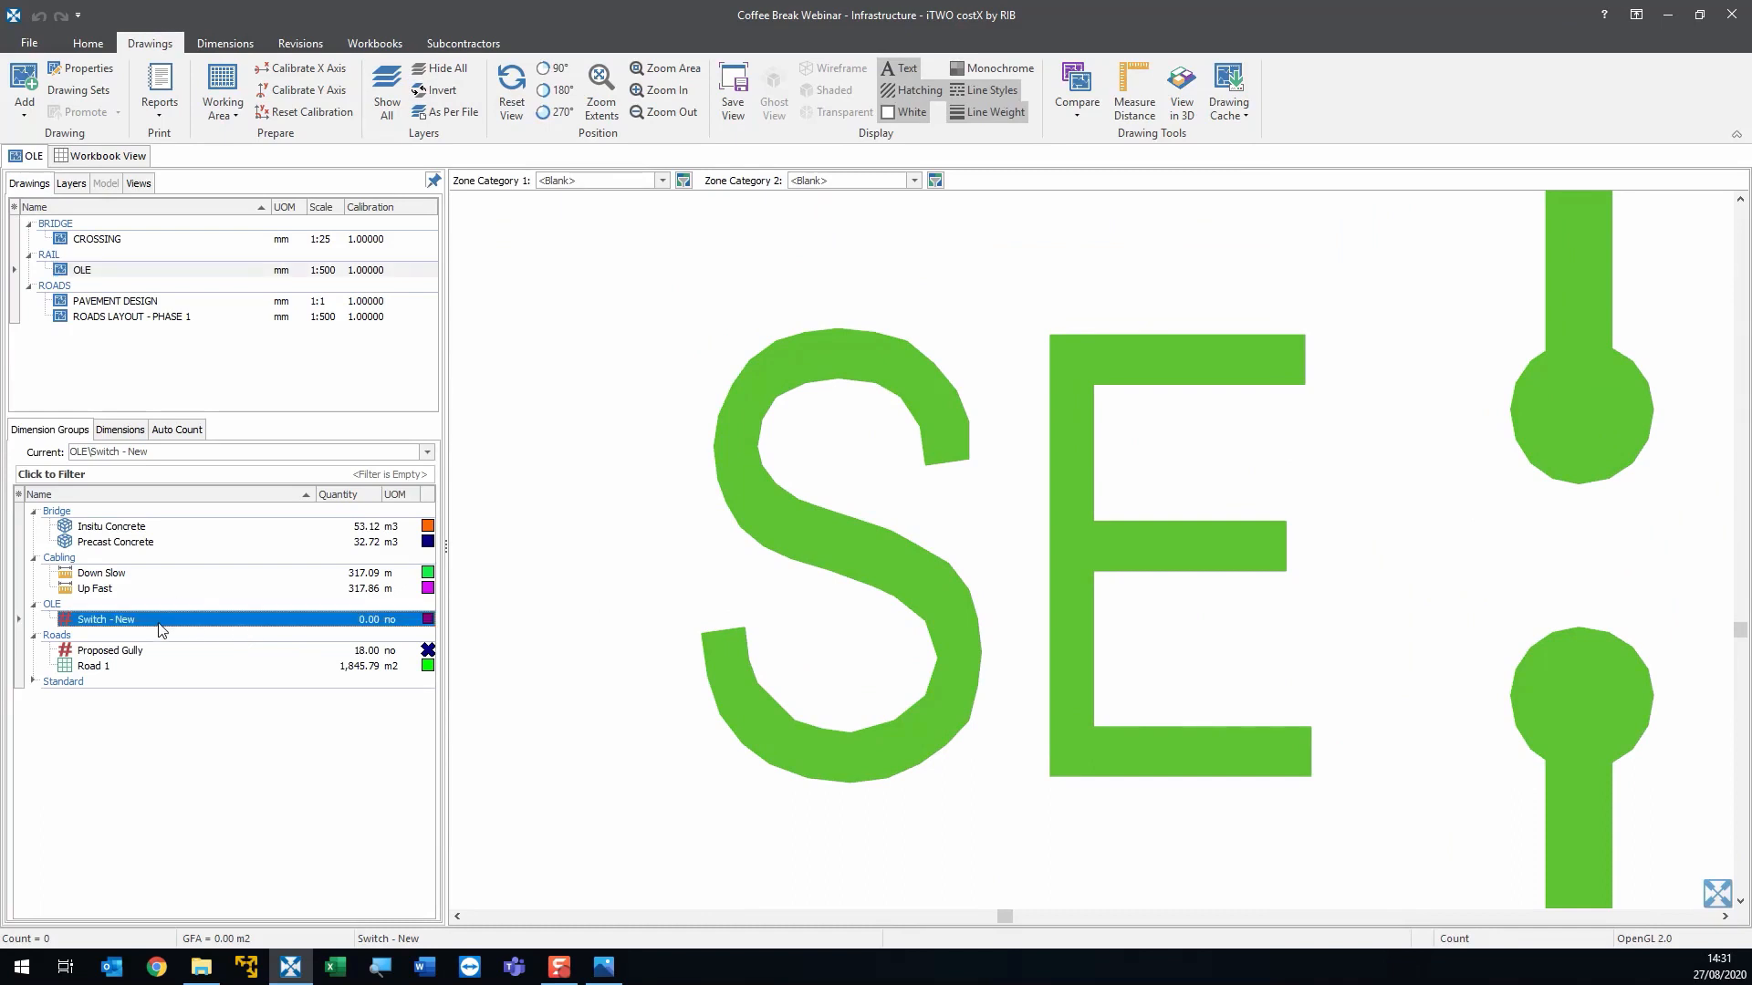
click(177, 430)
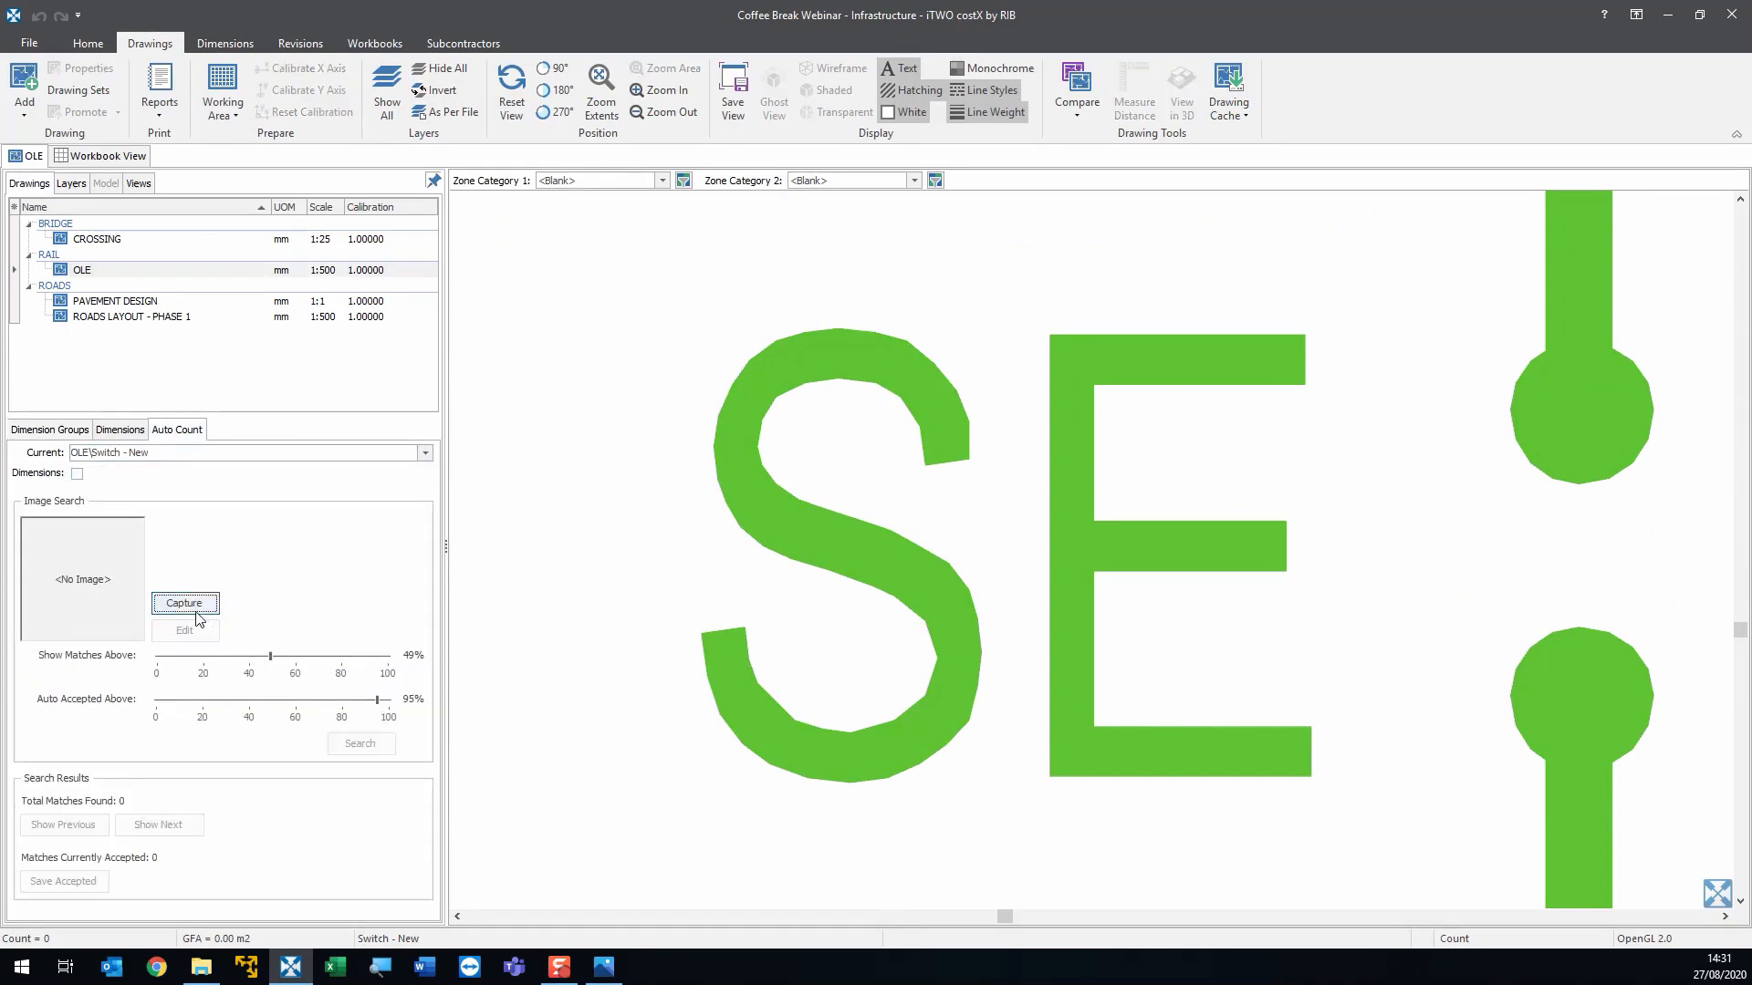
click(193, 609)
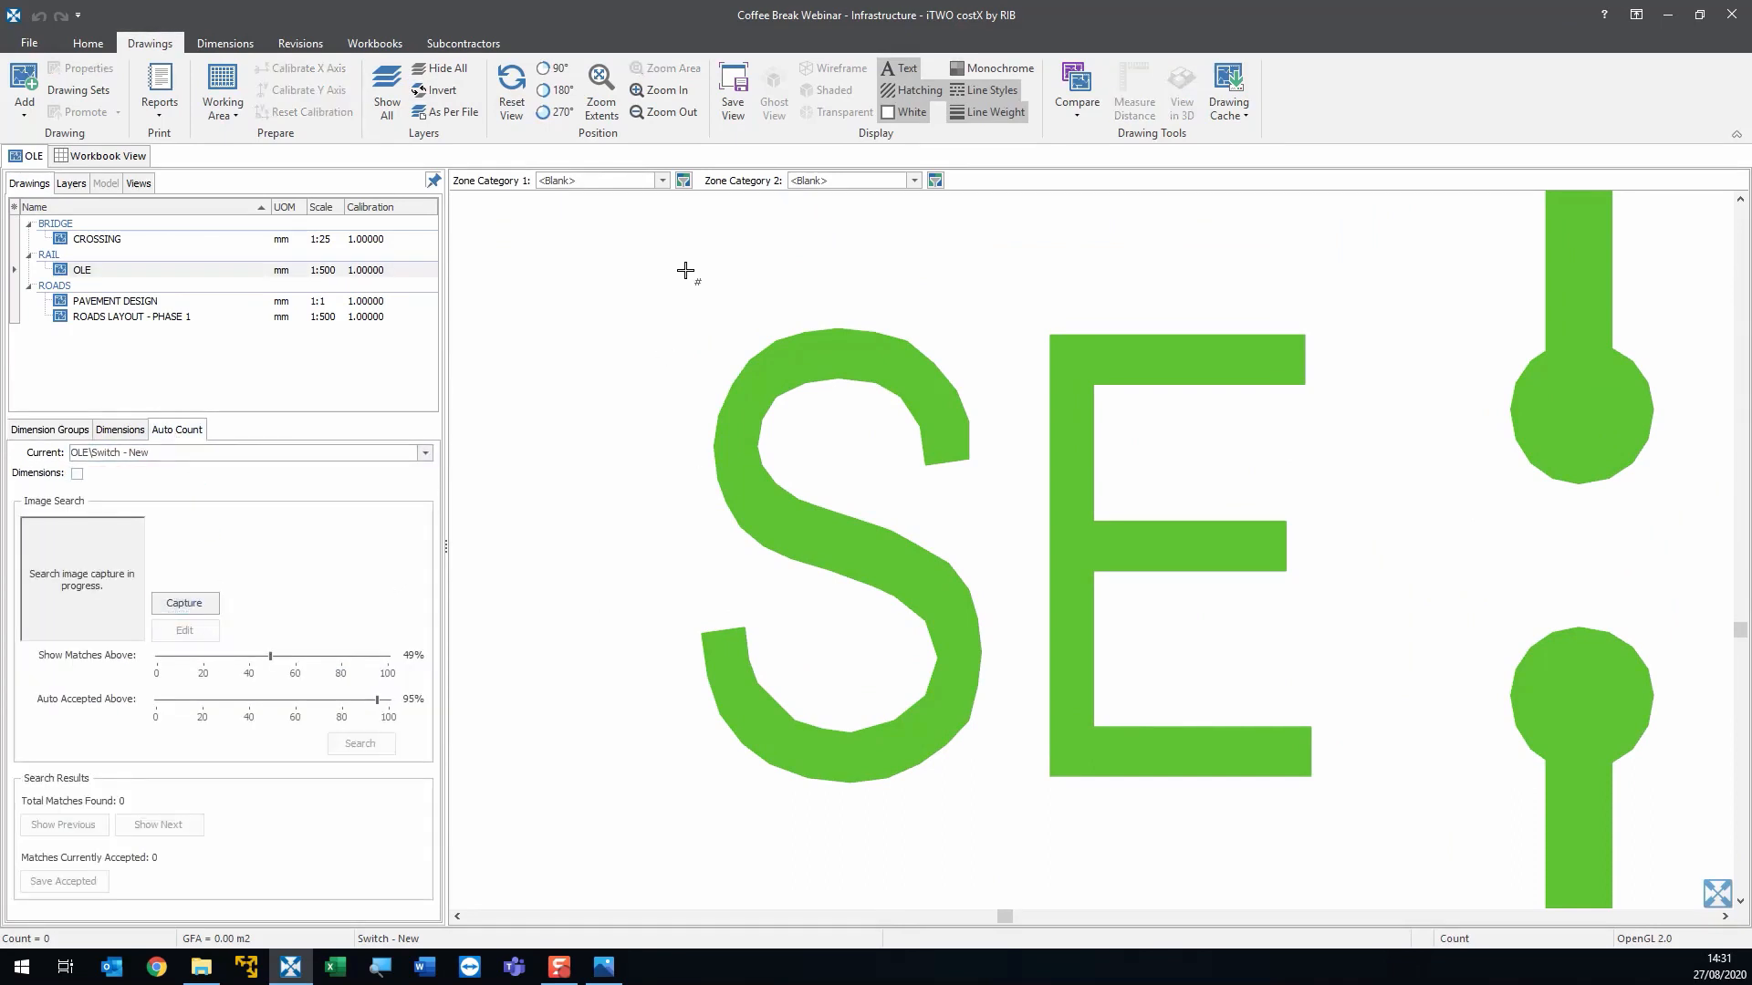
drag(685, 270, 1352, 824)
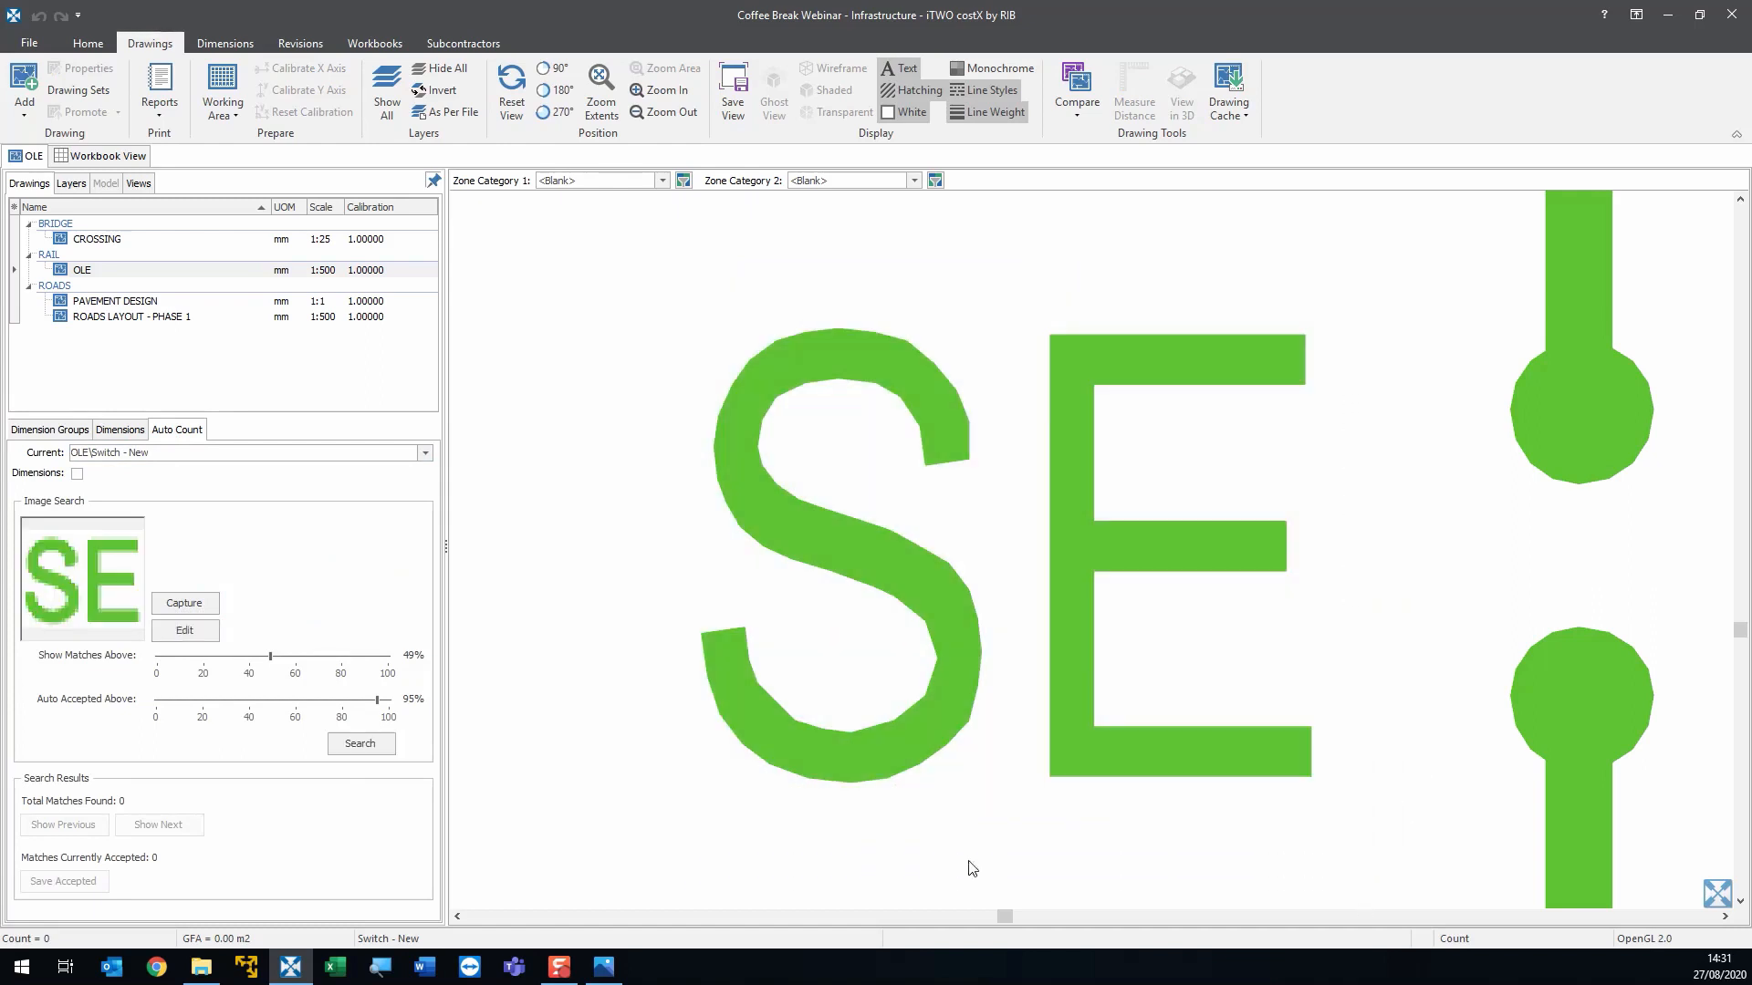
- Run the image search, then raise the thresholds to show matches above 76% and auto-accept above 97%
click(358, 743)
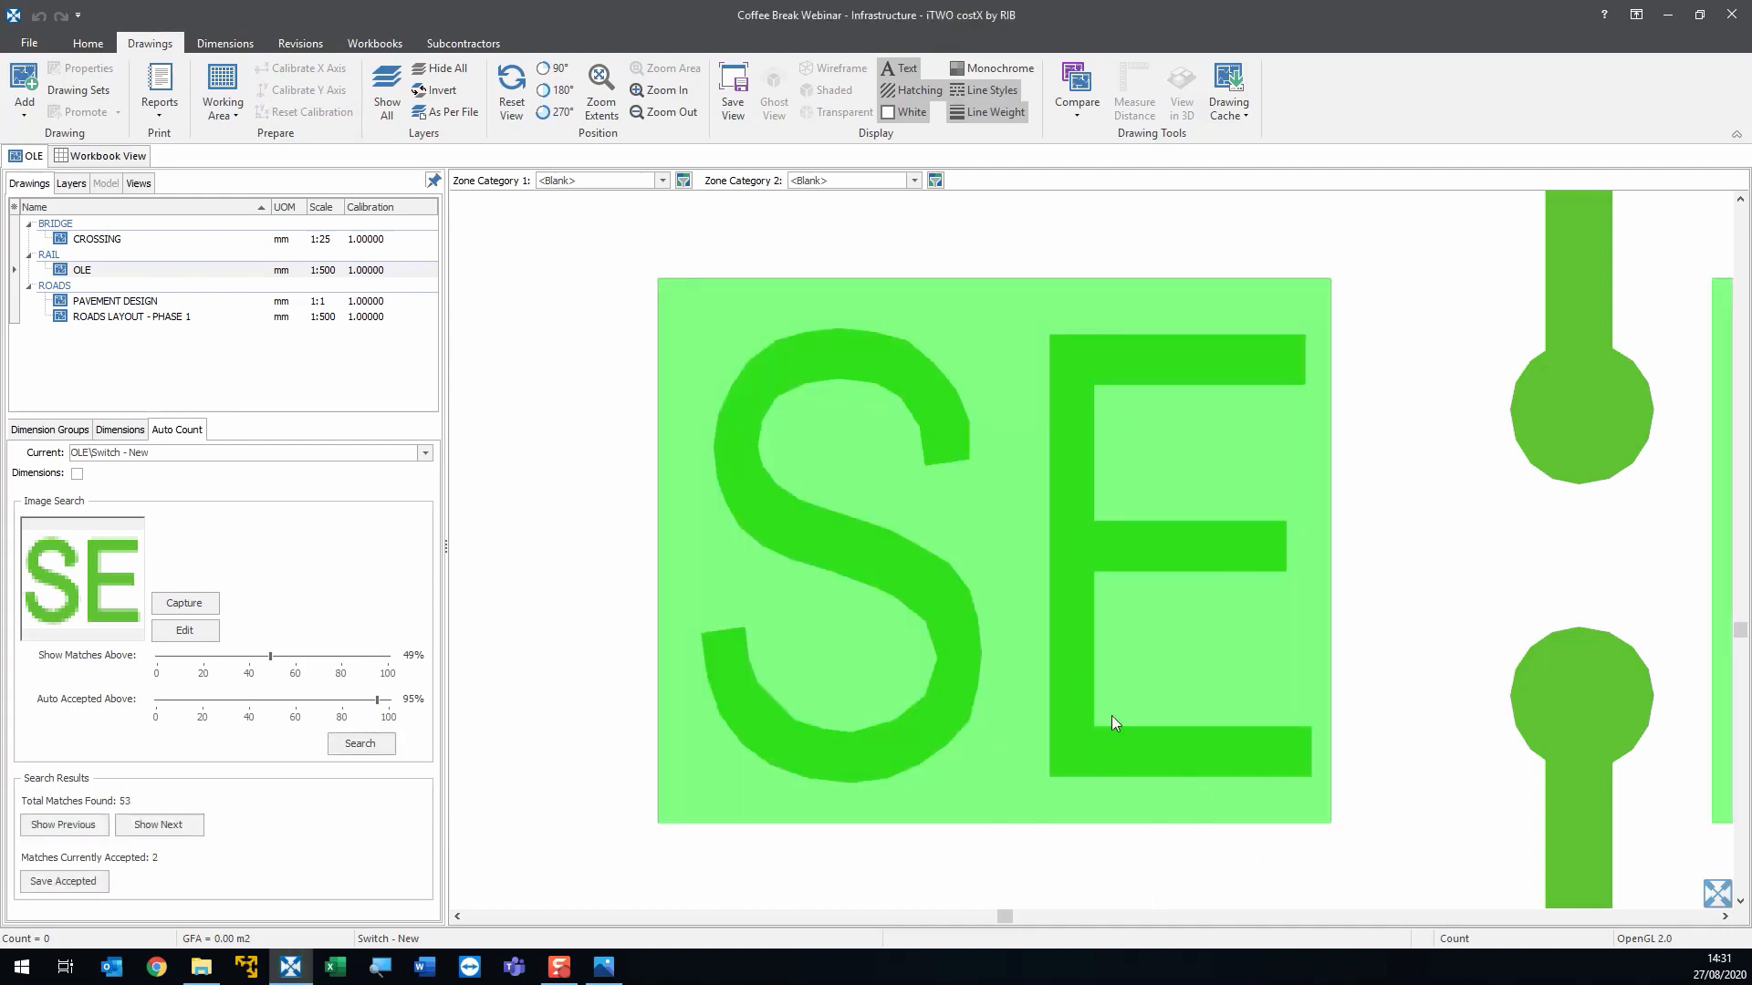
scroll(1112, 715, down, 5)
scroll(1031, 630, down, 4)
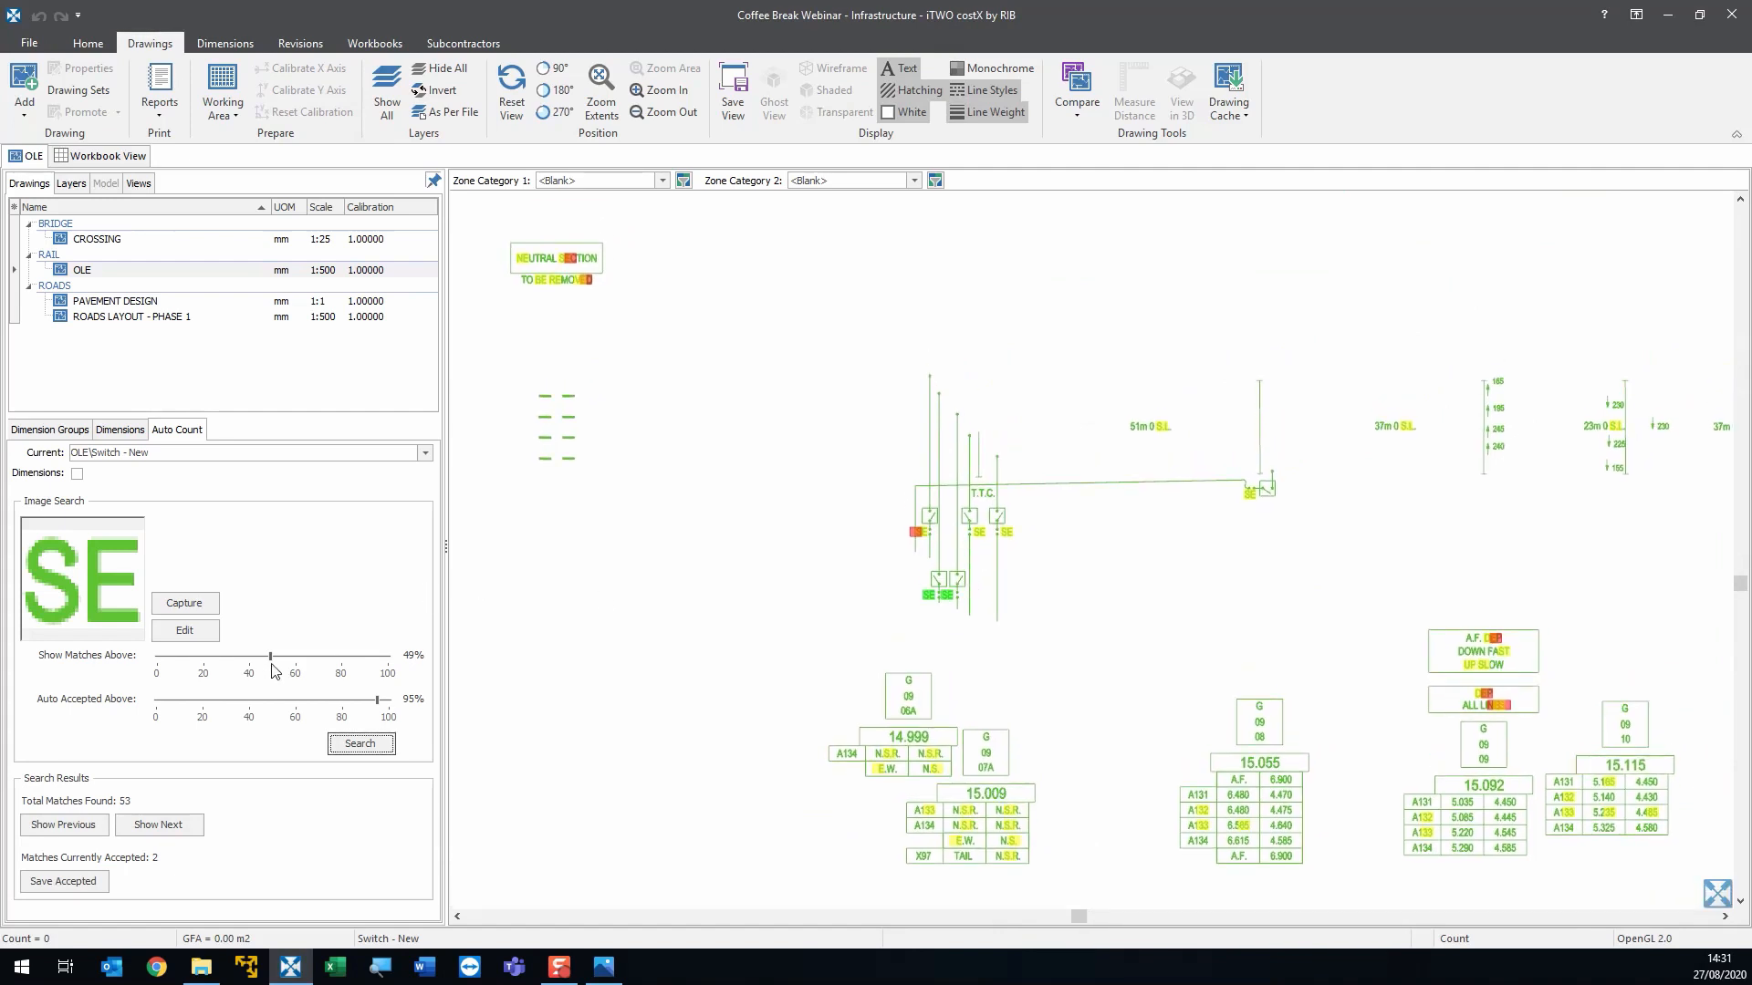
drag(272, 659, 318, 665)
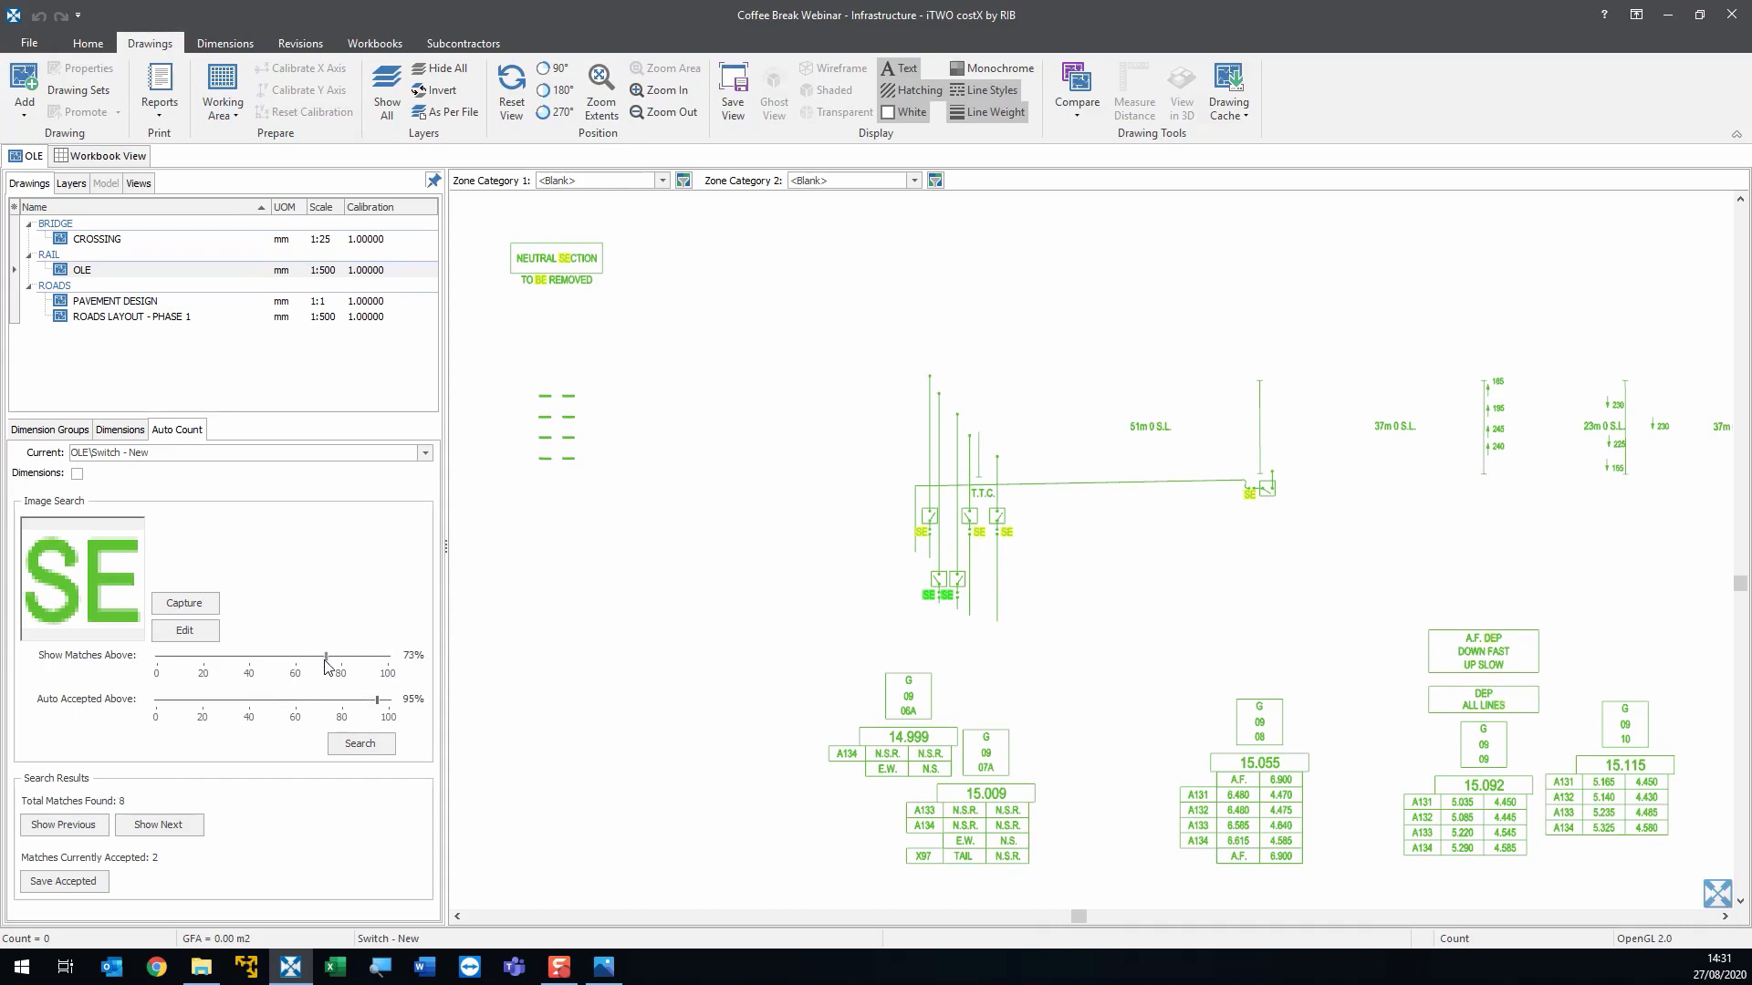
drag(326, 666, 332, 669)
- Go through the found matches and accept the four pending SE labels beside the switches
key(Right)
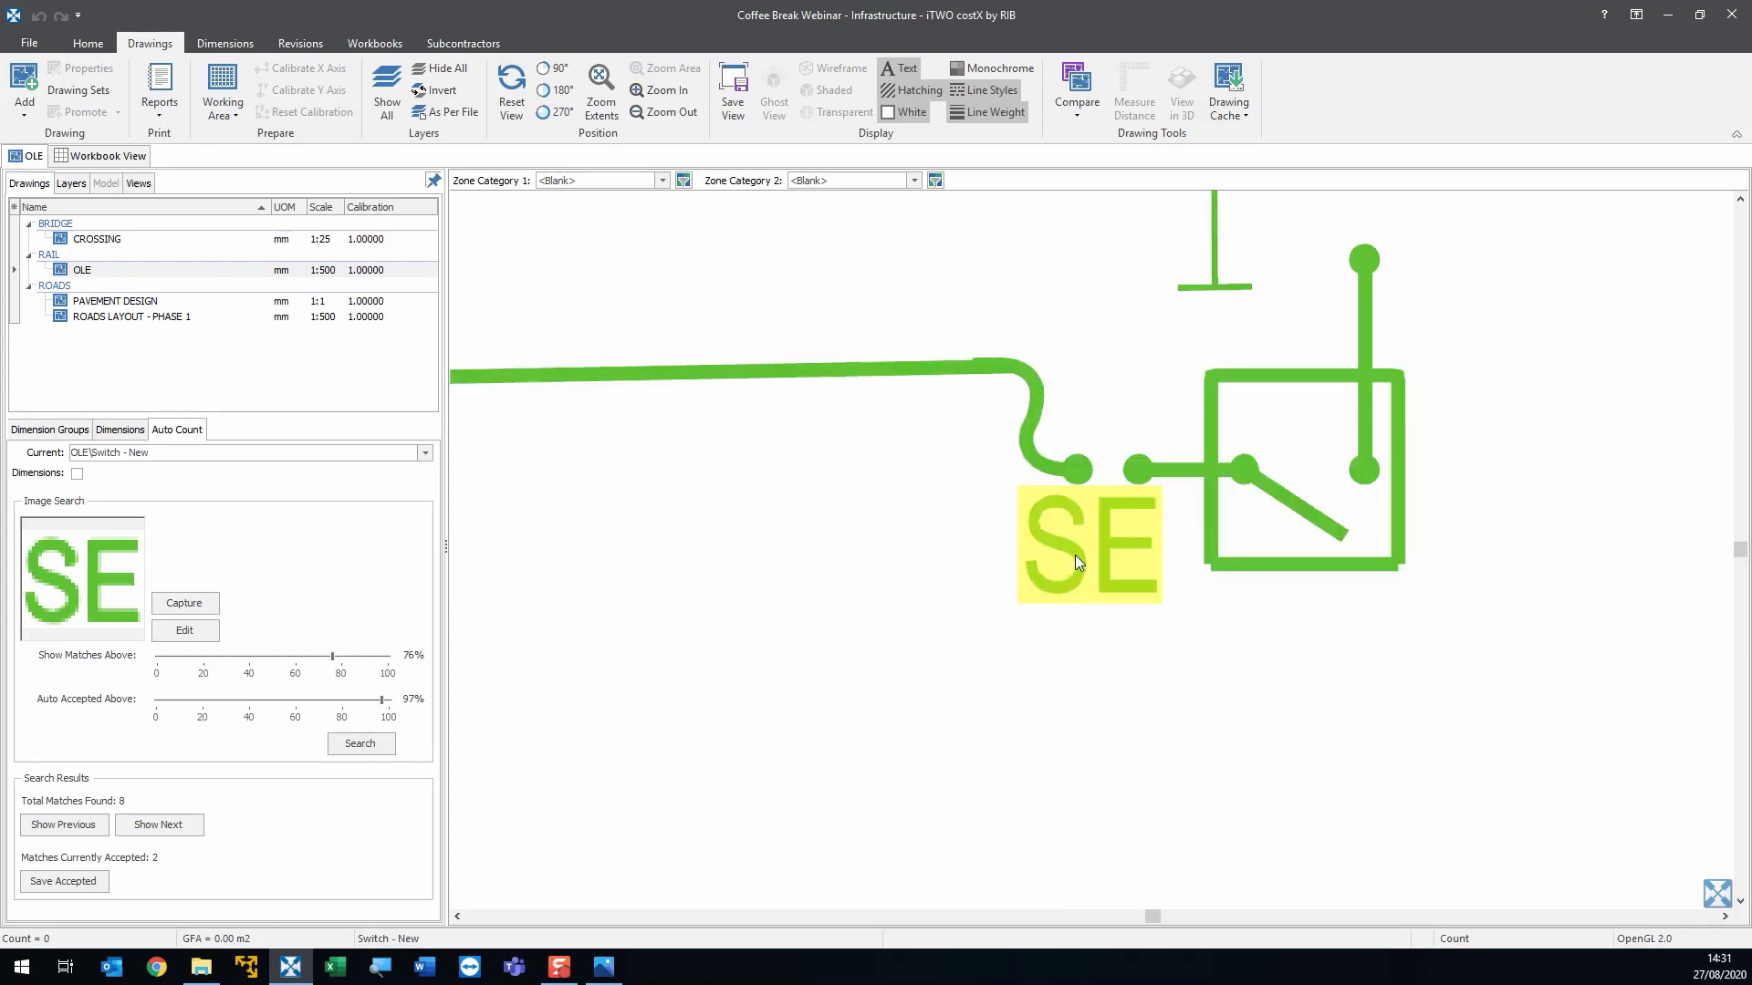
click(1075, 555)
key(Right)
click(1071, 564)
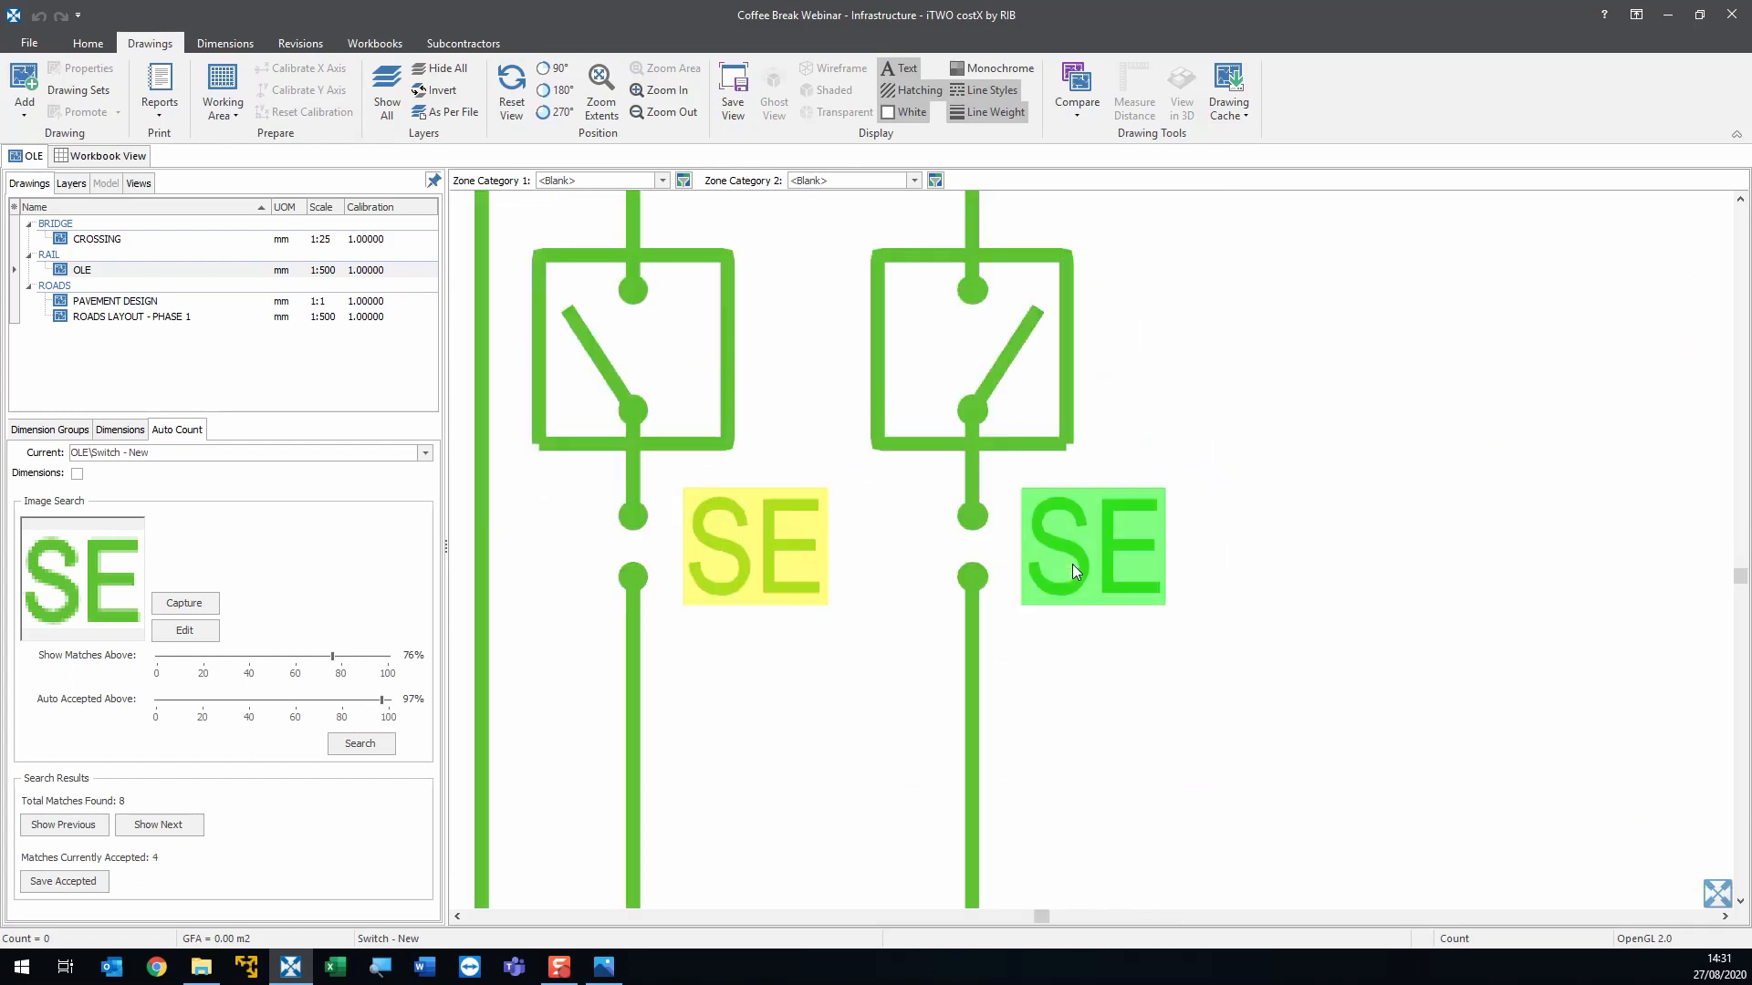
key(Right)
click(1064, 538)
key(Right)
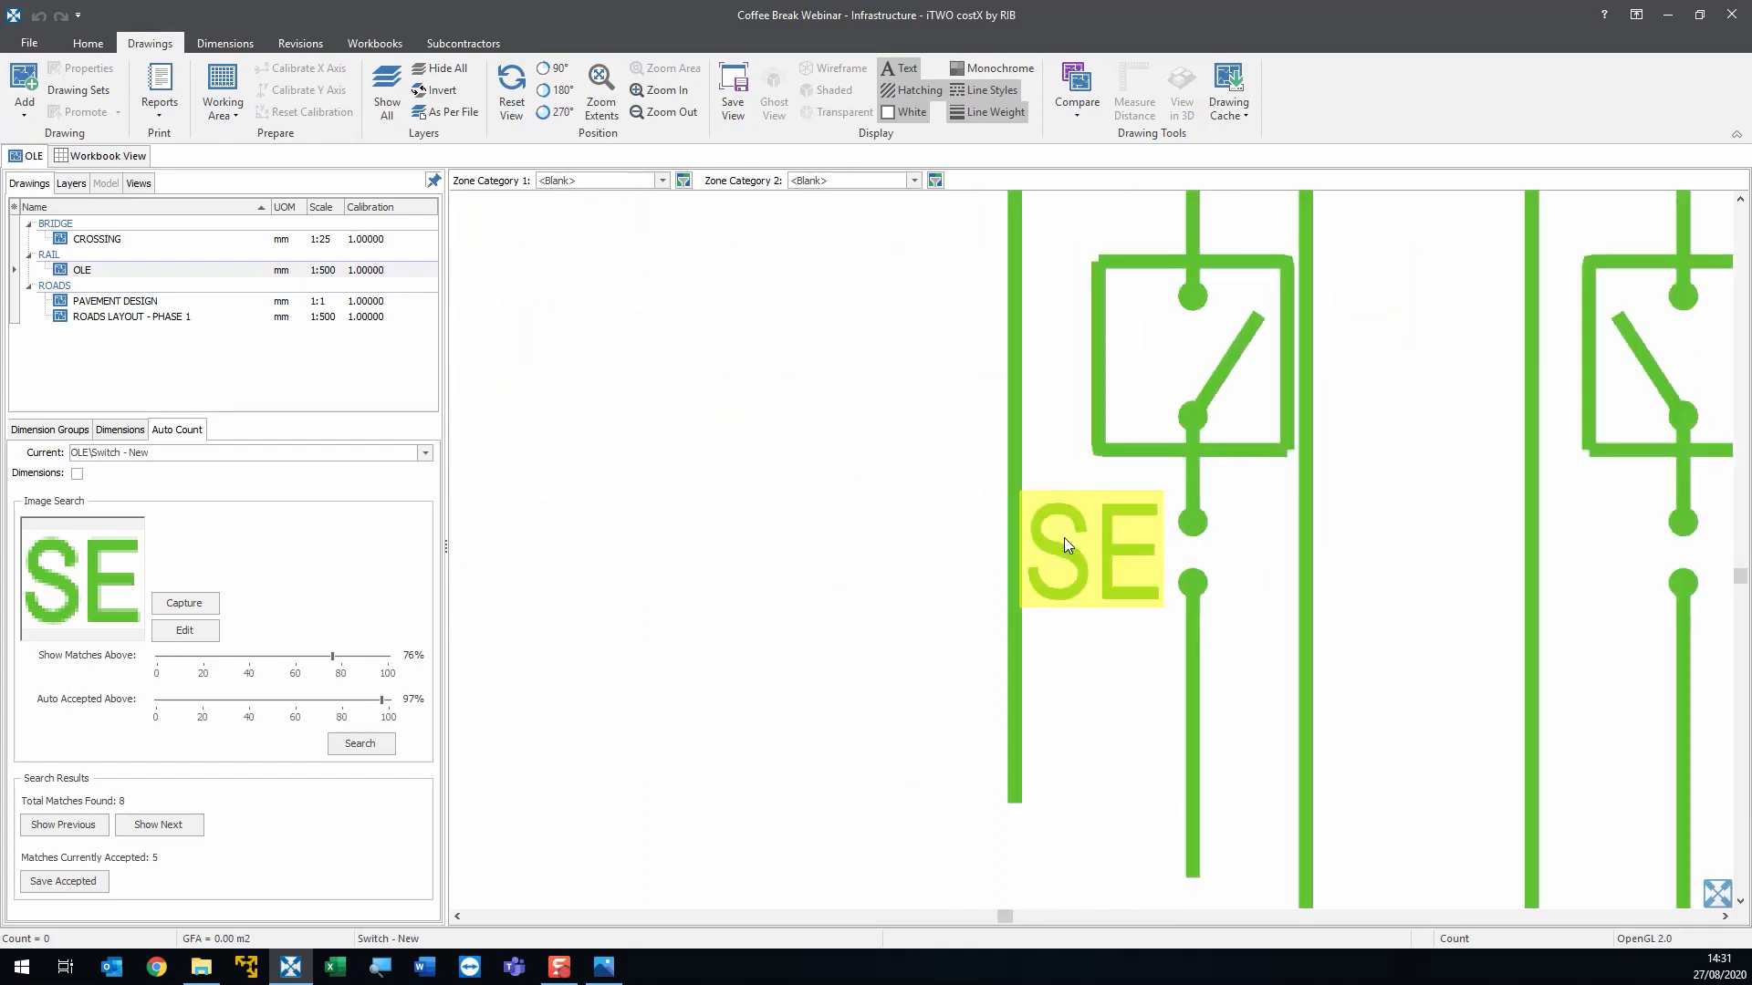
click(1064, 539)
- Reject the false matches in the NEUTRAL SECTION TO BE REMOVED note
key(Right)
key(Right)
key(Right)
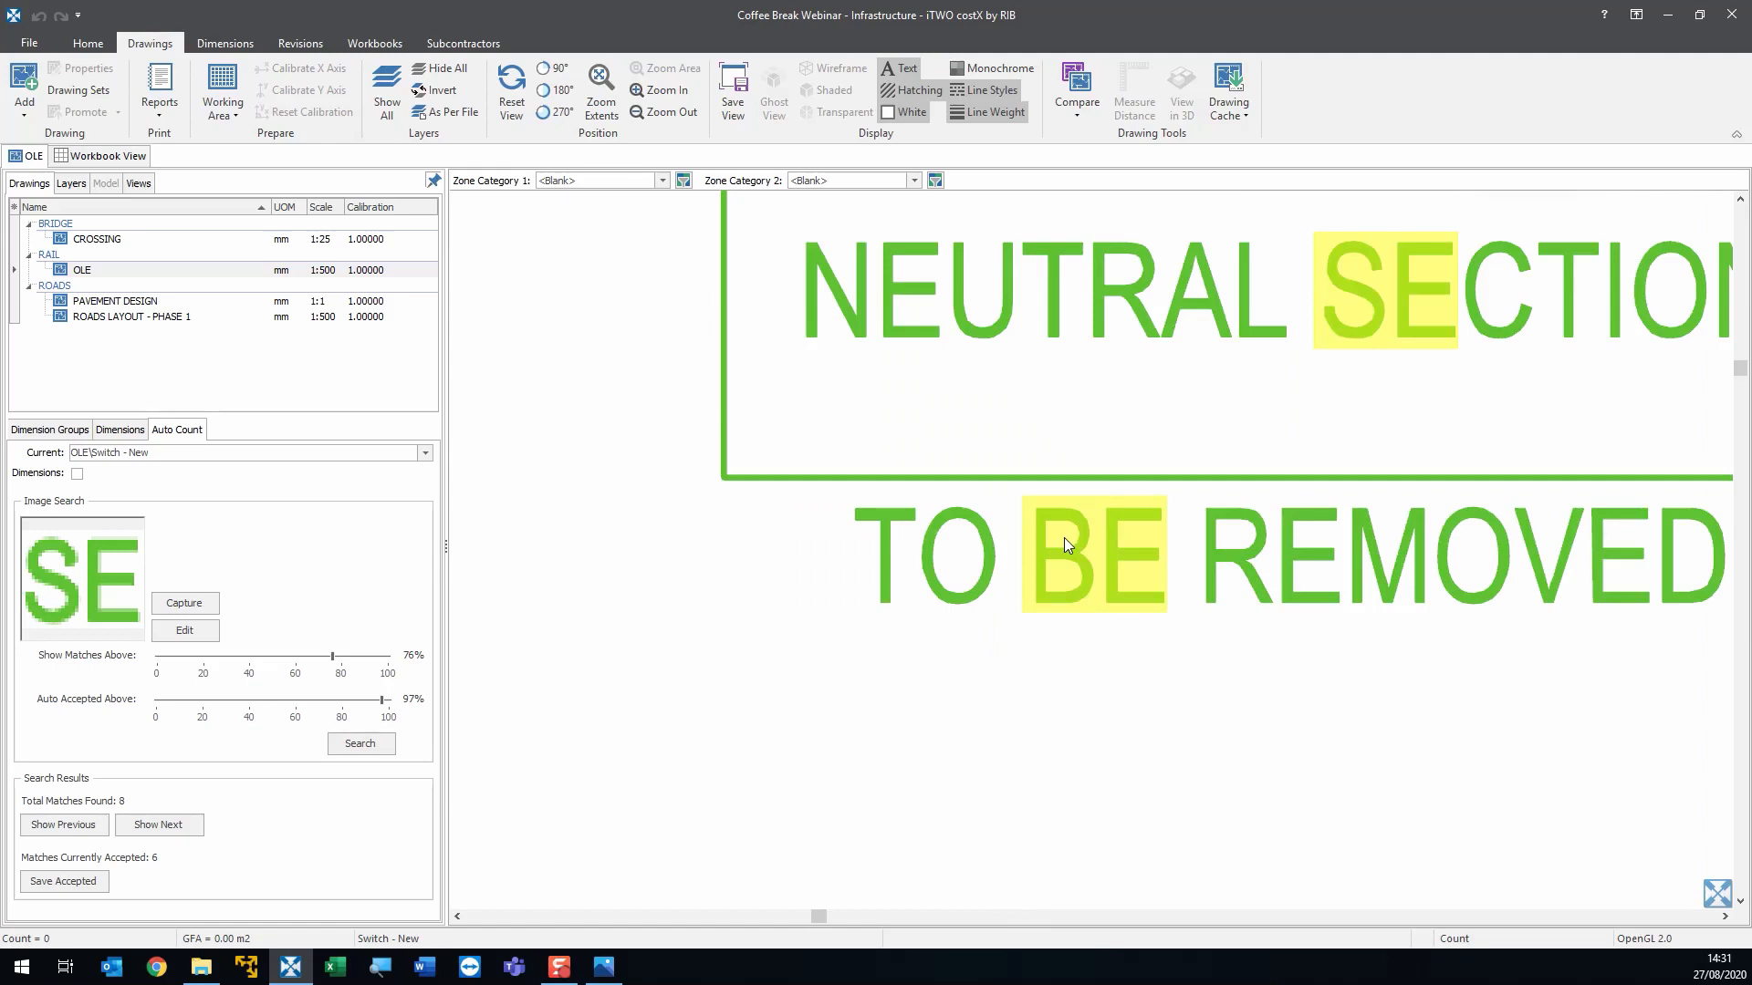
right_click(1064, 538)
key(Right)
right_click(1064, 539)
key(Right)
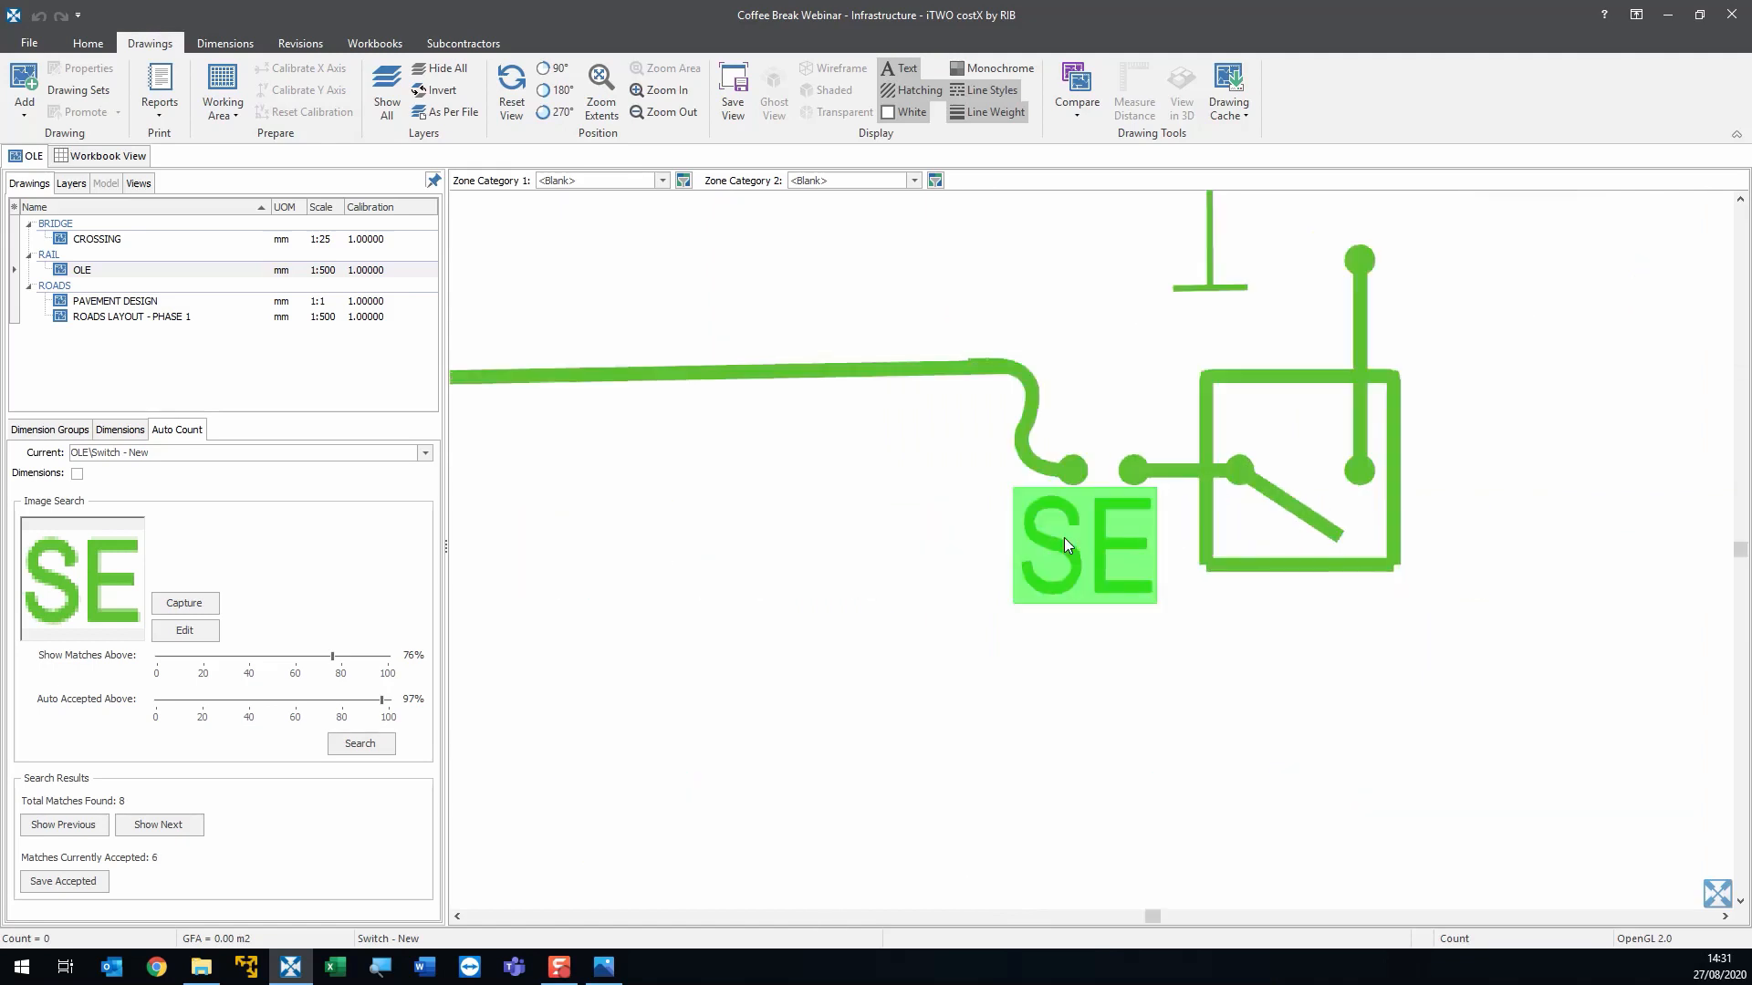
- Cycle through all the matches again to check the accepted or rejected status of each one
key(Right)
key(Right)
key(Right)
key(Right)
key(Right)
key(Right)
key(Right)
key(Right)
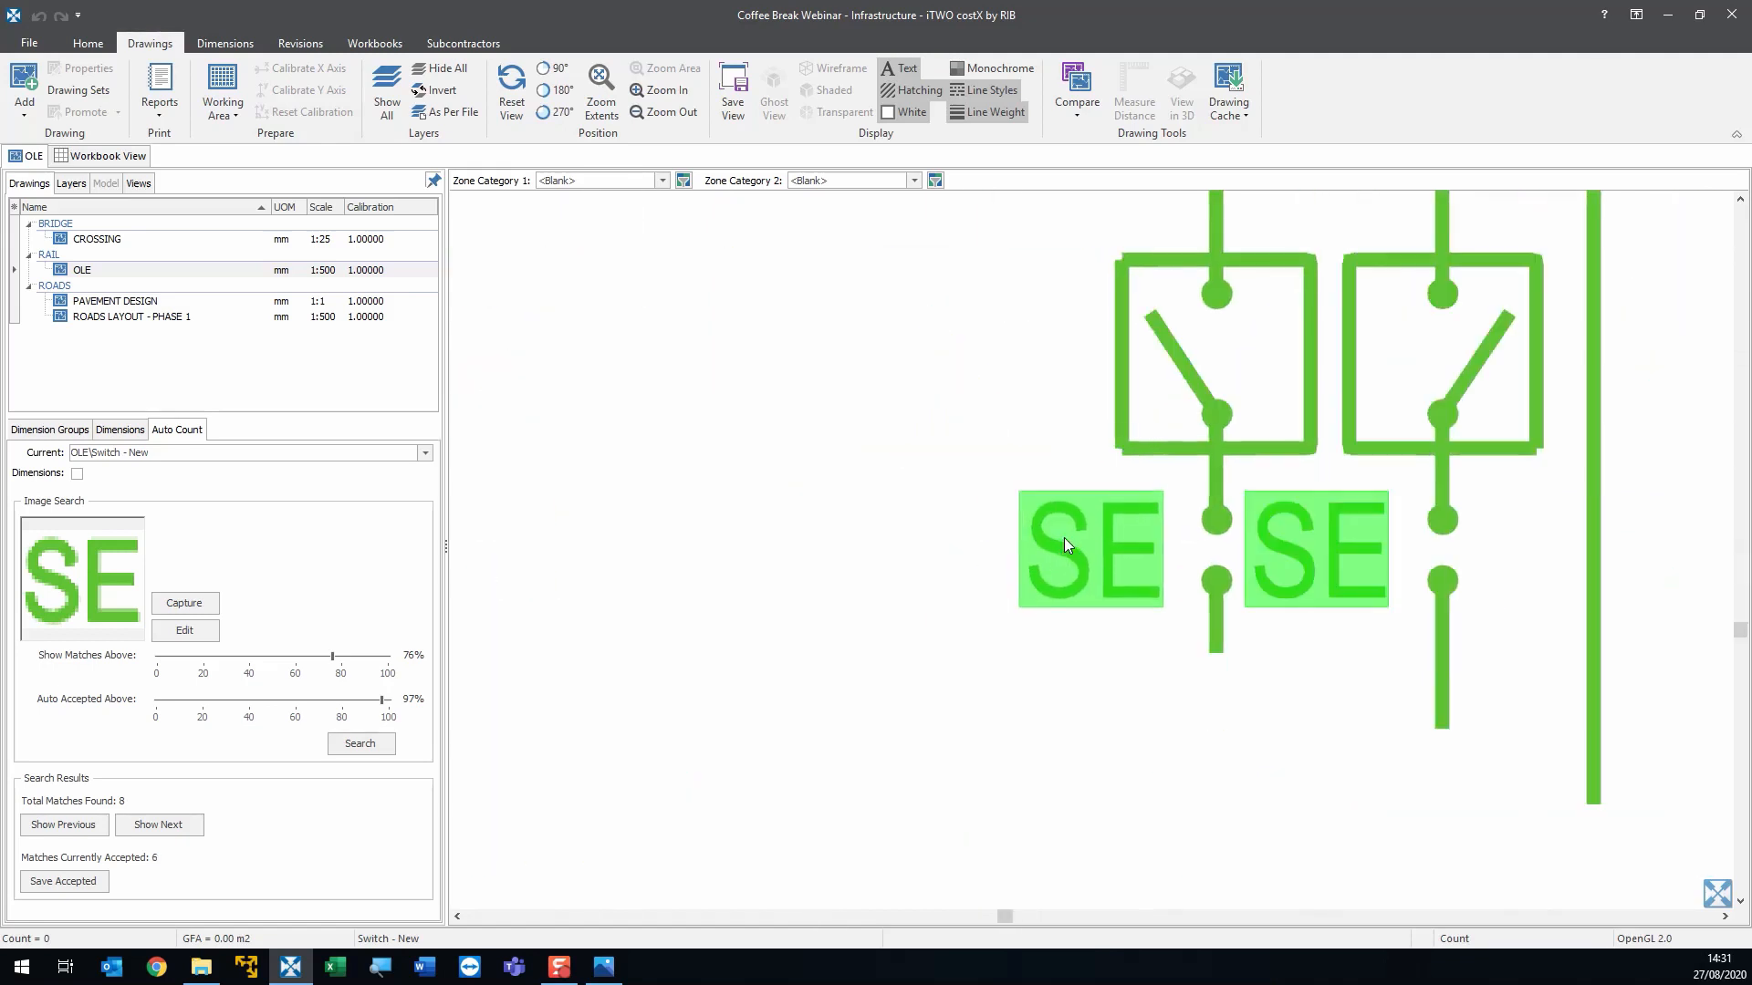
key(Right)
key(Right)
key(Right)
key(Right)
key(Right)
key(Right)
key(Right)
key(Right)
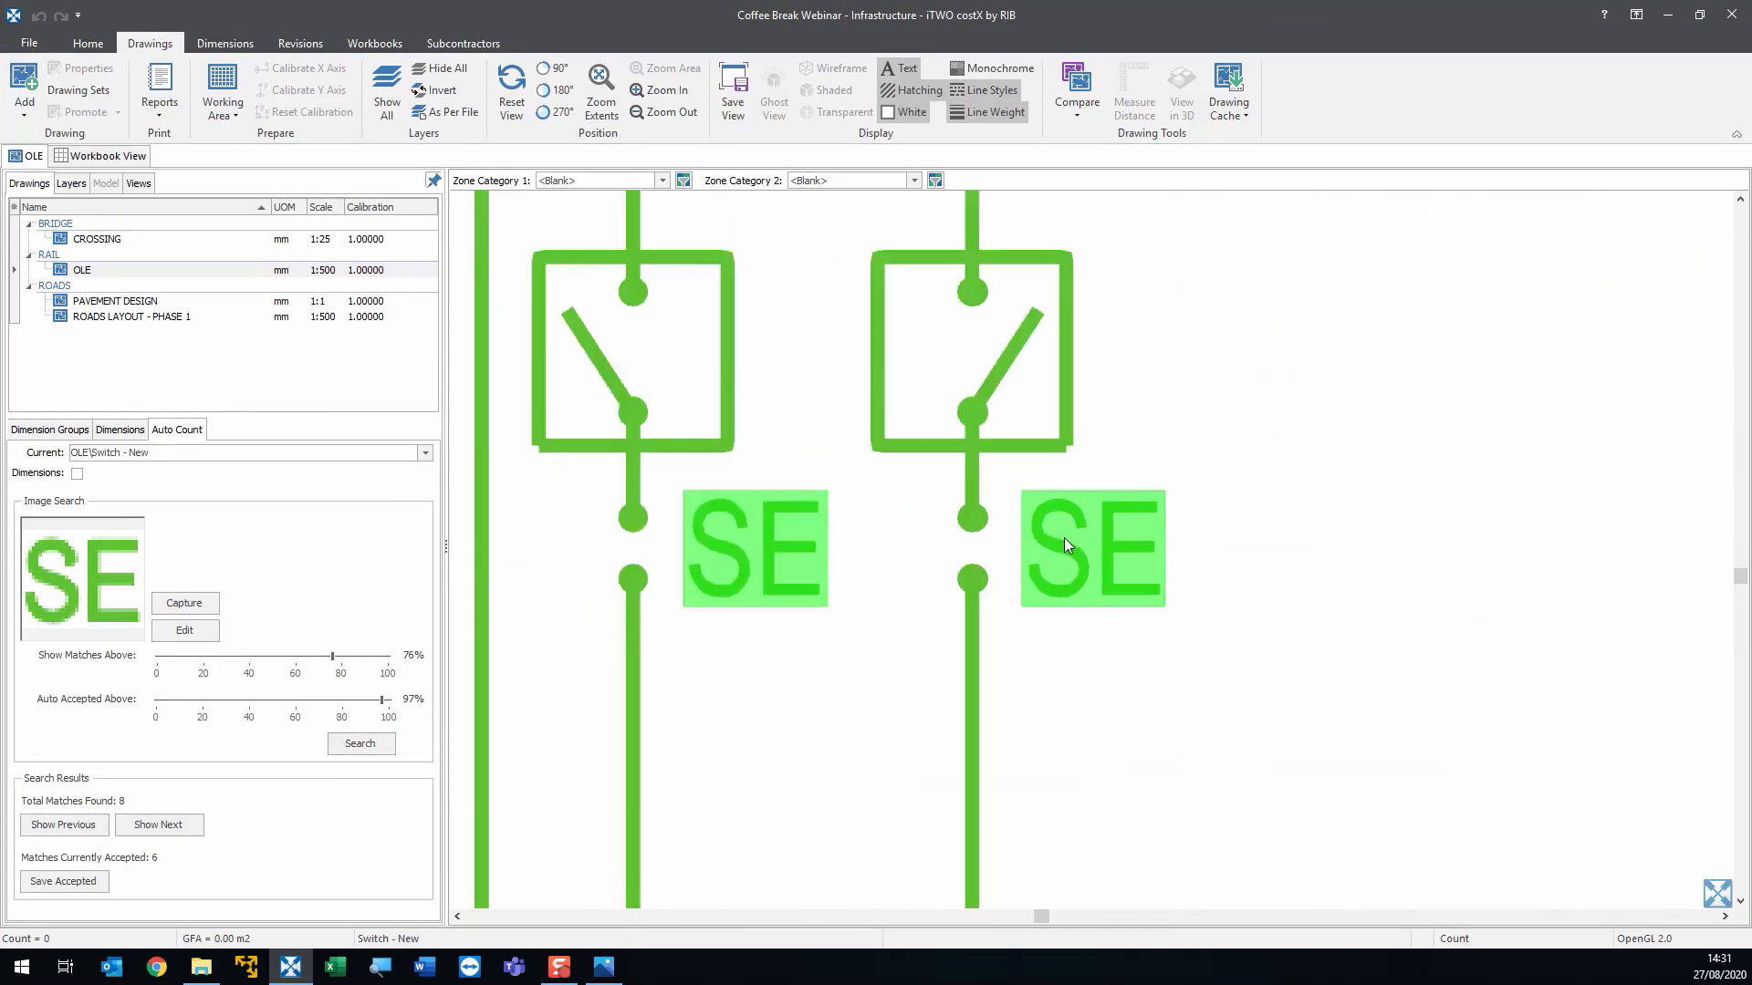
key(Right)
key(Right)
- Examine the highlighted SE matches across the whole drawing for missed or wrongly marked switches
scroll(1028, 571, down, 5)
scroll(1028, 570, up, 1)
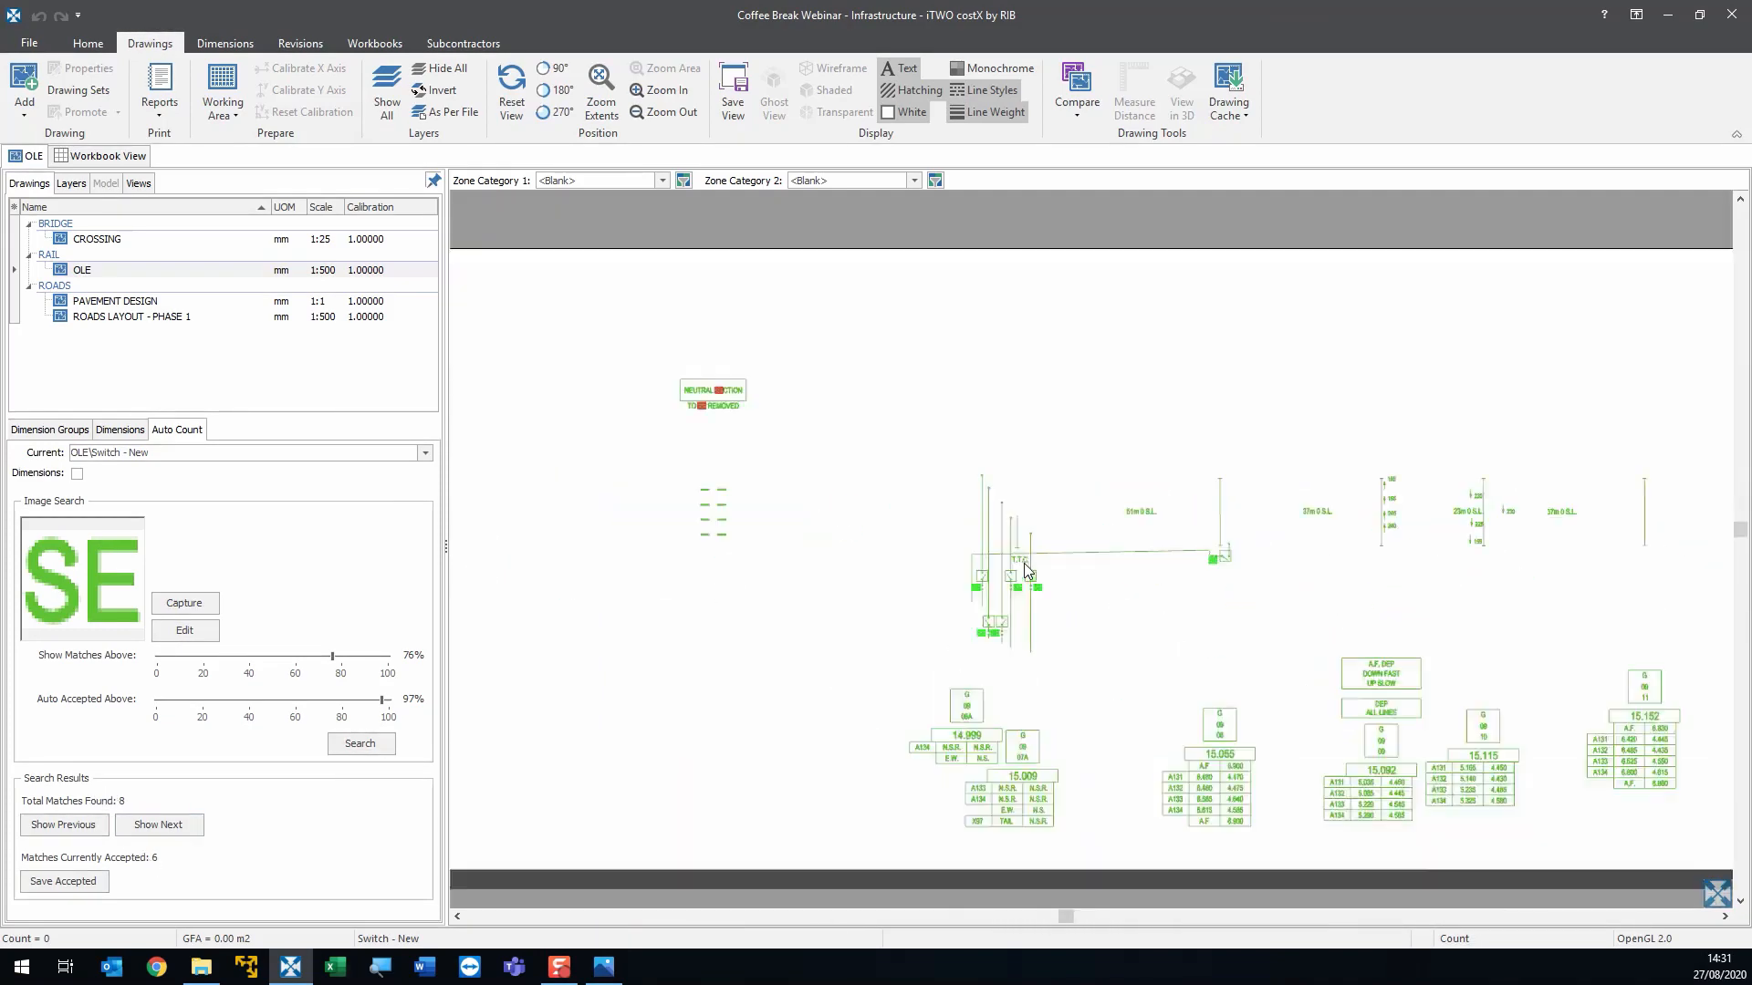
scroll(1028, 570, up, 1)
scroll(1049, 587, up, 1)
drag(1048, 587, 1007, 567)
scroll(1008, 568, down, 1)
drag(1128, 559, 868, 523)
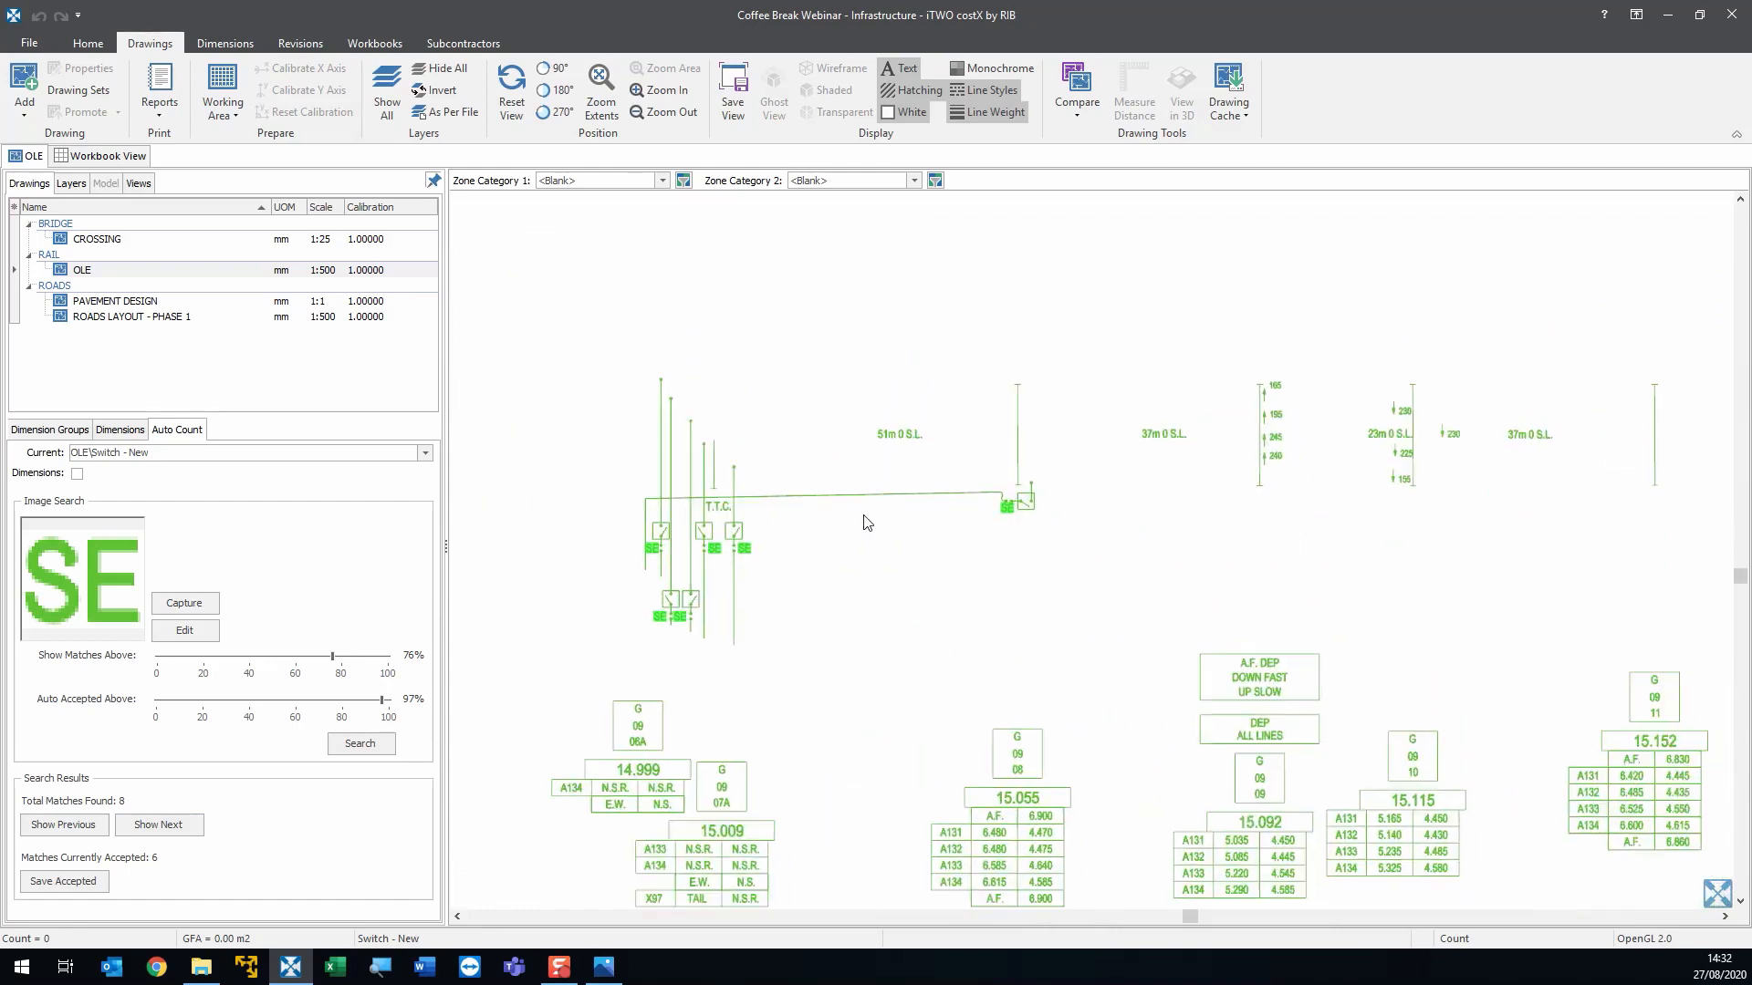
scroll(871, 518, down, 3)
scroll(830, 488, up, 3)
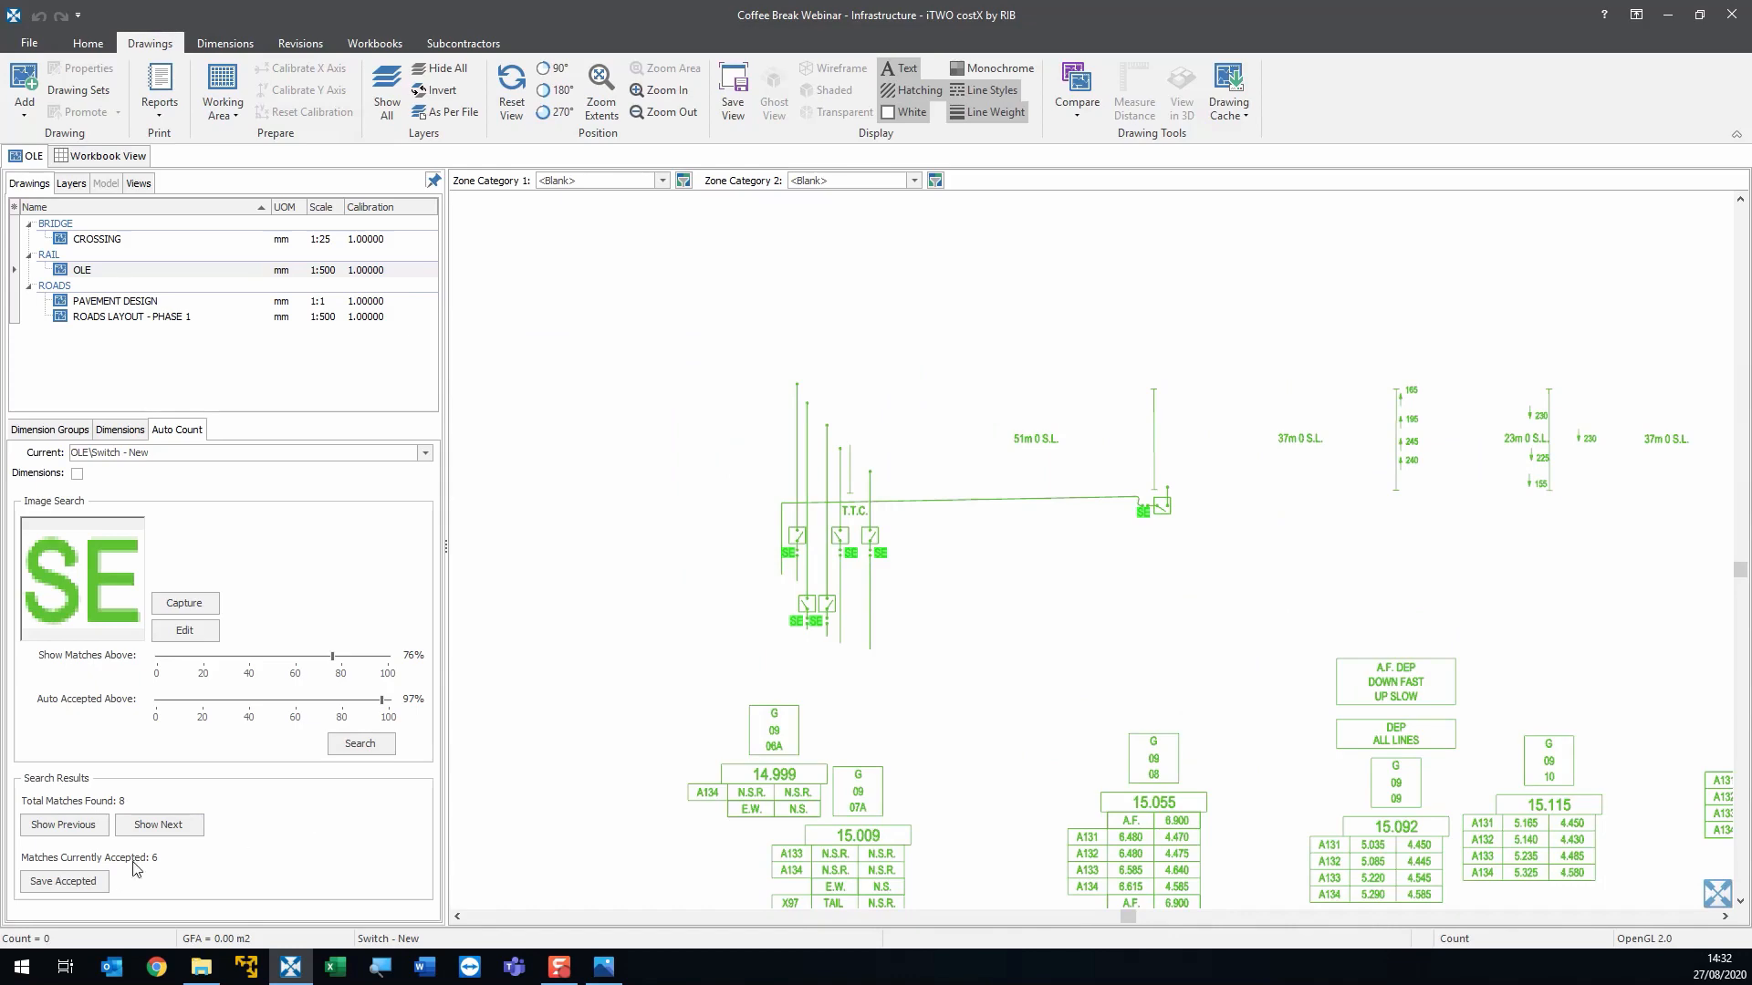
- Save the accepted matches to the Switch - New group and view its count markers with the dimension groups list
click(63, 881)
scroll(885, 627, down, 2)
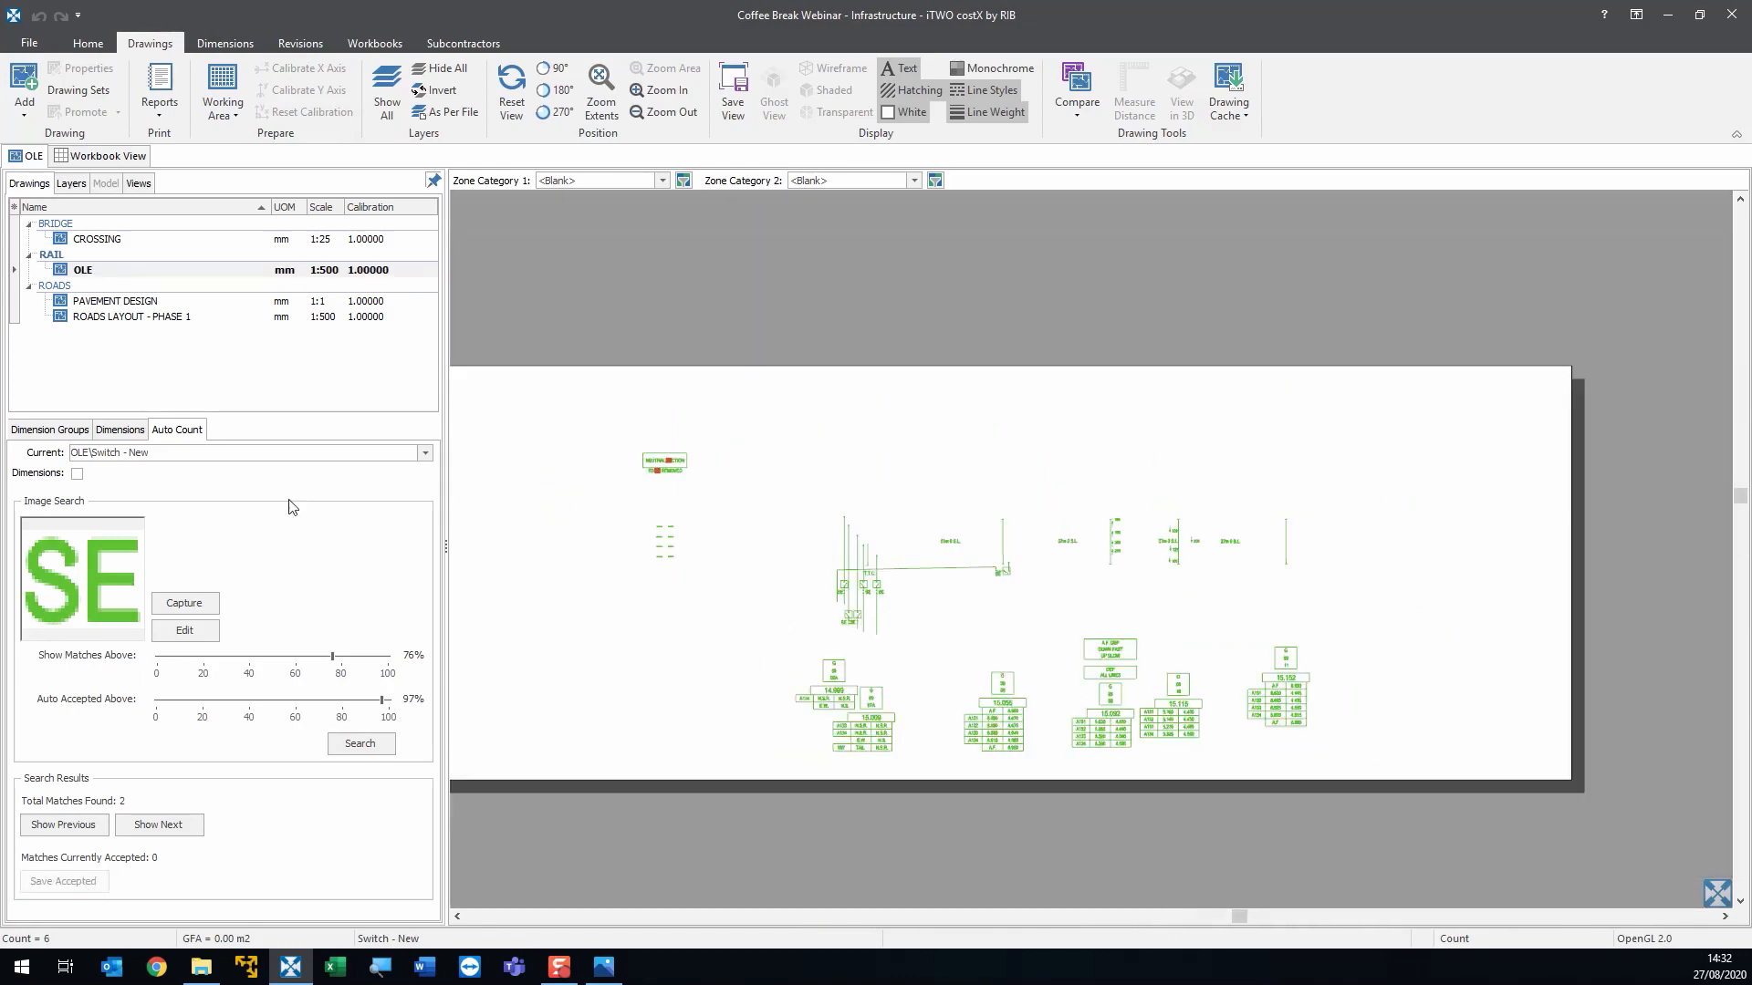
click(50, 430)
scroll(915, 587, up, 2)
scroll(744, 689, up, 1)
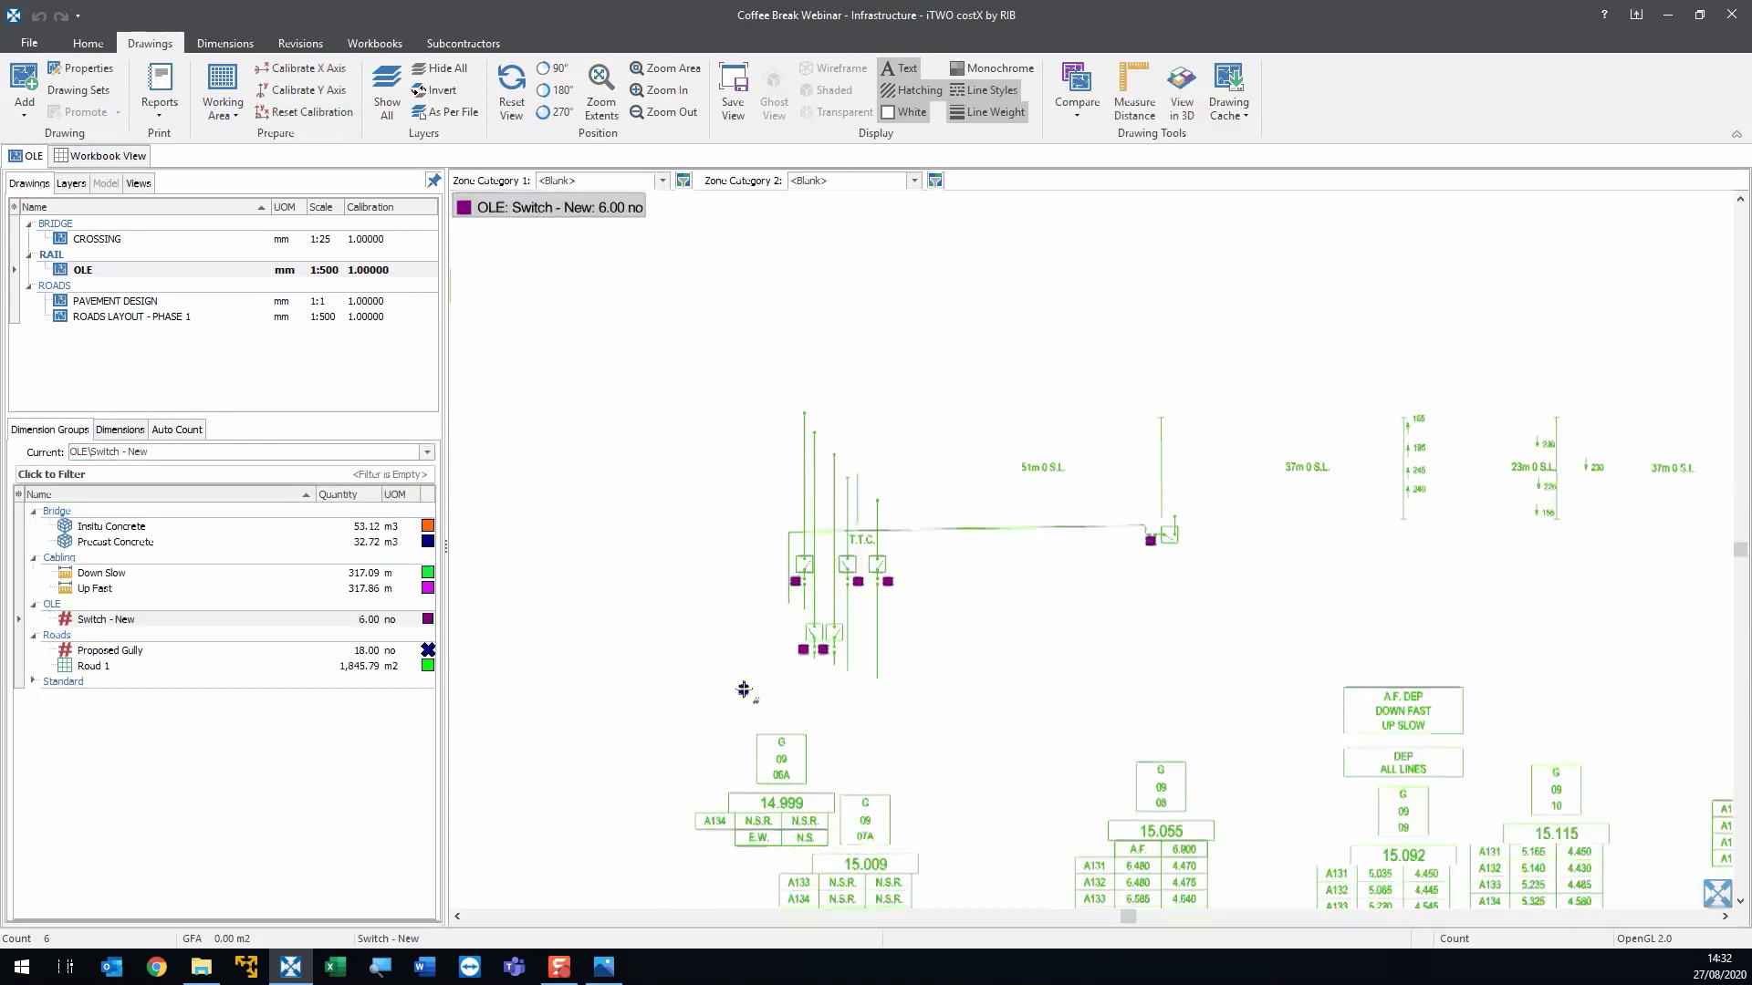
scroll(989, 680, down, 2)
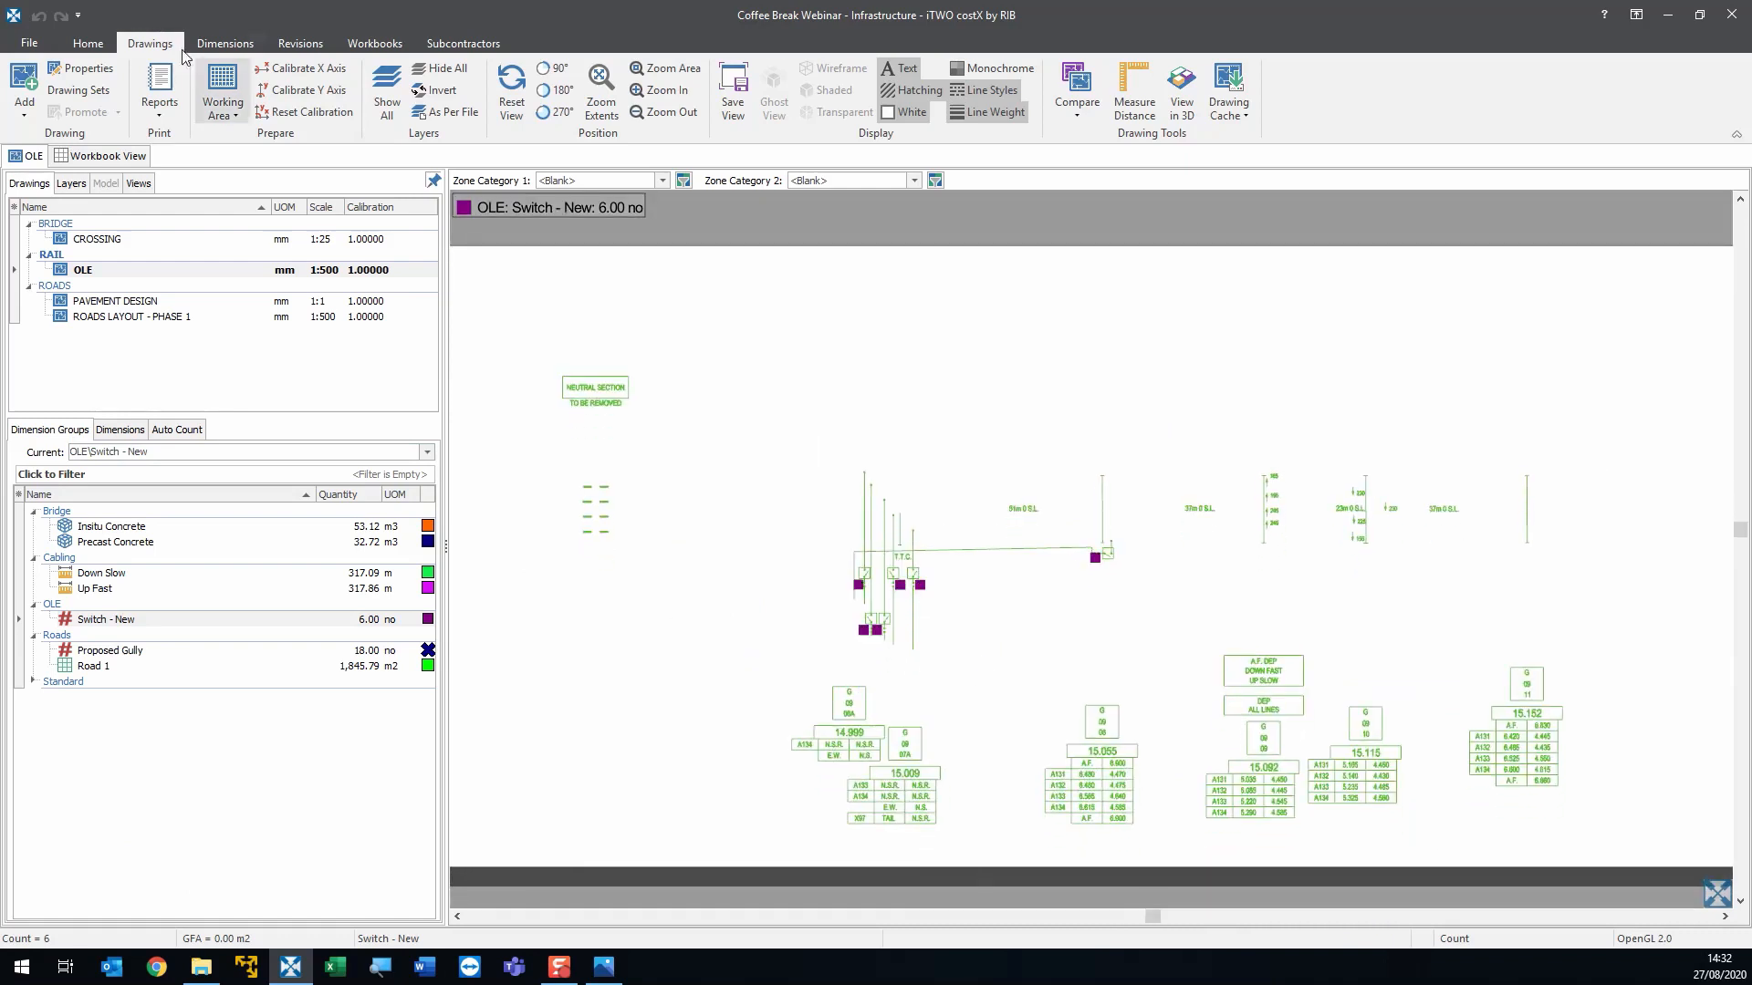
- Start a new dimension group named Switch - Remove in the OLE folder with measurement type Count
click(225, 43)
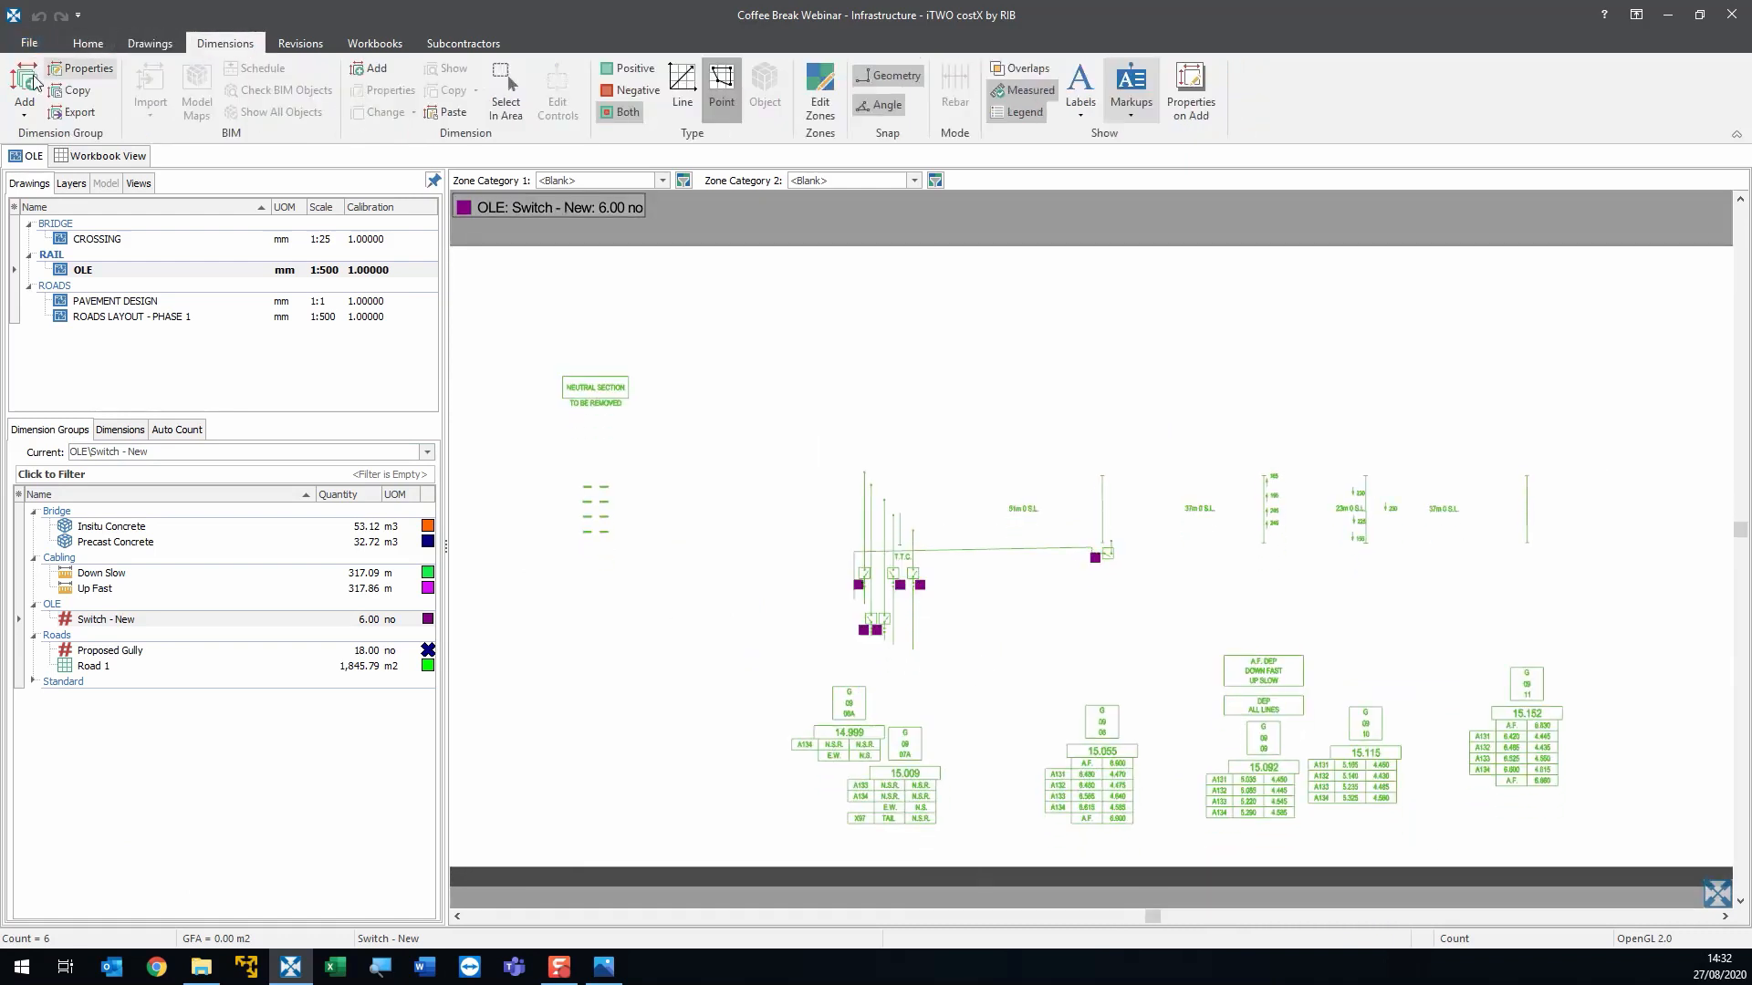
click(25, 81)
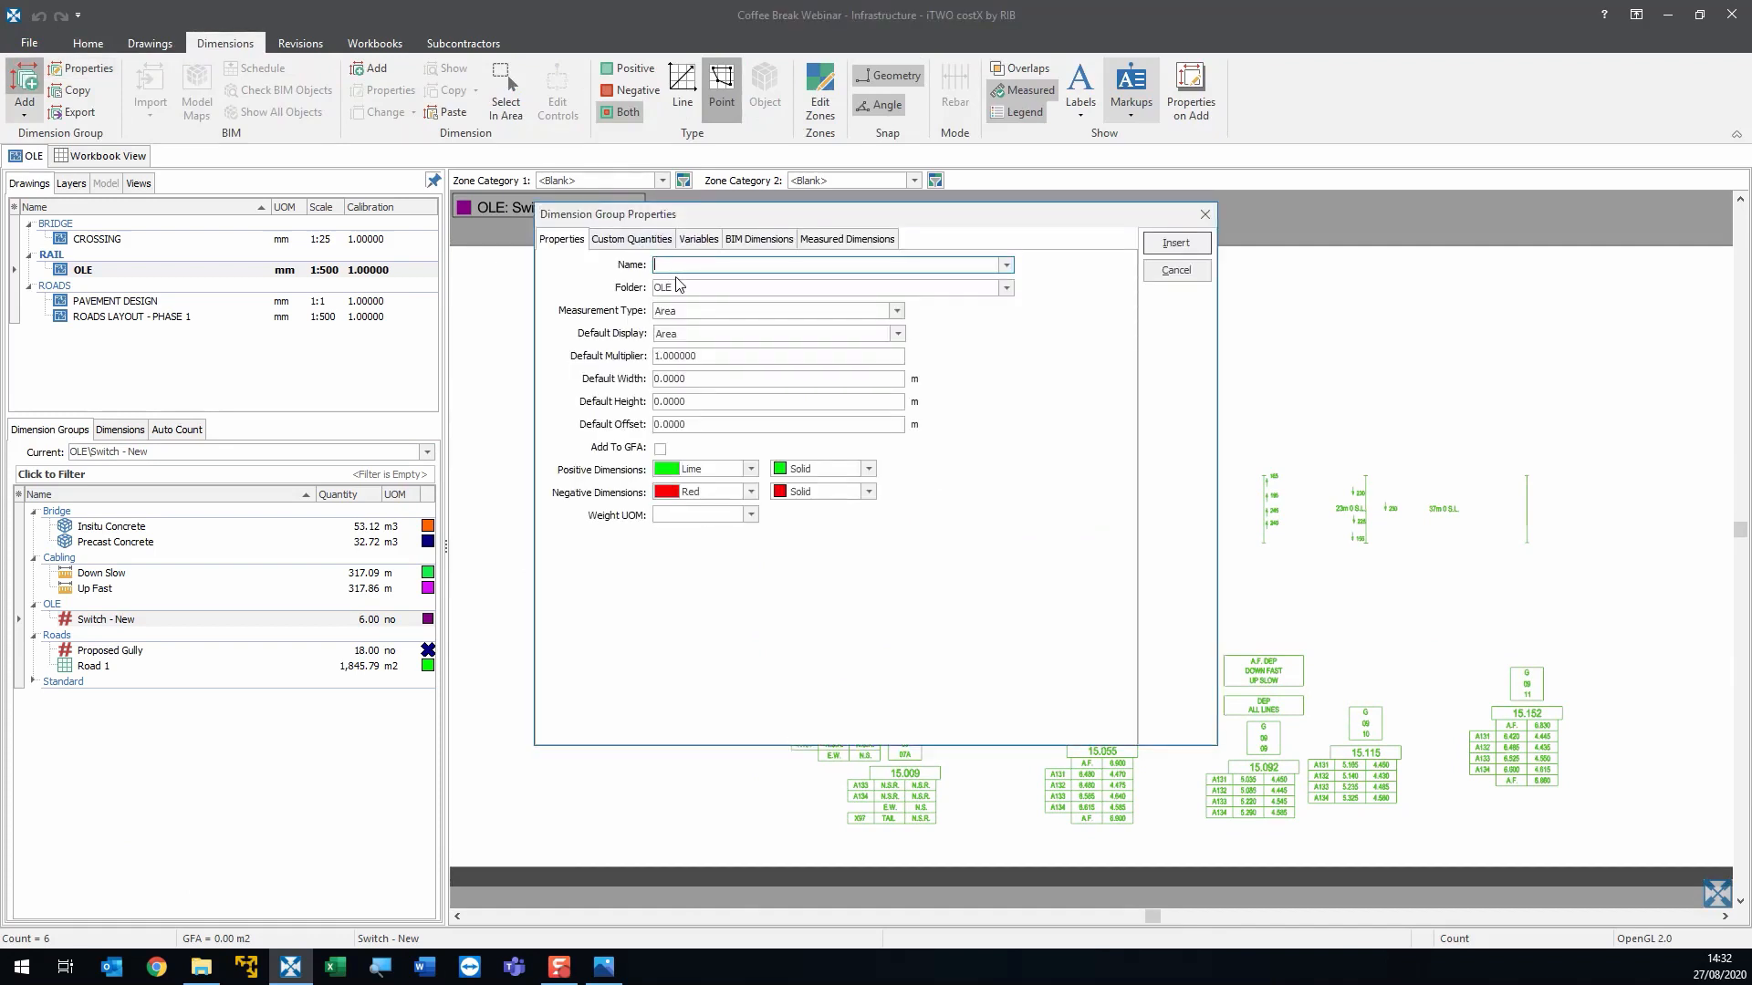
text(Switch )
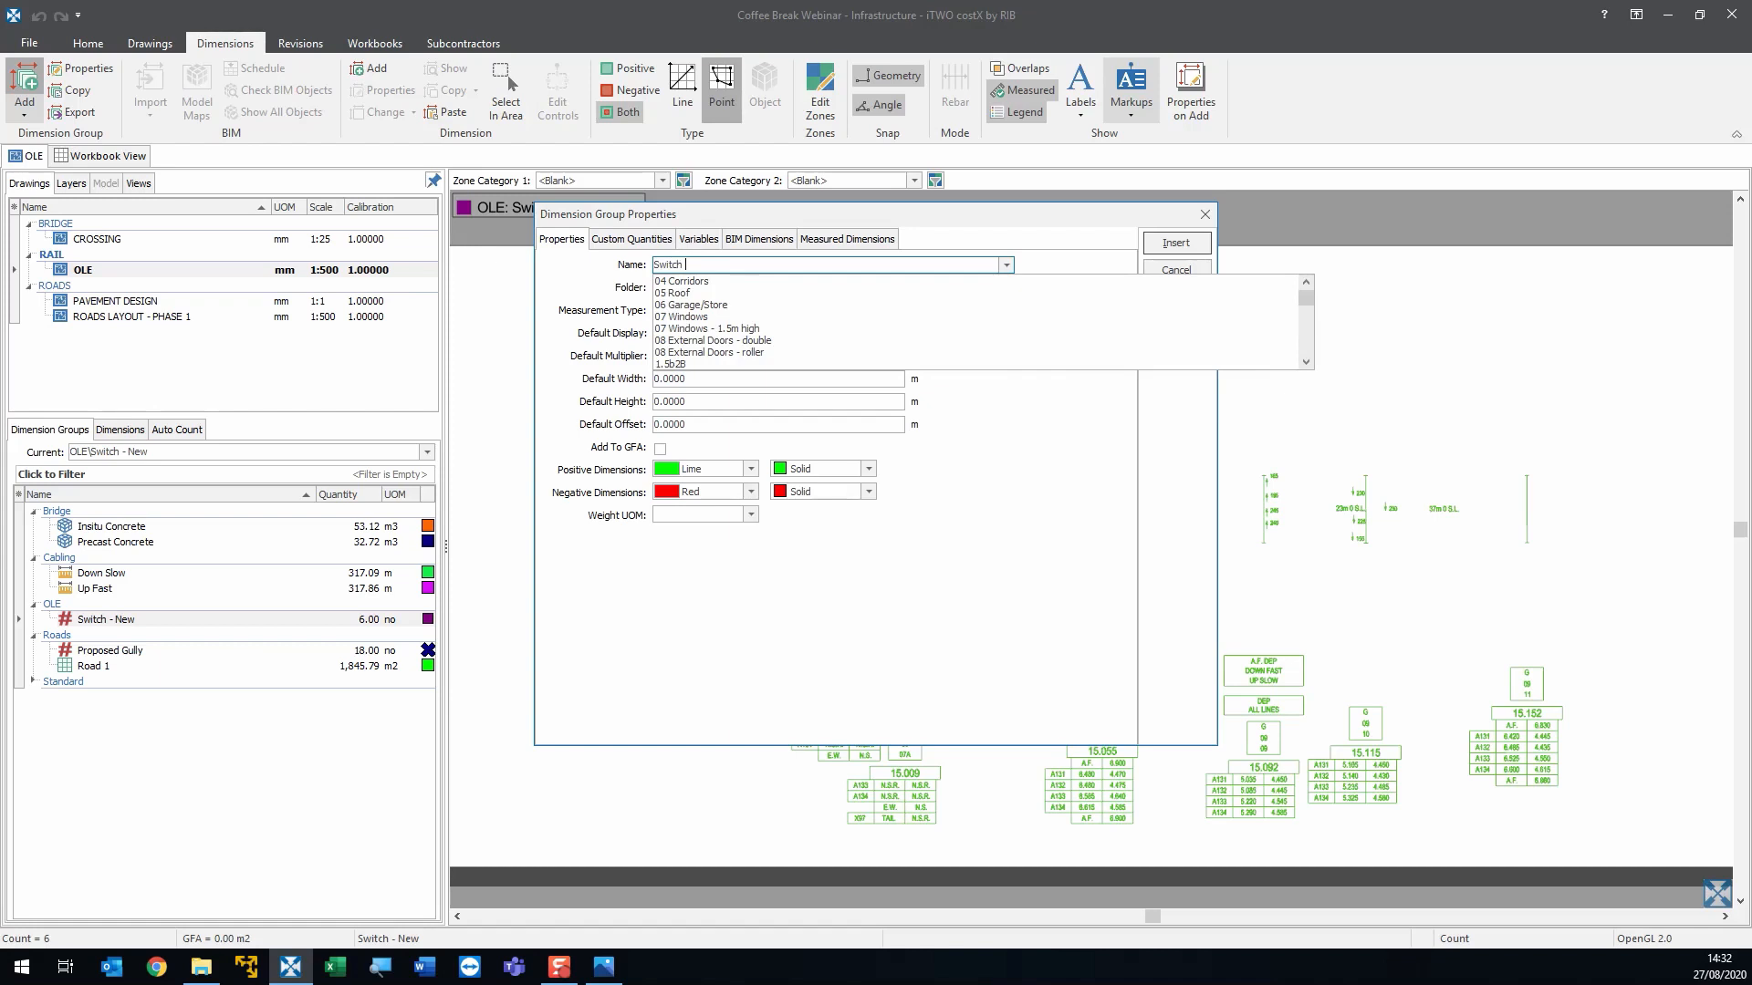
text(- Remove)
key(Tab)
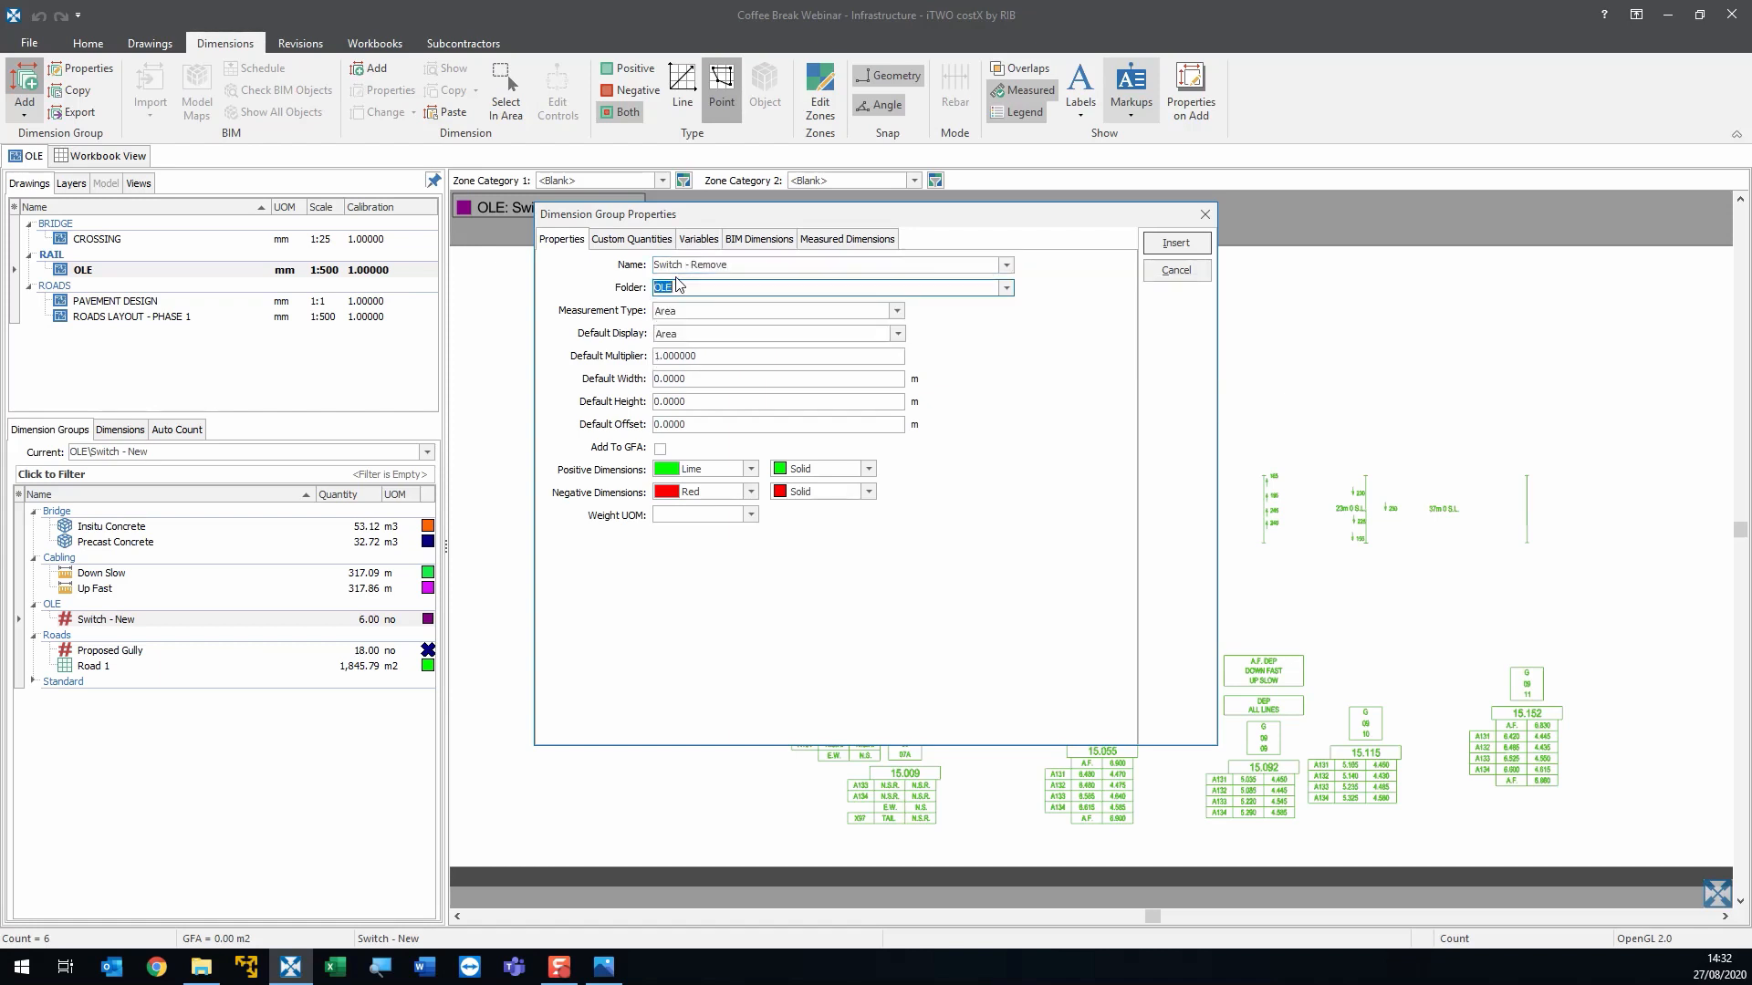
key(Tab)
key(c)
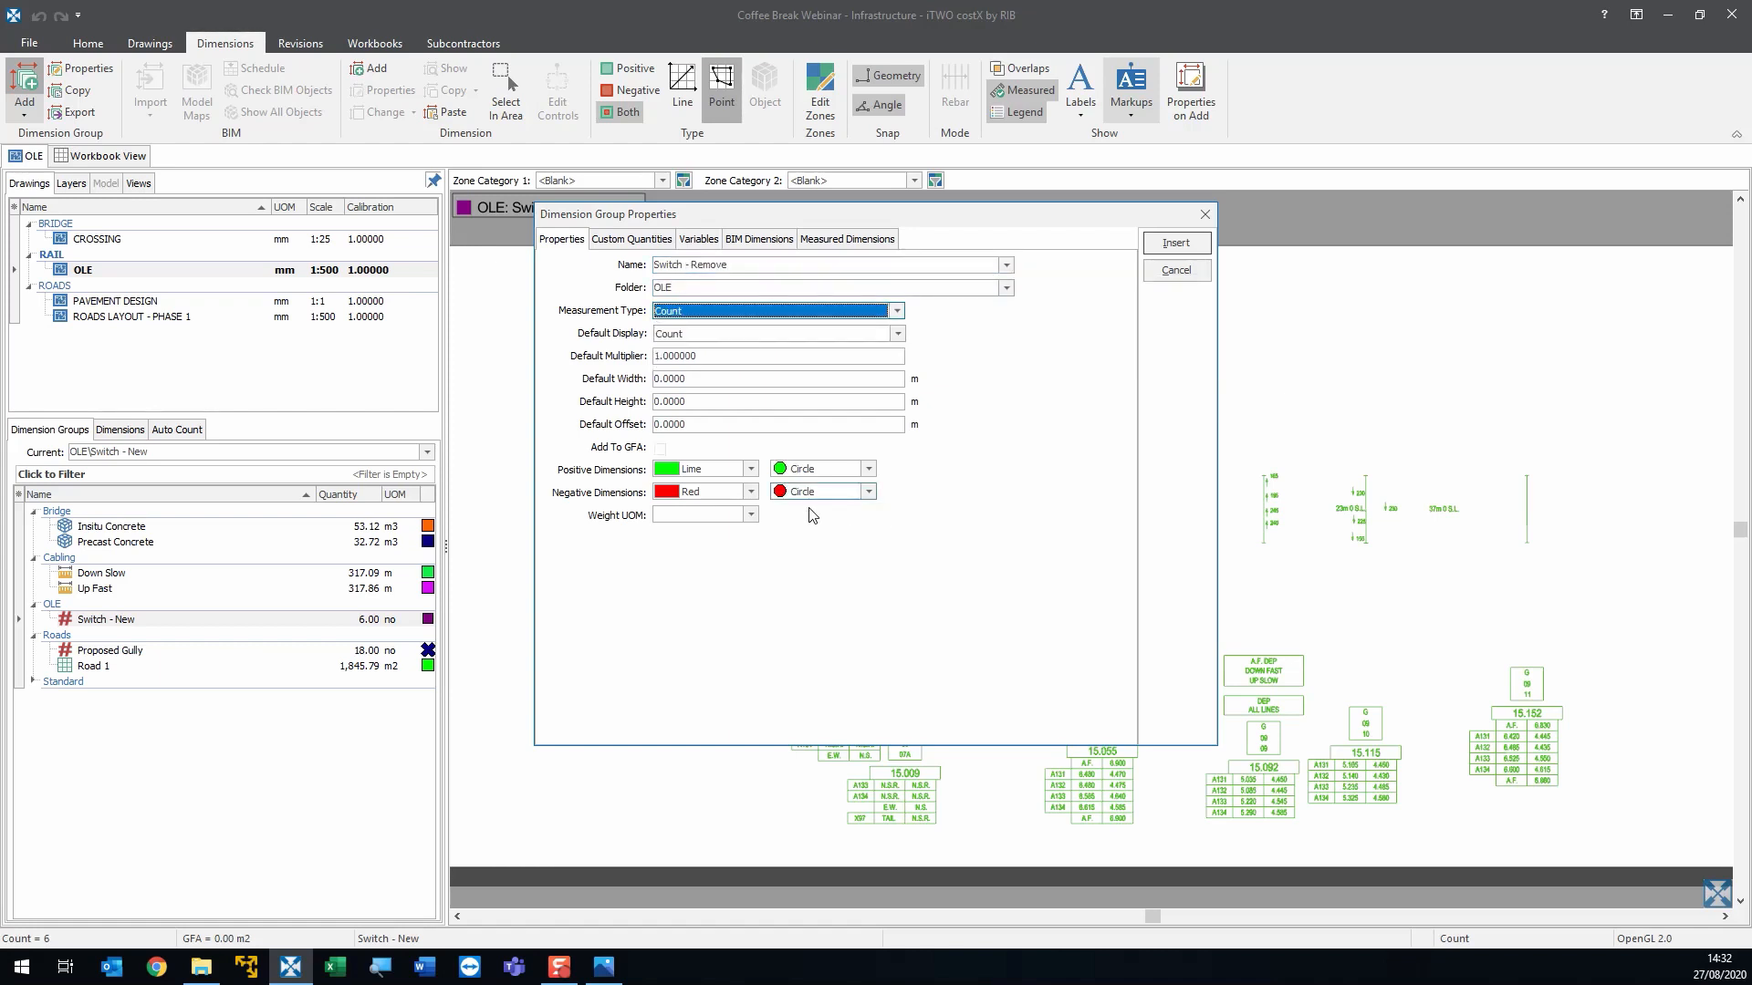
- Give the group's positive dimensions a custom magenta colour of red 233, green 17 and blue 238
click(750, 469)
drag(777, 525, 775, 577)
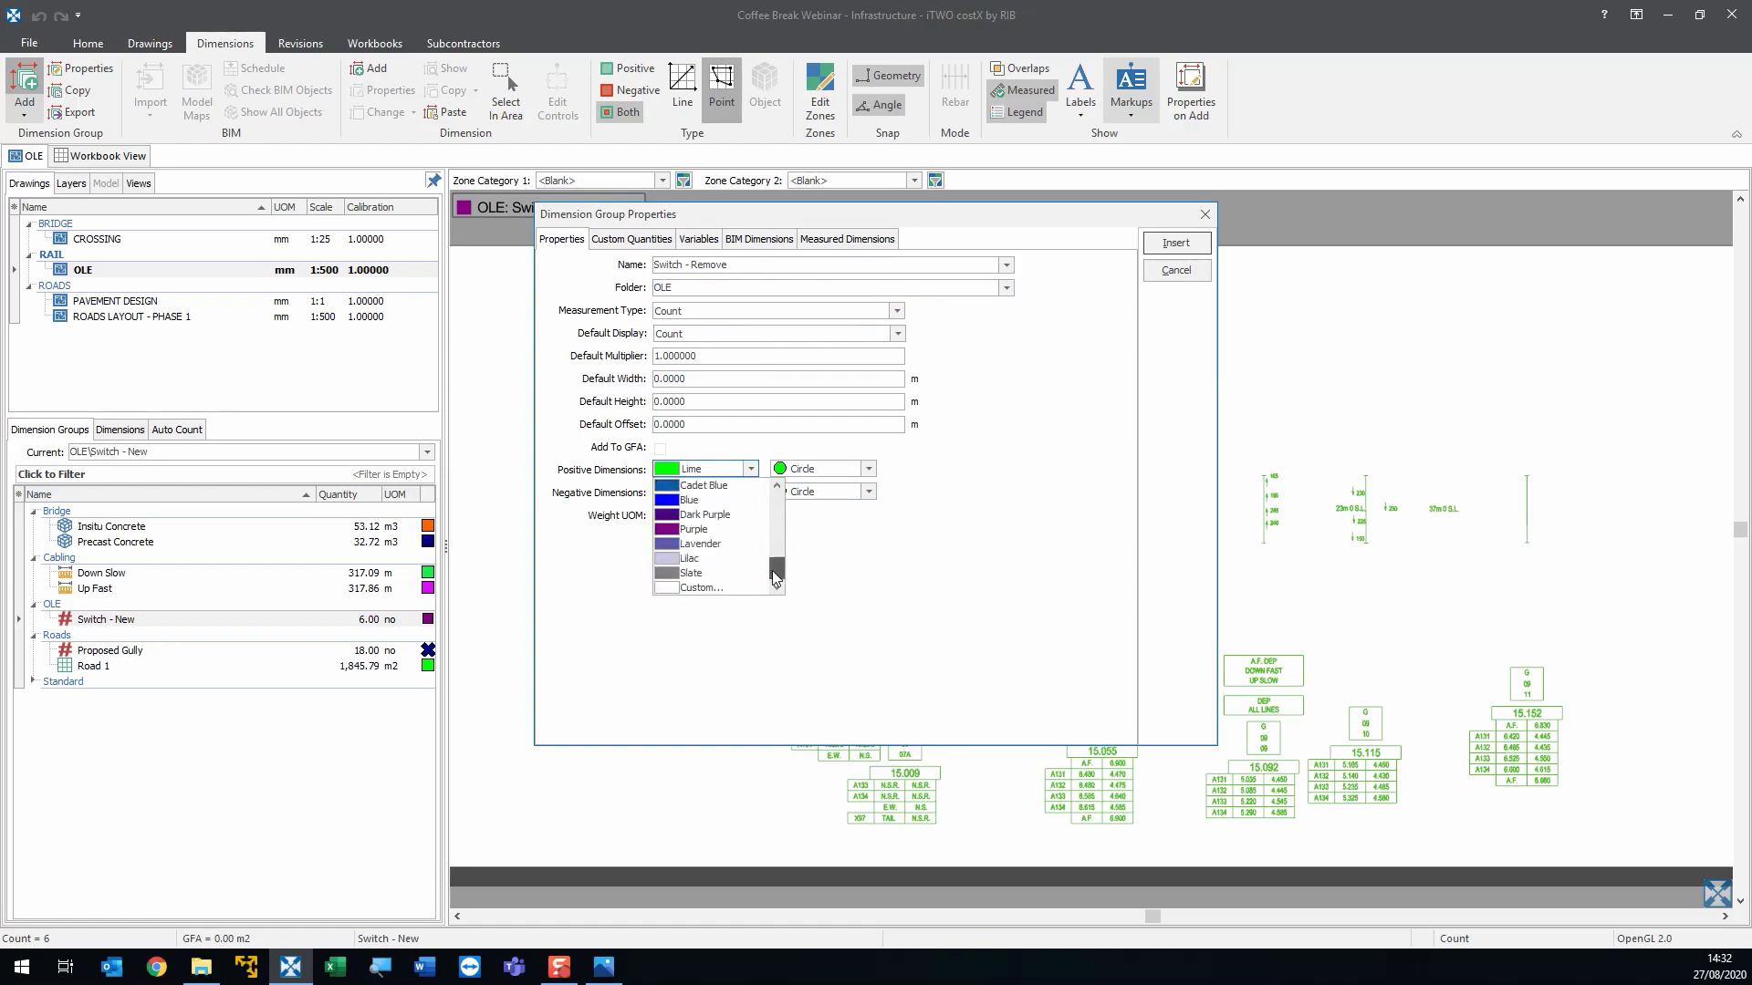
click(744, 588)
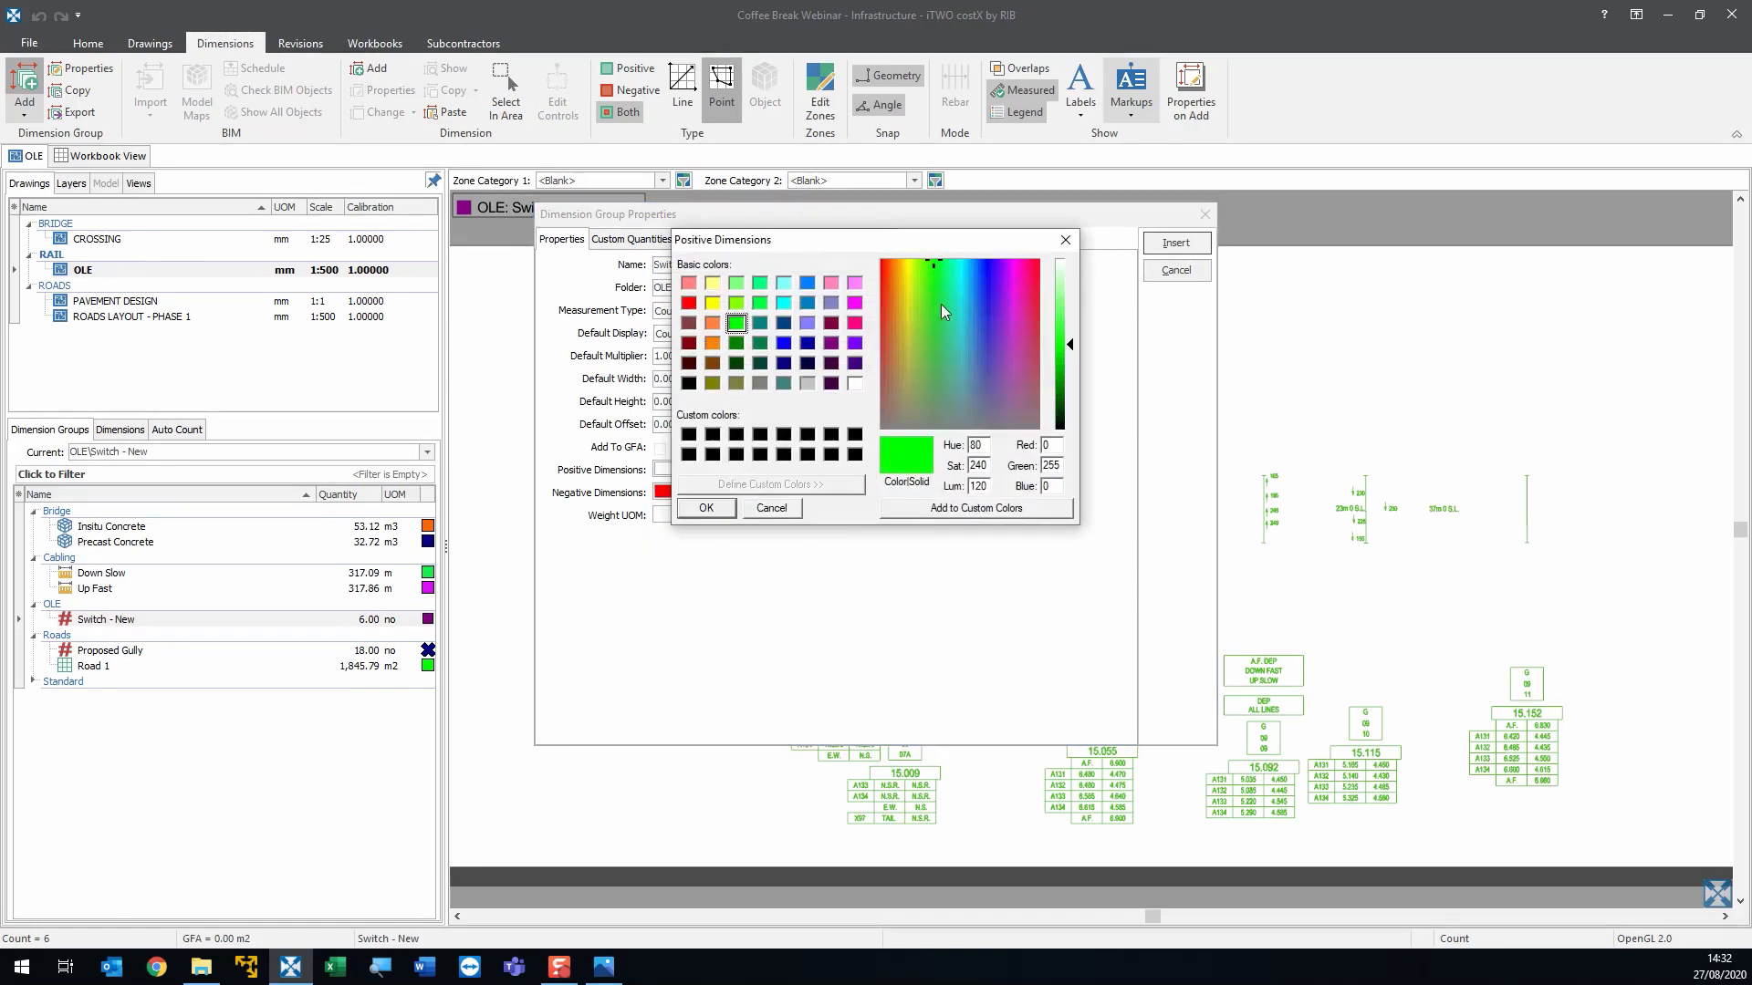
drag(943, 311, 1013, 282)
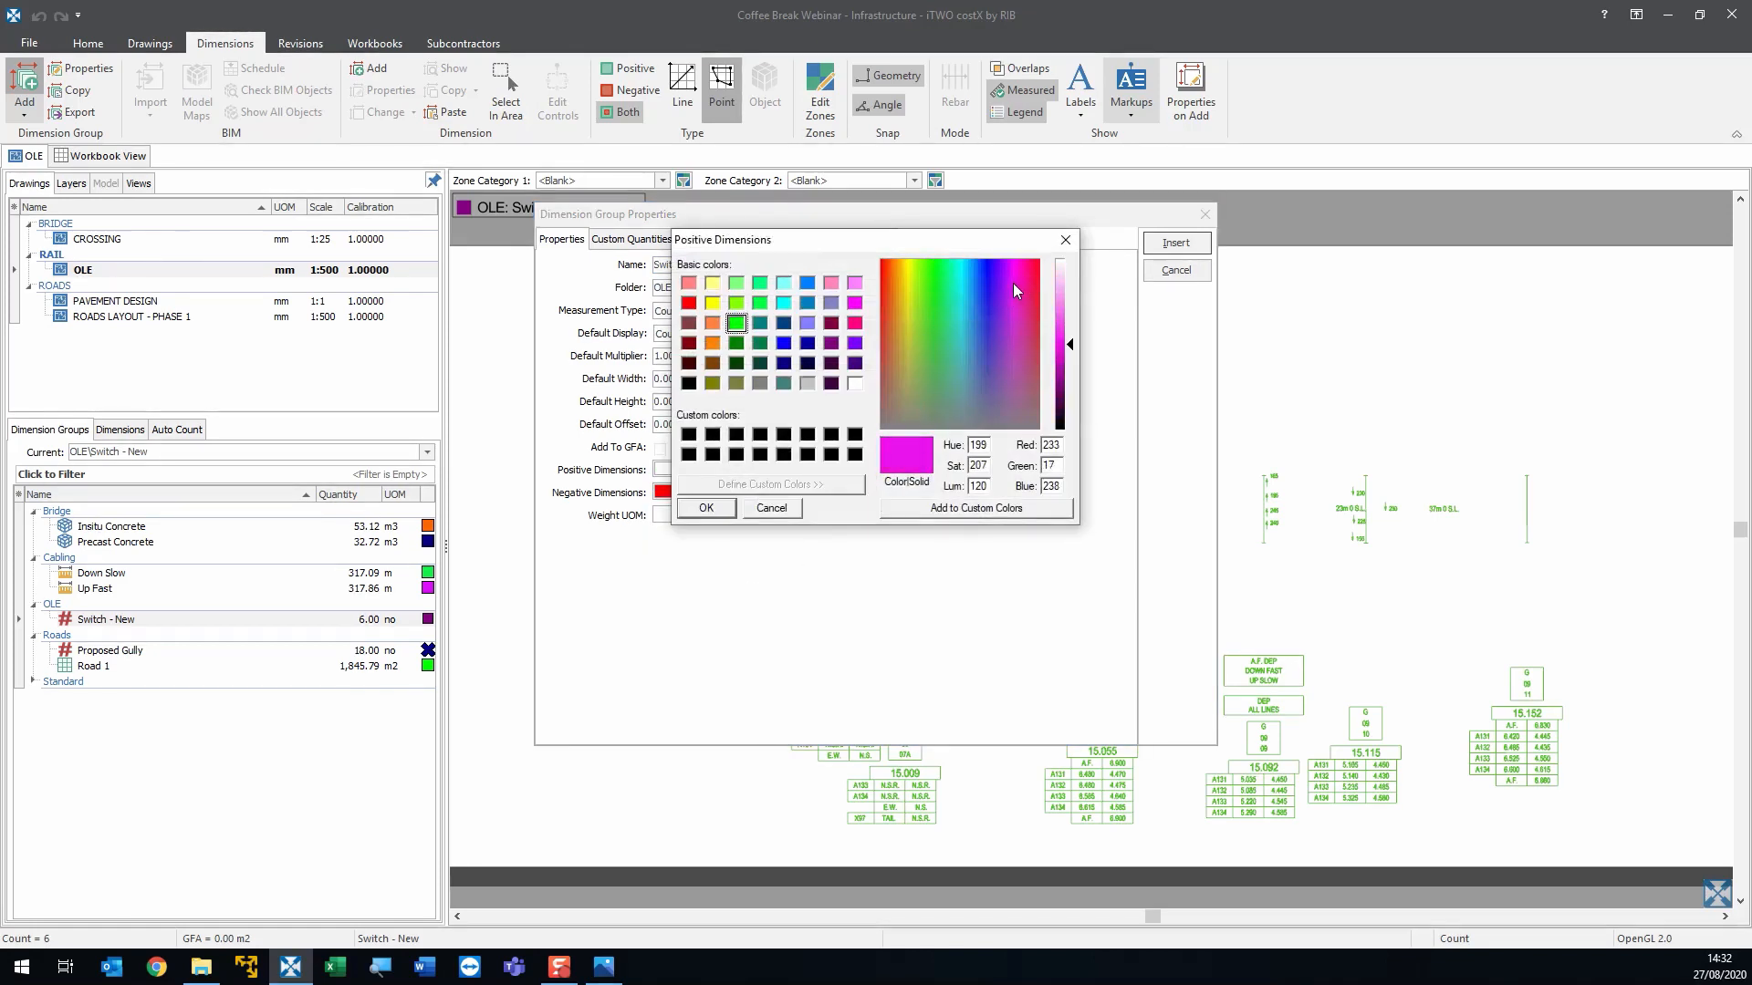
click(706, 509)
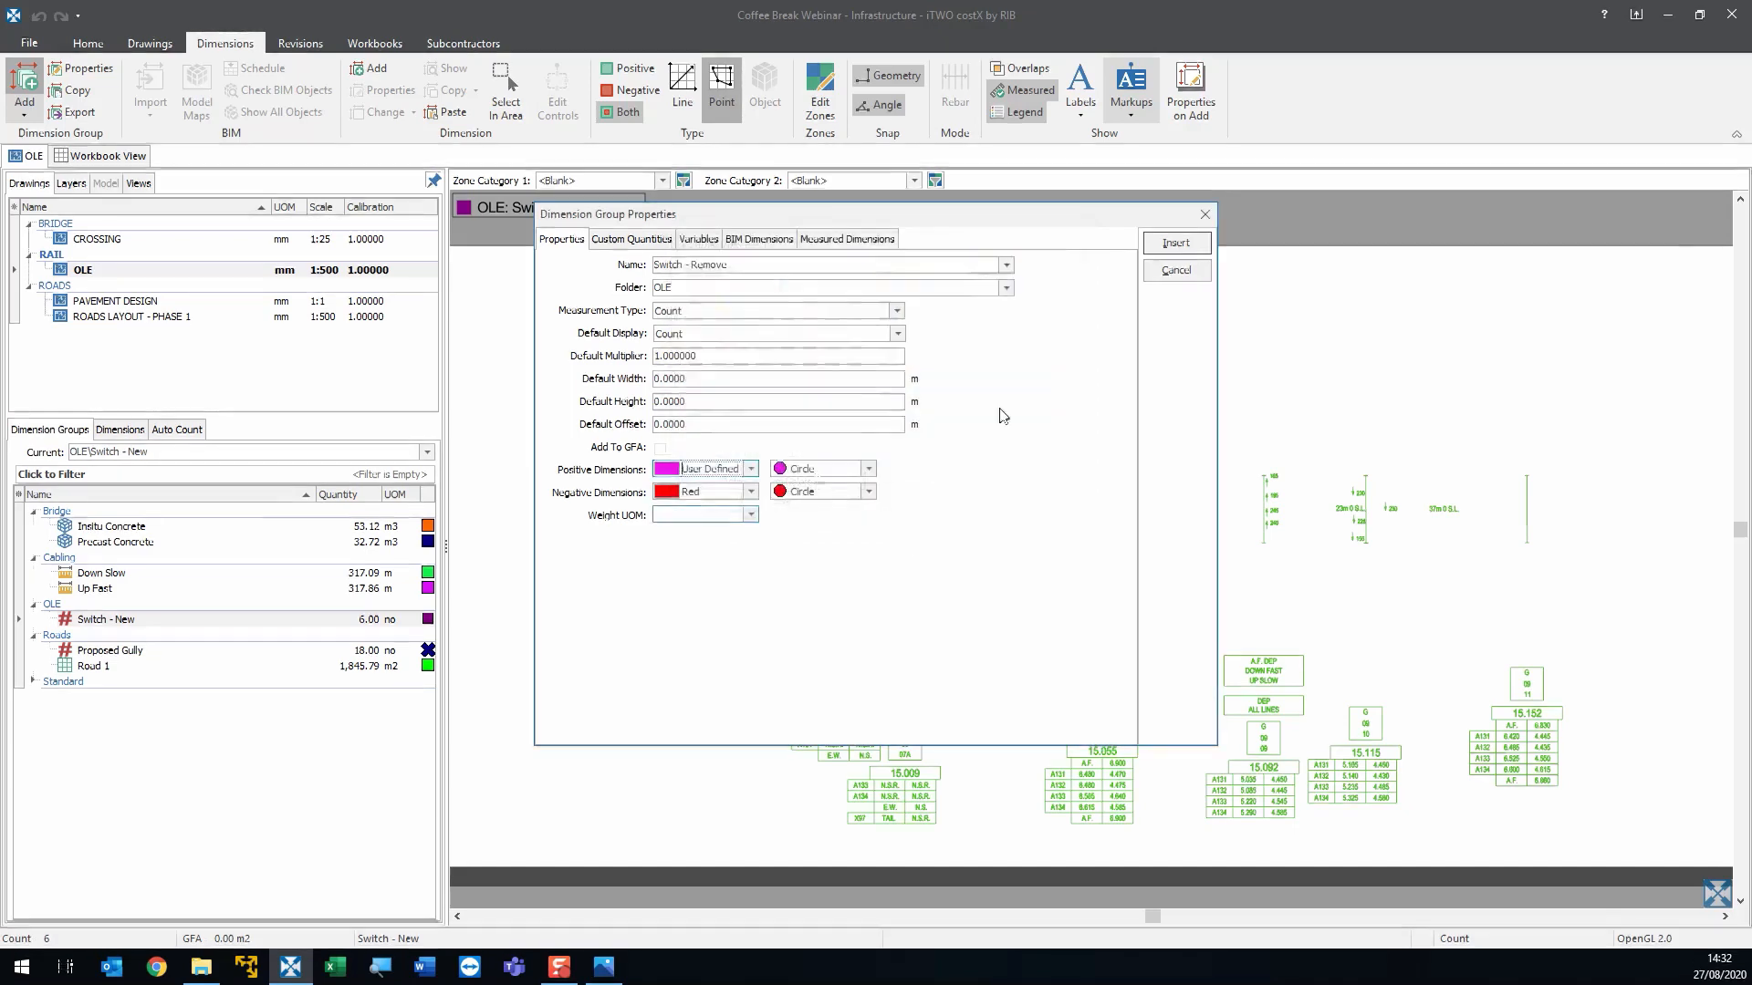
- Choose the Crosshairs marker for the positive dimensions and insert the Switch - Remove group
click(867, 468)
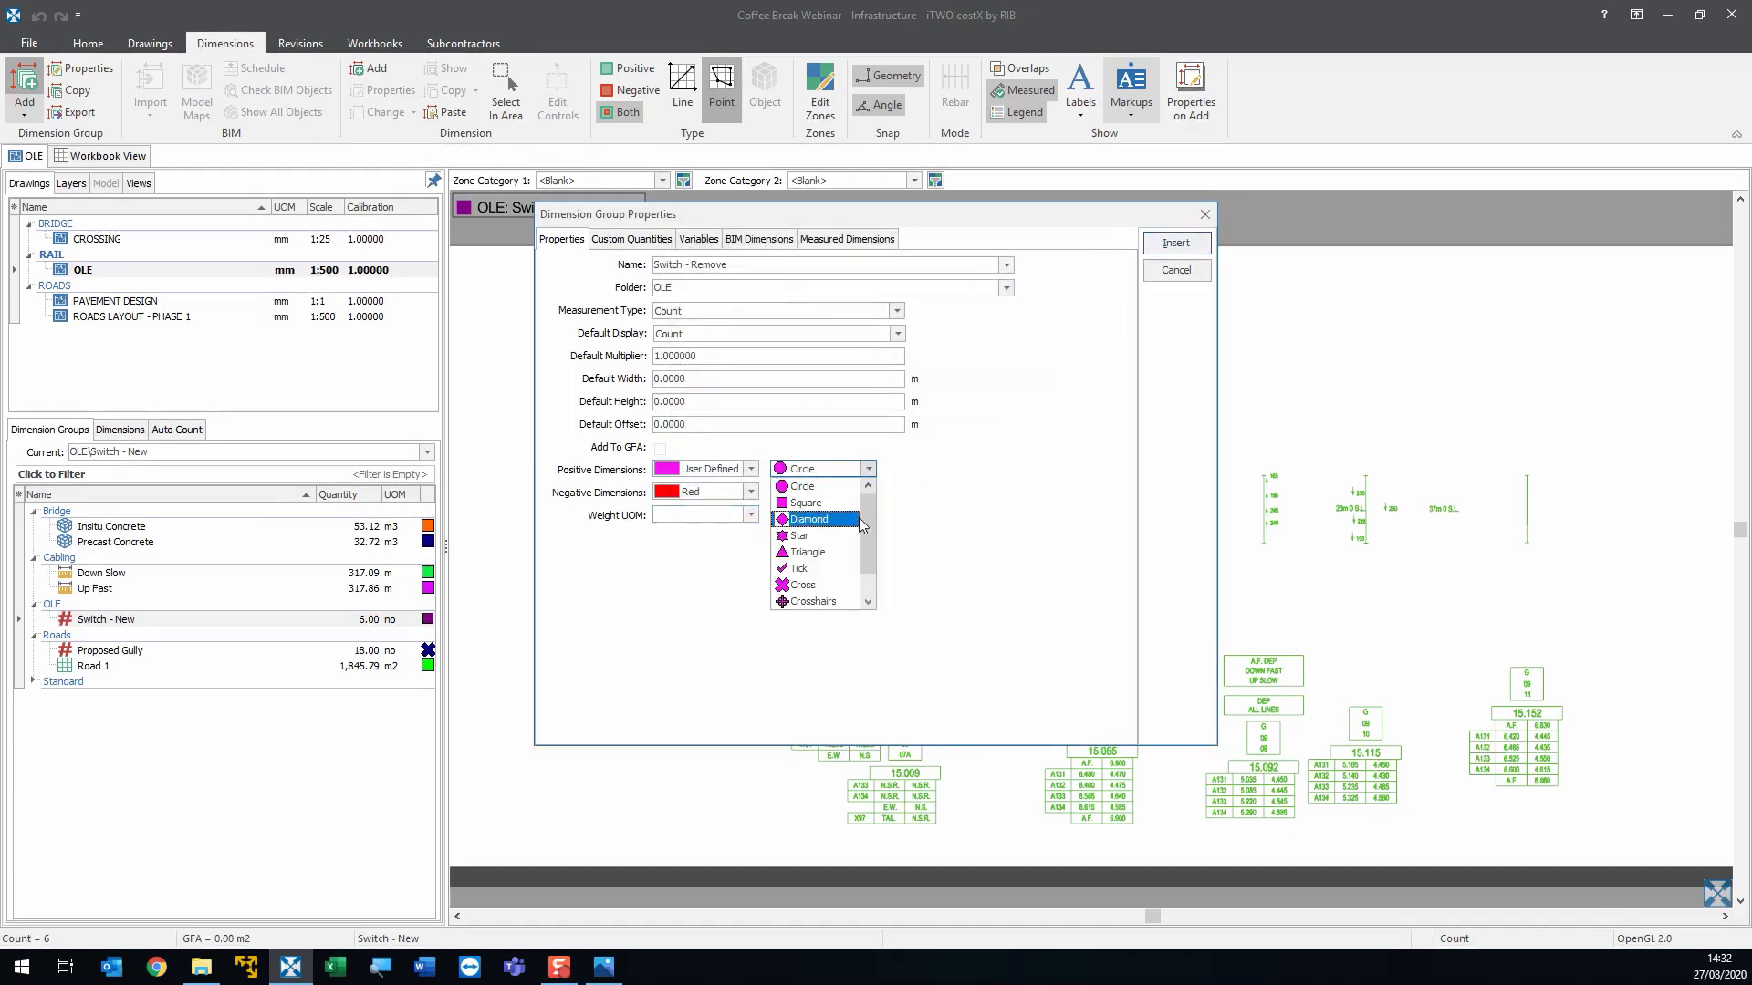
scroll(862, 522, down, 1)
click(816, 571)
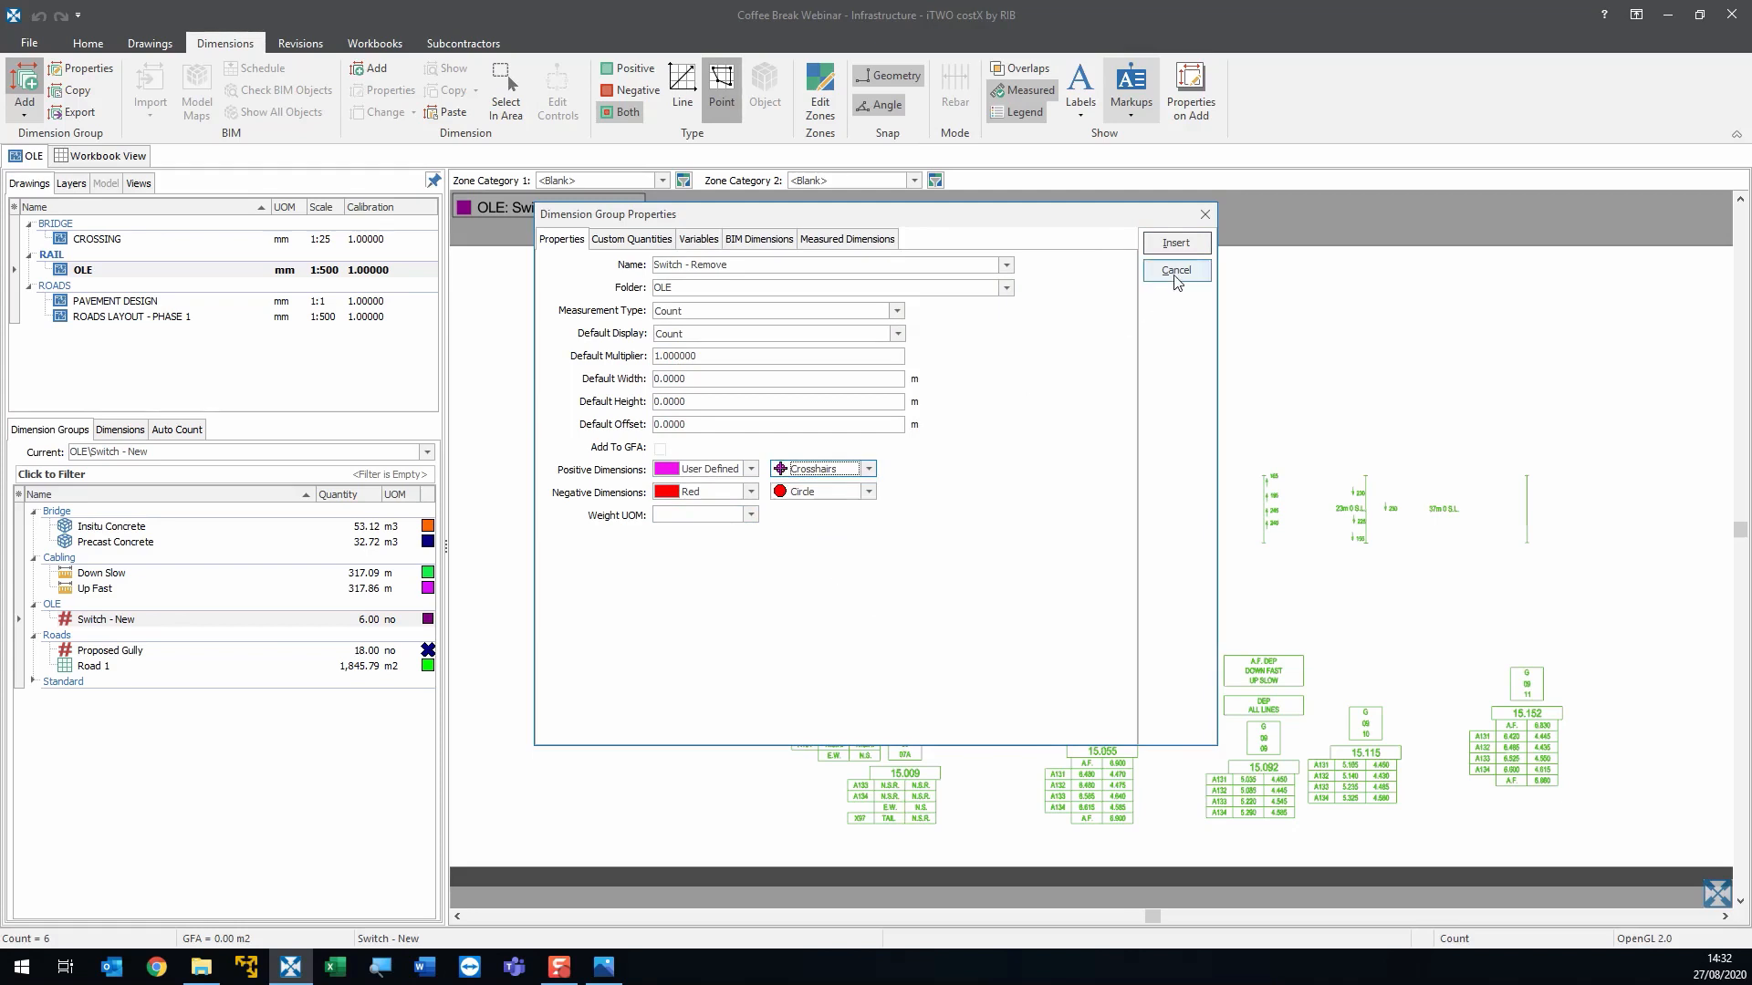
click(1176, 243)
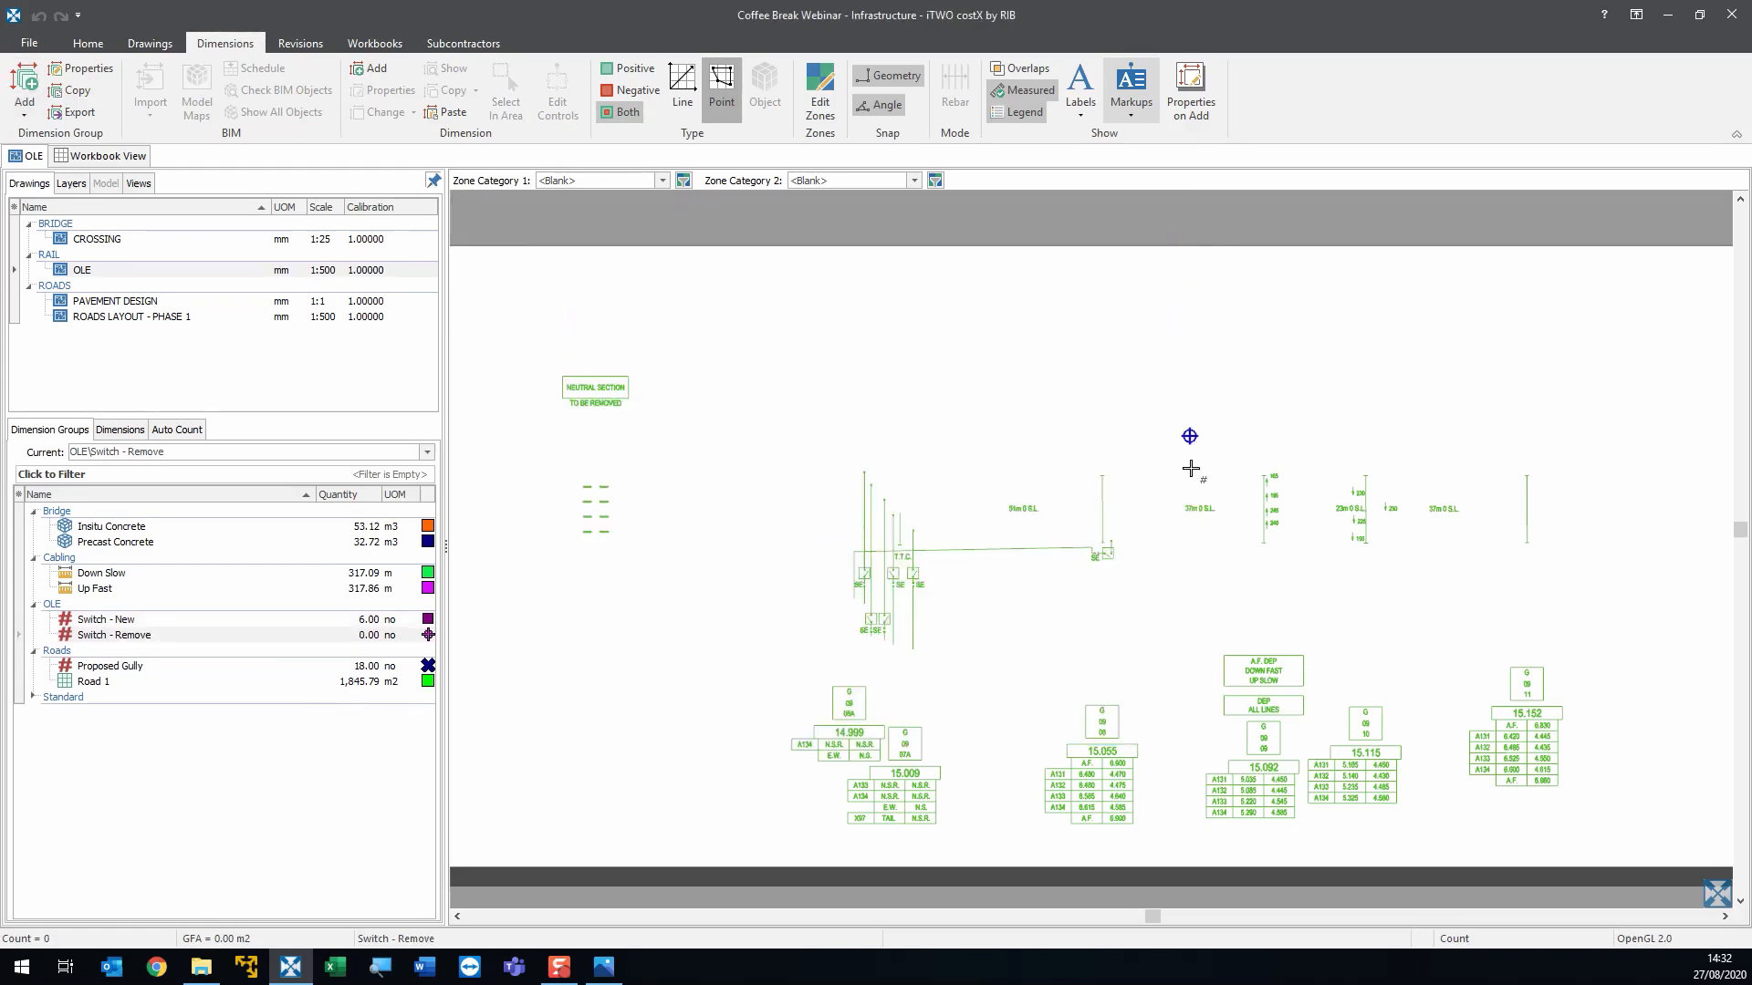
- Show all layers of the OLE drawing again and return to the drawings and dimension groups lists
click(73, 184)
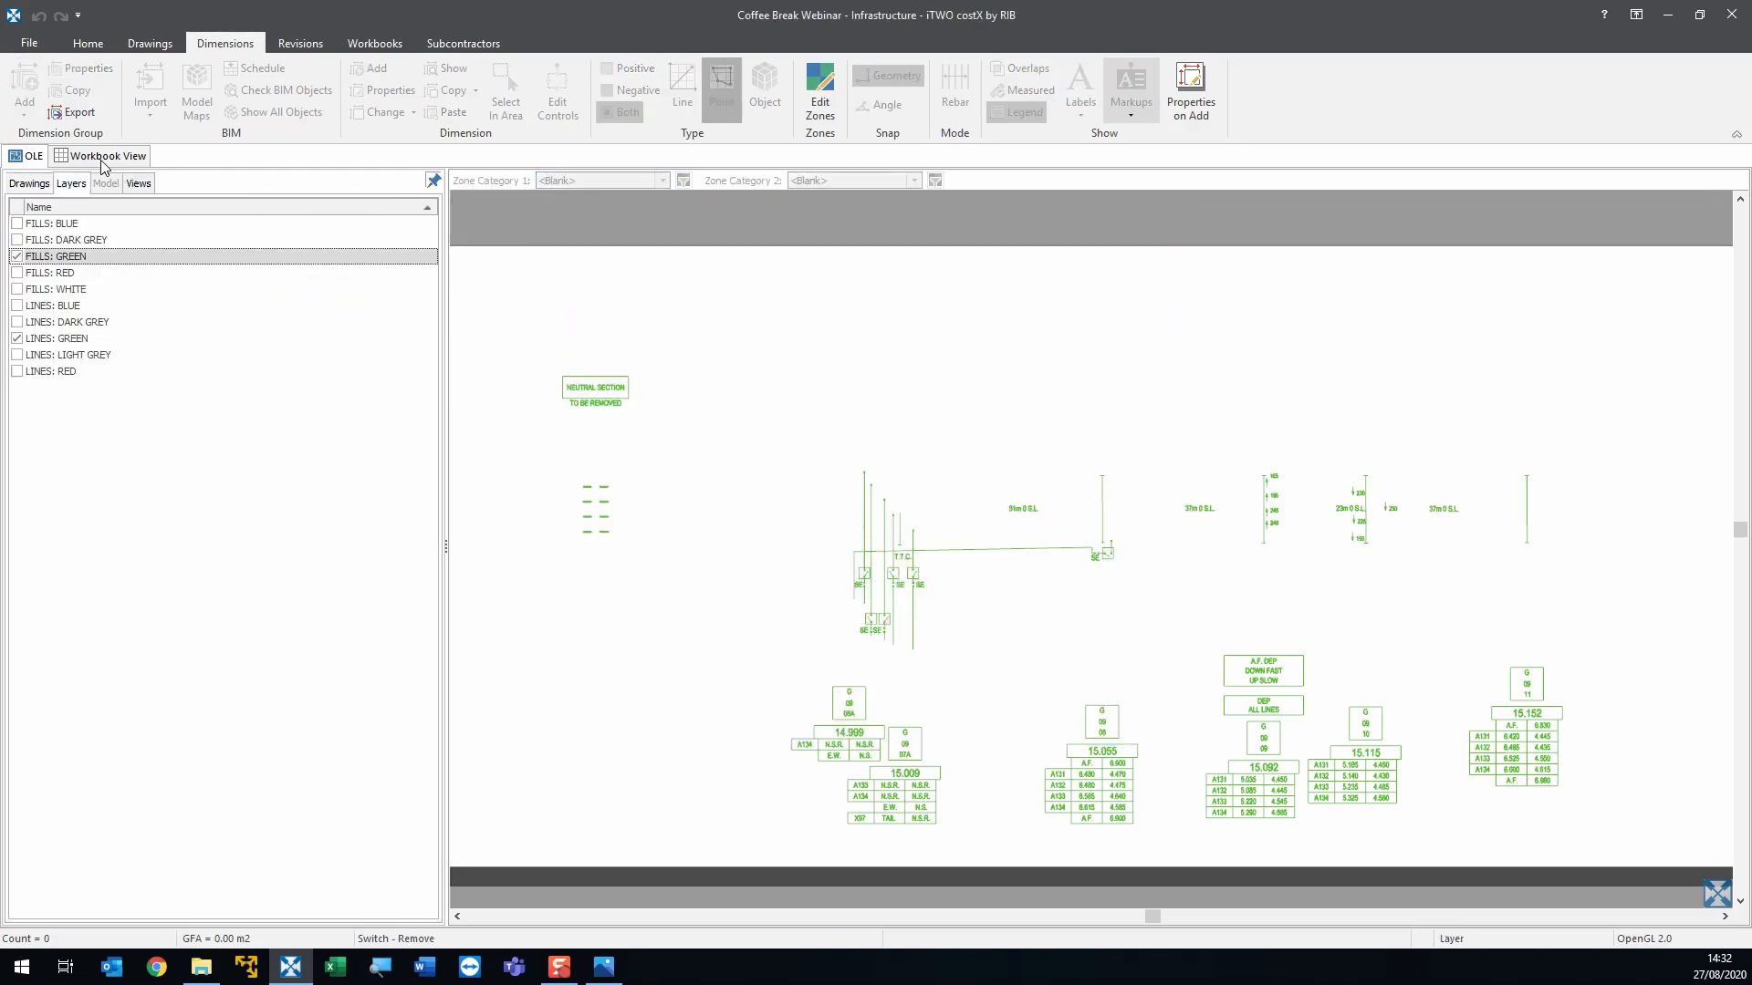
click(149, 43)
click(387, 92)
scroll(1393, 588, up, 3)
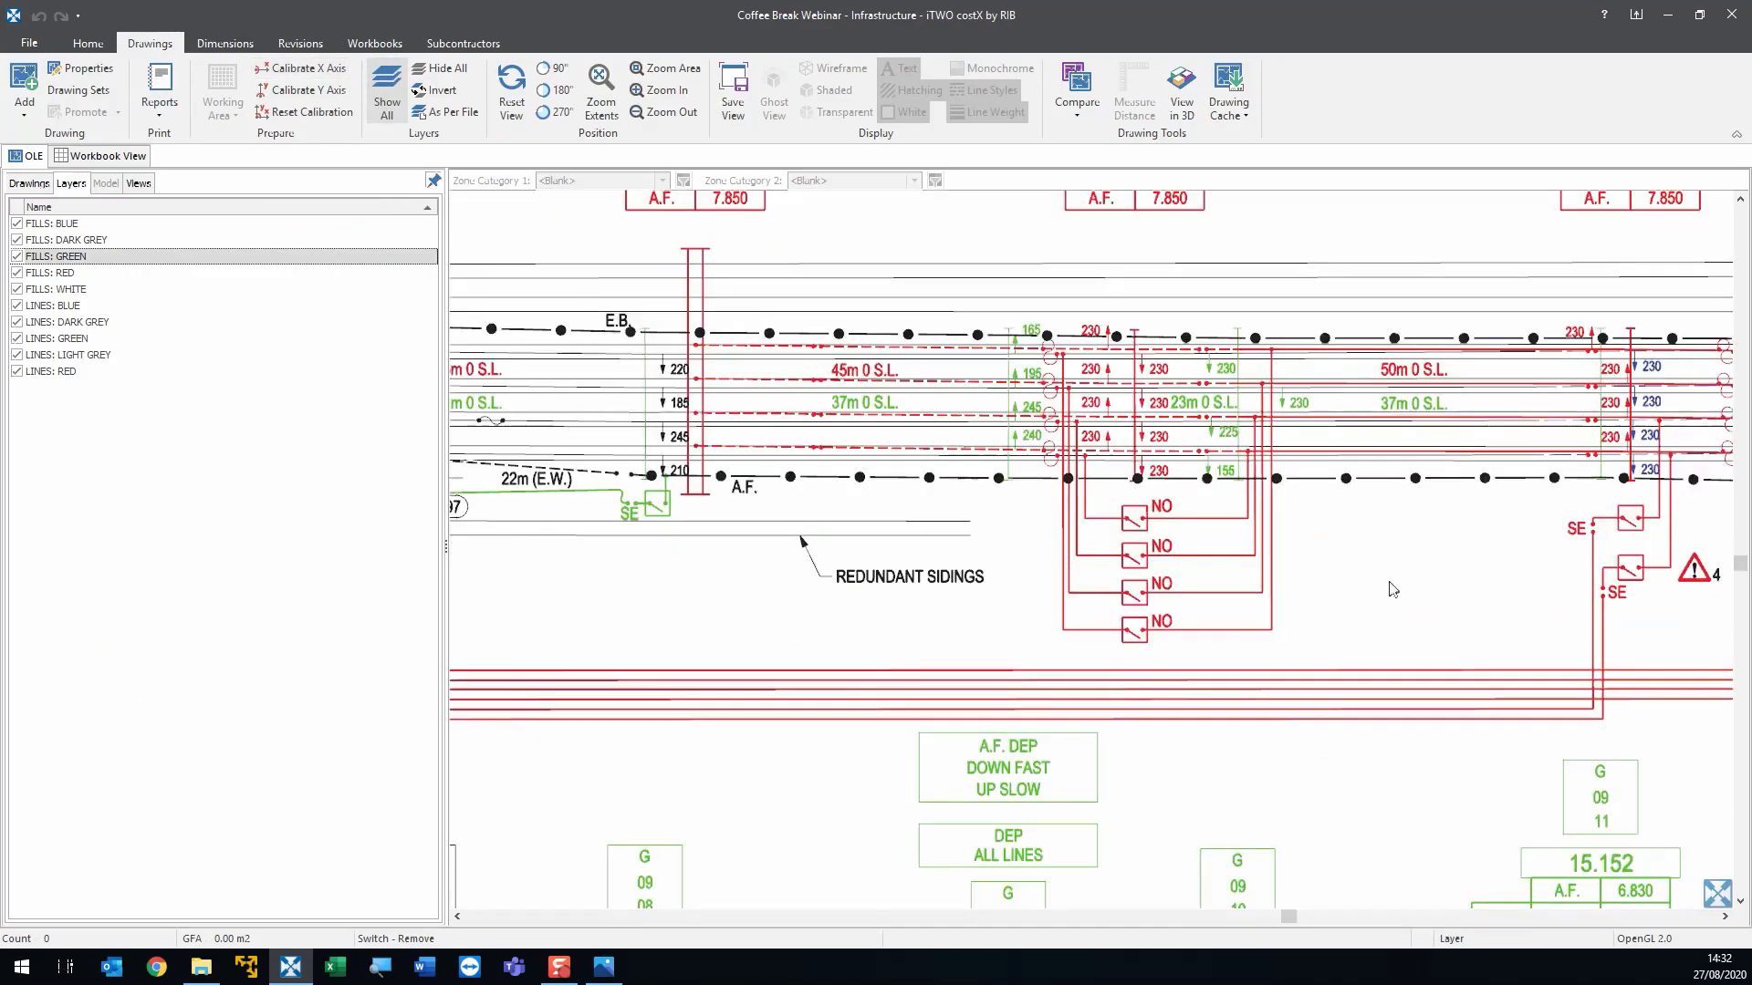
drag(1393, 588, 1155, 590)
click(31, 183)
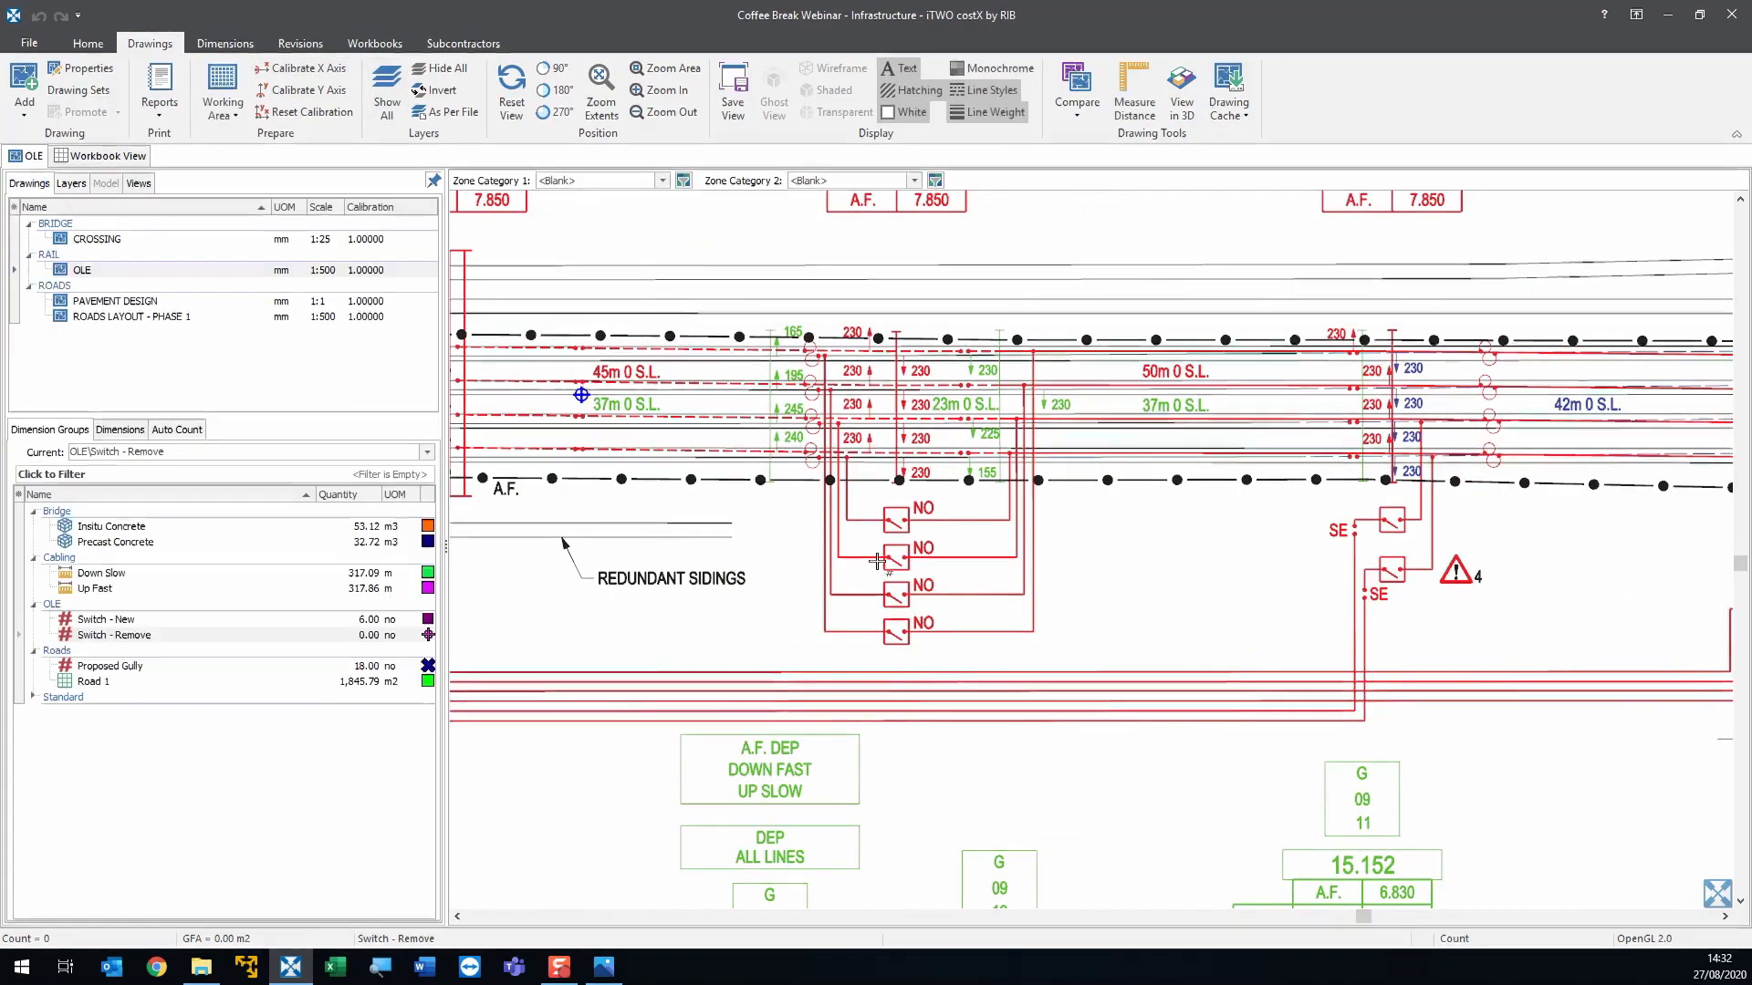
scroll(877, 561, down, 3)
scroll(1063, 630, up, 3)
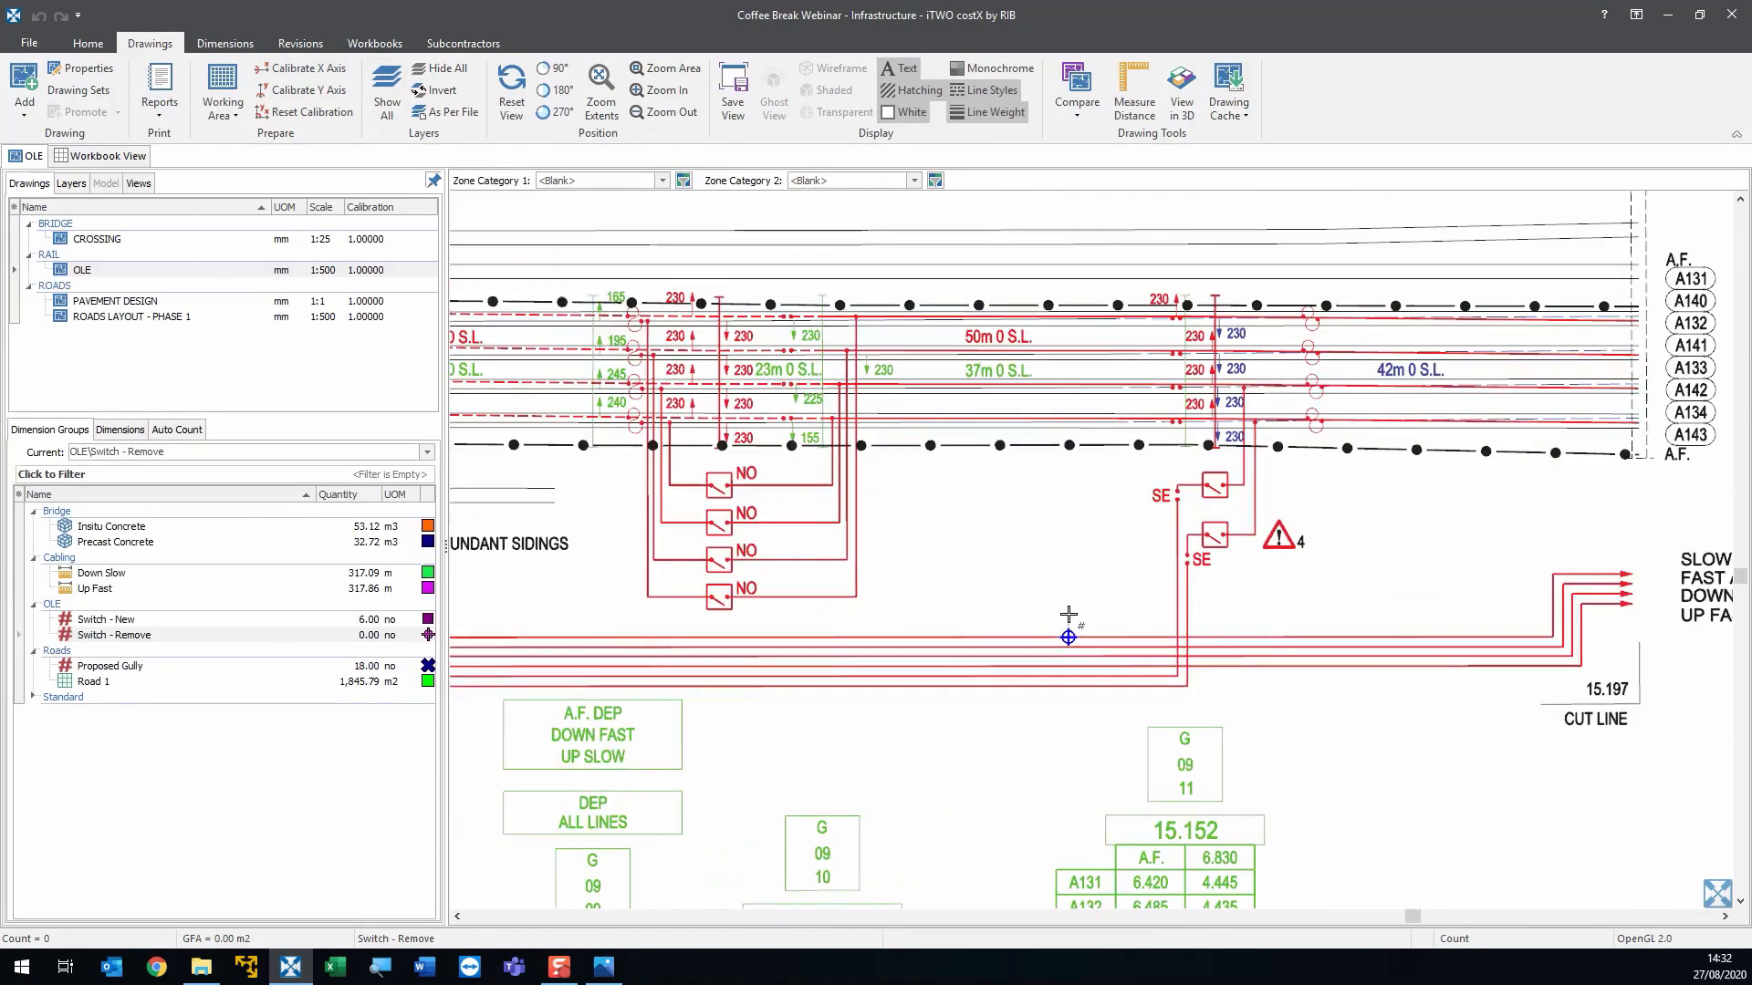
- Count the four red NO switches and the two red SE switches beside warning note 4 in the Switch - Remove group
click(720, 485)
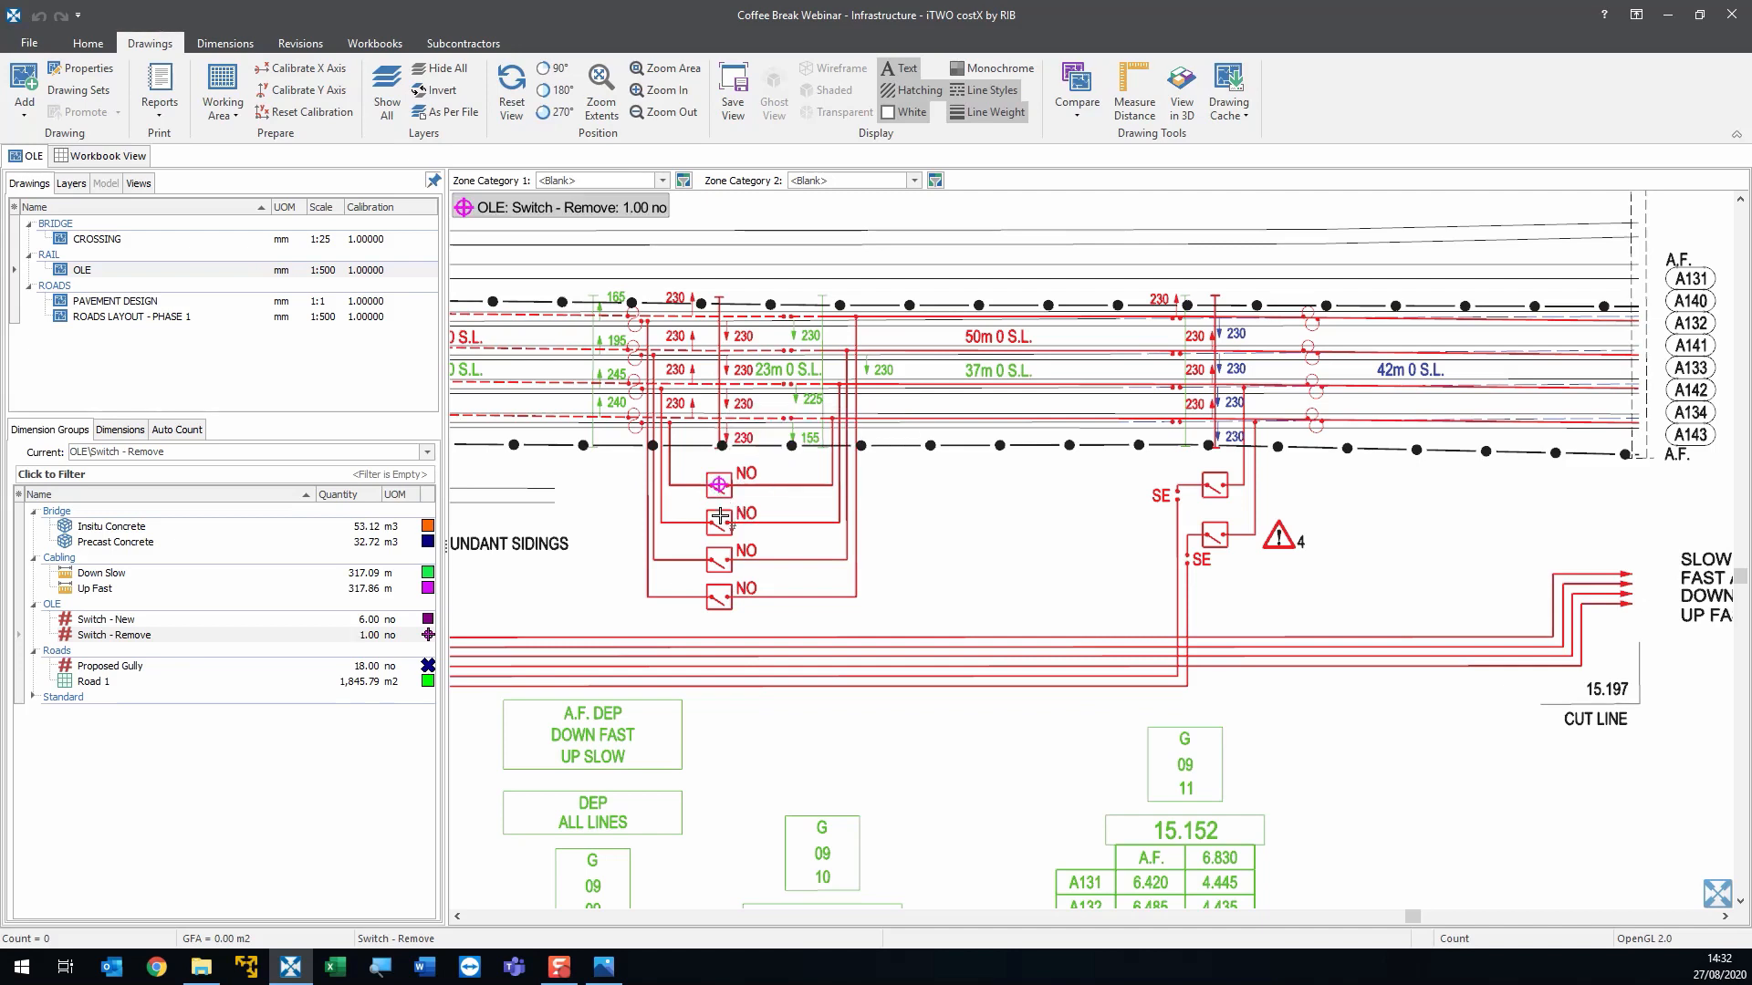
click(719, 522)
click(721, 555)
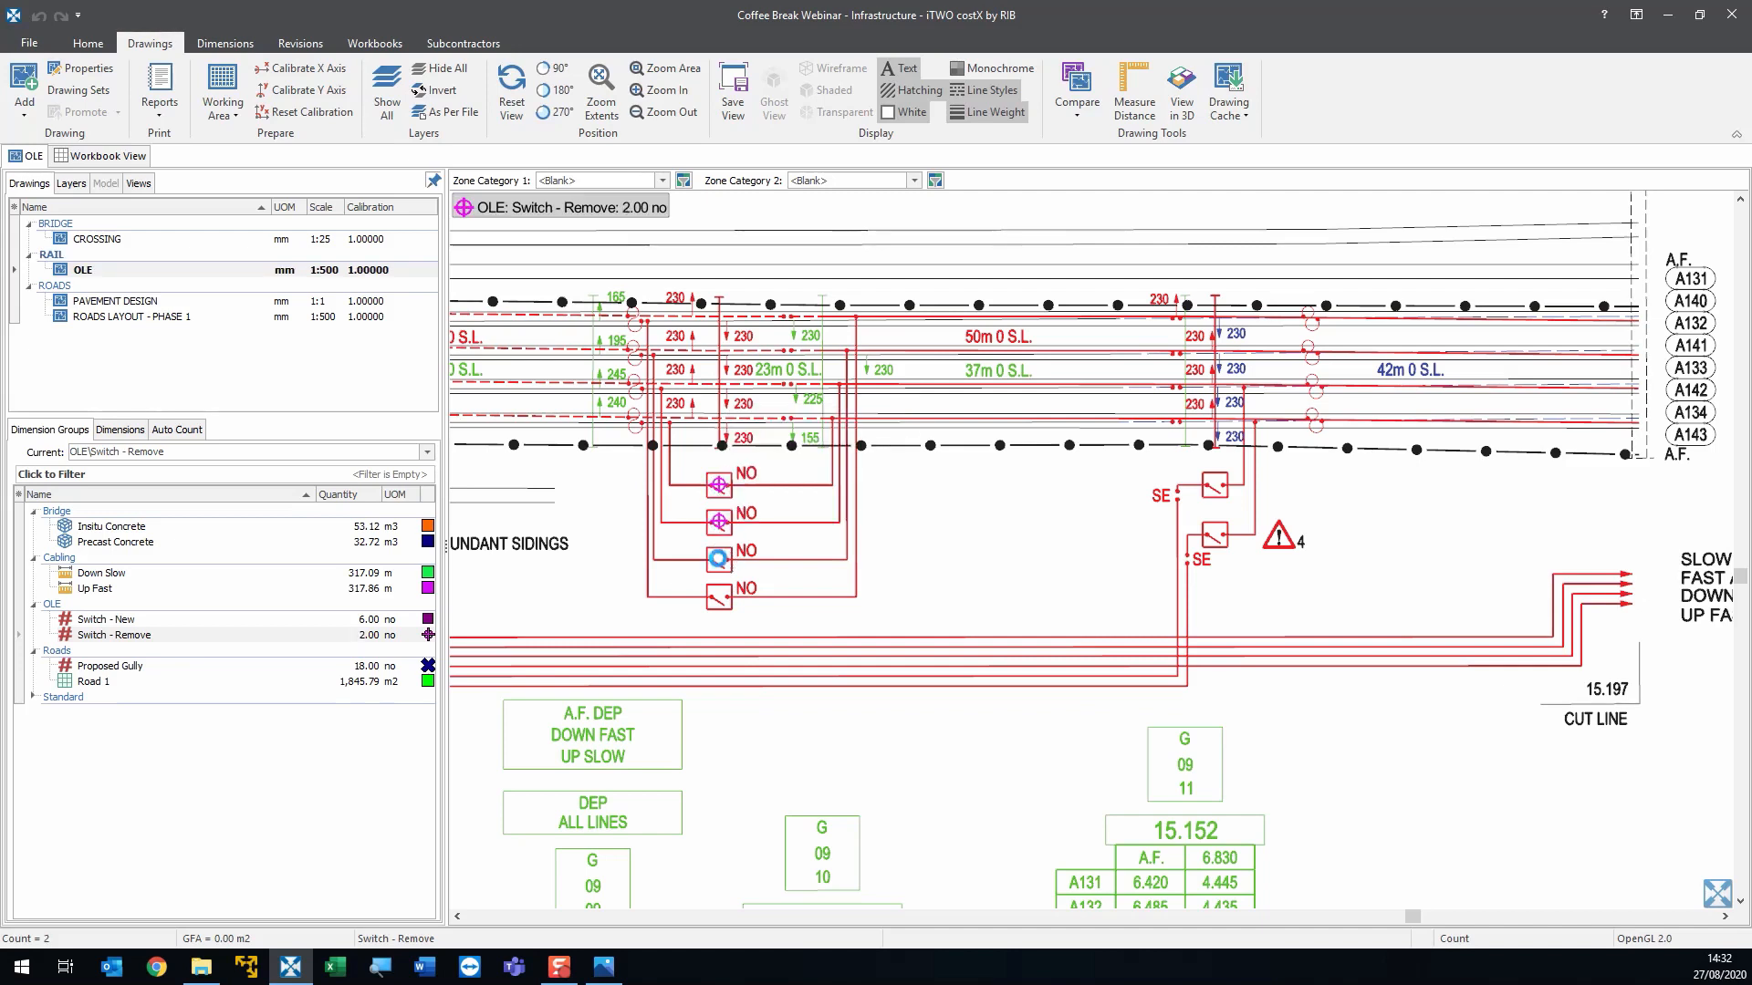
click(719, 598)
click(1213, 537)
click(1213, 486)
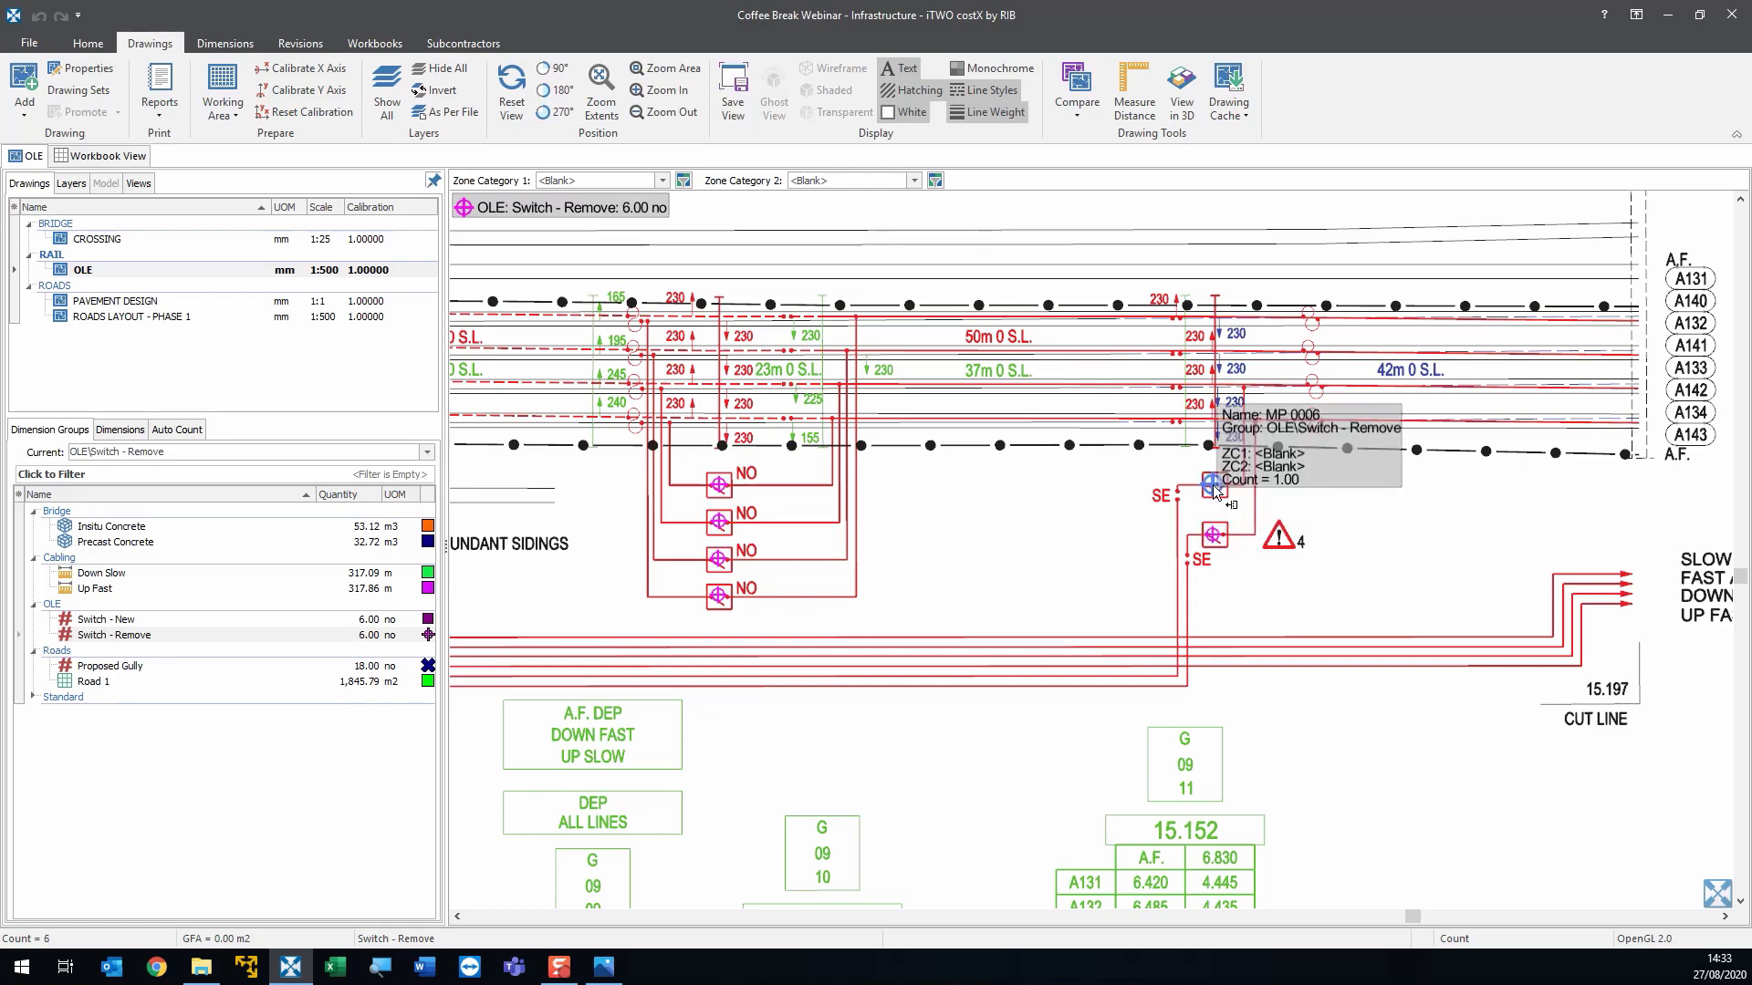
- Display all dimensions of the OLE folder together and turn on the monochrome display for the drawing
scroll(949, 607, down, 4)
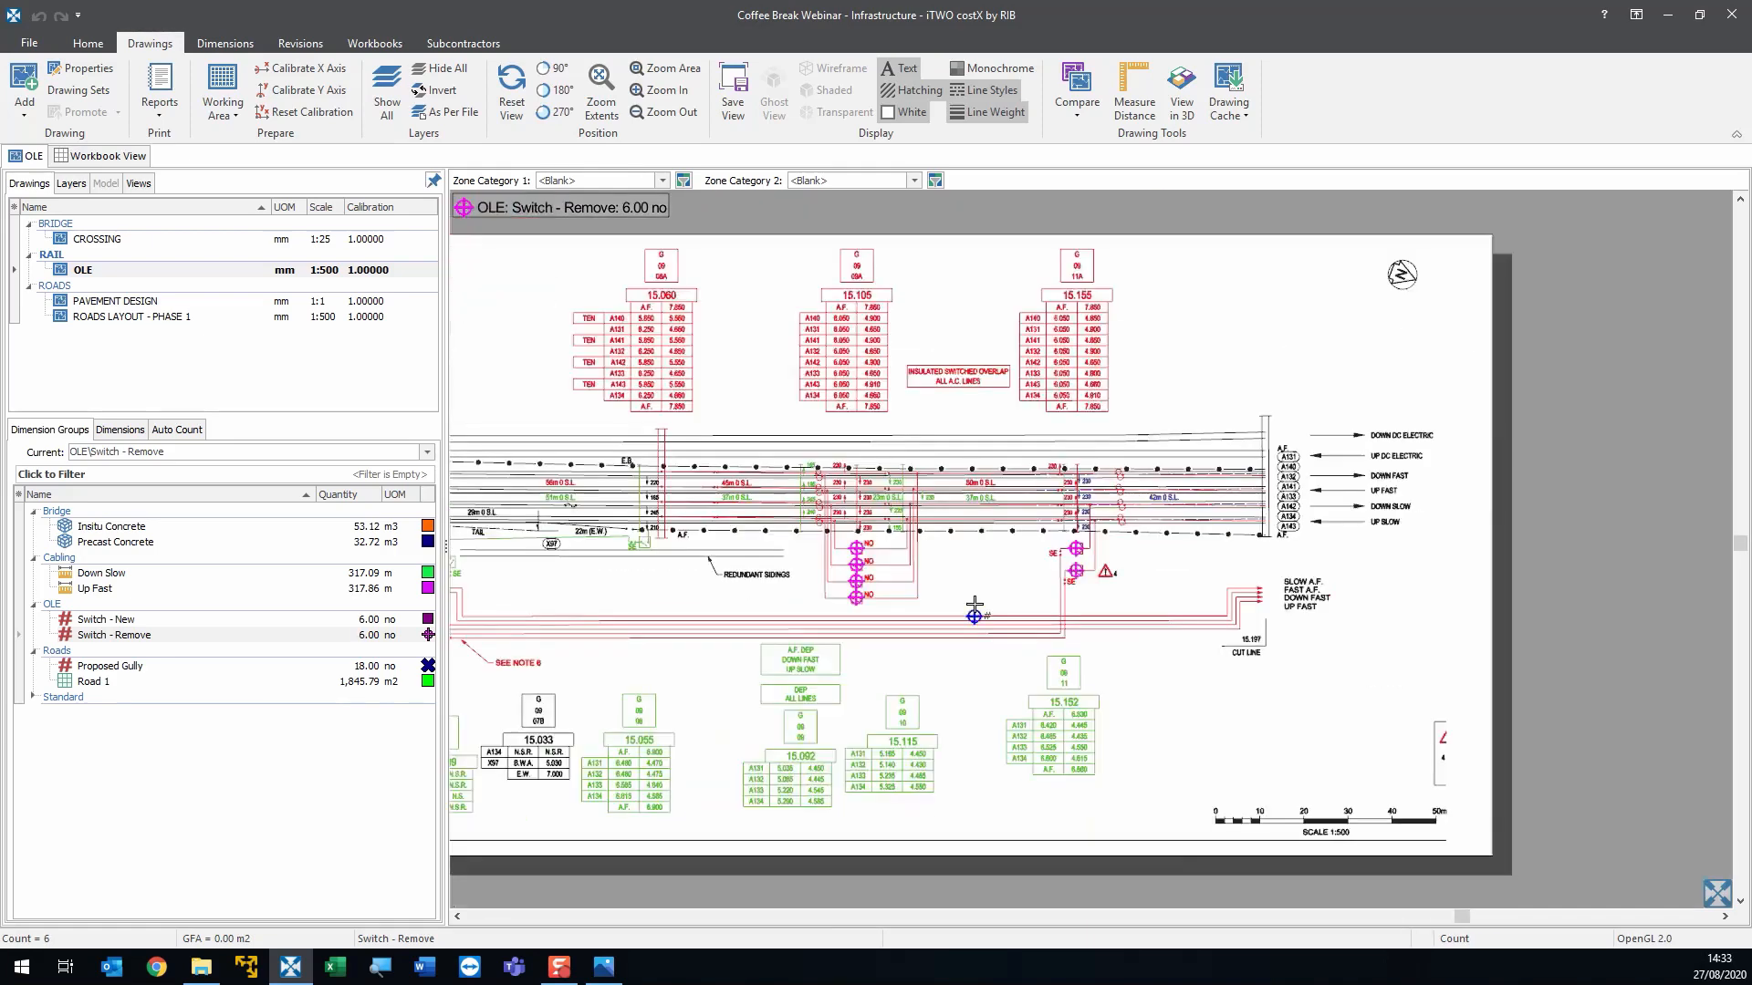
scroll(974, 609, down, 2)
click(60, 605)
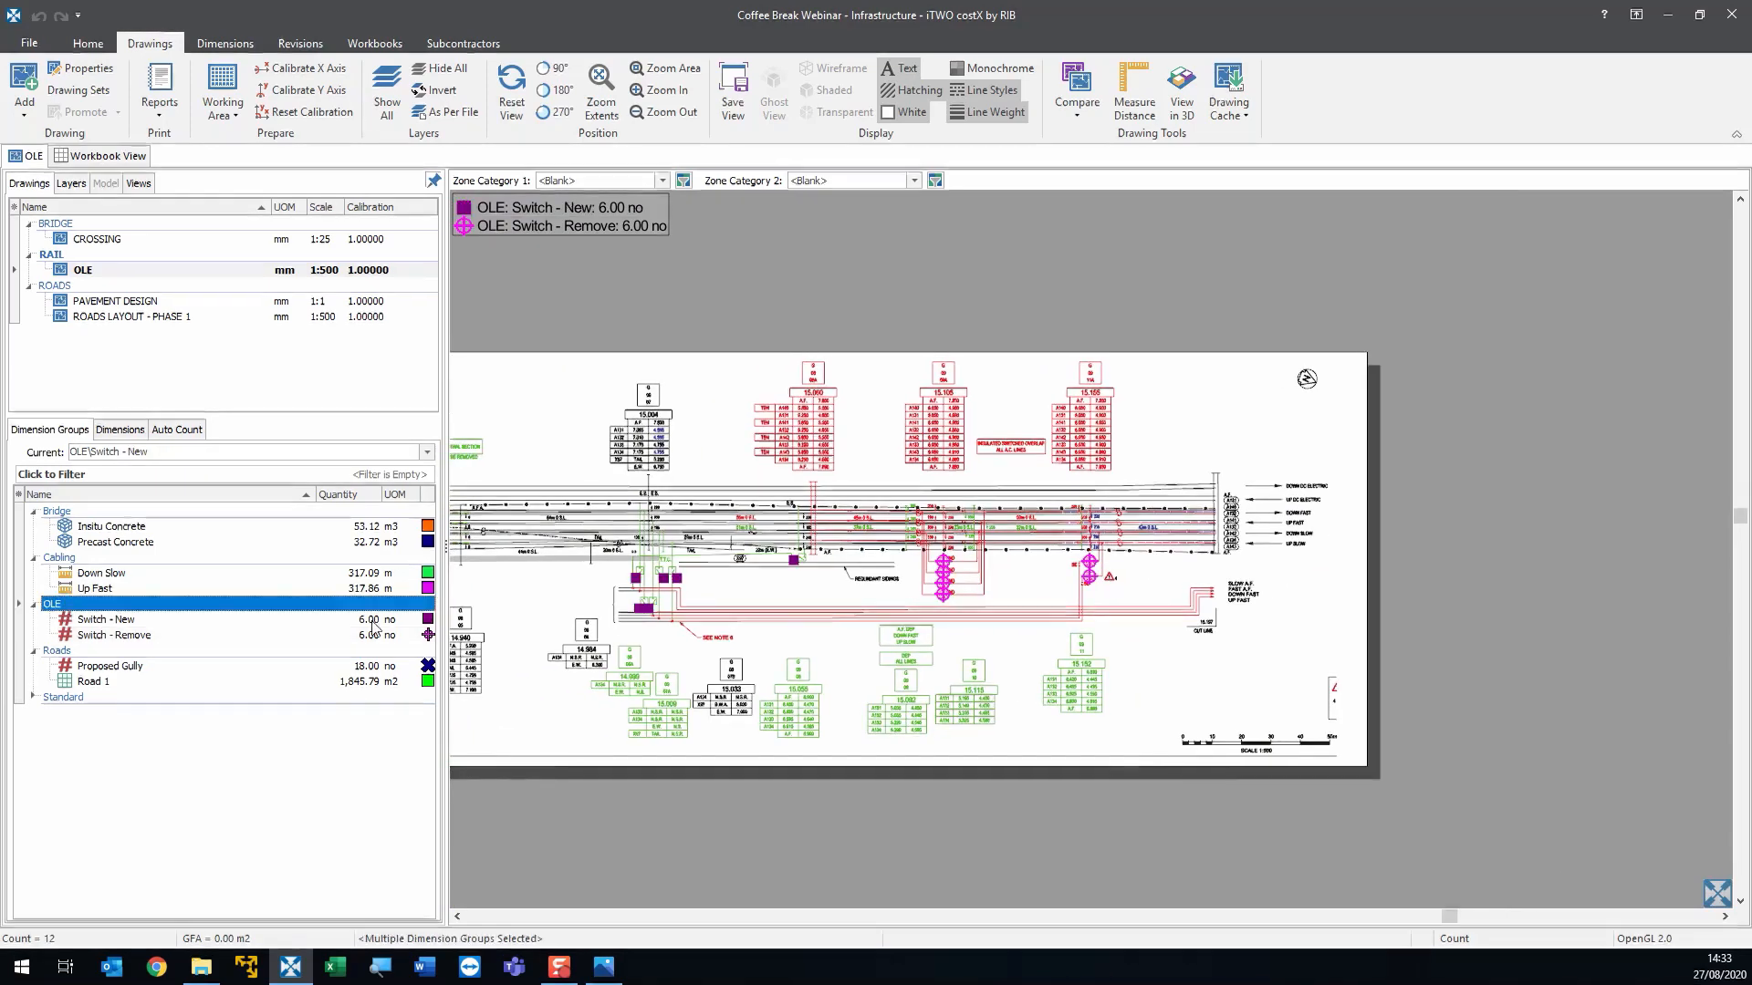
drag(641, 581, 702, 597)
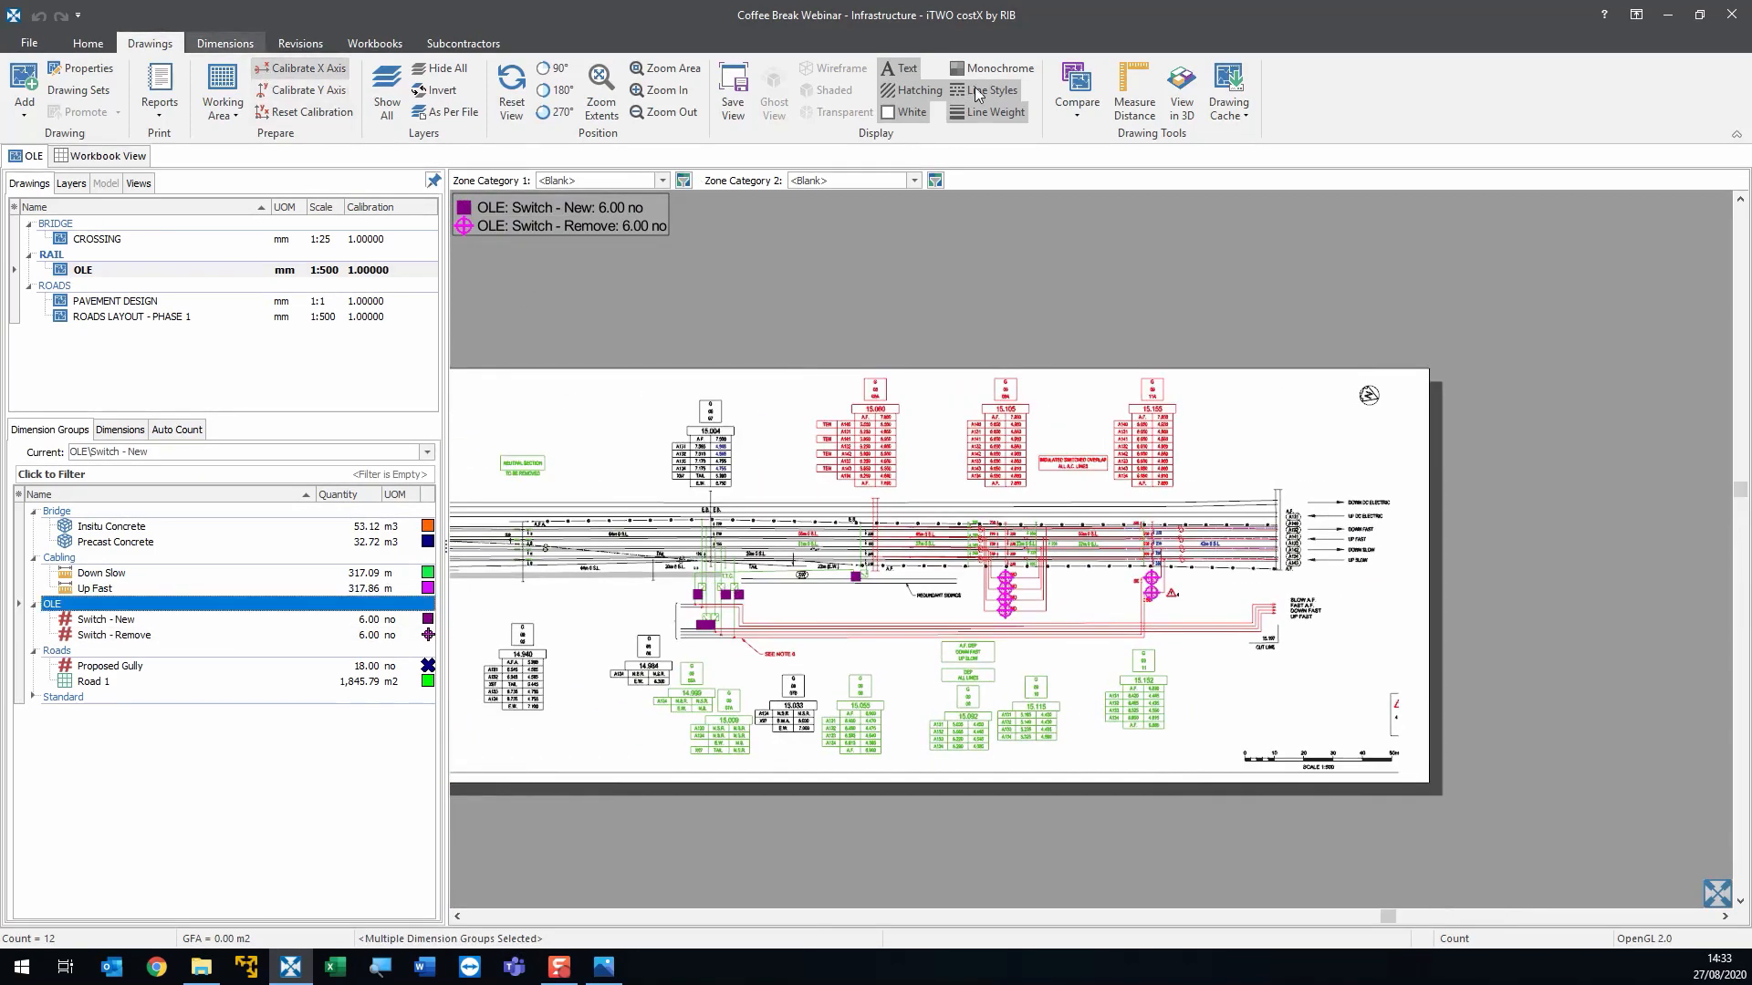
click(976, 72)
scroll(751, 647, up, 2)
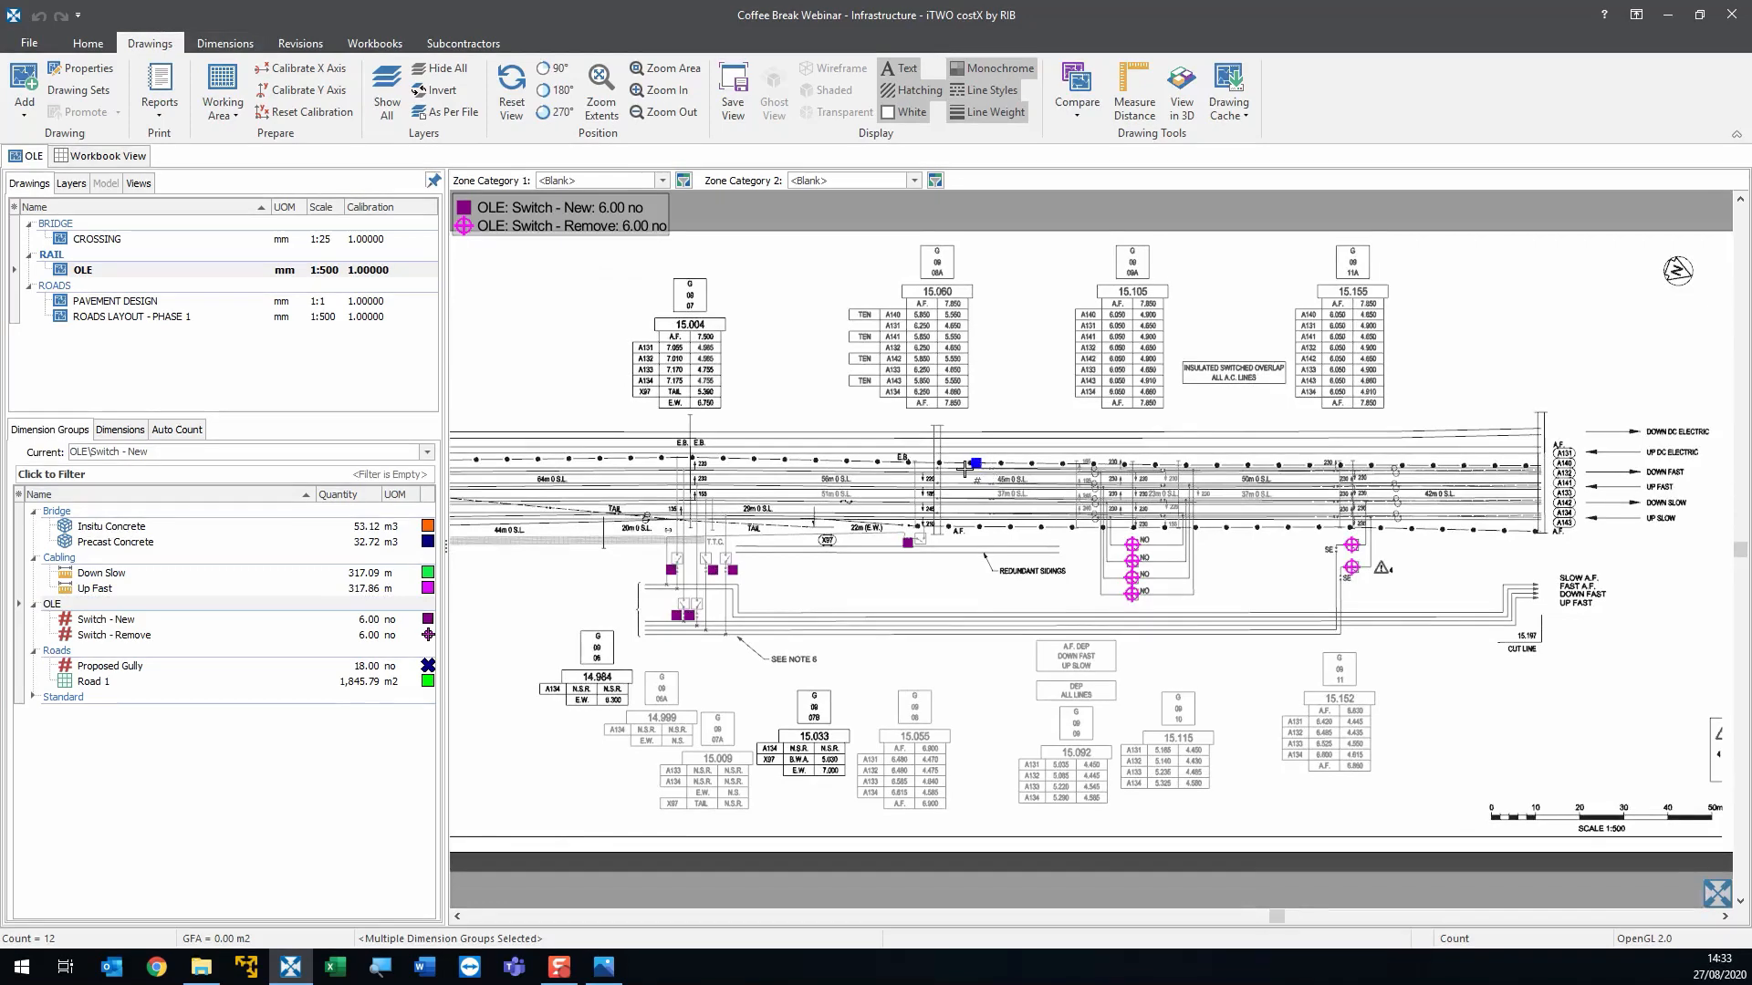
drag(945, 473, 954, 453)
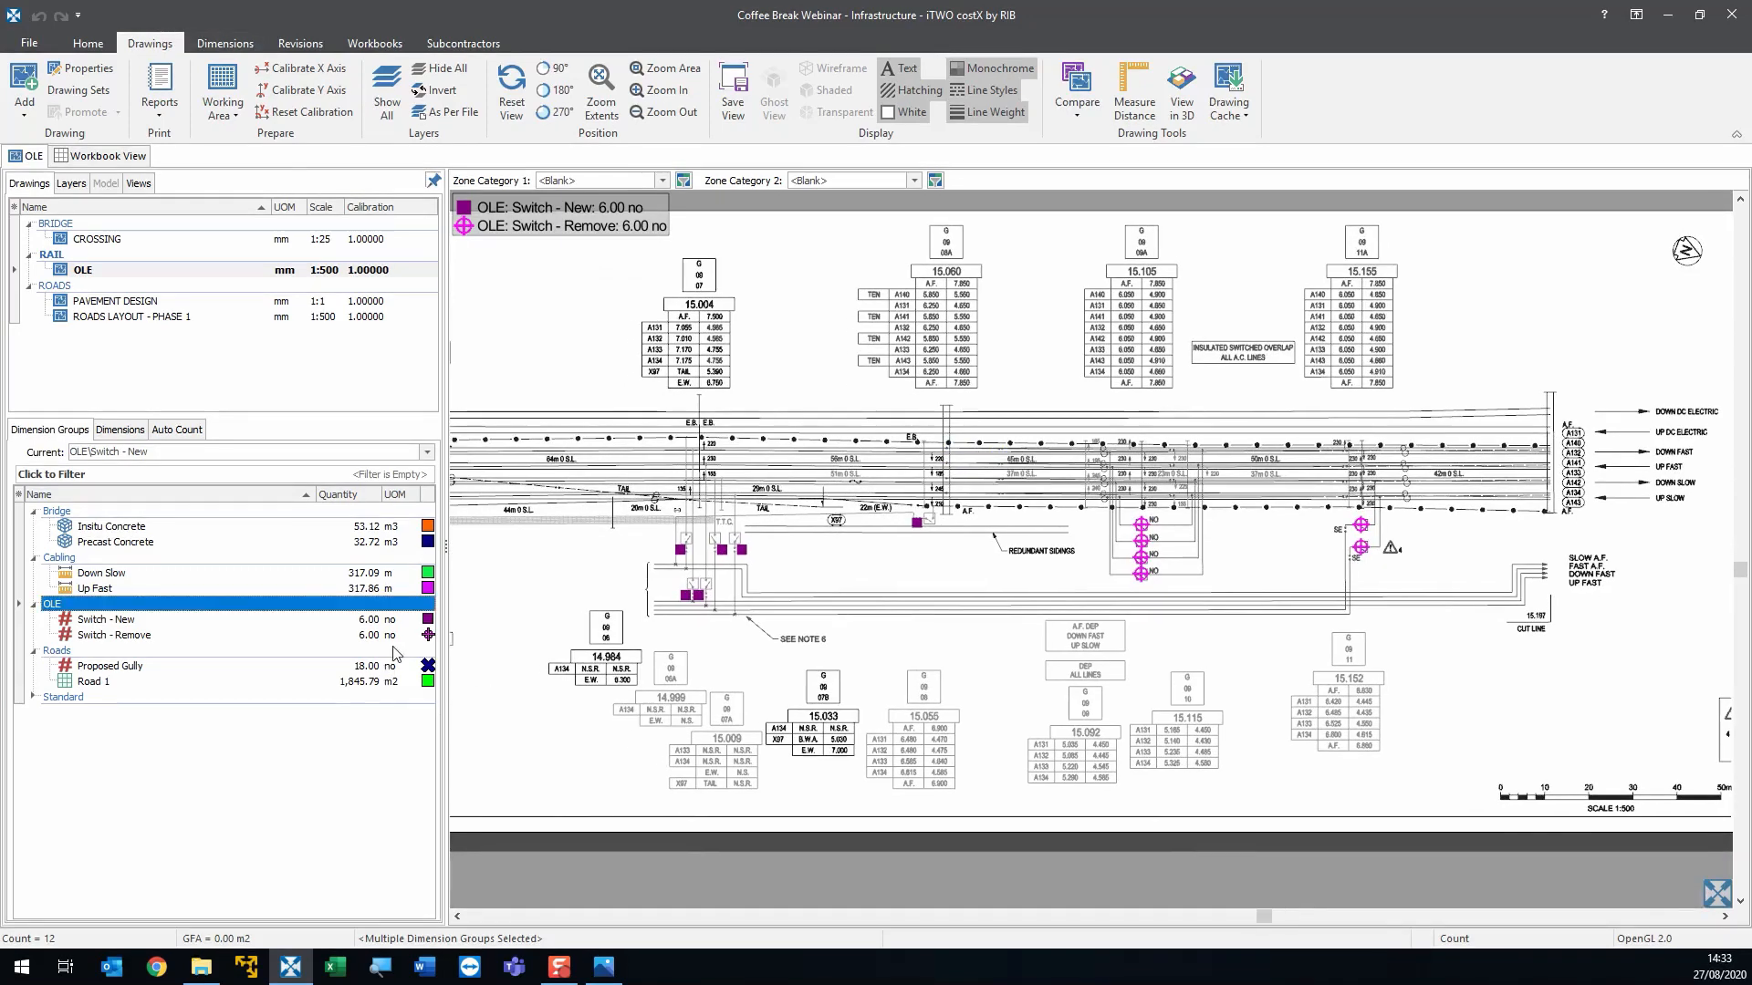
- Set the positive dimensions colour of the Switch - Remove group to Aqua and update the group
click(377, 638)
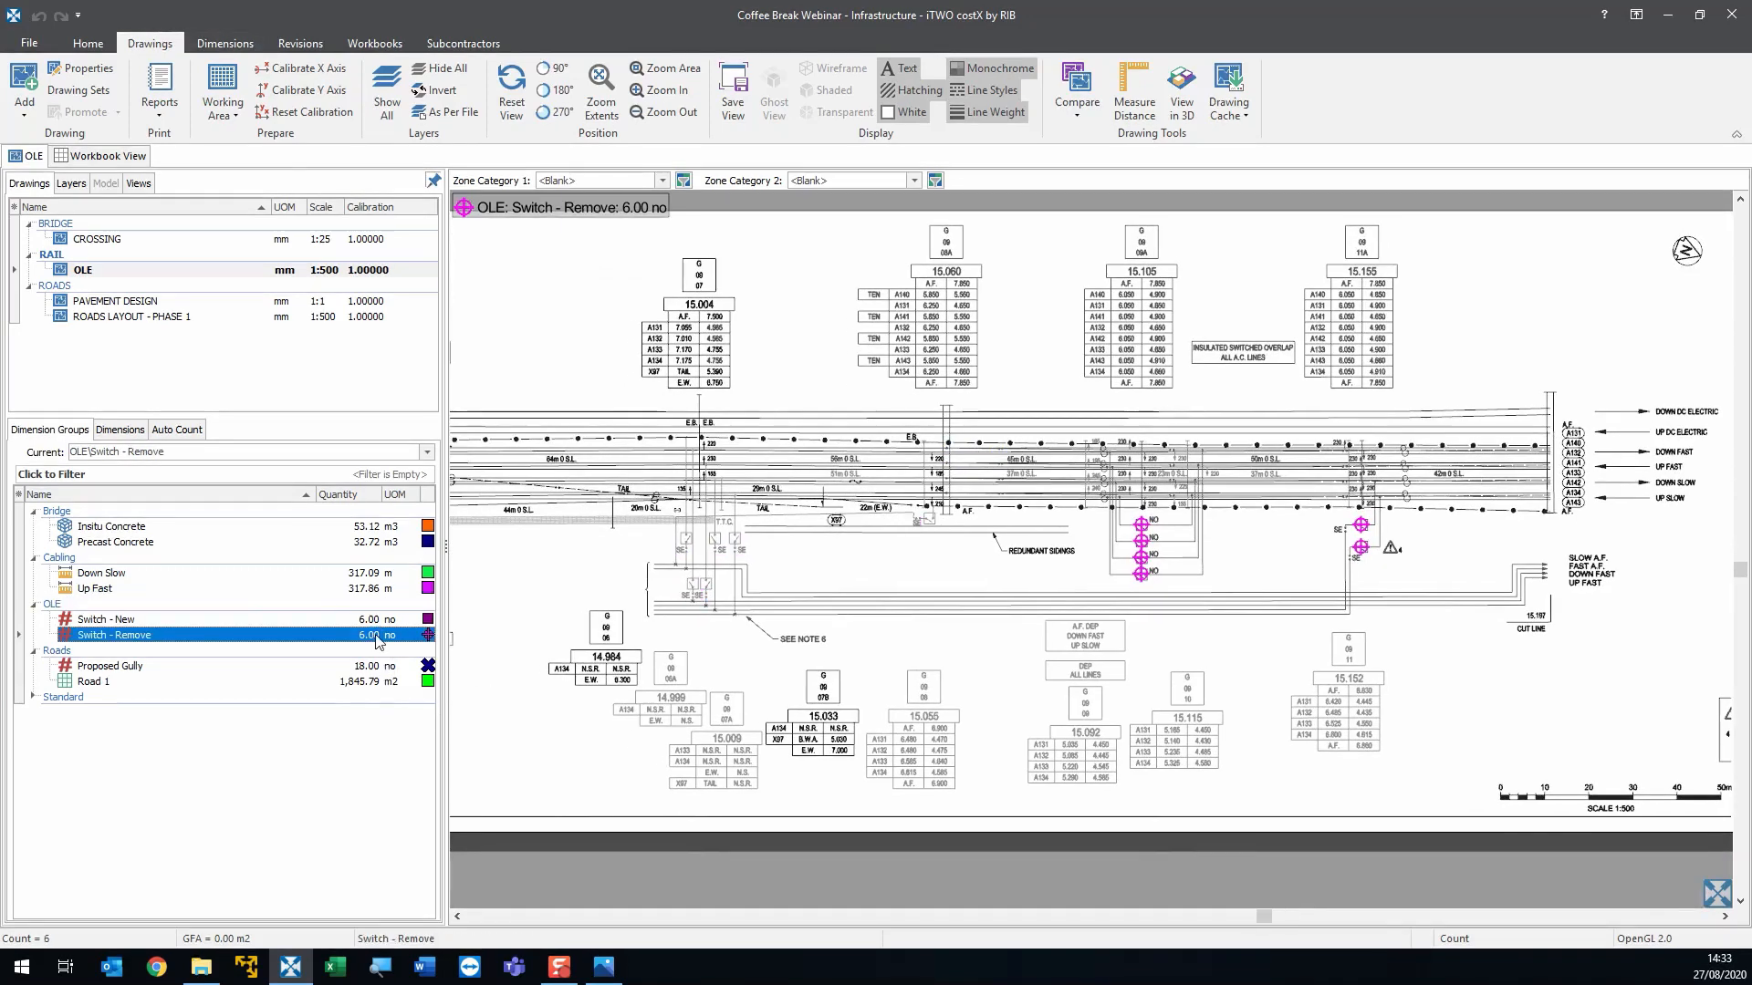
double_click(377, 638)
click(750, 469)
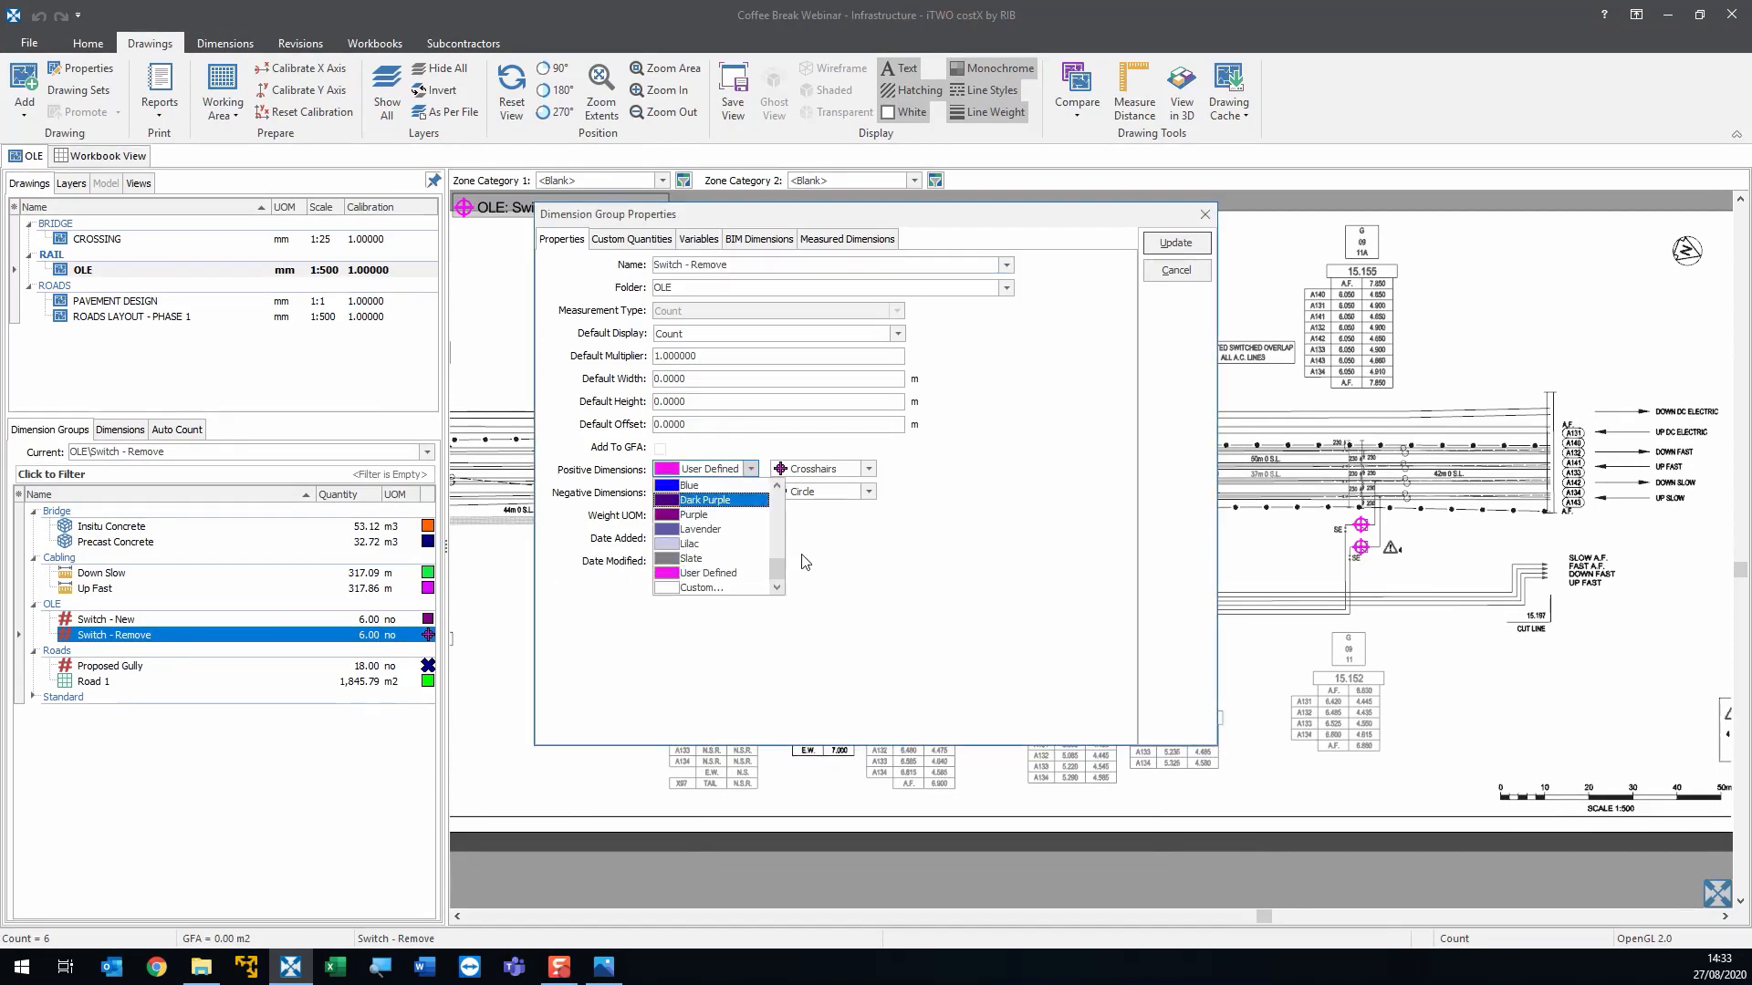
drag(772, 566, 772, 533)
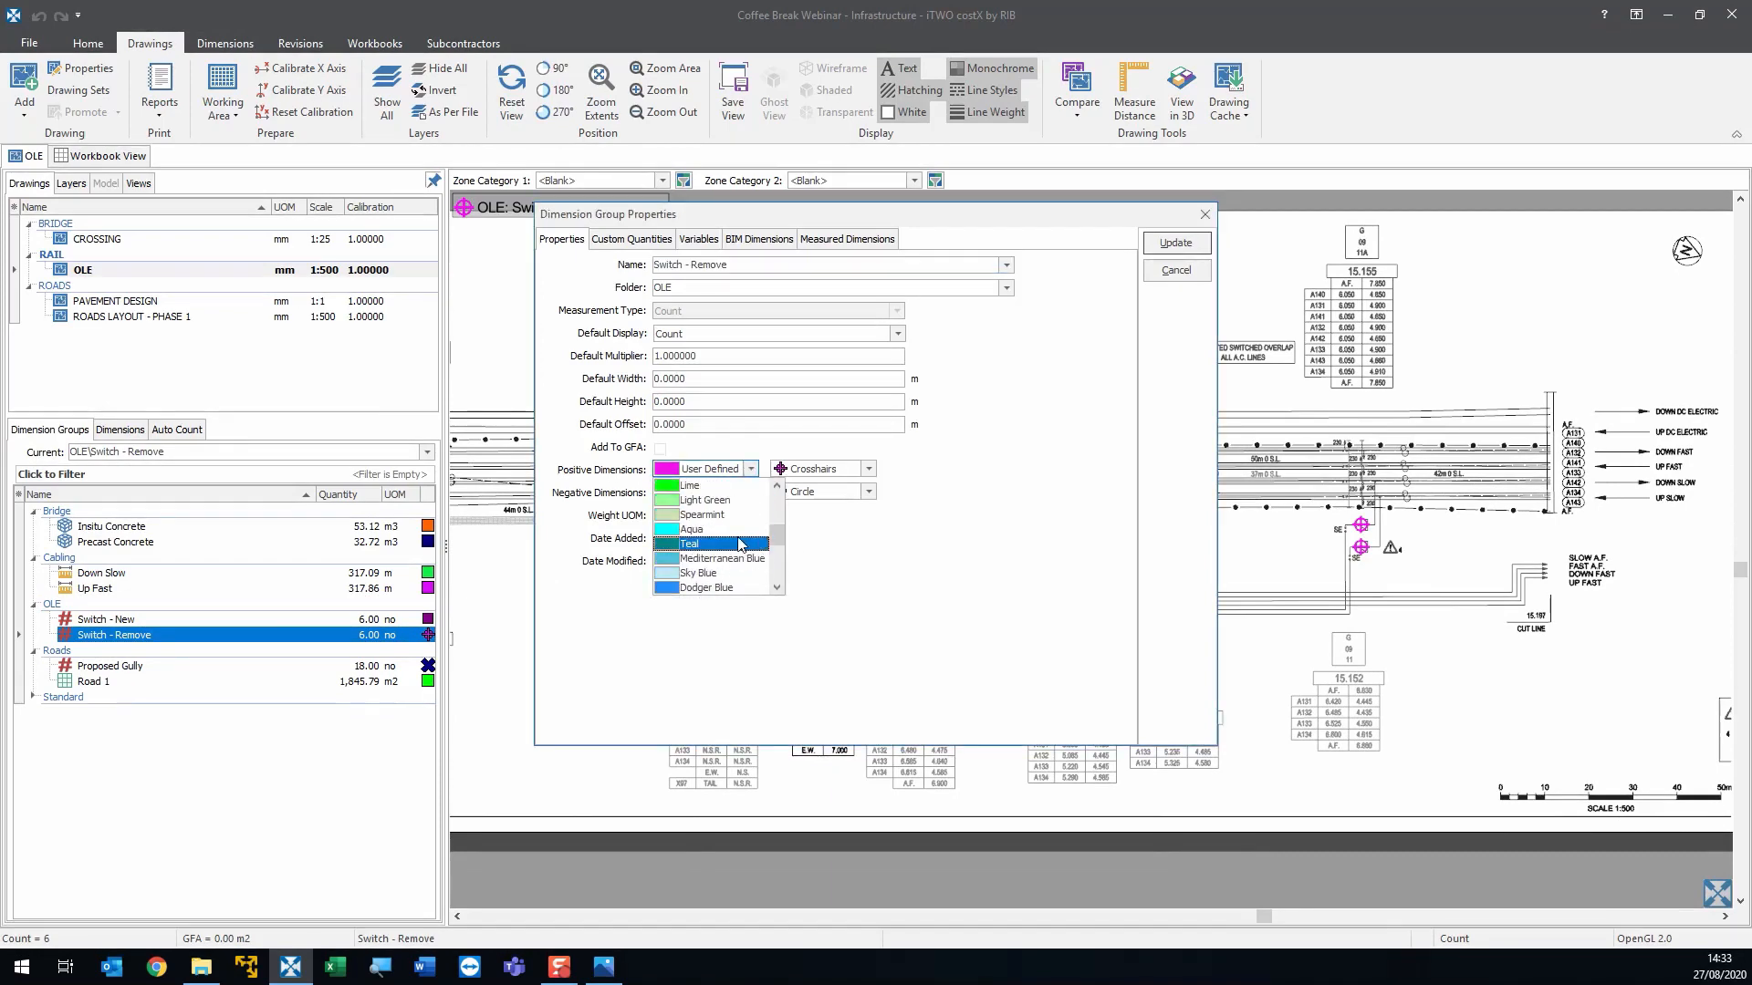
click(736, 531)
click(1176, 242)
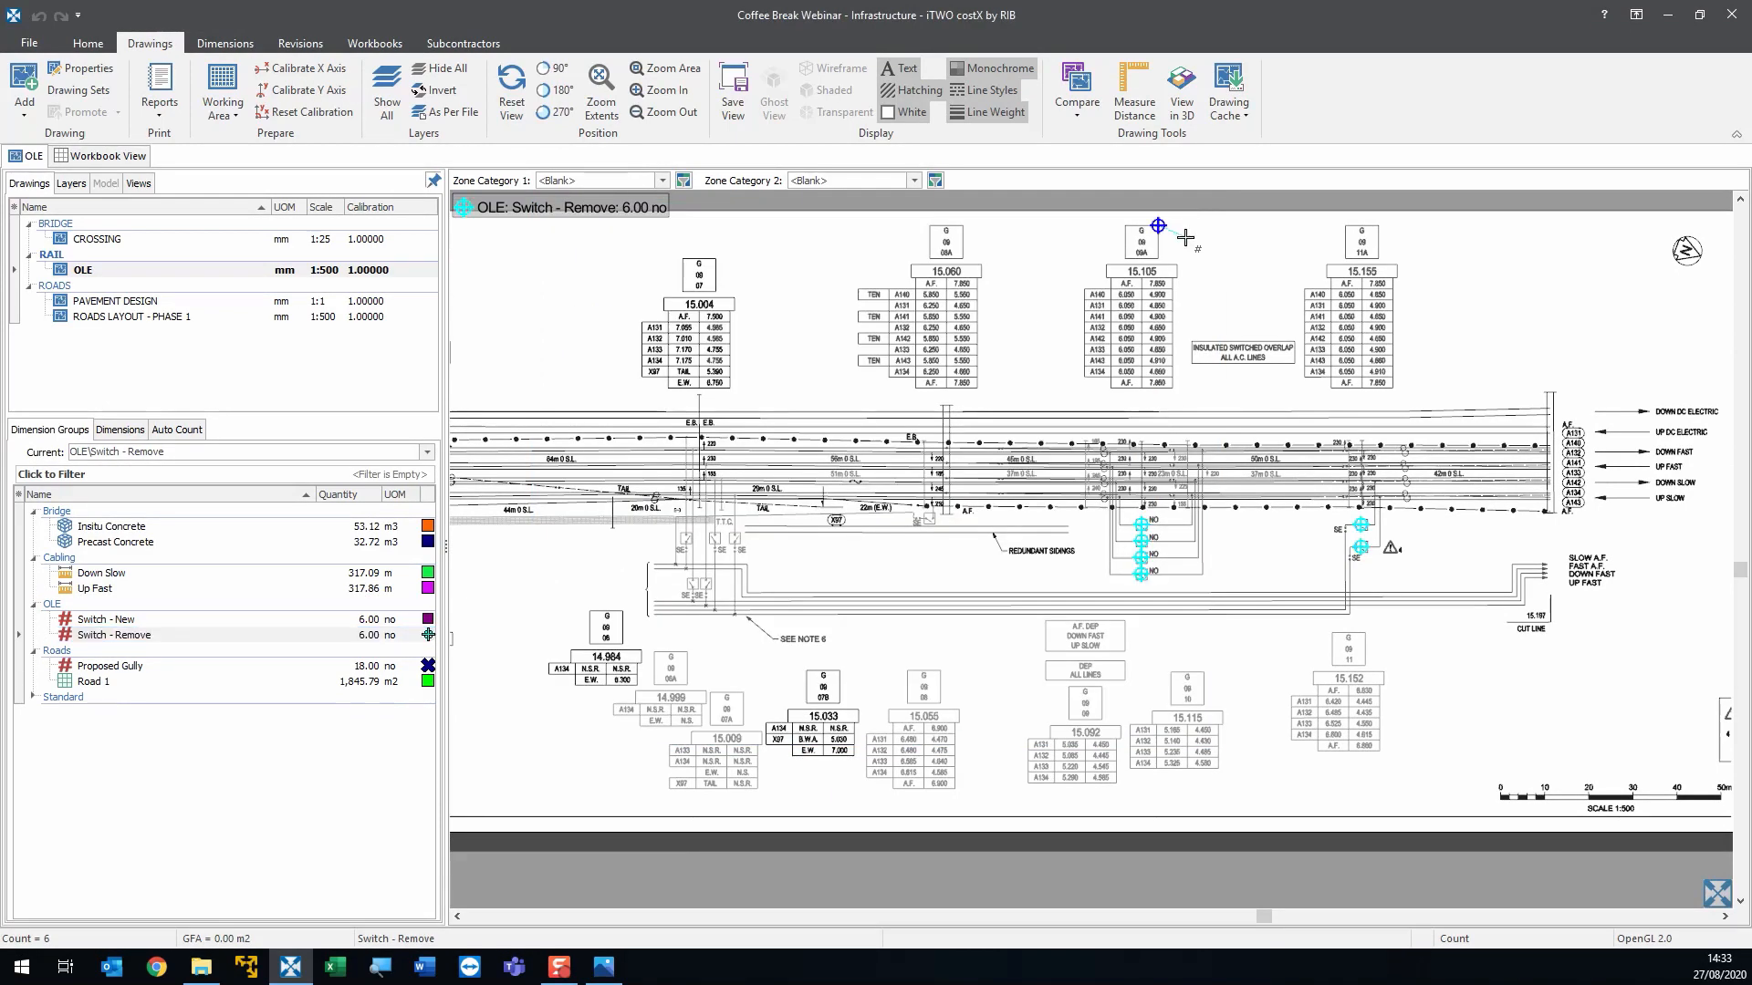
- Generate a drawing window report showing both OLE switch groups, then review its legend and markers and close the preview
ctrl+click(150, 619)
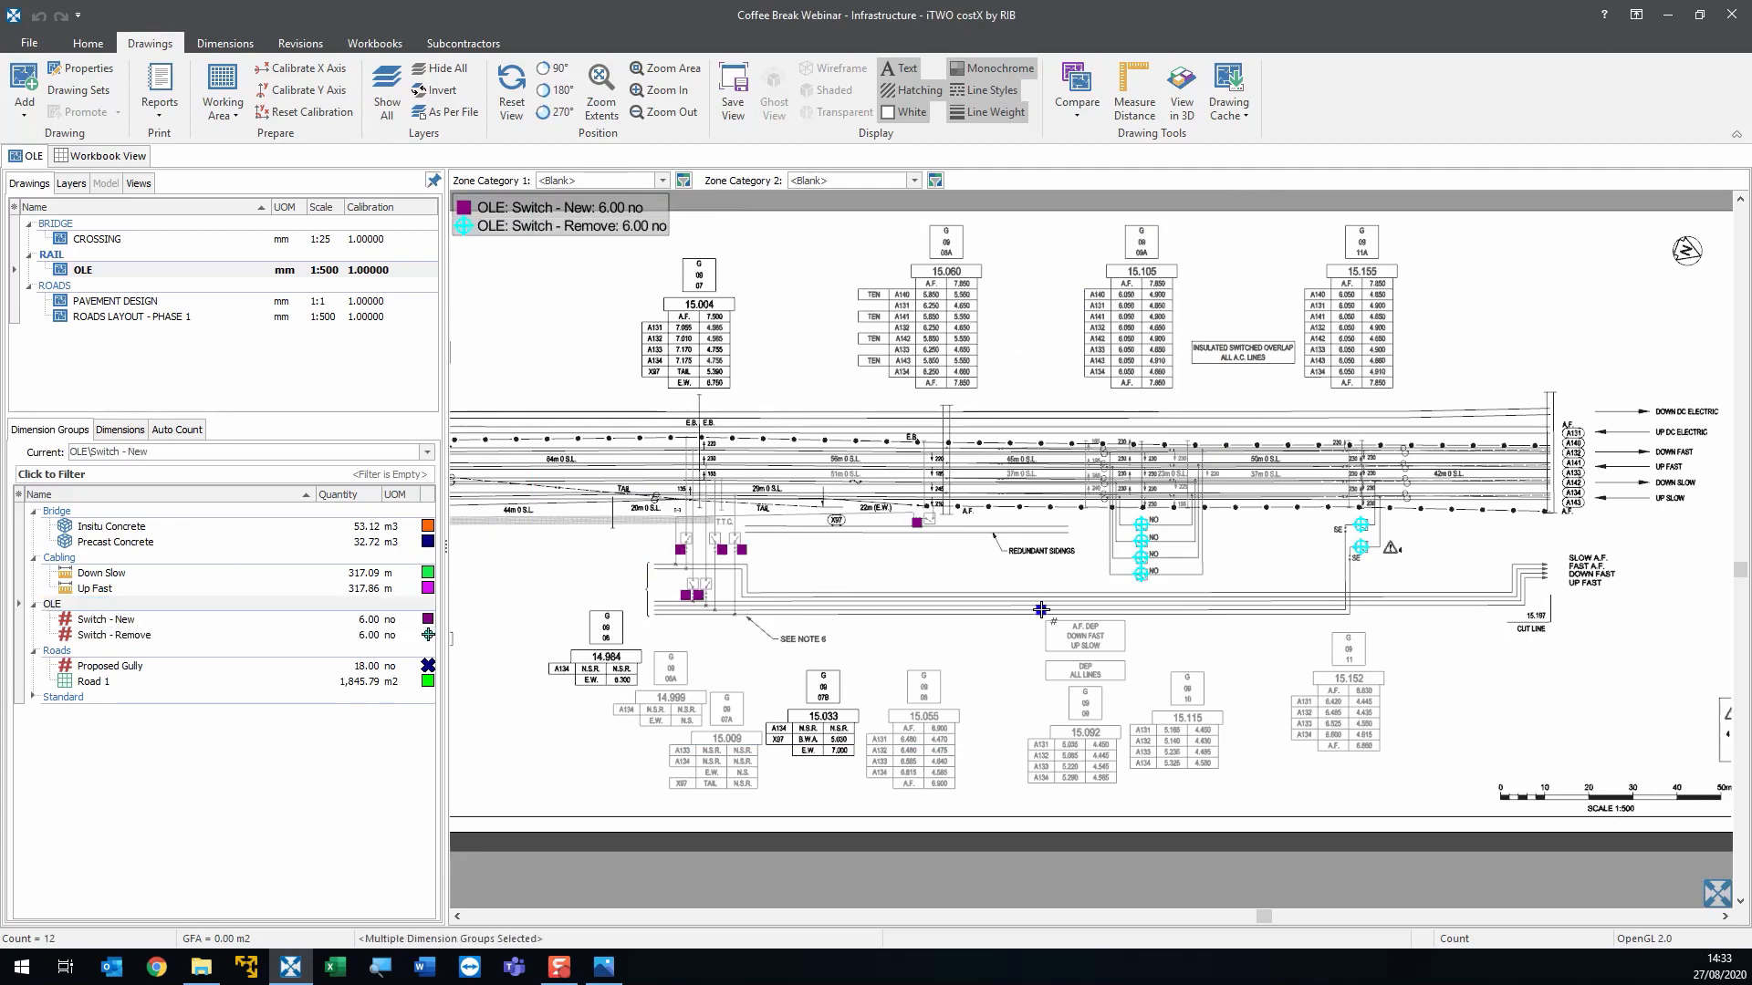
click(161, 106)
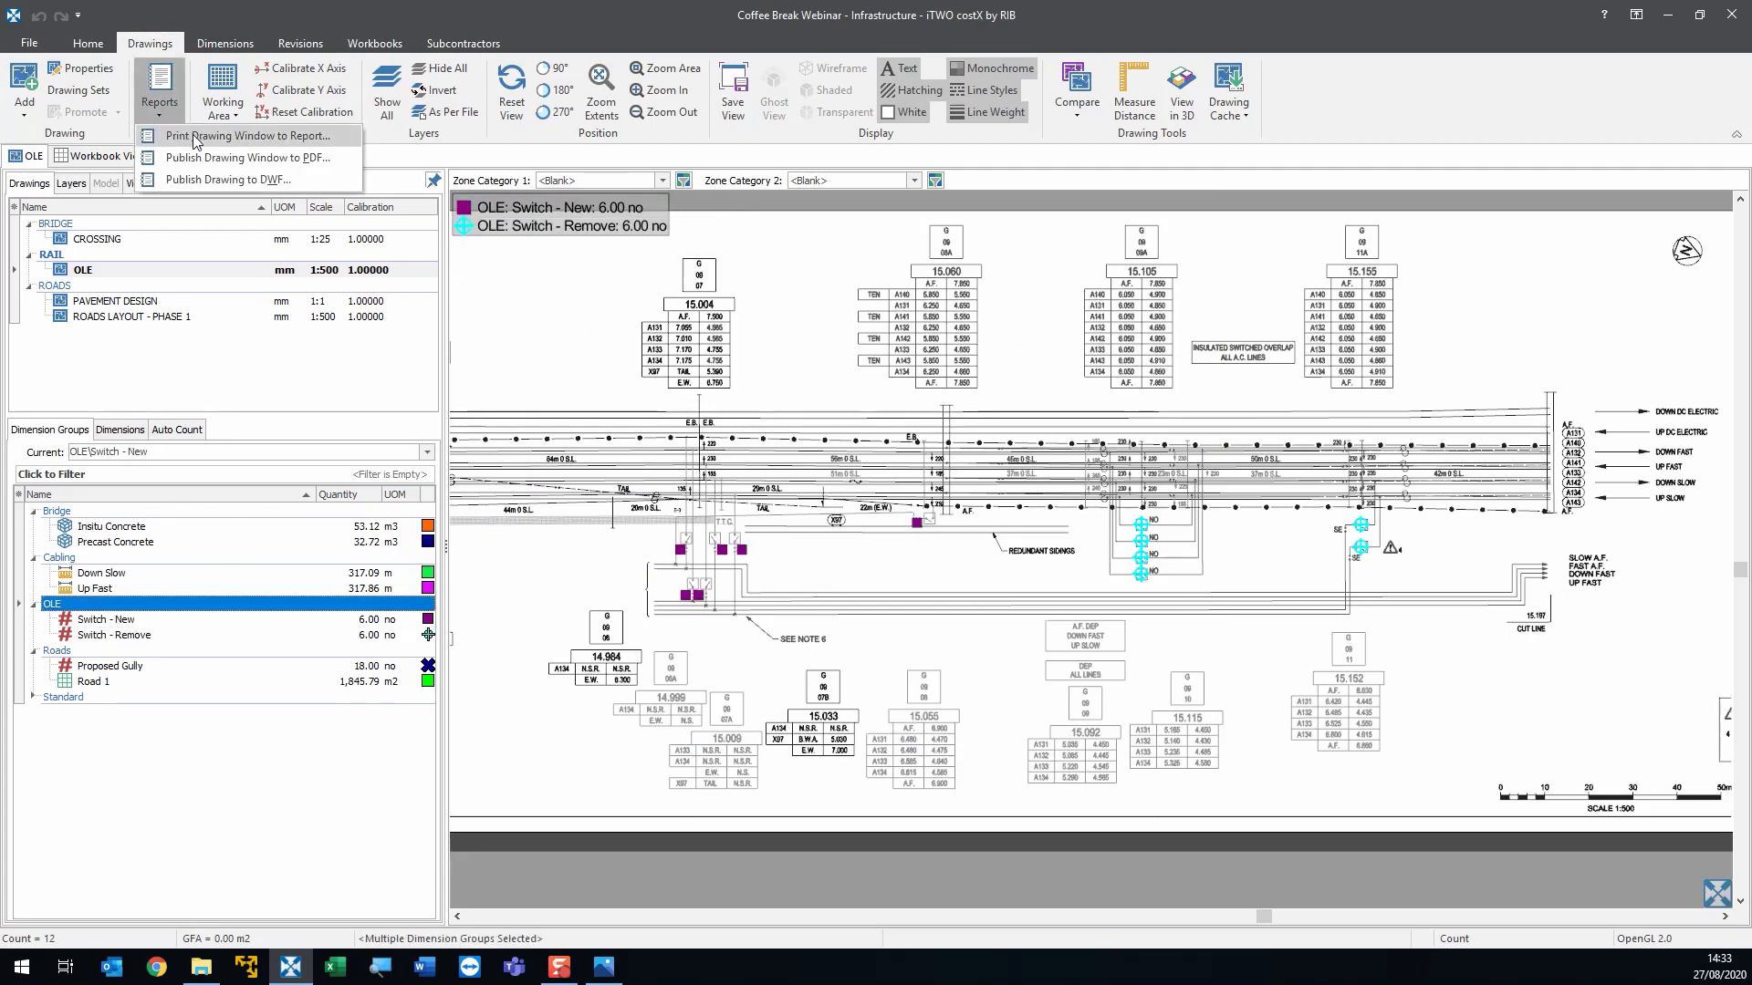
click(195, 136)
click(1027, 348)
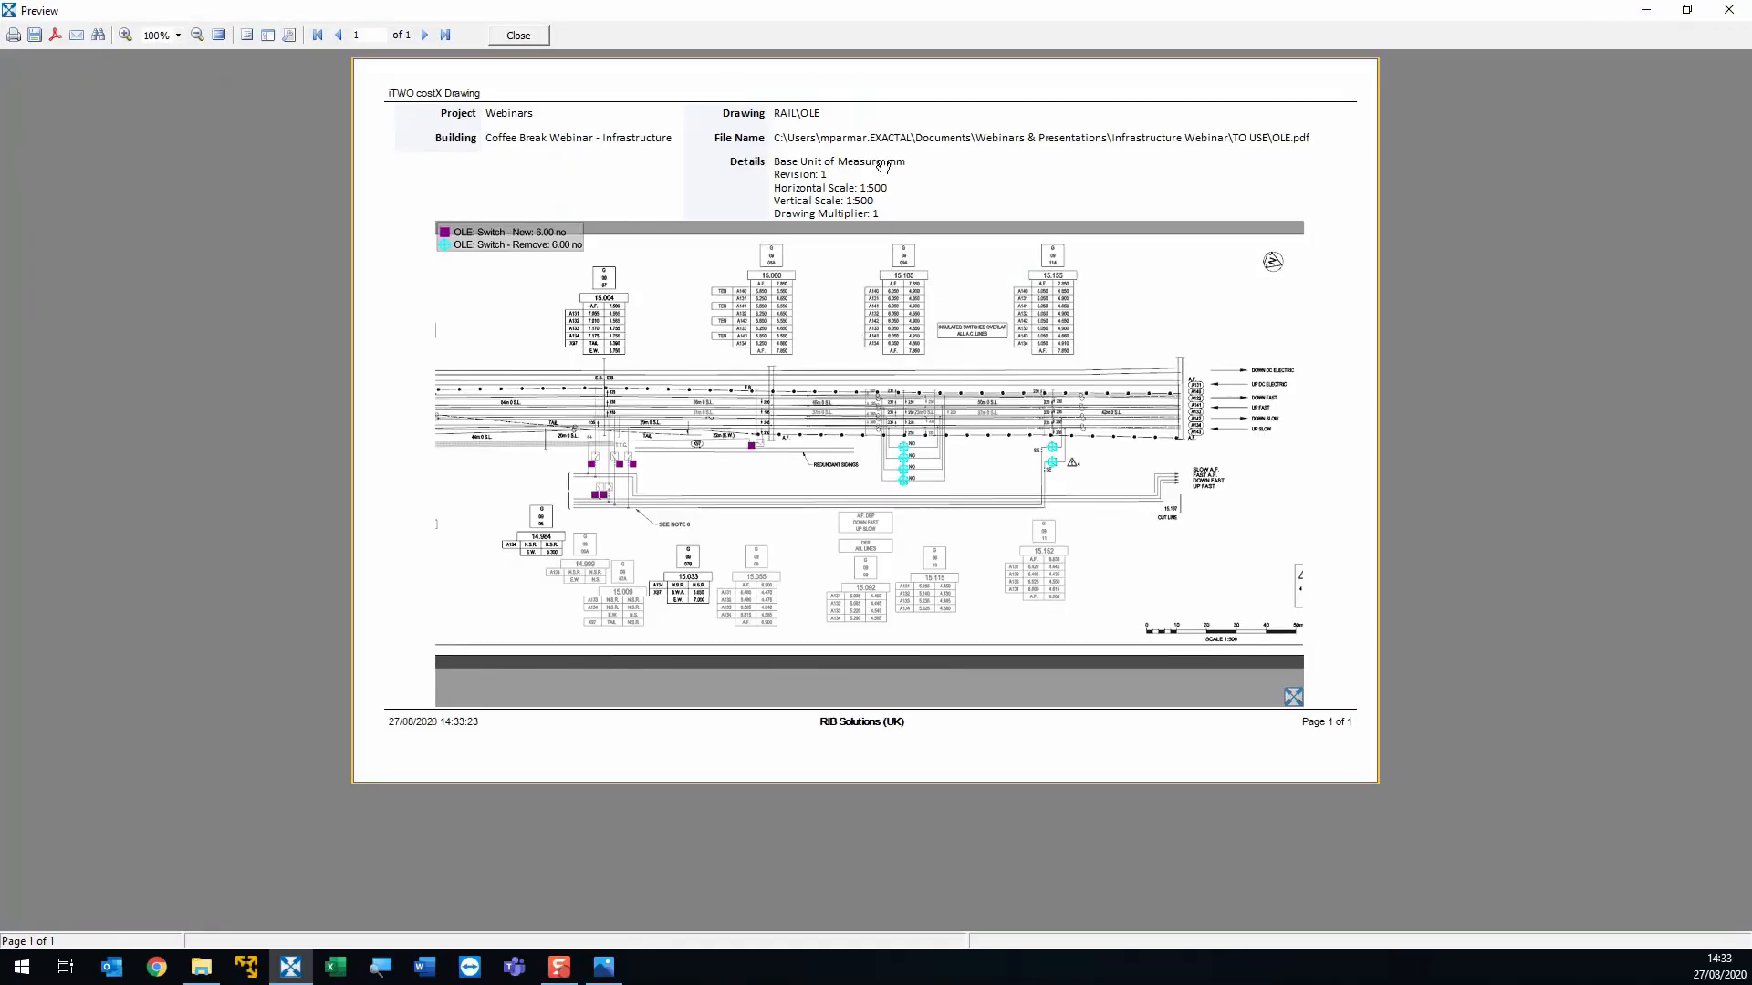
scroll(881, 222, up, 3)
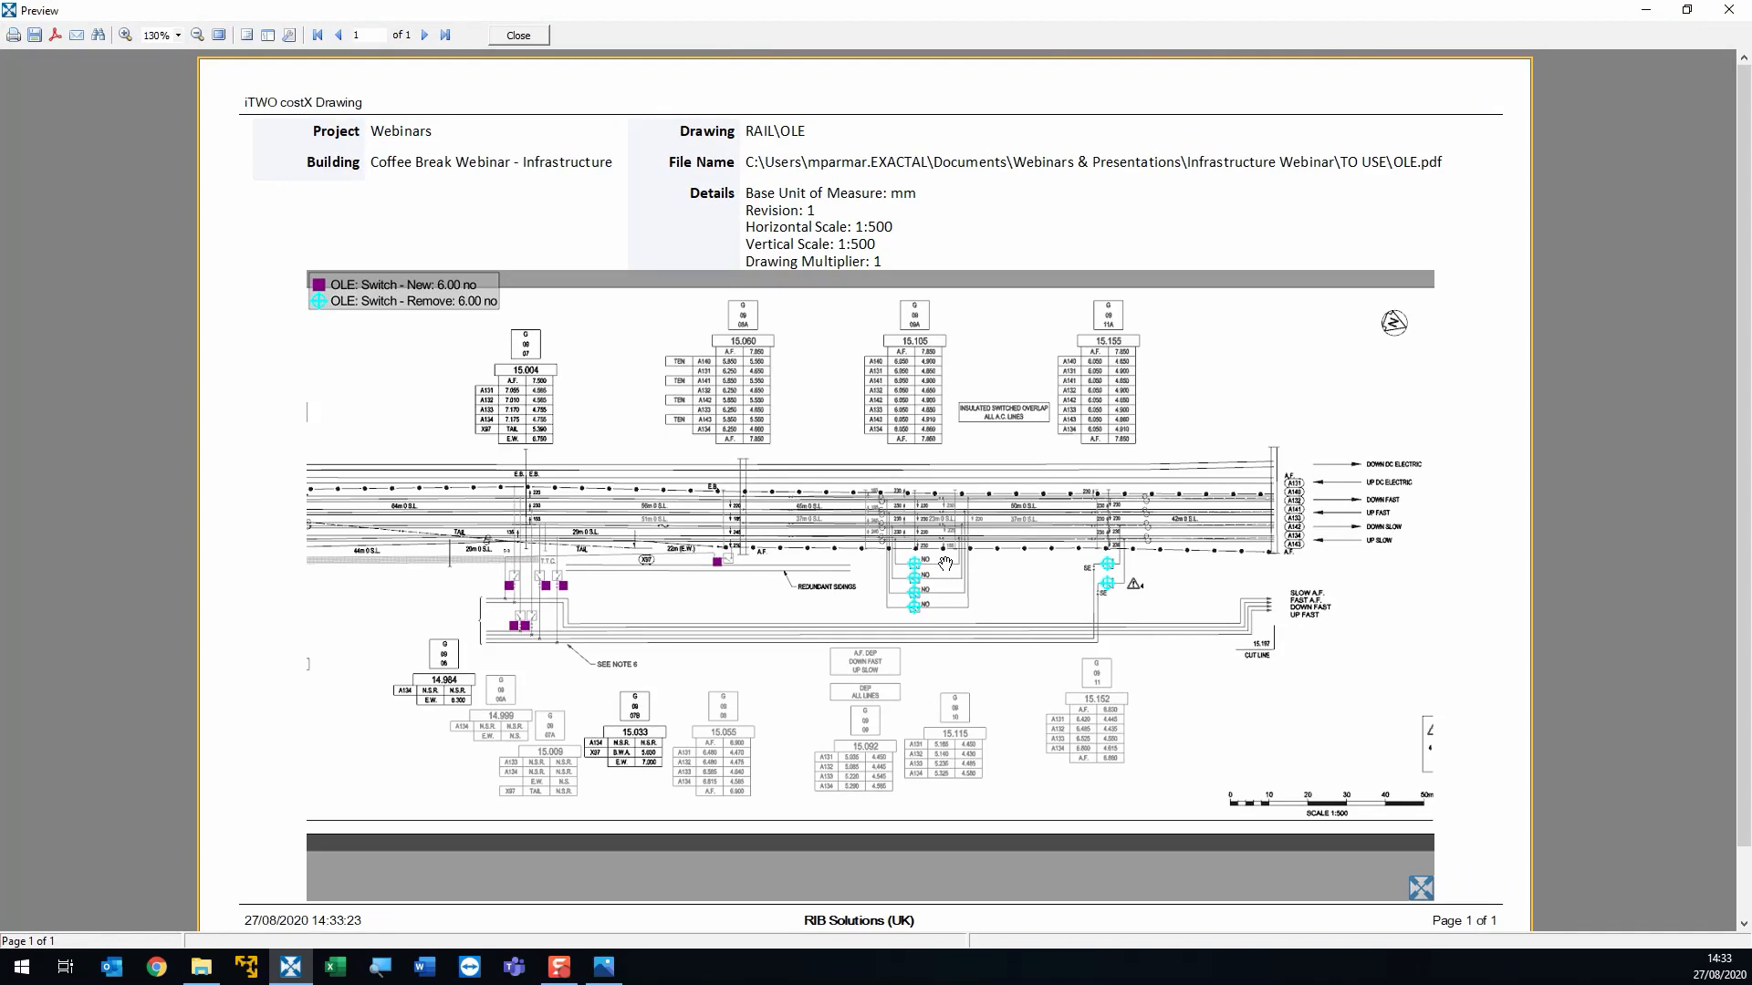
scroll(945, 564, down, 1)
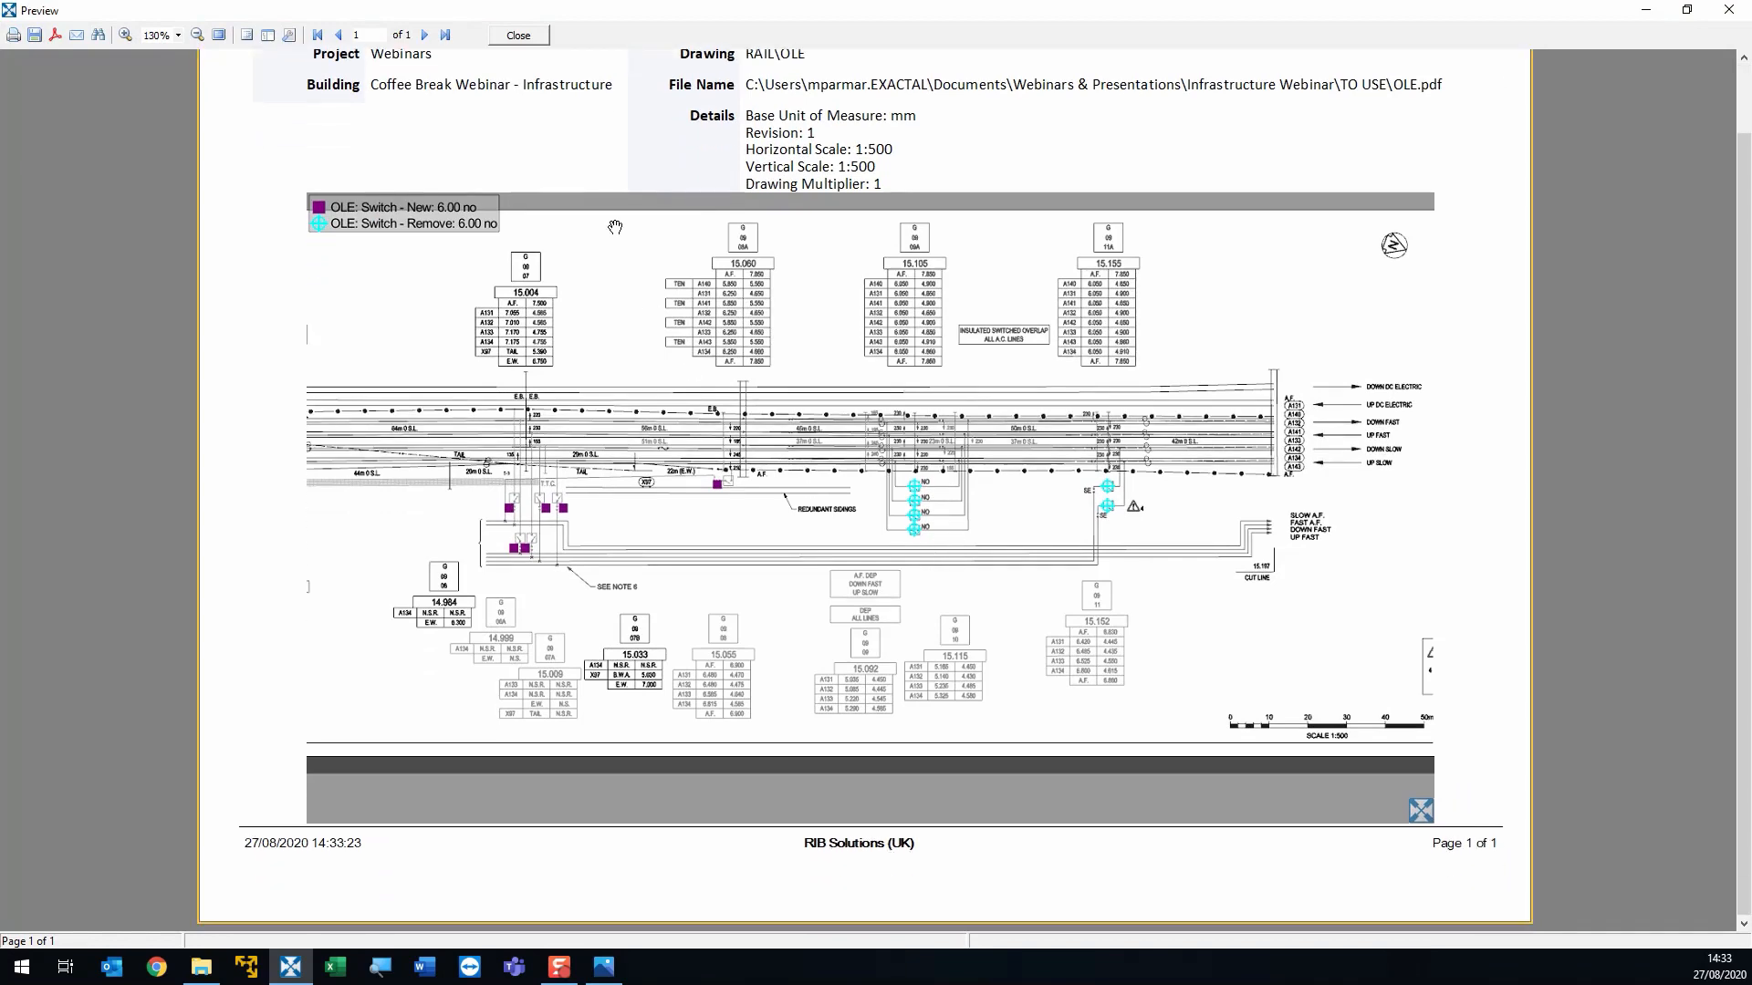
scroll(594, 208, up, 1)
click(518, 35)
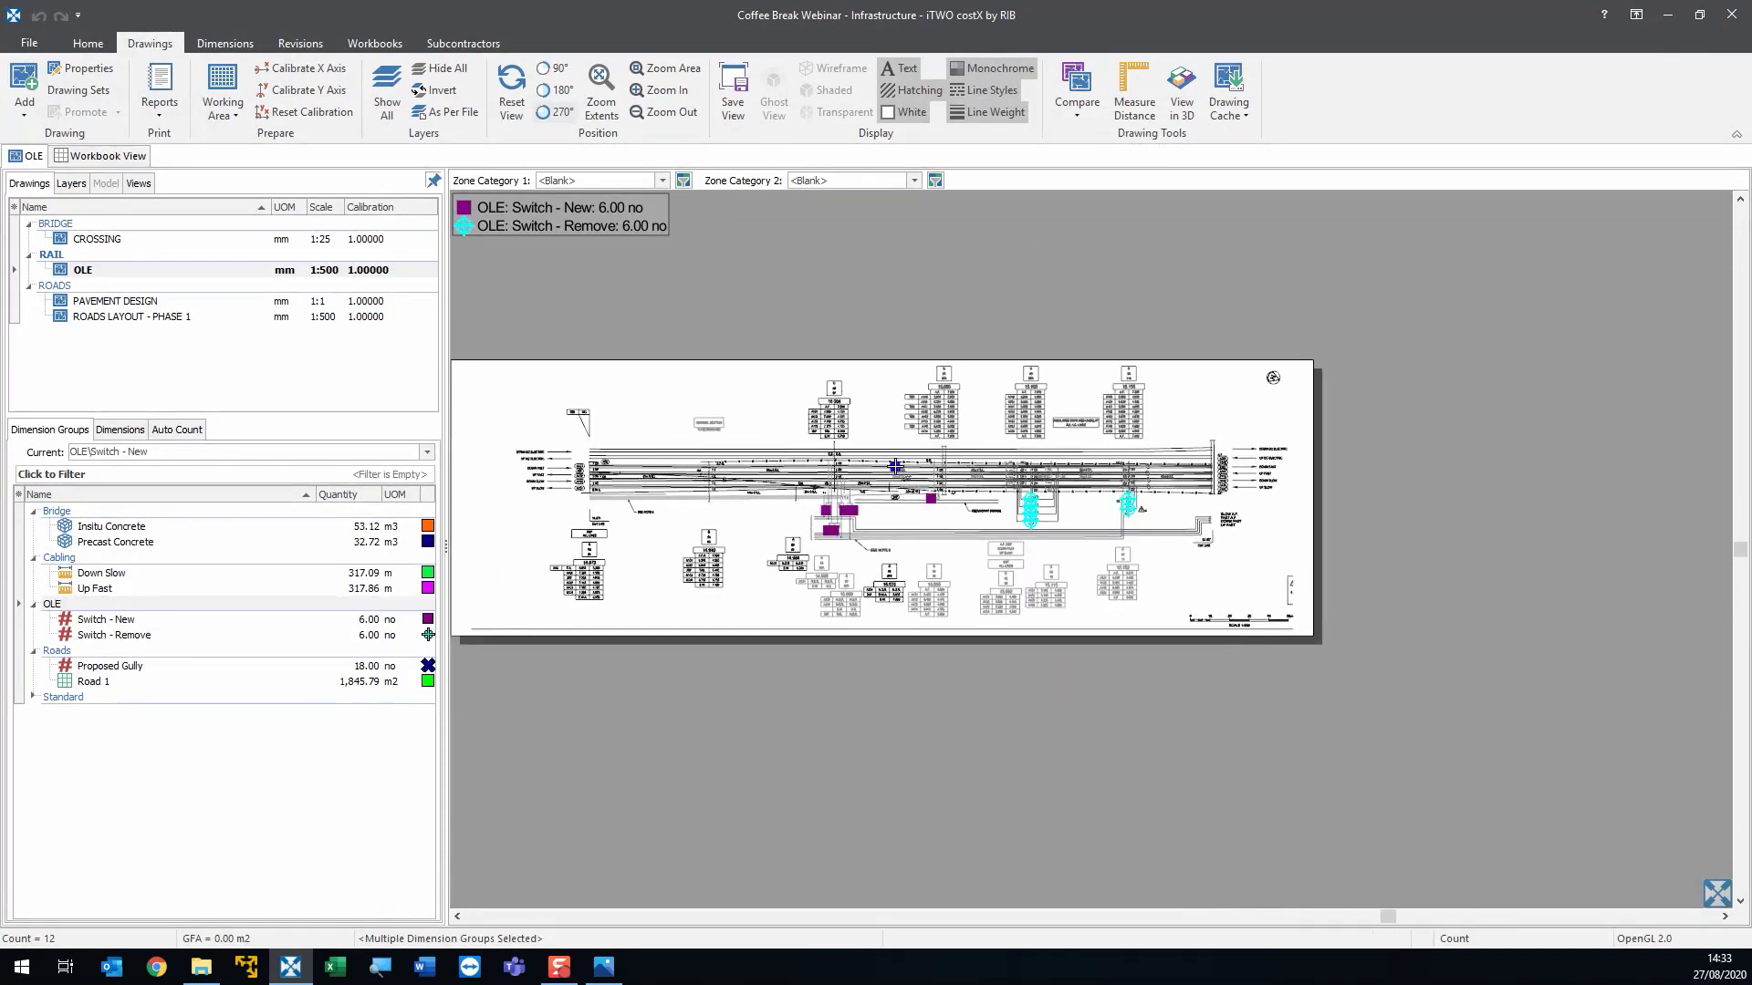
- Turn off the monochrome display so the OLE drawing uses its original colours
scroll(893, 454, up, 2)
drag(893, 453, 954, 469)
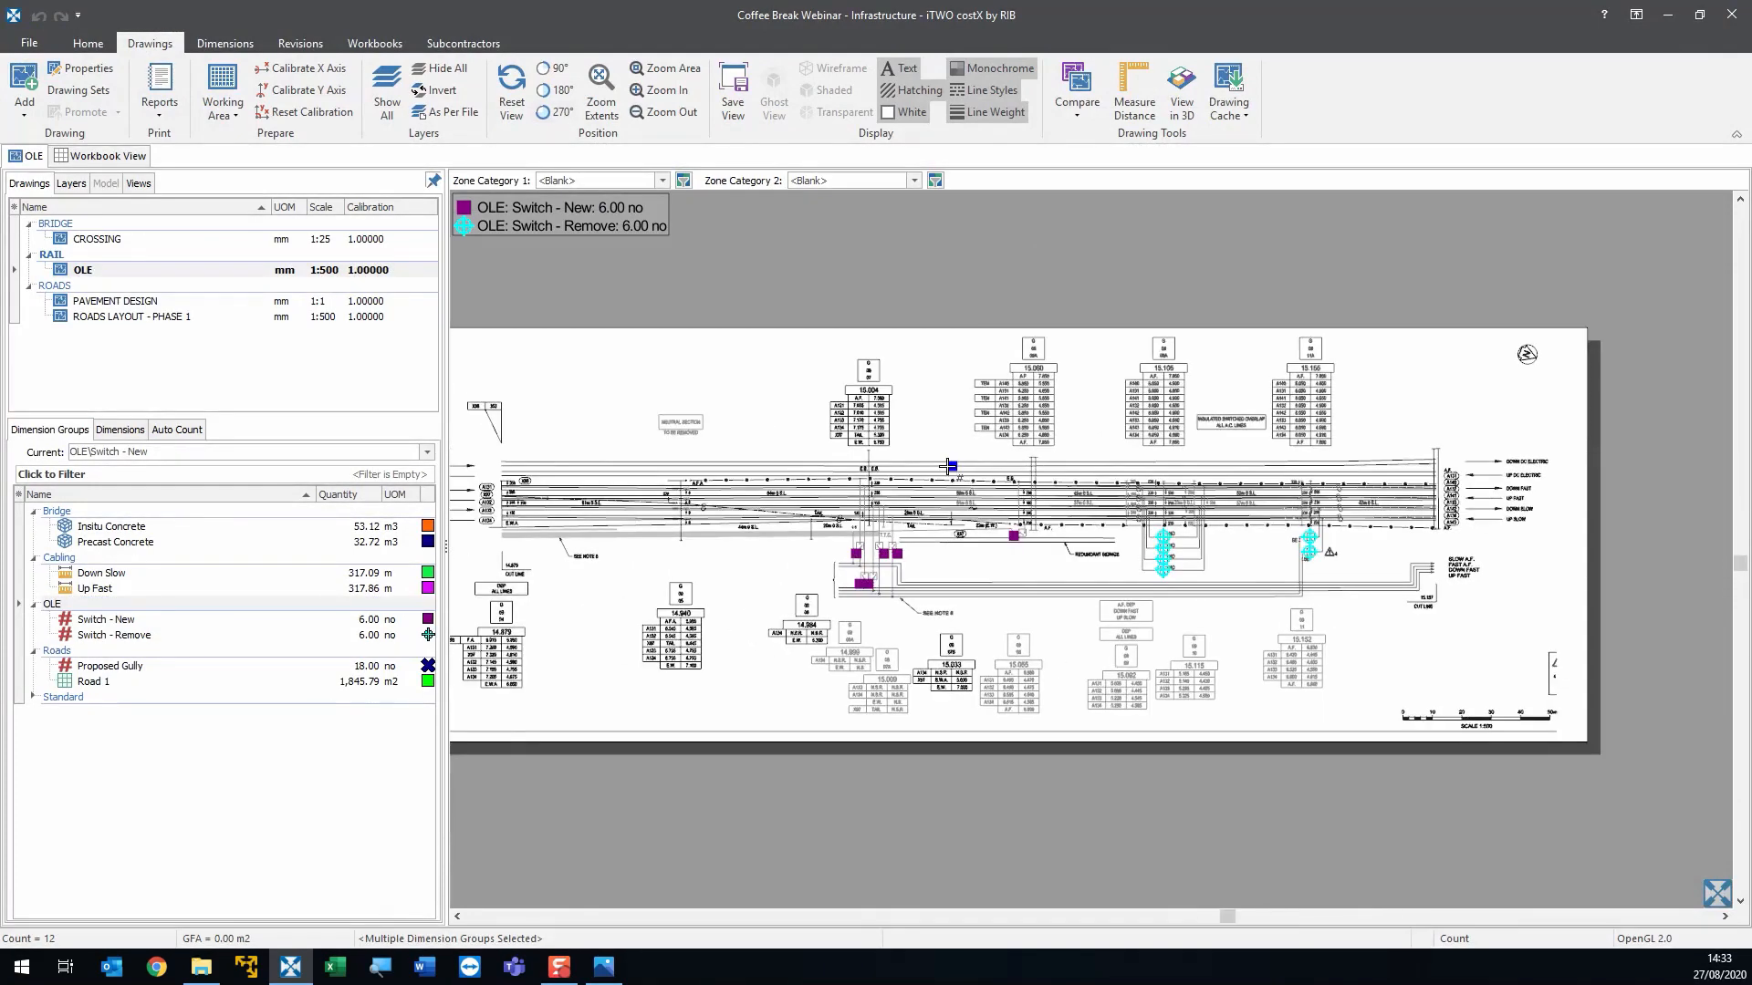
scroll(955, 476, down, 2)
click(983, 70)
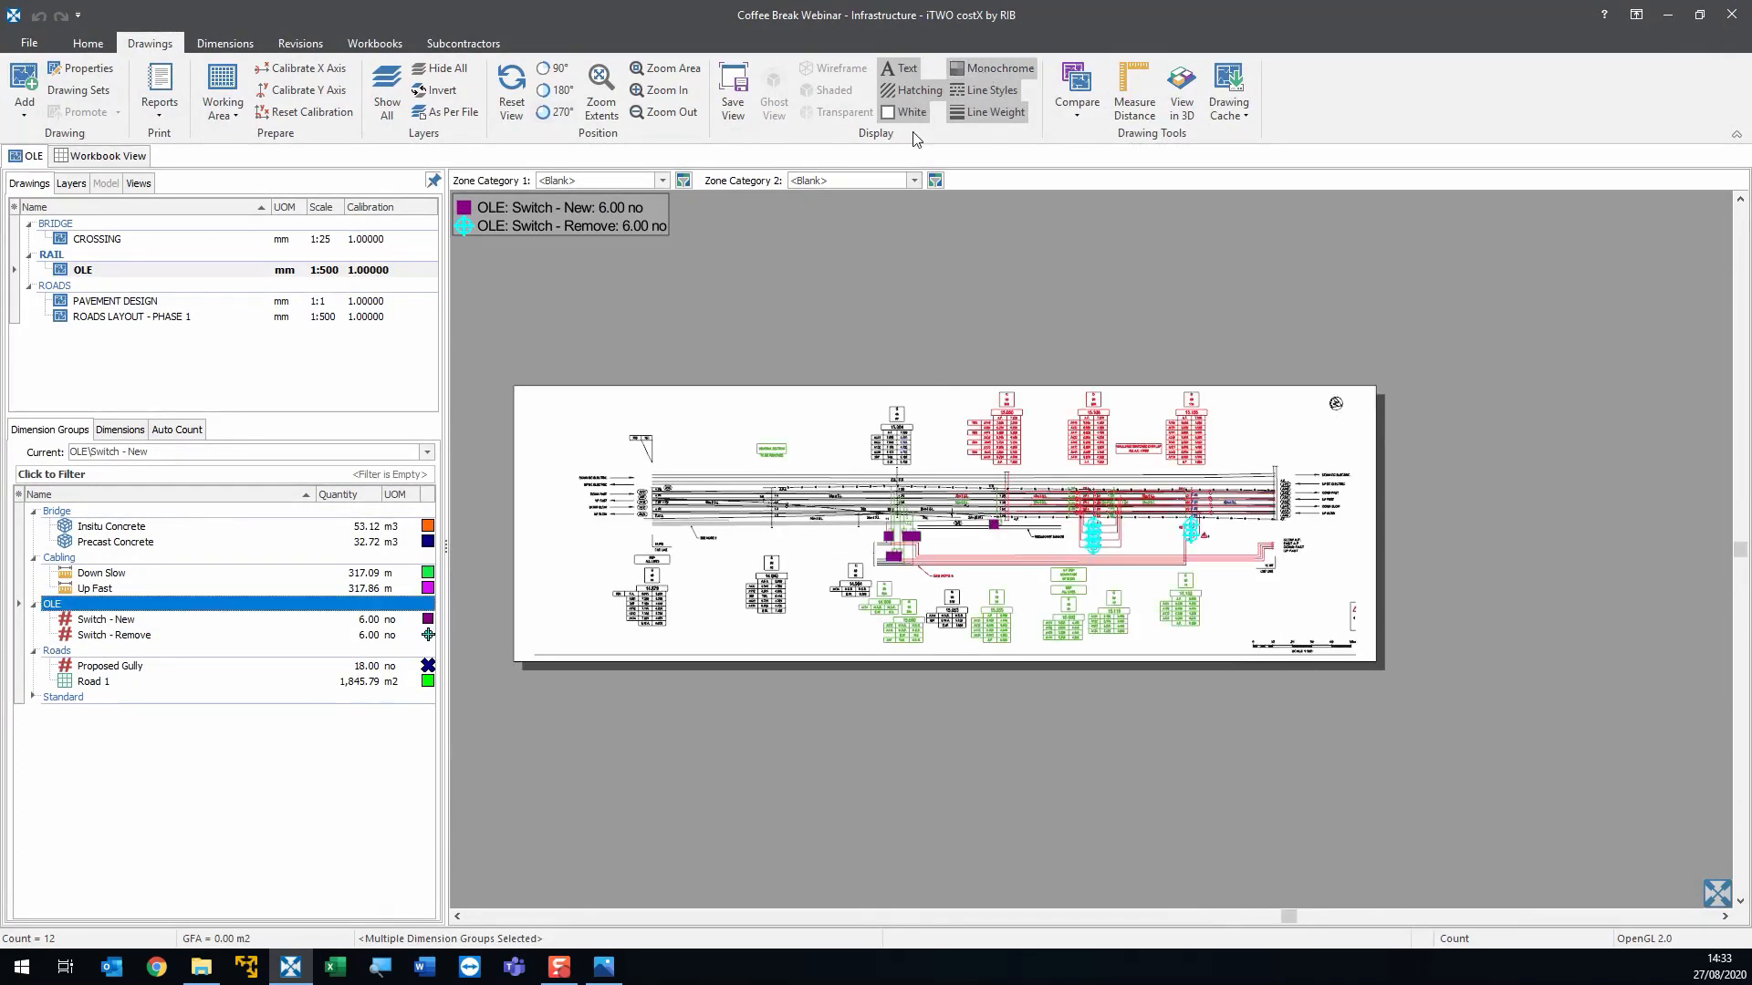
scroll(733, 558, up, 2)
drag(845, 543, 843, 554)
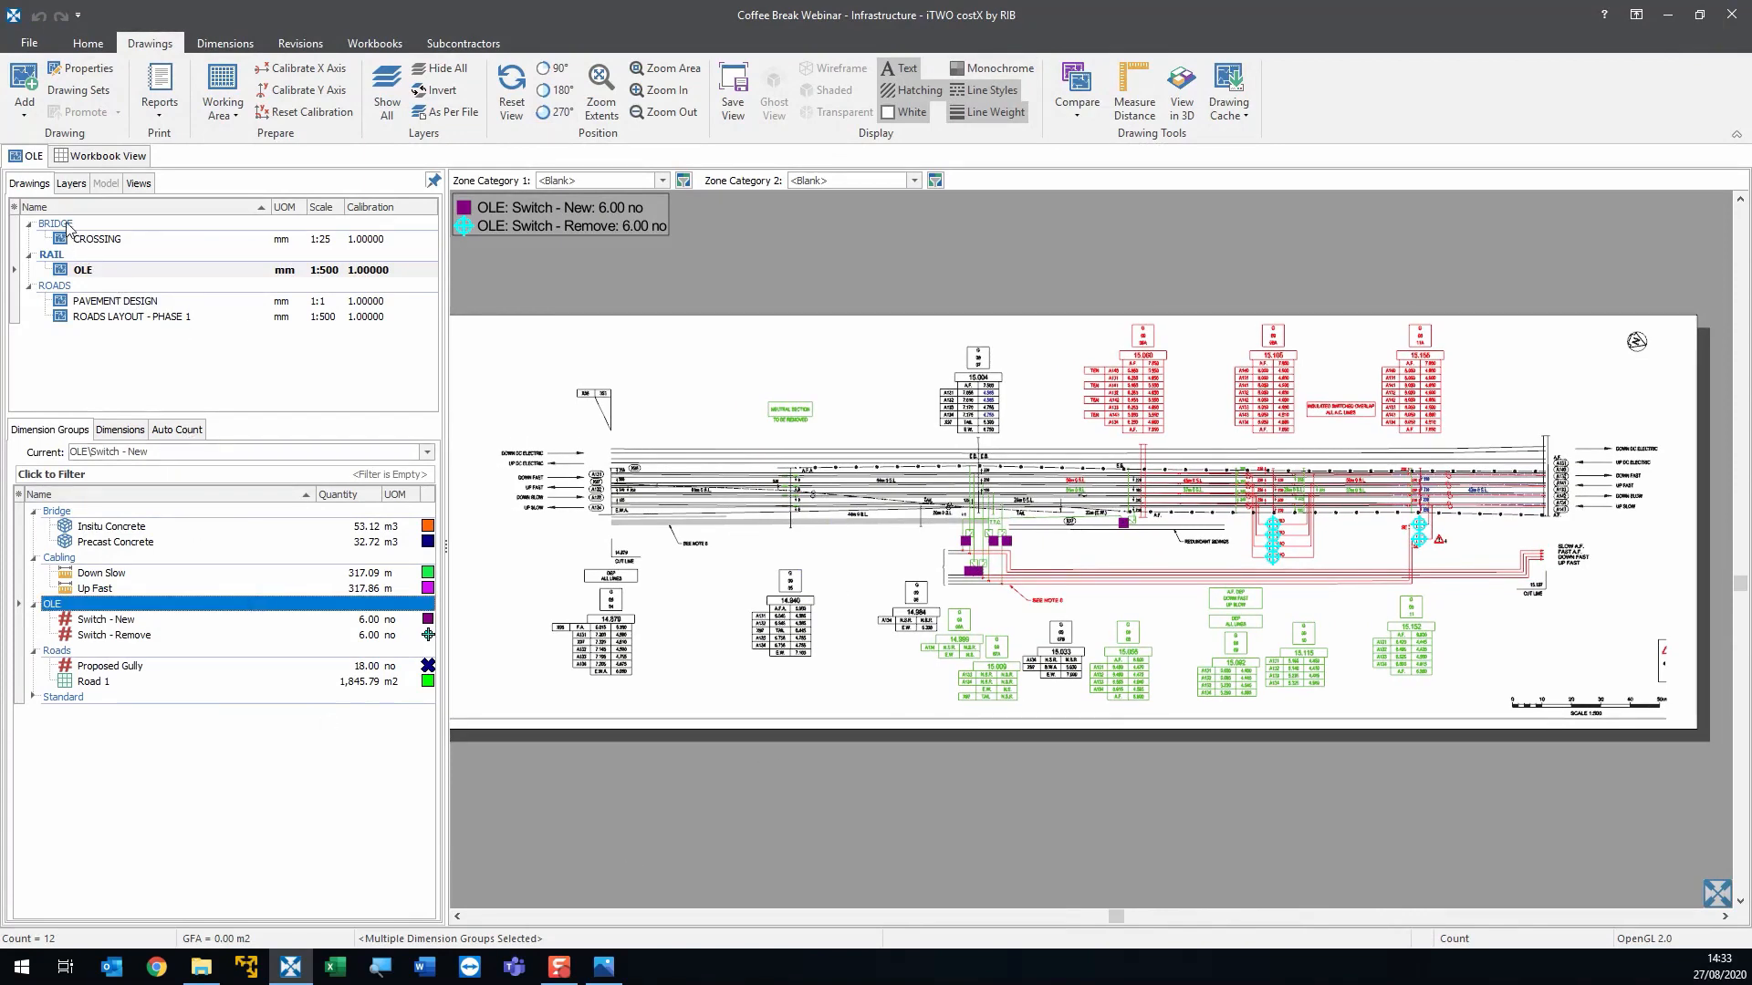
click(99, 271)
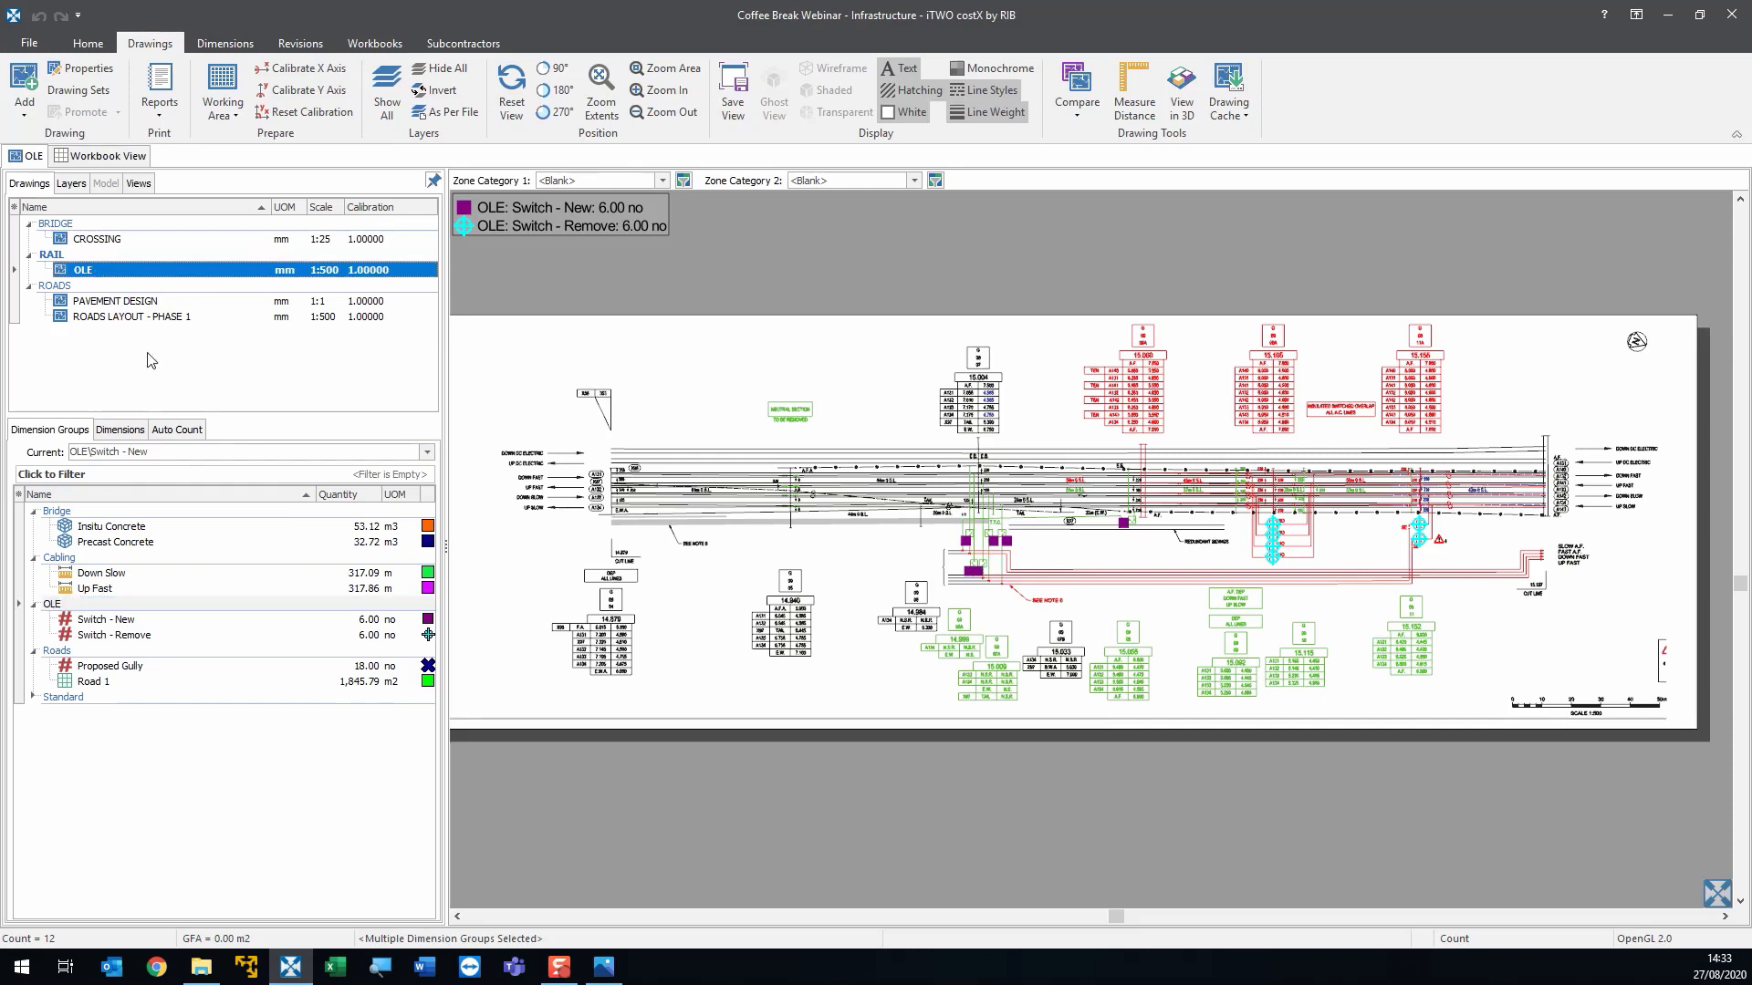
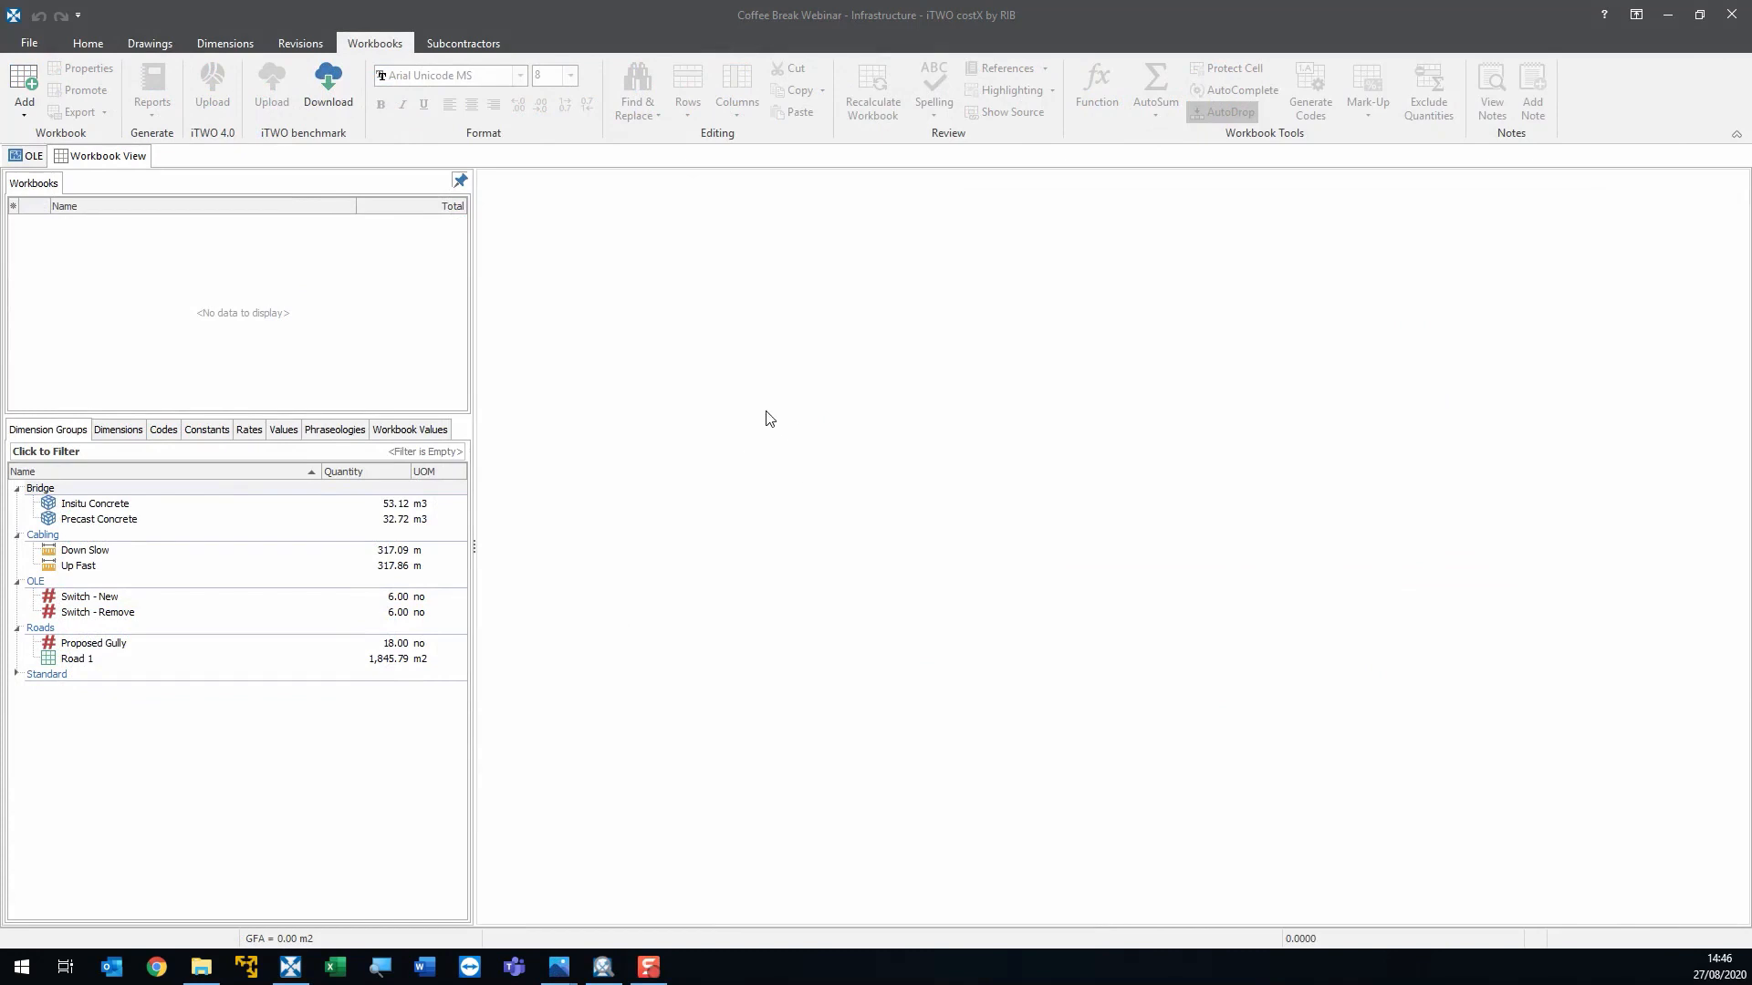
- Add a new workbook named CESMM4 Estimate
click(24, 85)
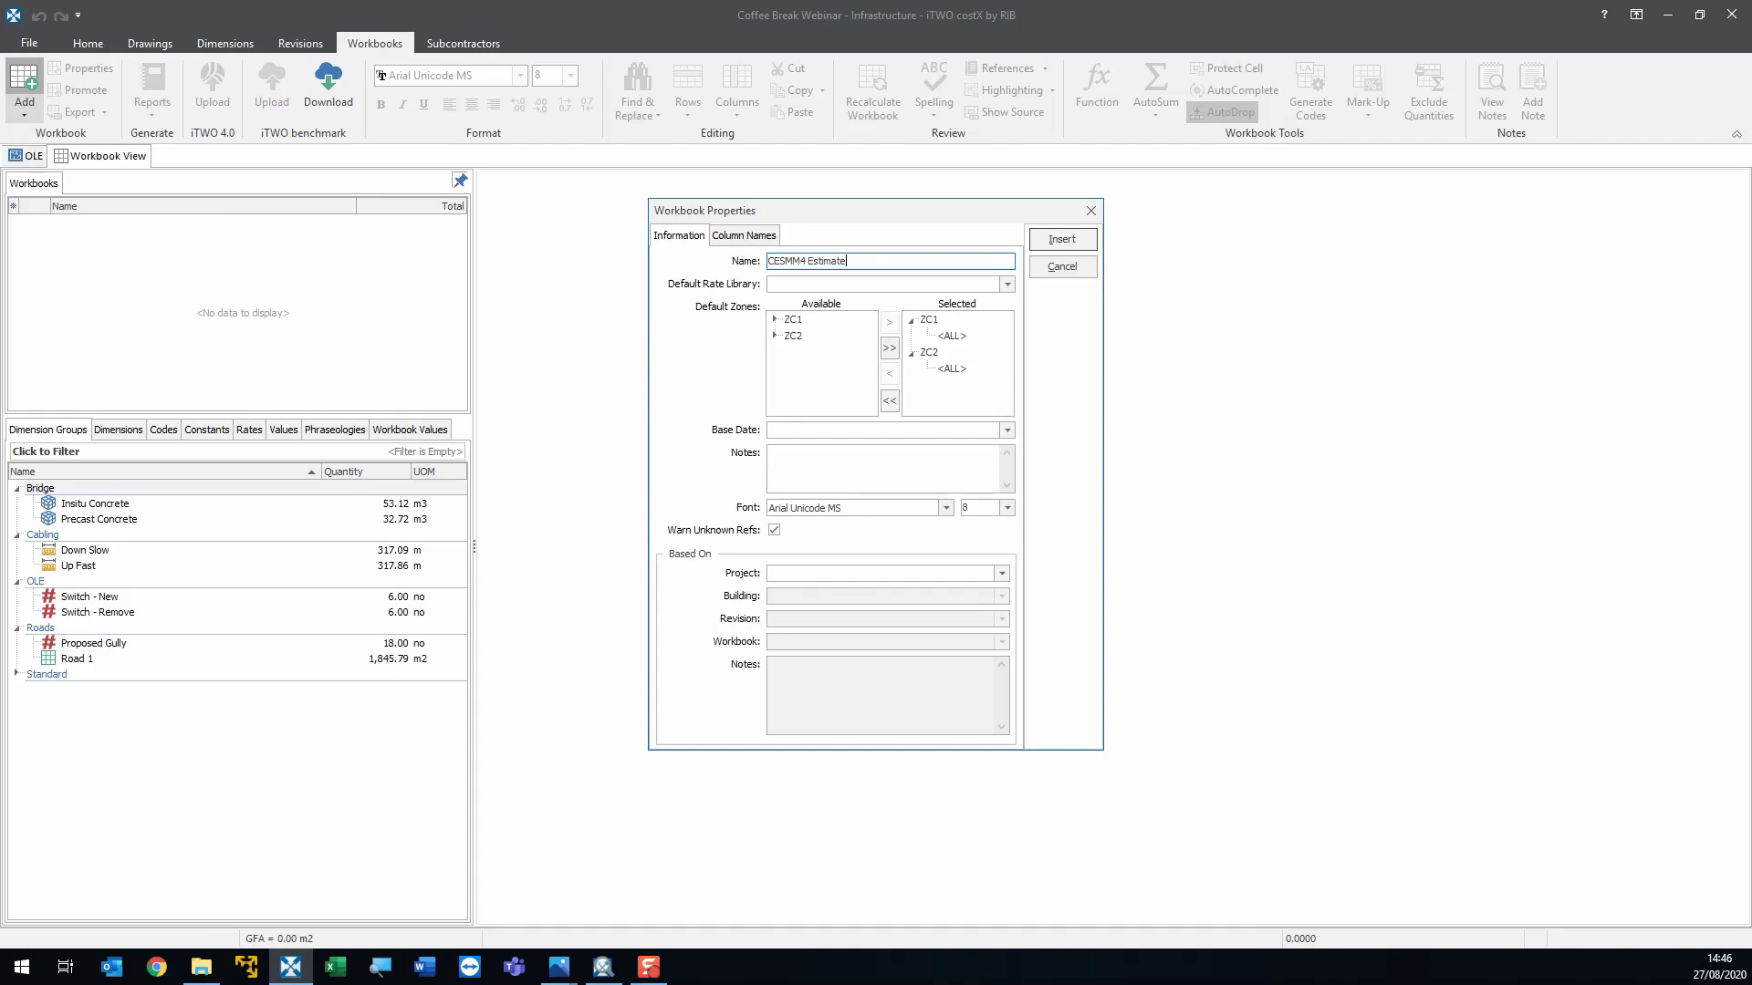
key(Return)
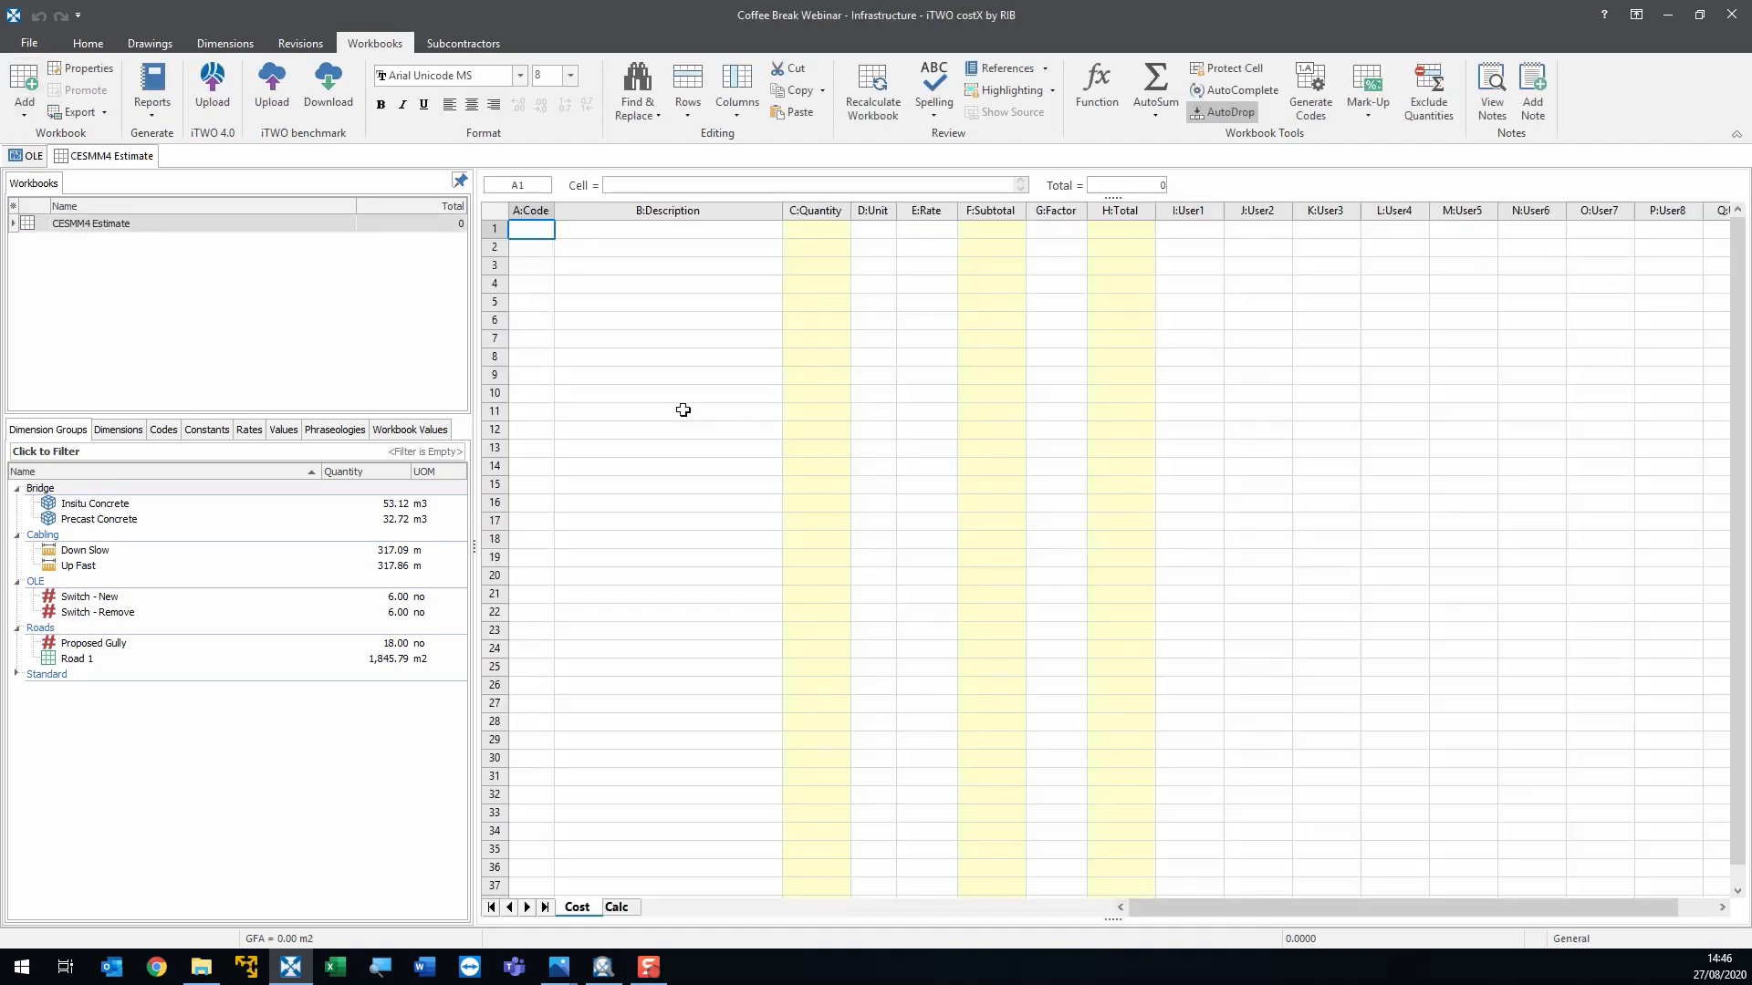
- Enlarge the phraseologies list, expand CESMM4 Phraseology and look through its sections around Road and Paving and Rail Track
click(336, 433)
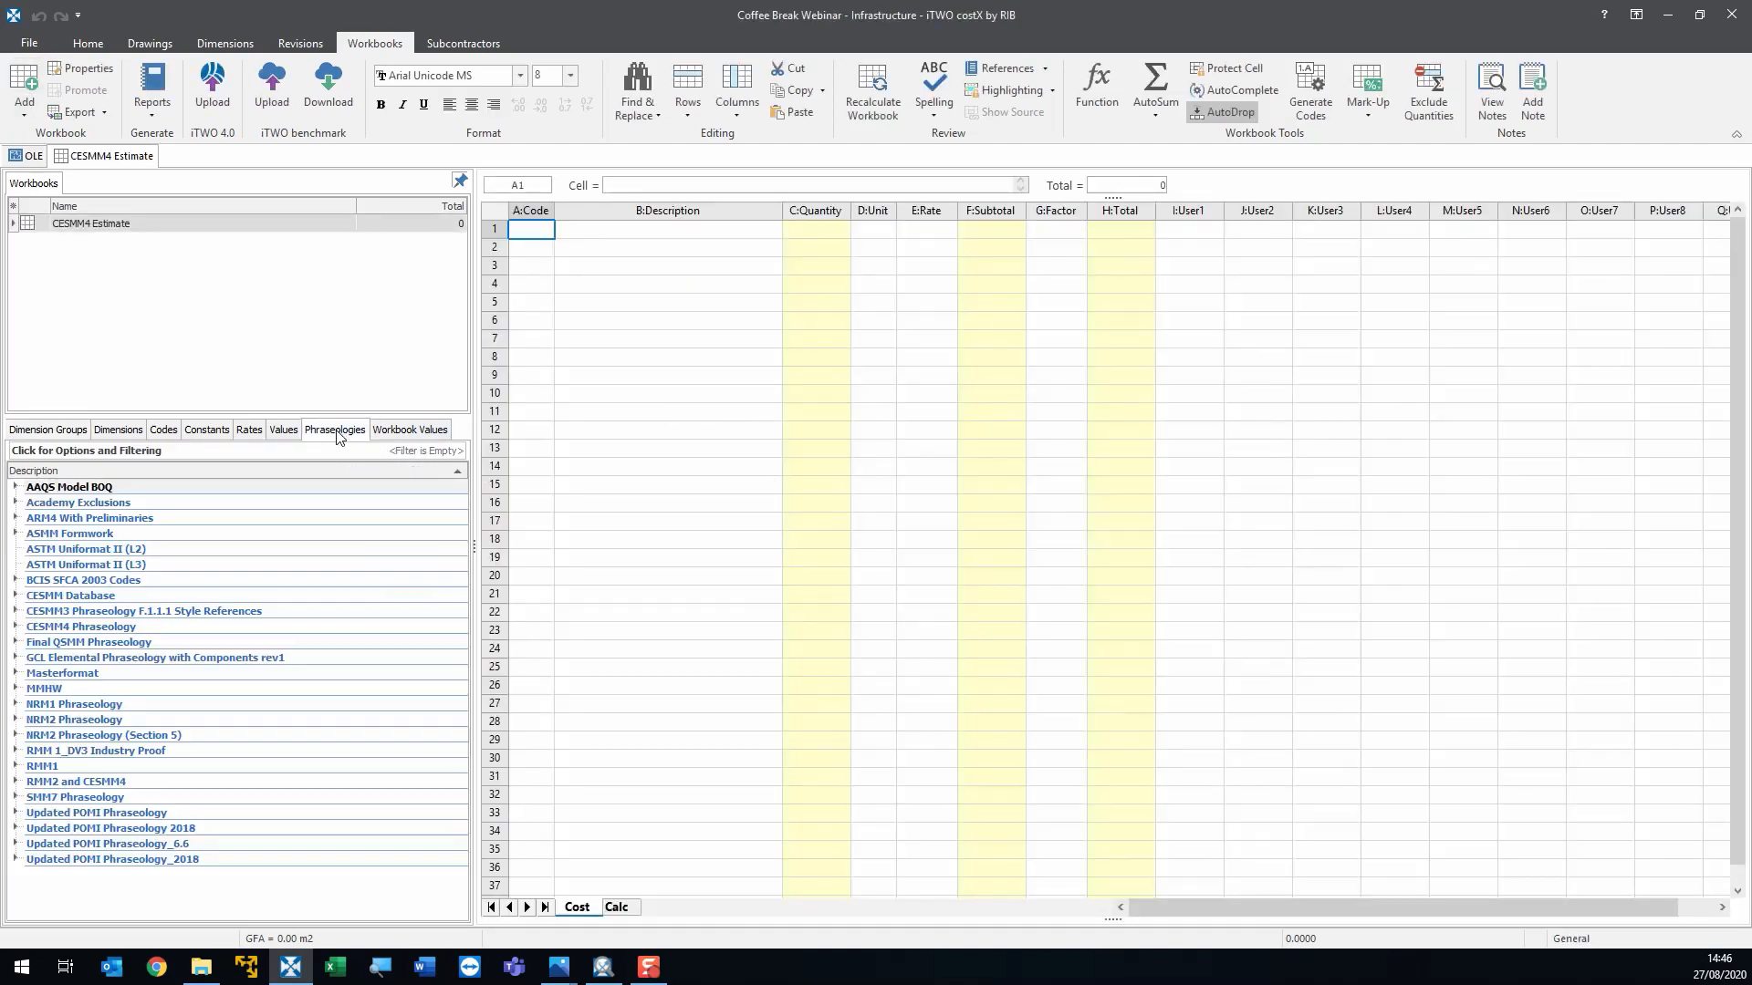
drag(321, 418, 316, 303)
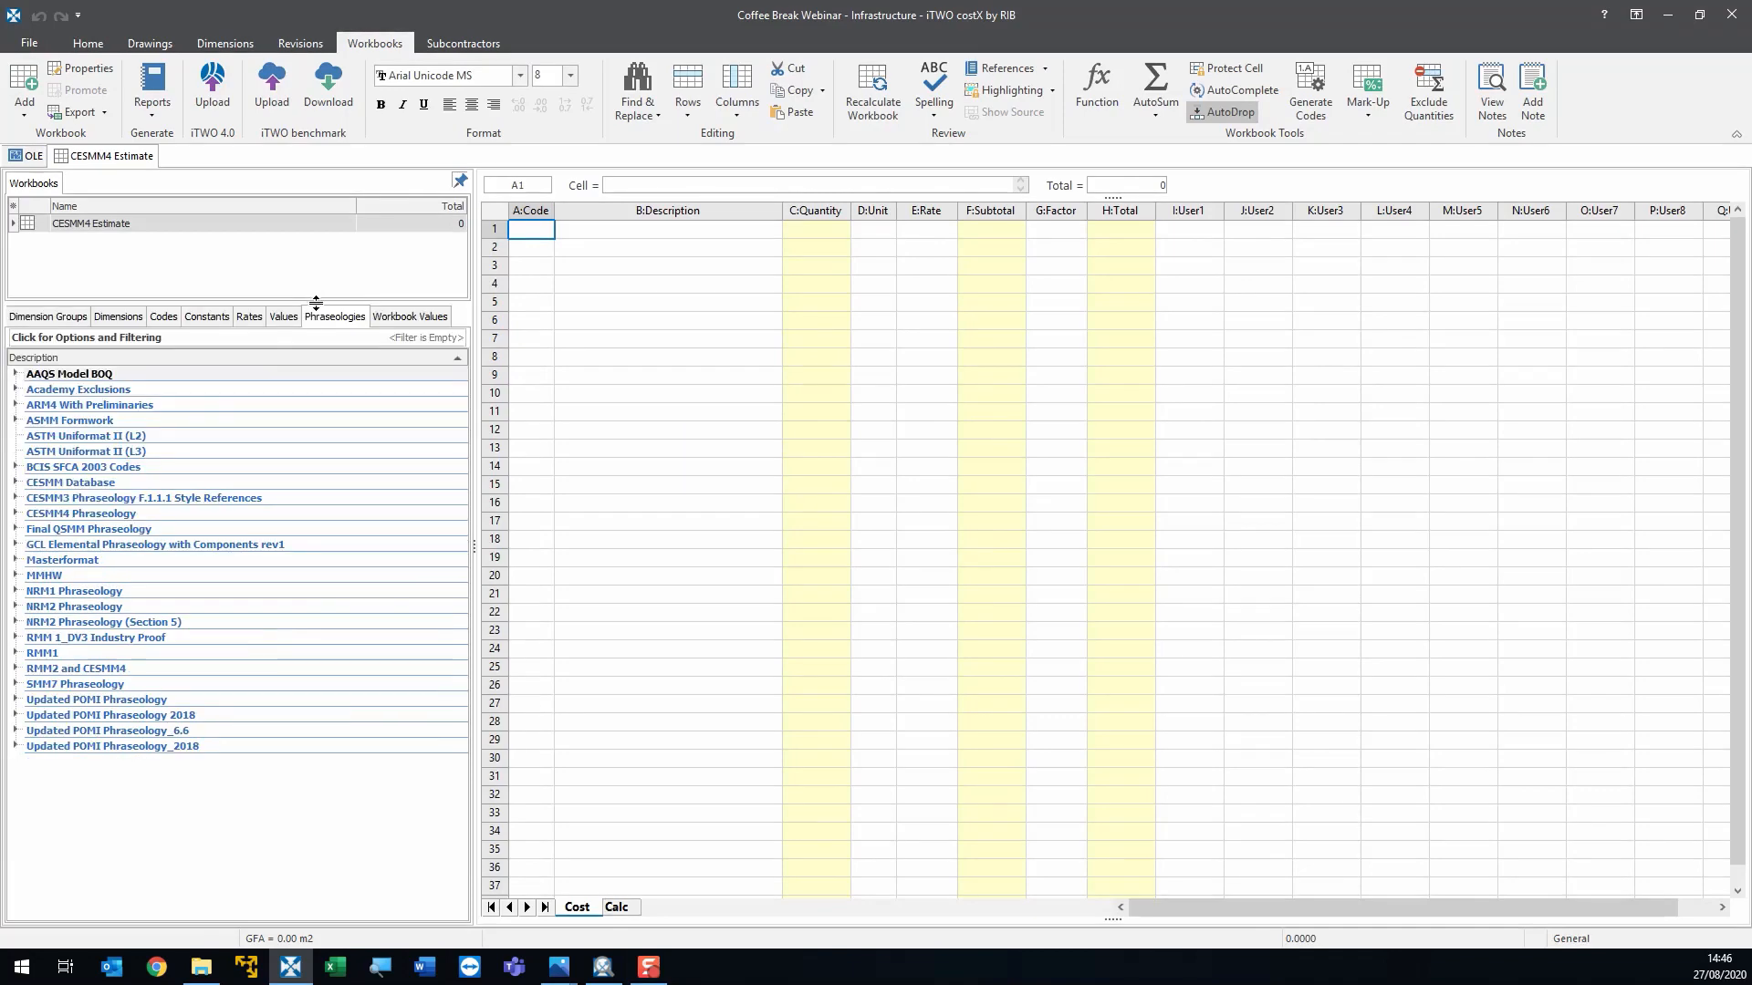
click(15, 514)
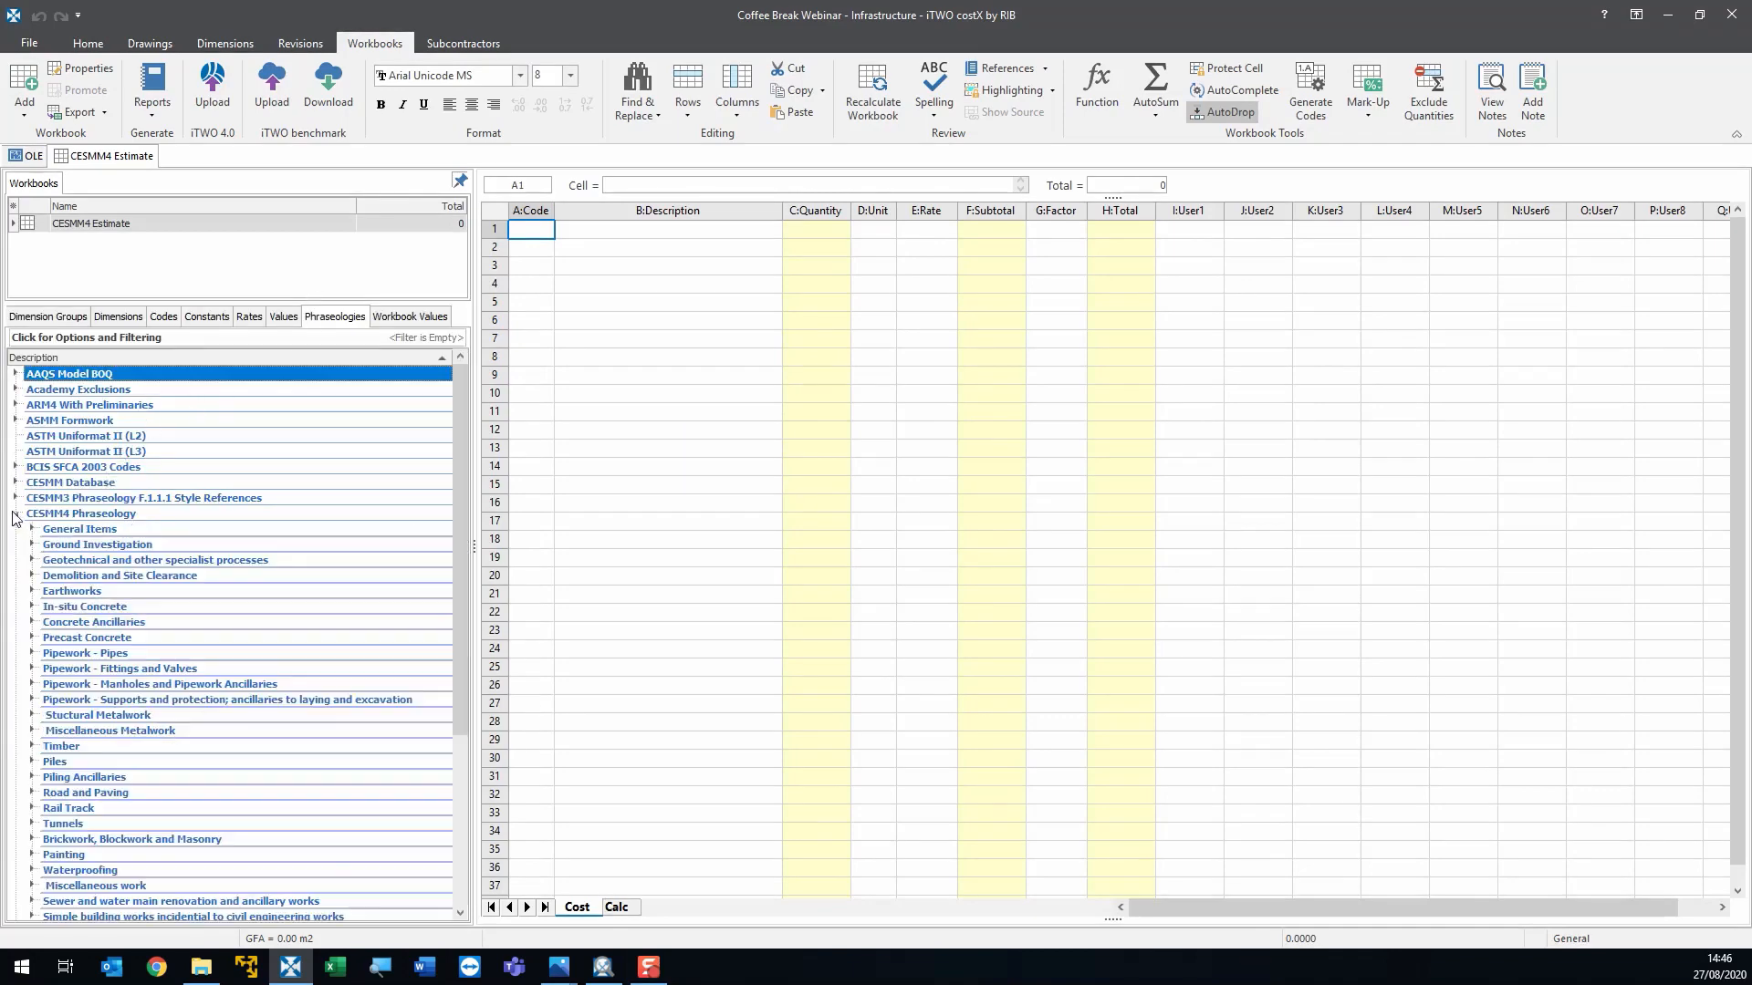
scroll(192, 611, down, 2)
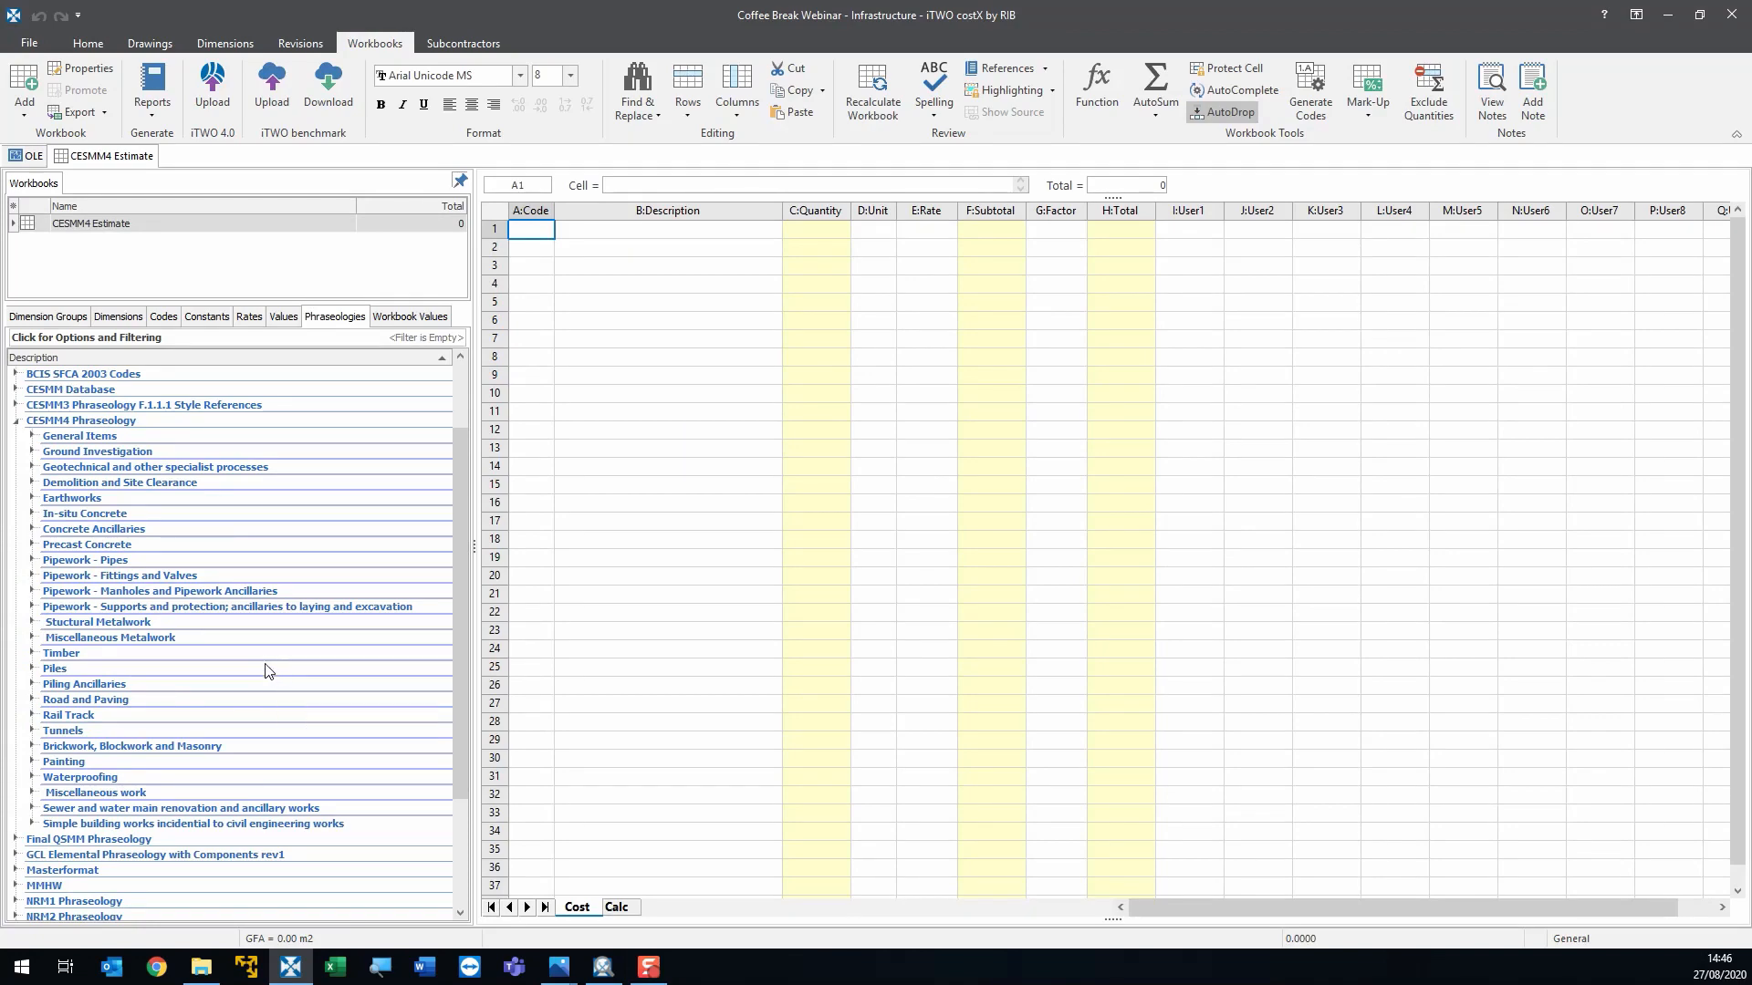
scroll(236, 647, down, 1)
scroll(235, 647, up, 1)
scroll(236, 647, down, 2)
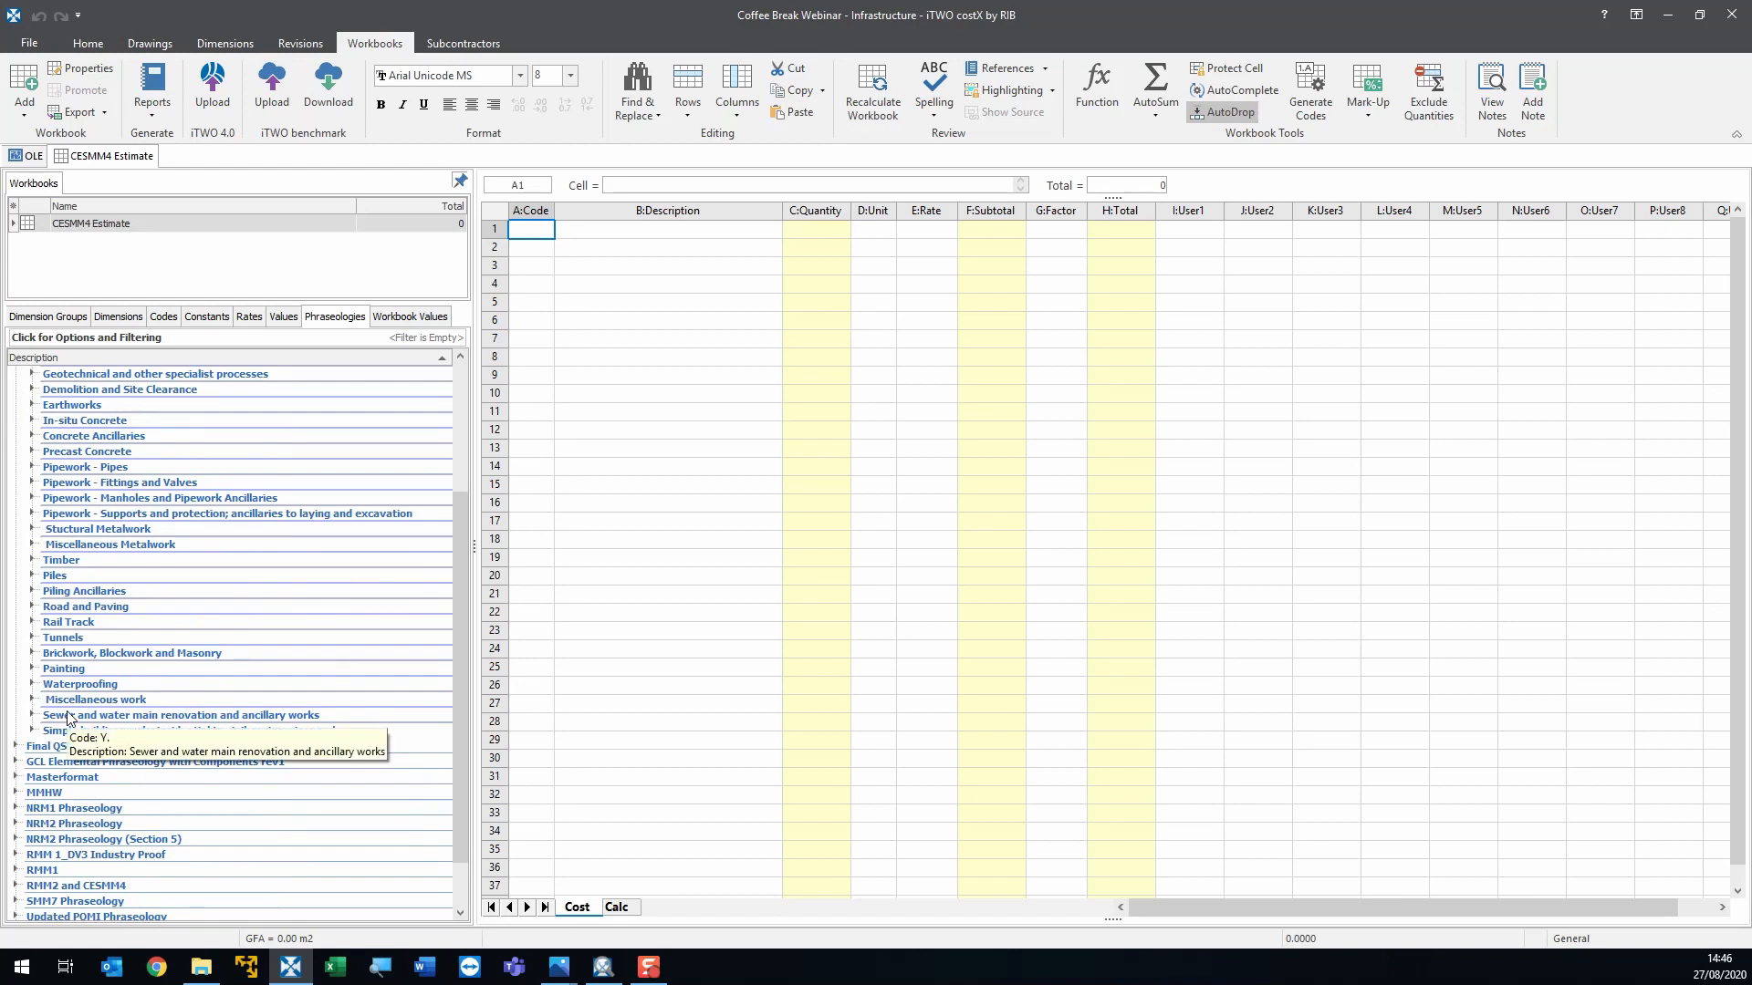
scroll(70, 716, down, 1)
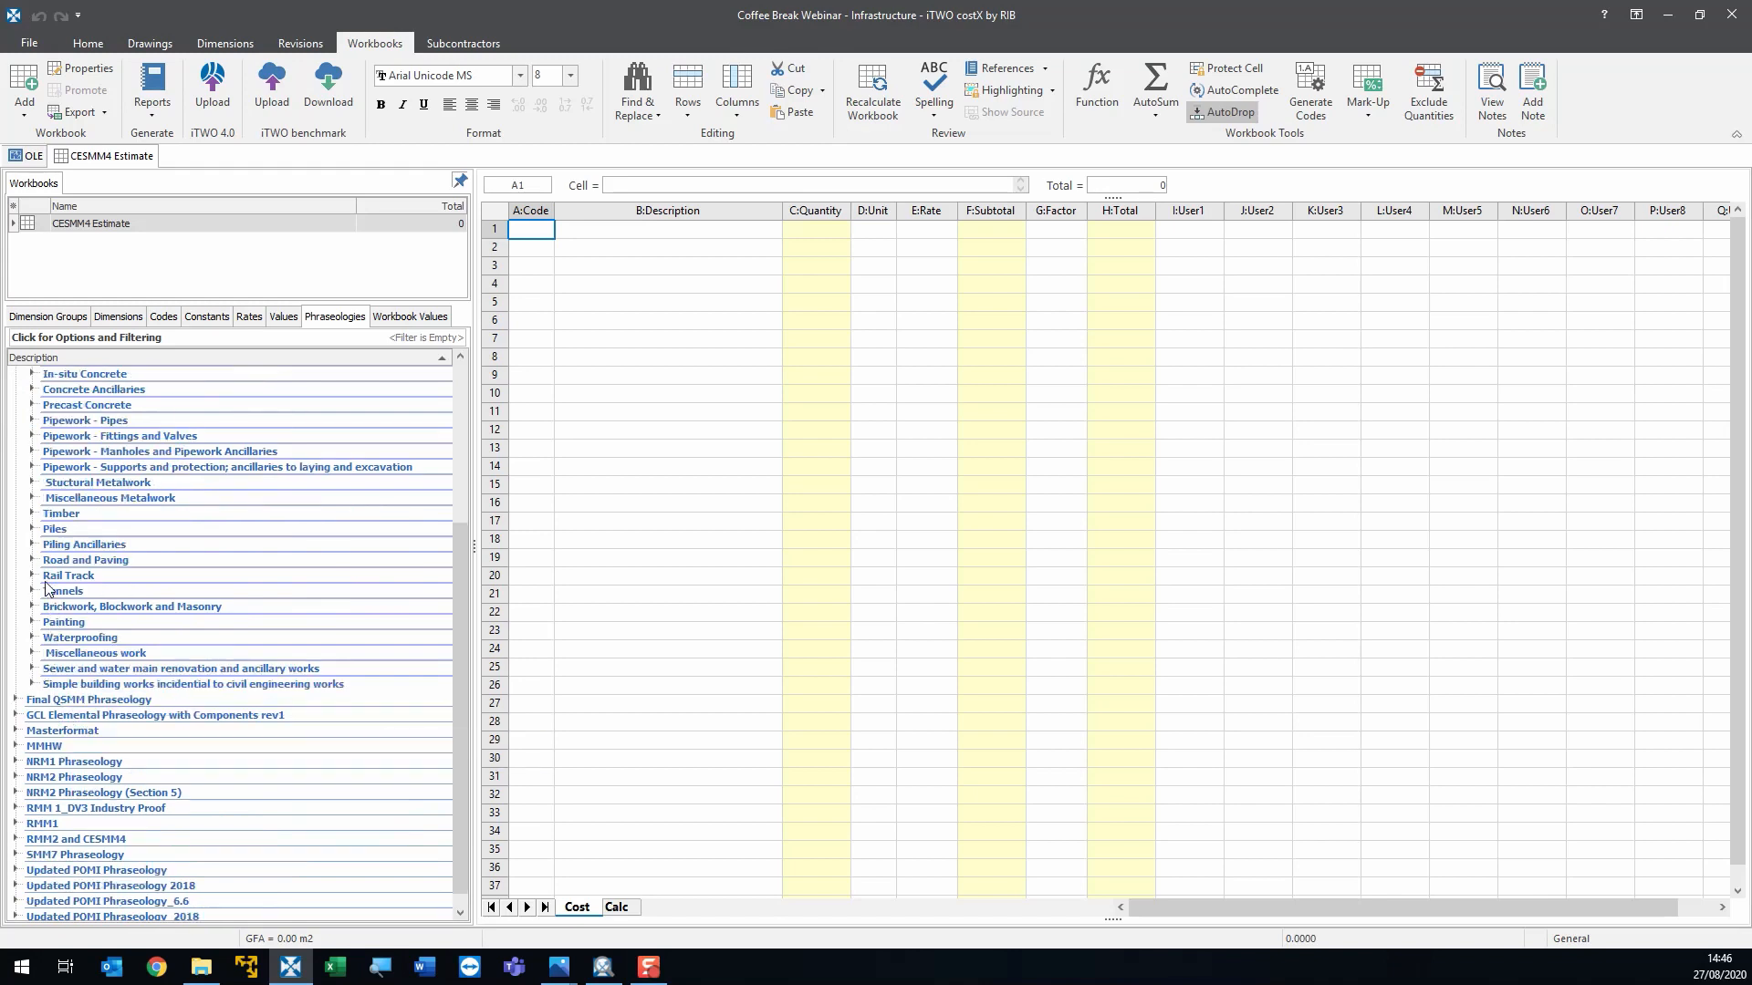
- Insert the Road and Paving heading from the CESMM4 phraseology into row 1 and open its sub-level through the subtotal
drag(37, 562, 694, 226)
click(583, 289)
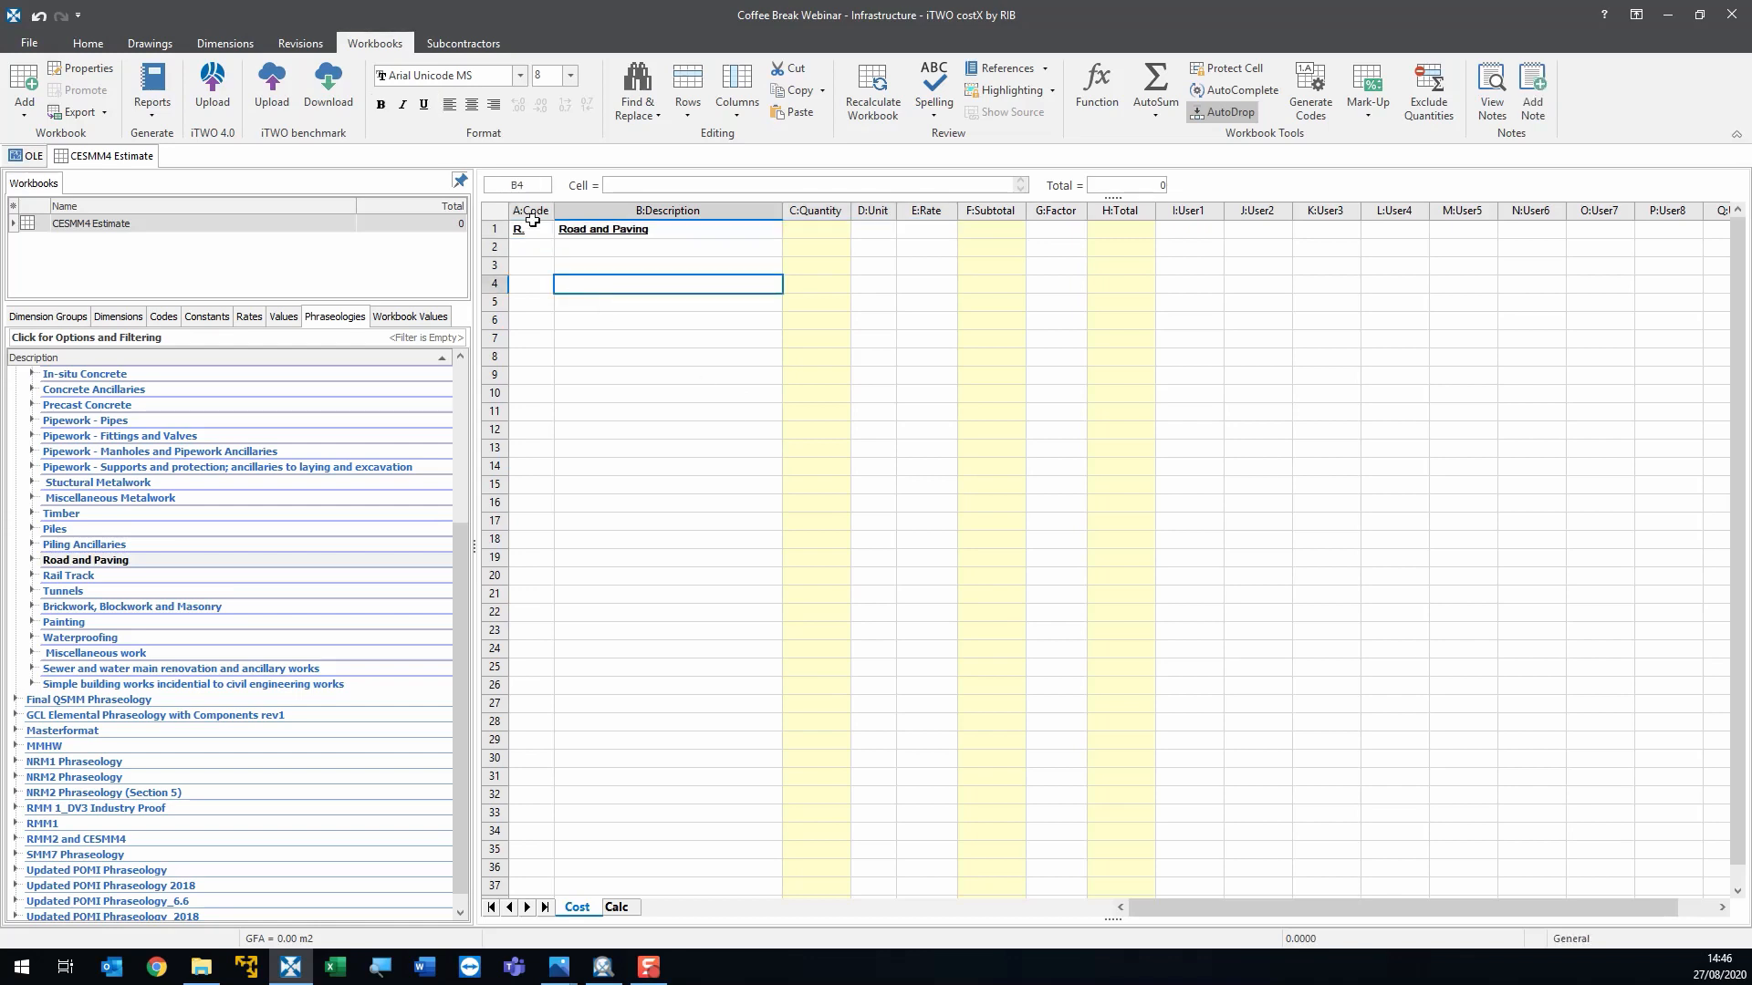
click(539, 229)
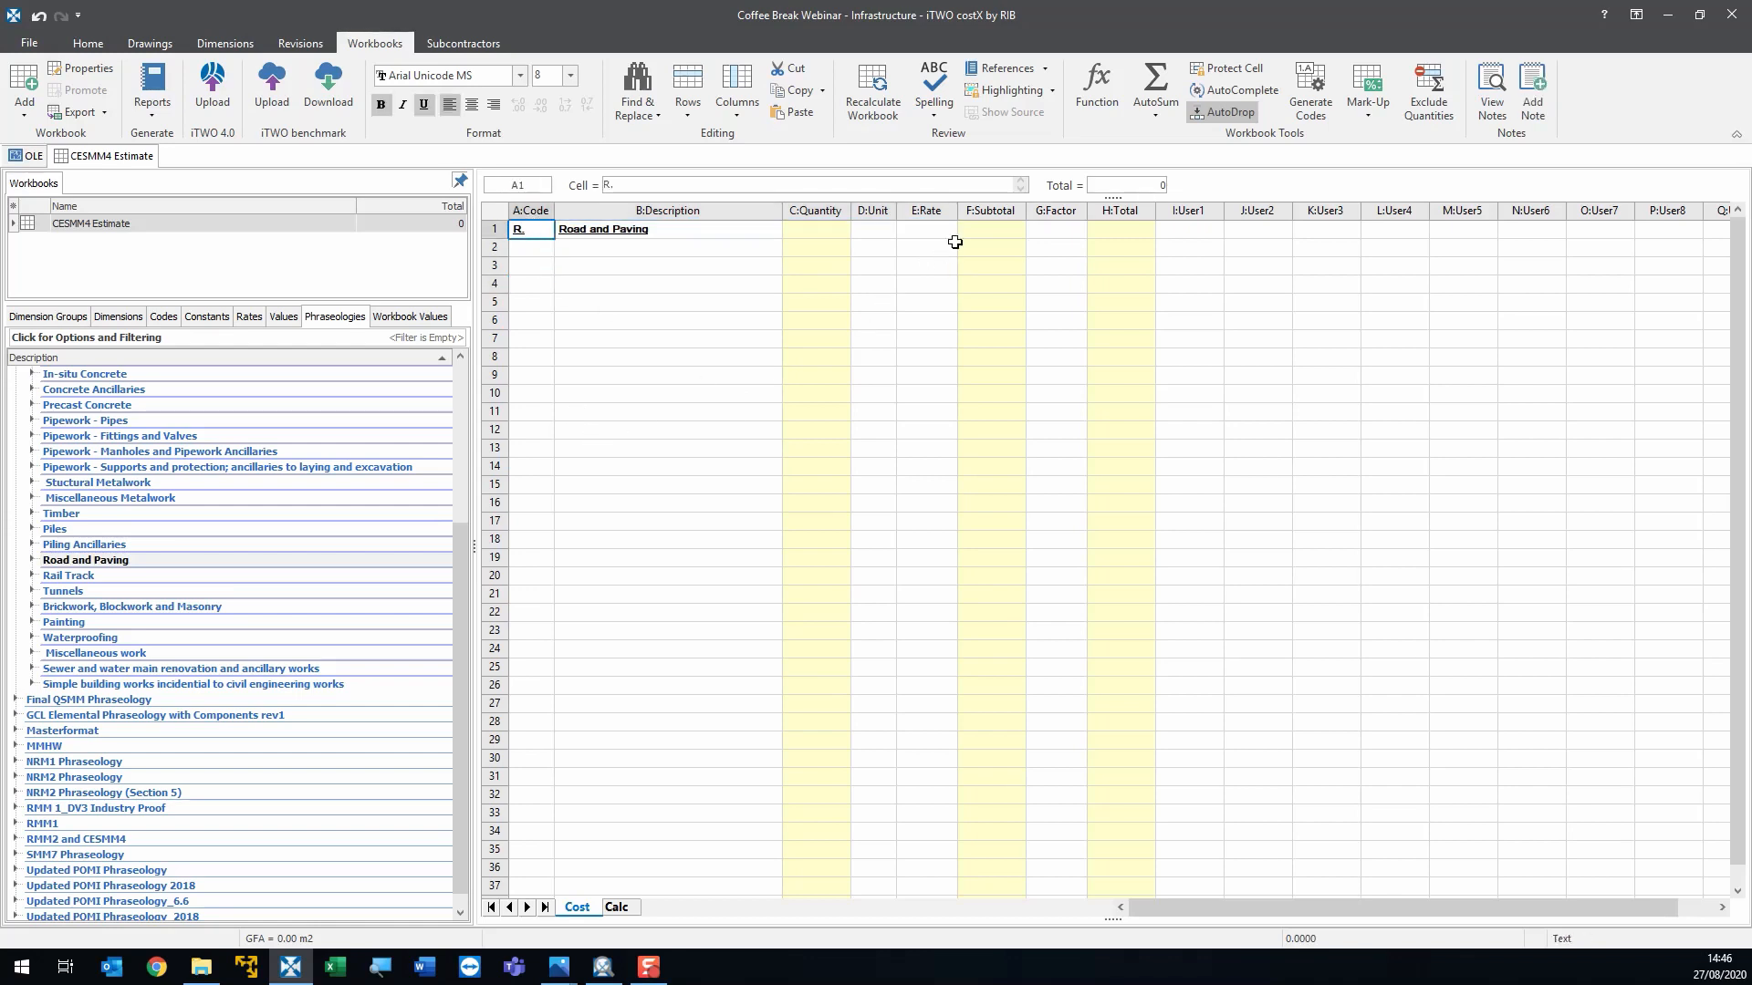
double_click(990, 228)
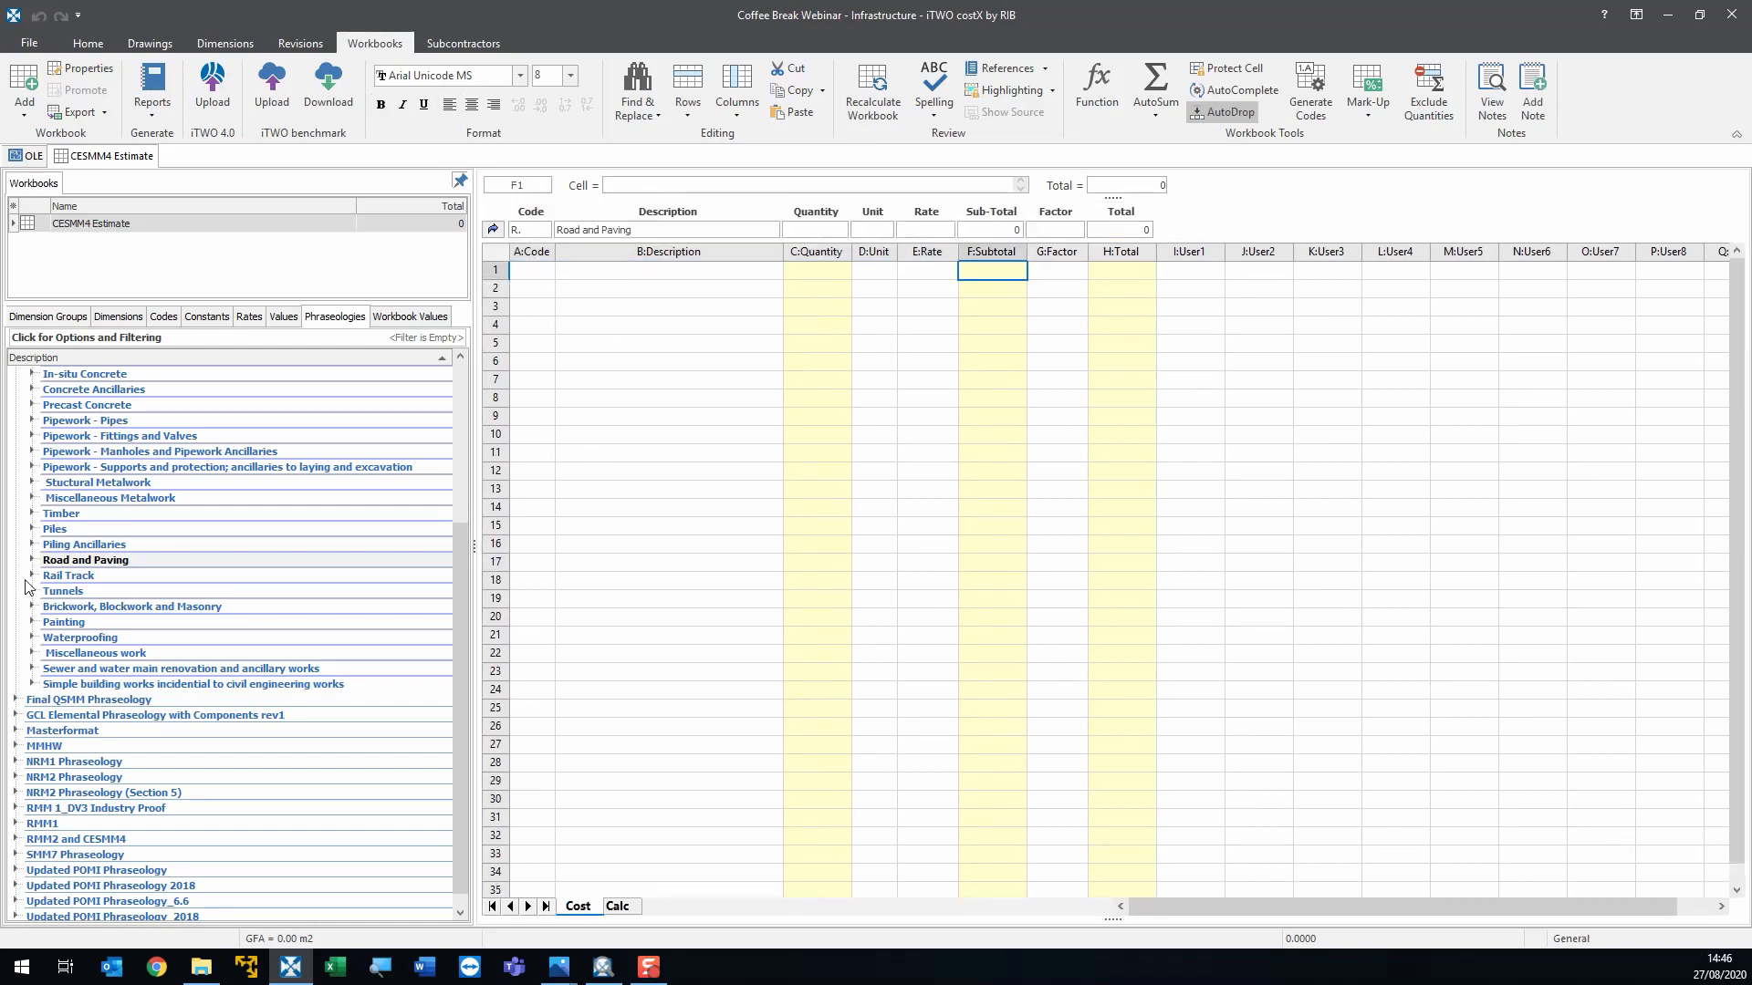
- Insert all eight Road and Paving subsections, from Unbound sub-base to Ancillaries, into the sub-level starting at row 1
click(32, 560)
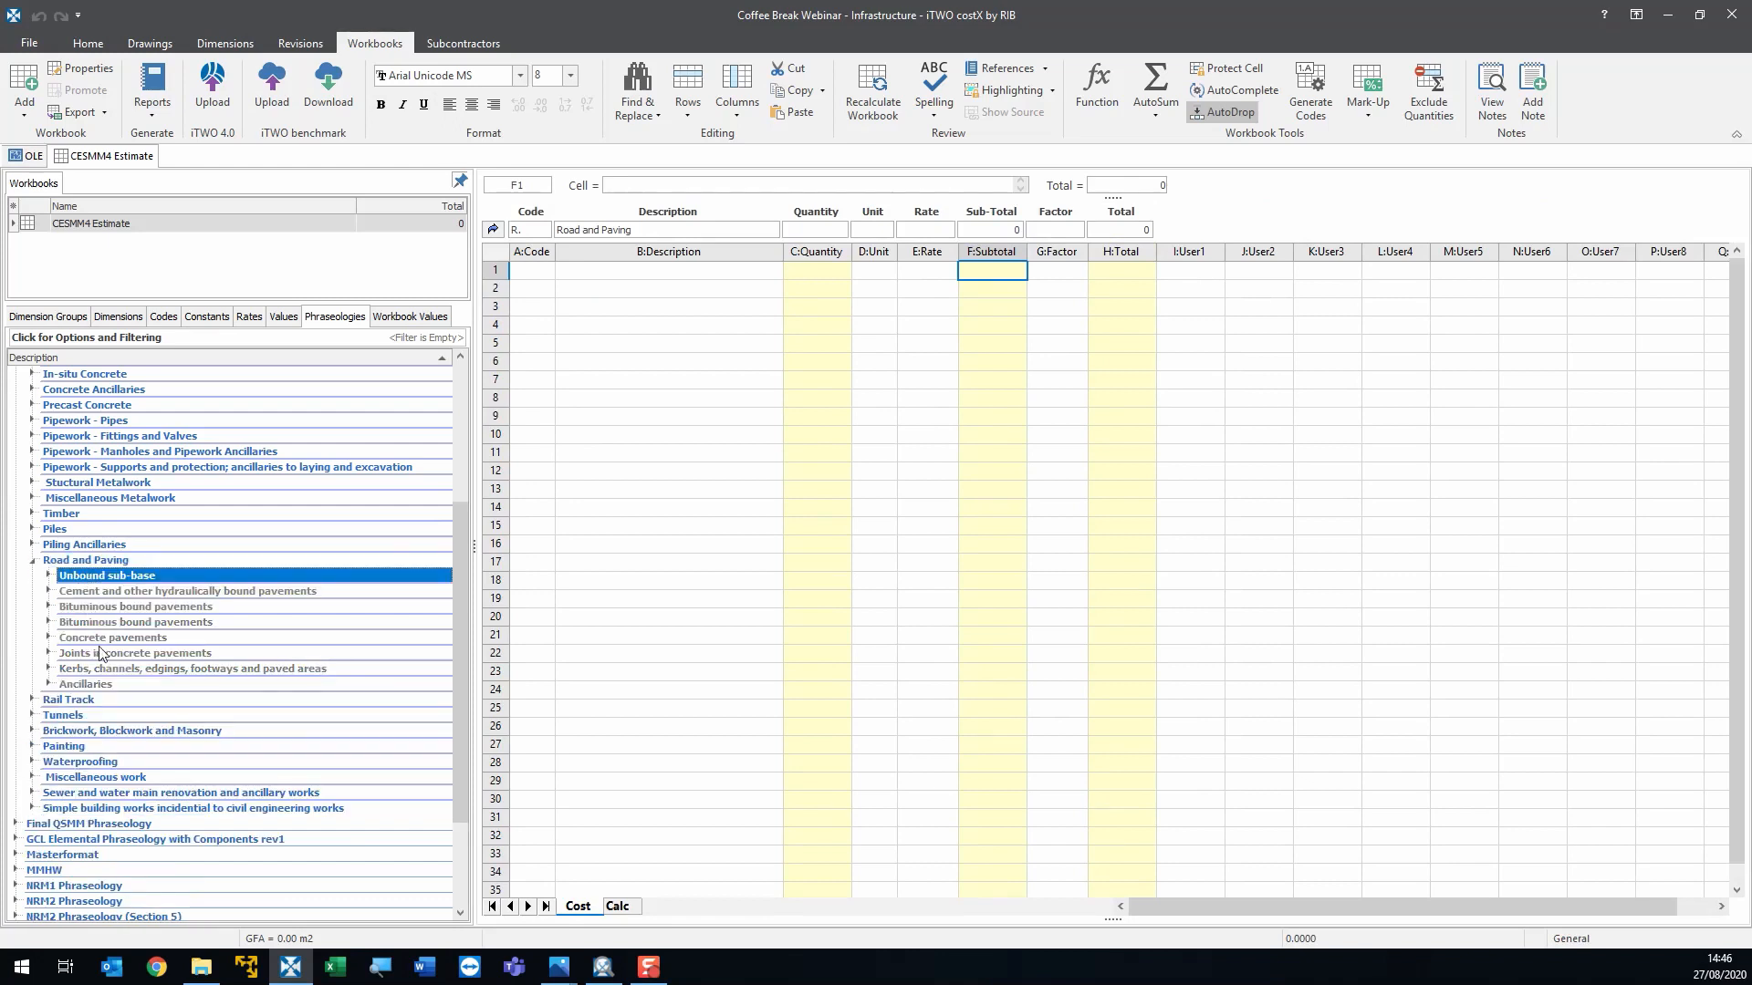
shift+click(95, 686)
drag(92, 649, 611, 273)
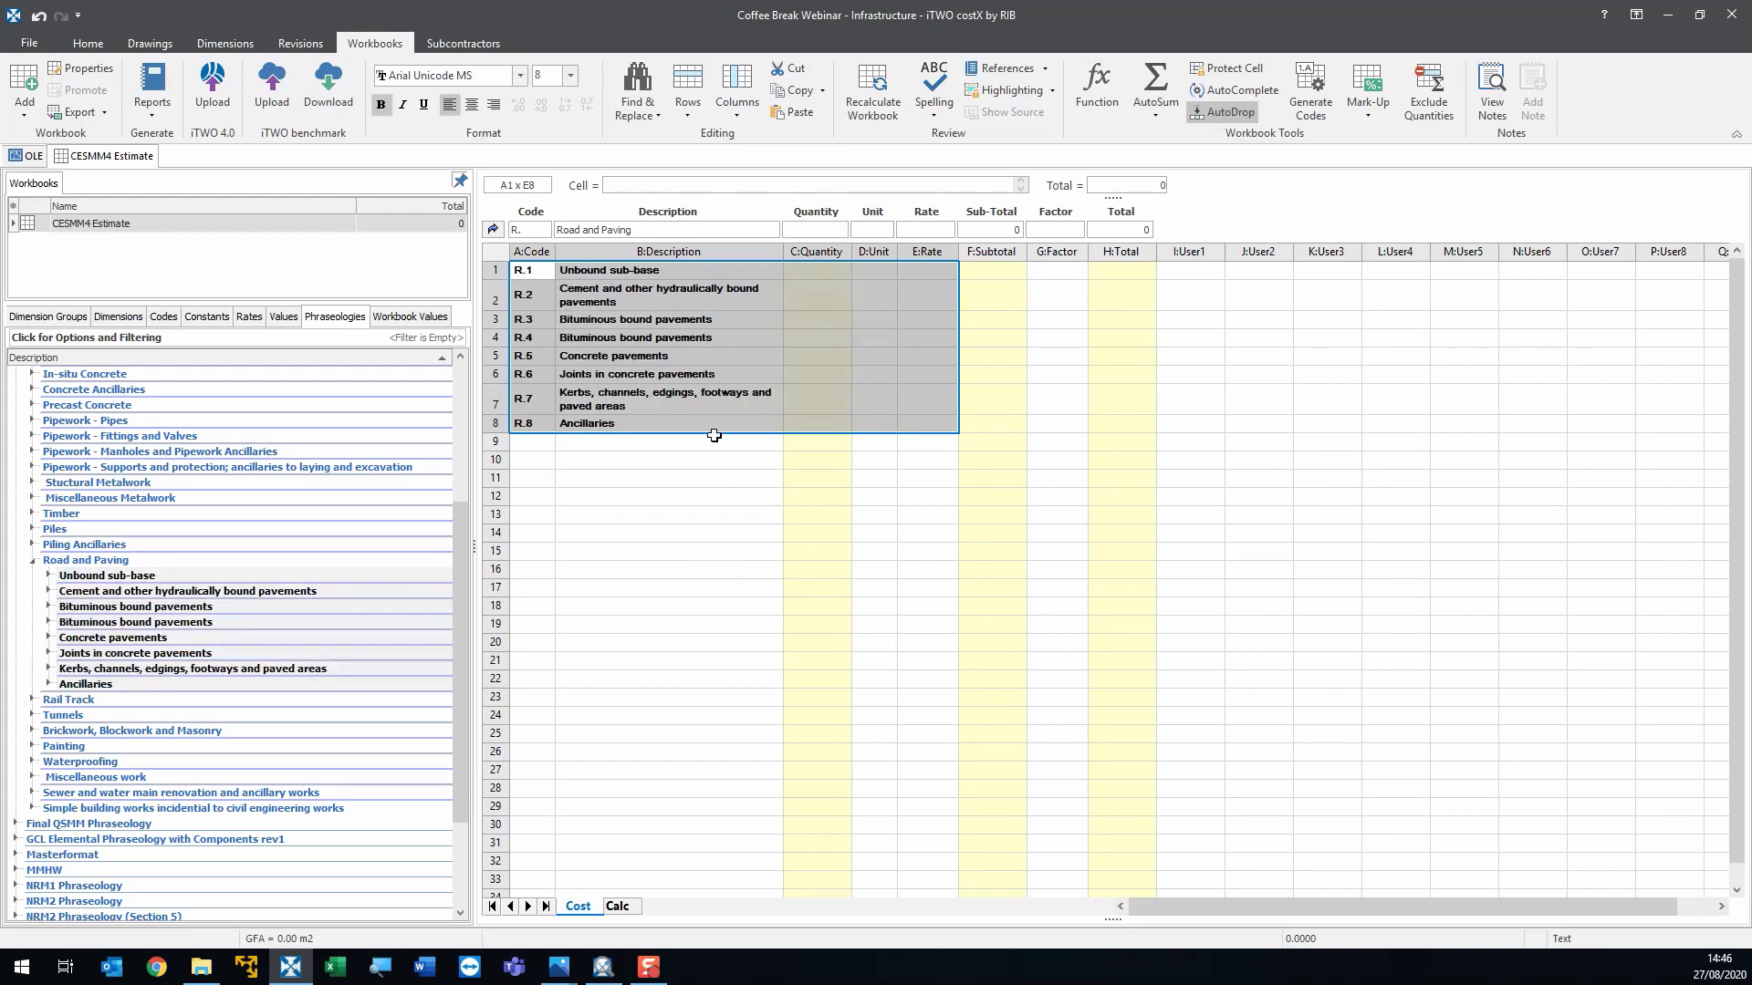
click(679, 376)
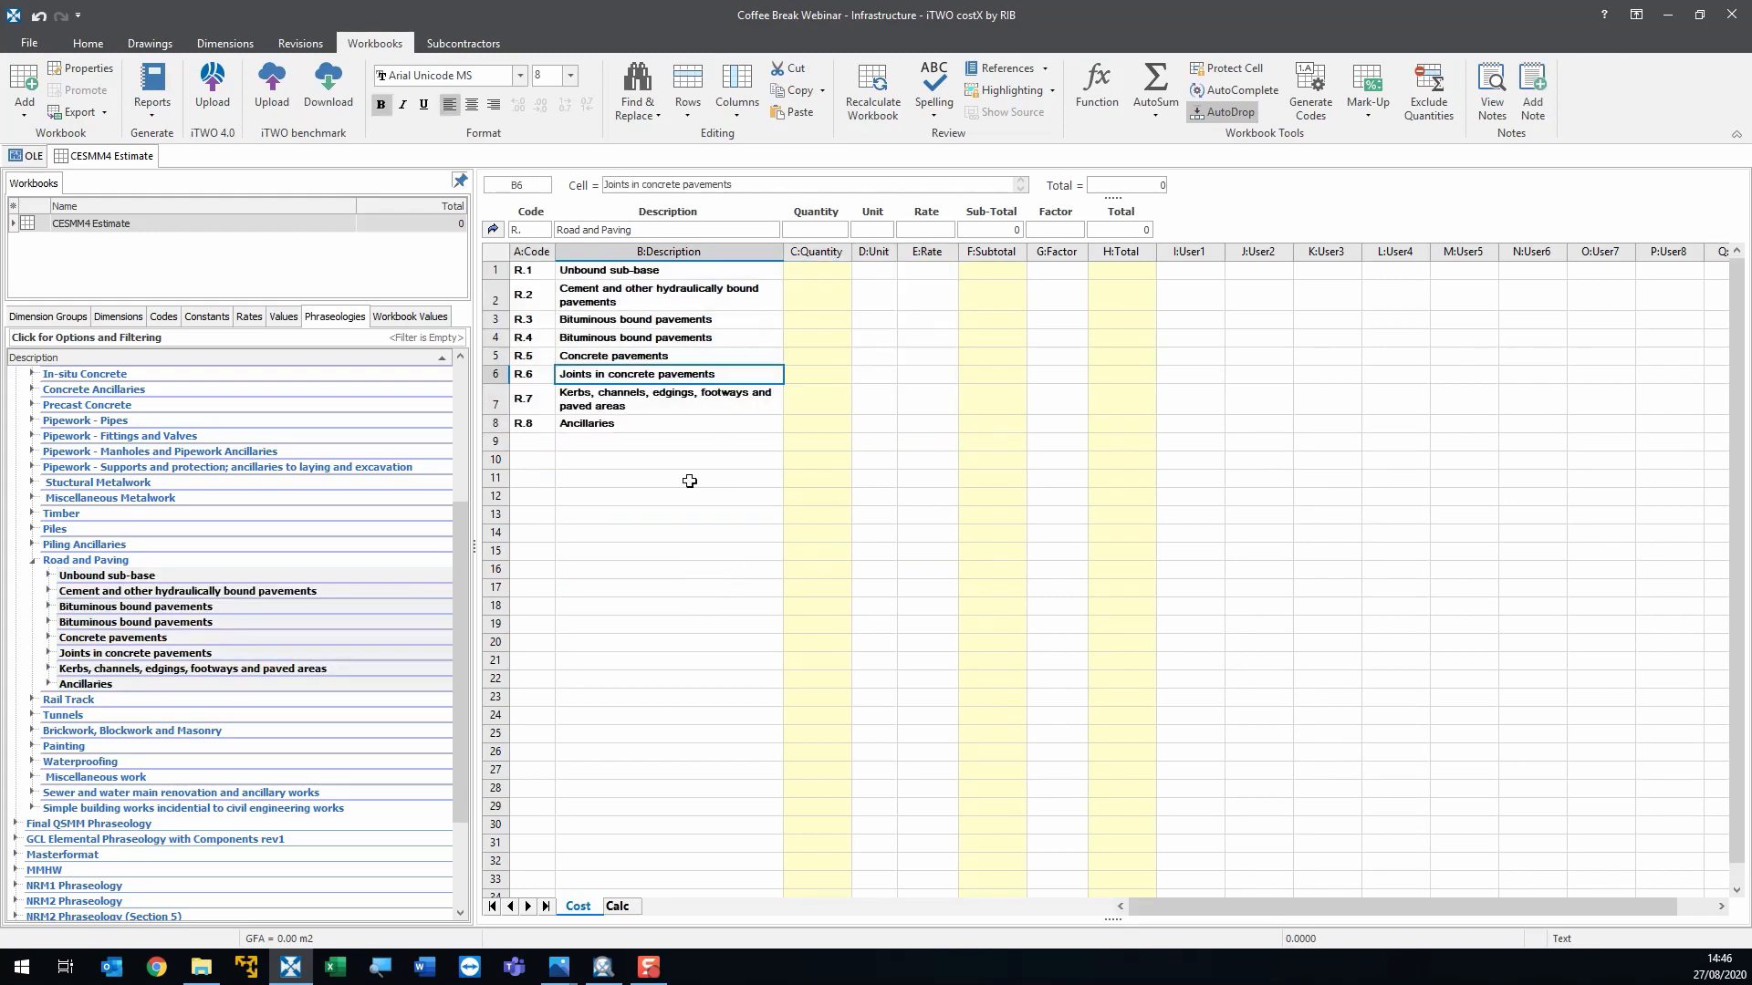
- Check Road 1's quantities among the dimension groups and open the sub-level of the R.3 Bituminous bound pavements row
click(48, 319)
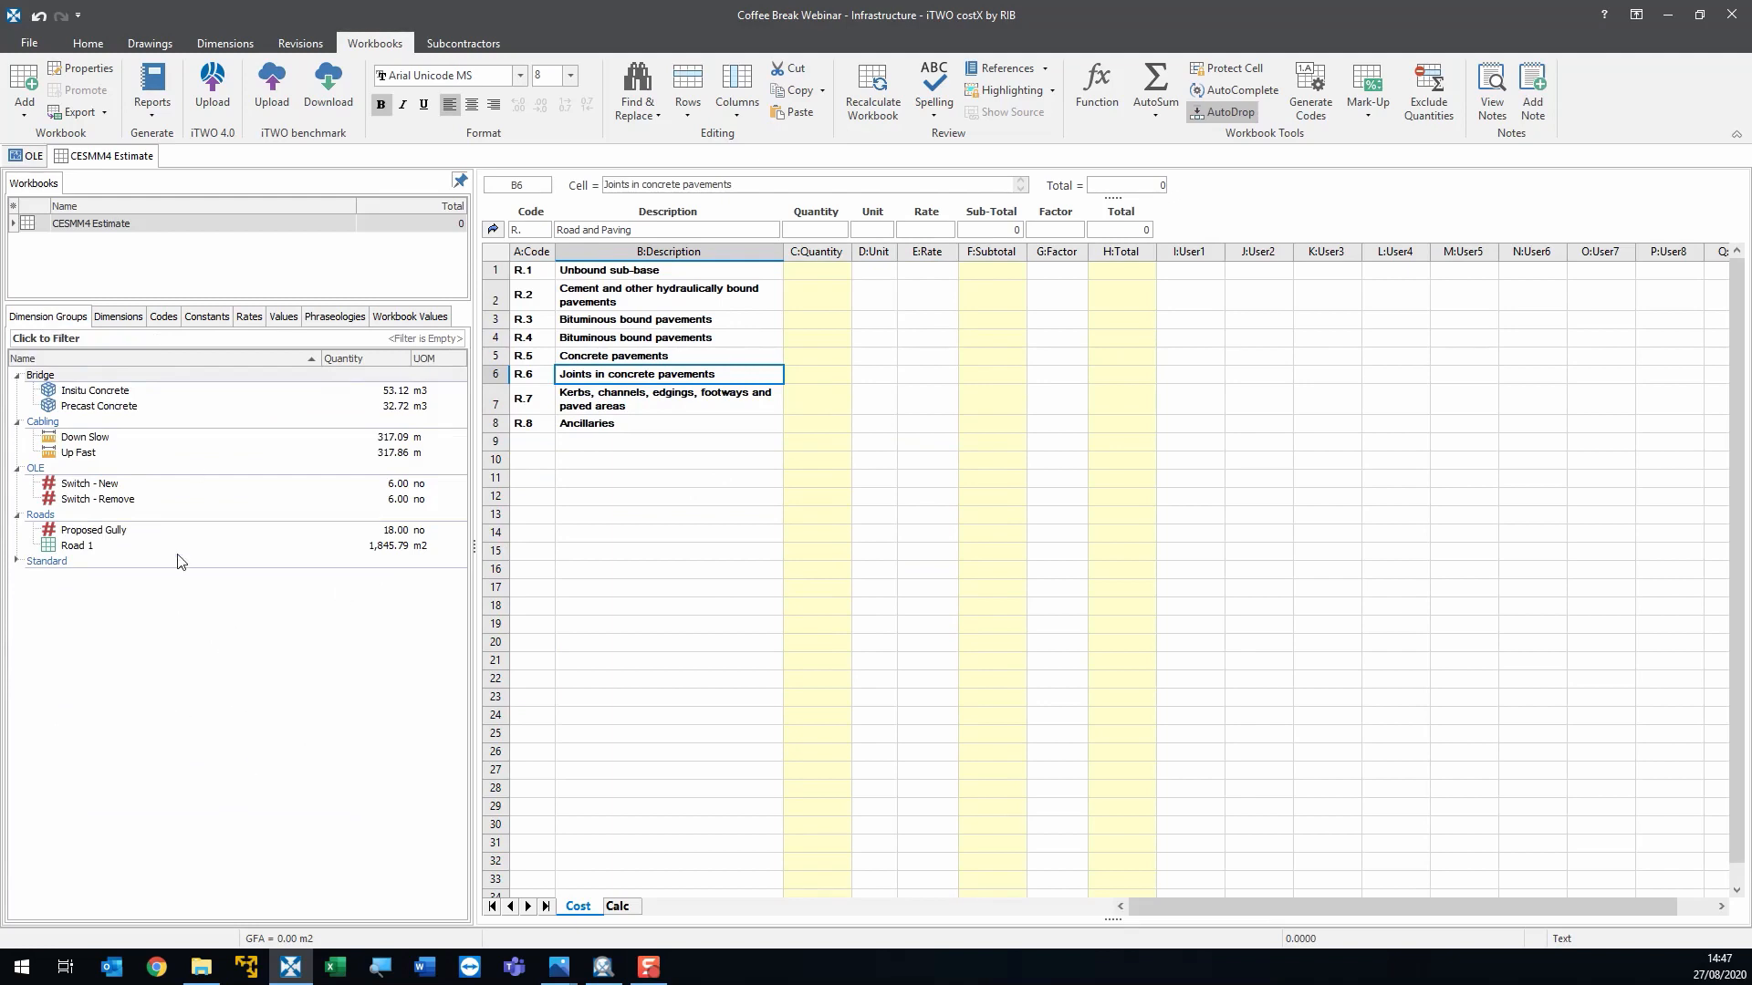
mouse_move(395, 550)
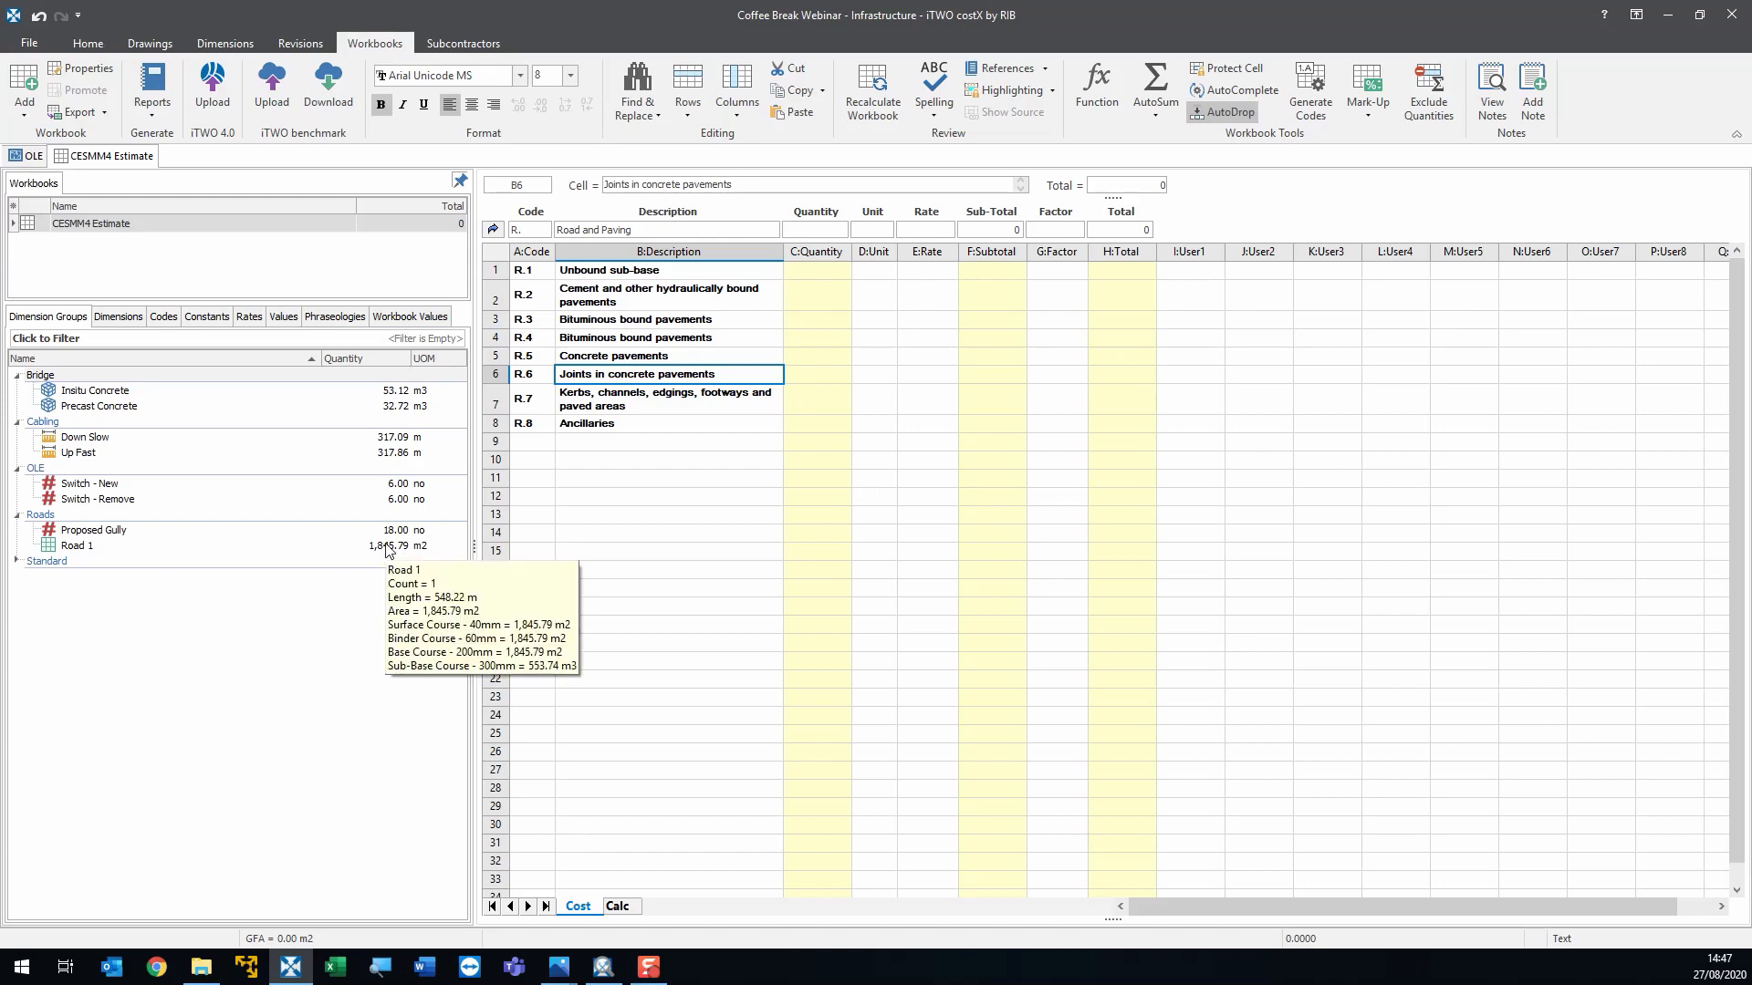
drag(534, 321, 985, 320)
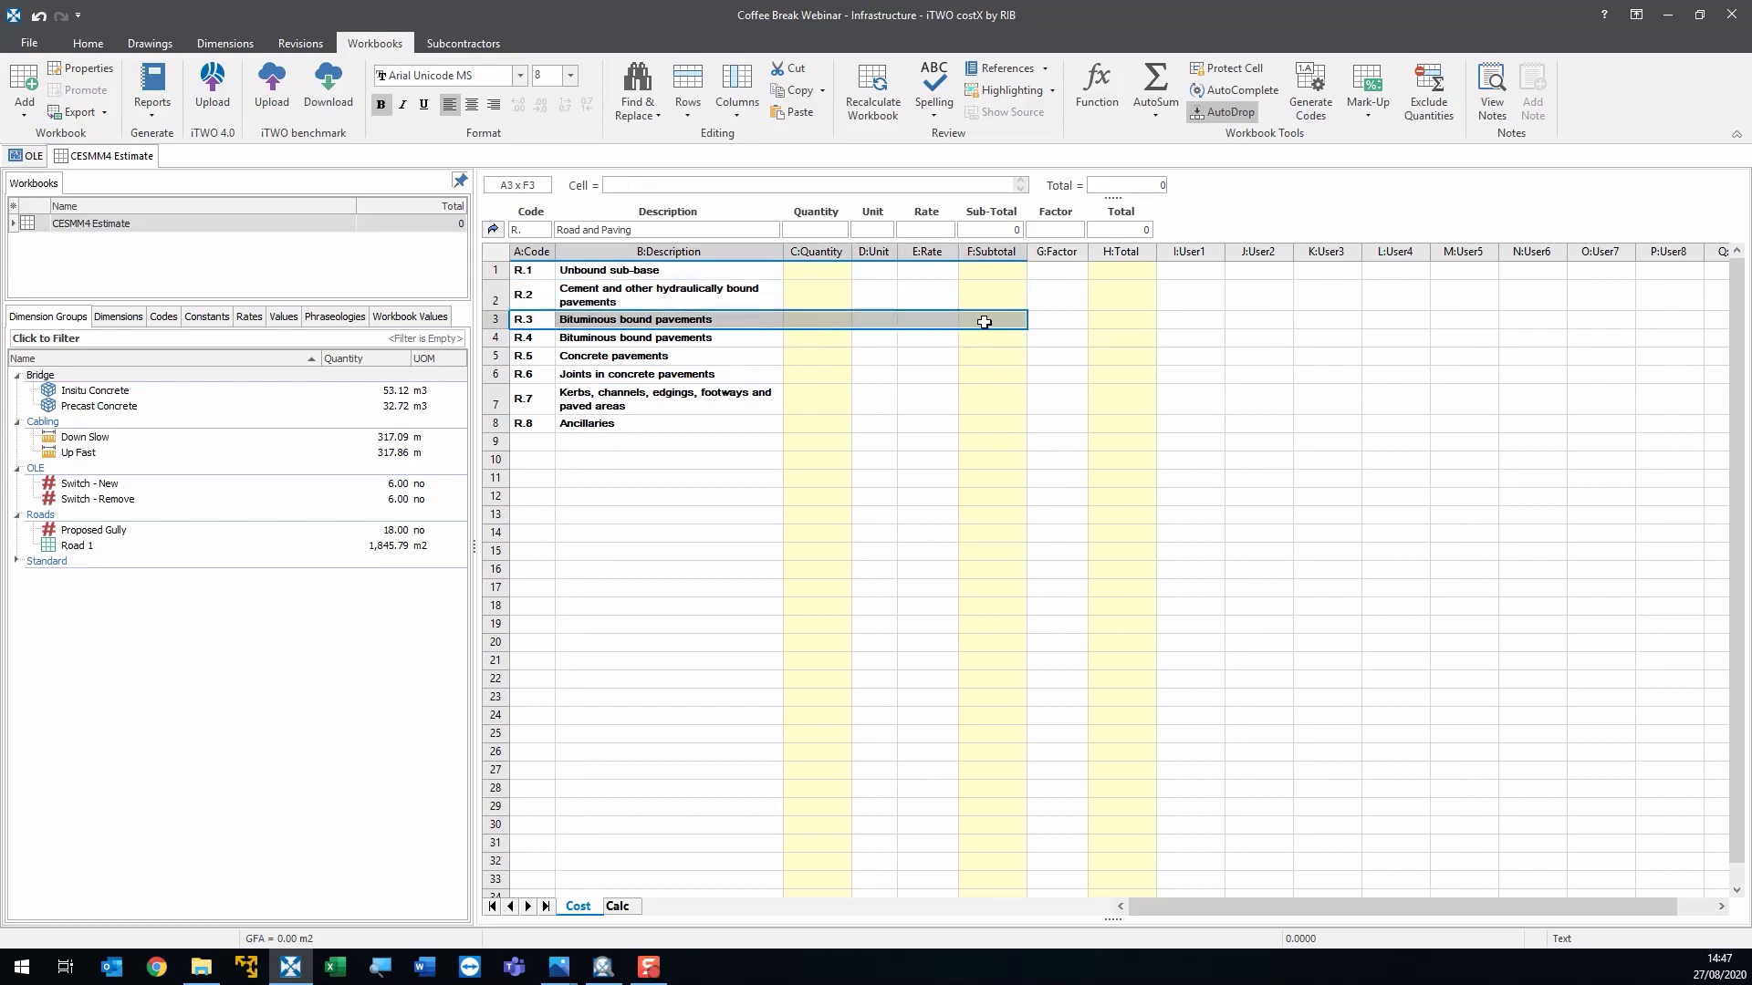
click(984, 322)
double_click(984, 322)
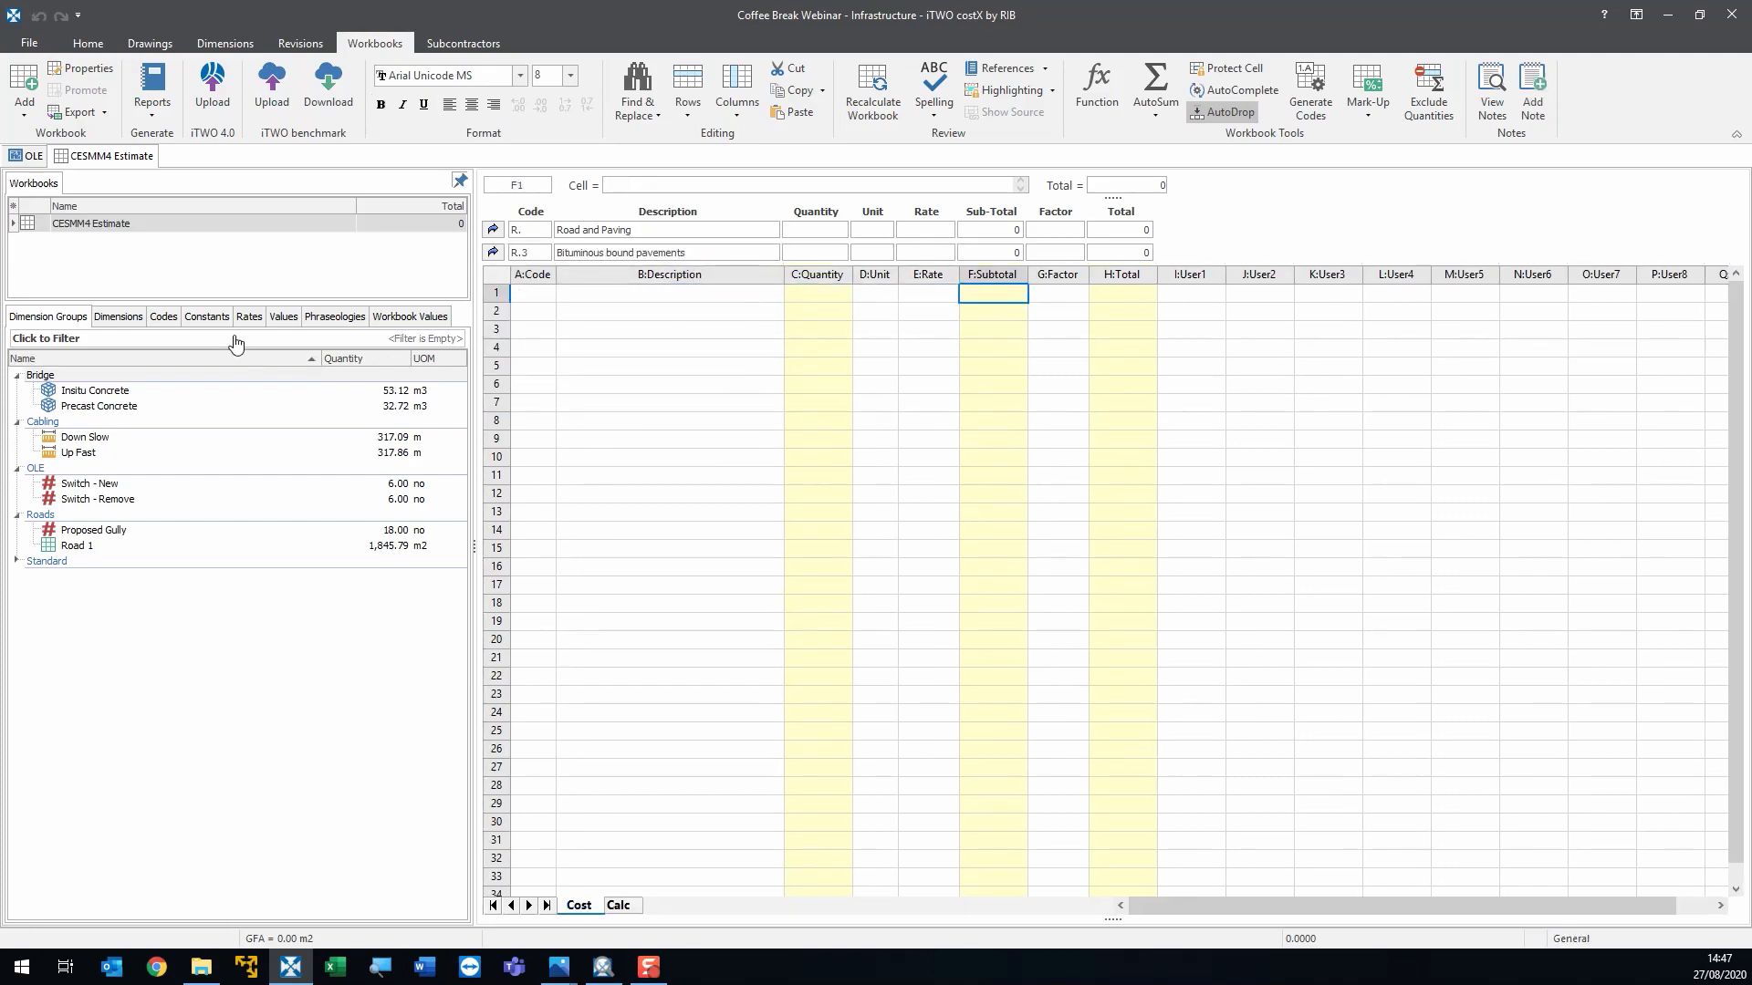
- Insert Bituminous bound pavements, Close graded asphalt concrete surface course and Depth: 30-60 mm from the phraseology, starting at row 1
click(333, 317)
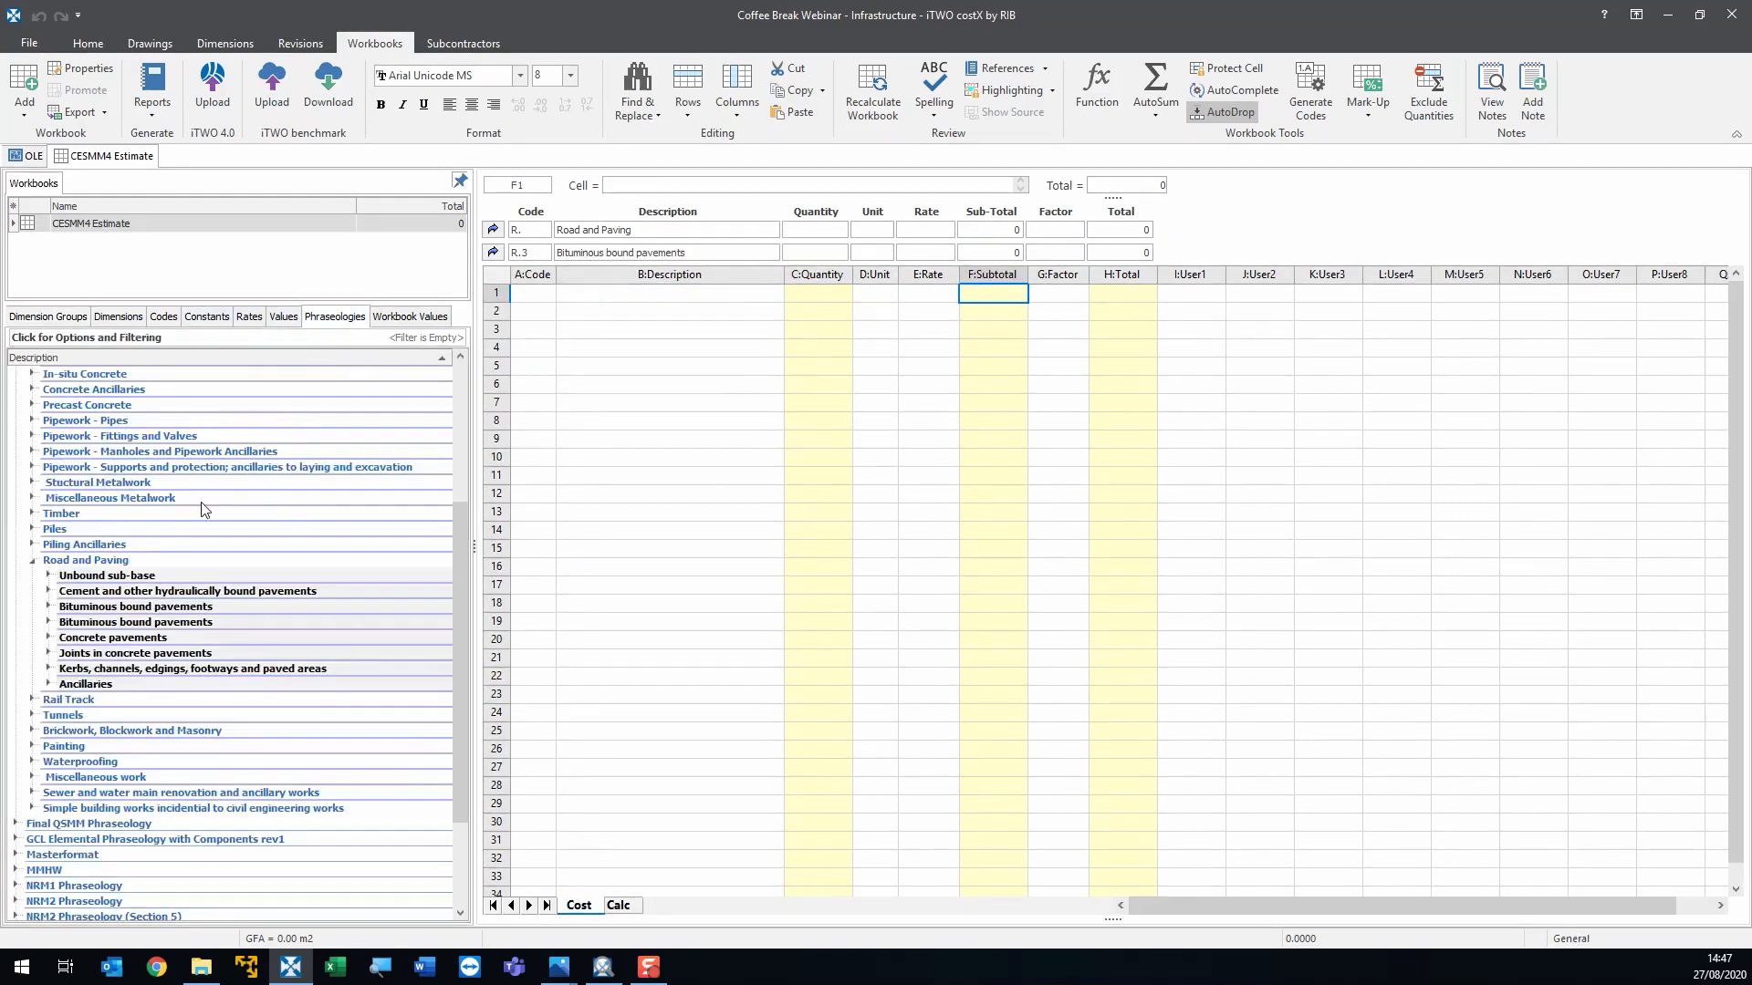
click(48, 608)
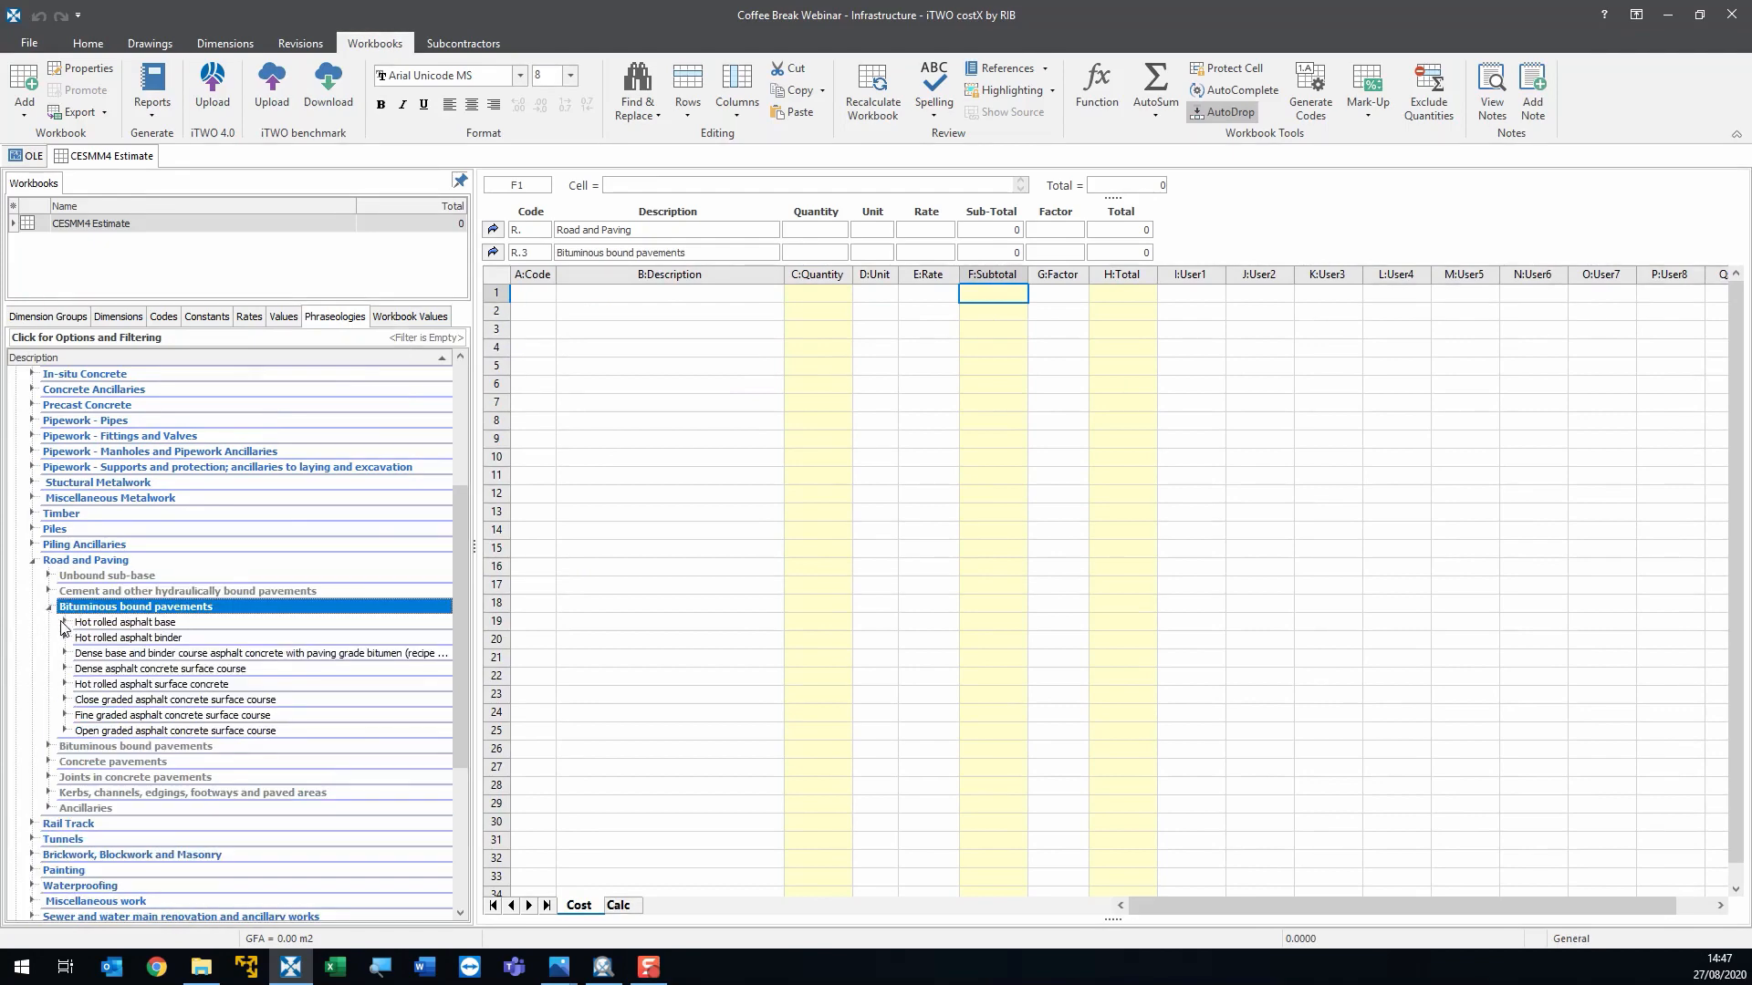
scroll(382, 719, down, 1)
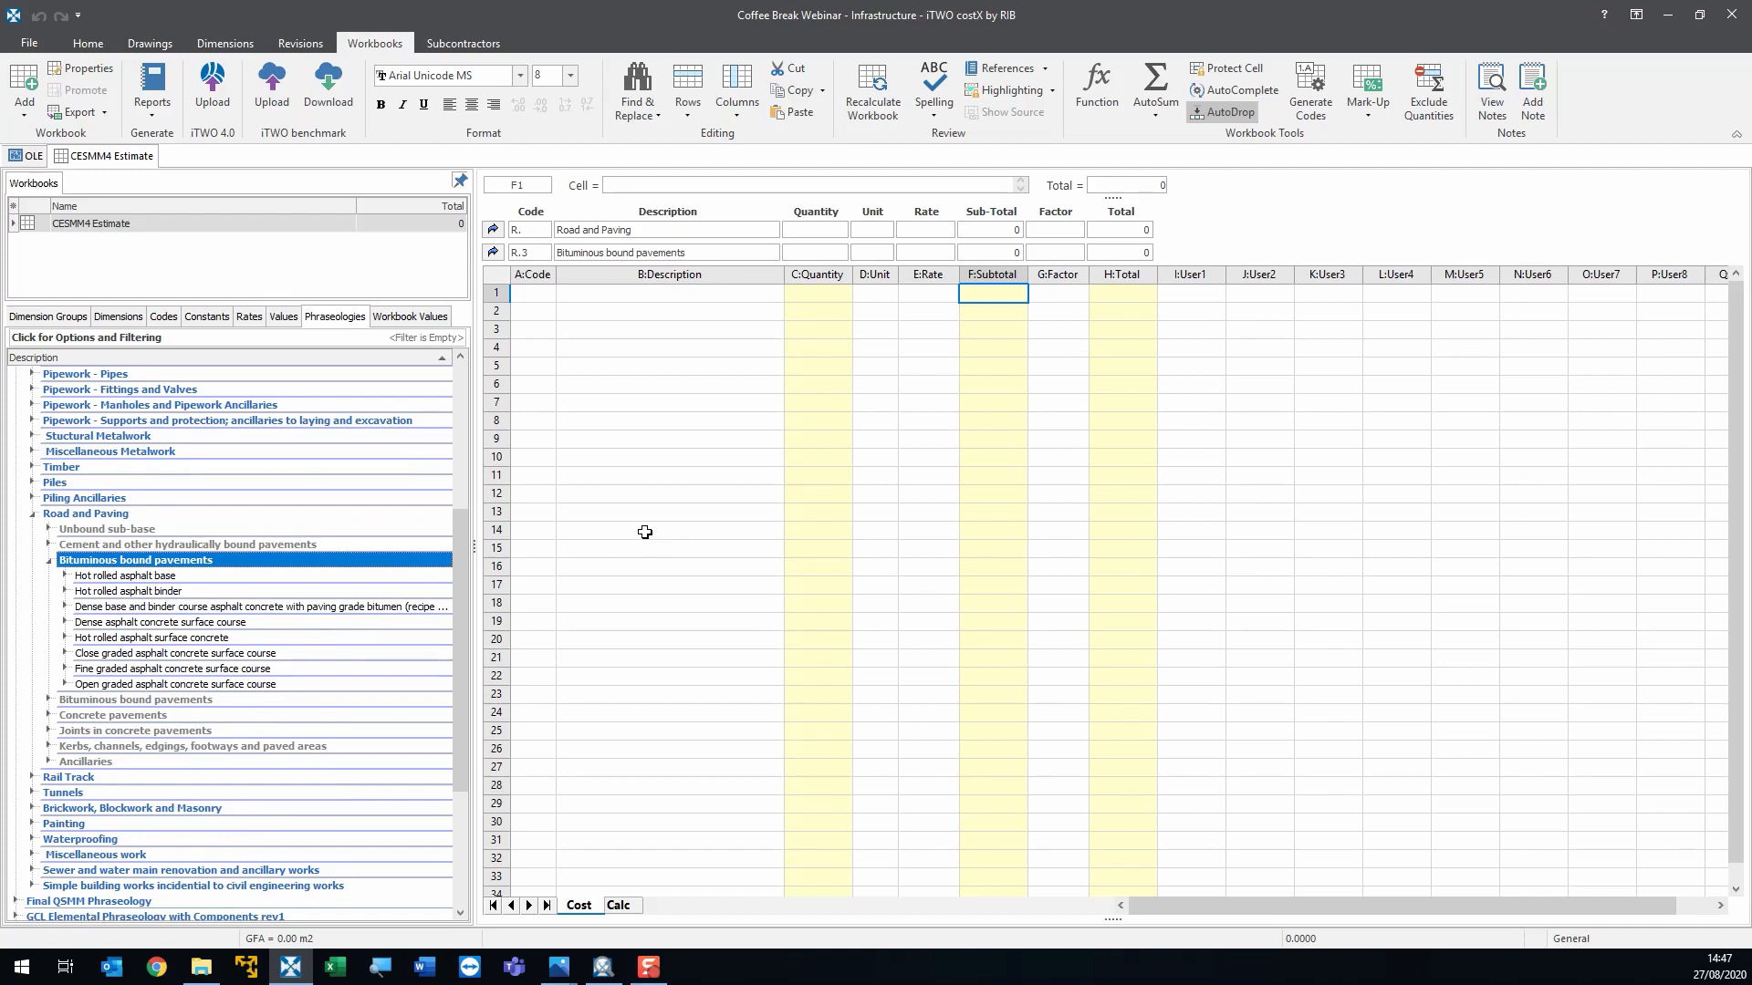
click(65, 653)
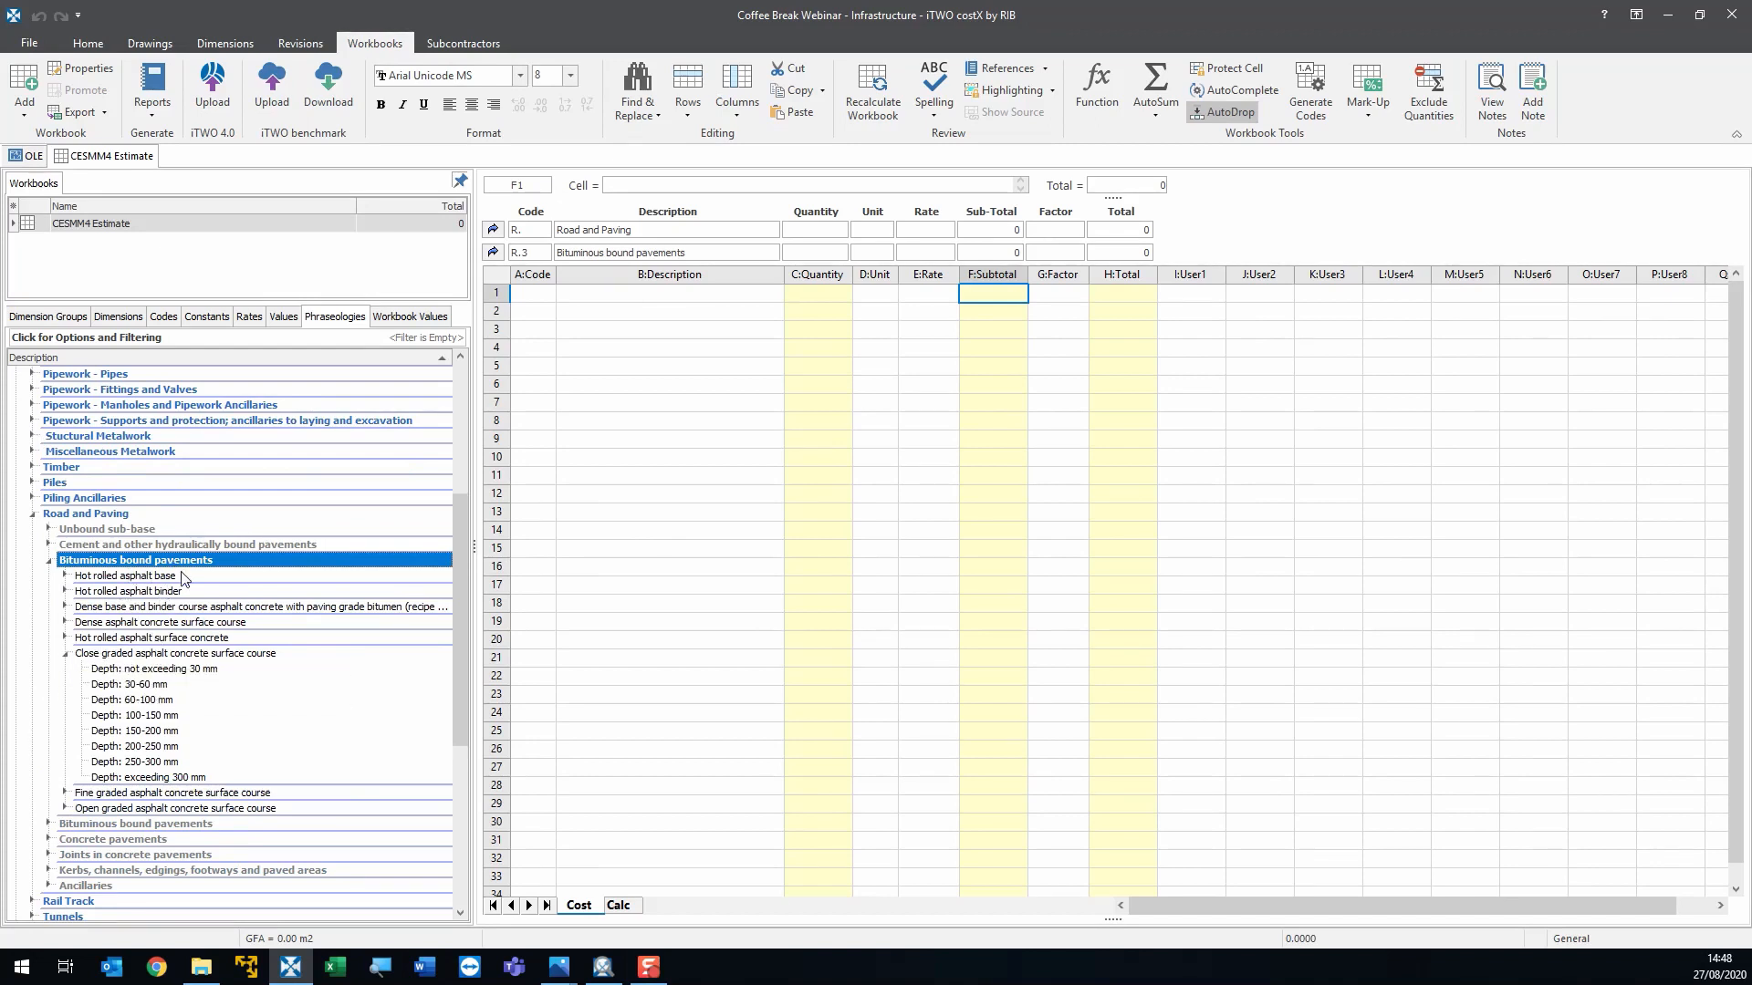
click(130, 656)
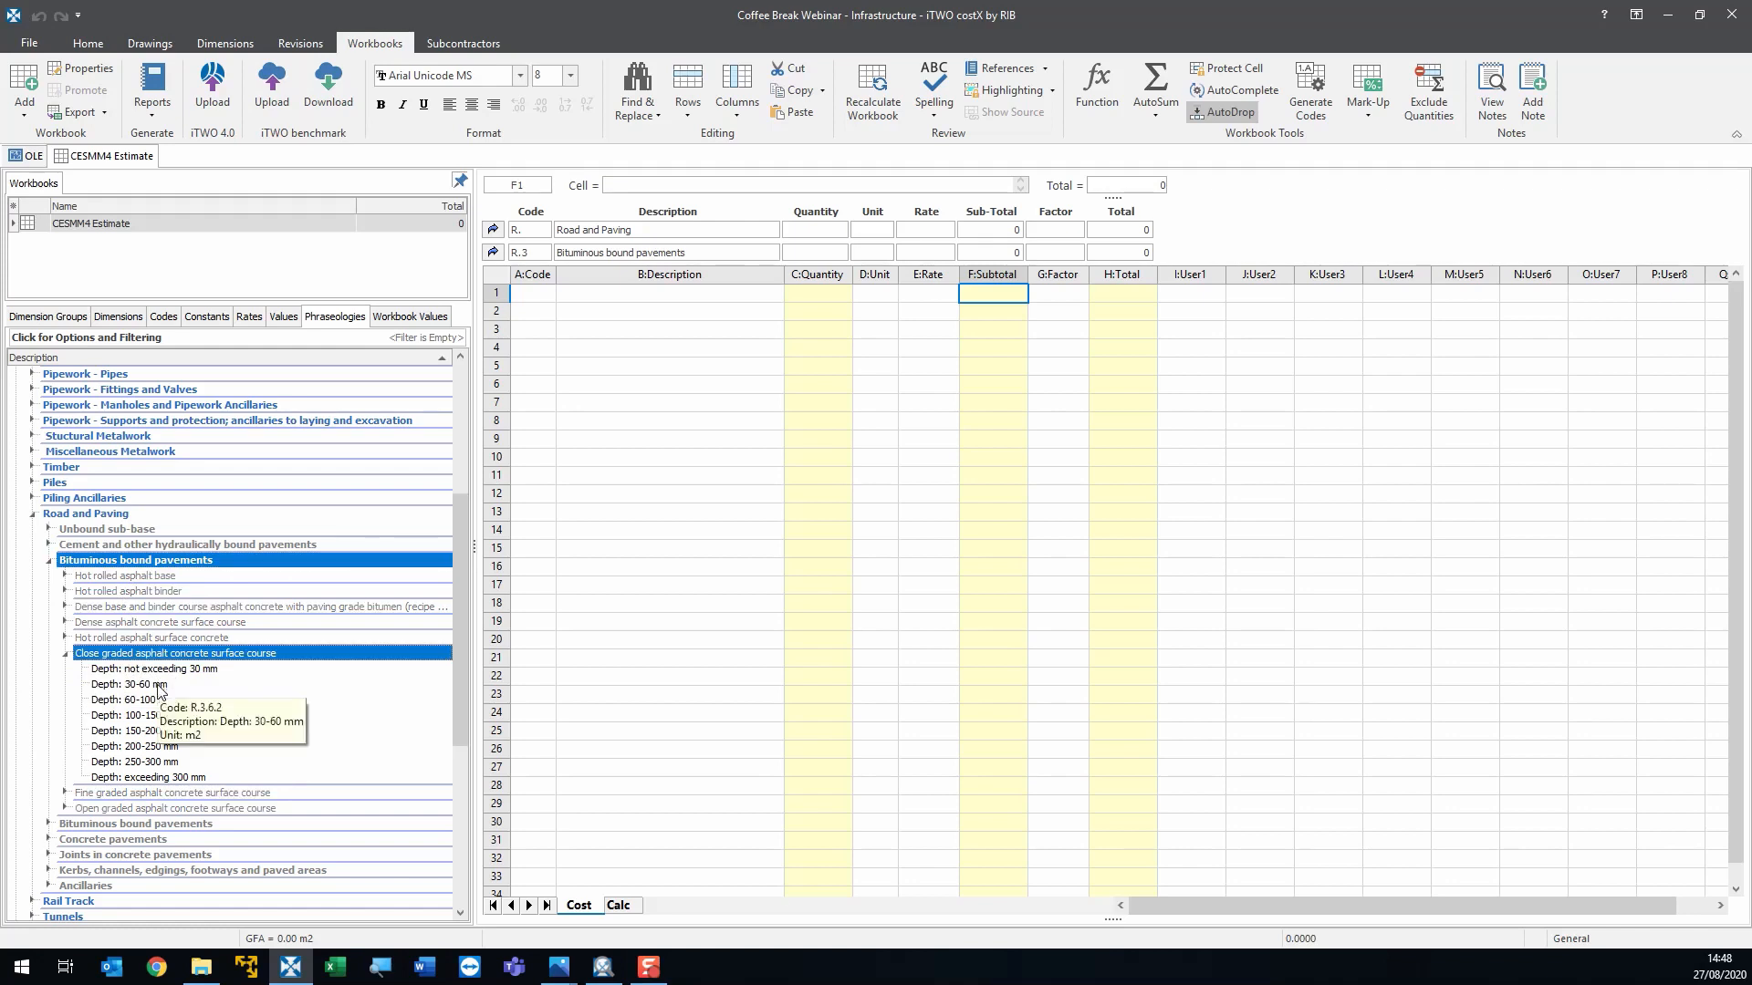
click(48, 317)
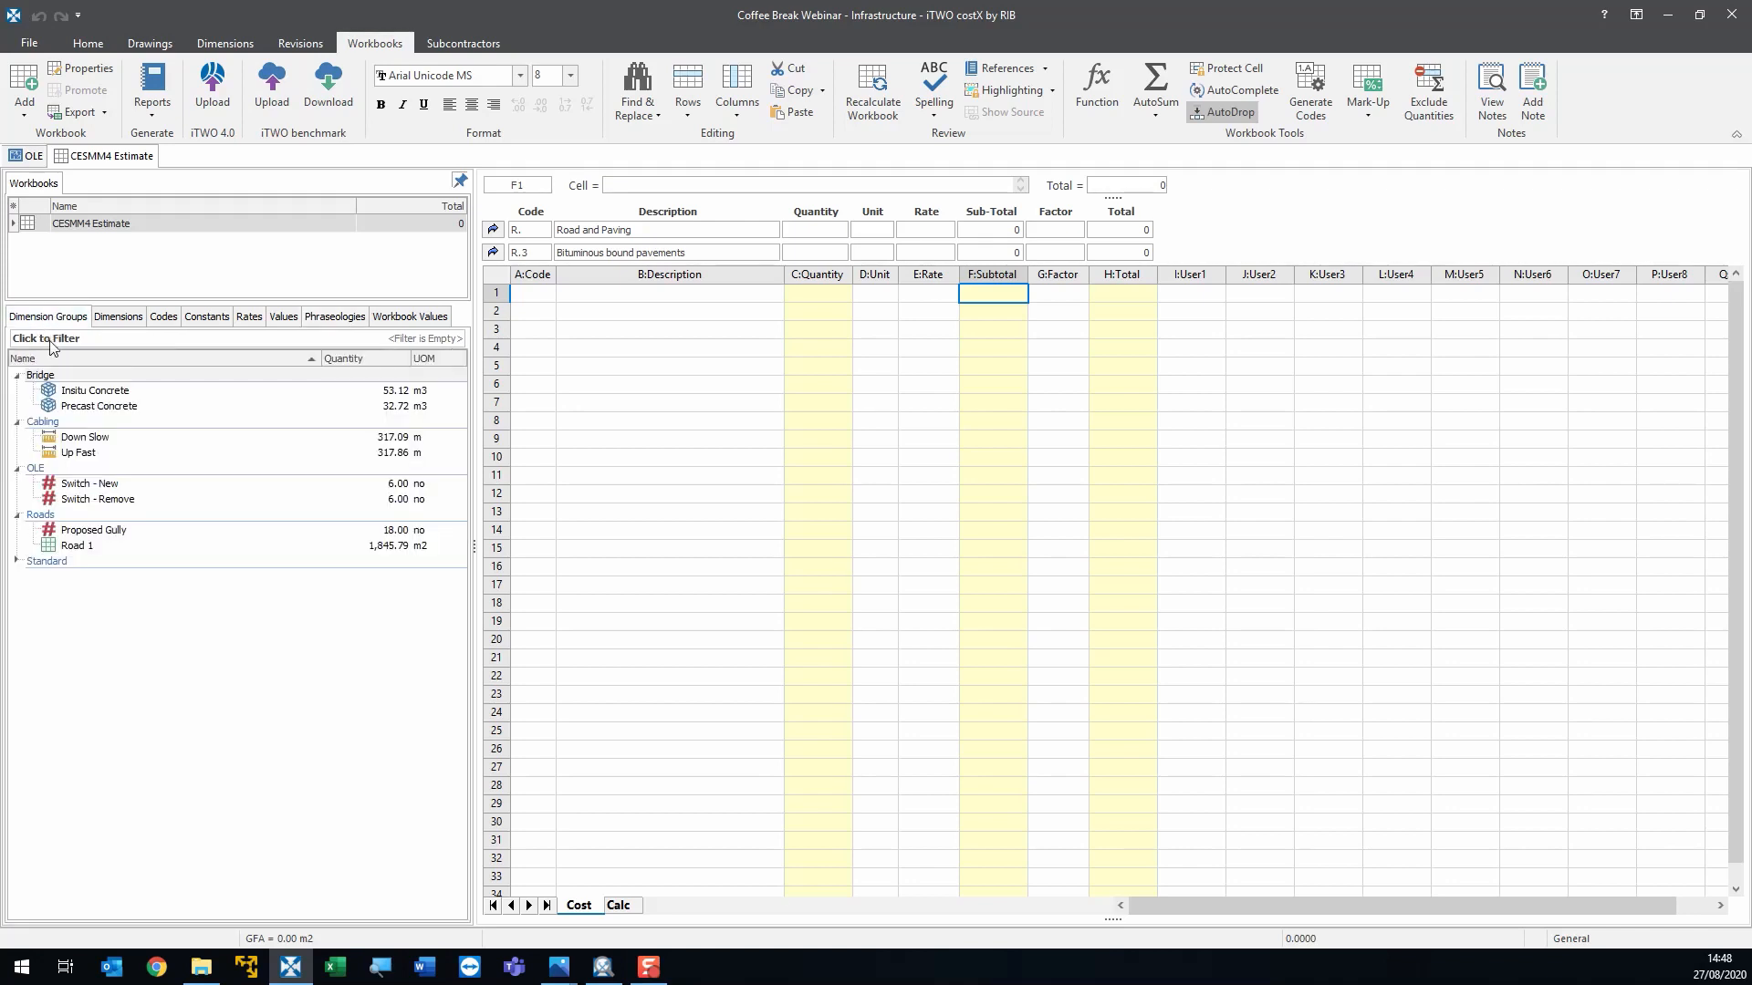
mouse_move(364, 554)
click(315, 319)
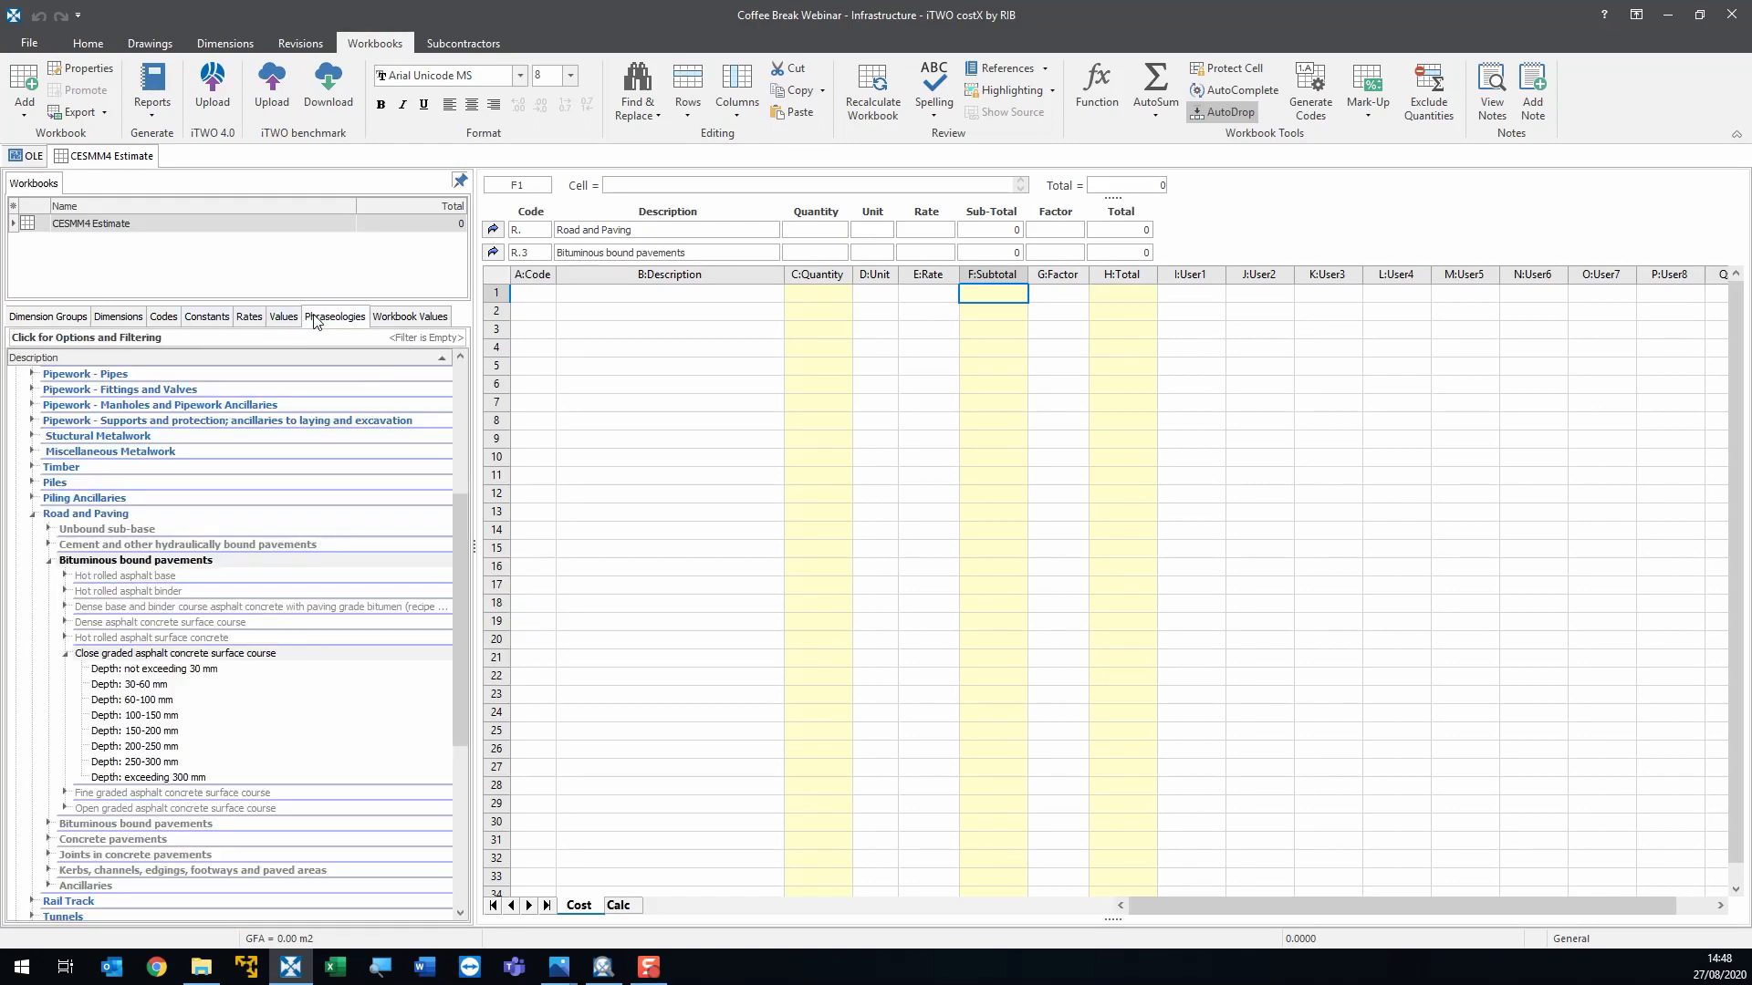
click(146, 684)
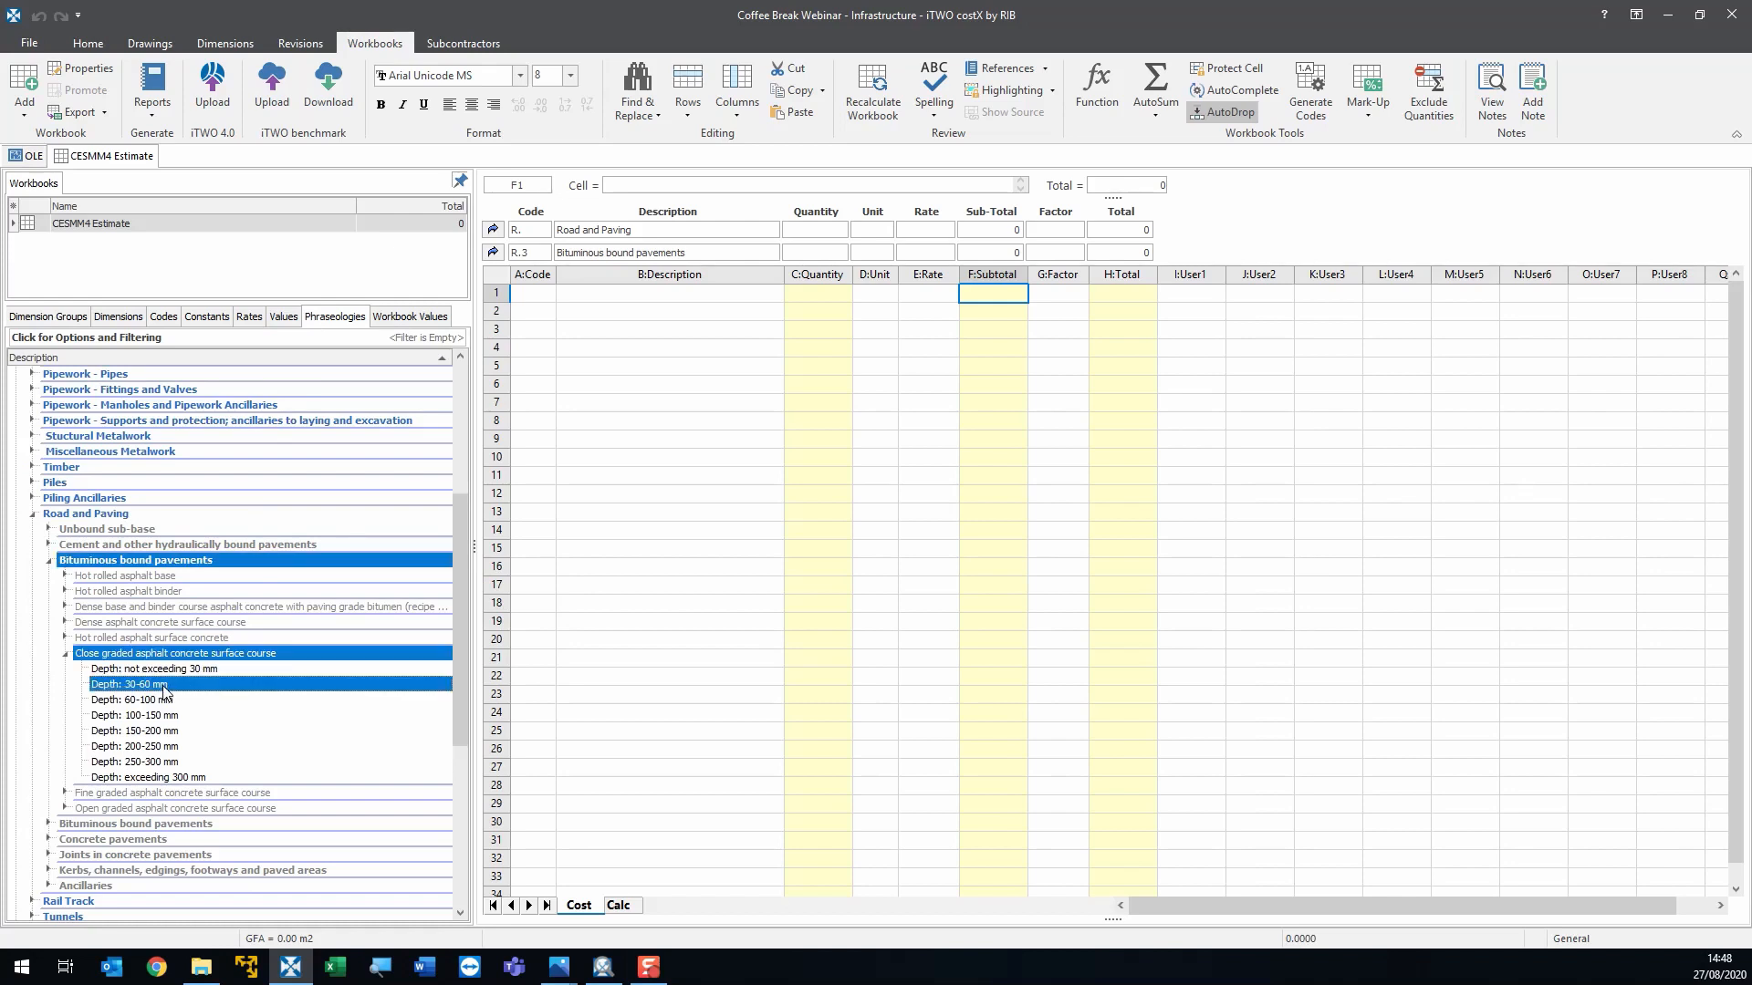
drag(152, 561, 612, 299)
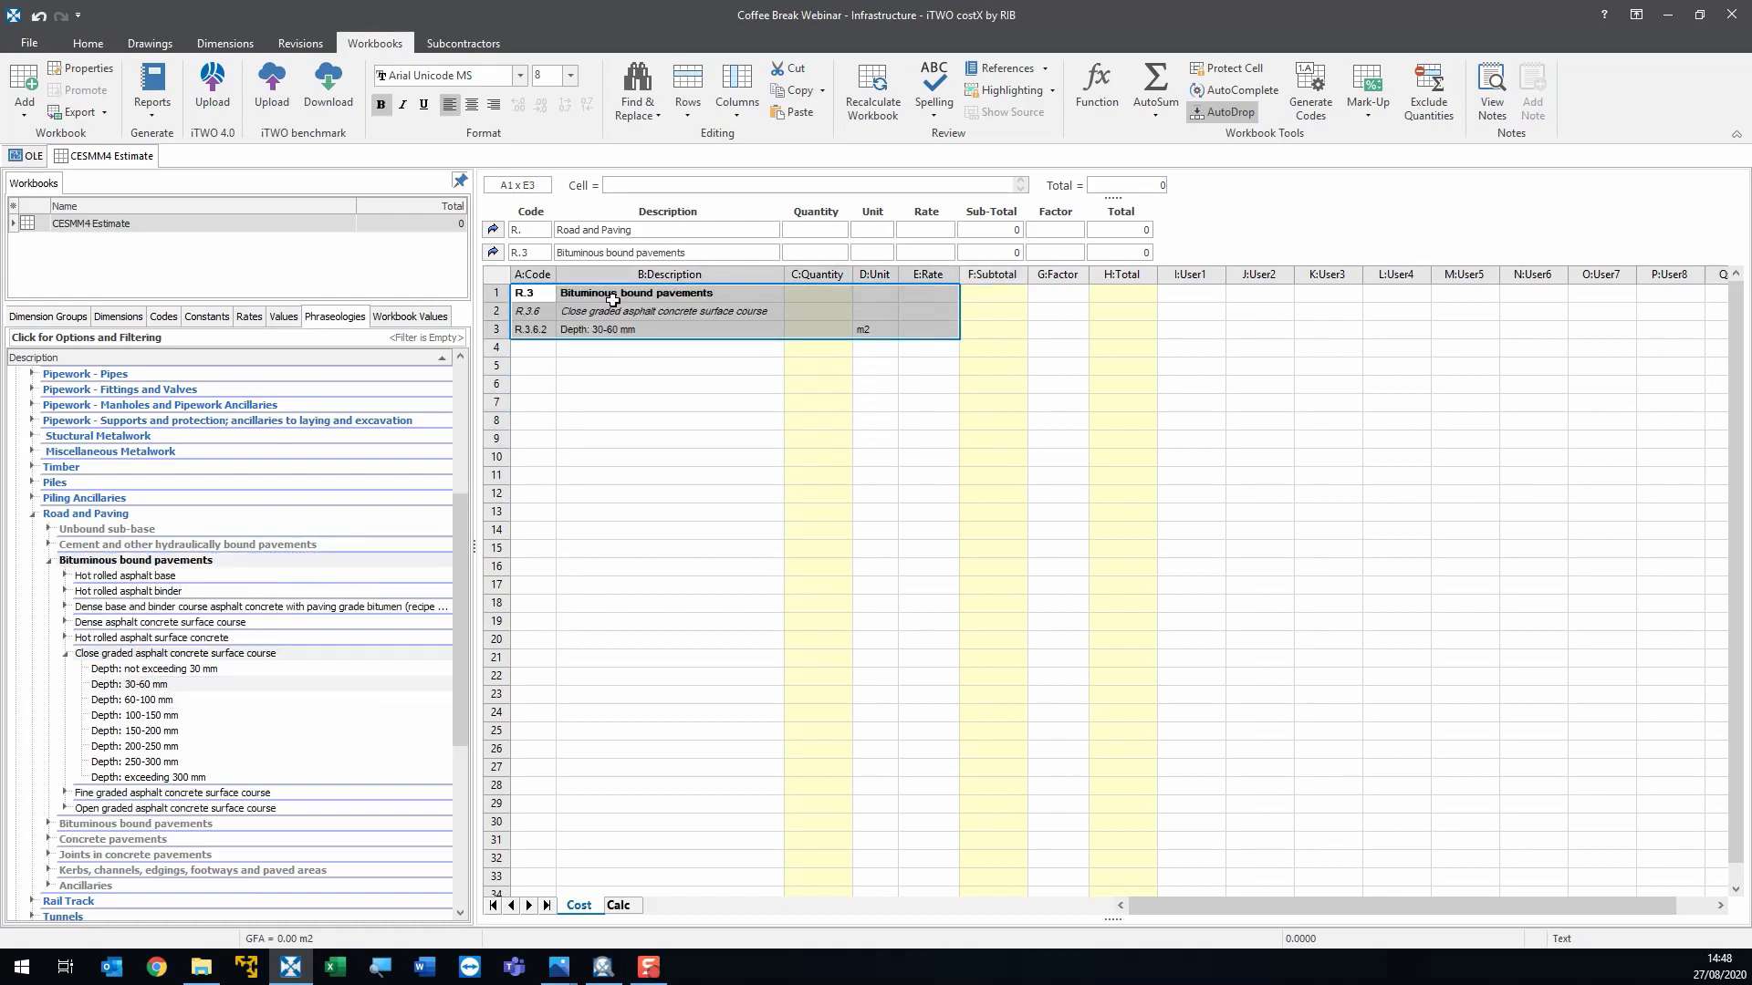
click(646, 383)
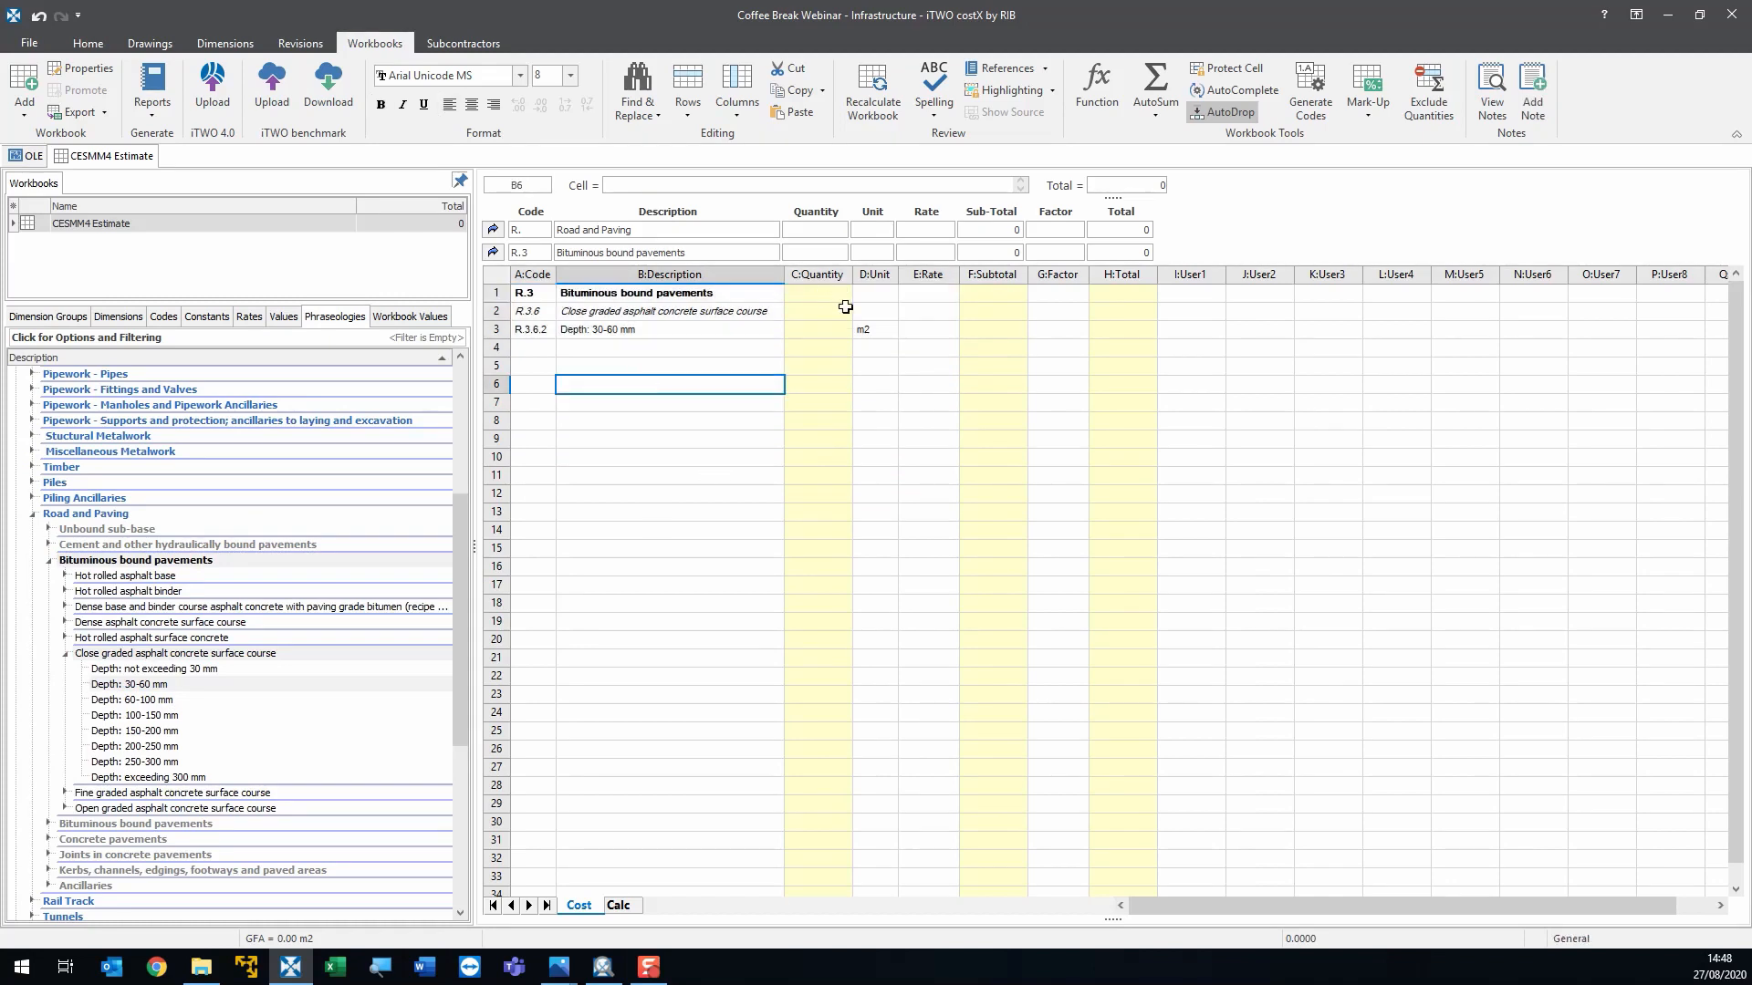
- Link the quantity of the Depth: 30-60 mm item to Road 1 with the quantity type Surface Course - 40mm
drag(539, 313, 545, 335)
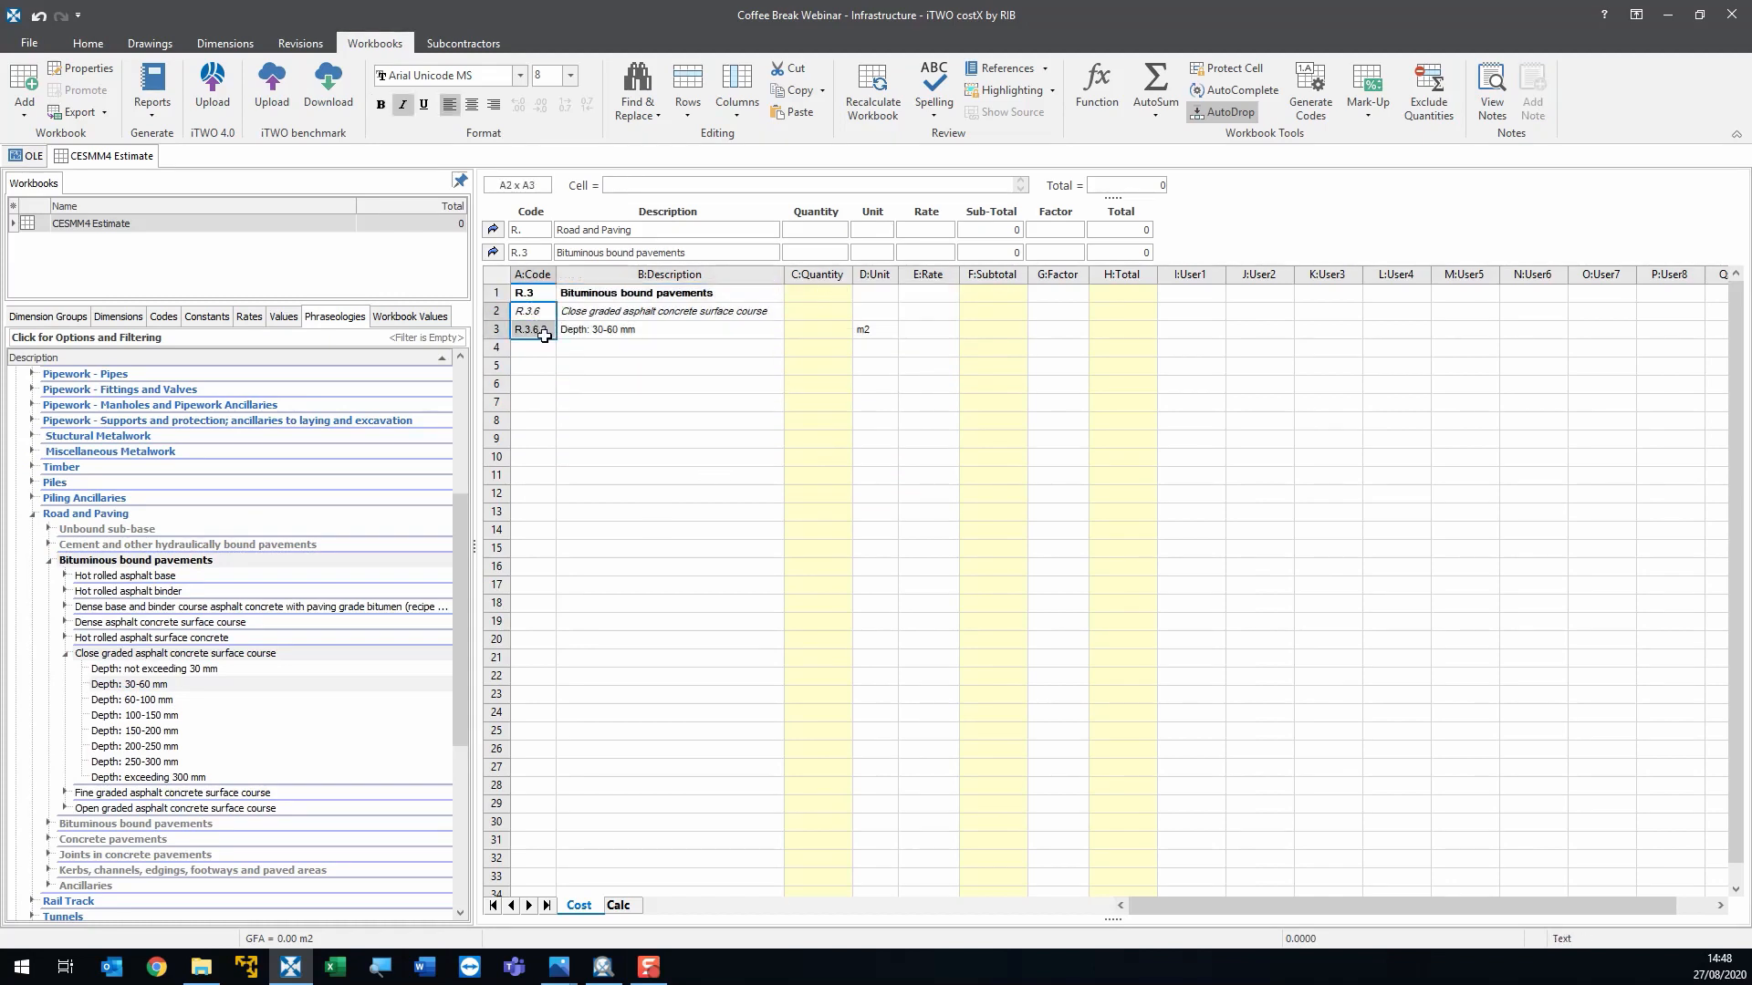
click(861, 332)
text(m2)
click(57, 317)
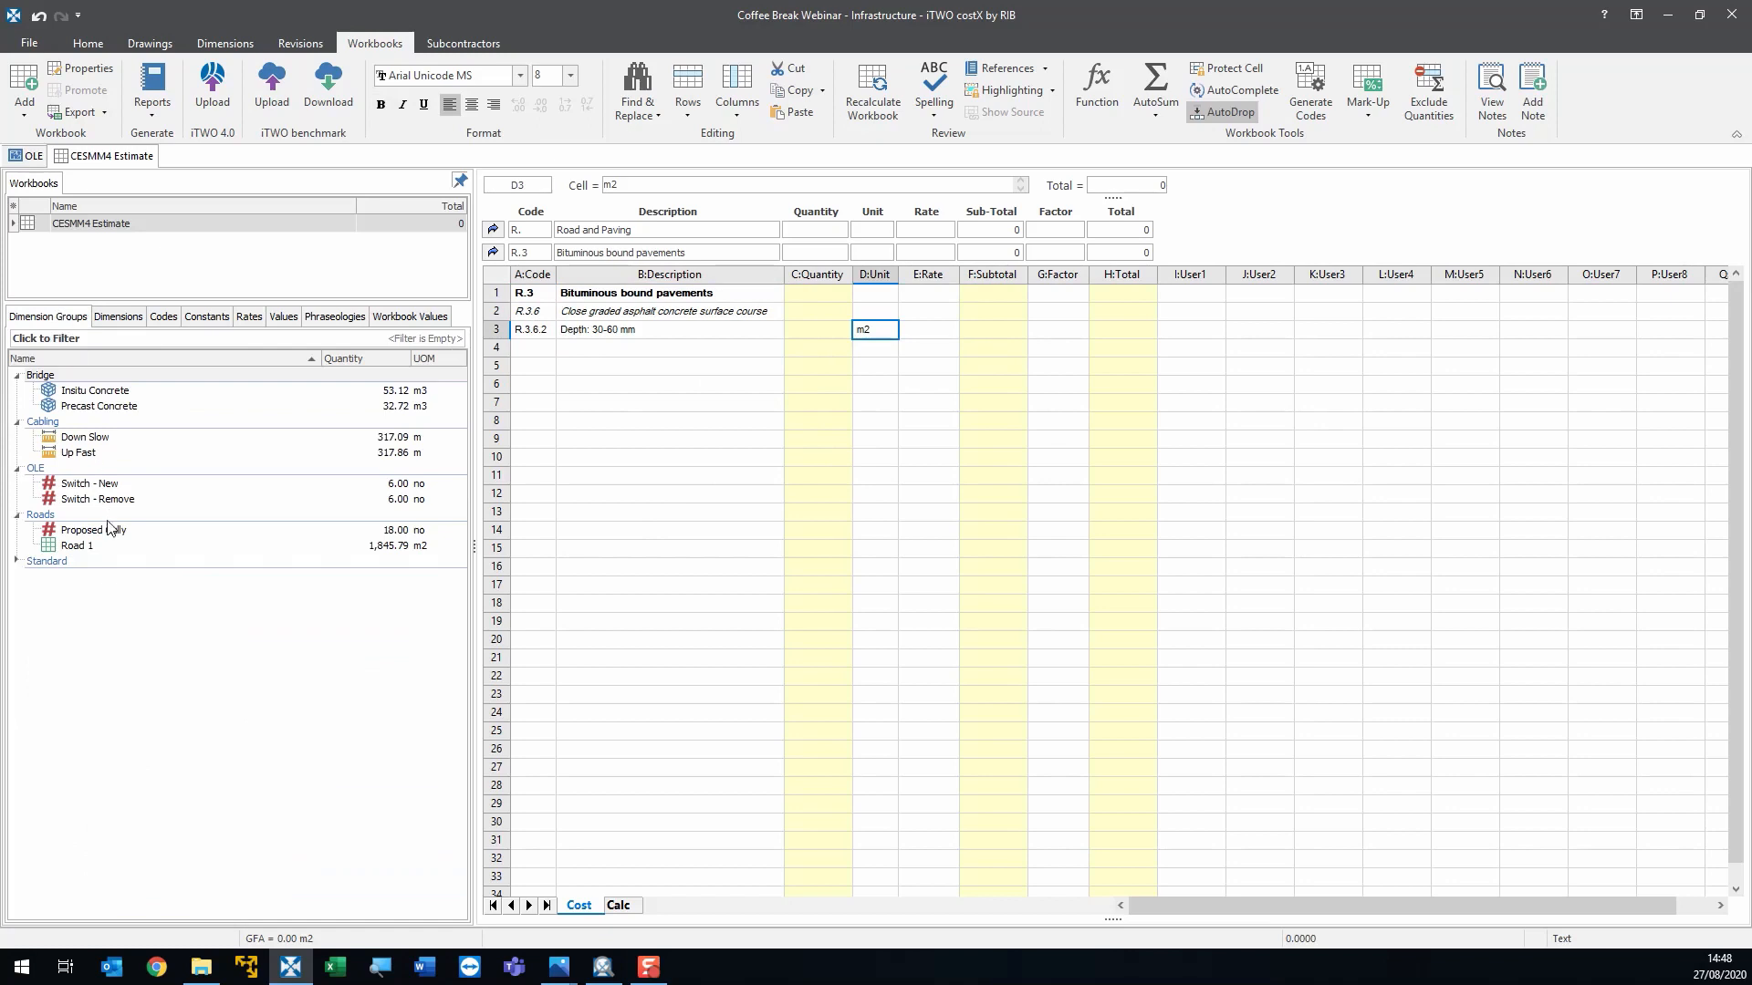
click(83, 546)
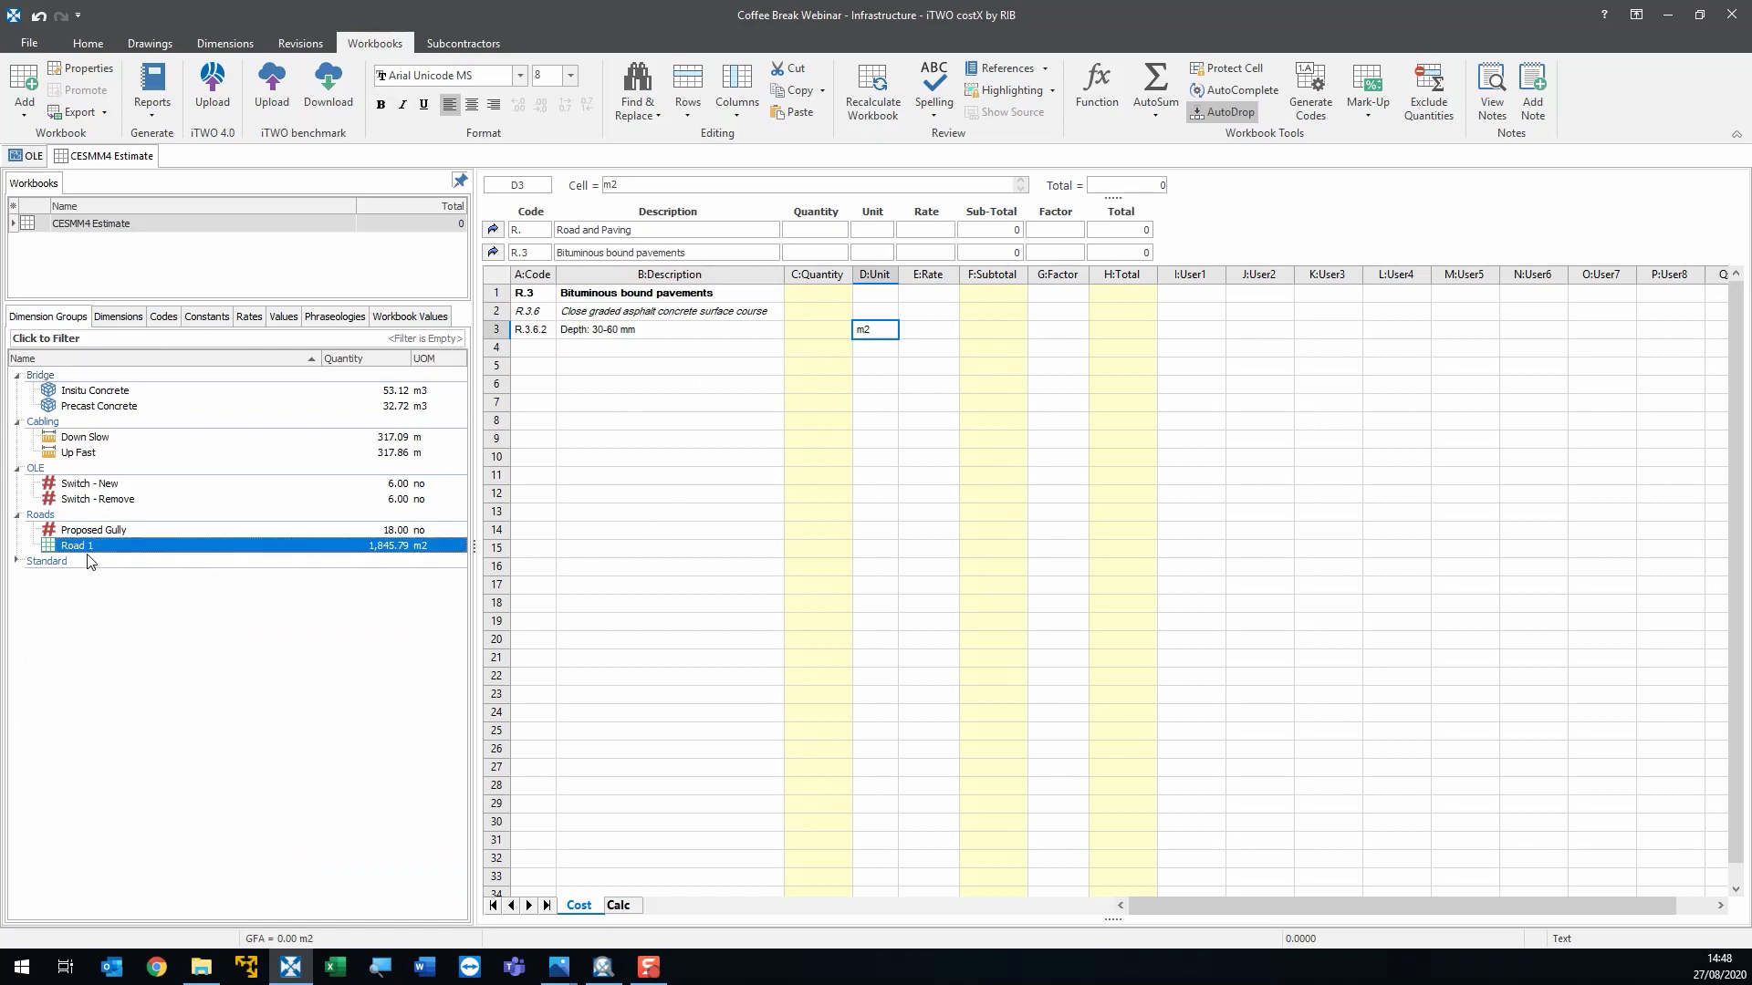
drag(82, 548, 810, 330)
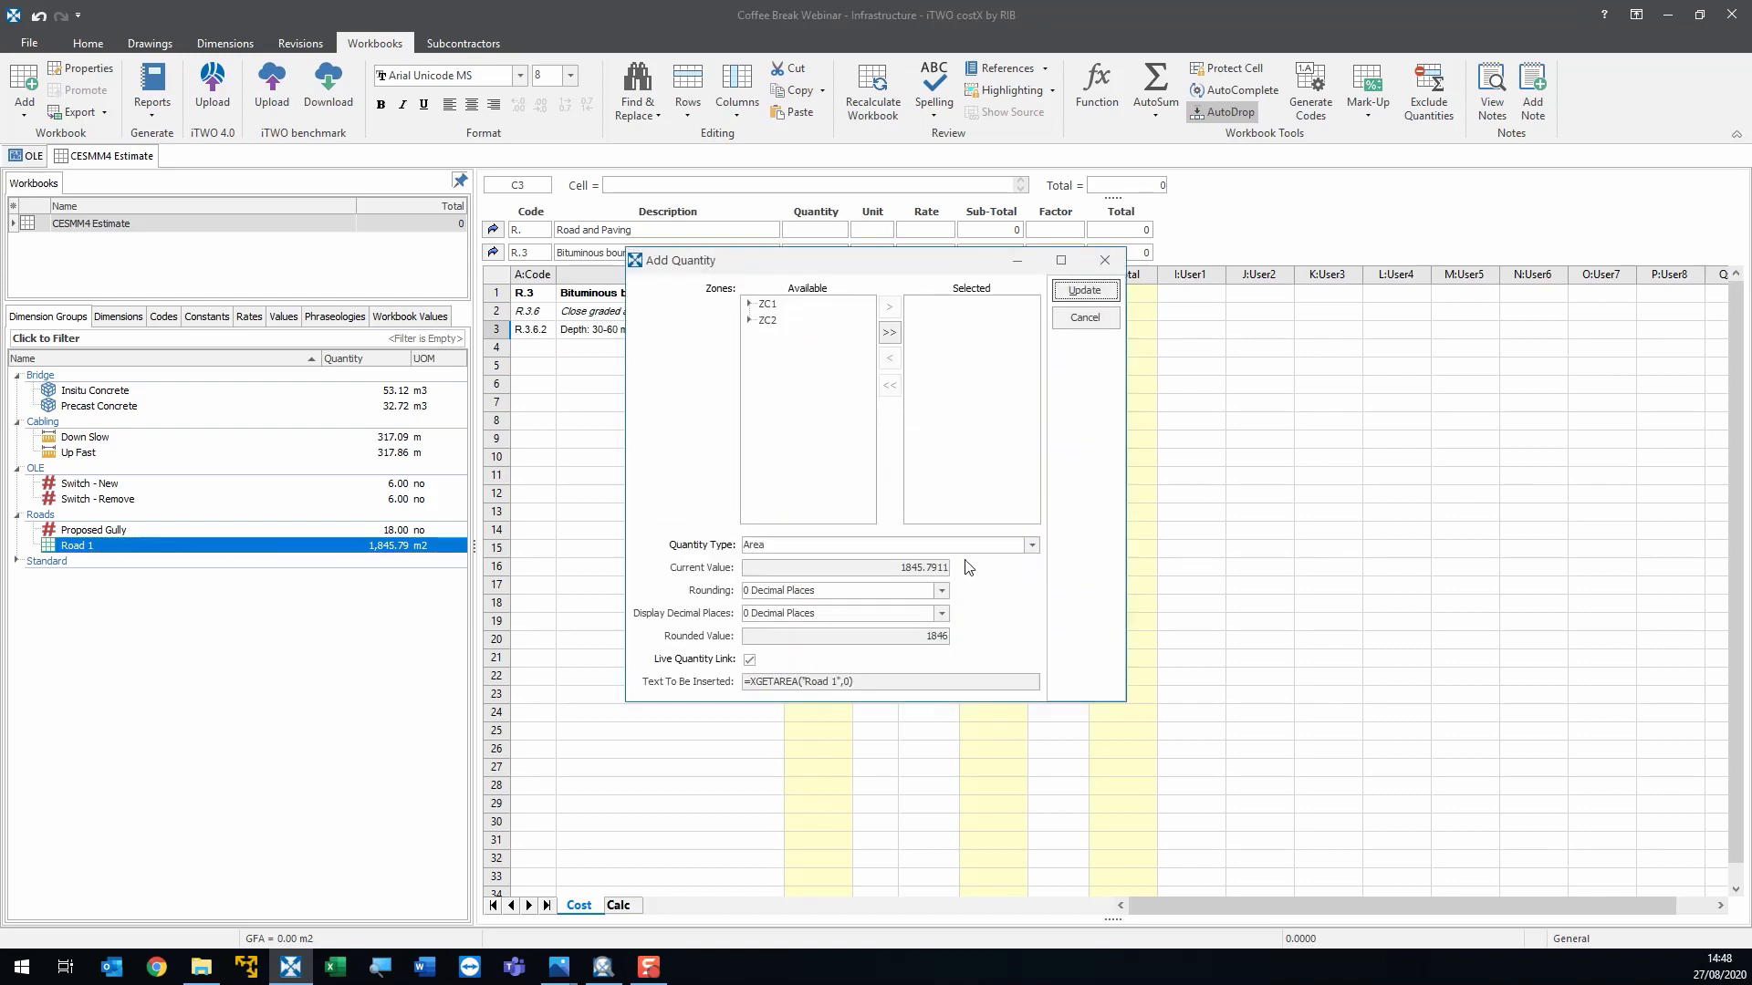
click(1032, 545)
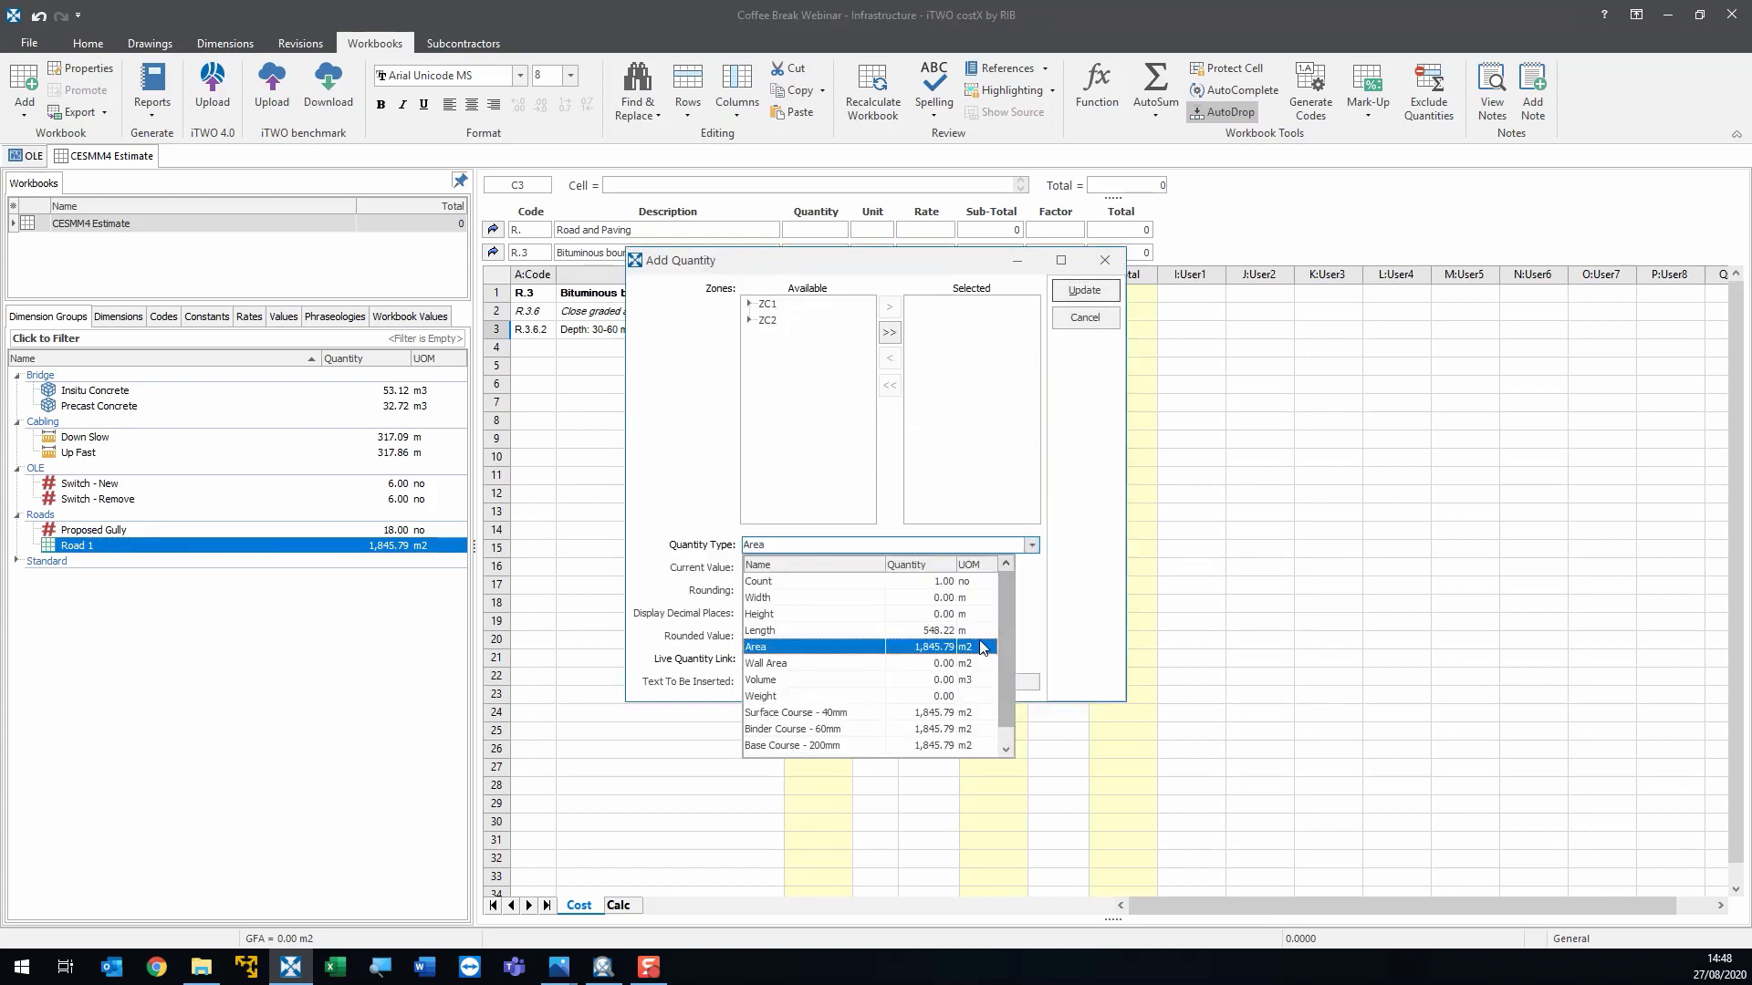
scroll(938, 702, down, 1)
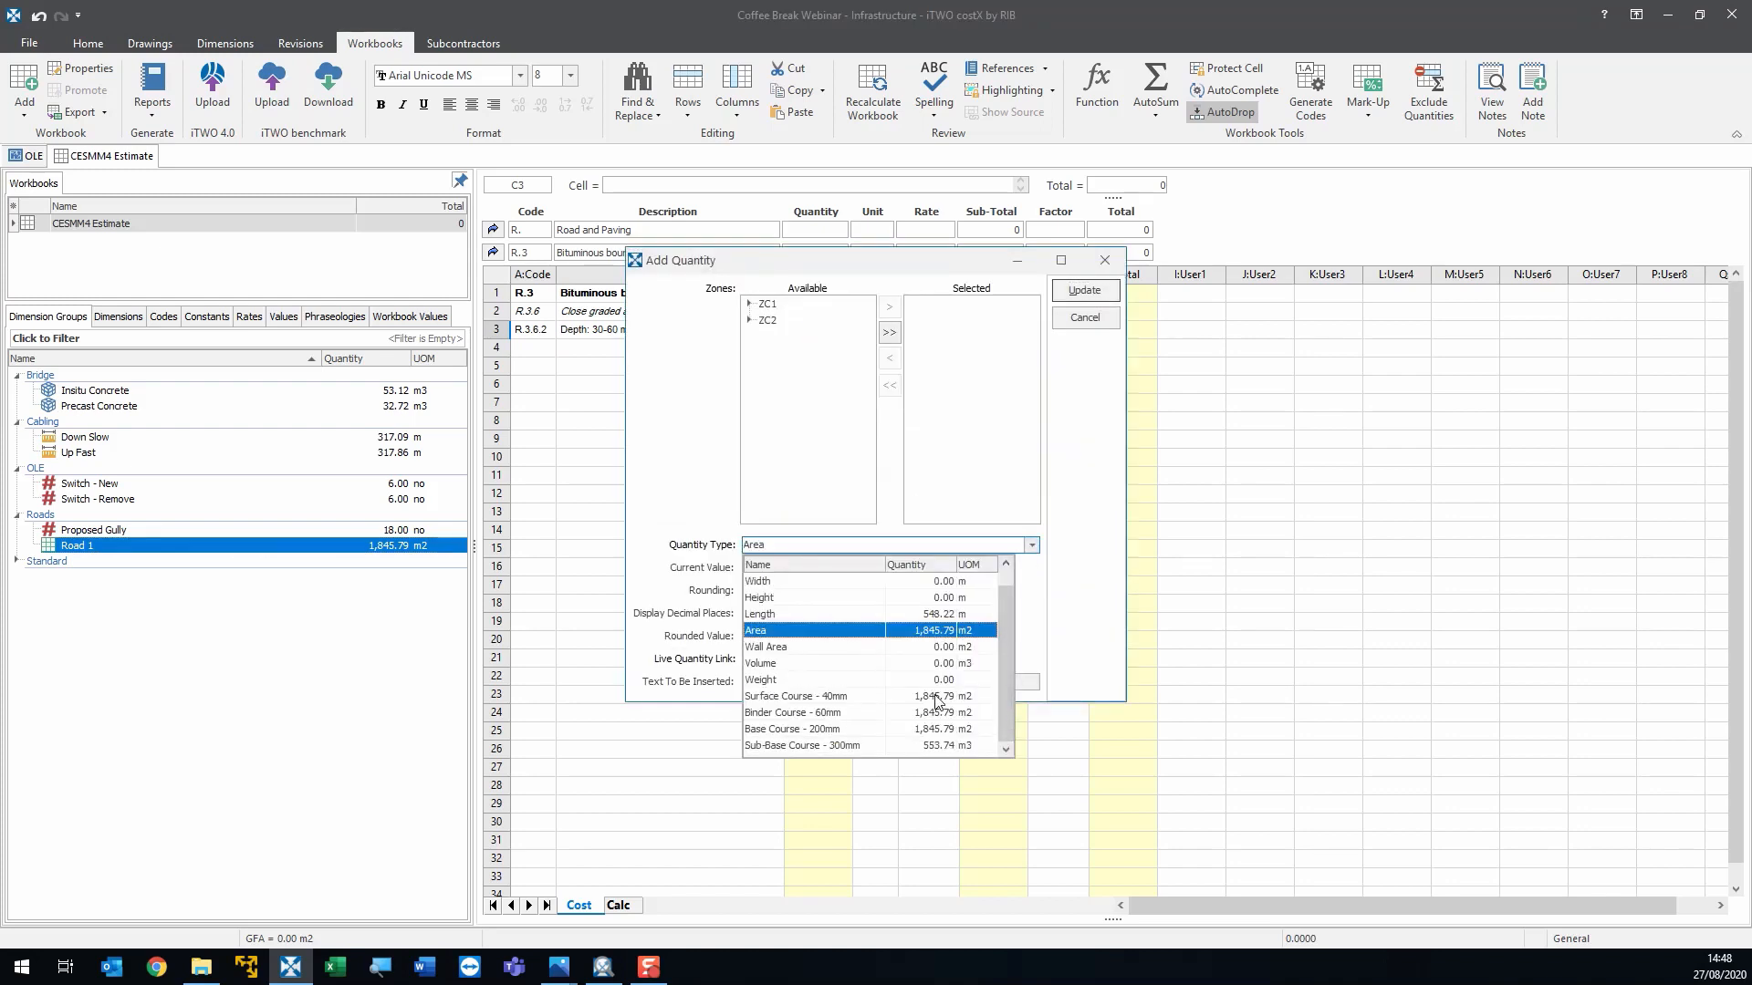
click(822, 698)
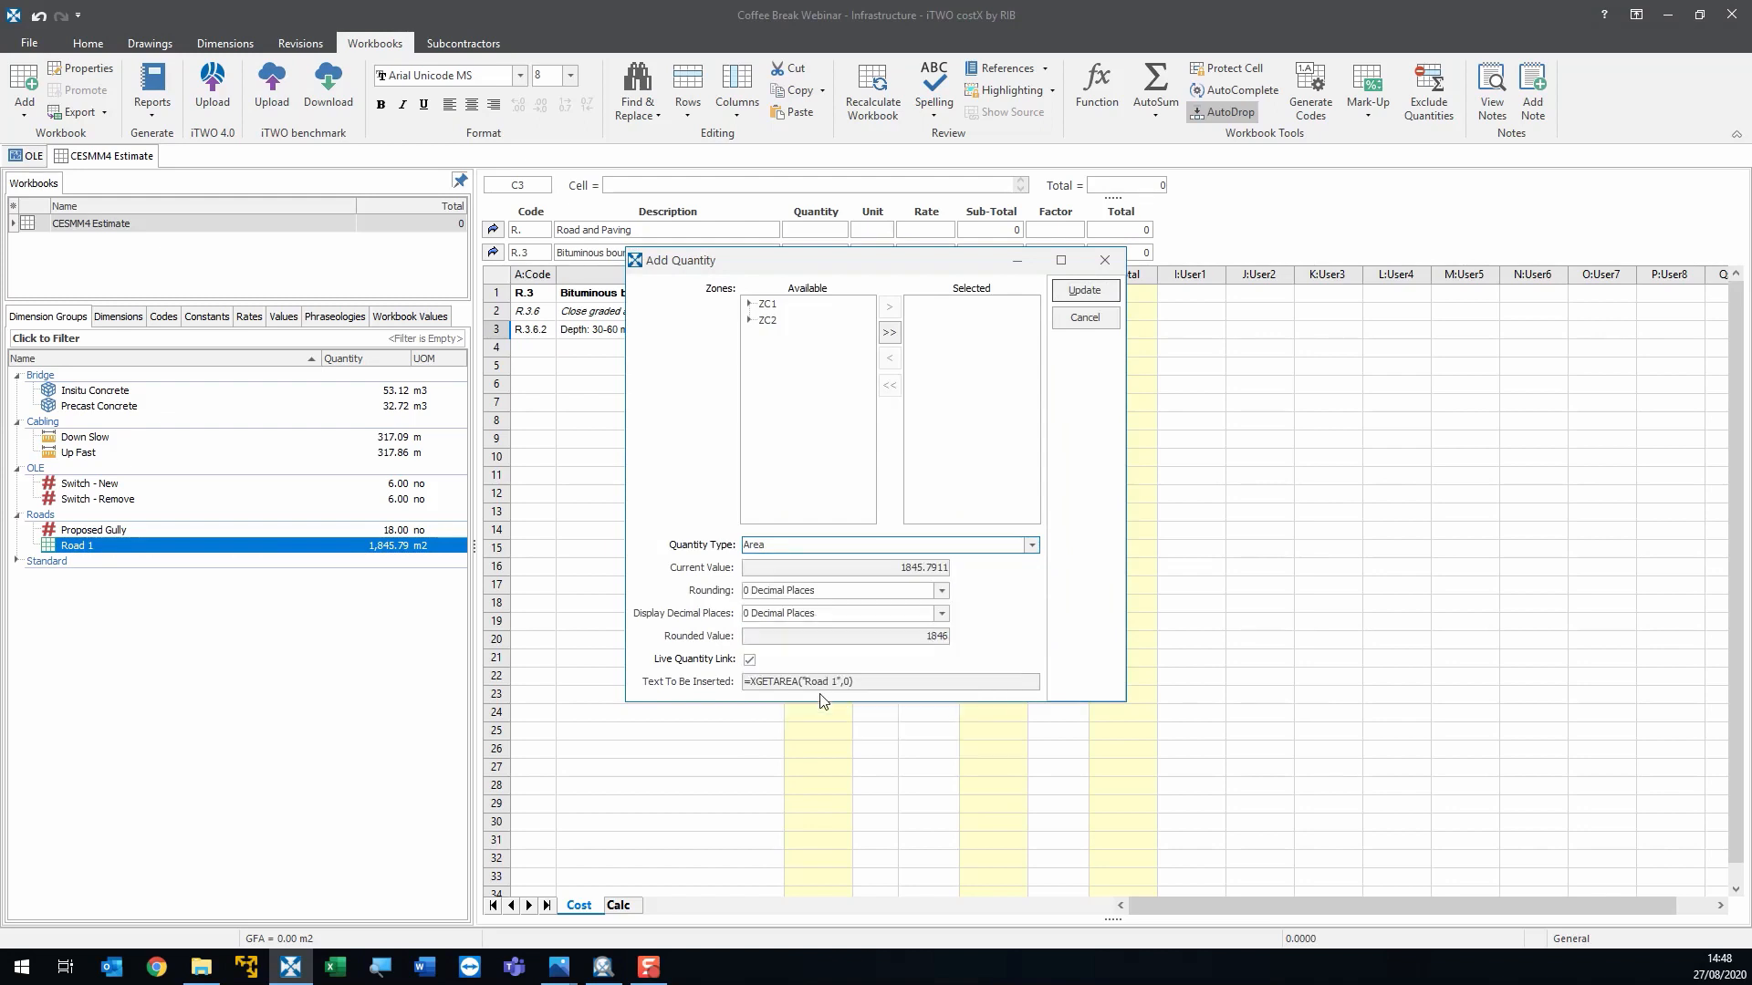
click(1096, 291)
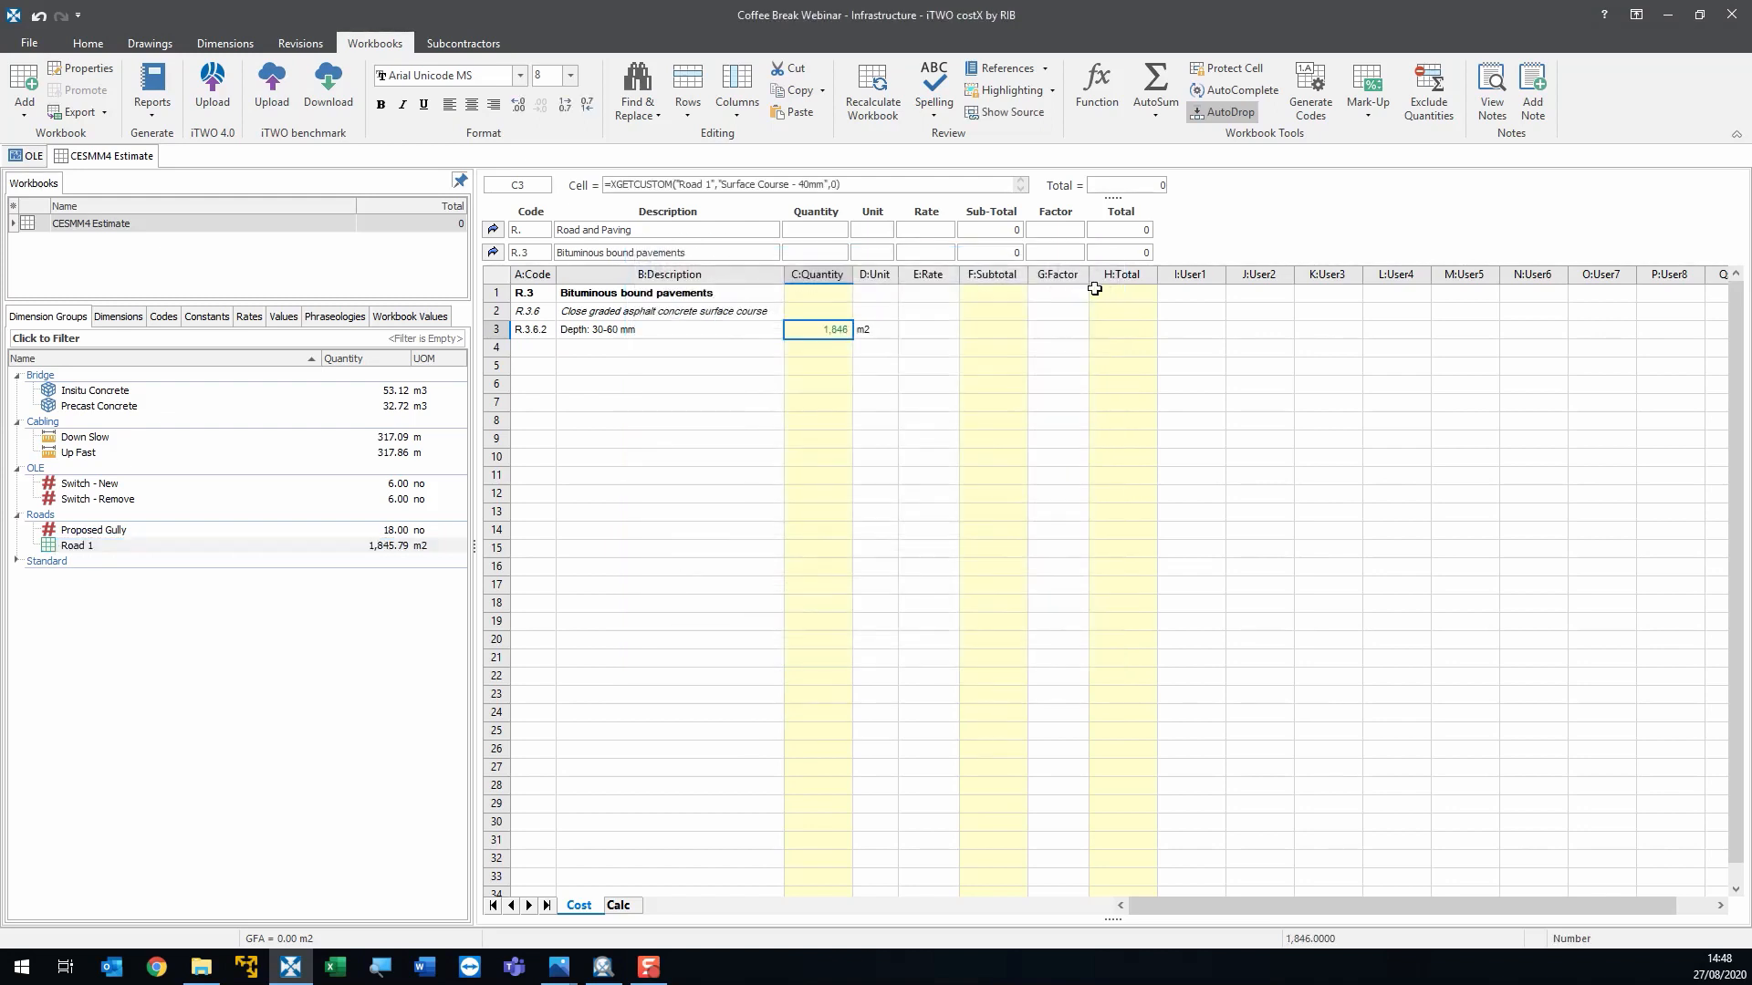
- Expand the depth options of Hot rolled asphalt binder in the phraseology and check Road 1's course quantities
click(336, 316)
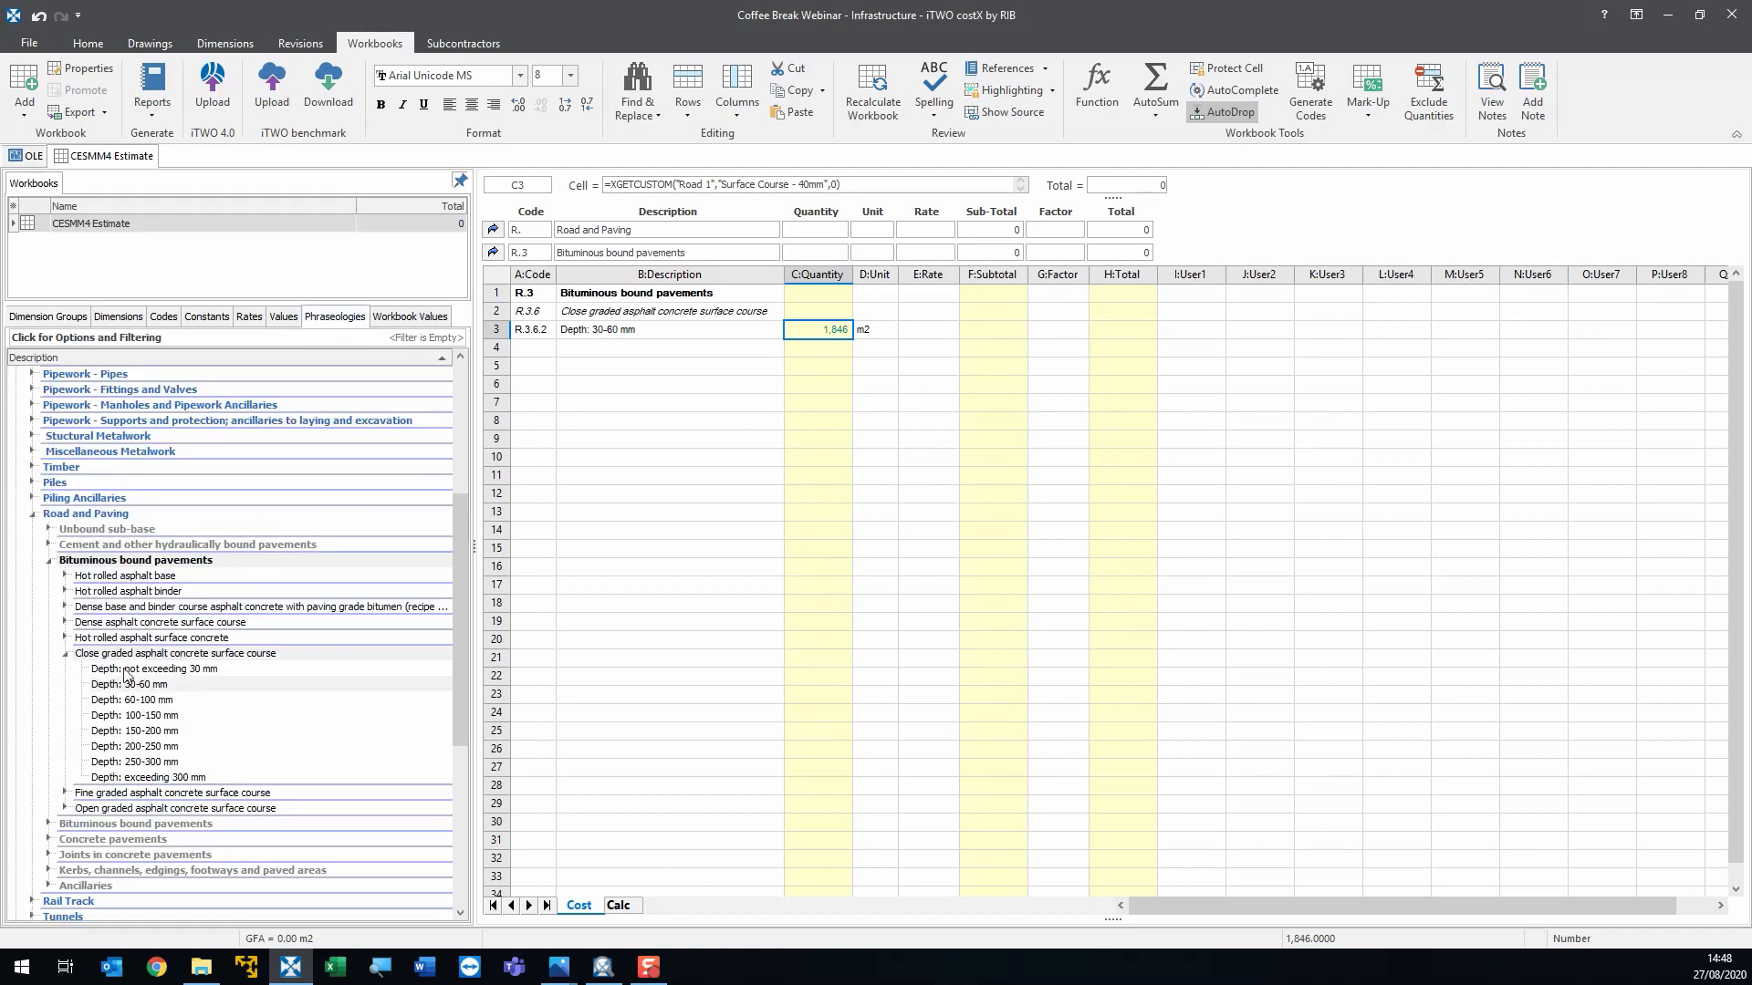
click(65, 591)
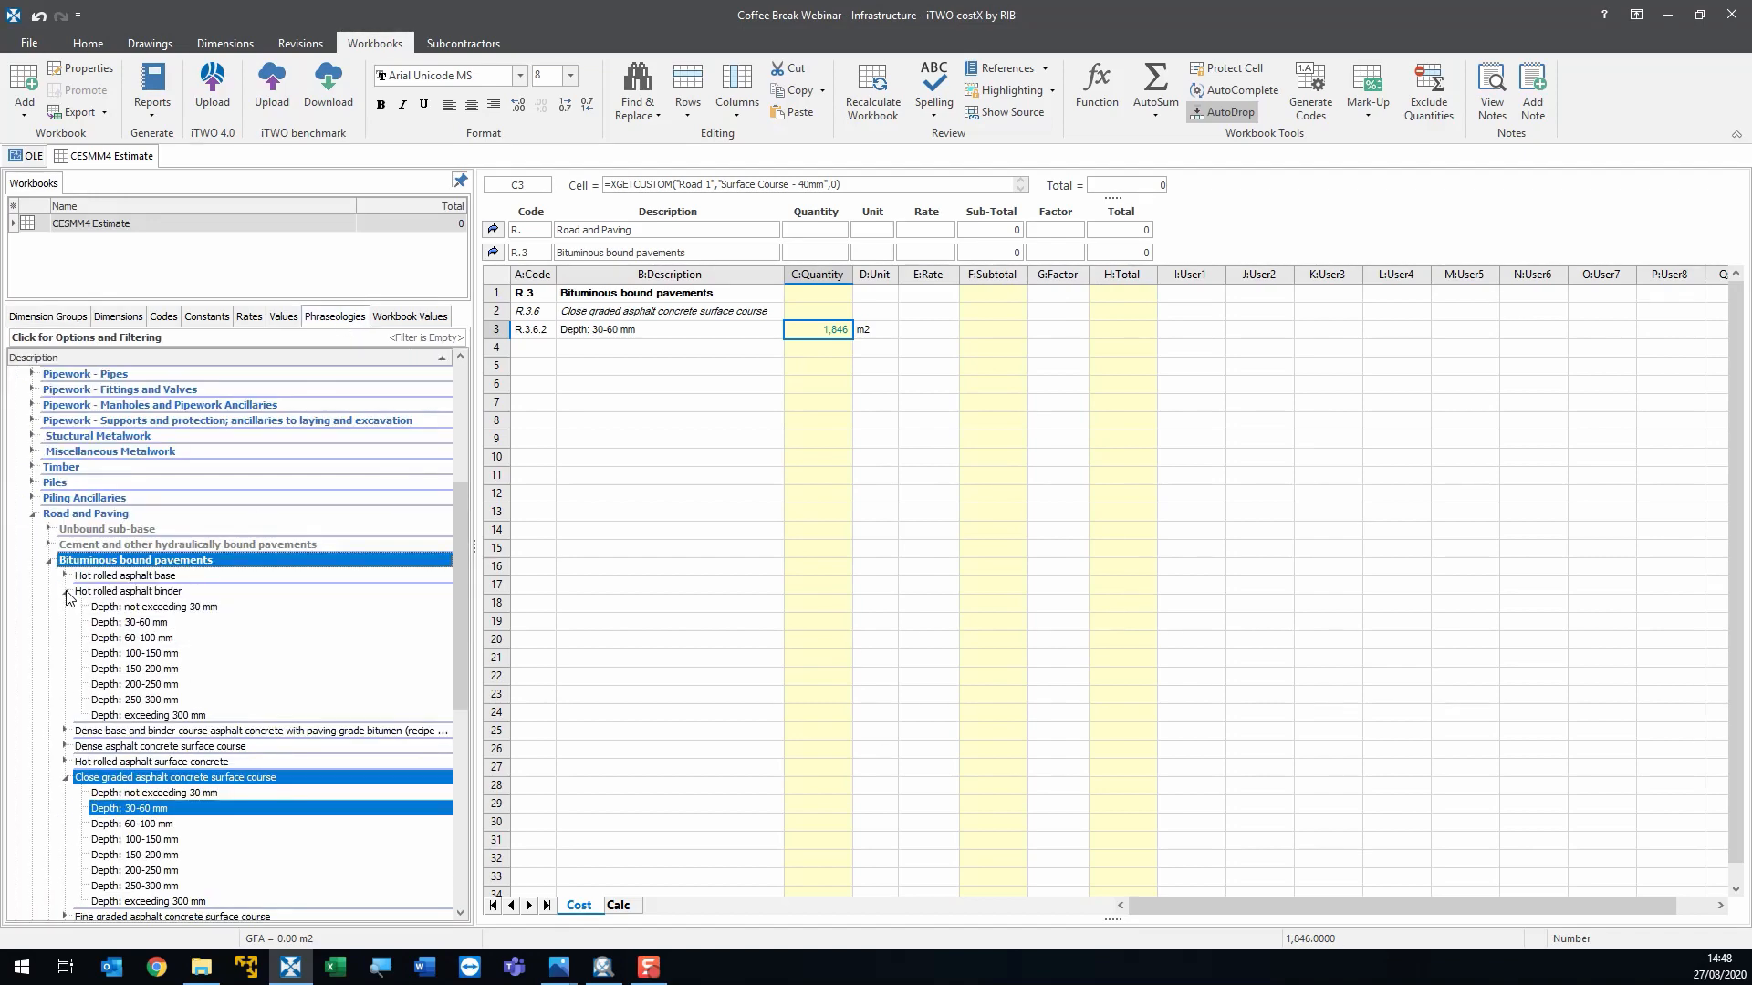
click(116, 593)
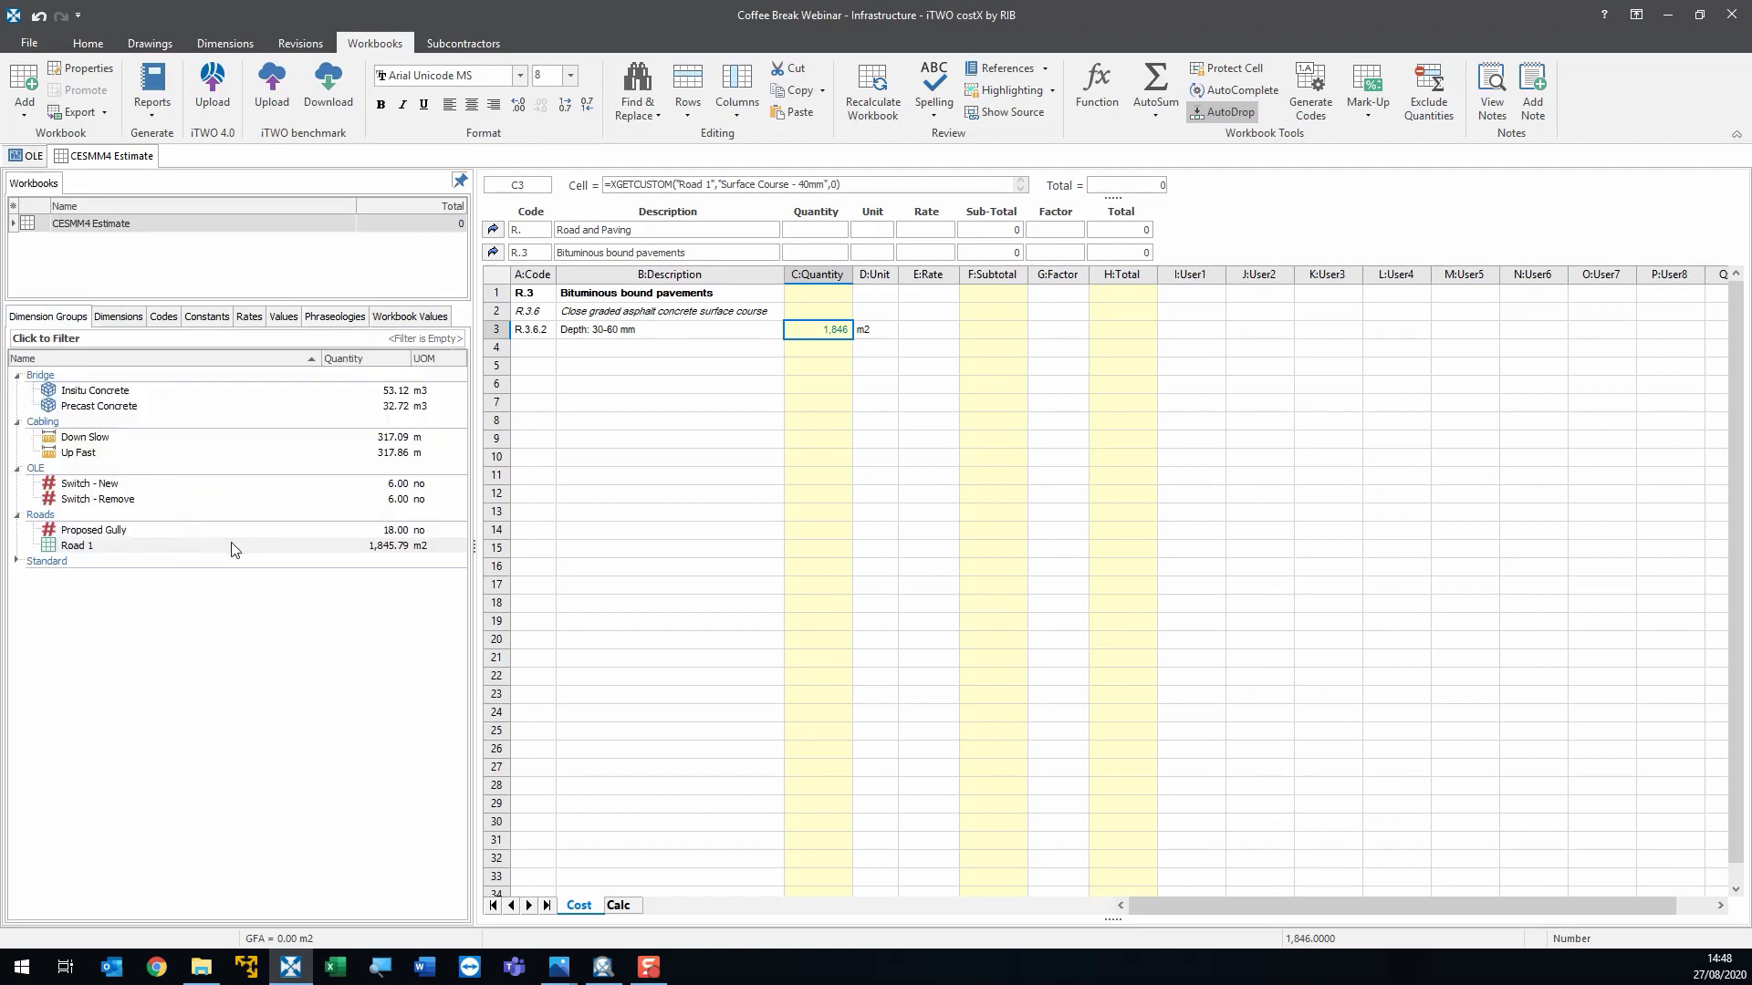
mouse_move(234, 554)
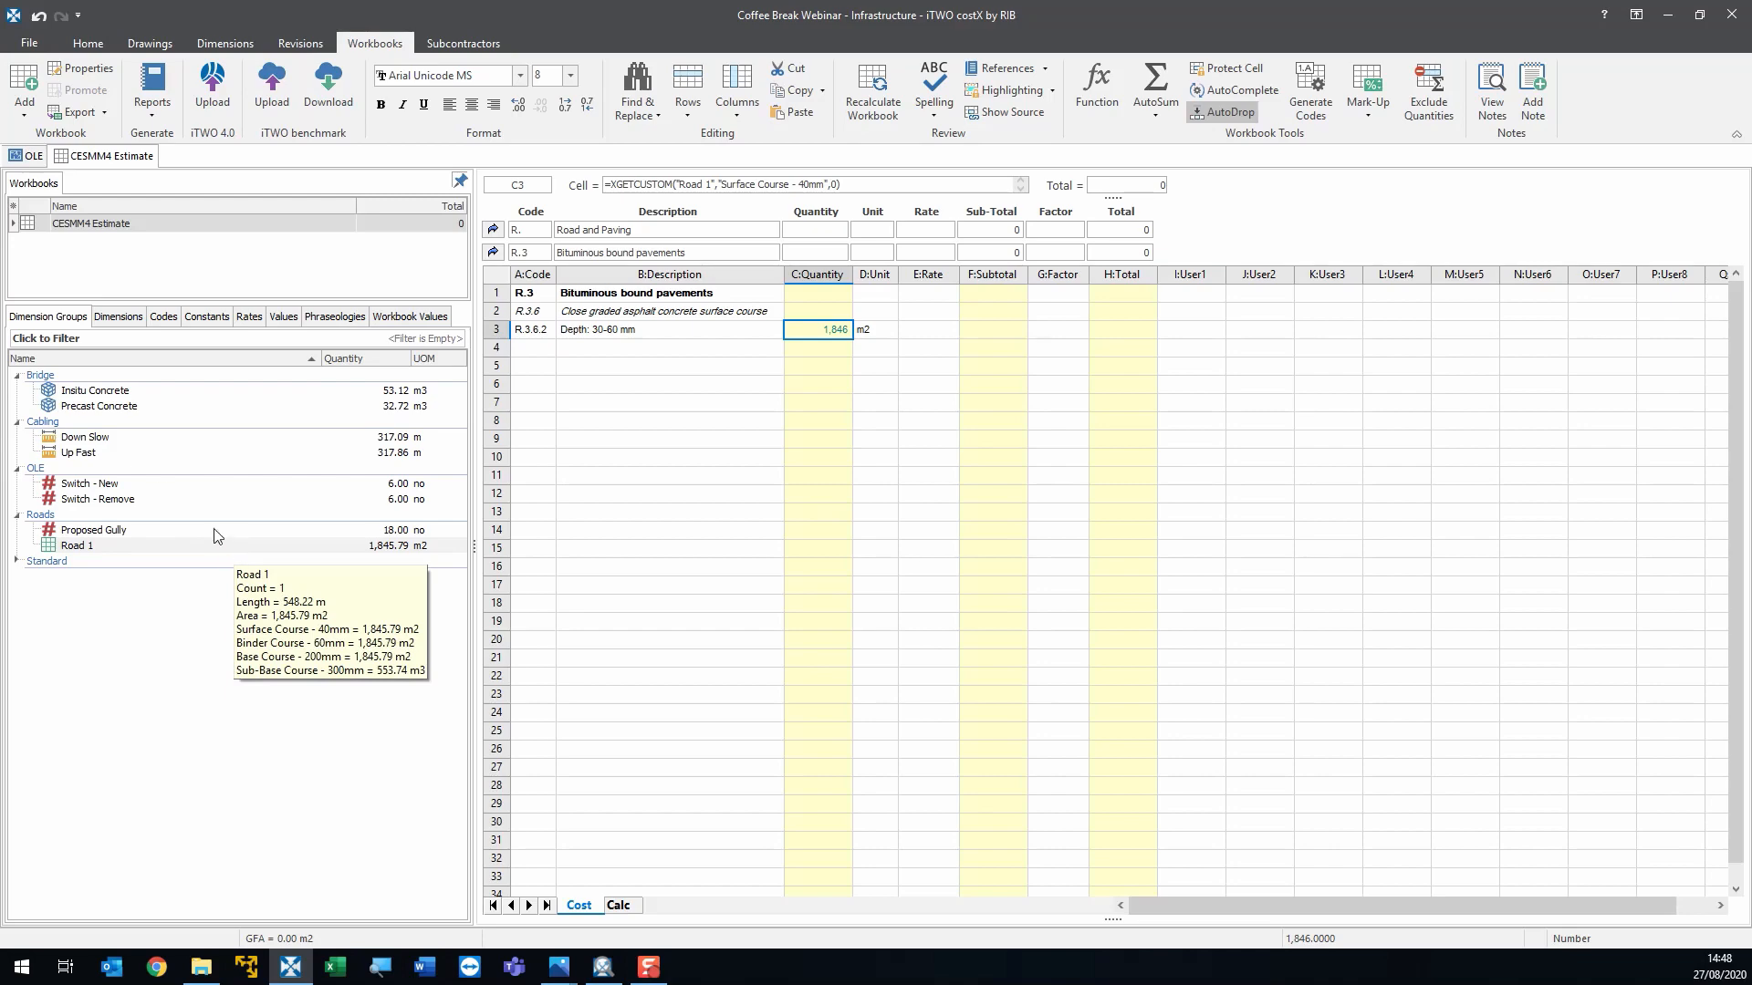
- Open the PAVEMENT DESIGN drawing and examine the notes specifying the new binder, base and sub-base courses
click(32, 157)
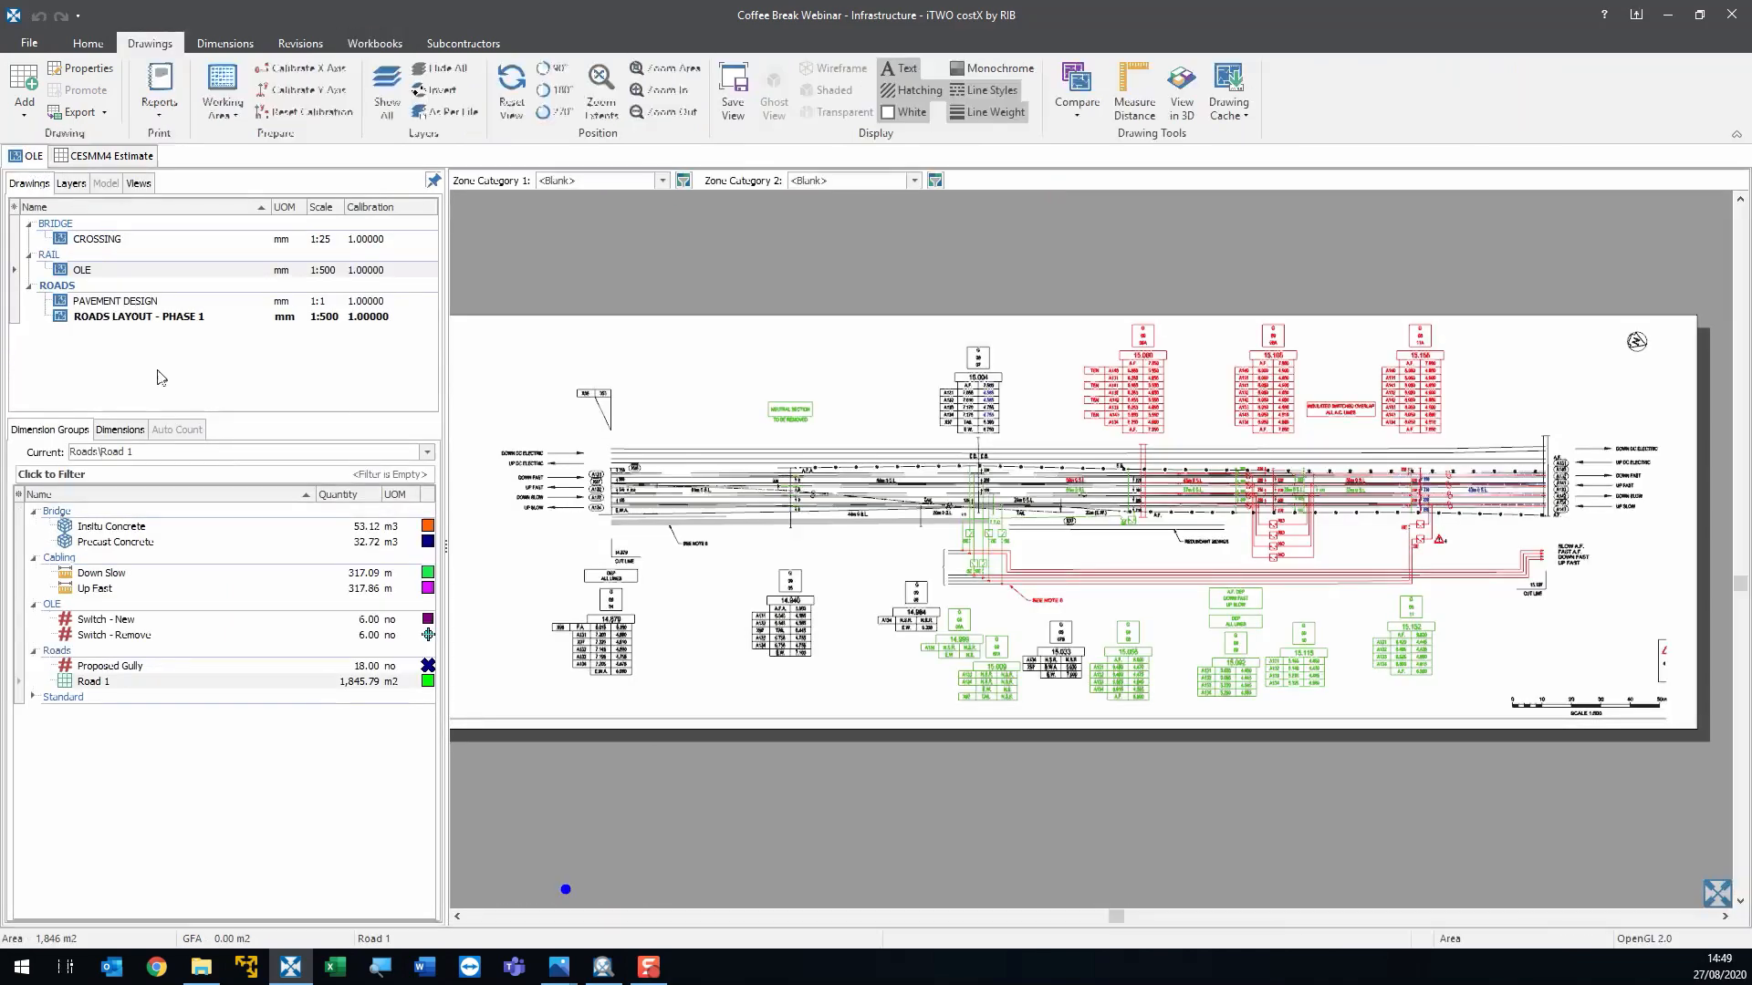
double_click(107, 301)
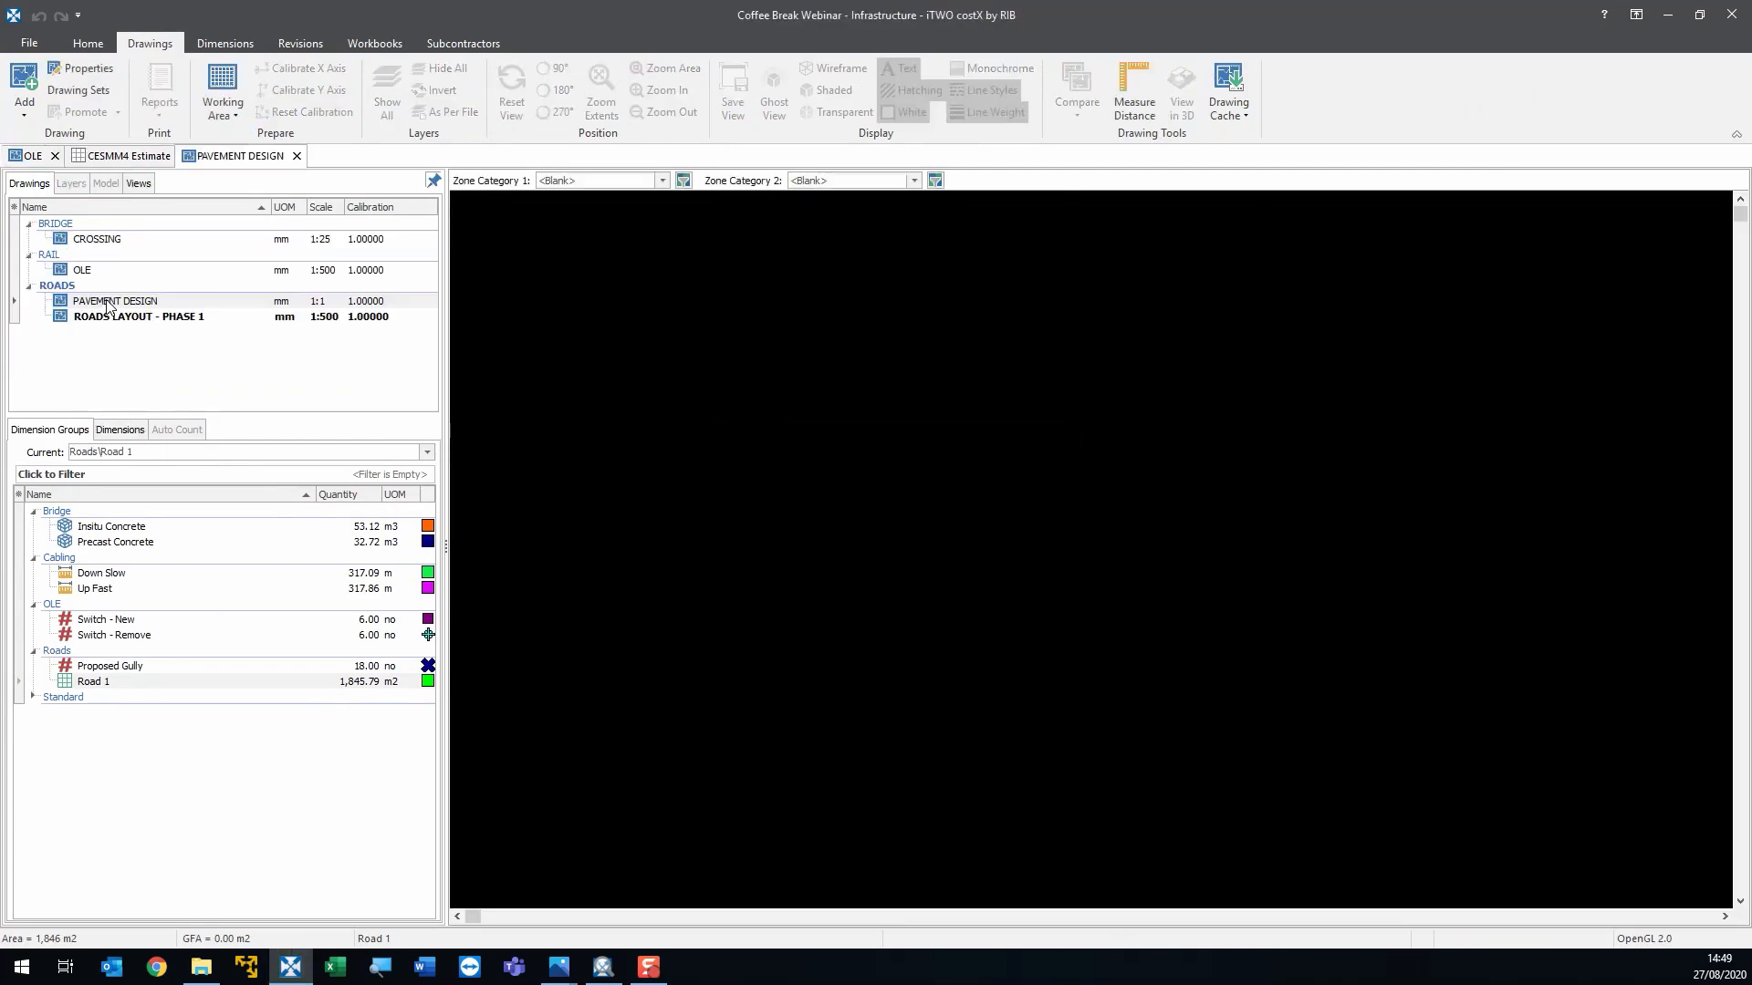
scroll(1317, 517, up, 3)
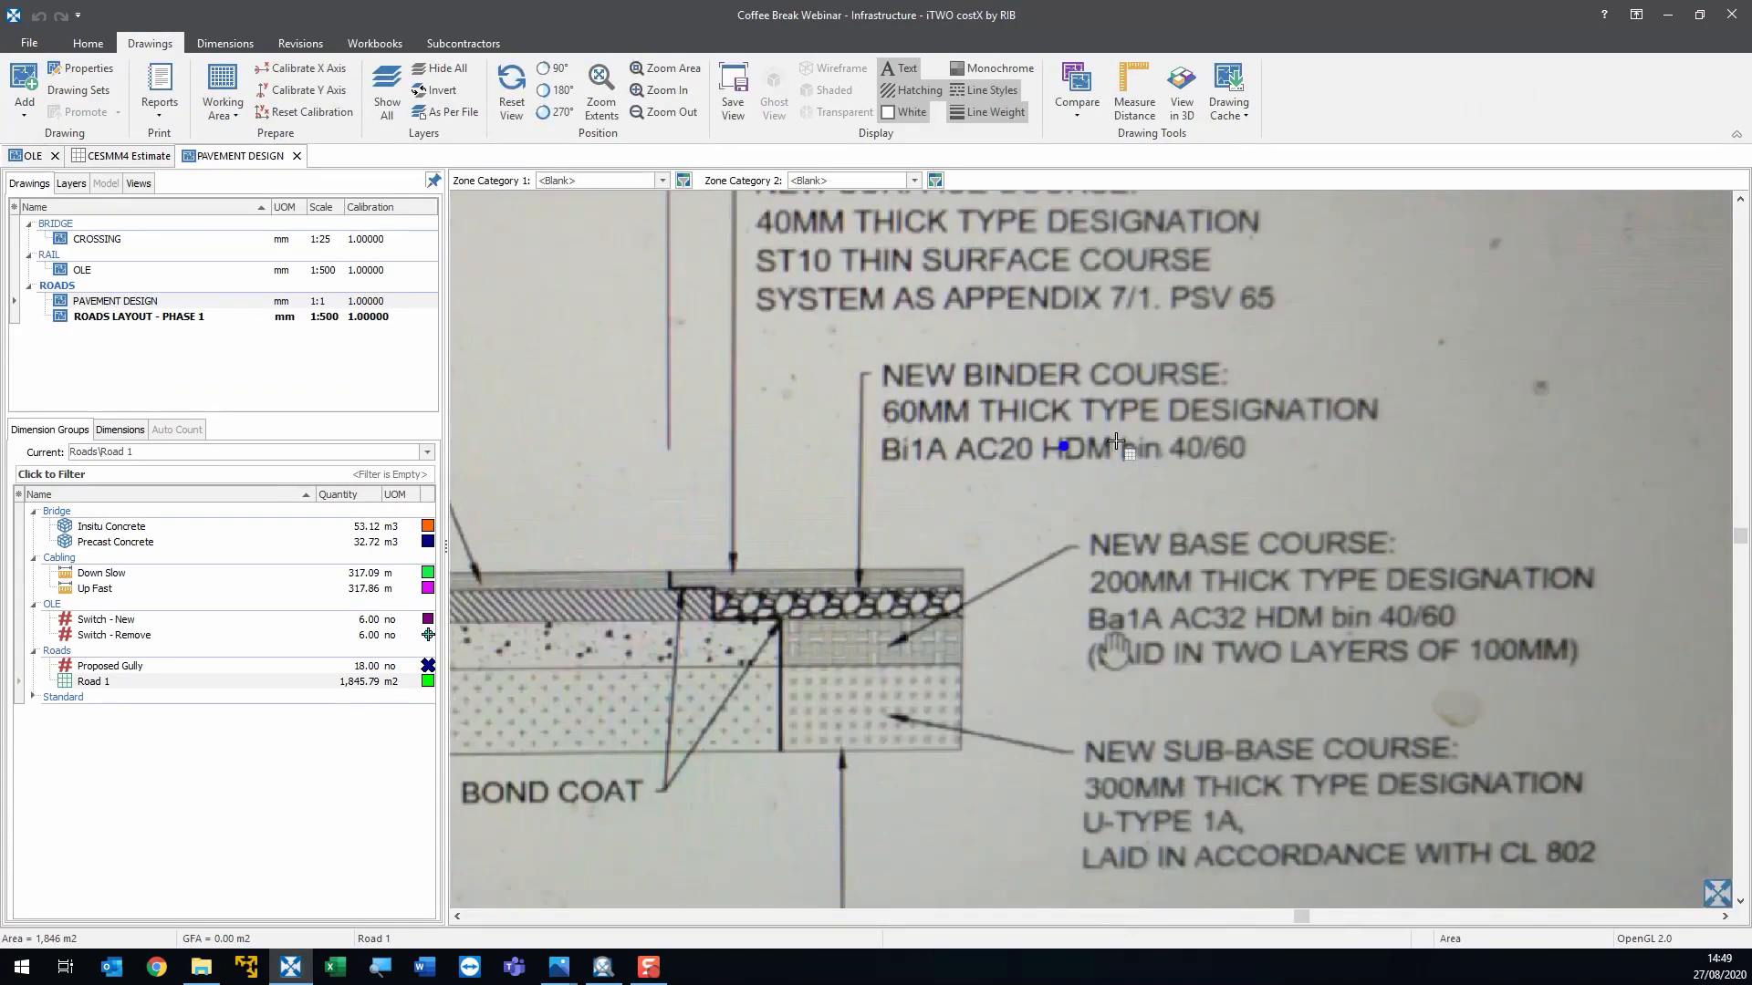
- Insert Hot rolled asphalt binder with Depth: 60-100 mm from the phraseology into the CESMM4 Estimate workbook, starting at row 5
scroll(973, 507, down, 2)
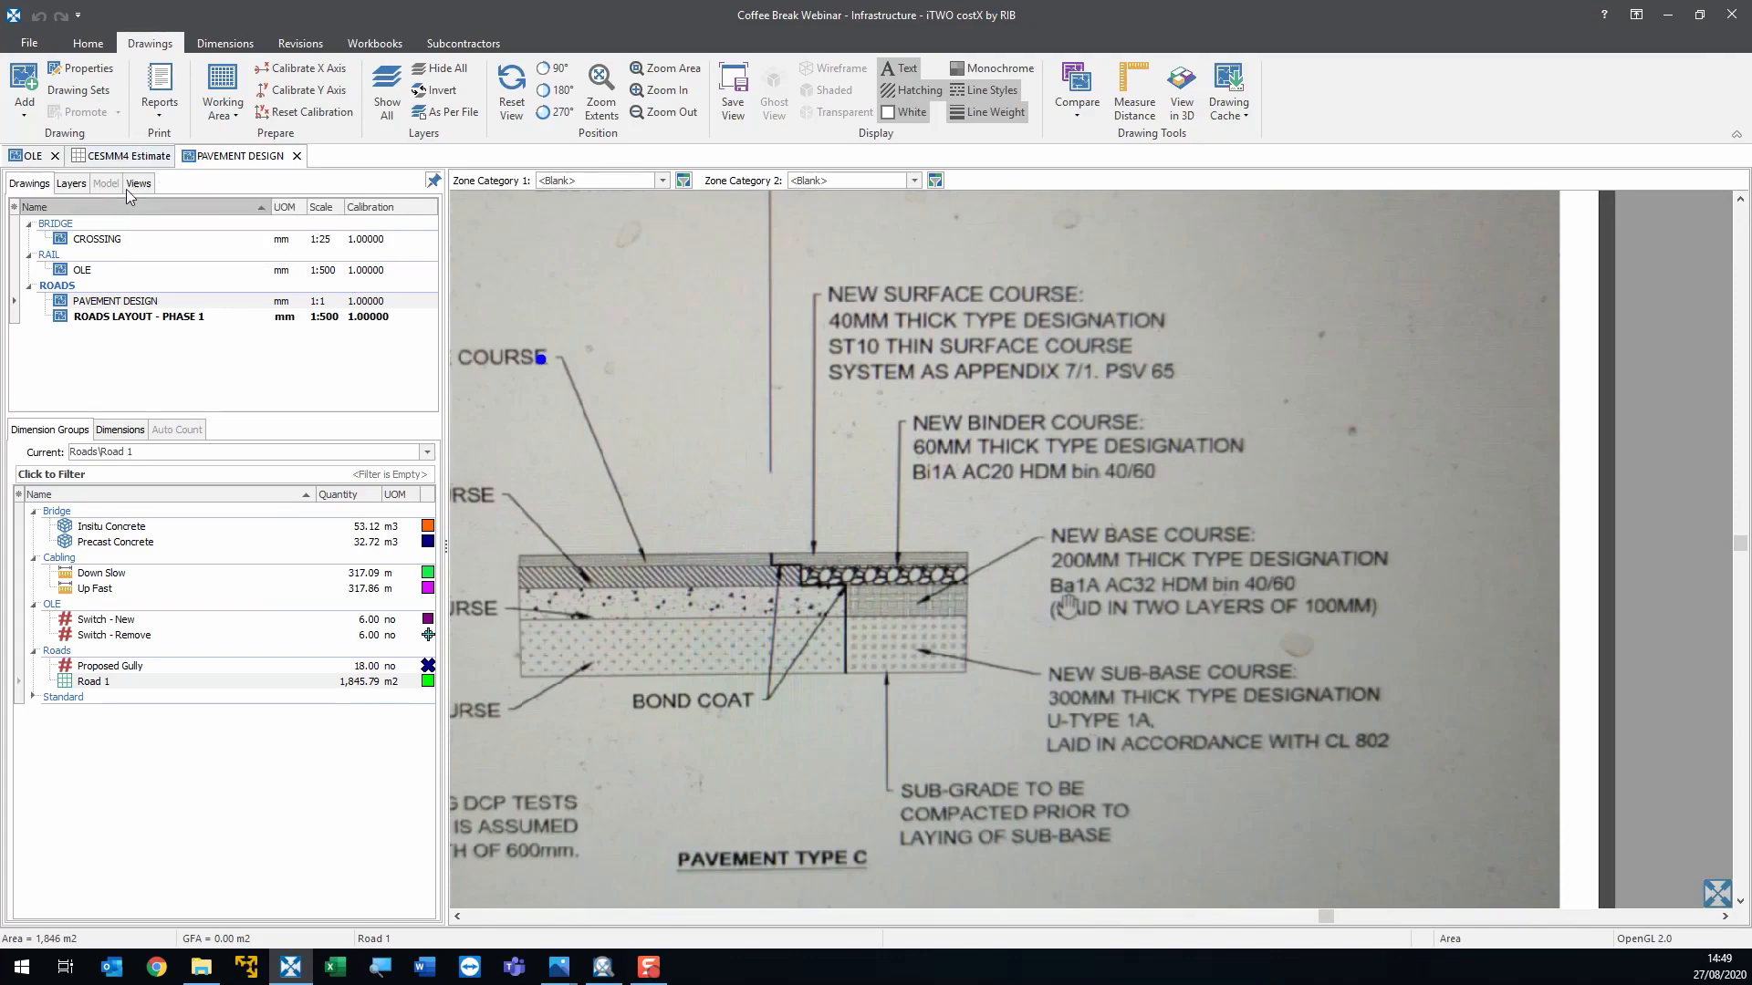
click(125, 157)
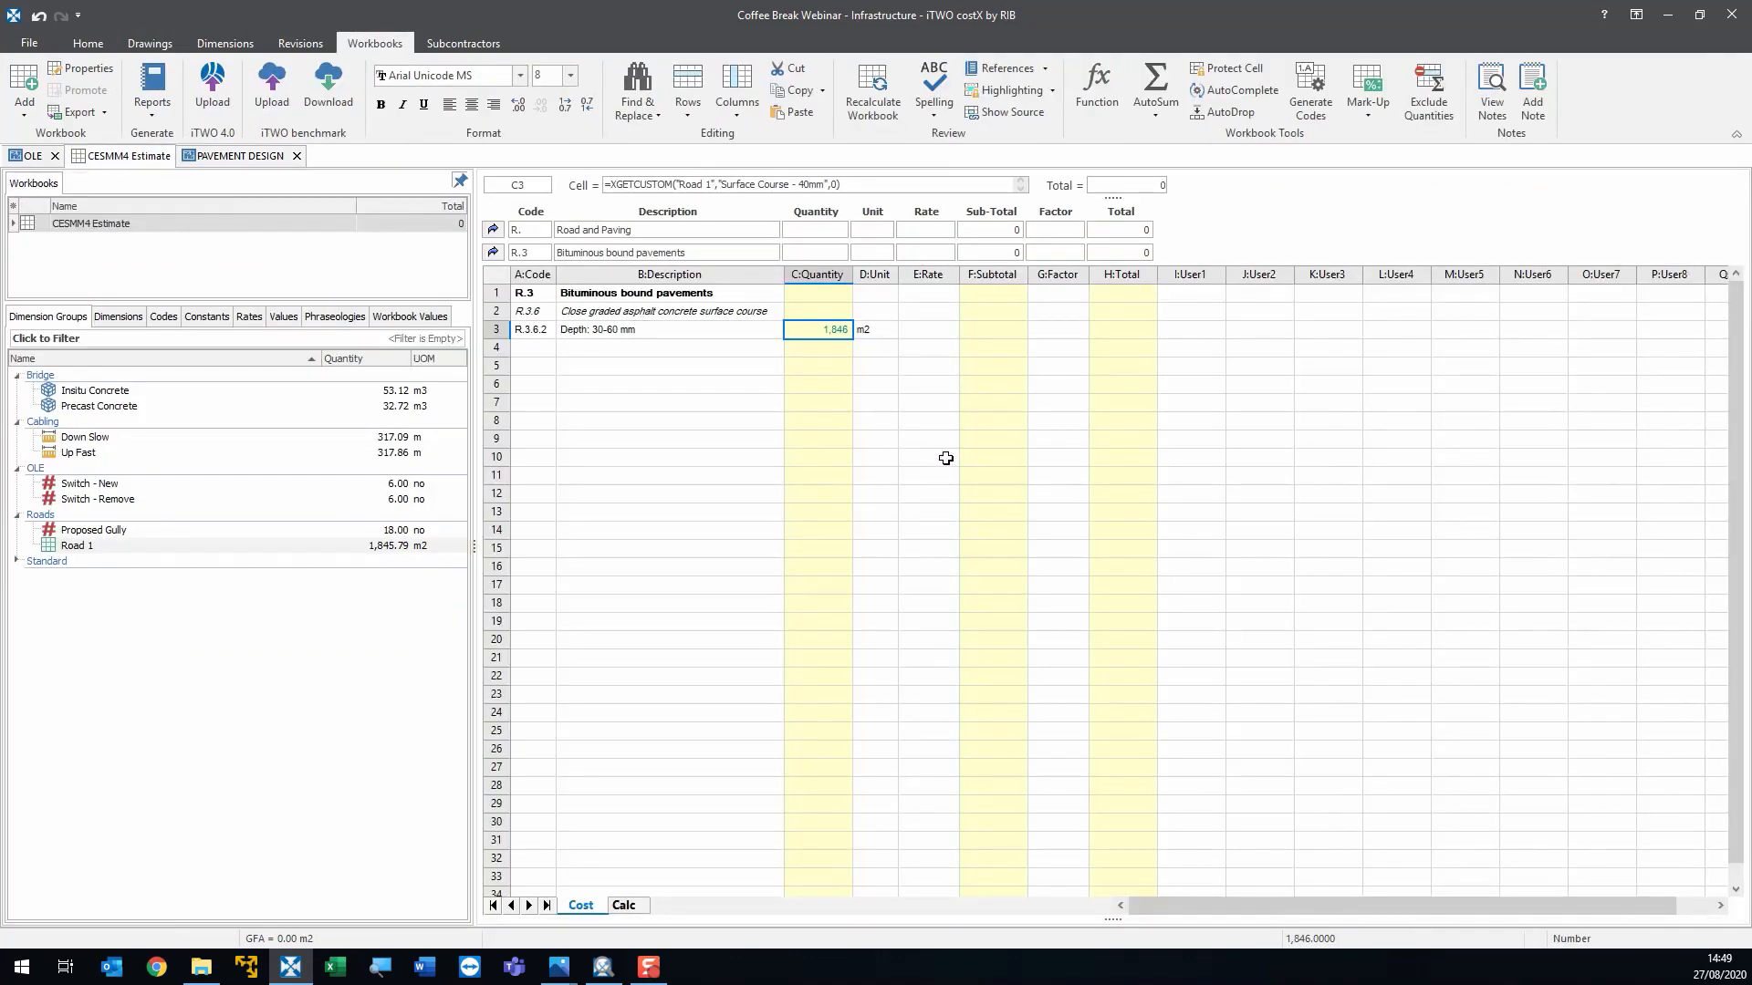
click(334, 316)
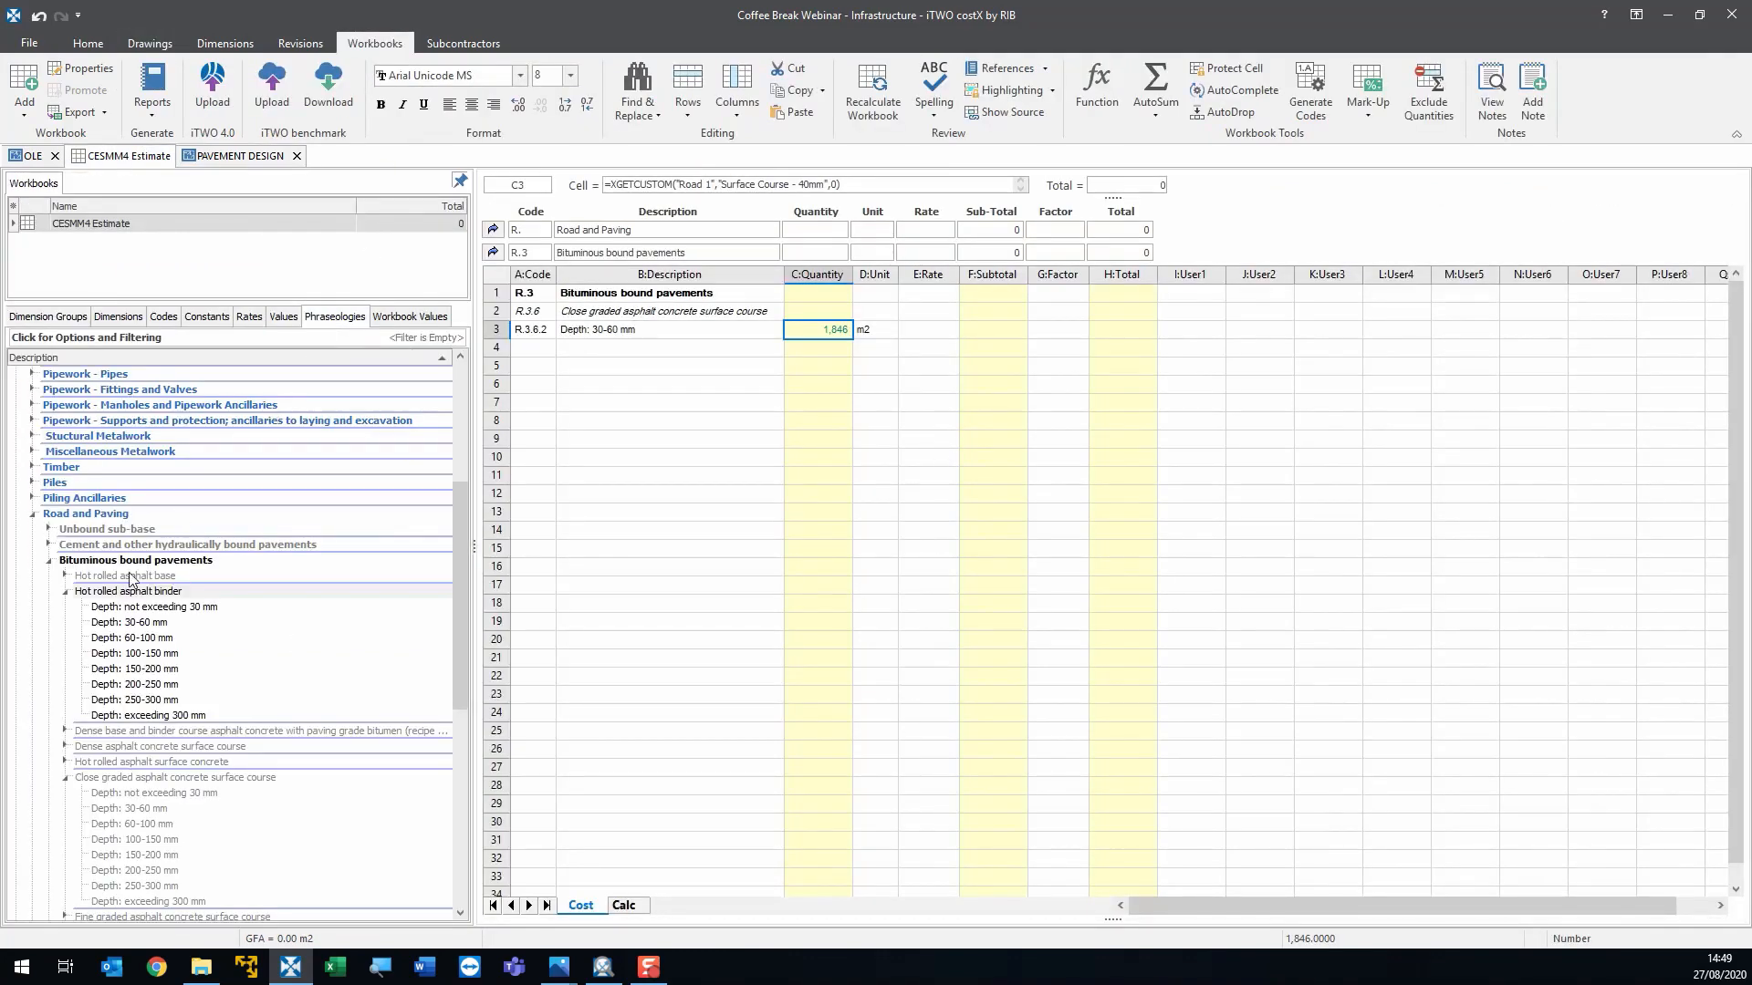
click(121, 593)
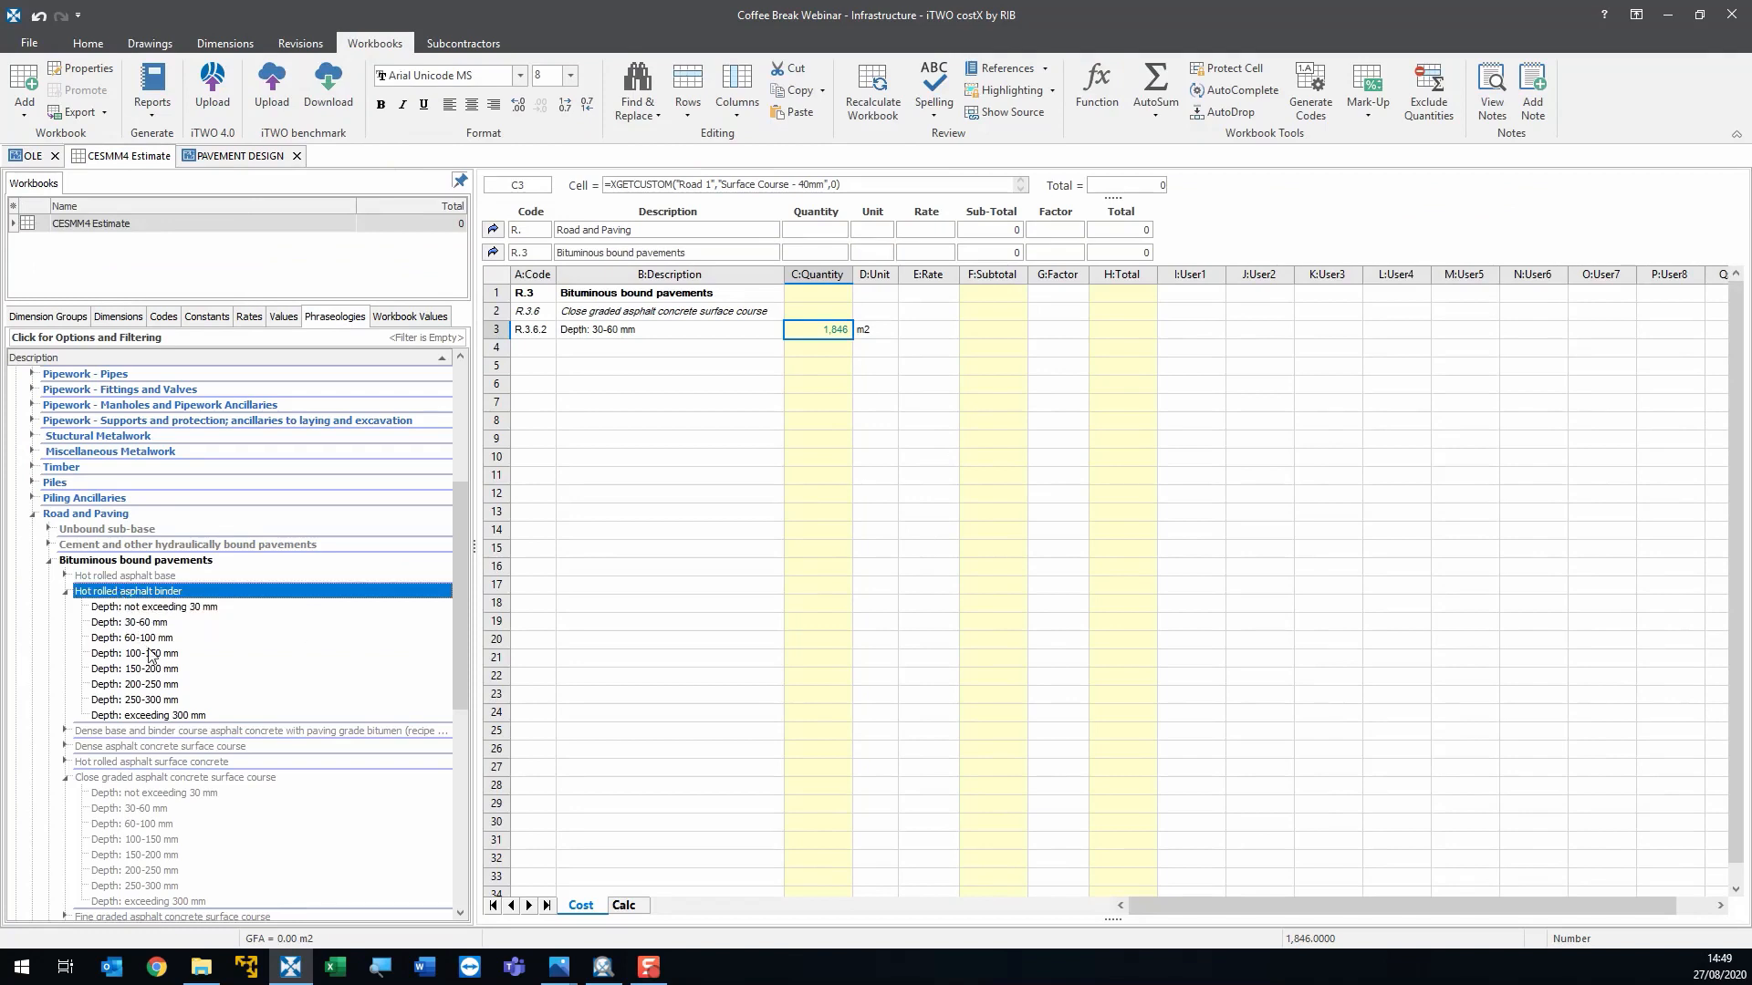
drag(147, 643, 636, 369)
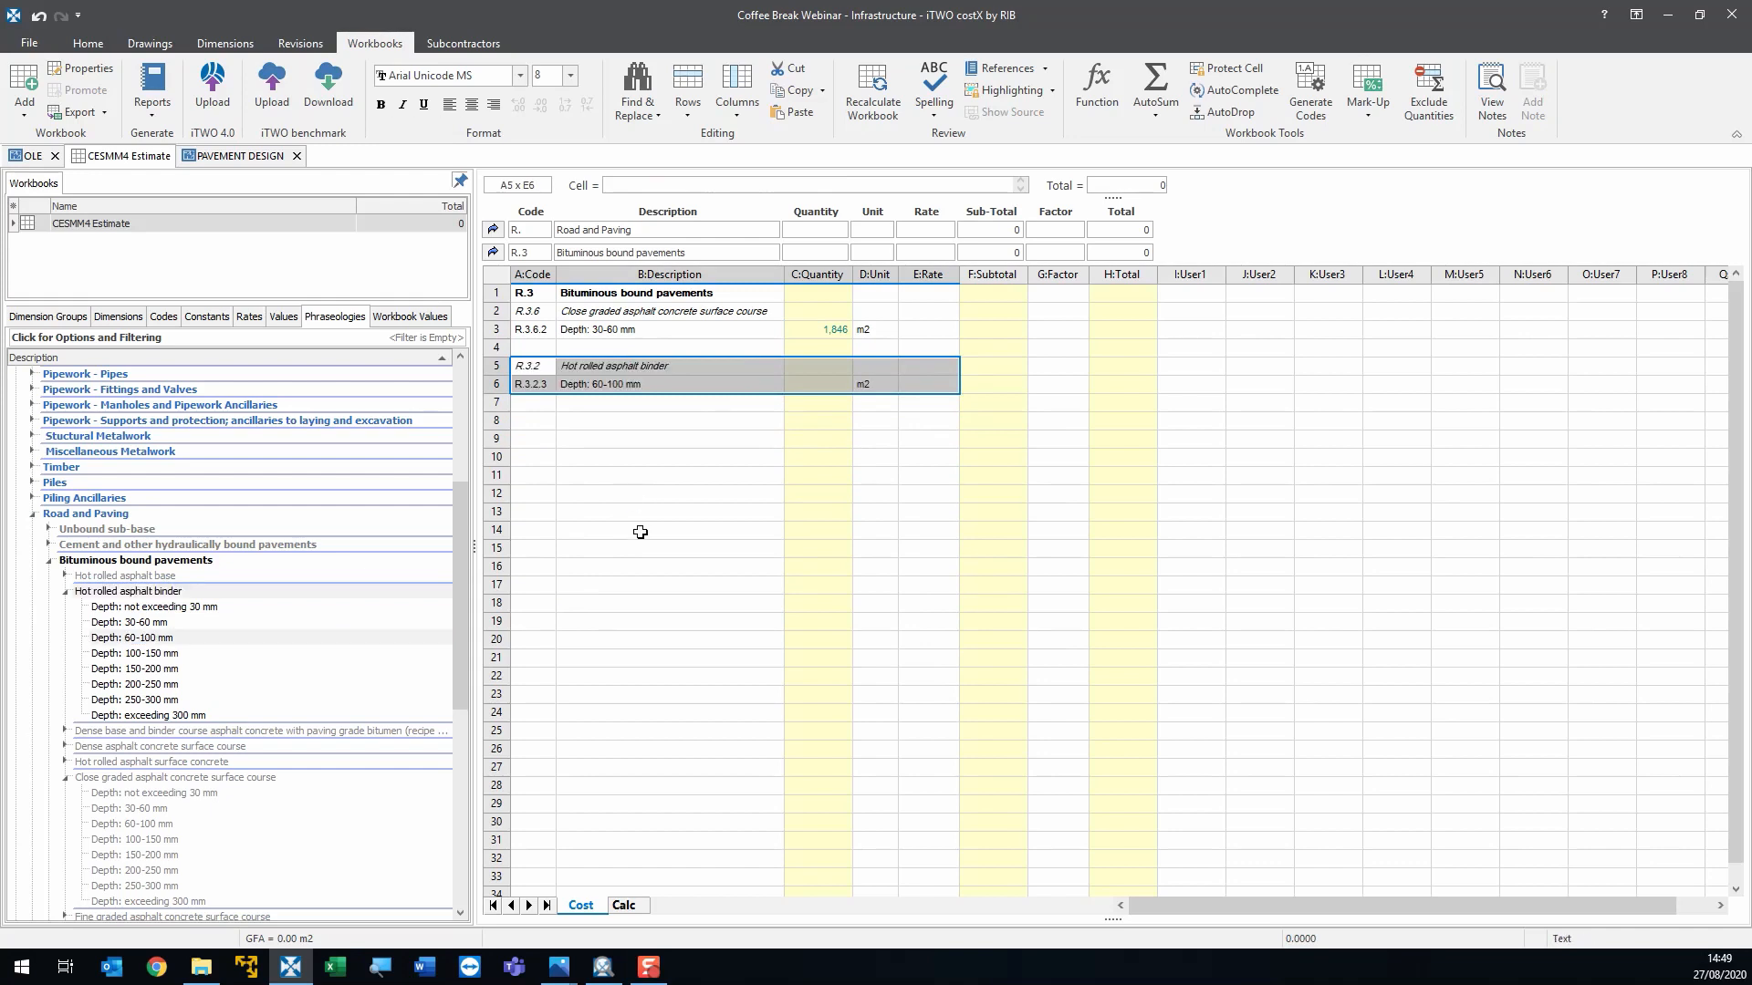
click(641, 459)
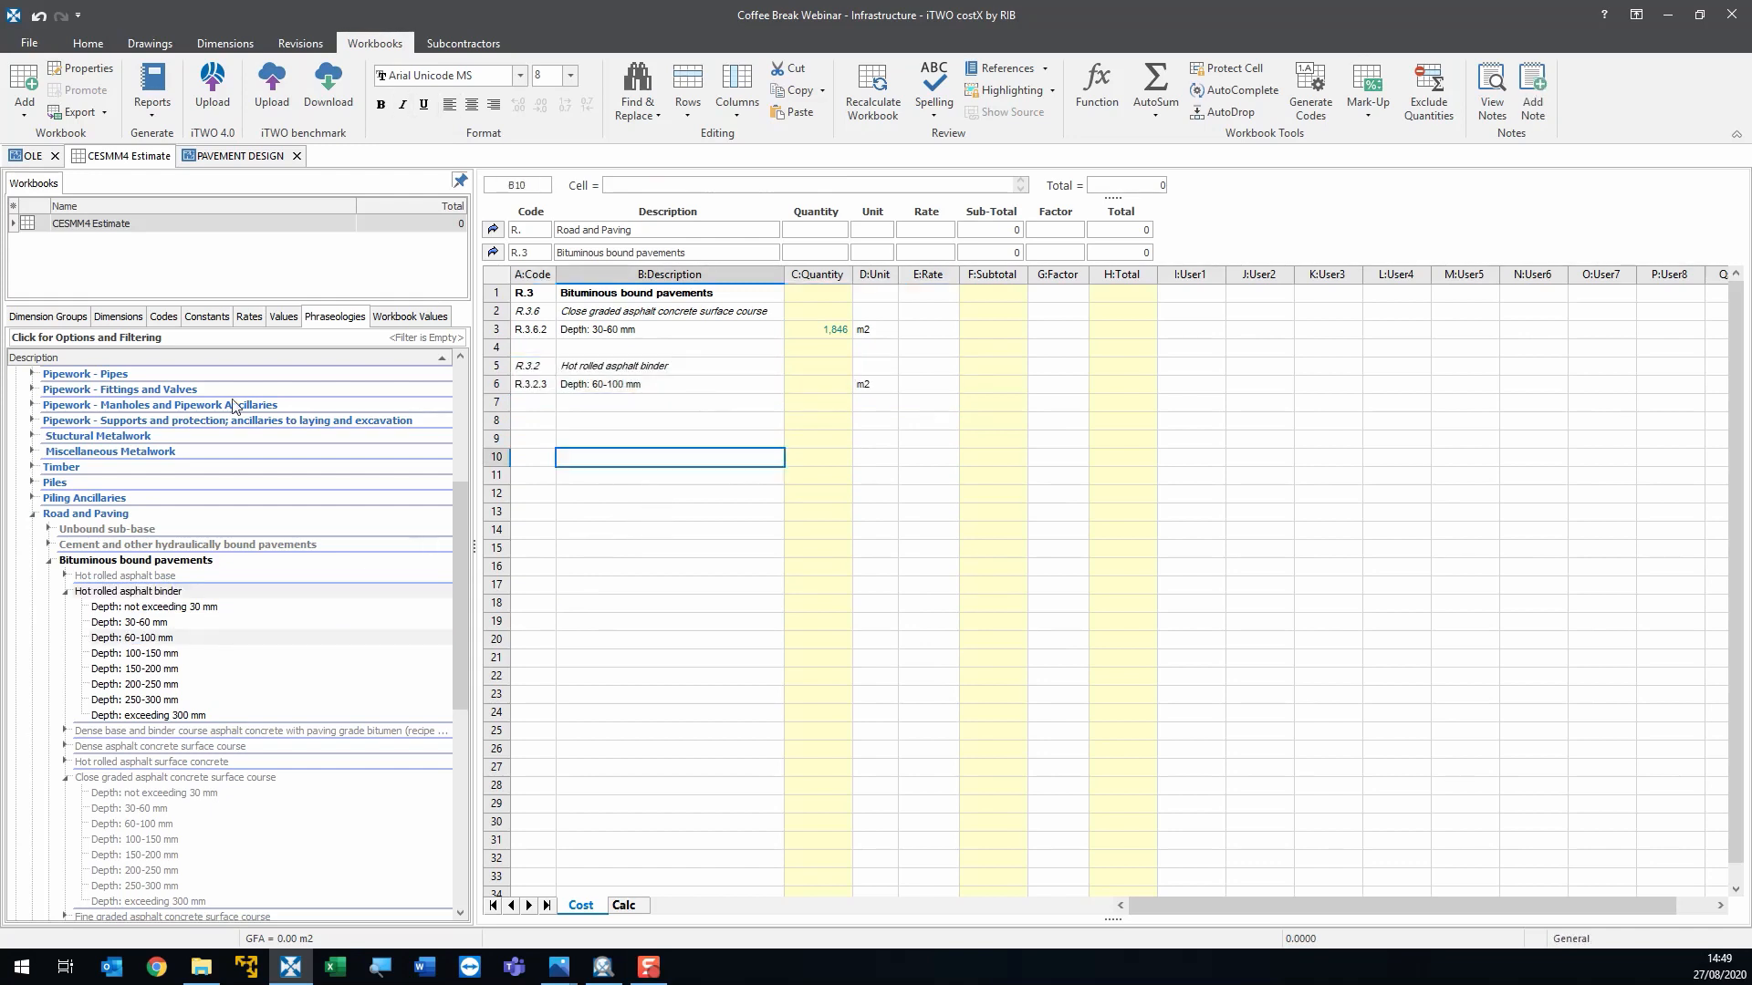
- Link the quantity of the Depth: 60-100 mm item to Road 1 with the quantity type Binder Course - 60mm
click(48, 317)
drag(119, 551, 815, 384)
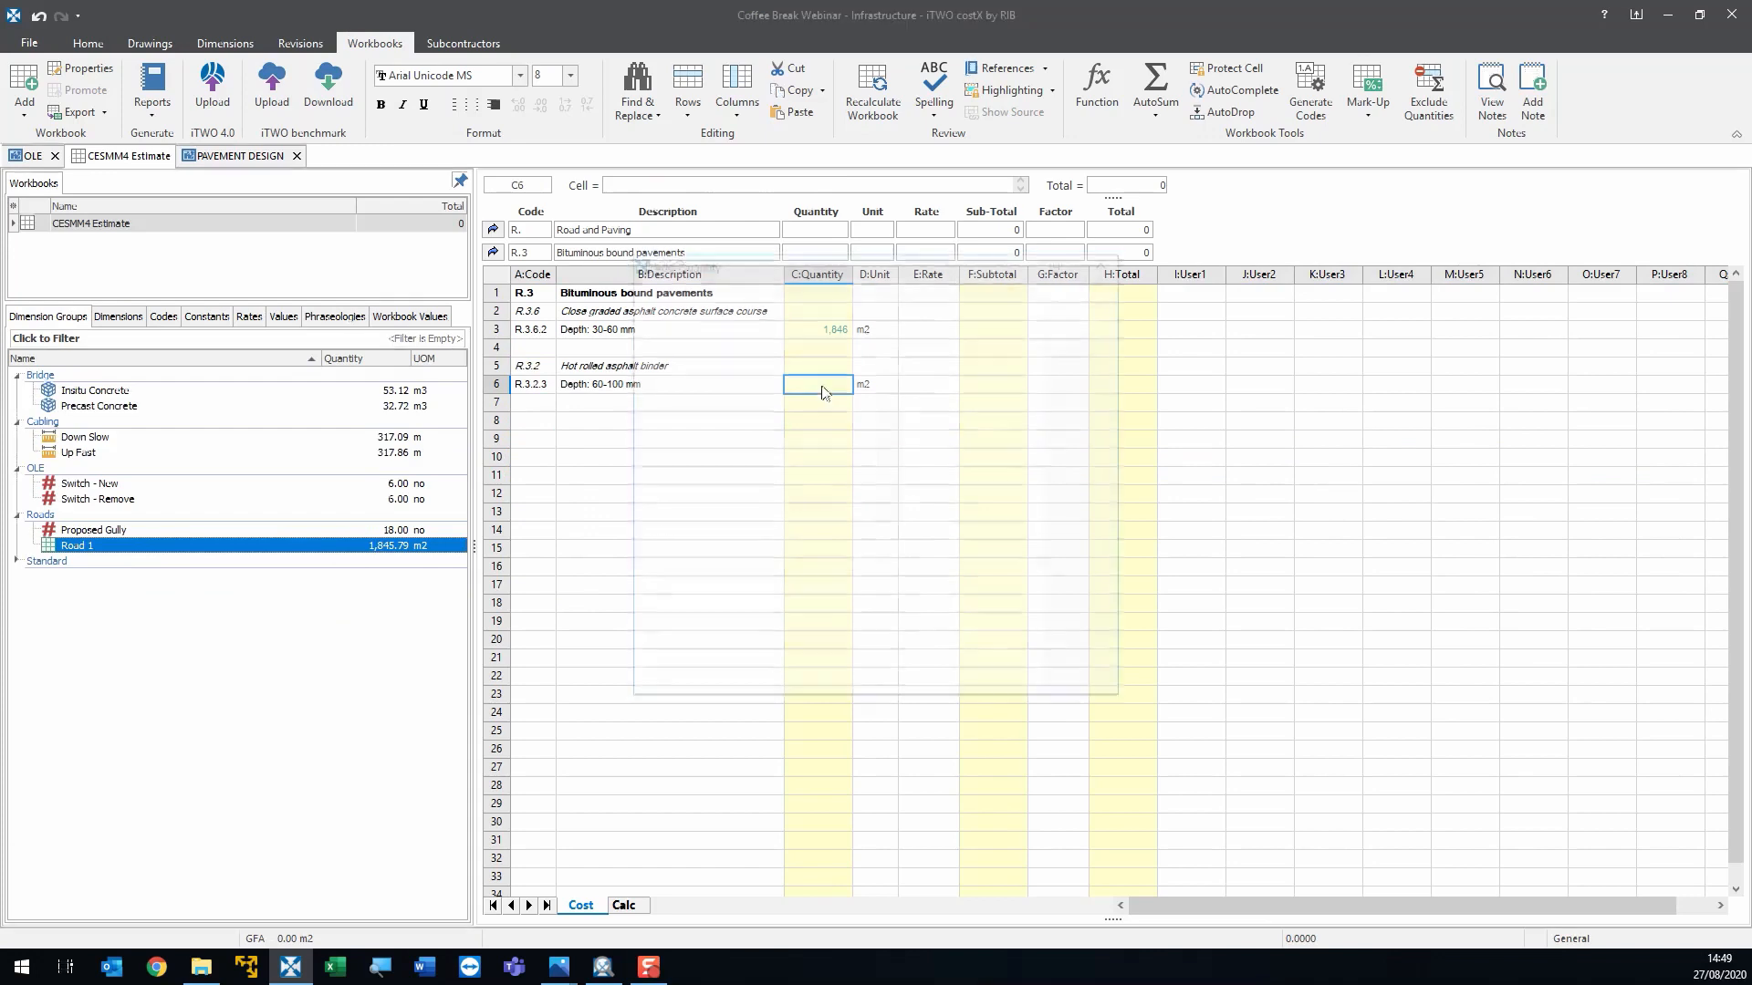
click(1031, 545)
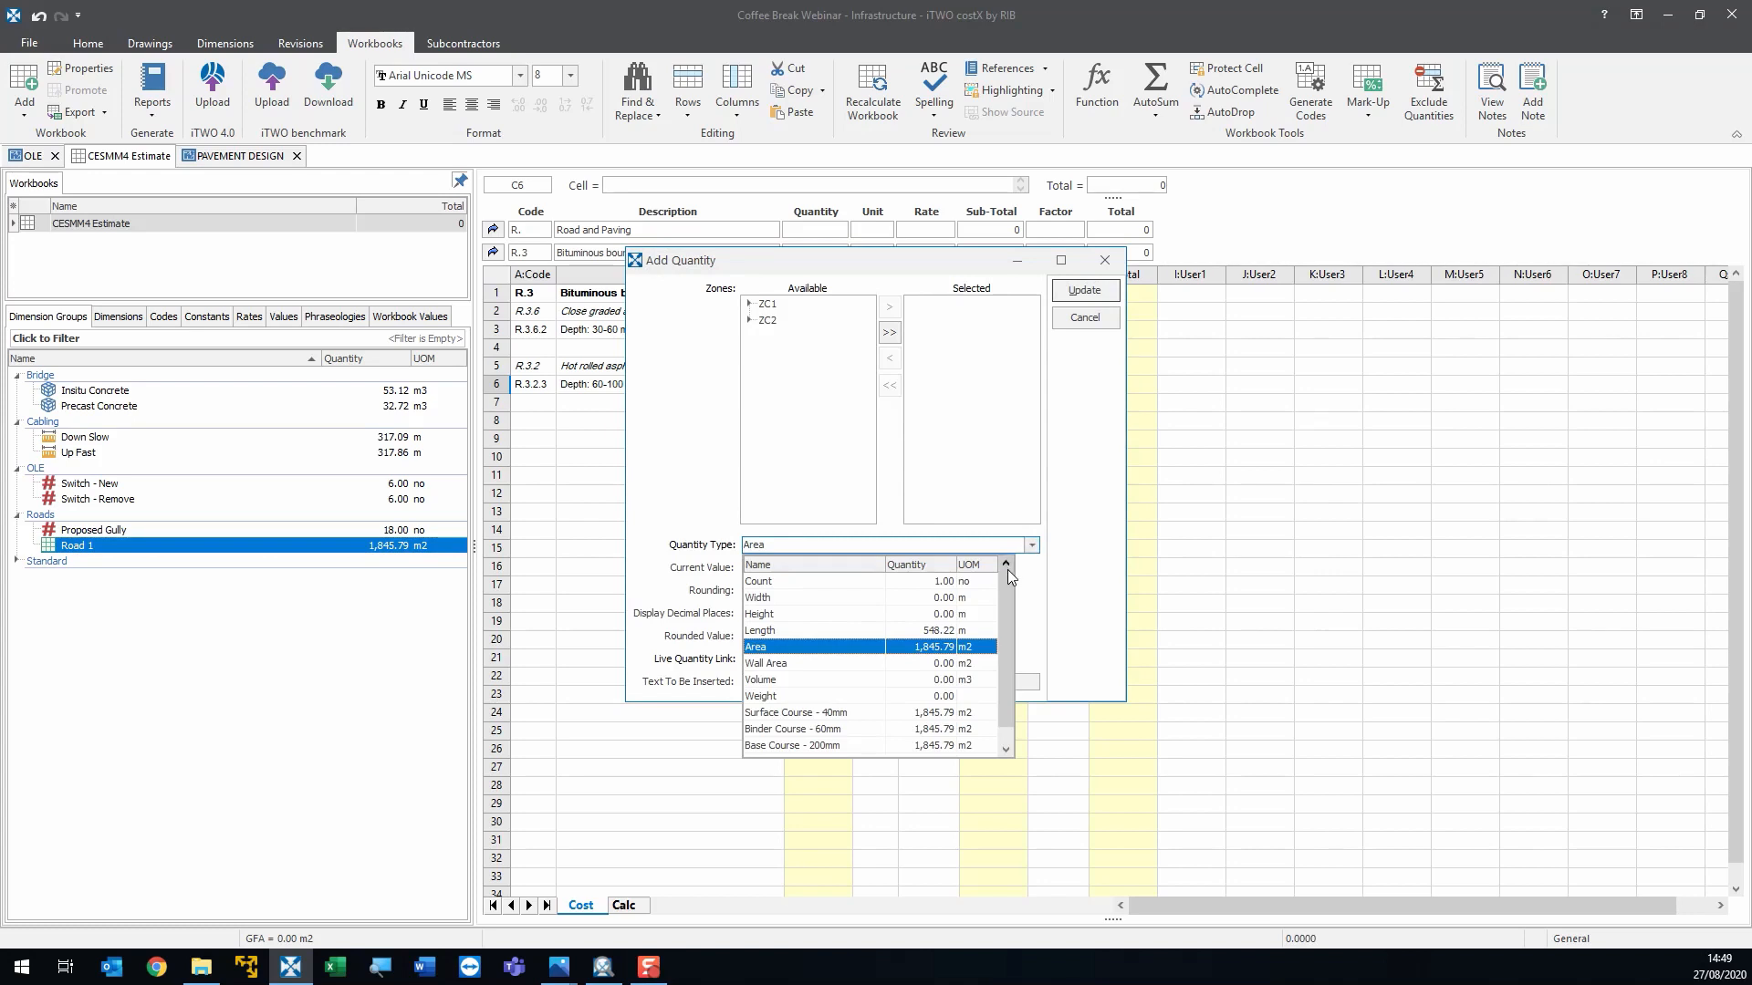
scroll(1007, 569, down, 1)
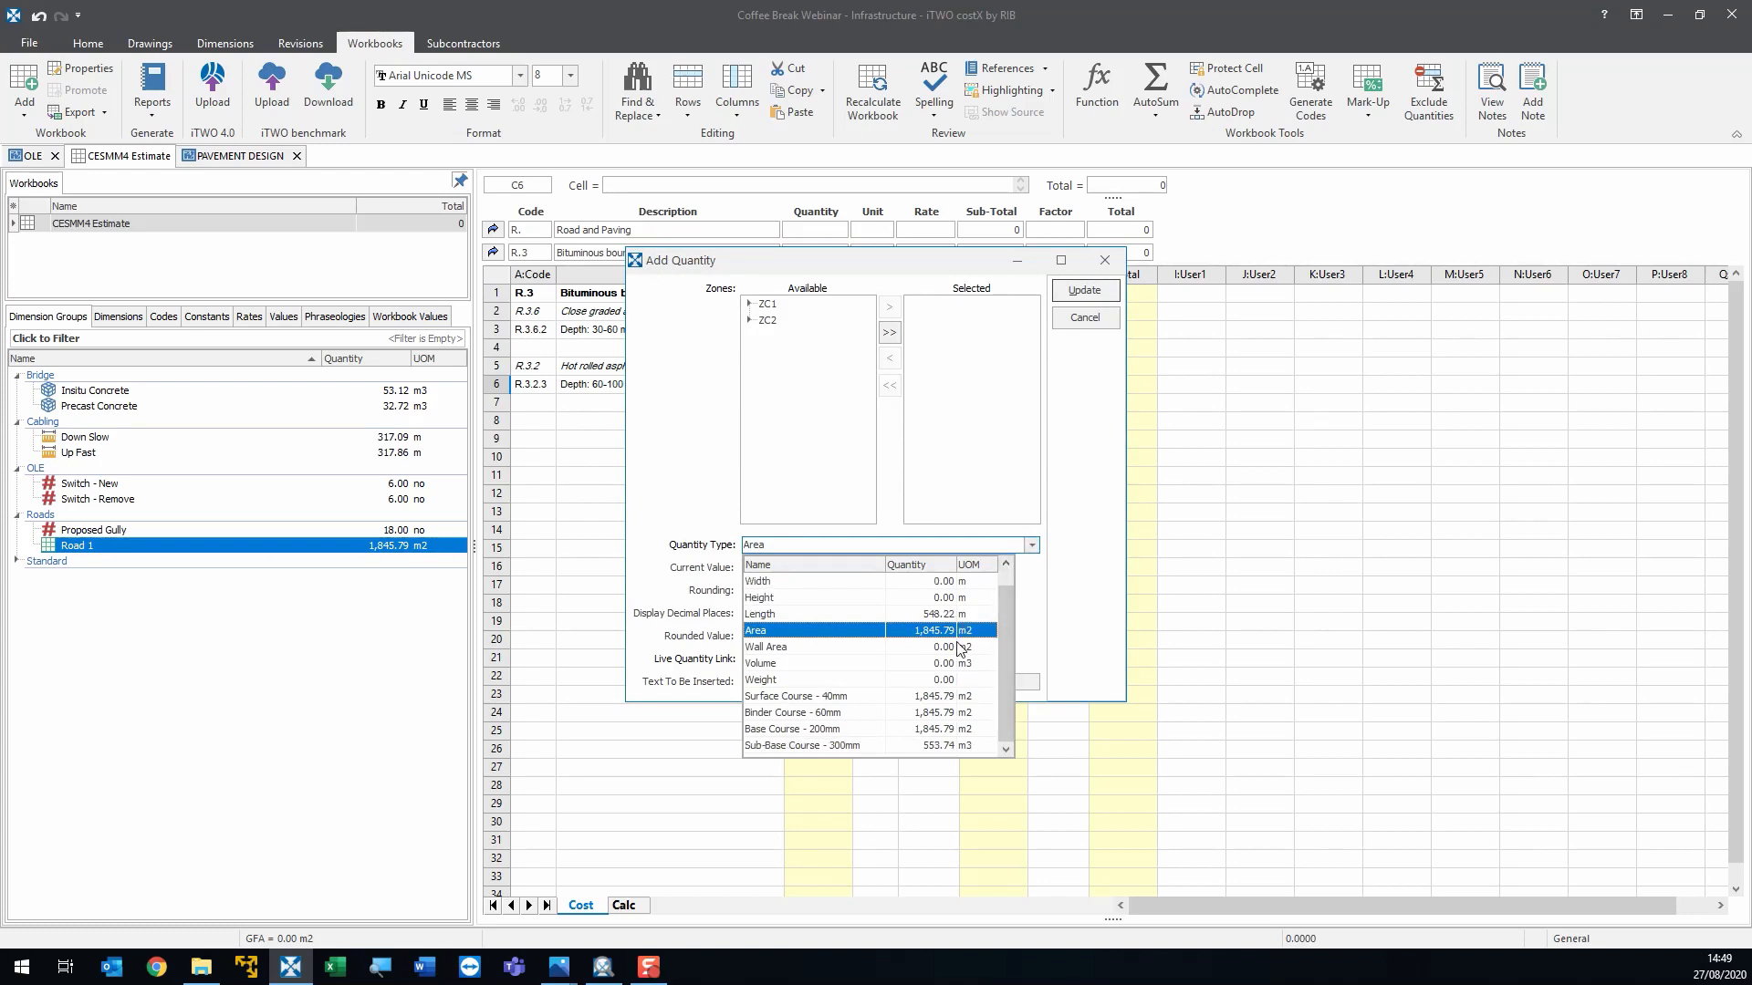
click(814, 712)
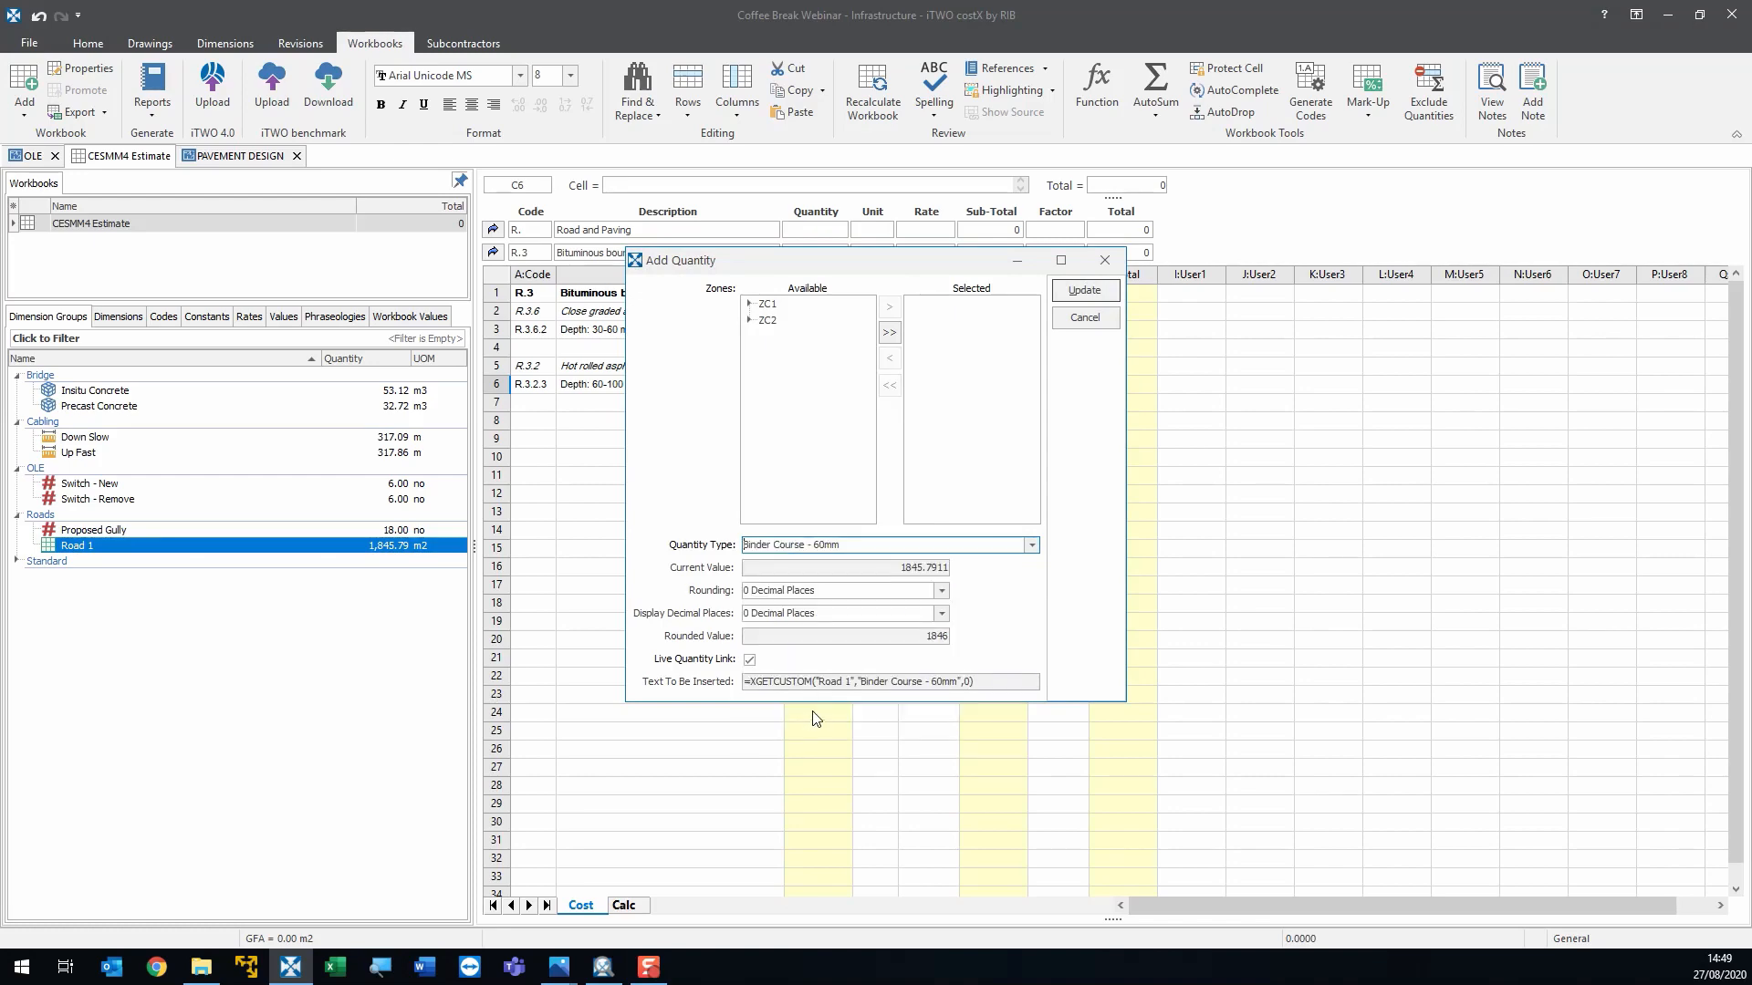
click(1091, 290)
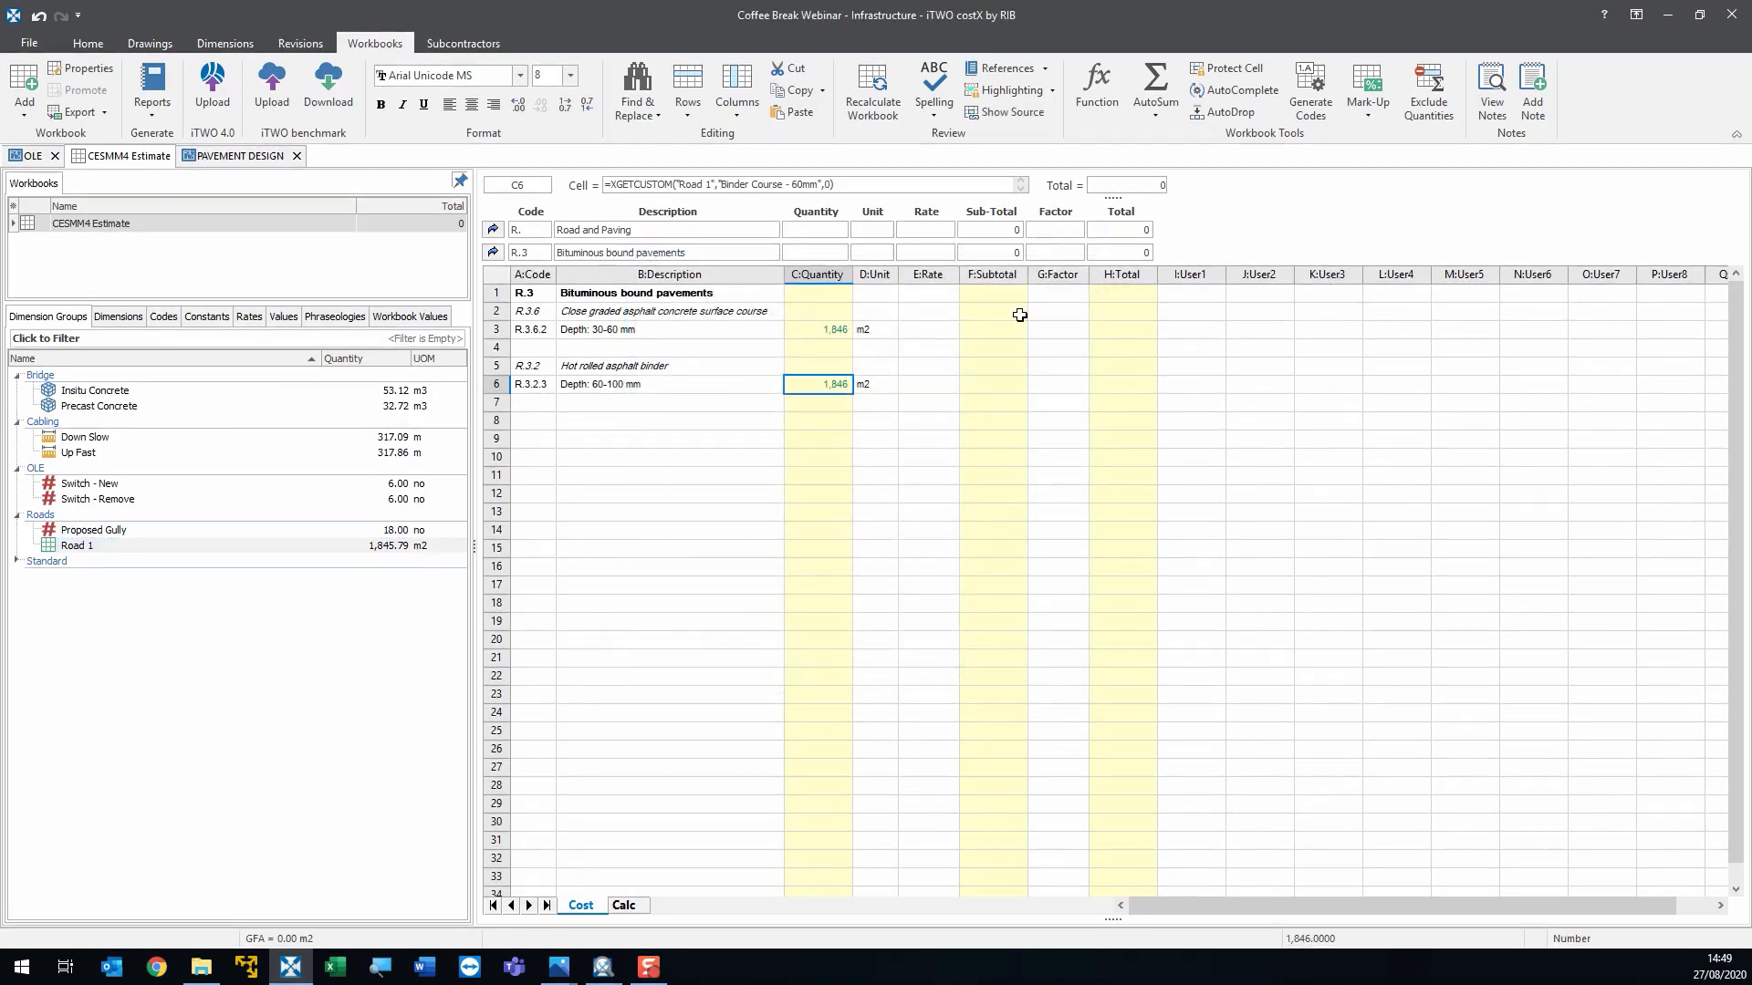
- Enter a rate of 9 for the Depth: 30-60 mm item and 8 for the Depth: 60-100 mm item
click(941, 328)
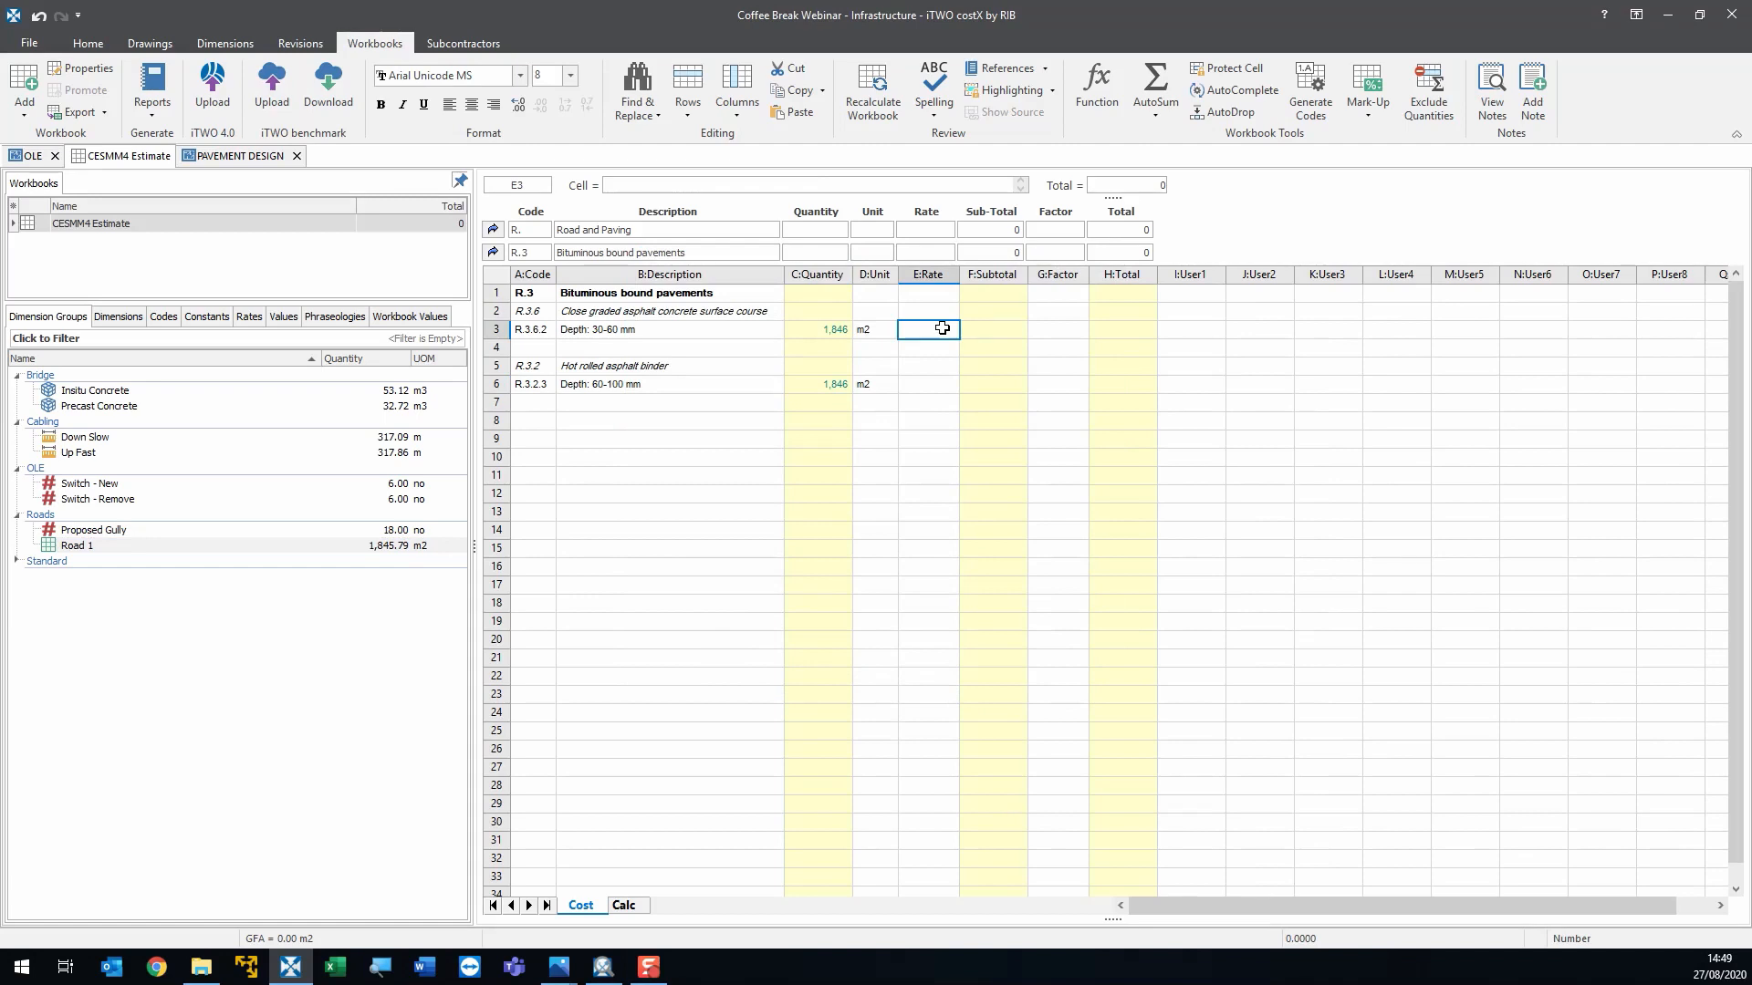
text(9)
key(Return)
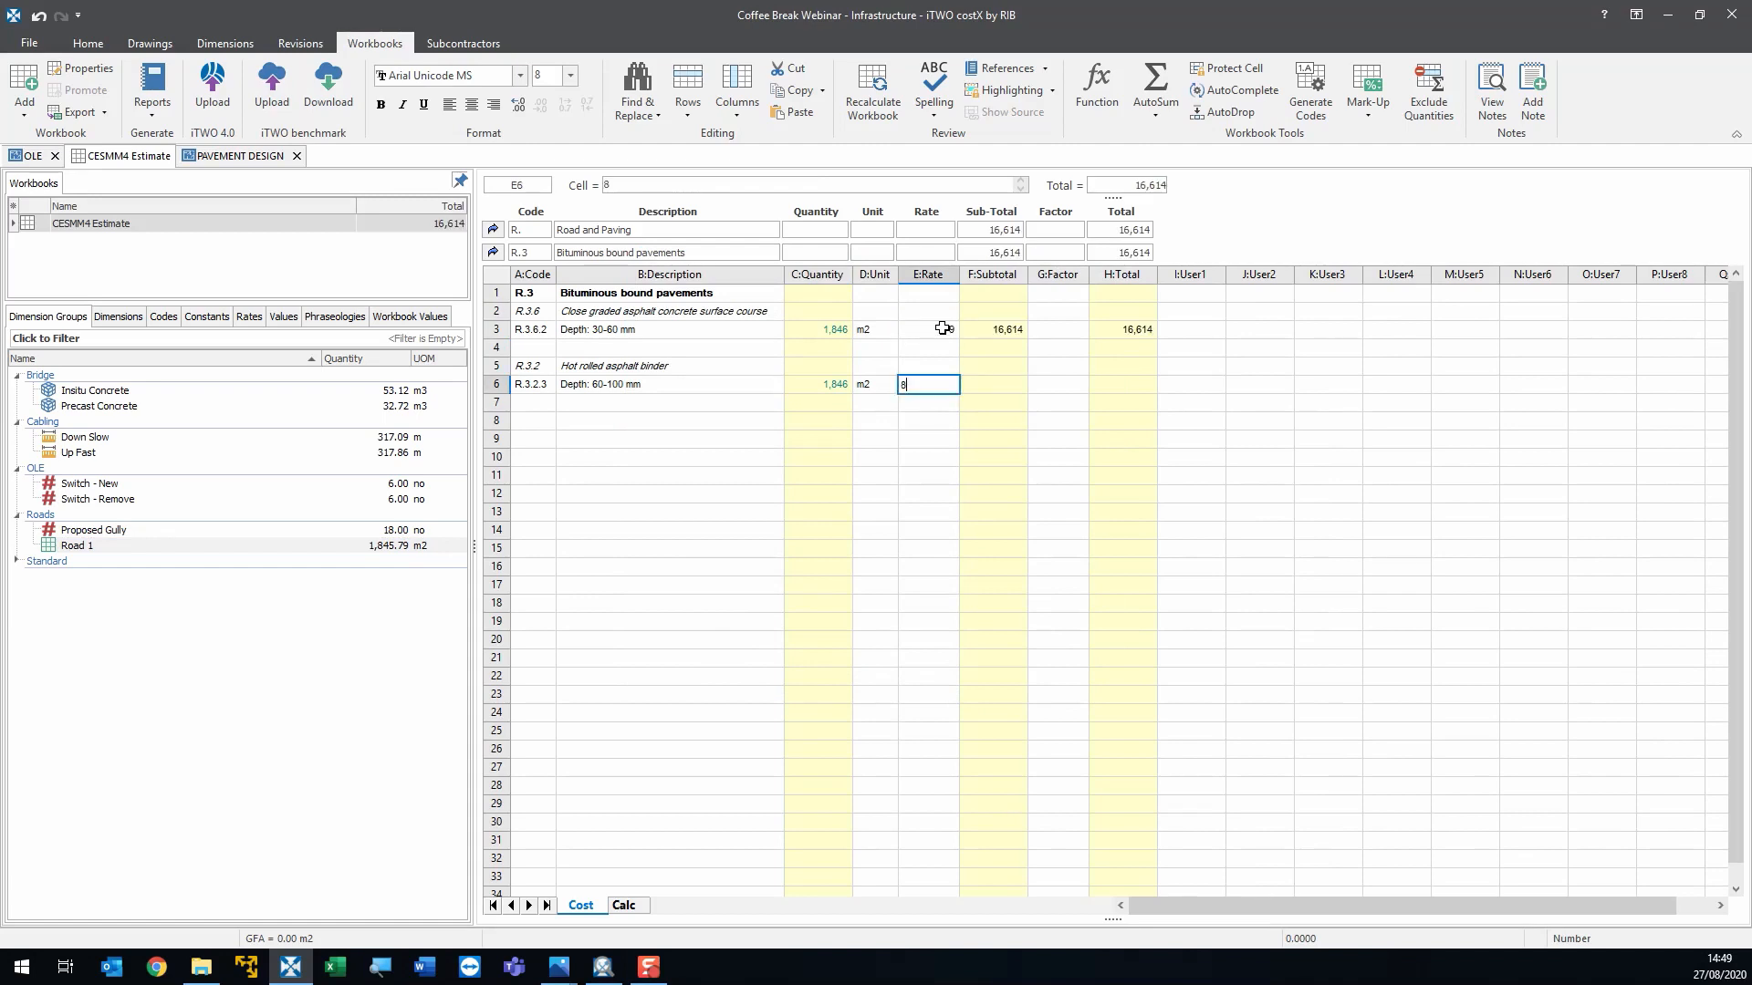
text(8)
key(Return)
click(744, 493)
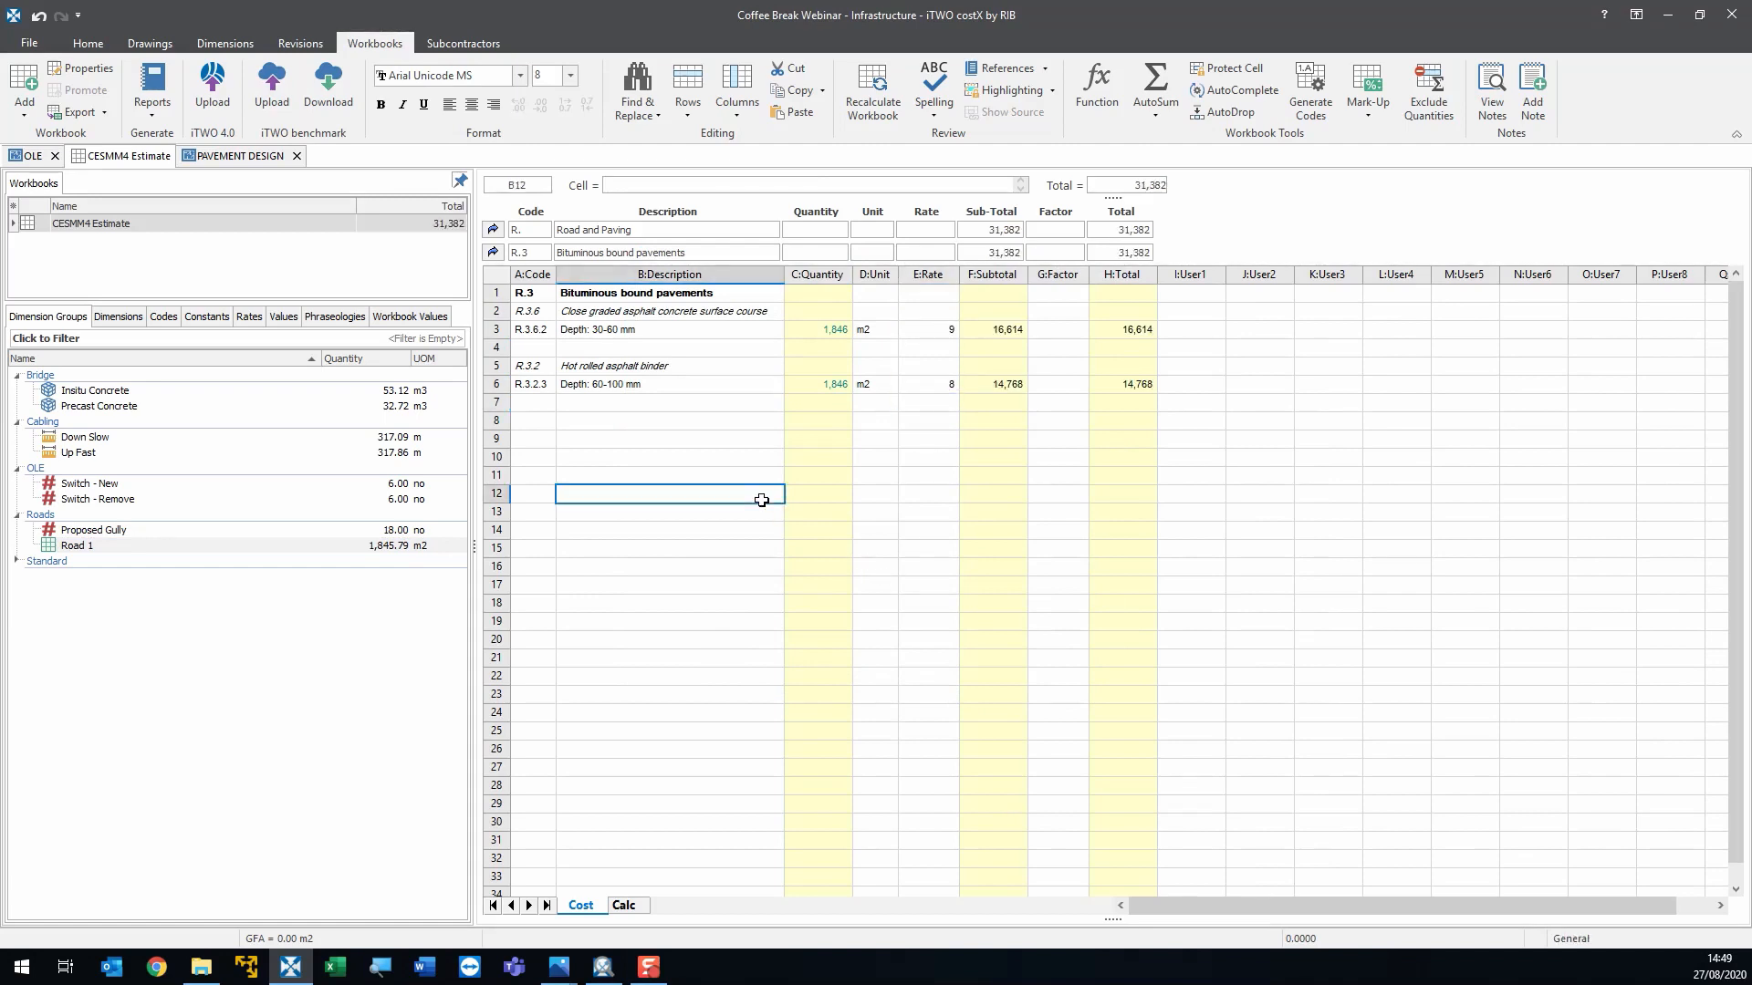
- Go back up to Road and Paving, open the sheet below Unbound sub-base and insert the Unbound sub-base phraseology heading in row 1
click(495, 253)
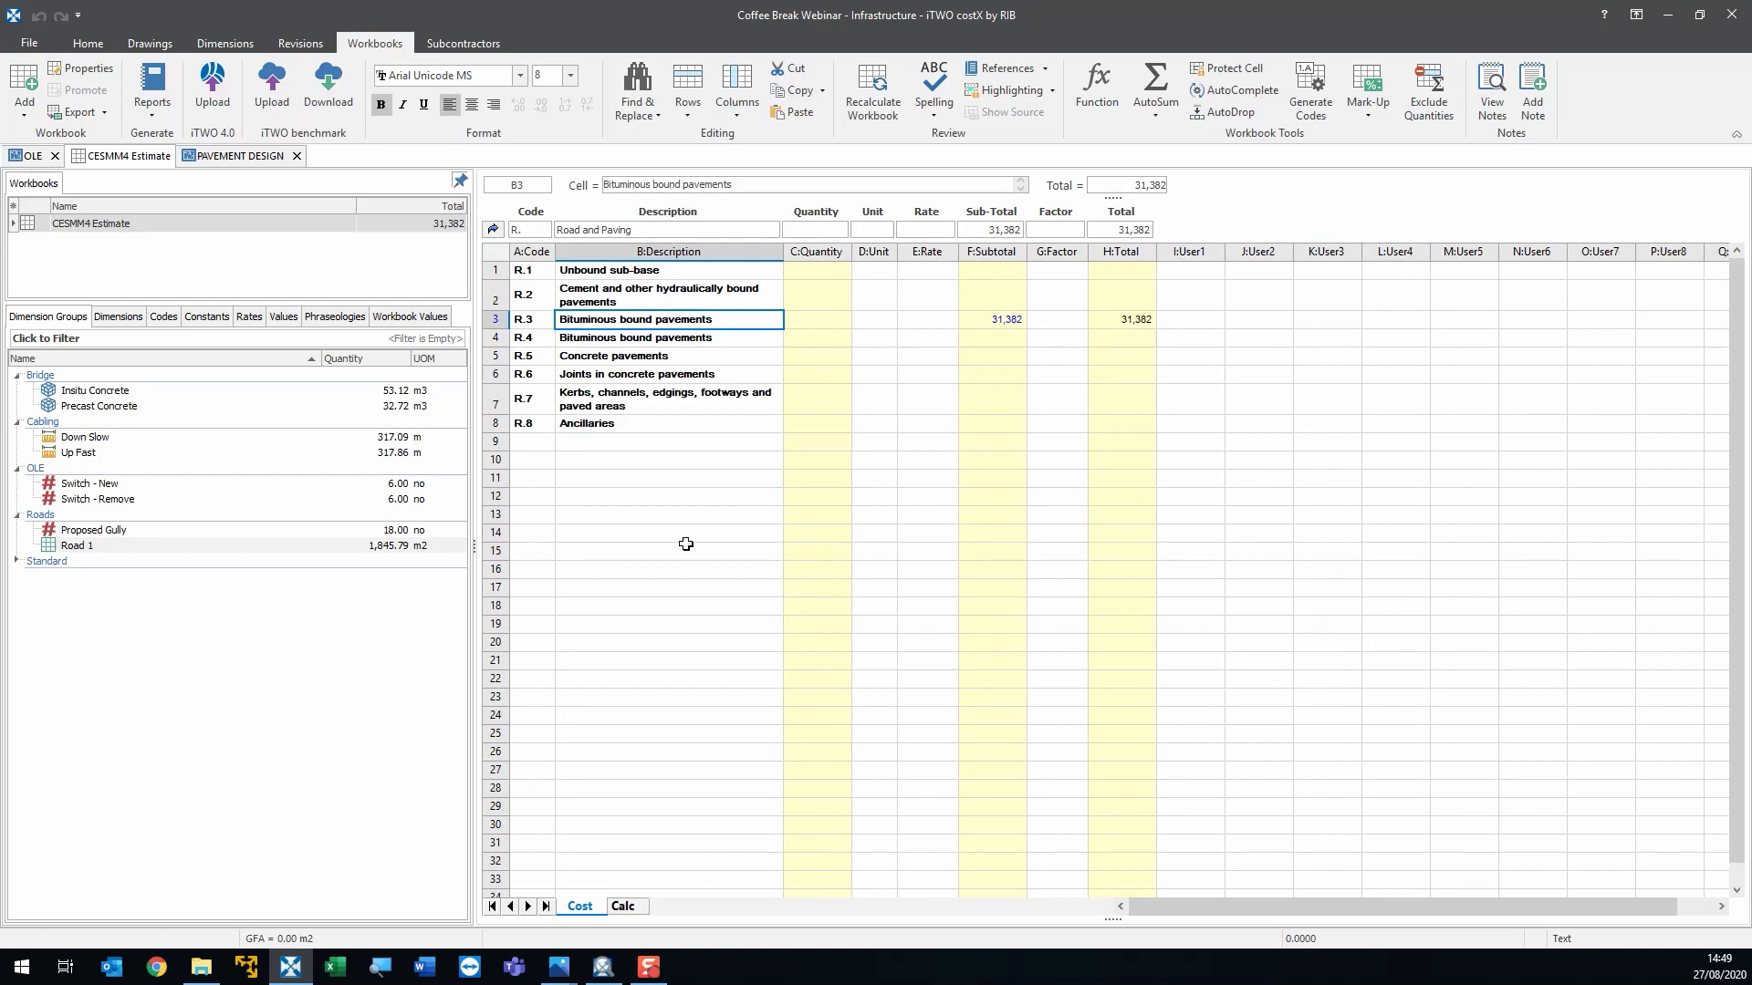
click(995, 272)
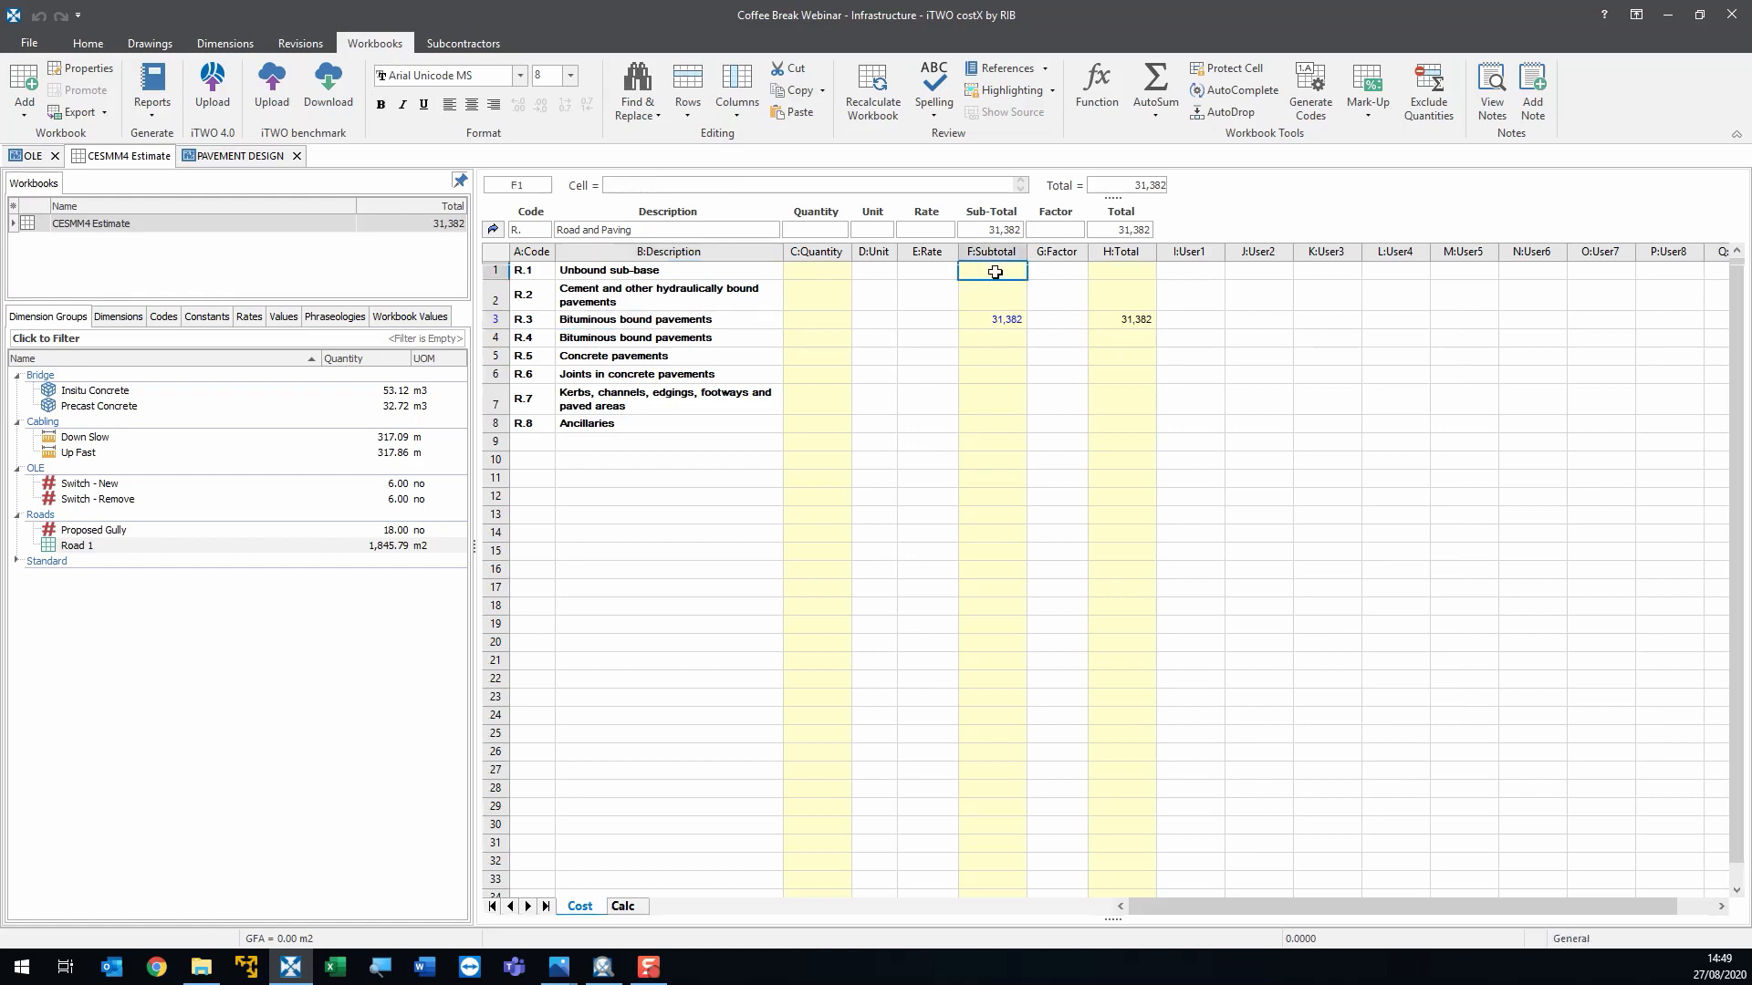
double_click(994, 272)
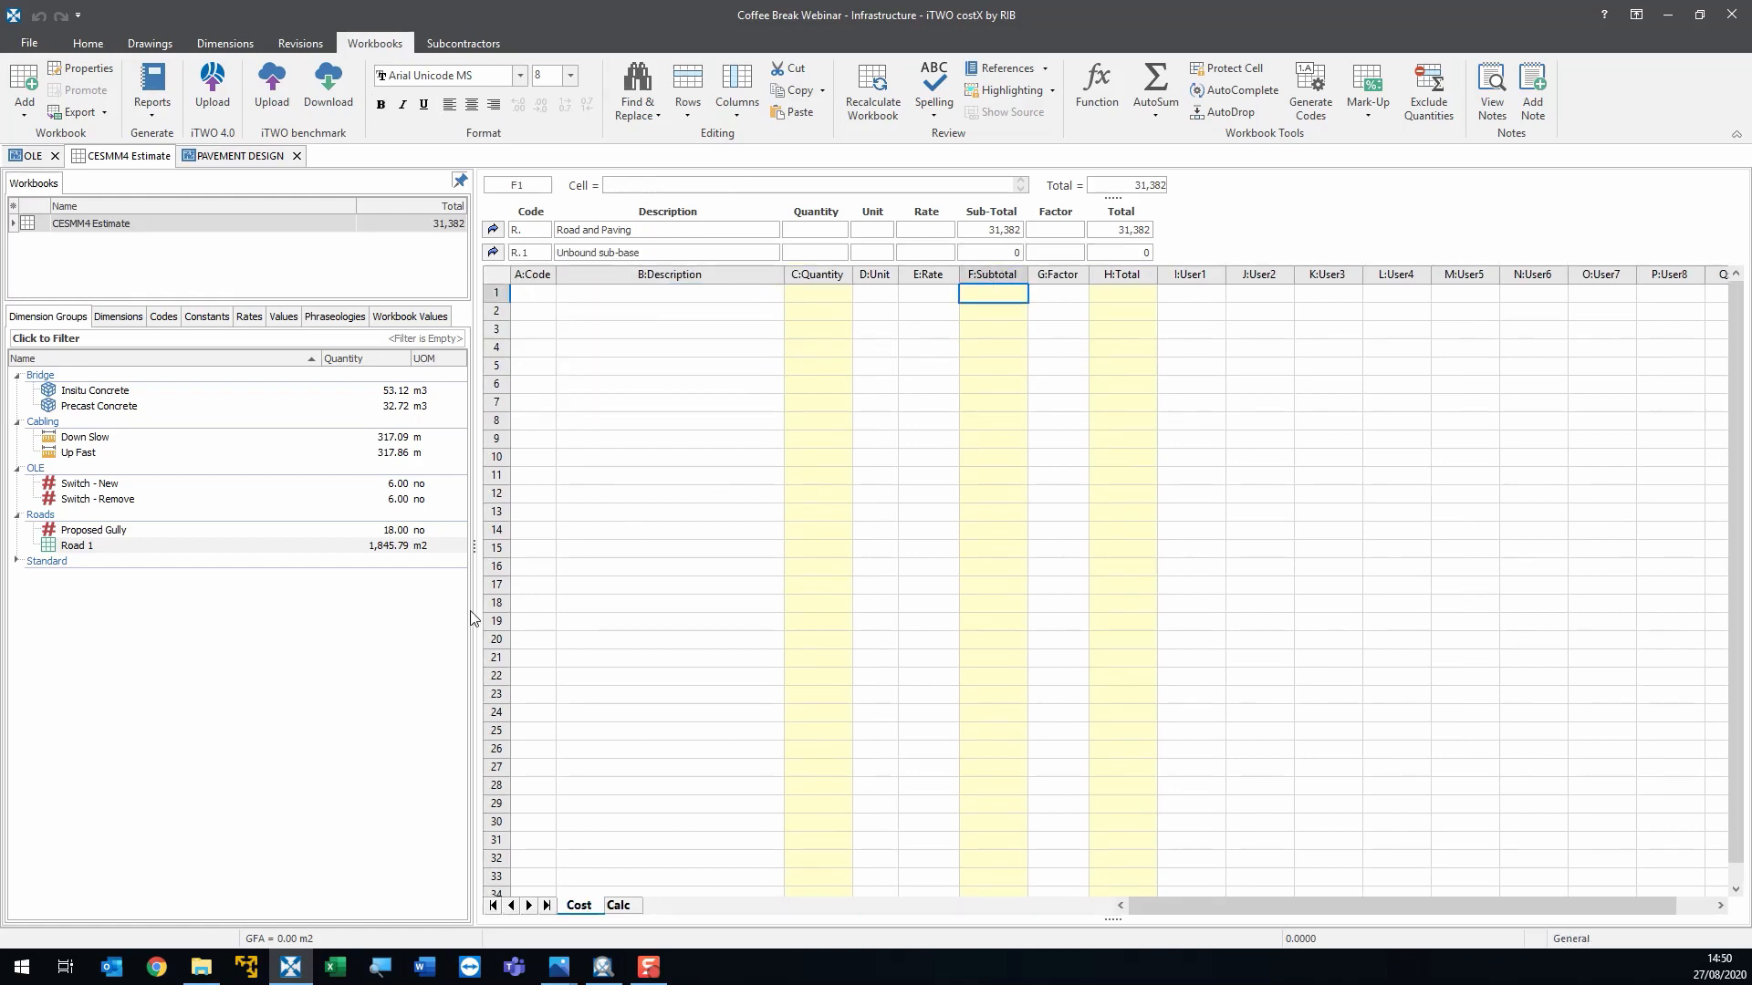
click(331, 317)
click(49, 560)
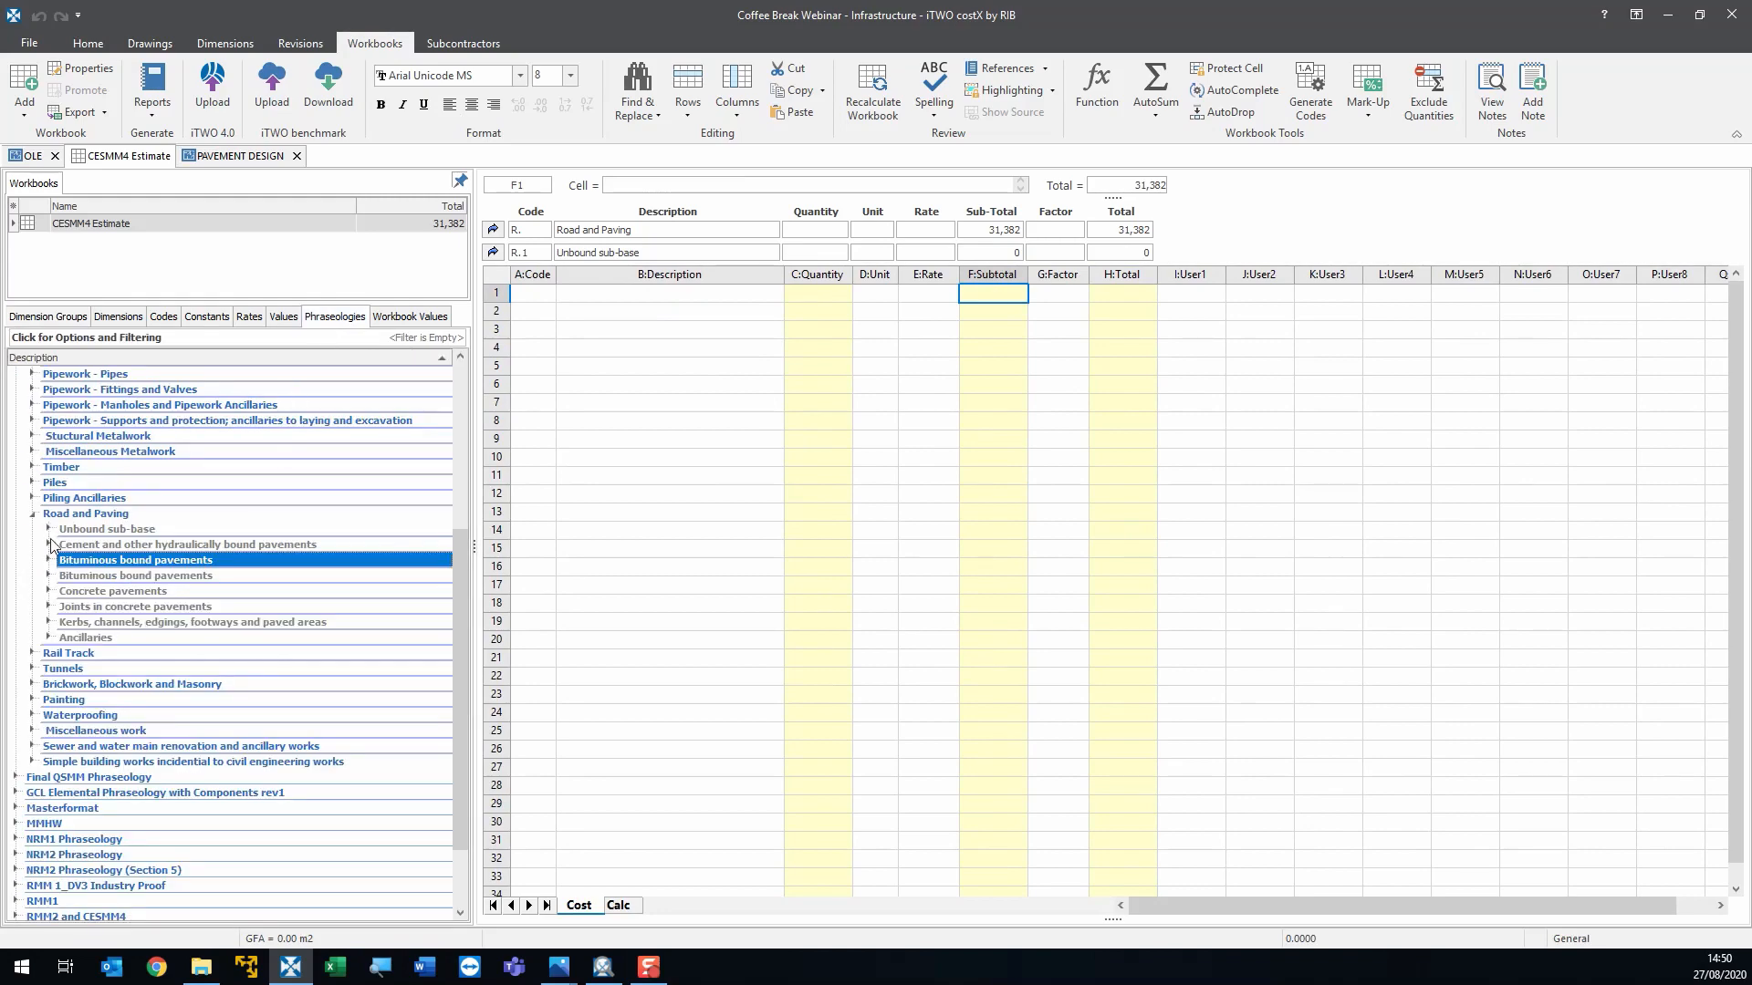
click(49, 530)
drag(66, 531, 628, 290)
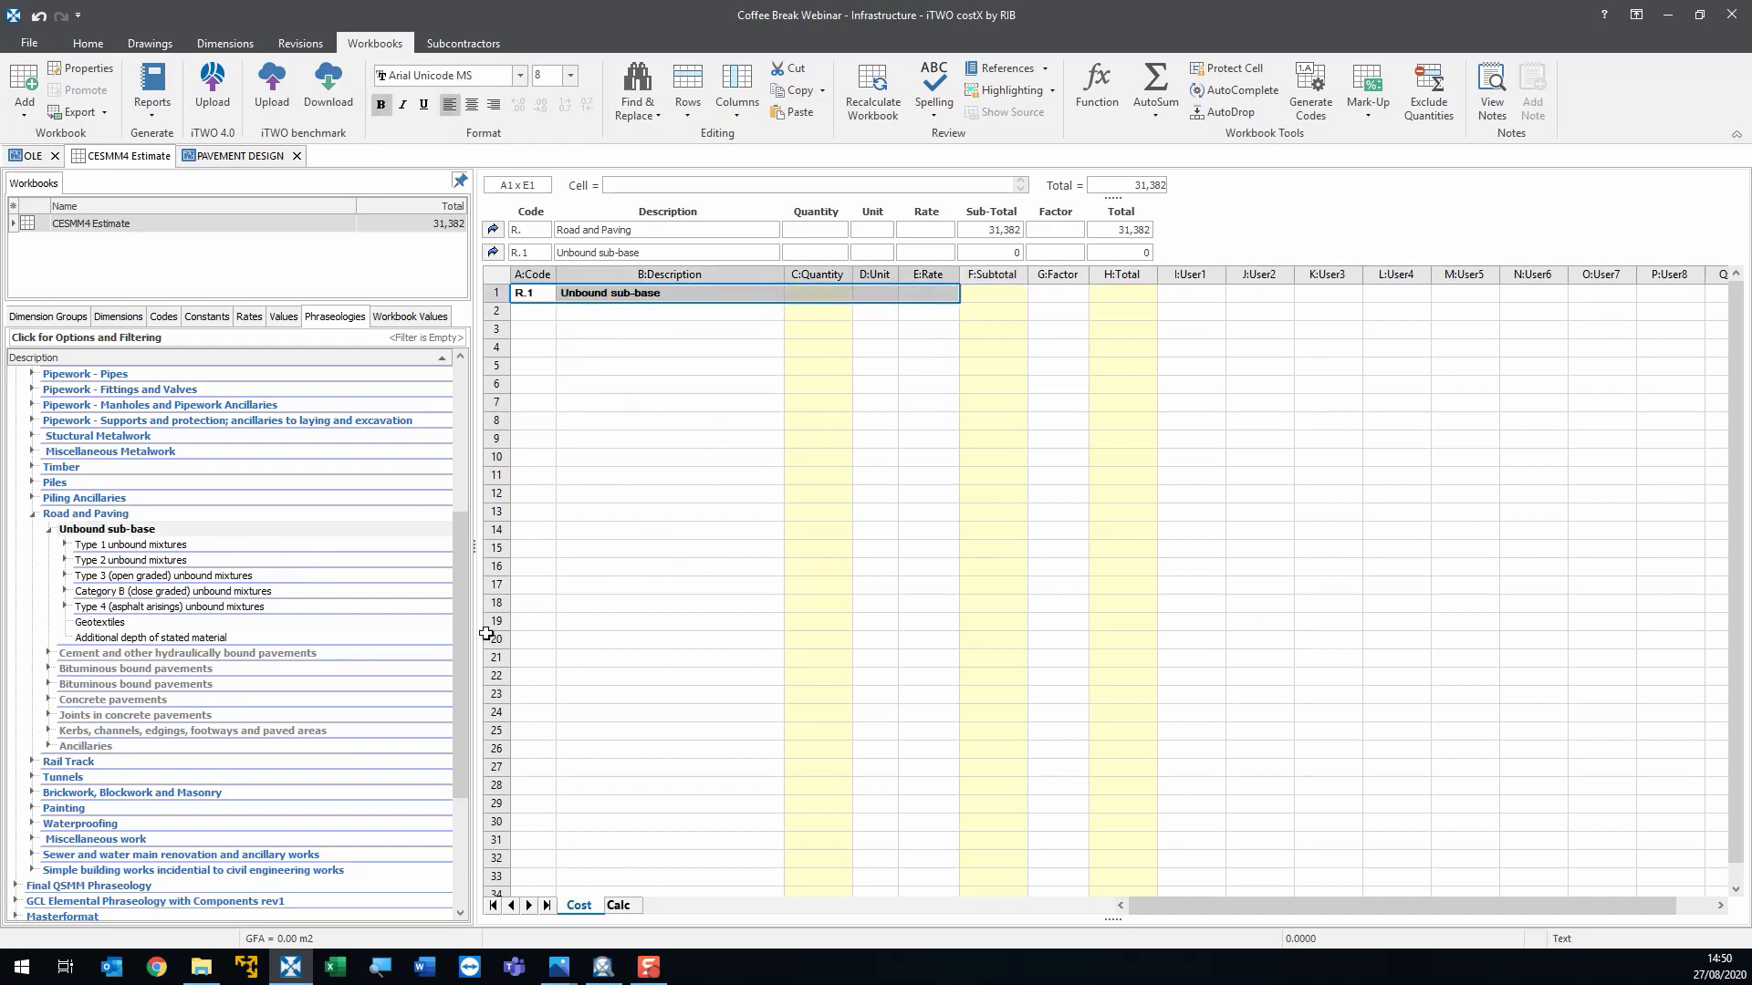
- Check Road 1's course quantities and insert Type 1 unbound mixtures with Depth: 200-250 mm from the phraseology, starting at row 2
mouse_move(166, 621)
click(64, 544)
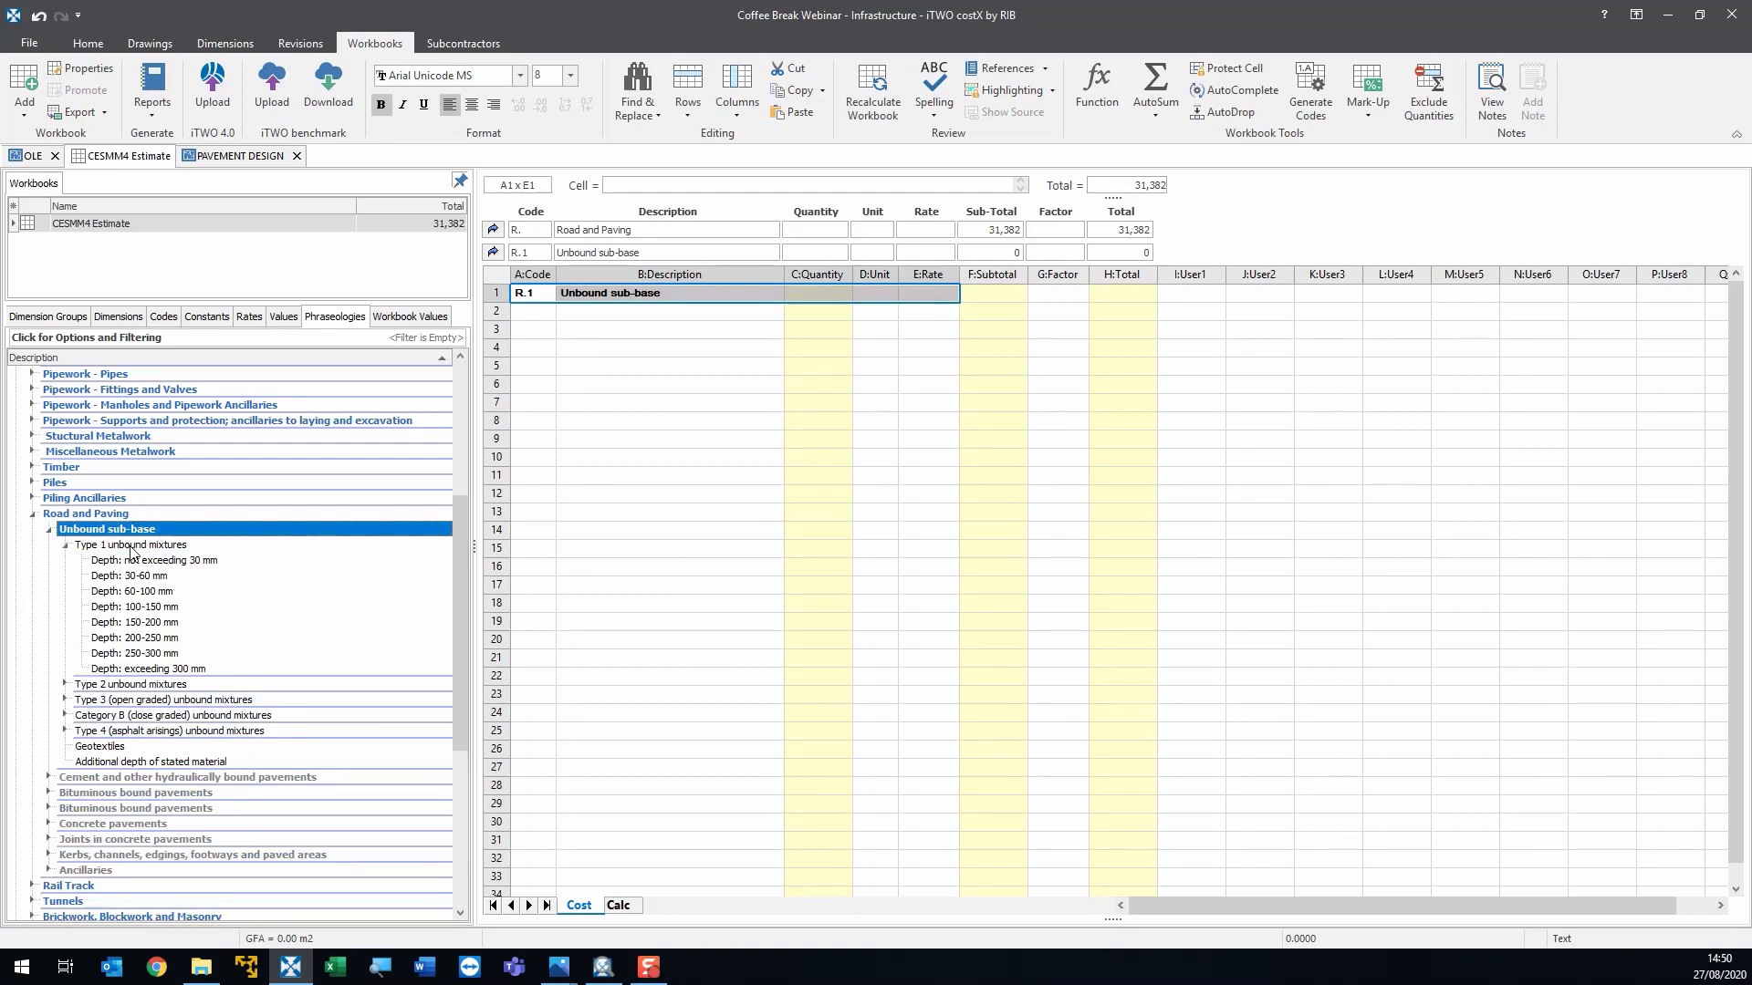
click(132, 547)
mouse_move(164, 591)
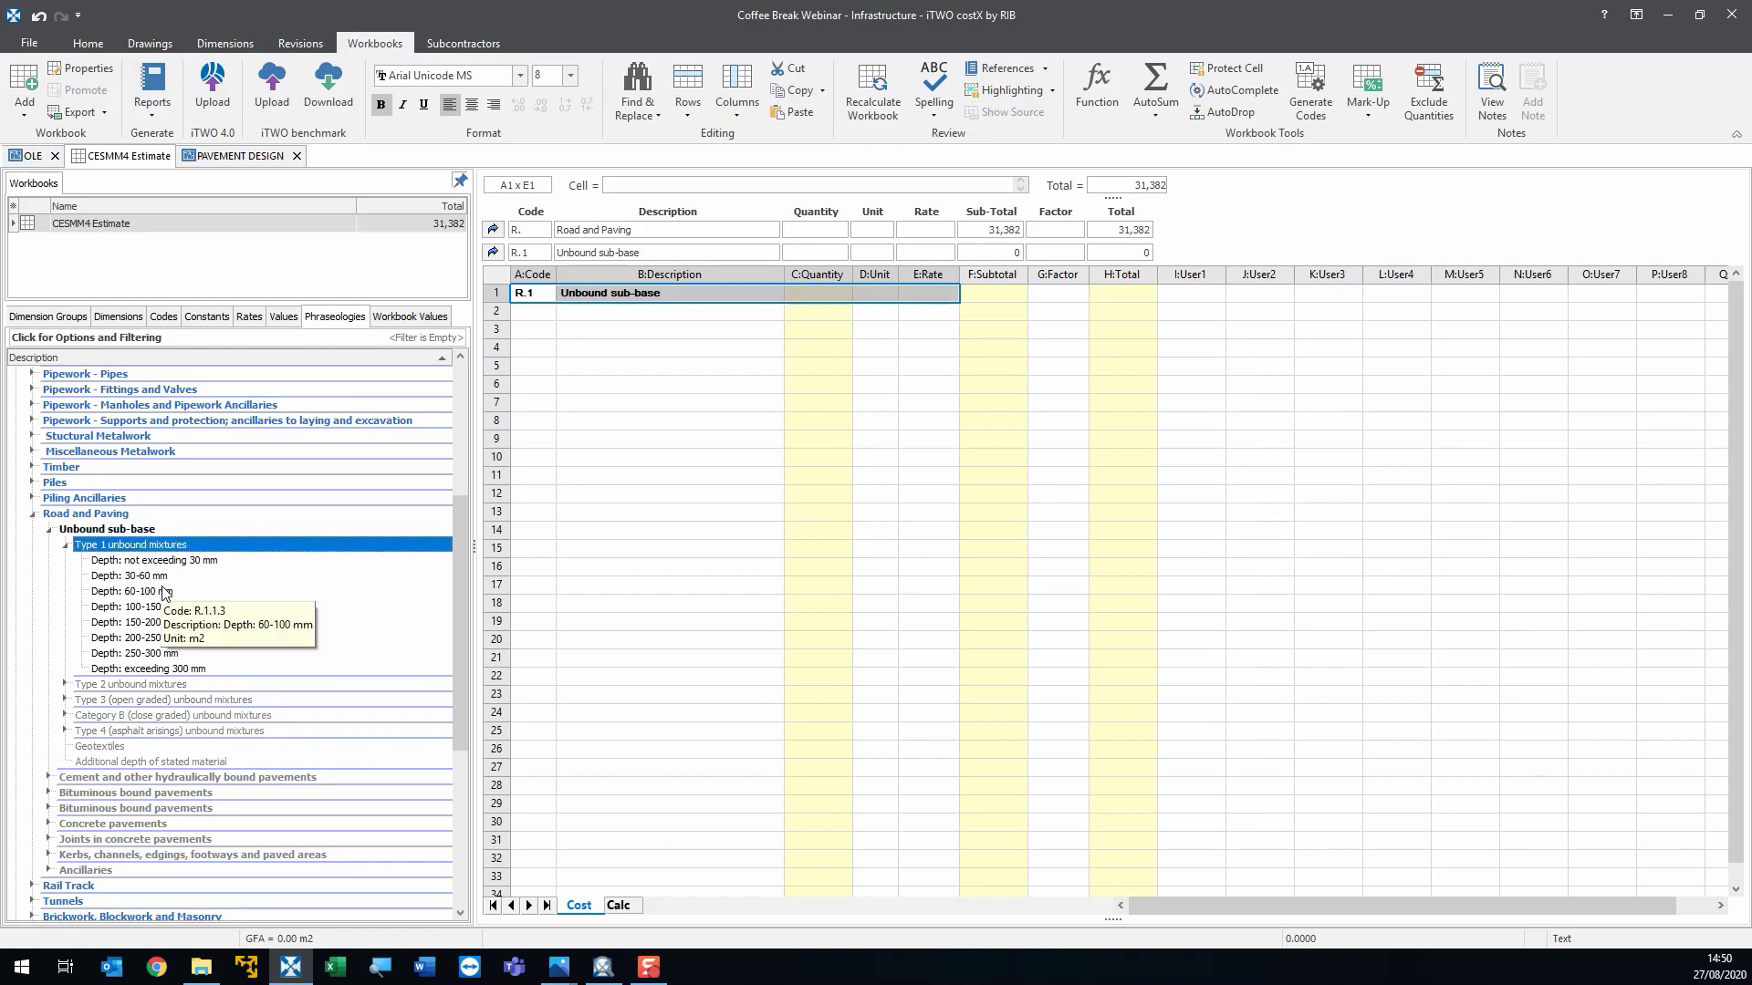
click(68, 318)
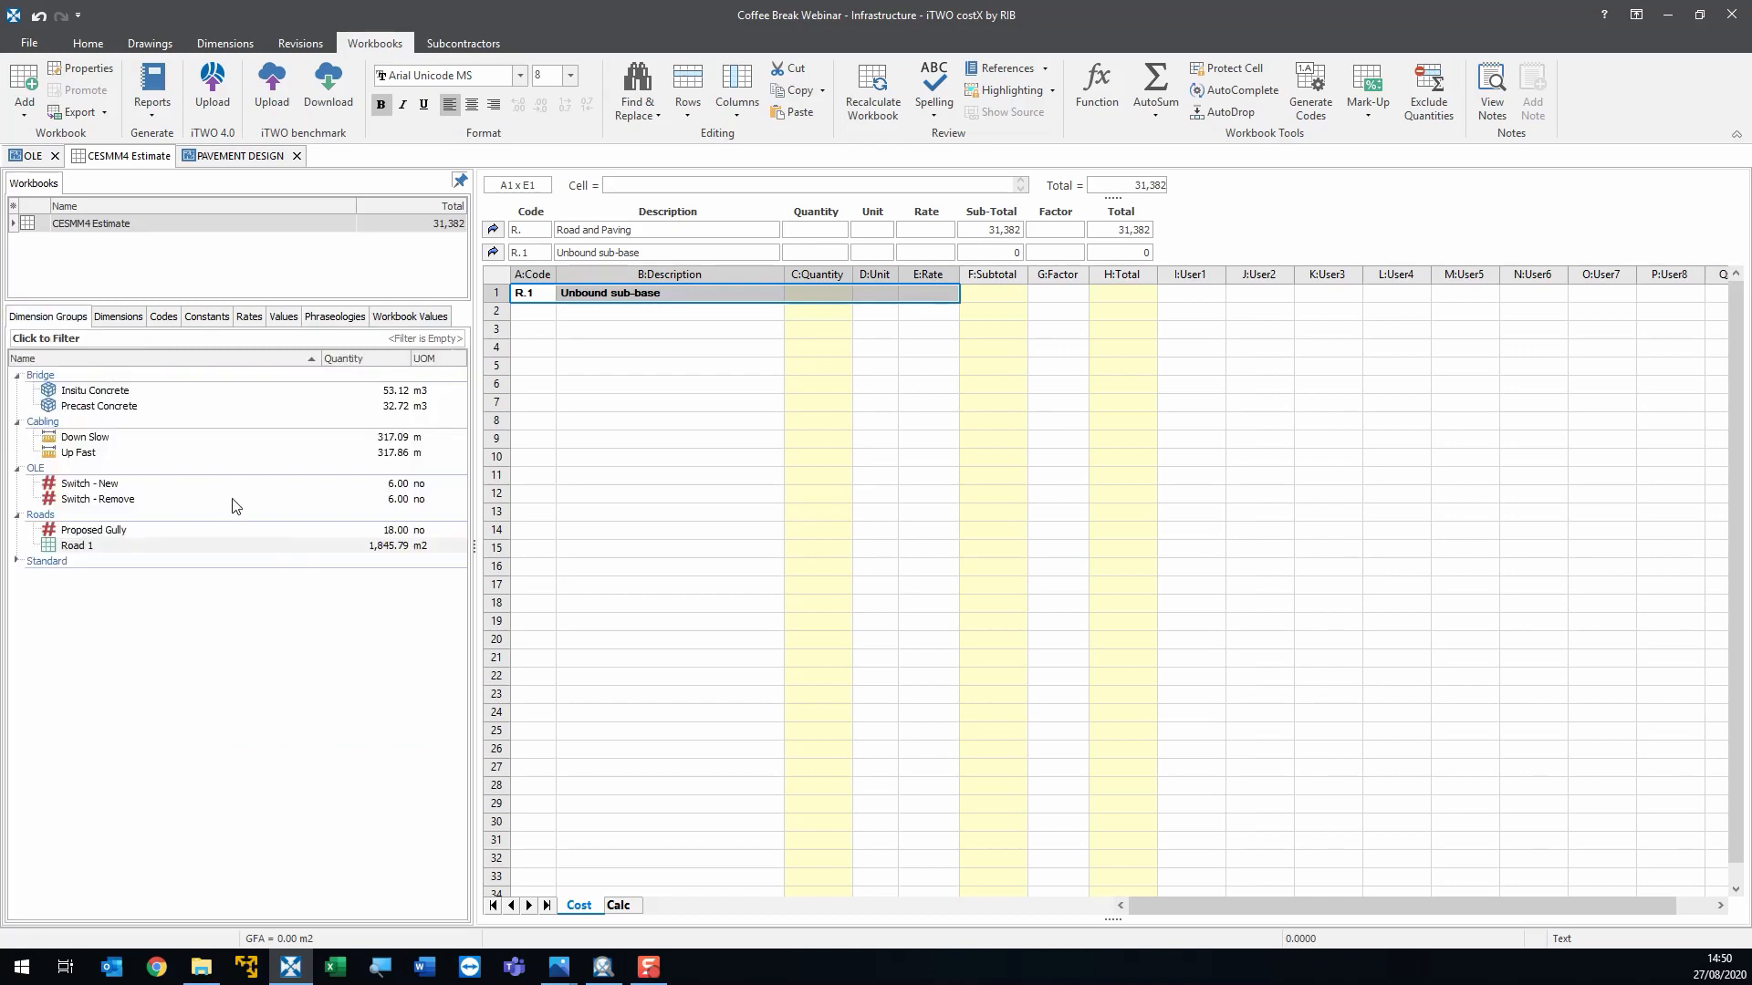
mouse_move(302, 552)
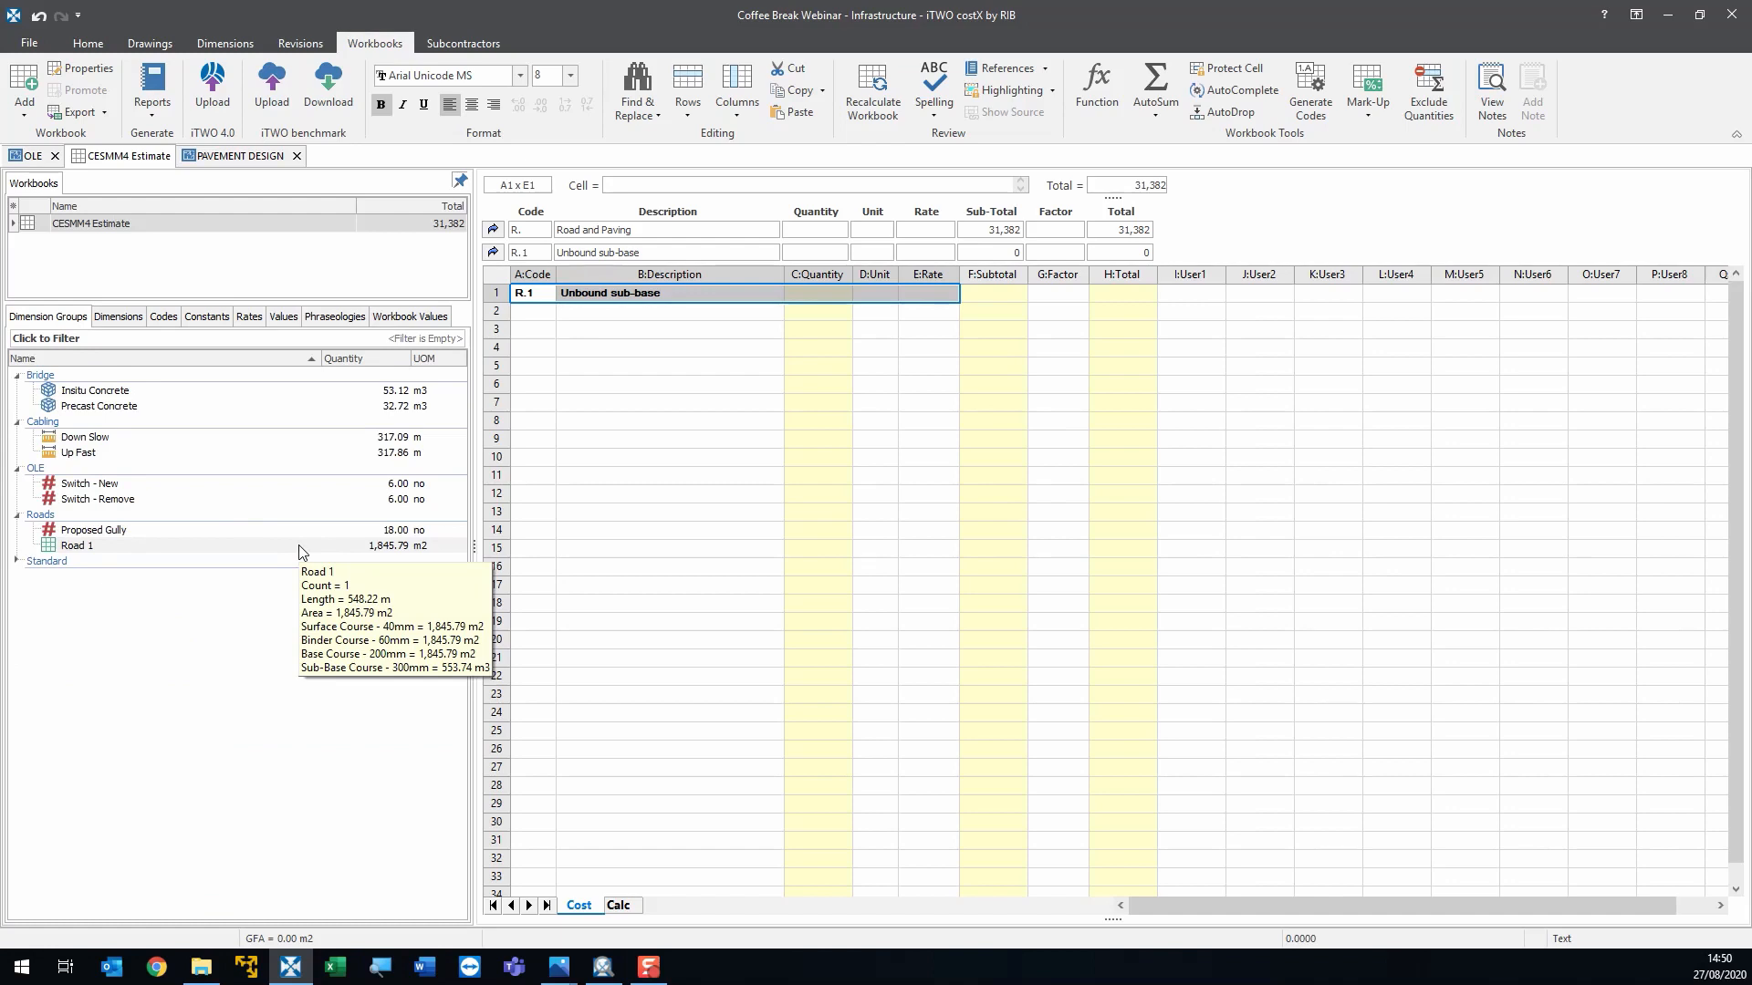
click(334, 317)
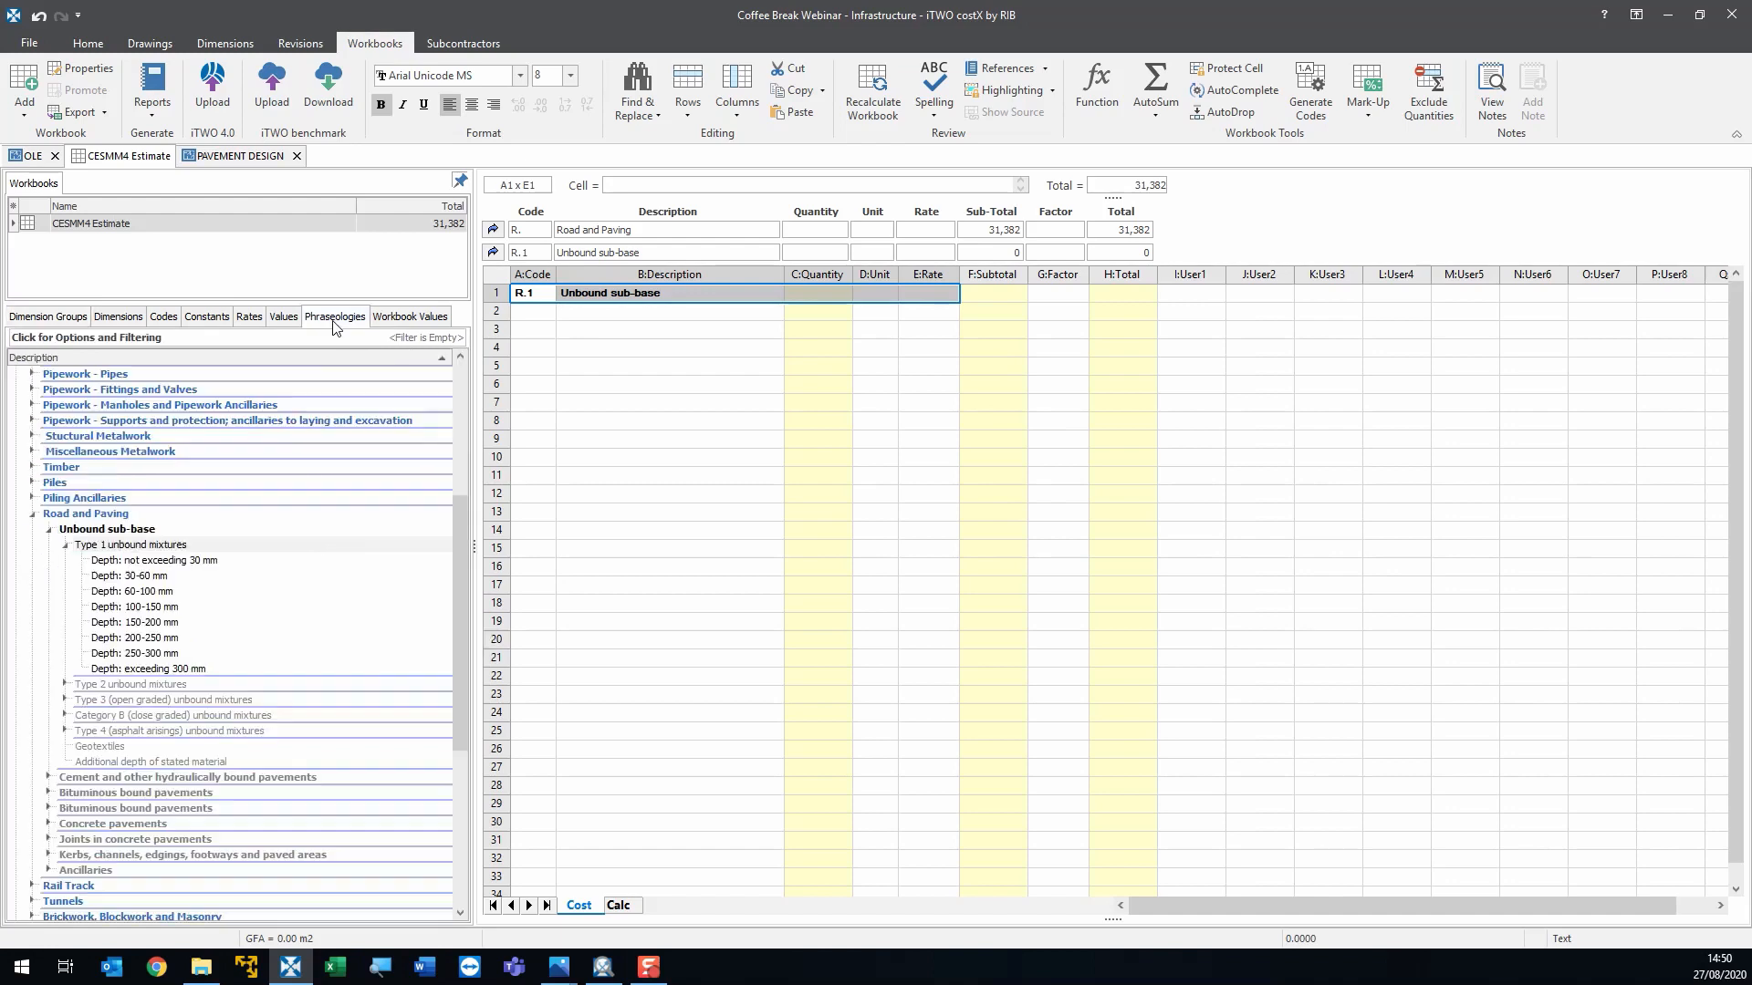
click(173, 547)
ctrl+click(172, 639)
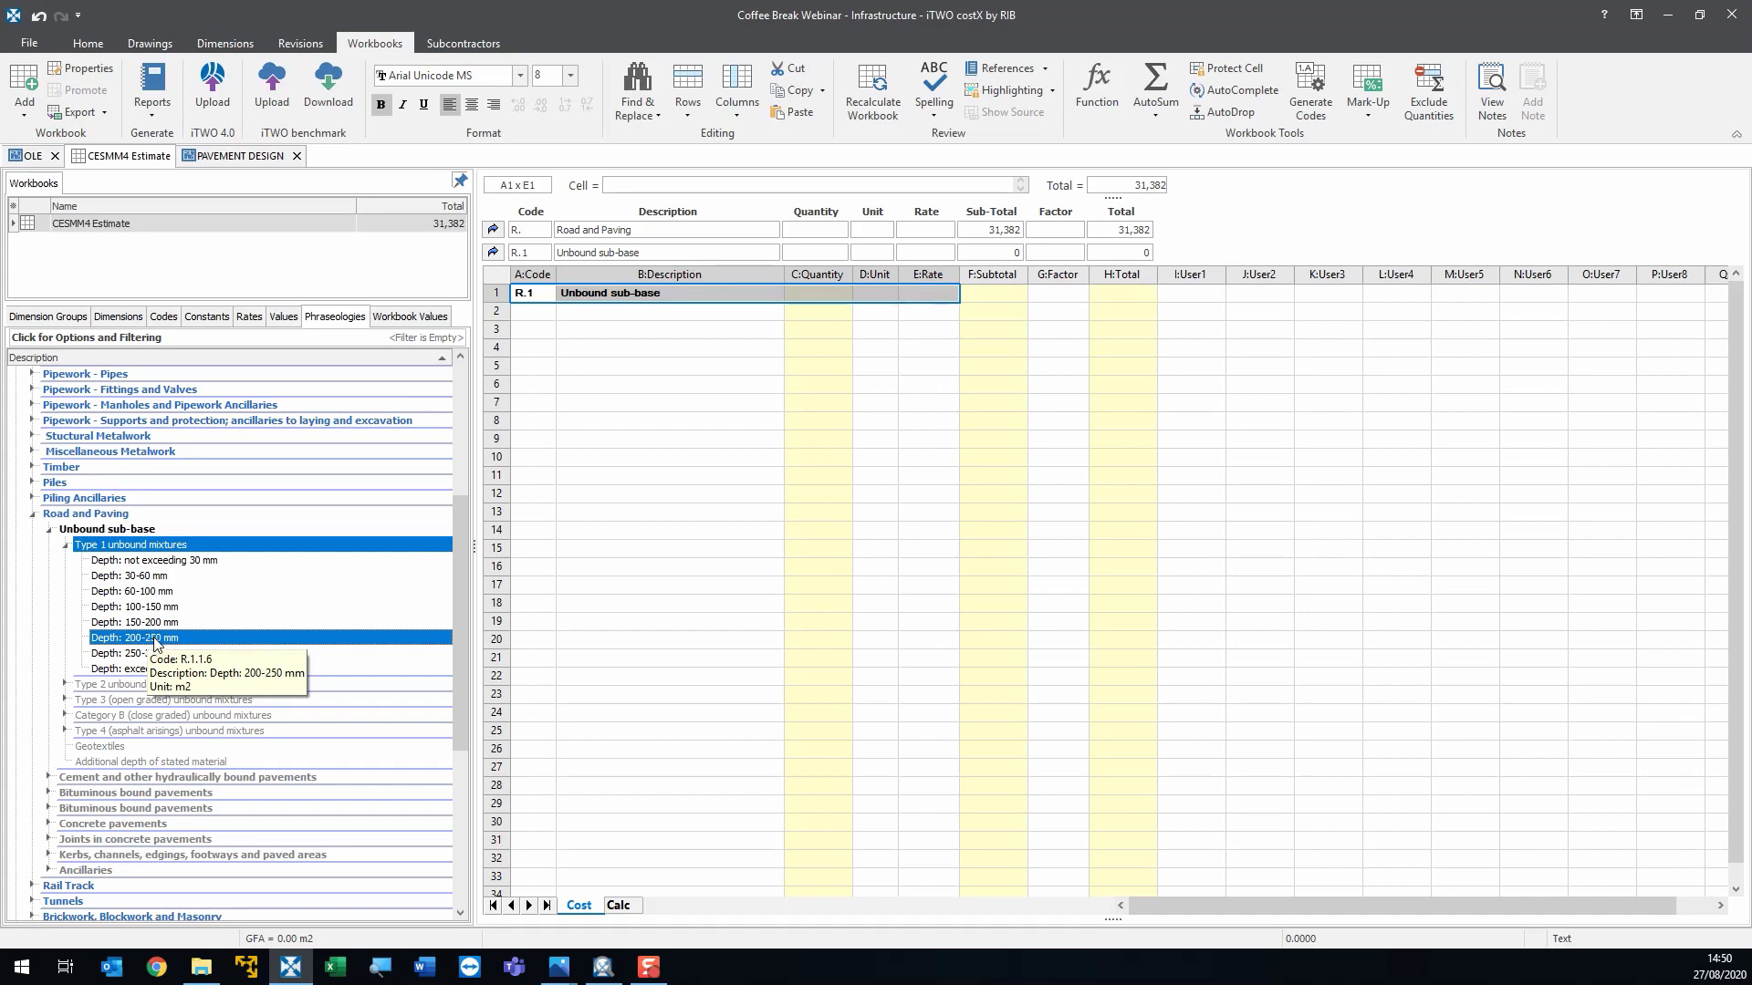
drag(153, 642, 643, 320)
click(652, 336)
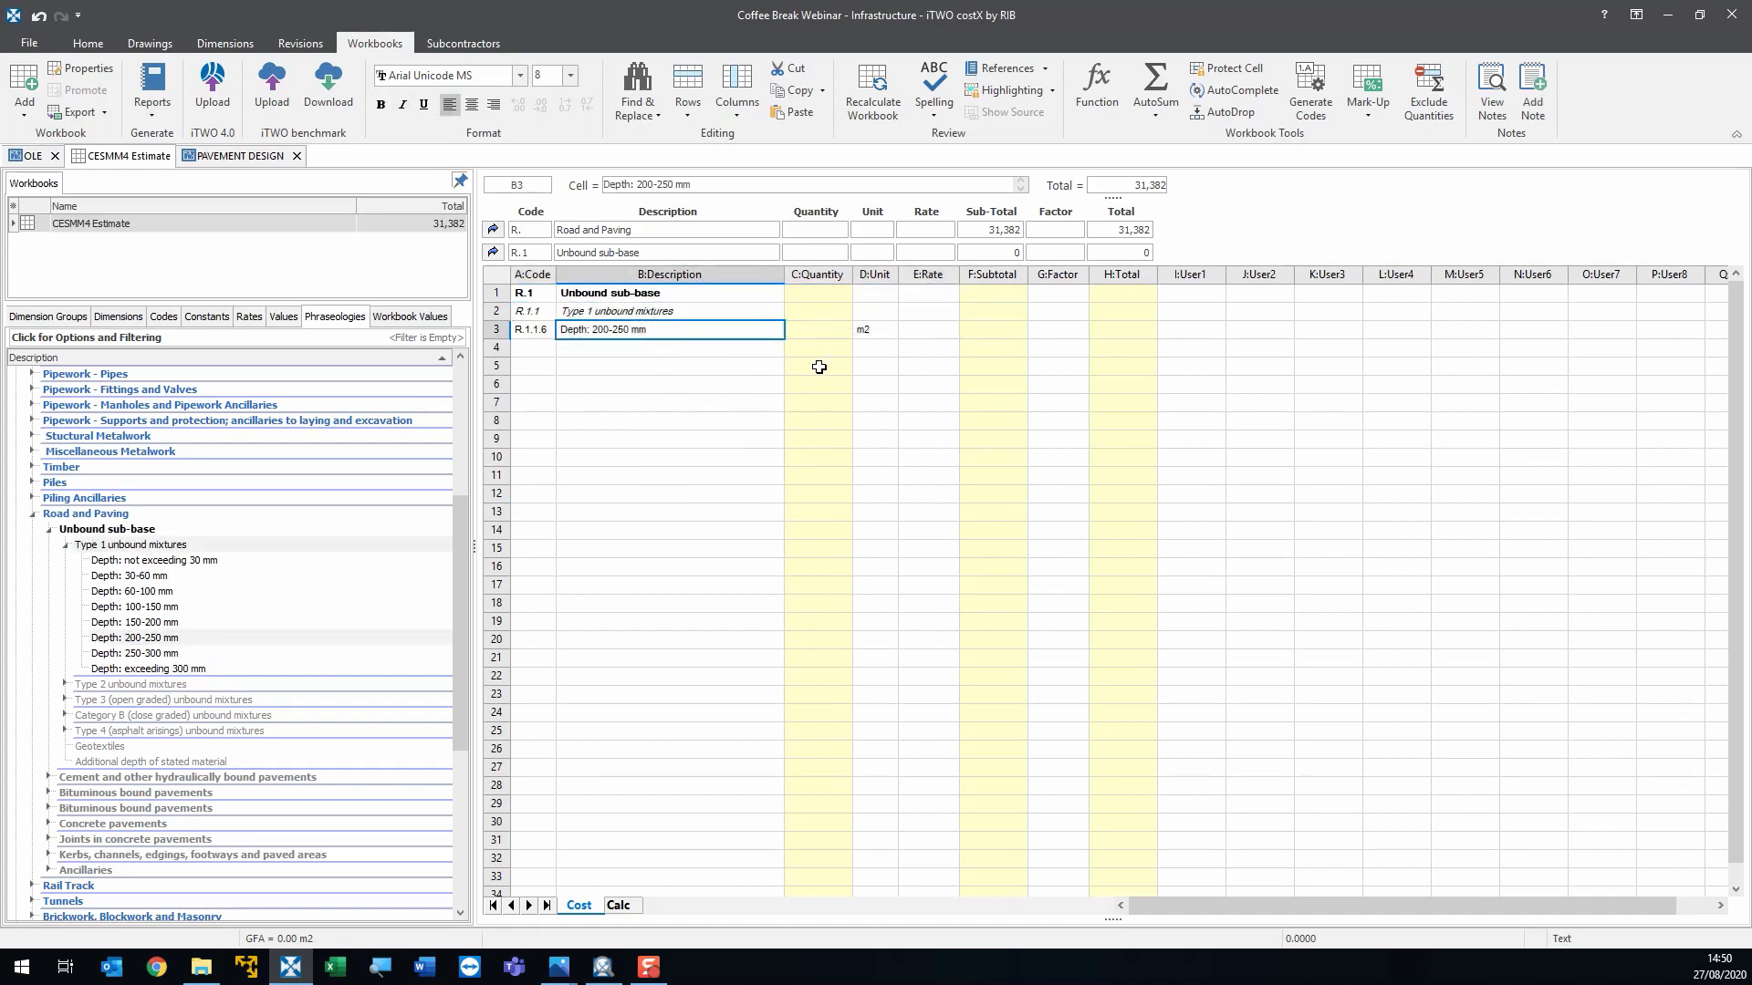
- Link the quantity of the Depth: 200-250 mm item to Road 1 with the quantity type Base Course - 200mm
click(812, 325)
click(48, 316)
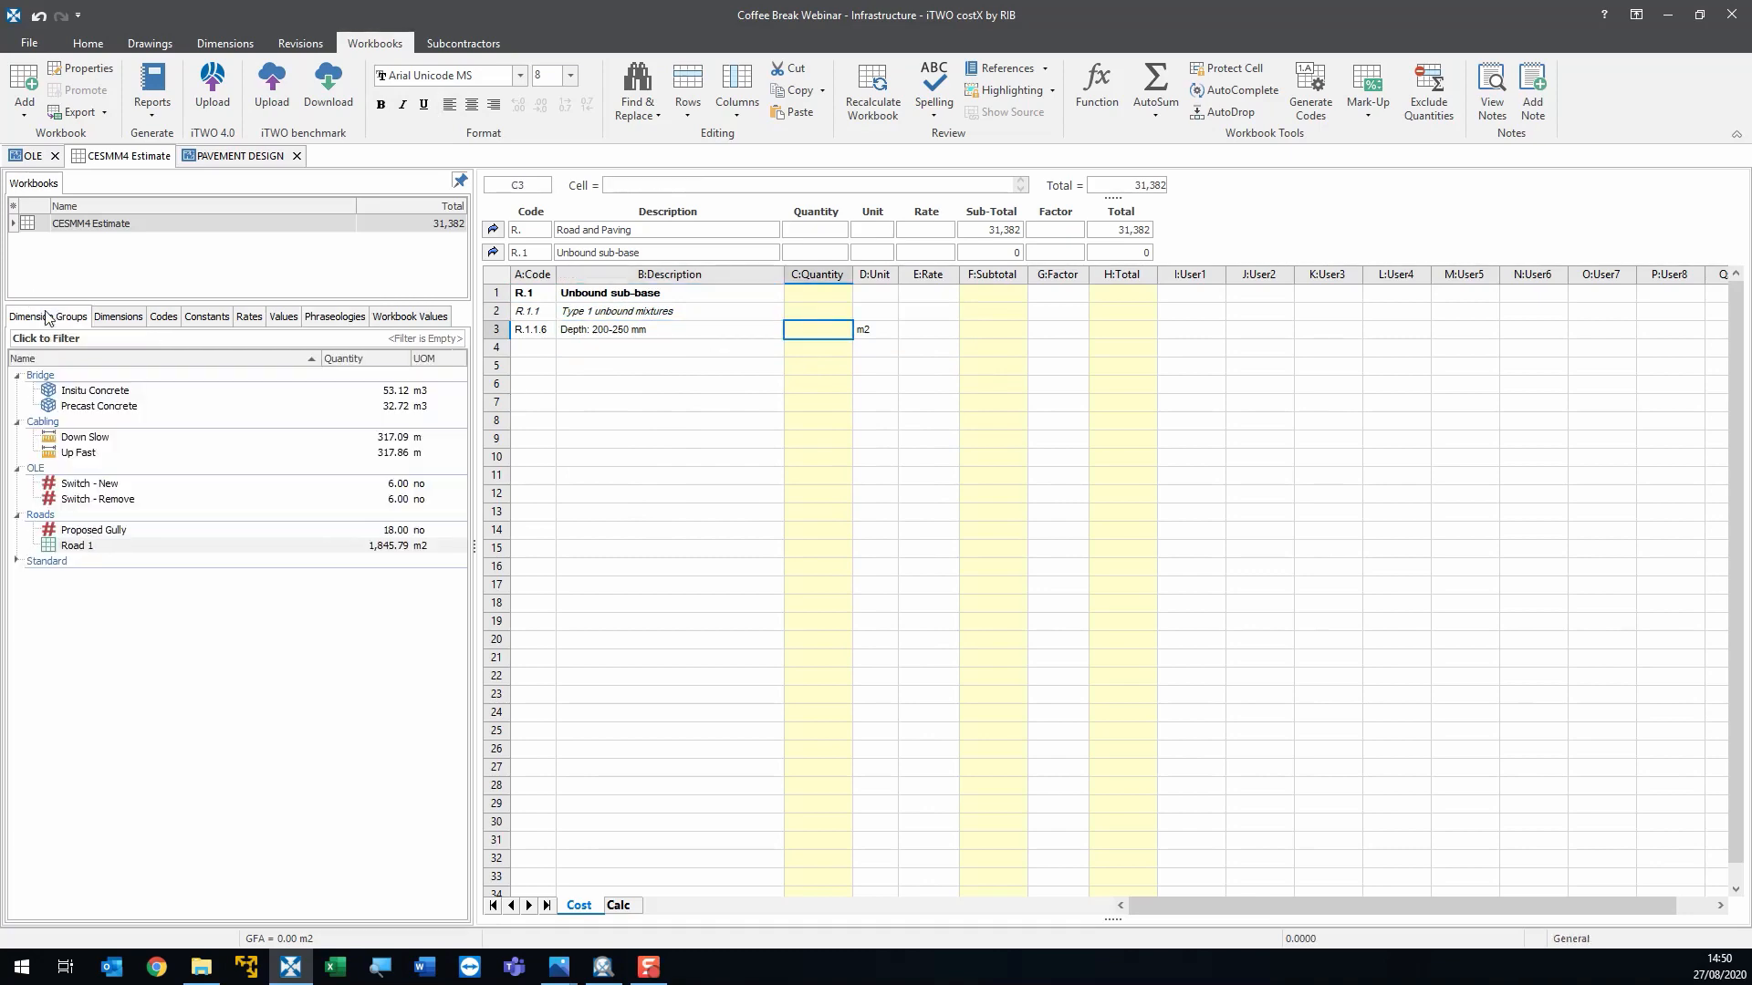
drag(229, 548, 835, 330)
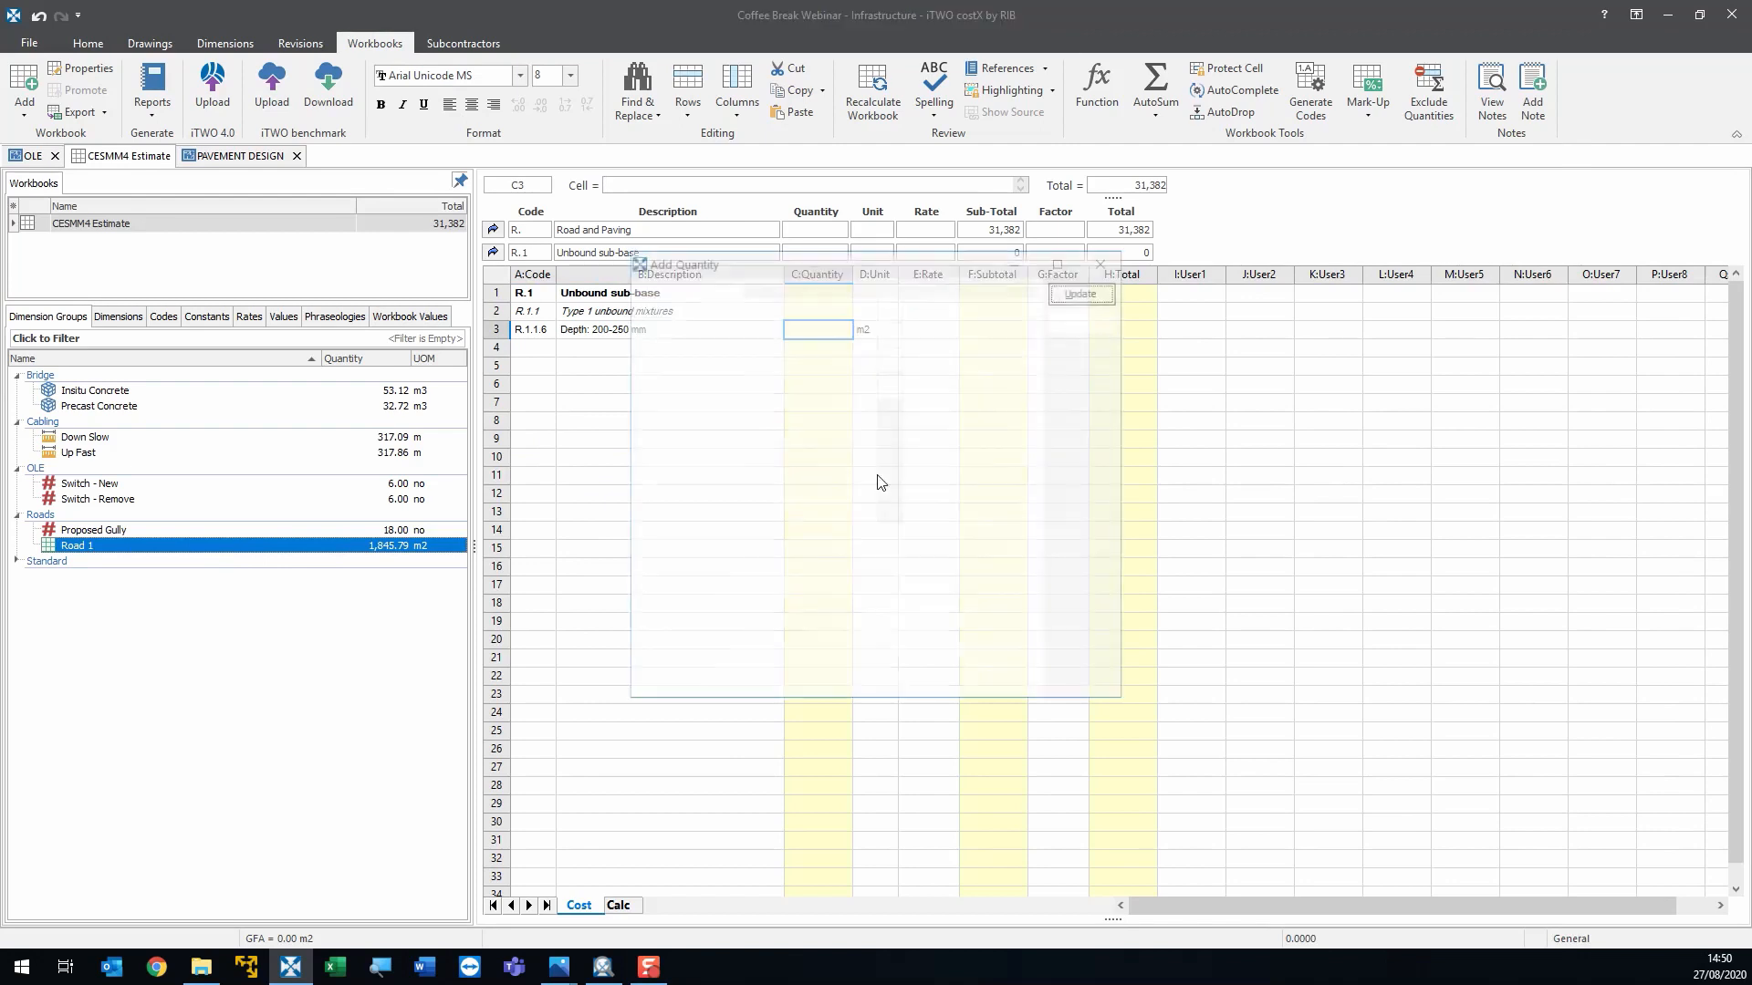
click(1031, 545)
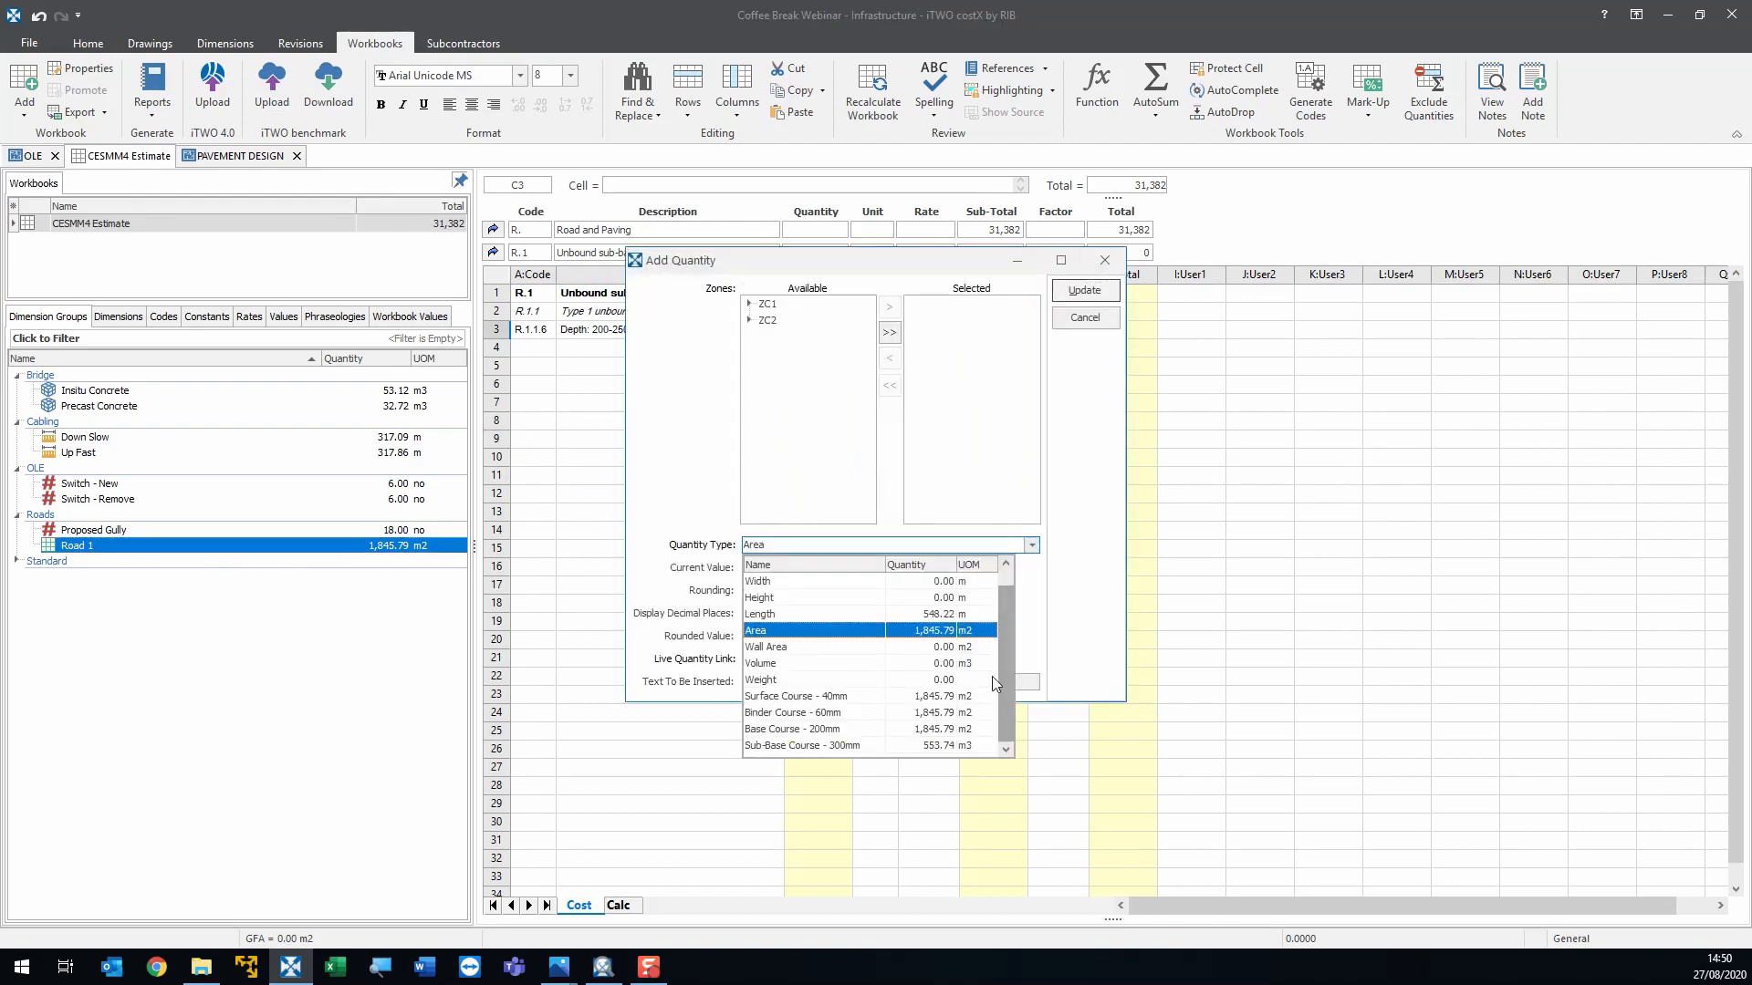
click(934, 730)
click(1079, 292)
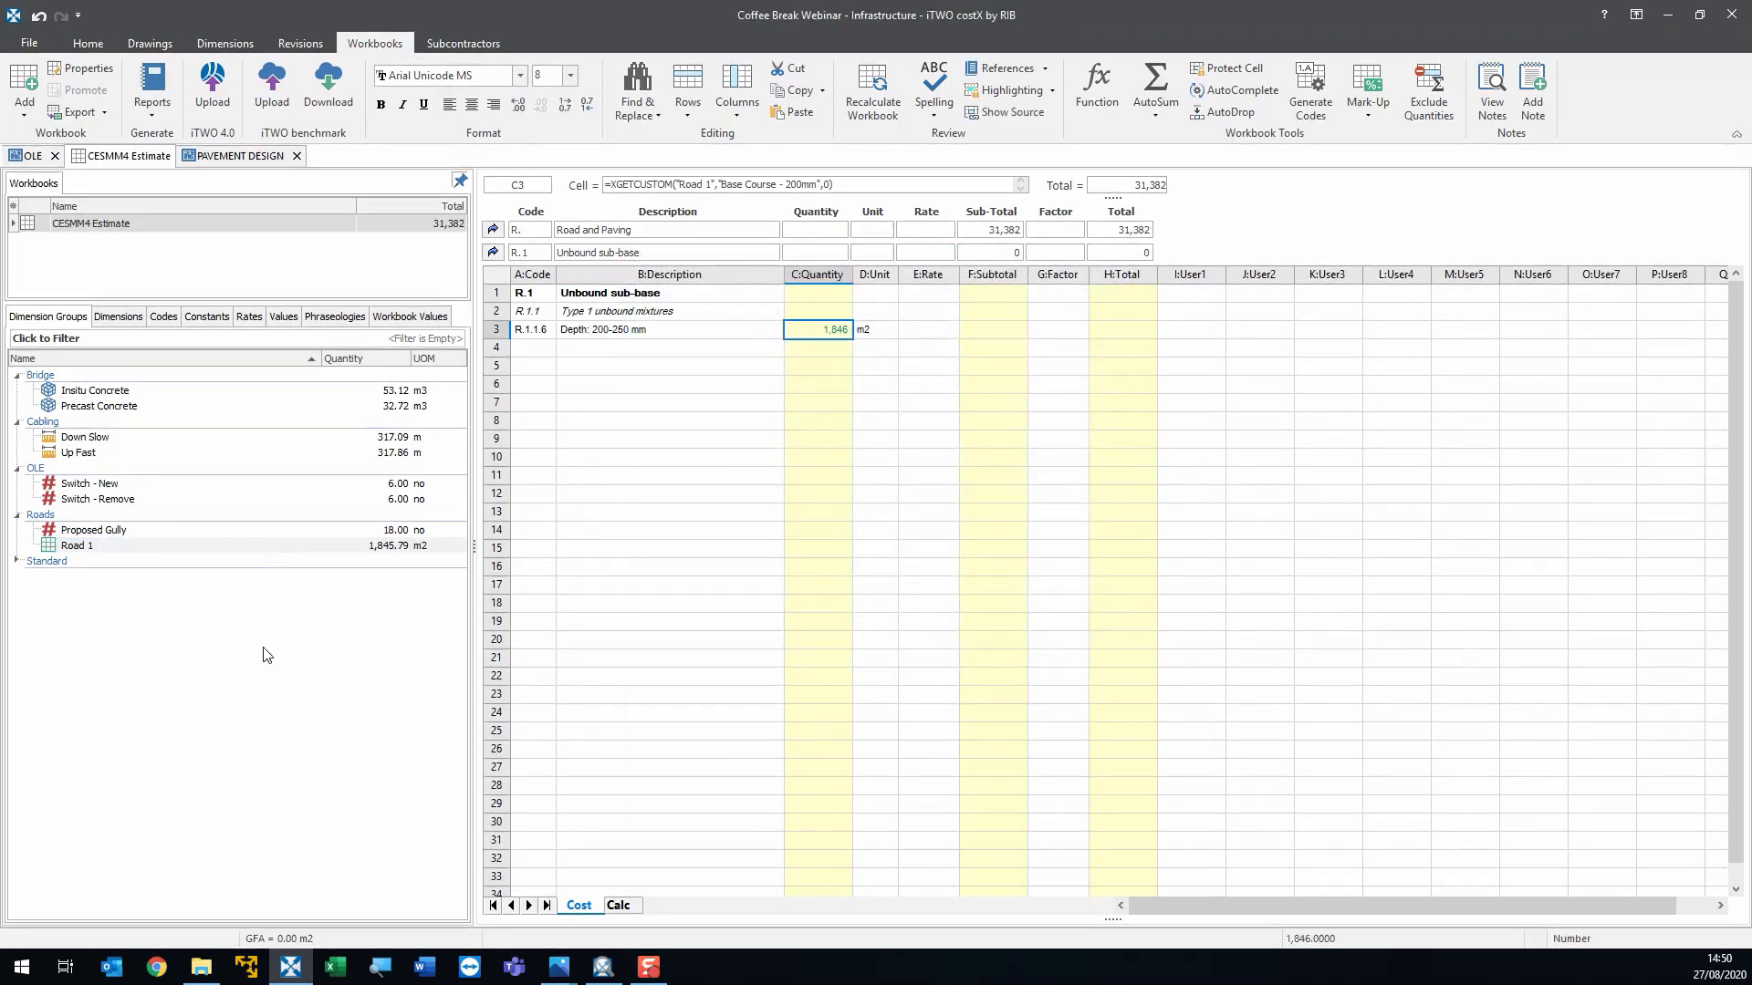
- Insert the Additional depth of stated material item from the Unbound sub-base phraseology in row 5
click(334, 316)
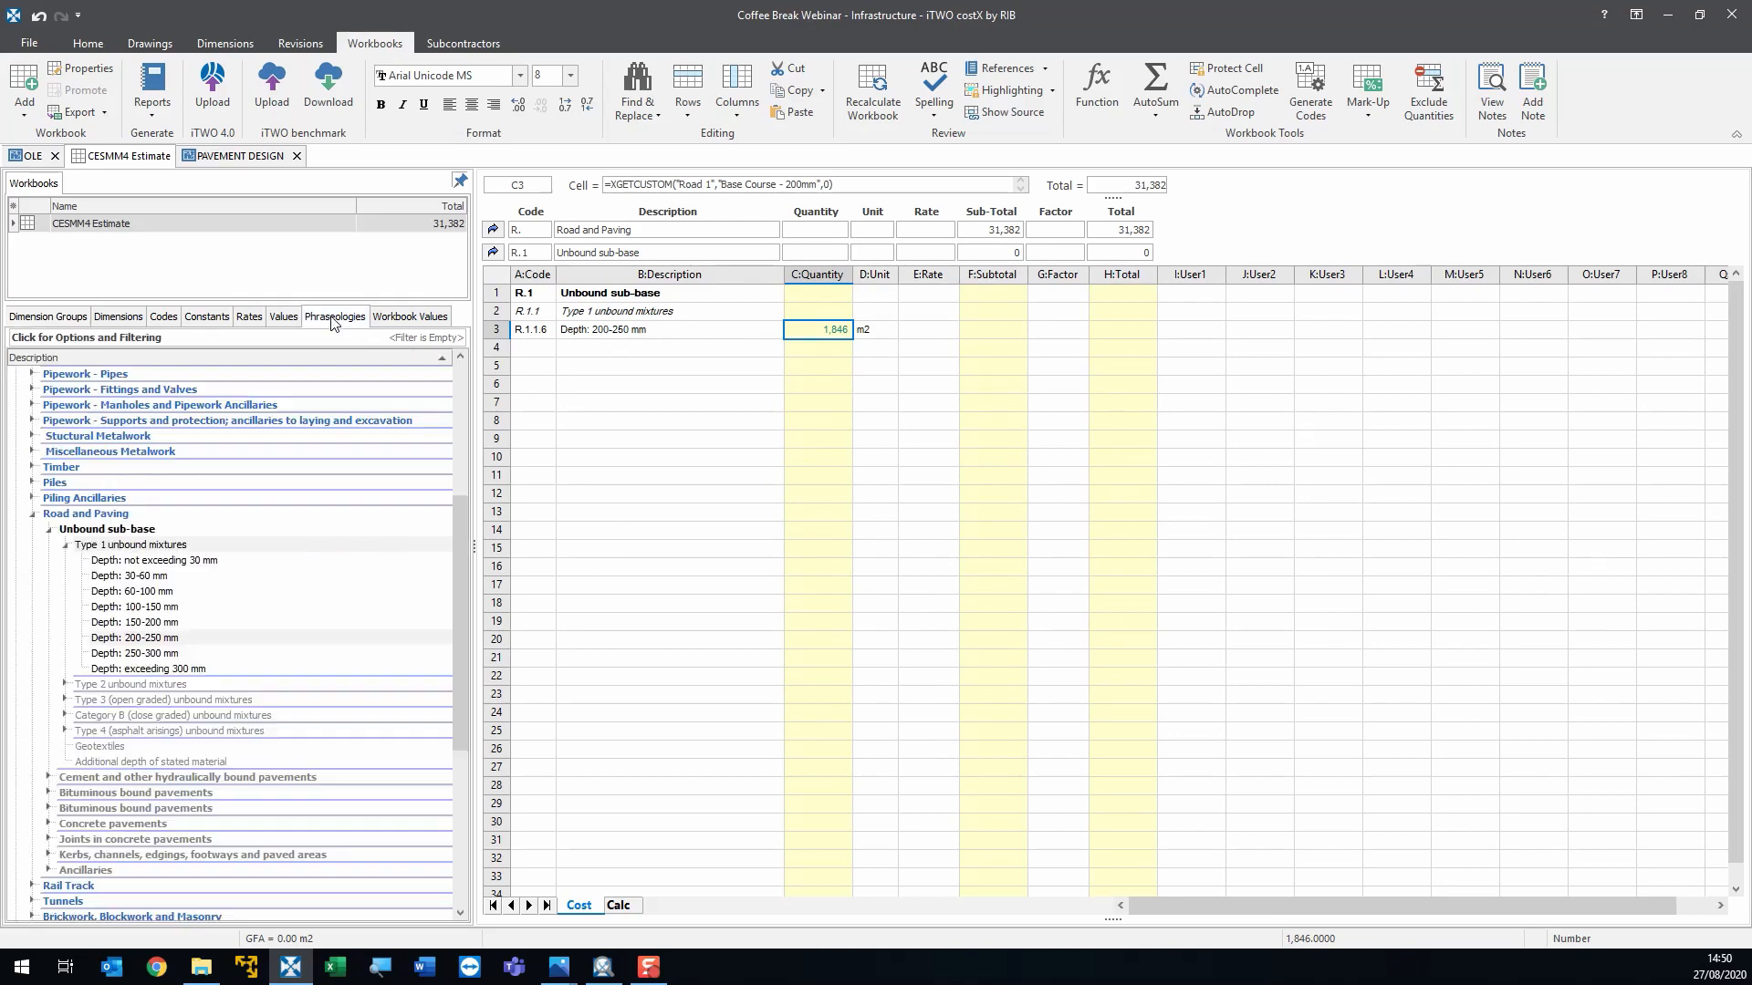
click(66, 544)
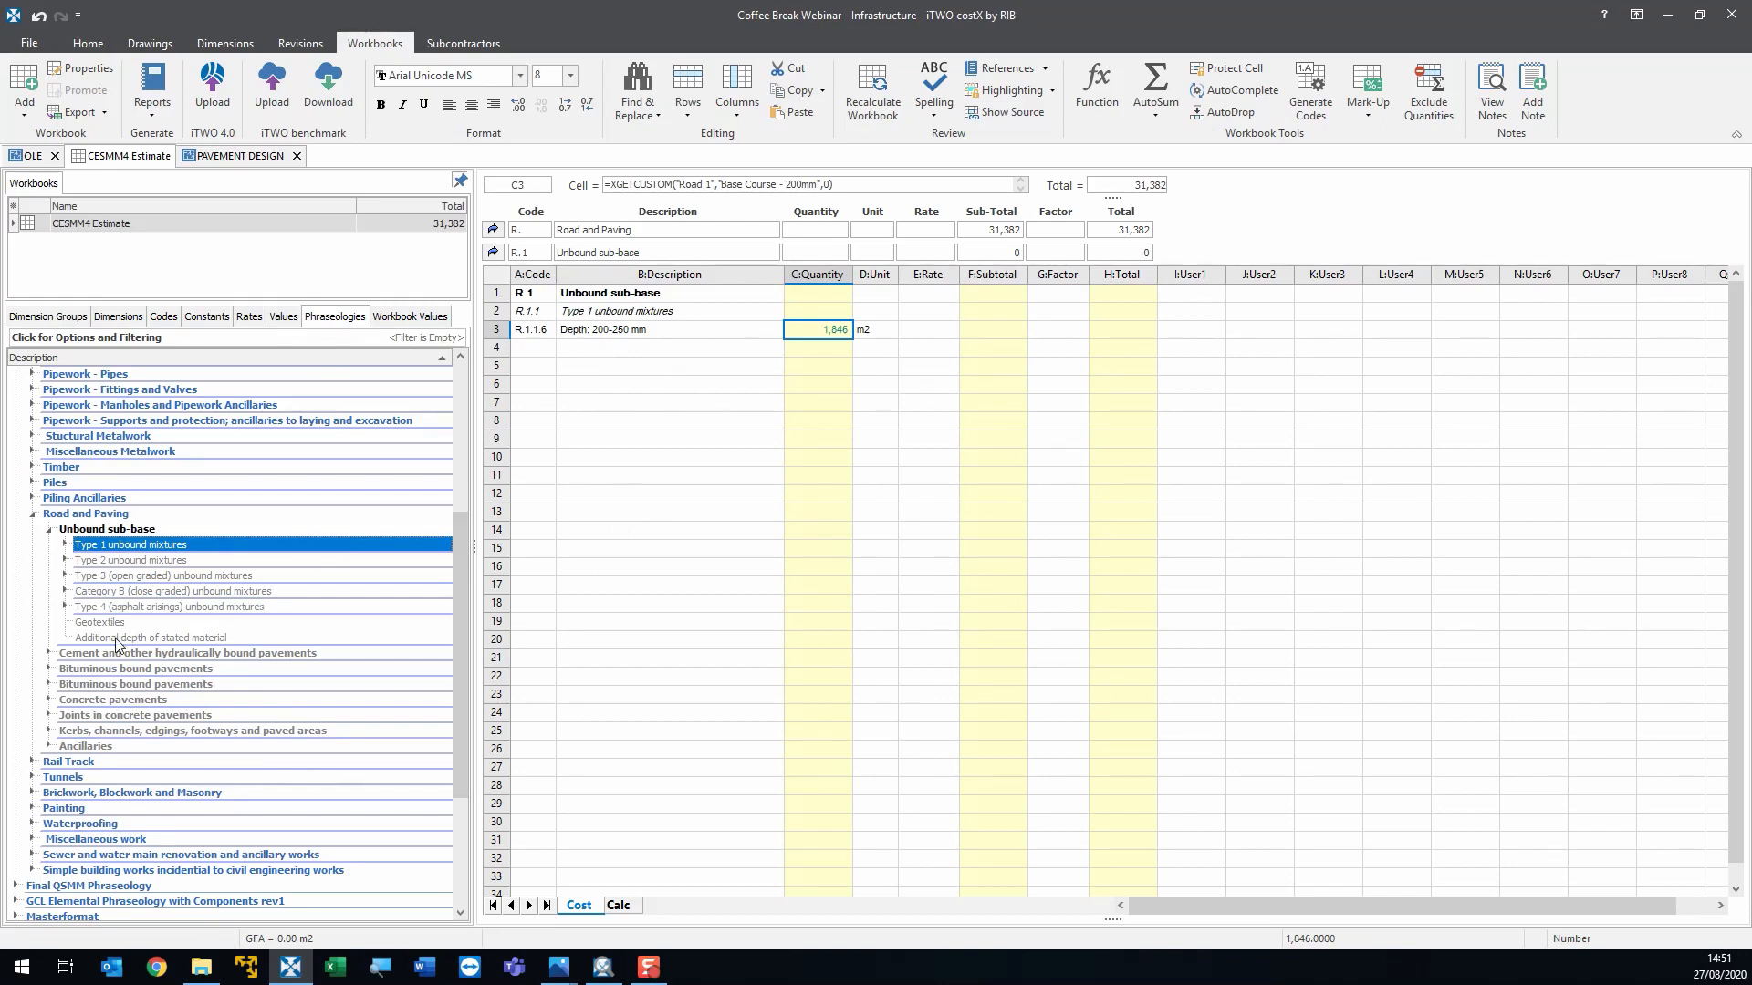
drag(119, 639, 654, 364)
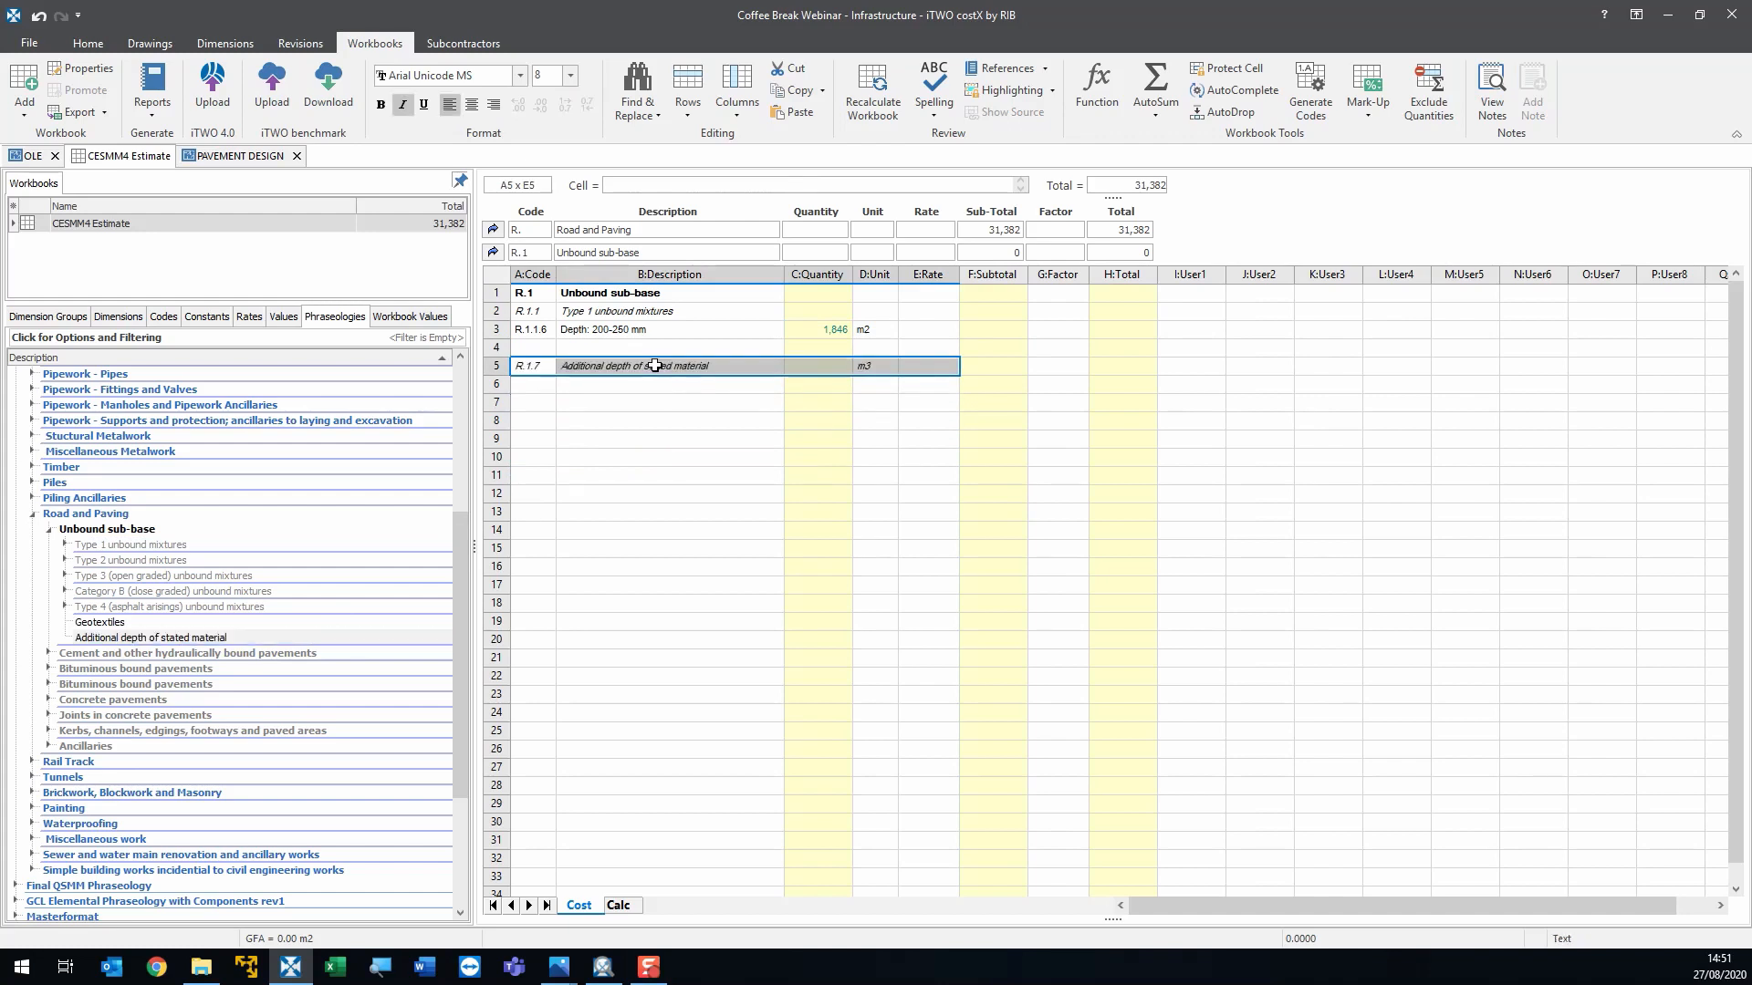
- Add an underlined description "Sub-base" in row 4, above the Additional depth of stated material item
click(619, 348)
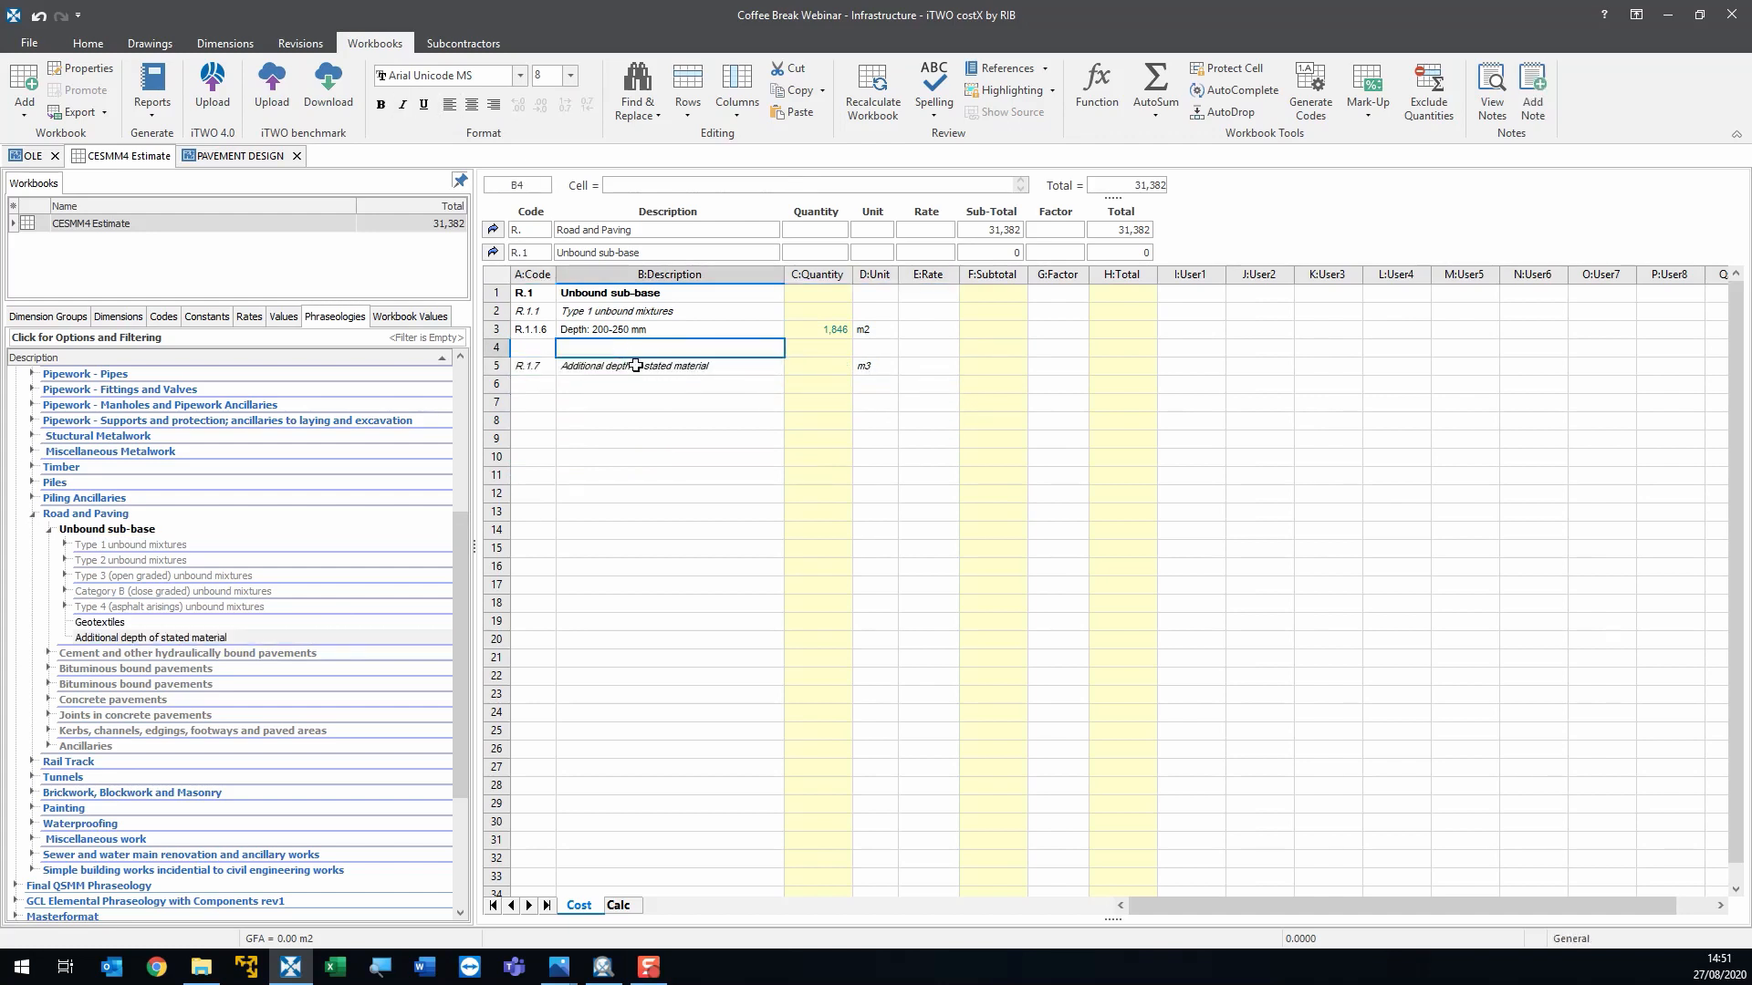
text(Sub-base)
key(ctrl+u)
key(Return)
click(772, 411)
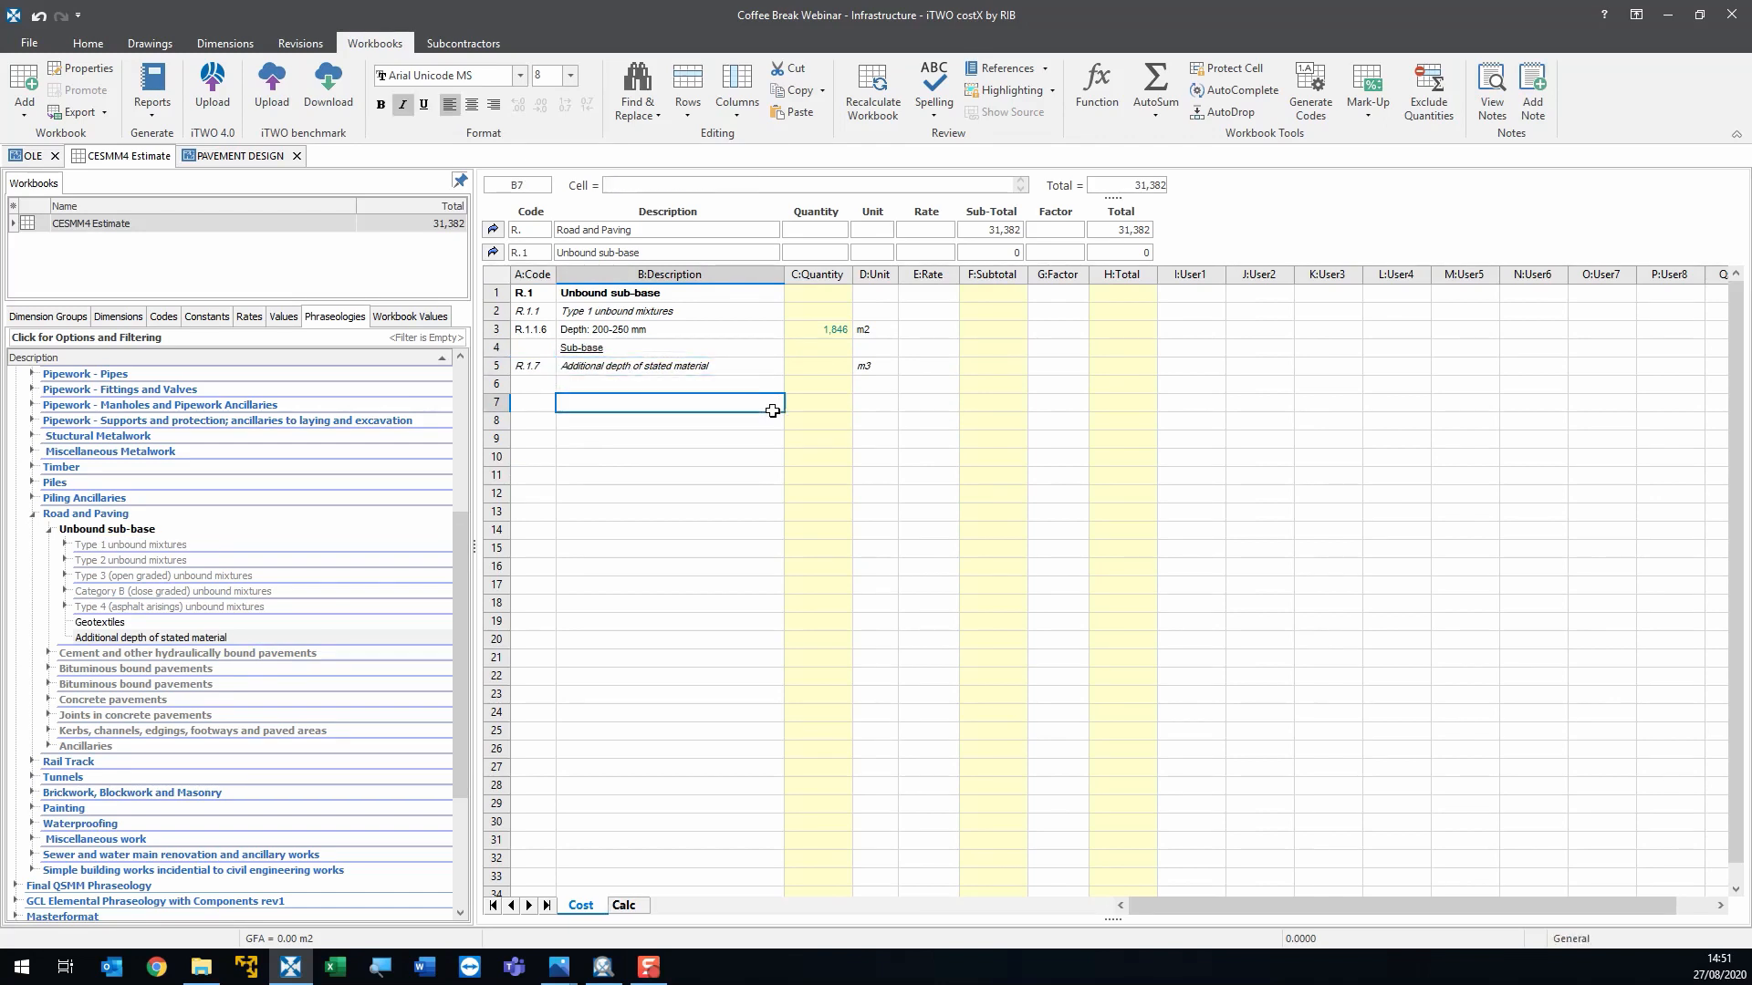
- Append "- 300mm" to the Additional depth of stated material description in row 5
click(746, 365)
click(706, 448)
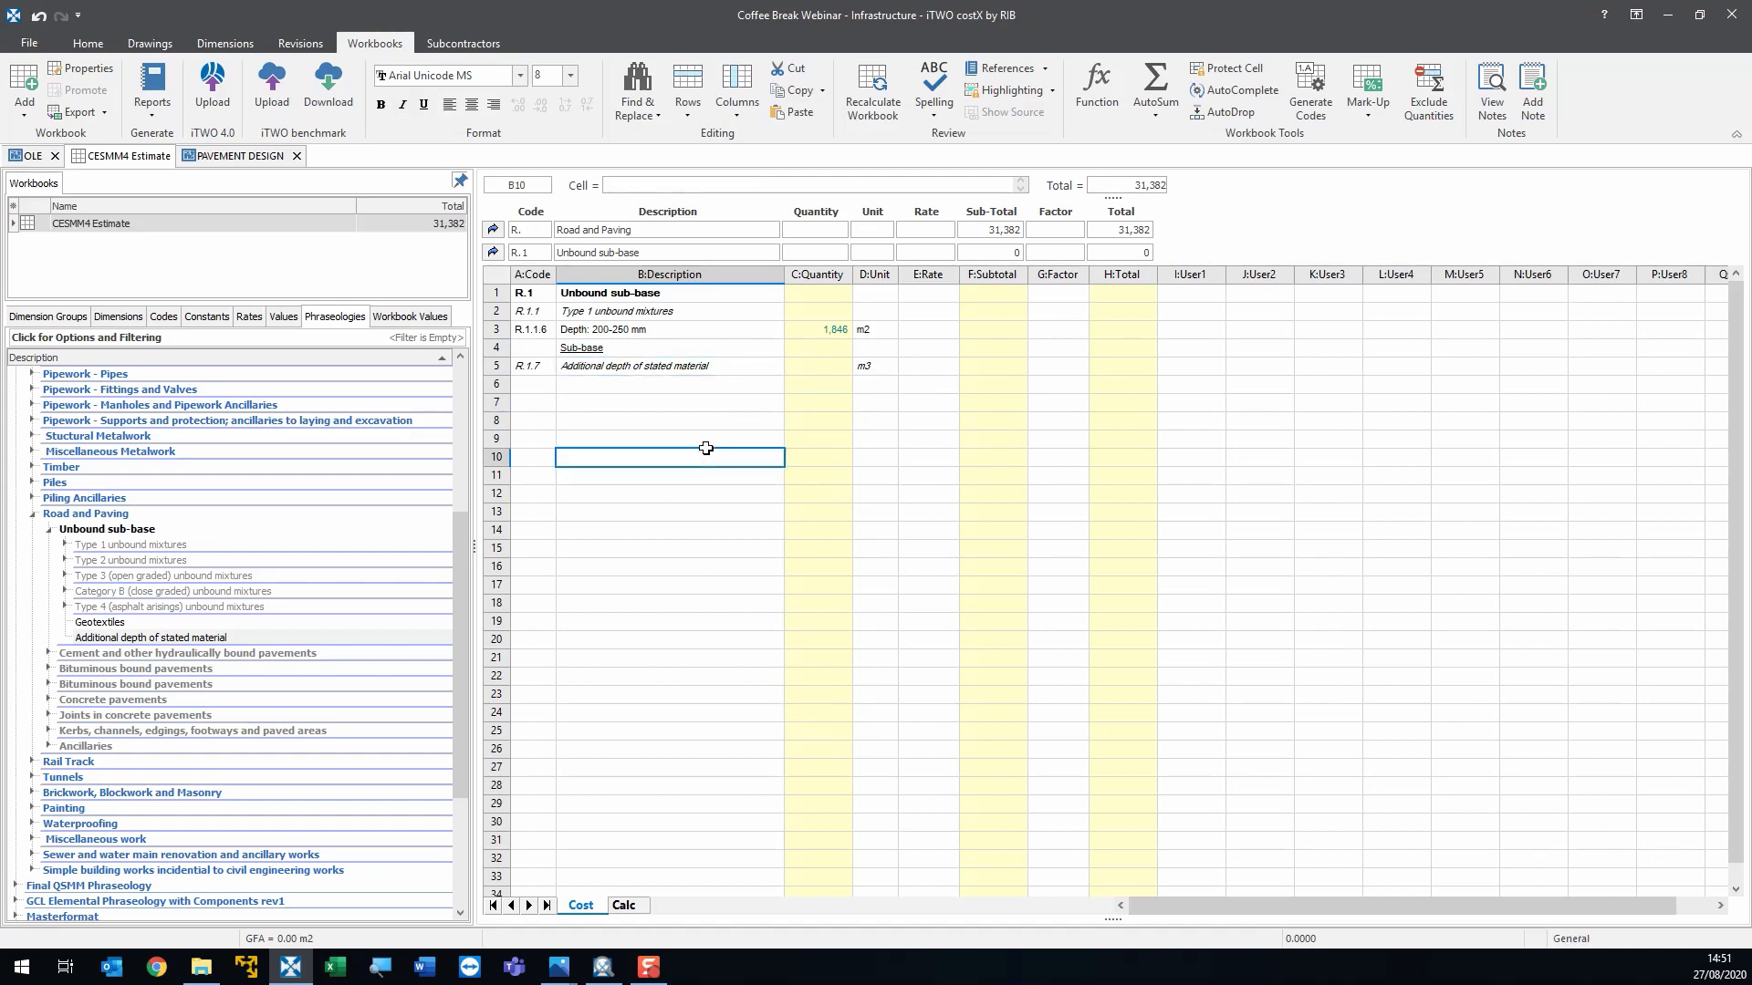
click(559, 368)
click(559, 367)
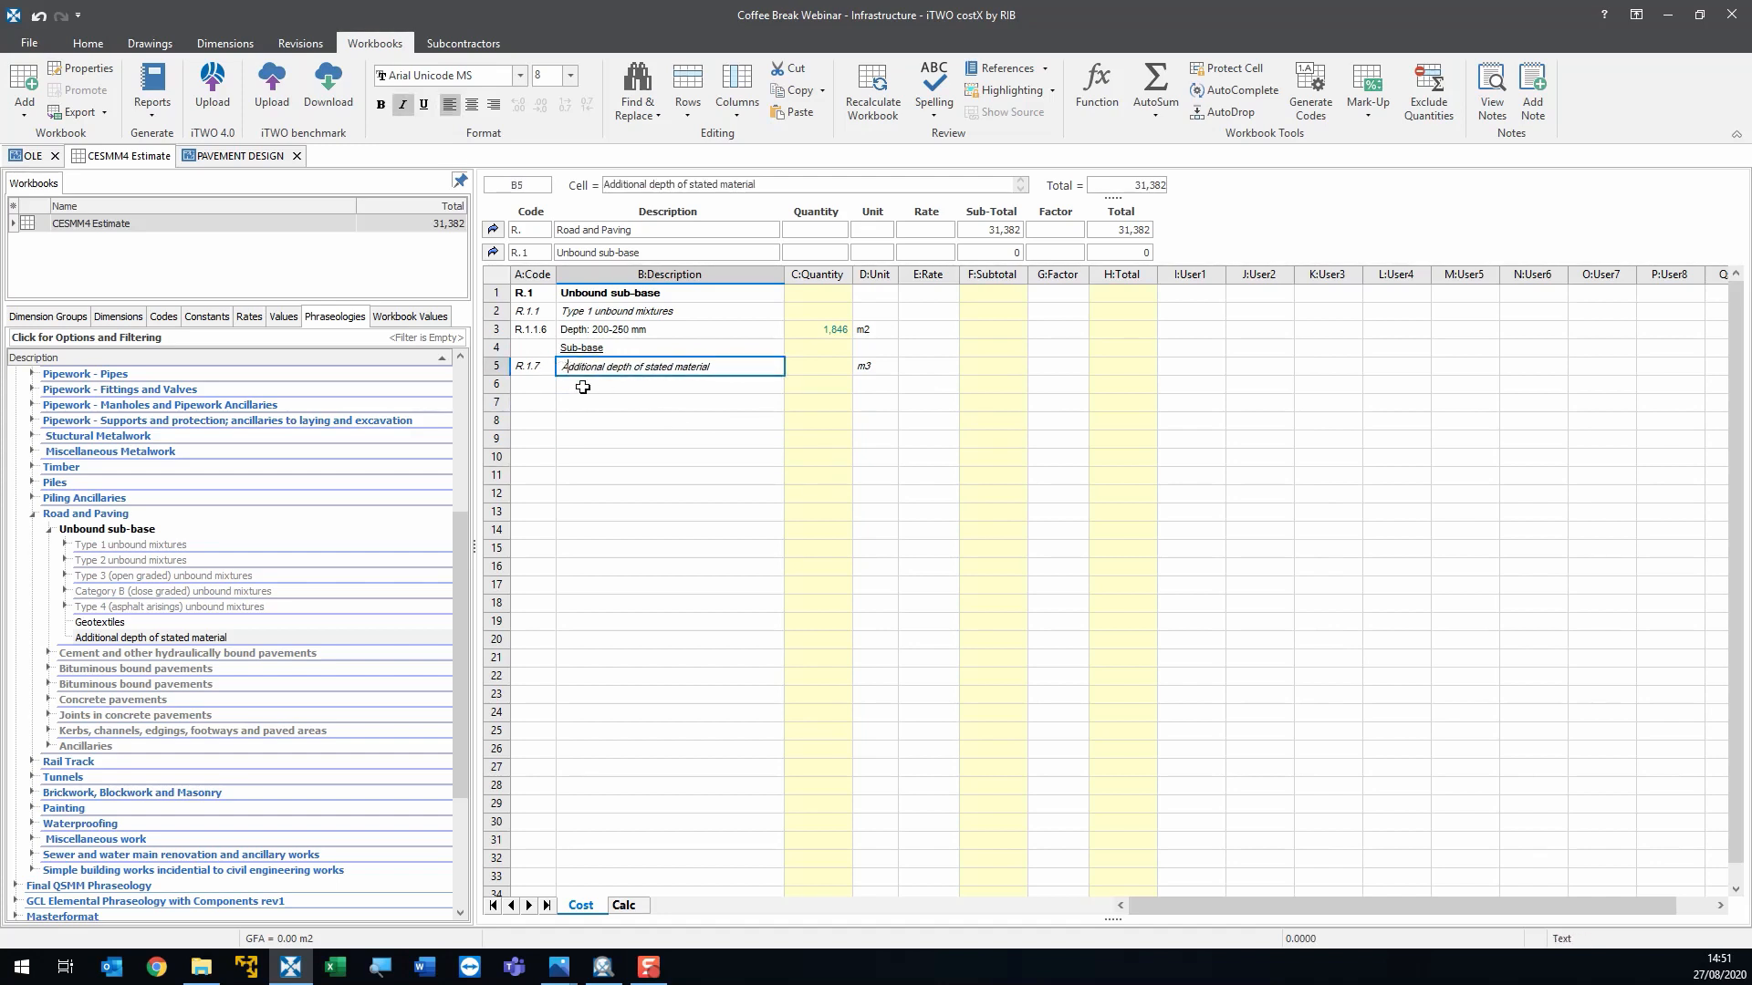
click(712, 396)
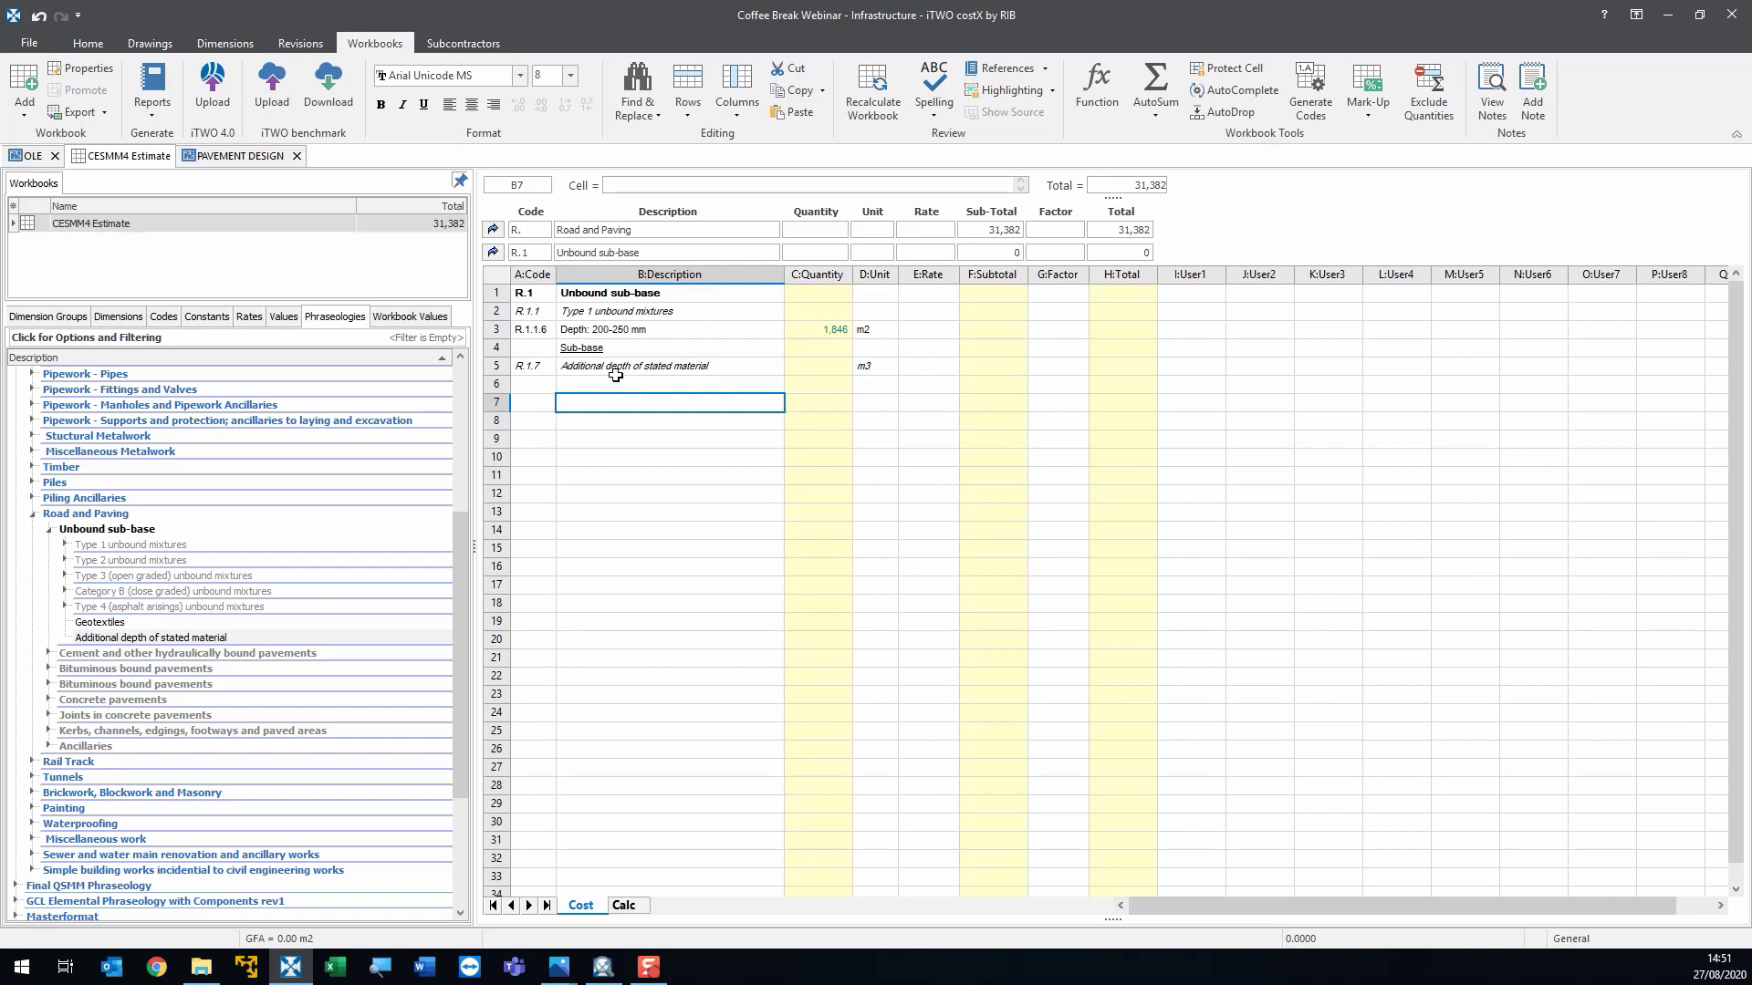
click(56, 316)
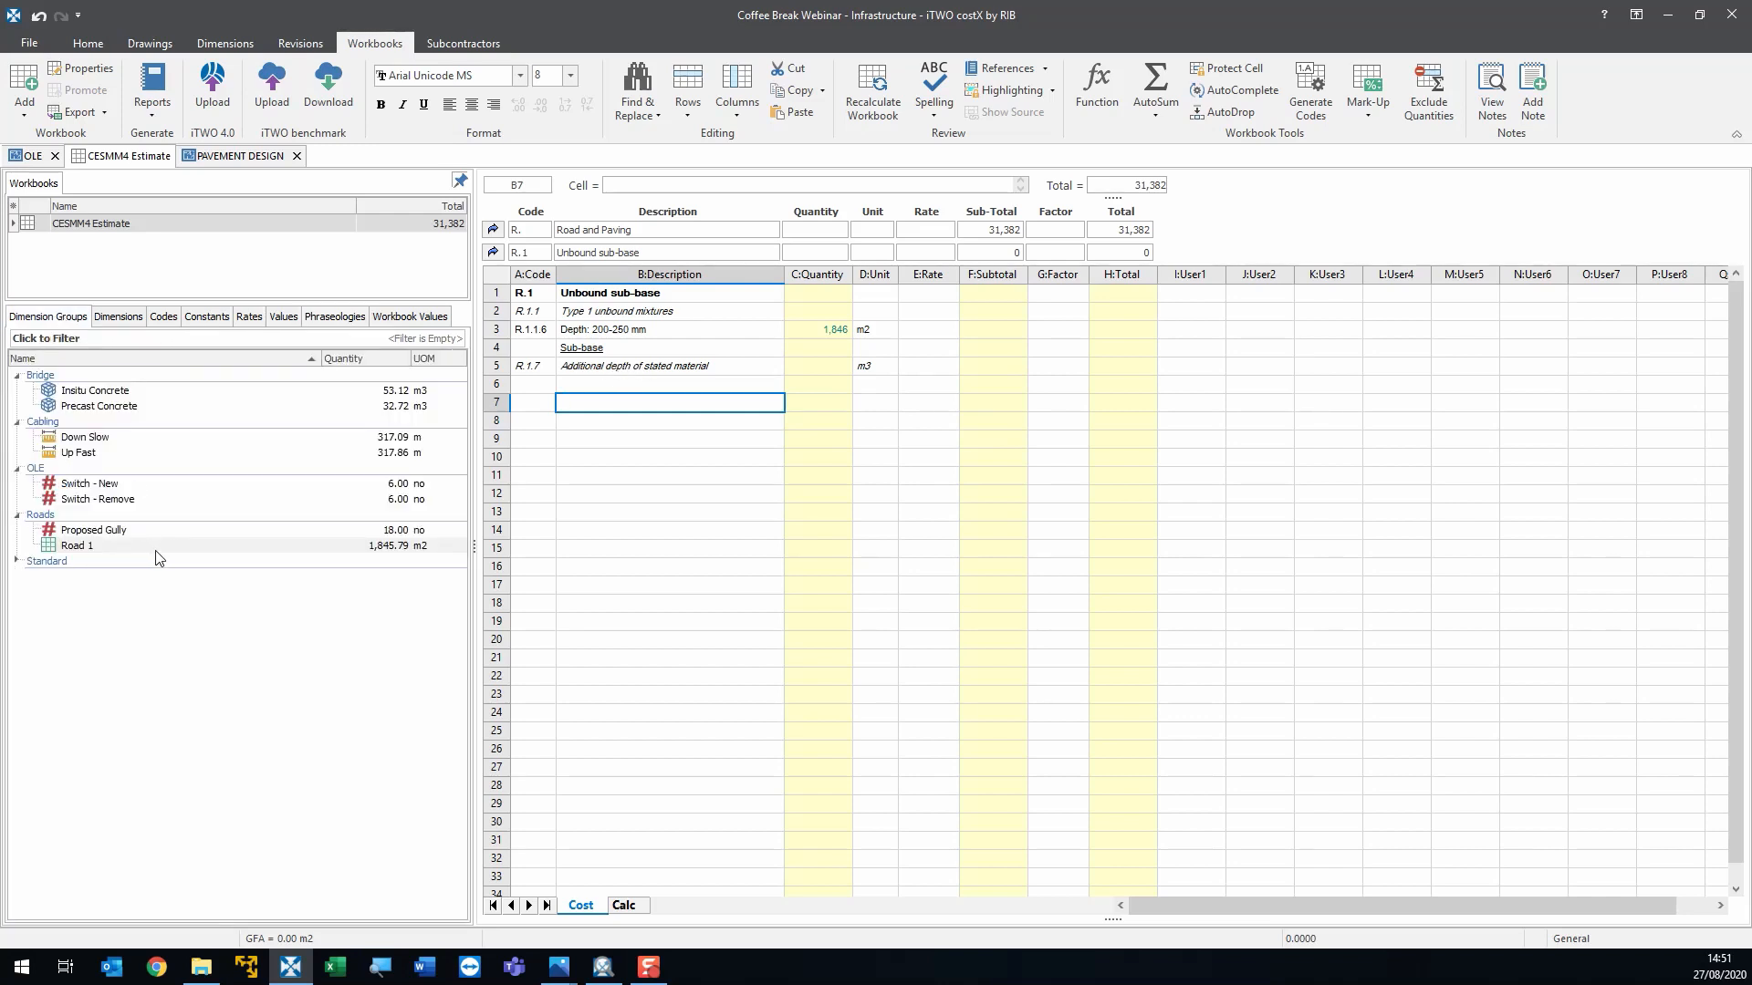
mouse_move(156, 554)
double_click(733, 370)
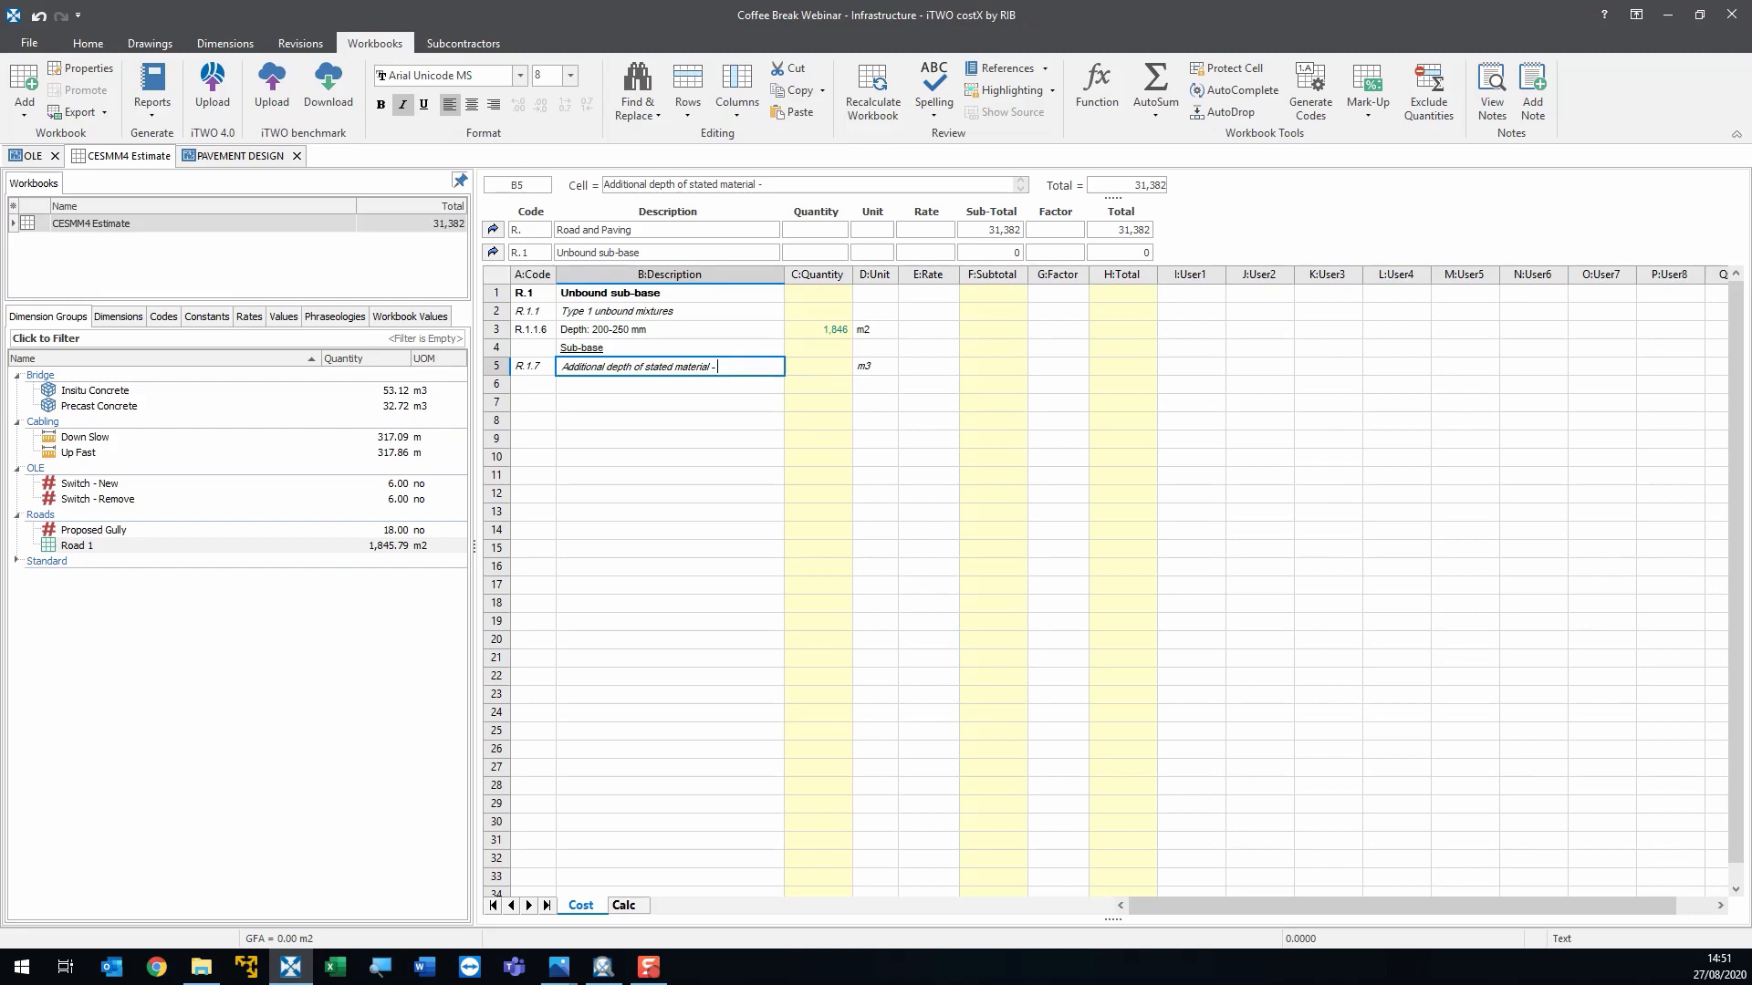
text(- 300mm)
key(Return)
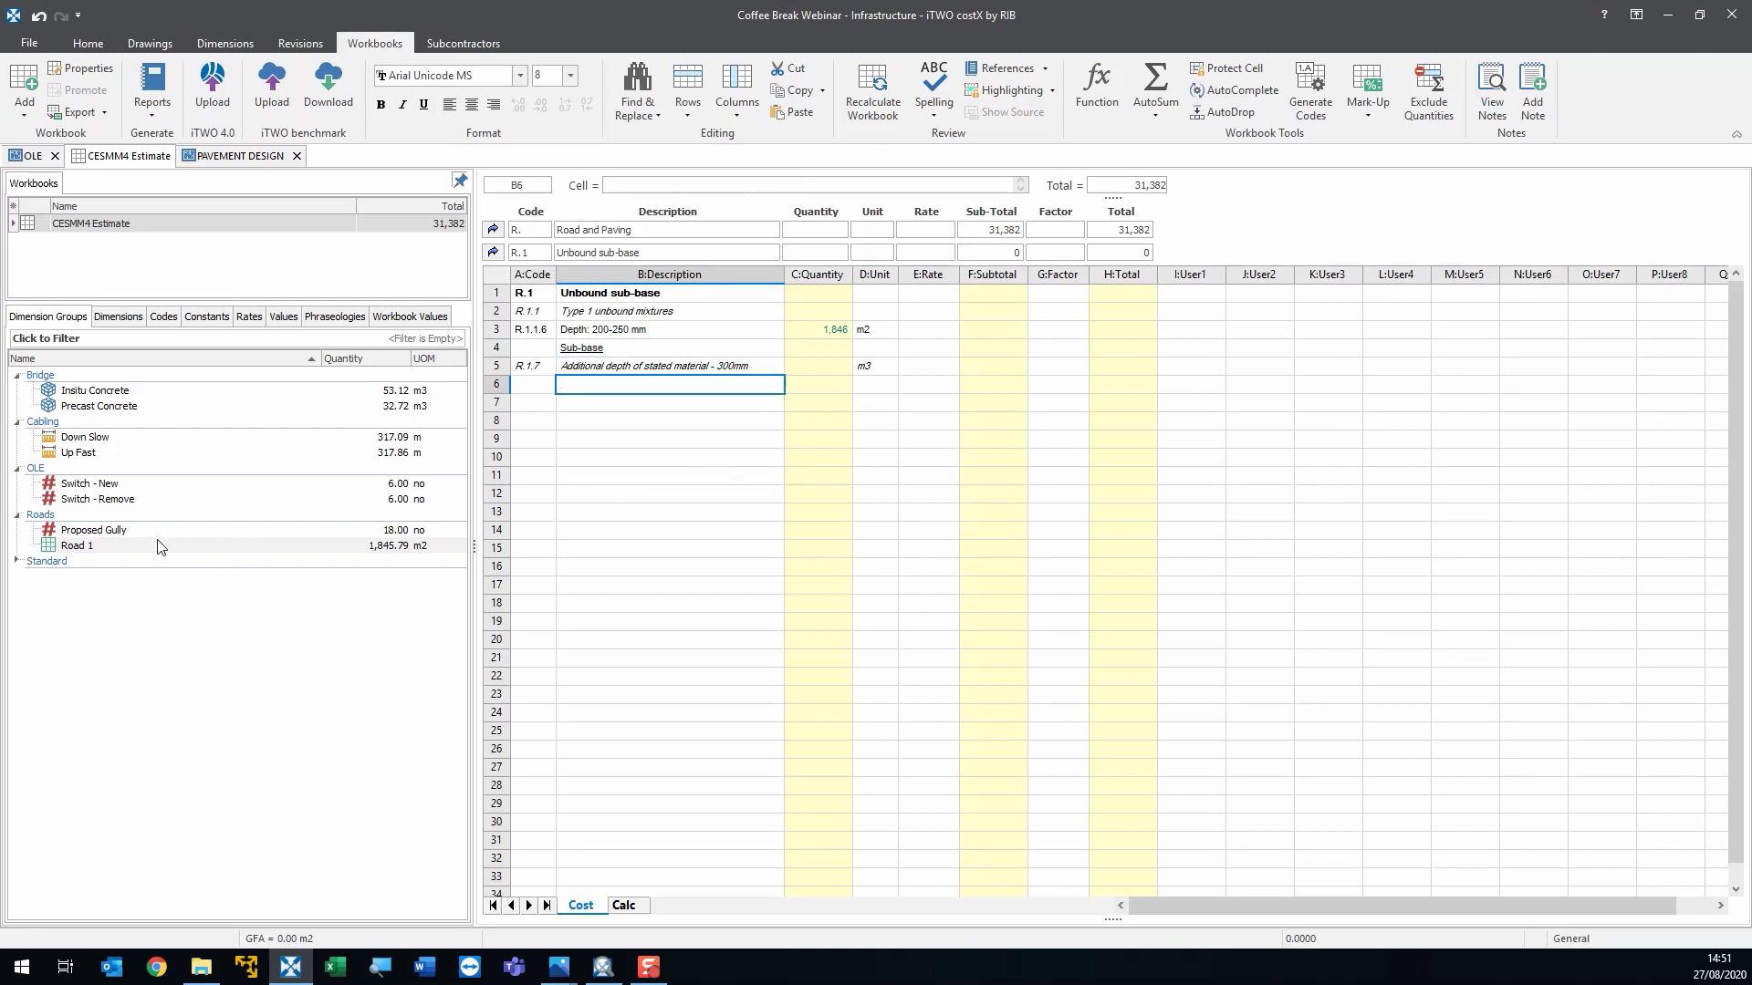
- Link the quantity of the Additional depth of stated material item to Road 1 with the quantity type Sub-Base Course - 300mm
drag(165, 547, 830, 365)
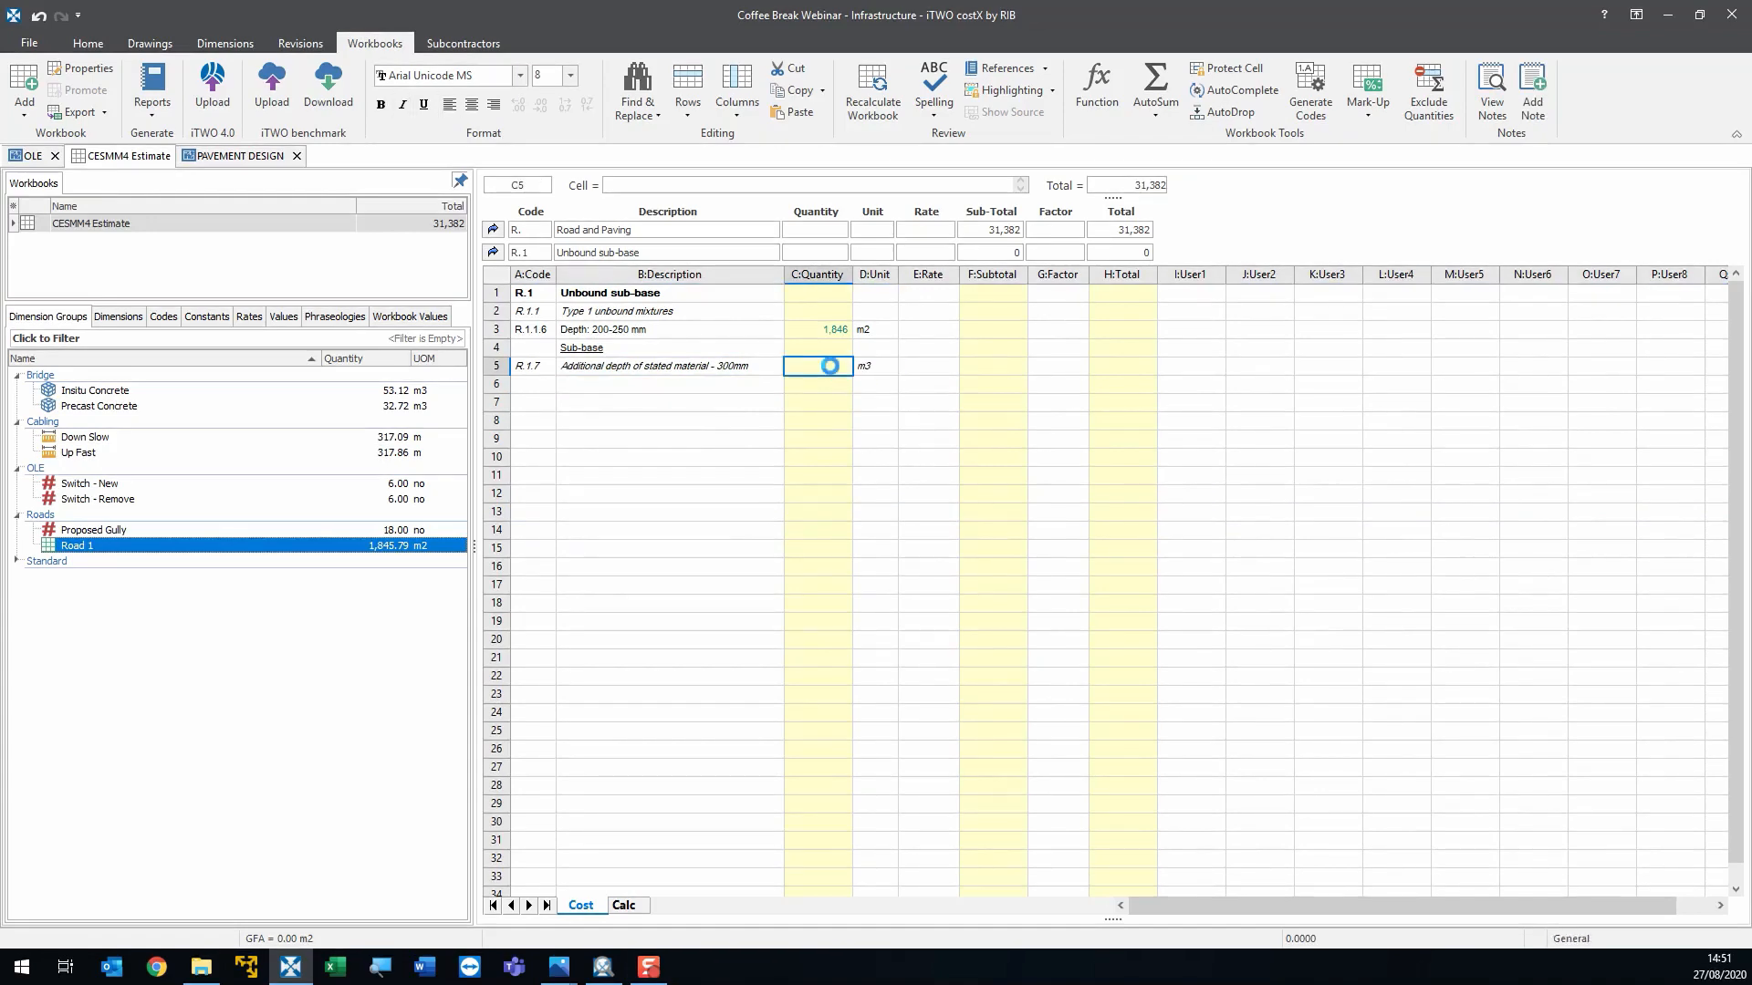
click(1032, 544)
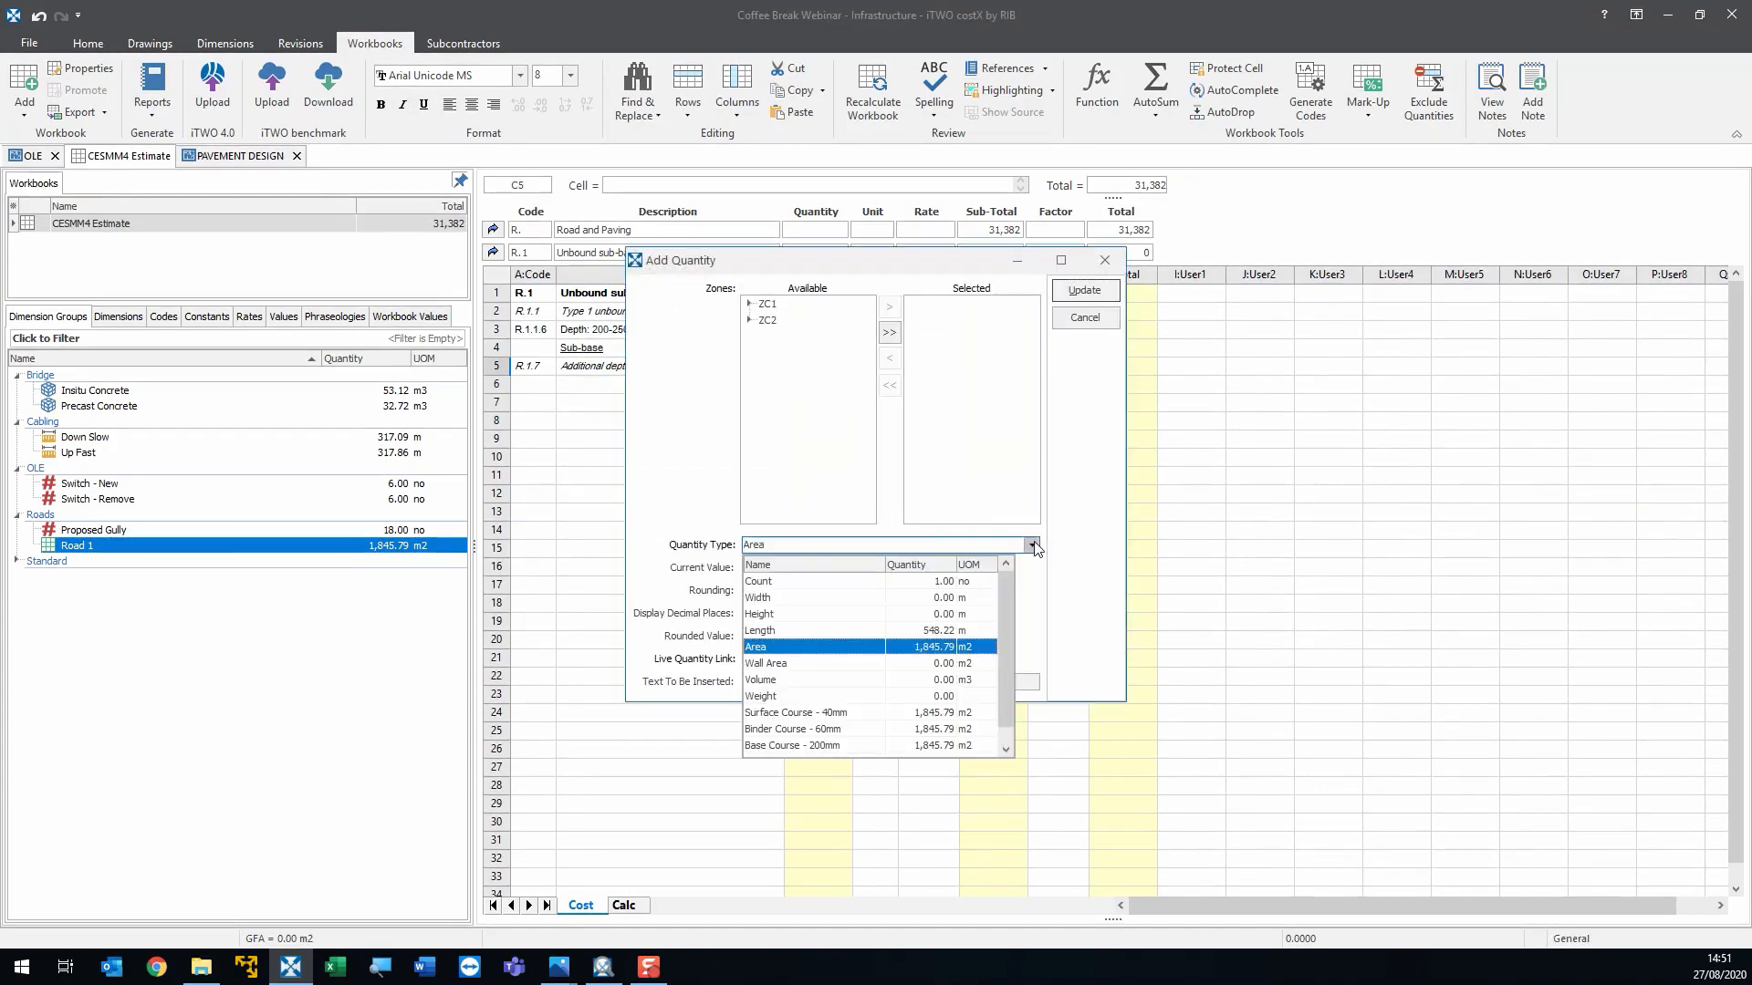
scroll(1005, 609, down, 1)
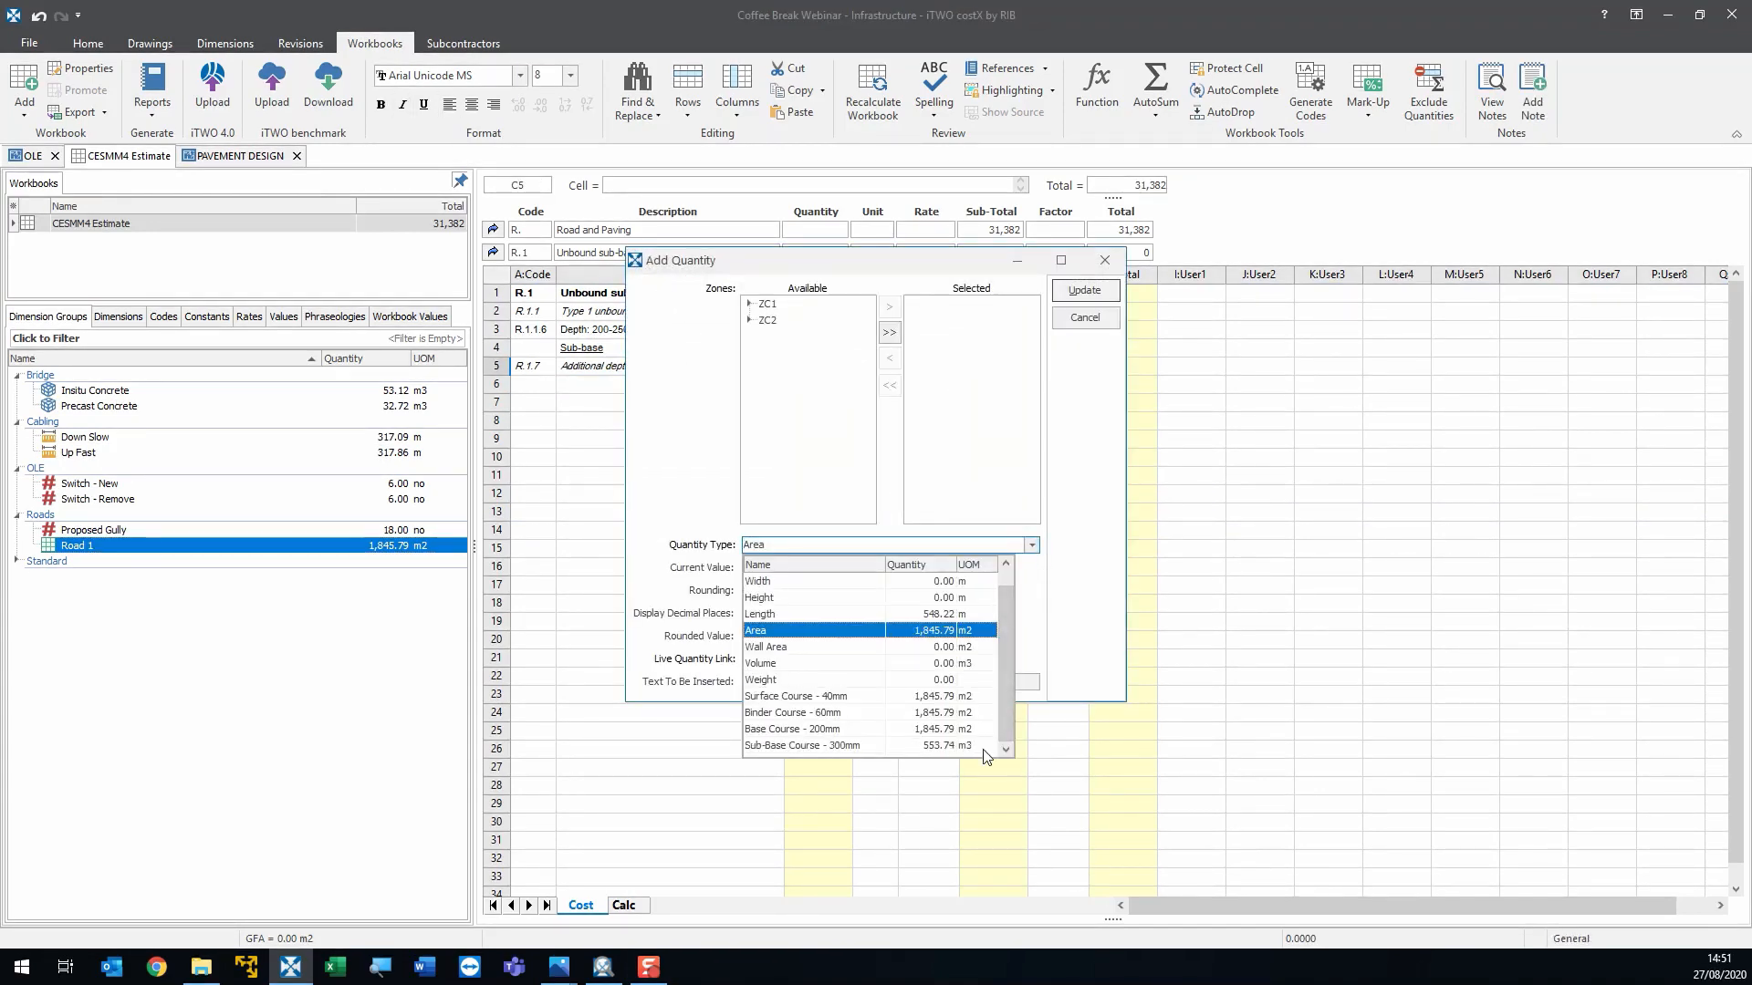
click(937, 747)
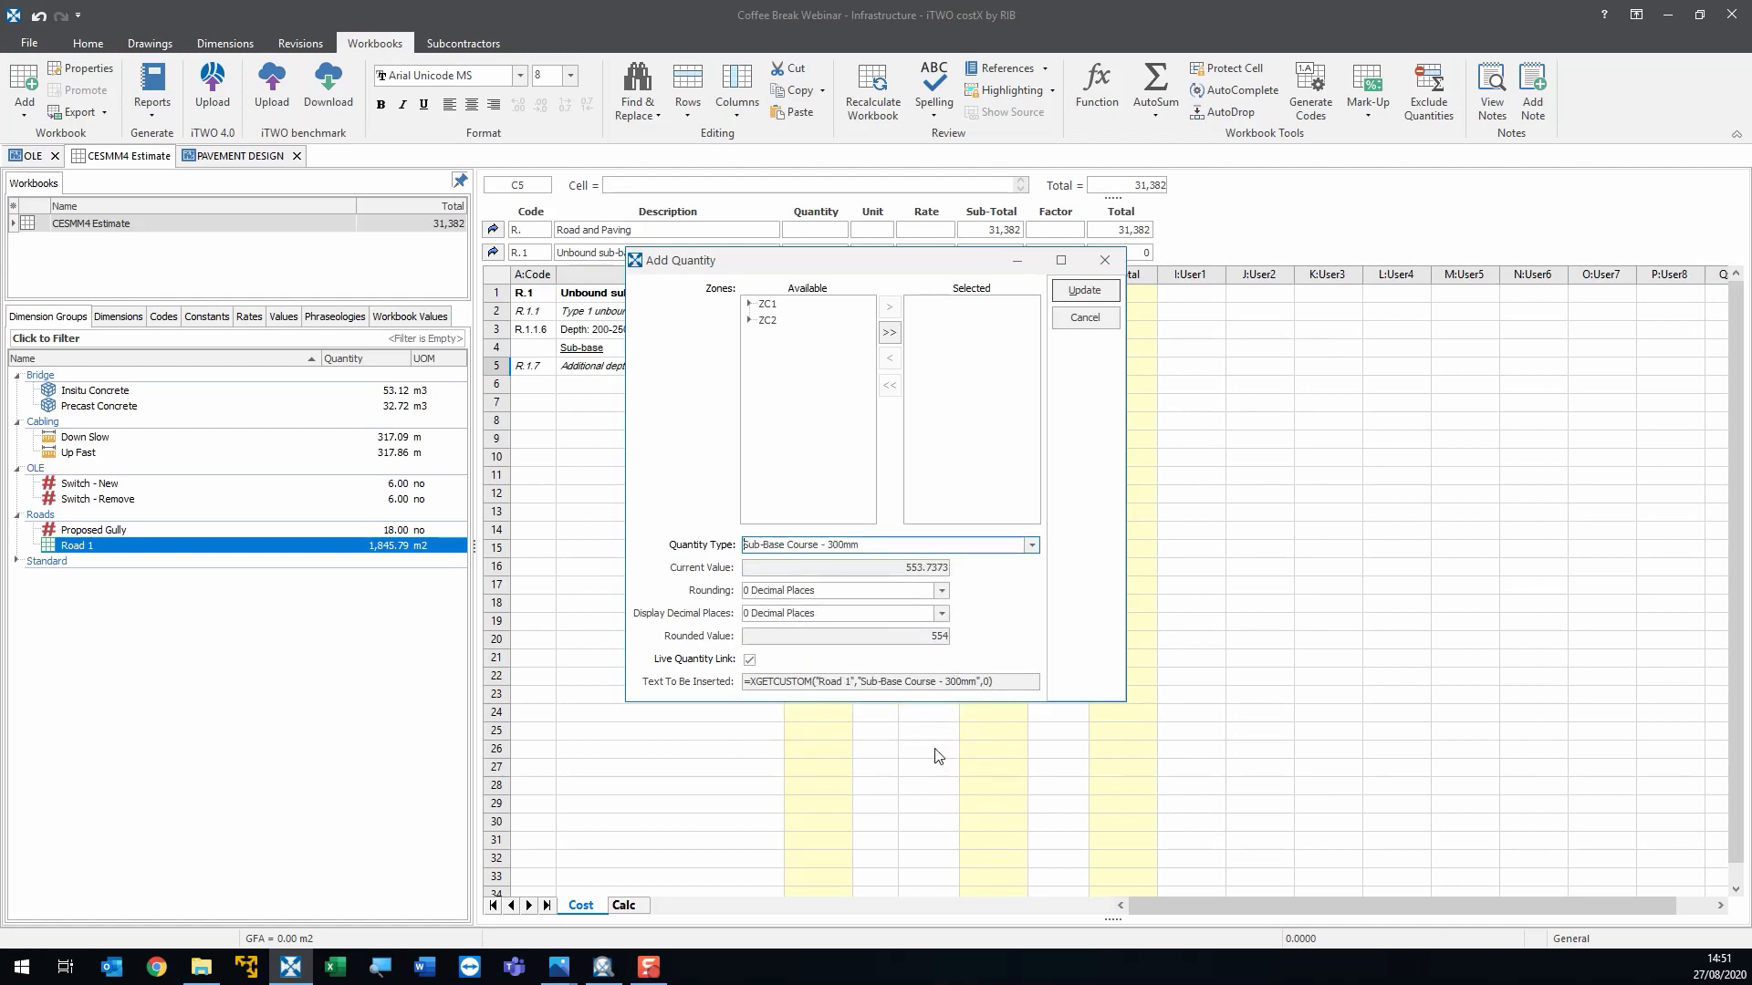
click(1084, 290)
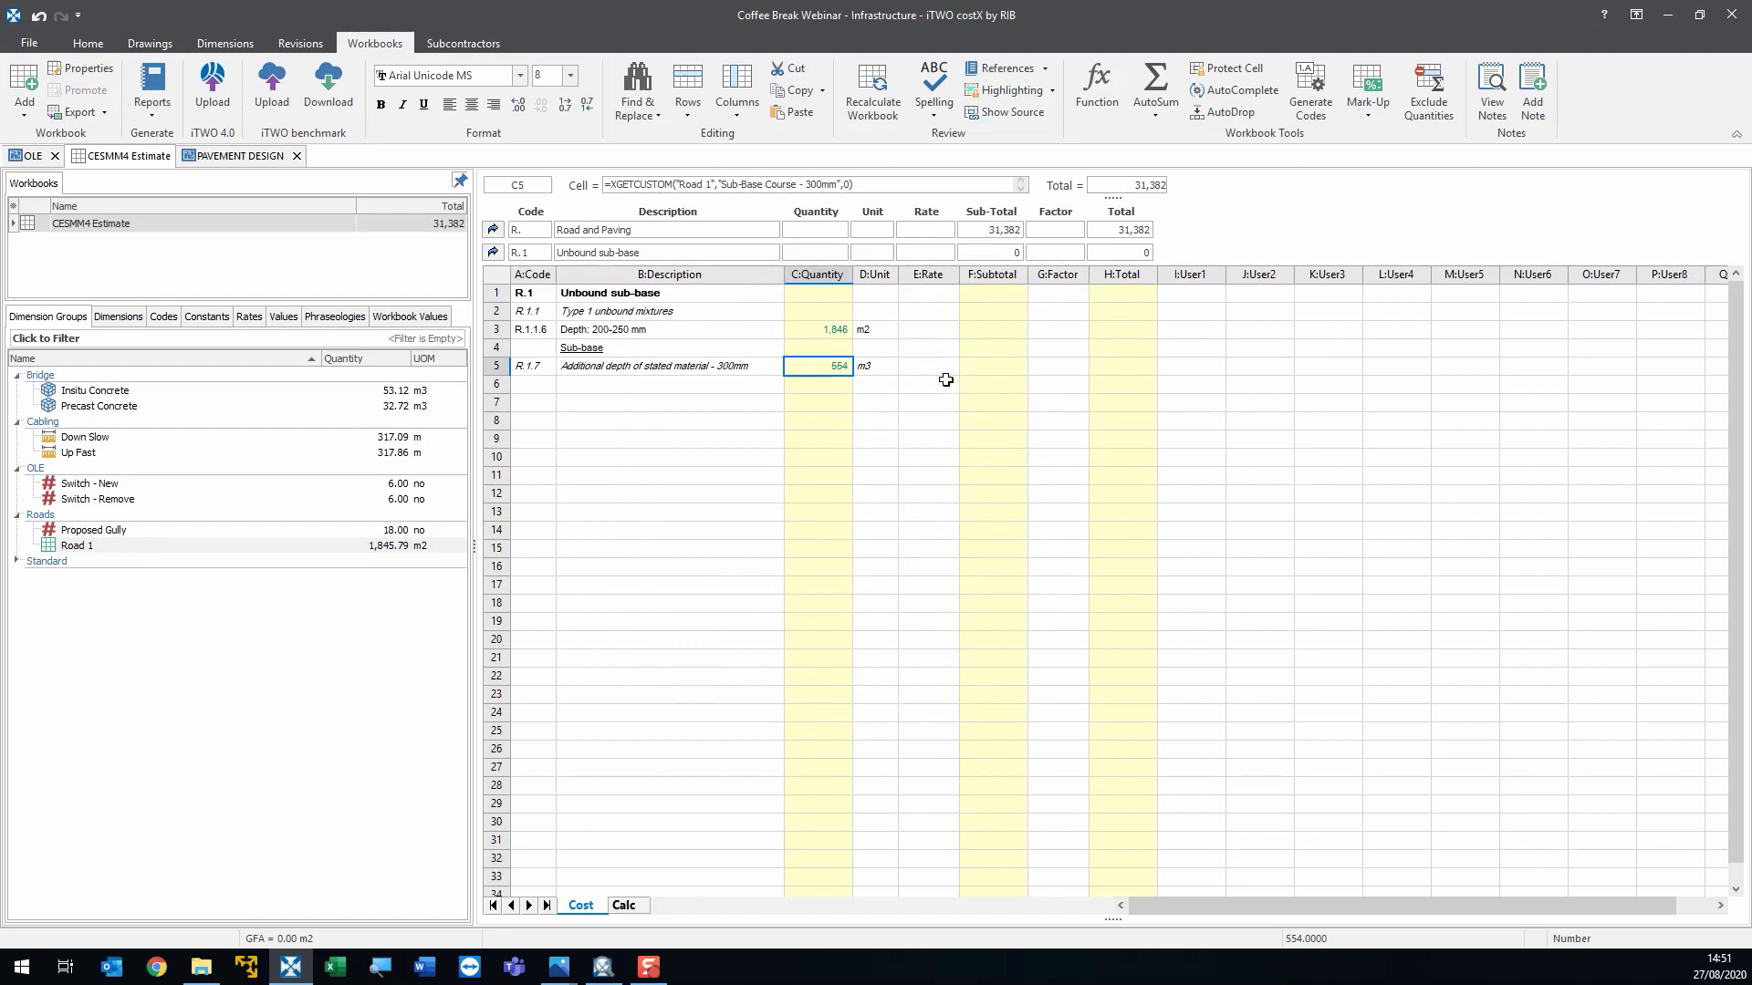
- Set the rate of the Depth: 200-250 mm item to 7 and the additional depth item's rate to 10
click(933, 371)
click(928, 329)
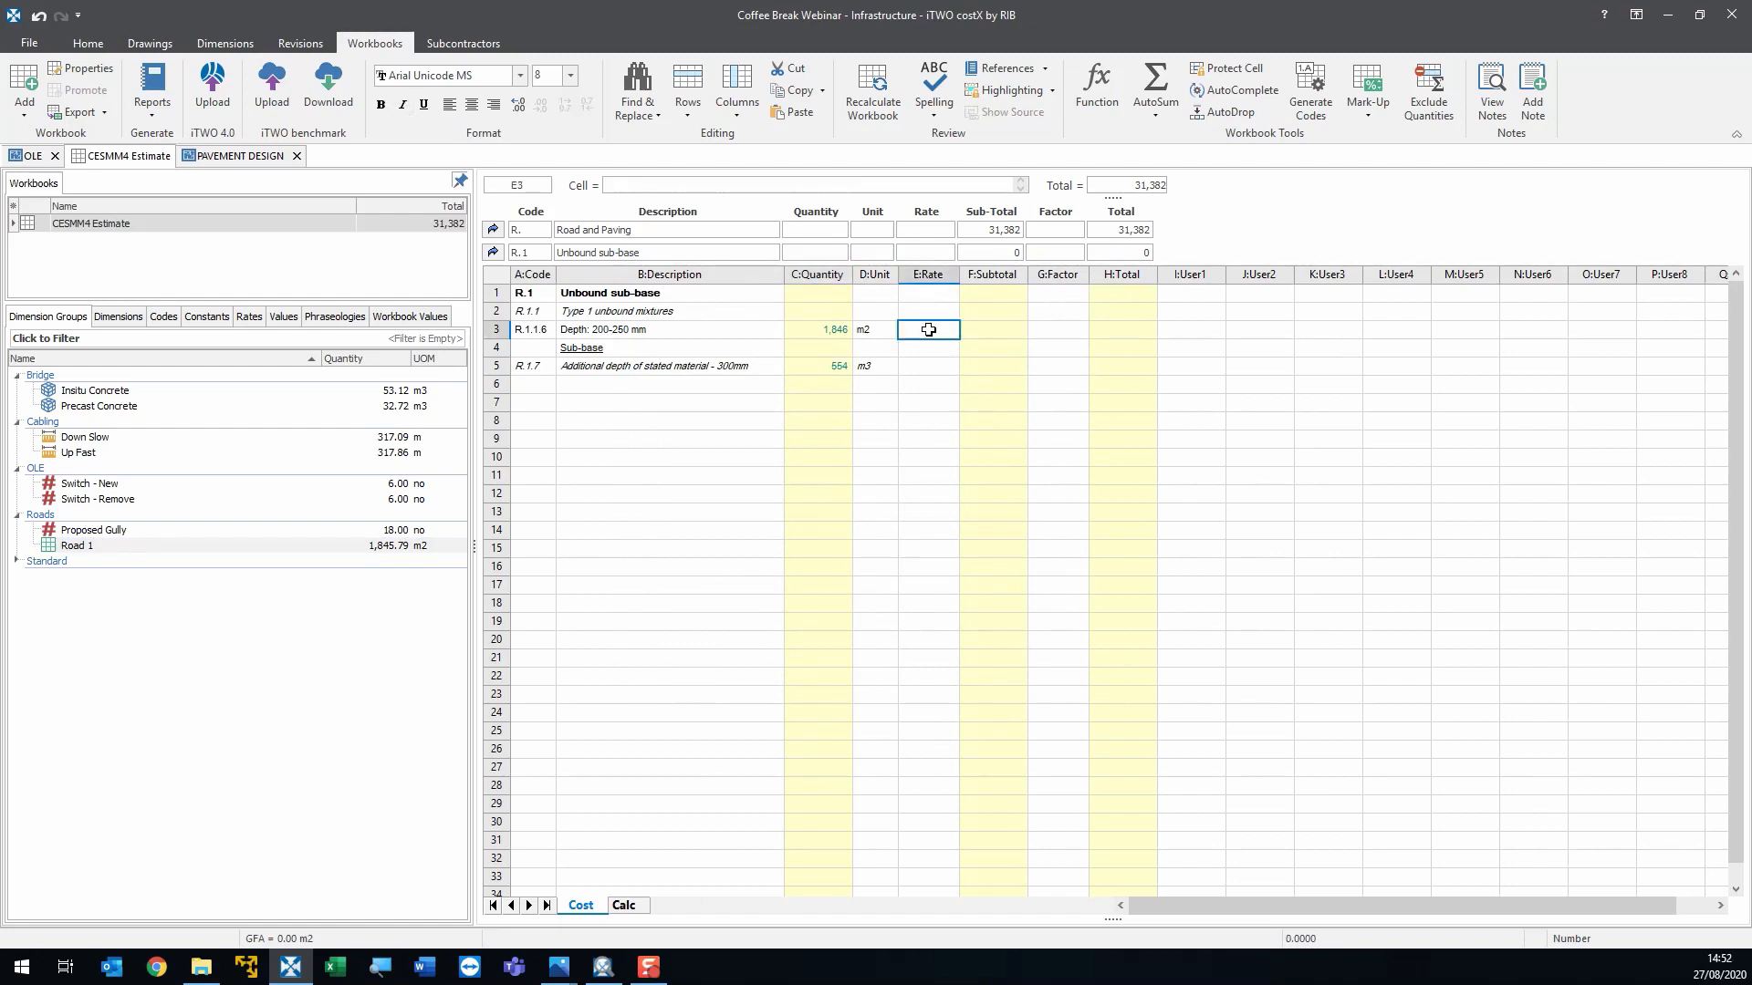
key(Return)
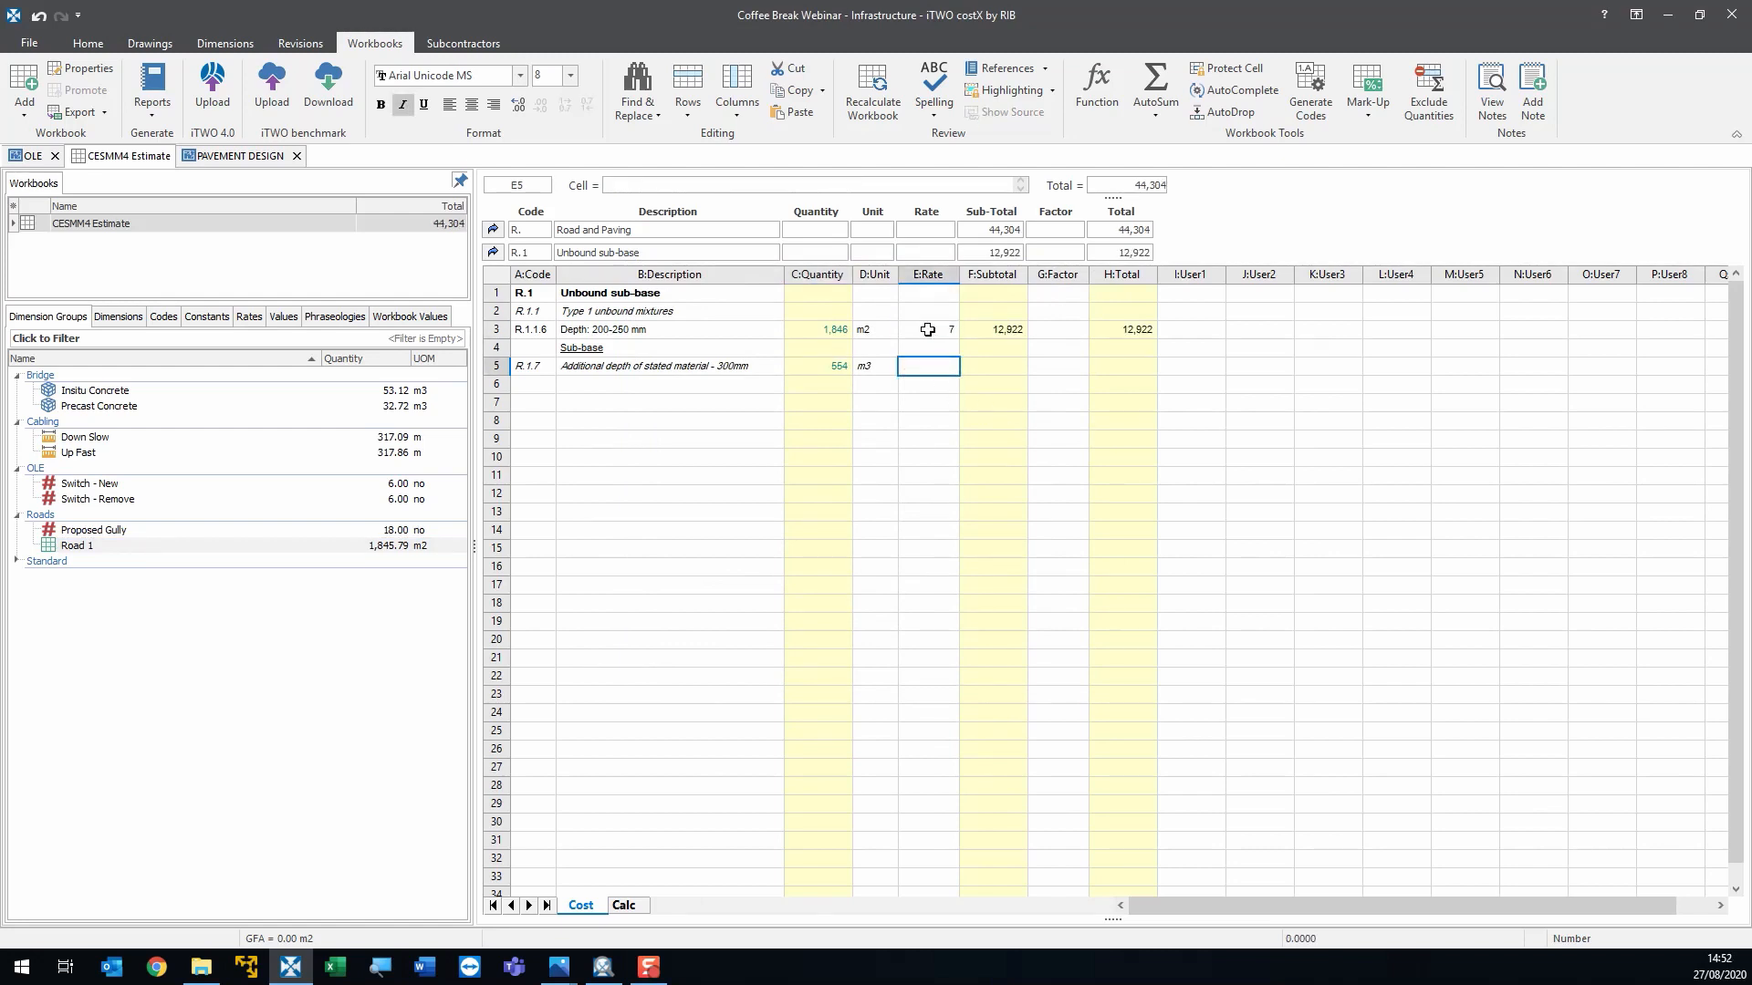
key(Return)
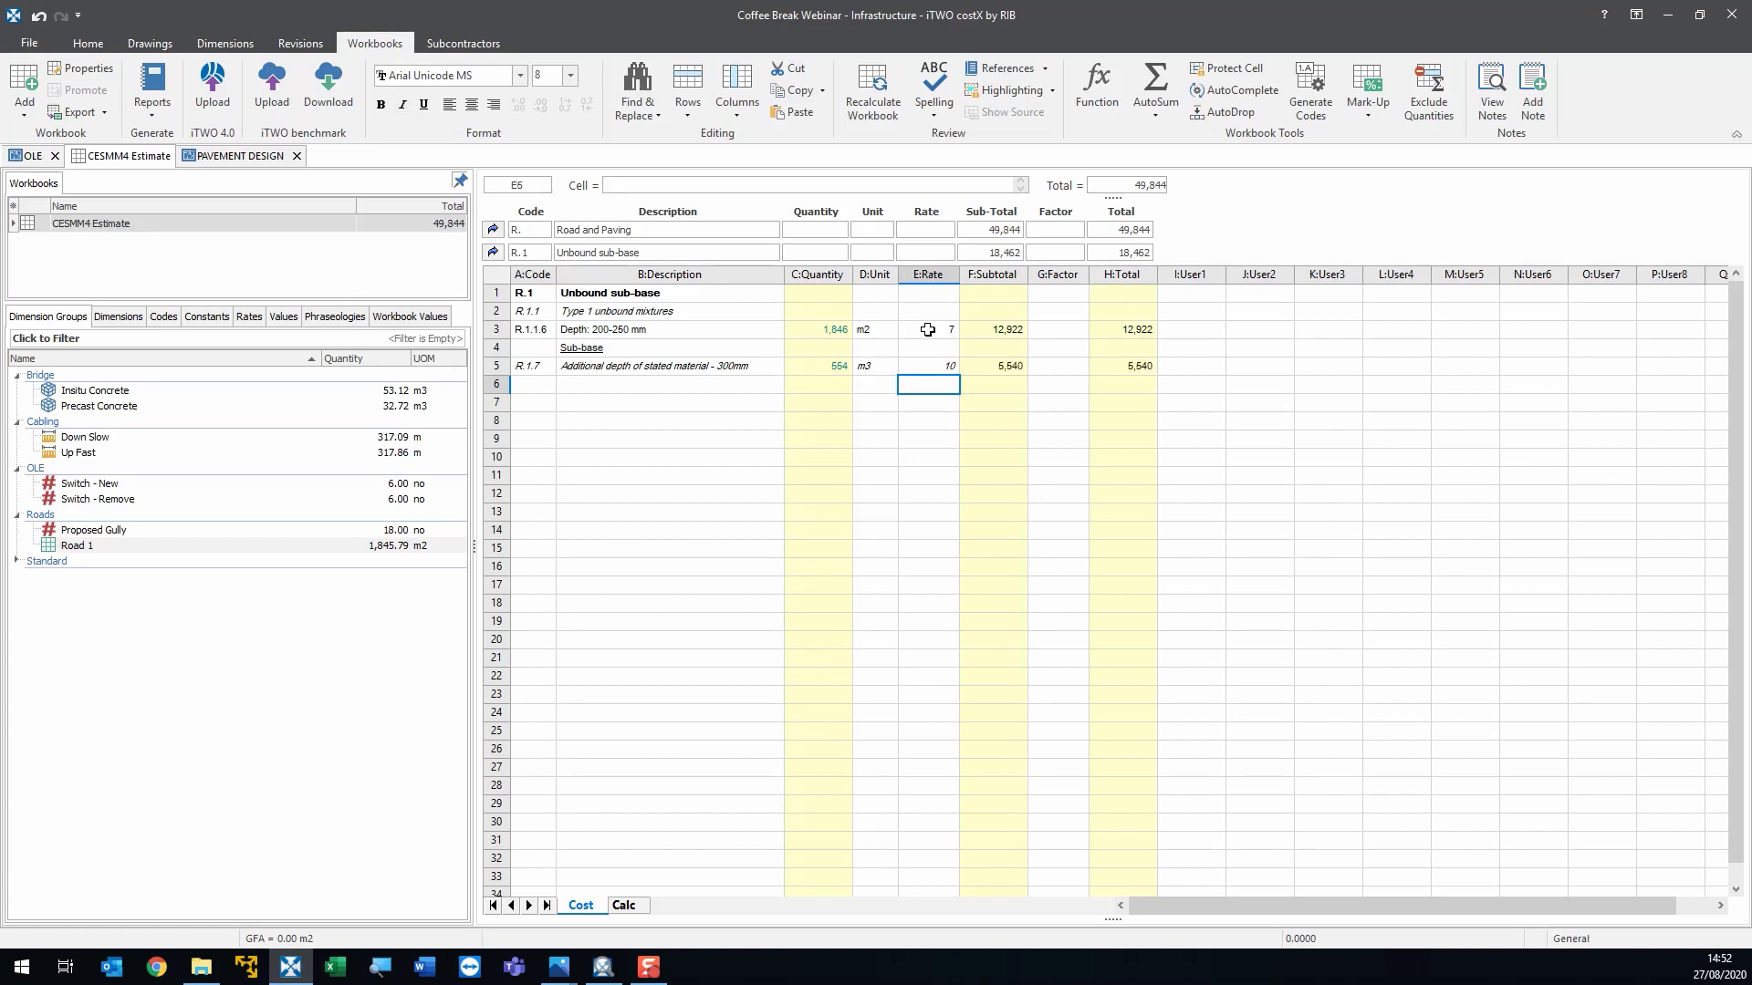
click(903, 602)
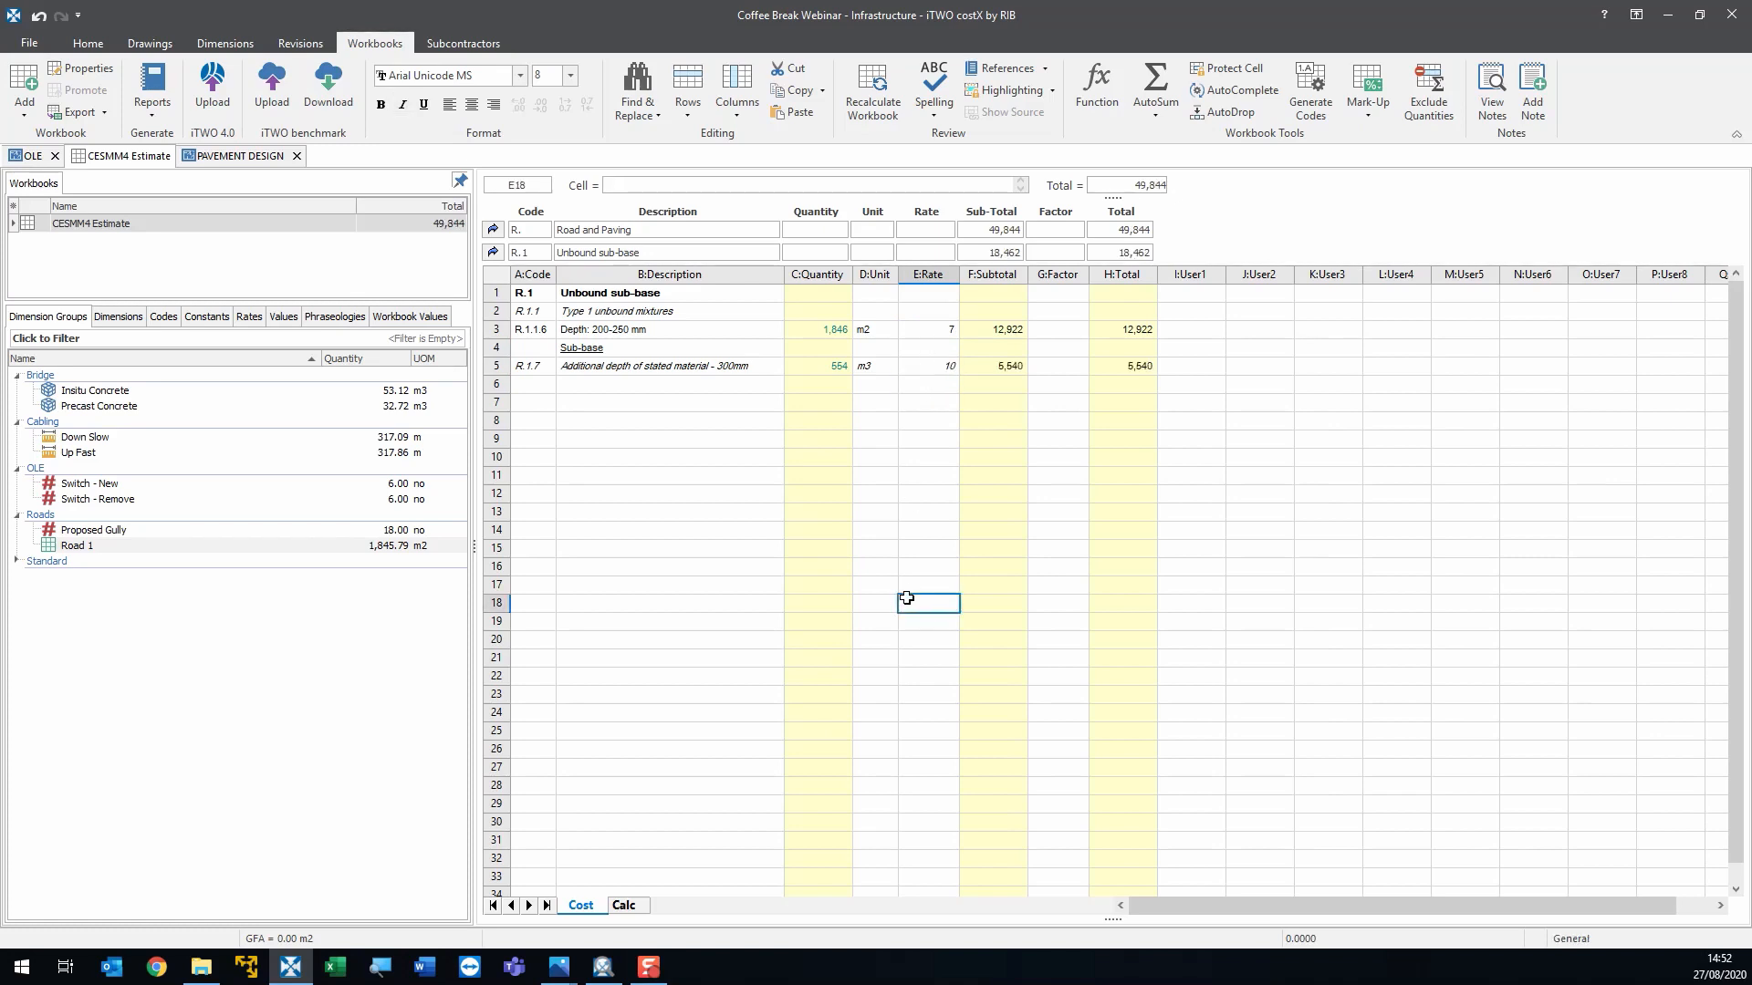
- Remove the italics from the code and description in row 5 and make the Sub-base heading bold
drag(583, 365, 534, 367)
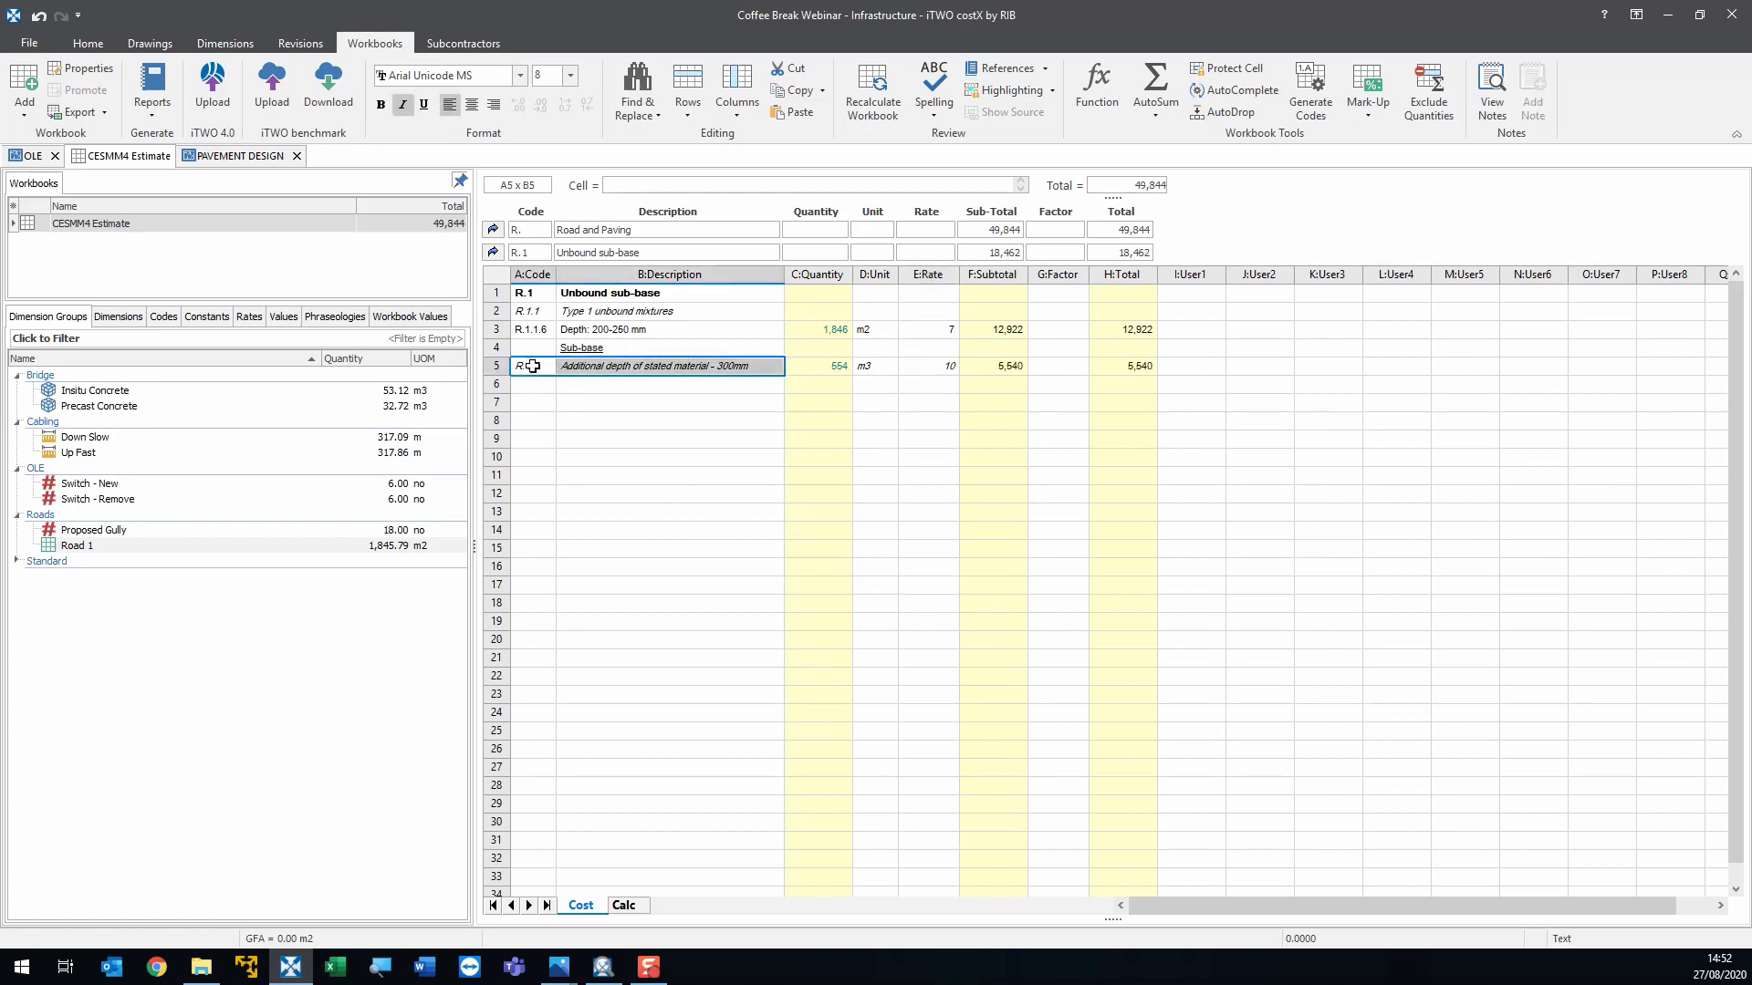
click(402, 104)
click(829, 649)
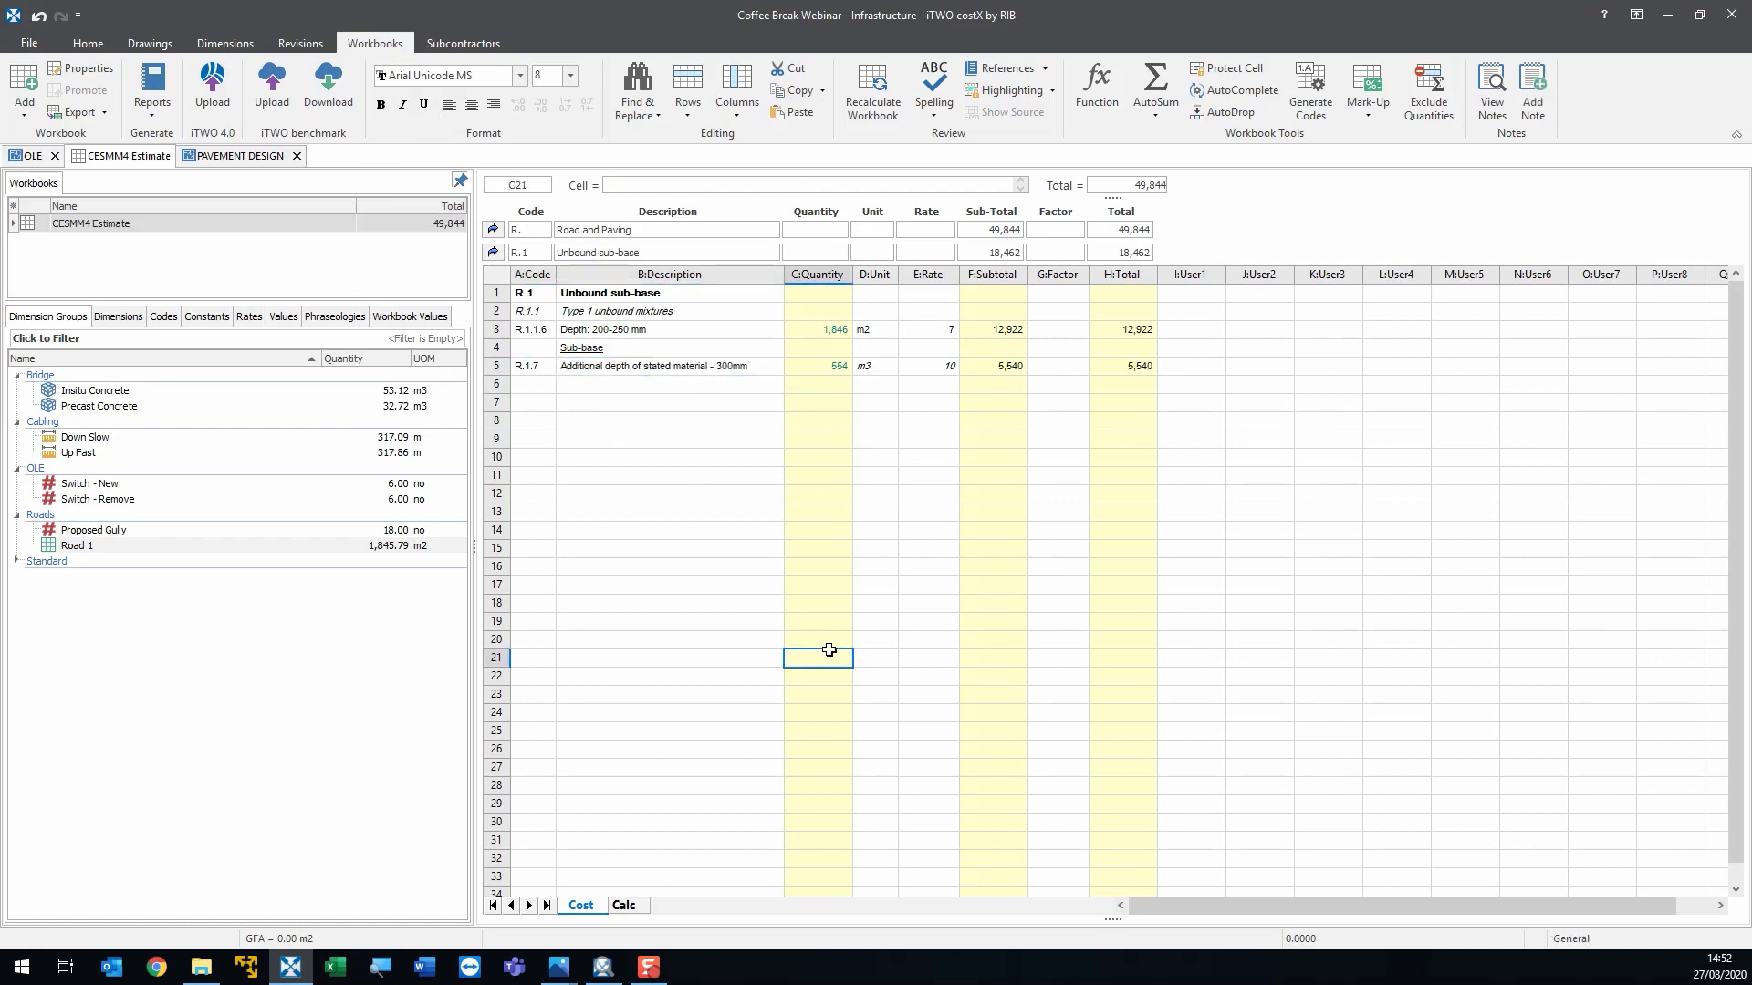
click(591, 346)
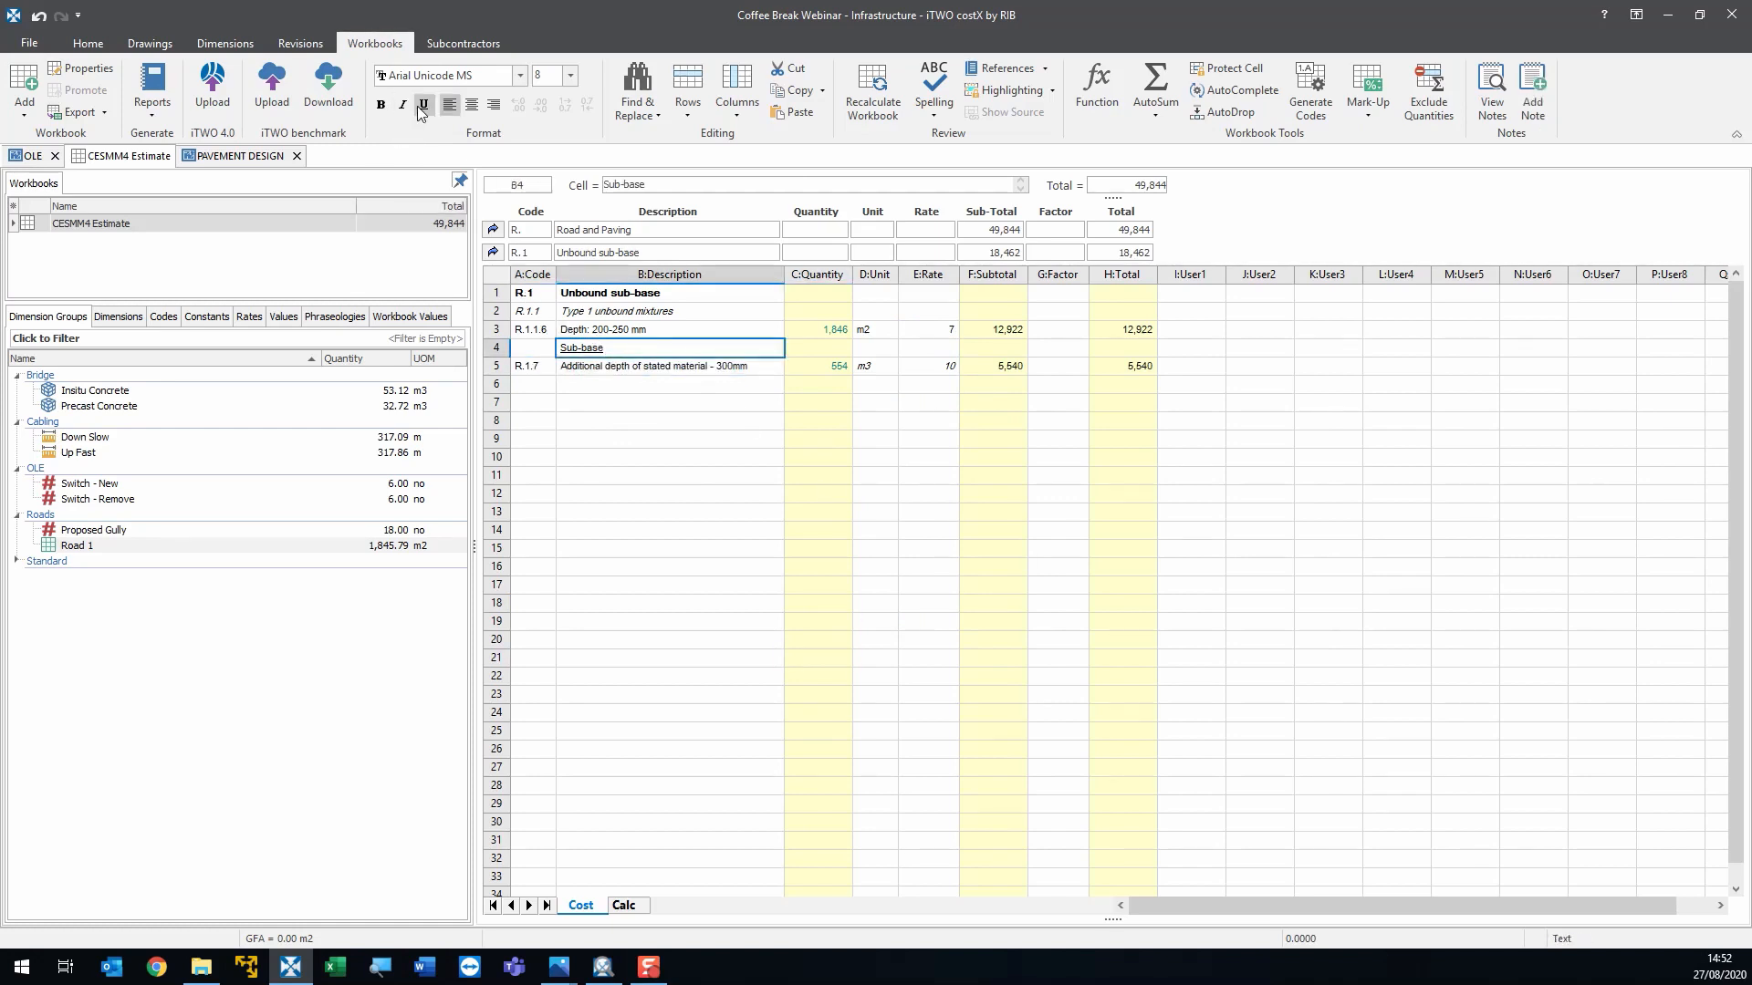
click(380, 104)
- Shorten the row 5 description under the Sub-base heading to "300mm"
click(659, 365)
click(672, 367)
drag(717, 366, 477, 365)
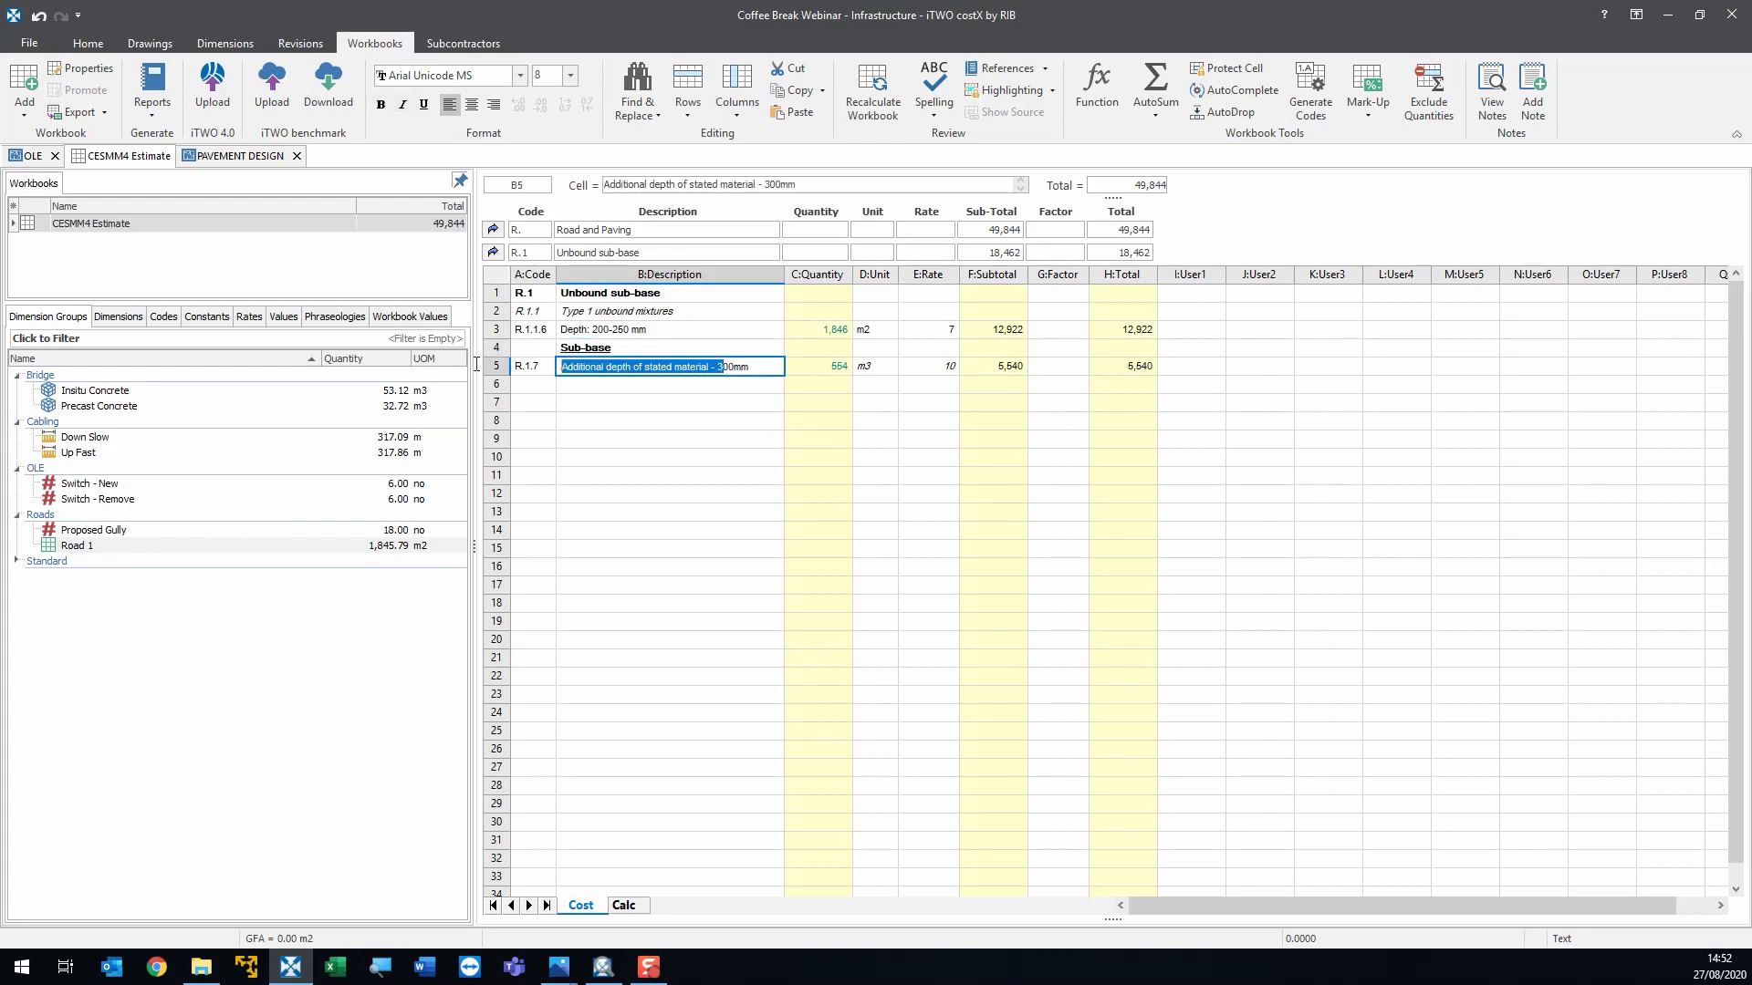
key(BackSpace)
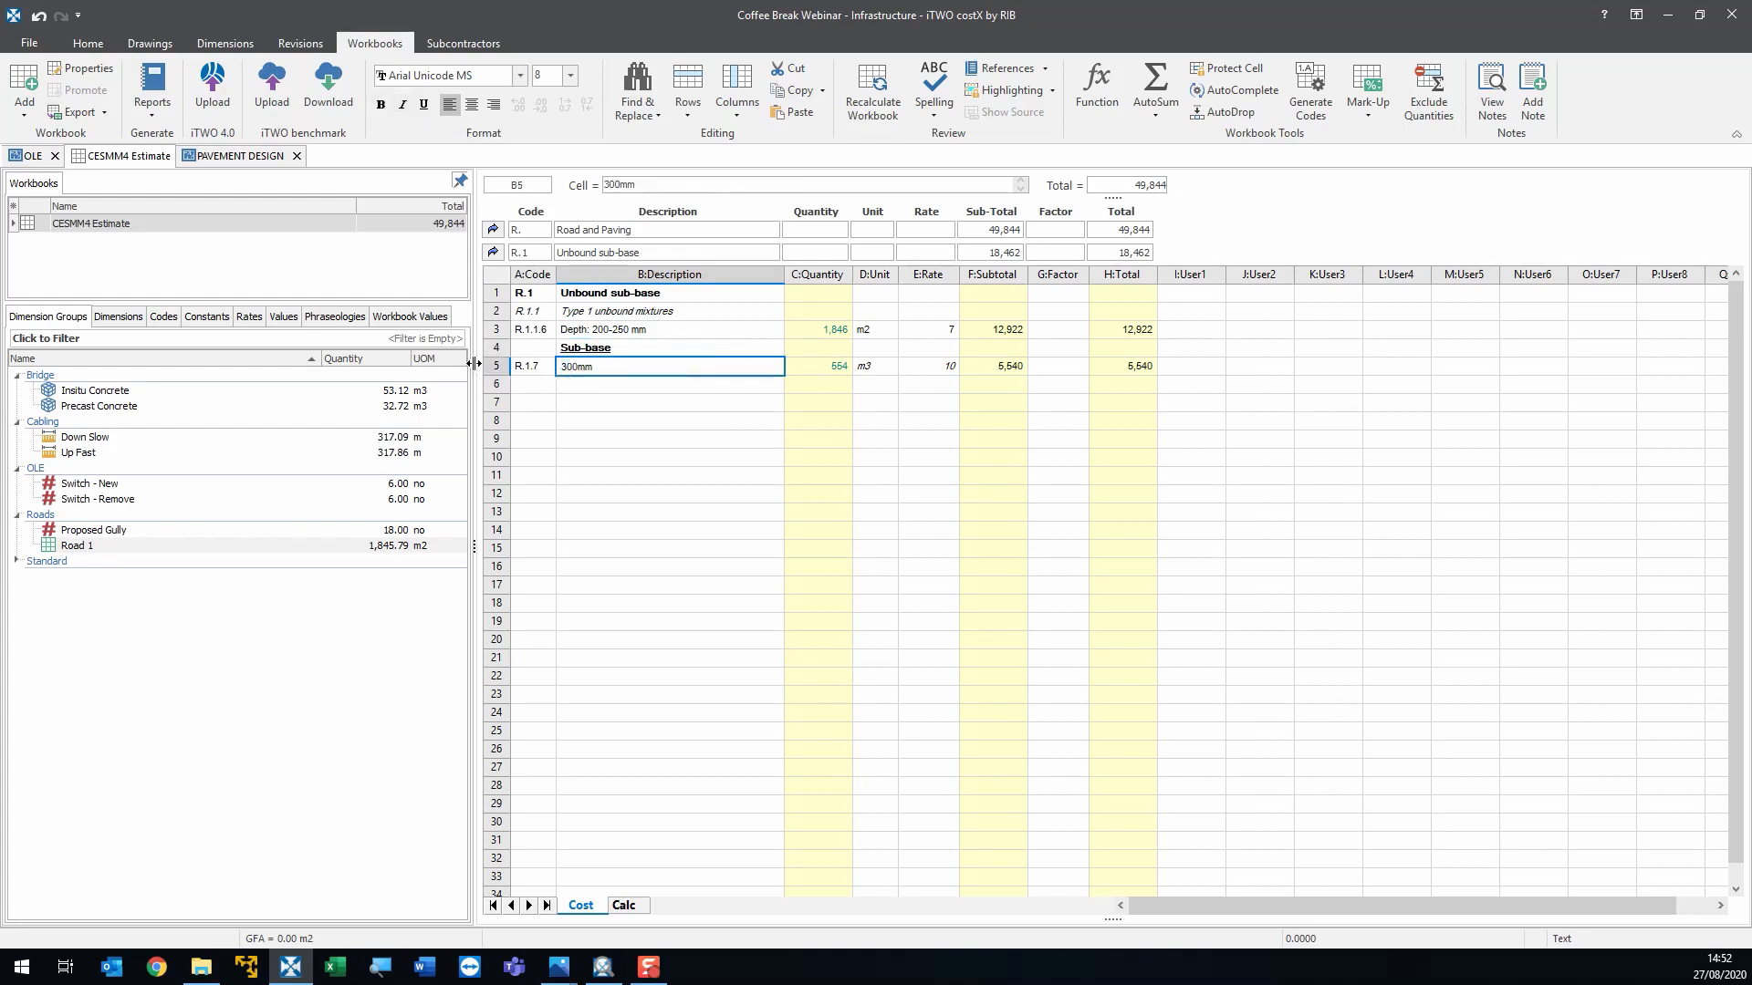
key(Return)
click(771, 548)
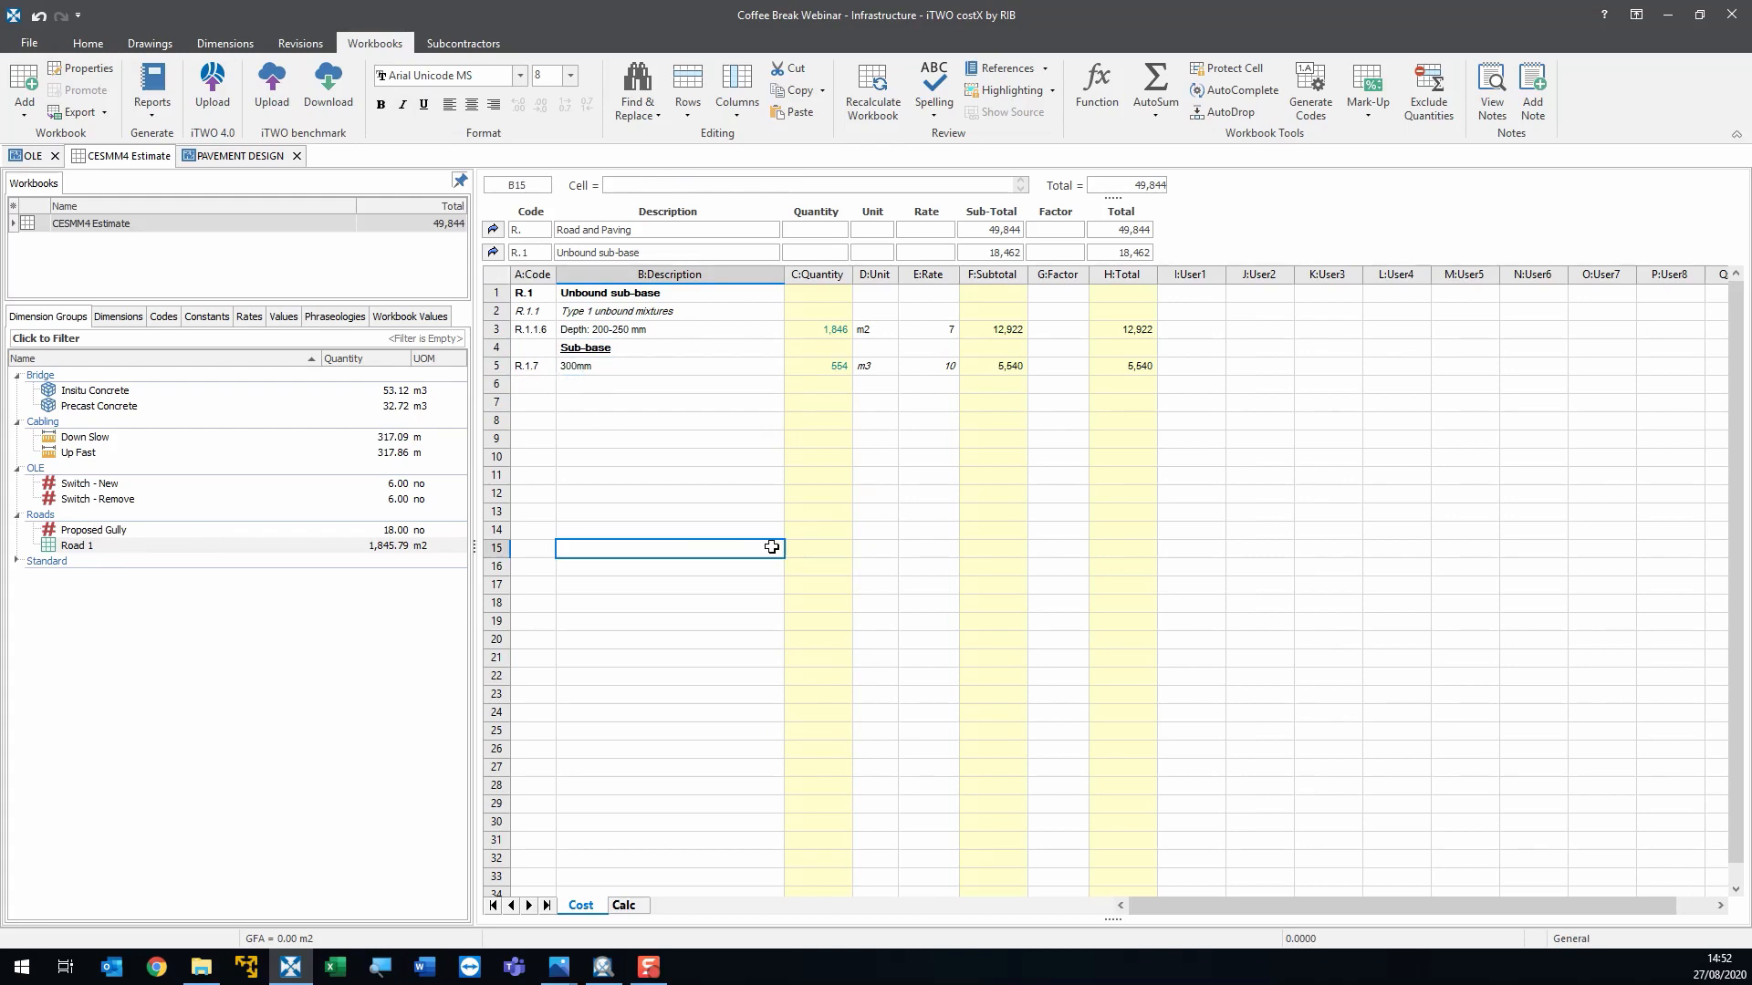
- Add a new workbook named "RMM Estimate"
click(26, 108)
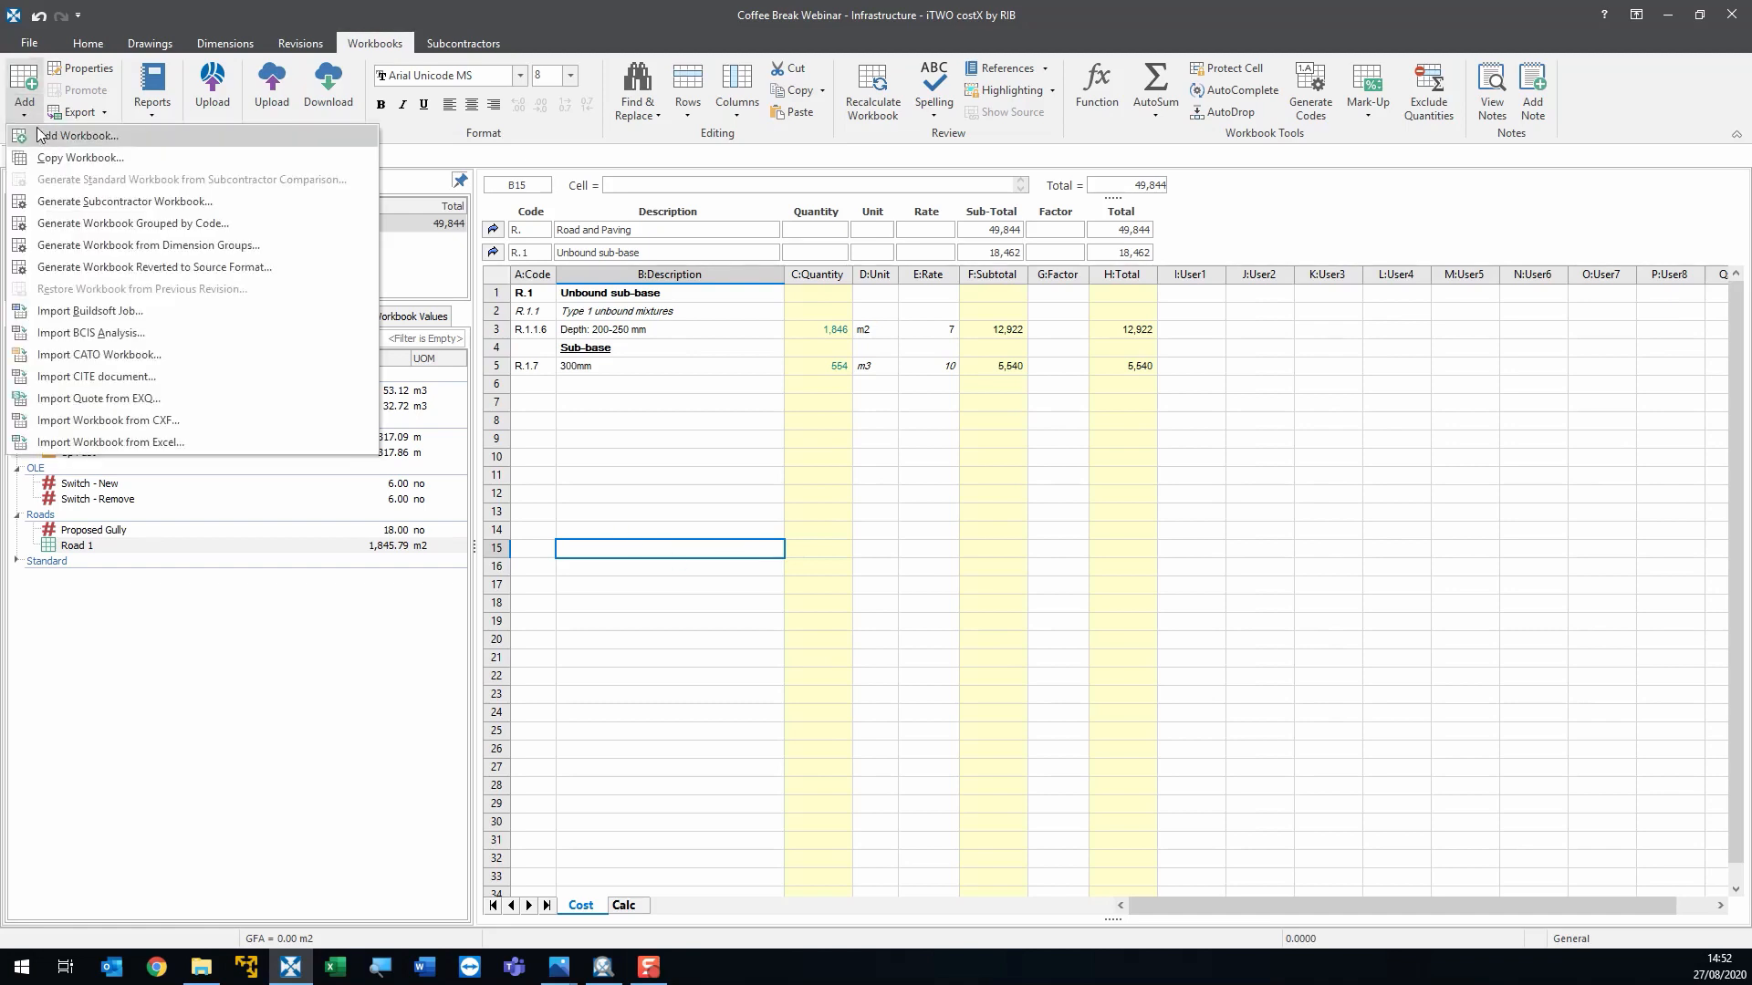
click(42, 135)
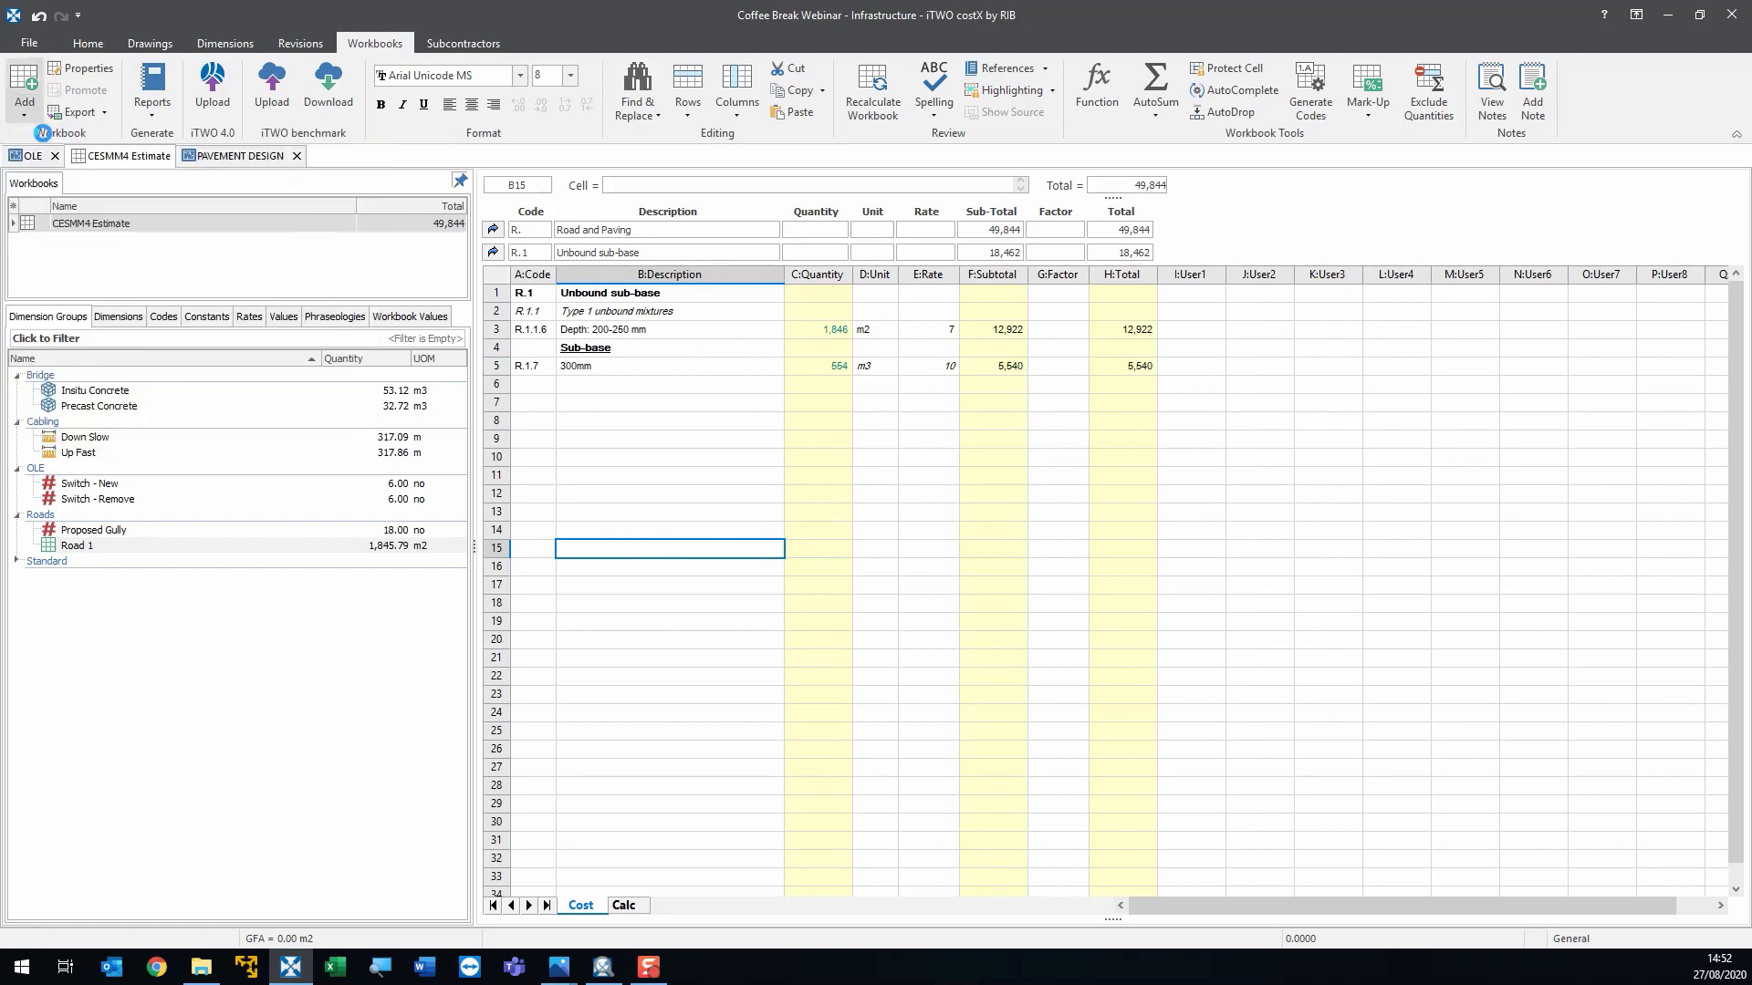
click(25, 87)
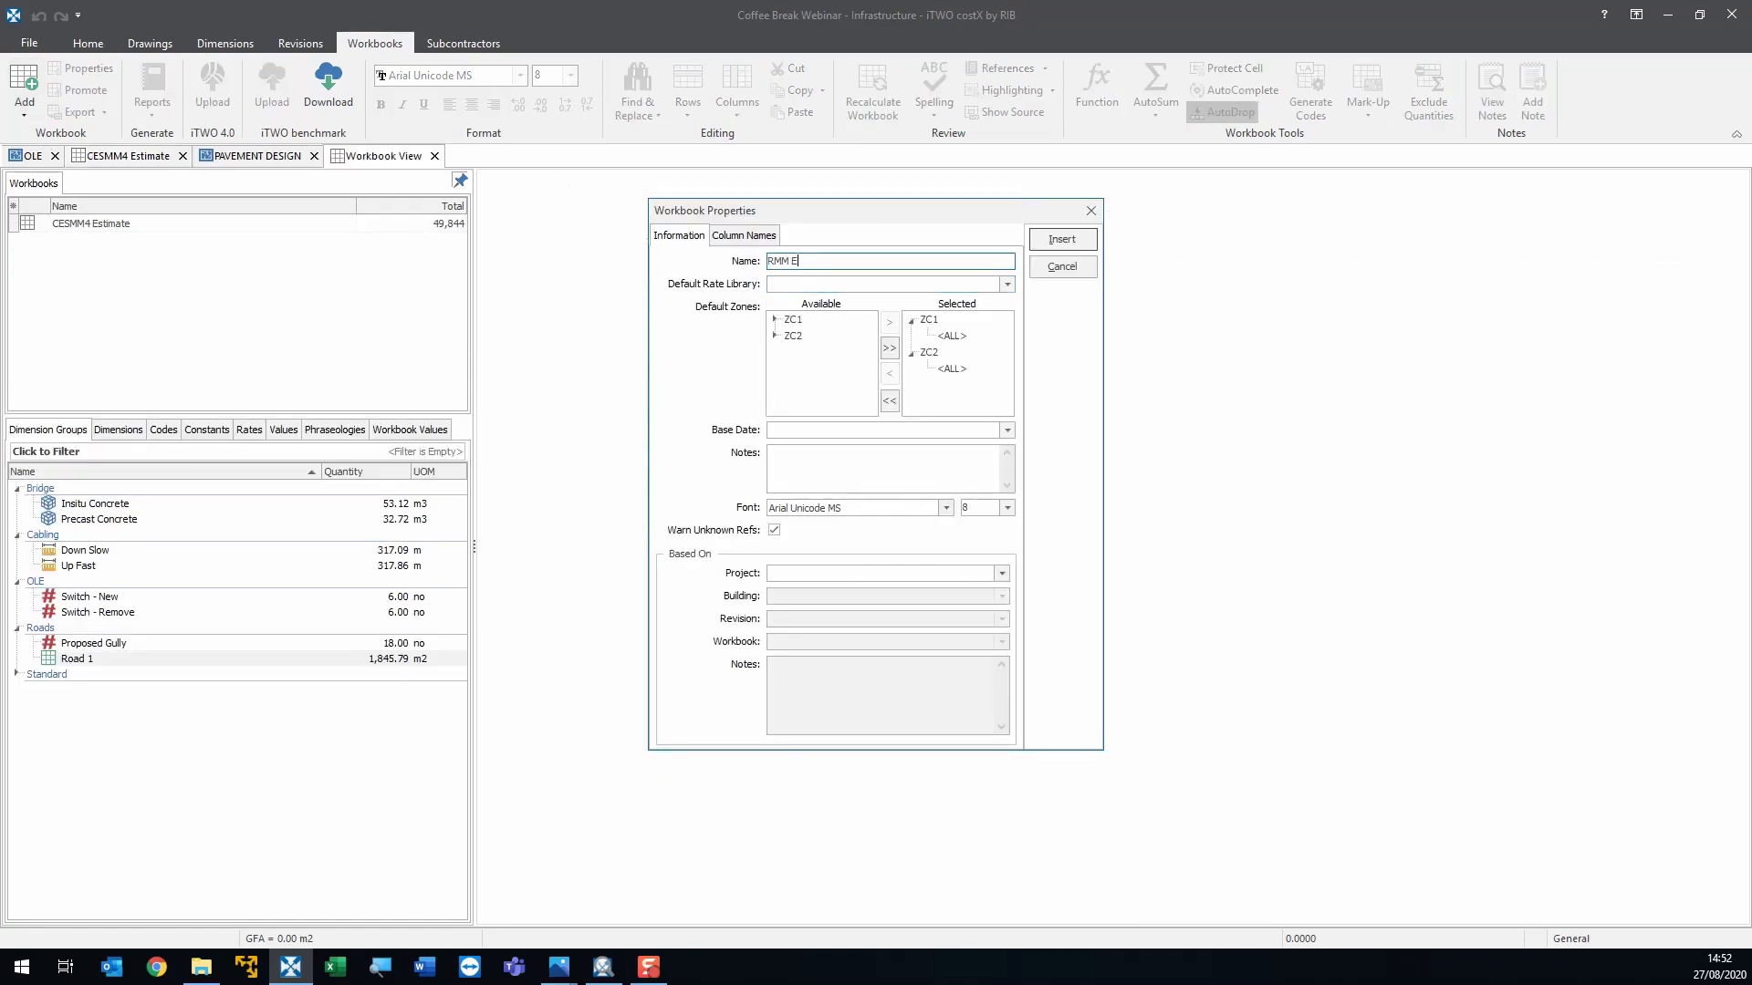
text(RMM Estimate)
key(Return)
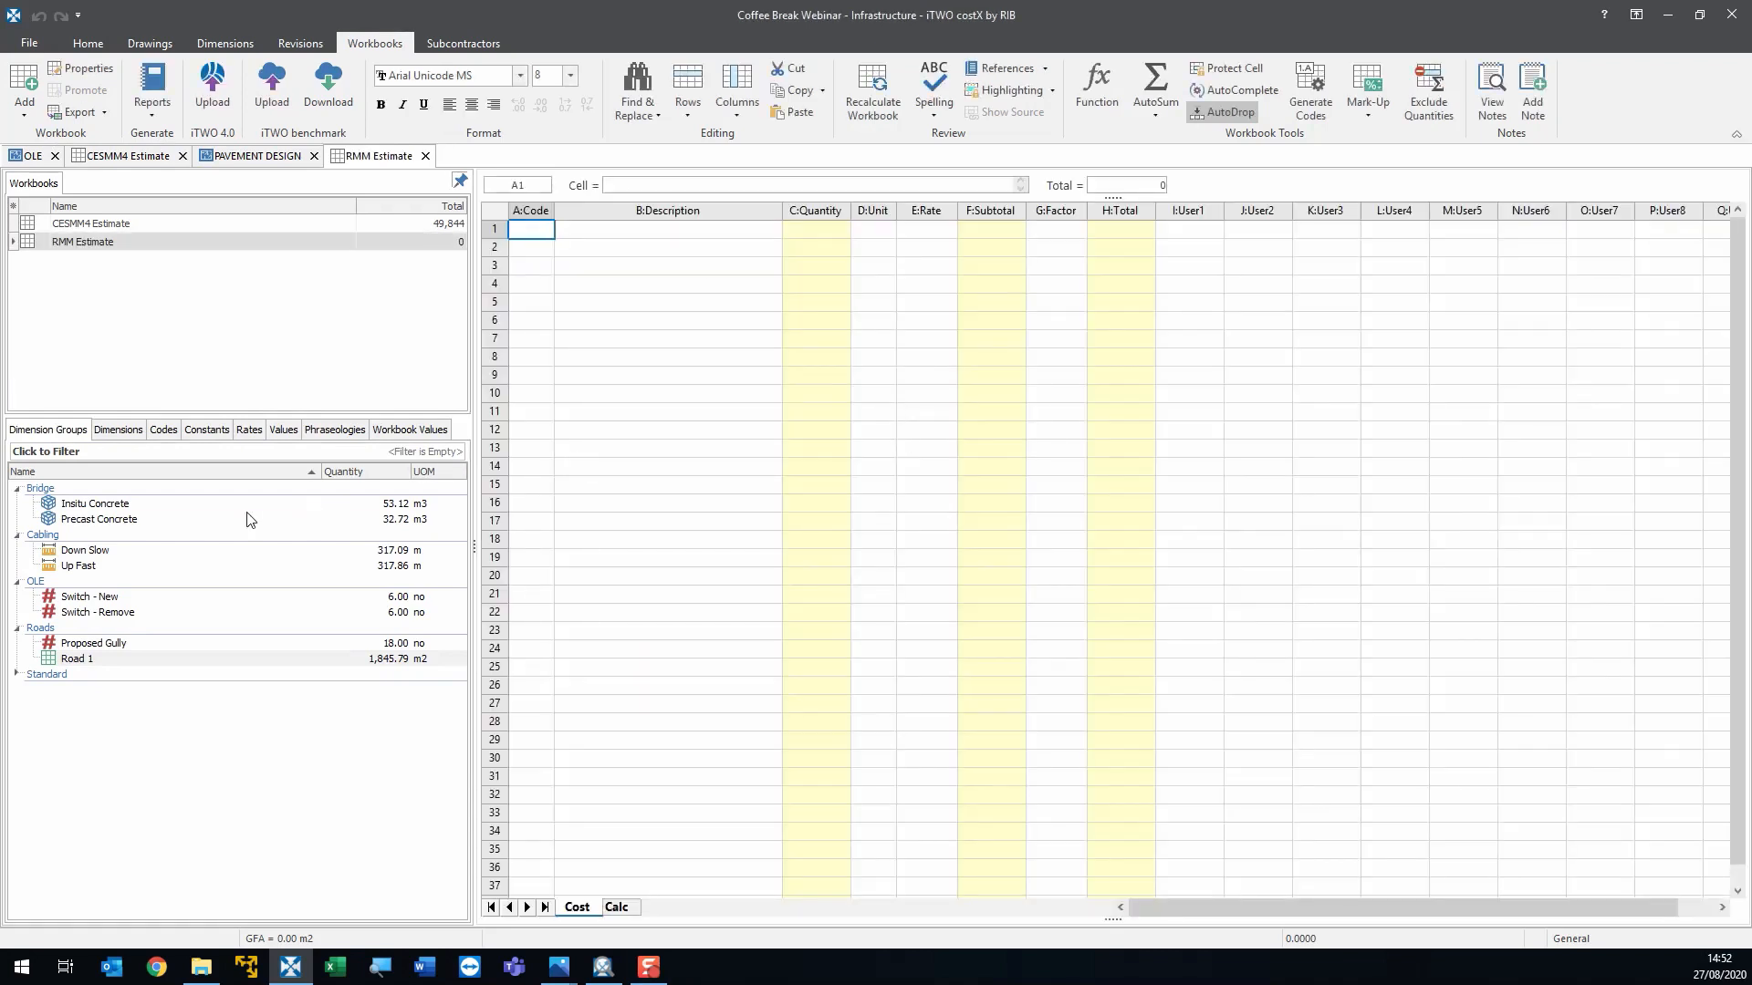
- Insert DIRECT CONSTRUCTION WORKS from the RMM 1_DV3 Industry Proof phraseology in row 1 and open its sub-sheet
click(334, 431)
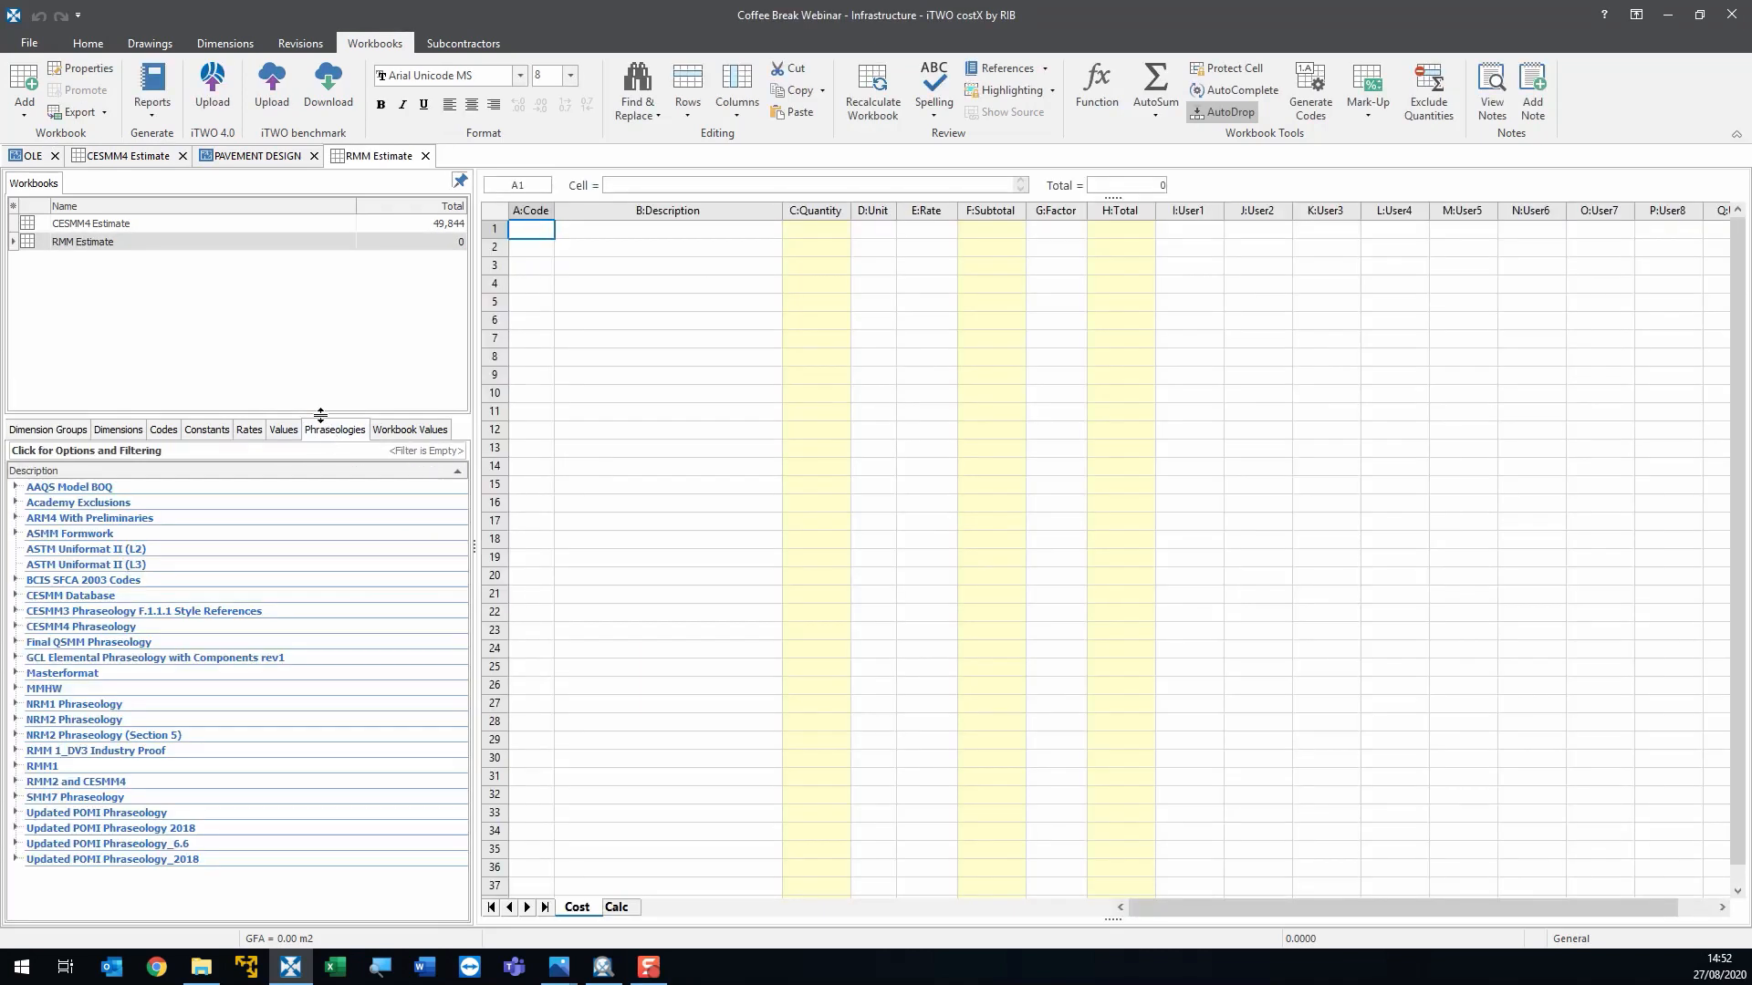
drag(319, 420, 290, 276)
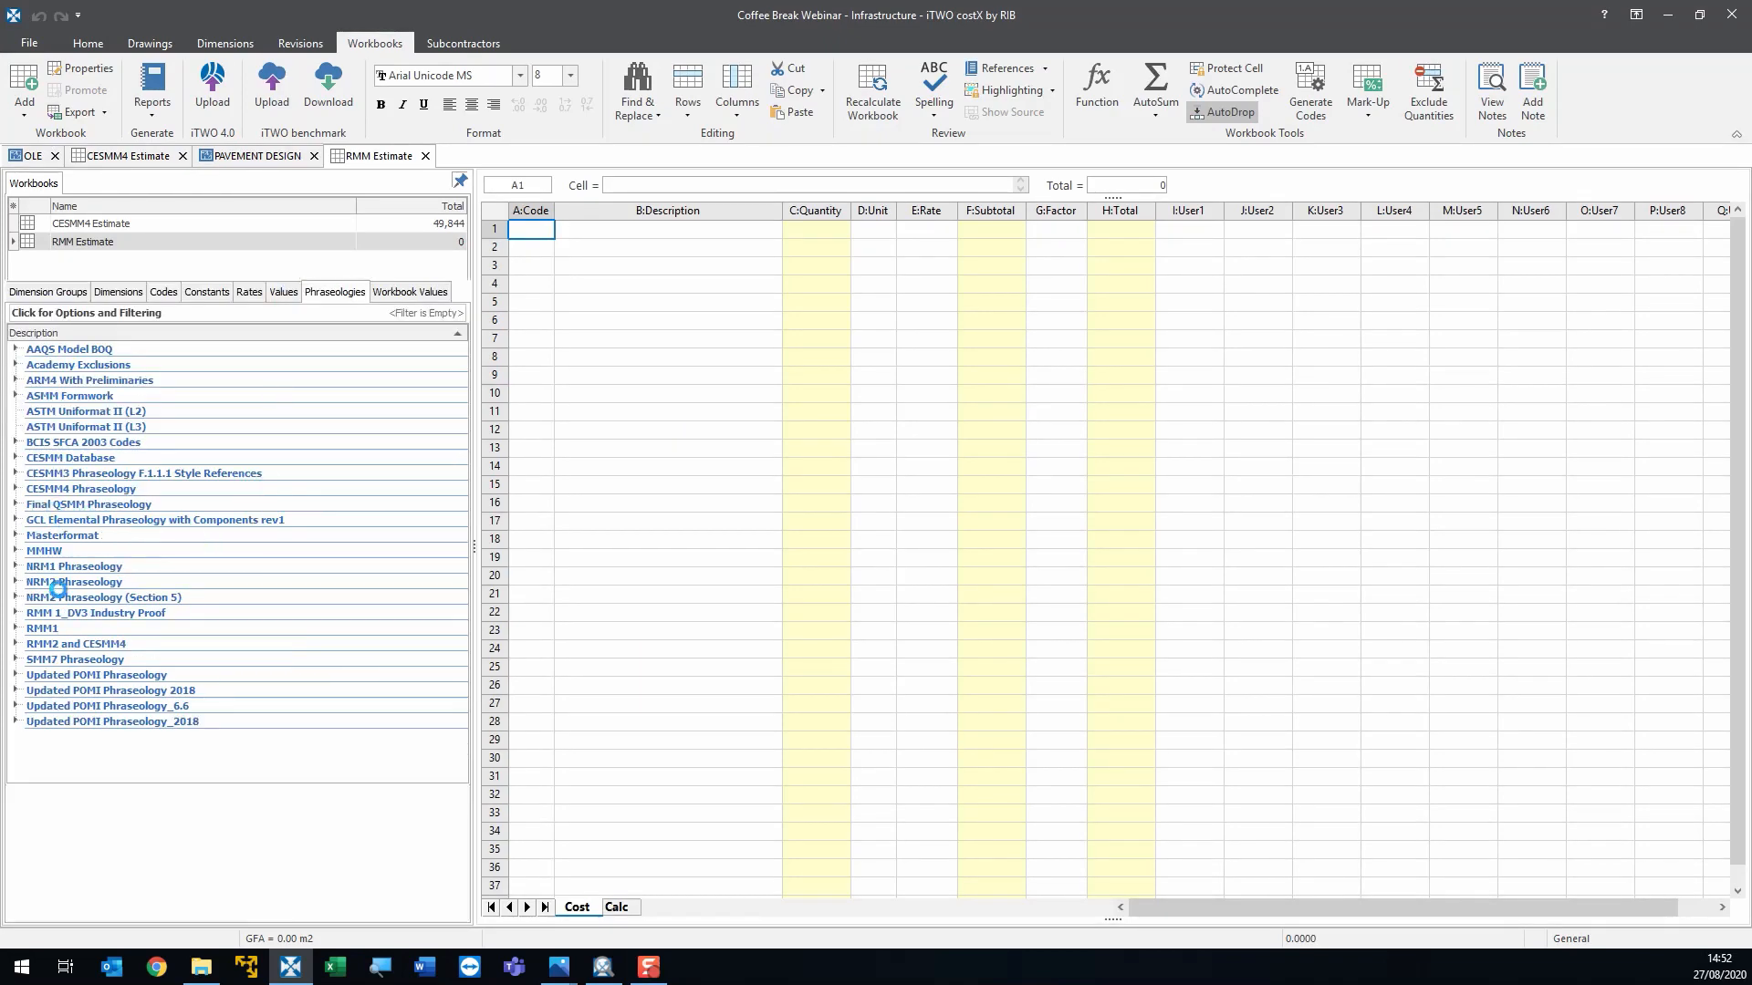
click(16, 613)
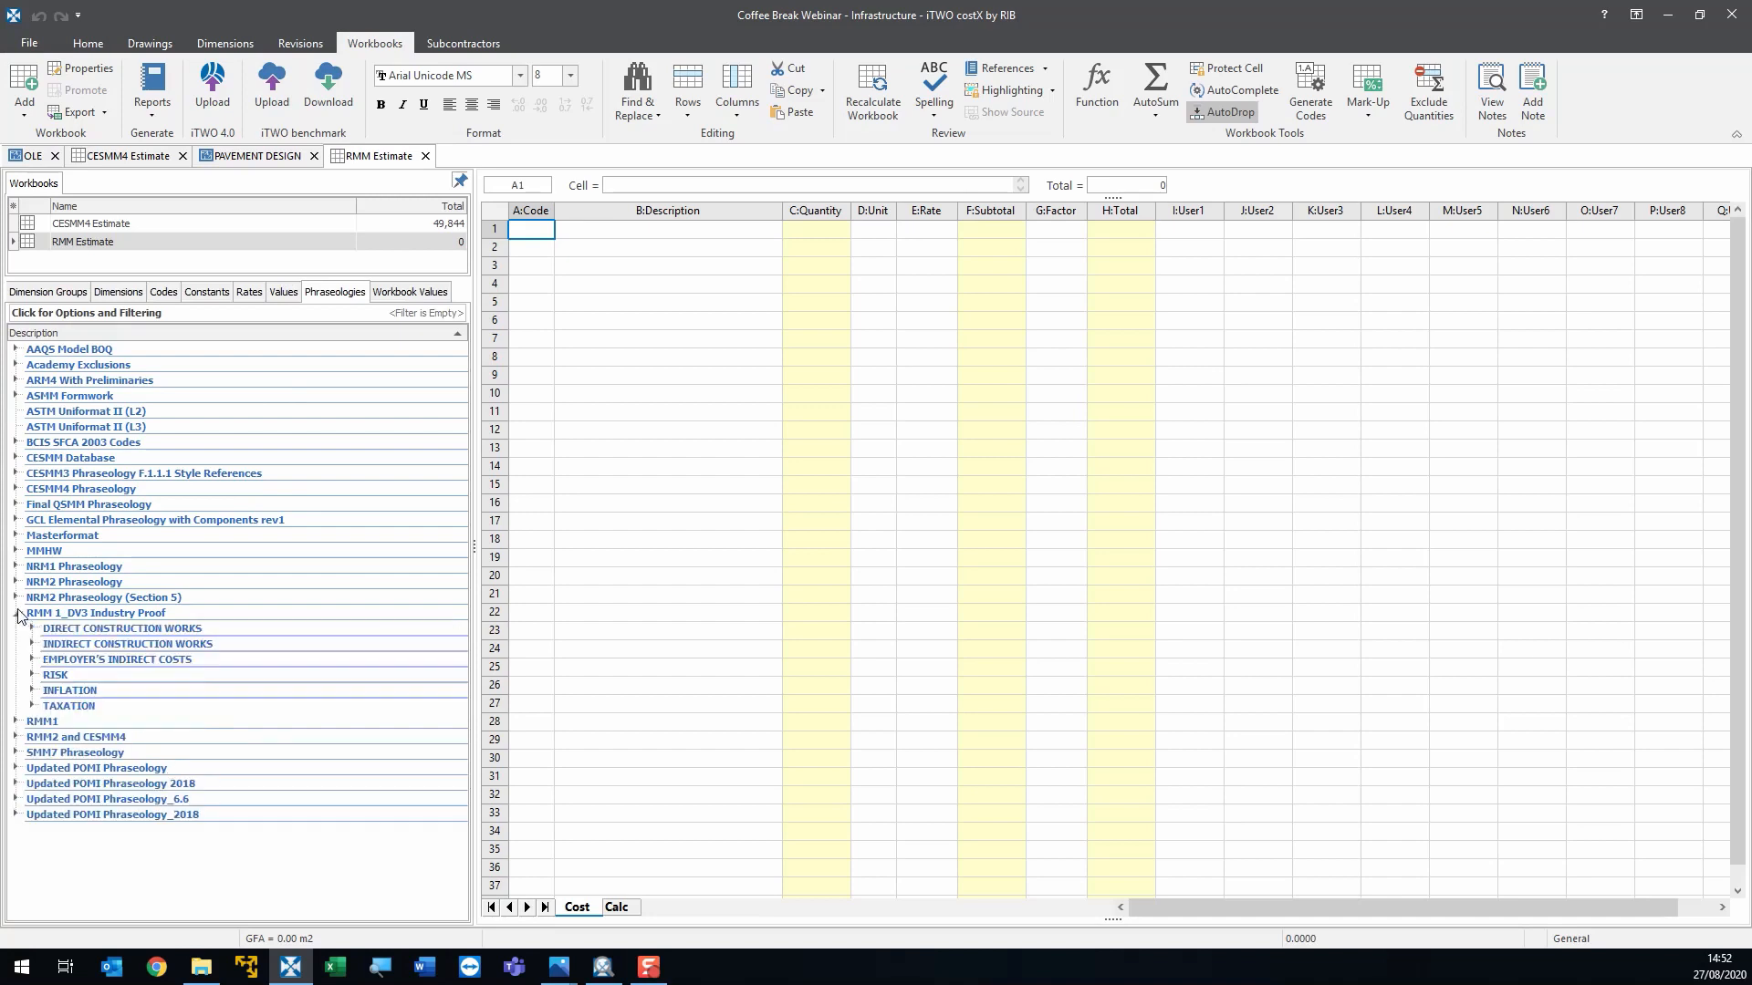
click(49, 628)
drag(34, 634, 646, 229)
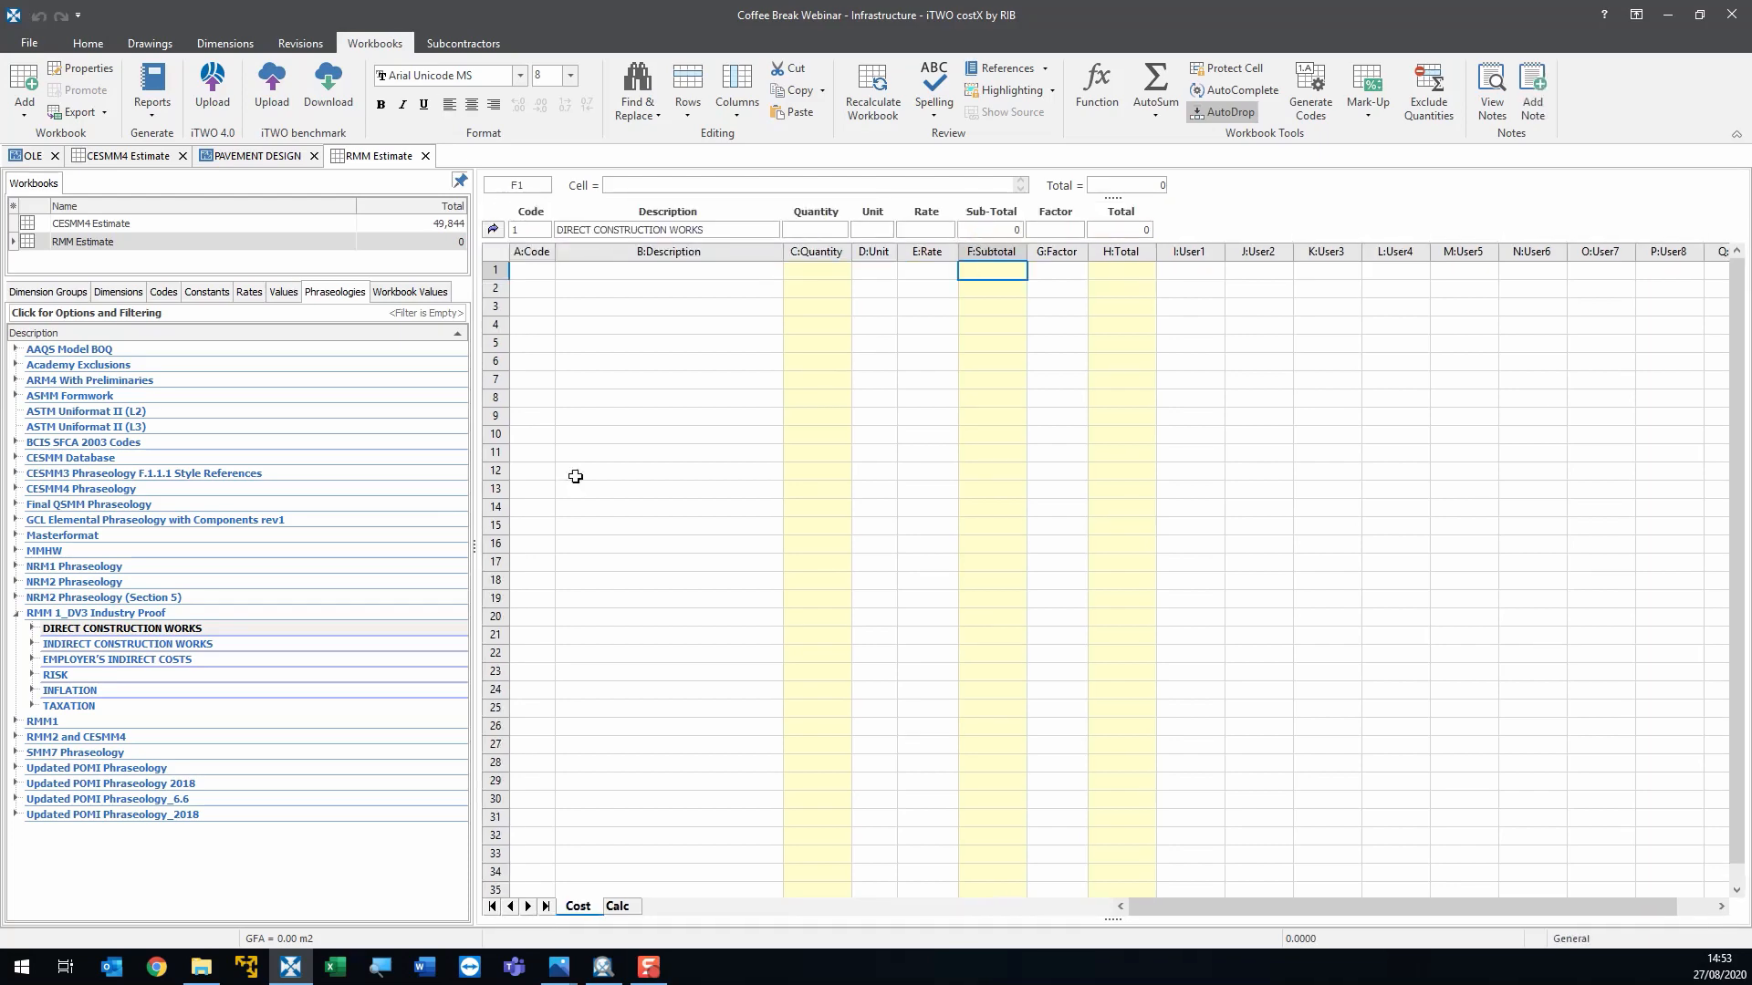
- Insert all direct construction works headings, from Railway Control Systems to Rolling Stock, starting at row 1 of the sub-sheet
click(32, 628)
click(77, 645)
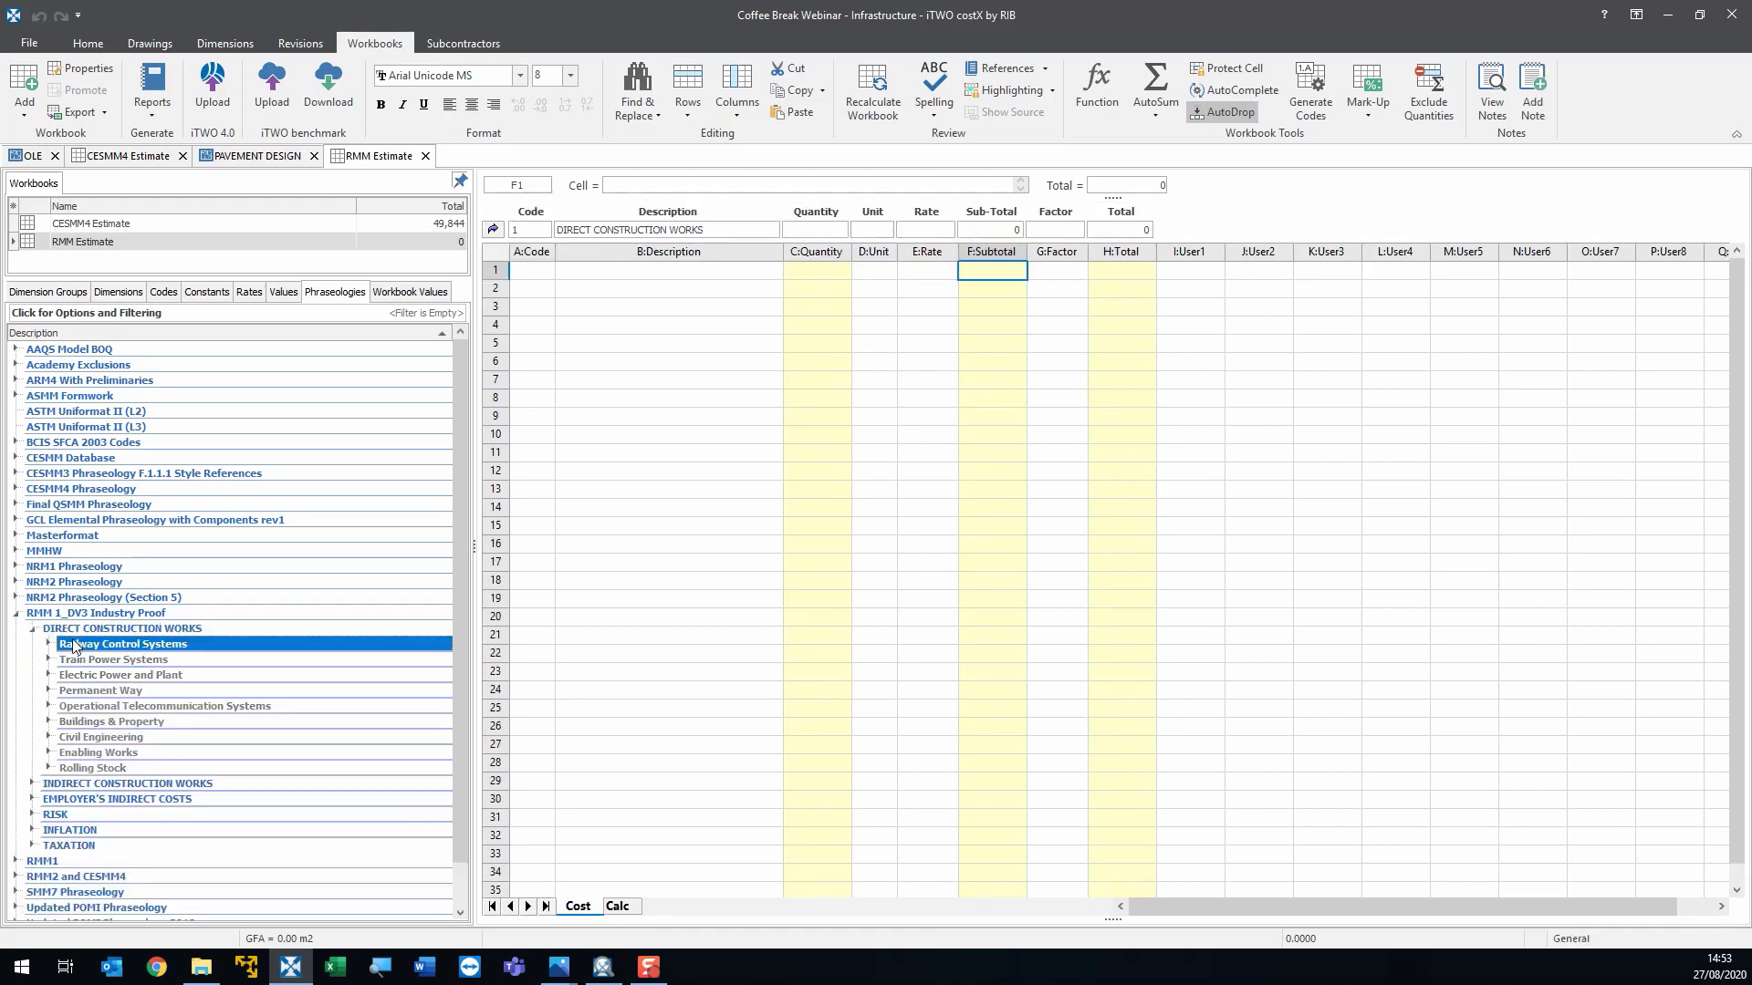
shift+click(113, 771)
drag(114, 771, 642, 266)
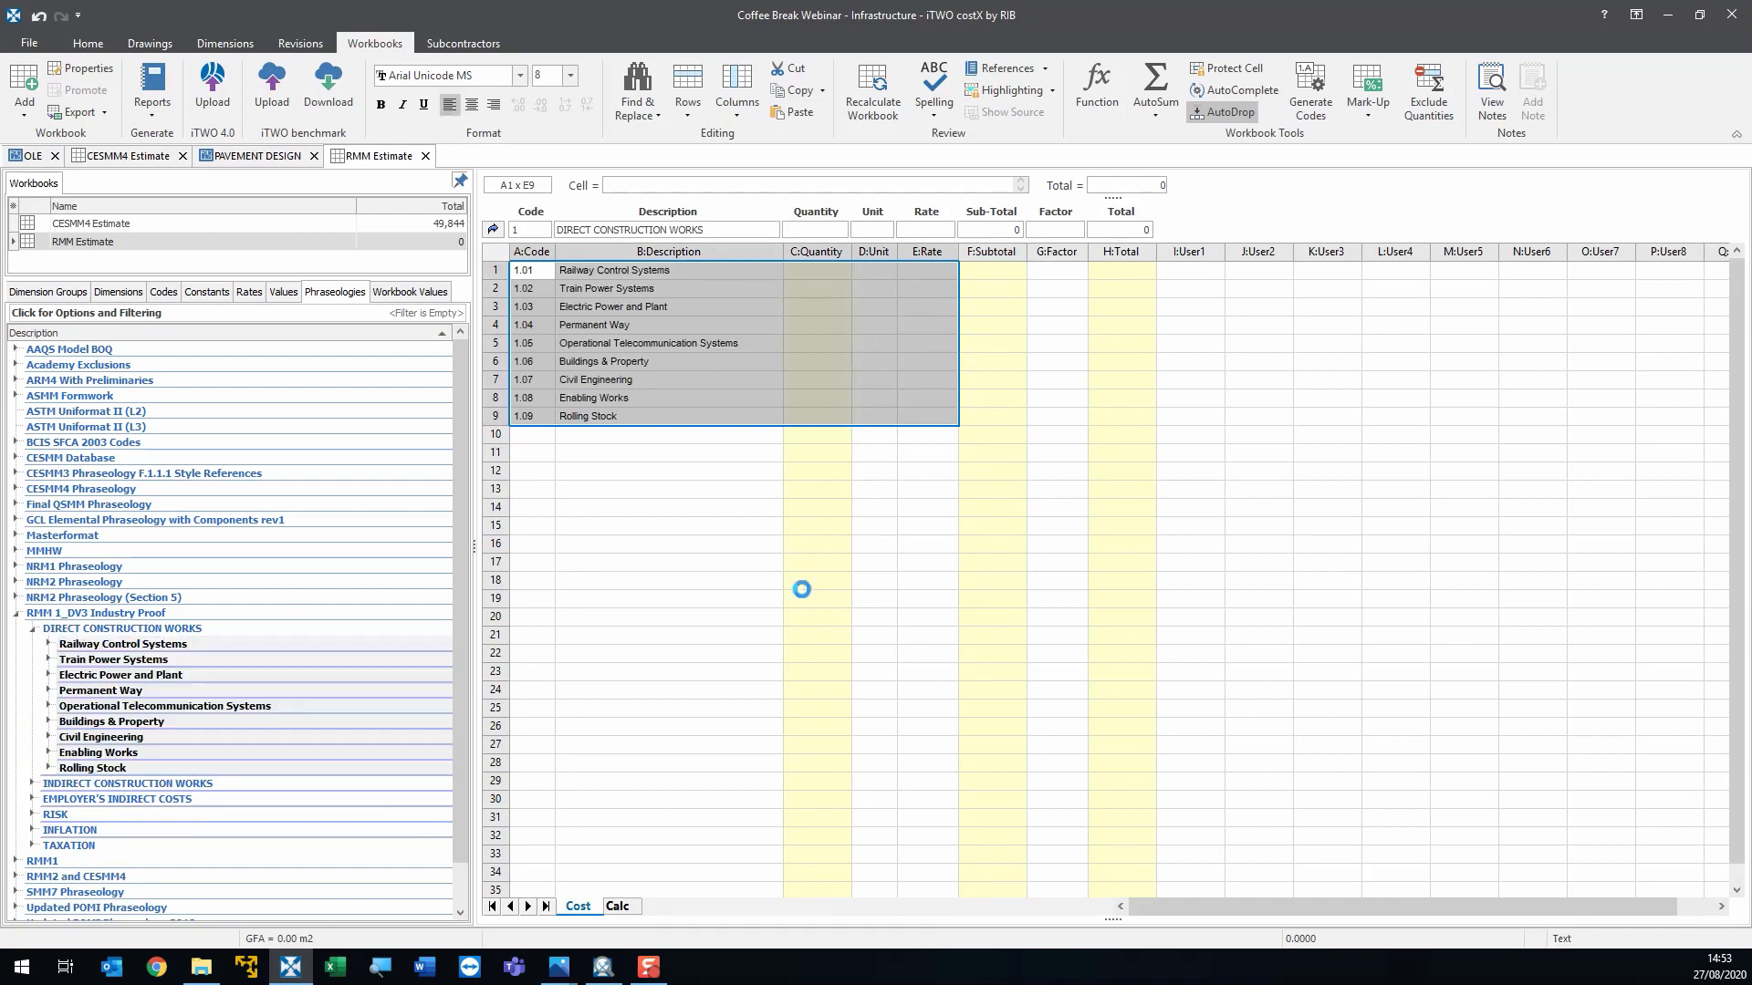
click(753, 528)
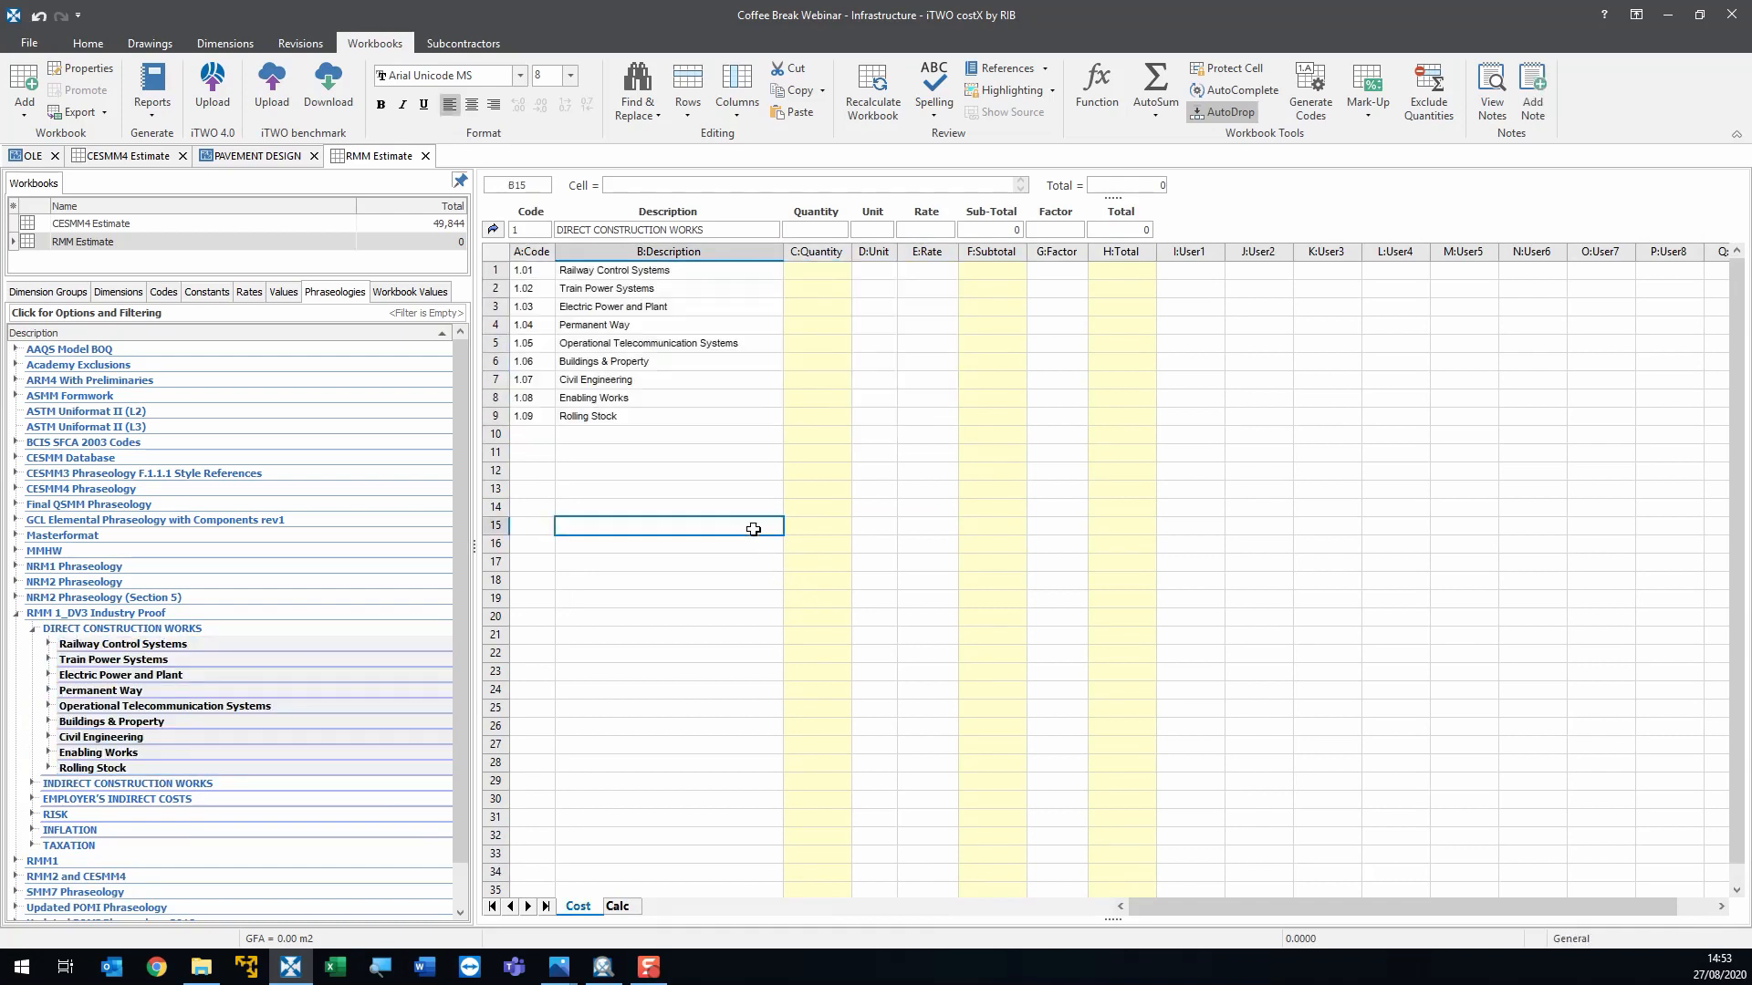
- Open the sub-sheet of Train Power Systems and display the phraseologies
click(58, 295)
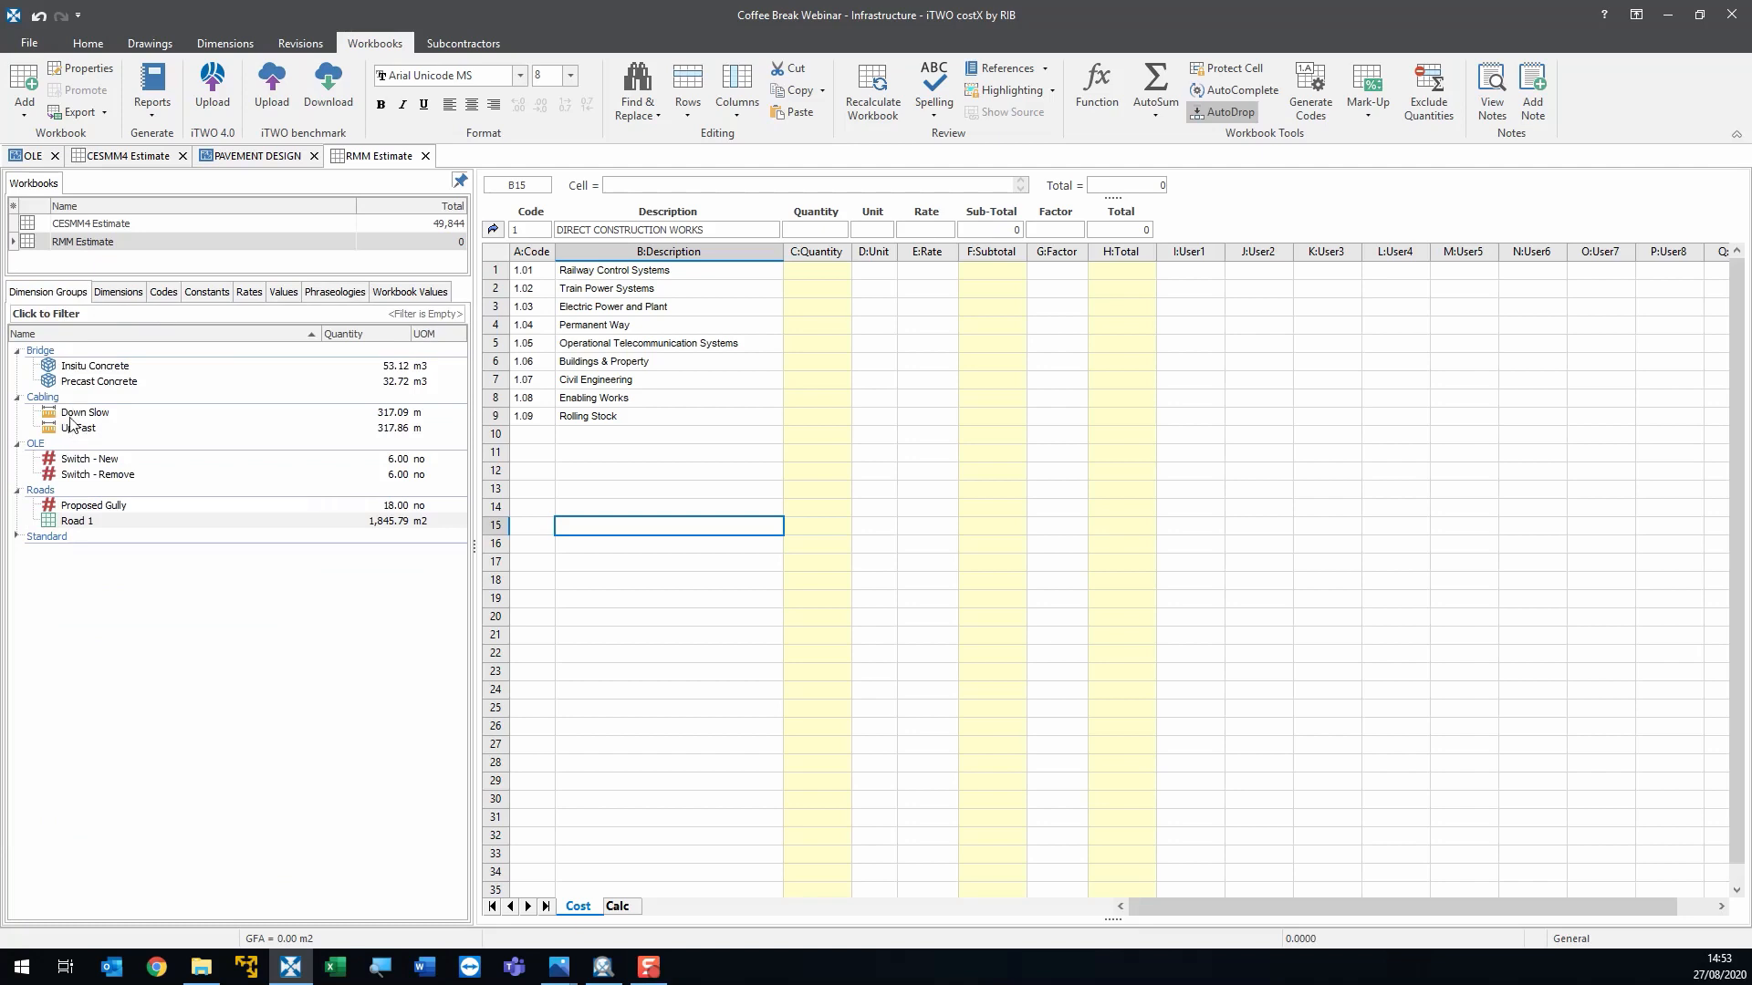
drag(536, 289, 982, 293)
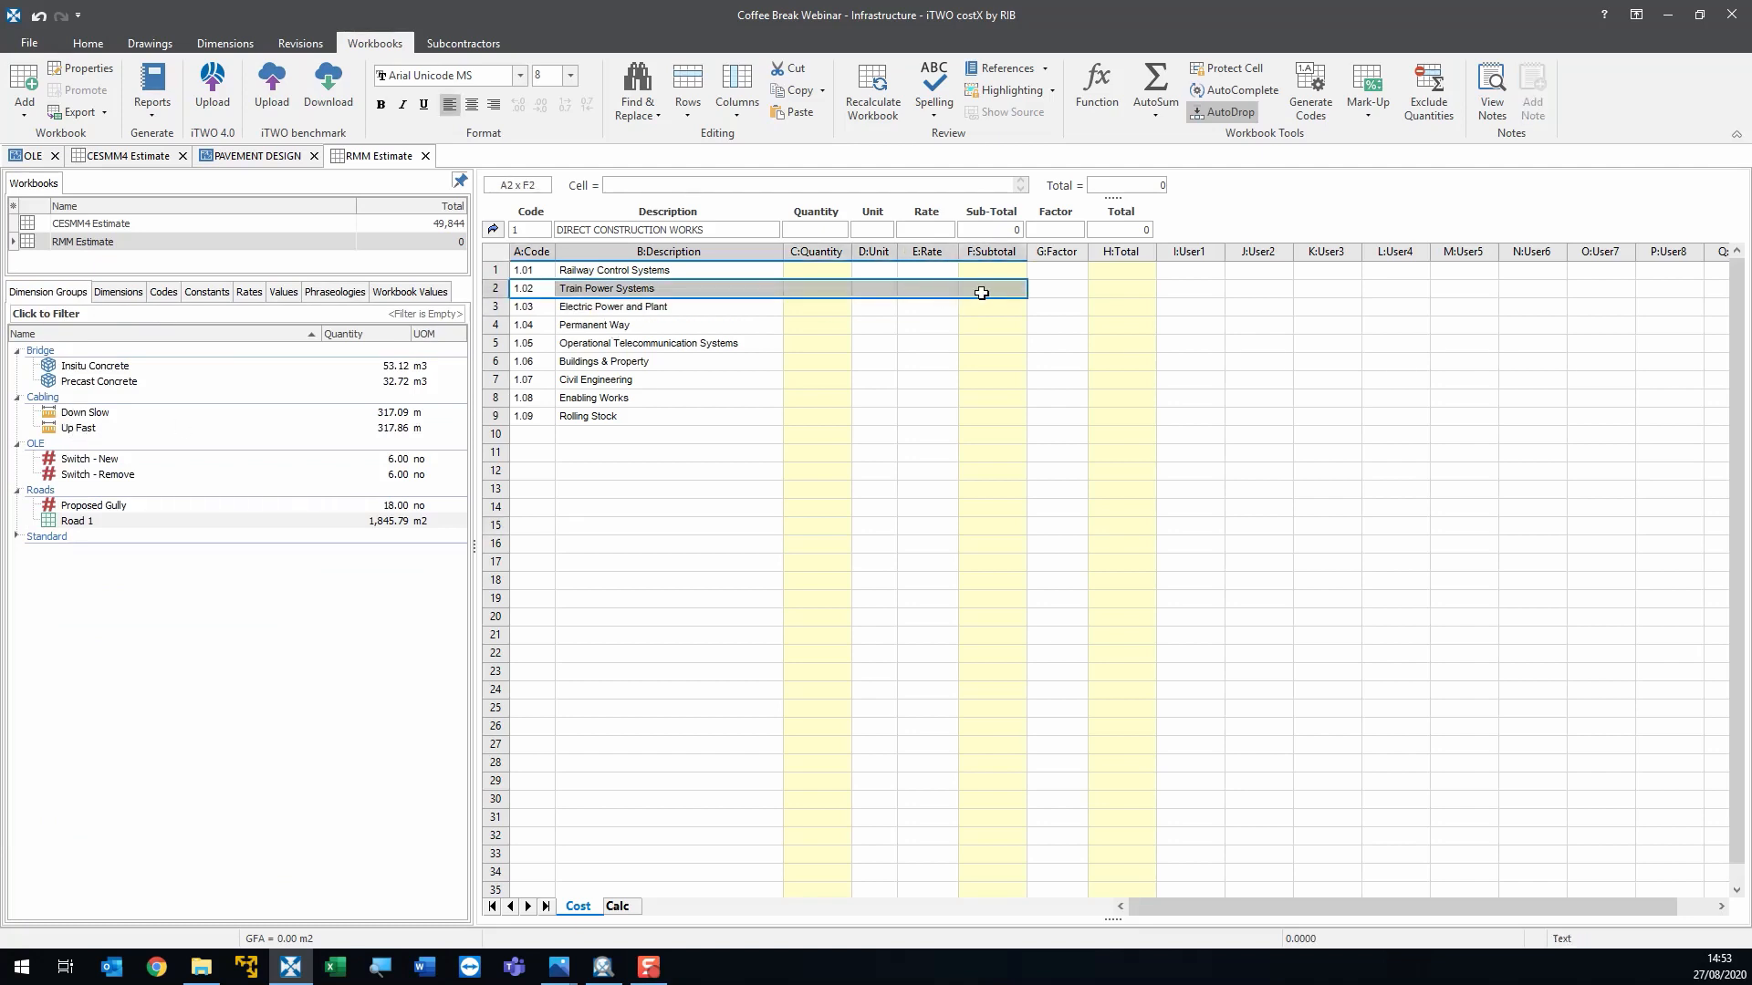
double_click(984, 293)
click(313, 295)
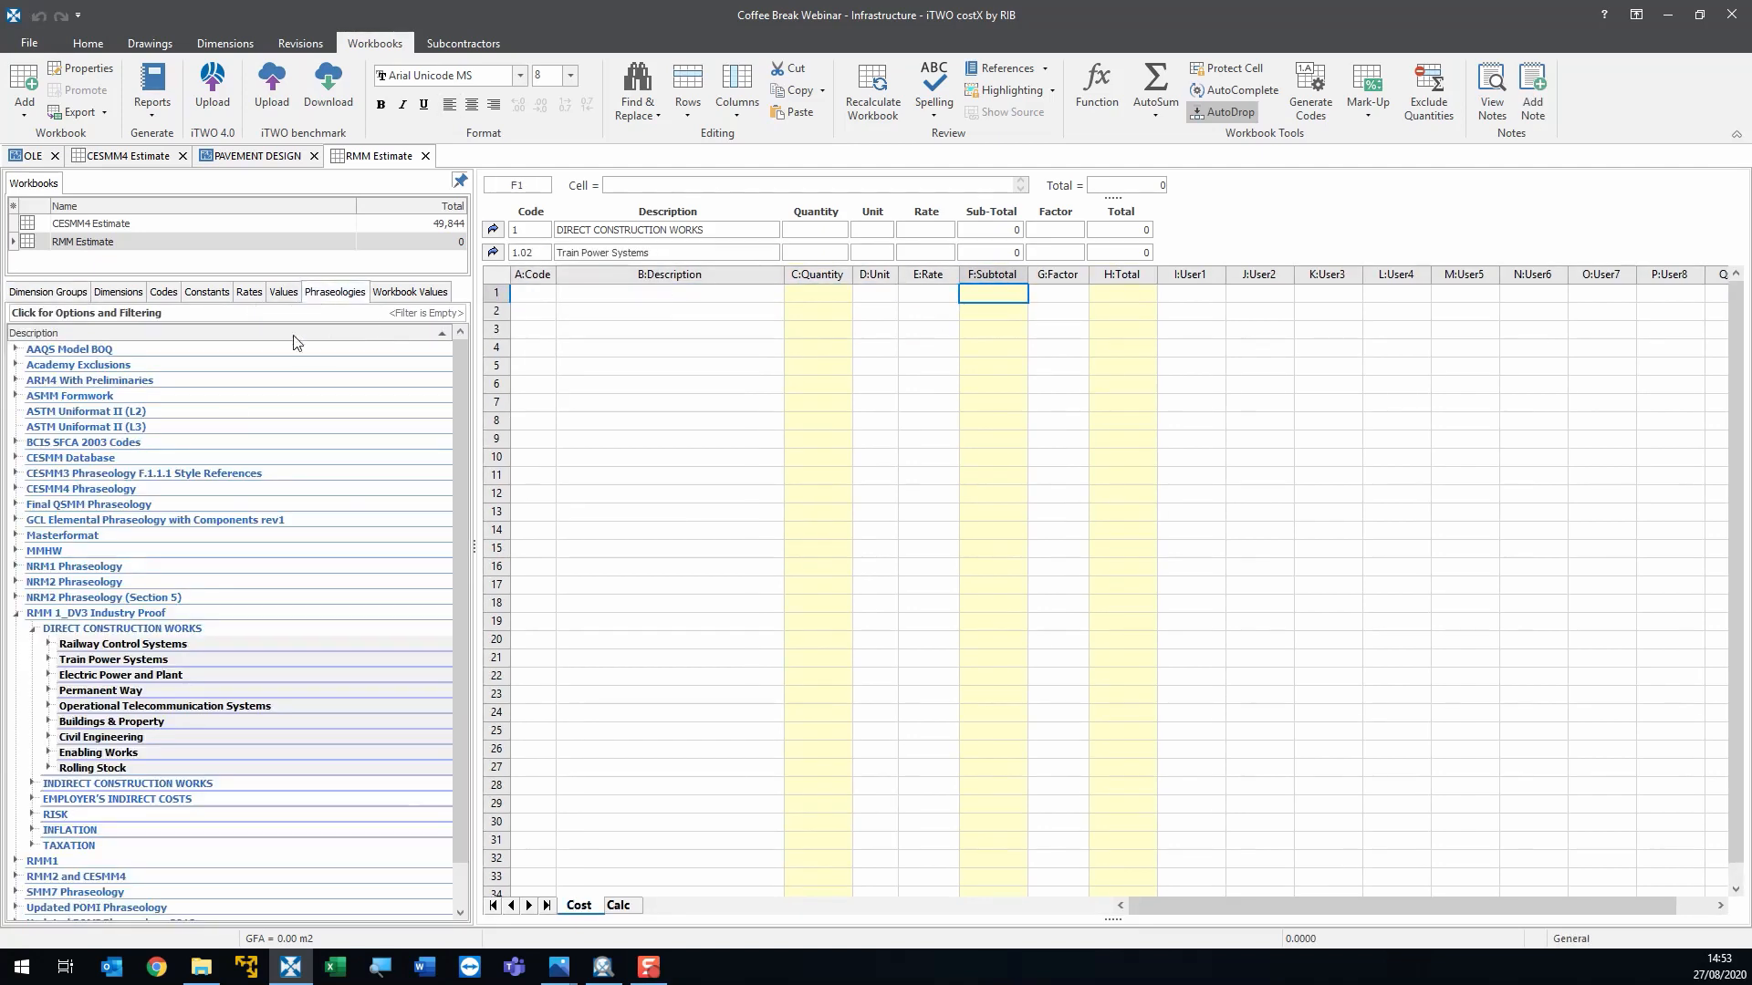
- Insert Power Distribution, Overhead Line Equipment (OLE) and Conductor Rail from row 1 of Train Power Systems and open the Overhead Line Equipment (OLE) sub-sheet
click(49, 660)
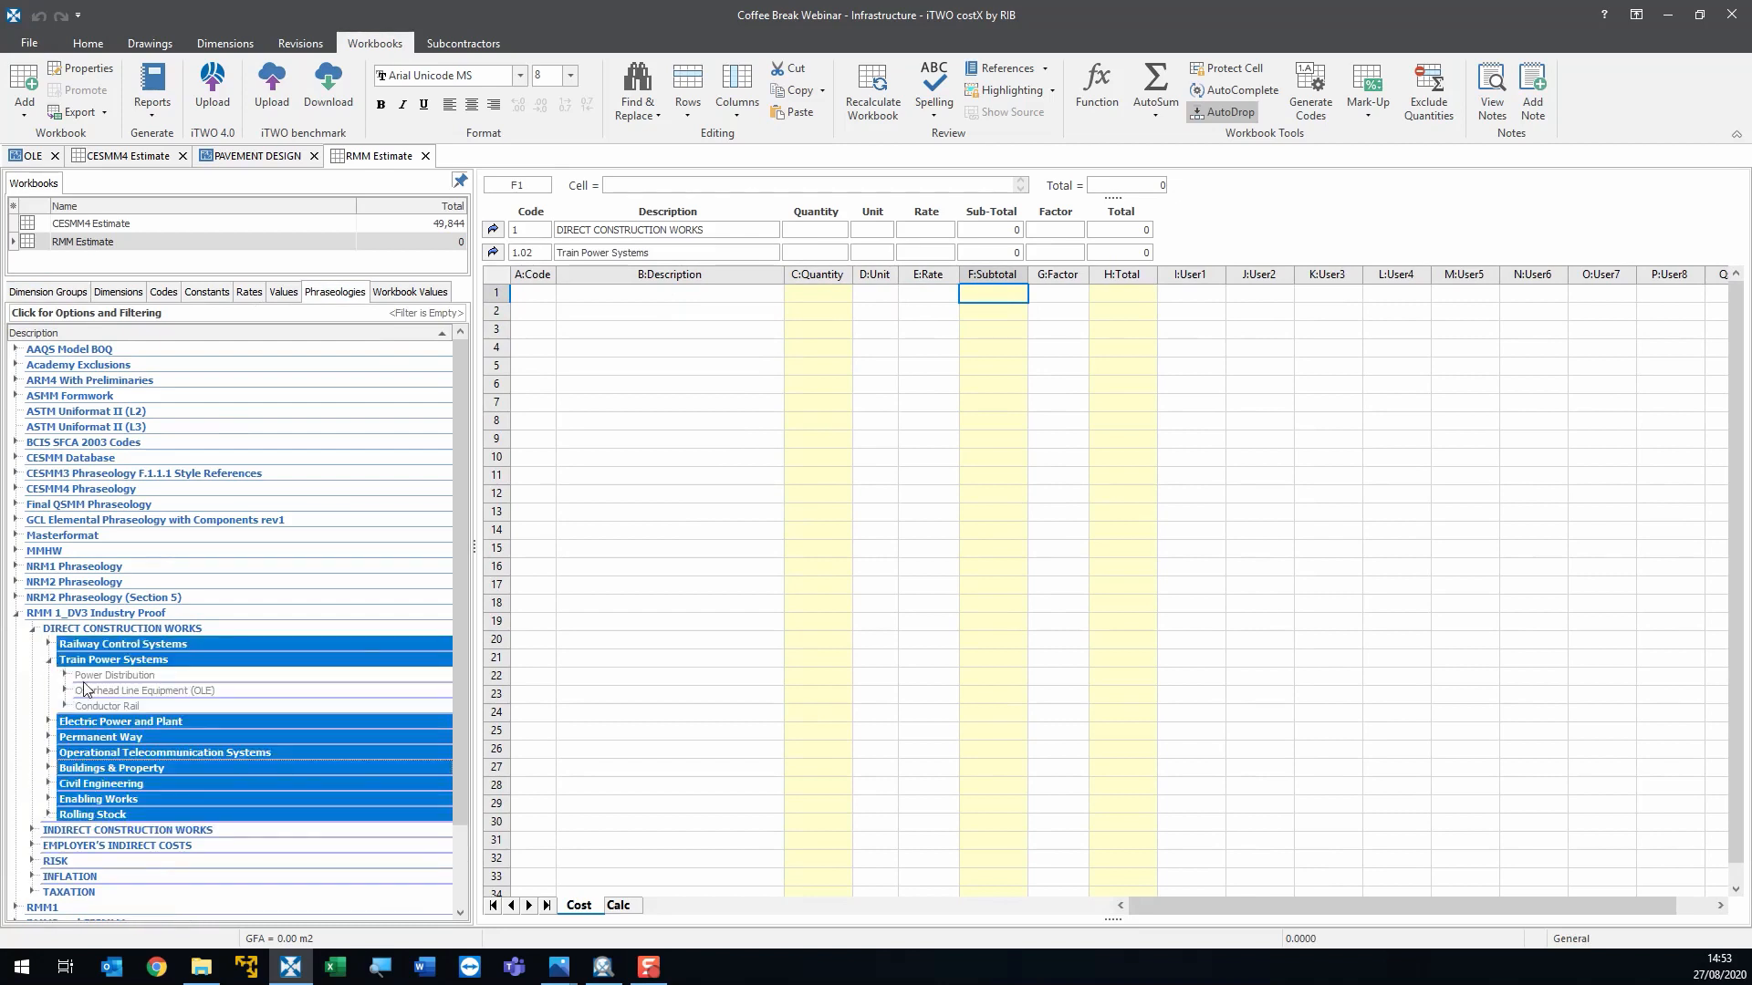
click(85, 679)
shift+click(100, 705)
drag(120, 693, 703, 302)
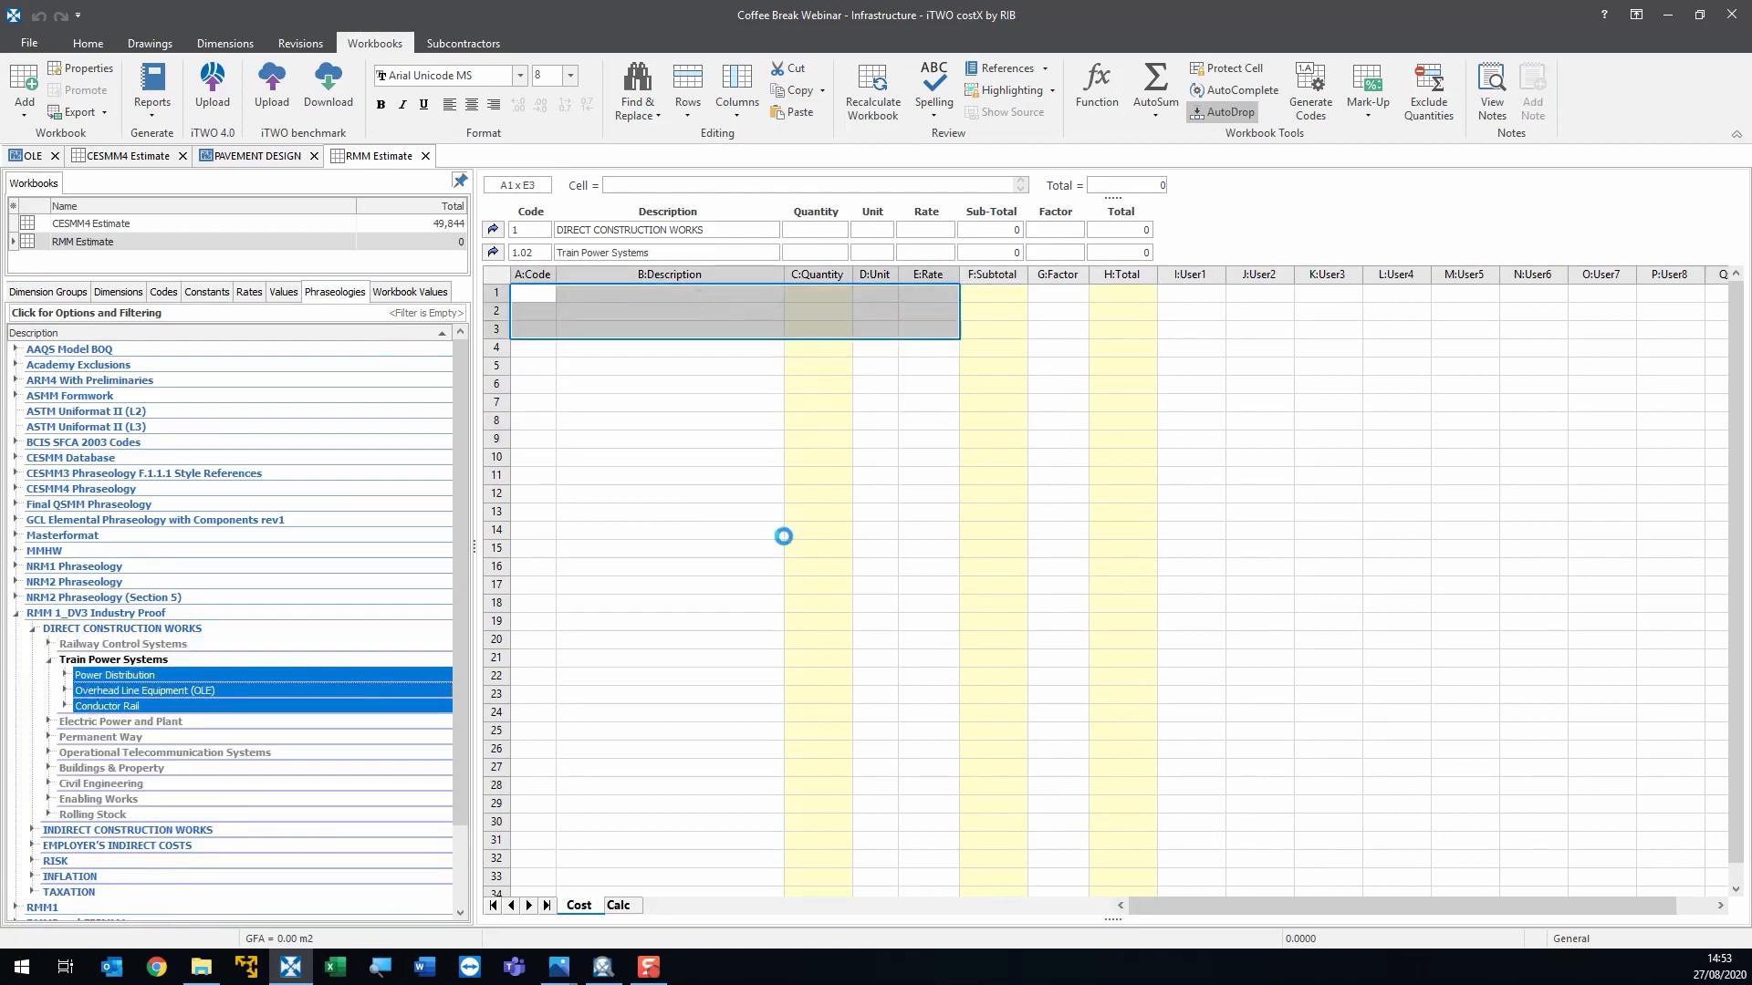
double_click(976, 311)
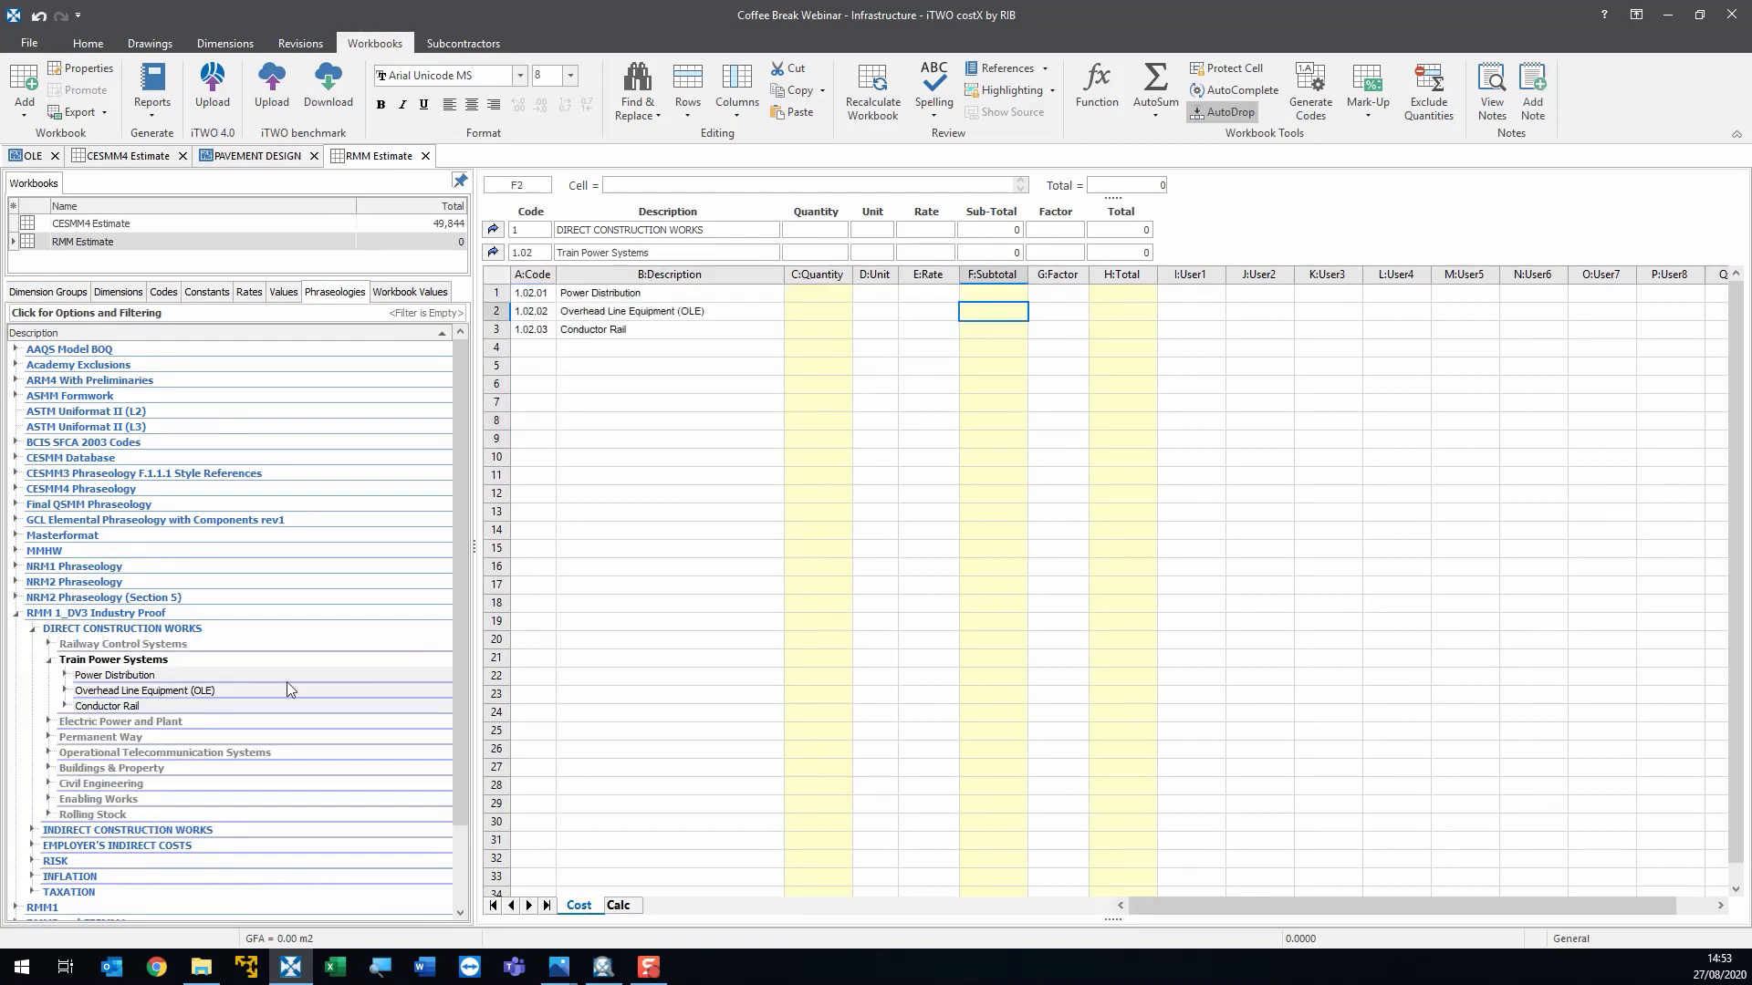
- Insert the OLE headings, OLE Support Structures through Abandonment and Recovery of Redundant Equipment, starting at row 1 and widen the Code column to fit
click(64, 691)
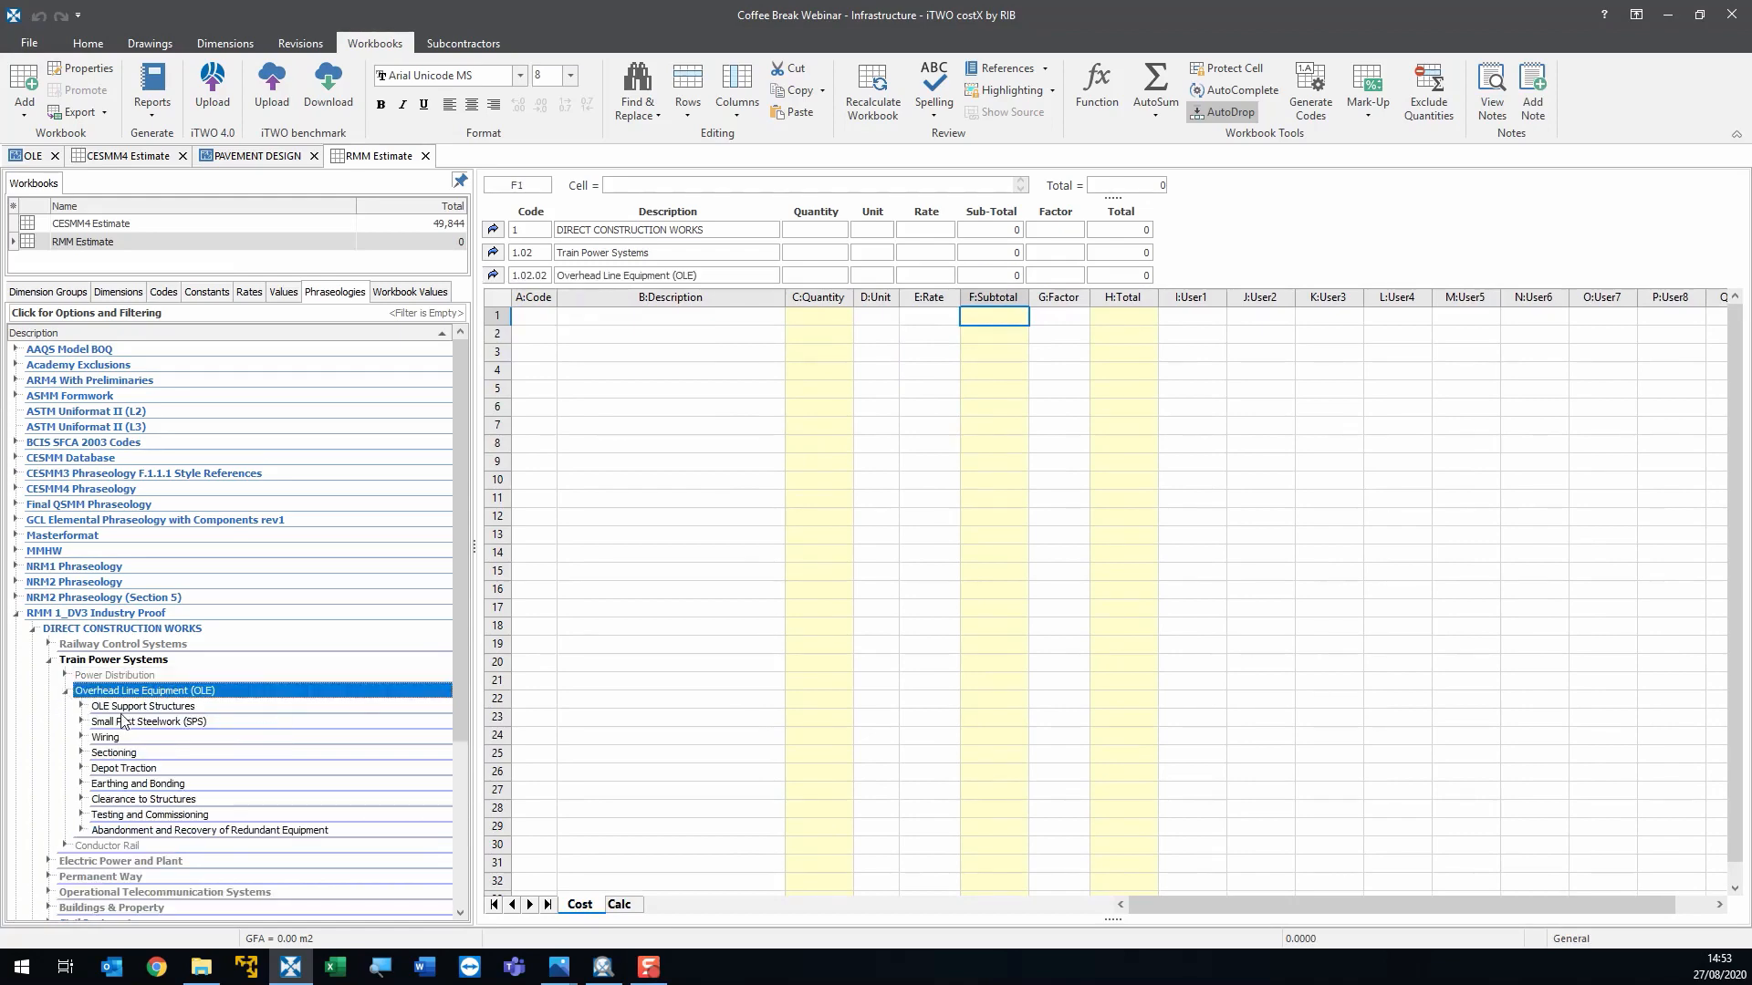
click(161, 770)
scroll(182, 748, down, 1)
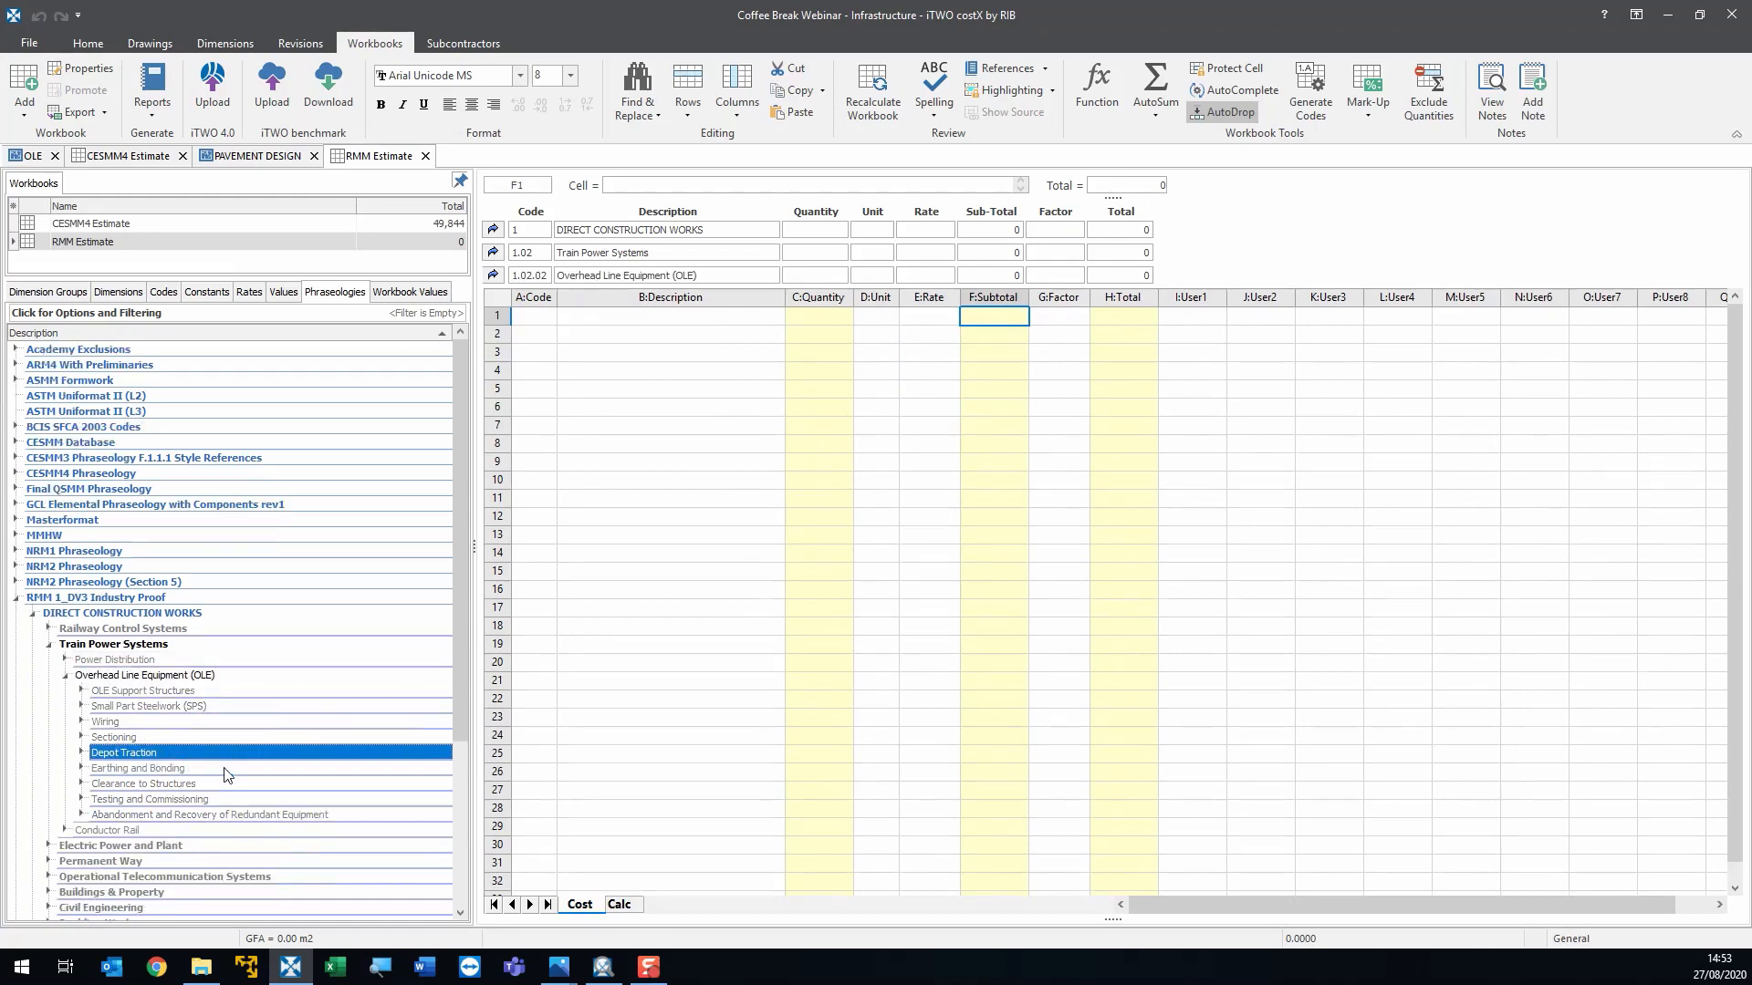
click(168, 661)
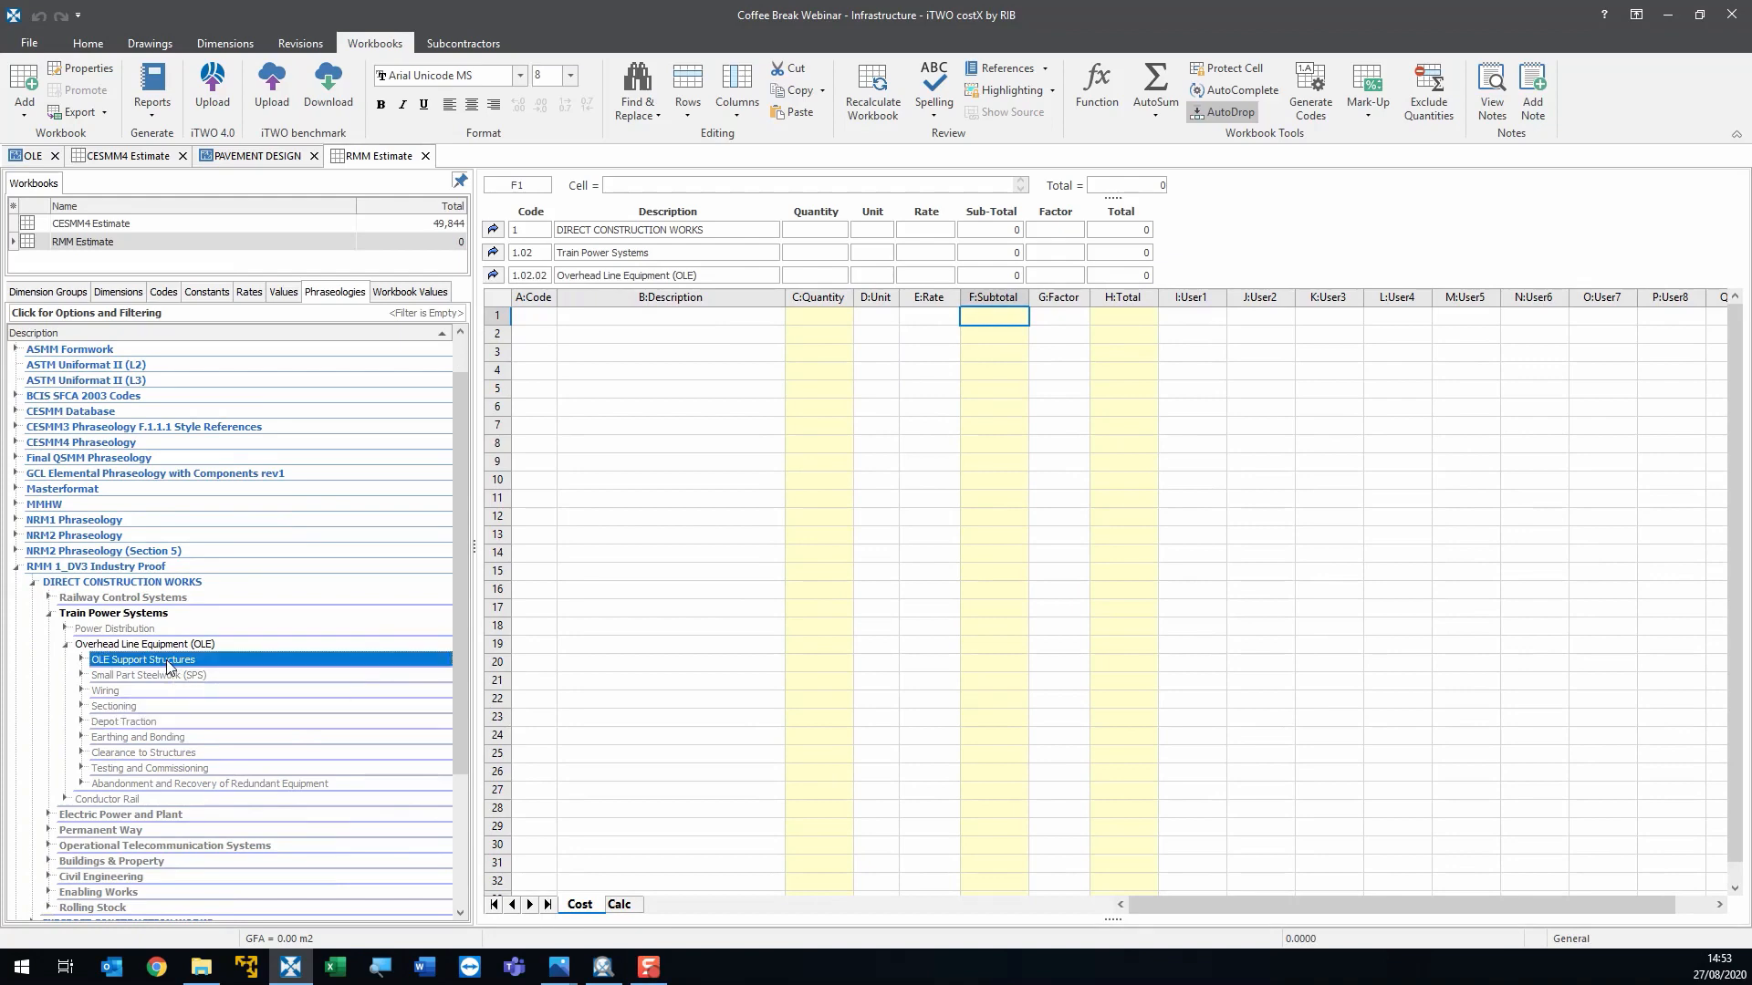
shift+click(159, 788)
drag(158, 788, 684, 318)
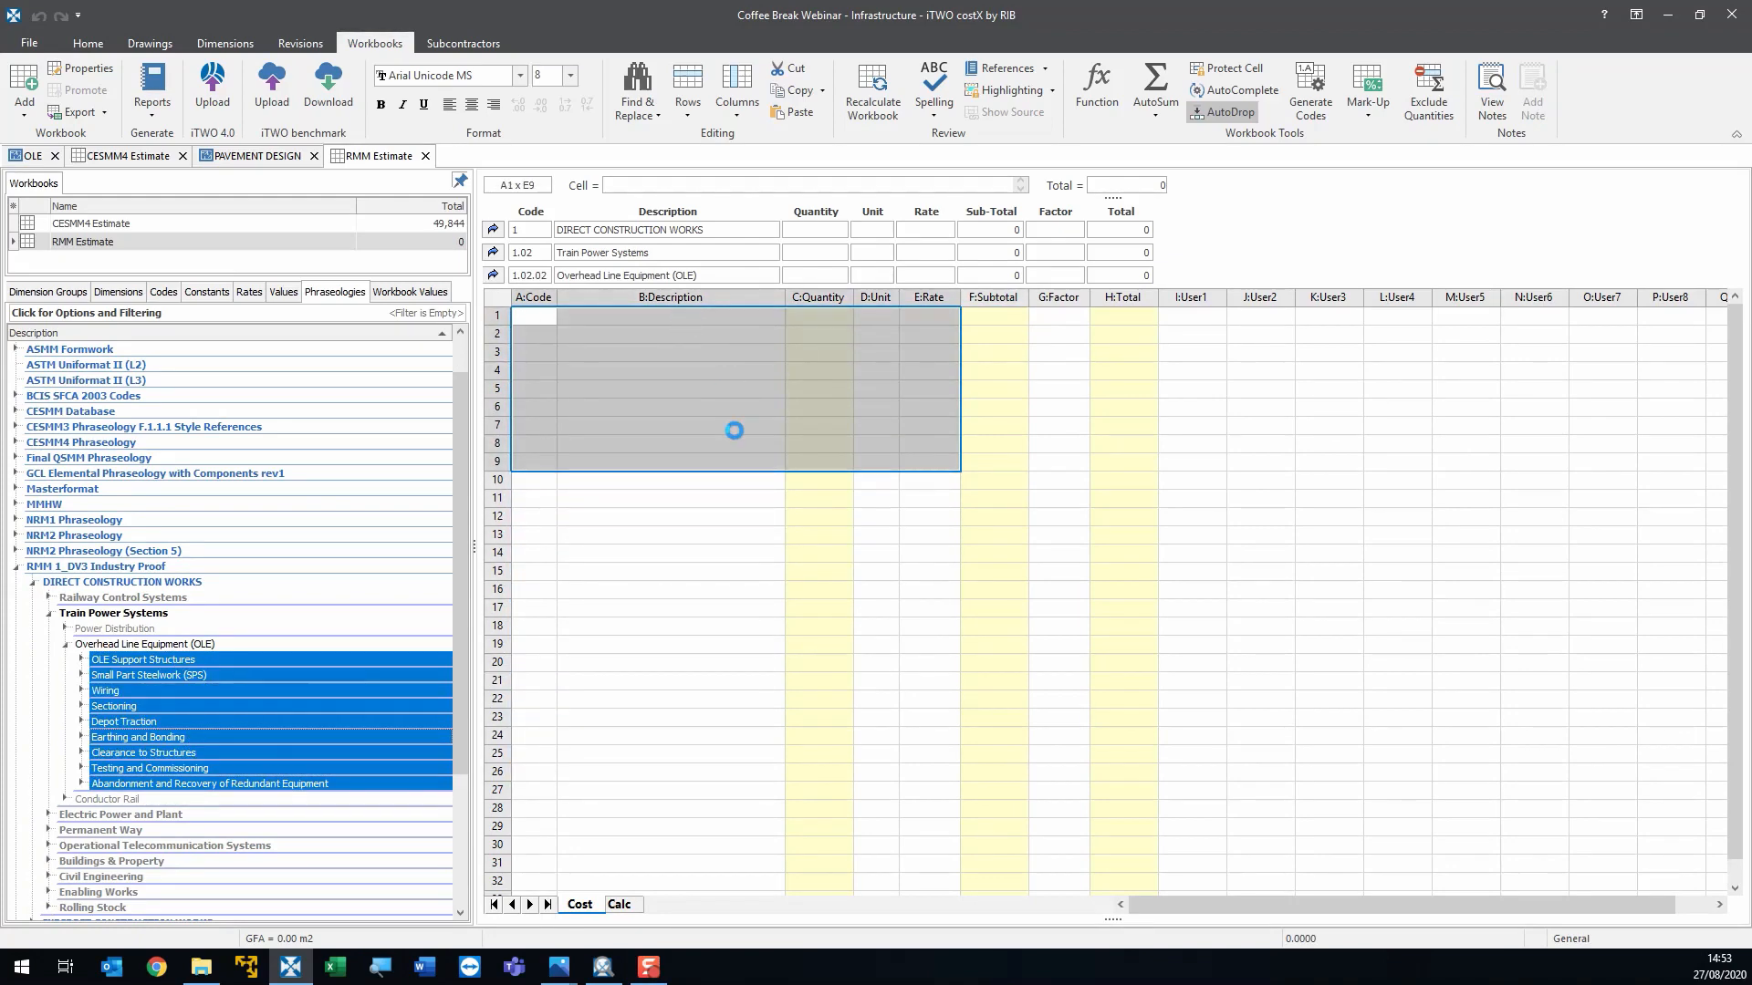
click(774, 613)
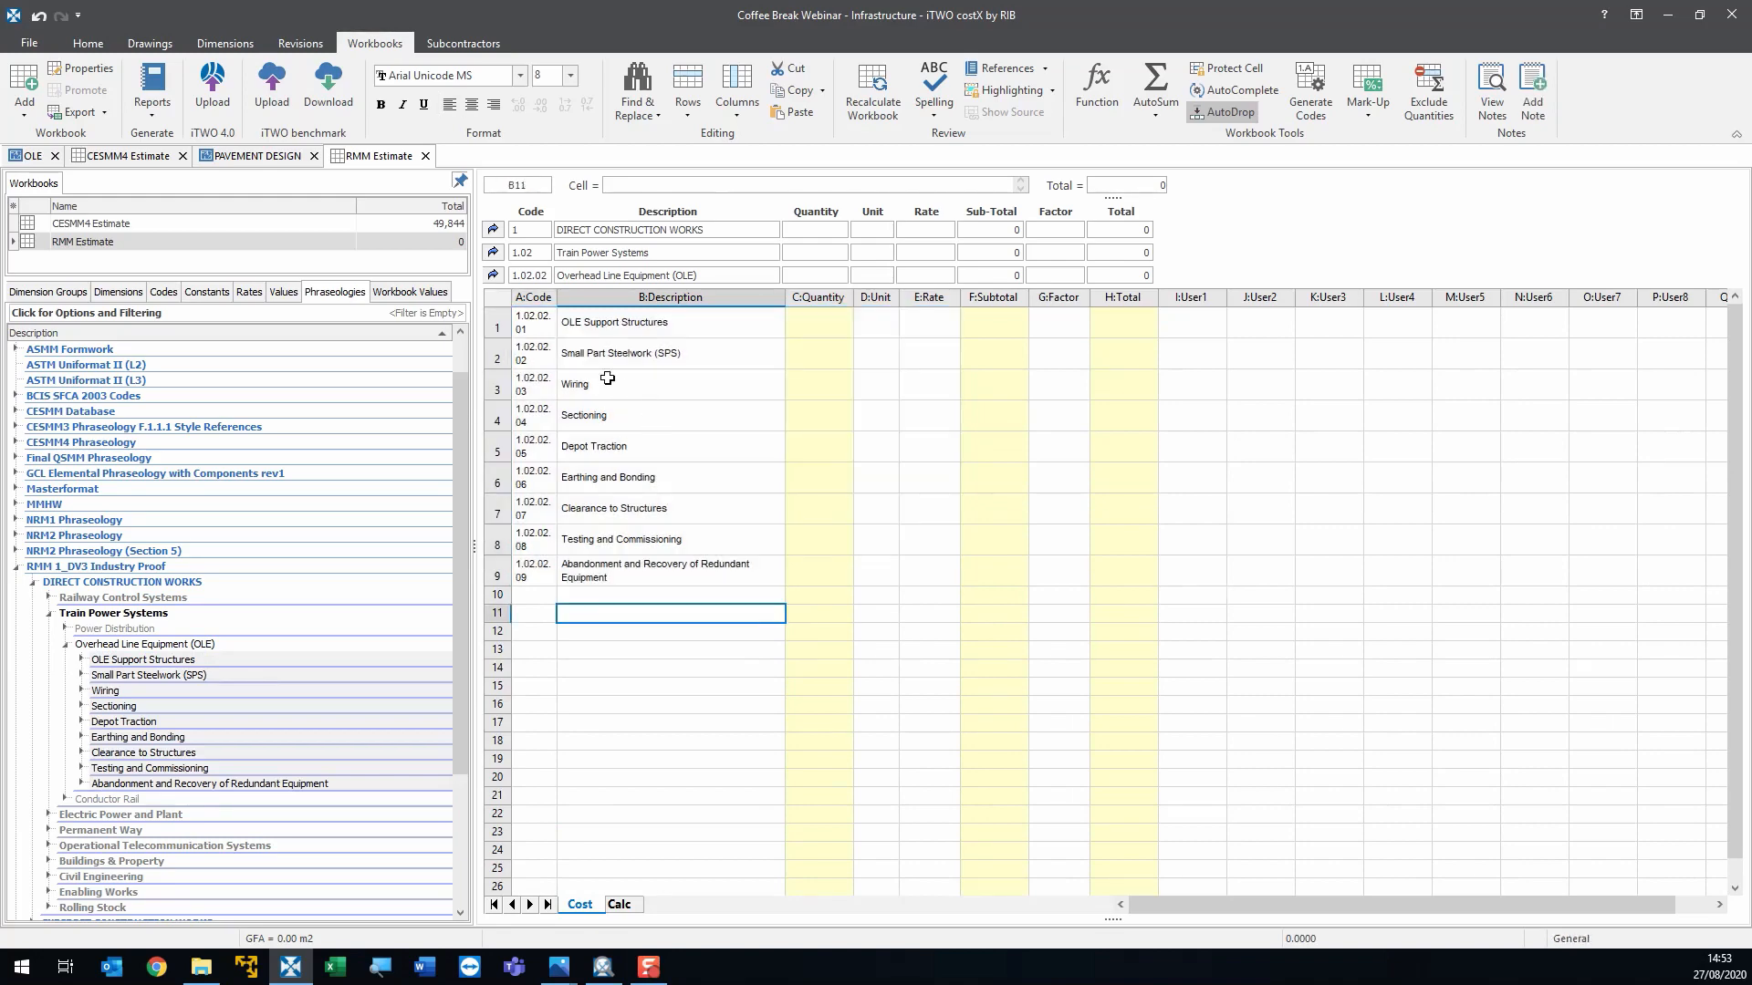
double_click(557, 297)
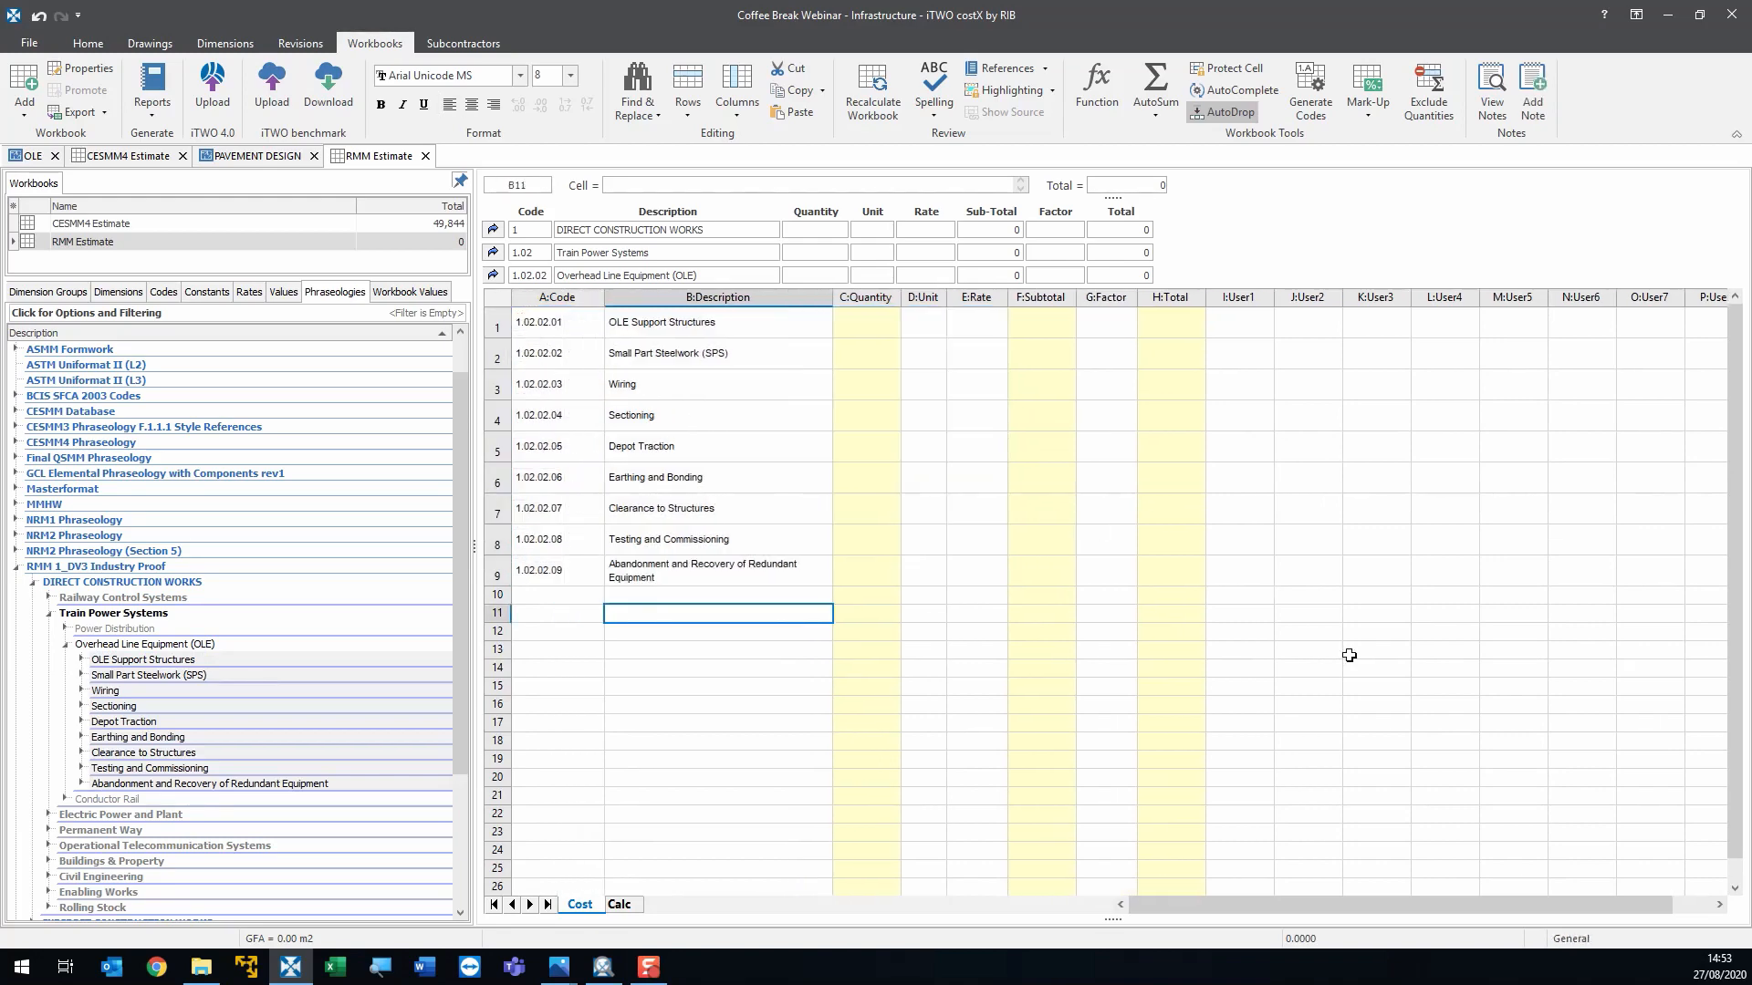
- Set the rates of Down Slow and Up Fast in the Wiring sub-sheet to 20 each
drag(1377, 668, 1383, 251)
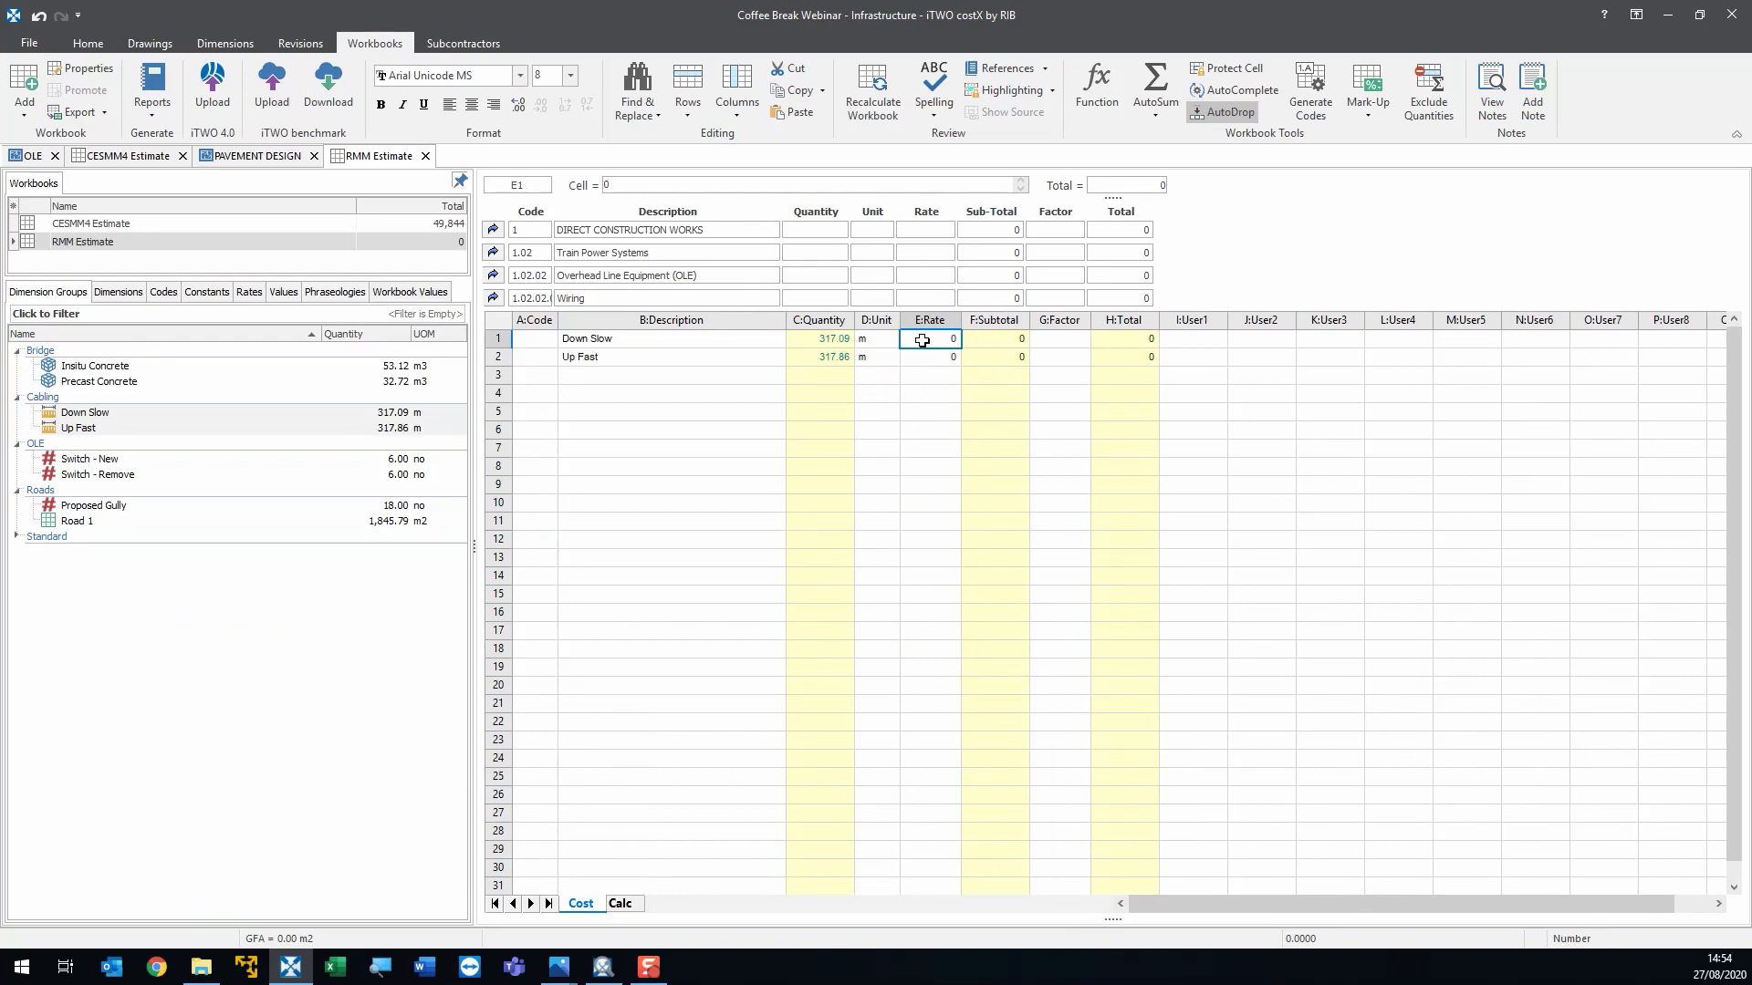
text(20)
key(Return)
text(20)
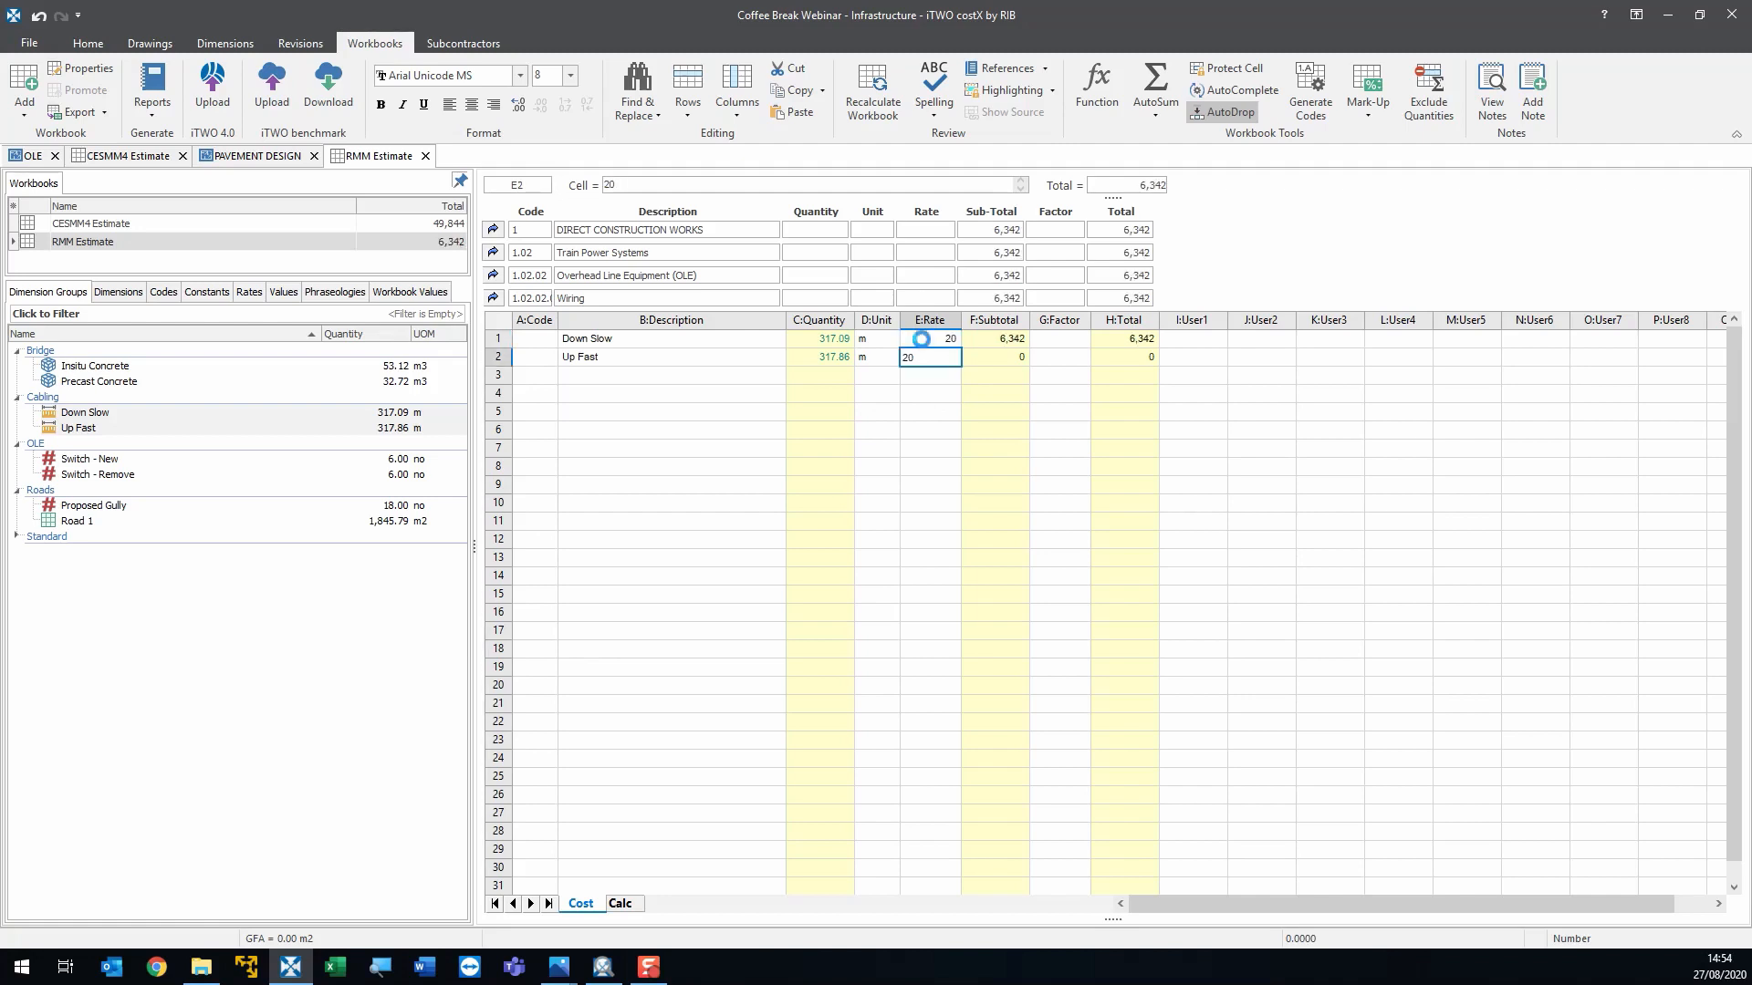
key(Return)
click(876, 448)
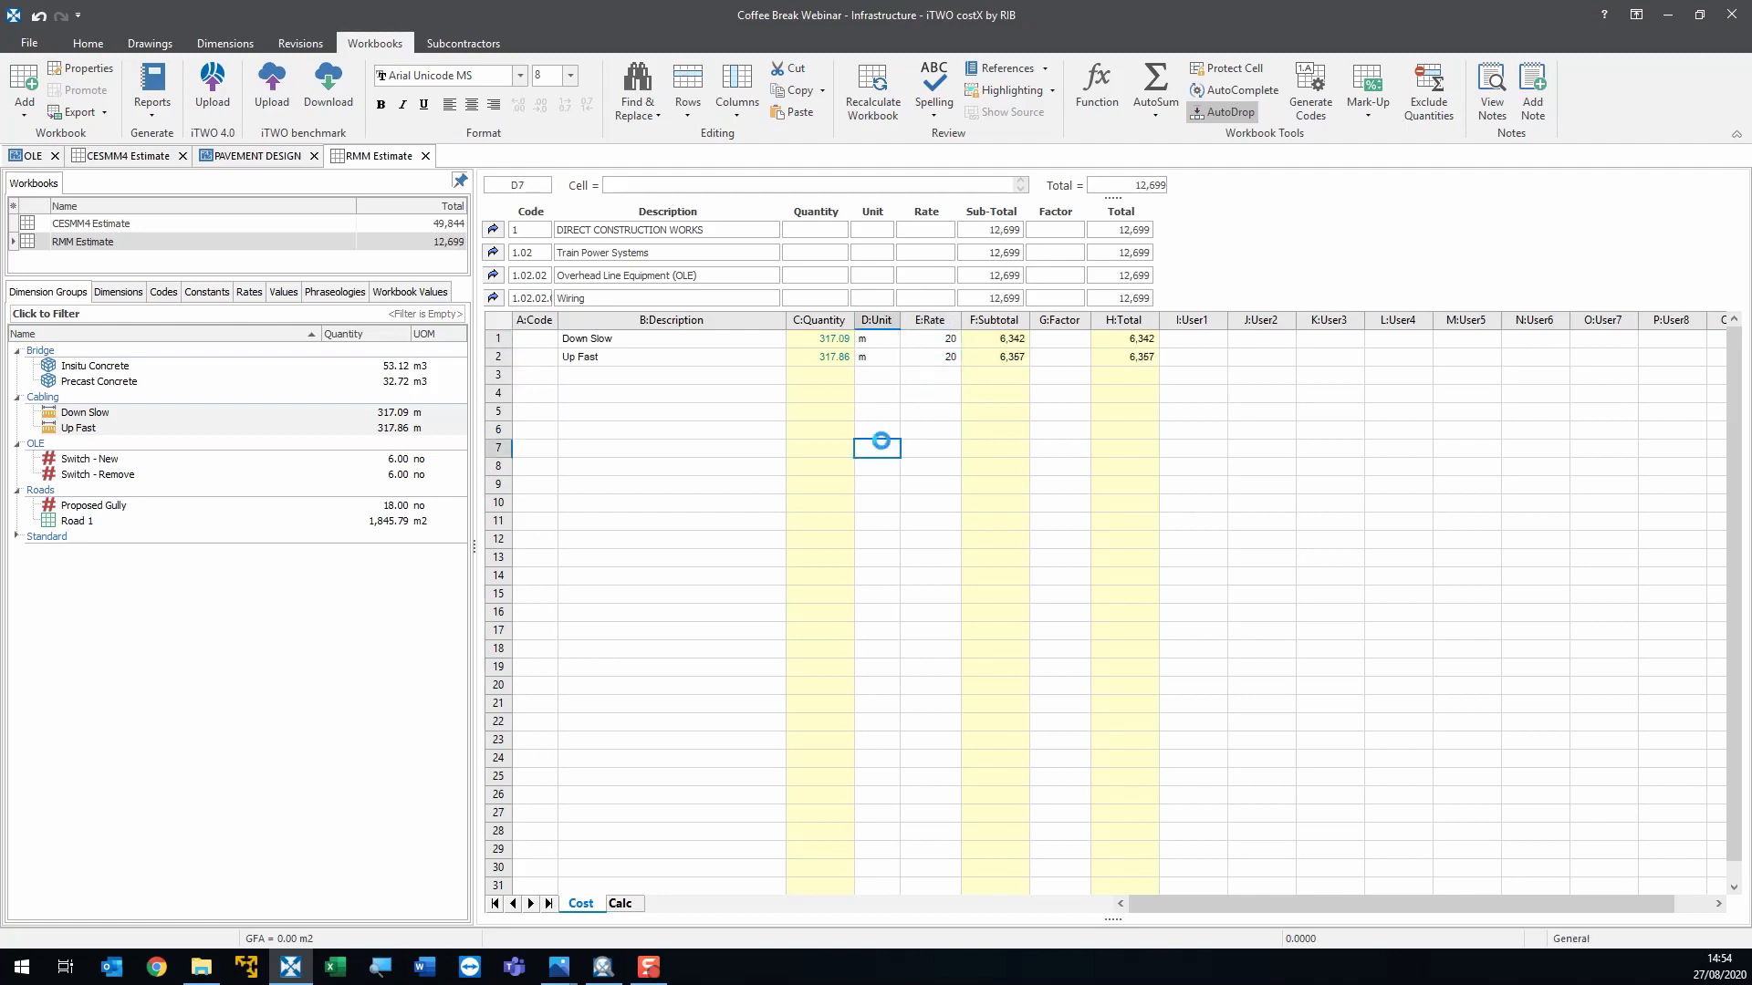
- Return to the Overhead Line Equipment (OLE) sheet and insert the XSUMTOTQTY function with 0 rounding decimal places as the Wiring quantity
click(493, 300)
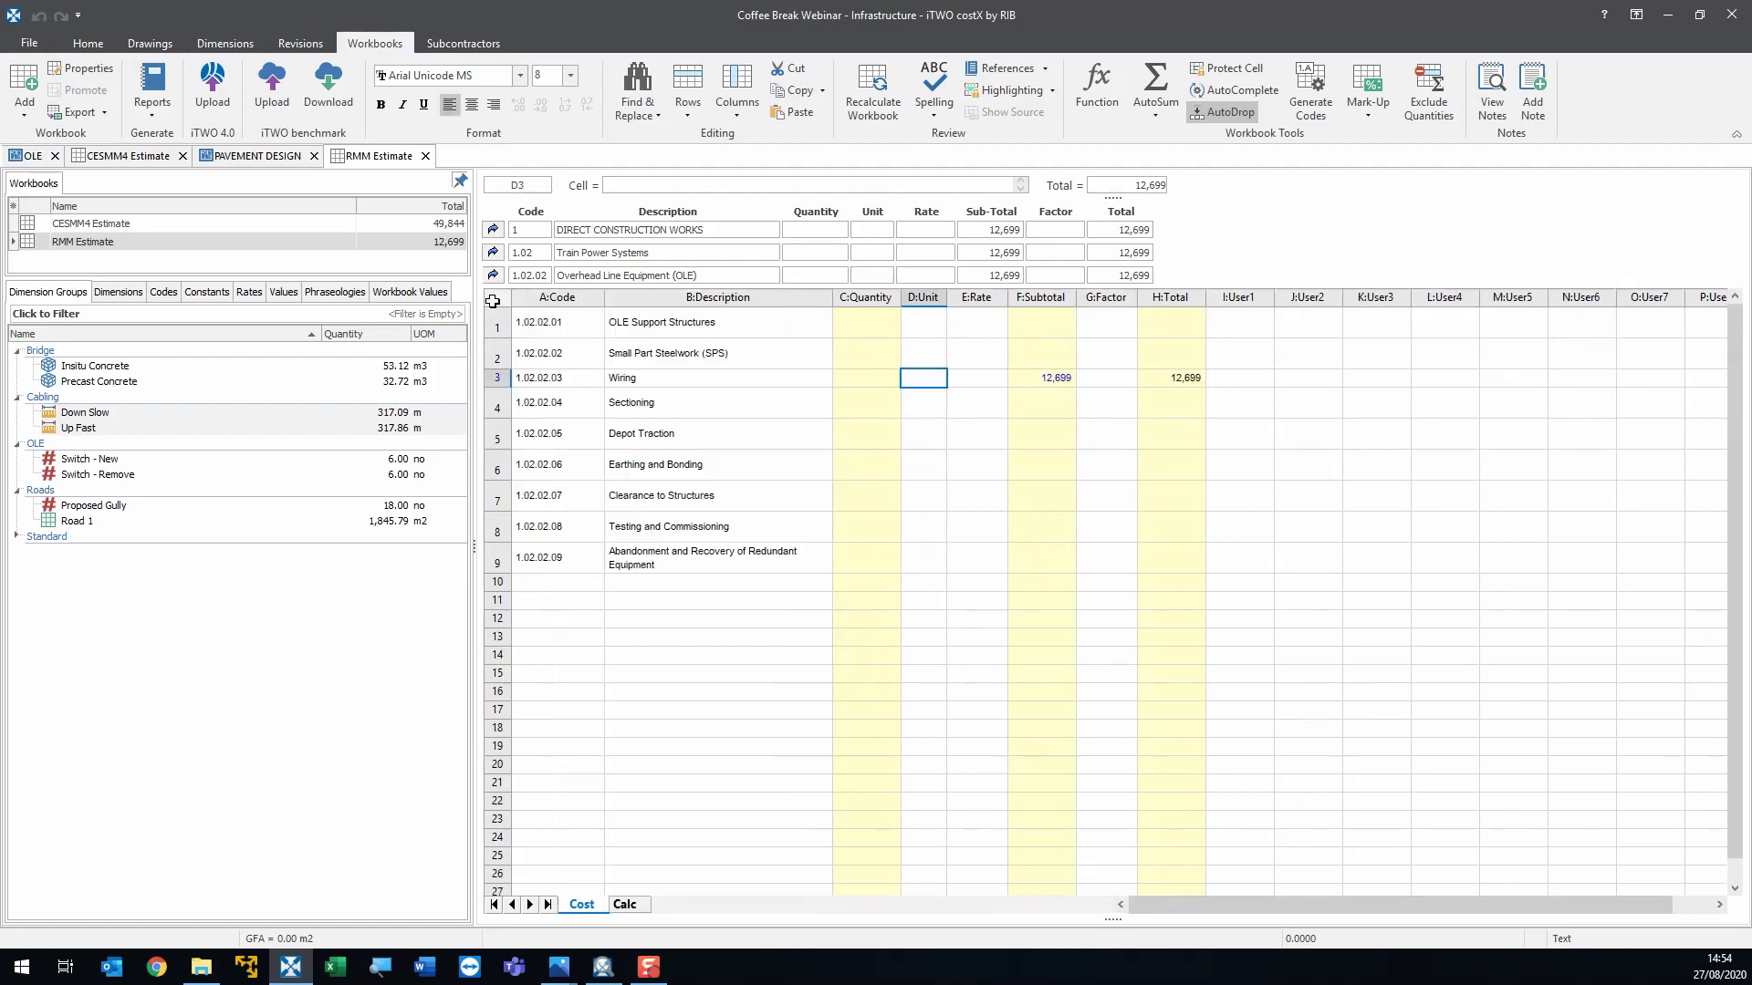
click(863, 381)
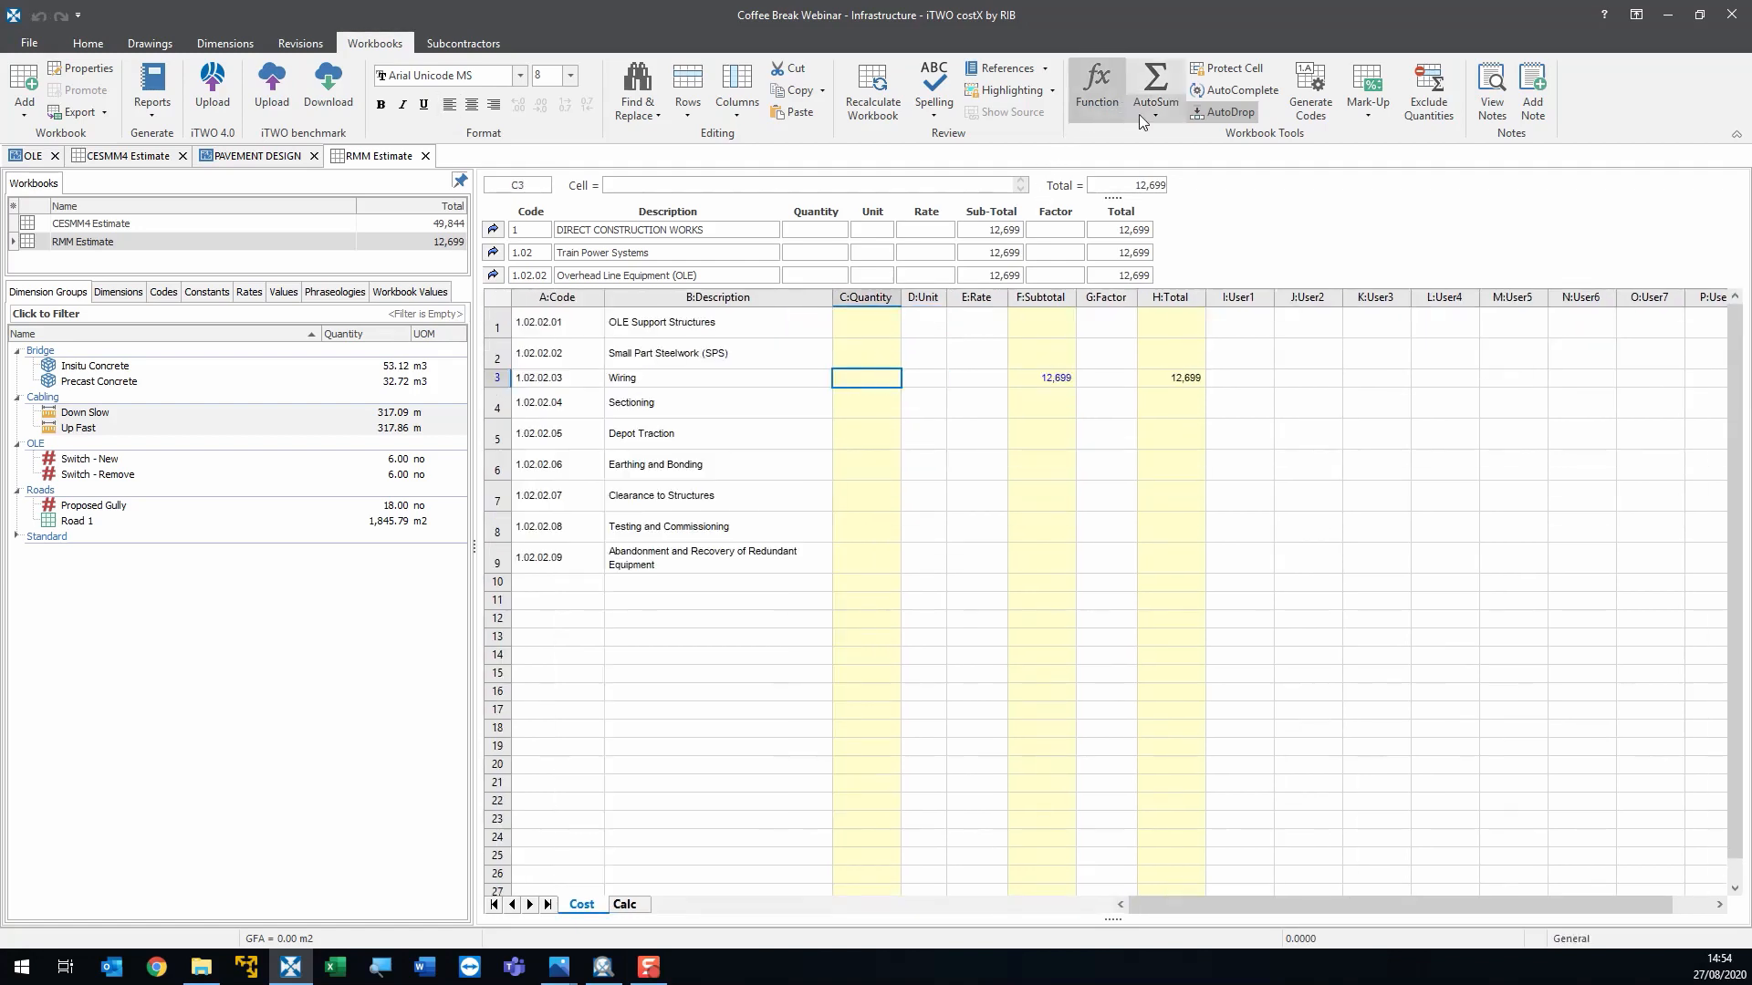
click(1102, 105)
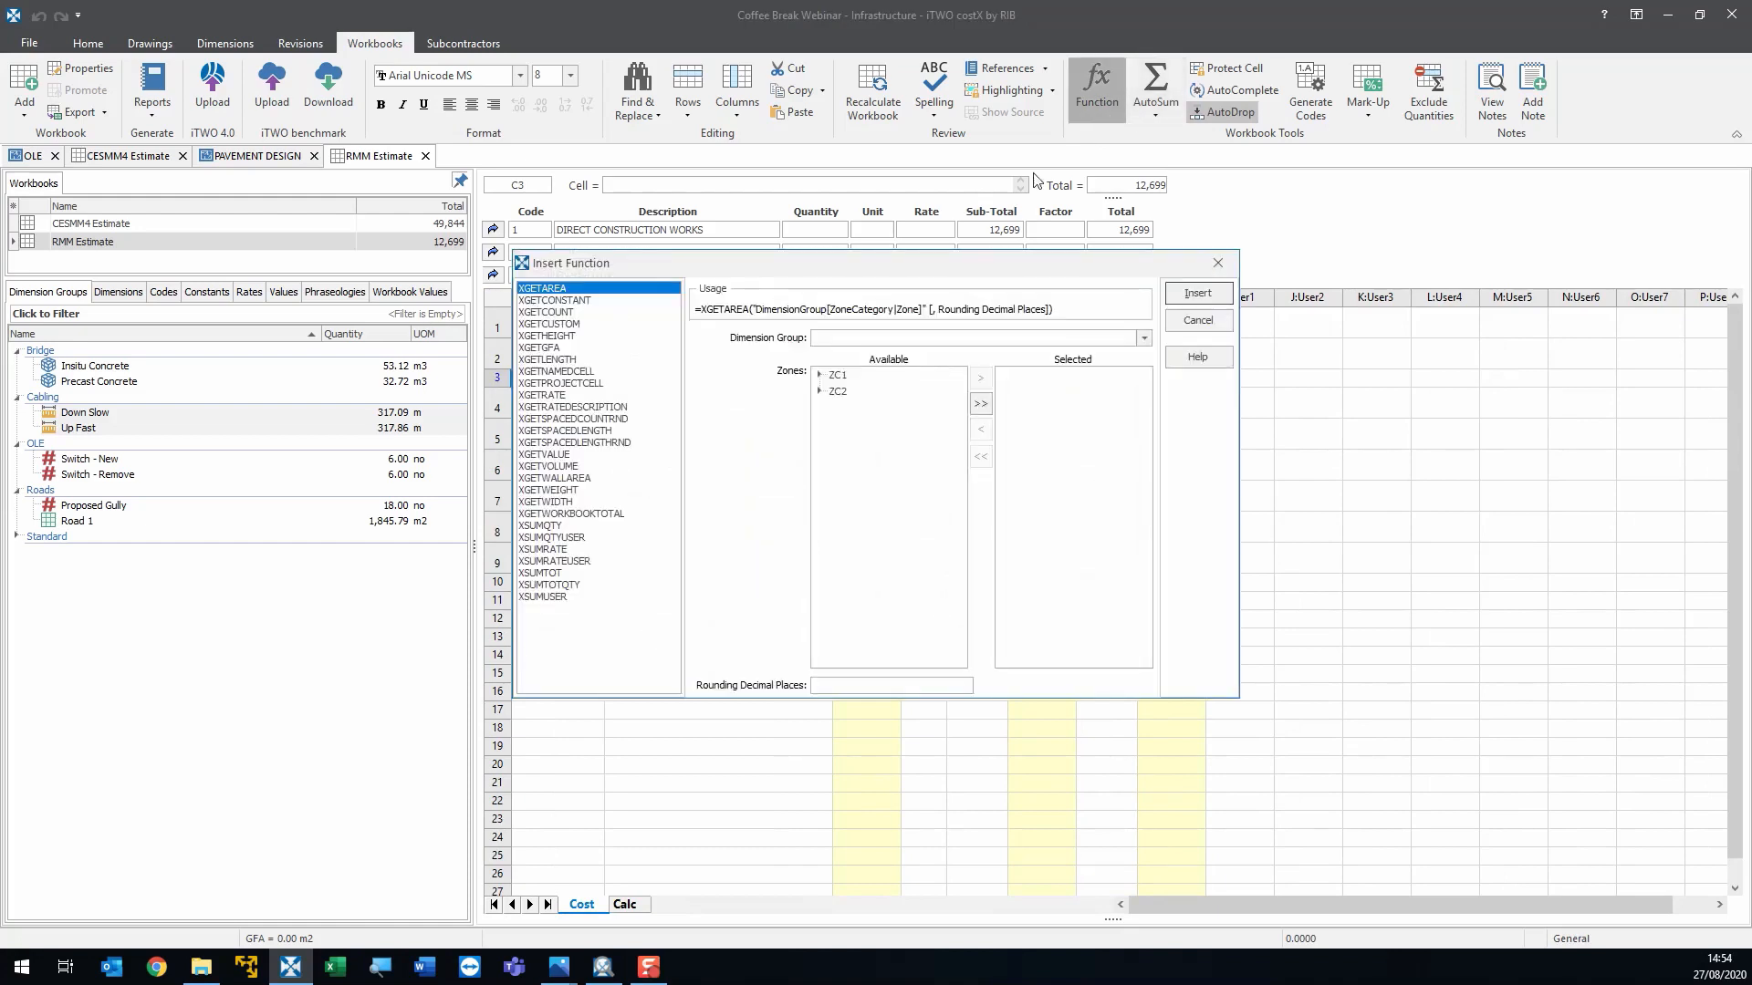
click(581, 587)
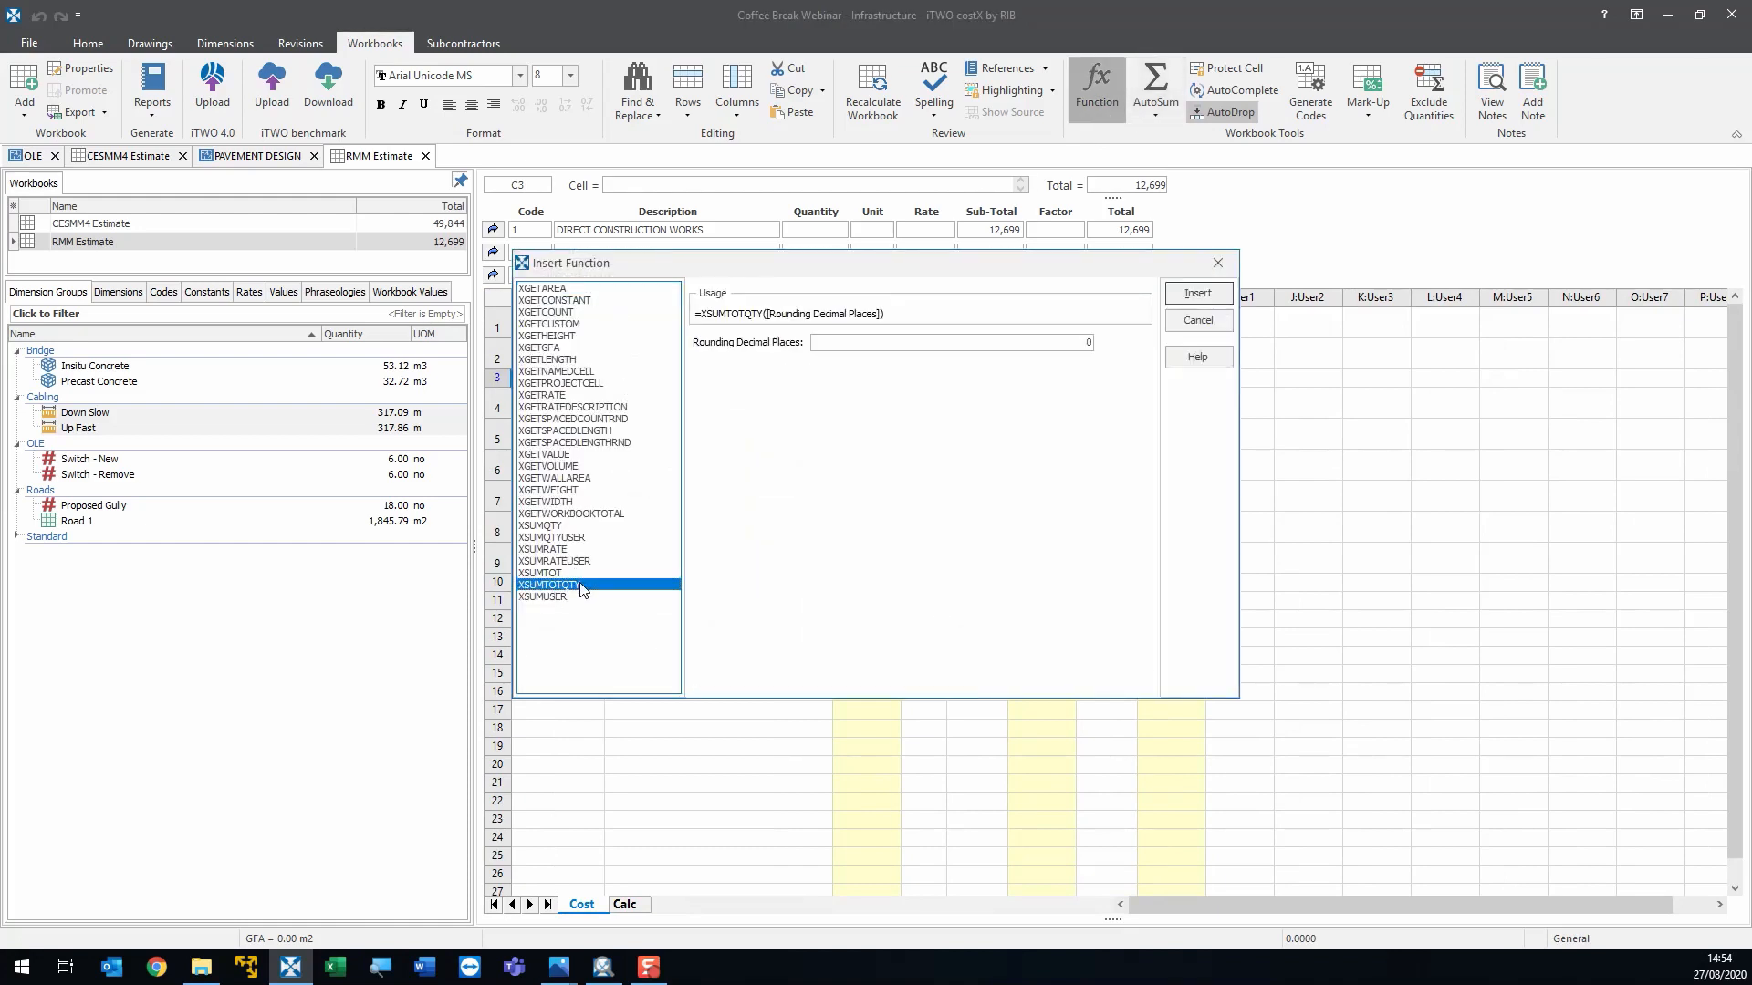
click(1196, 294)
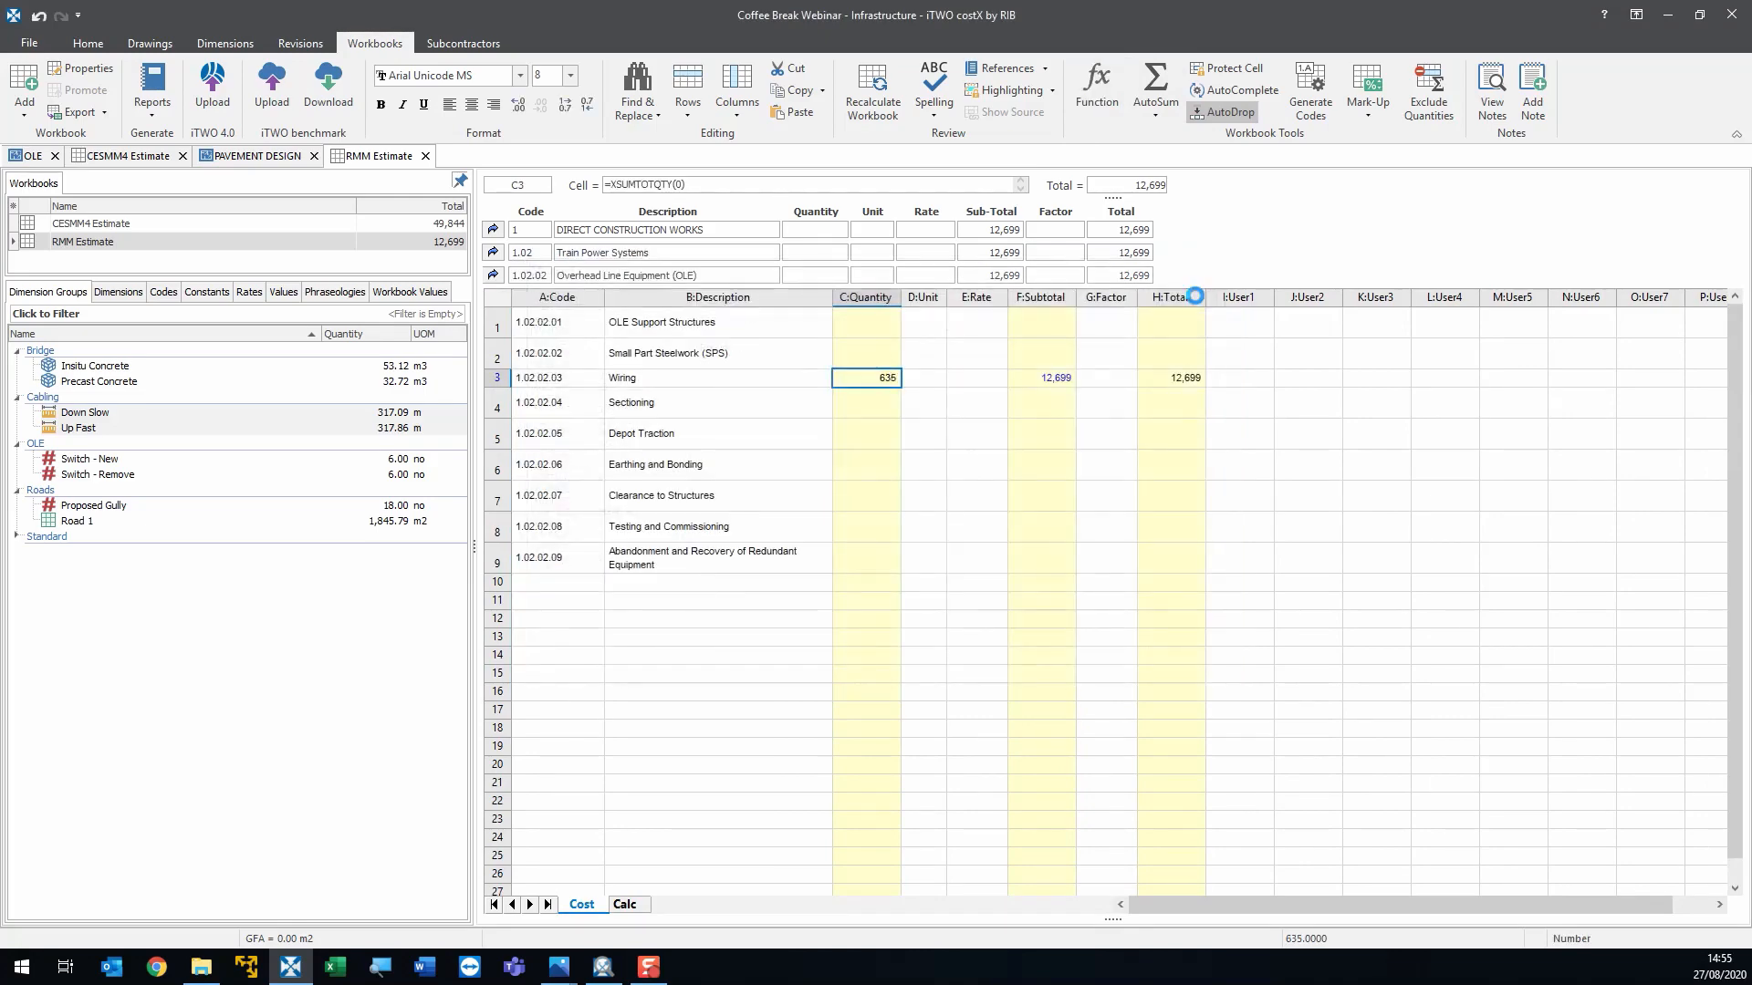
- Check the sum of the individual cable quantities in the Wiring sub-sheet and return to the parent sheet
click(1049, 376)
double_click(821, 380)
drag(821, 380, 820, 321)
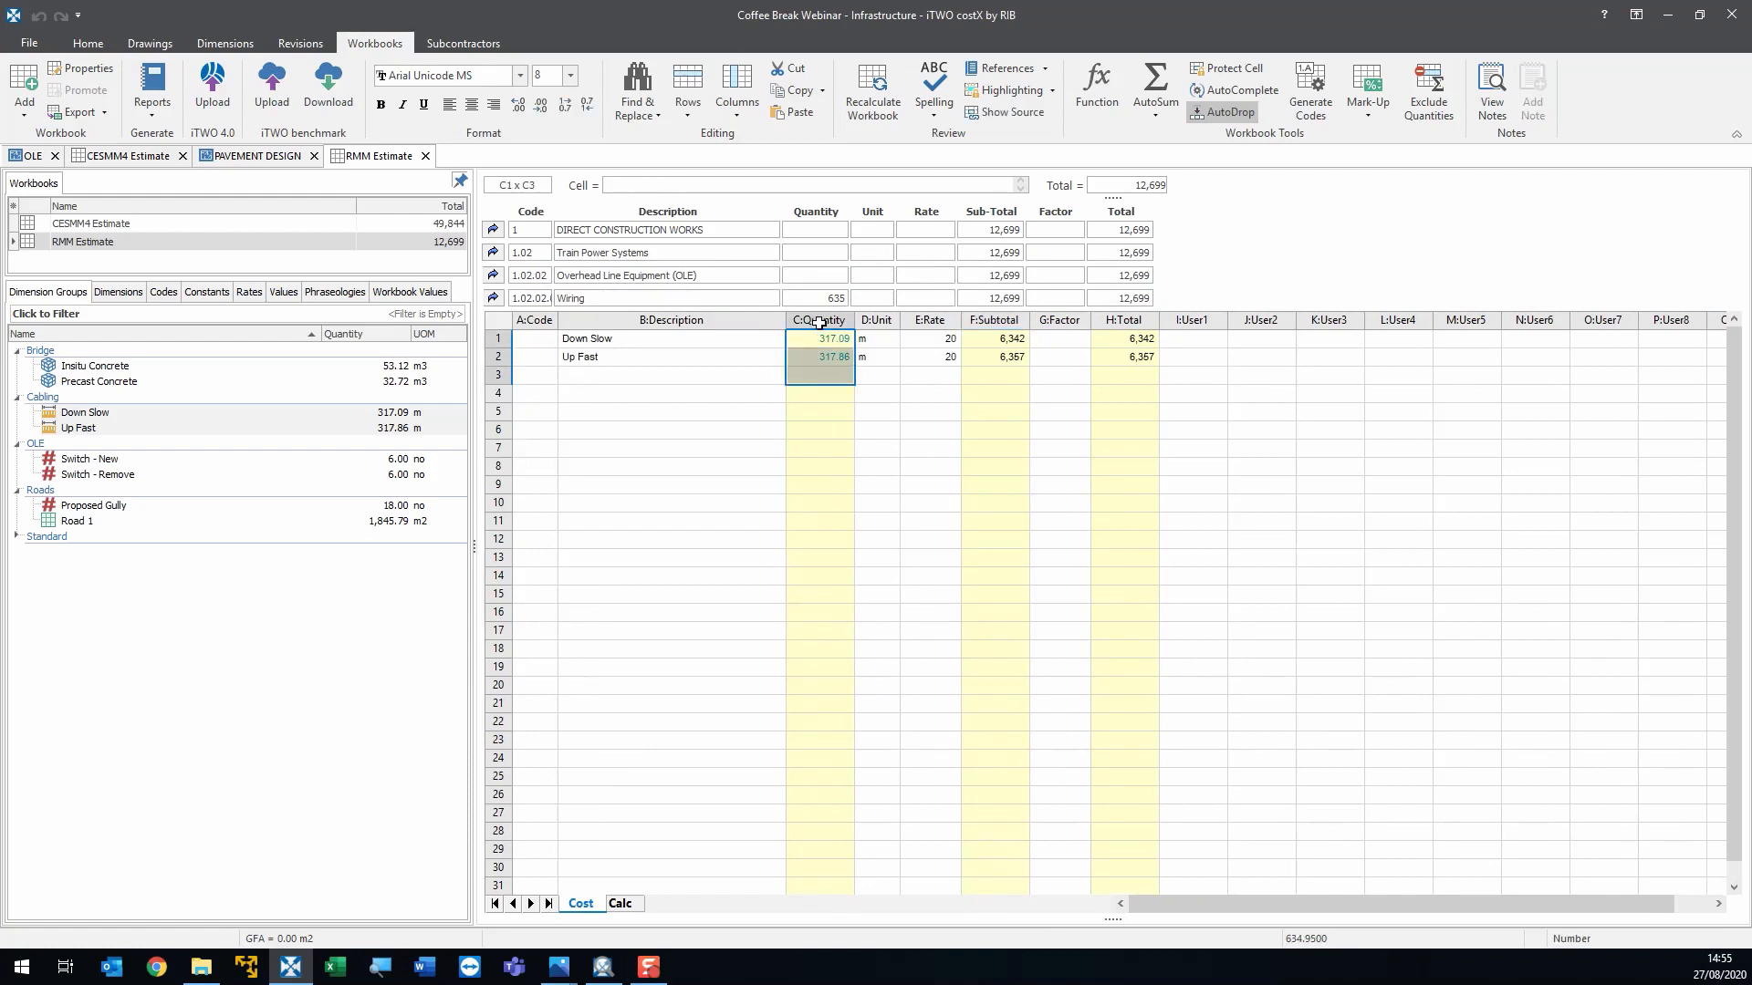
click(494, 301)
- Set the Wiring unit to m and calculate its rate with the formula =H3/C3
click(921, 382)
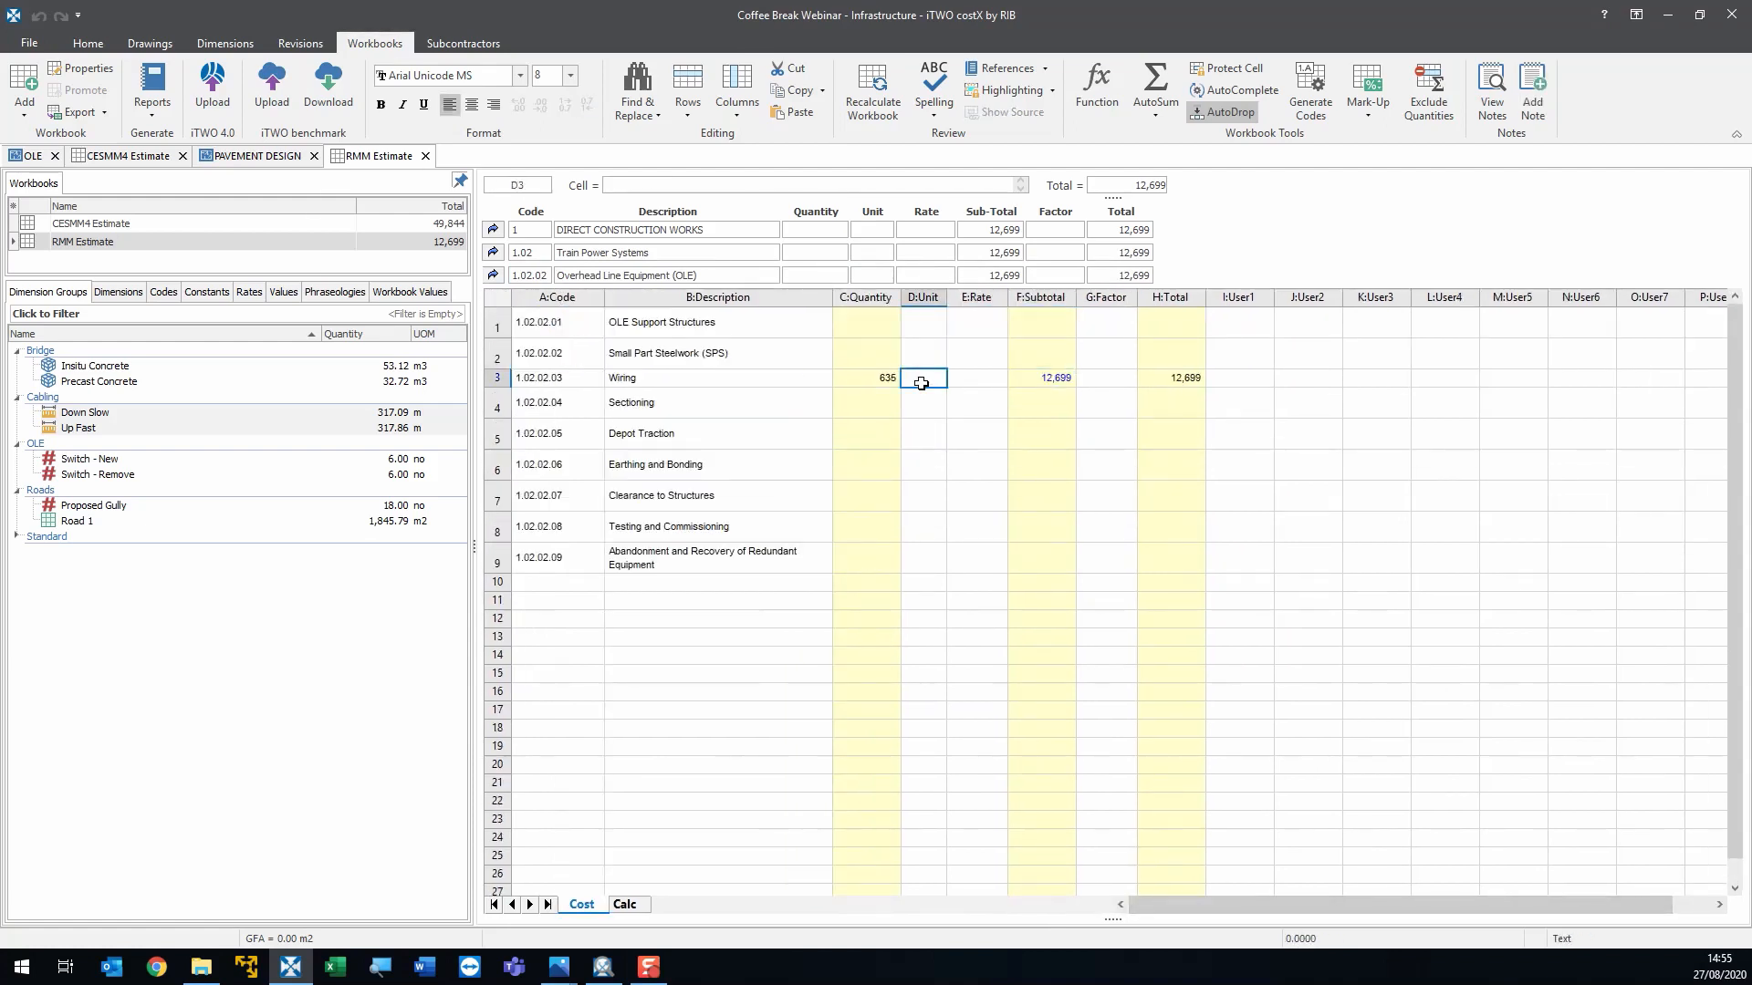
text(m)
key(Tab)
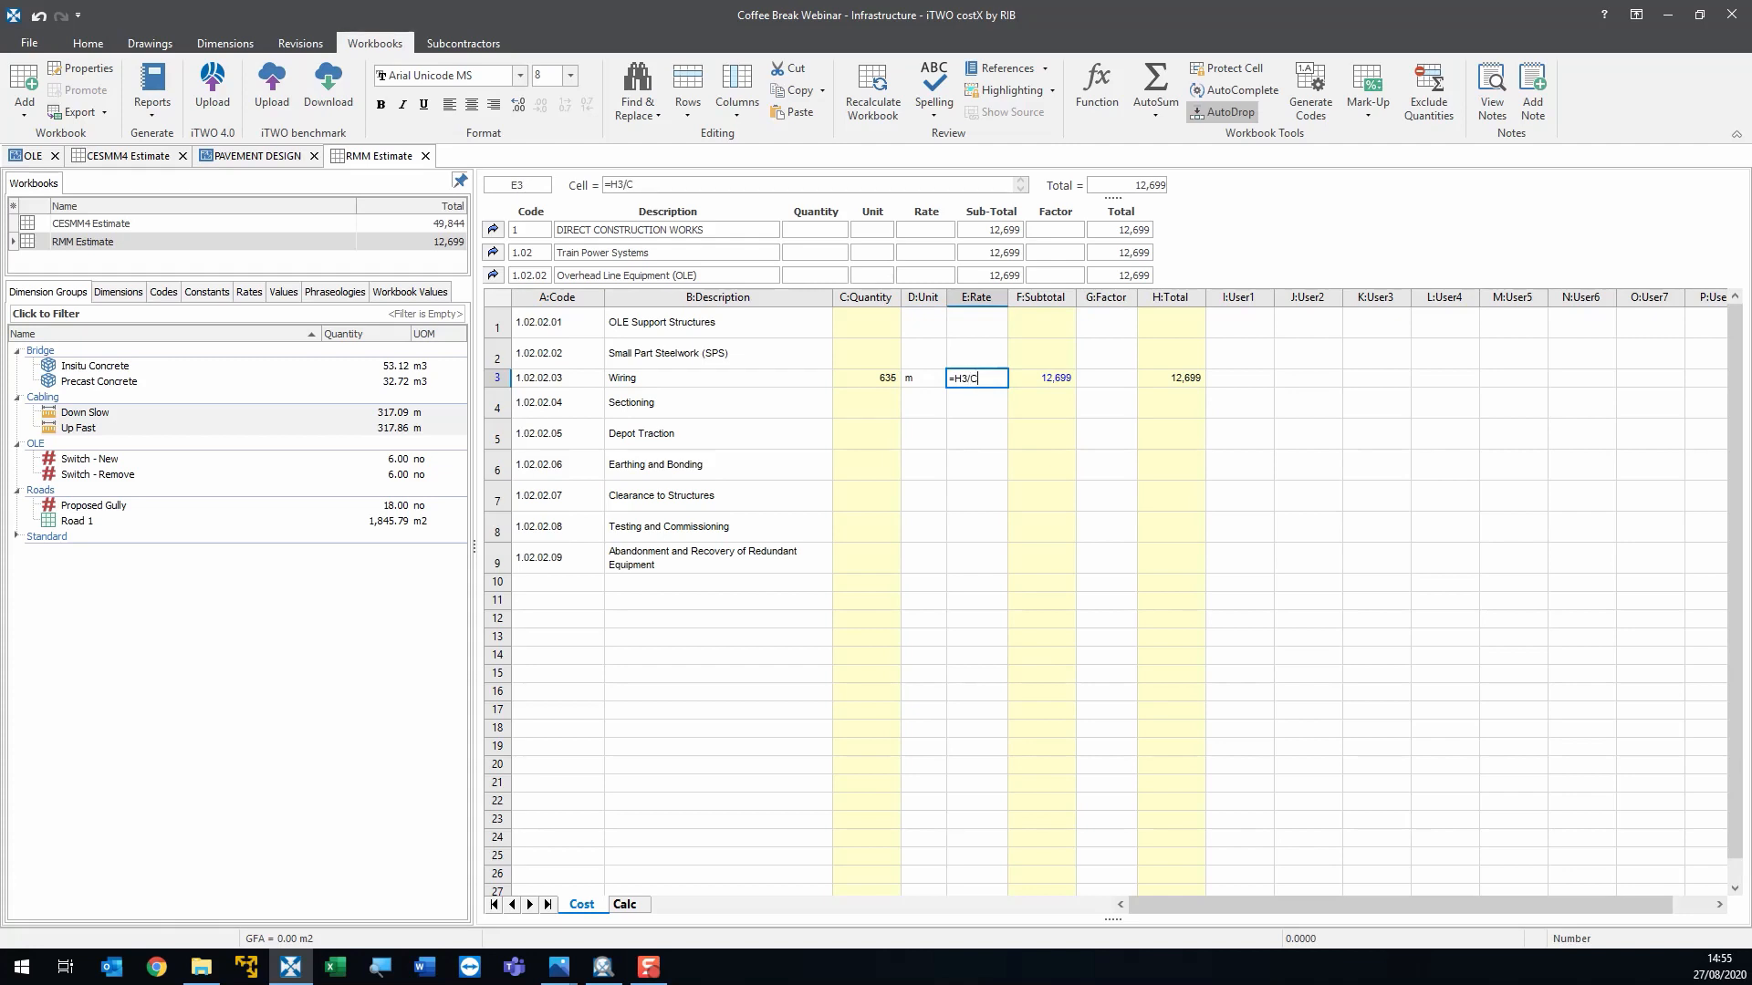
text(=H3/C3)
key(Return)
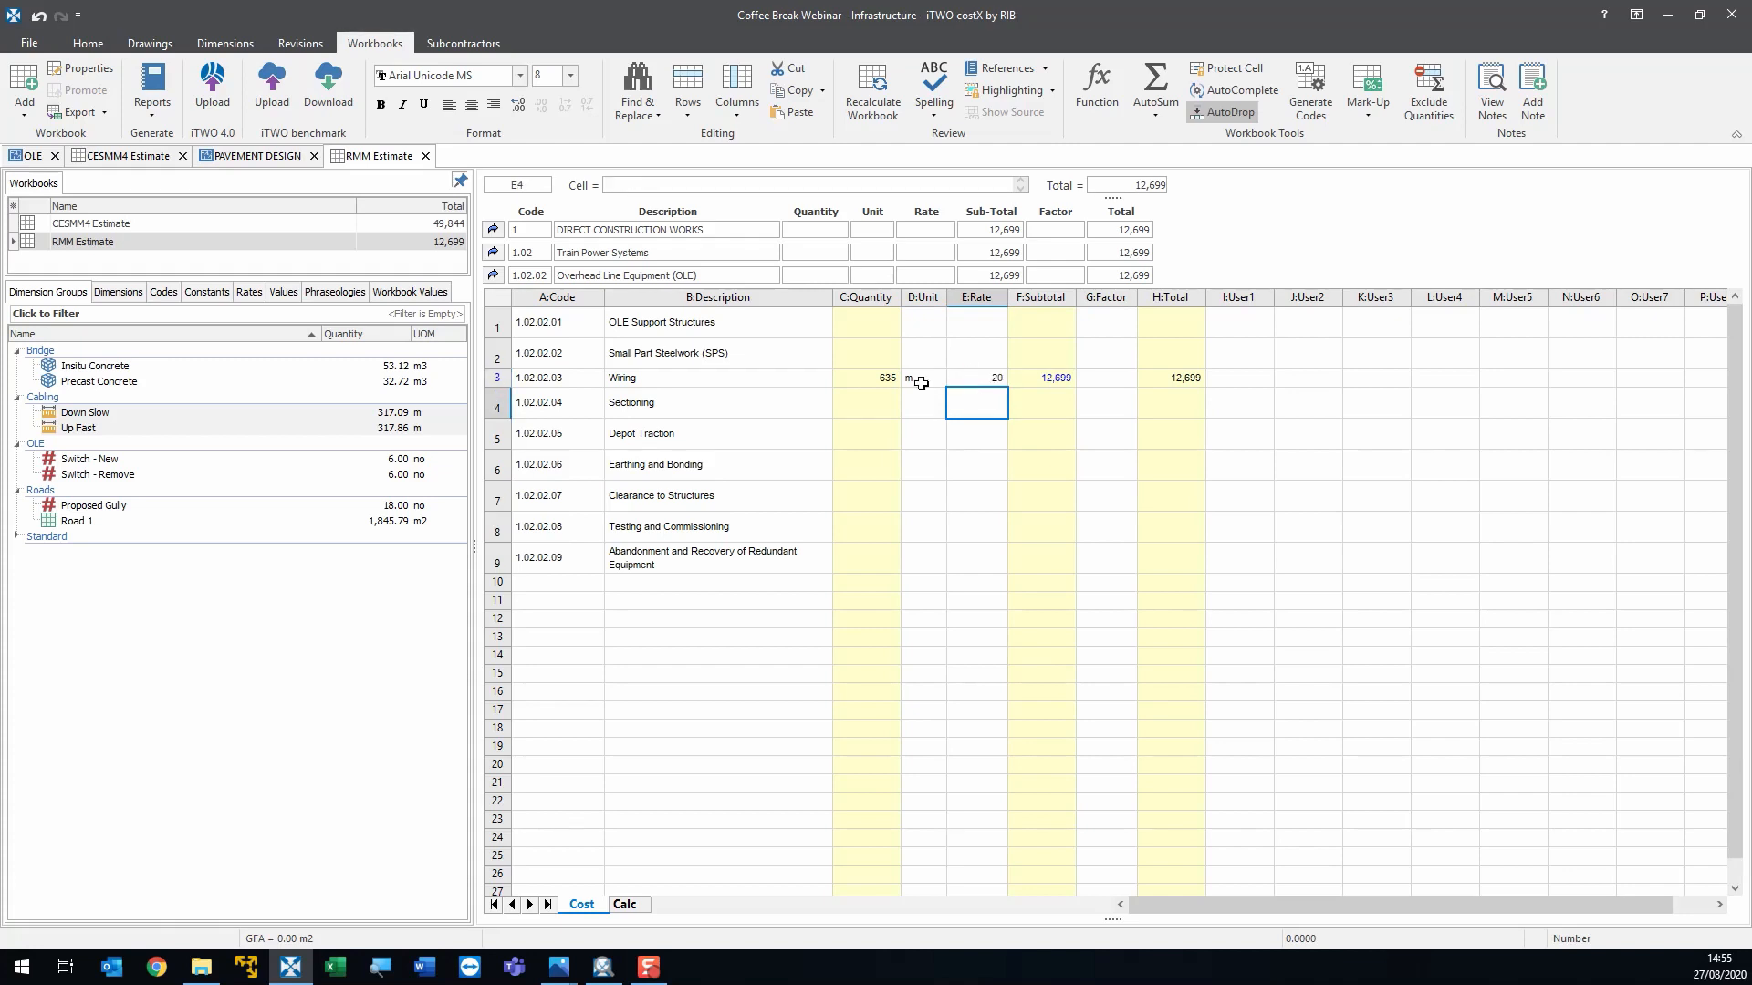
click(976, 497)
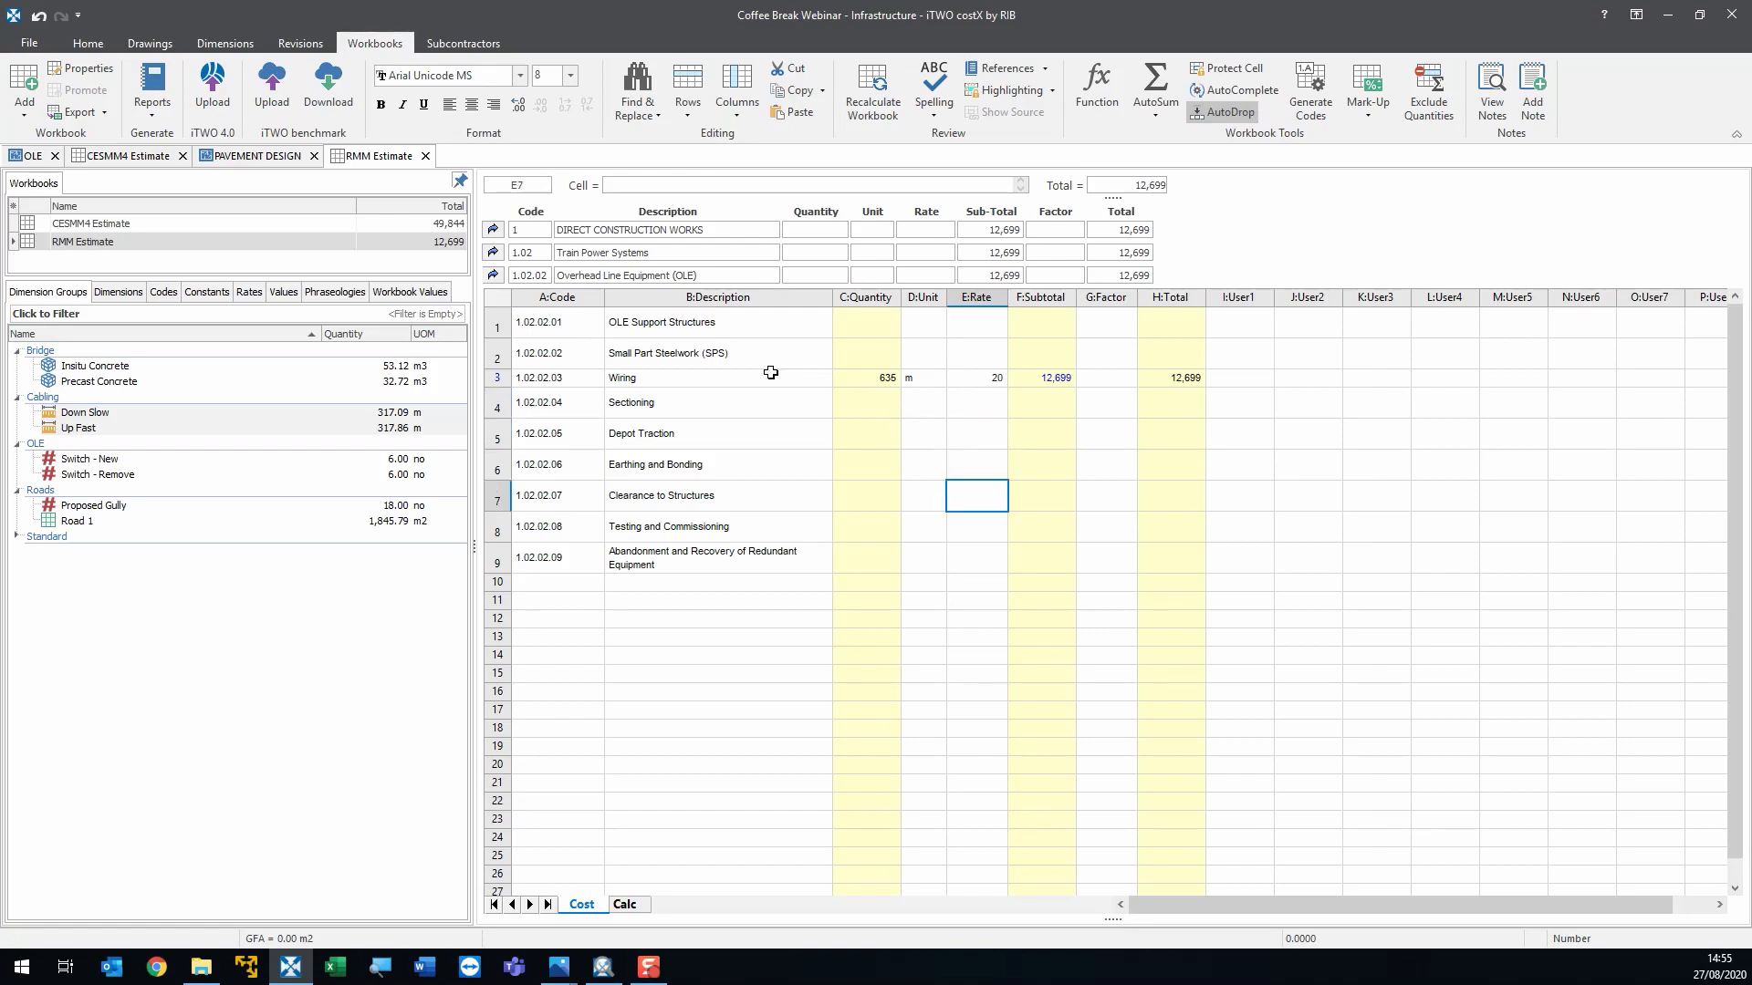
- Go back up to the workbook's top level and open the Civil Engineering sub-sheet under DIRECT CONSTRUCTION WORKS
click(490, 276)
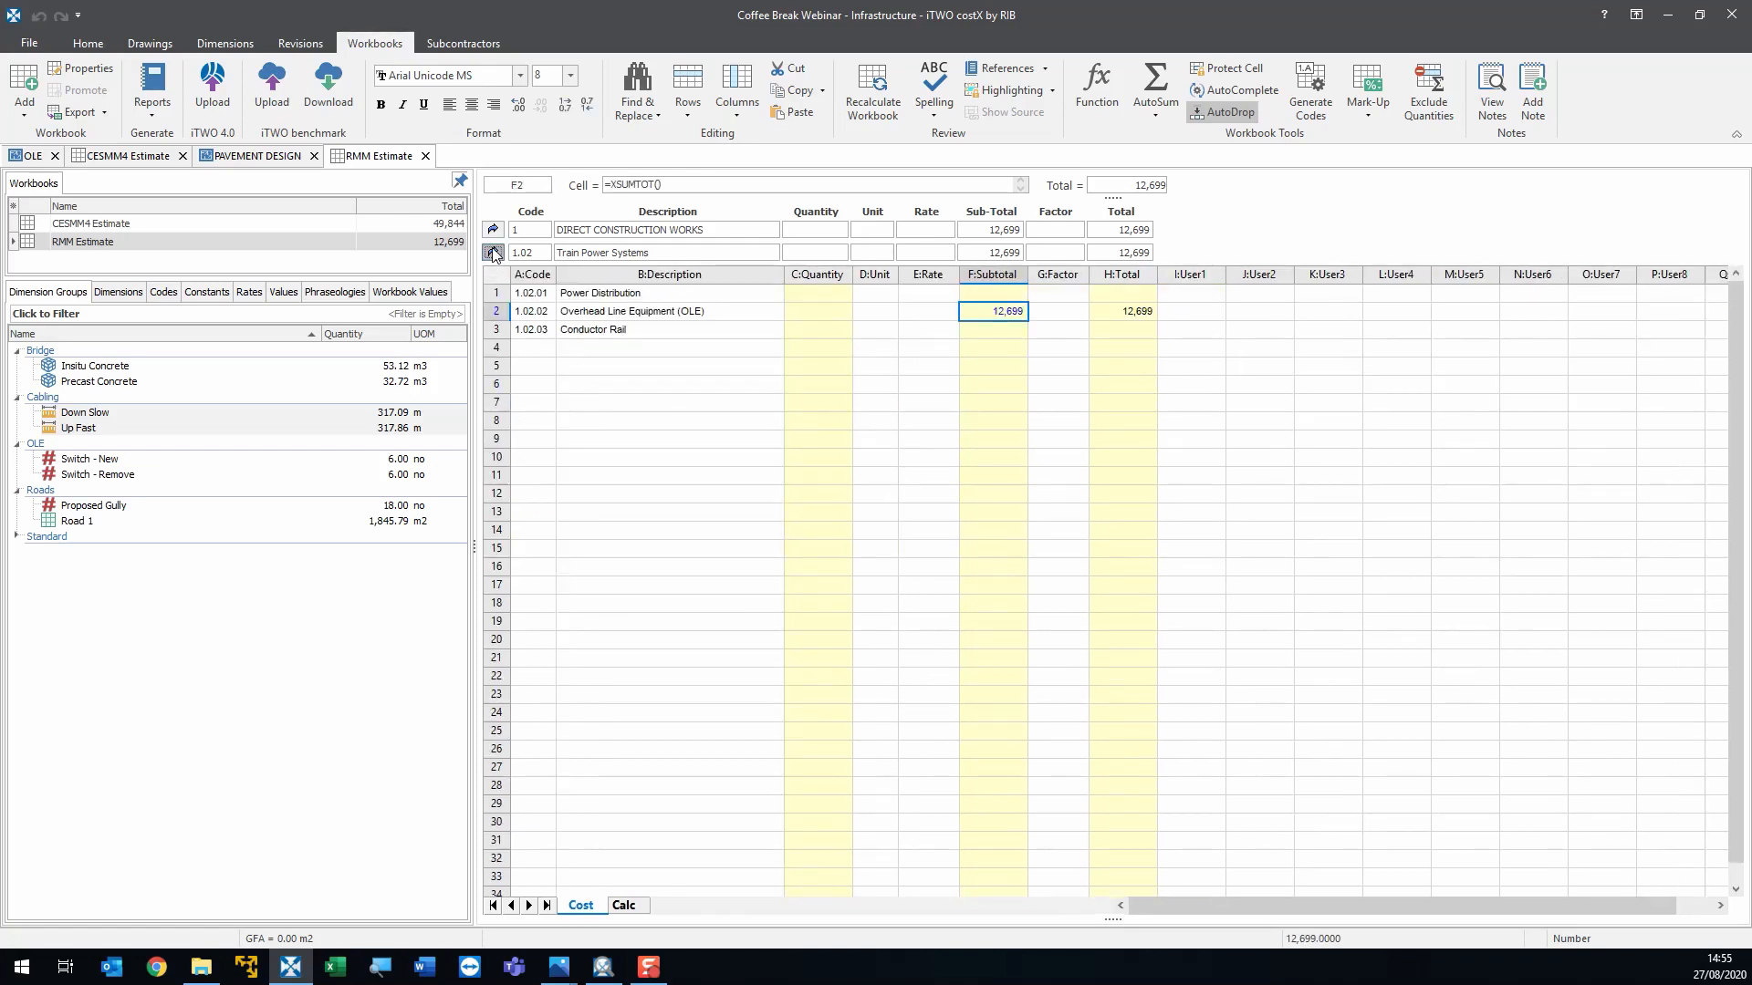
click(492, 252)
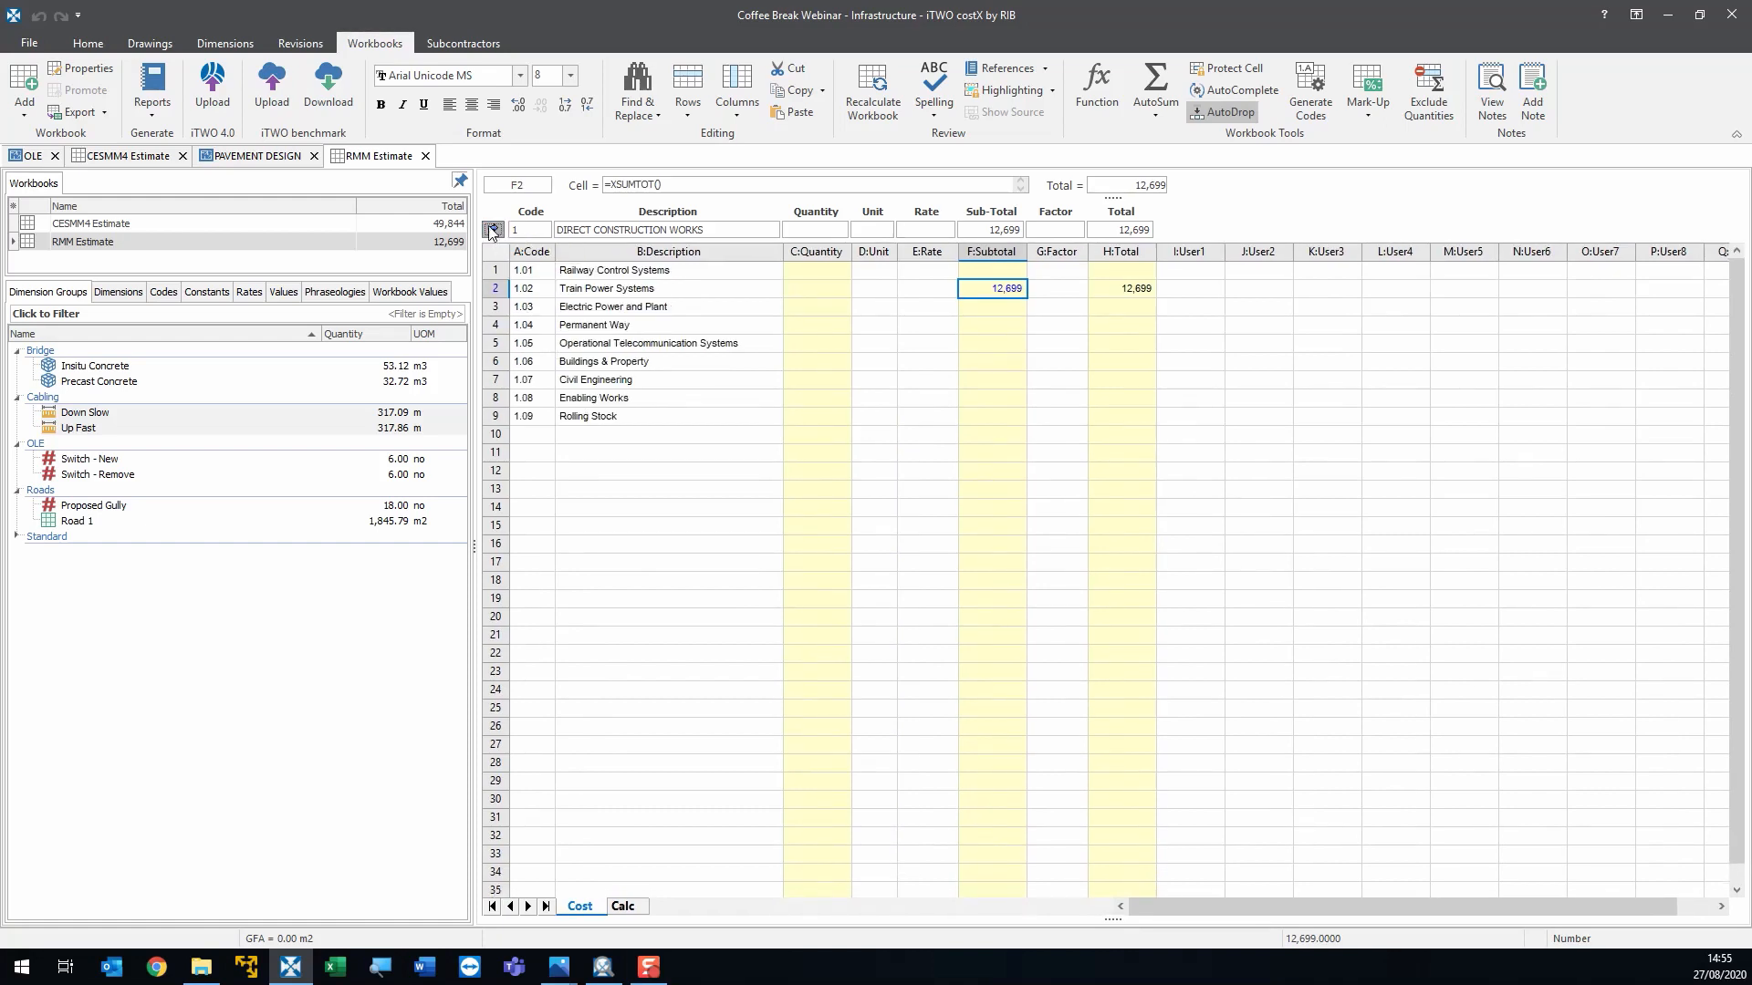
click(493, 232)
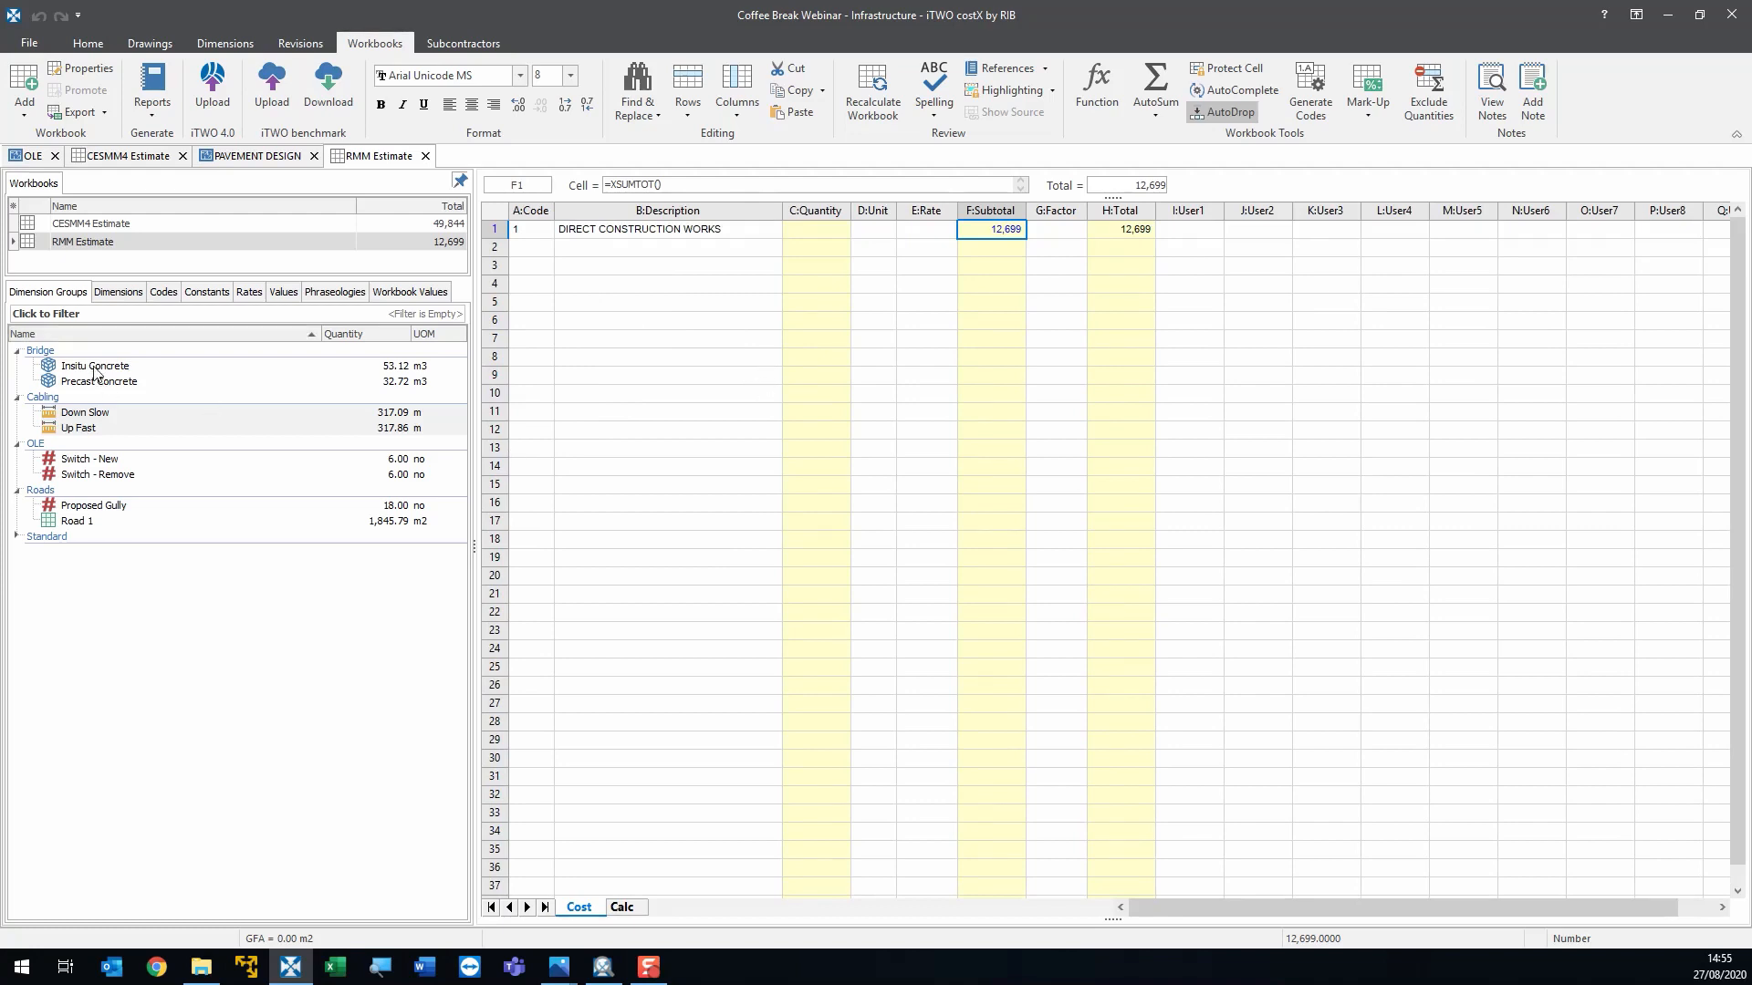
double_click(999, 230)
click(1009, 382)
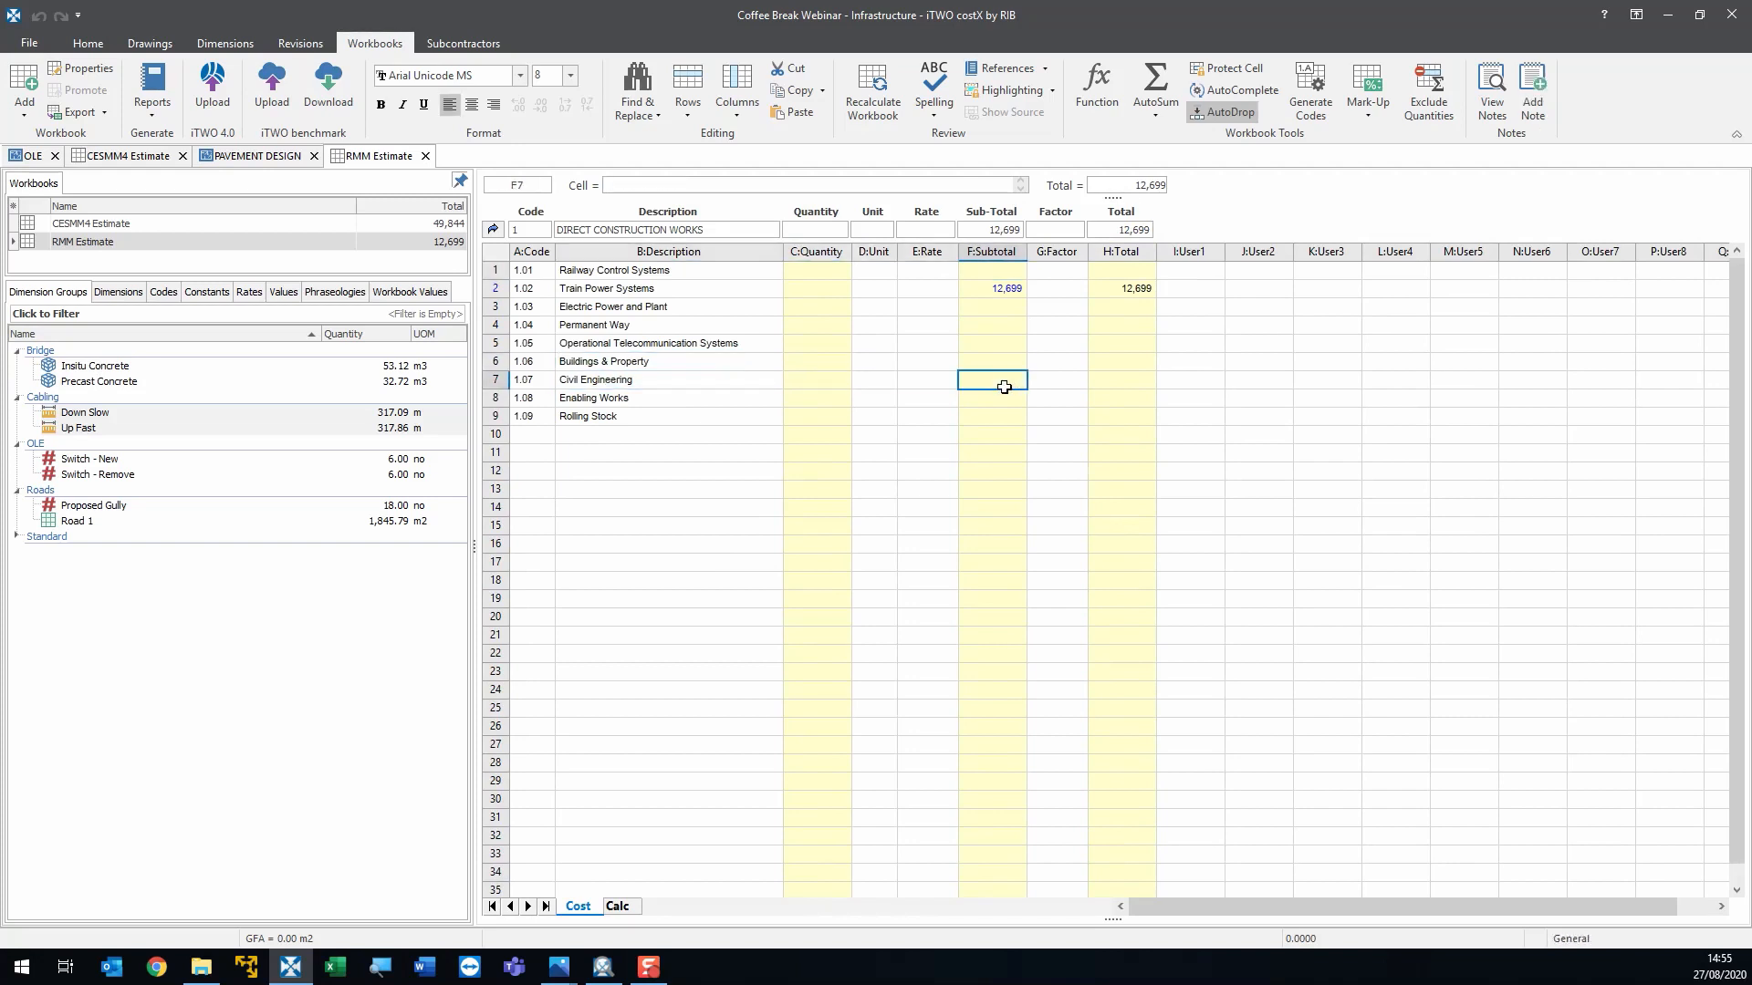
double_click(1005, 383)
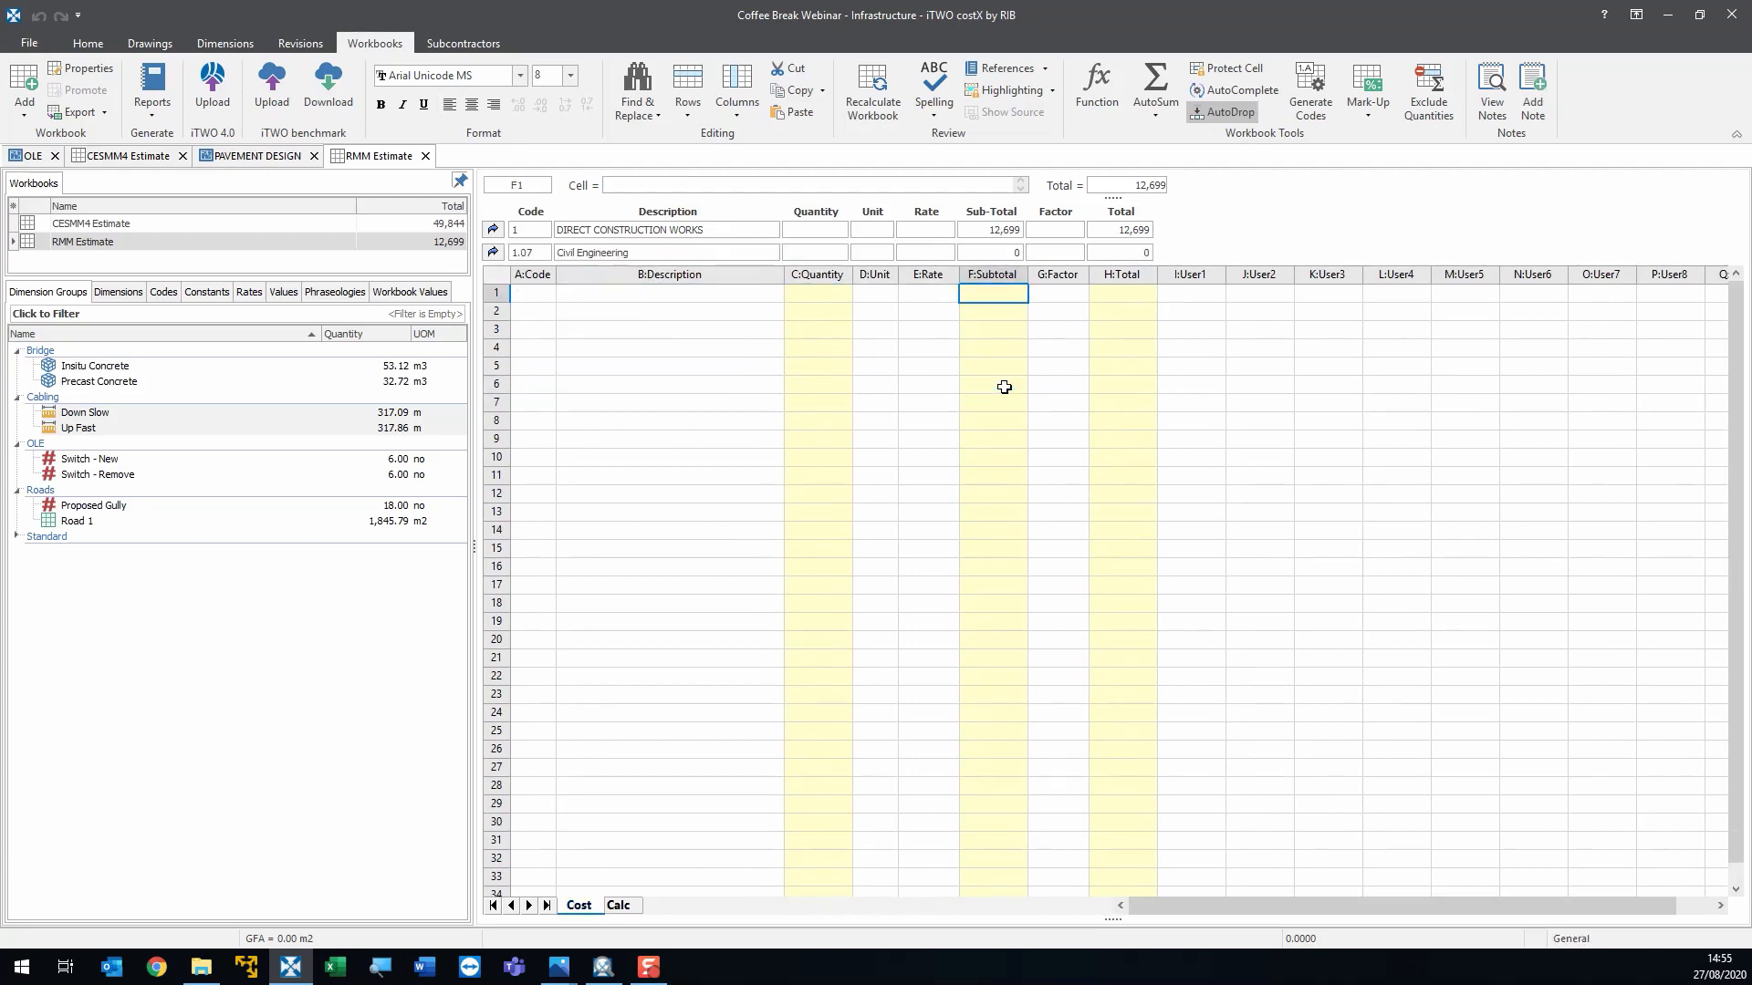
- Insert all Civil Engineering phraseology headings, from Earthworks to Crossings and Ductways, starting at row 1 of the sub-sheet
click(331, 294)
click(48, 616)
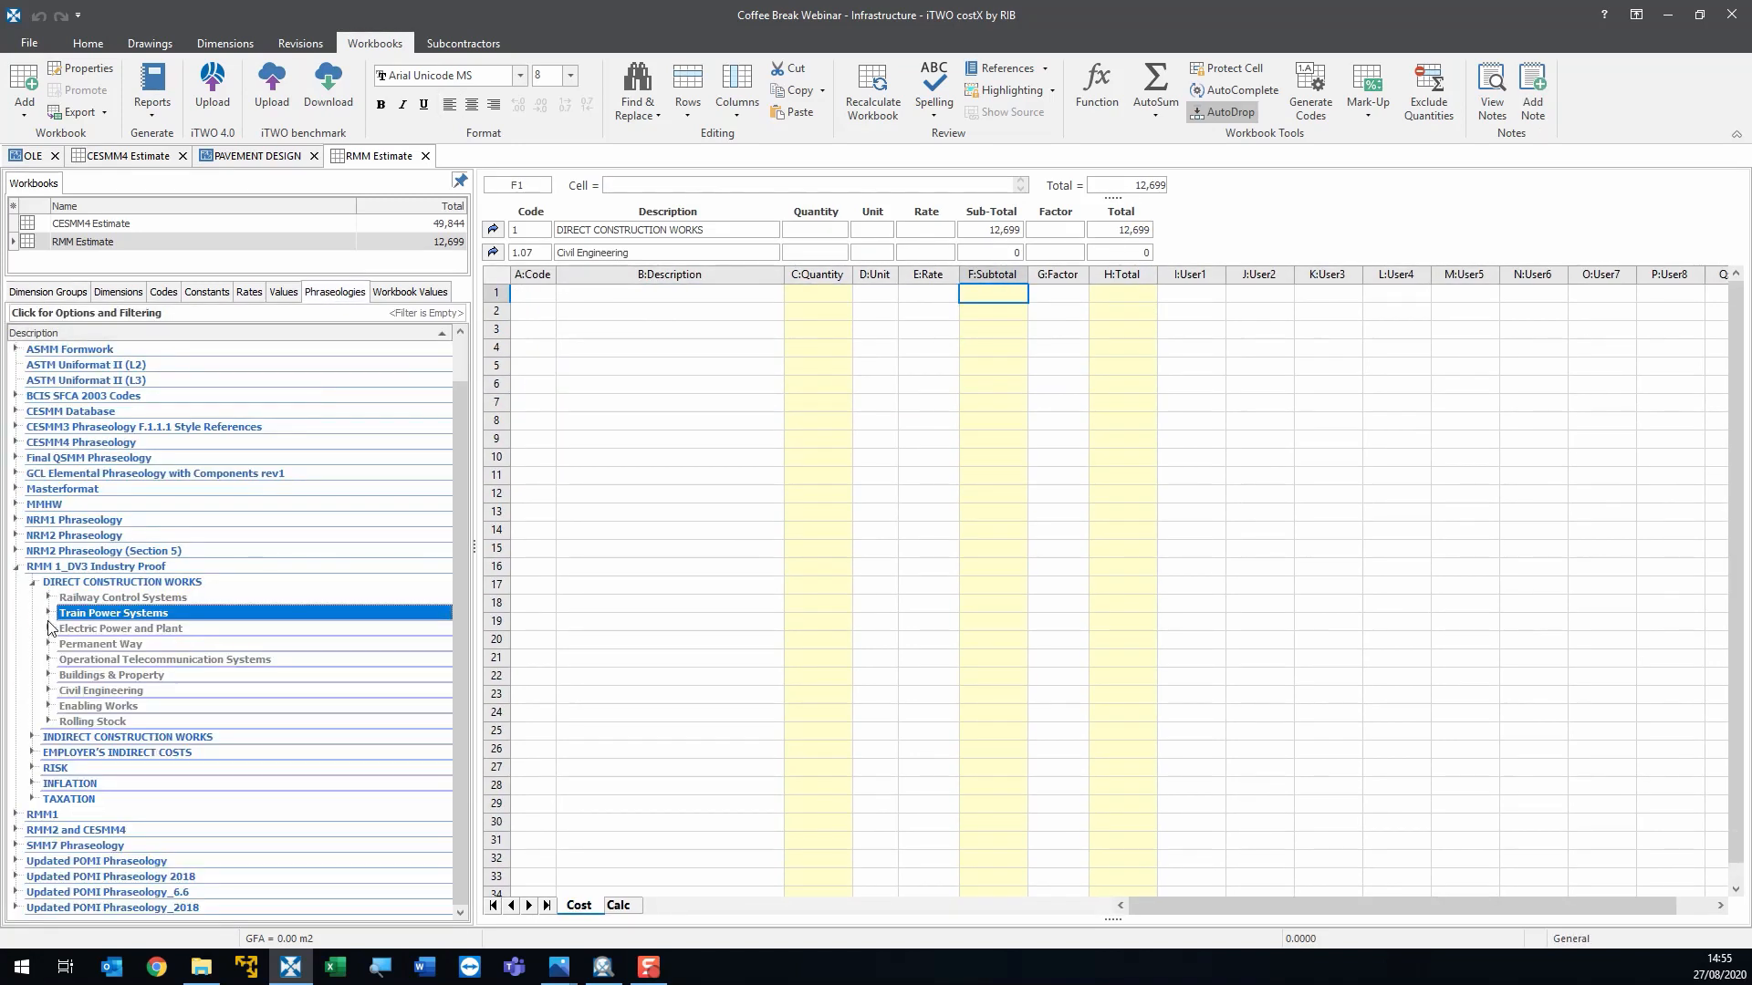
click(48, 691)
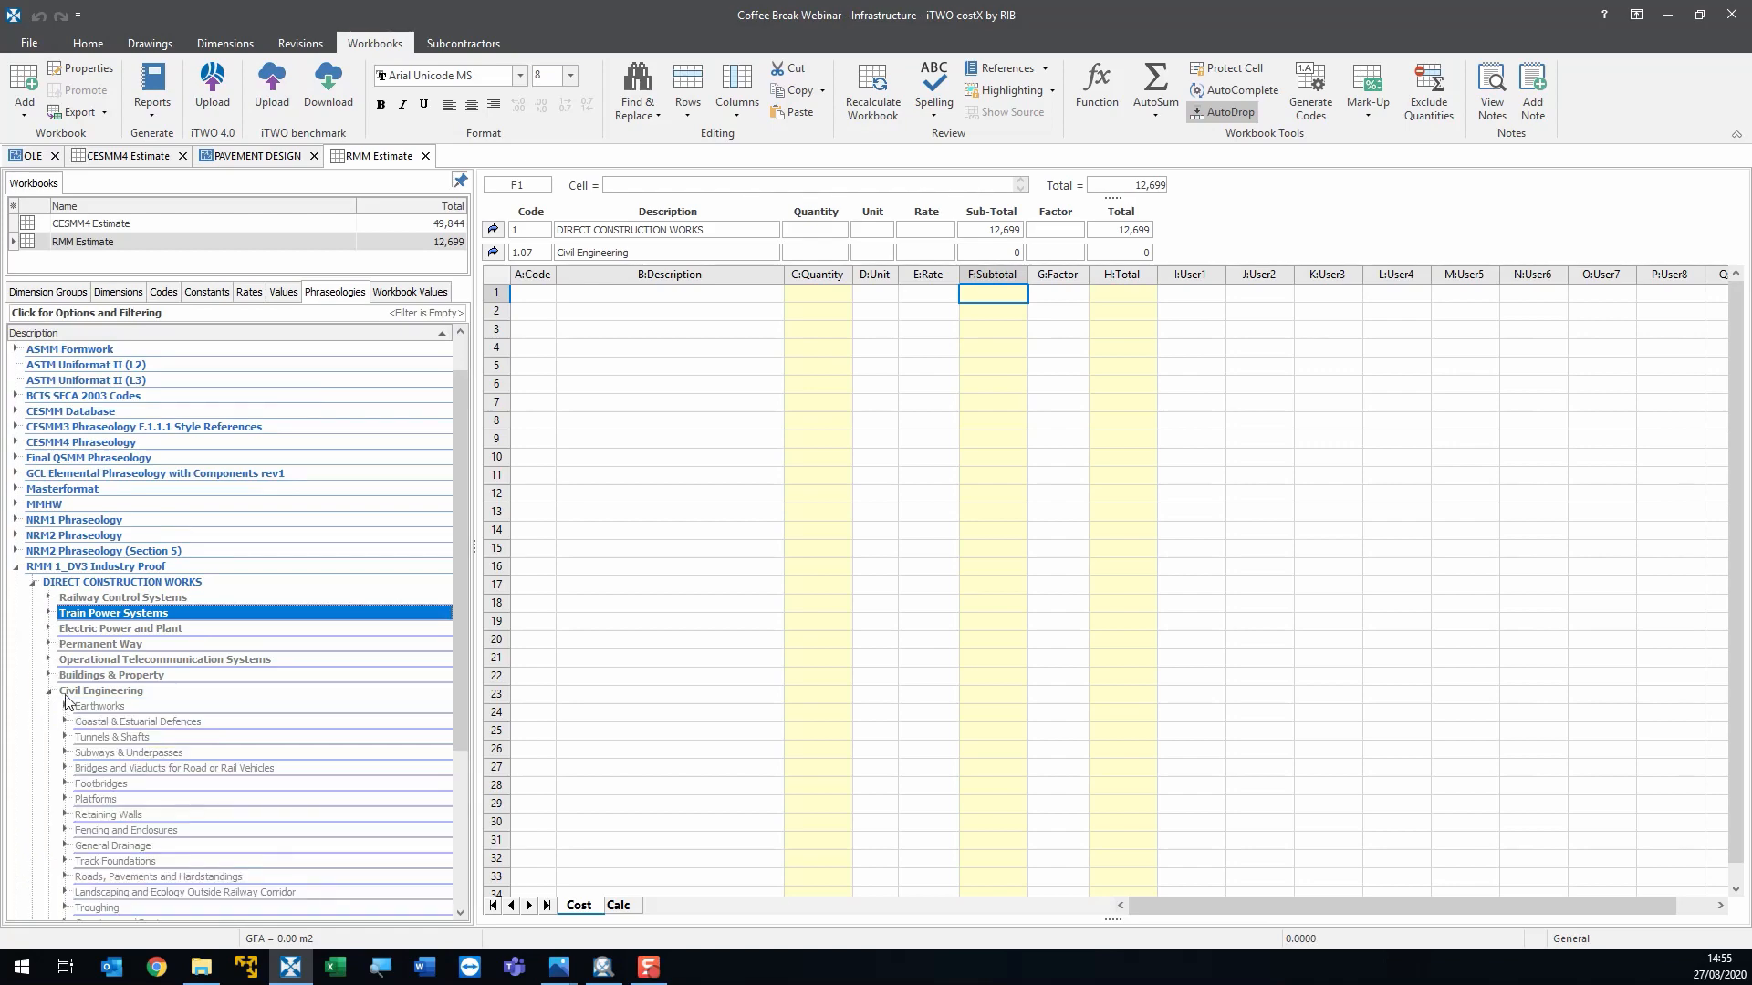
click(71, 692)
scroll(71, 692, down, 1)
click(106, 661)
shift+click(112, 869)
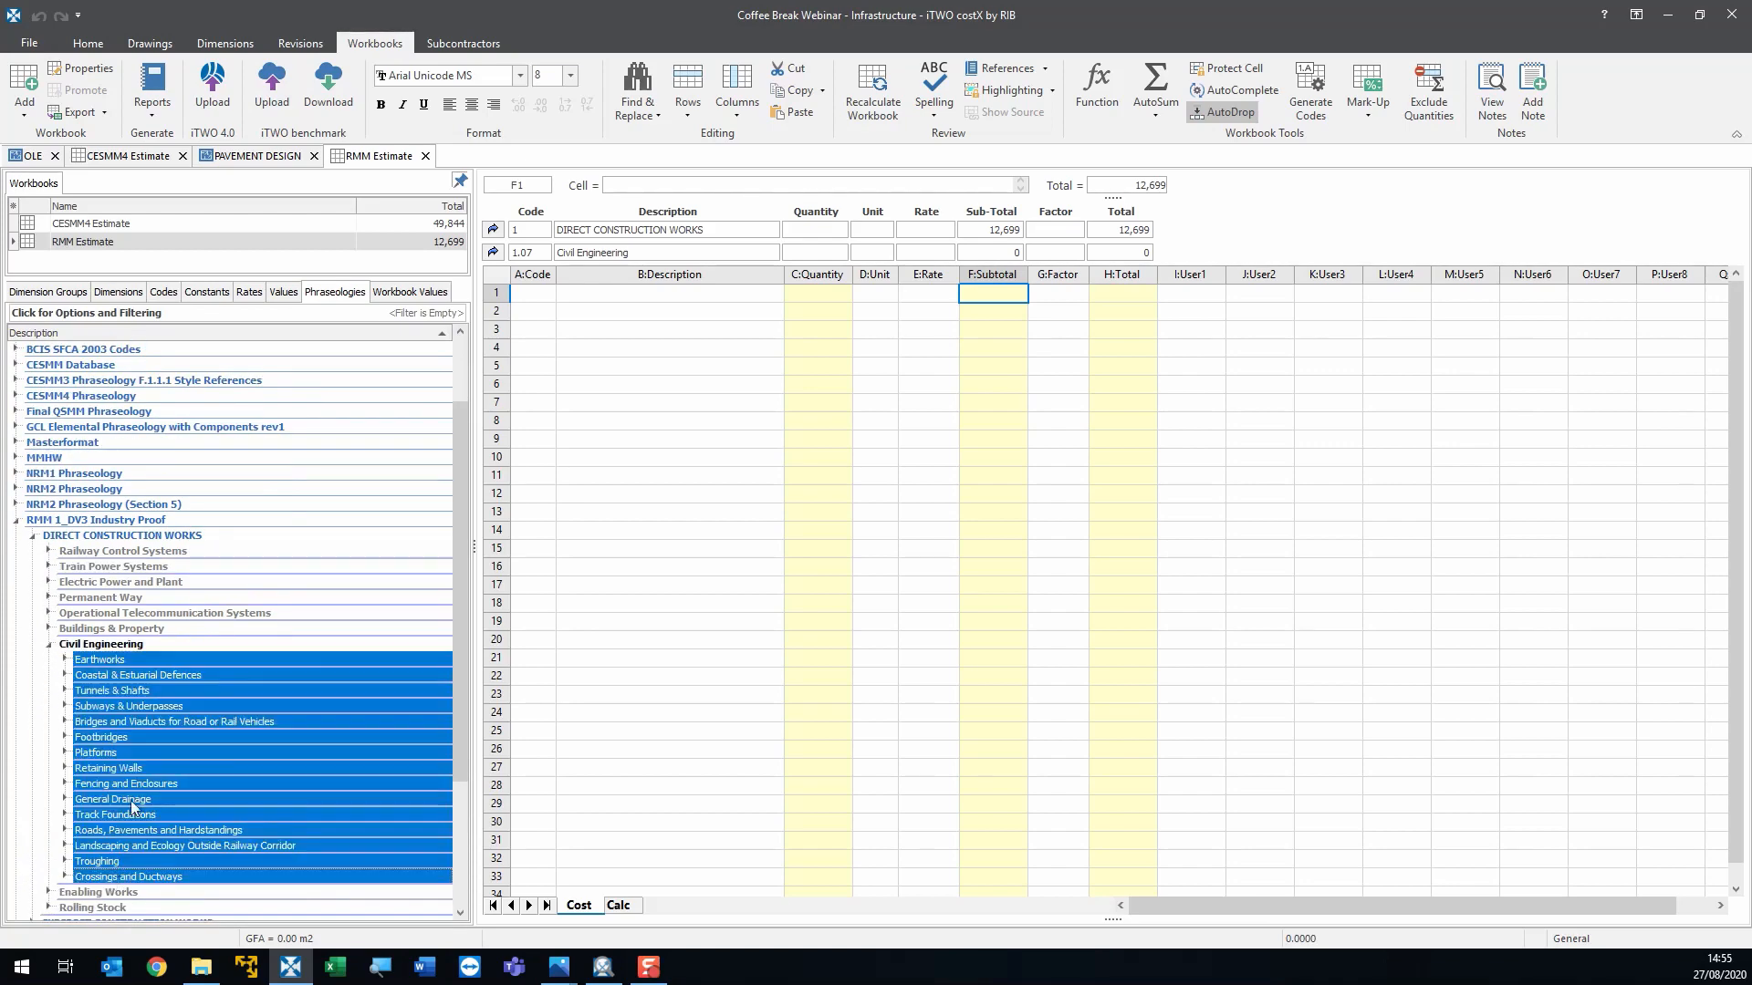
drag(112, 869, 628, 294)
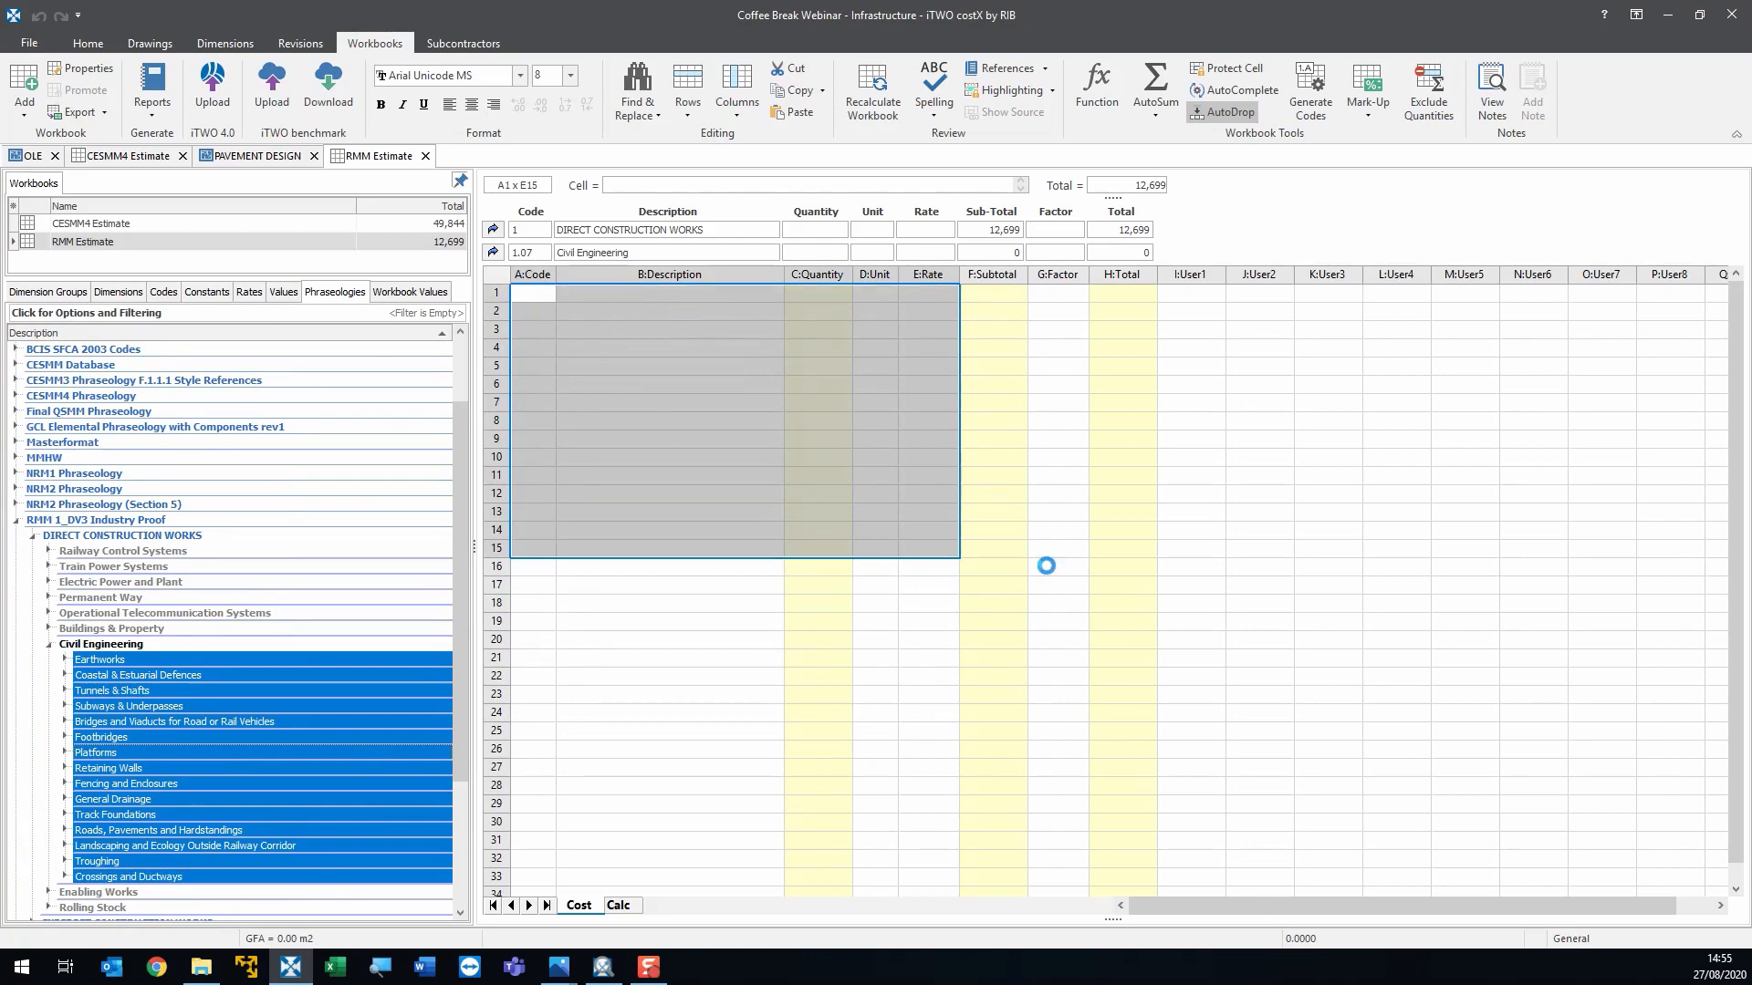
click(632, 418)
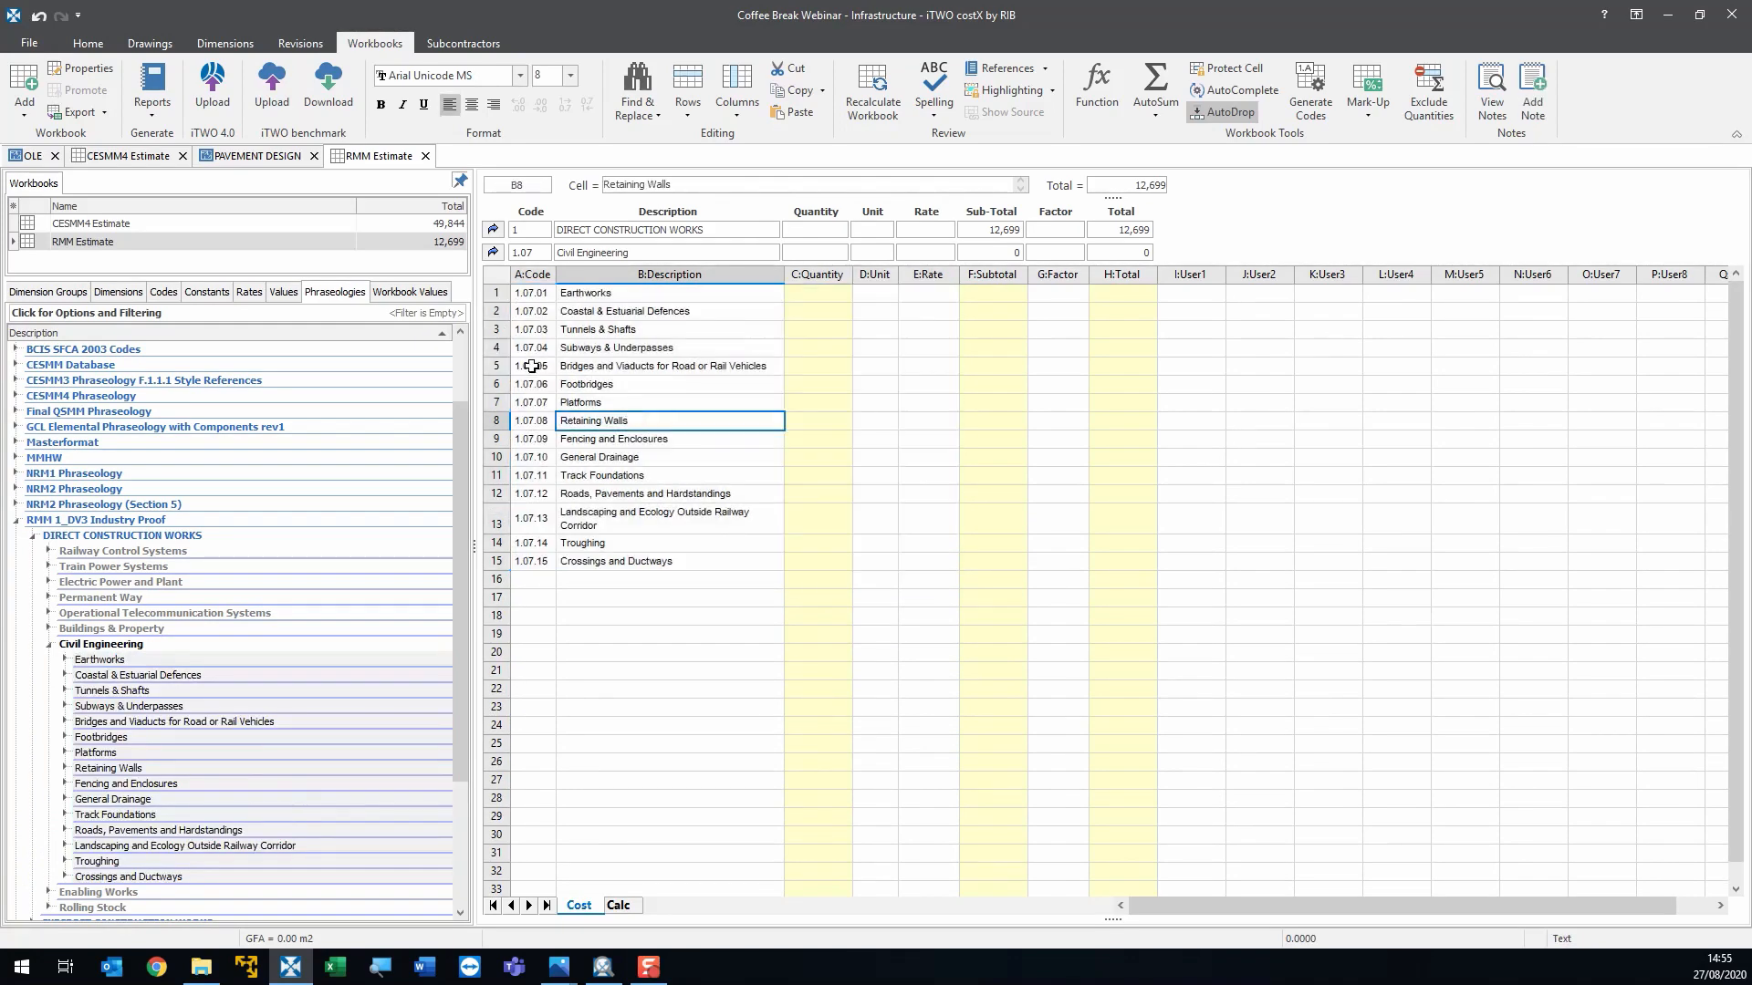
- Open the sub-sheet of Bridges and Viaducts for Road or Rail Vehicles and expand its phraseology headings
drag(532, 366, 977, 371)
click(977, 370)
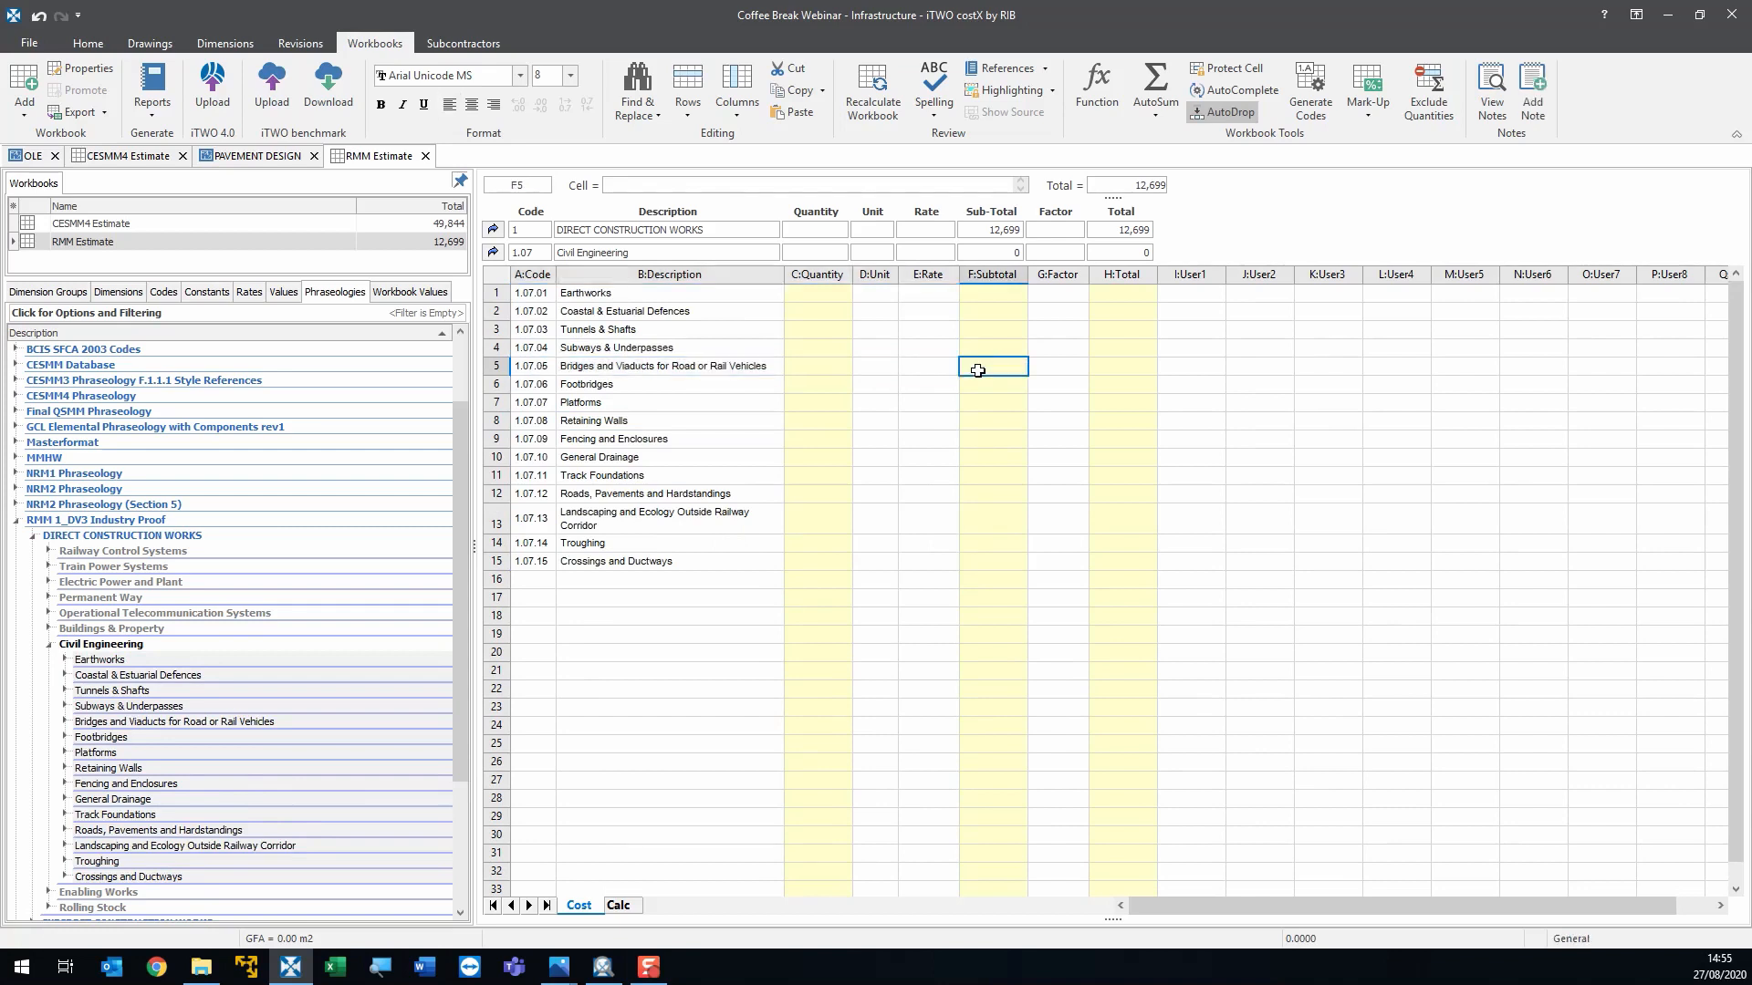
double_click(977, 370)
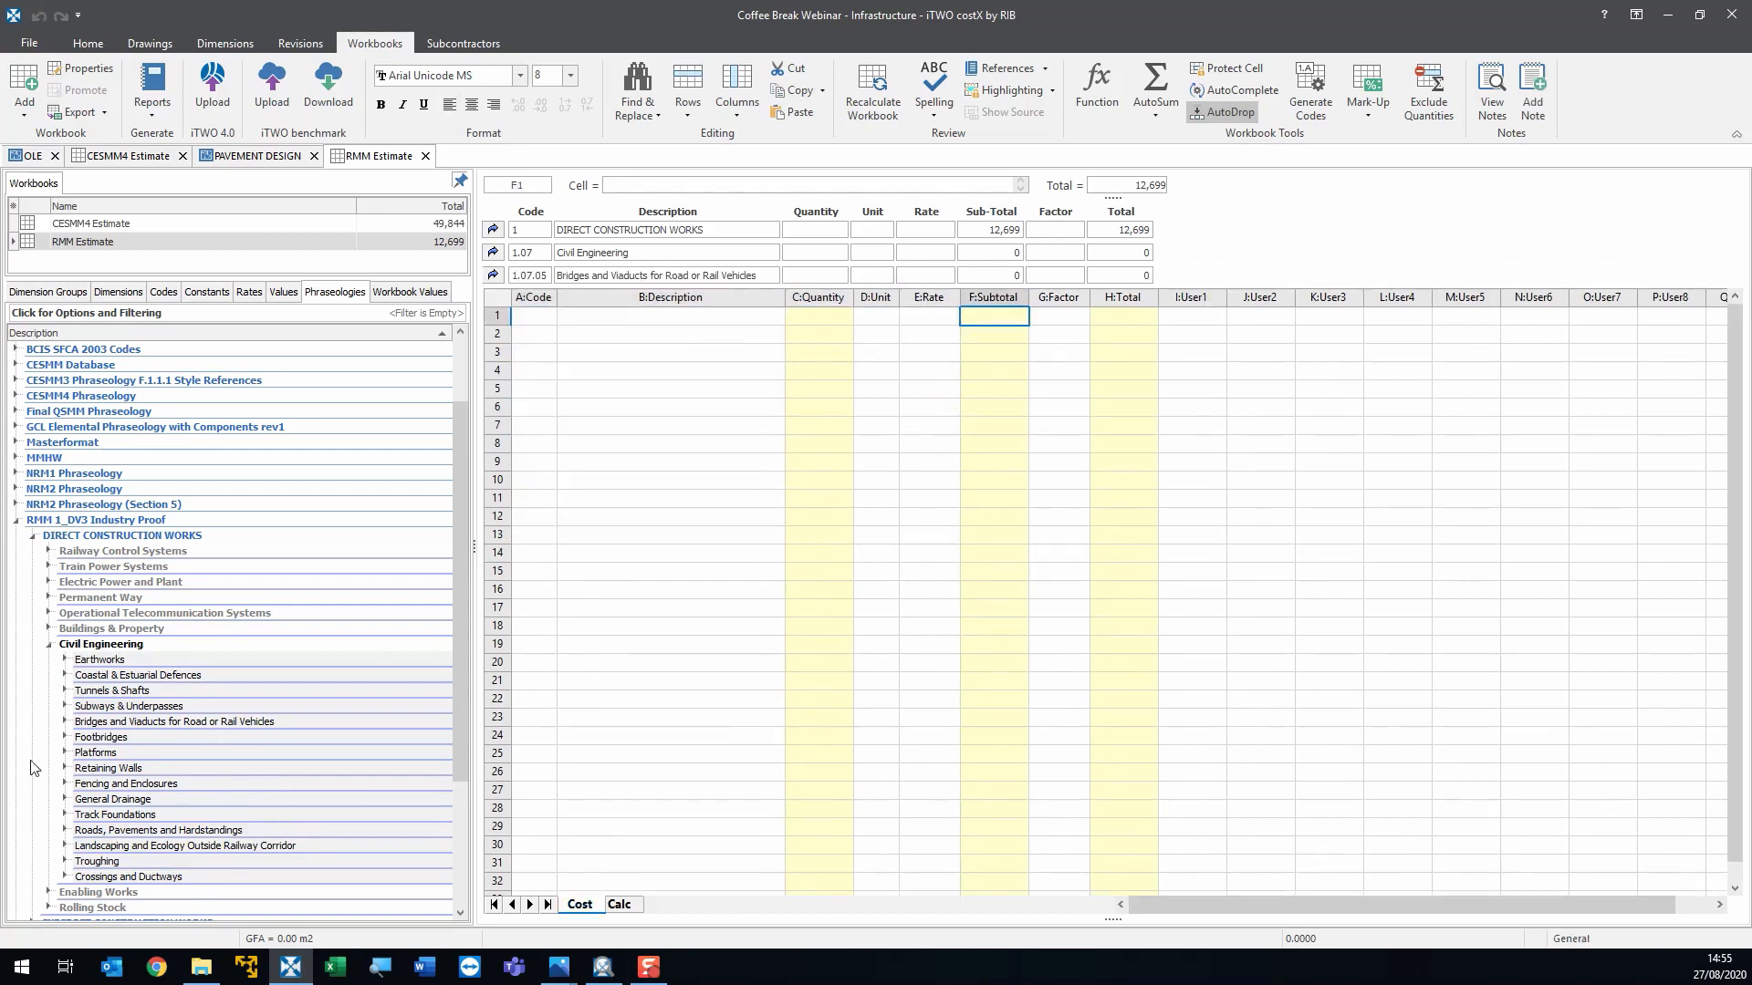
click(66, 722)
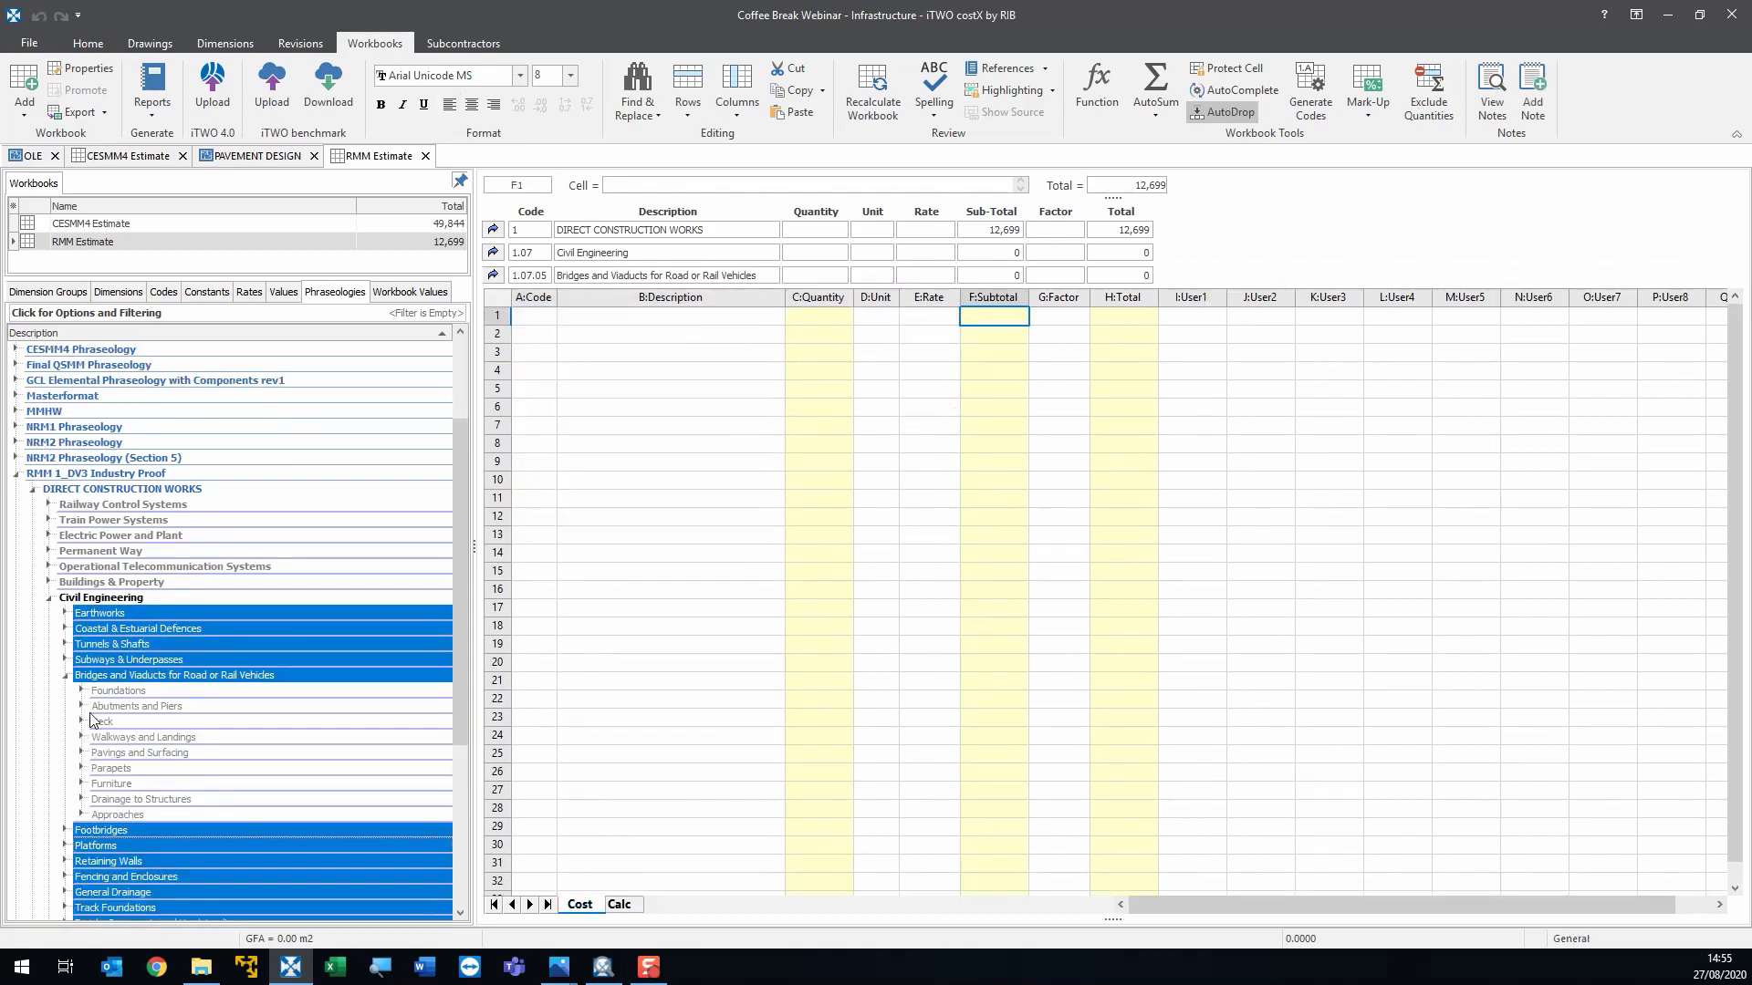
- Insert the bridge phraseology headings from Foundations to Pavings and Surfacing, starting at row 1 of the sub-sheet
click(103, 694)
shift+click(121, 752)
drag(123, 739, 671, 319)
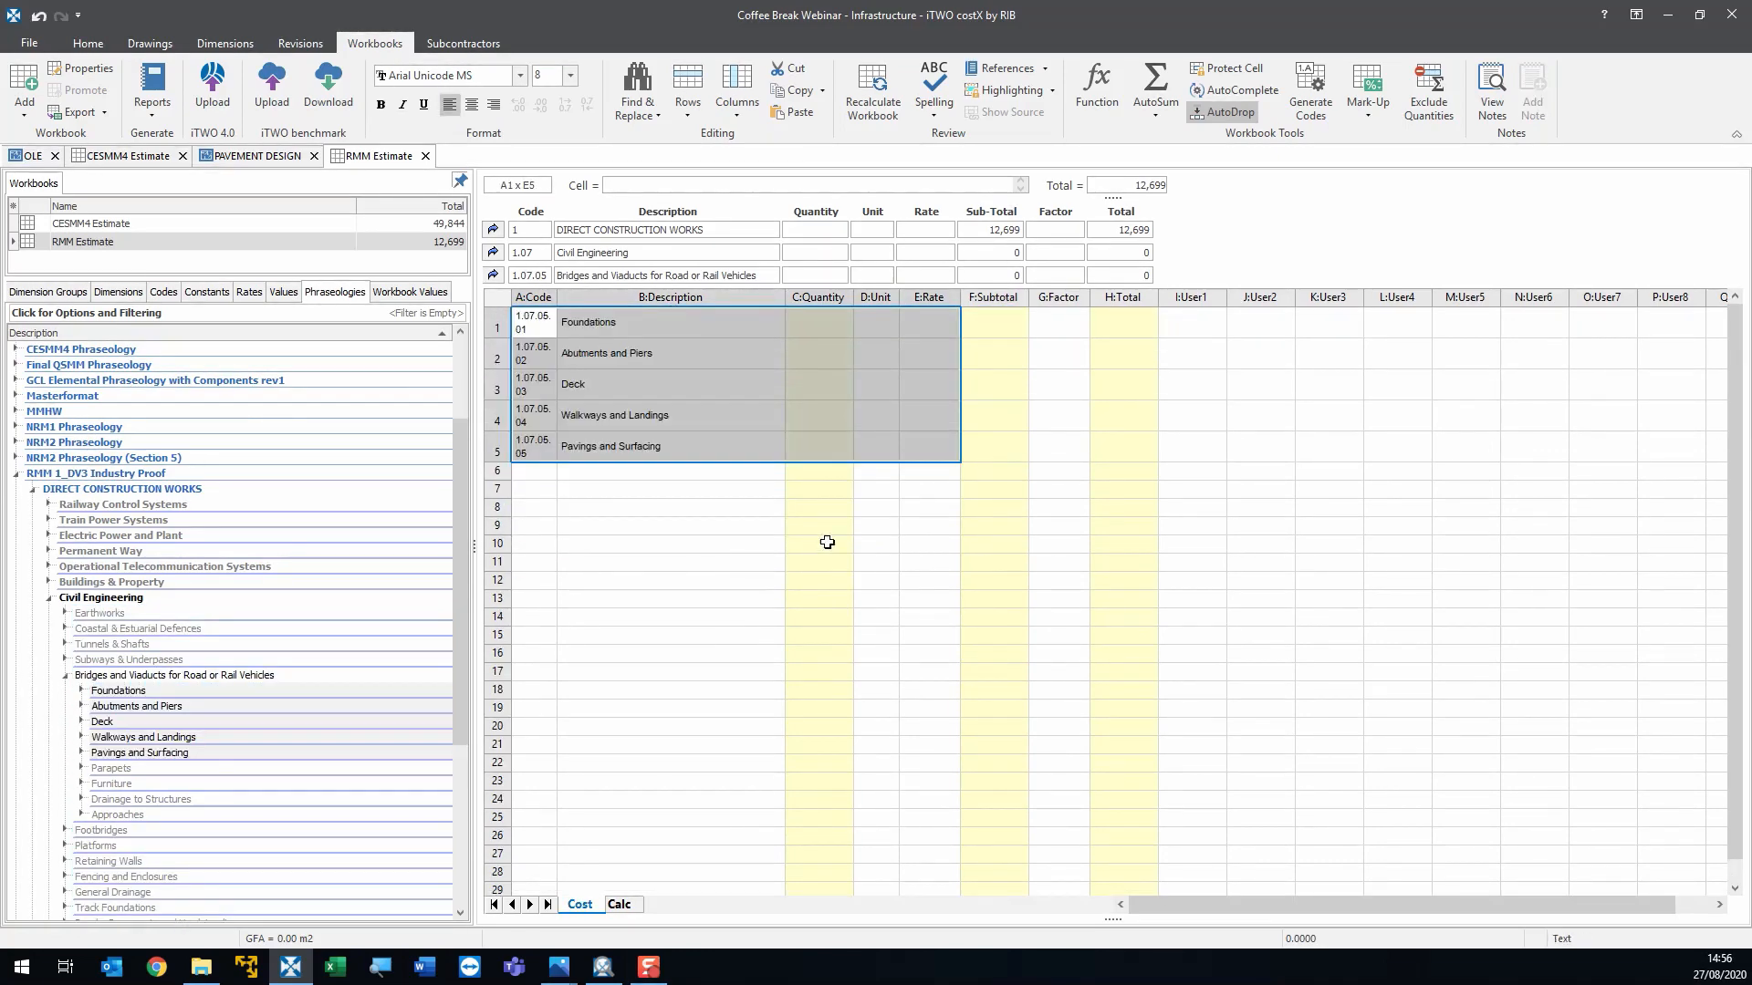
- Open the sub-sheet of Deck and expand its phraseology items
drag(641, 385, 967, 394)
double_click(997, 383)
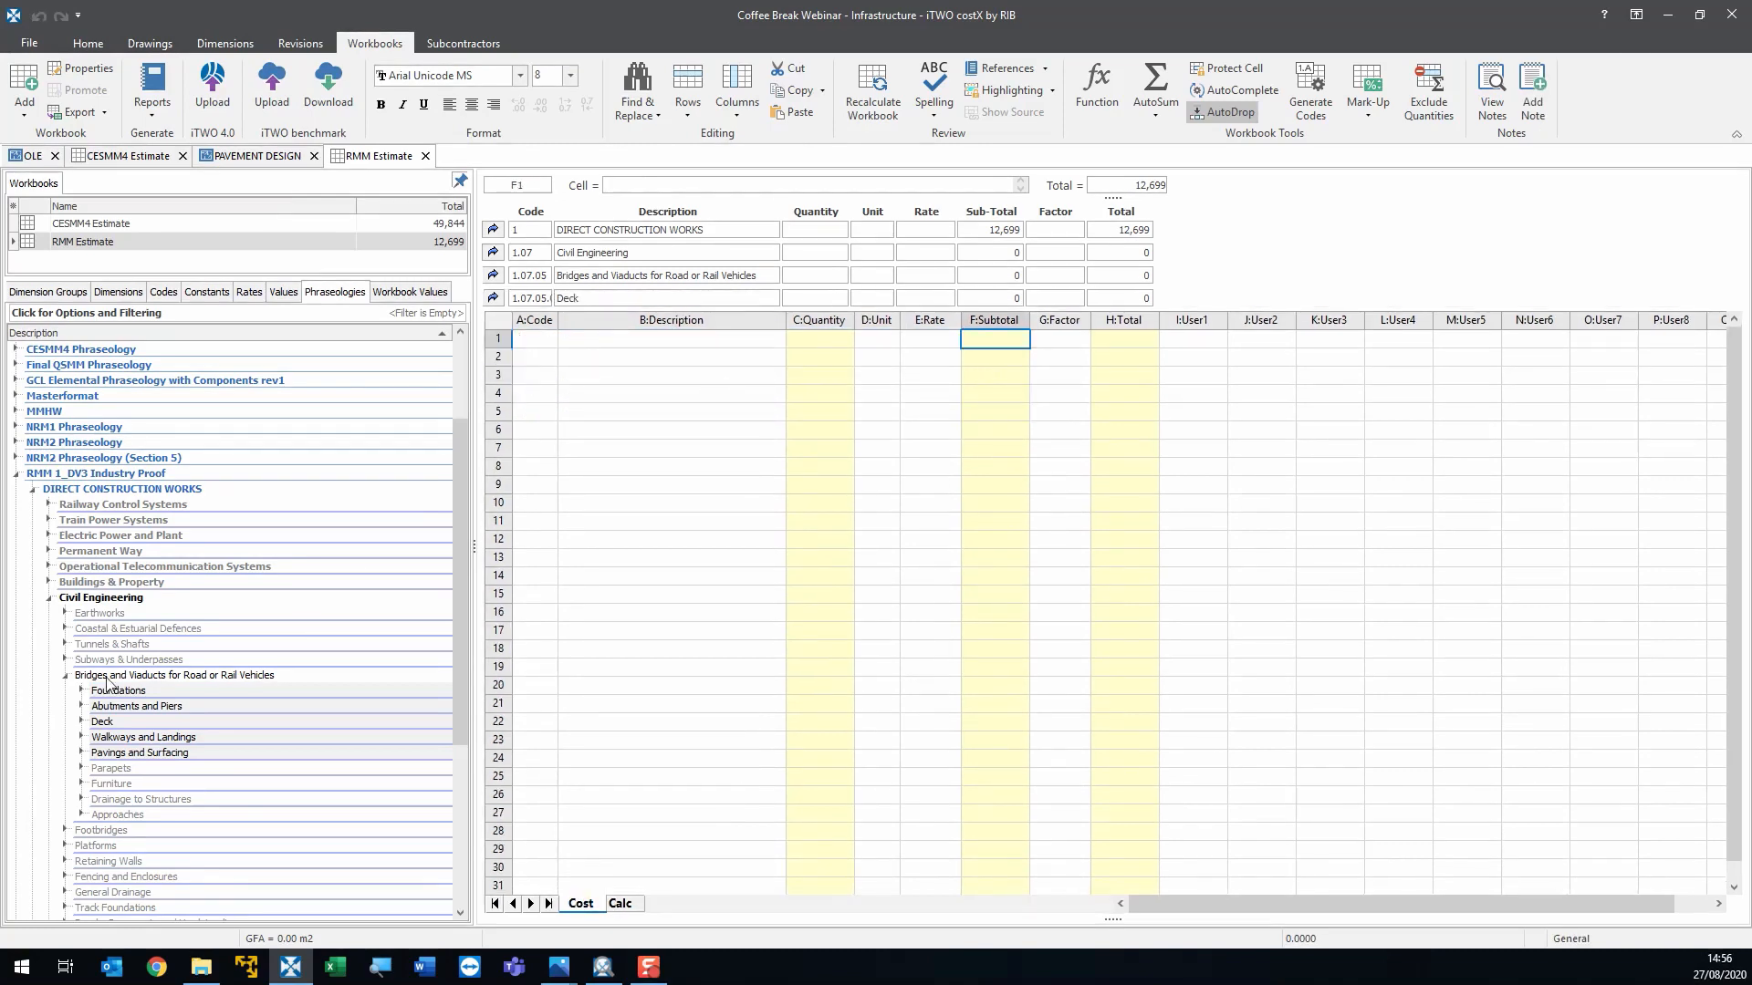
click(81, 721)
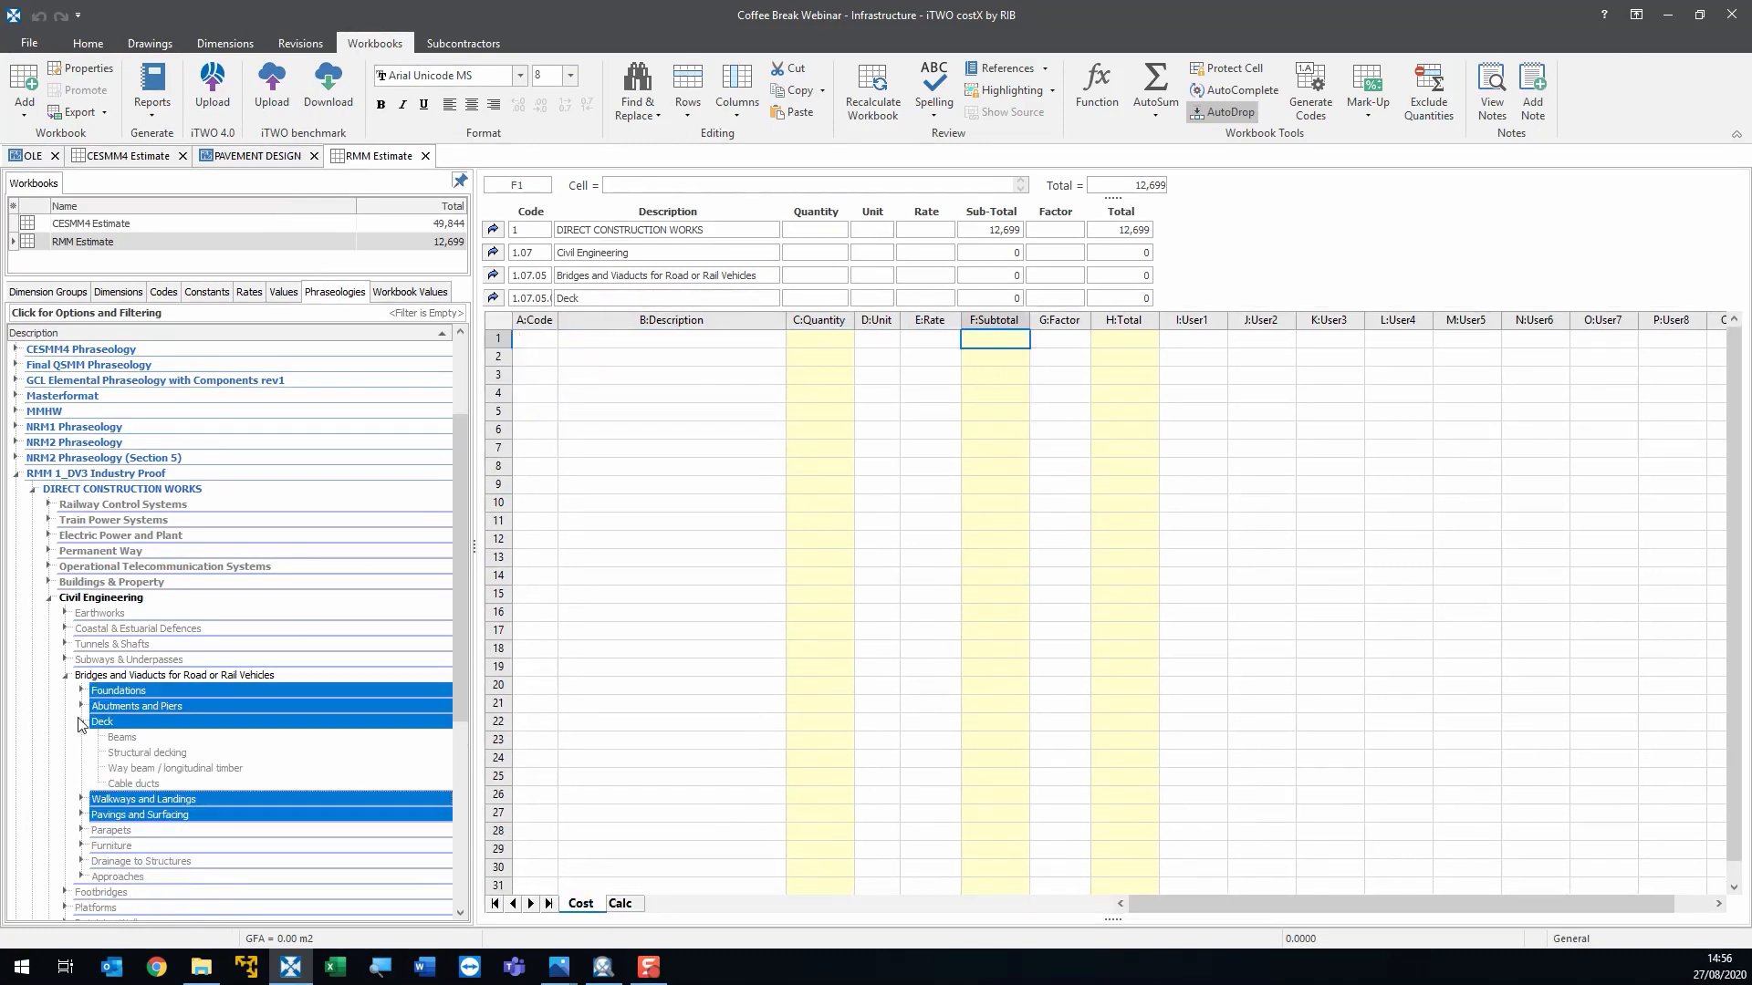
- Insert the Deck phraseology items from Beams to Cable ducts starting at row 1, and widen the Code column to fit the codes
click(140, 741)
shift+click(146, 787)
drag(146, 786, 626, 342)
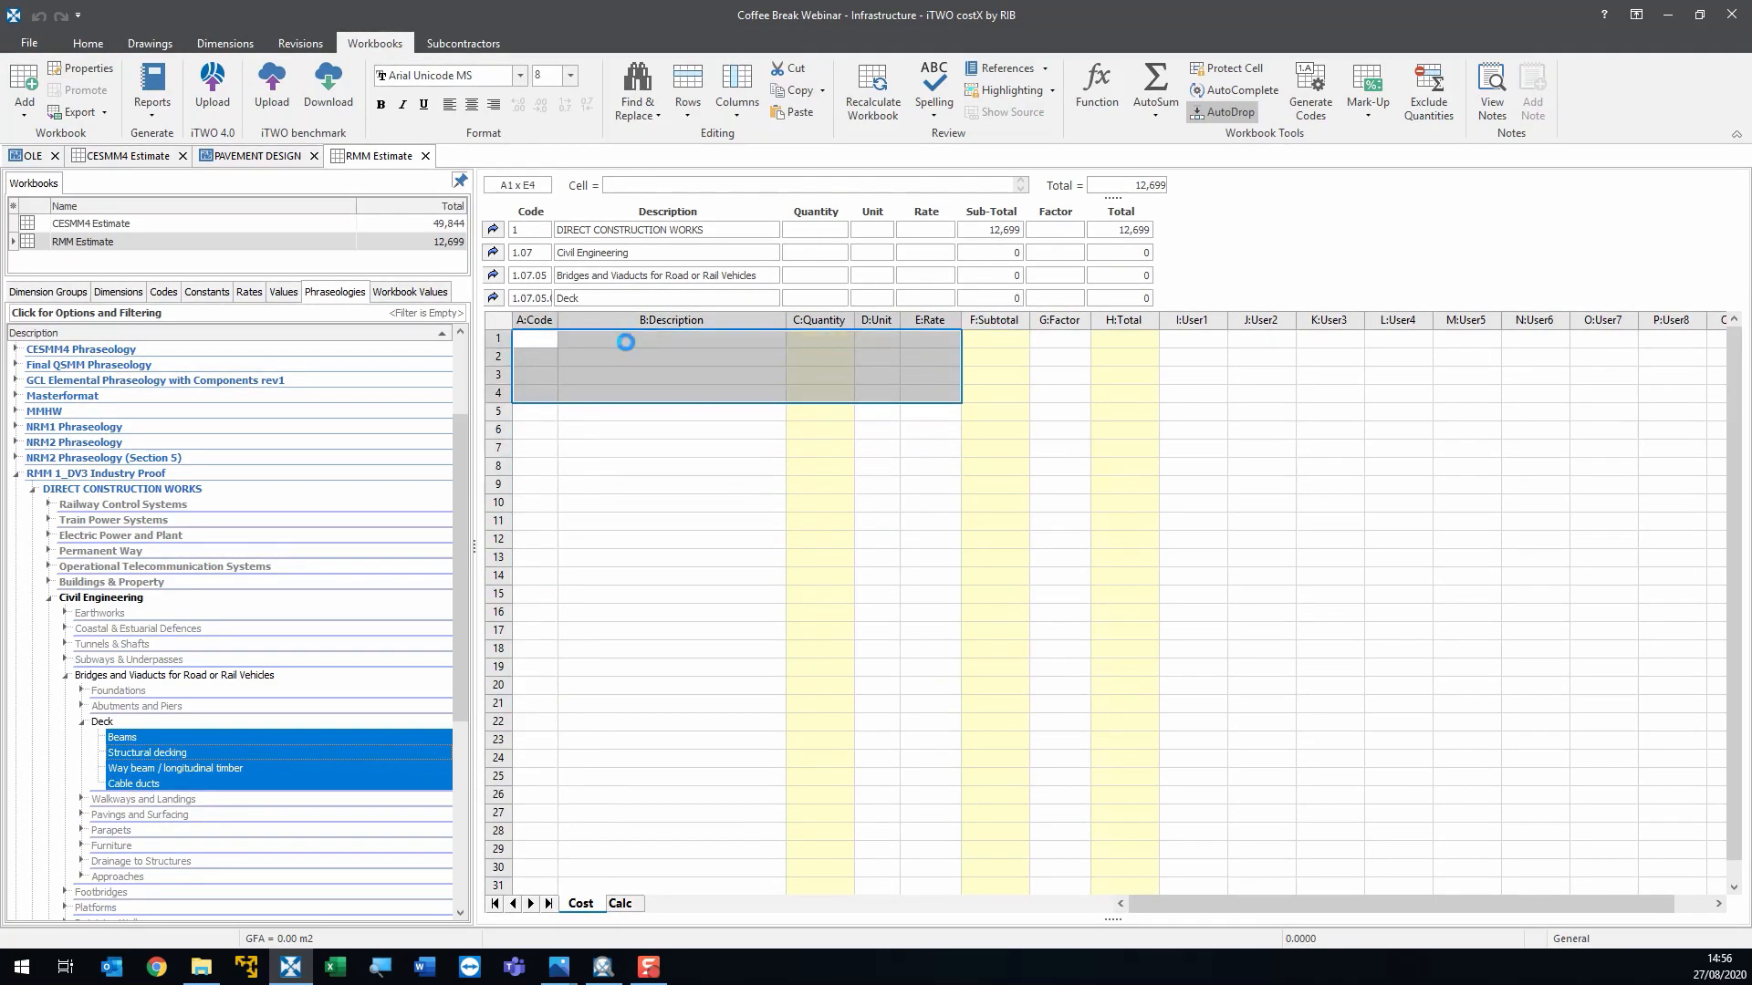
double_click(568, 324)
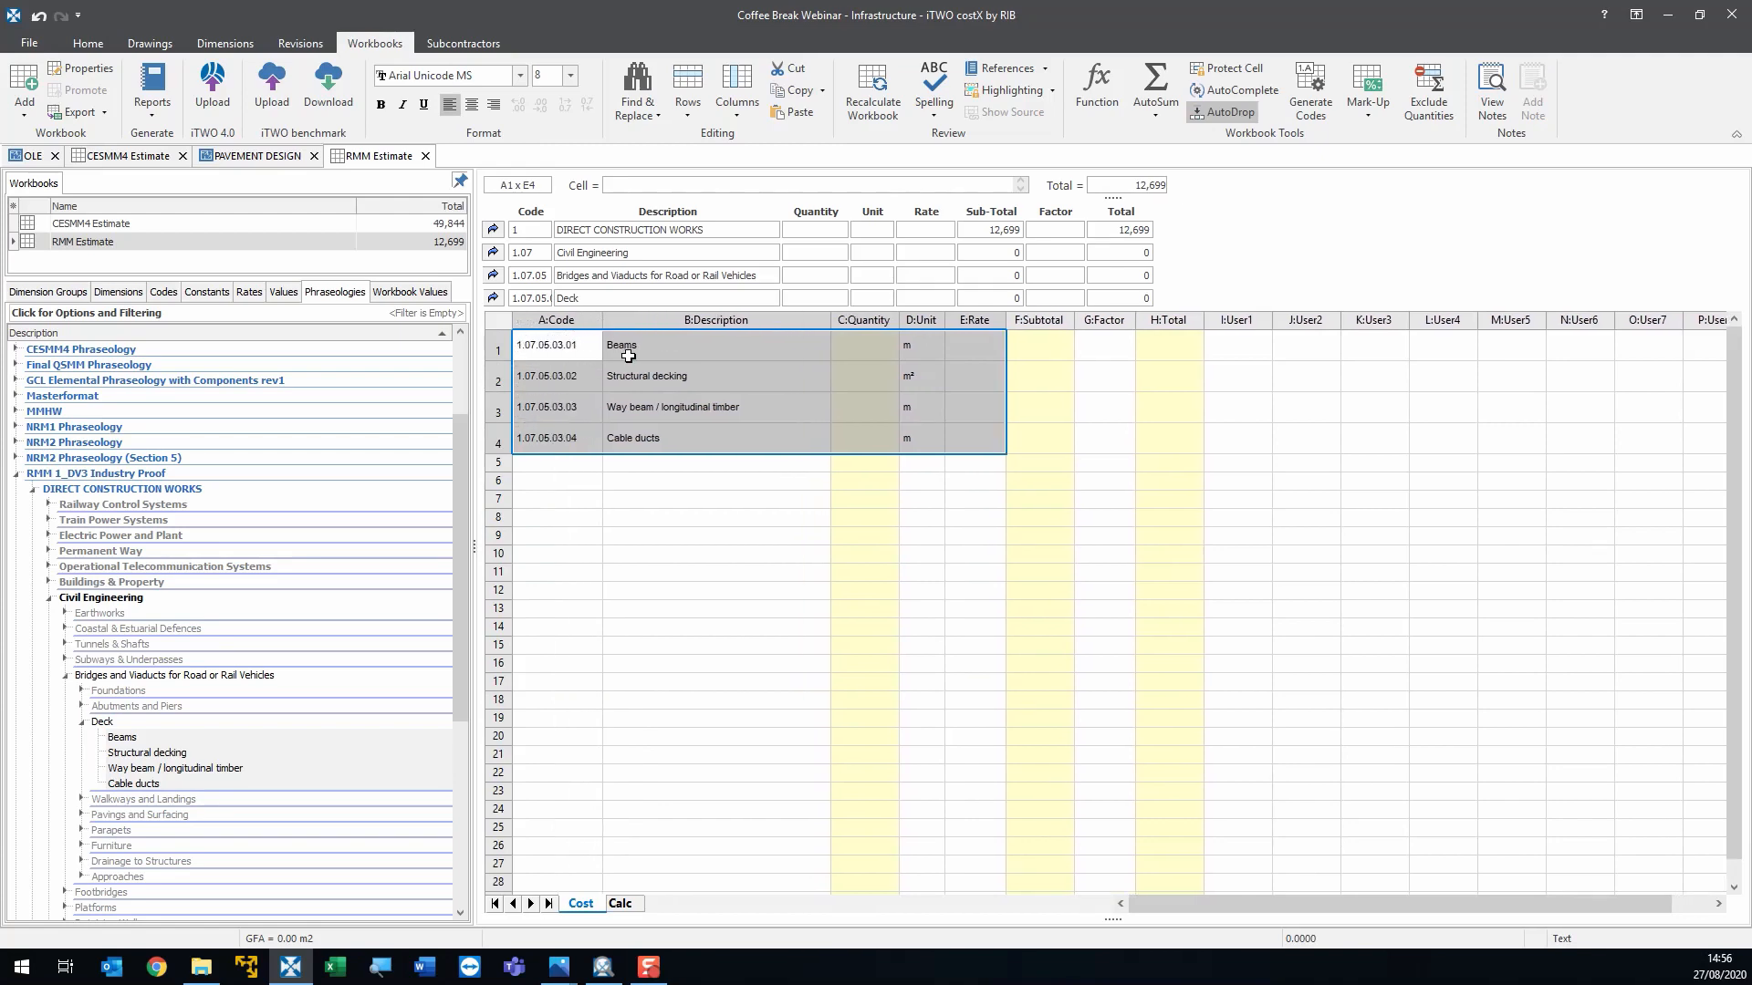
click(630, 352)
drag(1388, 518, 1282, 346)
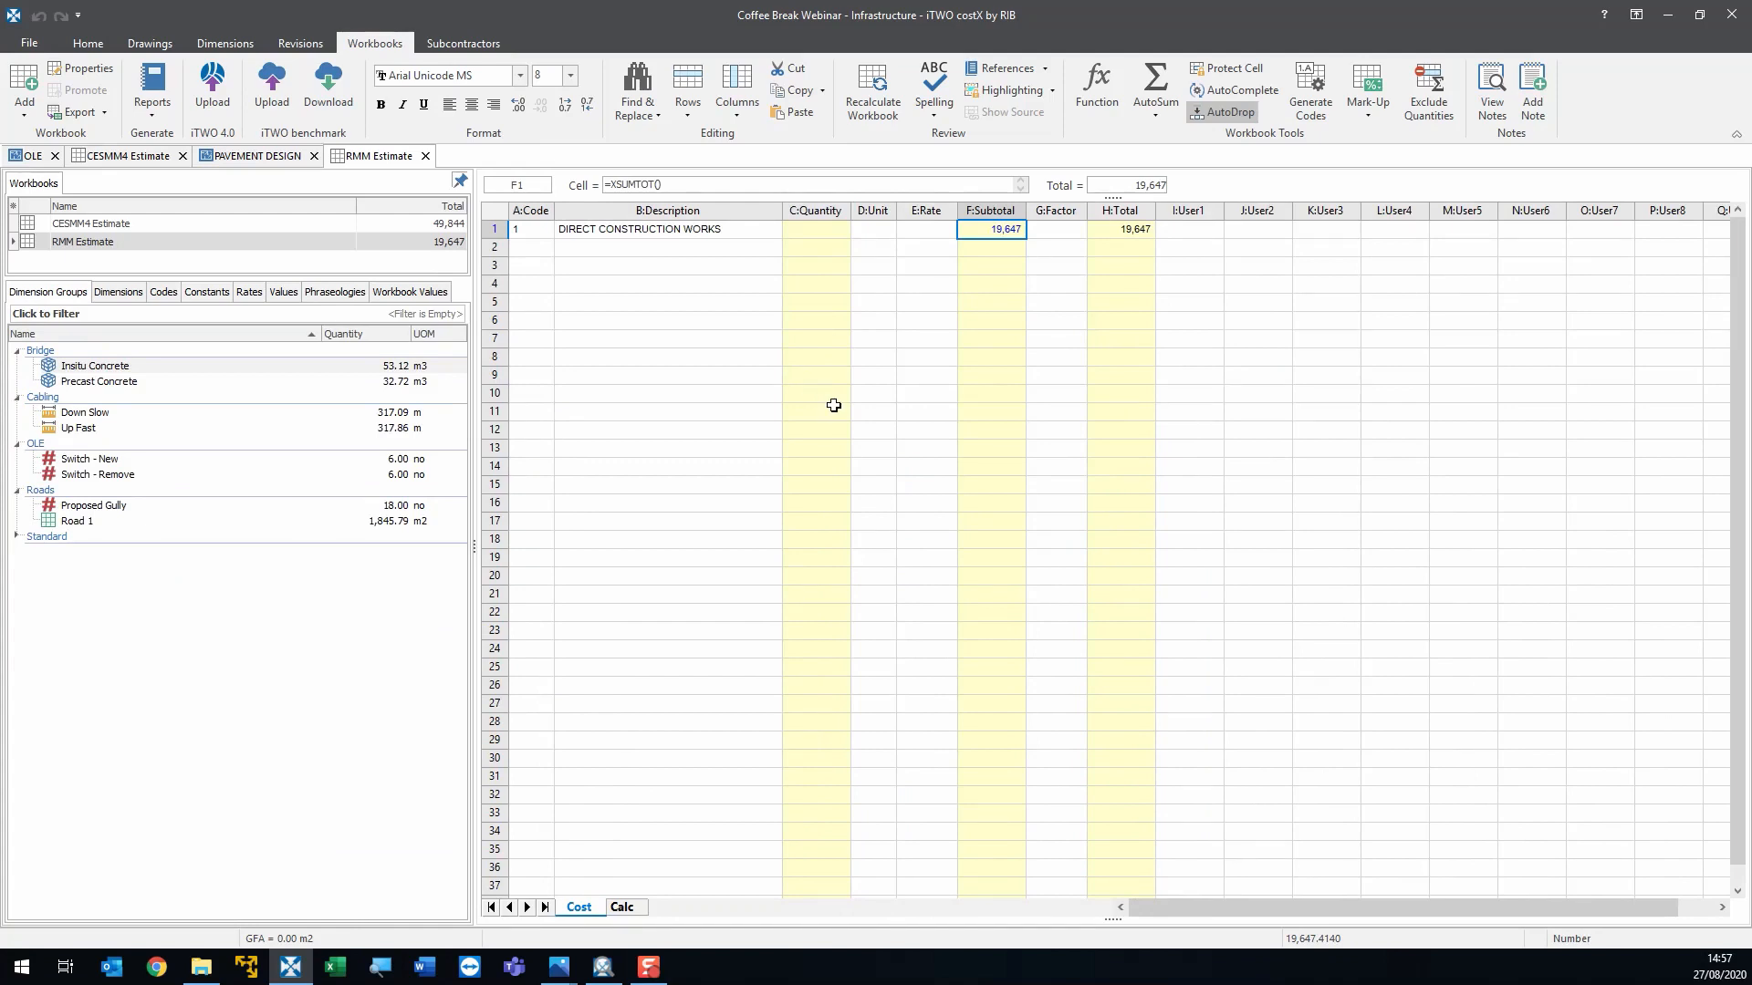
- Examine the new pavement layers of Pavement Type C on the PAVEMENT DESIGN drawing, and return to the CESMM4 Estimate workbook
click(224, 157)
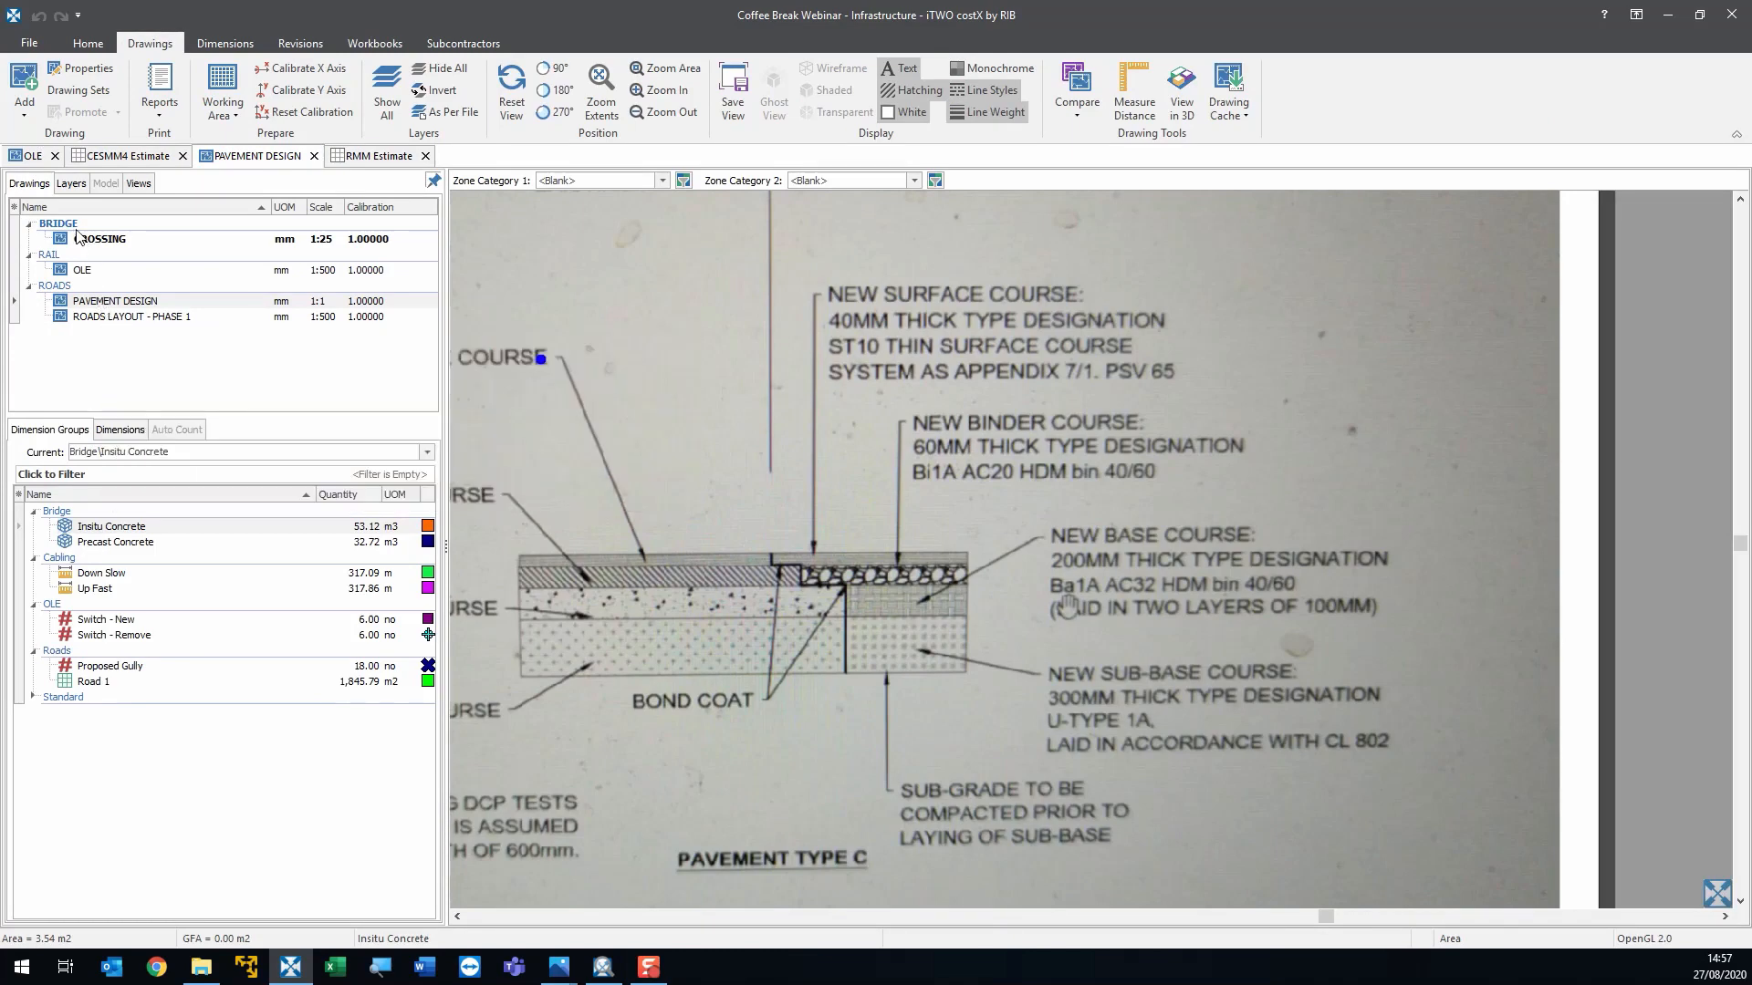
scroll(856, 548, down, 3)
scroll(1012, 531, up, 1)
drag(858, 548, 1067, 522)
scroll(922, 782, up, 4)
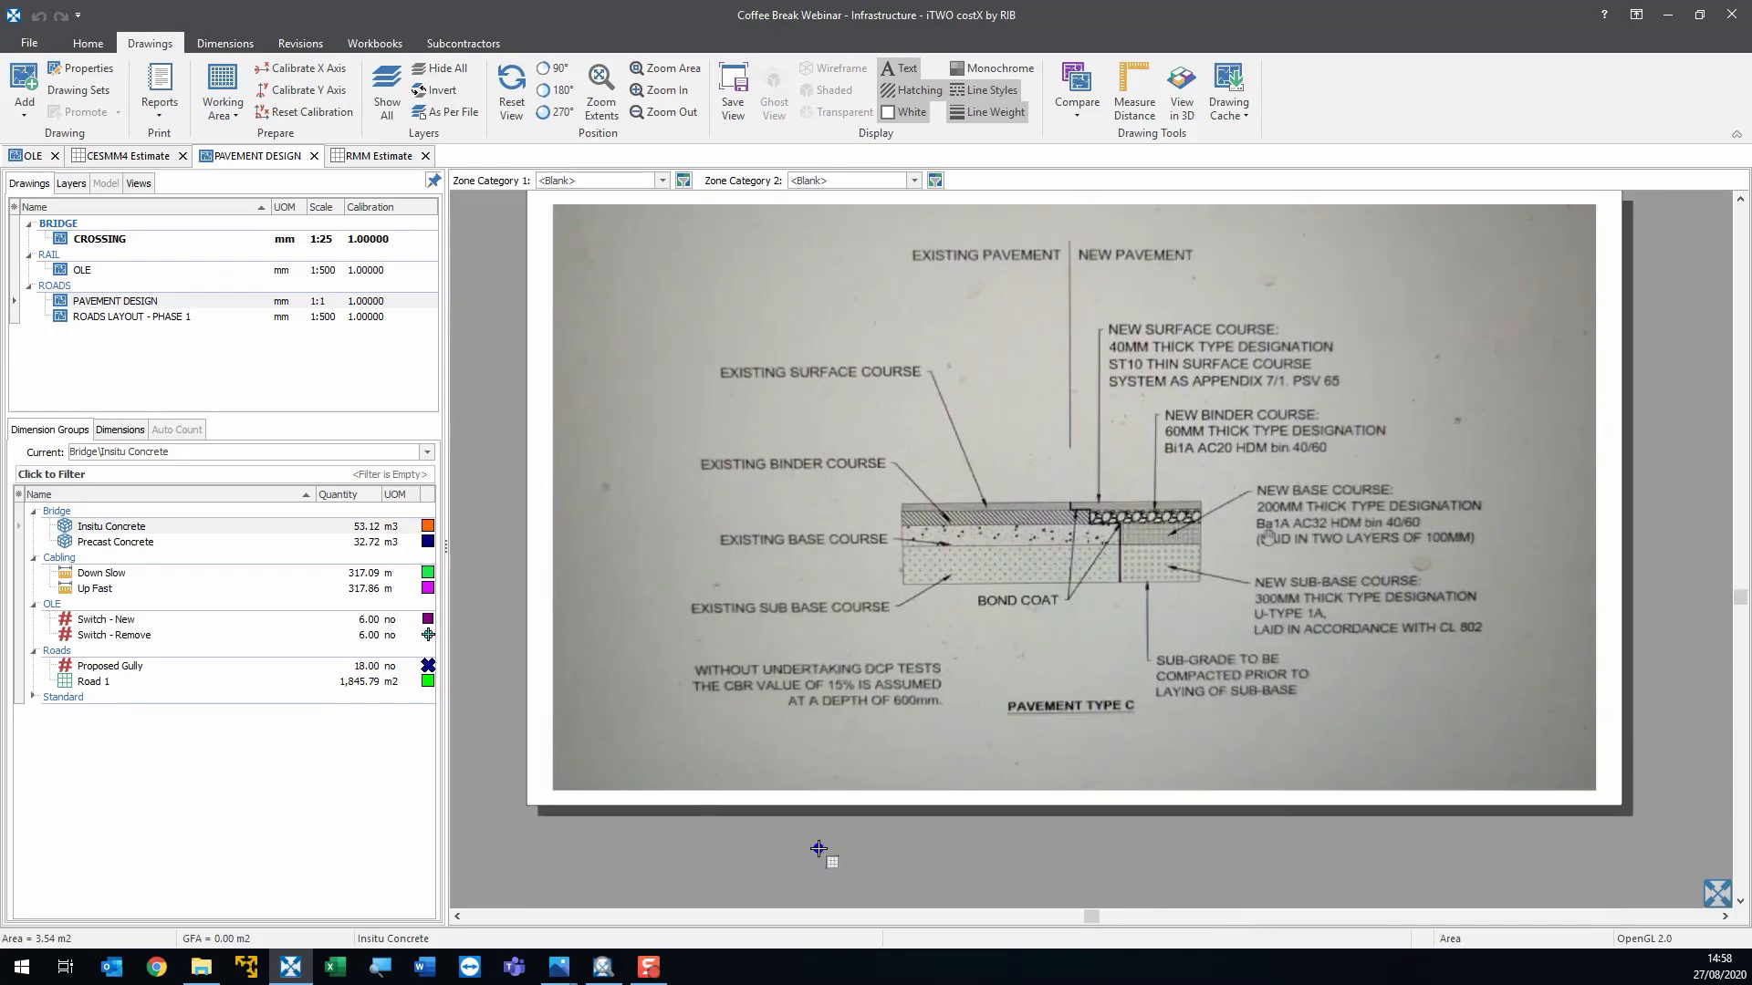
scroll(828, 835, down, 1)
scroll(827, 833, up, 1)
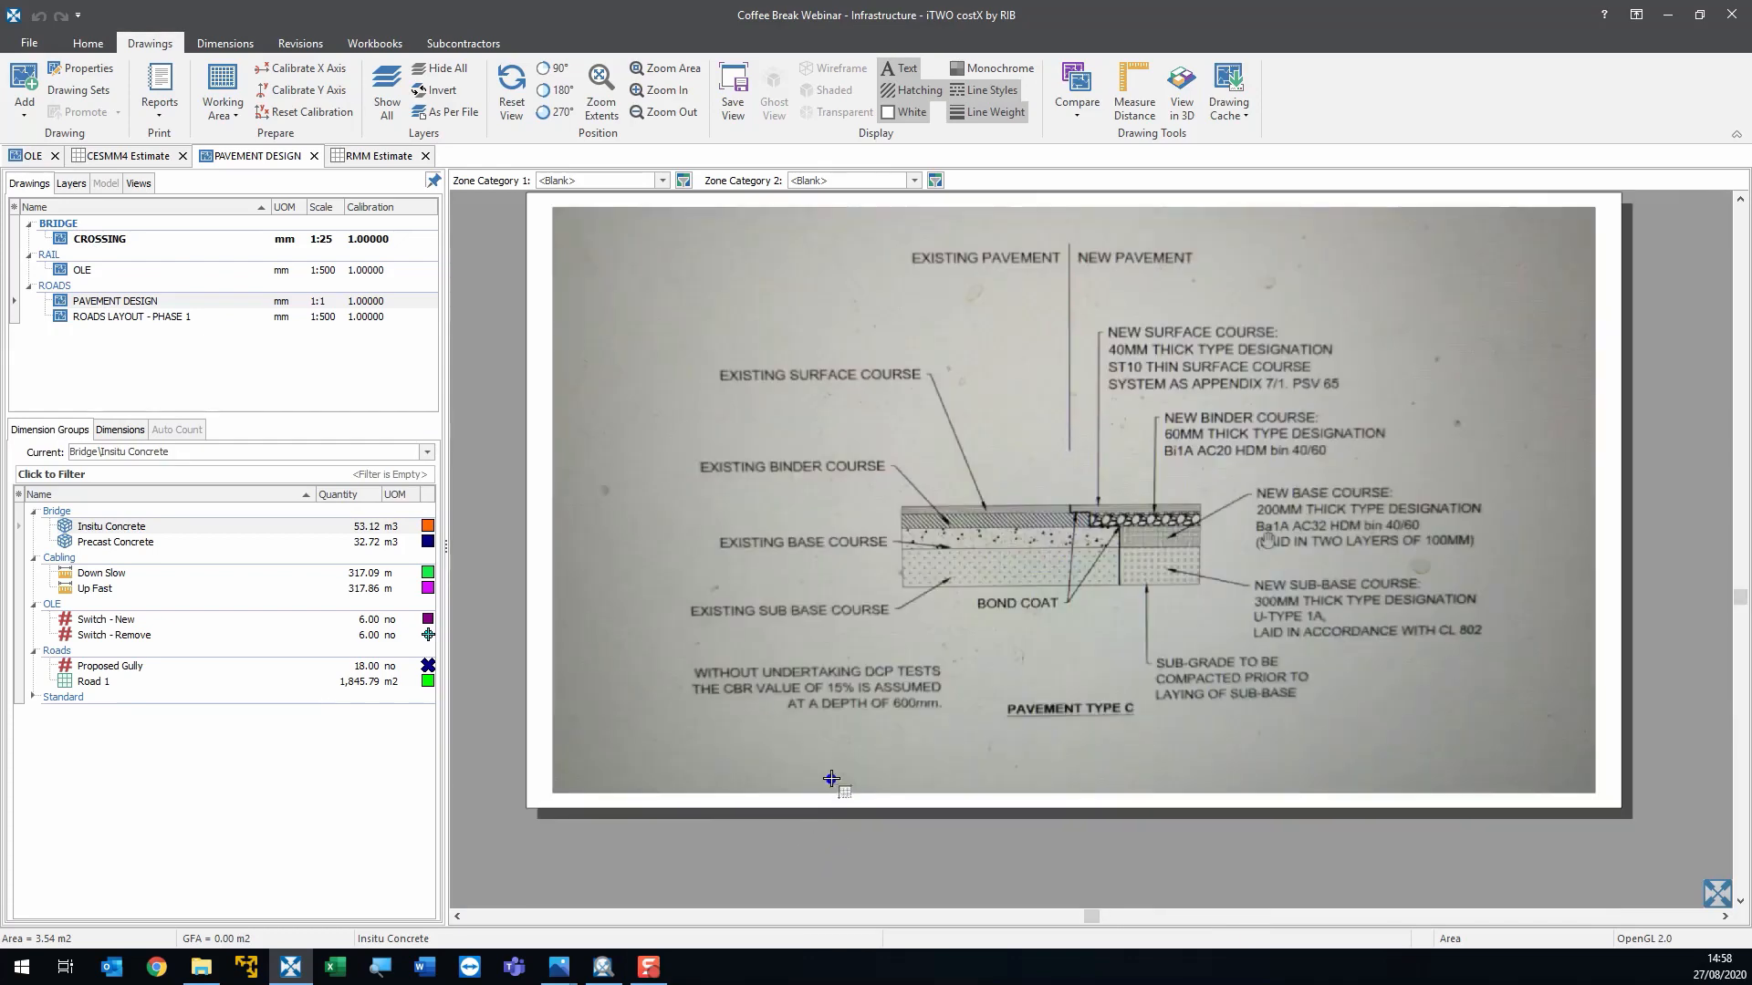
drag(831, 778, 794, 807)
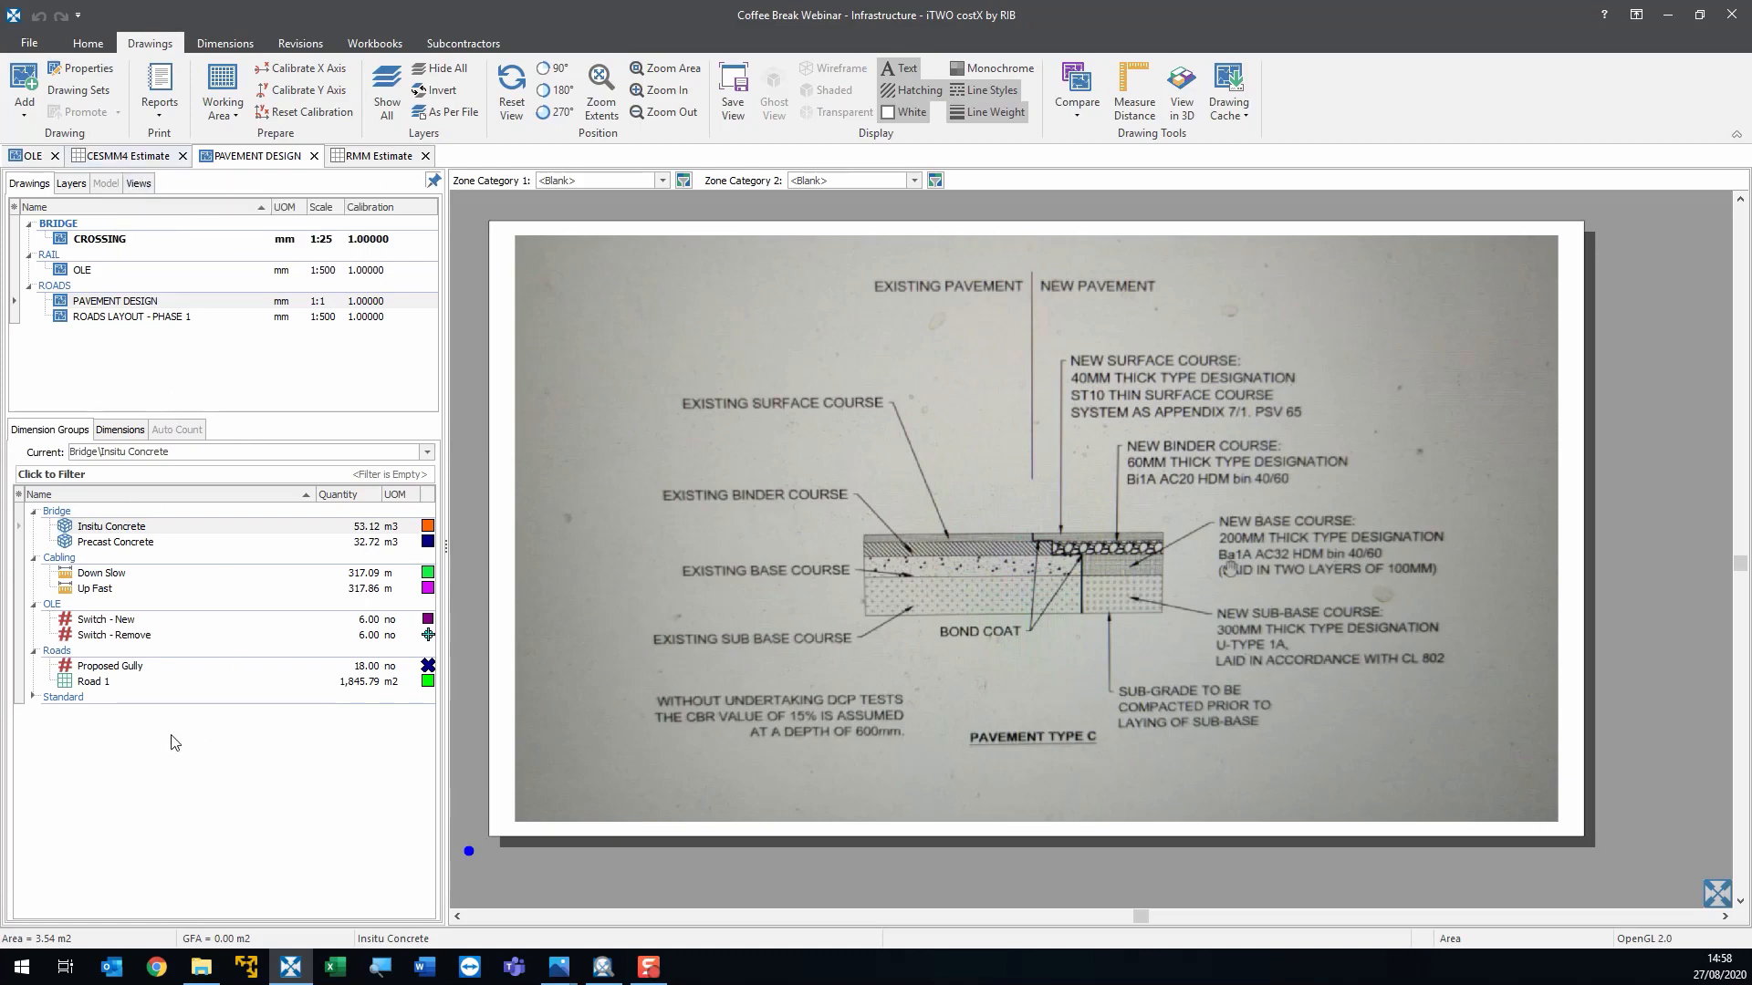
click(127, 156)
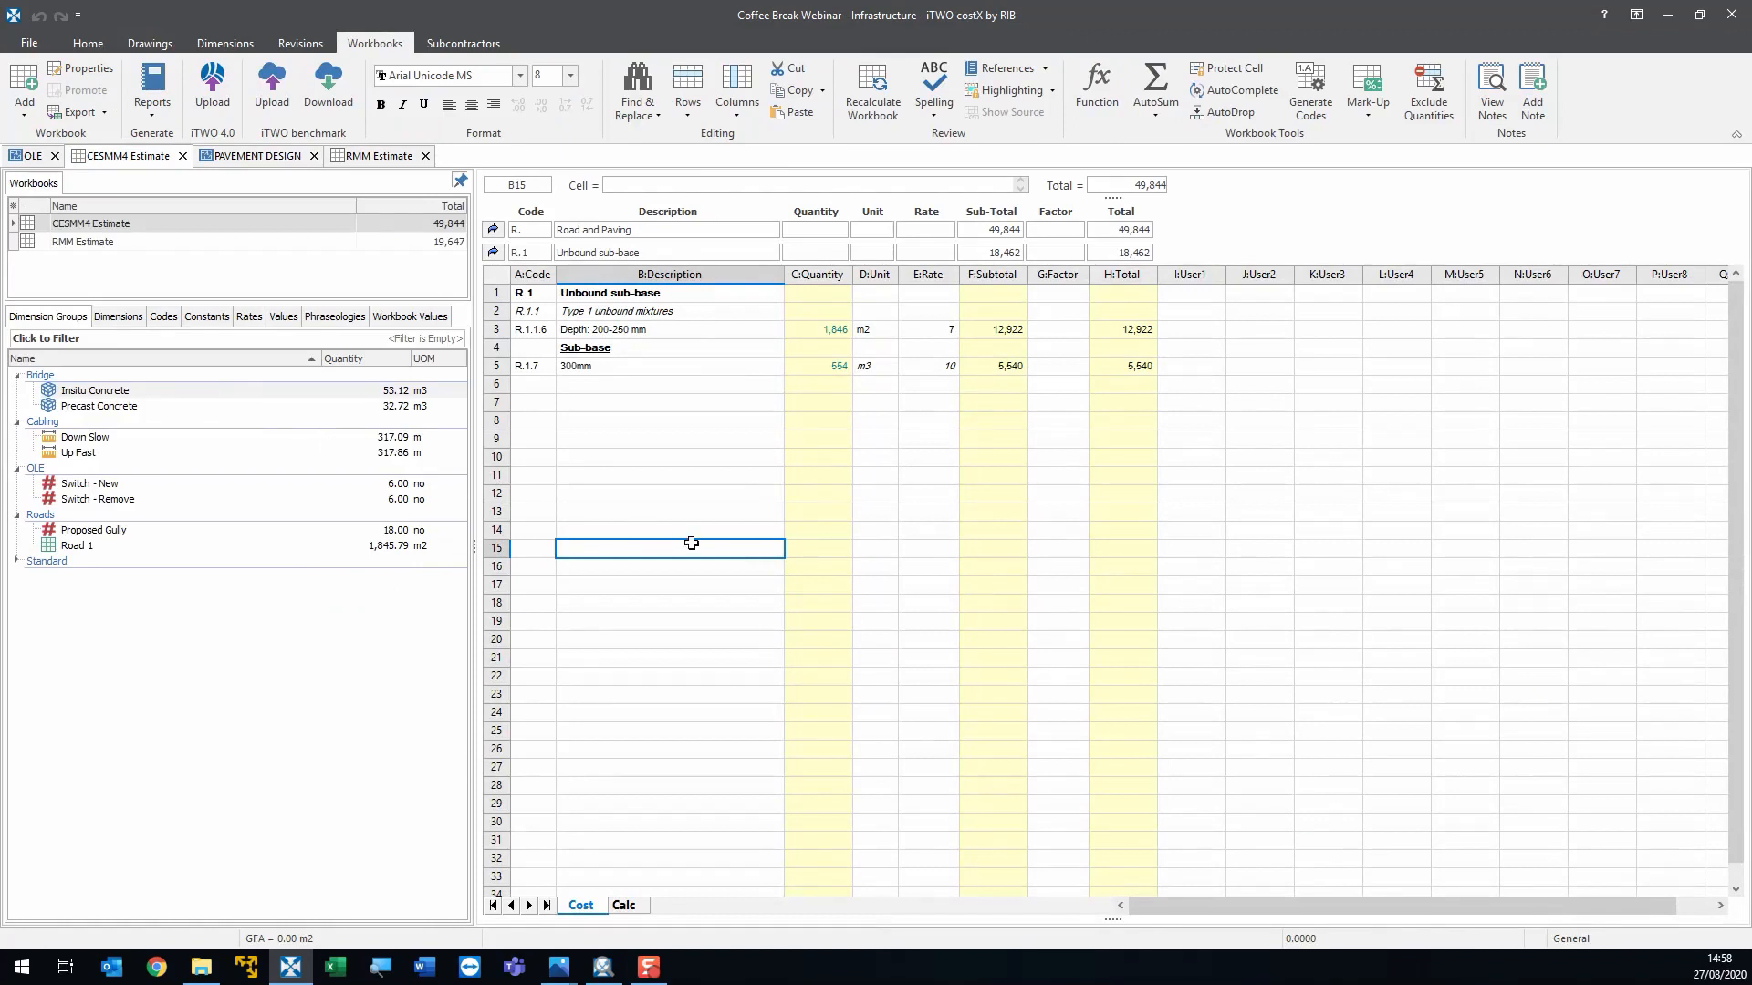